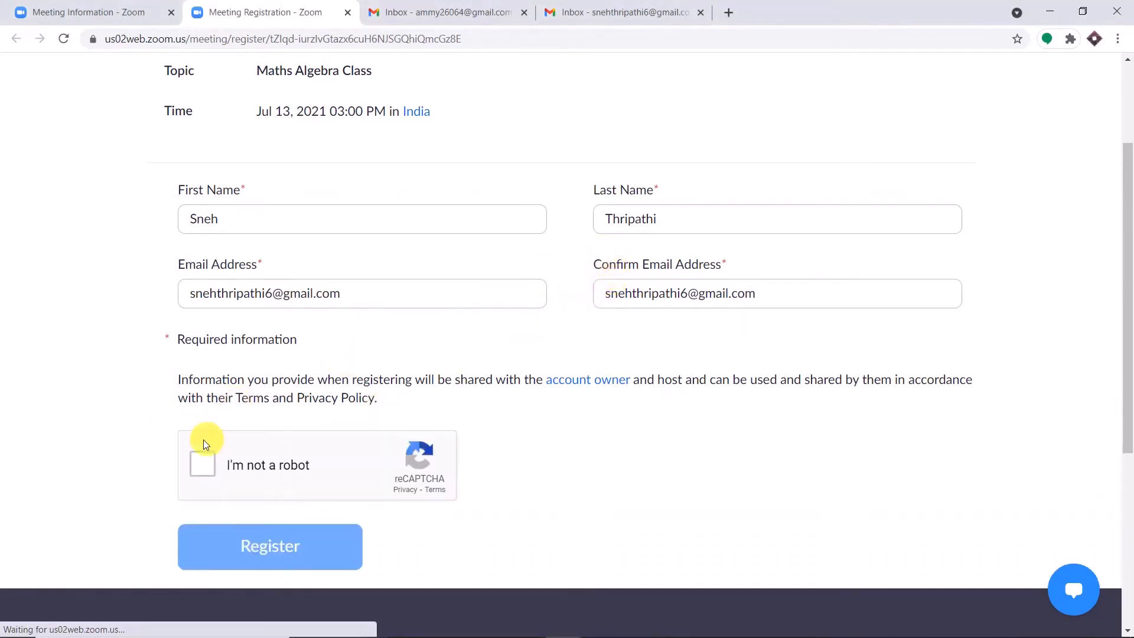
Step: Pass the reCAPTCHA check and submit the Maths Algebra Class registration
click(199, 462)
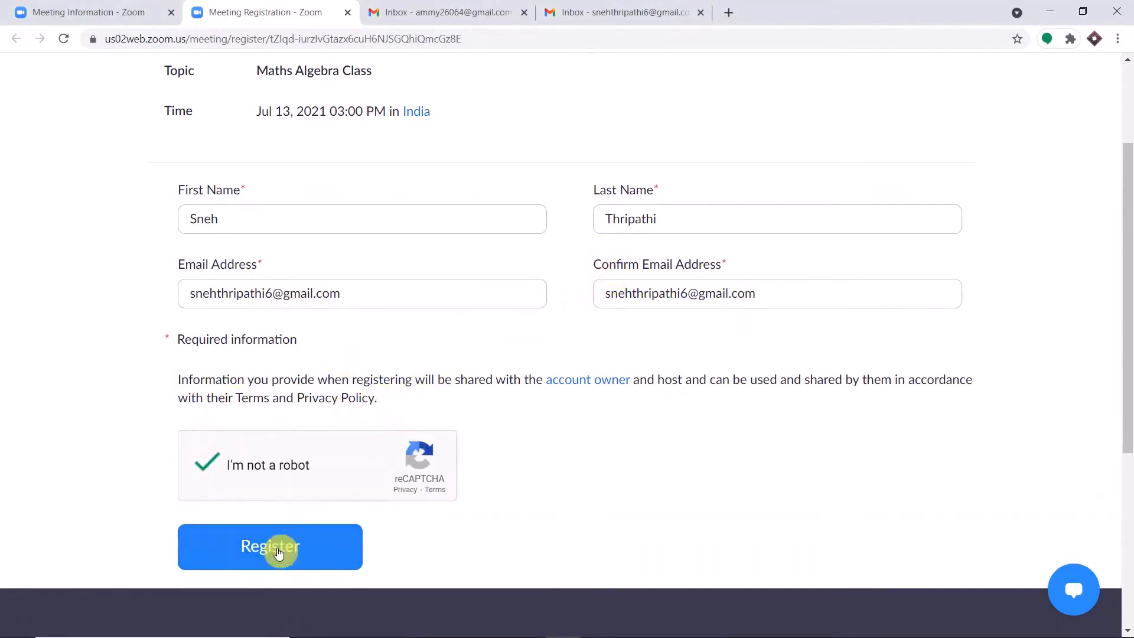
click(279, 549)
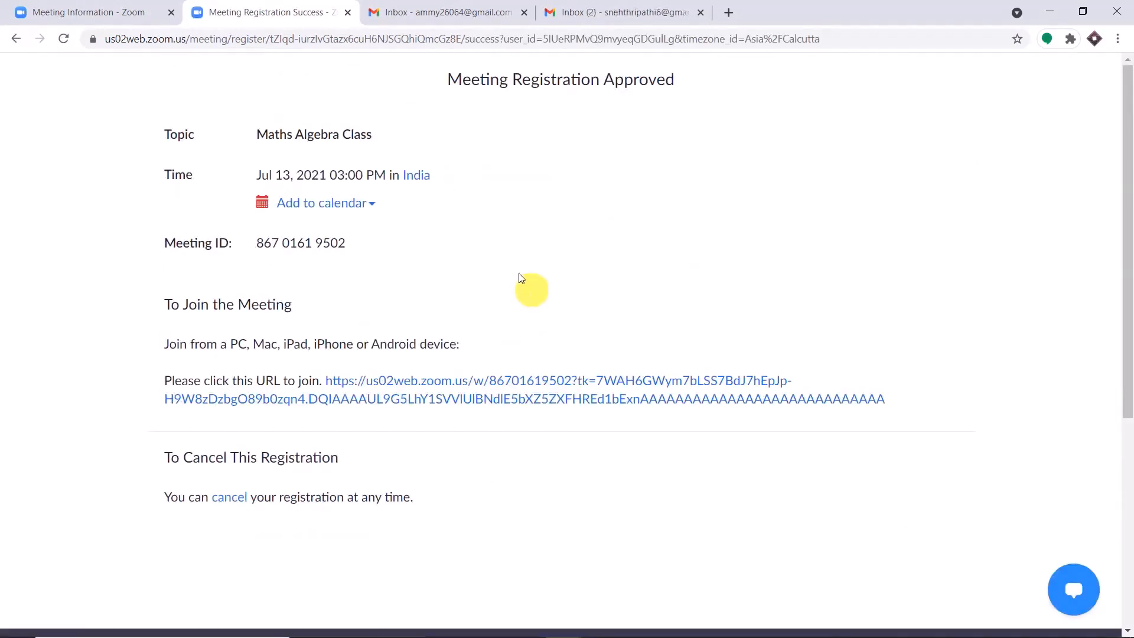
Step: Highlight the Maths Algebra Class topic on the Registration Approved page
drag(373, 134, 258, 130)
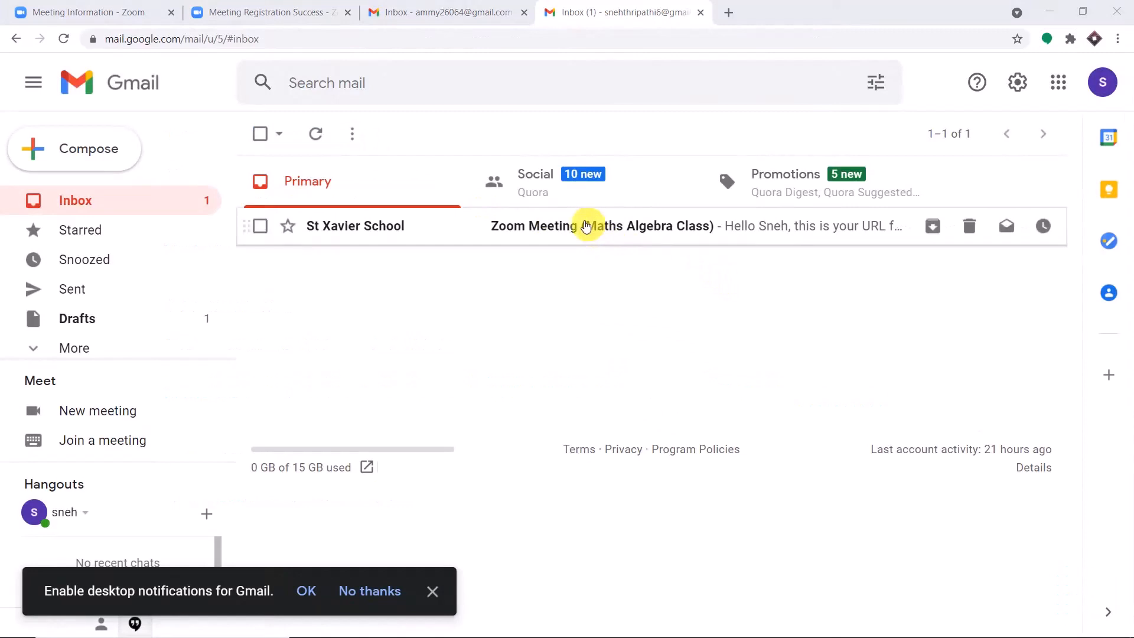
Step: Open the Zoom Meeting (Maths Algebra Class) email in the Primary inbox
click(585, 226)
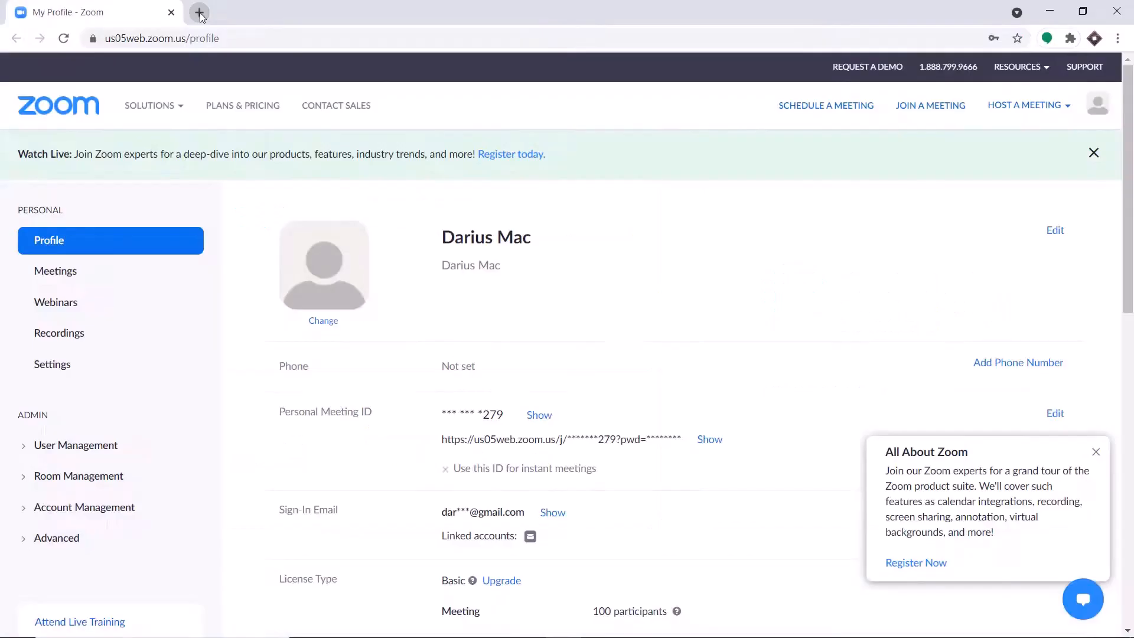
Step: Go to the Pabbly website in a new browser tab
click(200, 14)
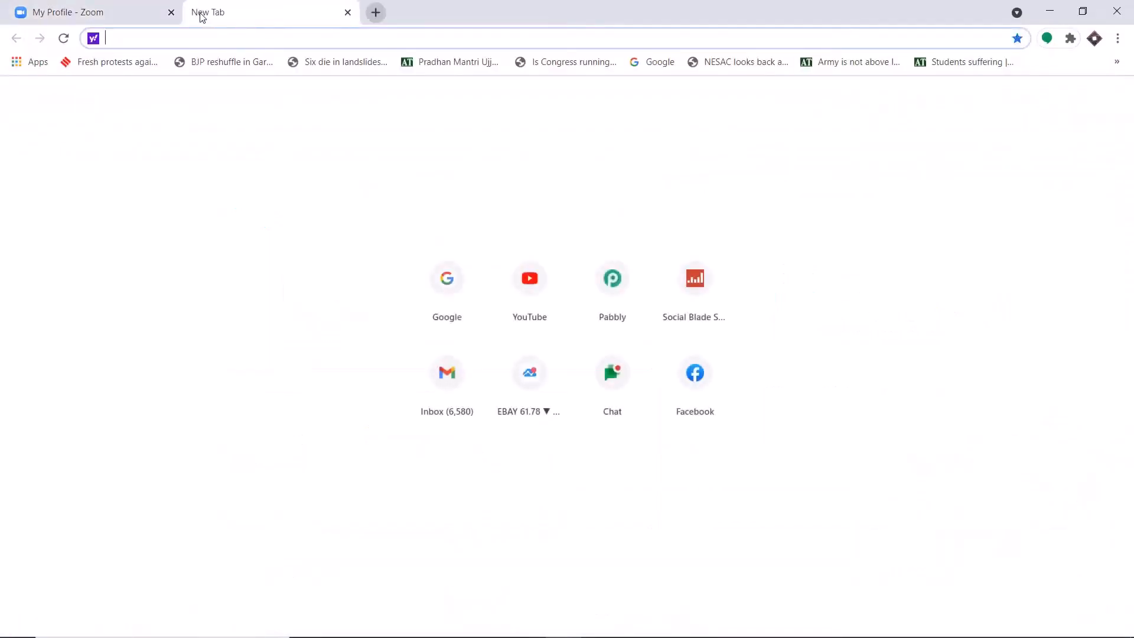
text(p)
key(Return)
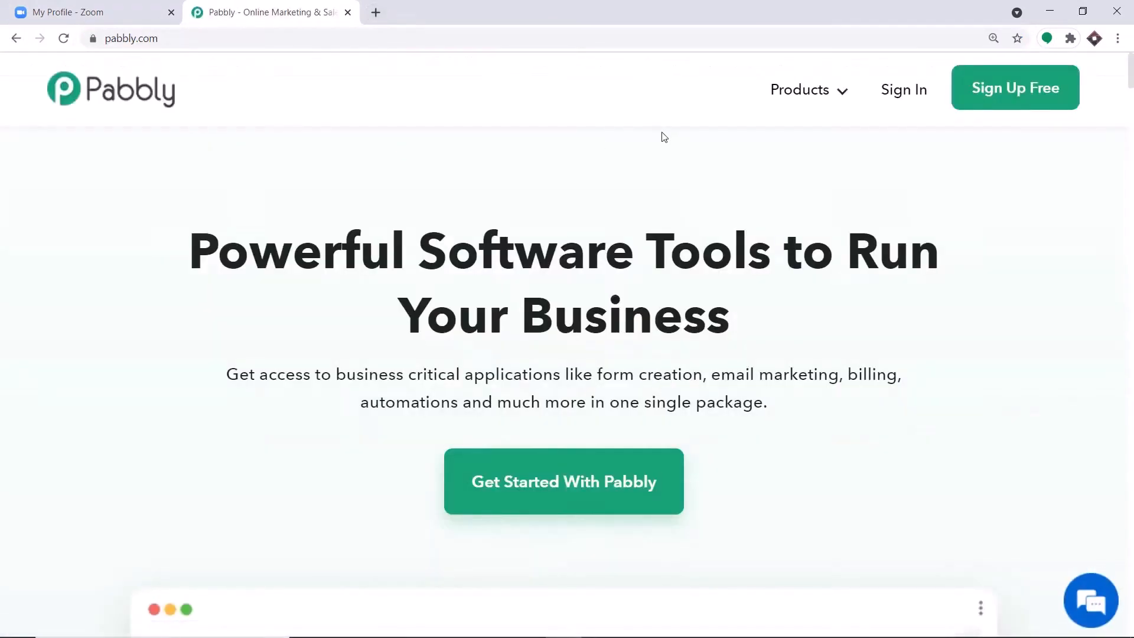
Step: Sign in to Pabbly and launch the Connect application via Access Now
click(920, 89)
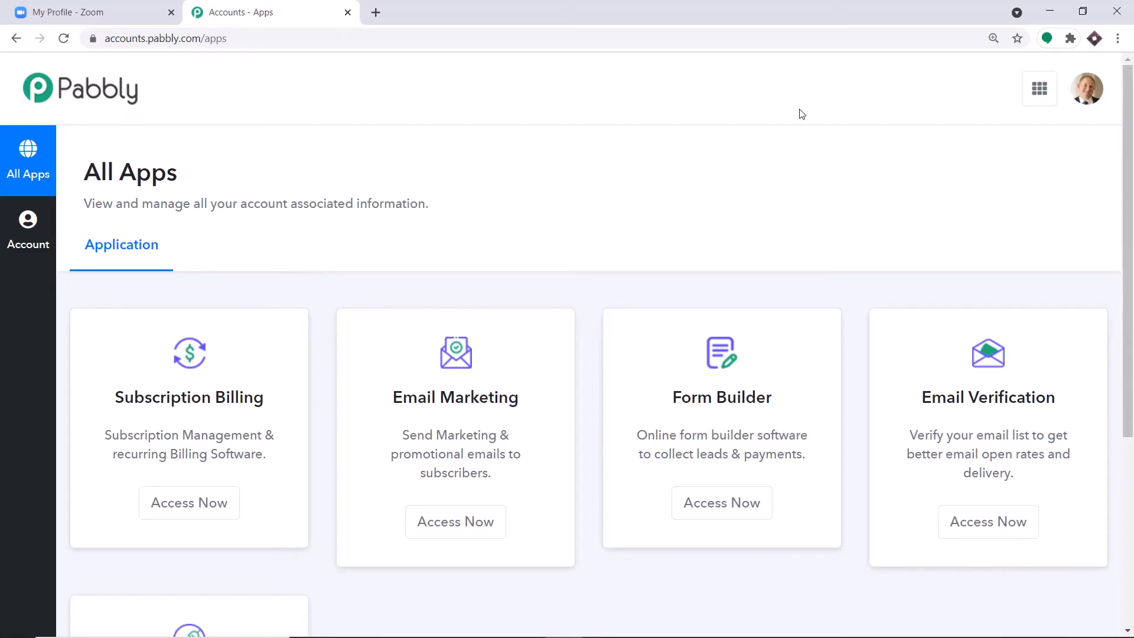
scroll(738, 136, down, 5)
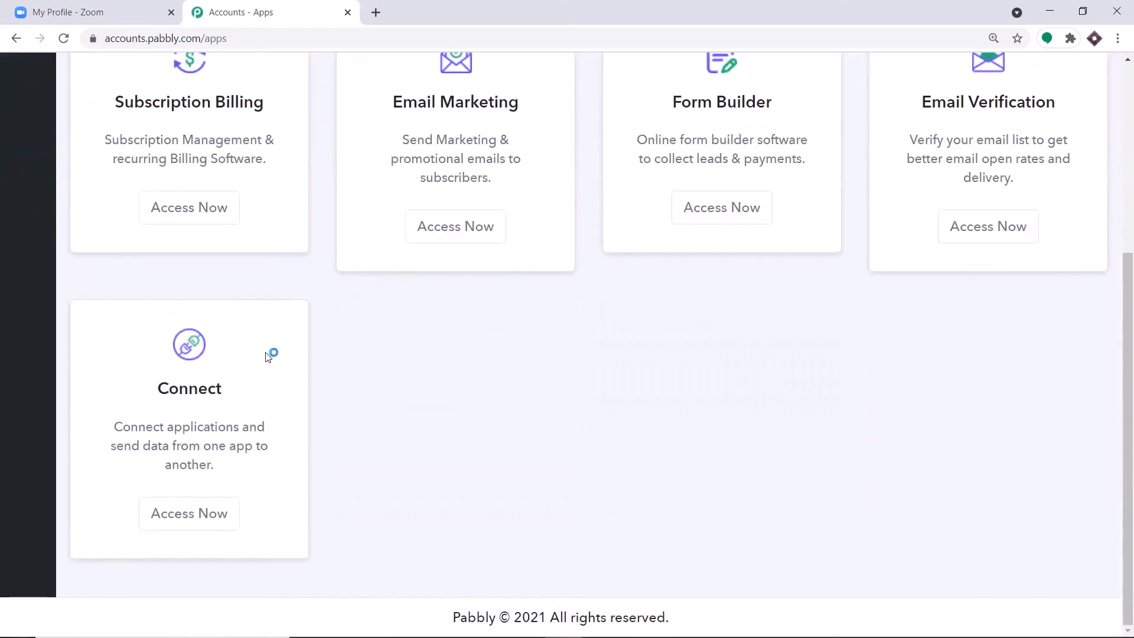
click(218, 512)
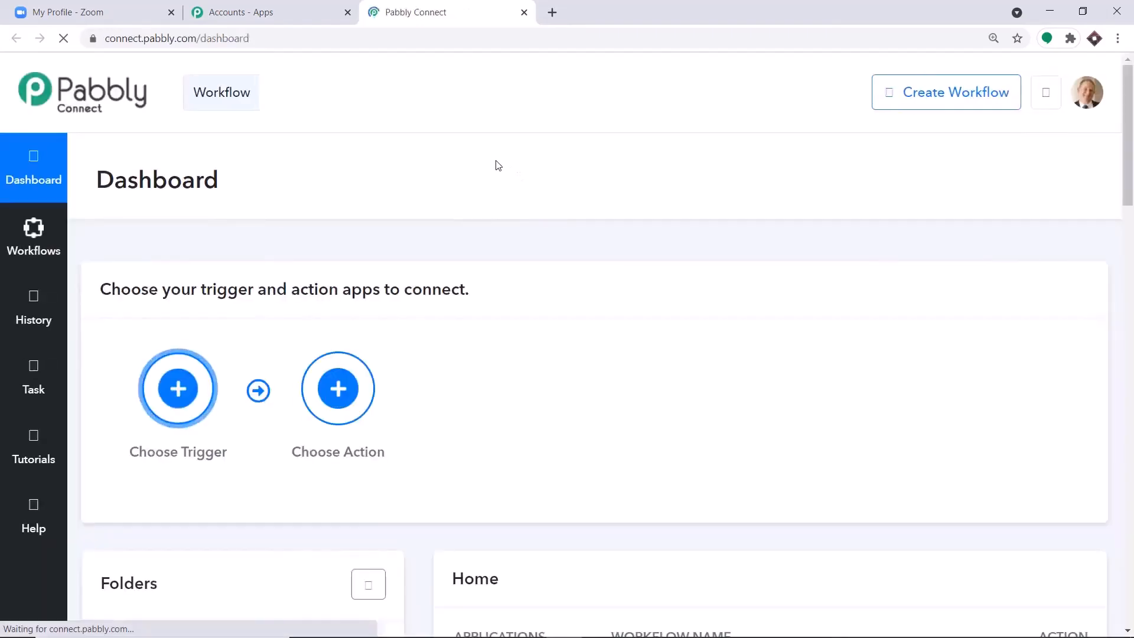
Step: Create a new Pabbly Connect workflow named 'Zoom Connections'
click(927, 106)
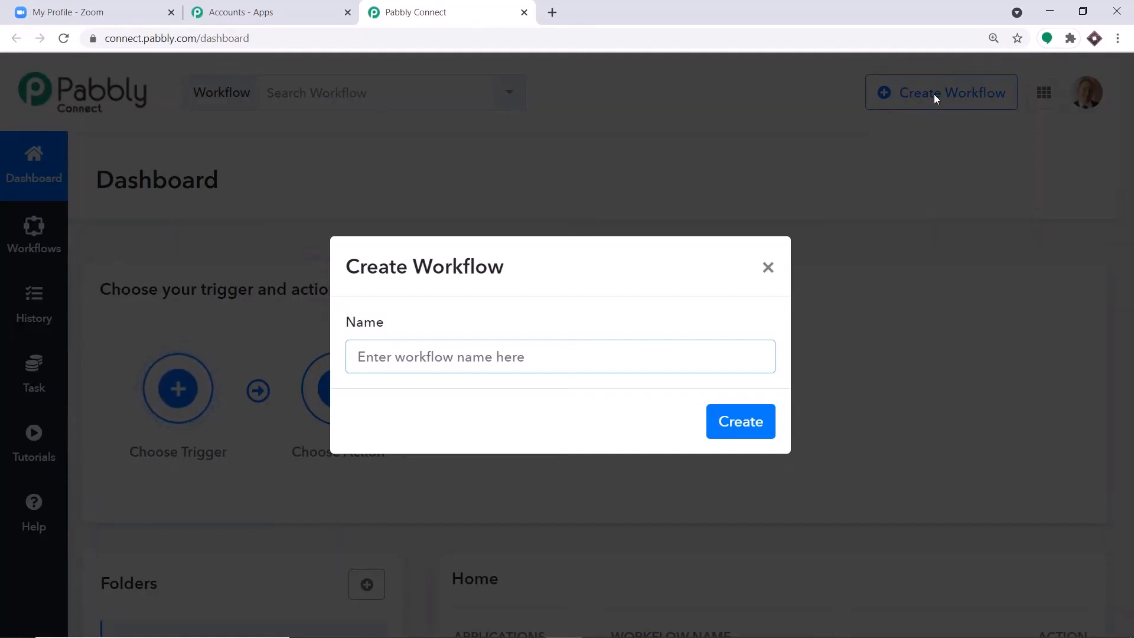
text(Zoom )
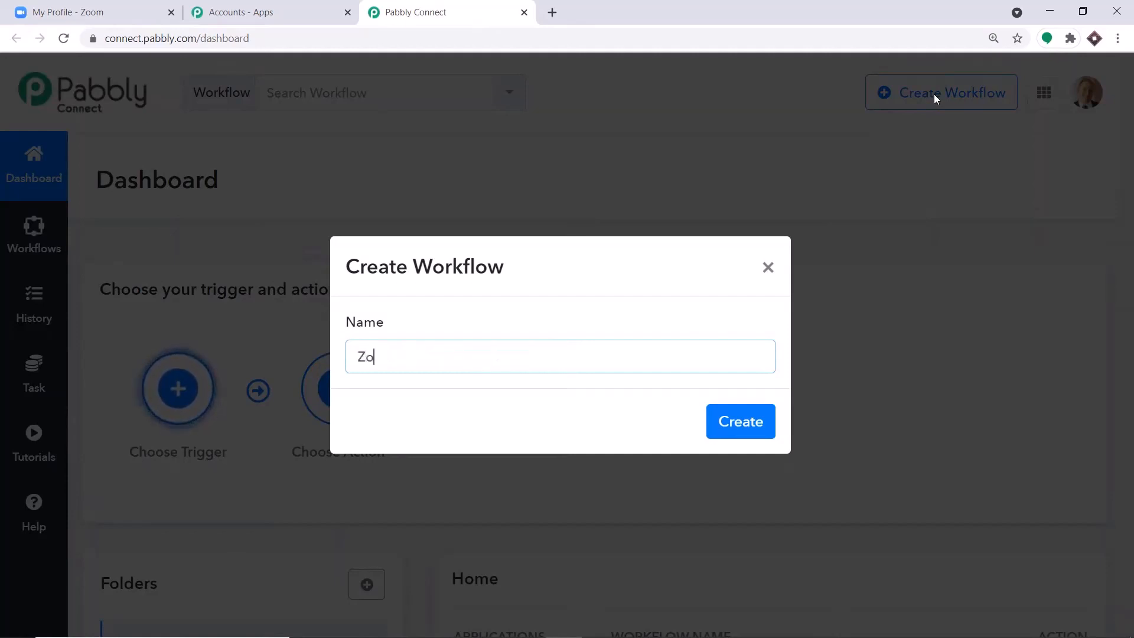
text(Connections)
click(725, 425)
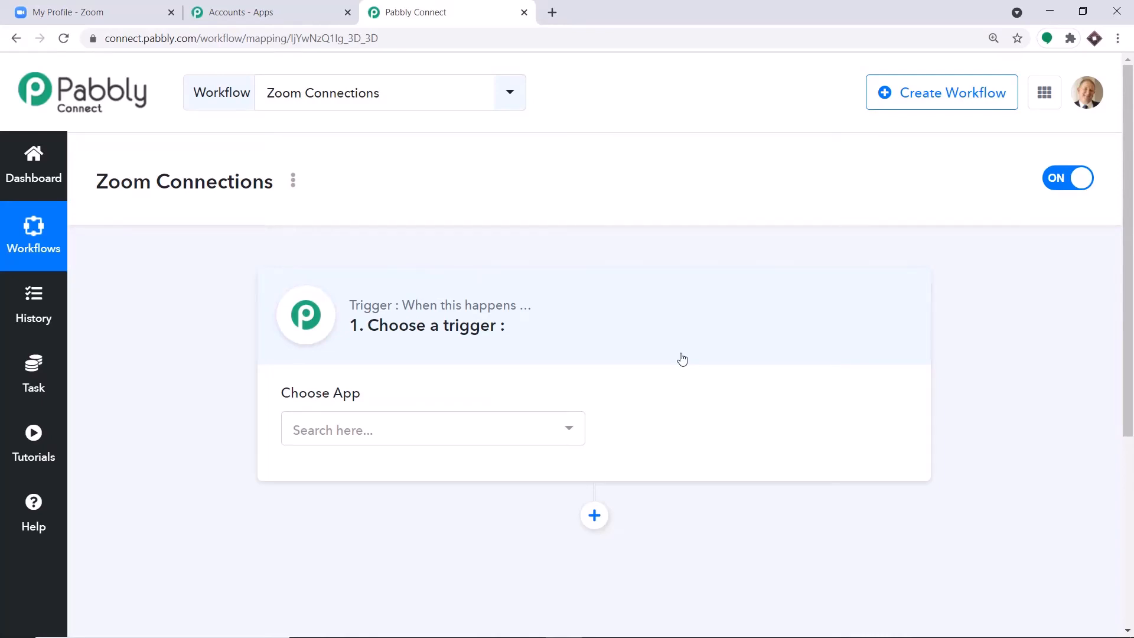
Step: Set the trigger app to Zoom with the Configure Webhooks event to get the webhook URL
click(375, 433)
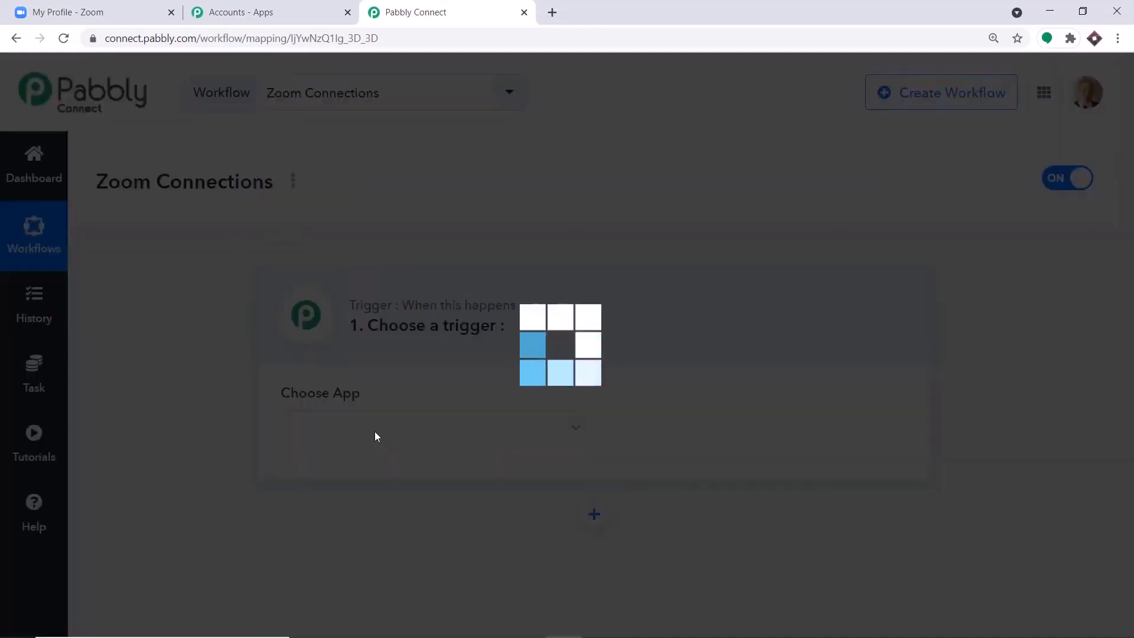
text(zoom)
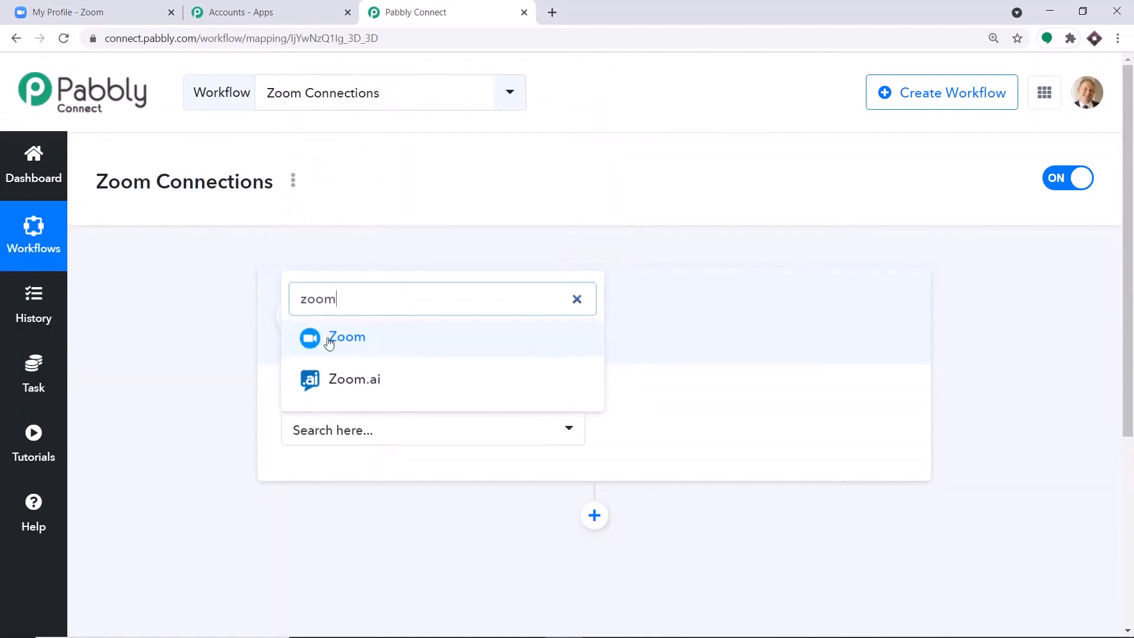
click(327, 338)
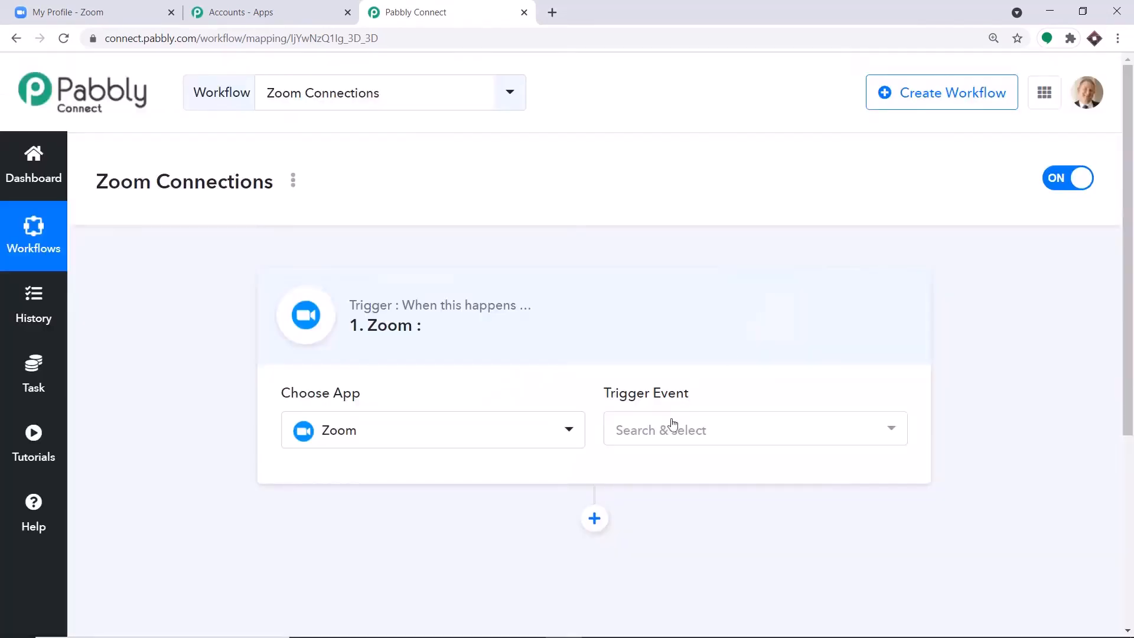
click(668, 429)
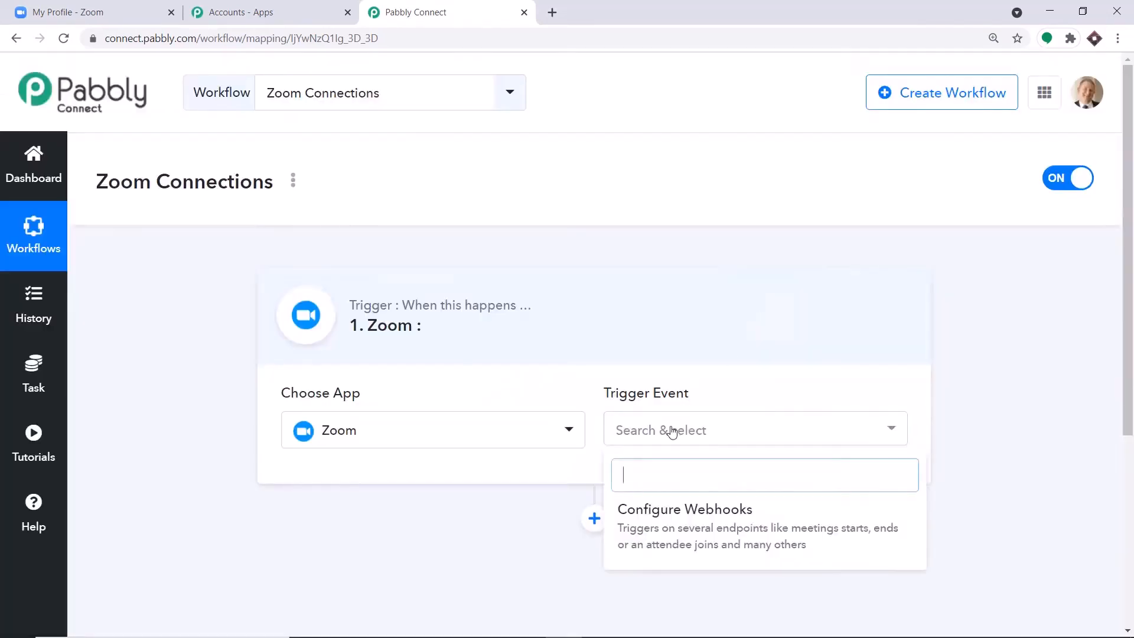
click(663, 525)
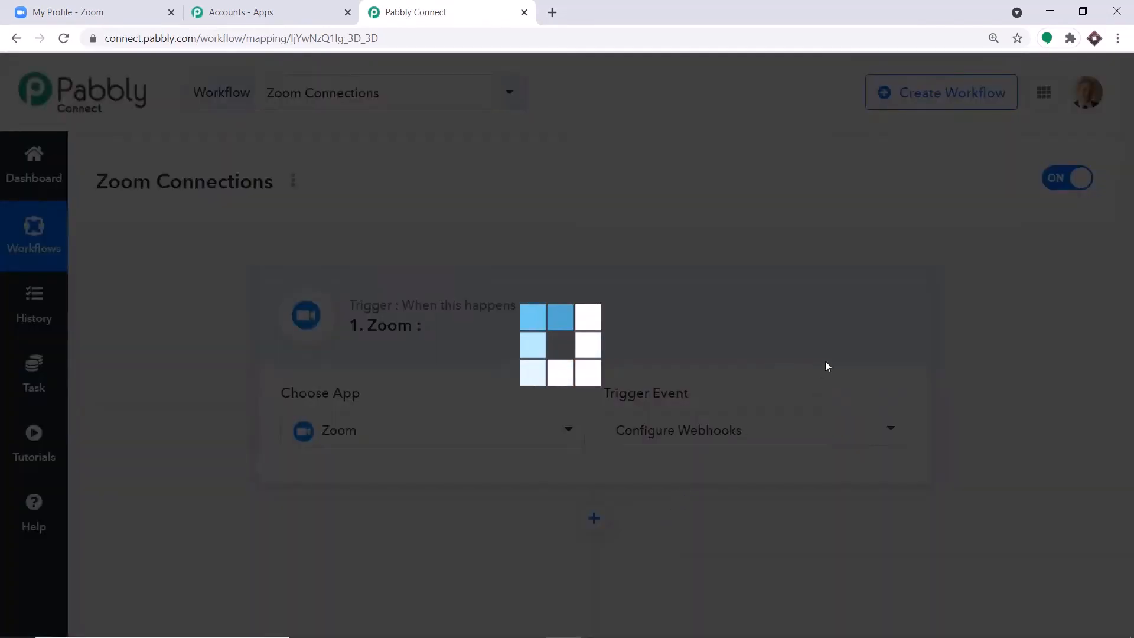
scroll(821, 306, down, 2)
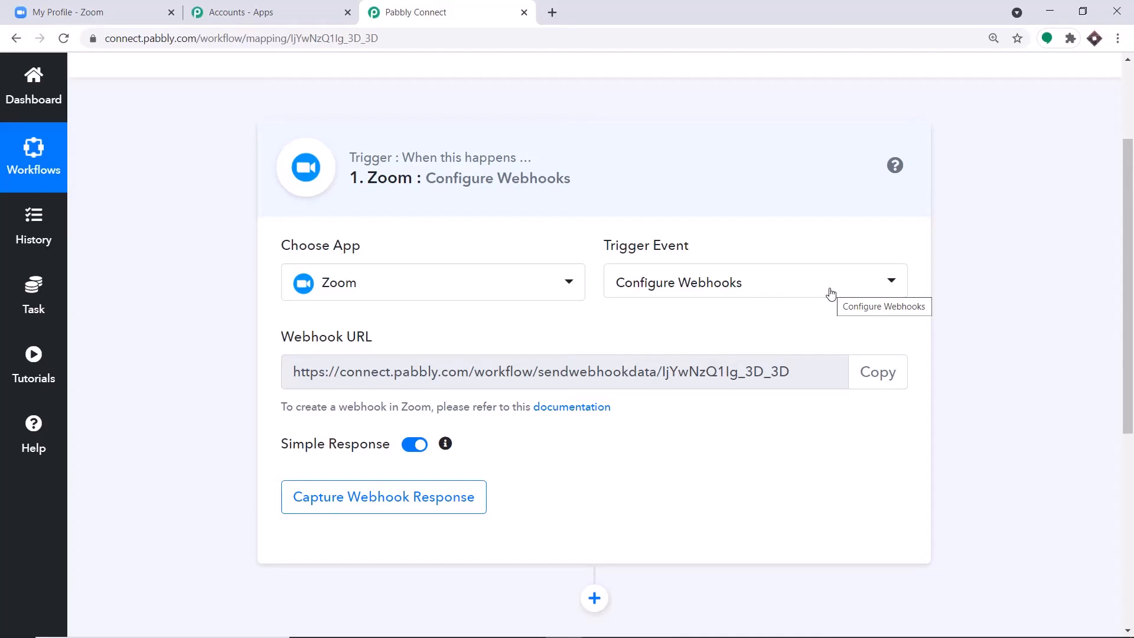
click(89, 10)
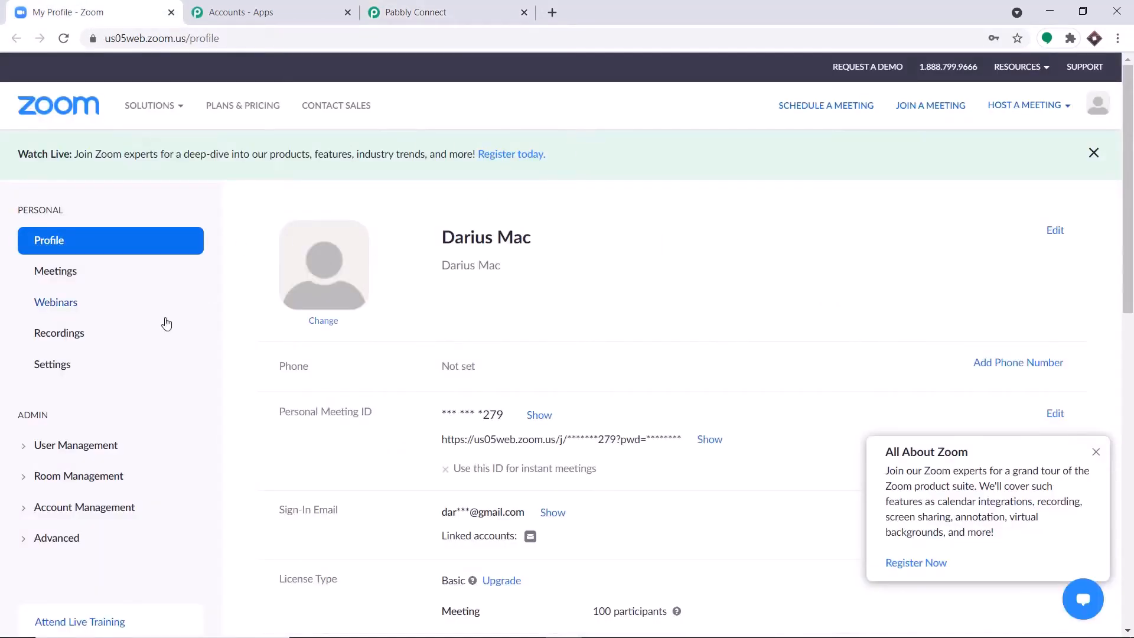
Step: Open Zoom's Advanced > Integration page and go to the App Marketplace
scroll(153, 334, down, 3)
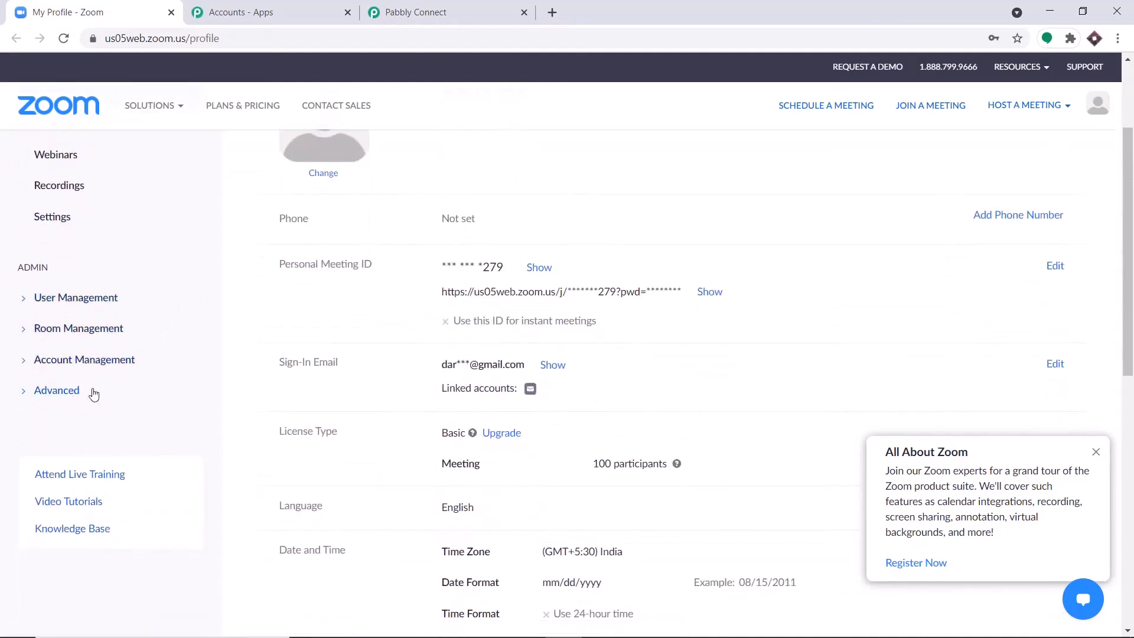
click(59, 391)
scroll(111, 398, down, 2)
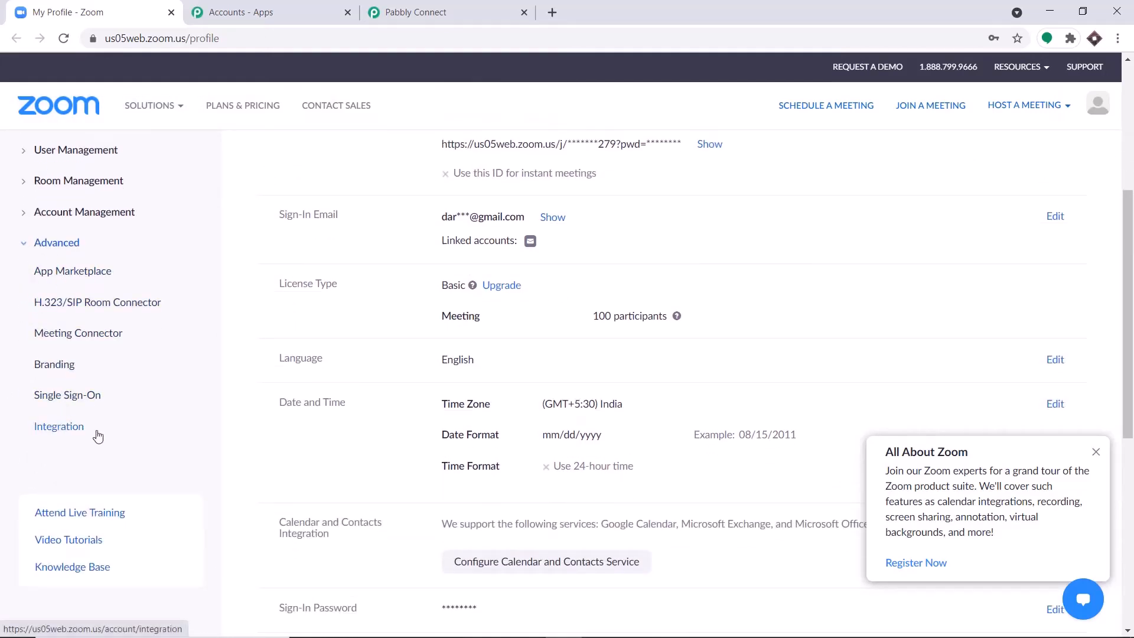
click(41, 427)
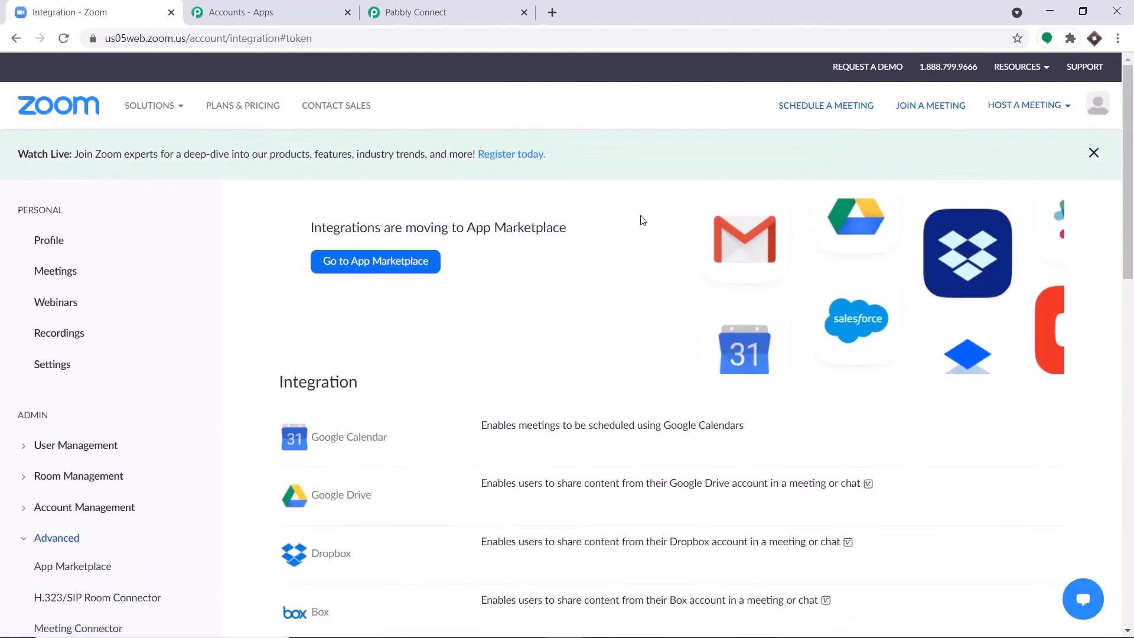
click(355, 273)
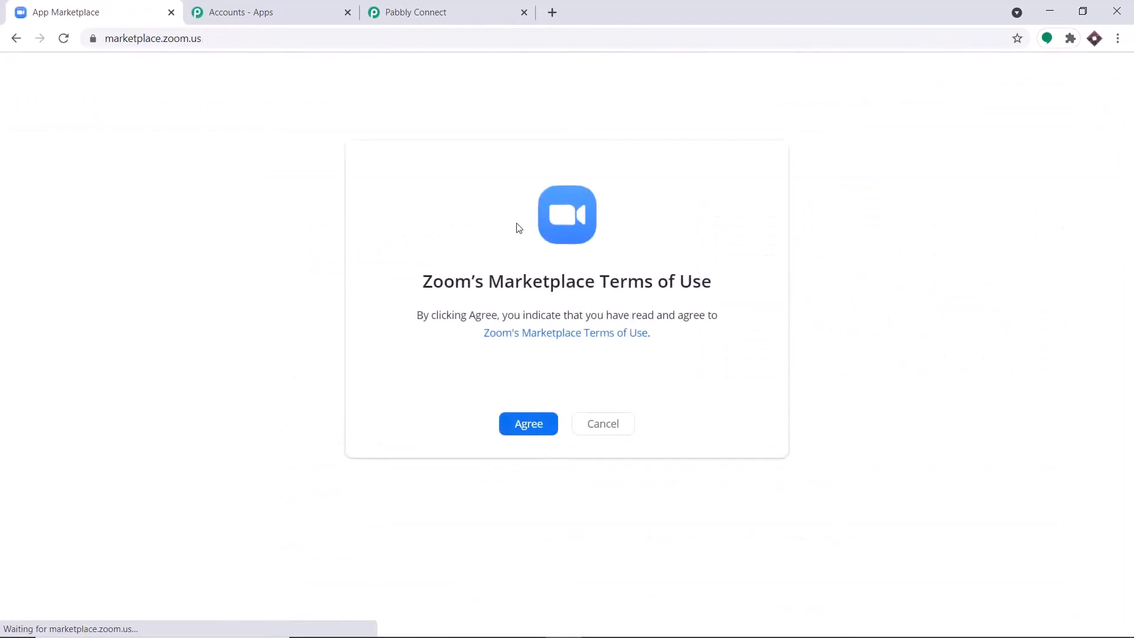
Step: Agree to the Marketplace terms, choose Develop > Build App, and accept the API License terms
click(528, 424)
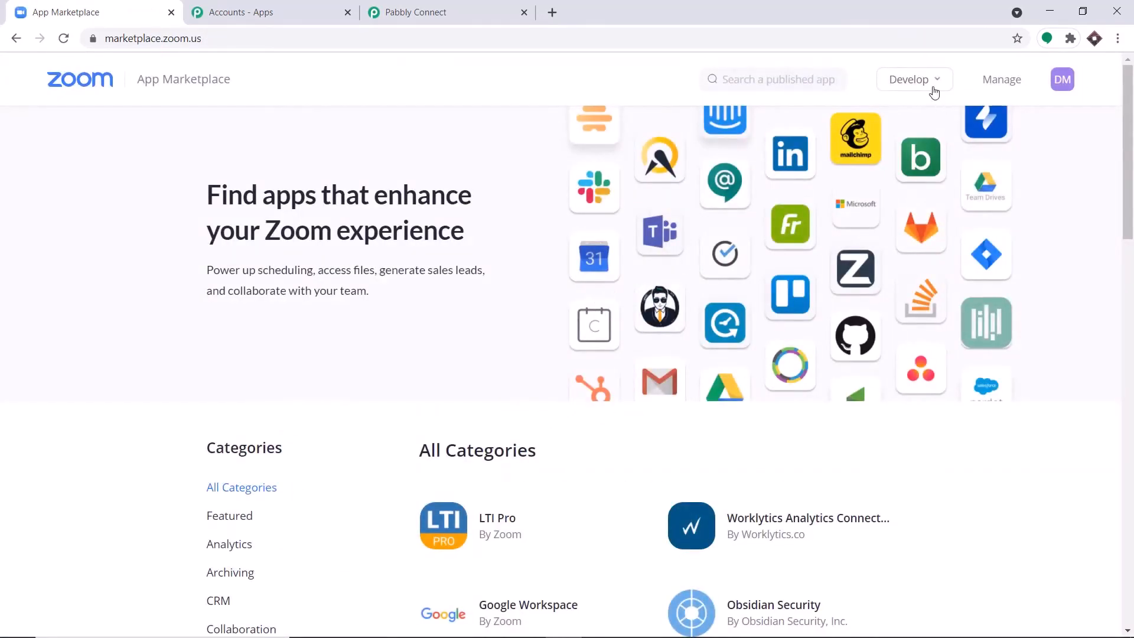
mouse_move(928, 80)
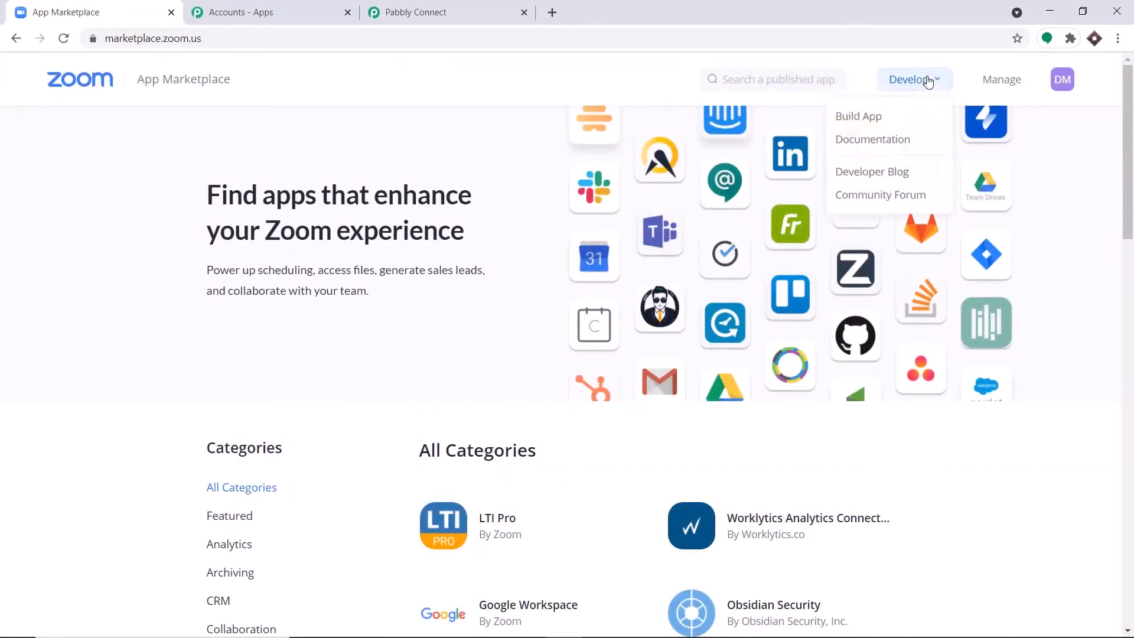
click(859, 117)
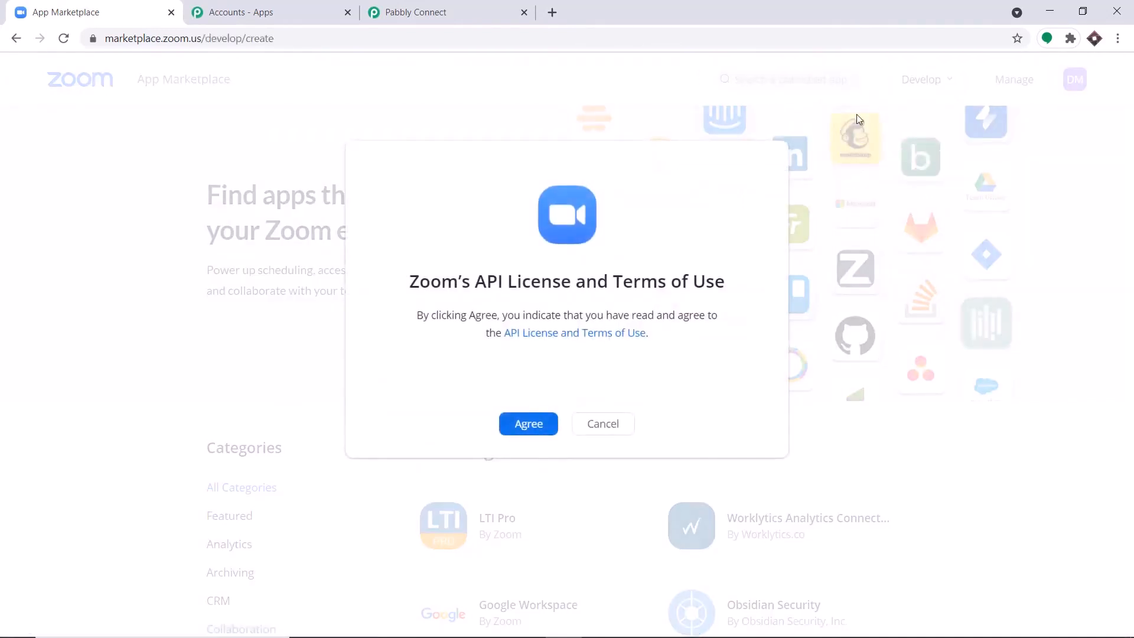
click(525, 423)
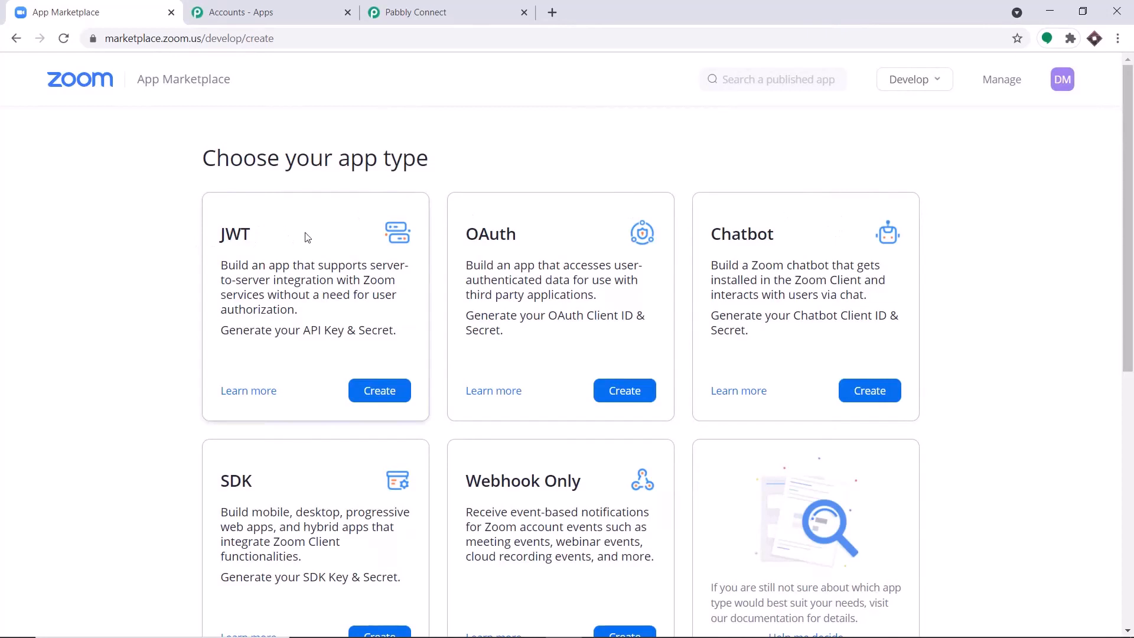
Step: Create a JWT app named 'Pabbly Connect test'
click(387, 397)
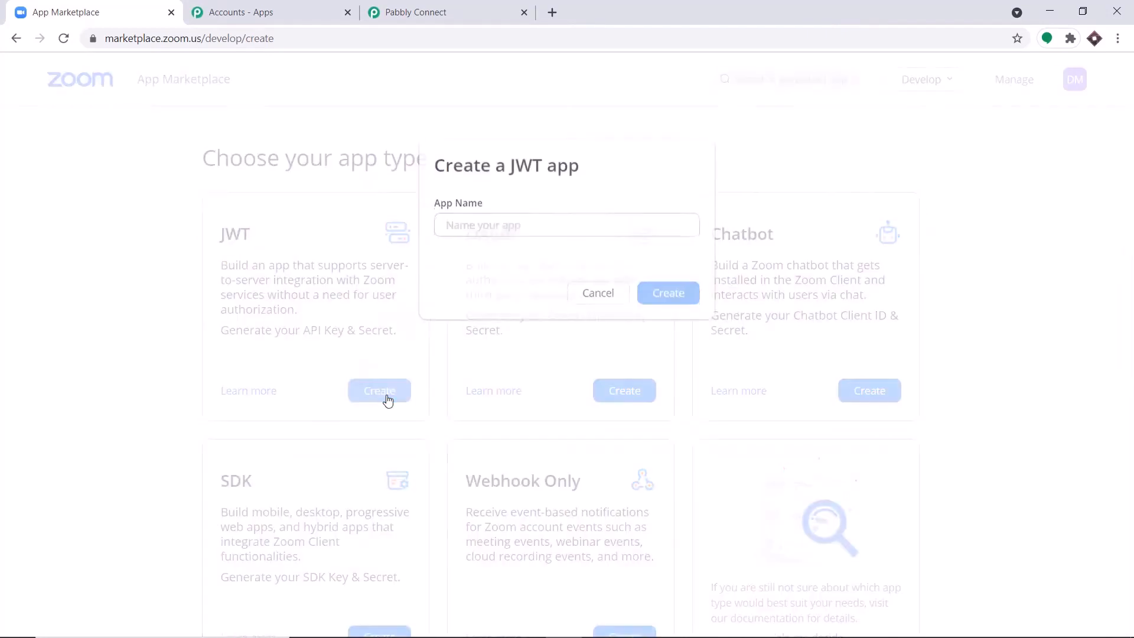
click(460, 236)
text(Pabbly Co)
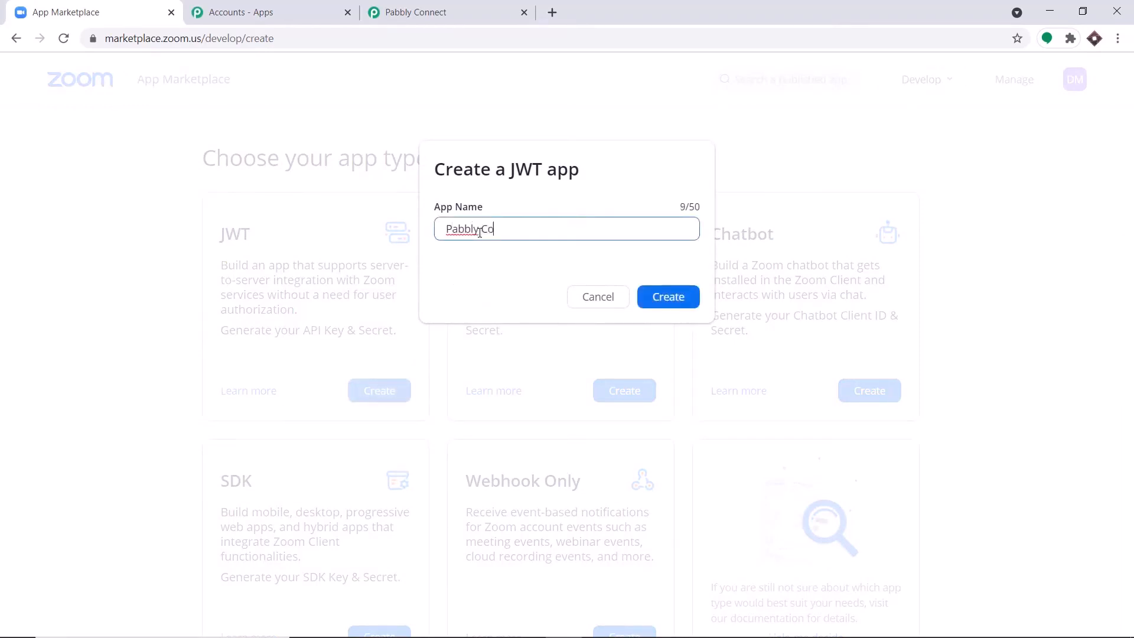
text(nect)
key(BackSpace)
key(BackSpace)
key(BackSpace)
click(661, 300)
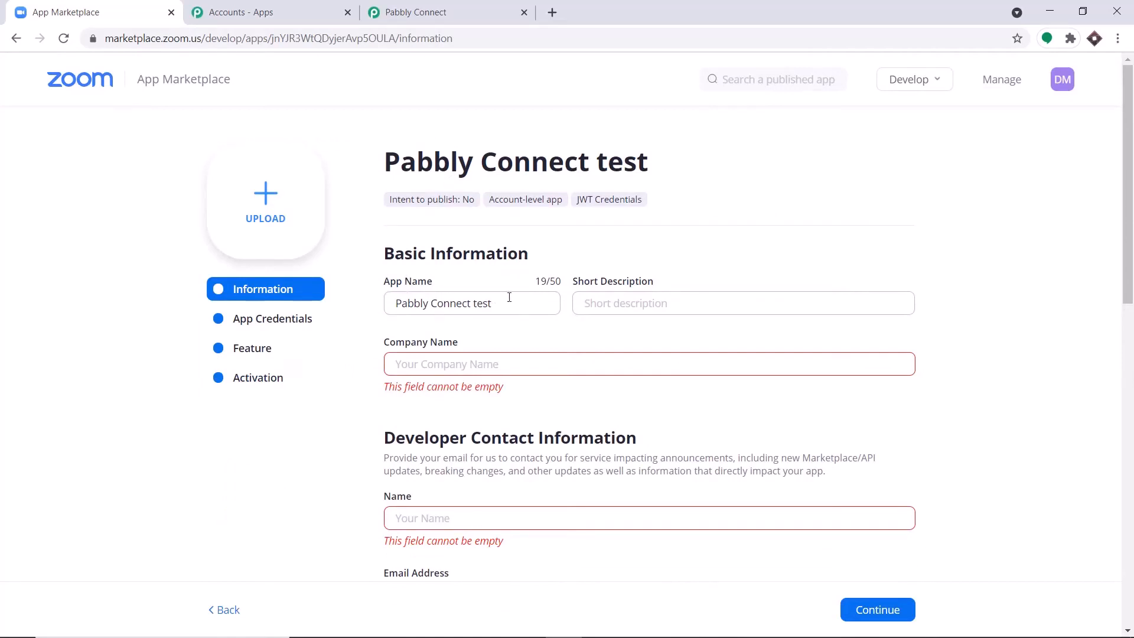
Step: Enter Tesla as the app's company name
click(477, 365)
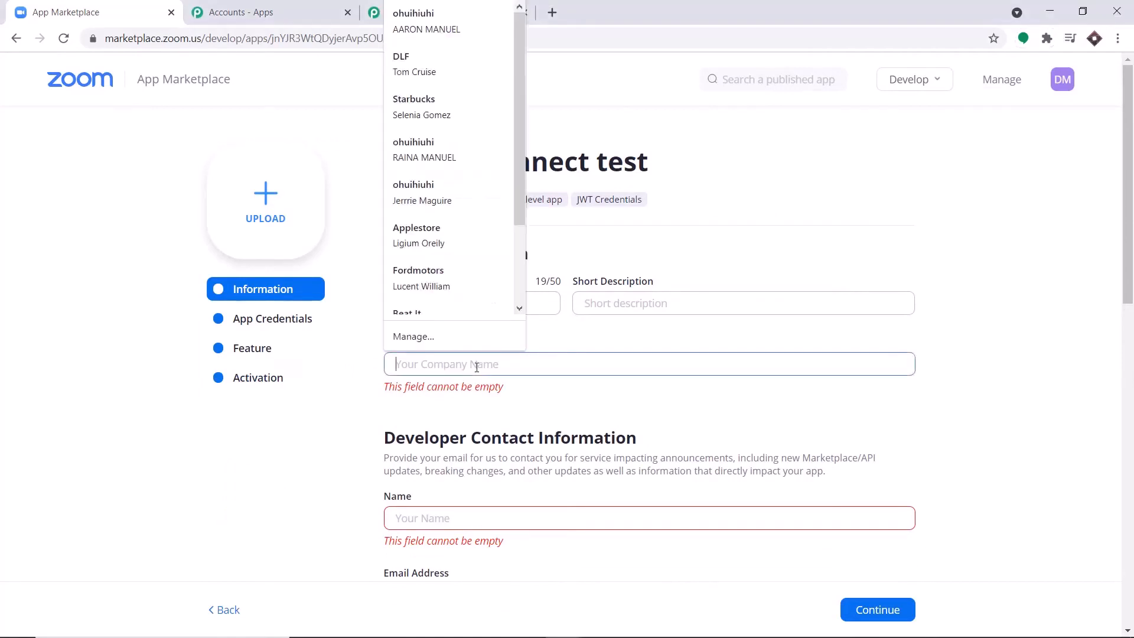
text(Tesla)
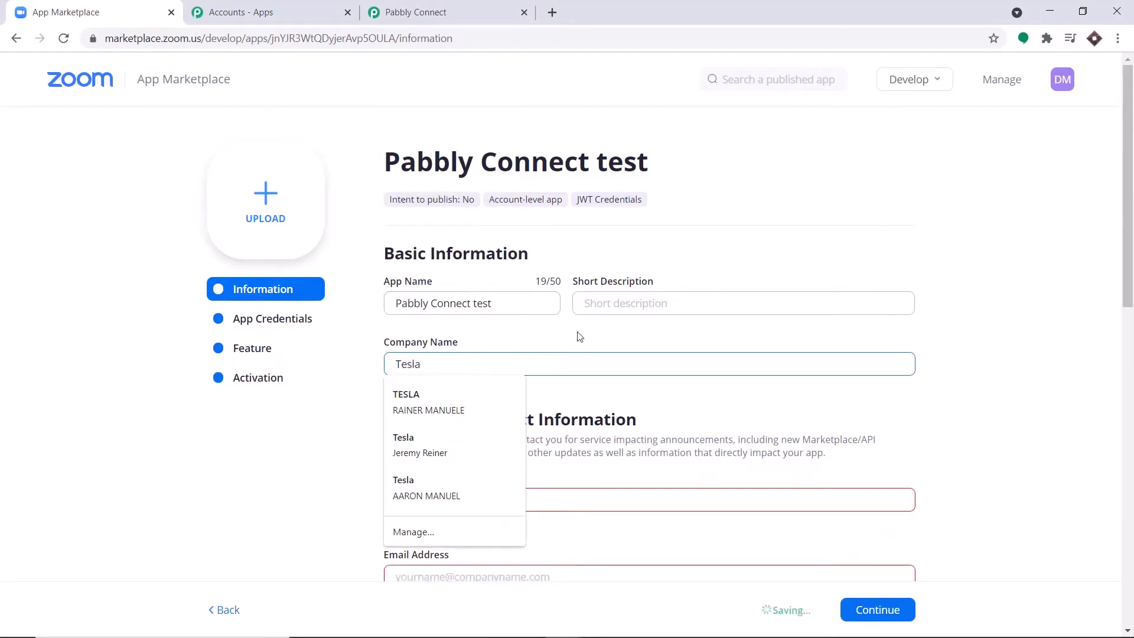
click(597, 341)
scroll(590, 384, down, 1)
Step: Fill in the developer contact name and email address, then continue to App Credentials
click(443, 427)
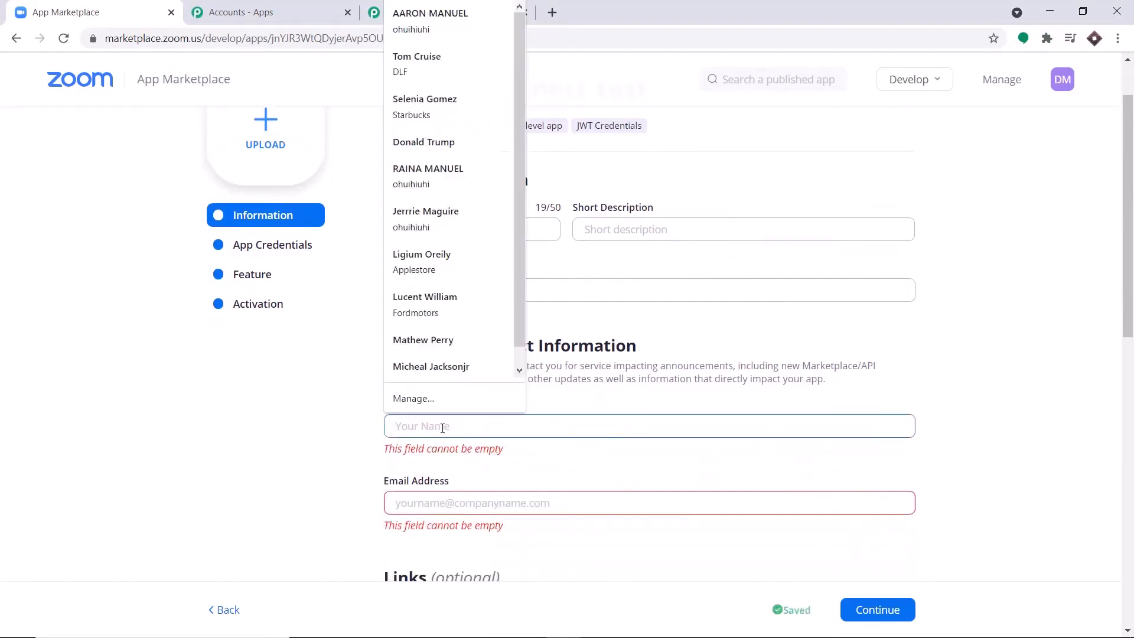
text(Elon)
click(467, 482)
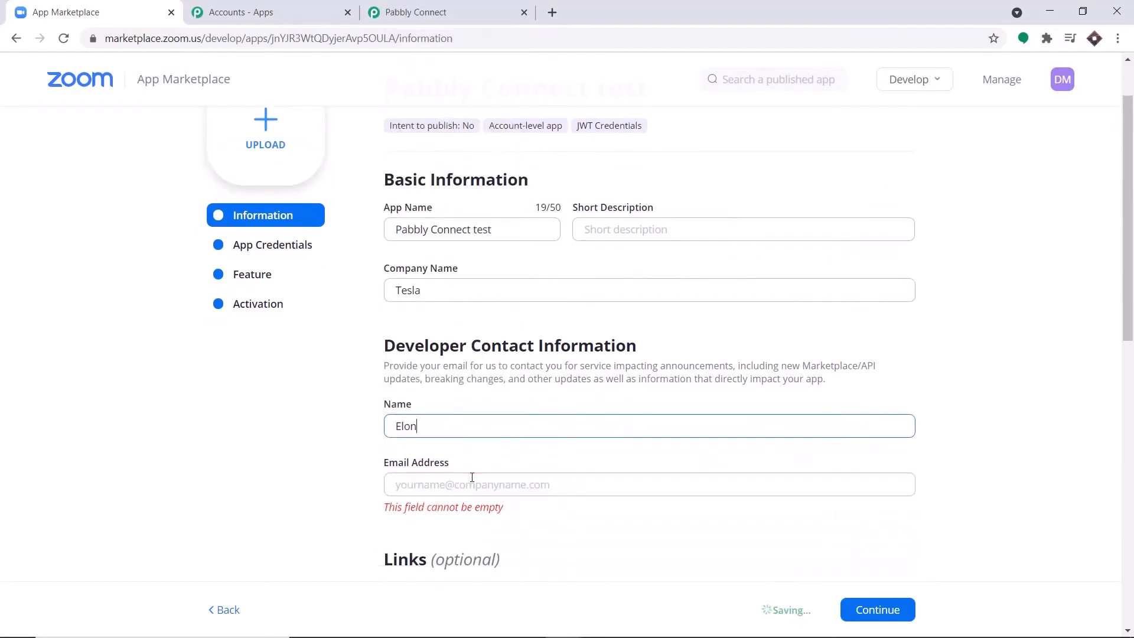
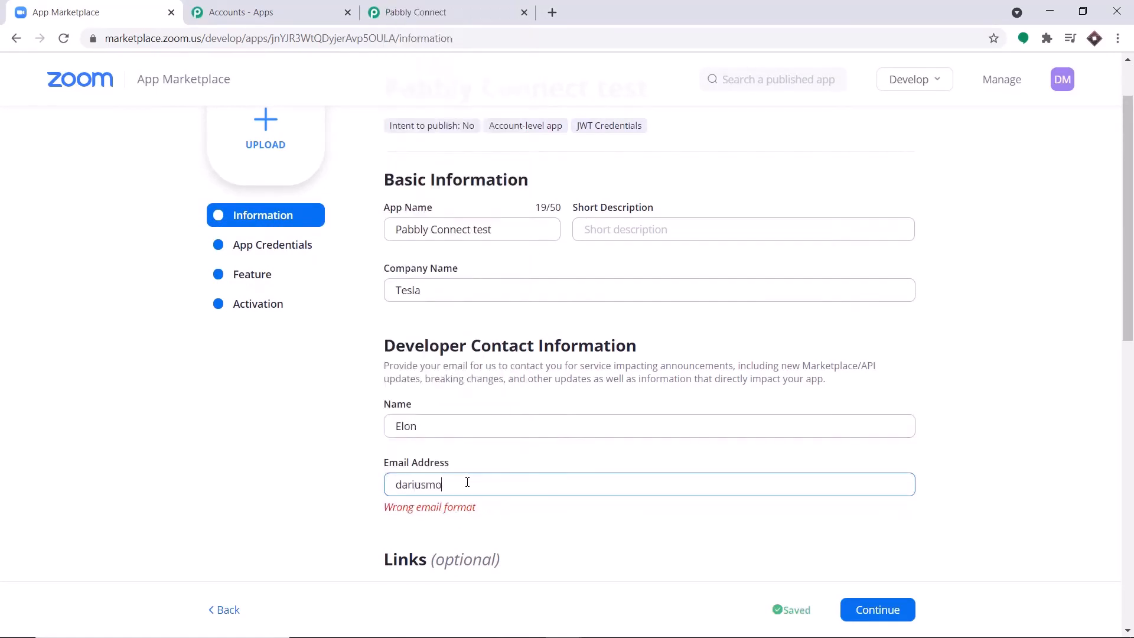
scroll(468, 483, down, 5)
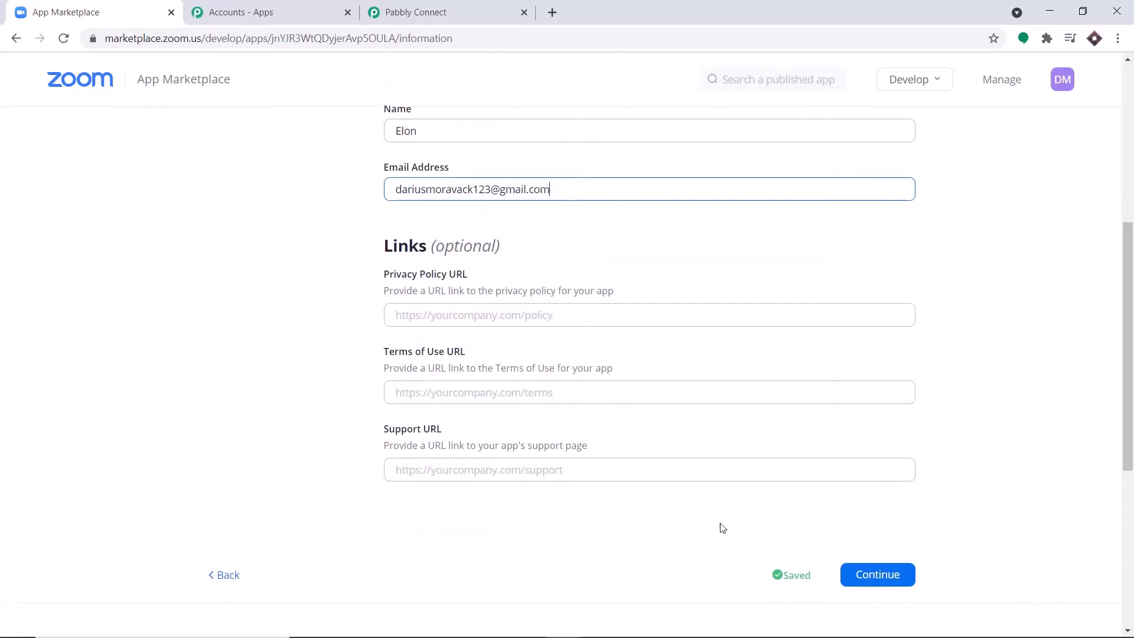
click(898, 579)
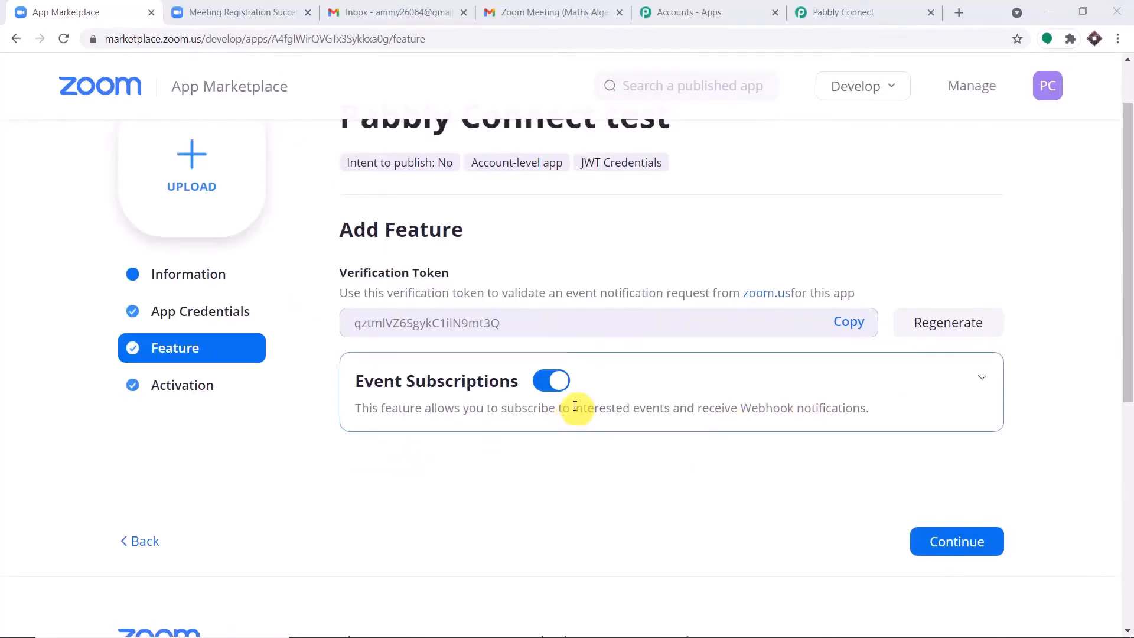
Step: Add a new event subscription named 'Zoom Data Entry'
click(983, 384)
scroll(908, 367, down, 4)
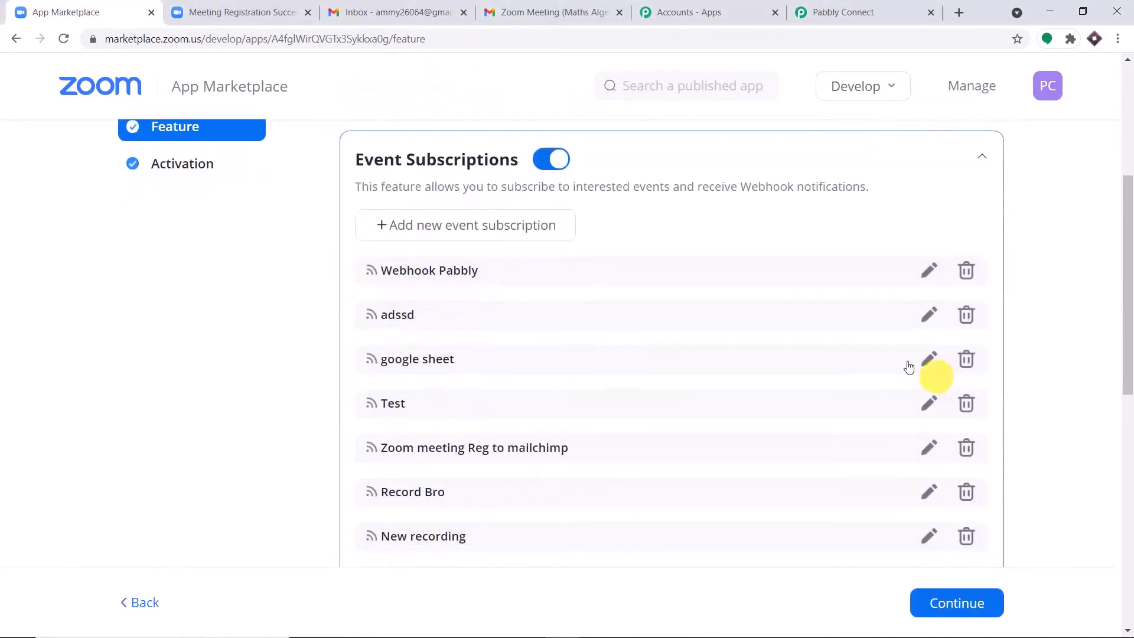
click(478, 233)
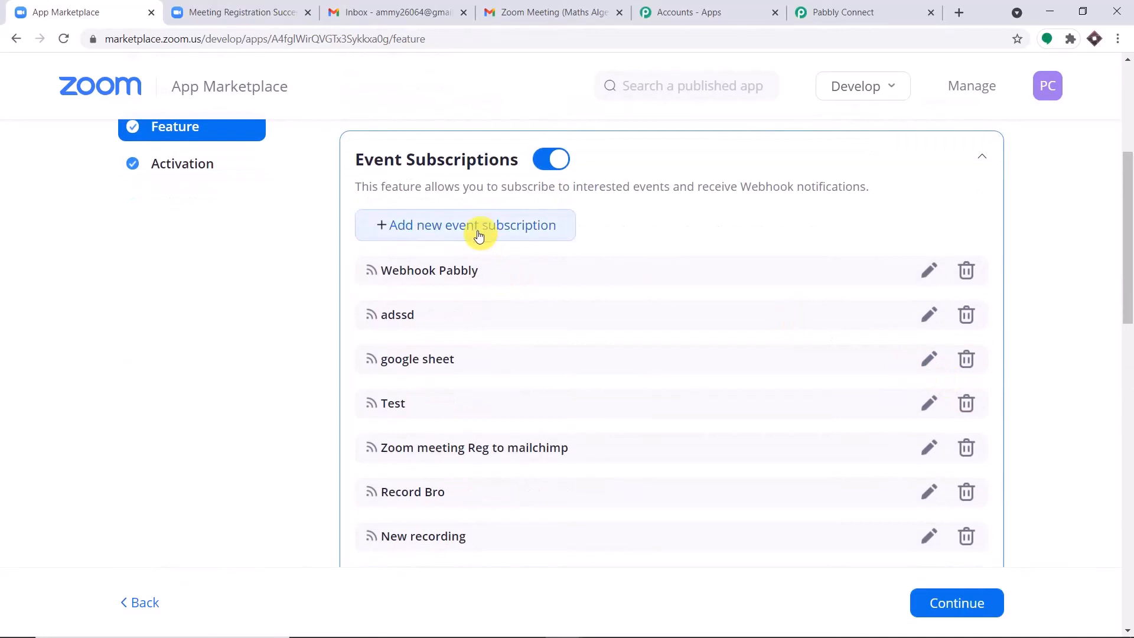
scroll(480, 237, down, 8)
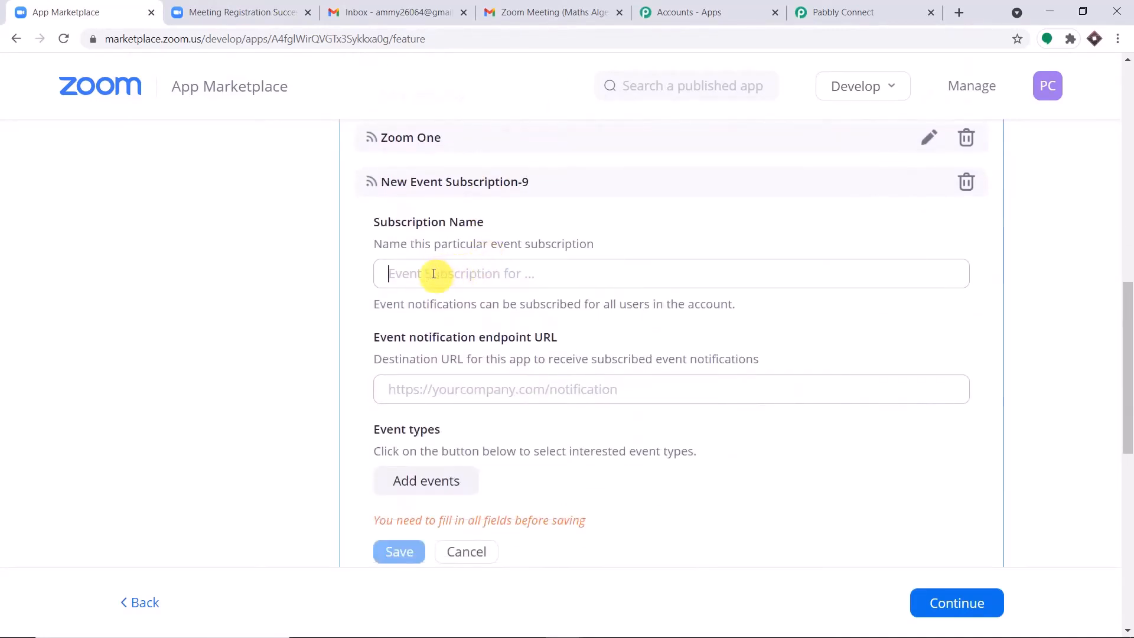
click(433, 274)
text(Zoom)
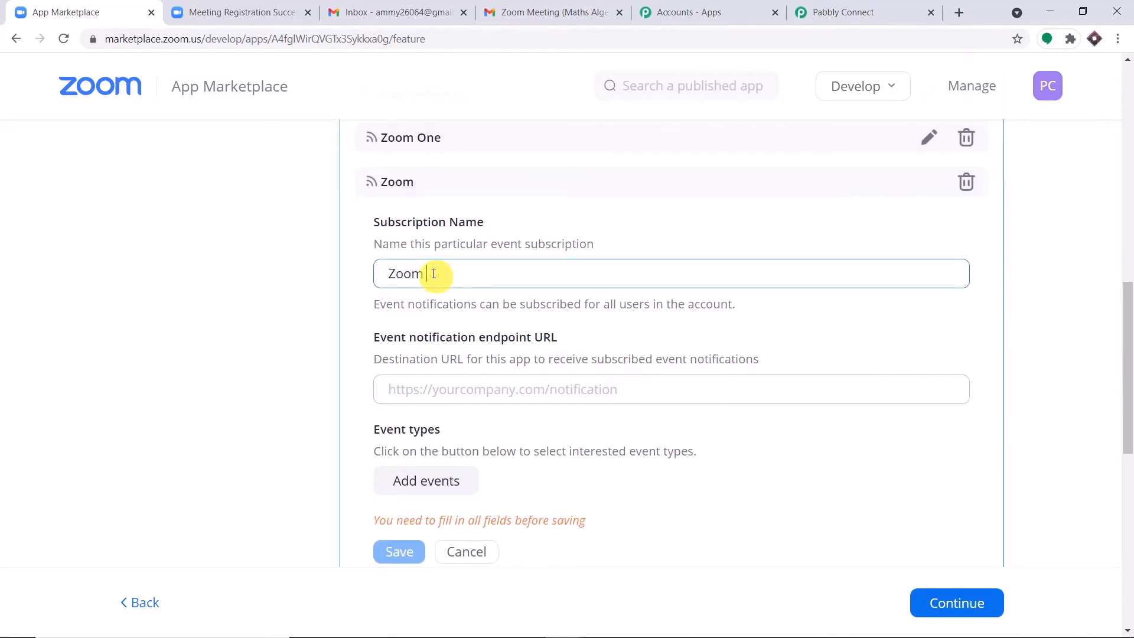
text( Data )
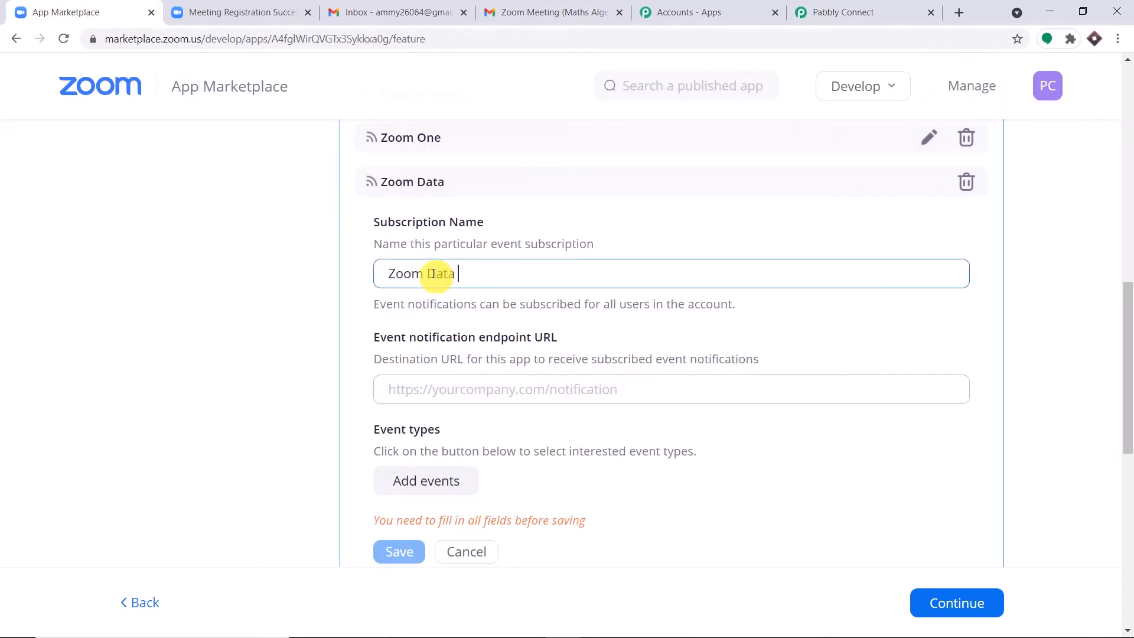
text(Entry)
click(540, 319)
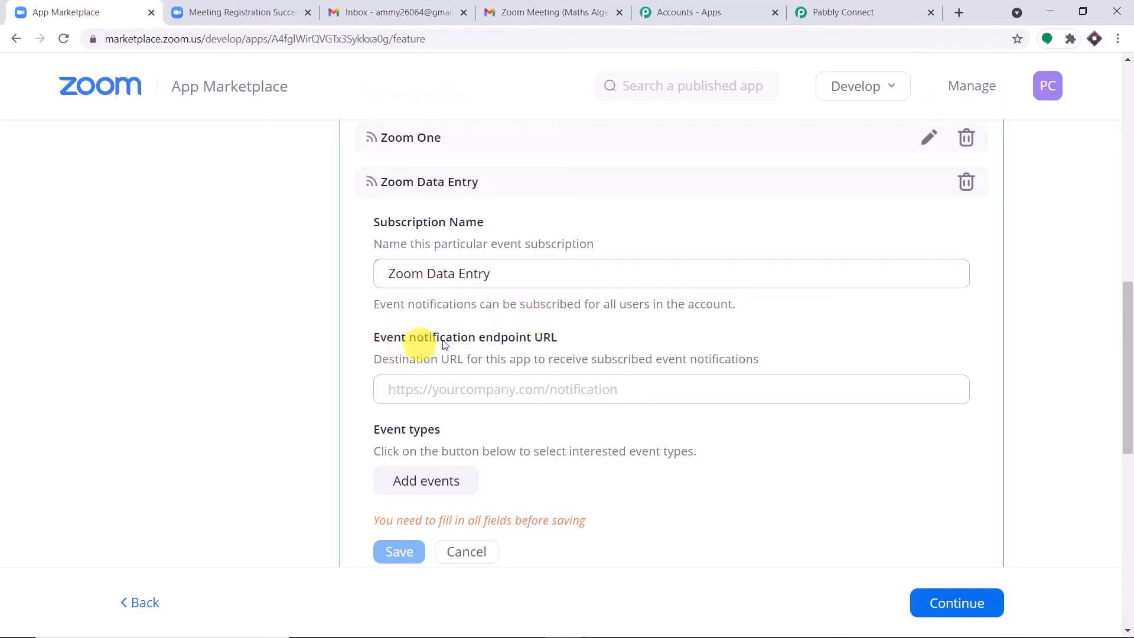
scroll(640, 294, down, 1)
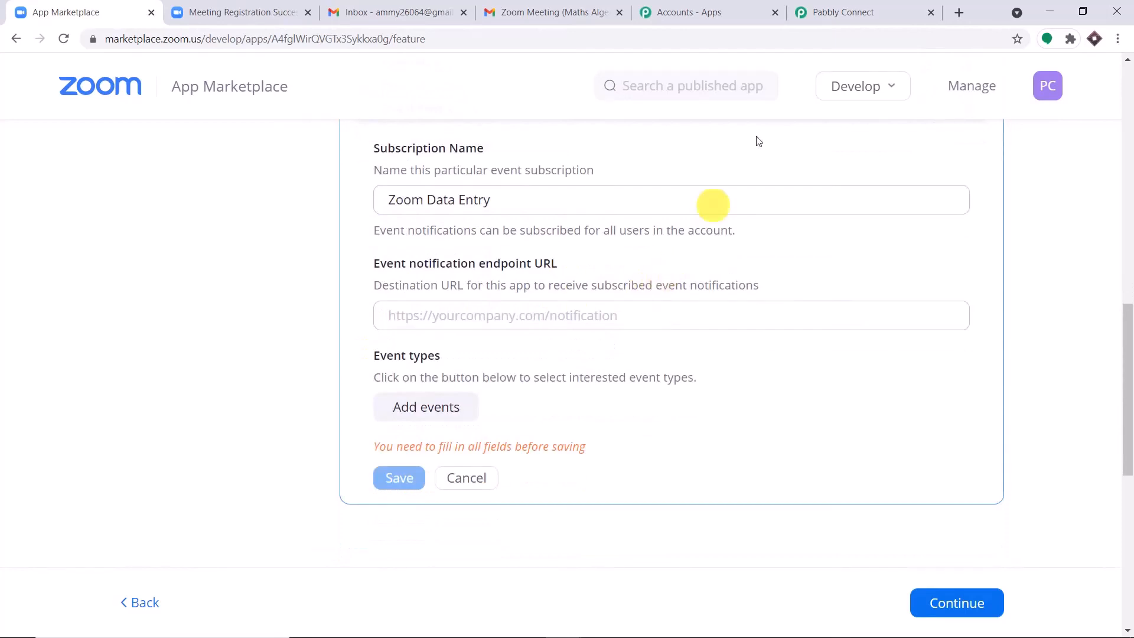
Step: Copy the Pabbly Connect webhook URL and paste it as the notification endpoint URL
click(854, 12)
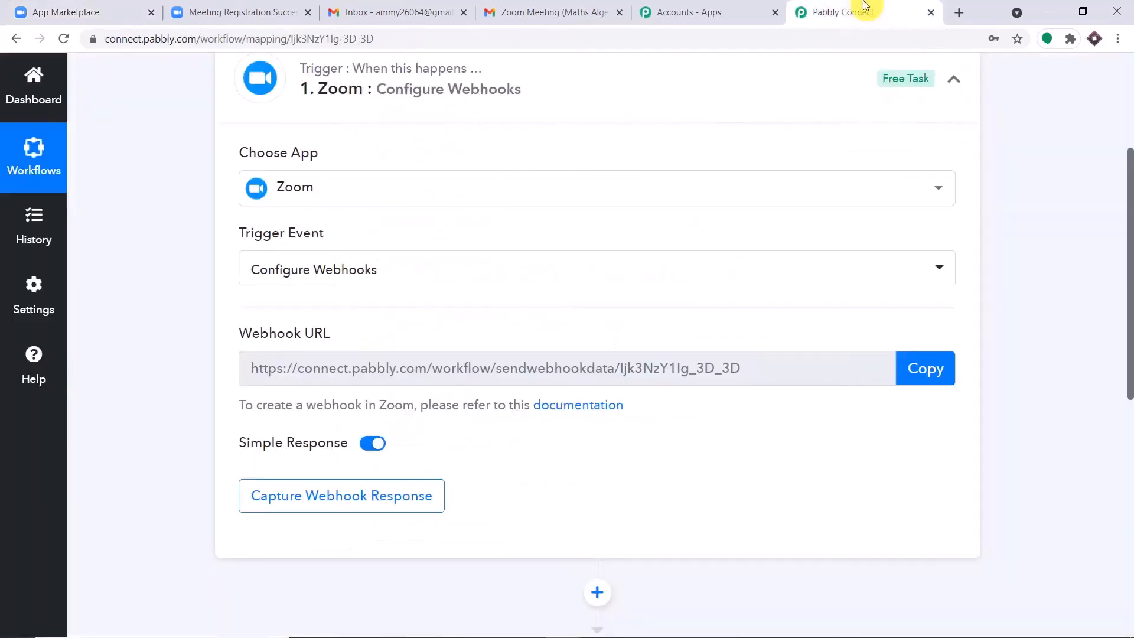
click(938, 375)
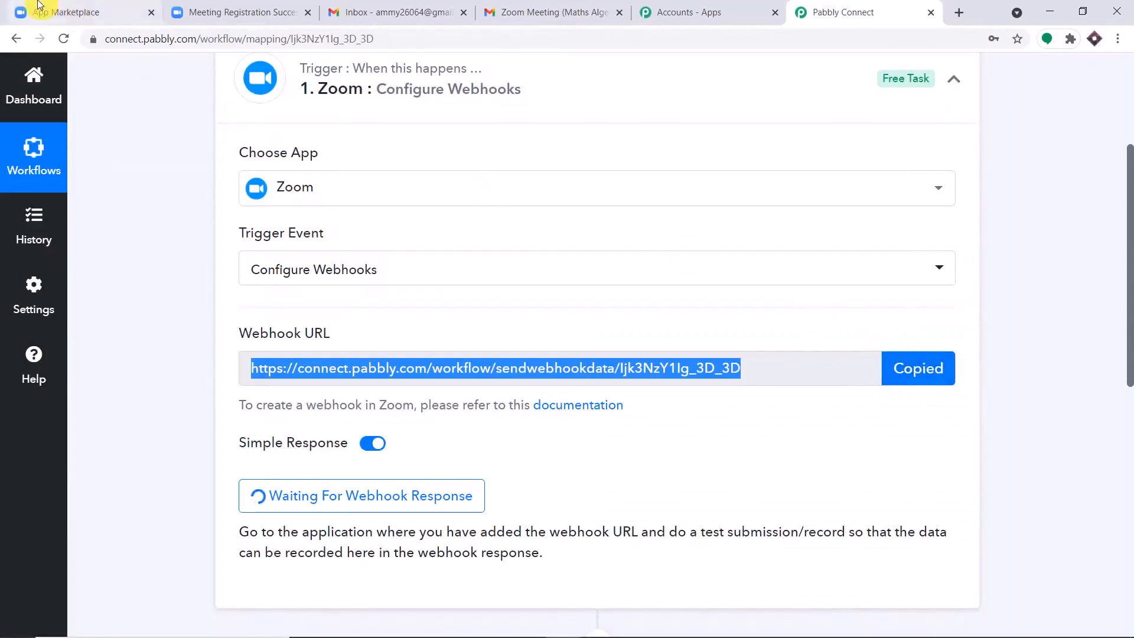
click(37, 4)
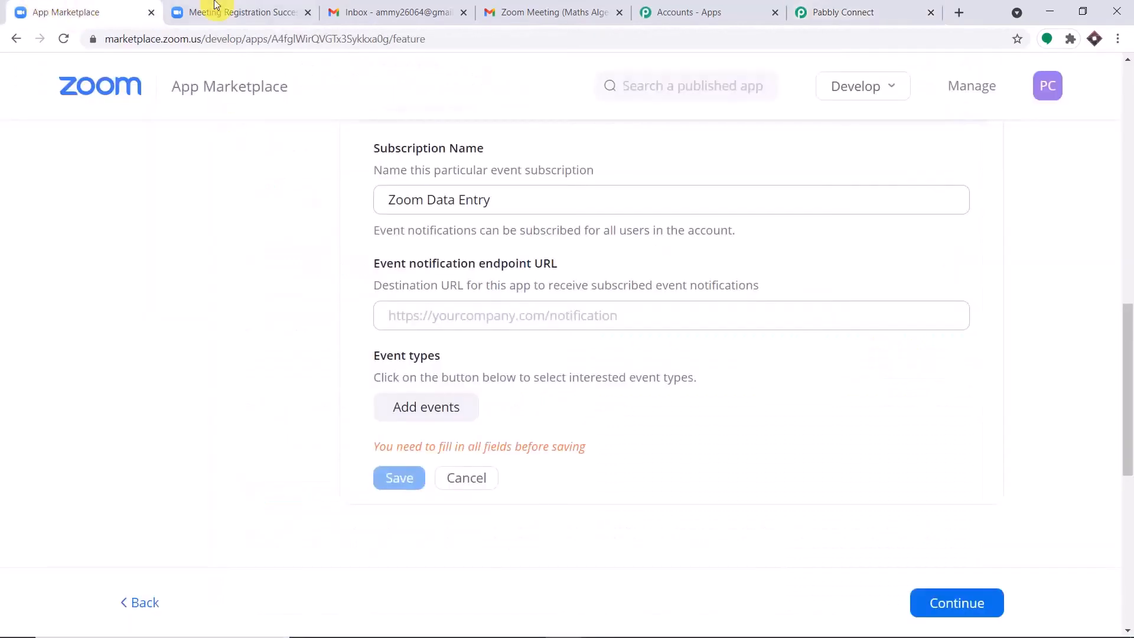
click(218, 12)
click(33, 10)
click(405, 315)
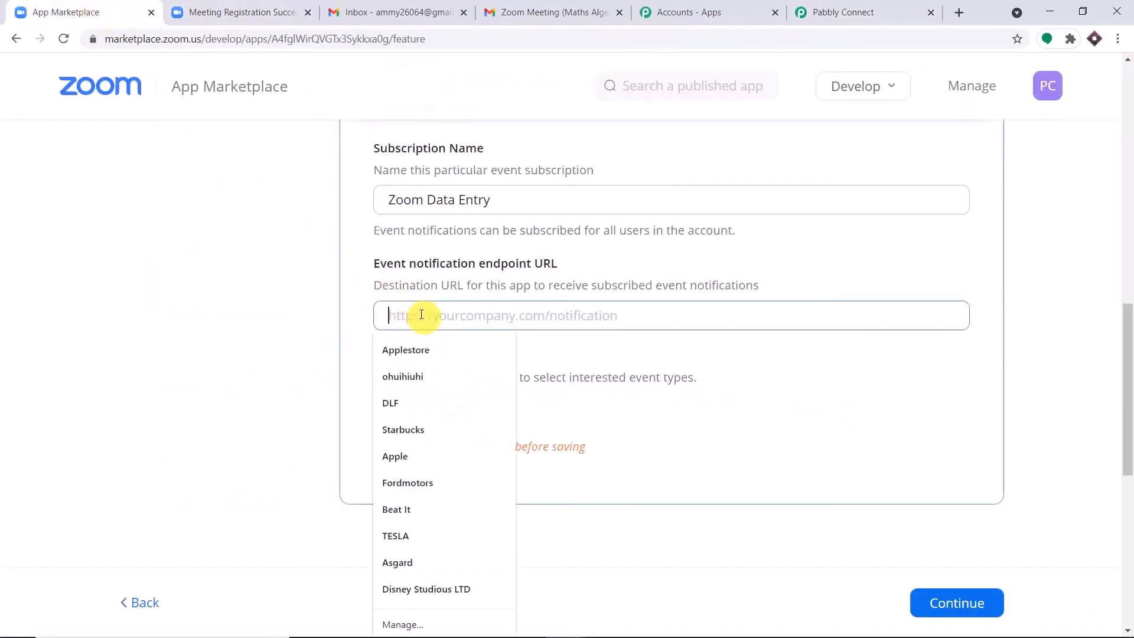
right_click(405, 314)
click(526, 434)
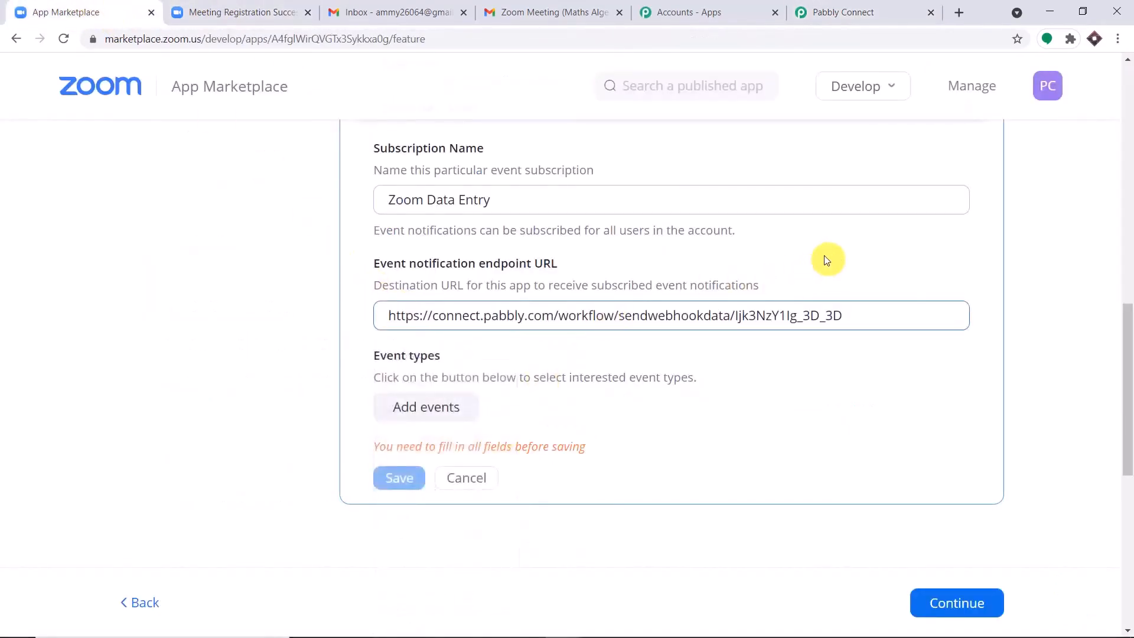
scroll(709, 266, down, 2)
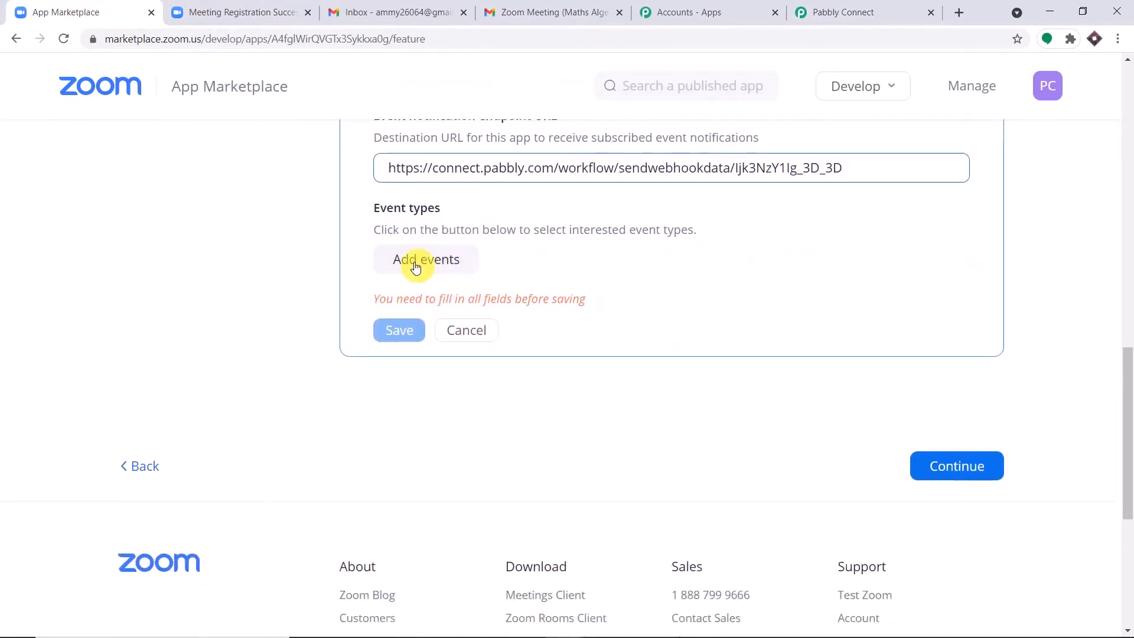
Step: Subscribe to the 'Meeting Registration has been created' event, confirm it and save the subscription
click(437, 264)
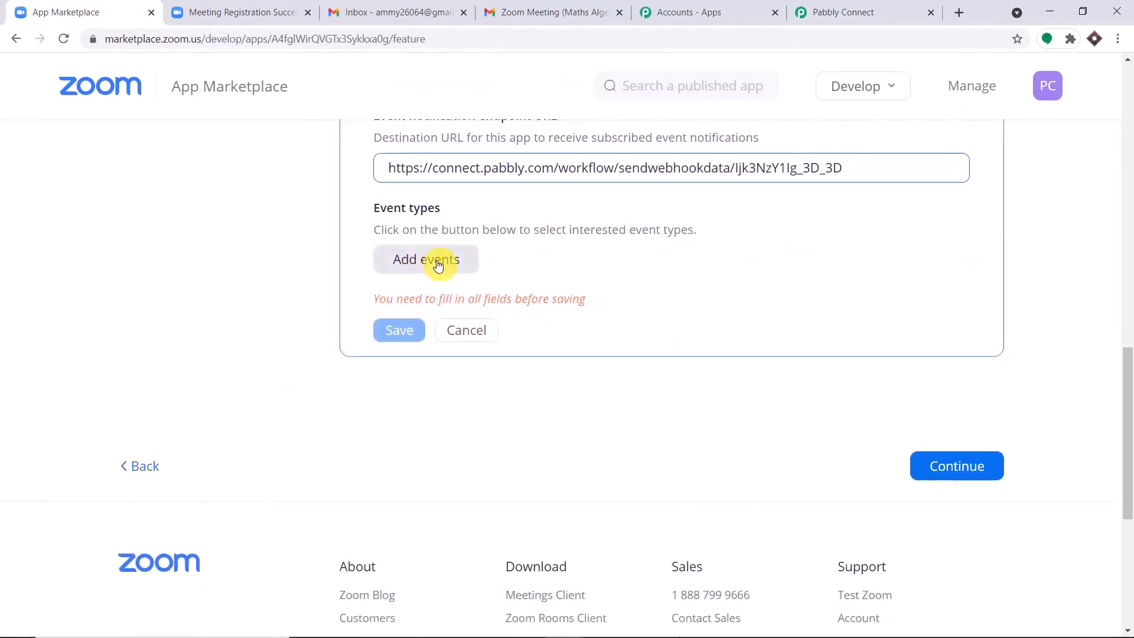
scroll(679, 319, down, 4)
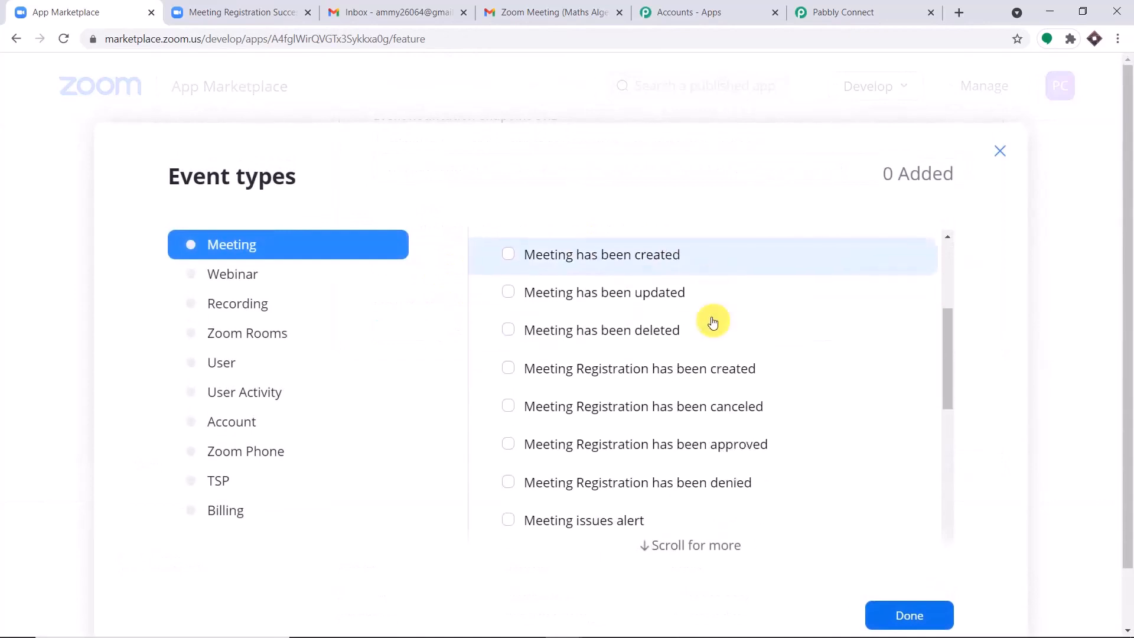
click(508, 368)
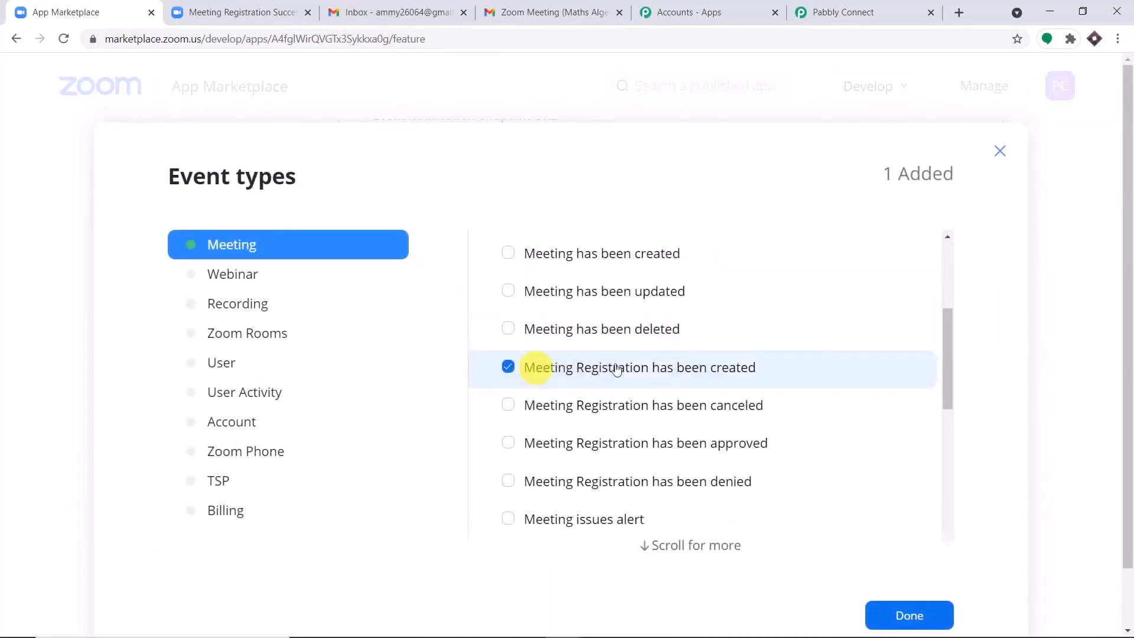
scroll(805, 354, down, 6)
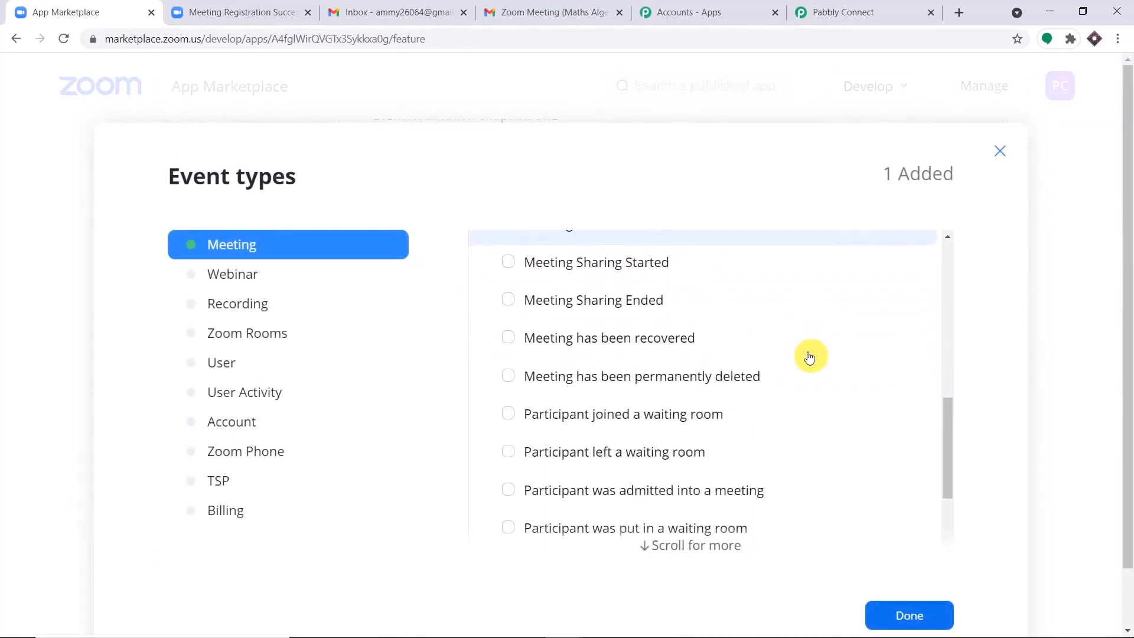
scroll(807, 357, down, 2)
scroll(791, 357, up, 4)
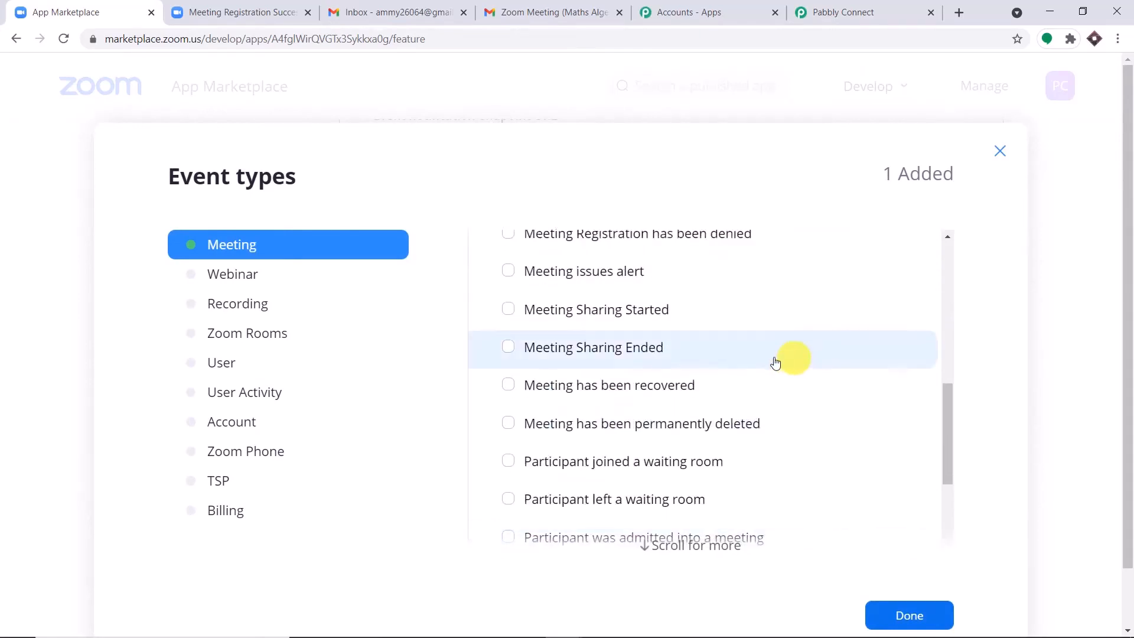
scroll(689, 324, up, 3)
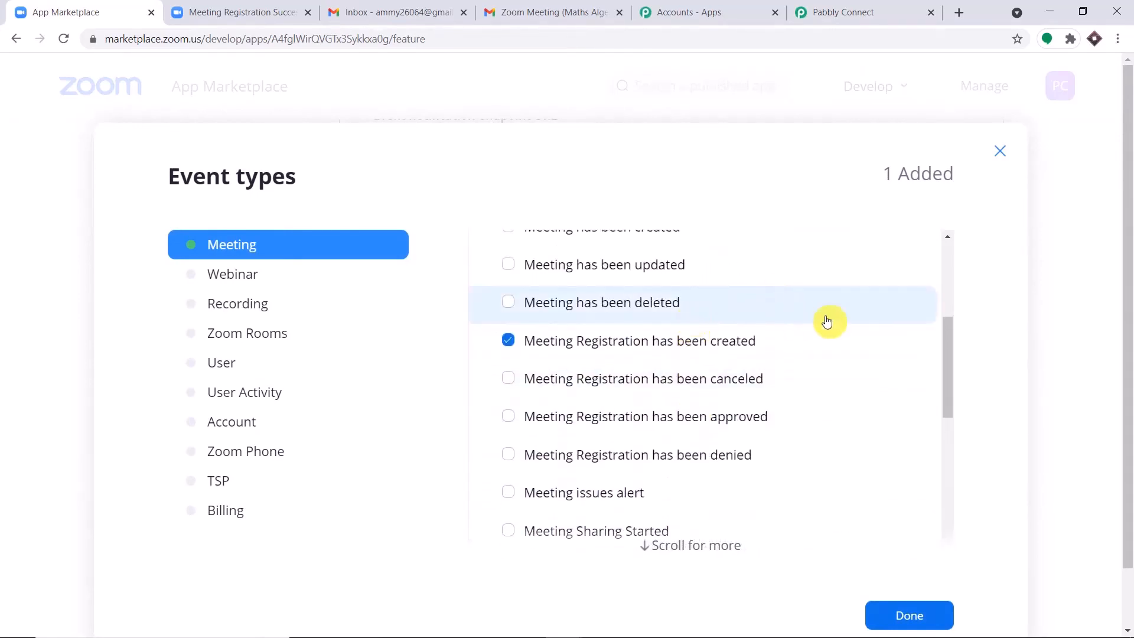
scroll(673, 264, up, 3)
scroll(729, 292, down, 3)
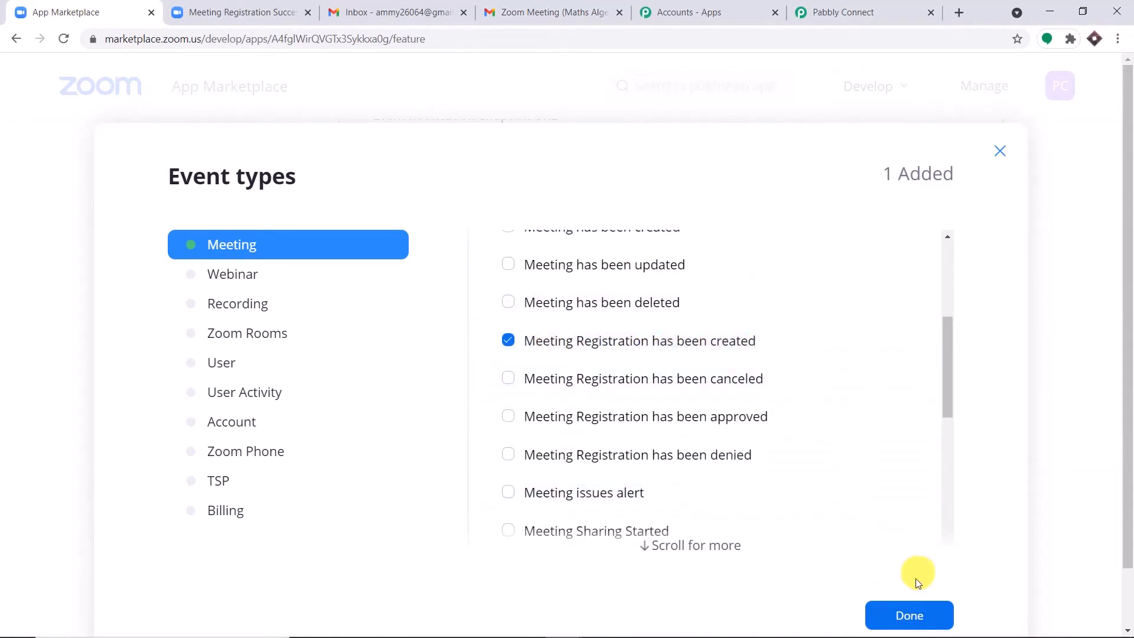
click(917, 614)
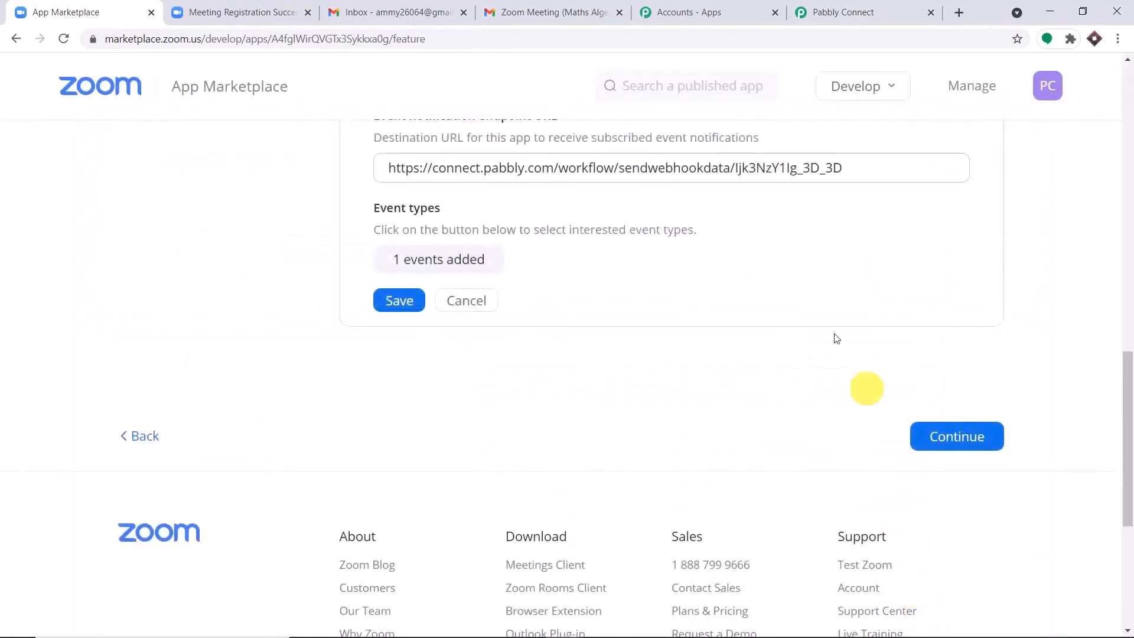
click(423, 303)
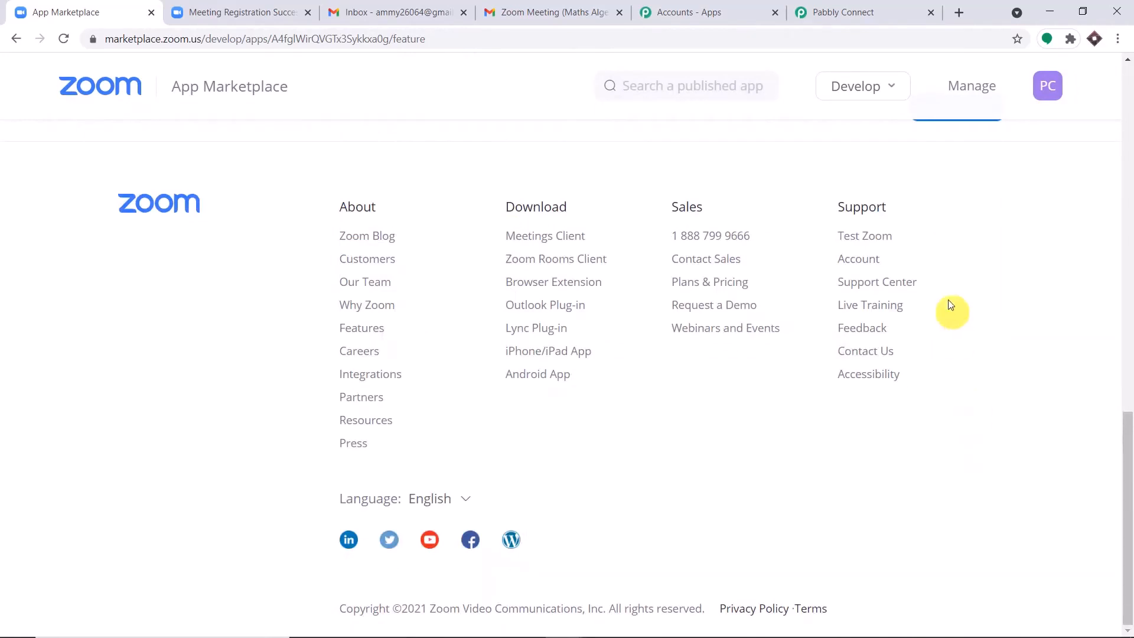
Step: Continue to activate the app, then return to the Pabbly Connect trigger waiting for a webhook
click(952, 473)
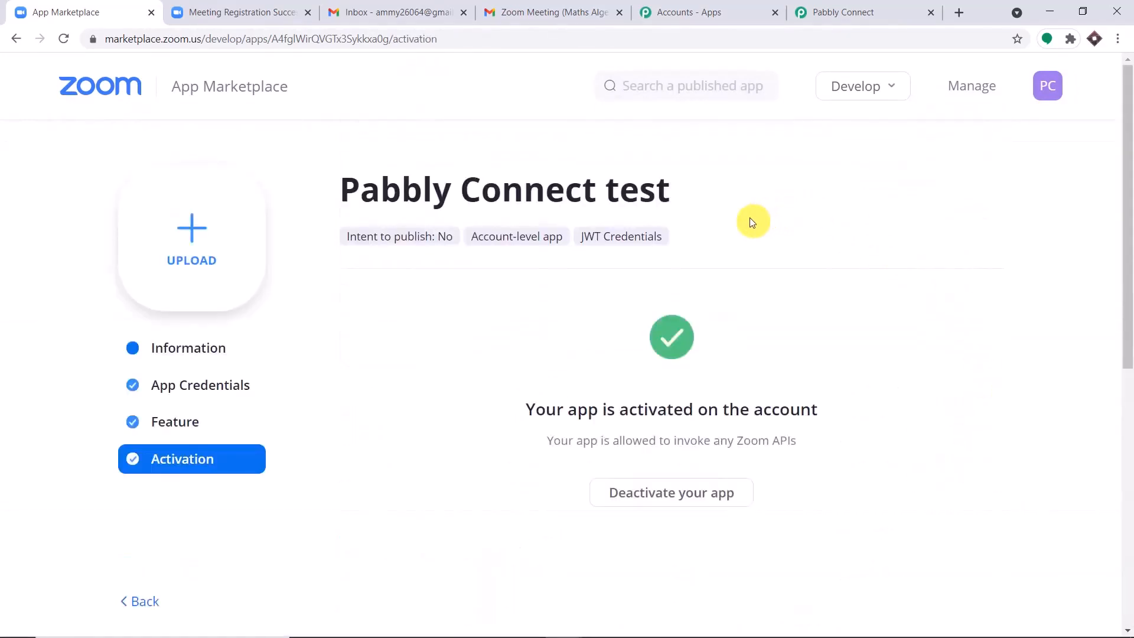
click(851, 5)
scroll(708, 165, down, 3)
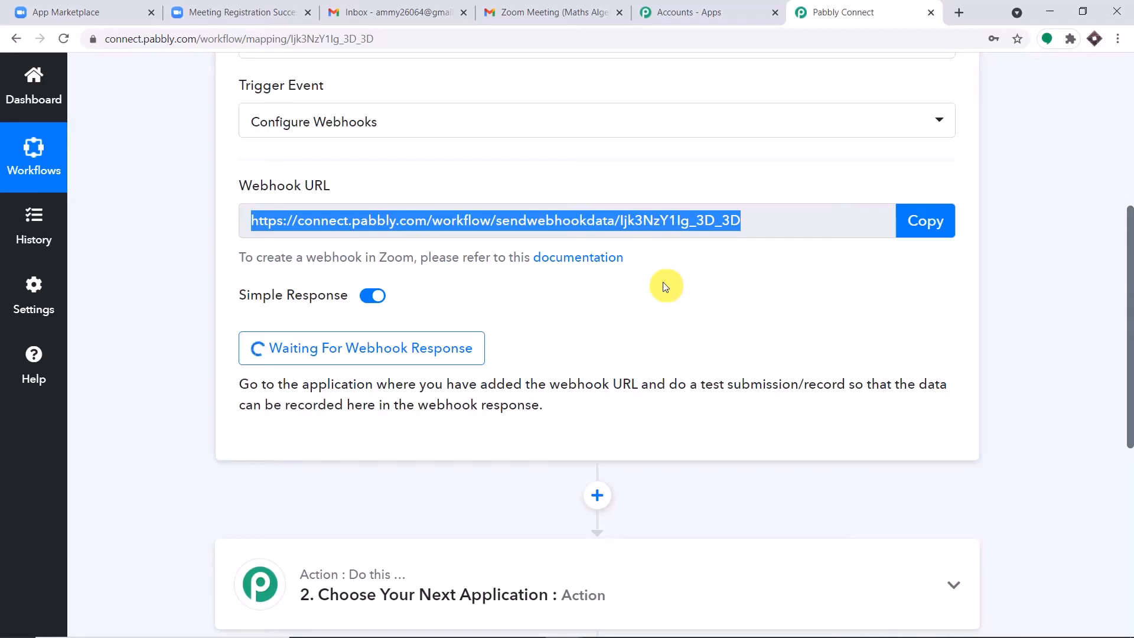
Step: Open Zoom's upcoming meetings in a new tab and start scheduling a meeting
click(212, 11)
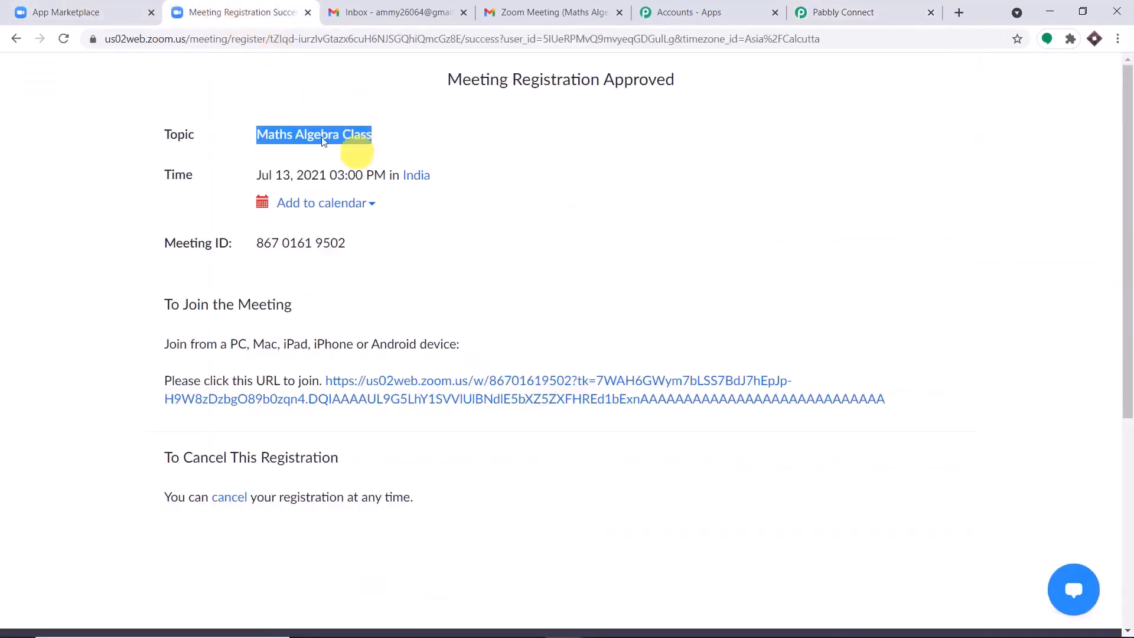
click(75, 7)
click(195, 12)
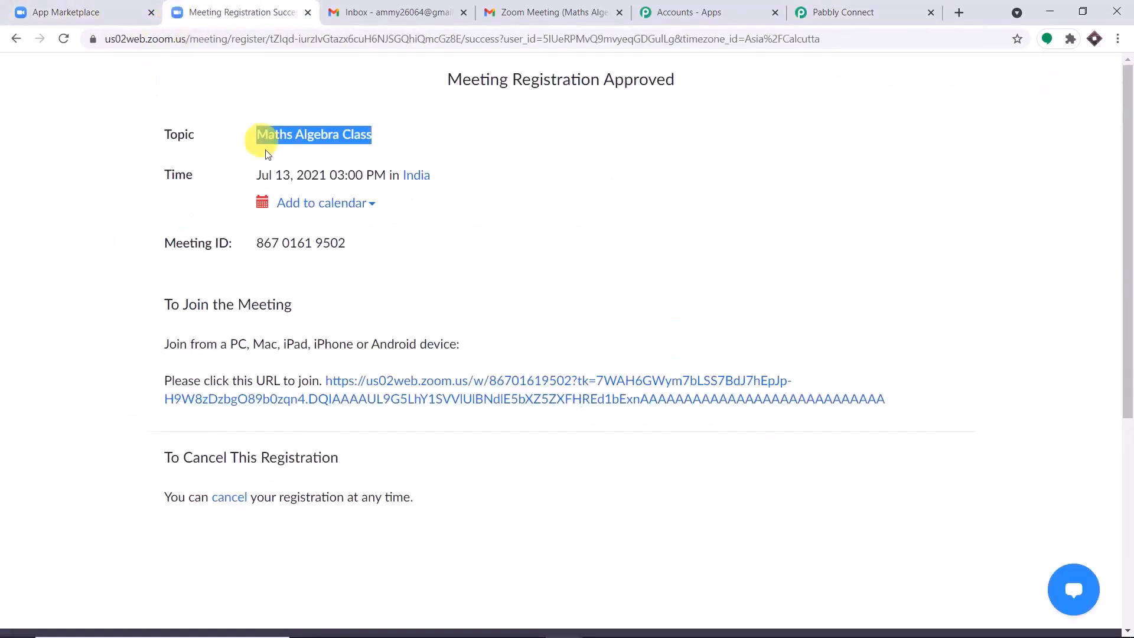
click(963, 14)
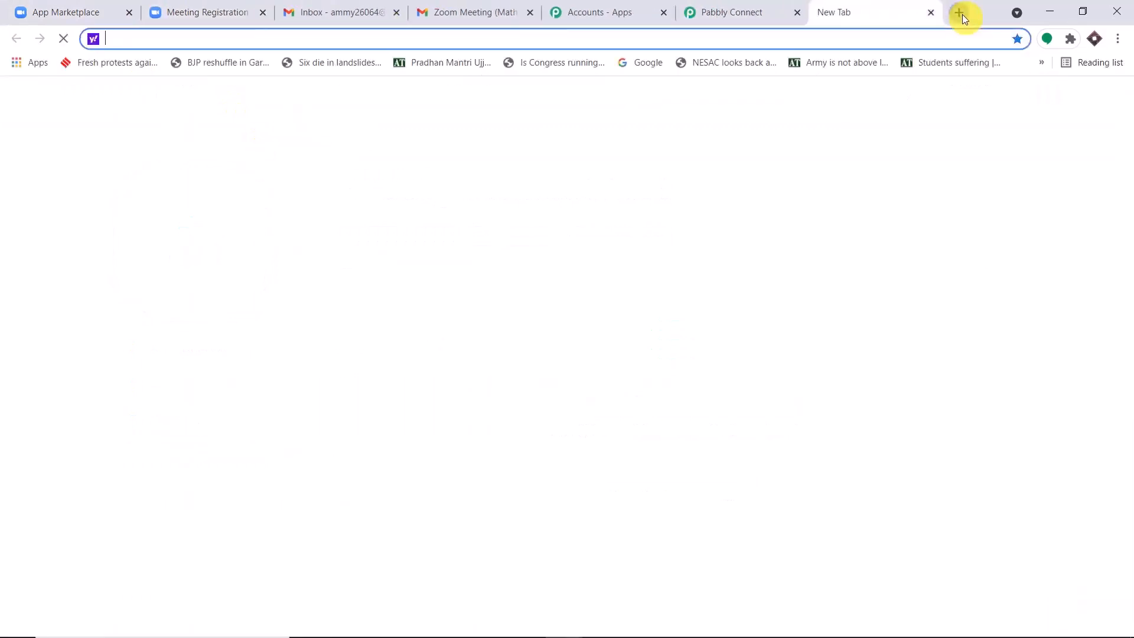
text(z)
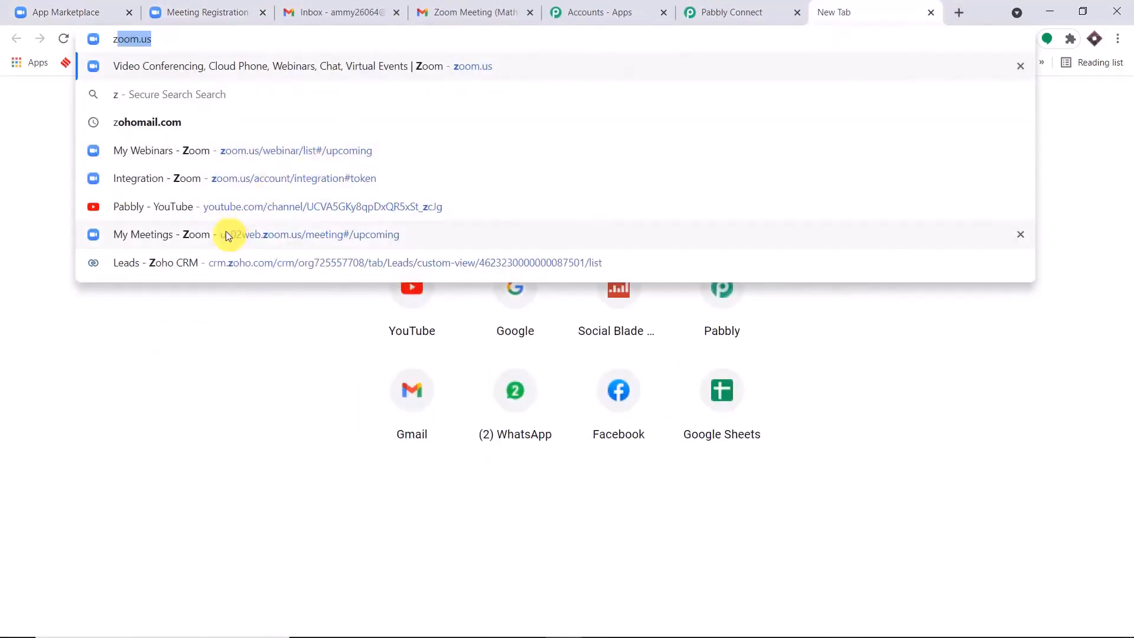
click(226, 234)
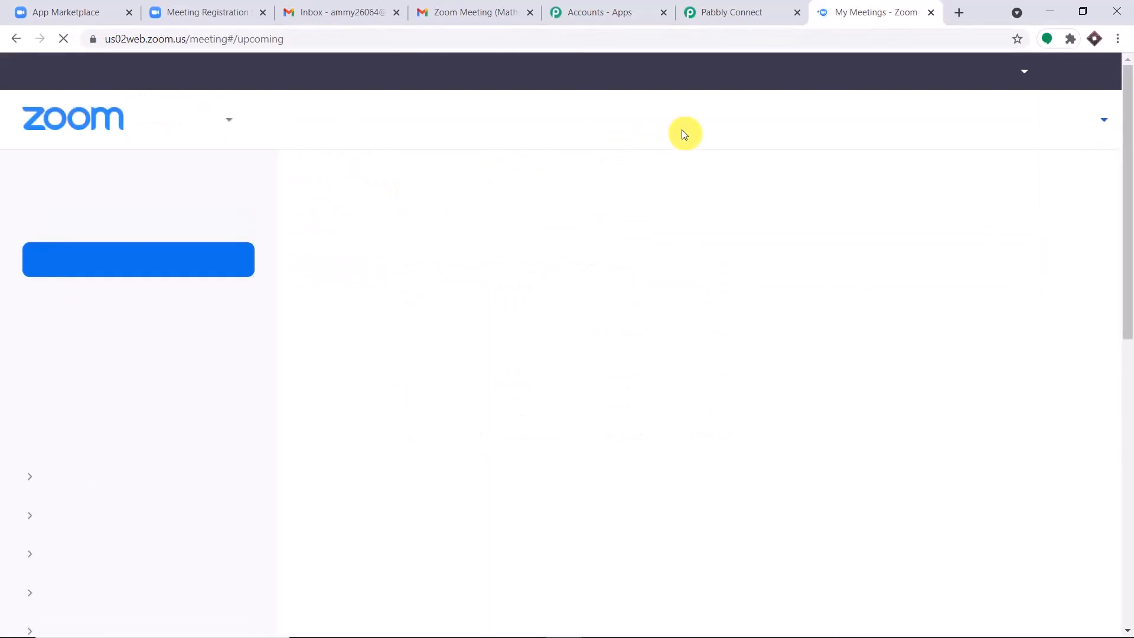
click(1021, 293)
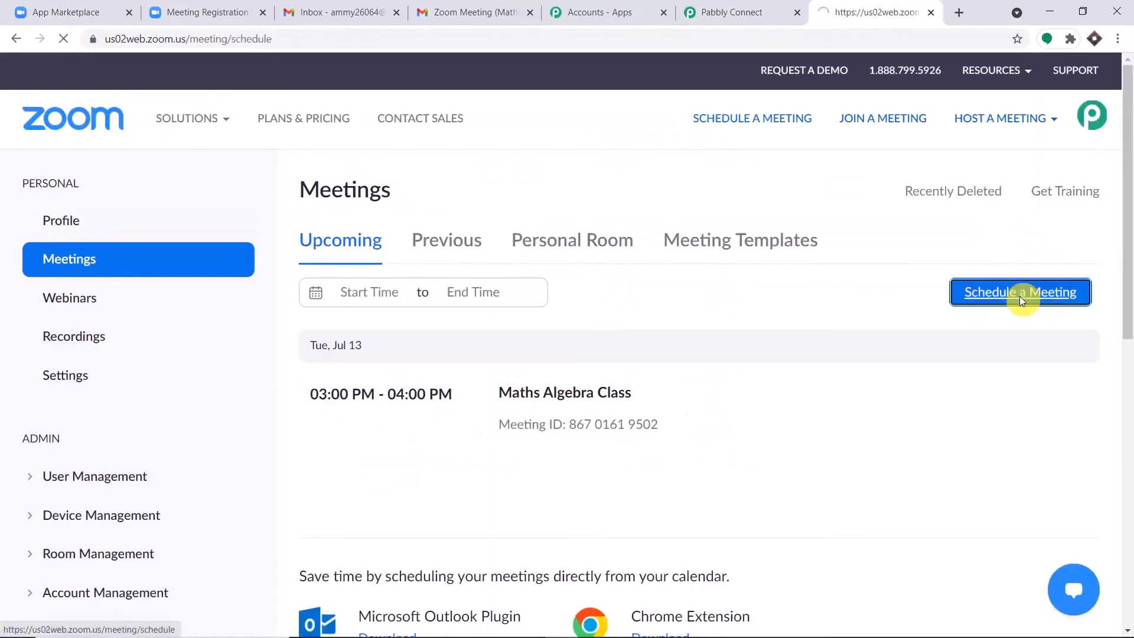
Step: Name the meeting 'Maths Quantum Classes' and set its date to July 16, 2021
click(554, 252)
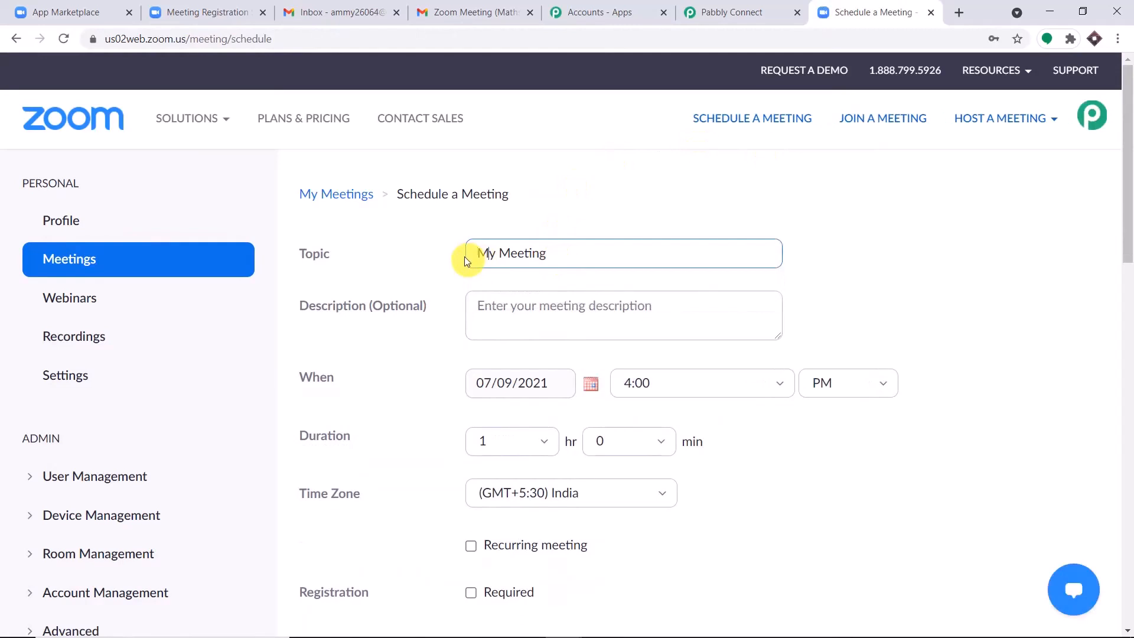
key(BackSpace)
key(BackSpace)
key(BackSpace)
key(BackSpace)
key(BackSpace)
key(BackSpace)
key(BackSpace)
key(BackSpace)
key(BackSpace)
key(BackSpace)
text(Maths)
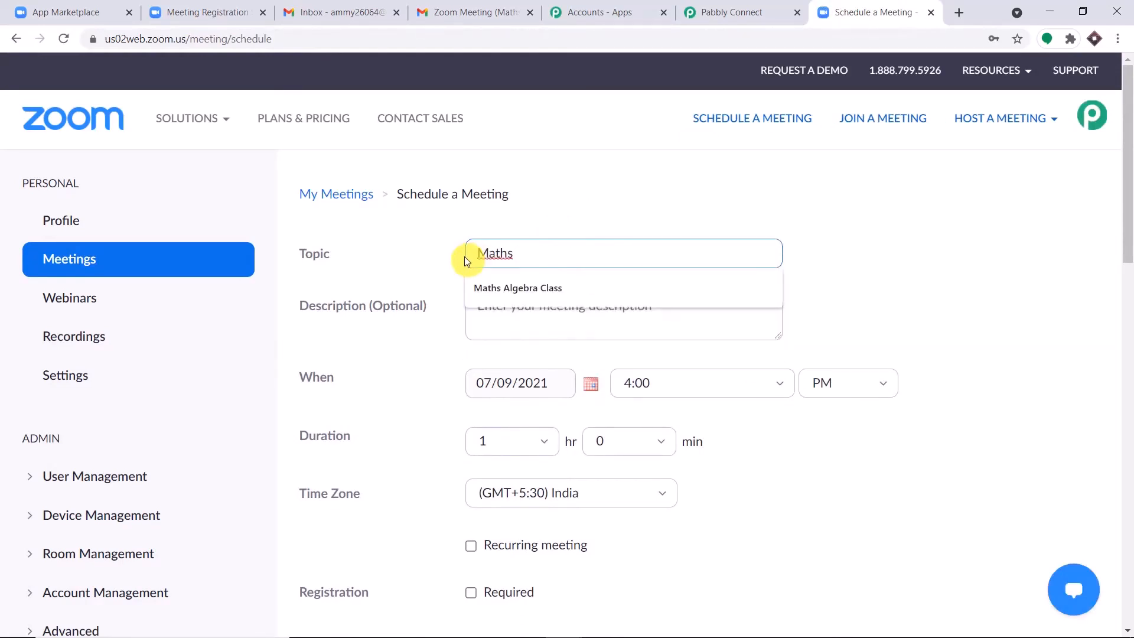
text( Quantum )
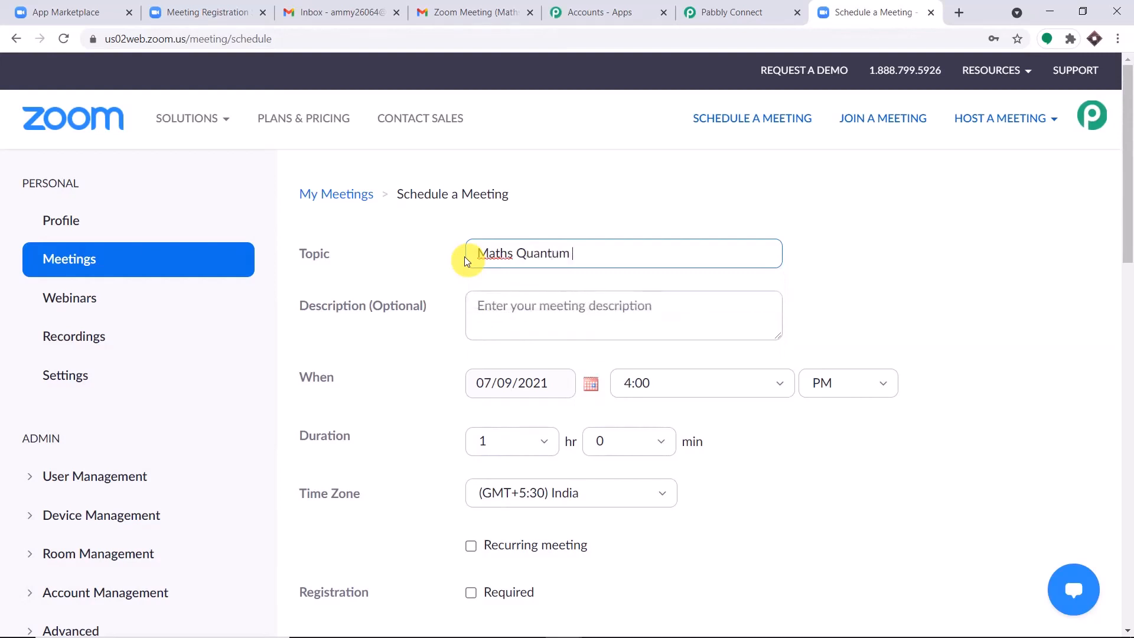
text(Classes)
click(660, 203)
scroll(662, 205, down, 1)
scroll(661, 205, down, 2)
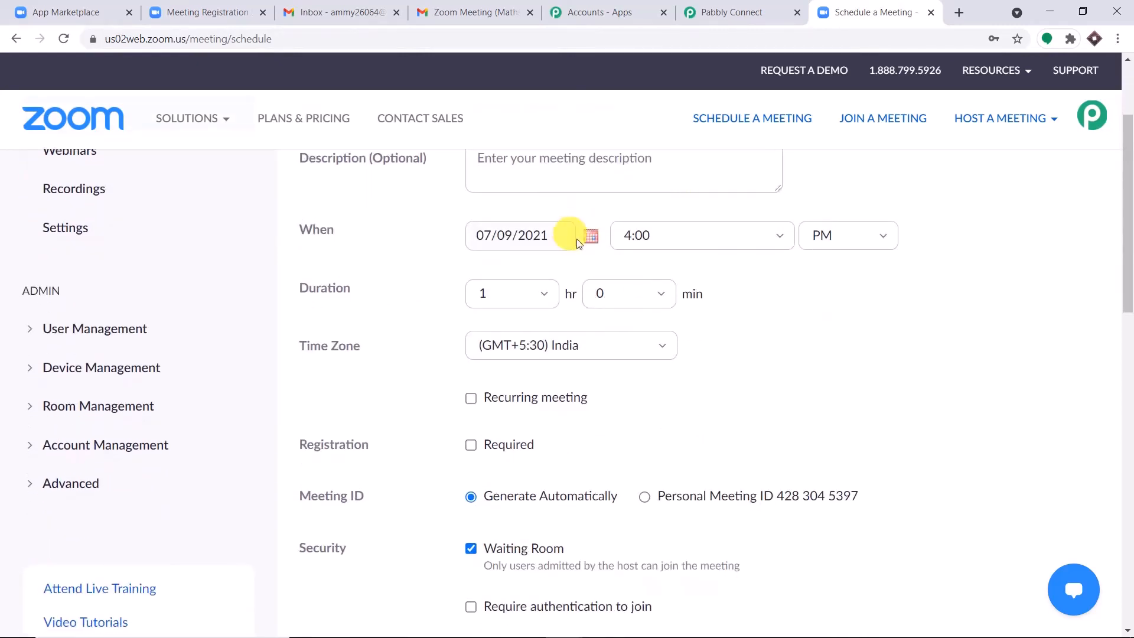
click(591, 235)
click(637, 349)
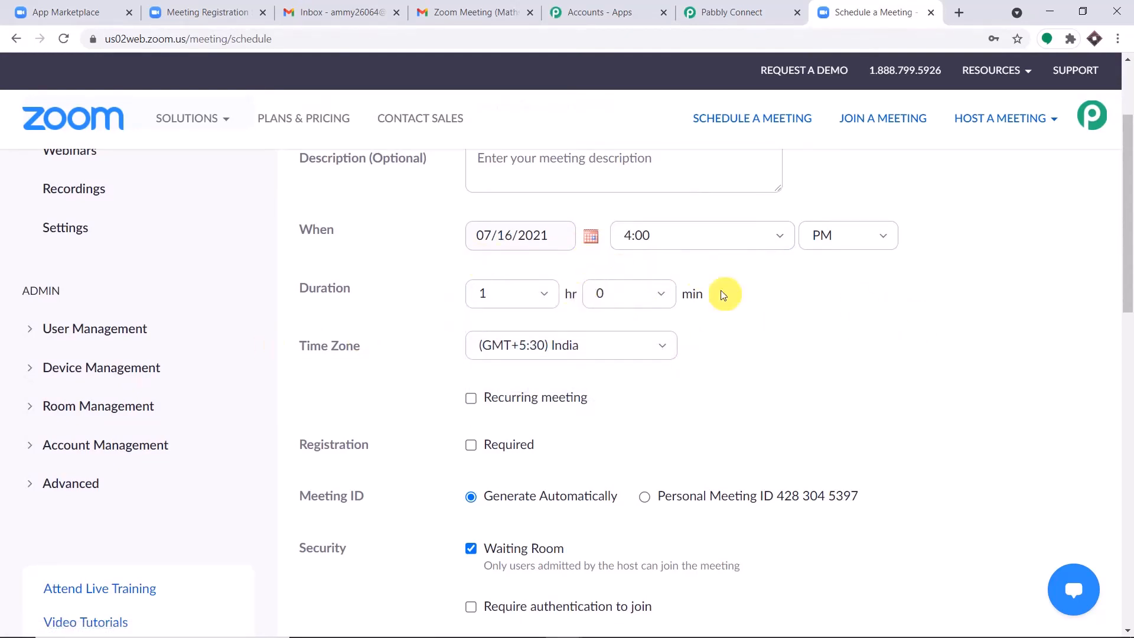
Step: Require registration, turn participant video on, and save the meeting
scroll(723, 293, down, 1)
click(473, 371)
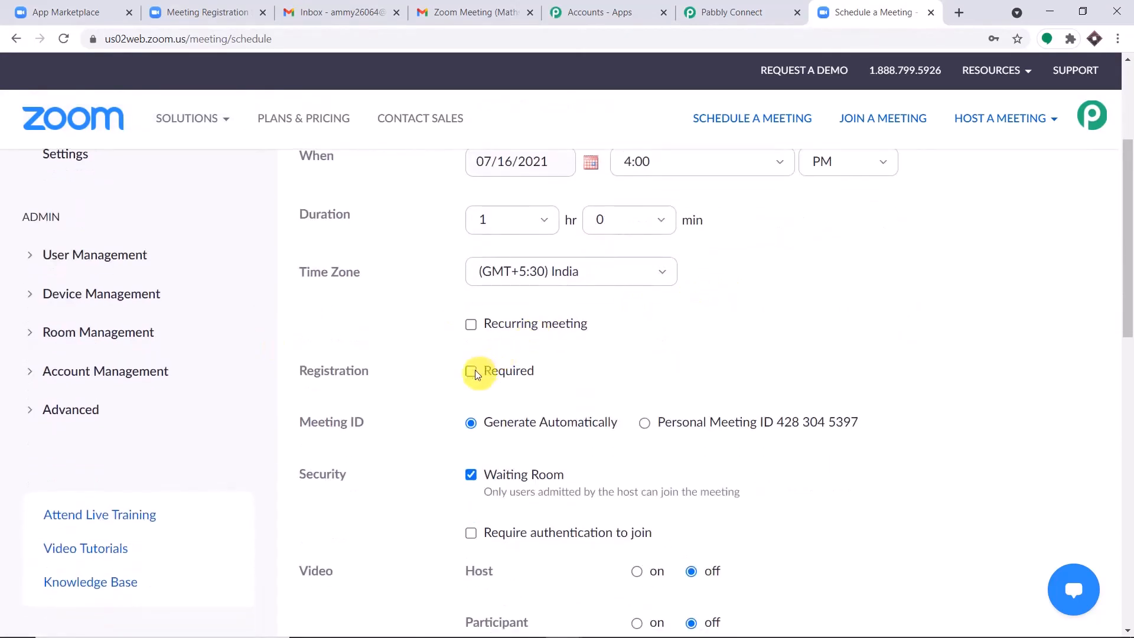
scroll(745, 302, down, 3)
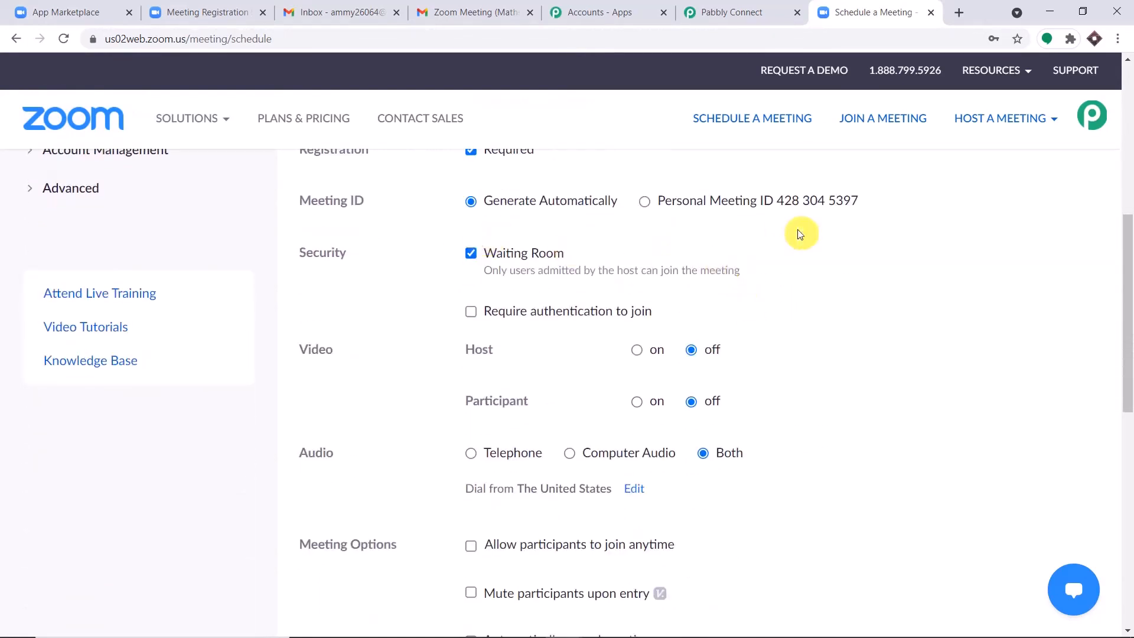
scroll(768, 248, down, 1)
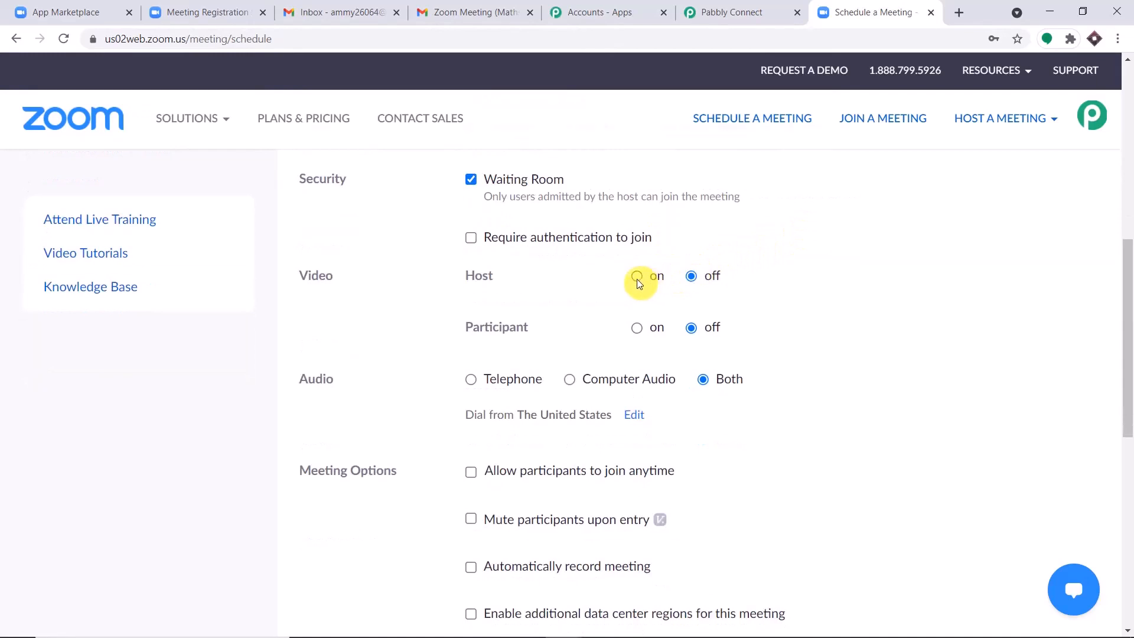
click(636, 331)
scroll(824, 284, down, 1)
scroll(785, 278, down, 1)
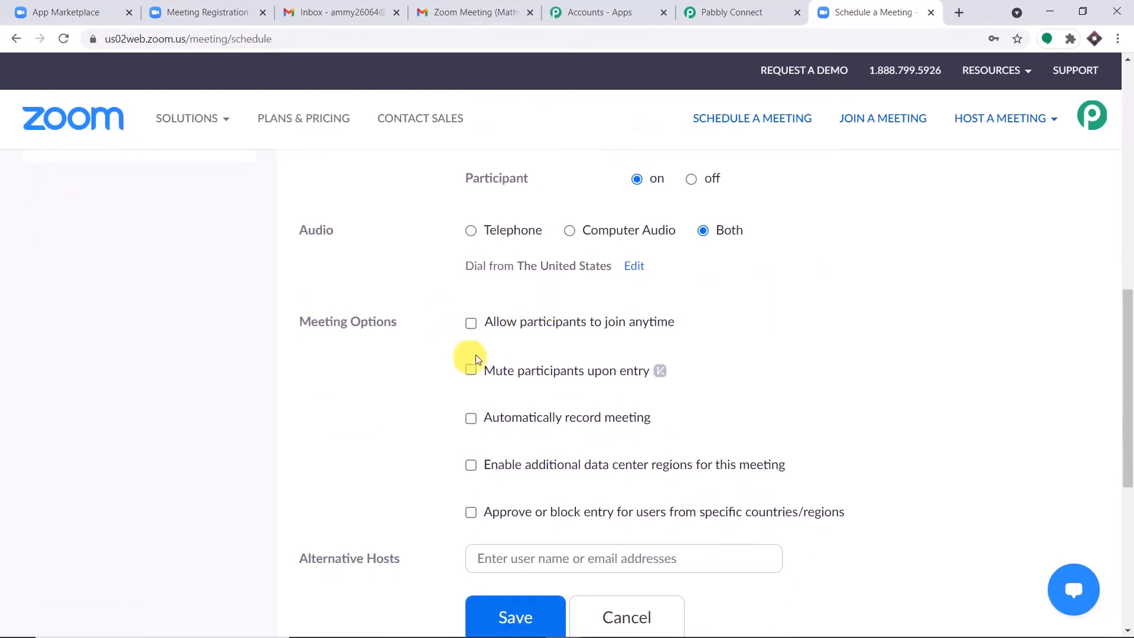
scroll(502, 349, down, 2)
scroll(534, 338, down, 1)
click(514, 396)
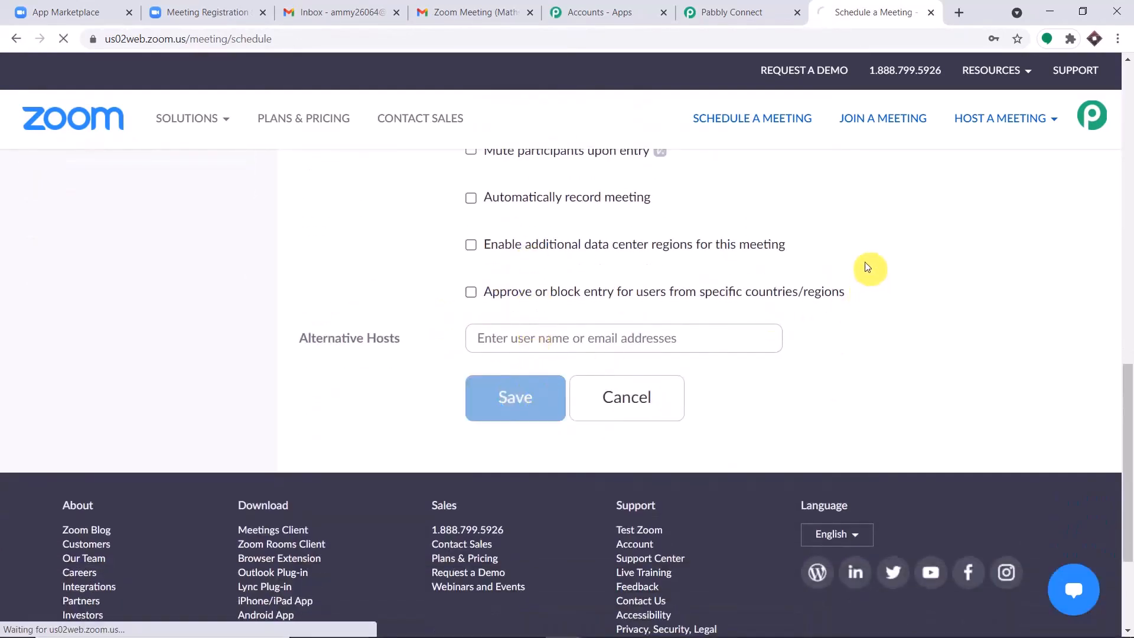
scroll(880, 221, down, 2)
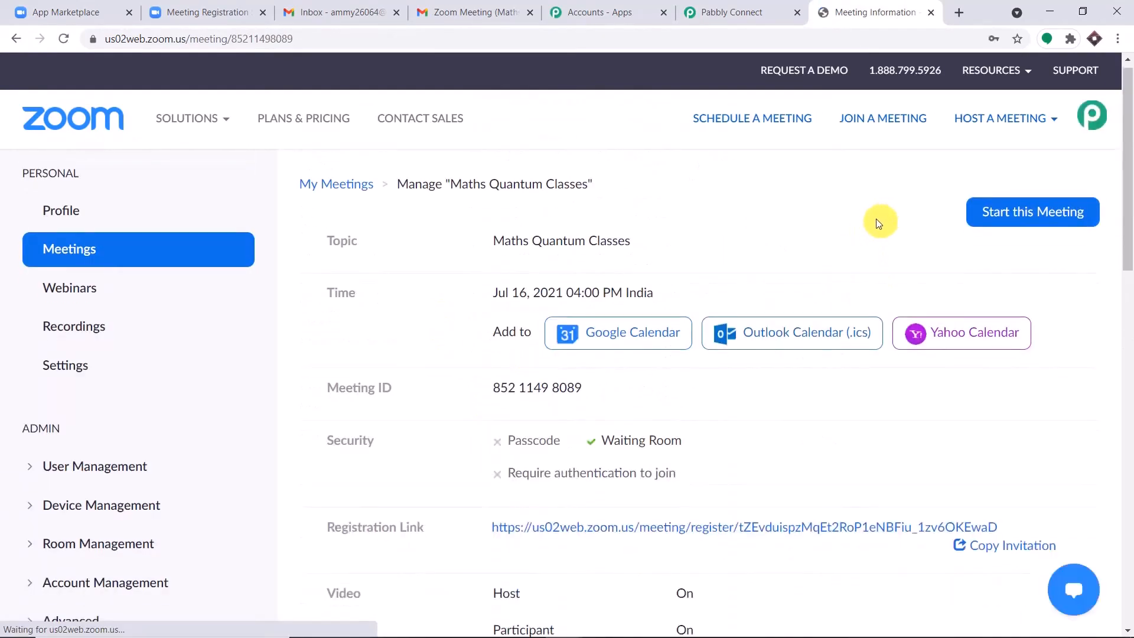
Step: Open the registration form for the Maths Quantum Classes meeting
scroll(562, 329, down, 2)
scroll(886, 296, up, 4)
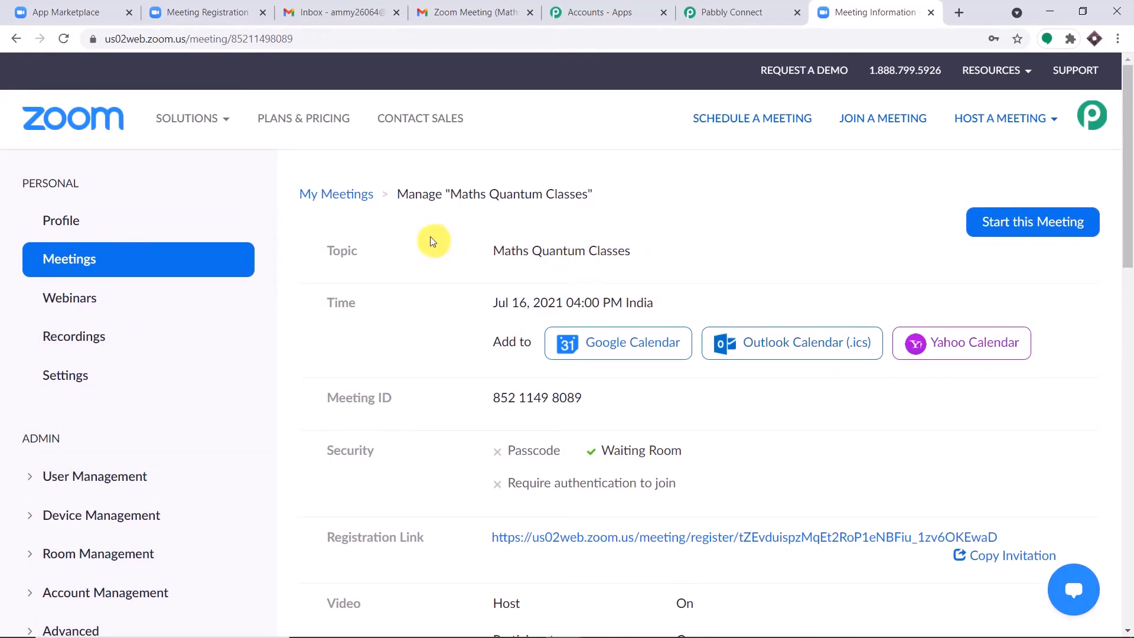
drag(493, 251, 630, 250)
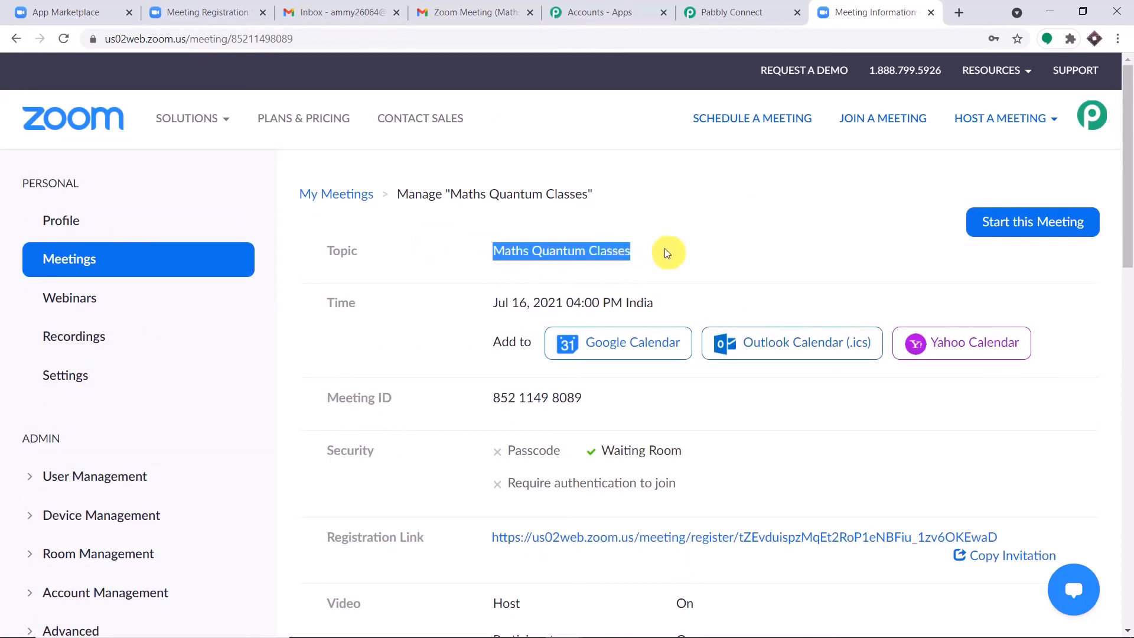
scroll(666, 250, down, 4)
click(614, 326)
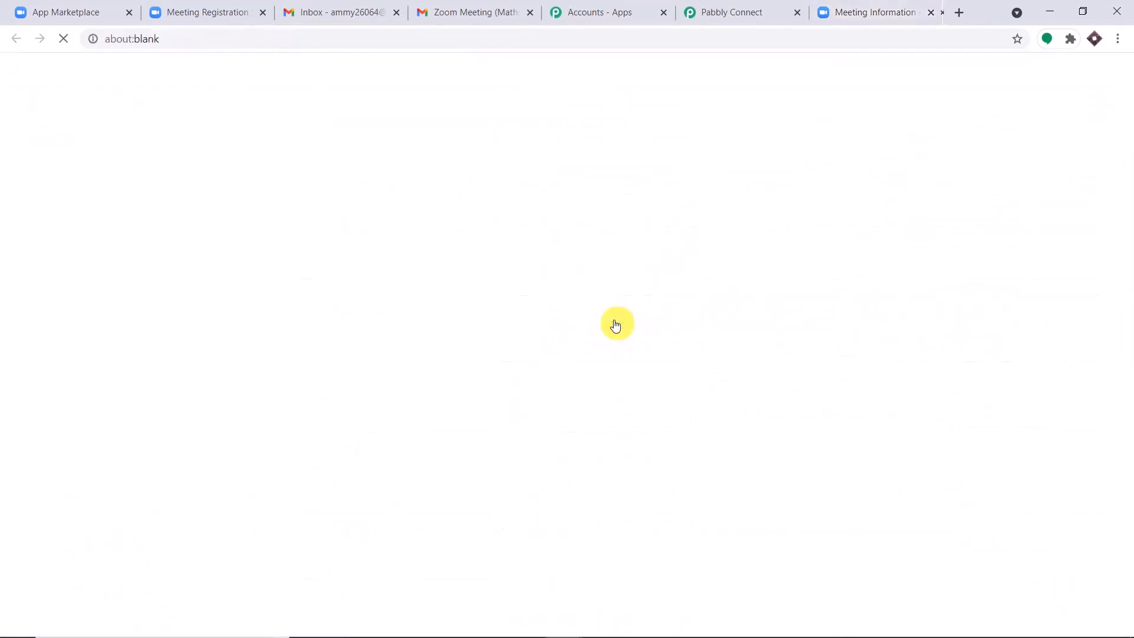
Step: Clear the prefilled first name, last name, email and confirm-email fields
scroll(666, 244, down, 1)
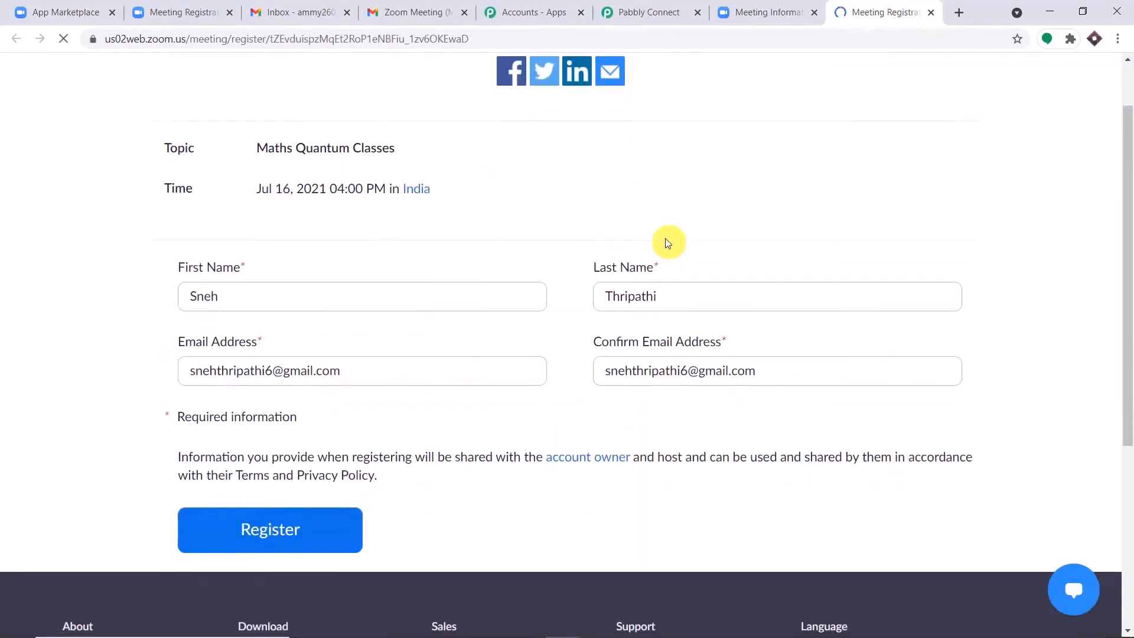
drag(260, 298, 127, 307)
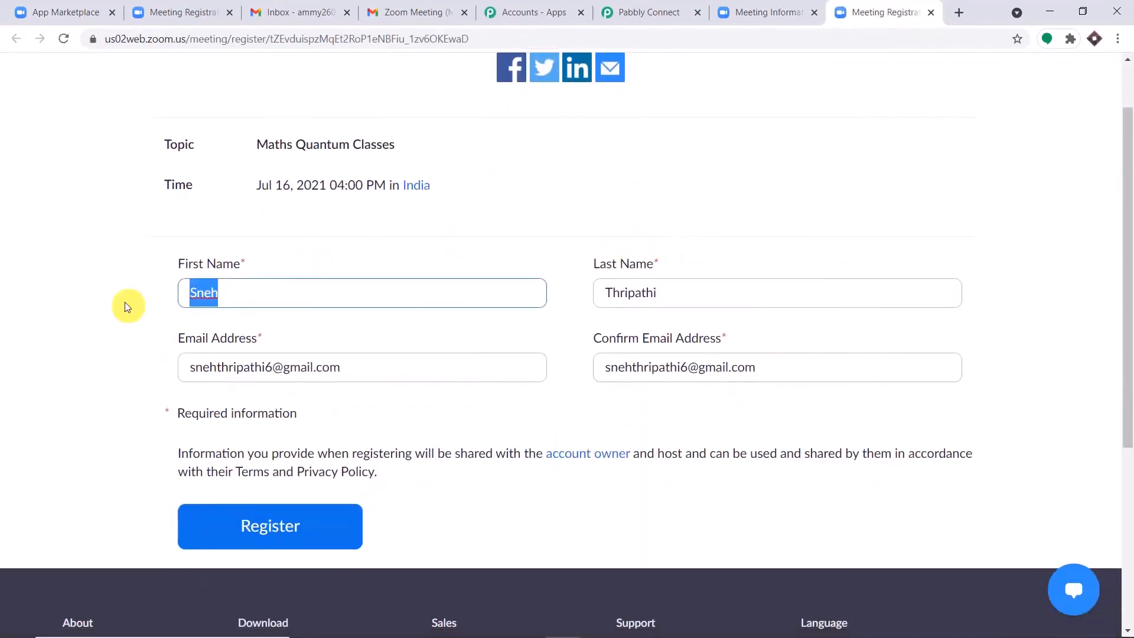
key(BackSpace)
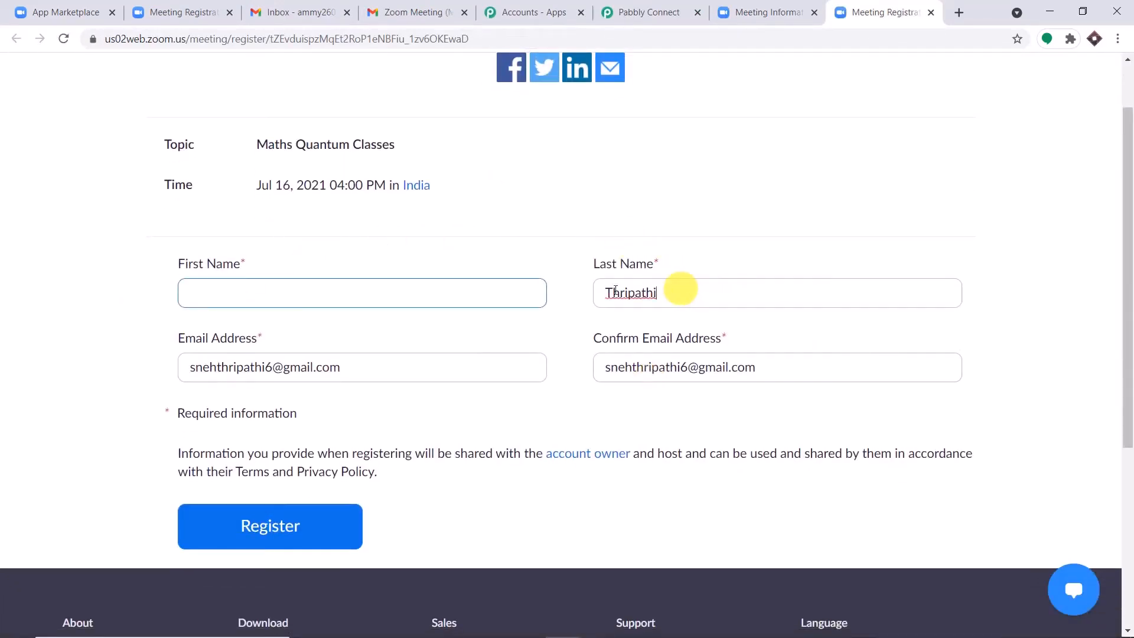
drag(679, 286, 504, 296)
key(BackSpace)
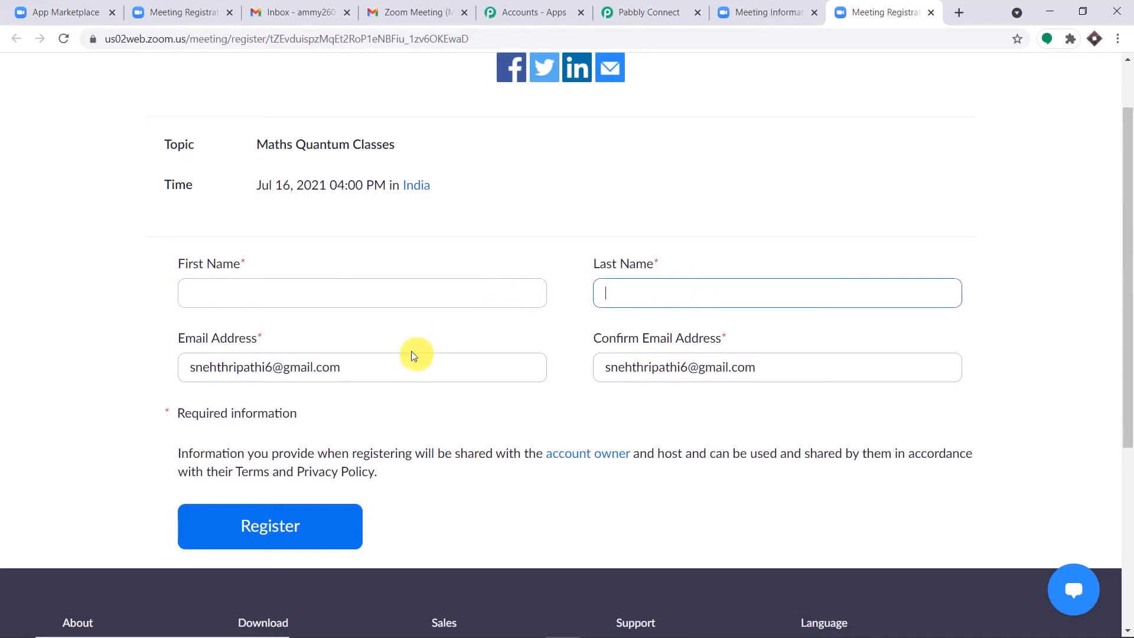
drag(366, 374, 34, 363)
key(BackSpace)
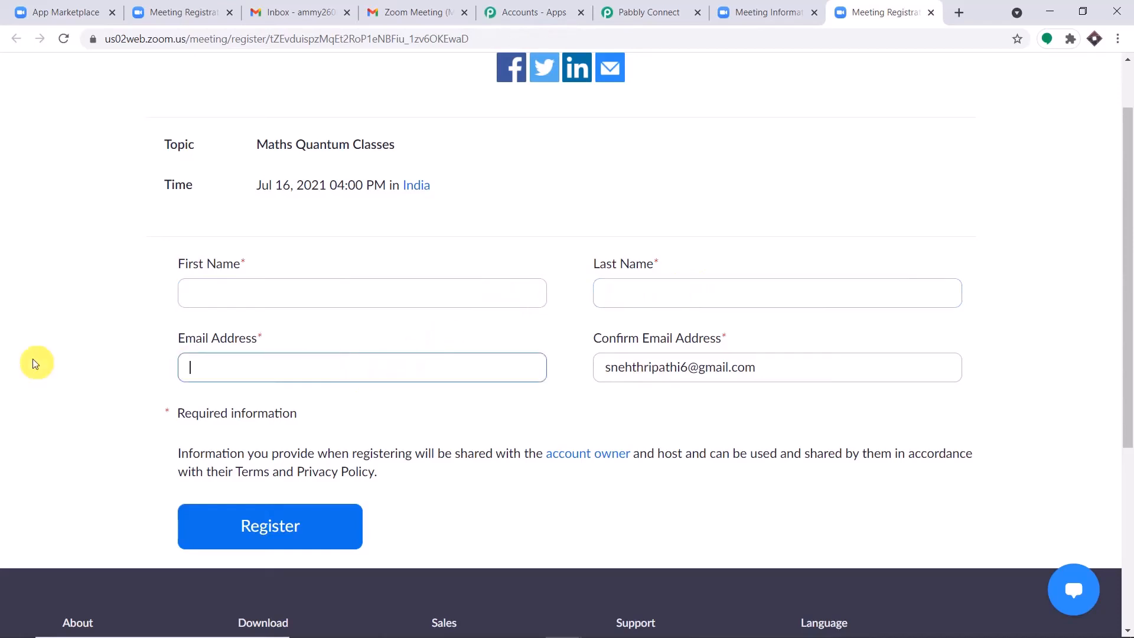
drag(769, 368, 491, 369)
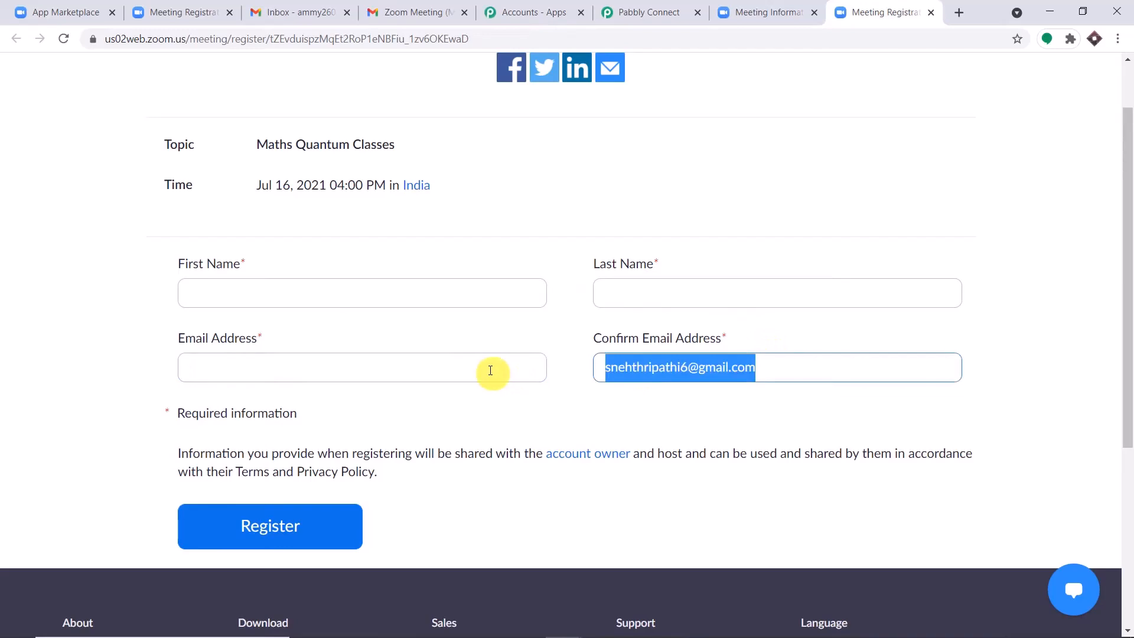
key(BackSpace)
Step: Enter the registrant's first name, last name and email twice, then register
click(252, 294)
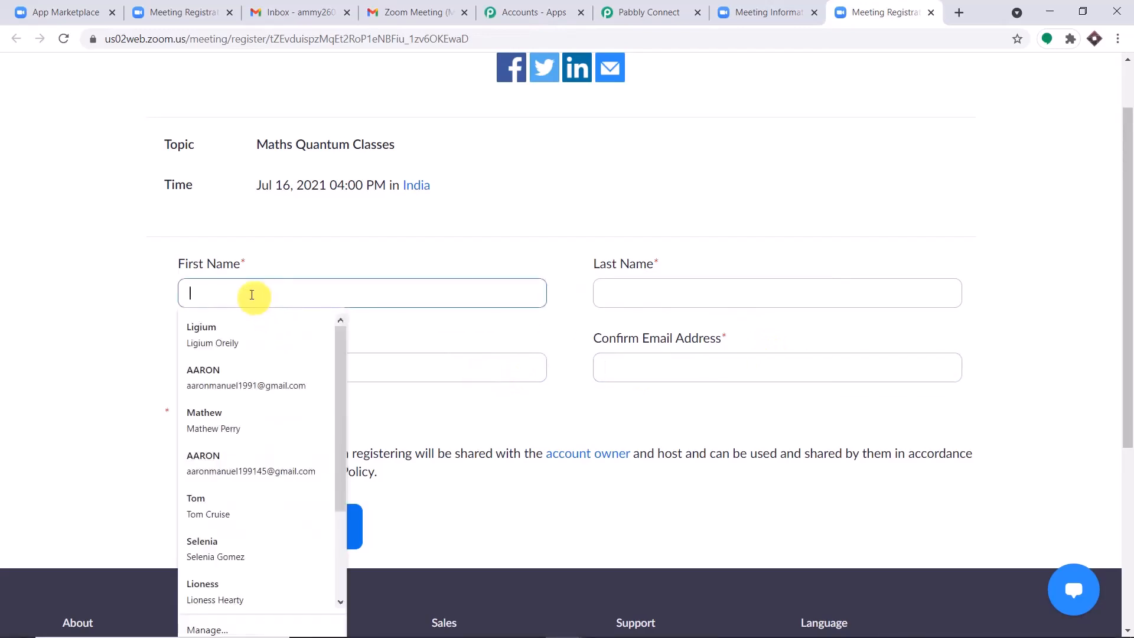
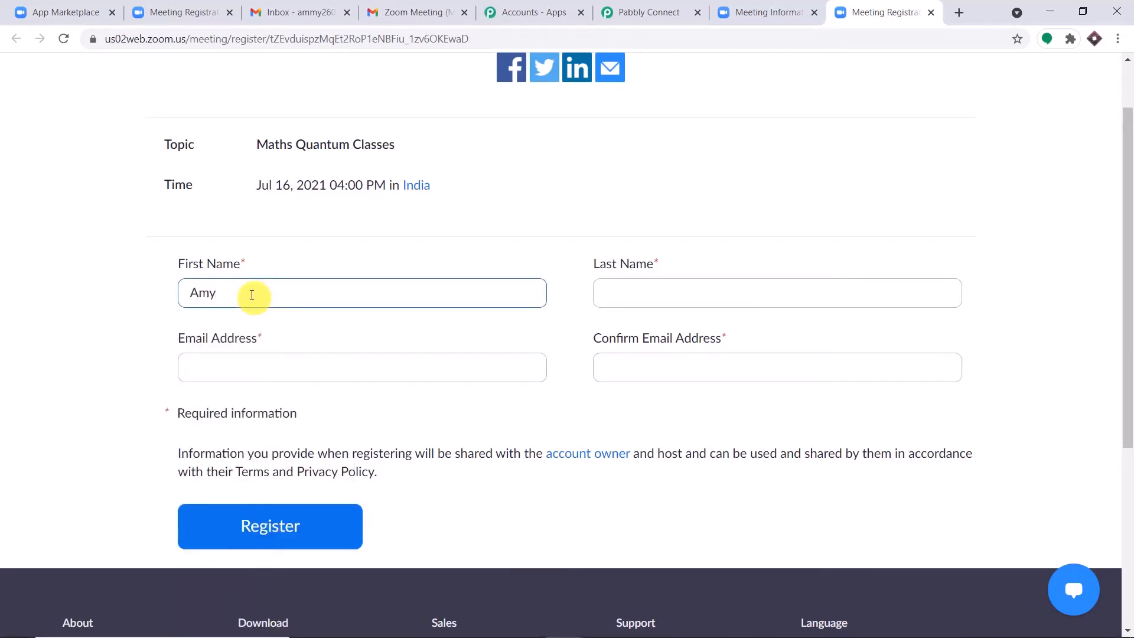
click(657, 301)
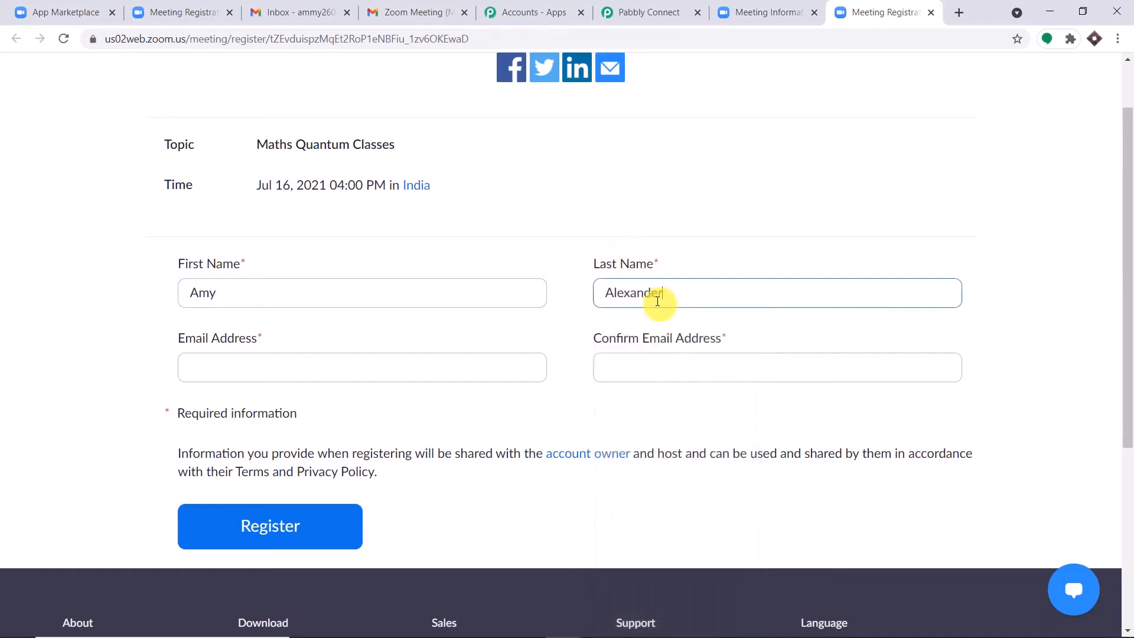
click(387, 368)
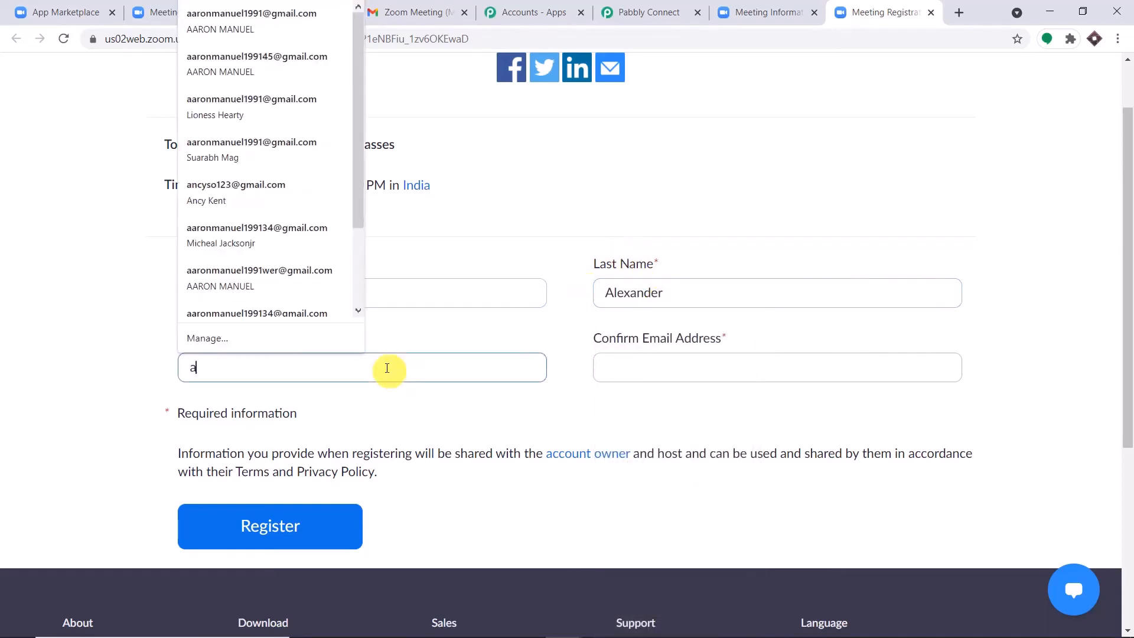
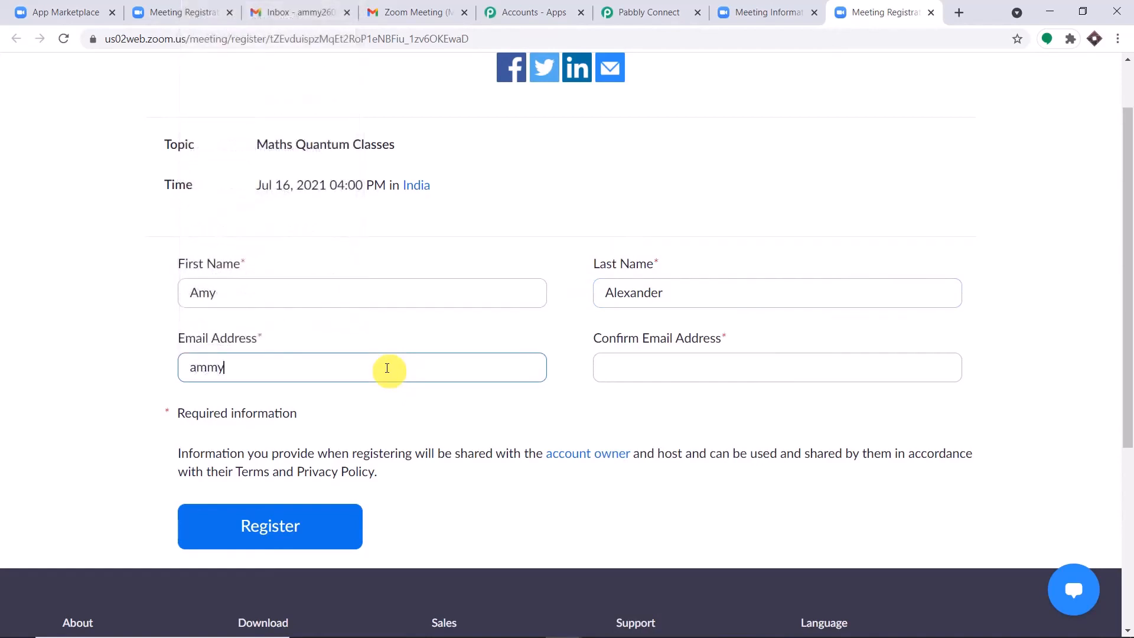
click(625, 366)
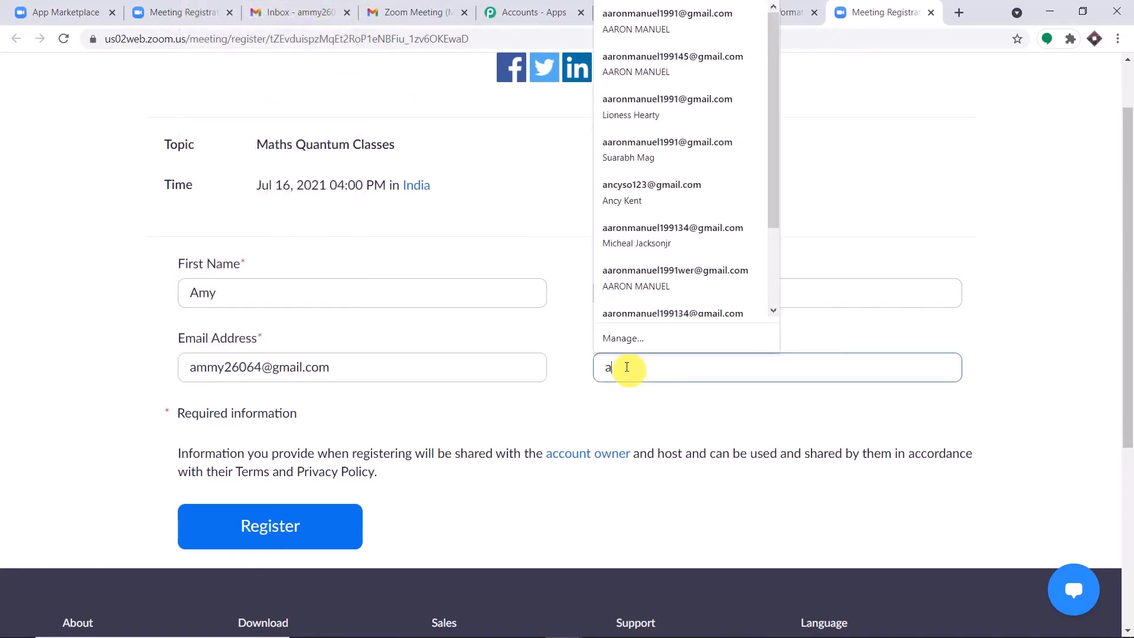
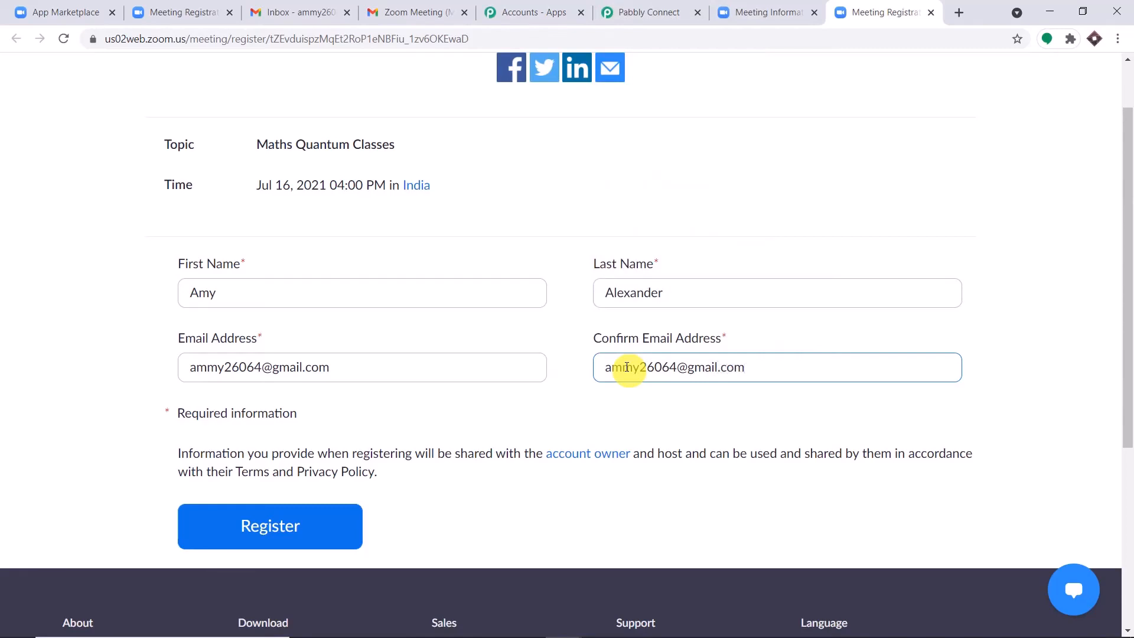
click(667, 417)
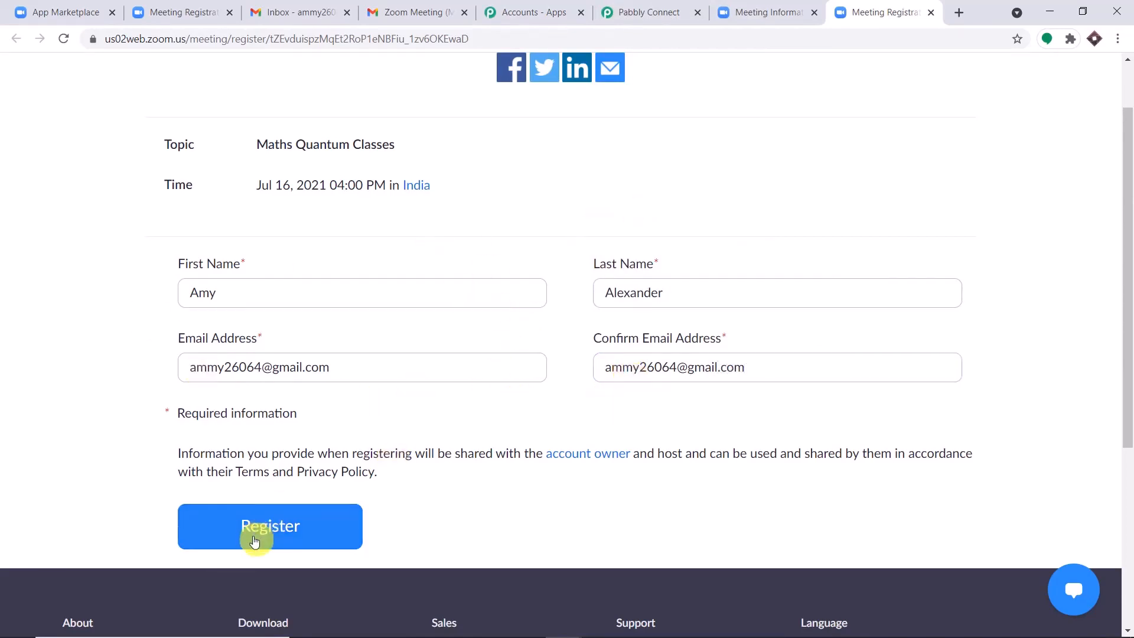
click(263, 527)
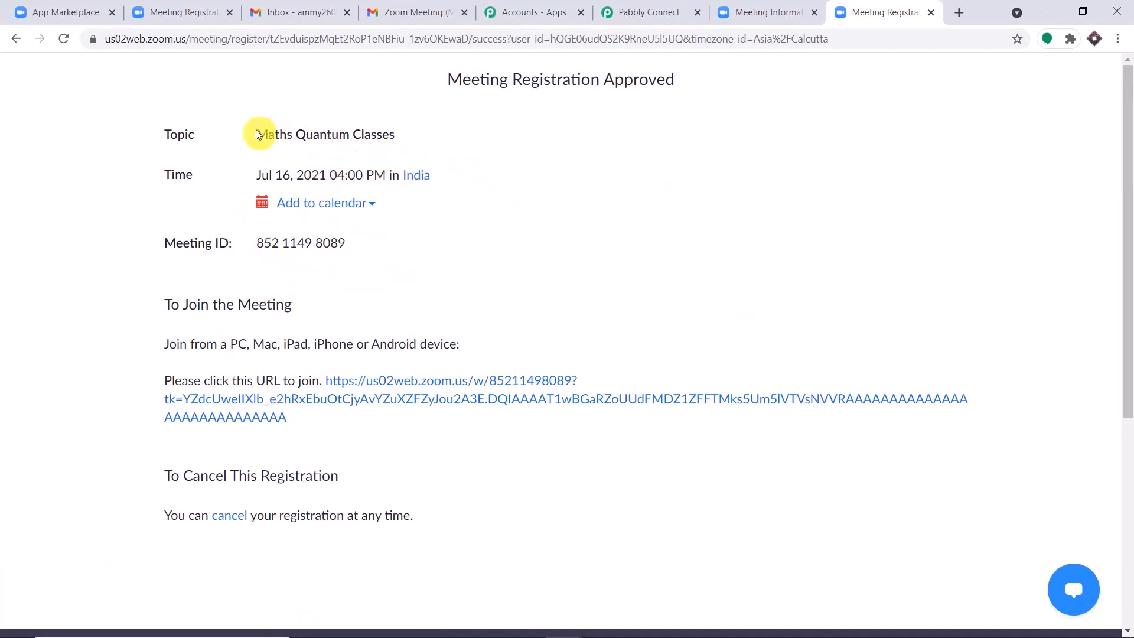
drag(256, 134, 423, 131)
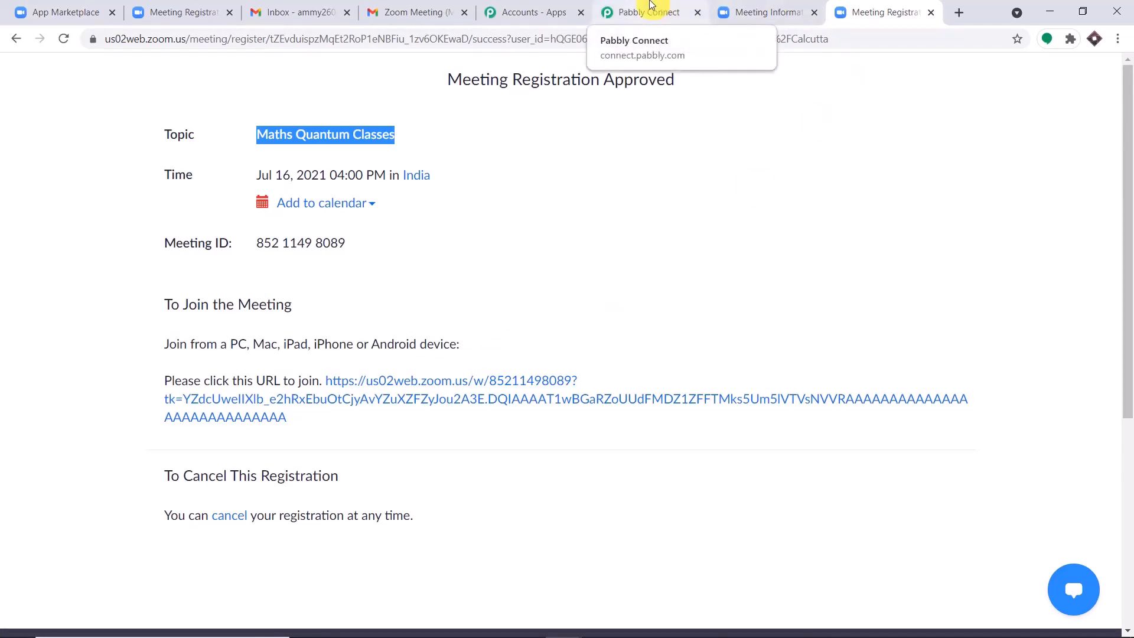
Step: In Pabbly Connect, review the received topic, registrant name and email fields
click(650, 9)
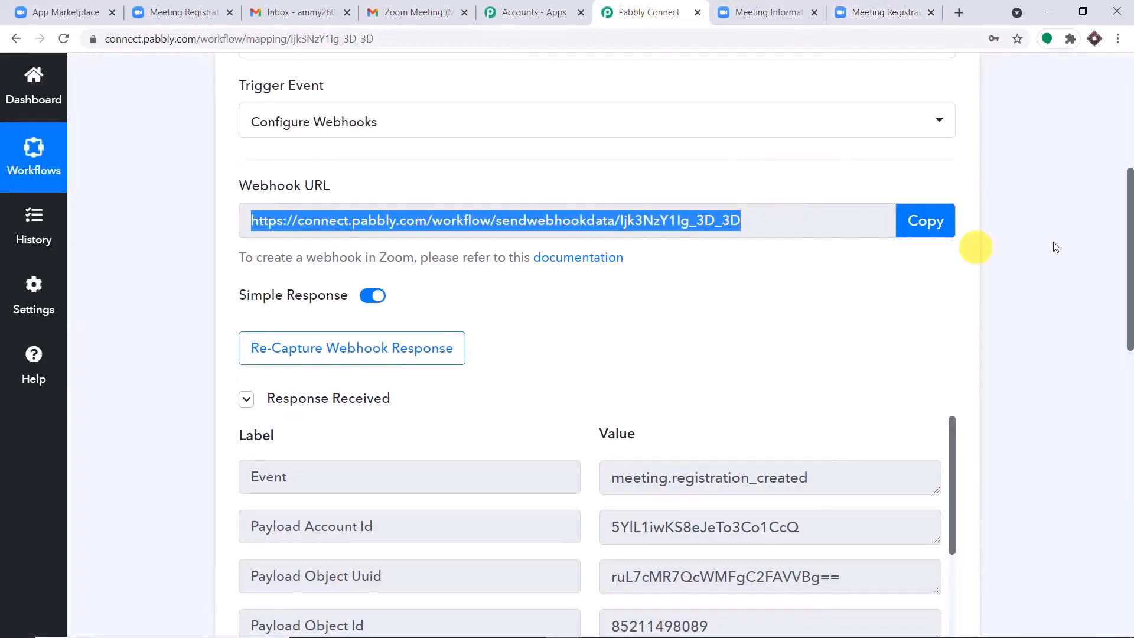
scroll(975, 254, down, 5)
scroll(827, 331, down, 3)
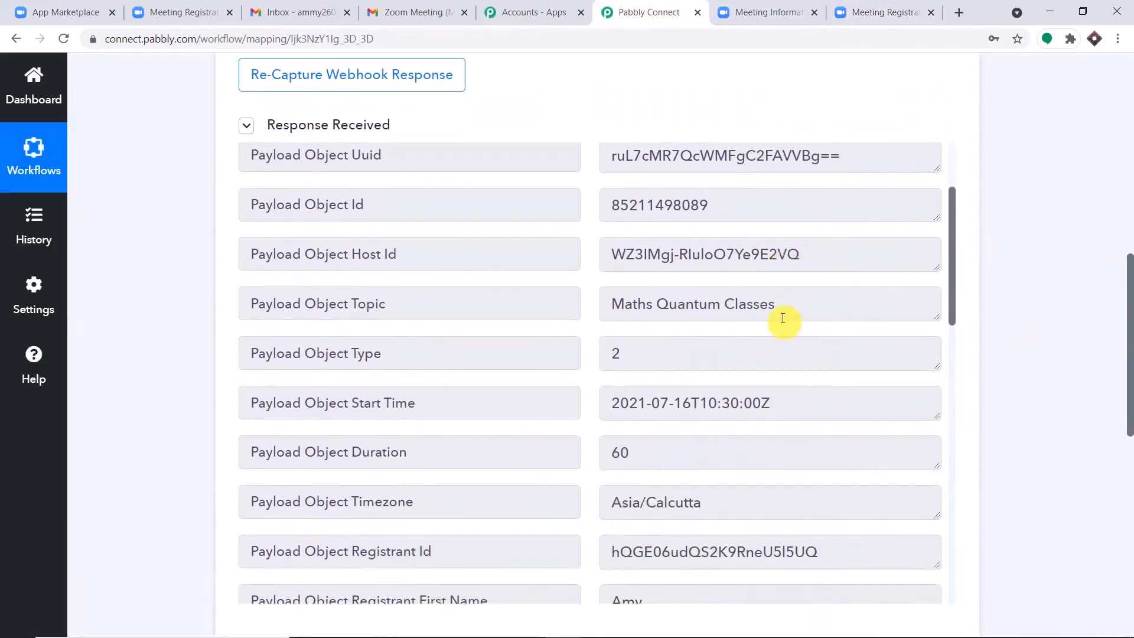
drag(777, 304, 569, 303)
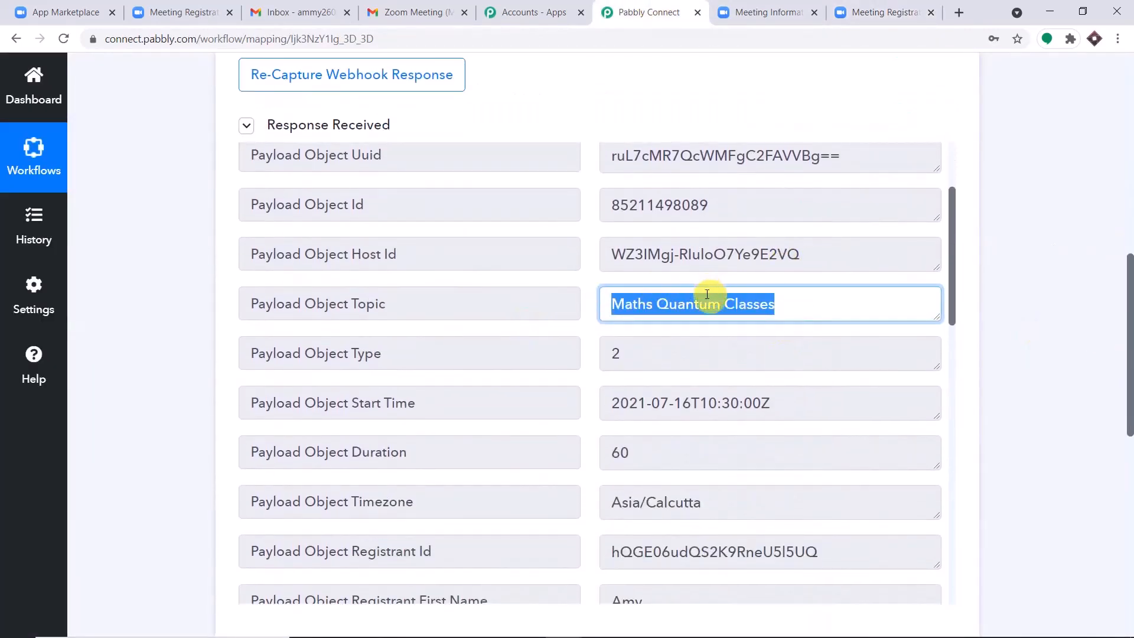
scroll(774, 309, down, 1)
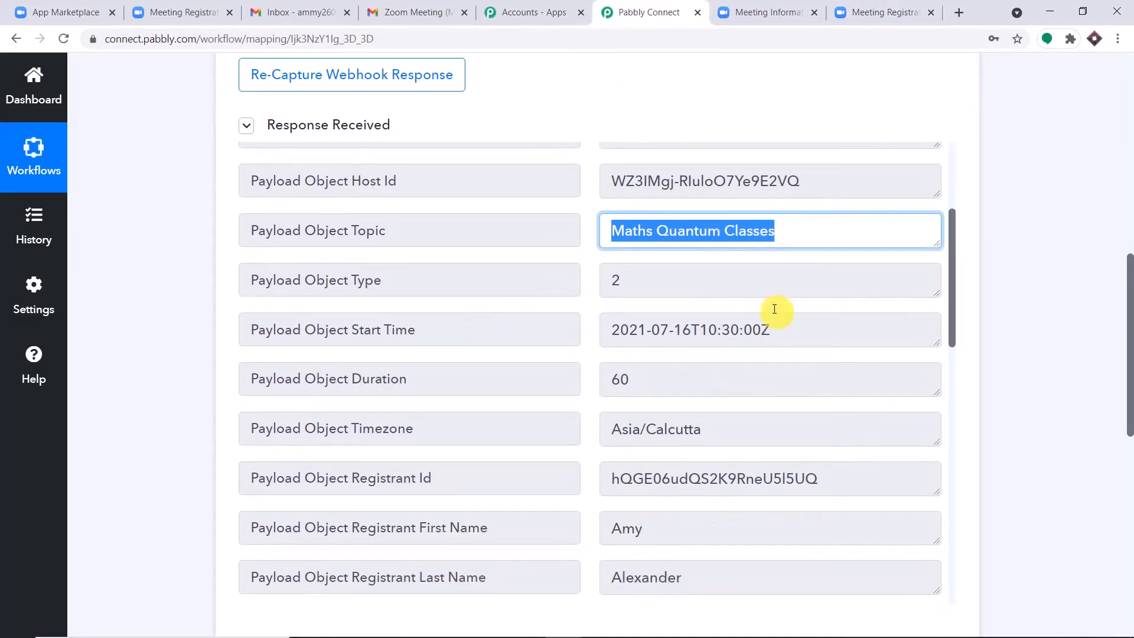
scroll(775, 309, down, 5)
drag(683, 237, 444, 235)
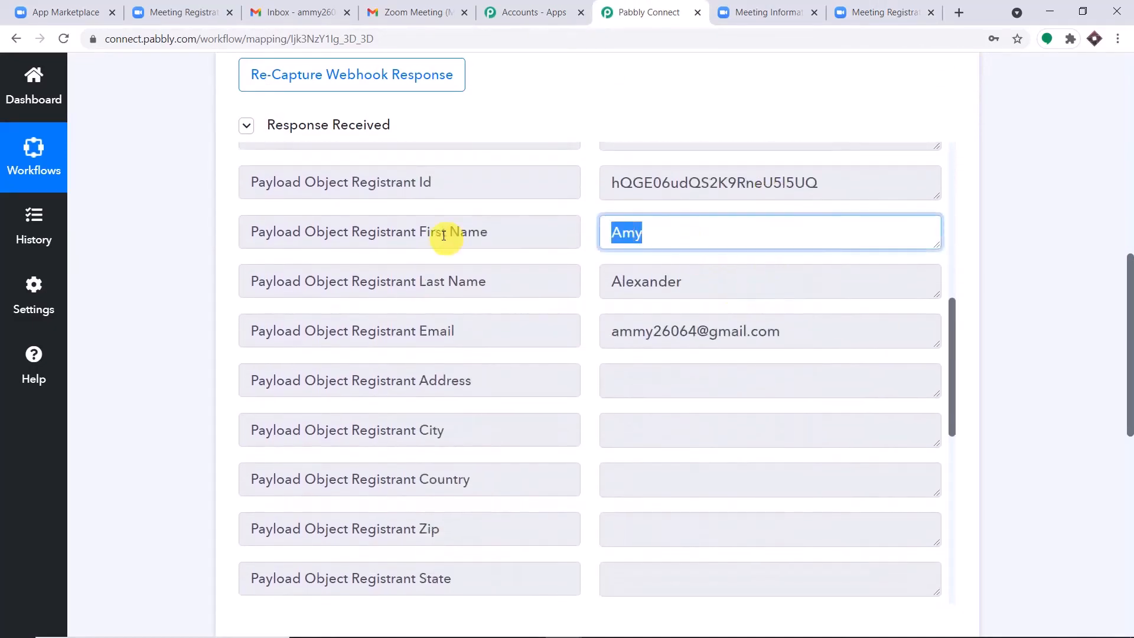
drag(726, 284, 577, 307)
drag(797, 331, 3, 342)
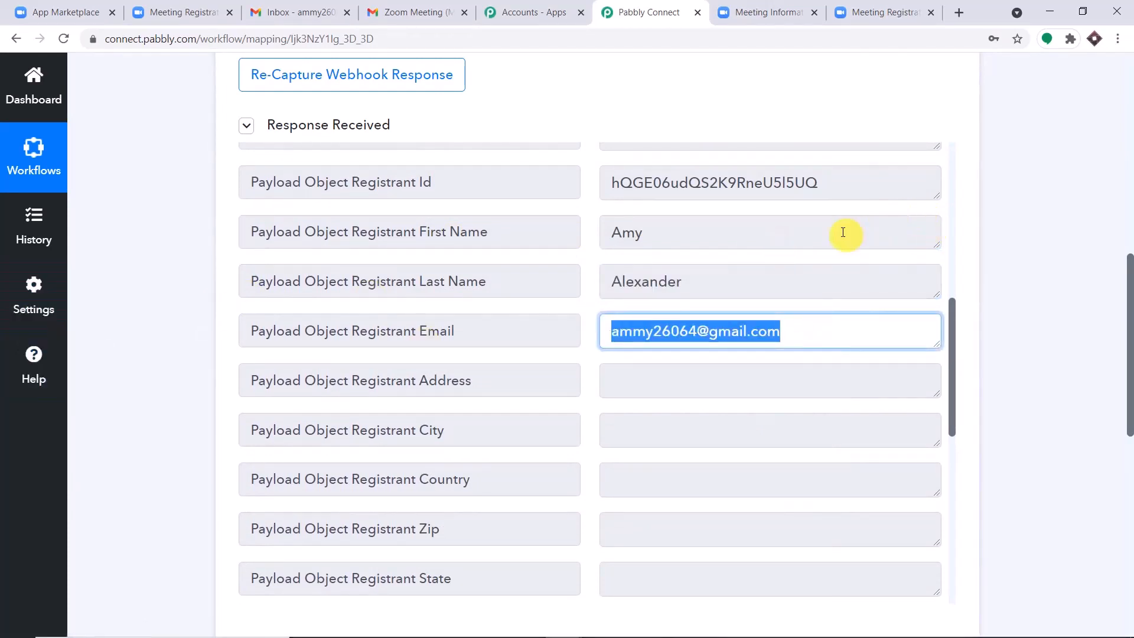
Step: Enlarge the Join Url box to view the full join link
scroll(842, 236, down, 7)
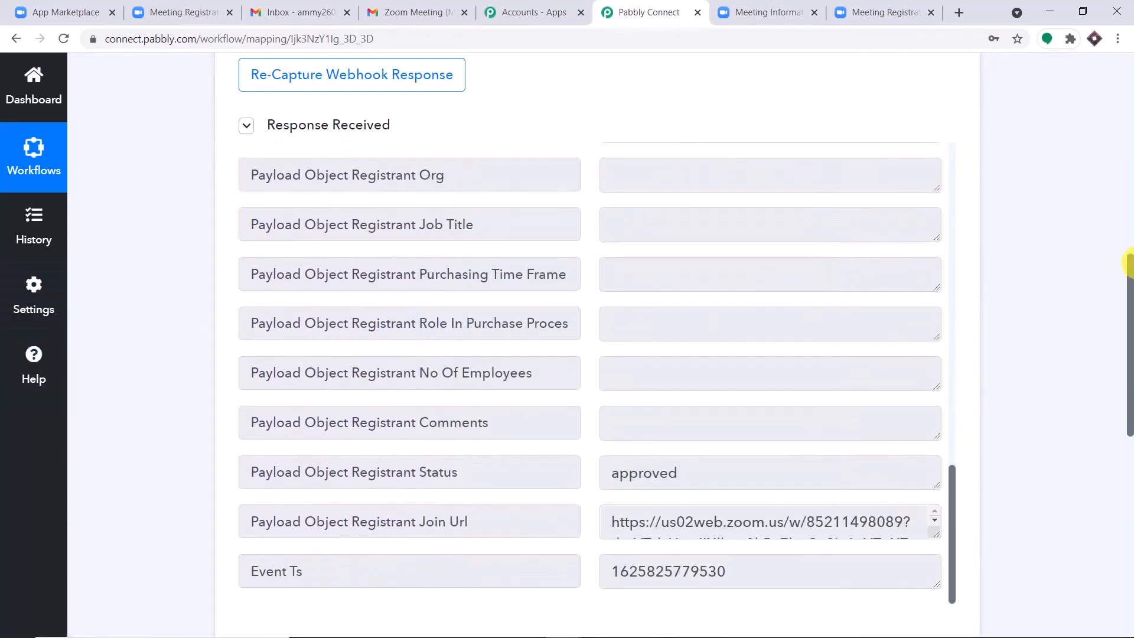
drag(1130, 263, 1129, 334)
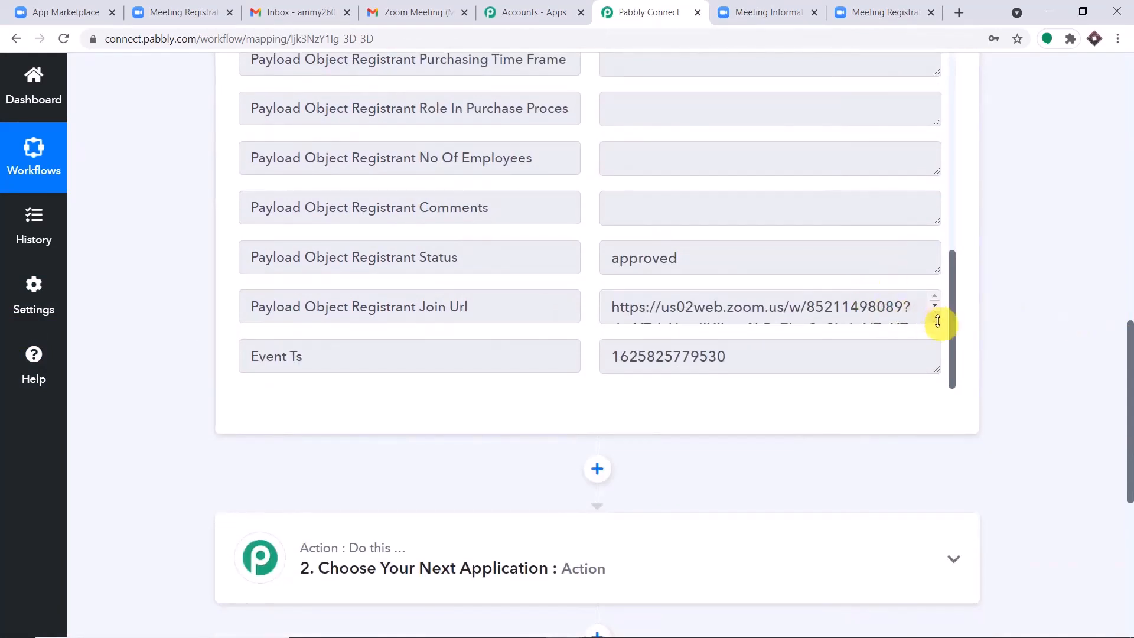
drag(938, 321, 937, 458)
scroll(856, 375, down, 3)
drag(775, 261, 368, 77)
drag(1128, 350, 1129, 430)
Step: Set the action step to Gmail with the 'Send an Email' event and begin connecting
click(548, 334)
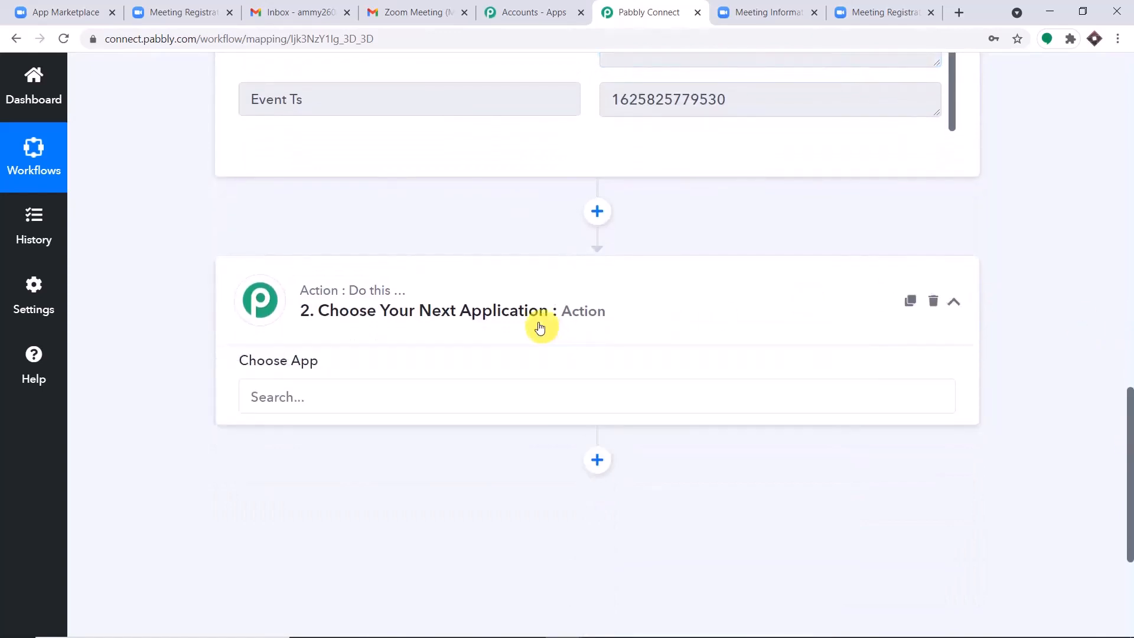
scroll(537, 324, down, 1)
click(406, 341)
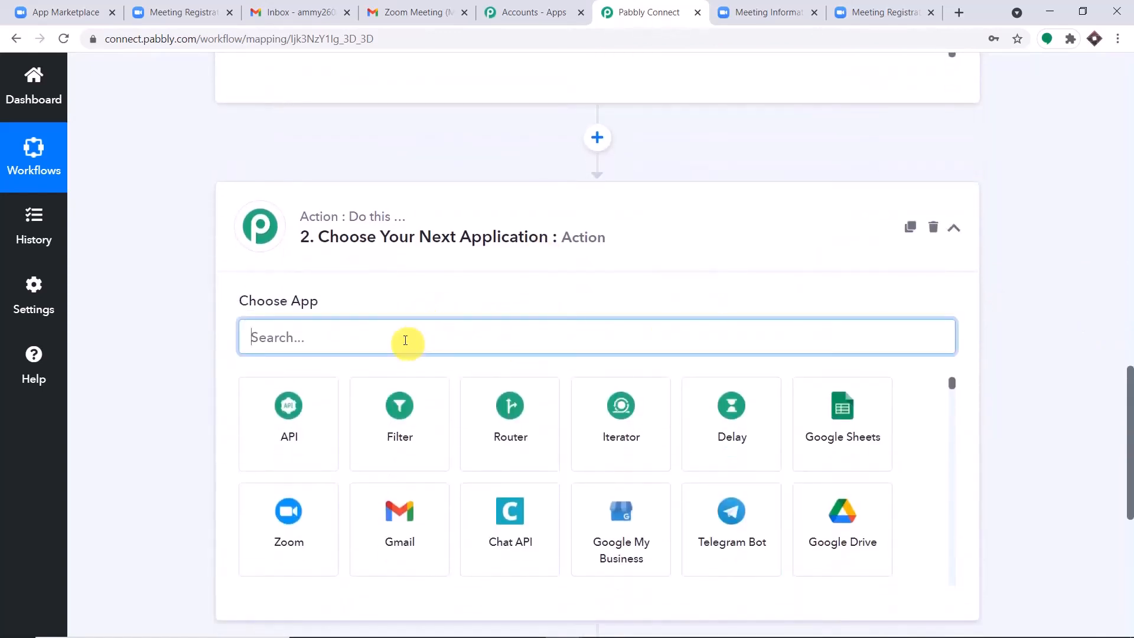
text(gmail)
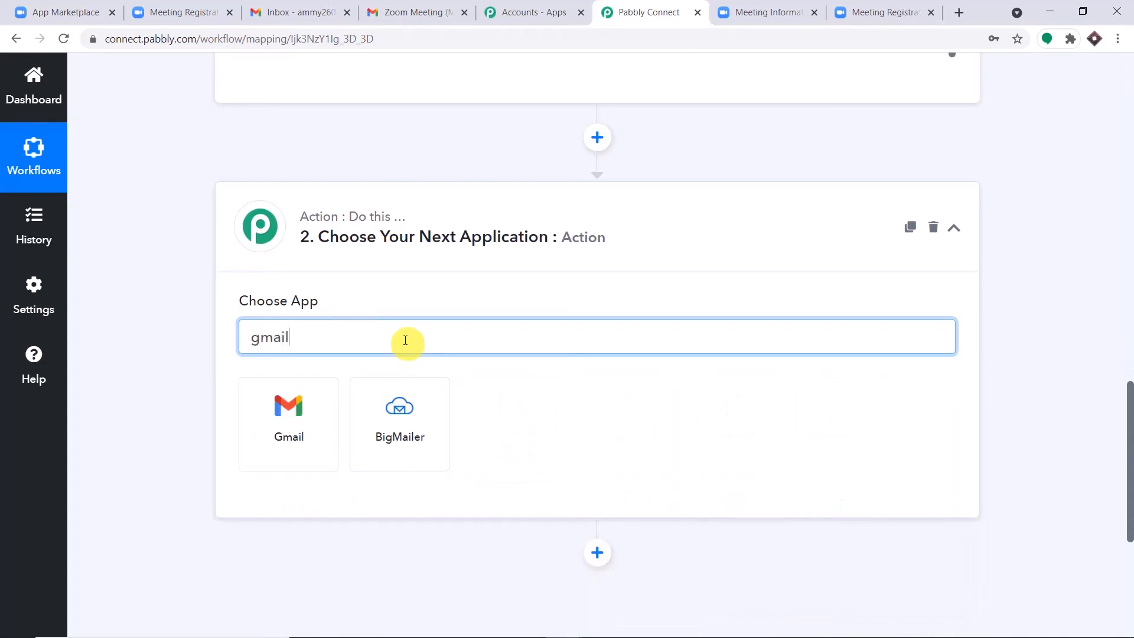
click(303, 418)
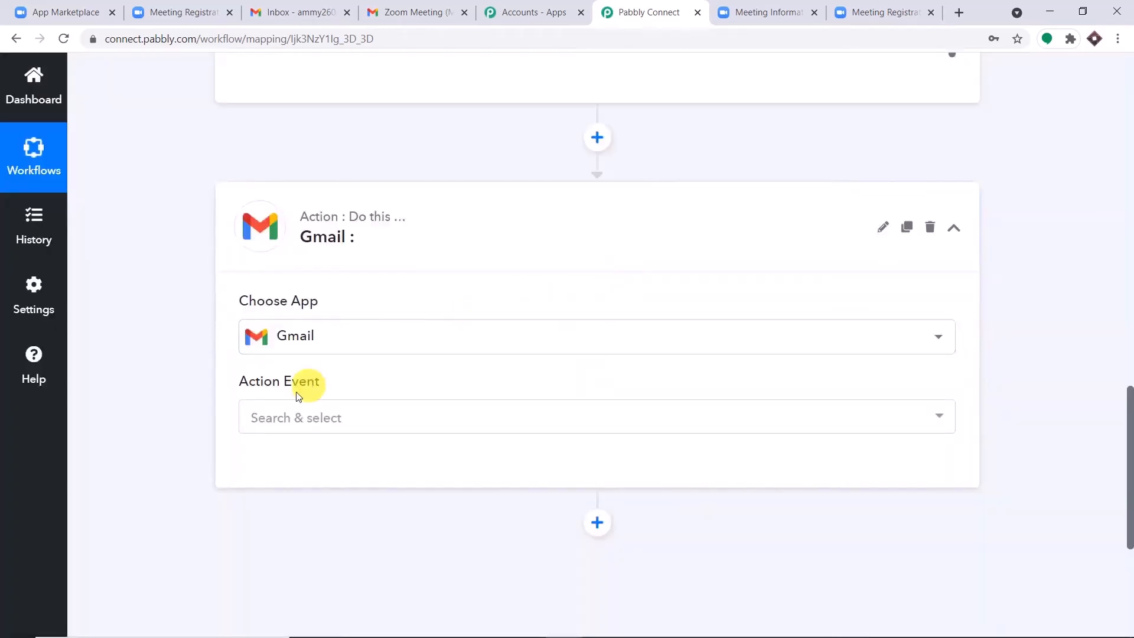
click(285, 424)
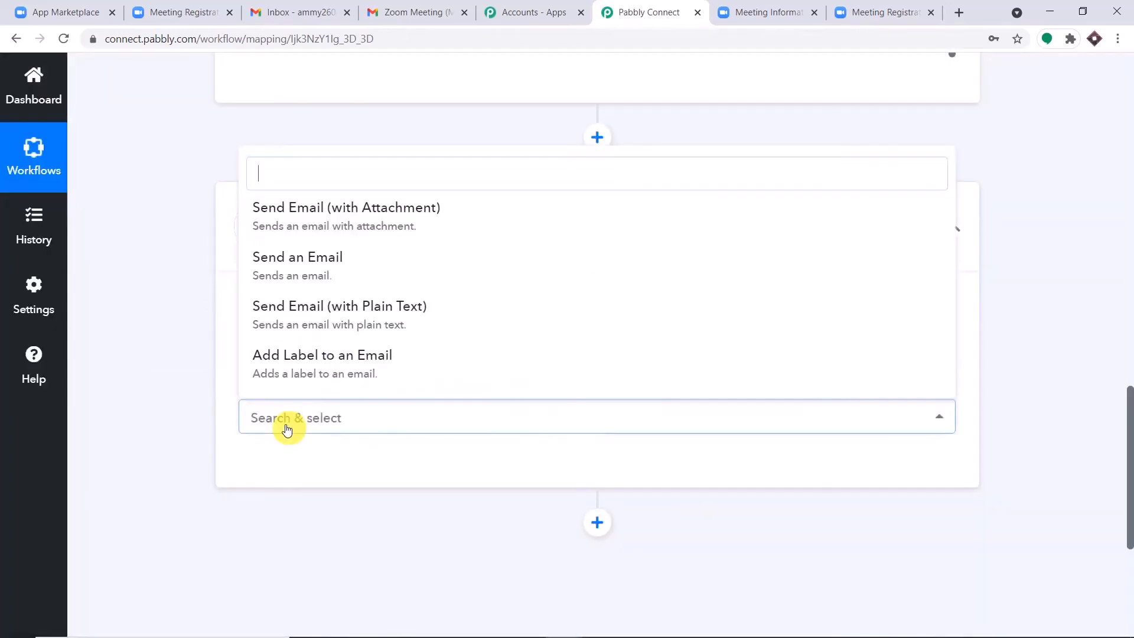
click(321, 260)
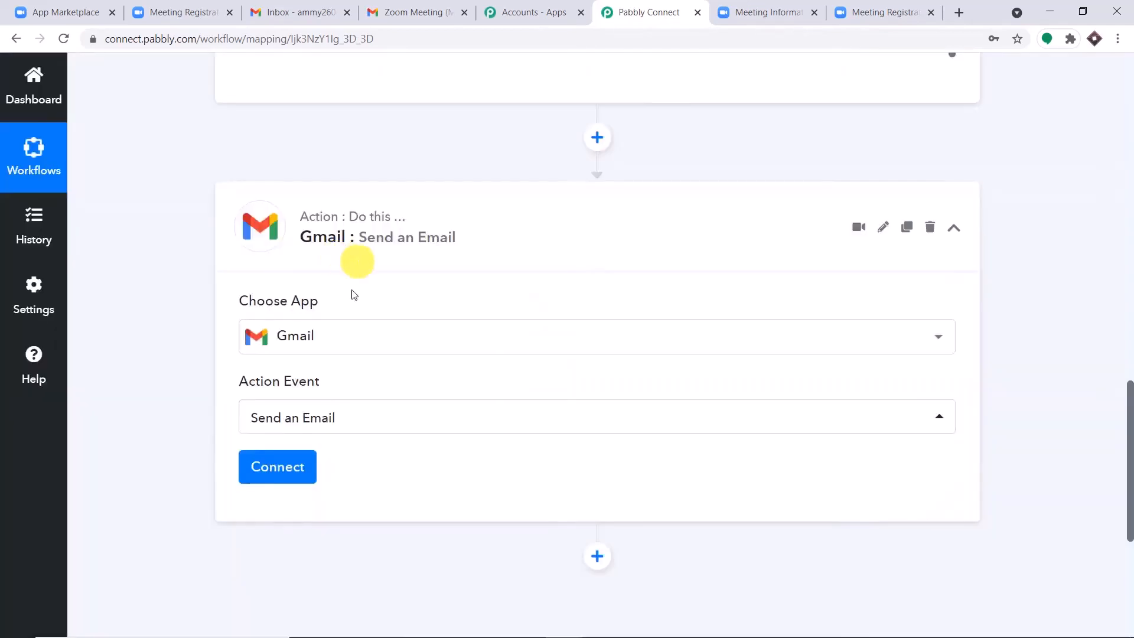
click(289, 467)
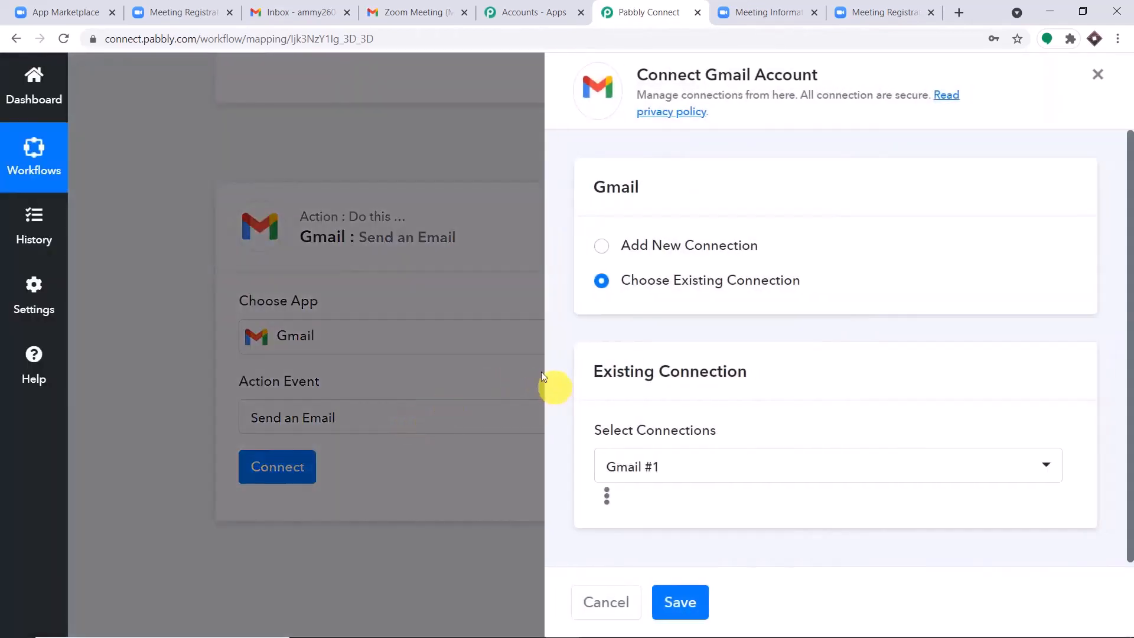
Step: Authorize a new Gmail connection through Google sign-in and dismiss the success message
click(601, 247)
click(724, 436)
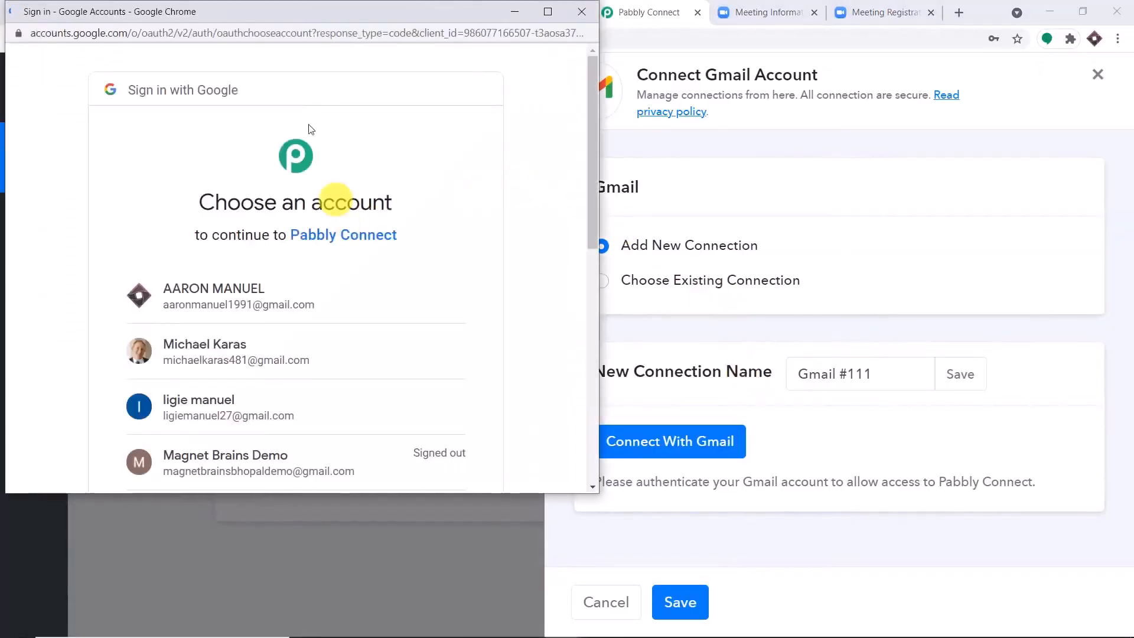
drag(300, 10, 789, 26)
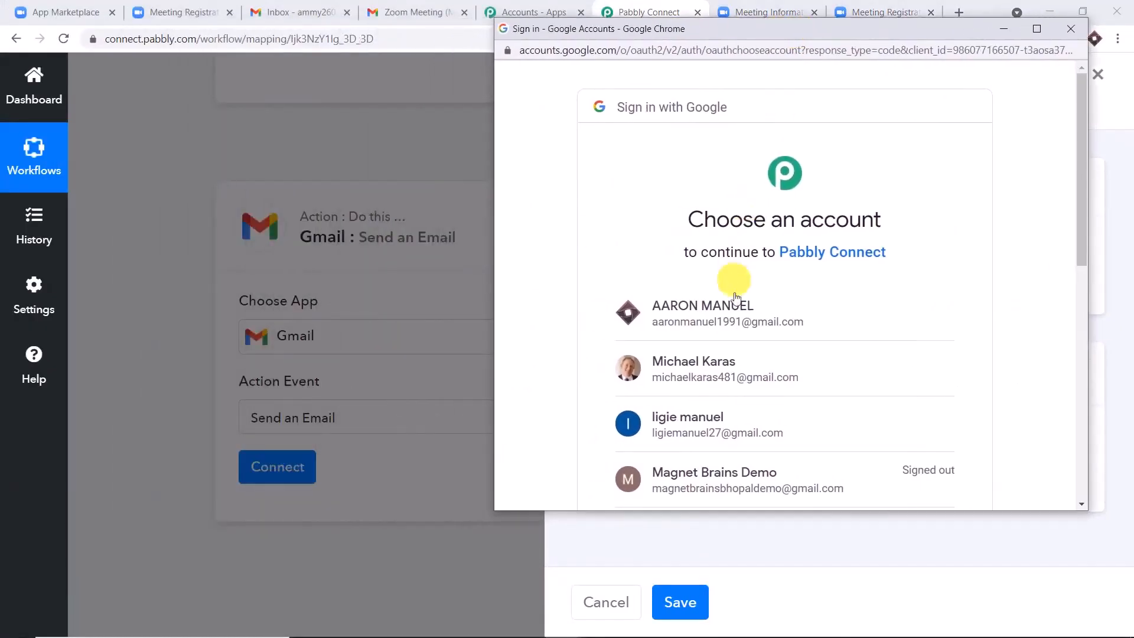
click(750, 327)
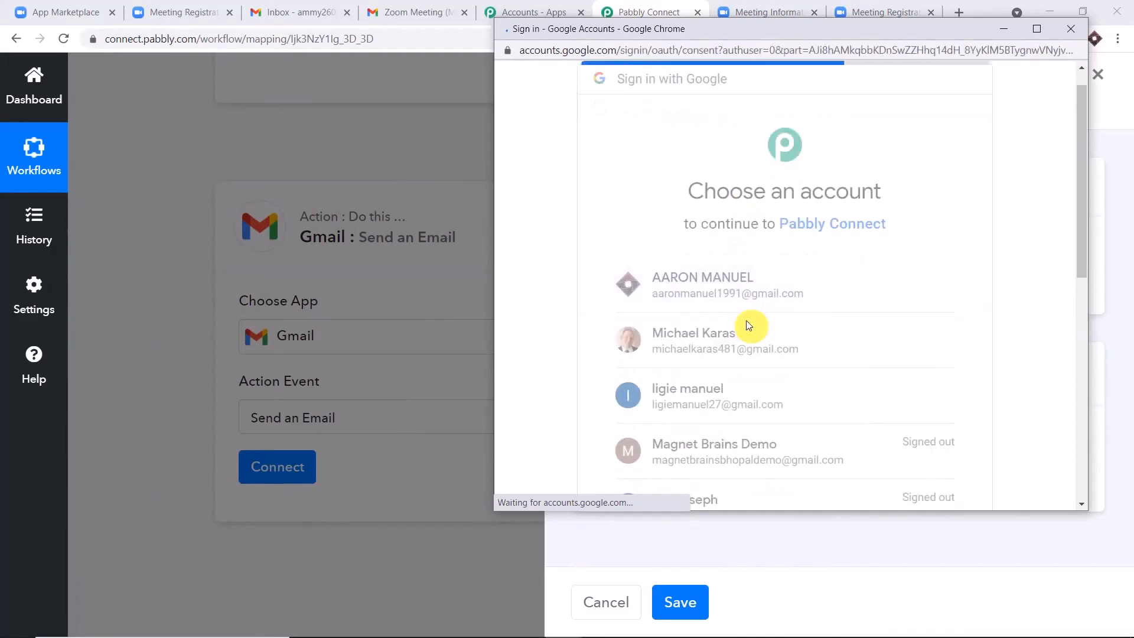
scroll(746, 317, down, 5)
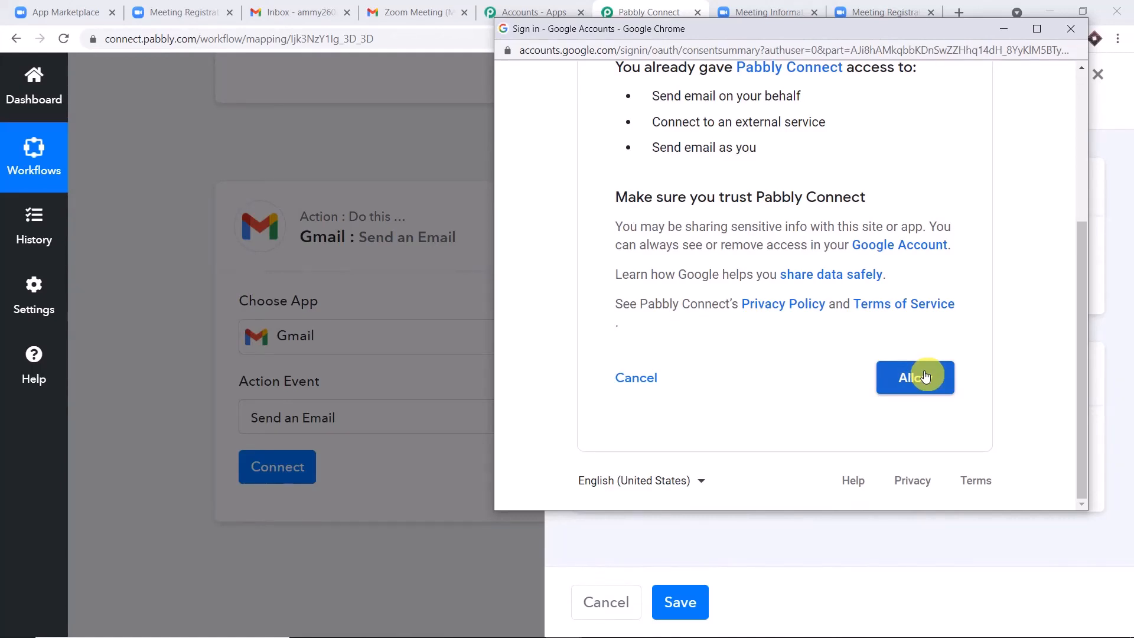
click(925, 377)
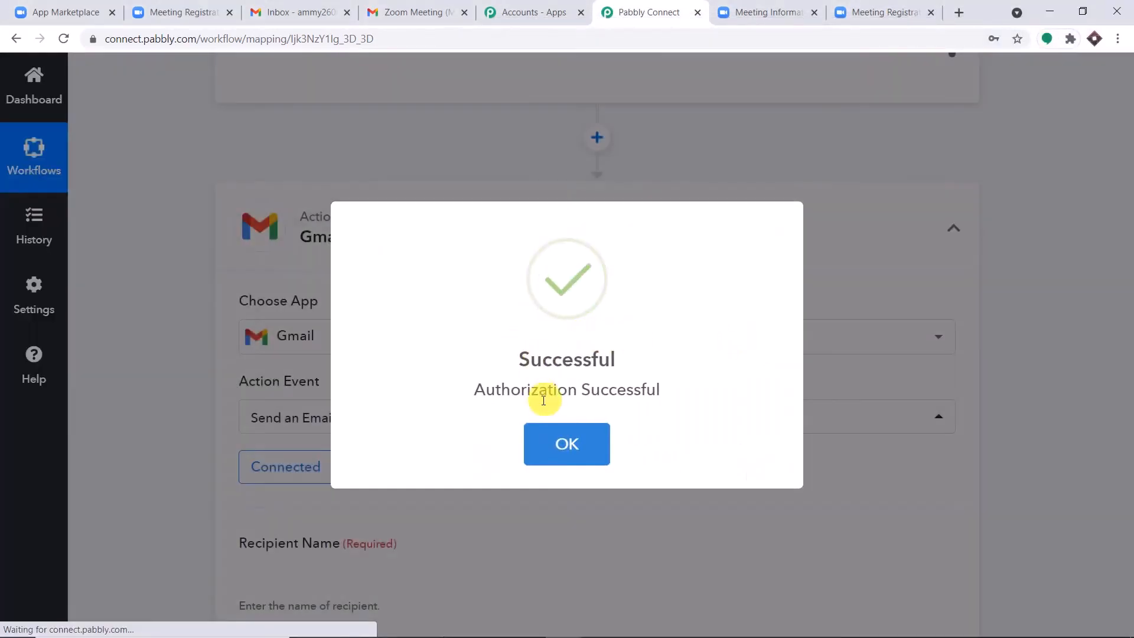
click(564, 420)
scroll(715, 340, down, 6)
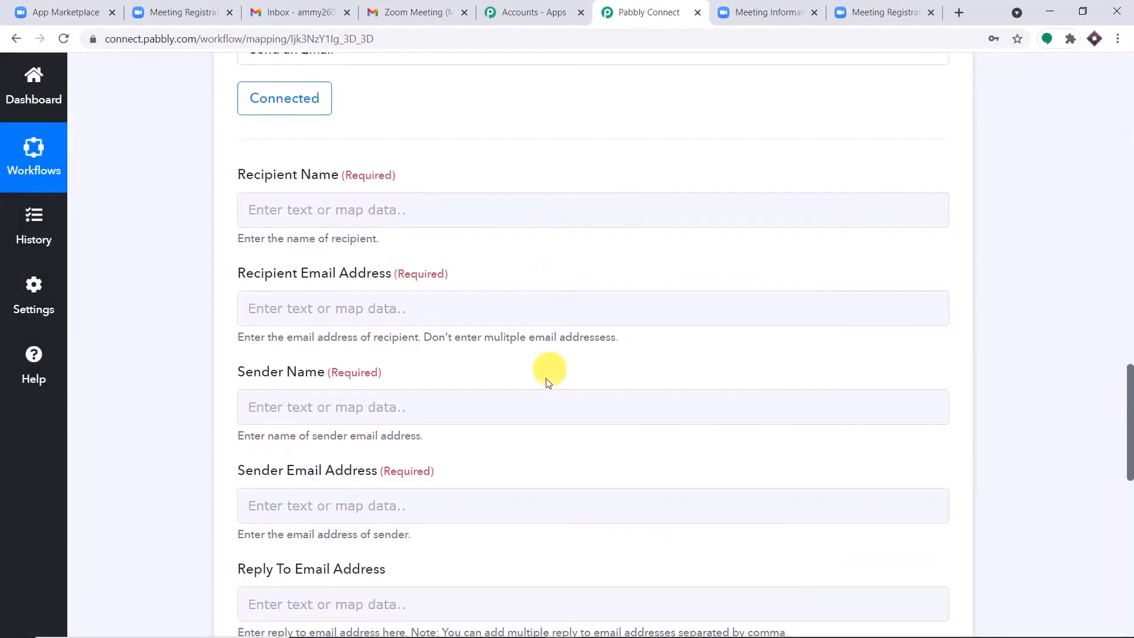
Step: Locate the registrant's first and last name in the Zoom webhook response data
scroll(548, 413, down, 2)
scroll(573, 393, up, 5)
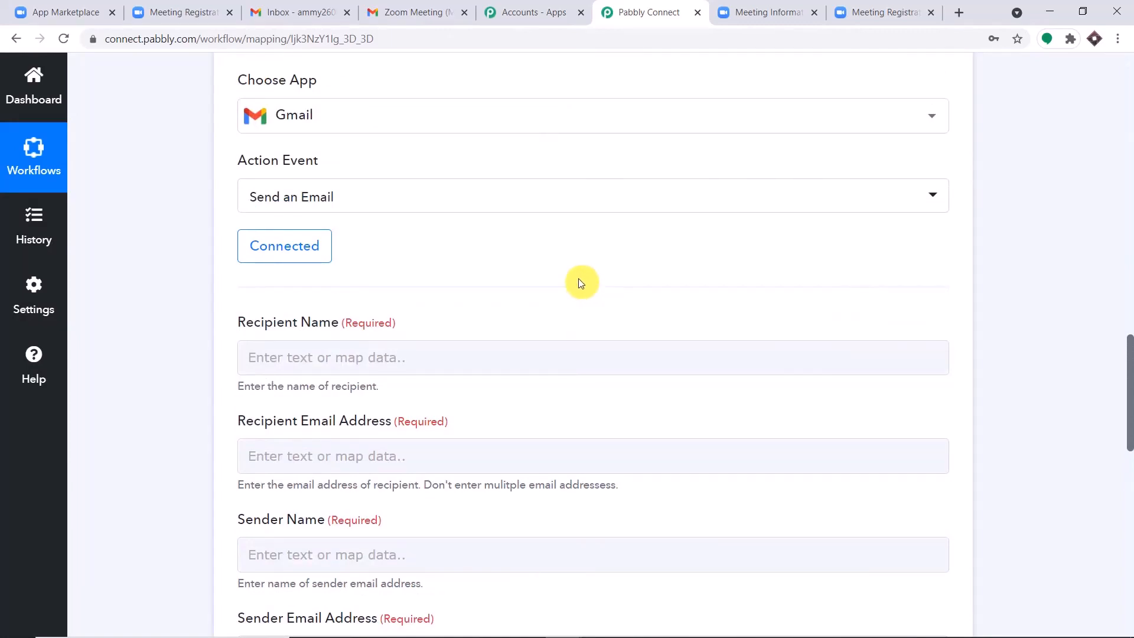
scroll(579, 282, down, 2)
click(440, 208)
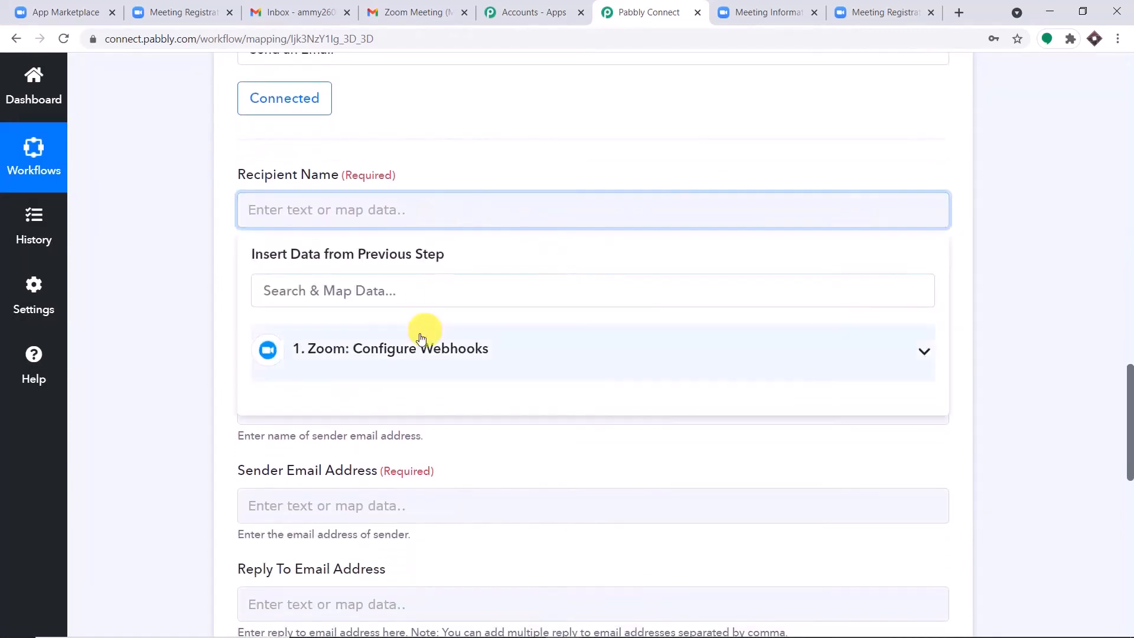
click(421, 338)
scroll(520, 360, down, 1)
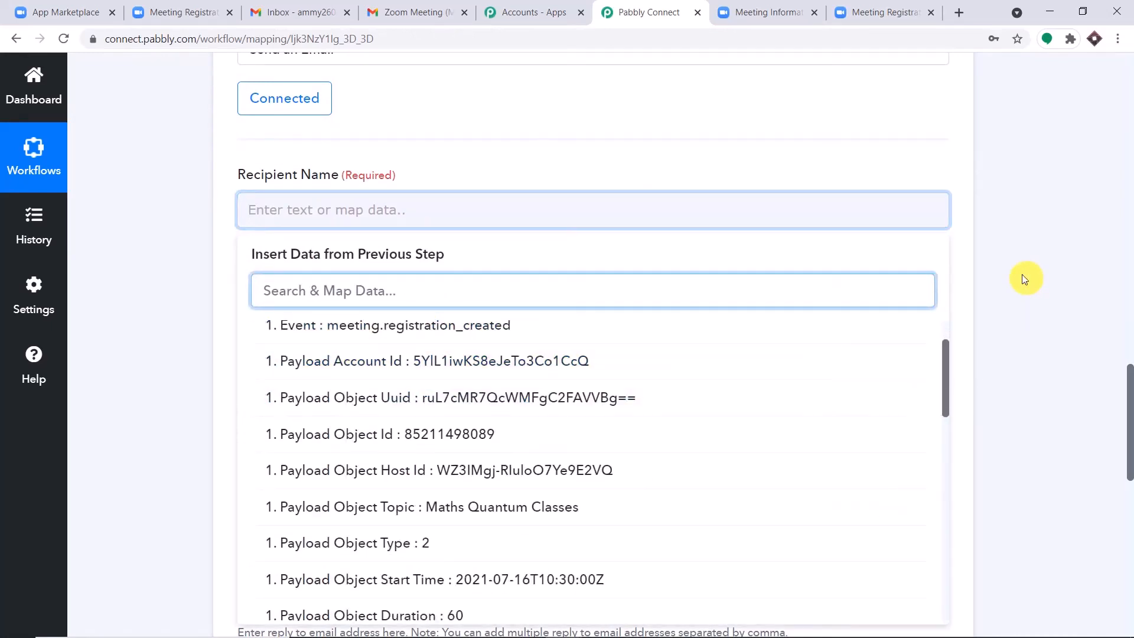
click(1024, 280)
click(1130, 281)
drag(1130, 281, 1120, 174)
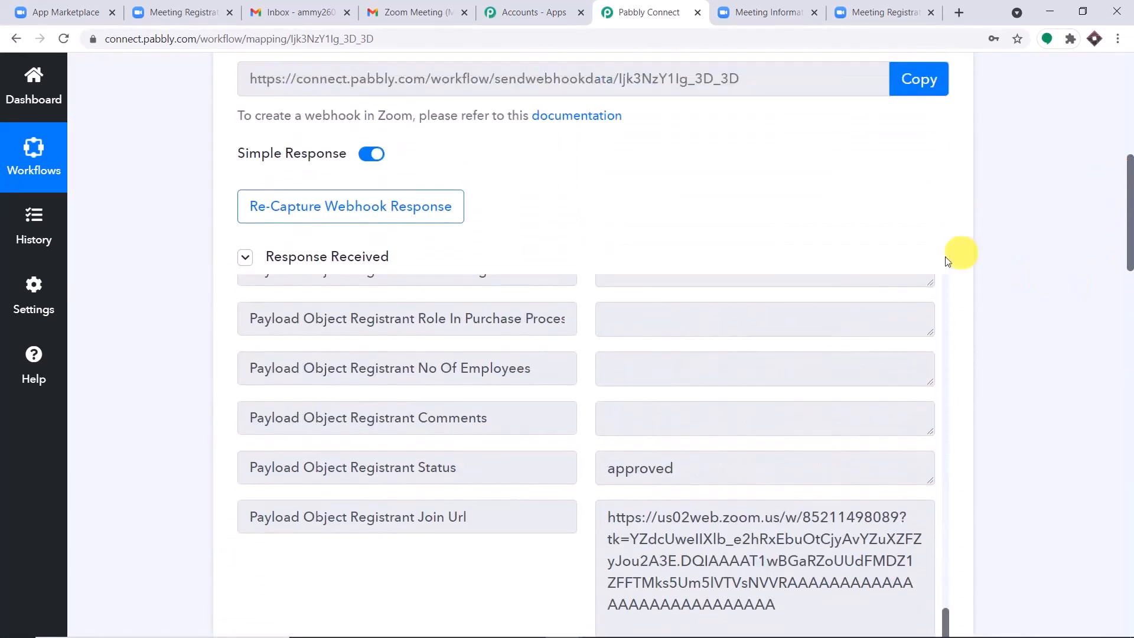
scroll(835, 367, up, 20)
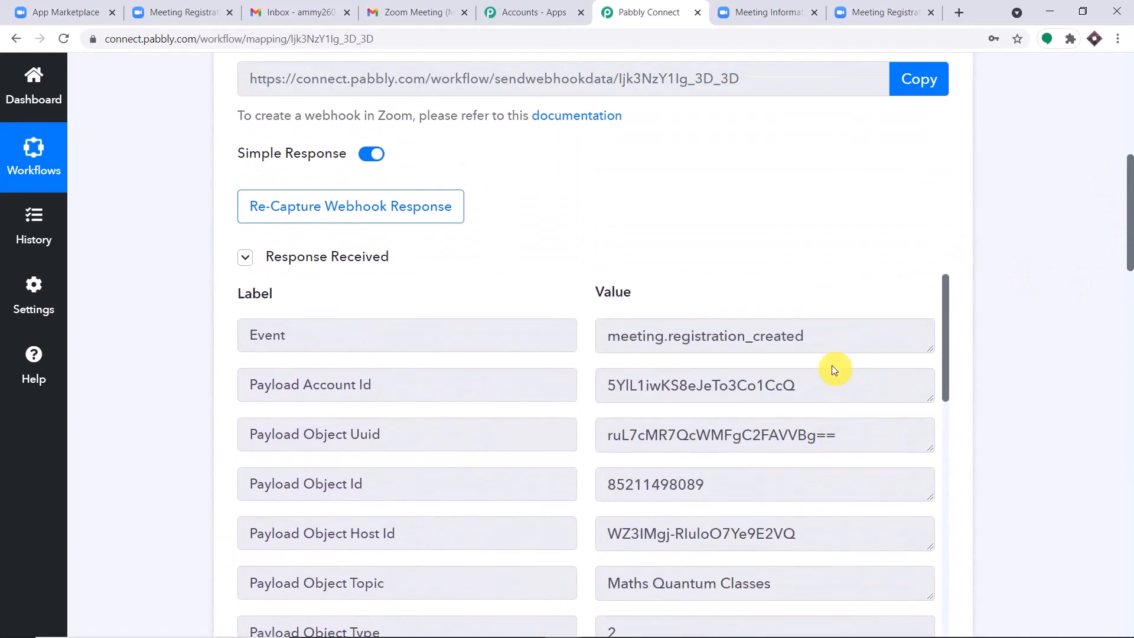
scroll(835, 370, down, 3)
drag(1127, 189, 1128, 266)
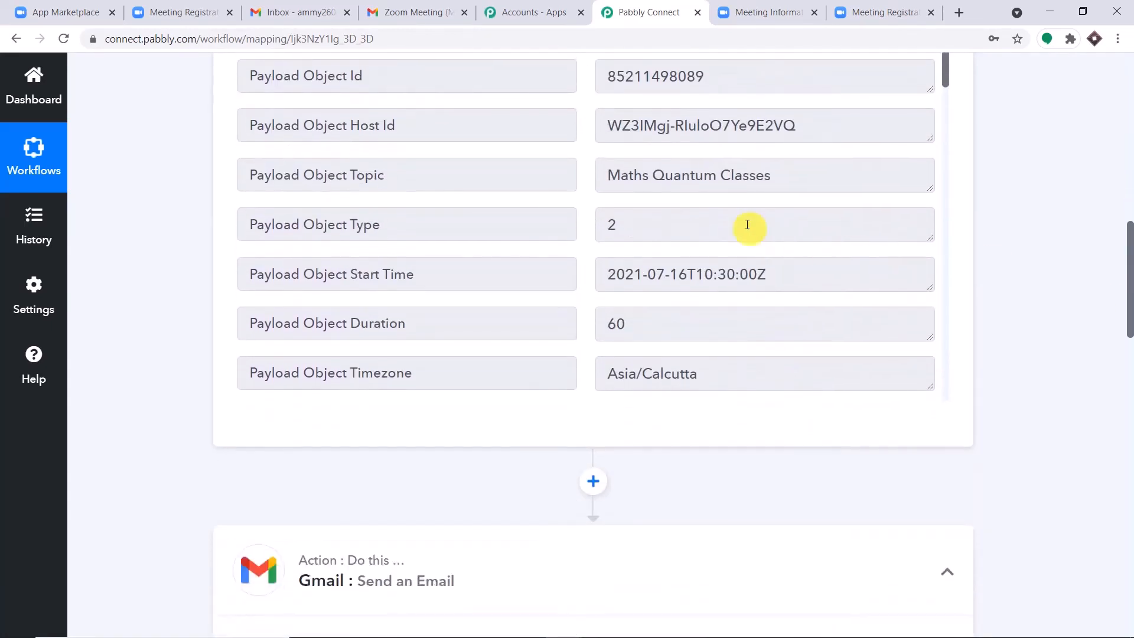
scroll(747, 225, down, 5)
double_click(622, 177)
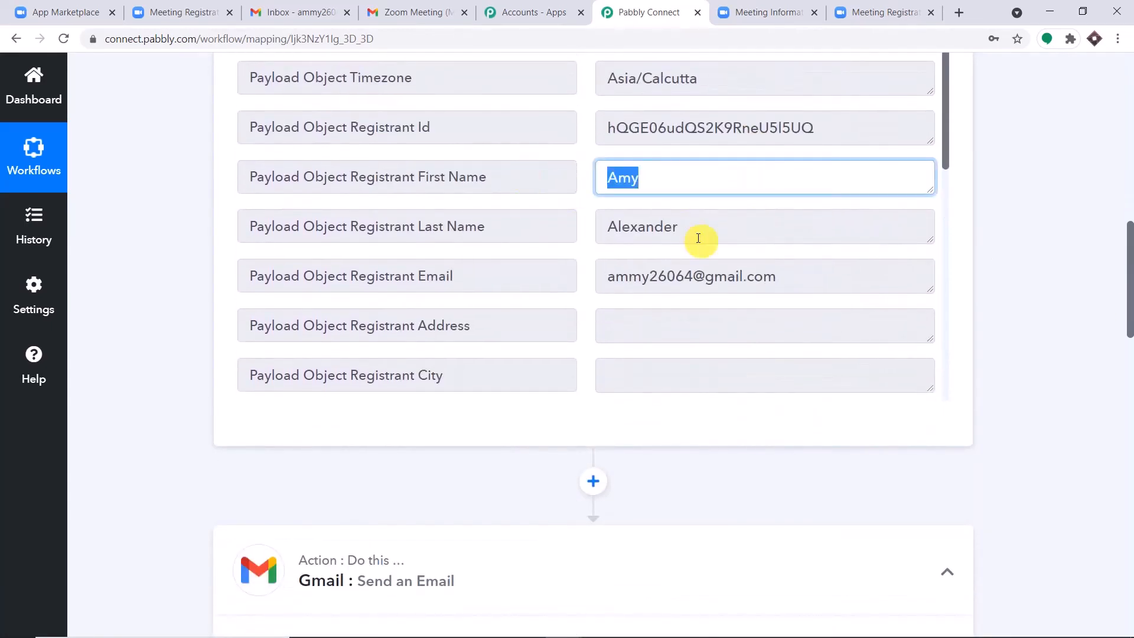
double_click(698, 238)
drag(1129, 251, 1129, 348)
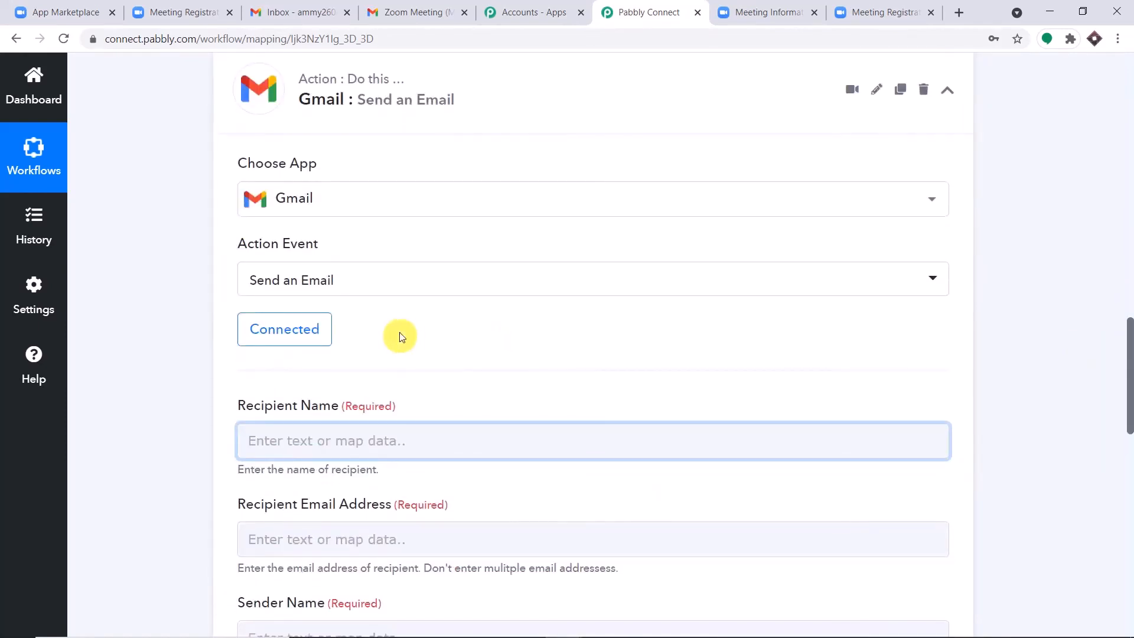
scroll(400, 337, down, 2)
Step: Map Registrant First Name - Last Name into the Recipient Name field
click(329, 293)
scroll(366, 401, down, 3)
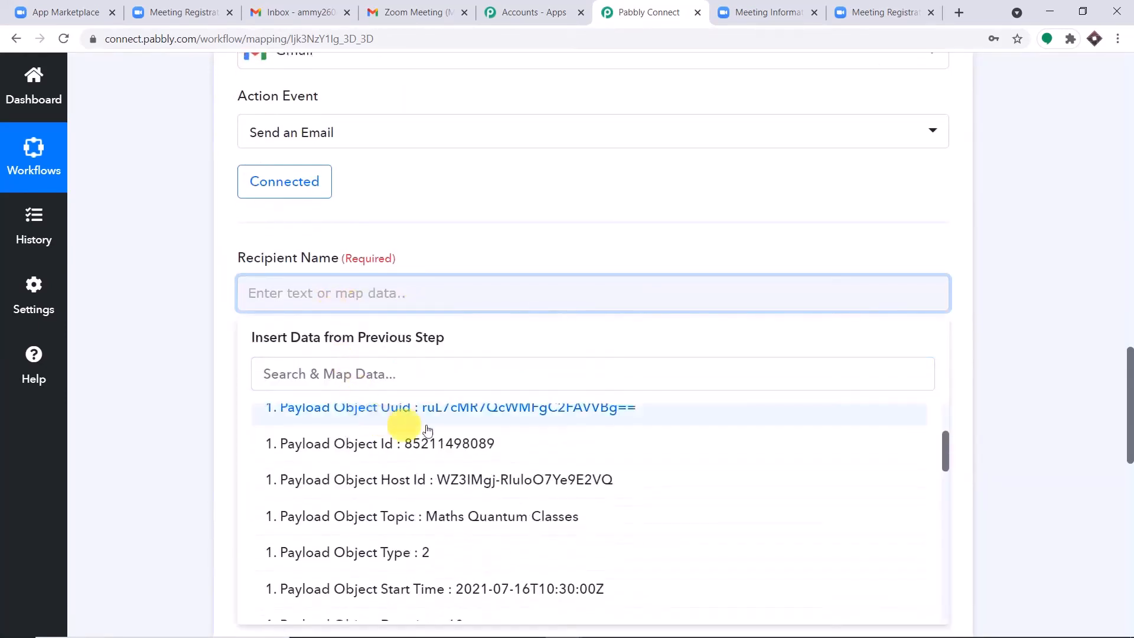
scroll(449, 440, down, 2)
scroll(496, 491, down, 3)
click(515, 450)
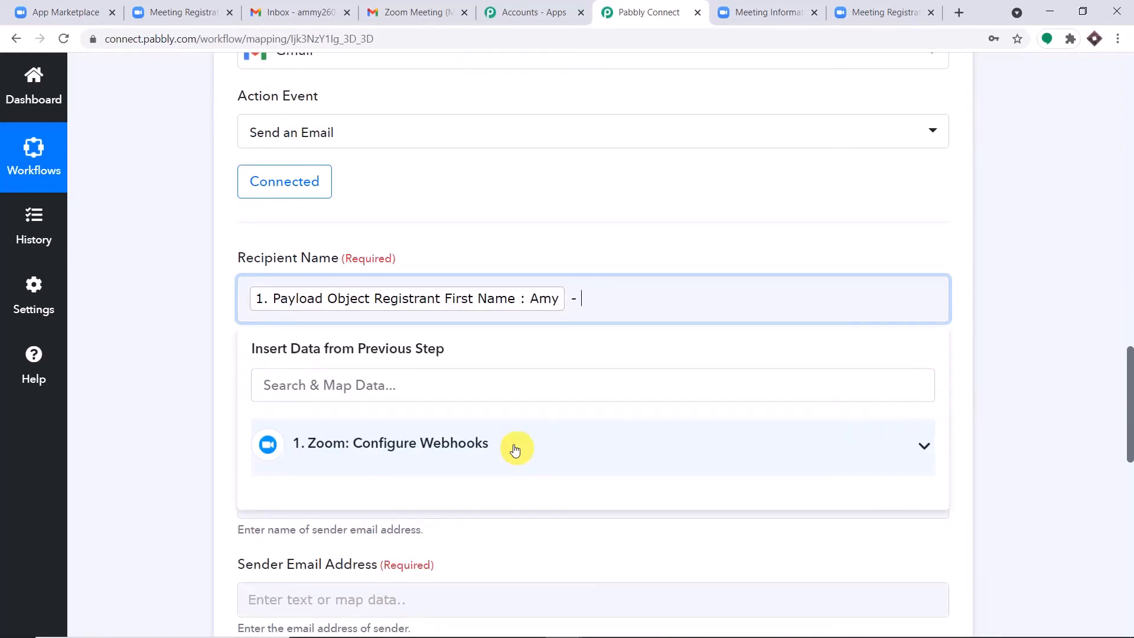
click(515, 450)
scroll(519, 489, down, 5)
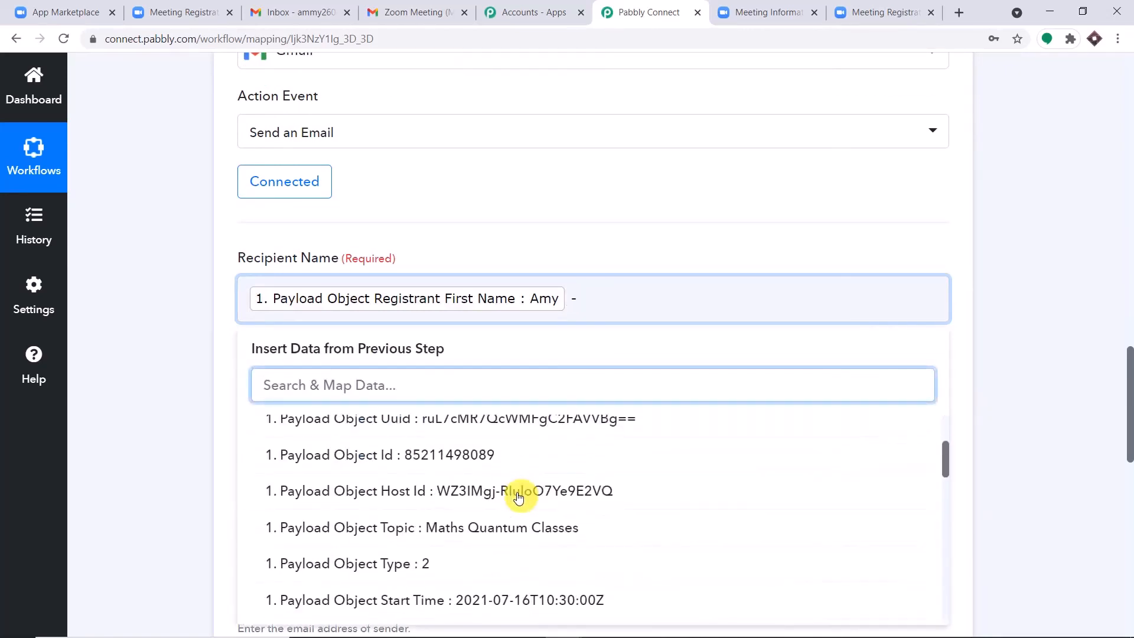
scroll(532, 535, down, 3)
click(552, 485)
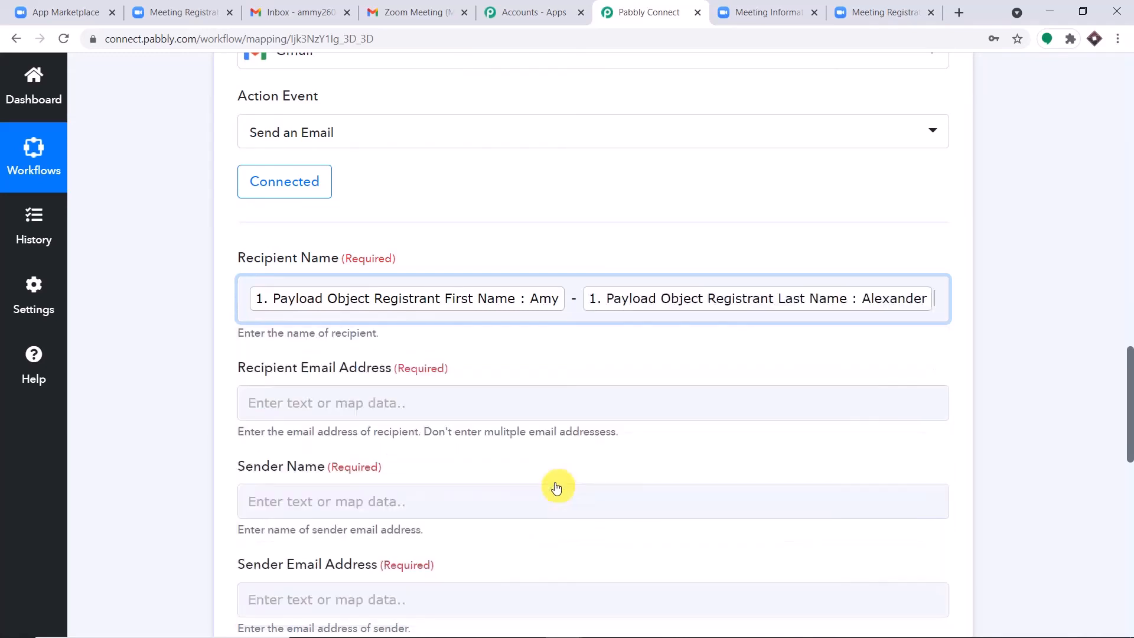
click(723, 157)
Step: Map the Zoom Registrant Email into Recipient Email Address
scroll(658, 228, down, 3)
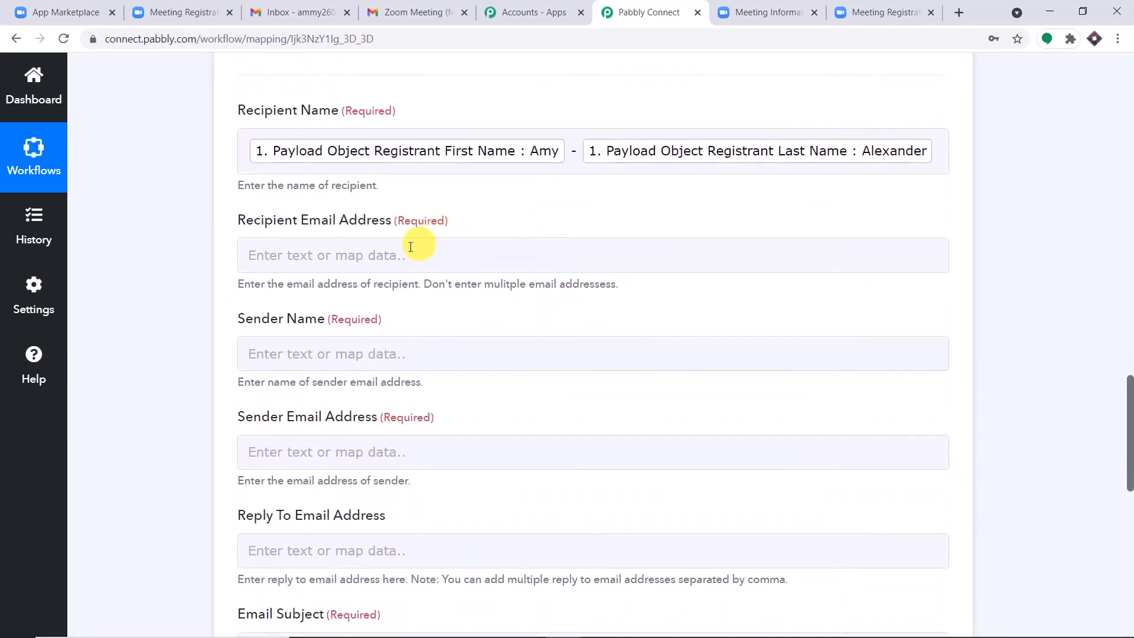
click(413, 247)
click(437, 177)
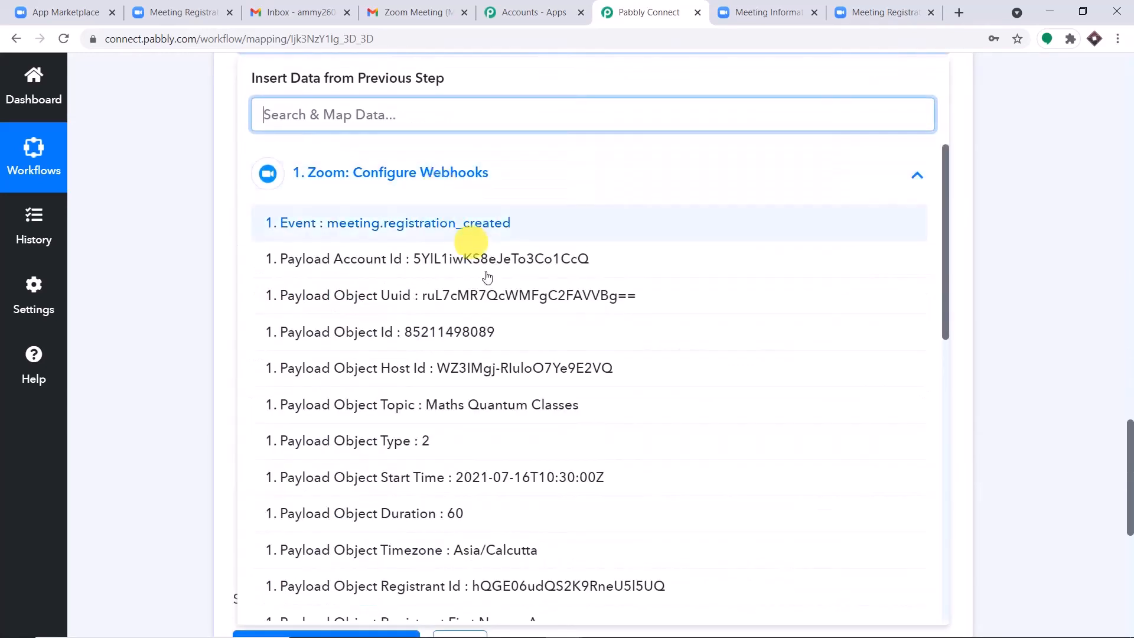
scroll(519, 321, down, 5)
click(561, 397)
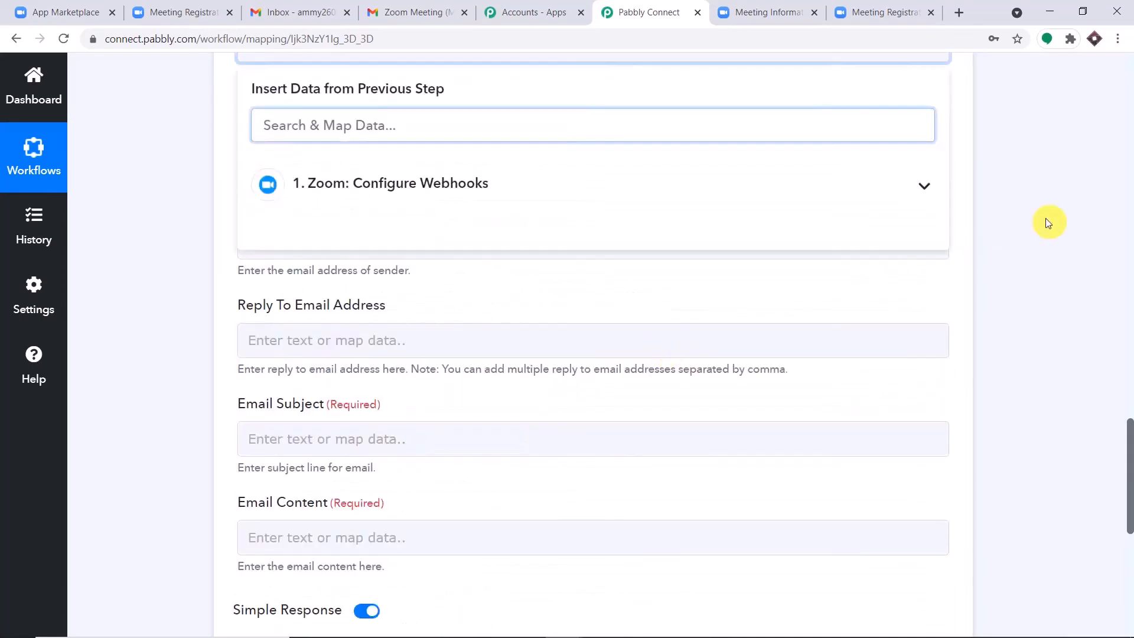
click(1047, 222)
Step: Enter 'St Xavier High School' as the Sender Name
click(356, 143)
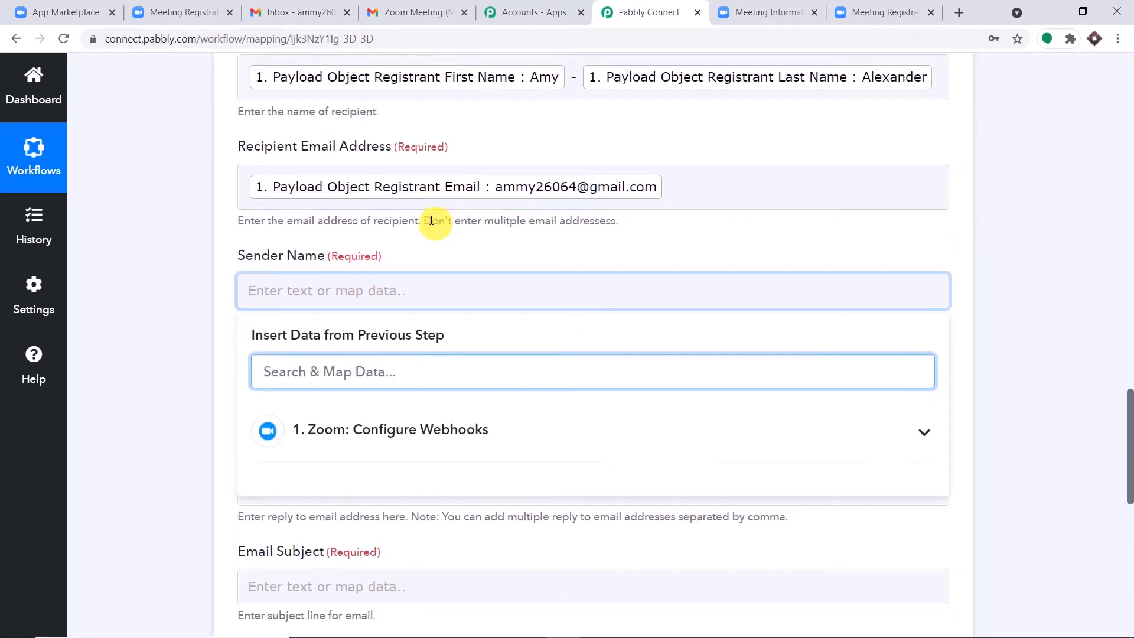
click(321, 294)
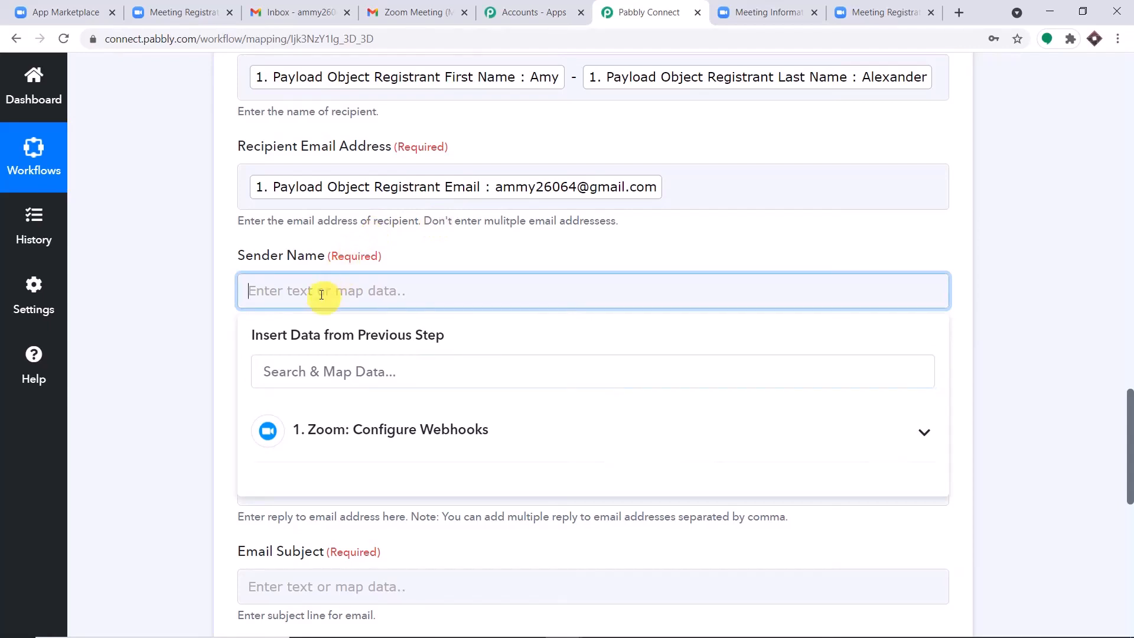
text(St Xavier H)
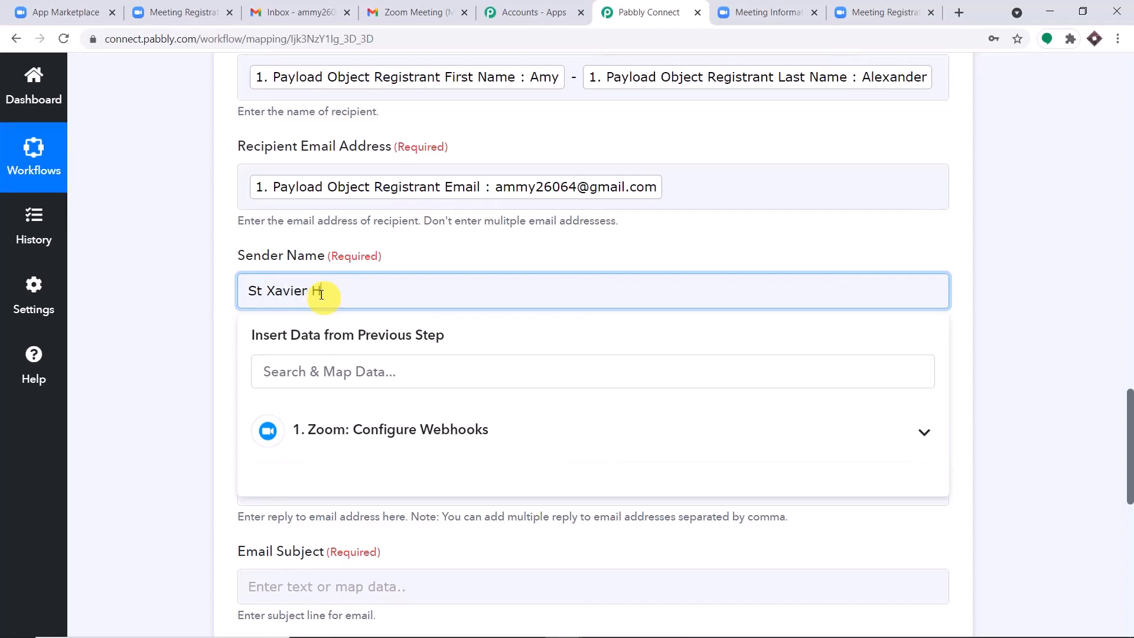
text(igh School)
click(448, 250)
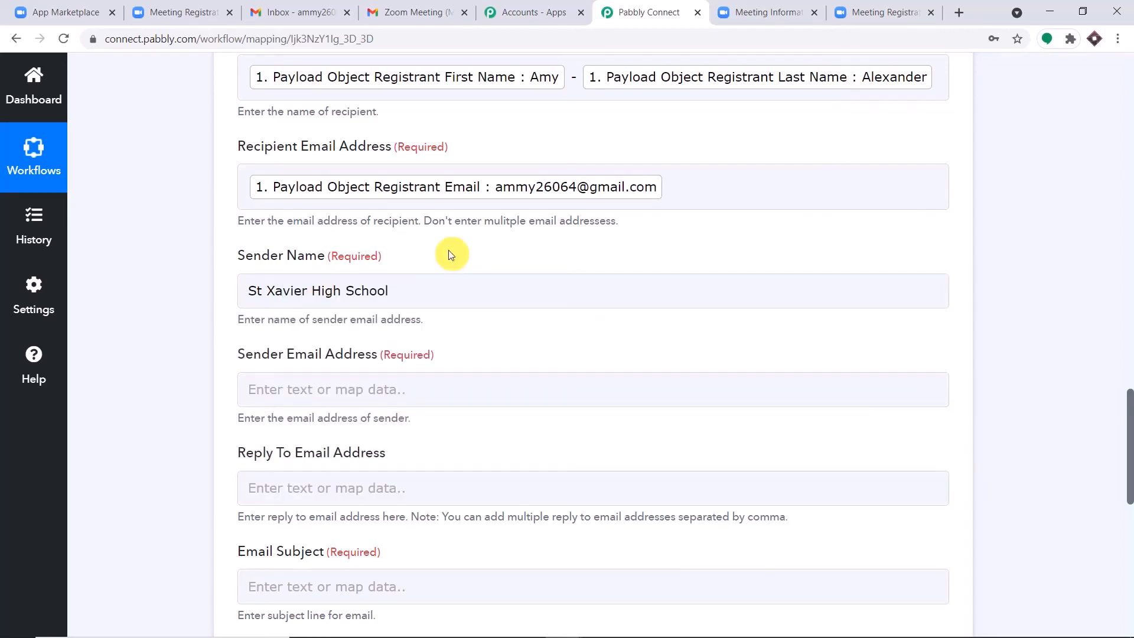
scroll(448, 250, down, 2)
Step: Enter the sender's Gmail address as the Sender Email Address
click(427, 248)
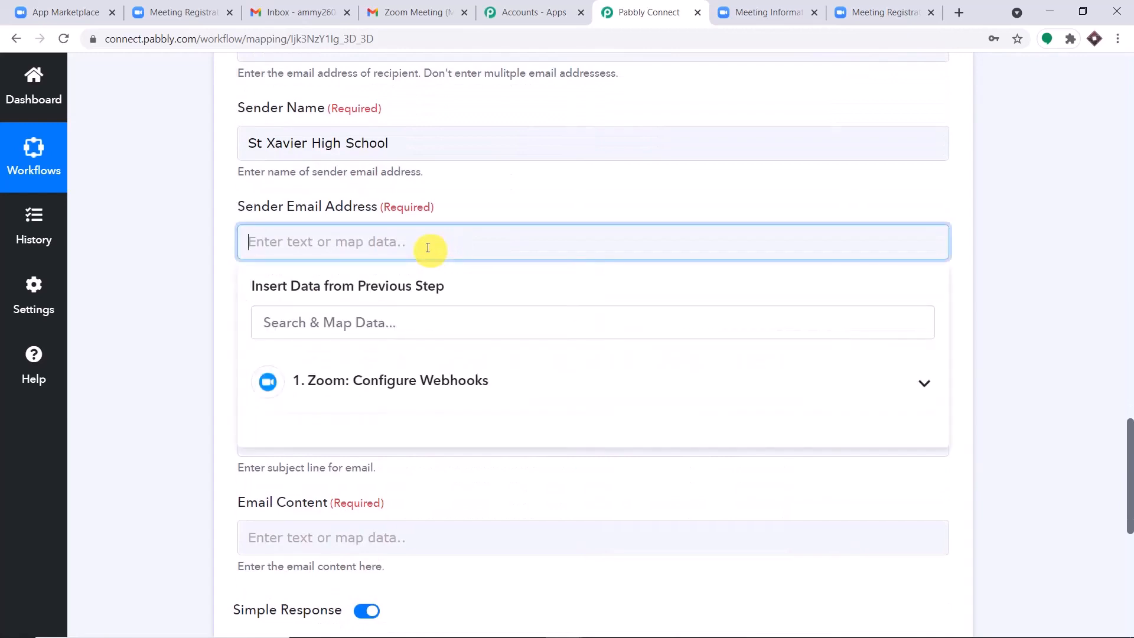
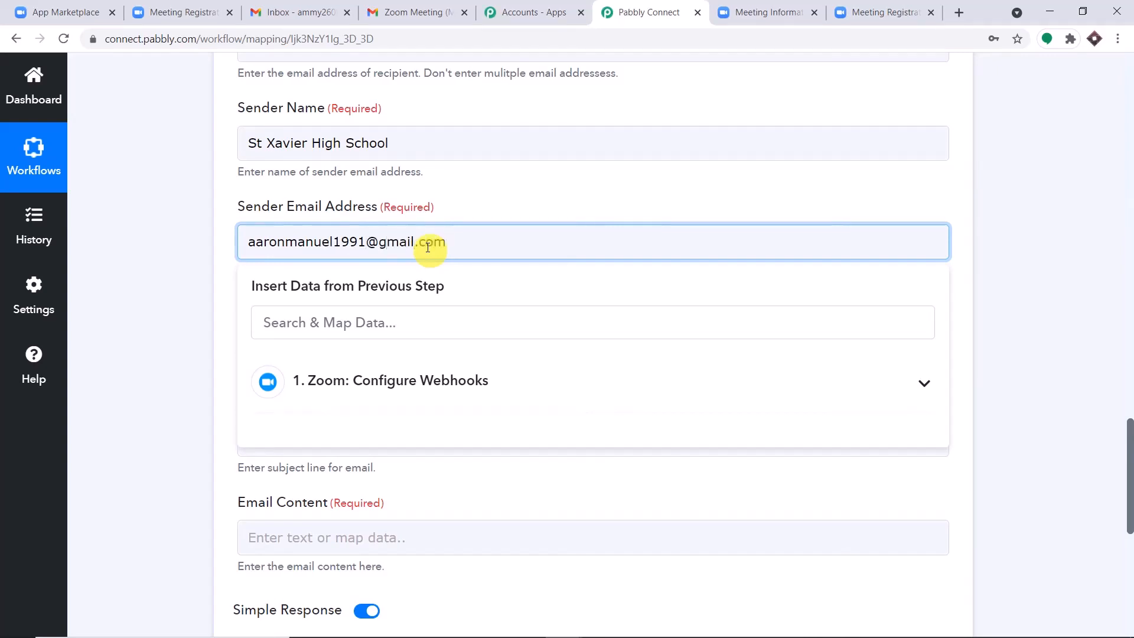
click(494, 207)
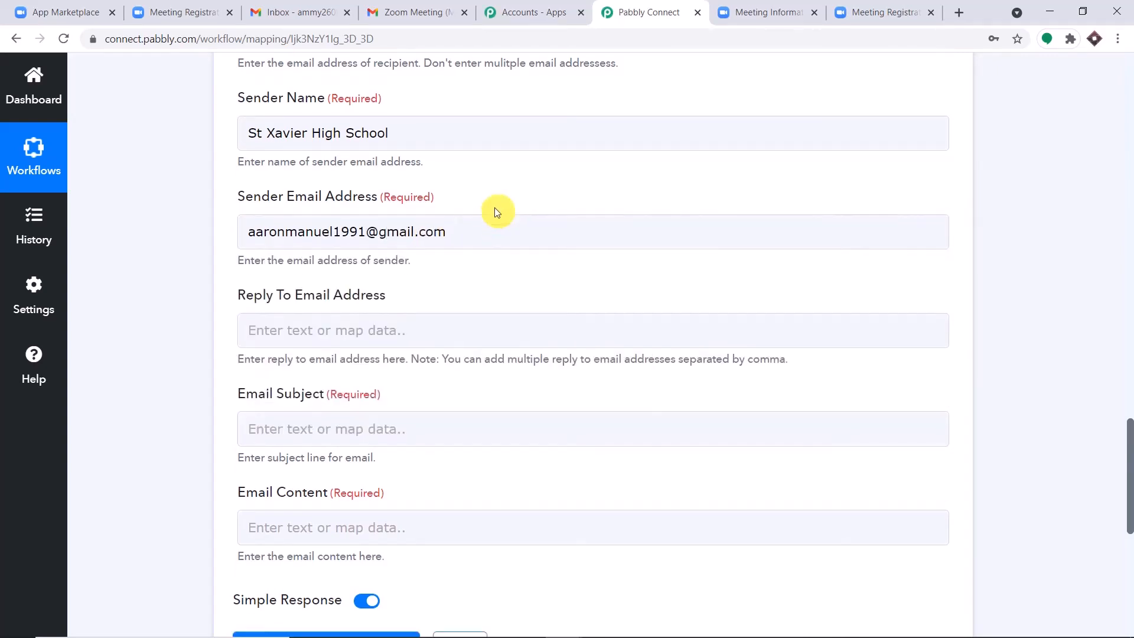
scroll(495, 208, down, 4)
Step: Set the Email Subject to 'Registration Confirmed'
click(344, 217)
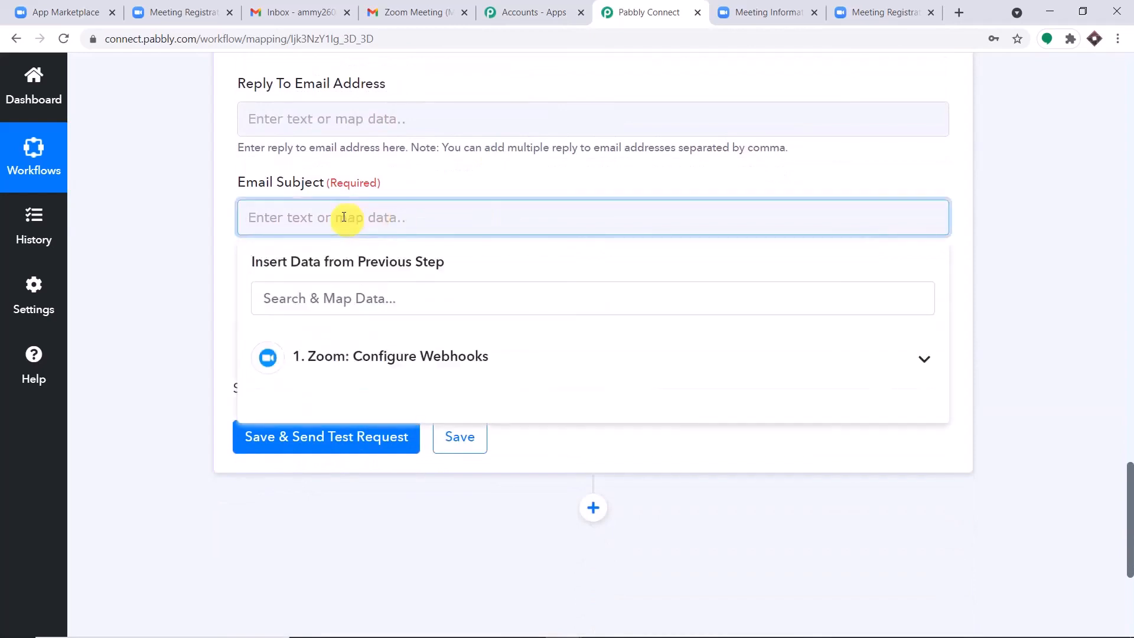
text(egistration Confirmed)
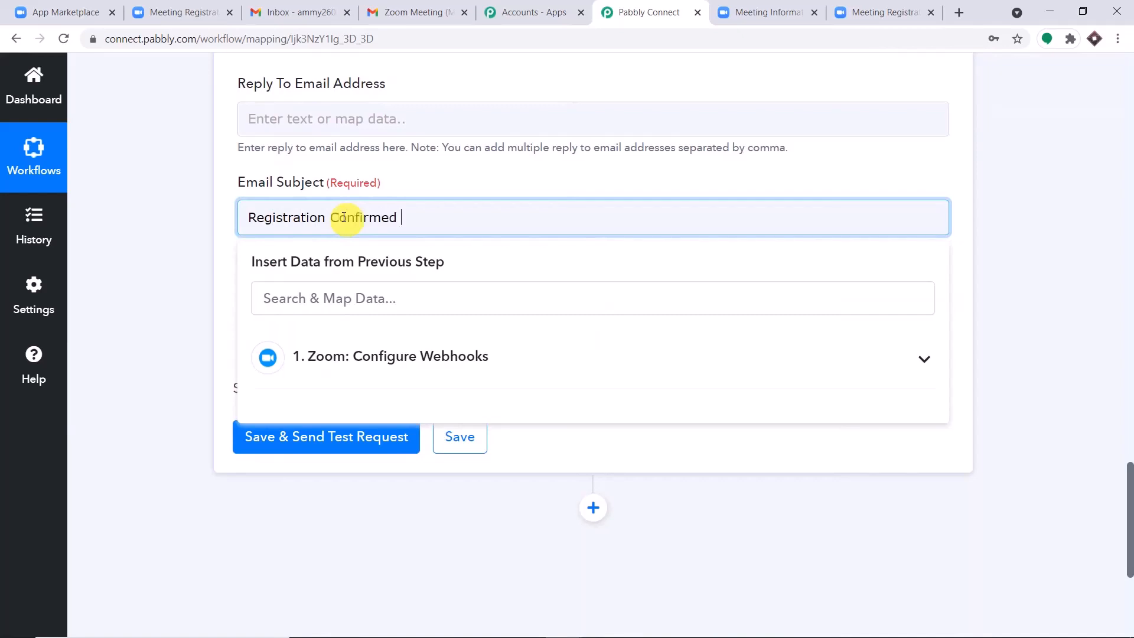
click(431, 191)
scroll(419, 210, down, 3)
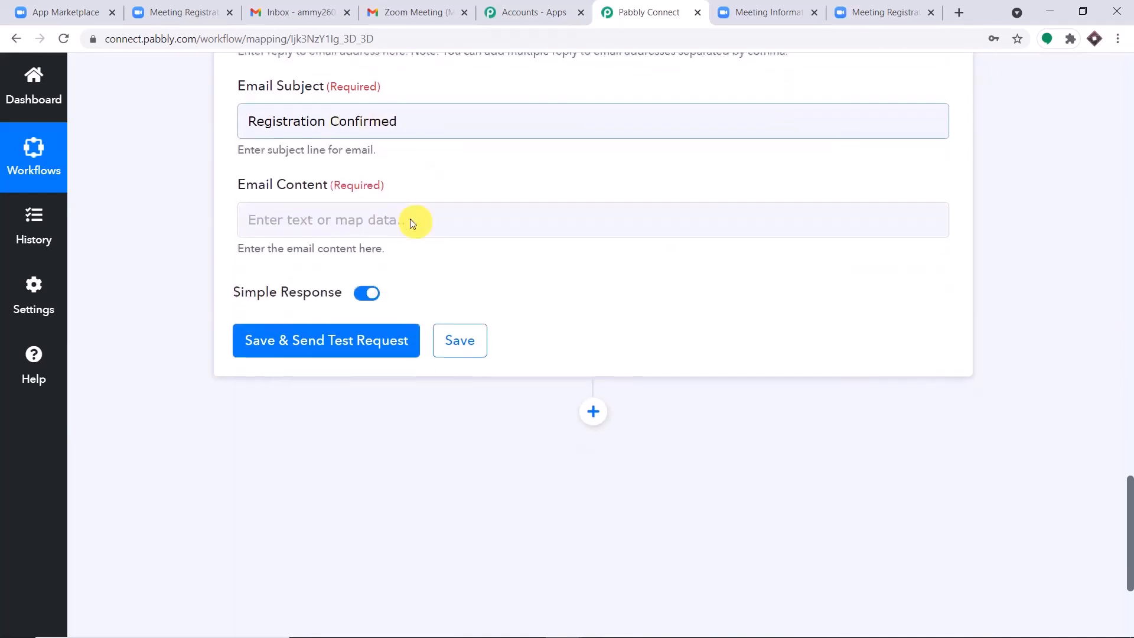
click(325, 174)
Step: Start the email body with 'Hello' and the Registrant First Name field
text(He)
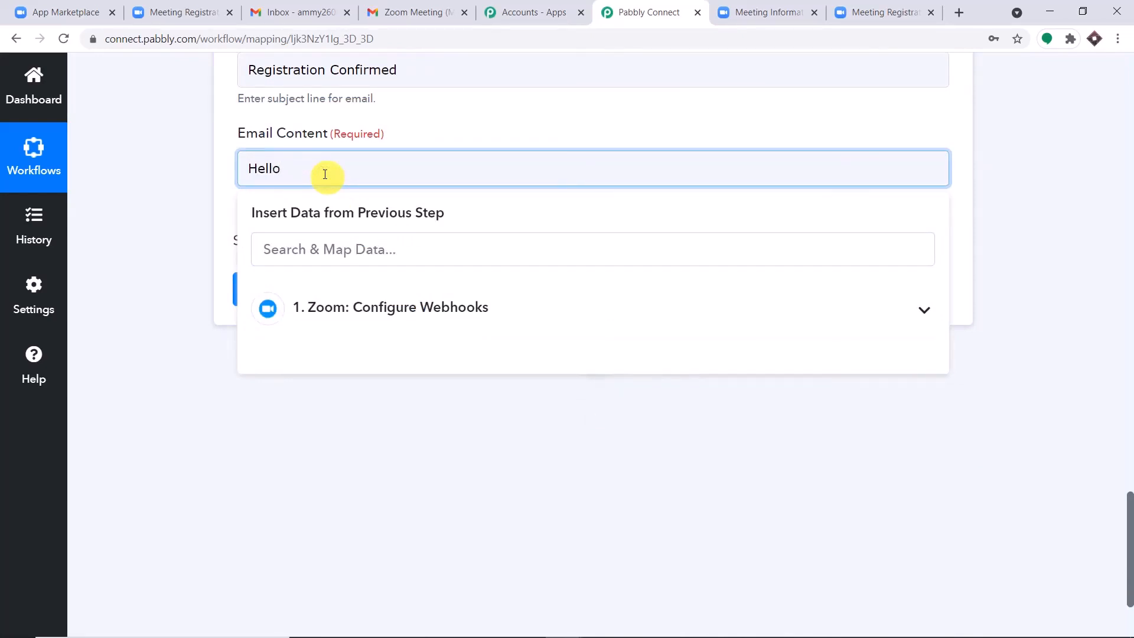
text(llo)
key(Return)
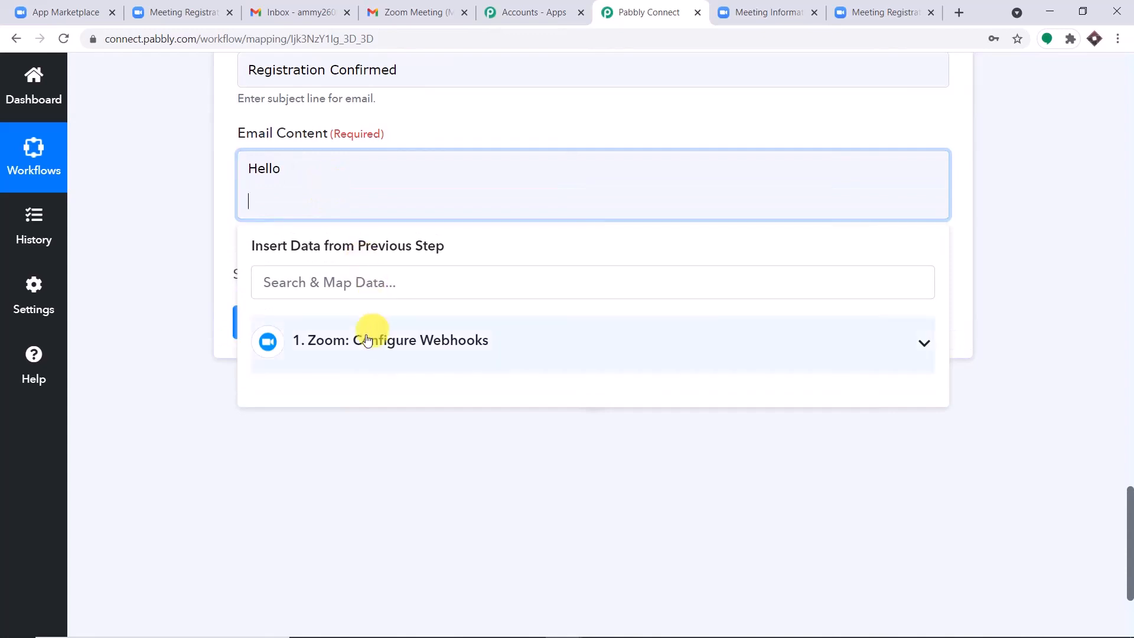
click(374, 334)
scroll(372, 334, down, 3)
scroll(405, 440, down, 5)
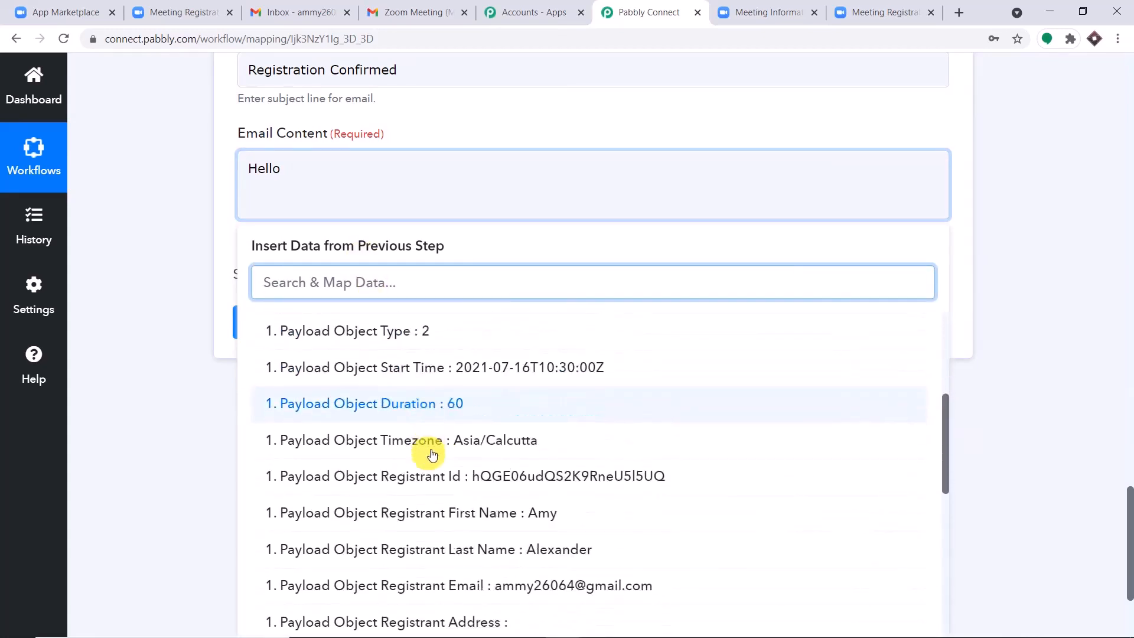
click(551, 430)
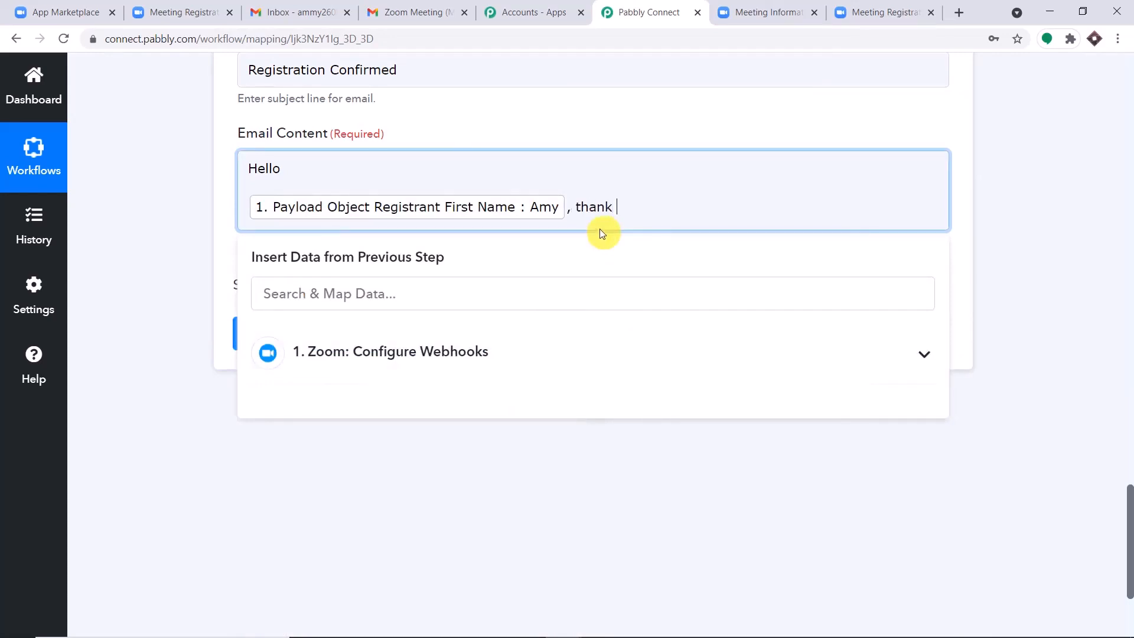
Step: Add ', thank you for registering on' followed by the meeting Topic field
text(, thank you for registering )
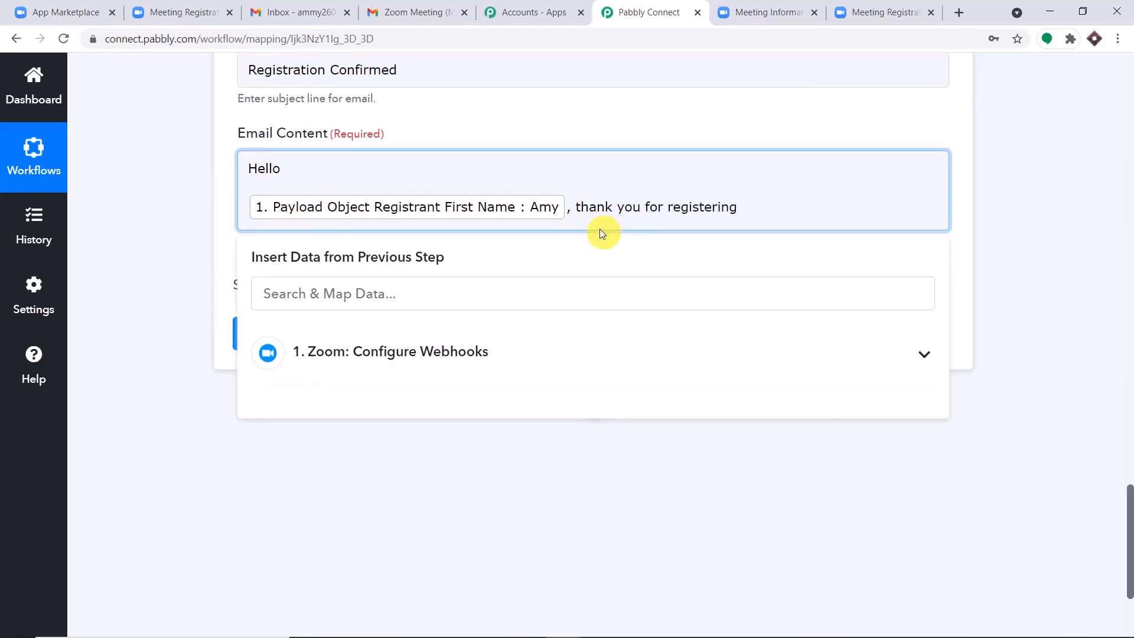
text(on)
click(489, 354)
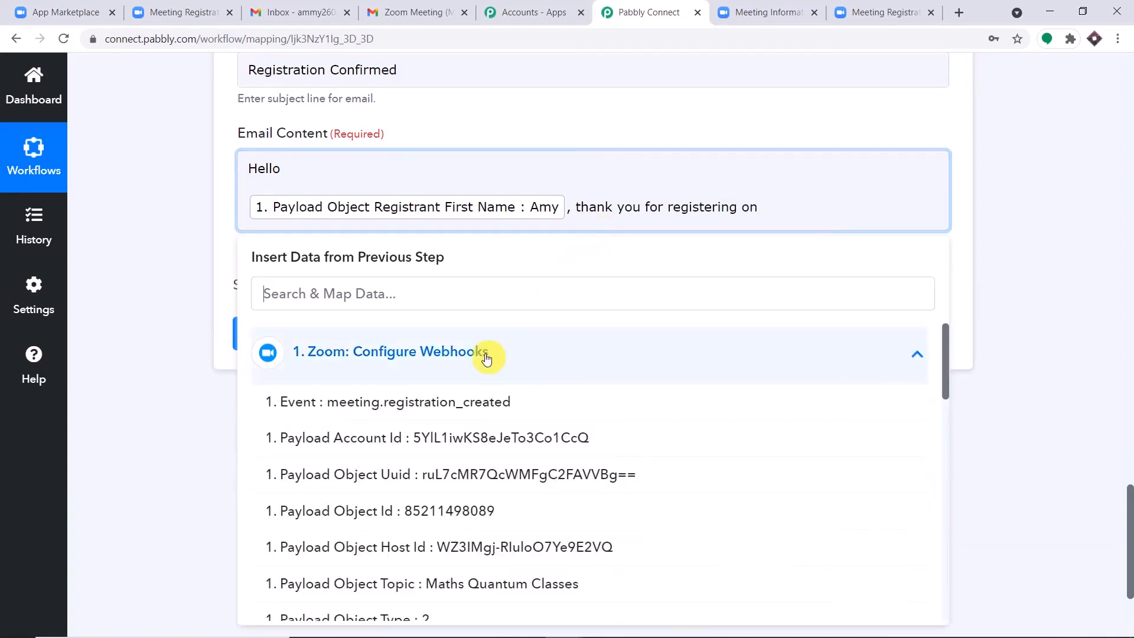
scroll(517, 396, down, 2)
click(530, 427)
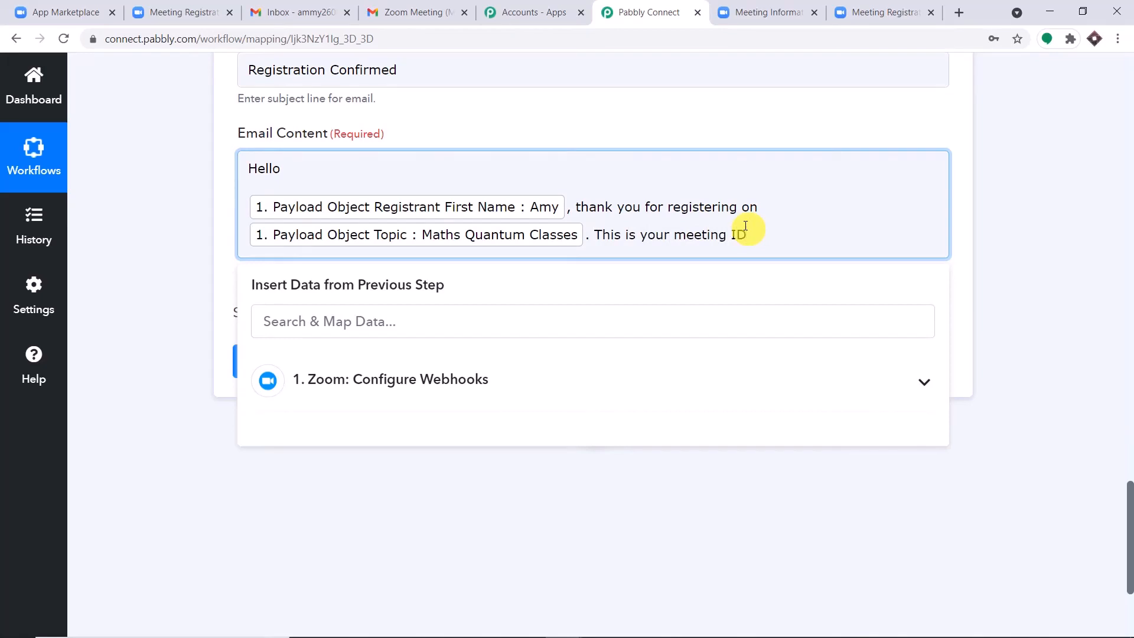
click(464, 378)
scroll(531, 425, down, 1)
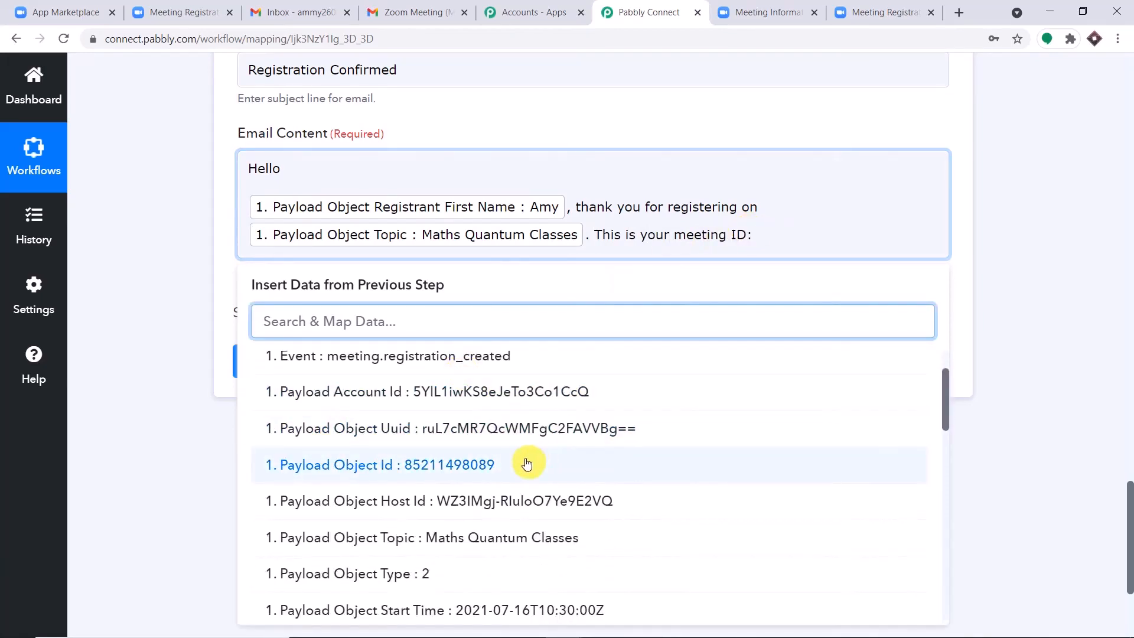
scroll(527, 464, down, 5)
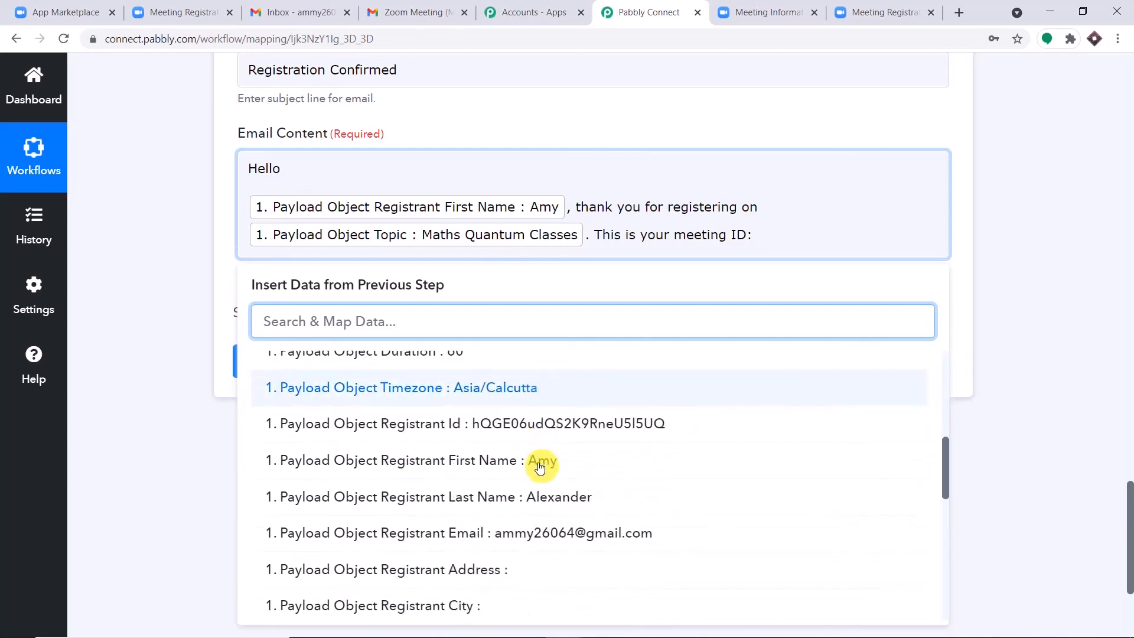
Step: Insert the Registrant Id and Start Time fields, changing 'meeting' to 'registration'
click(570, 429)
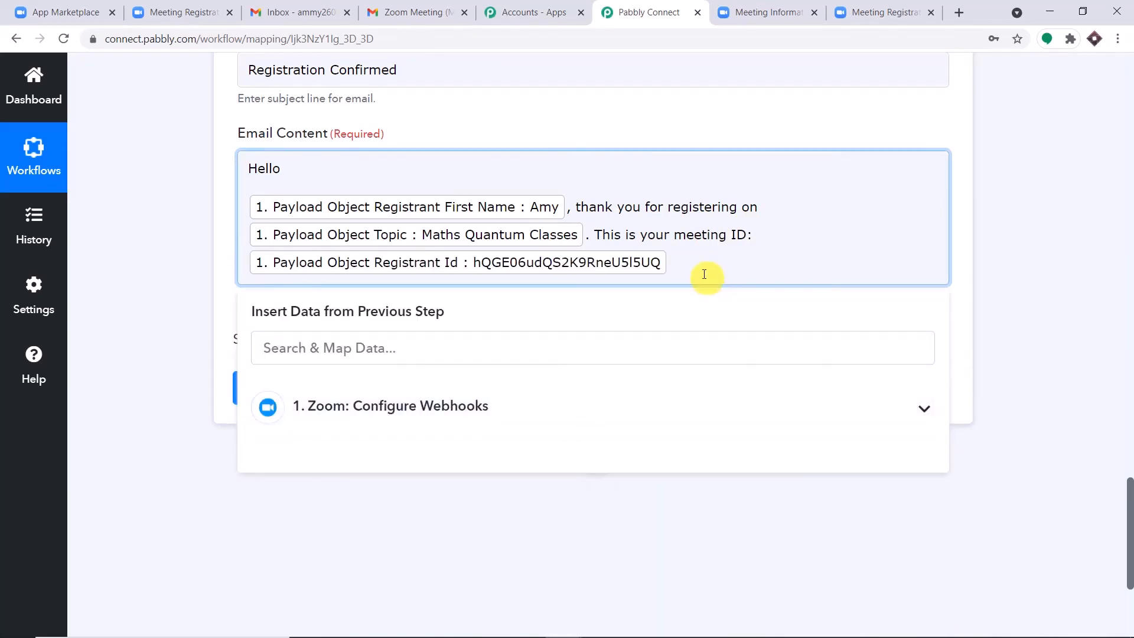
drag(727, 235, 674, 239)
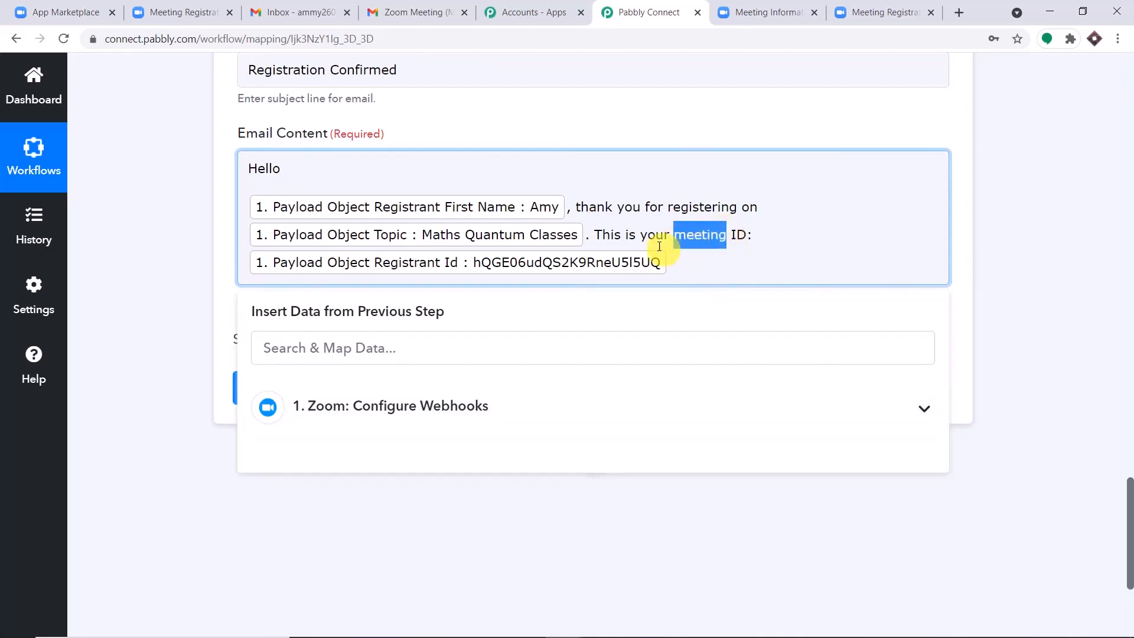
text(registrat)
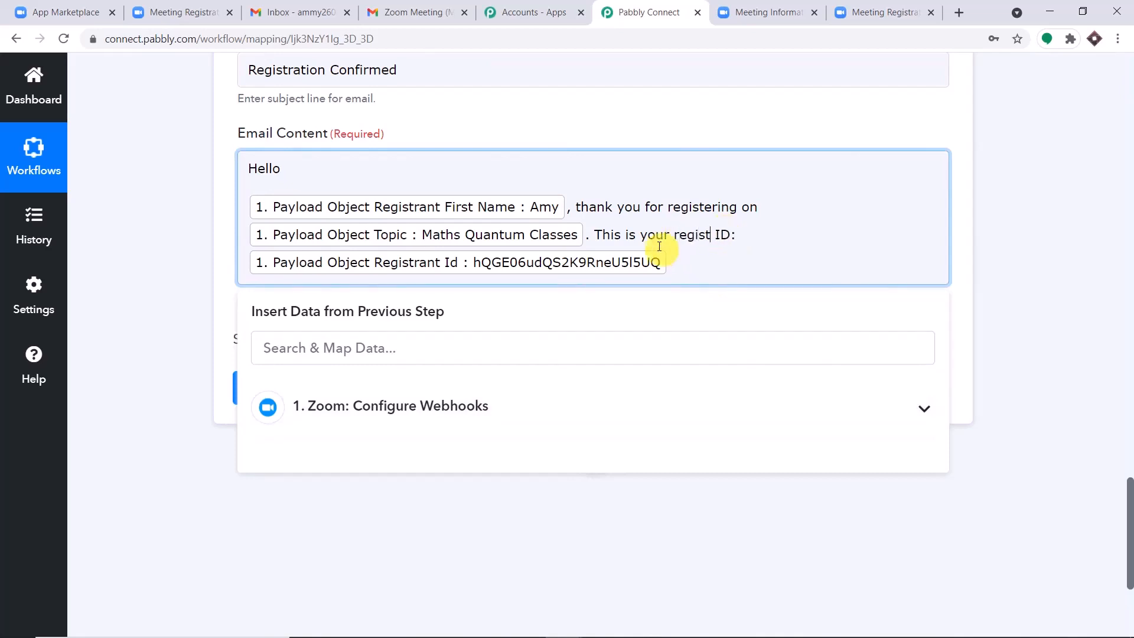
text(ion)
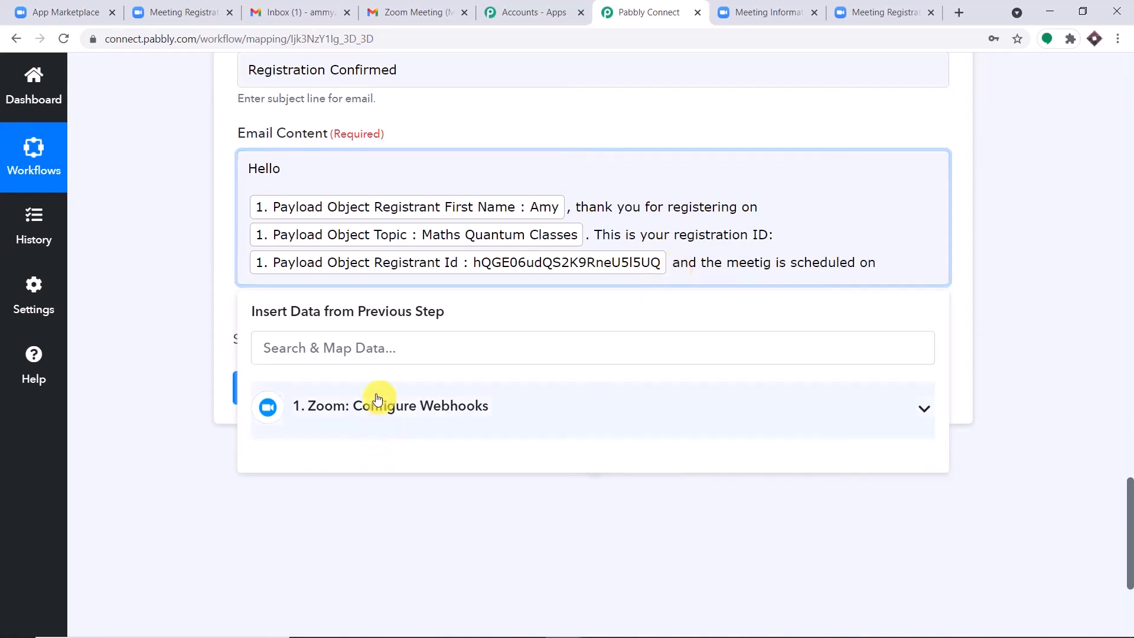
click(463, 405)
scroll(520, 436, down, 2)
scroll(520, 435, down, 3)
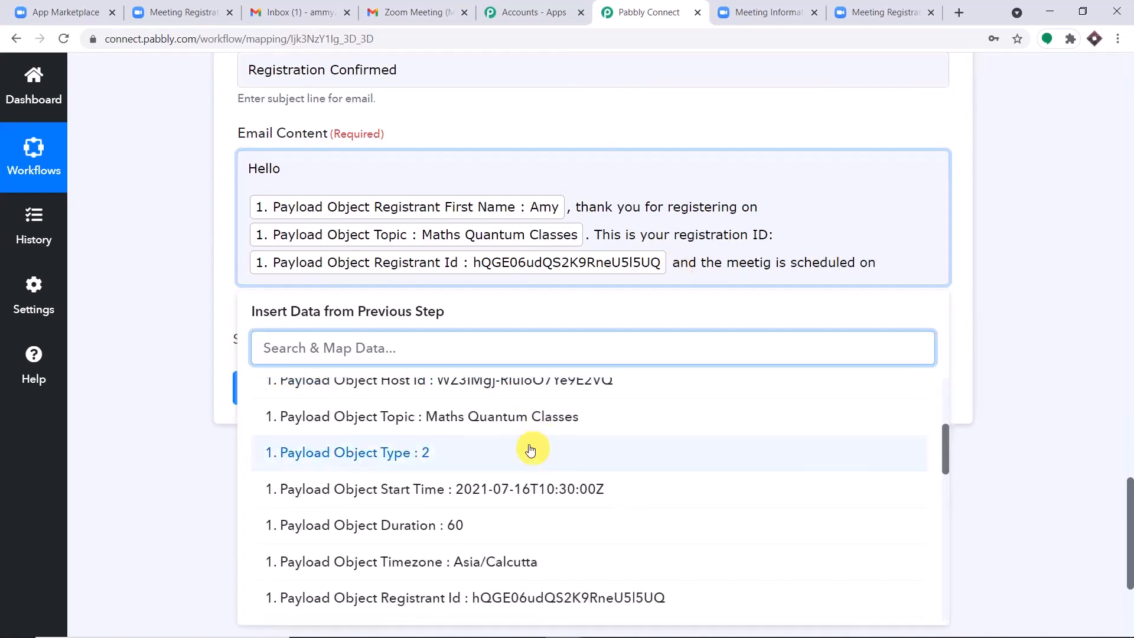
click(523, 490)
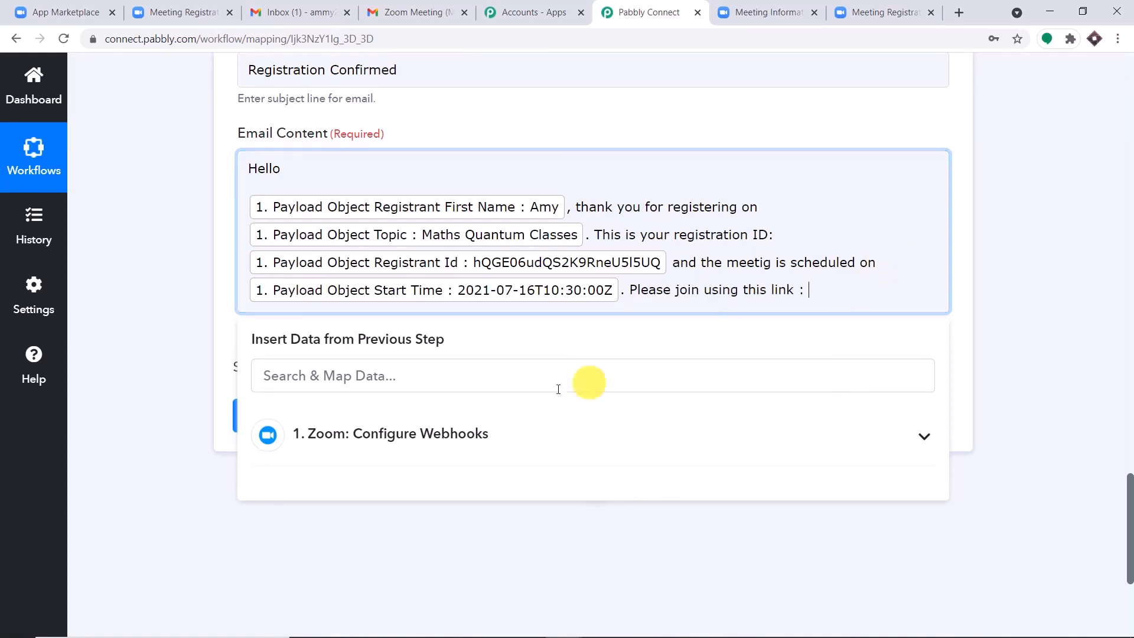
Step: Insert the registrant's Join Url field and correct 'meetig' to 'meeting'
click(456, 435)
scroll(467, 449, down, 3)
scroll(473, 456, down, 7)
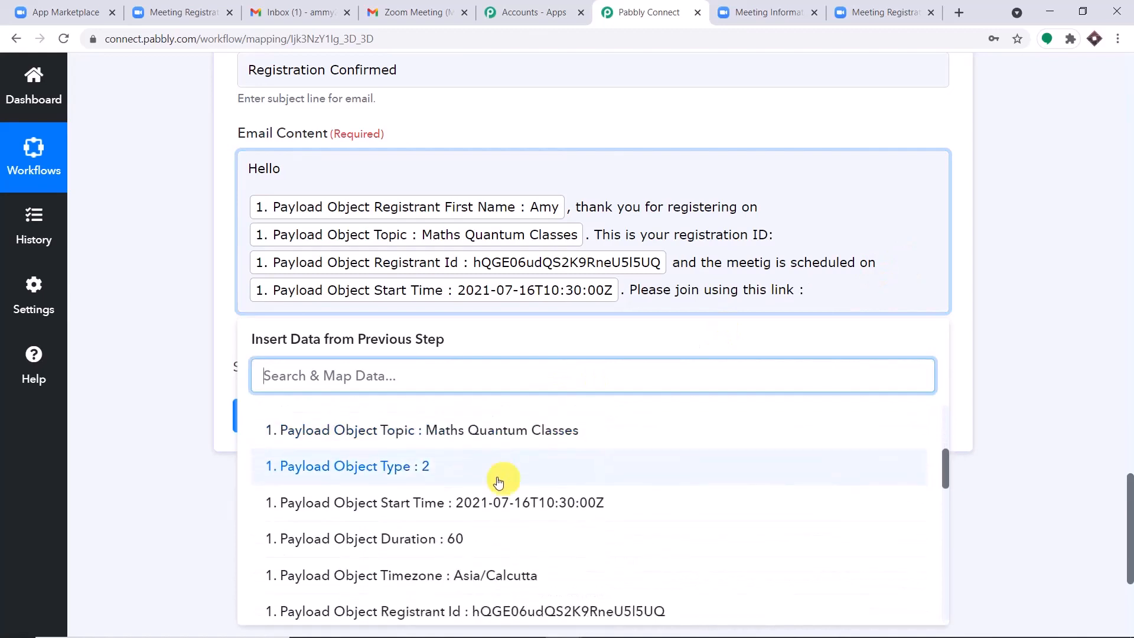
scroll(593, 505, down, 6)
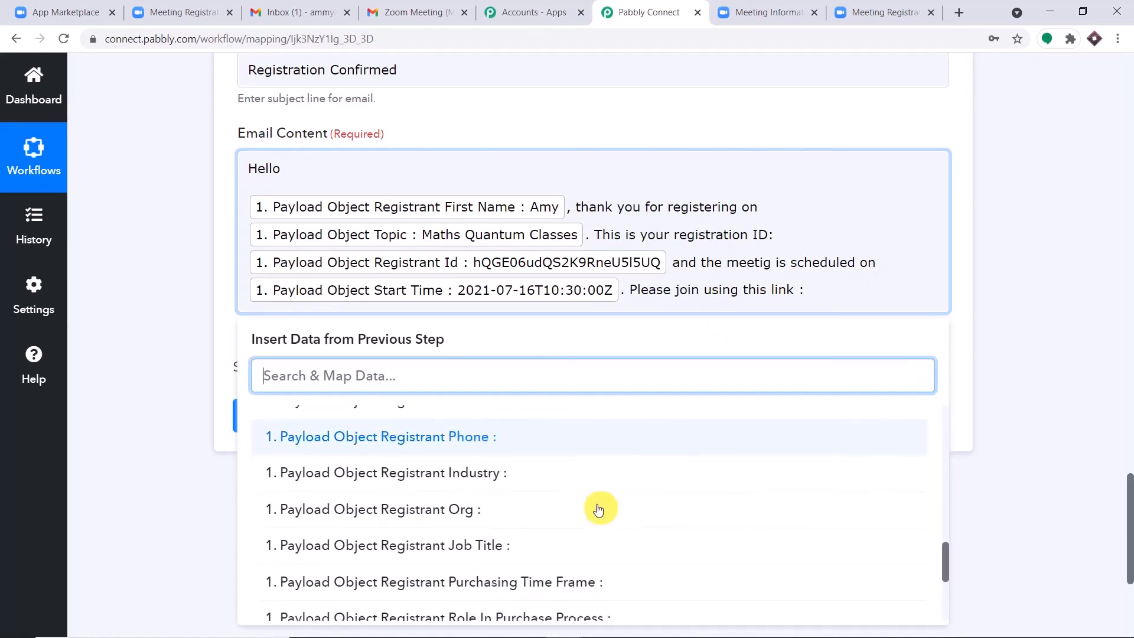
click(550, 559)
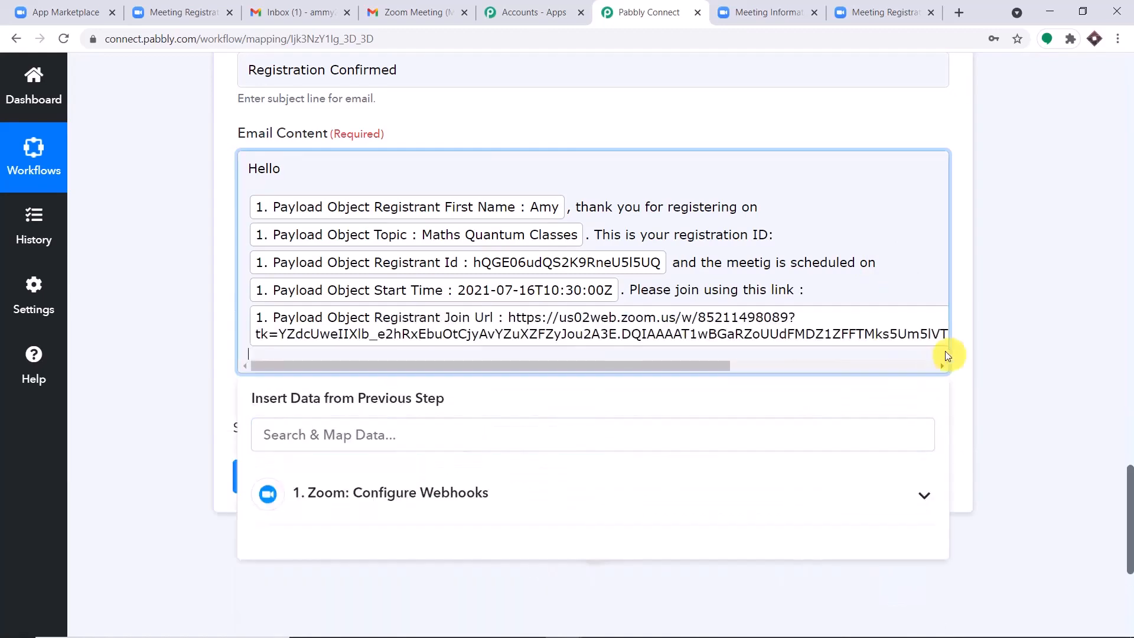
click(1020, 322)
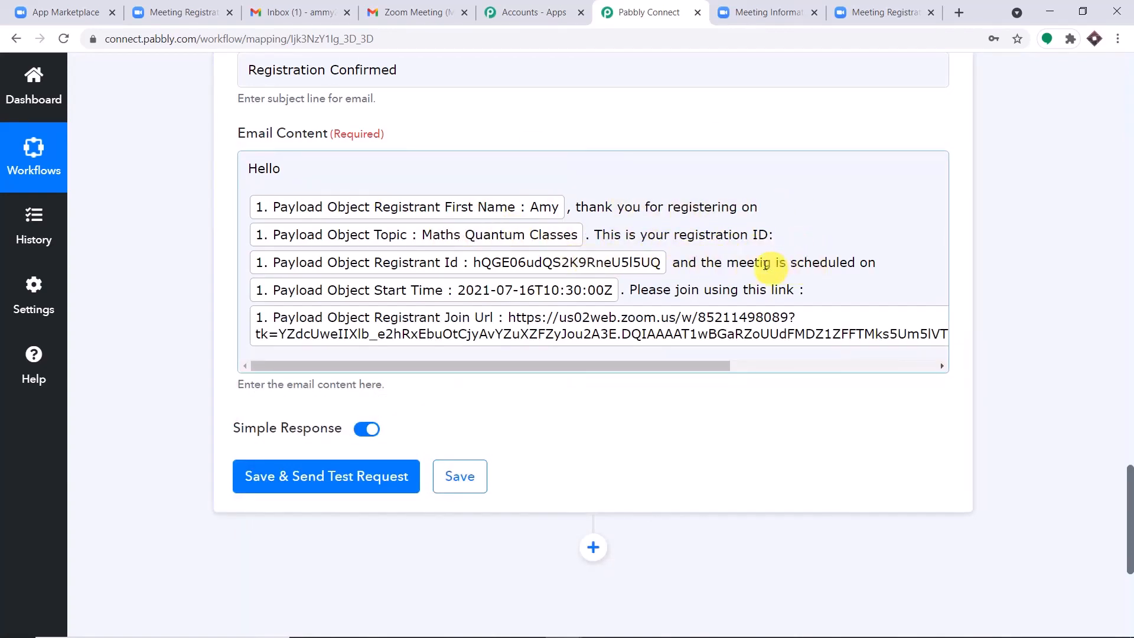
click(764, 264)
text(n)
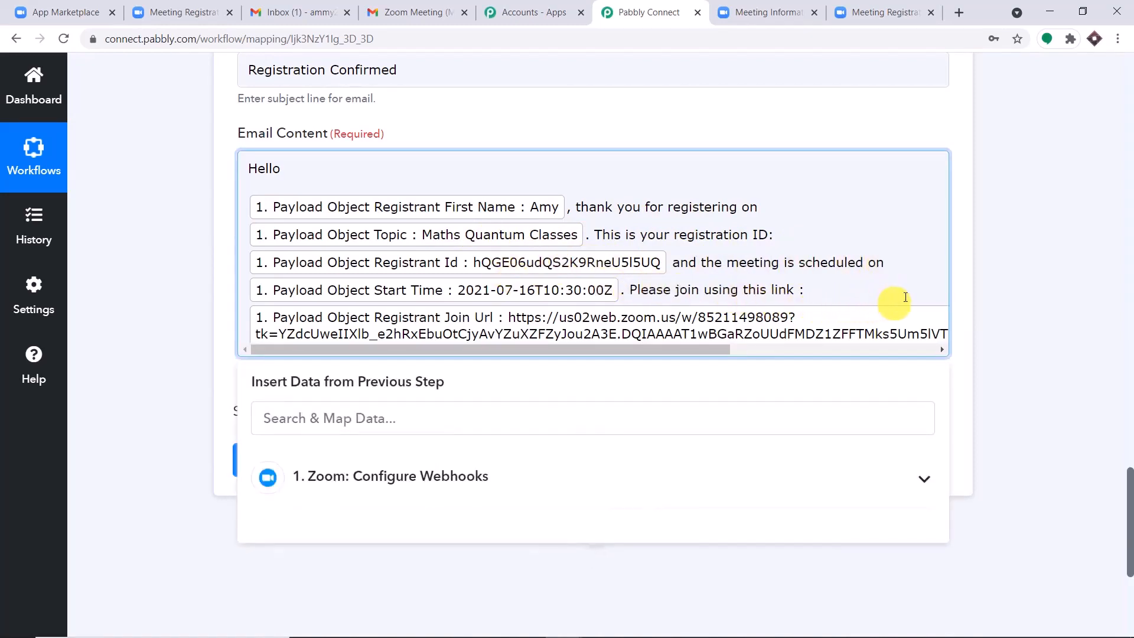
Step: Save the Gmail step, send the test email for a SENT response, then check Gmail
click(997, 270)
scroll(372, 263, down, 2)
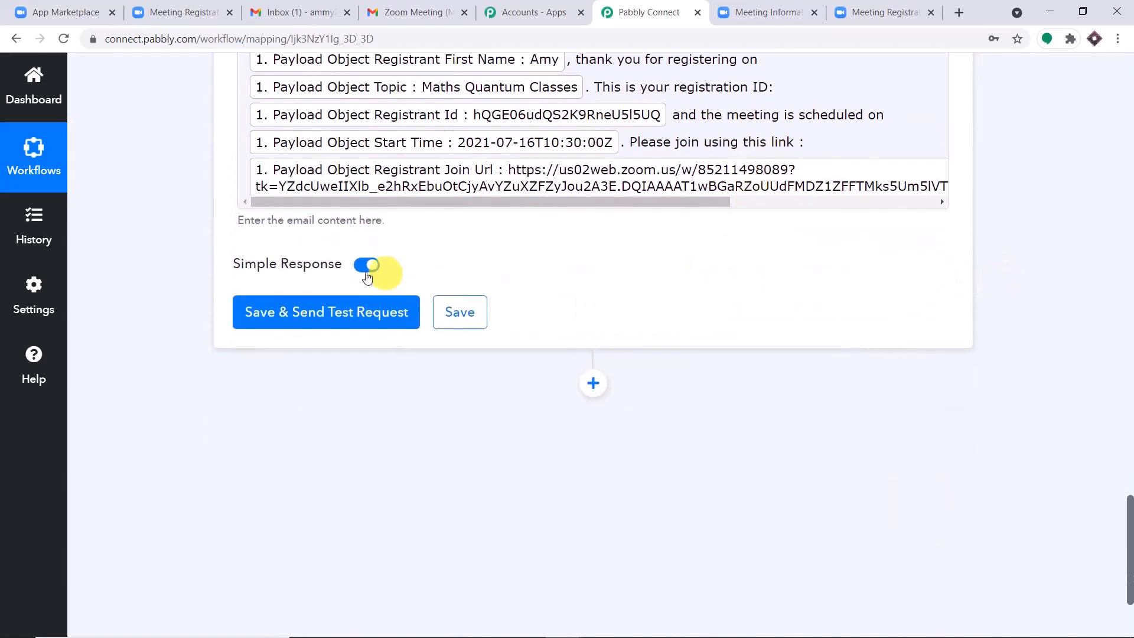
click(308, 316)
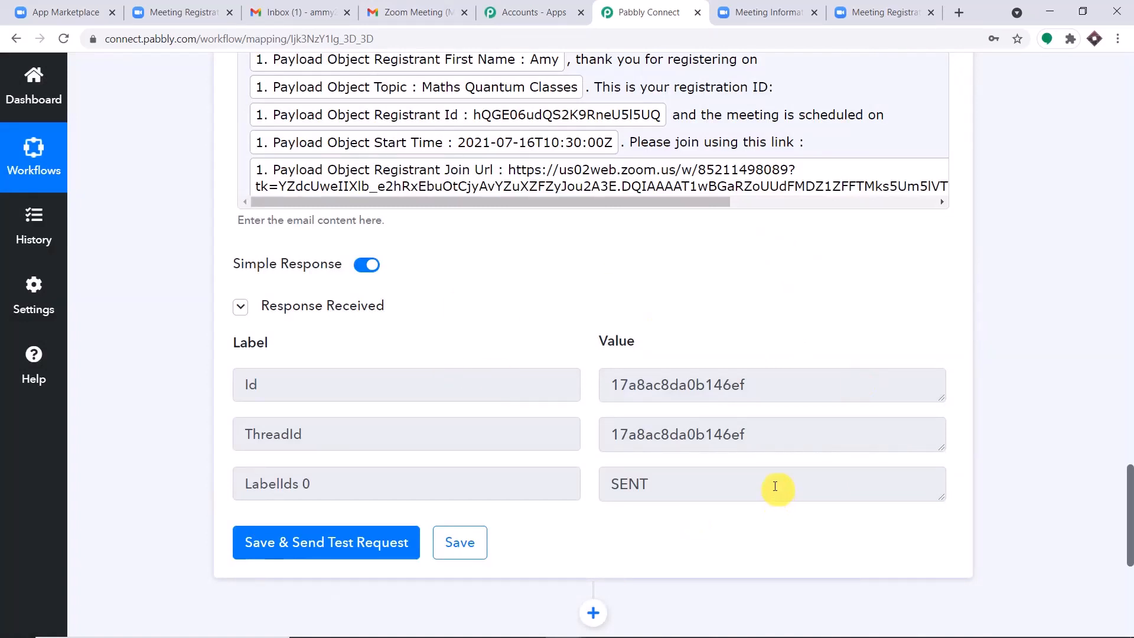
click(302, 13)
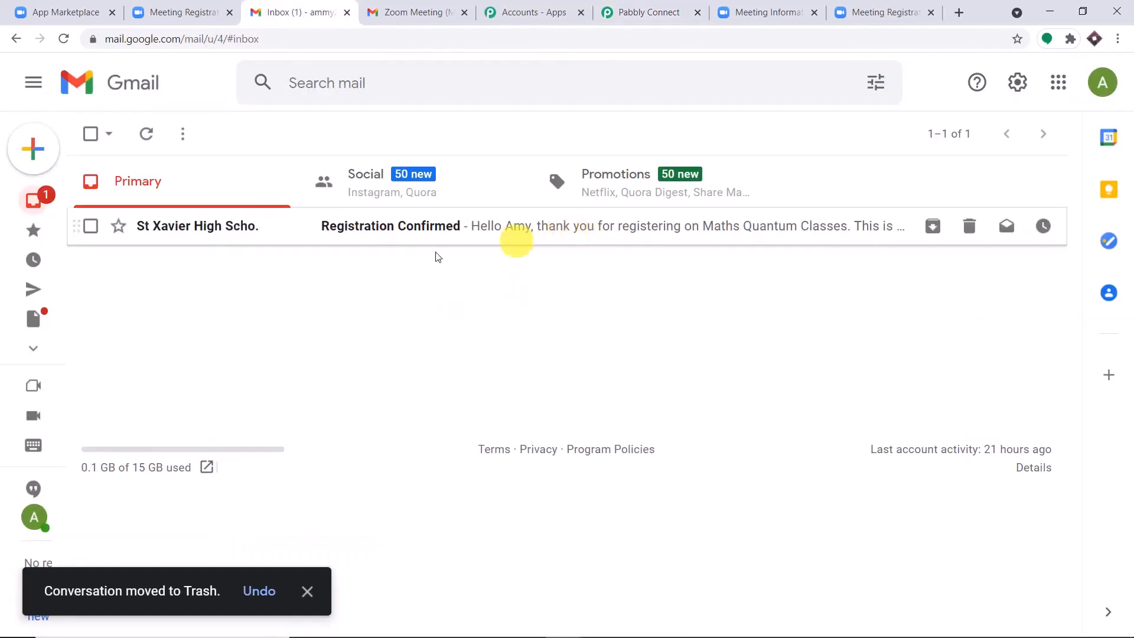
Step: Open the 'Registration Confirmed' email and check its start time 2021-07-16T10:30:00Z
click(358, 230)
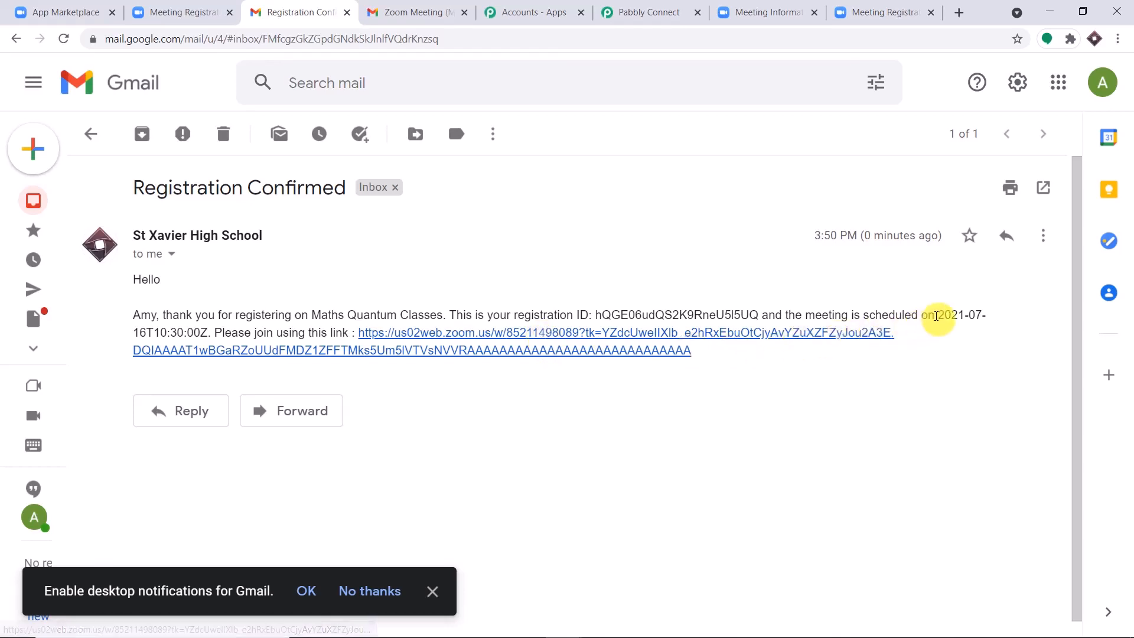
drag(938, 315, 986, 315)
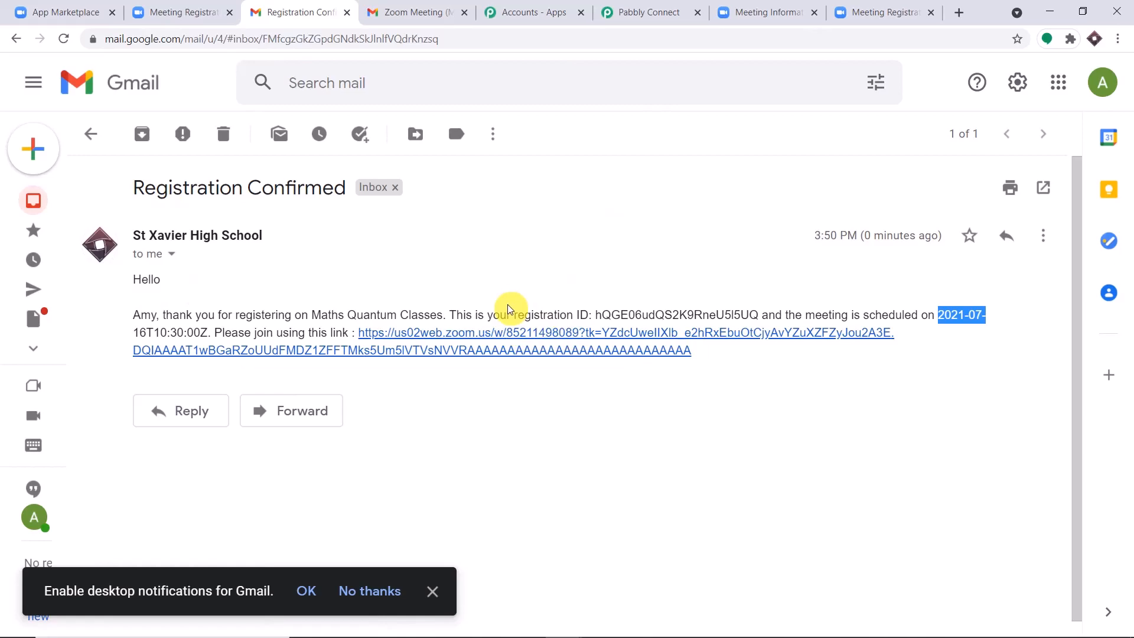
Step: Back in Pabbly Connect, collapse the Gmail 'Send an Email' and Zoom trigger cards
click(647, 12)
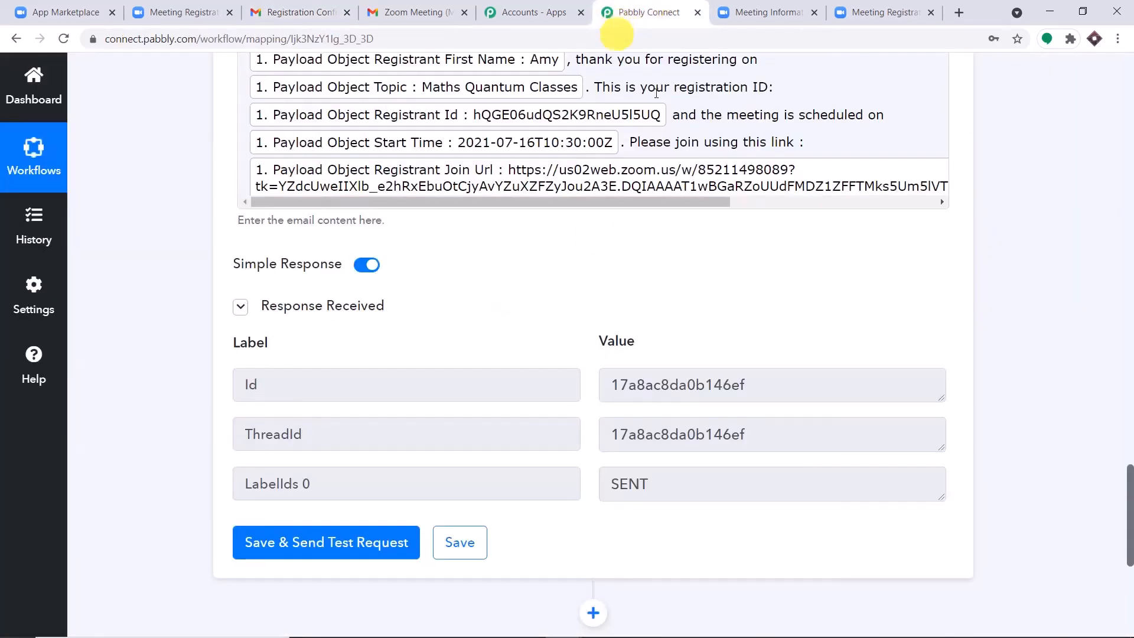
scroll(1129, 373, up, 12)
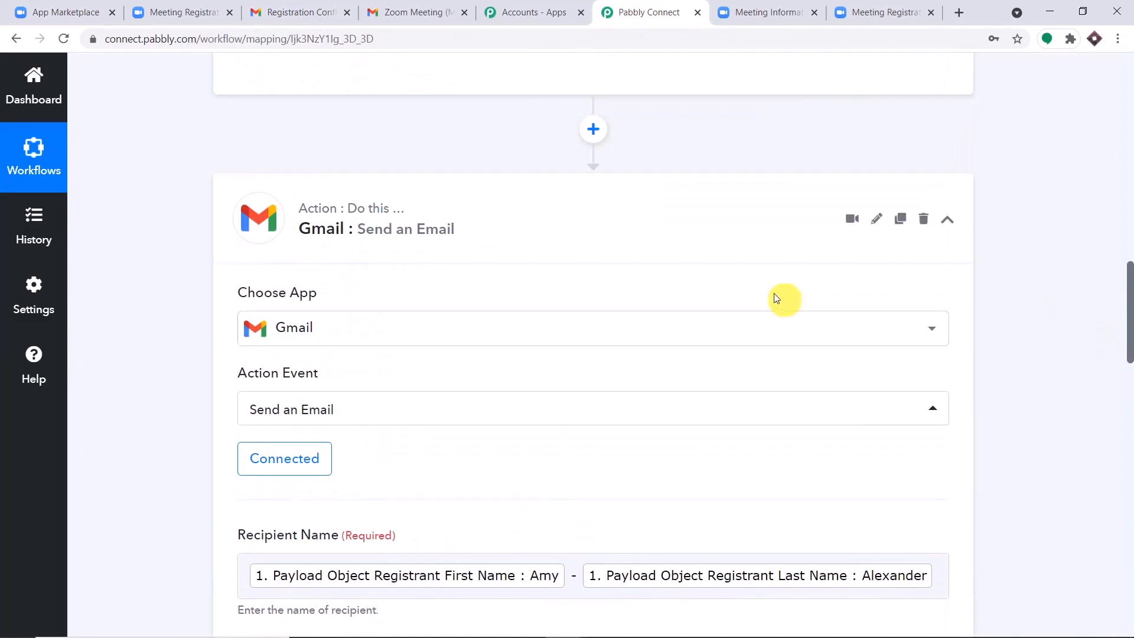
click(605, 229)
scroll(1129, 89, up, 15)
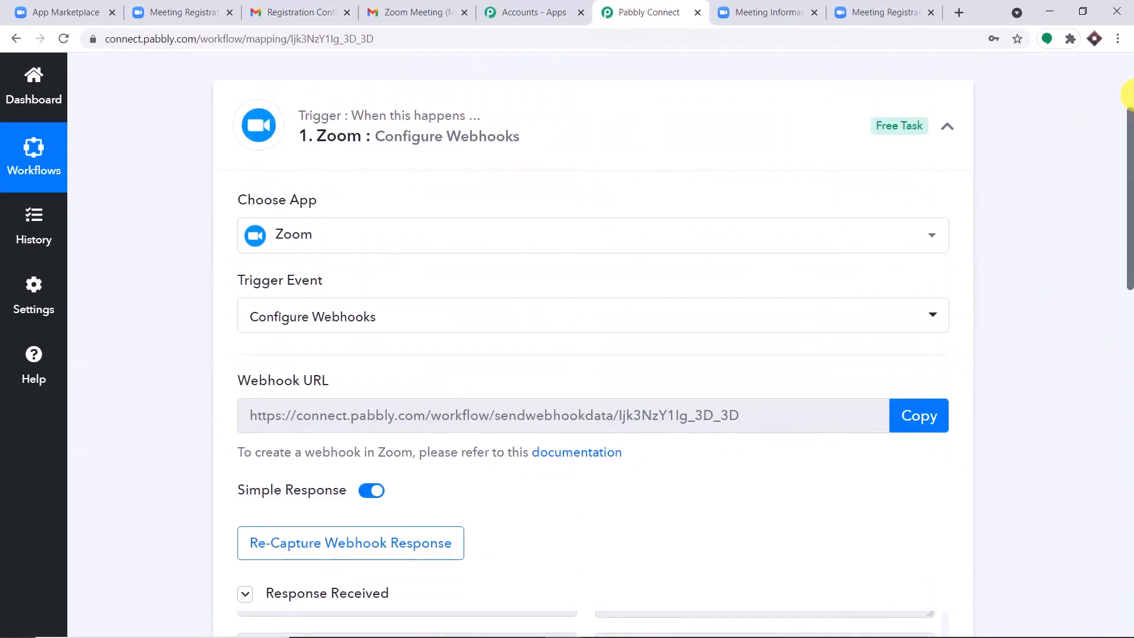
click(644, 92)
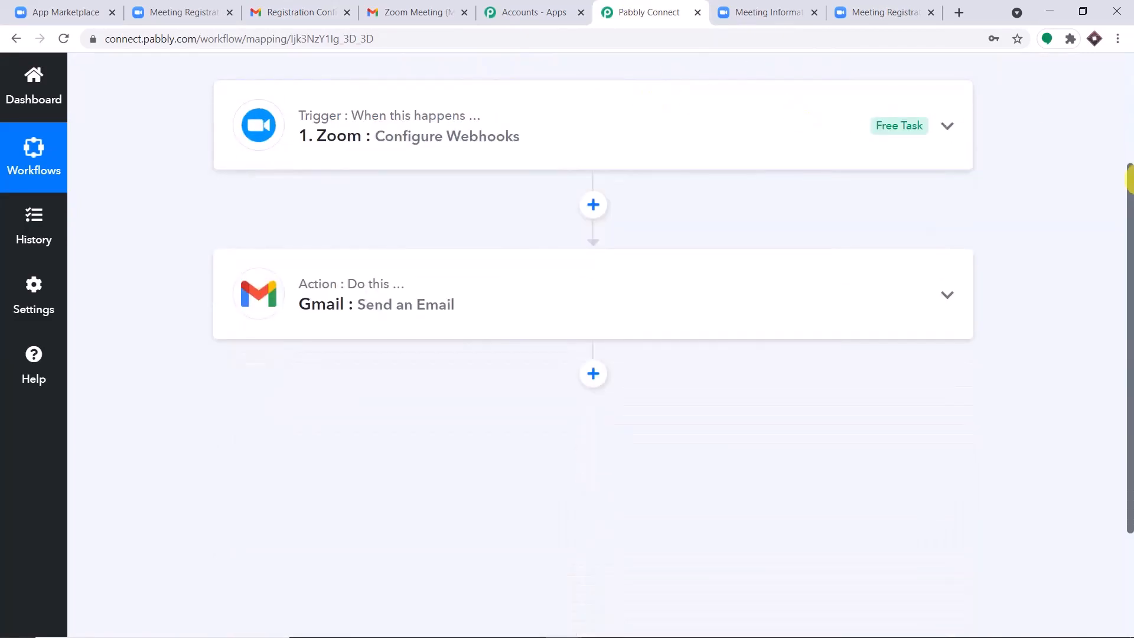
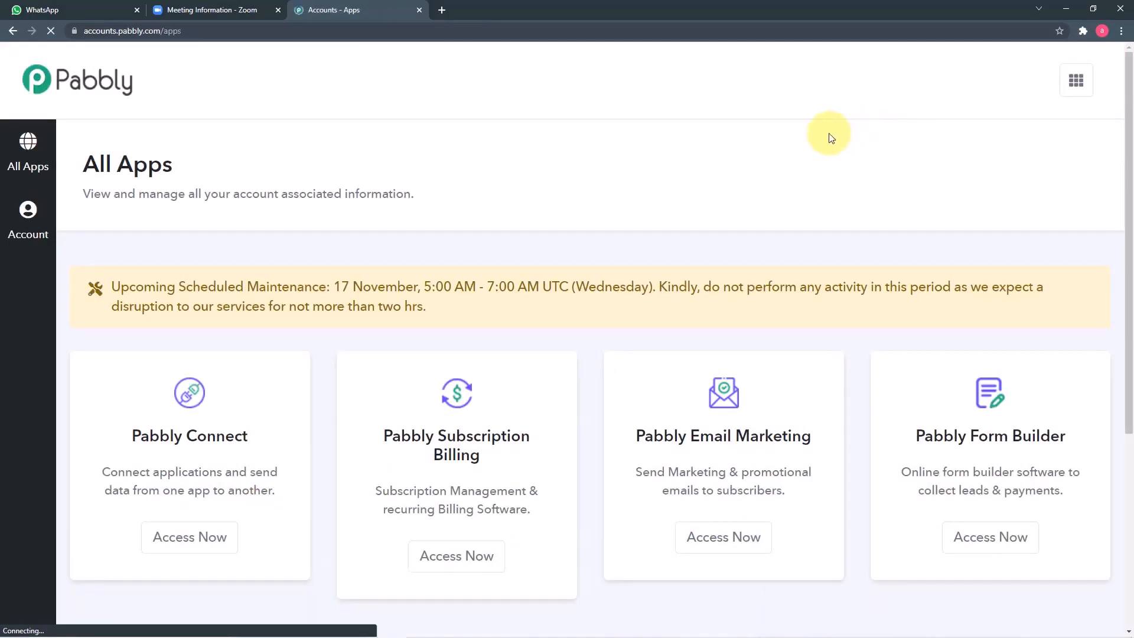
Step: Open Pabbly Connect from the Pabbly apps list
scroll(186, 174, down, 2)
scroll(185, 175, down, 3)
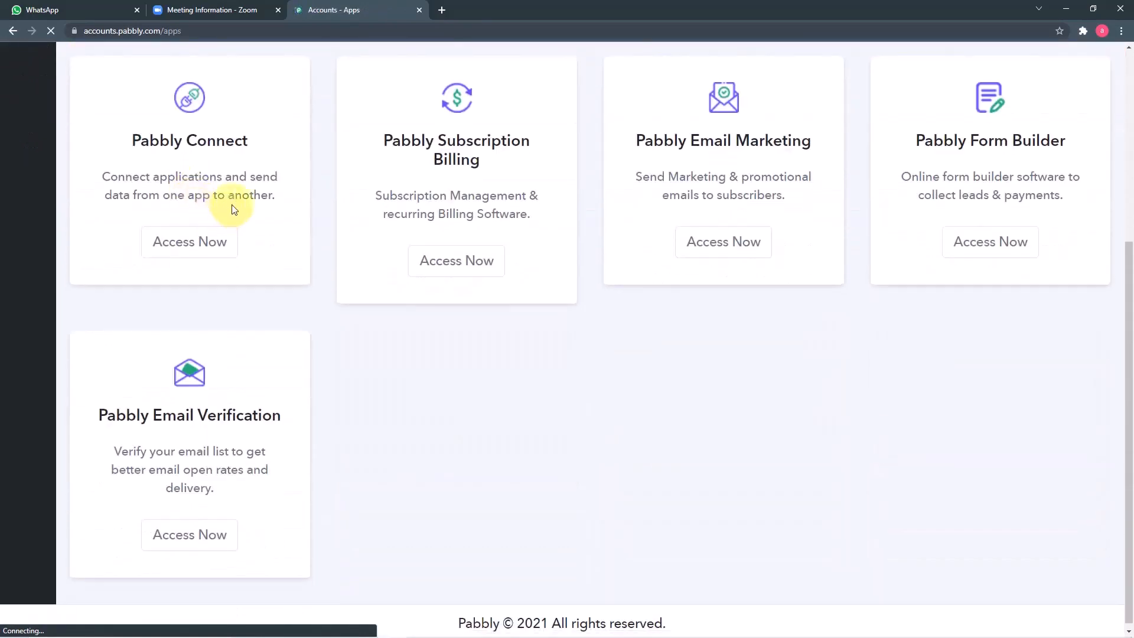
click(184, 252)
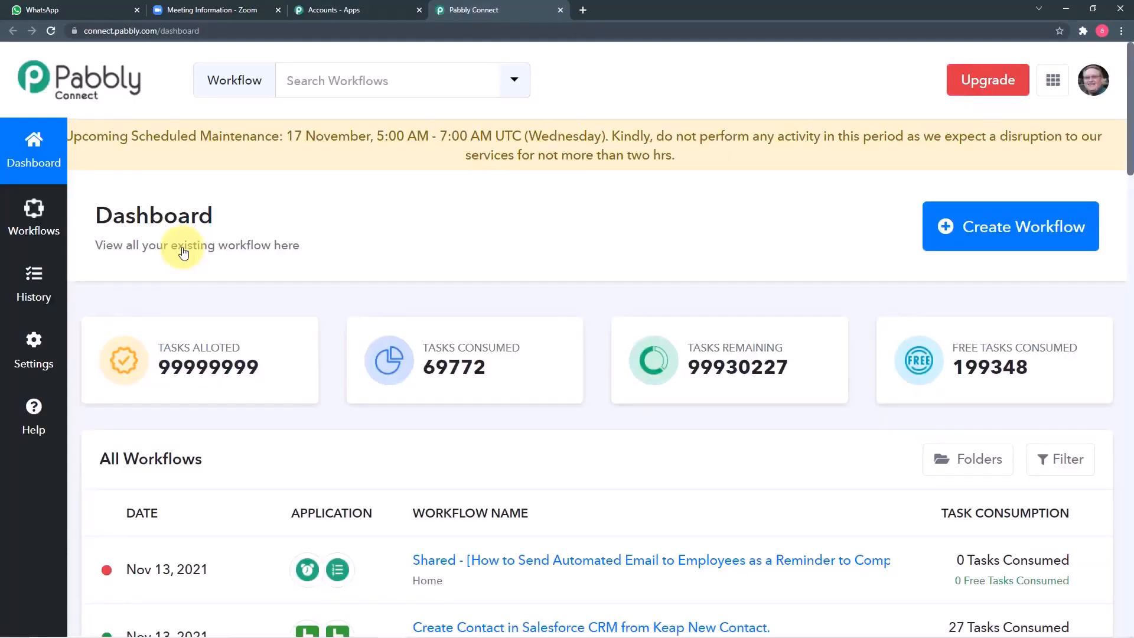
Step: Create a new workflow named 'Send Zoom Meeting/Webinar Reminders on WhatsApp.'
scroll(257, 246, down, 8)
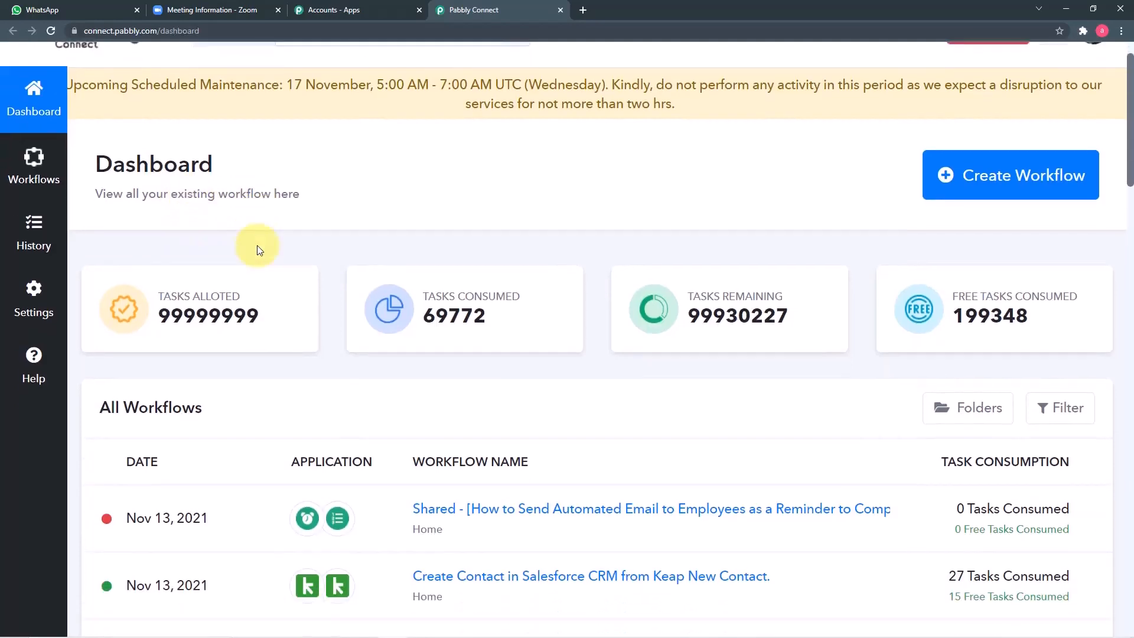
scroll(257, 246, down, 8)
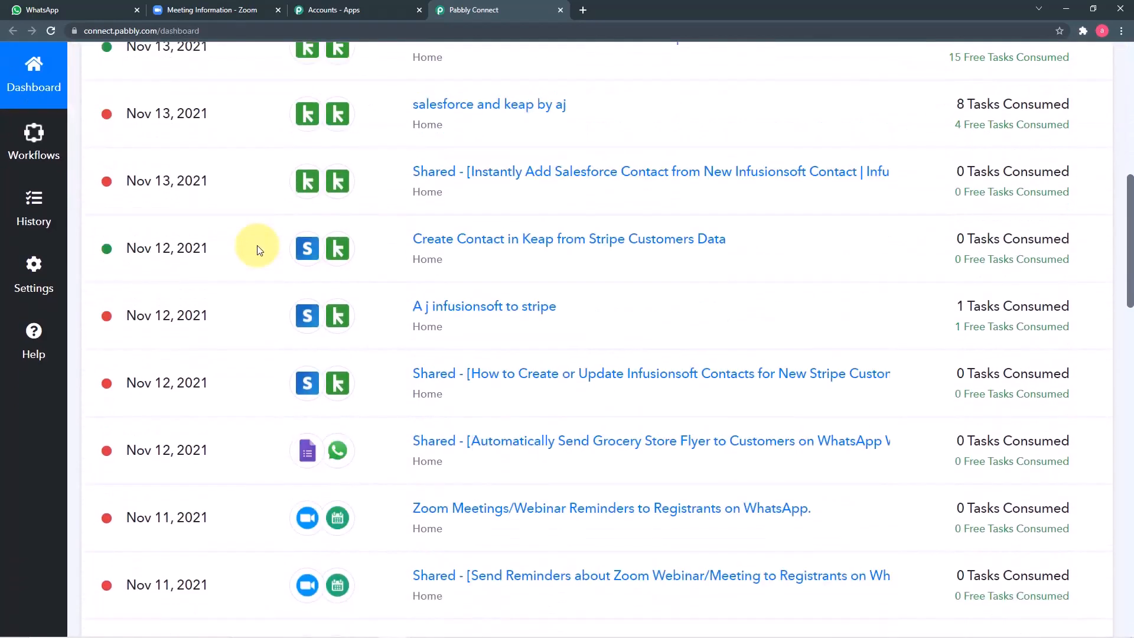
scroll(539, 355, up, 16)
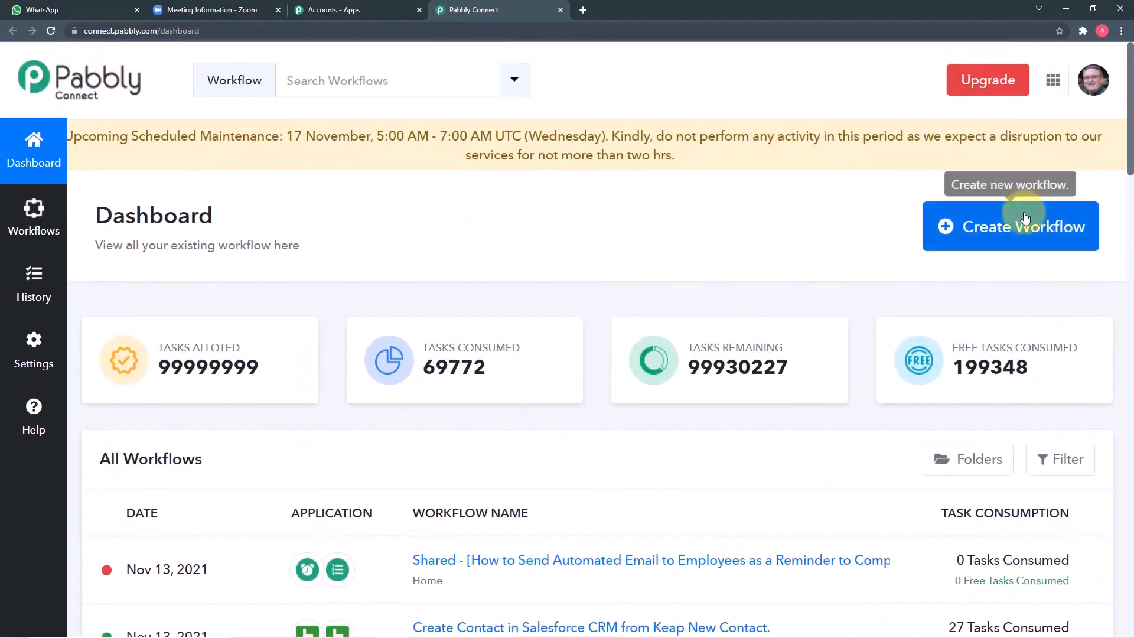
click(1054, 243)
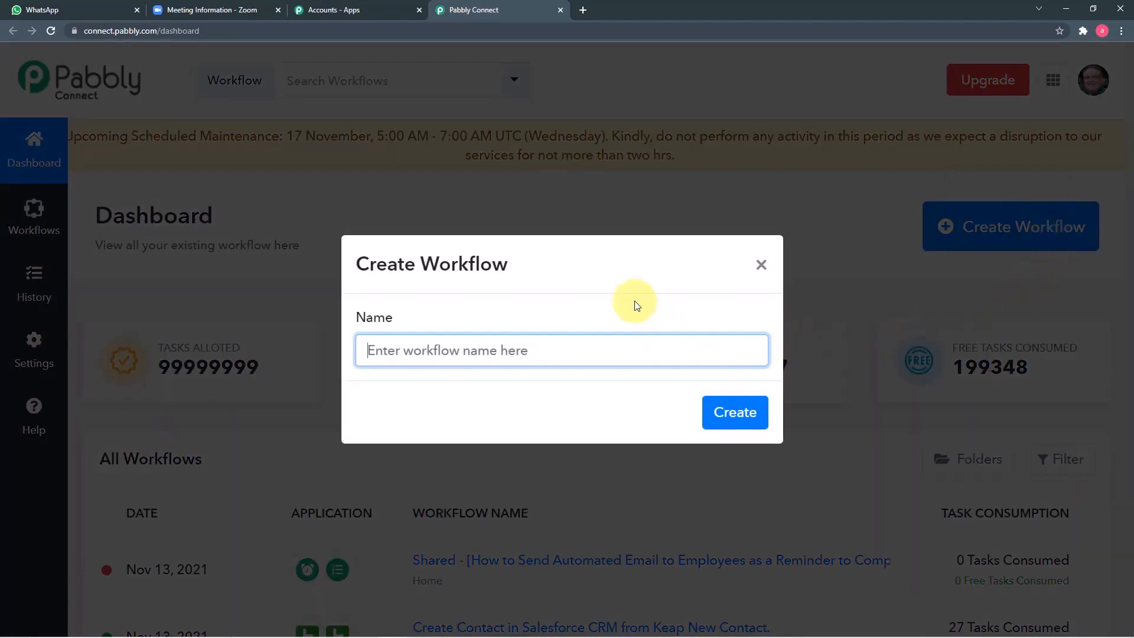
text(Send Zoom Meeting/Webinar Reminders on WhatsApp.)
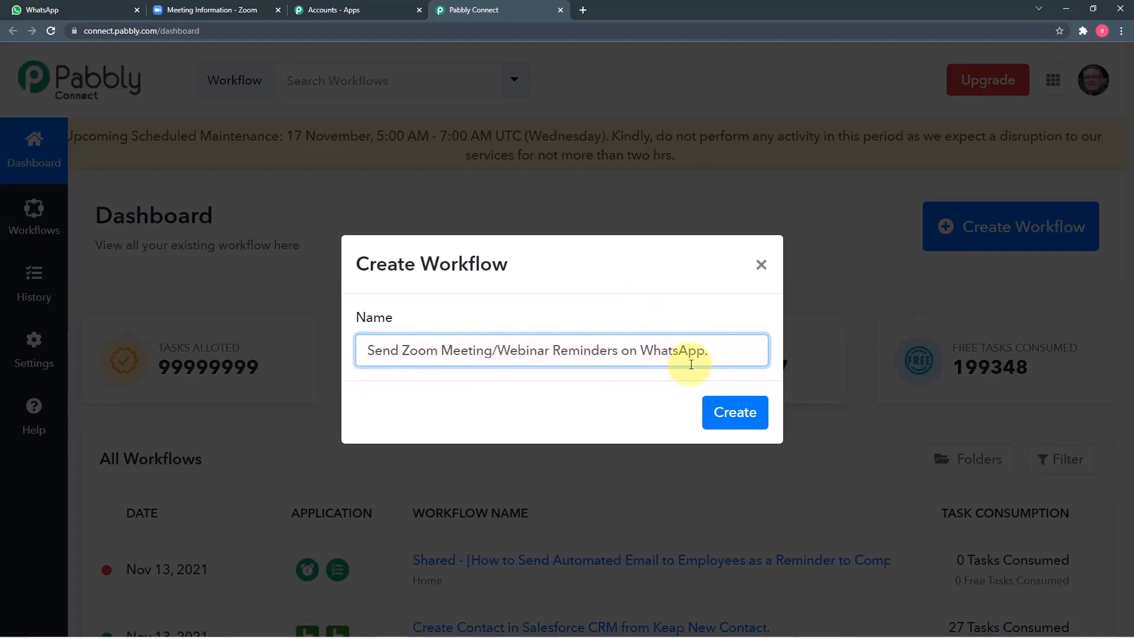
click(727, 430)
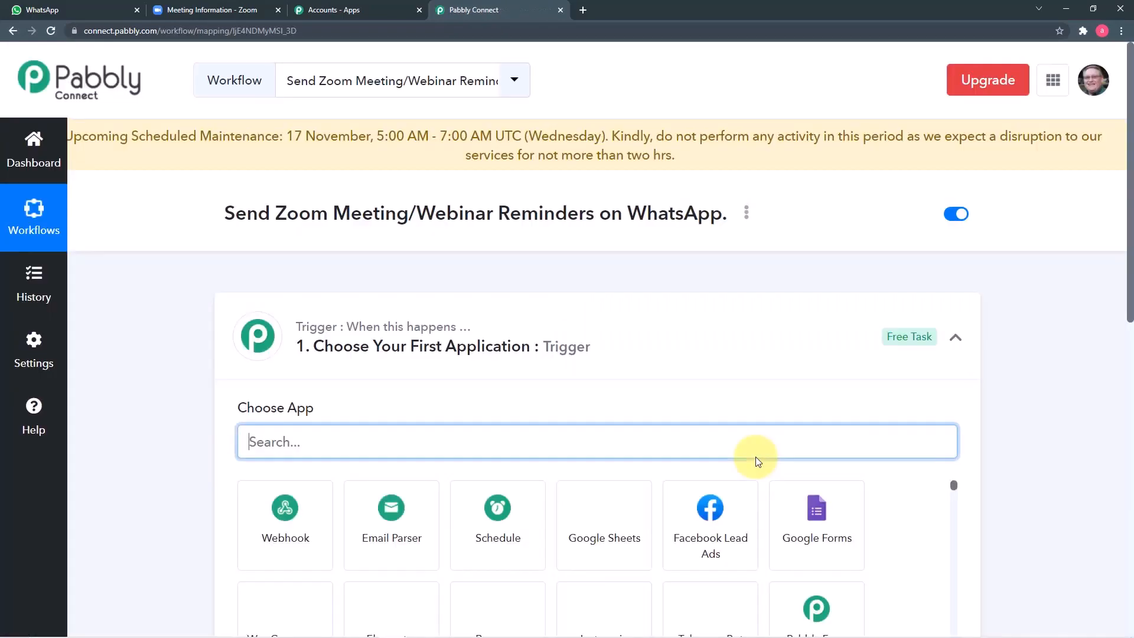
Step: Set the trigger app to Zoom, searching 'zoo', with the Configure Webhooks trigger event
click(951, 338)
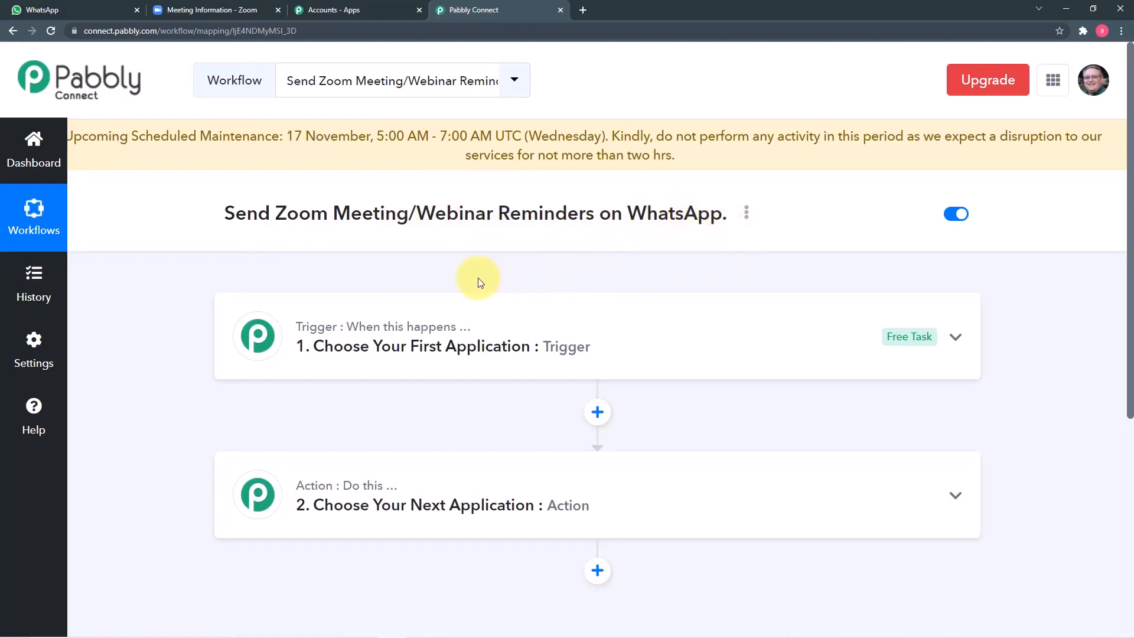
click(335, 362)
scroll(196, 360, down, 2)
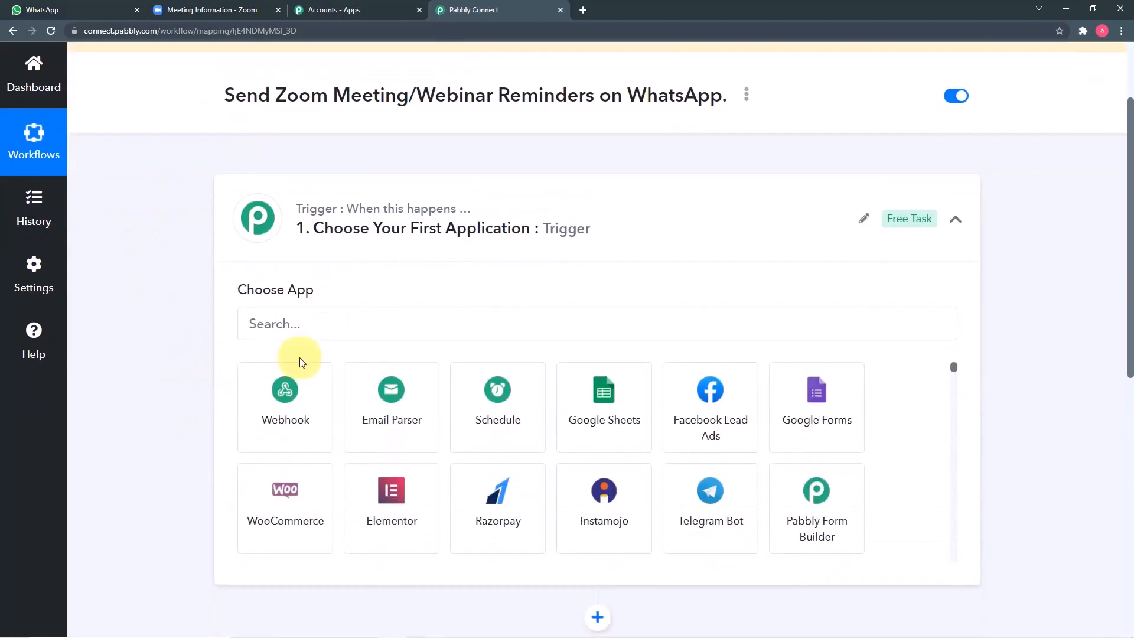
click(344, 324)
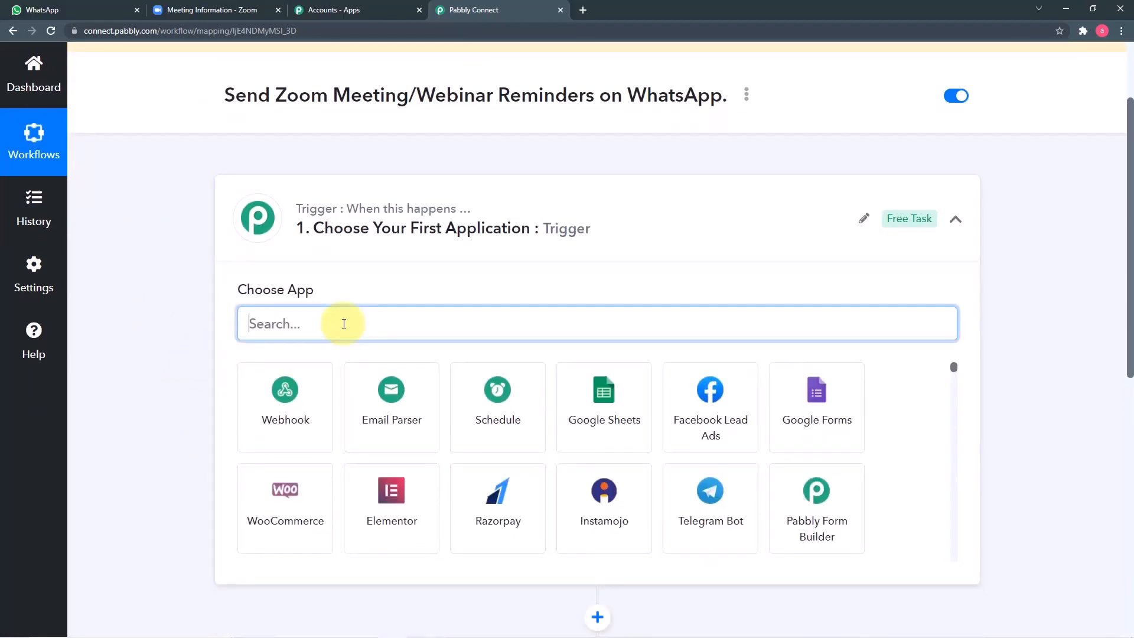
text(zoo)
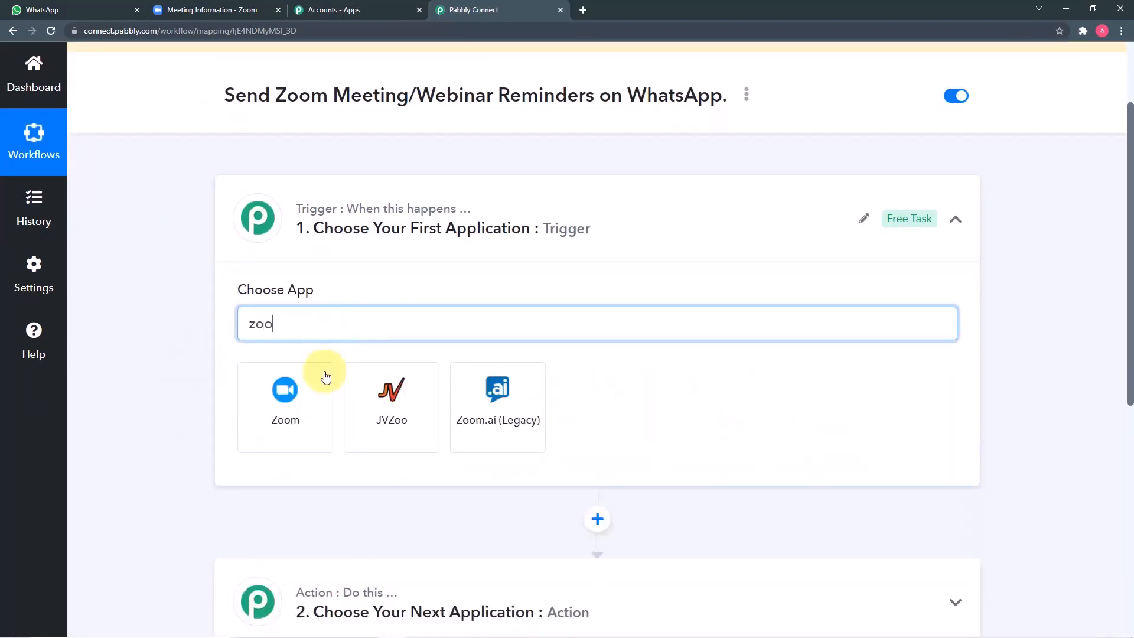
click(297, 406)
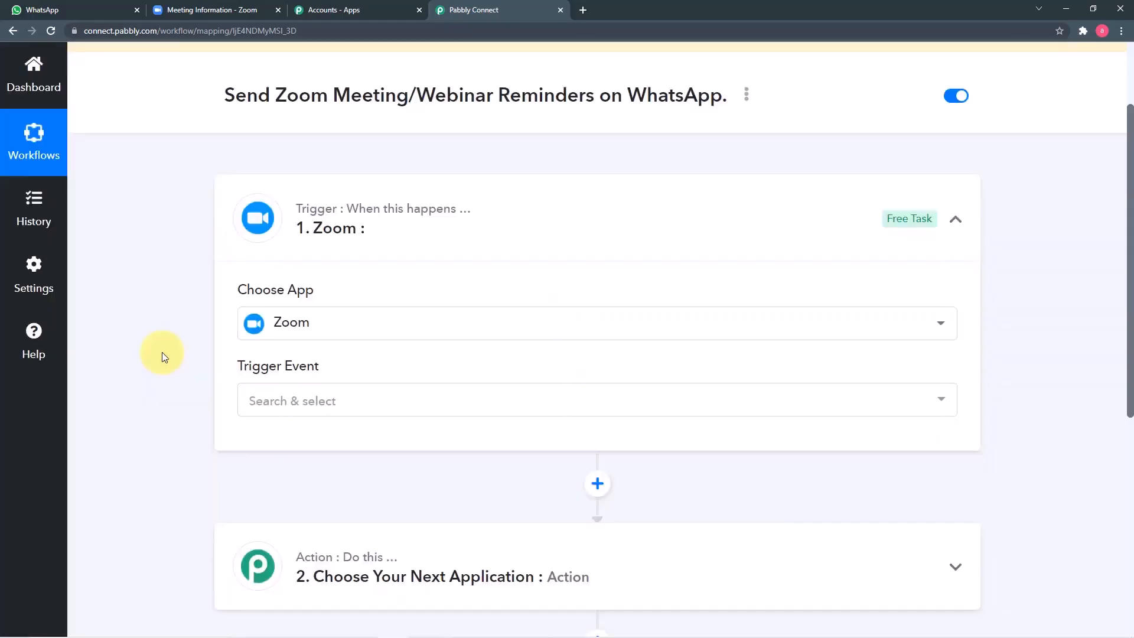
click(311, 400)
scroll(180, 378, down, 2)
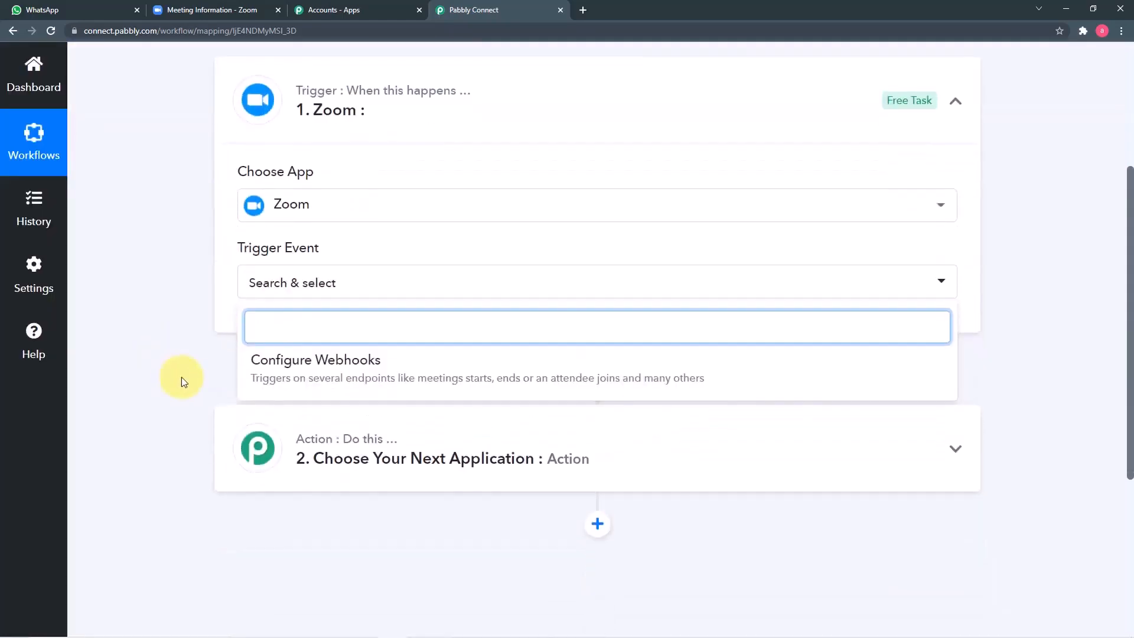
click(361, 377)
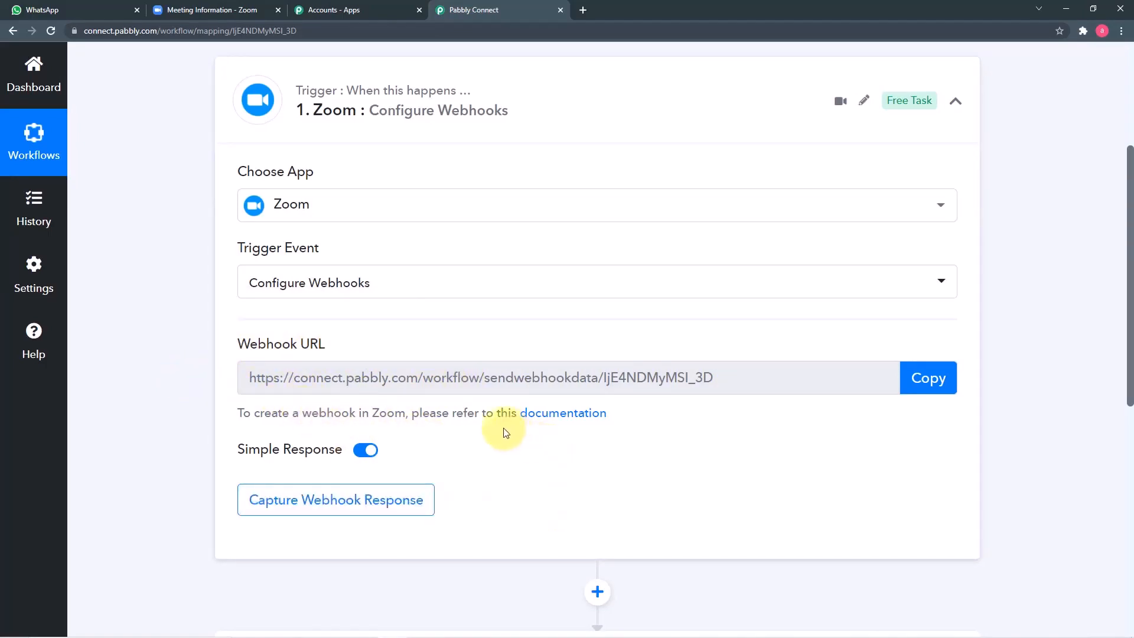
Step: Open the Zoom webhooks setup guide in its own tab, then bring up the Zoom meeting page
click(566, 420)
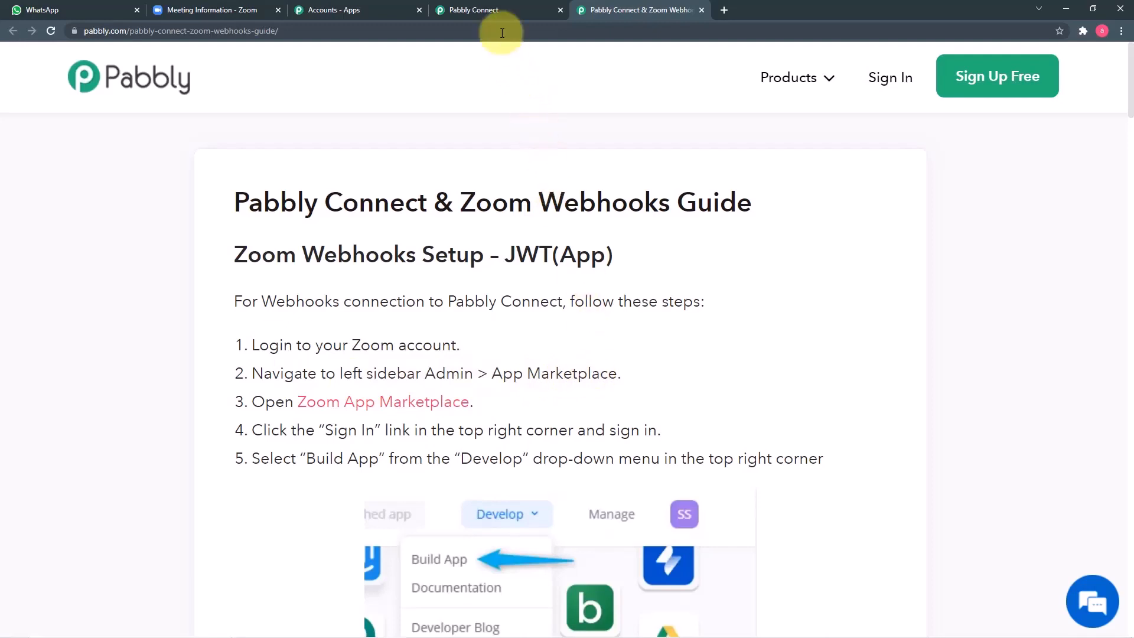
click(497, 13)
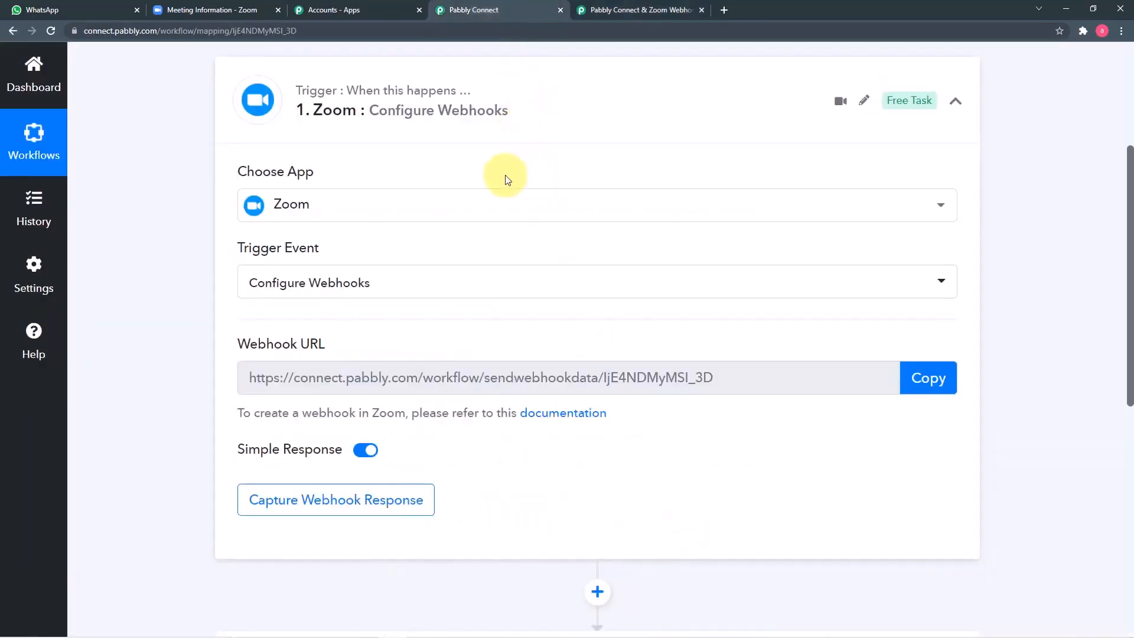
click(202, 11)
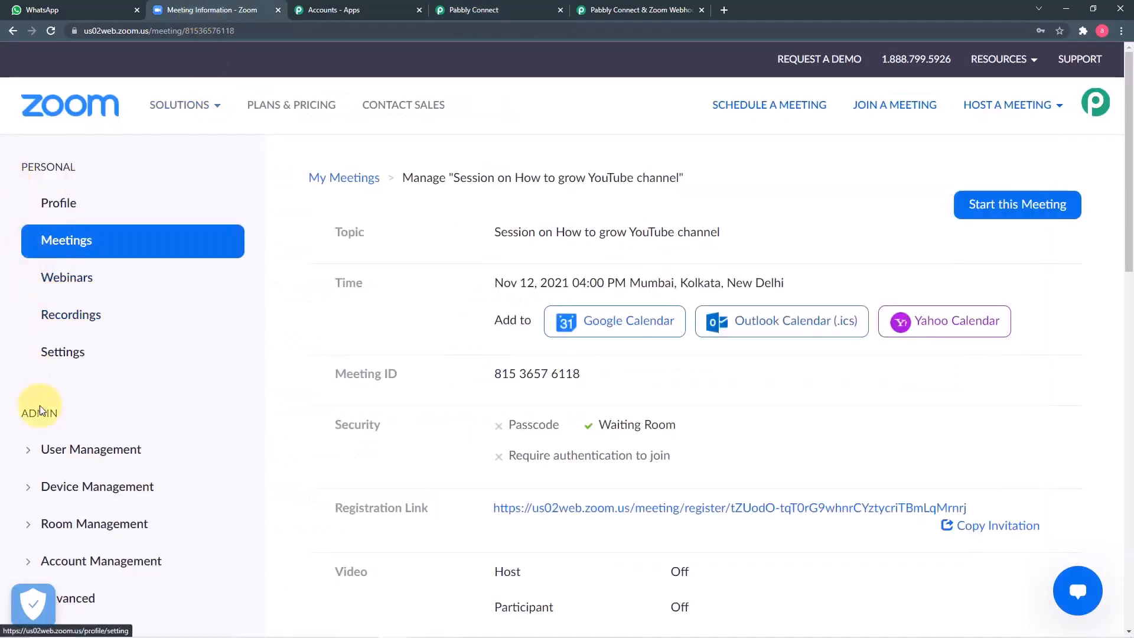
Step: Go to Zoom App Marketplace under Advanced and choose Develop > Build App
scroll(56, 434, down, 5)
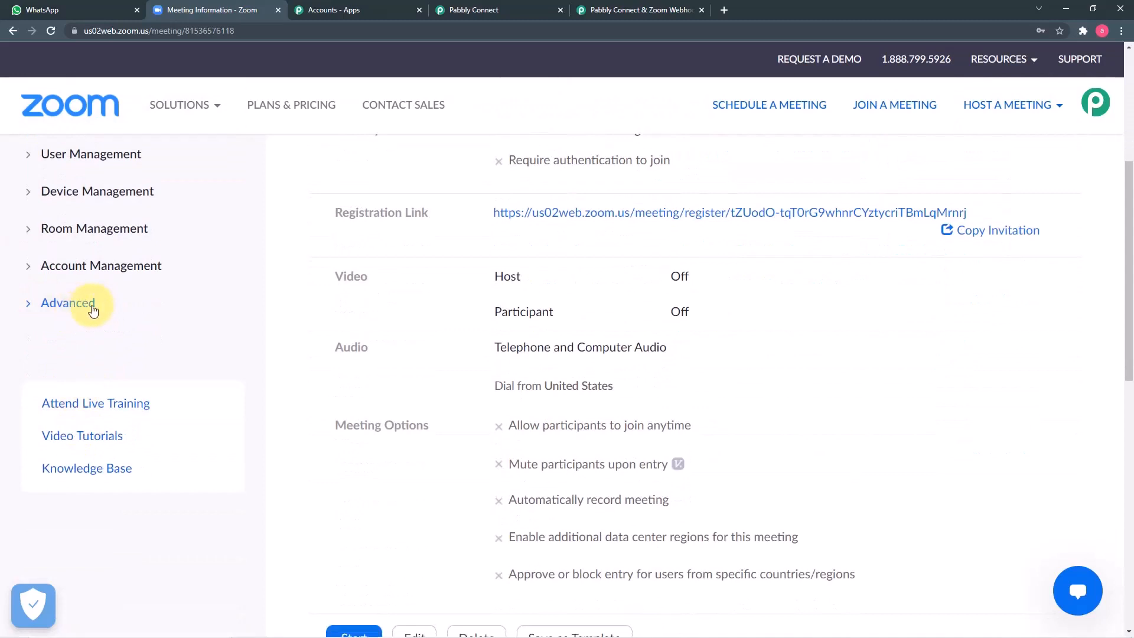
click(93, 311)
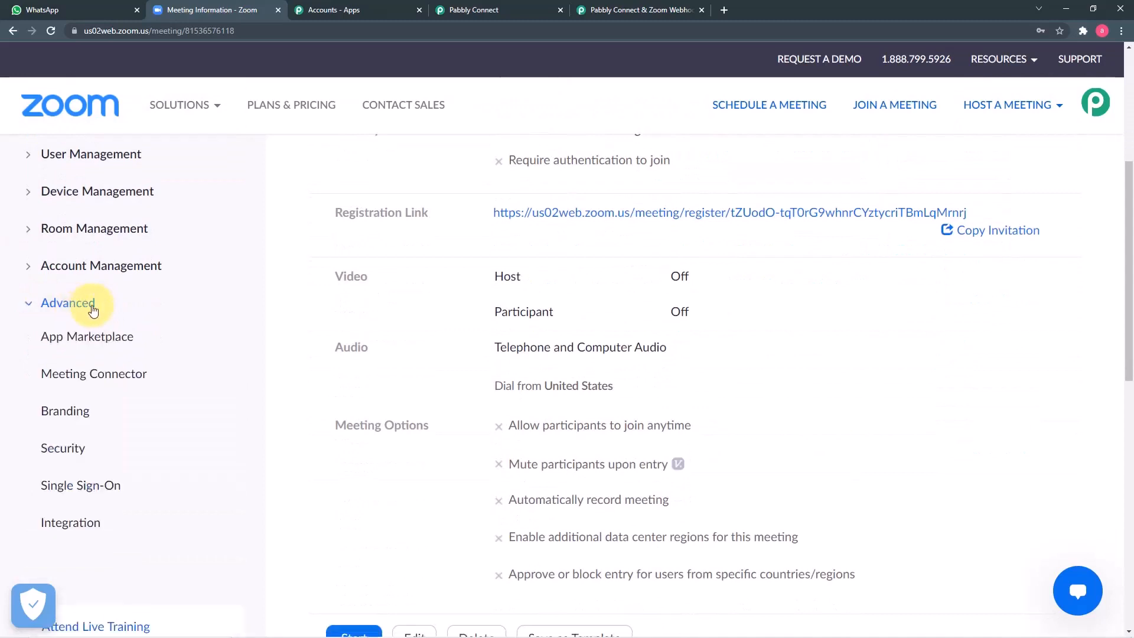
click(104, 339)
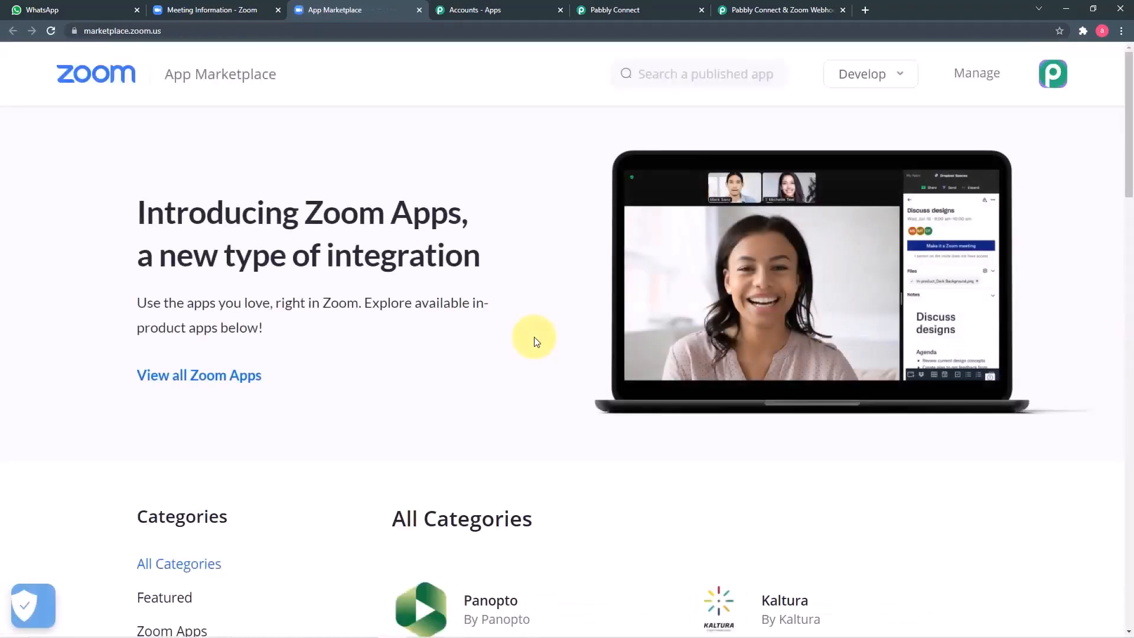
click(850, 73)
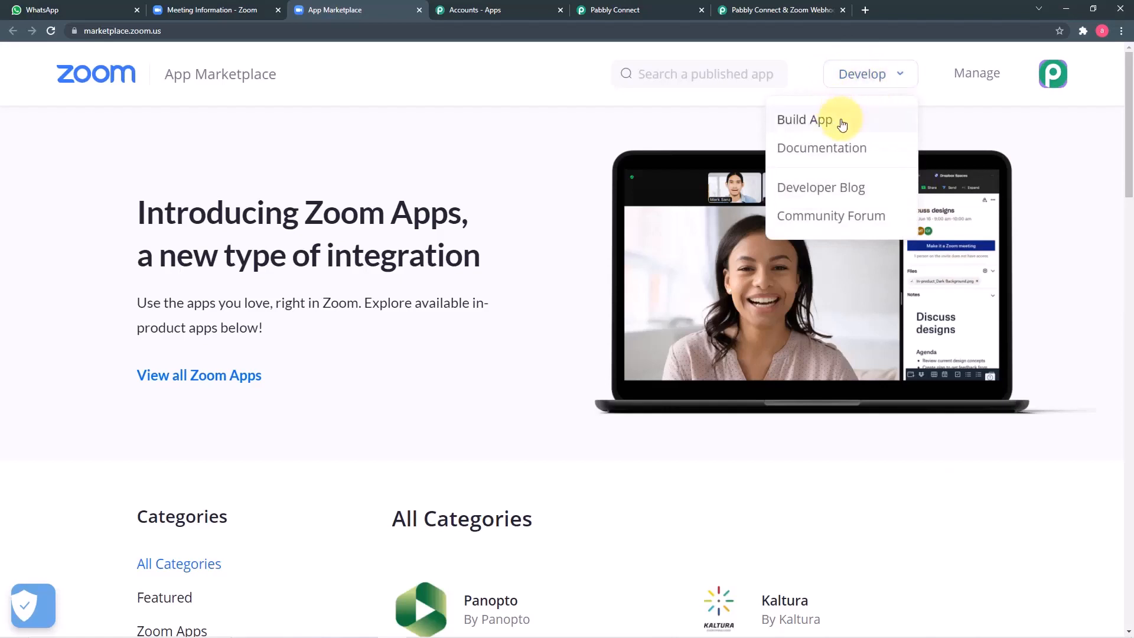
click(815, 127)
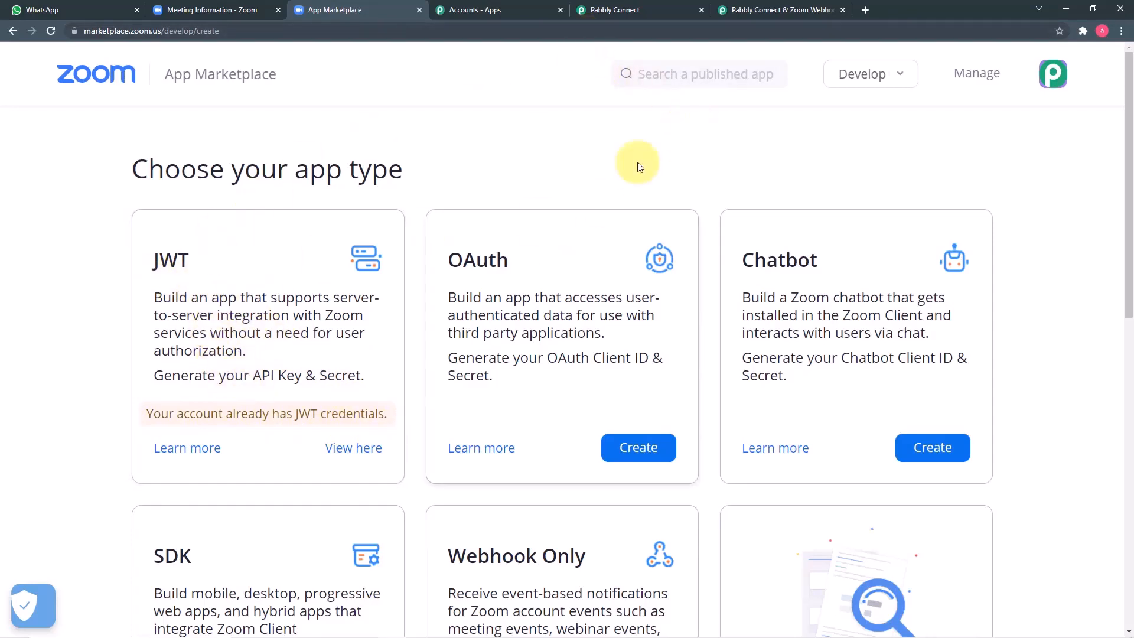
Step: Read steps 10–11 on enabling Event Subscription in the Pabbly Zoom Webhooks Guide
click(749, 10)
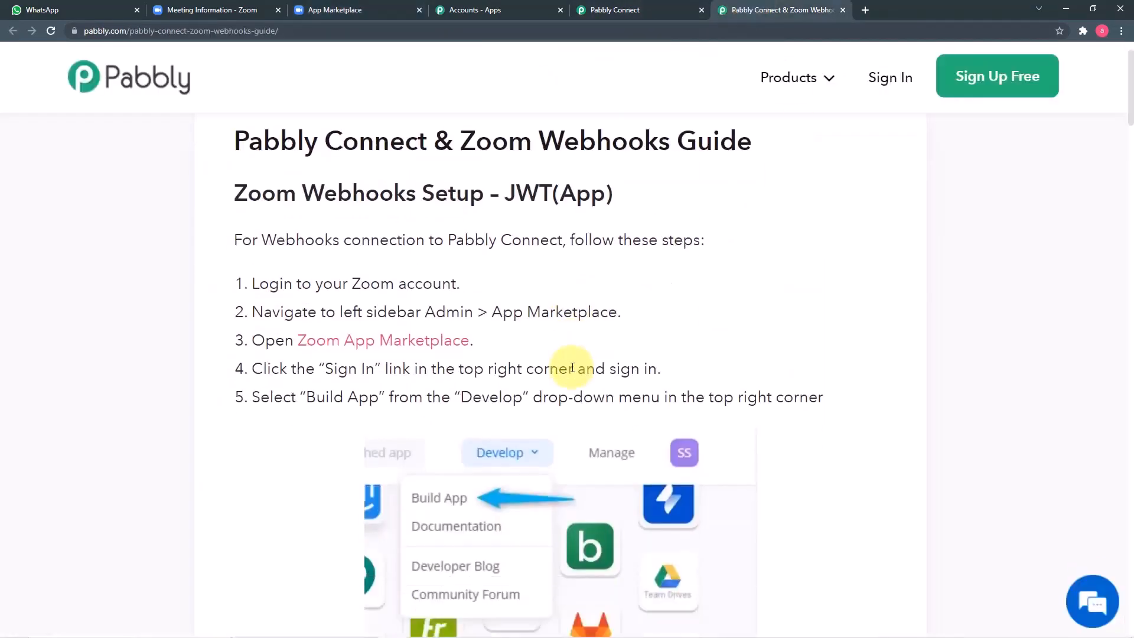
scroll(549, 366, down, 4)
scroll(539, 341, down, 2)
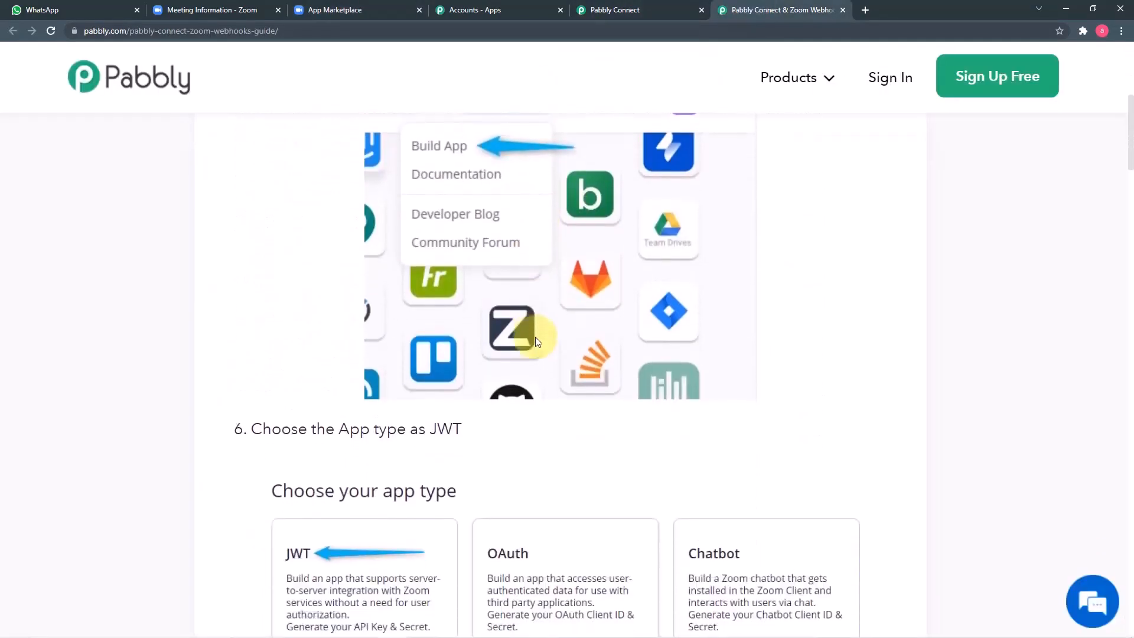
scroll(536, 340, up, 3)
scroll(536, 342, down, 7)
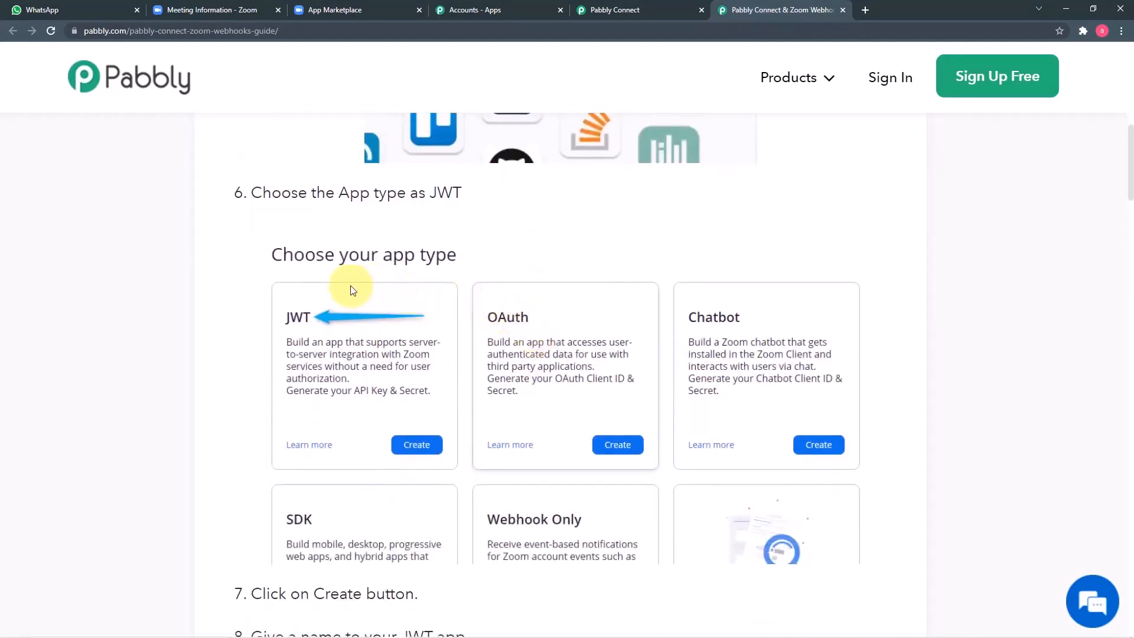
scroll(351, 286, down, 1)
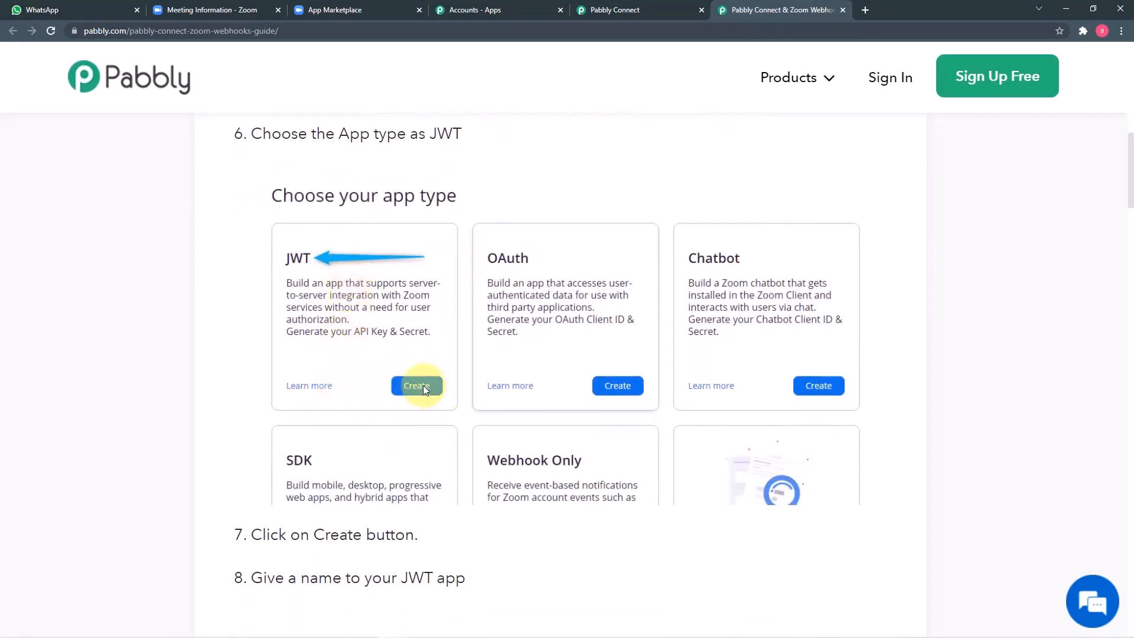
scroll(353, 358, down, 2)
scroll(355, 362, down, 4)
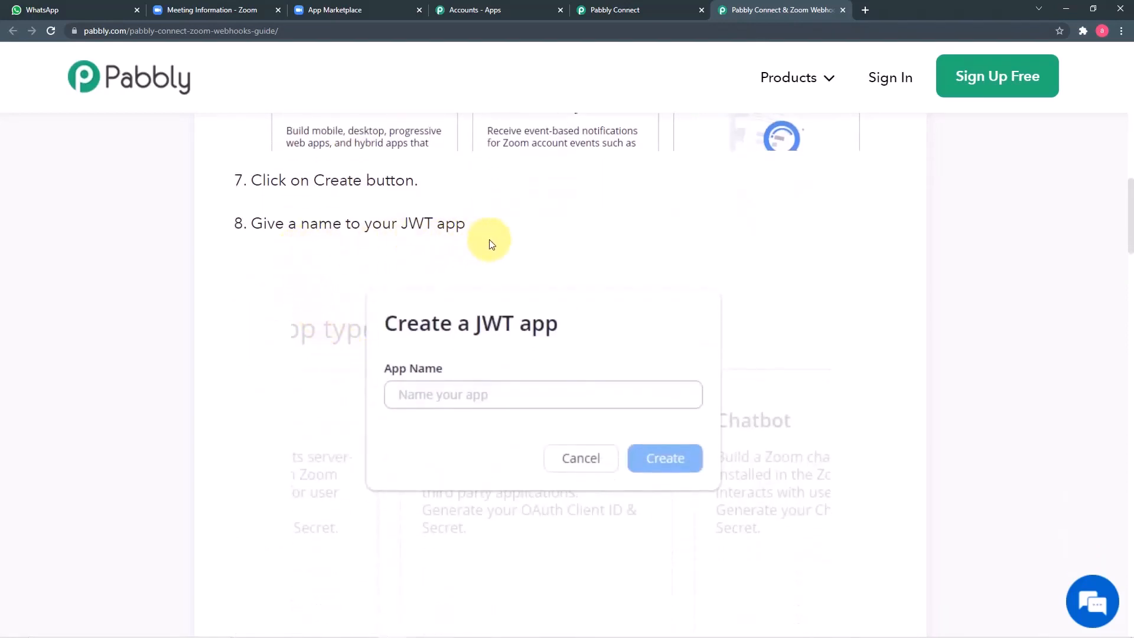
scroll(526, 412, down, 8)
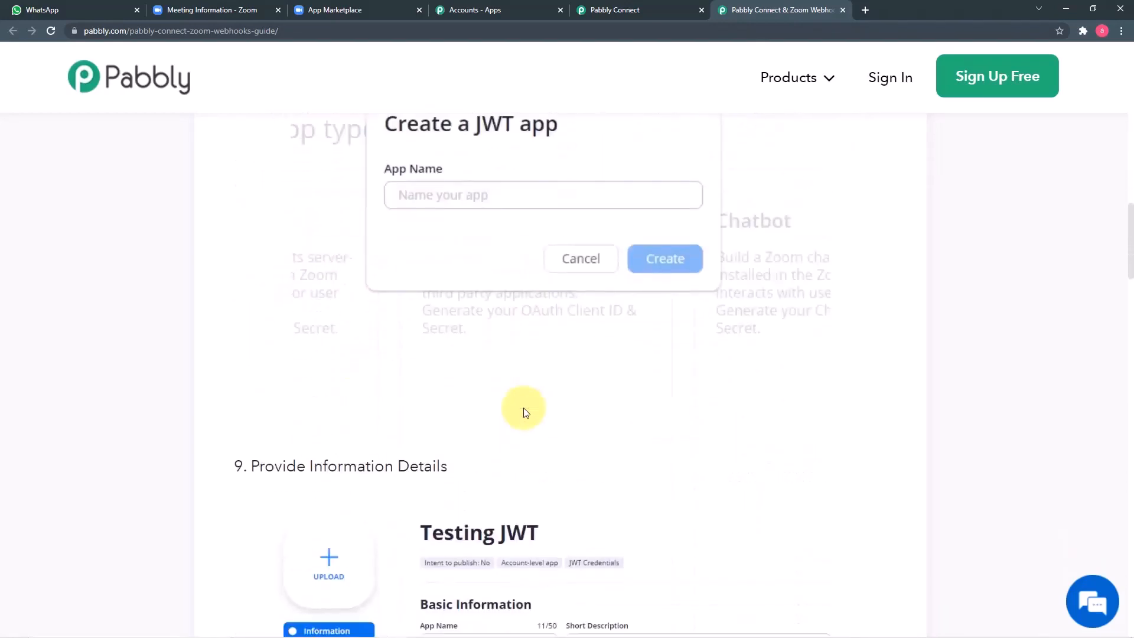
scroll(526, 412, down, 2)
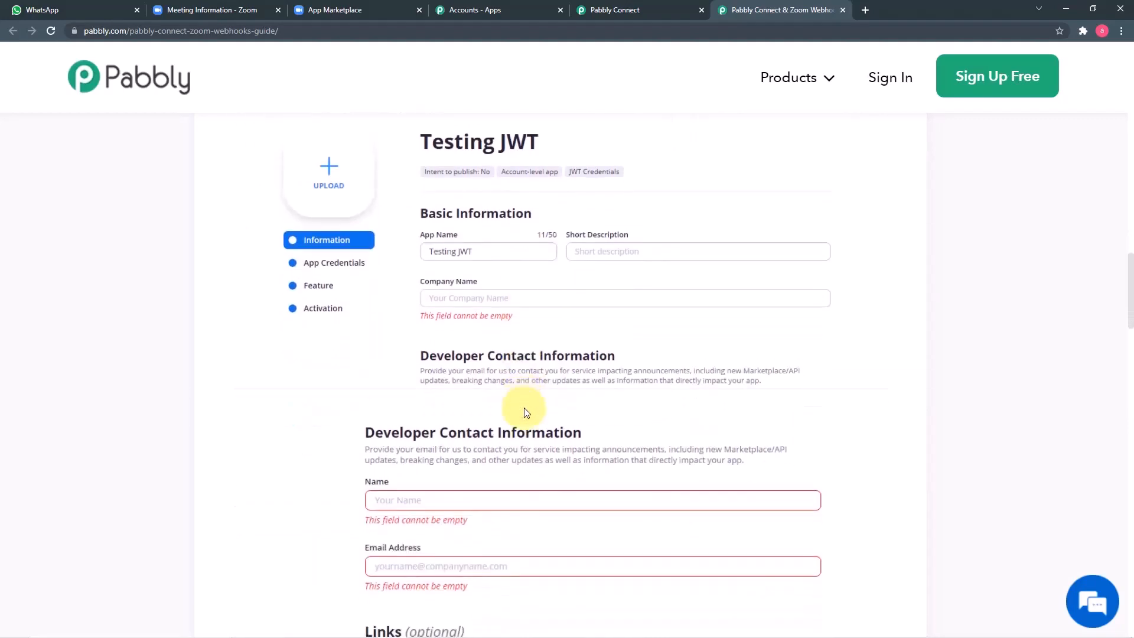
scroll(520, 406, up, 2)
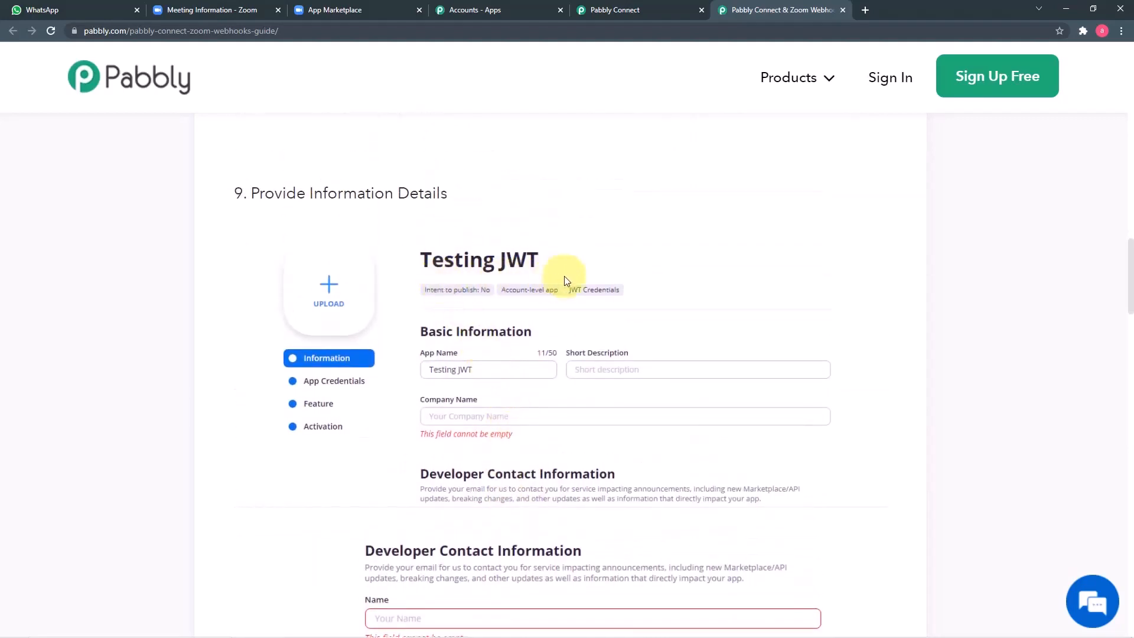
scroll(513, 379, down, 1)
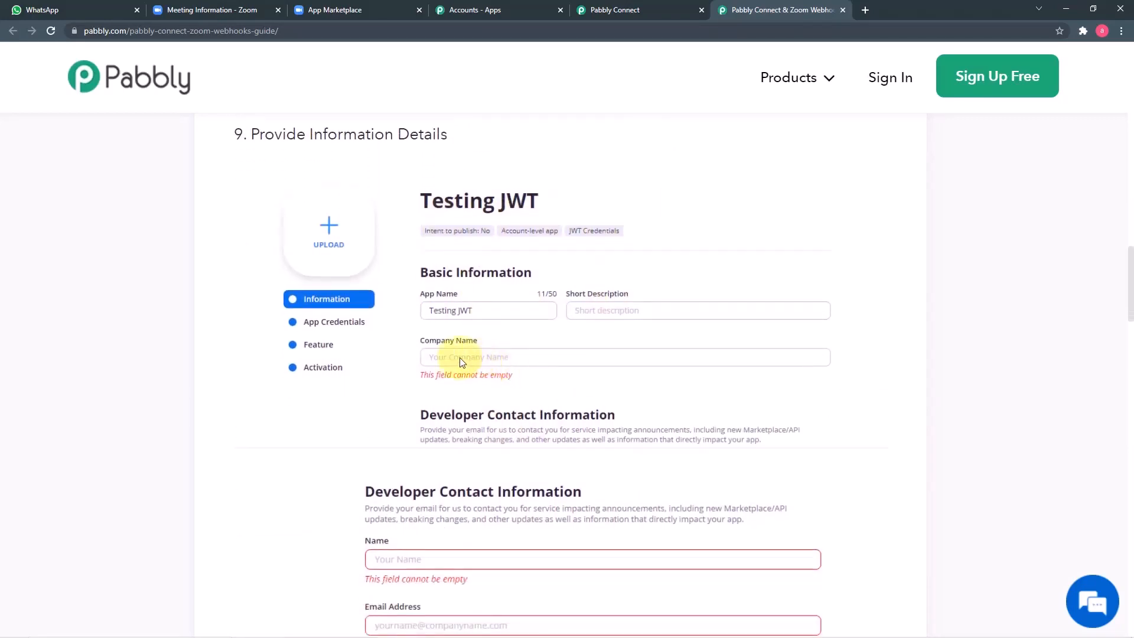
scroll(560, 394, down, 3)
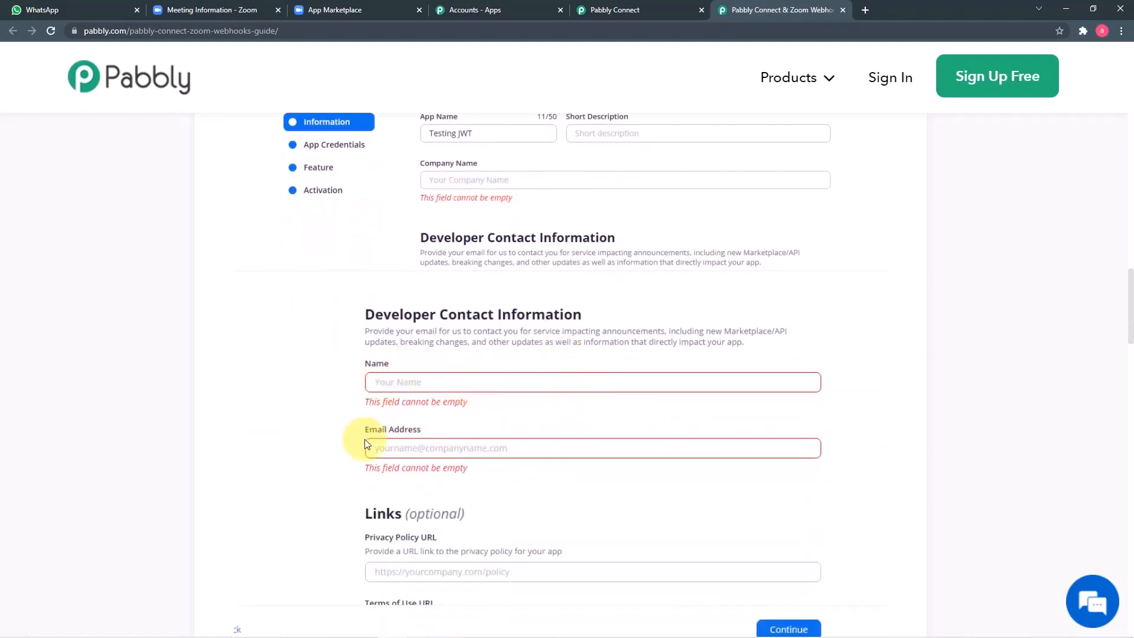
scroll(527, 446, down, 2)
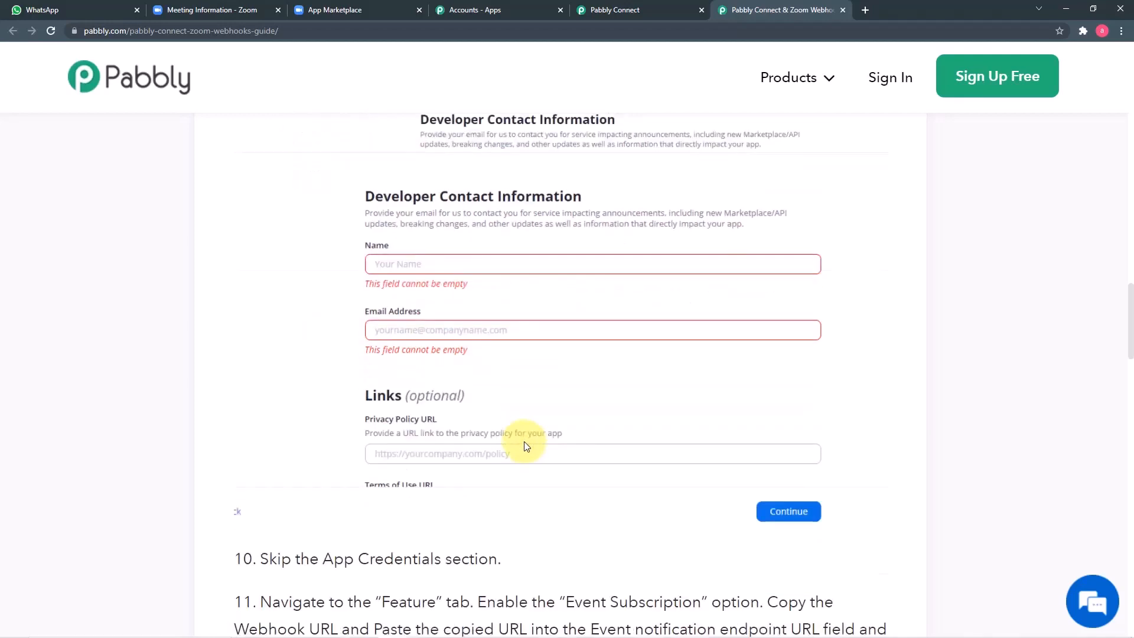
scroll(389, 367, down, 2)
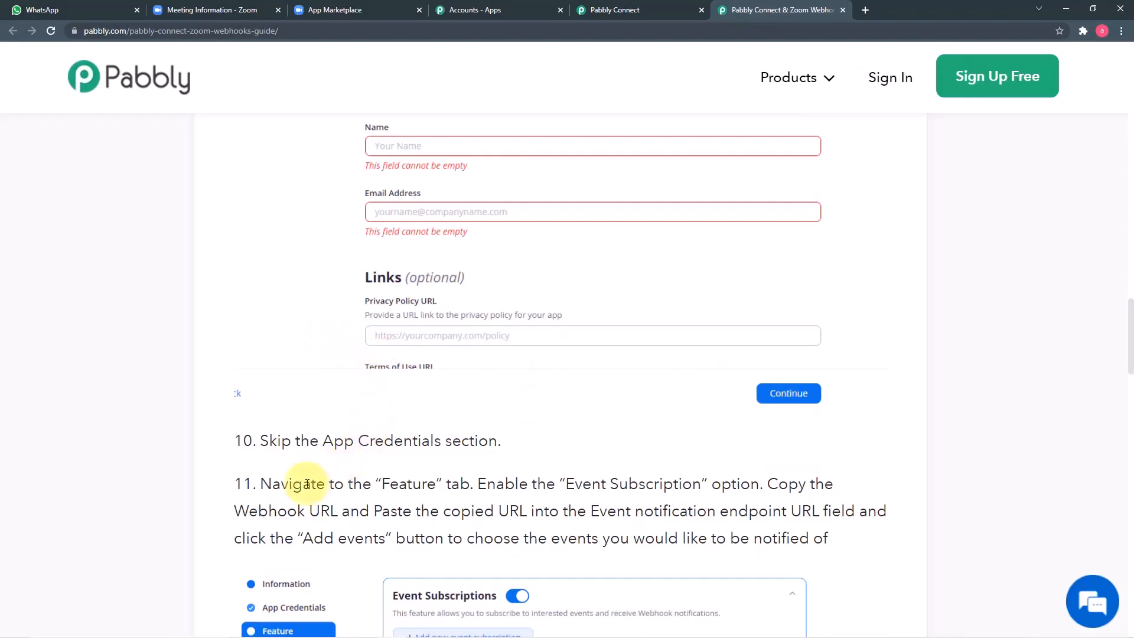
scroll(430, 413, down, 2)
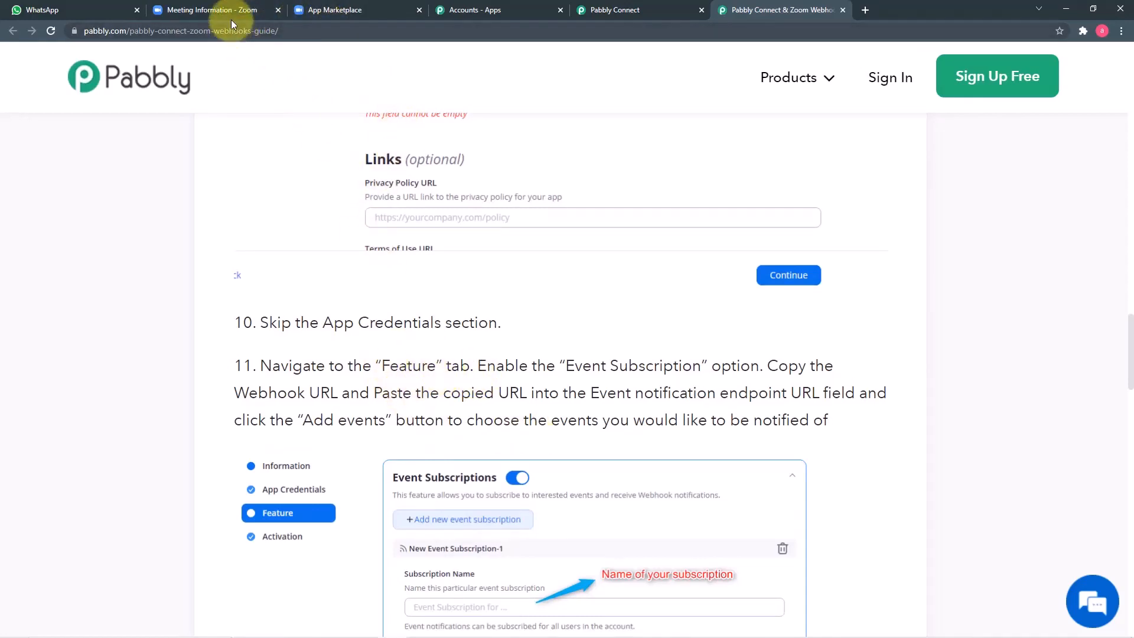
click(313, 10)
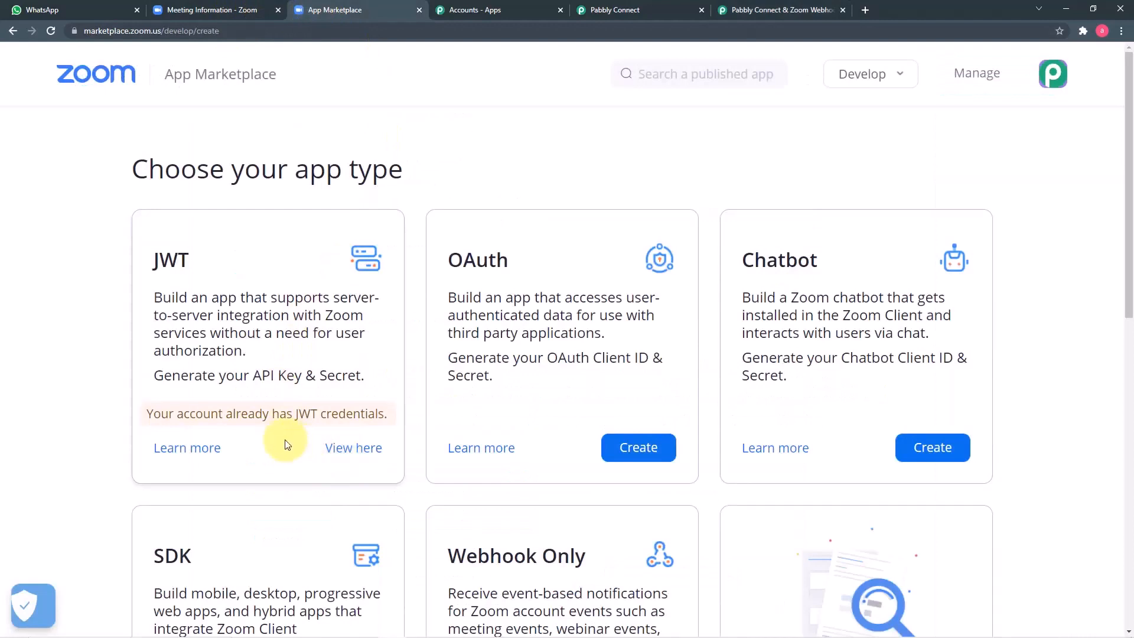
Step: Open the existing JWT app's Feature page and expand its three event subscriptions
click(353, 448)
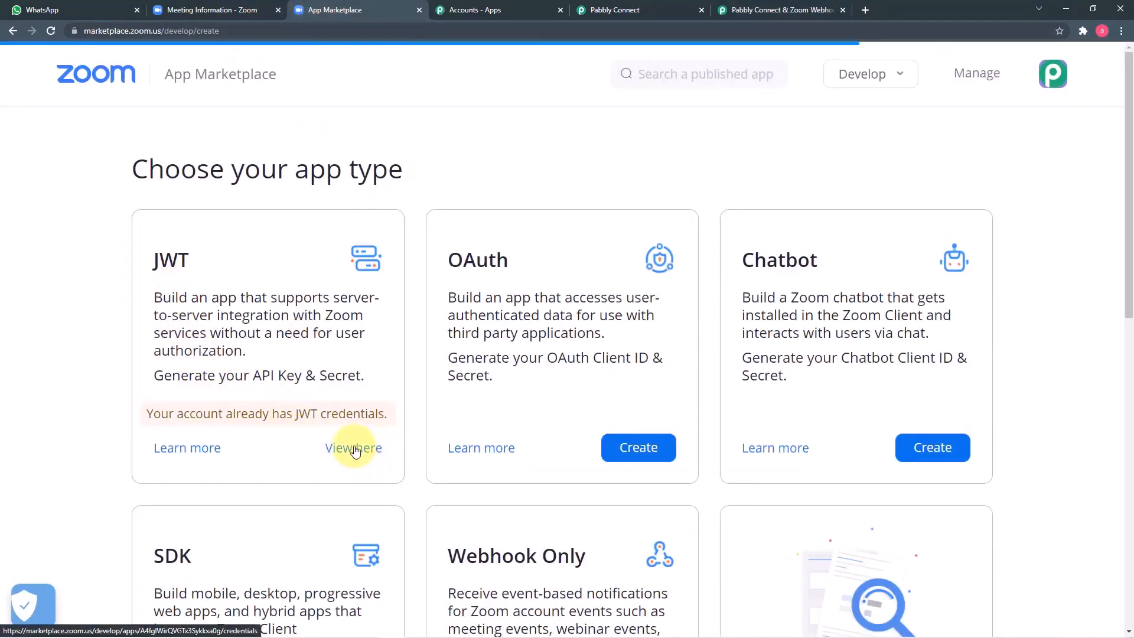
scroll(354, 452, down, 1)
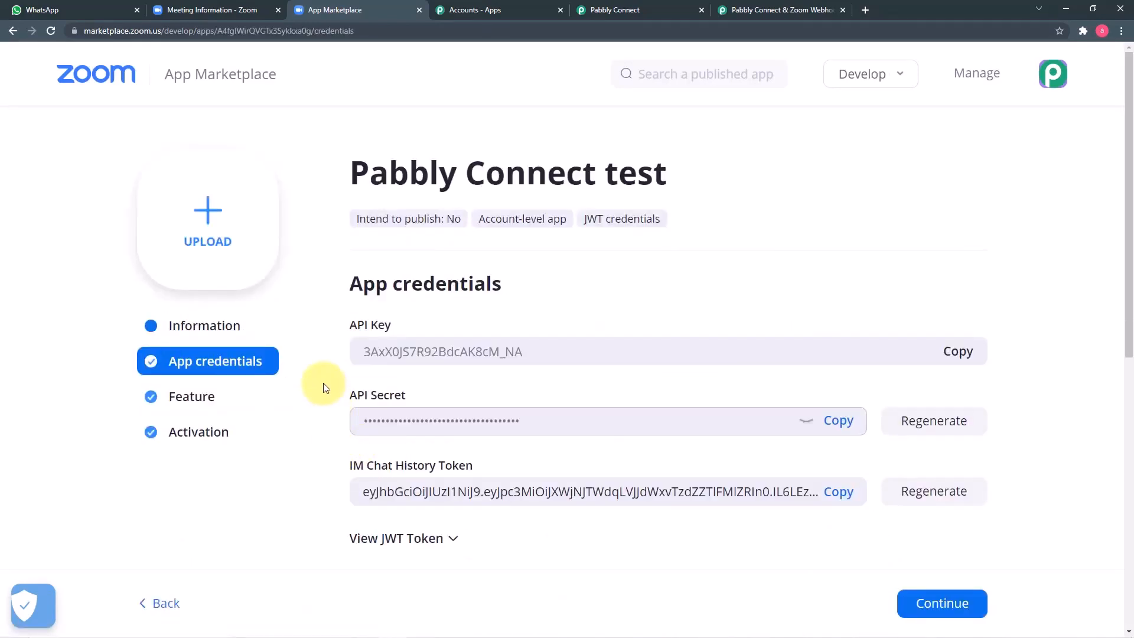
scroll(323, 388, down, 1)
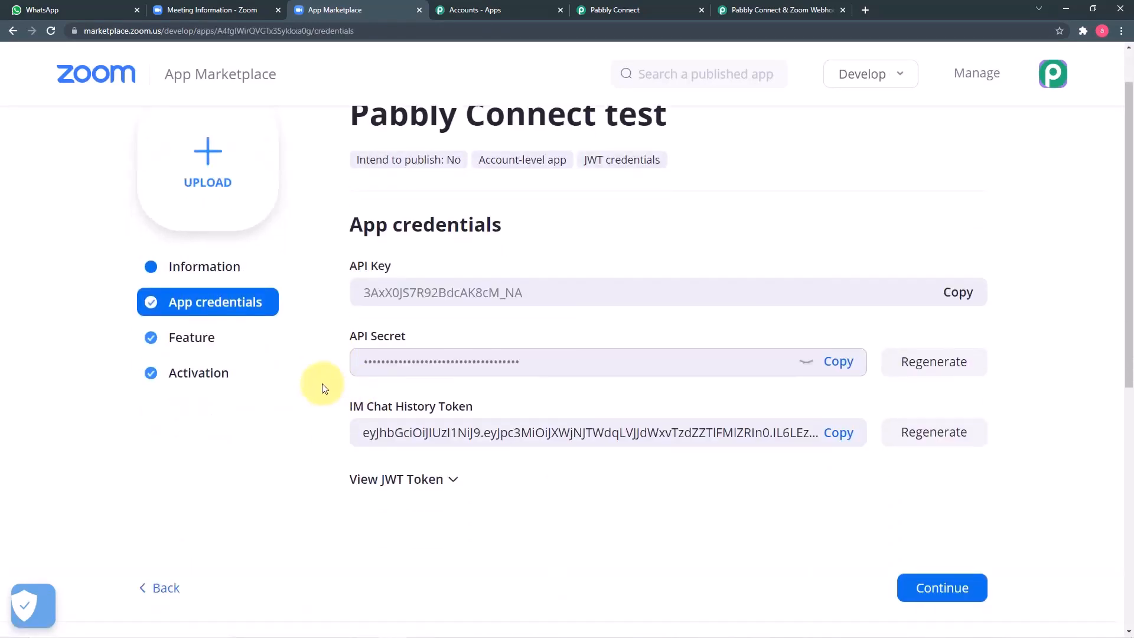
click(208, 344)
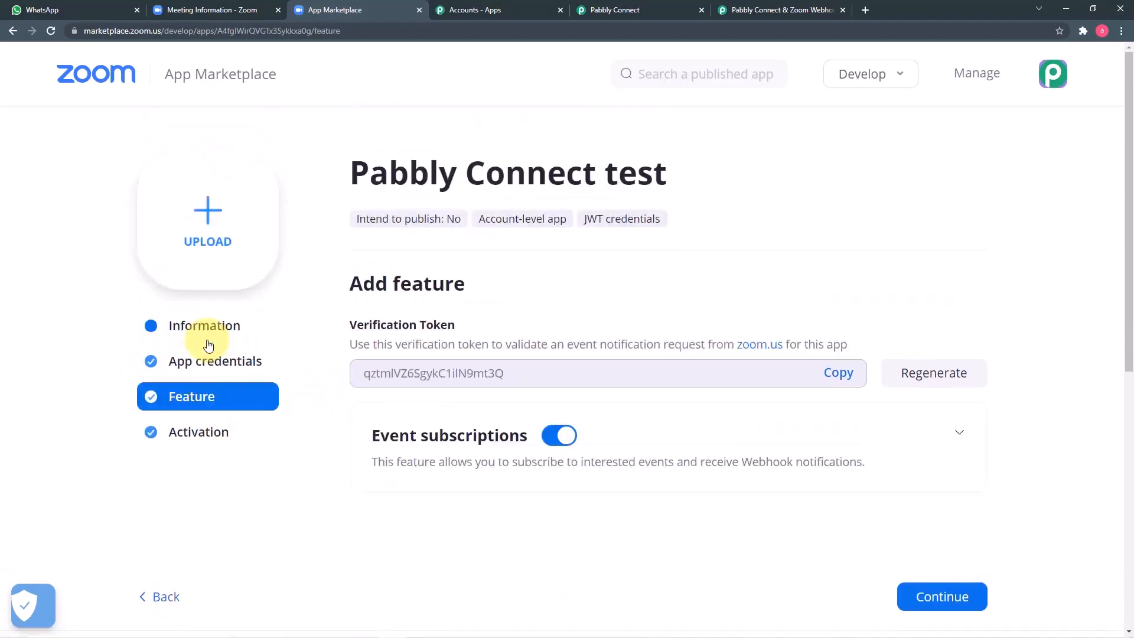
scroll(208, 344, down, 3)
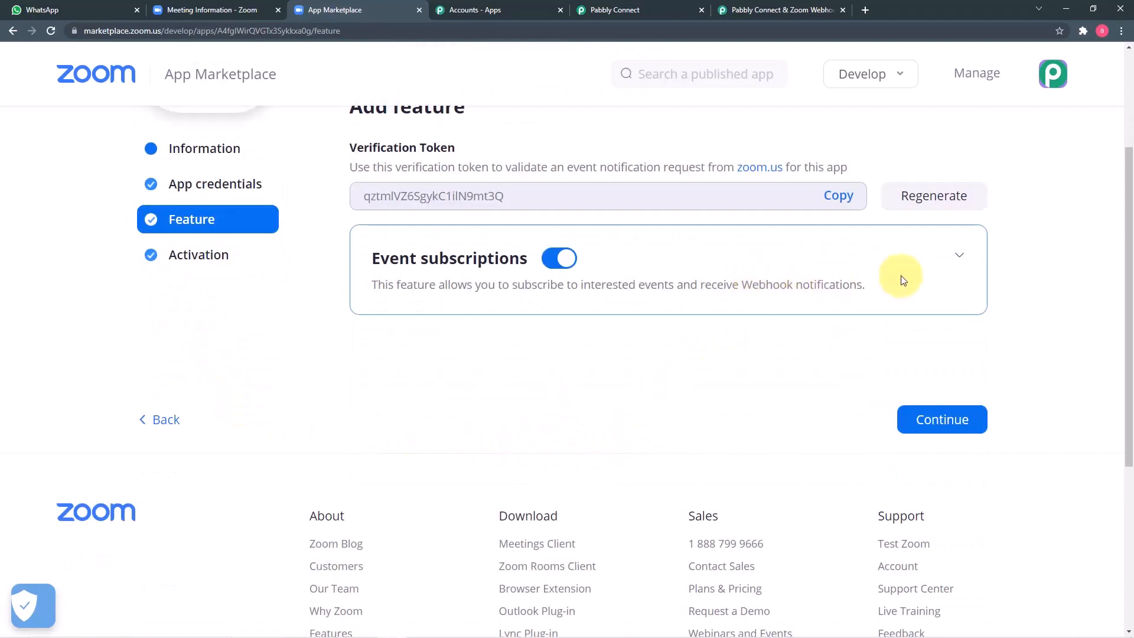
click(958, 256)
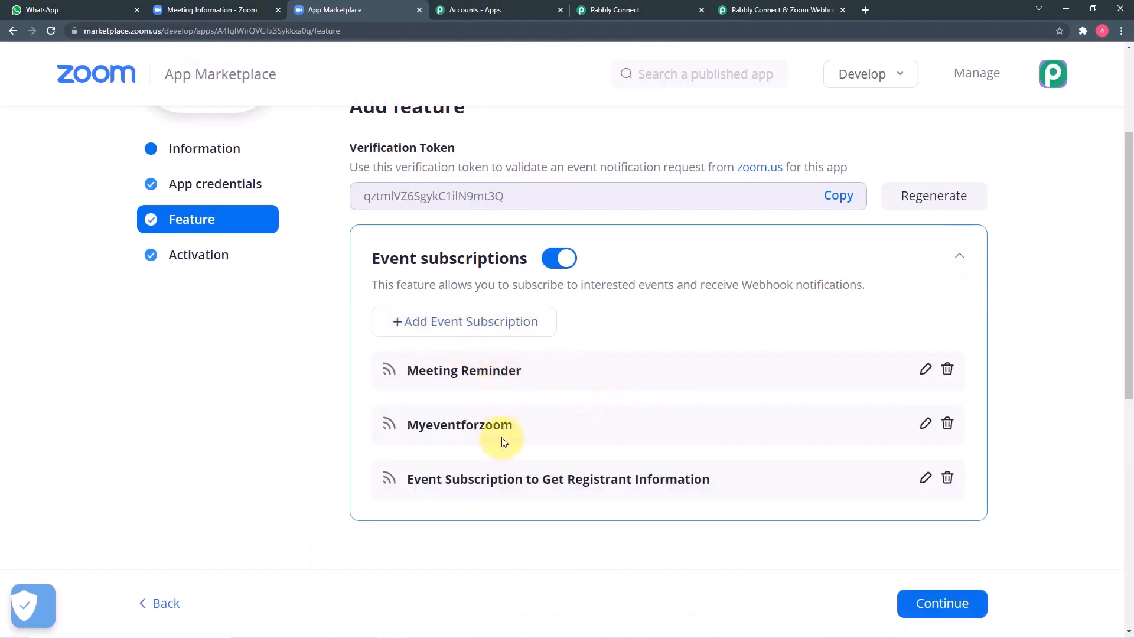
Step: Add a new event subscription named 'Zoom Meeting Reminders'
click(486, 328)
scroll(558, 421, down, 5)
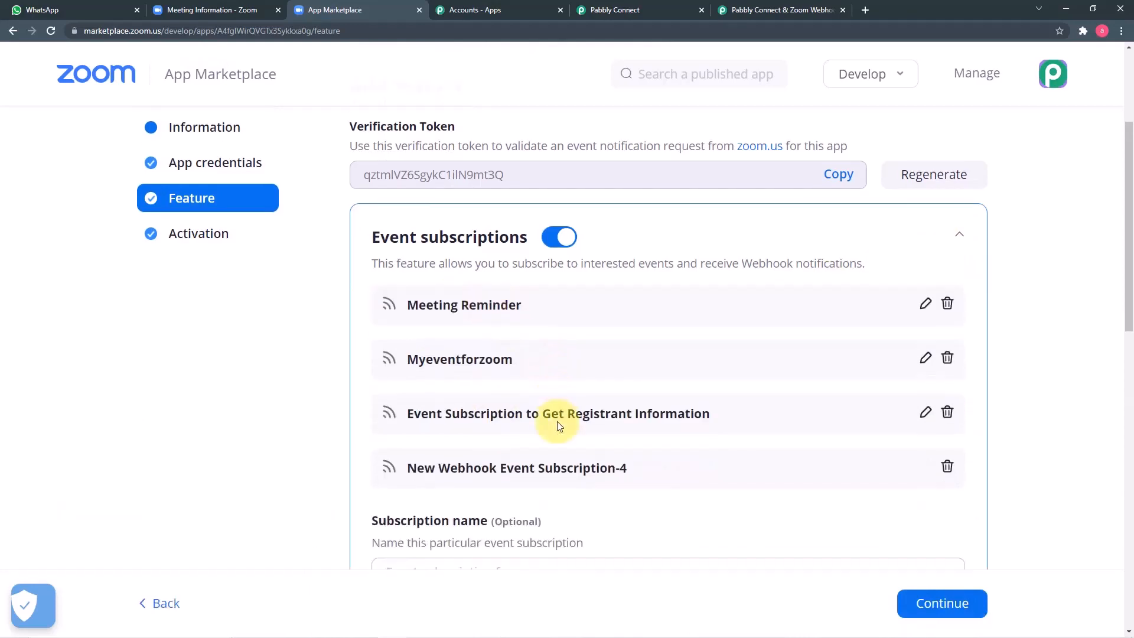
scroll(557, 421, down, 2)
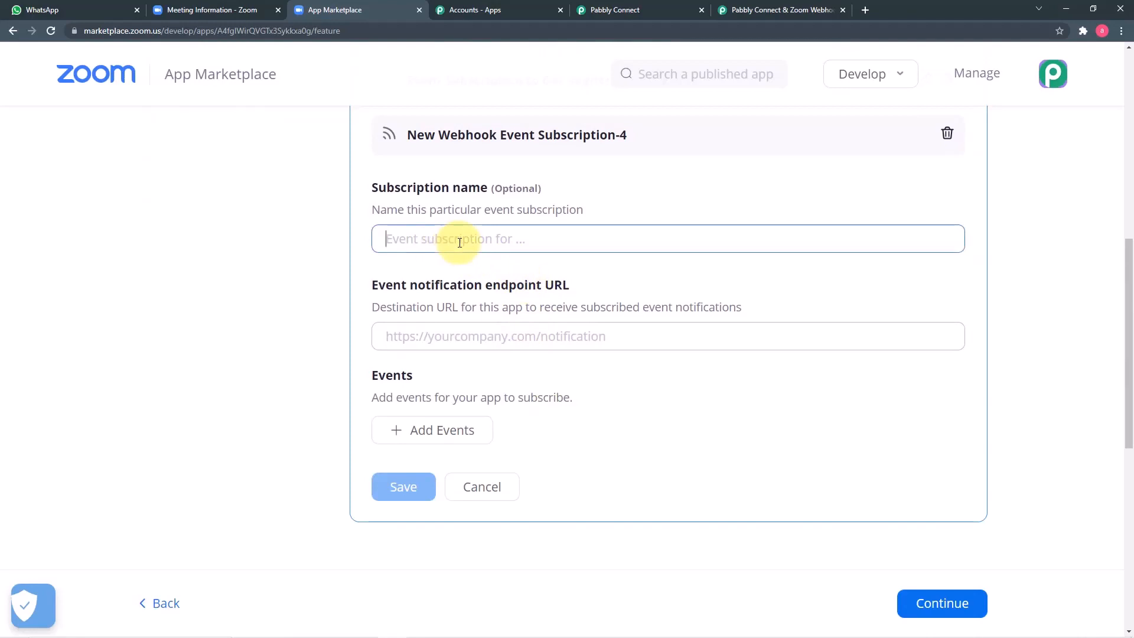
text(Zoom Meeting Reminders)
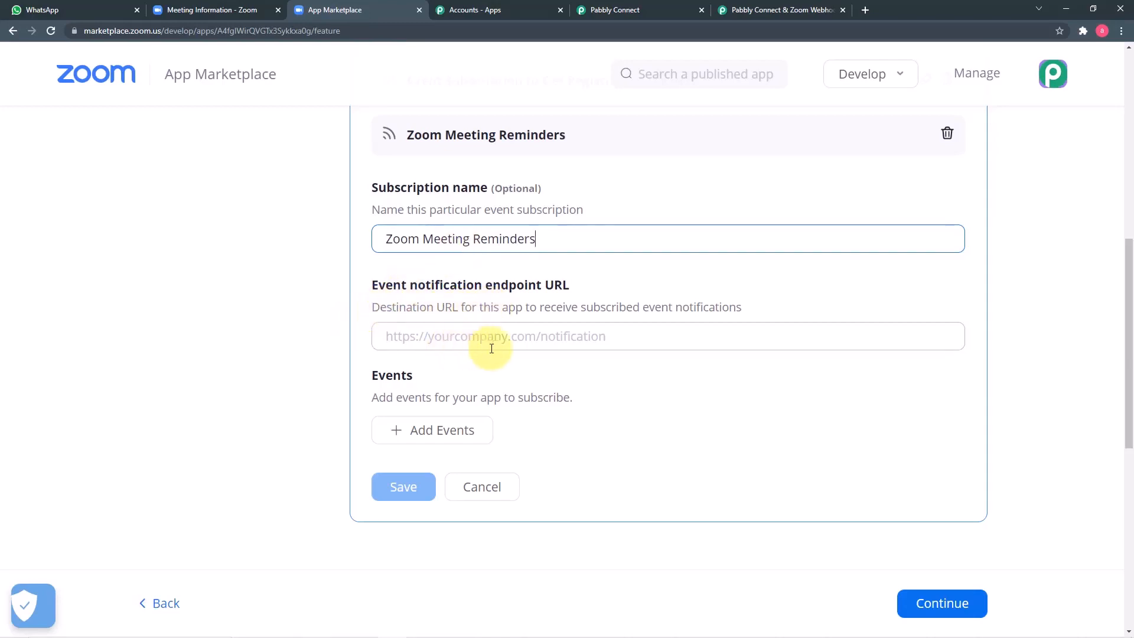
Step: Copy the Zoom trigger's webhook URL in Pabbly Connect and return to the subscription form
click(626, 10)
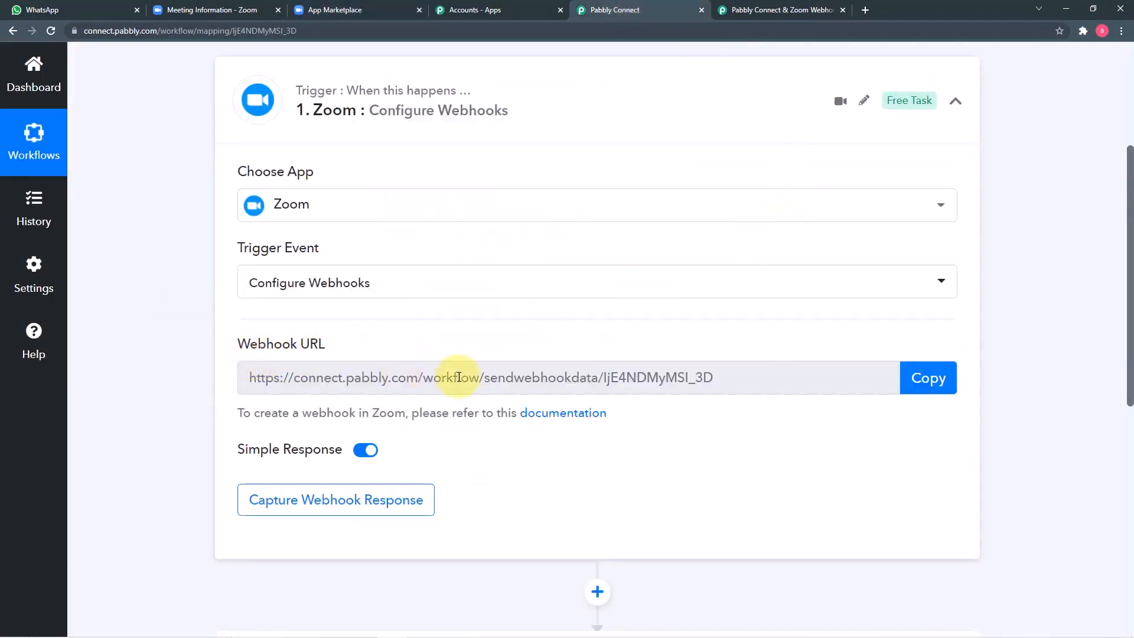
click(929, 379)
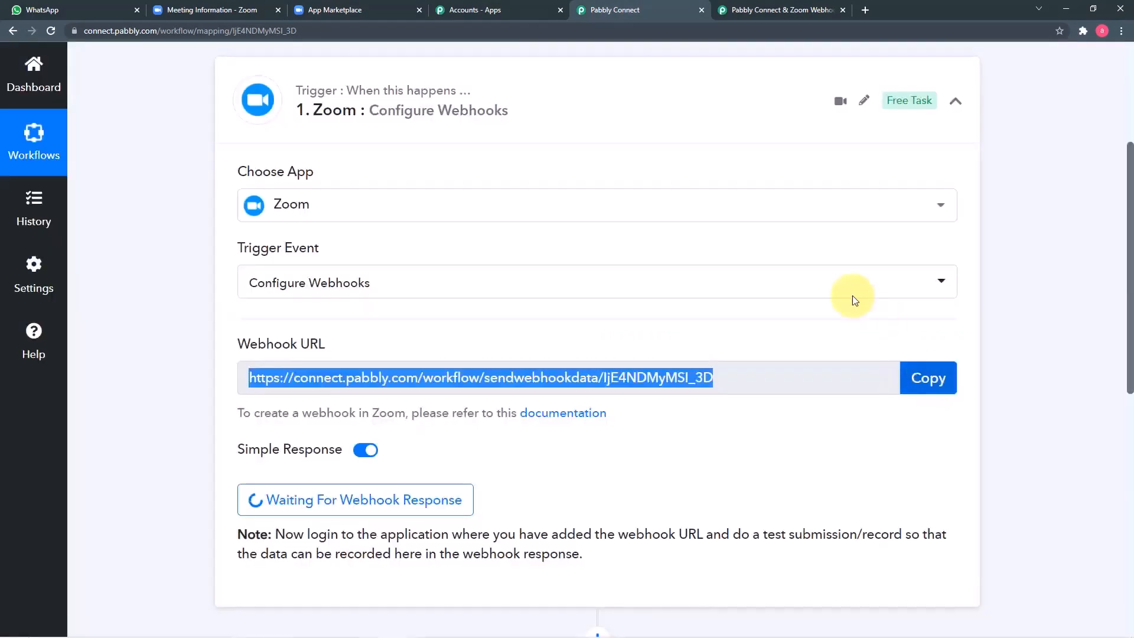
click(364, 8)
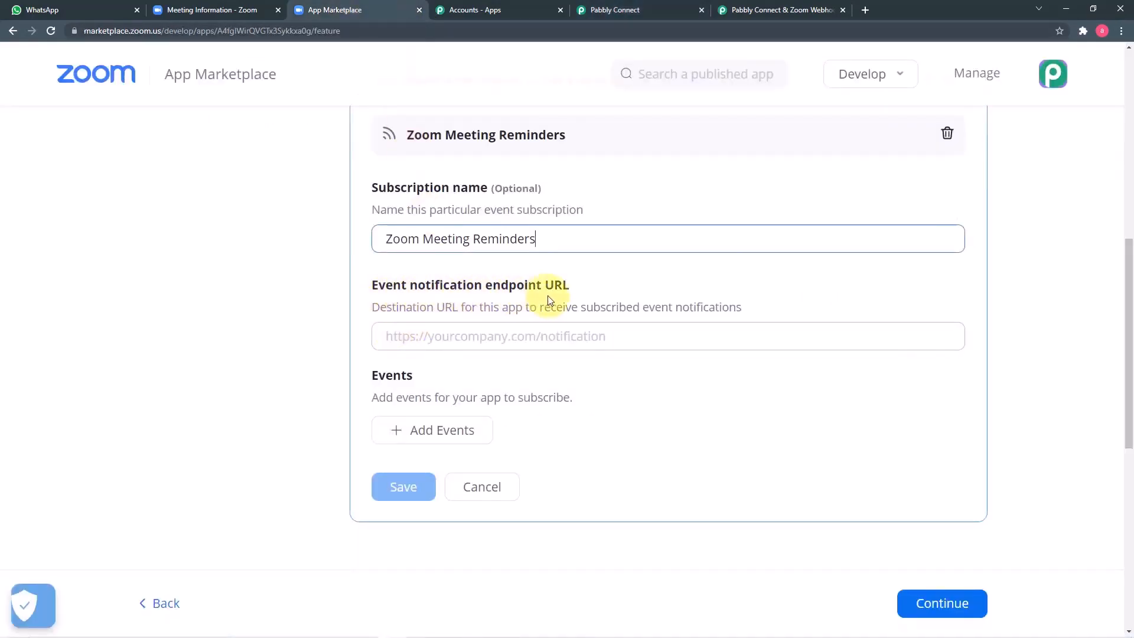
Step: Paste the Pabbly webhook URL as endpoint and add the 'Meeting Registration has been created' event
right_click(440, 338)
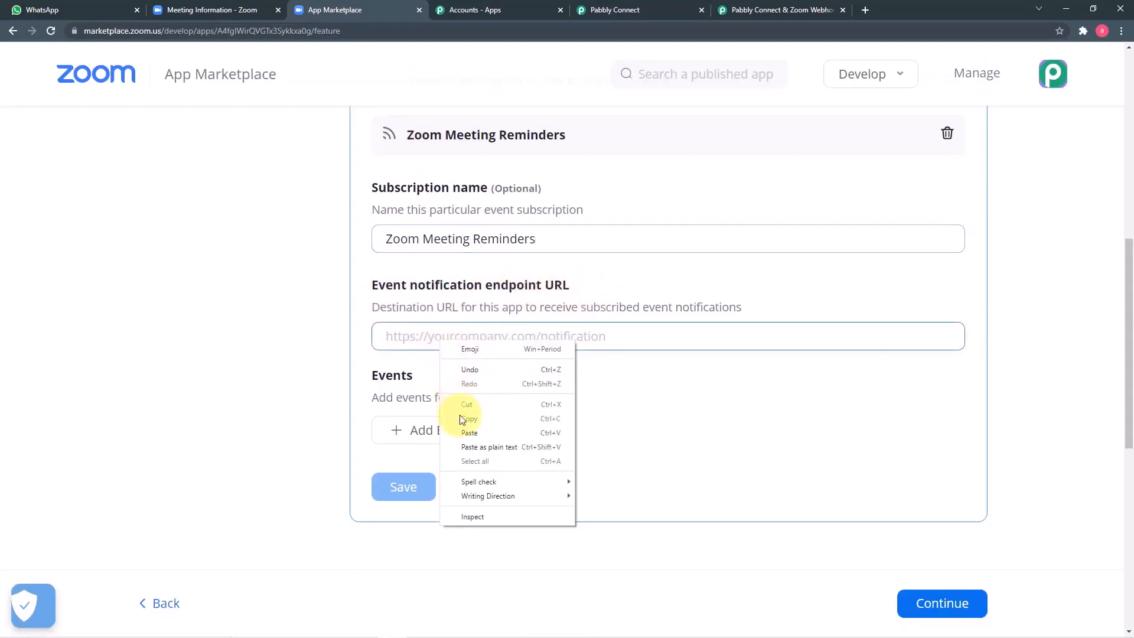
click(464, 434)
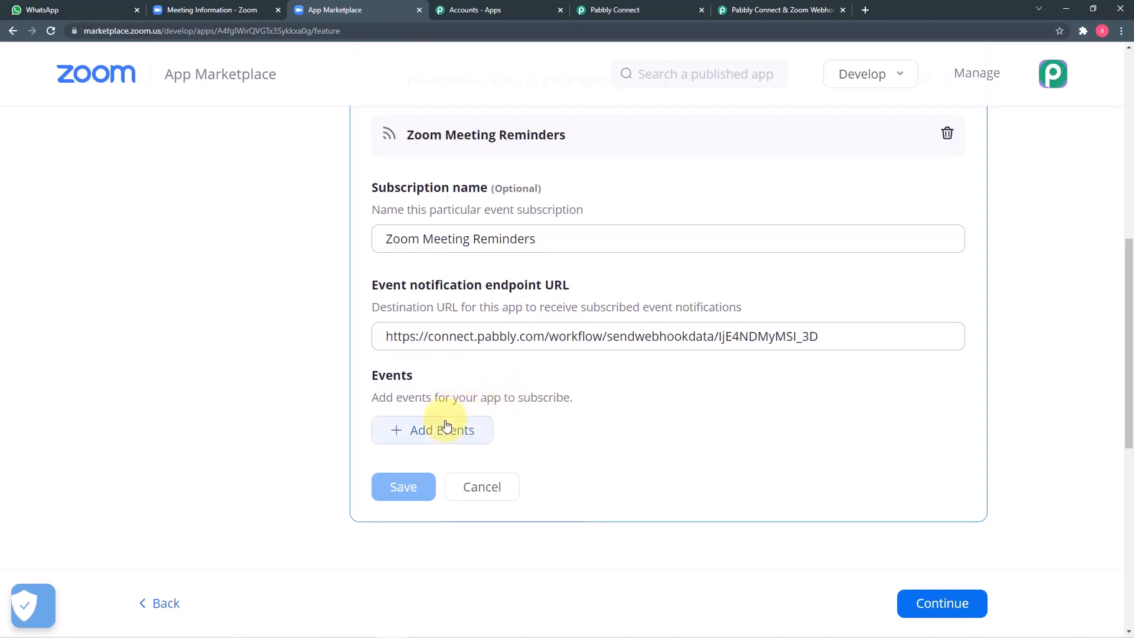
click(436, 444)
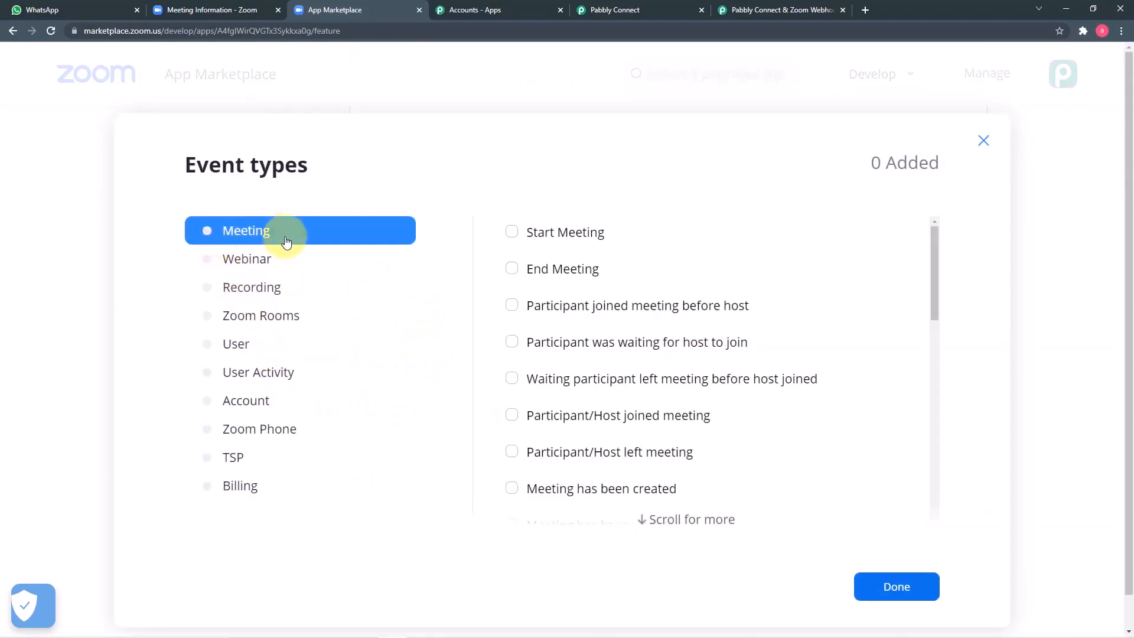
scroll(605, 335, down, 4)
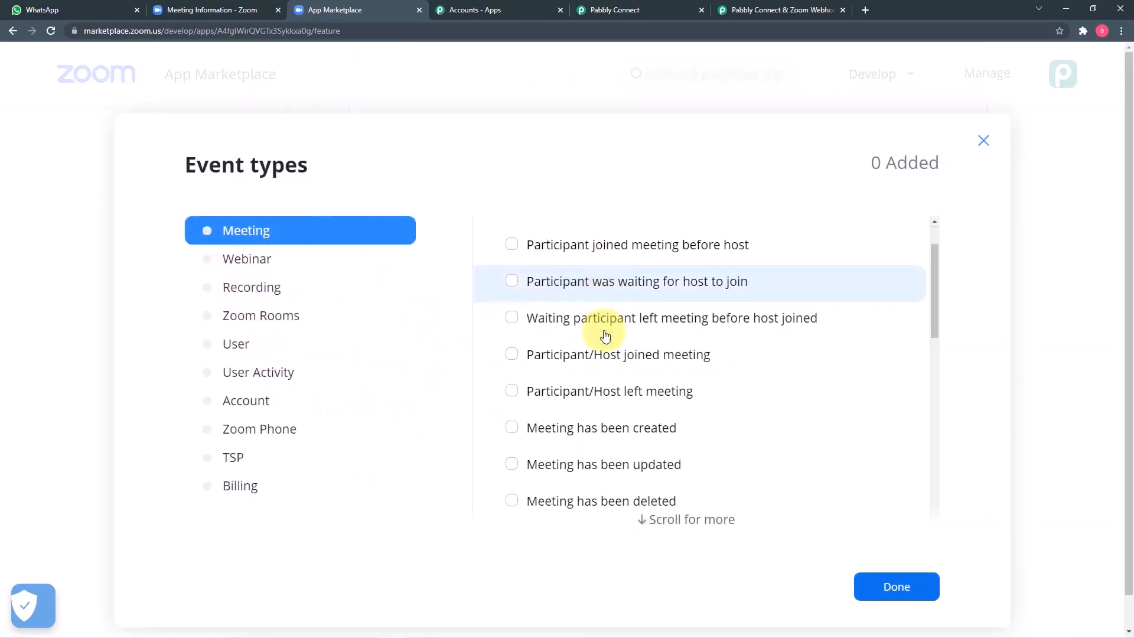
scroll(606, 335, down, 1)
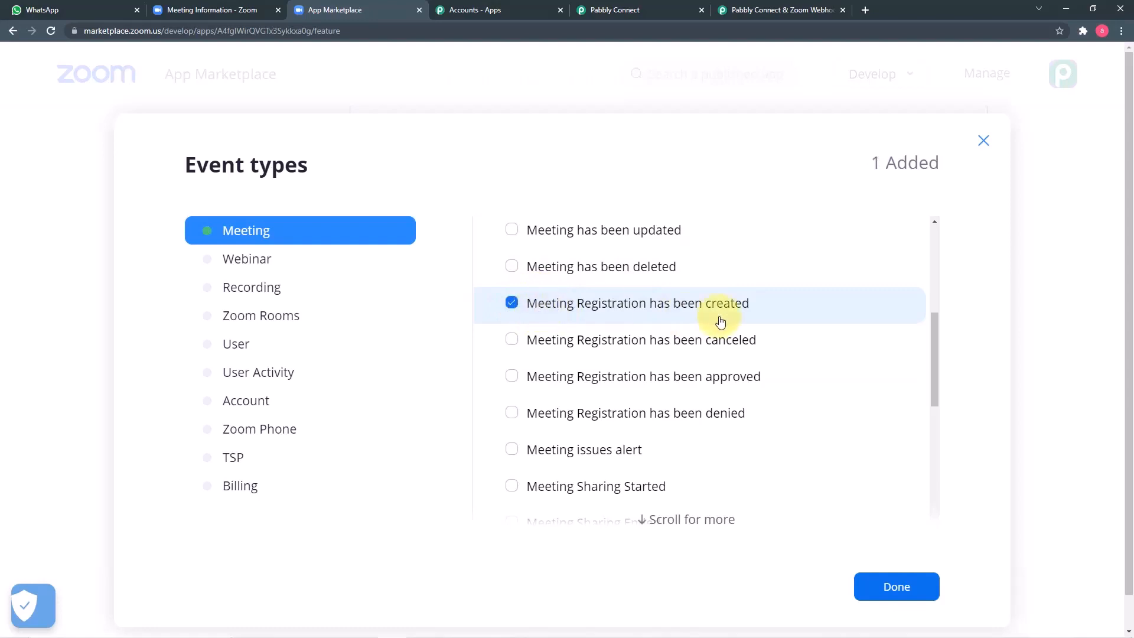
click(881, 582)
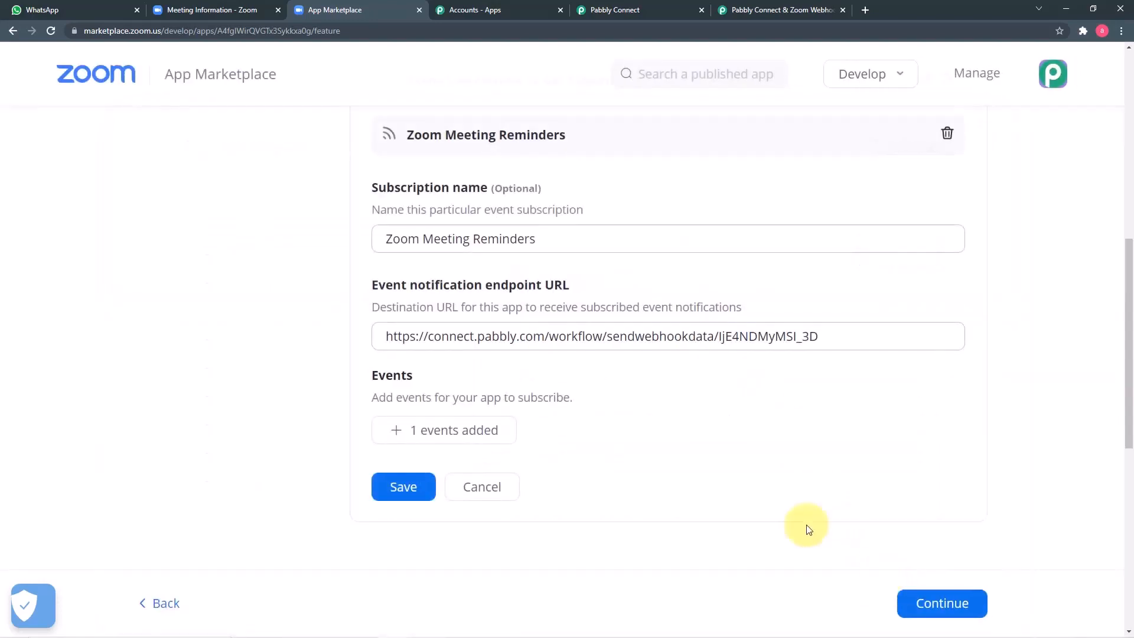
Step: Save the subscription, continue to activation, and view the trigger's Response Received section in Pabbly
click(390, 486)
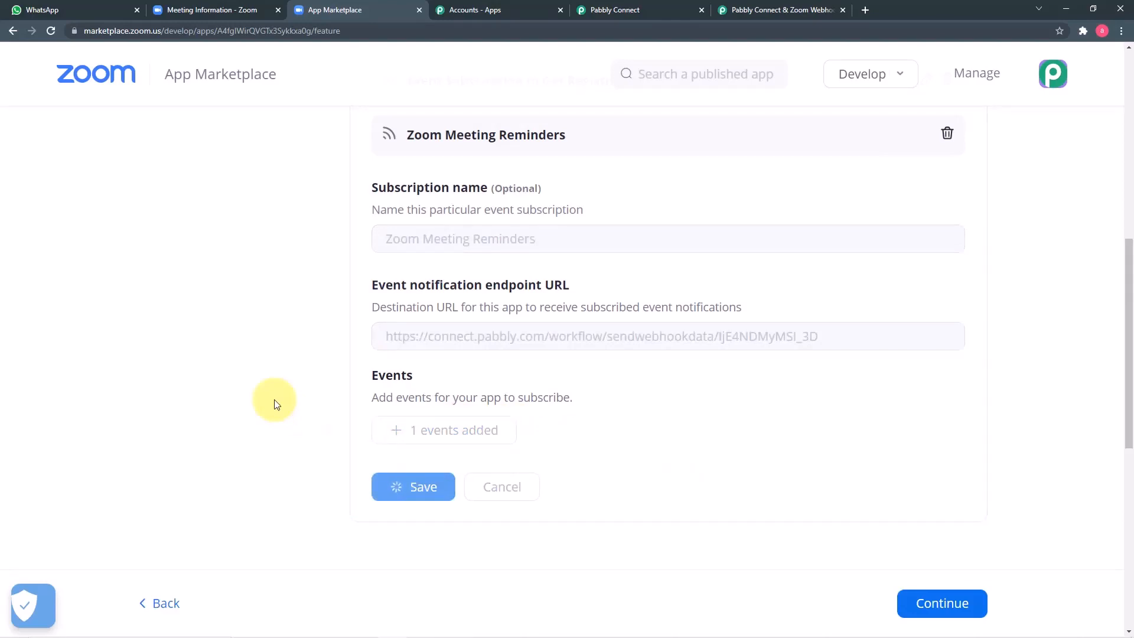
scroll(404, 349, up, 1)
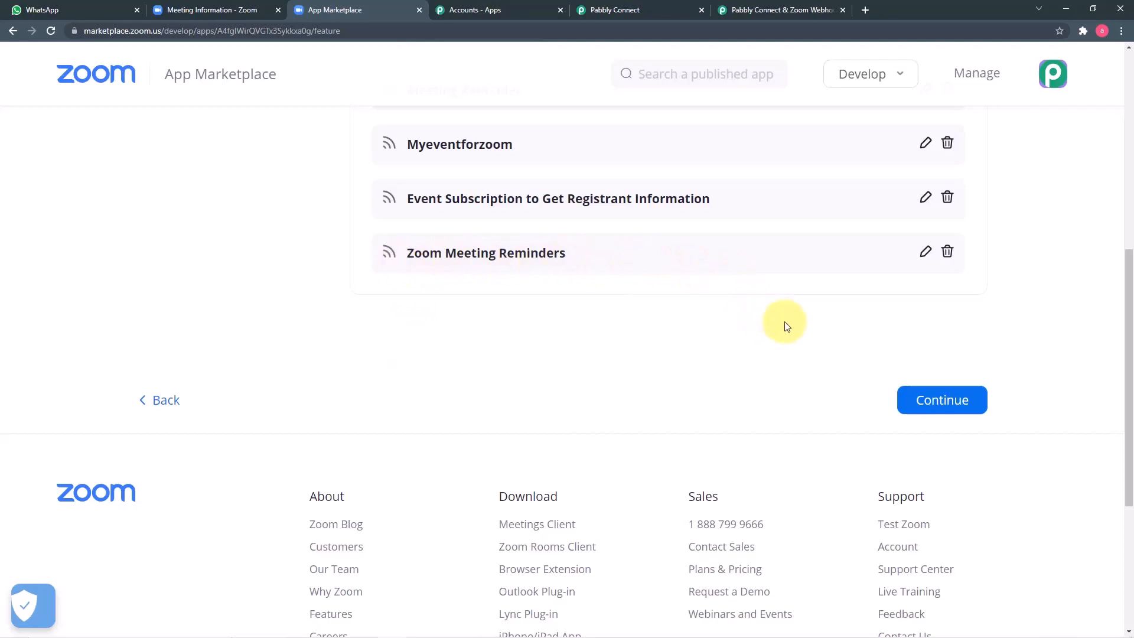
click(927, 398)
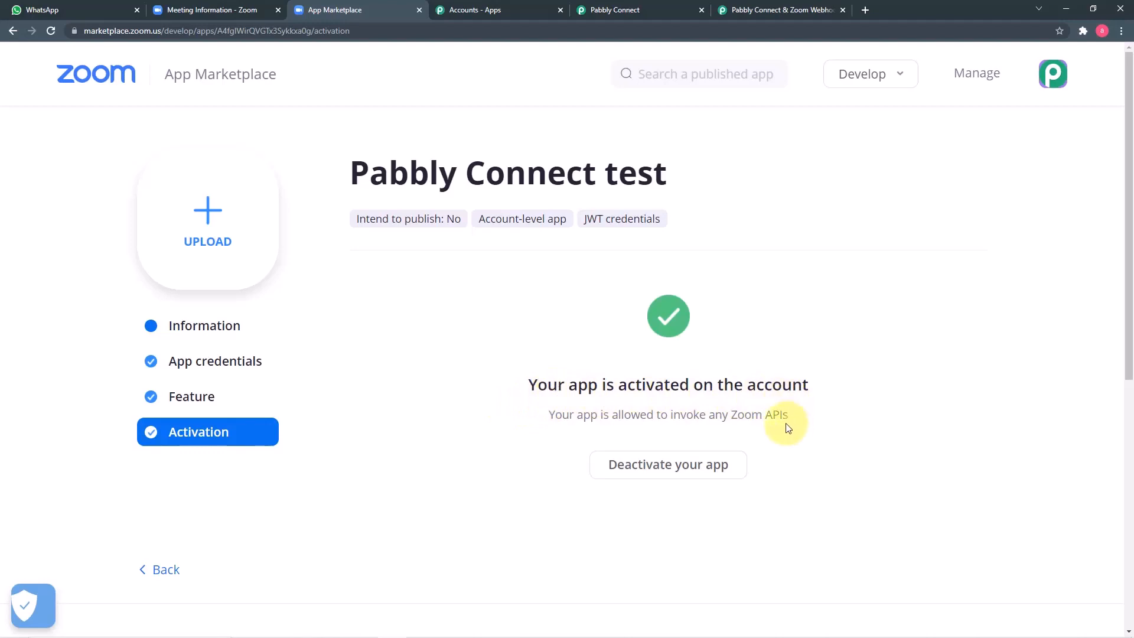
click(610, 12)
scroll(171, 287, down, 4)
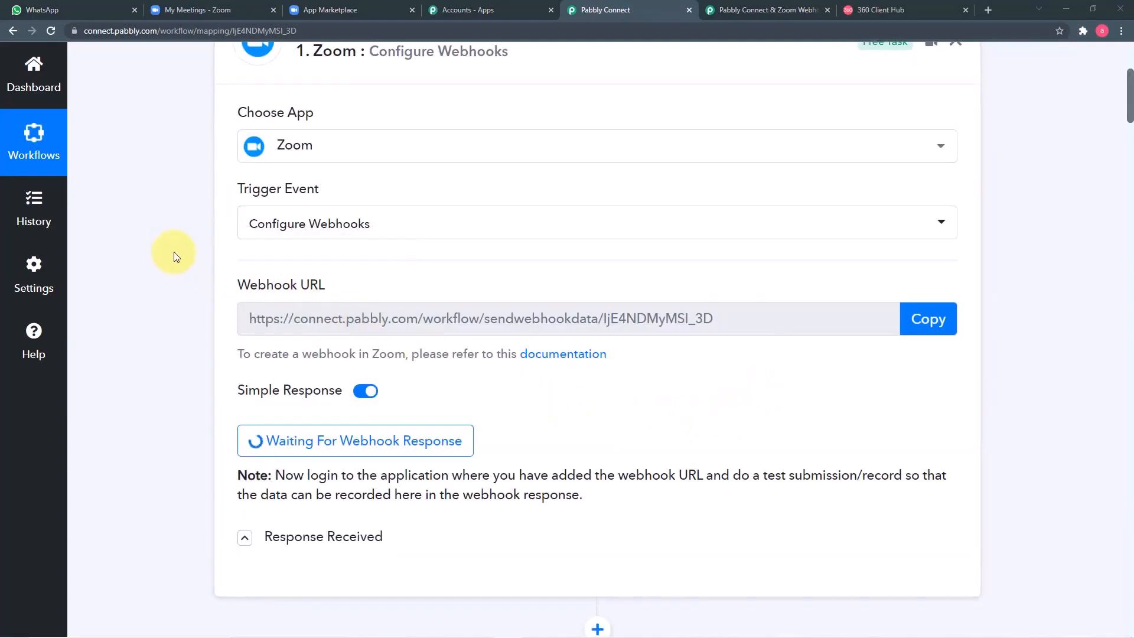
Step: Open the Diamond Merchant Webinar from My Meetings and launch its registration form in a new tab
click(205, 13)
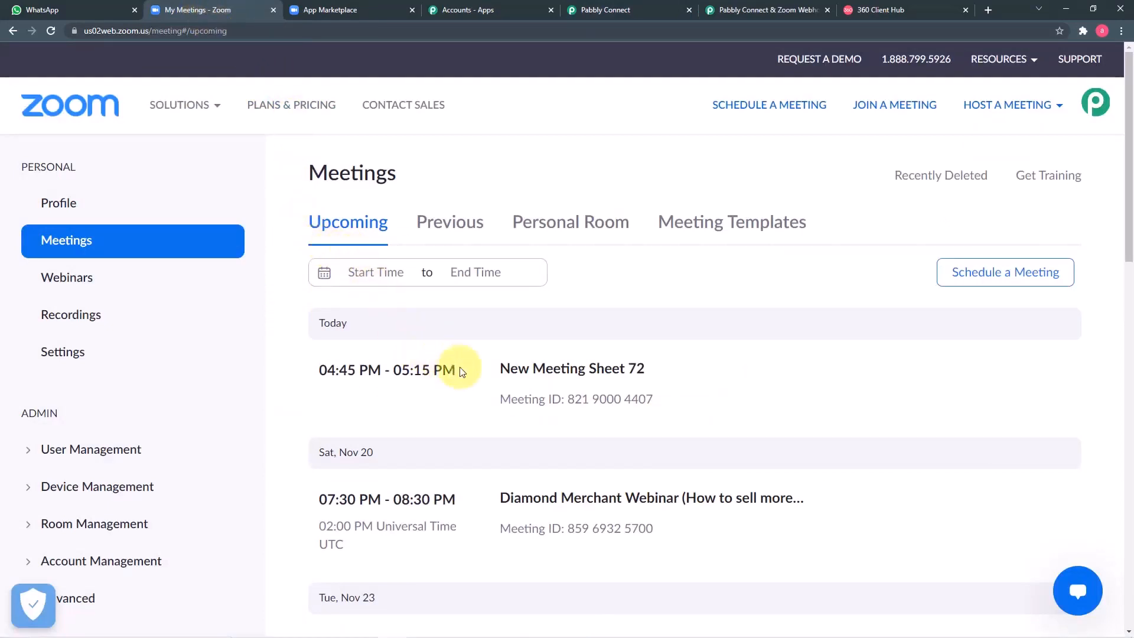
scroll(471, 370, down, 2)
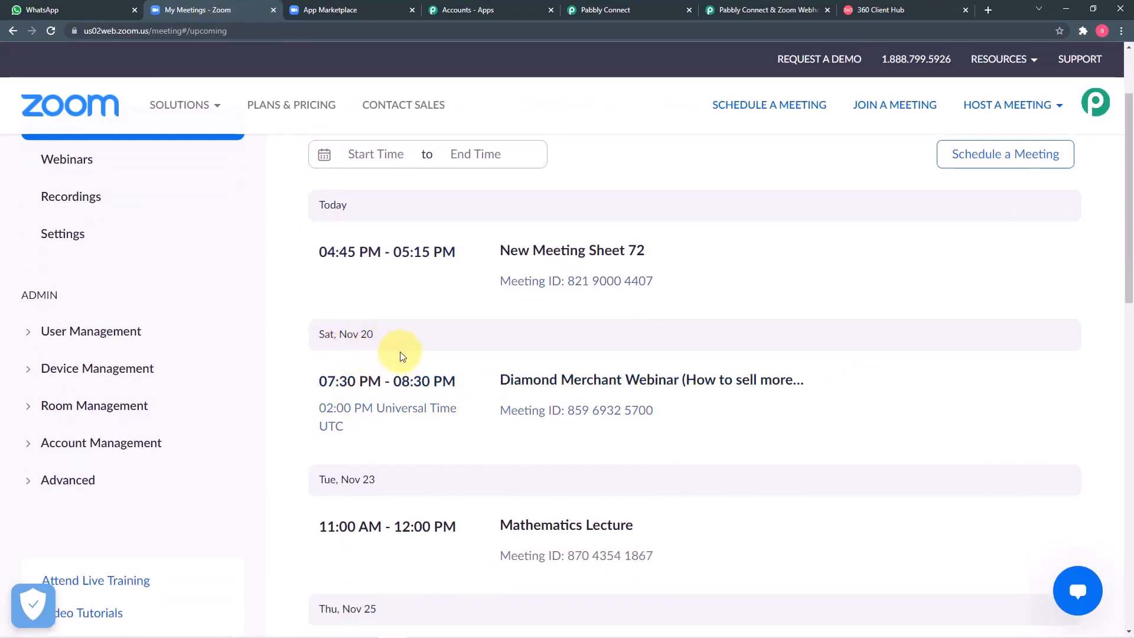
mouse_move(362, 394)
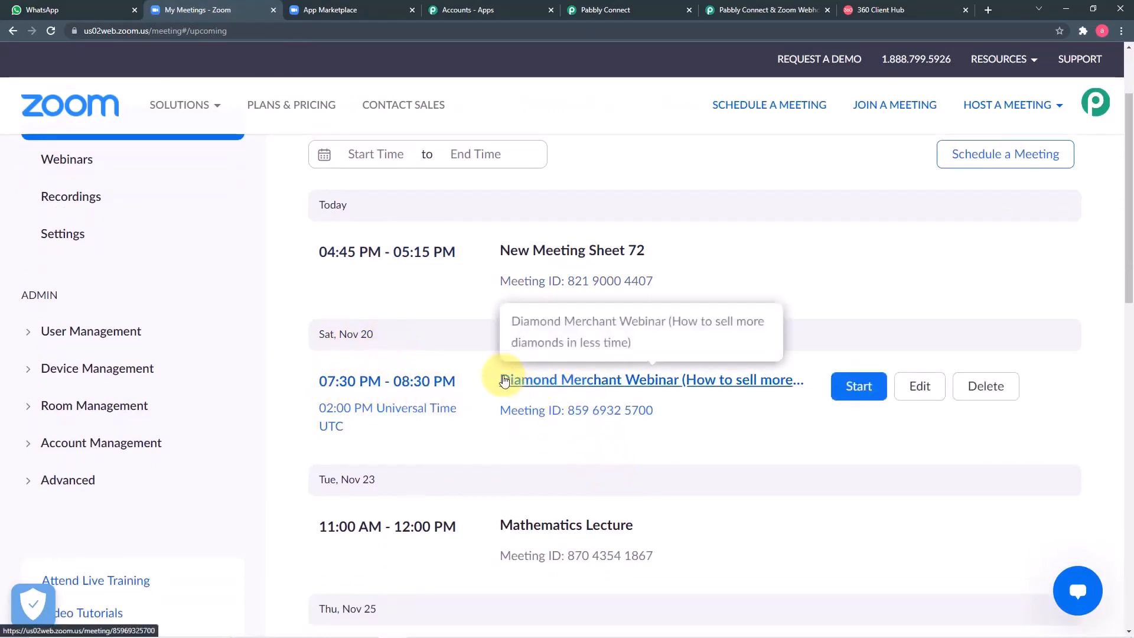
click(611, 387)
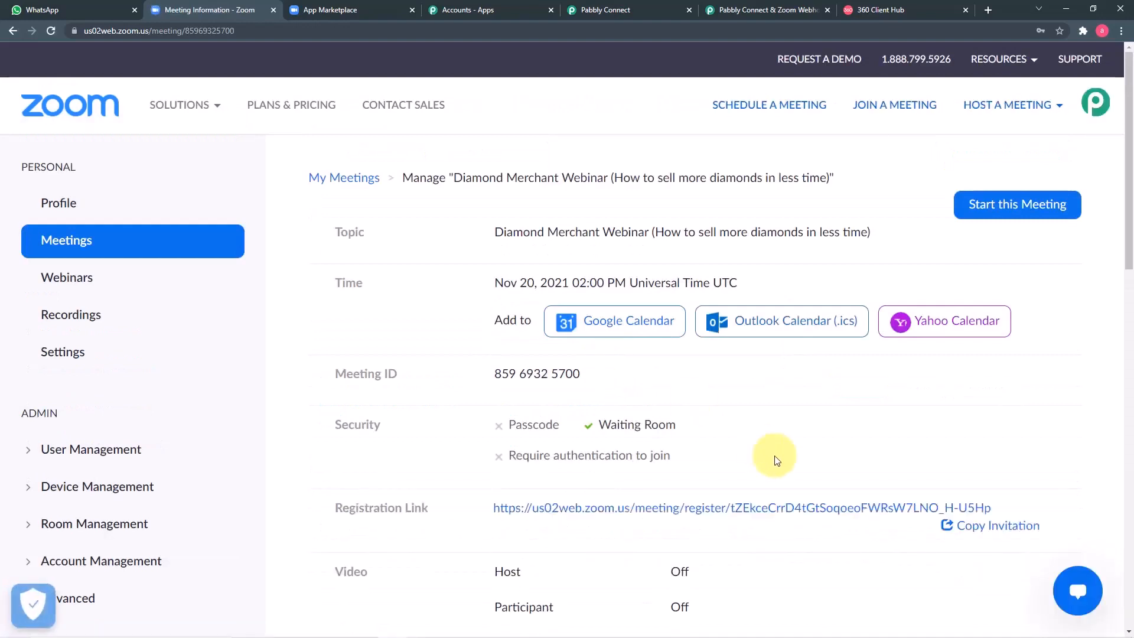
scroll(708, 425, down, 3)
click(576, 336)
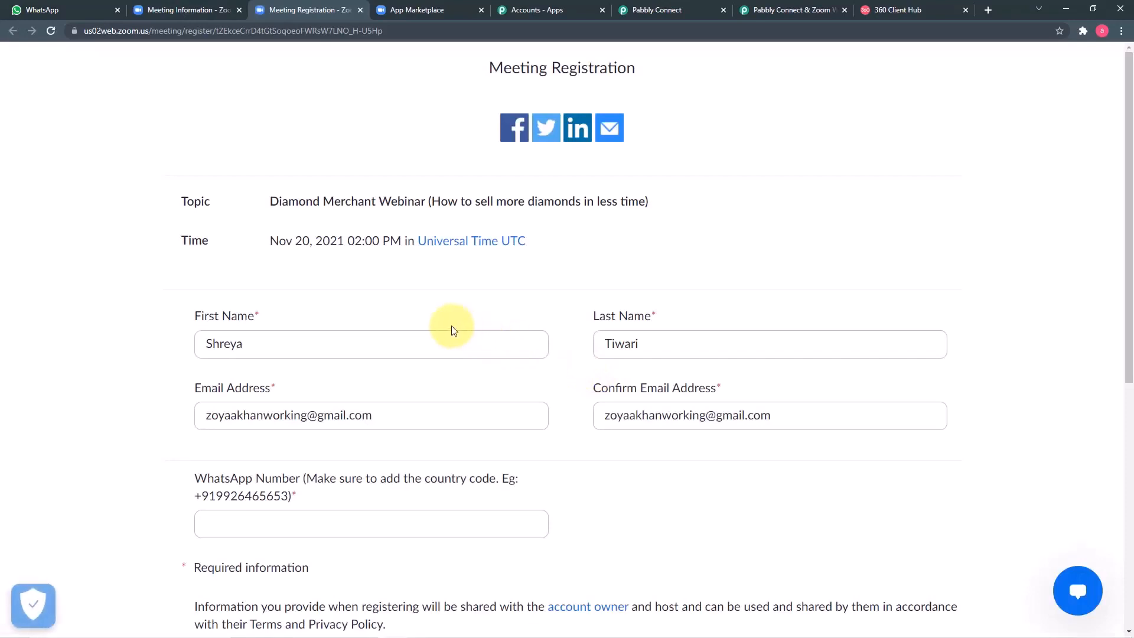
scroll(451, 329, down, 1)
scroll(137, 280, down, 1)
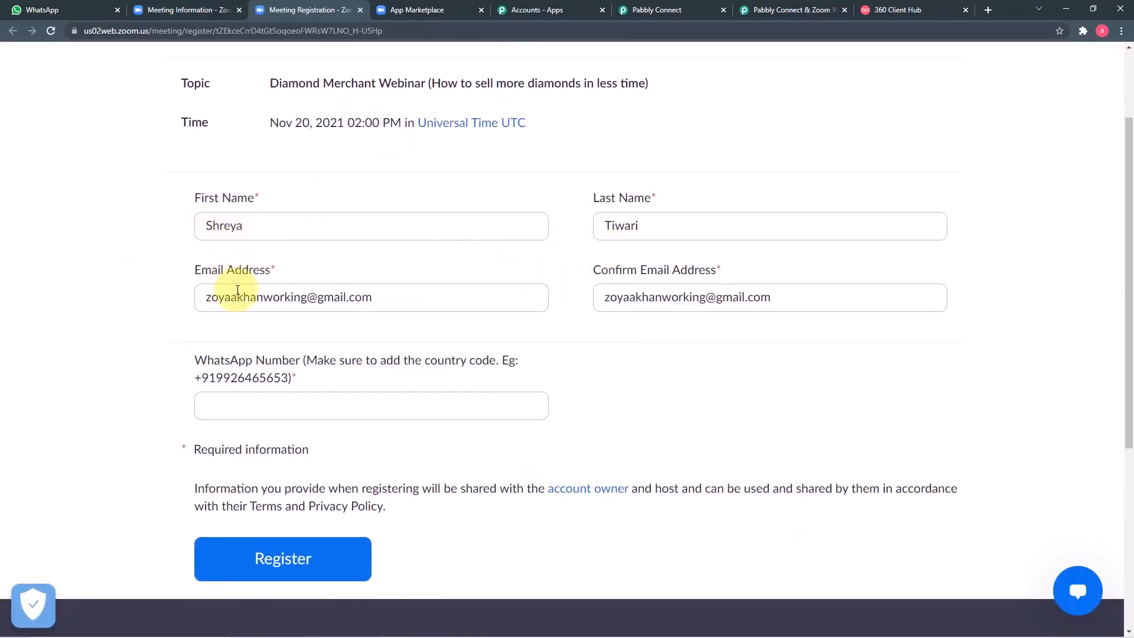
scroll(519, 331, down, 2)
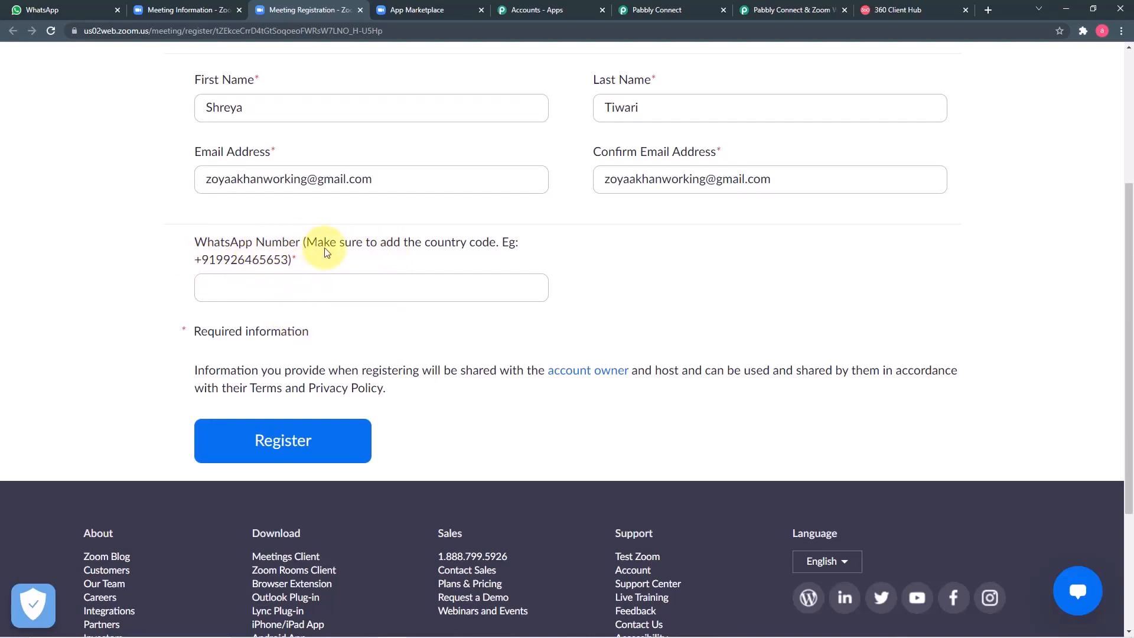
Step: Review the webinar's Custom Questions in registration settings, then cancel without changes
click(181, 14)
mouse_move(179, 105)
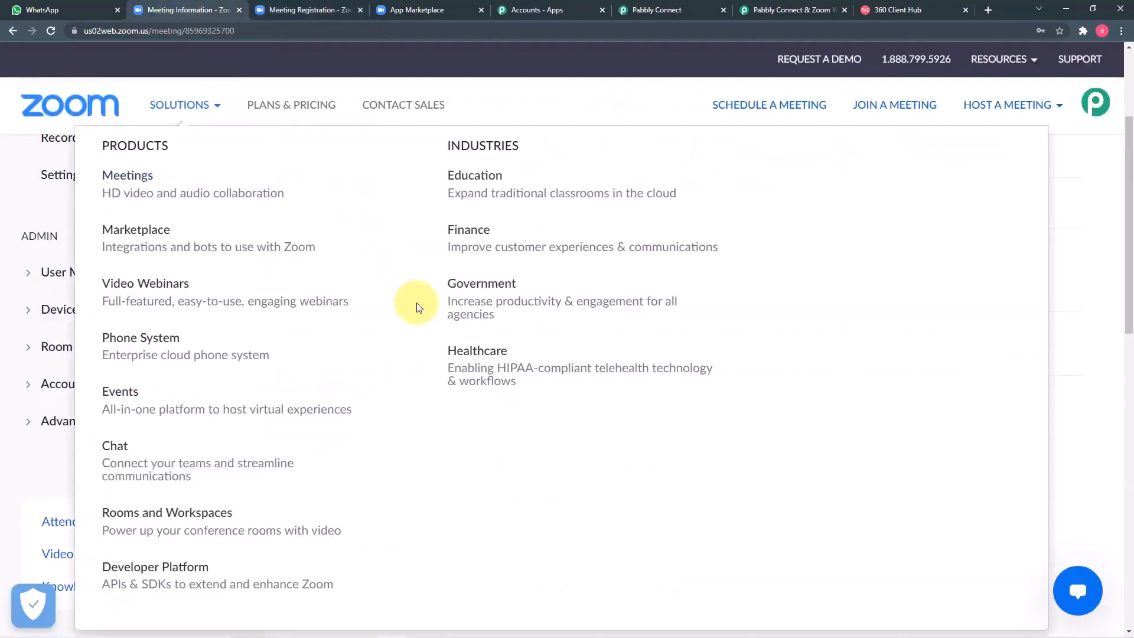
scroll(561, 448, down, 6)
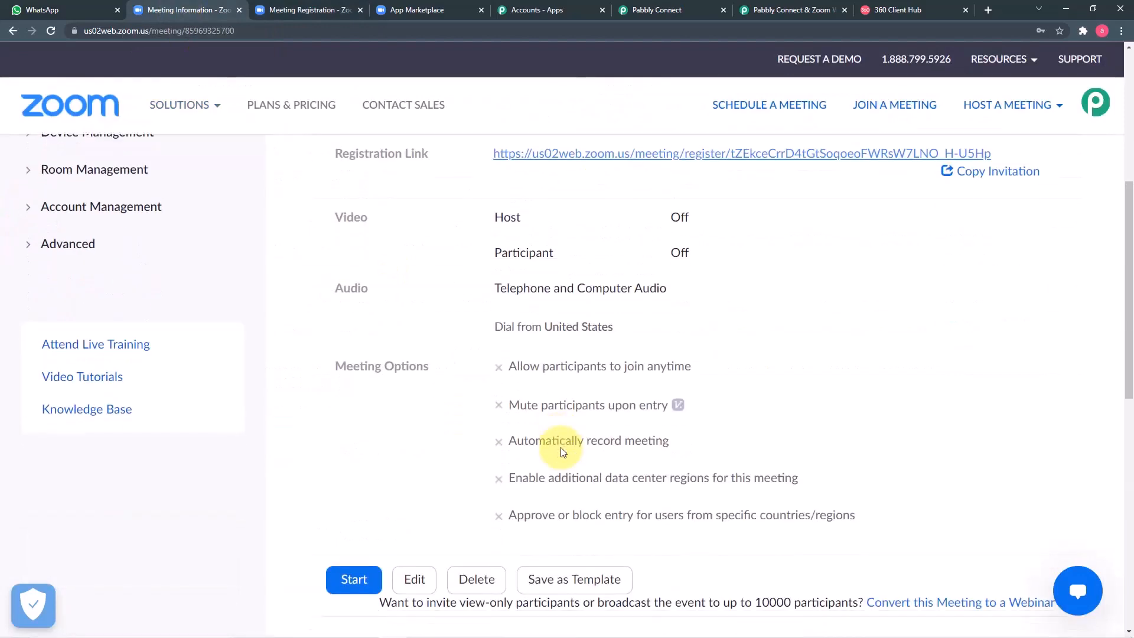
scroll(561, 448, down, 5)
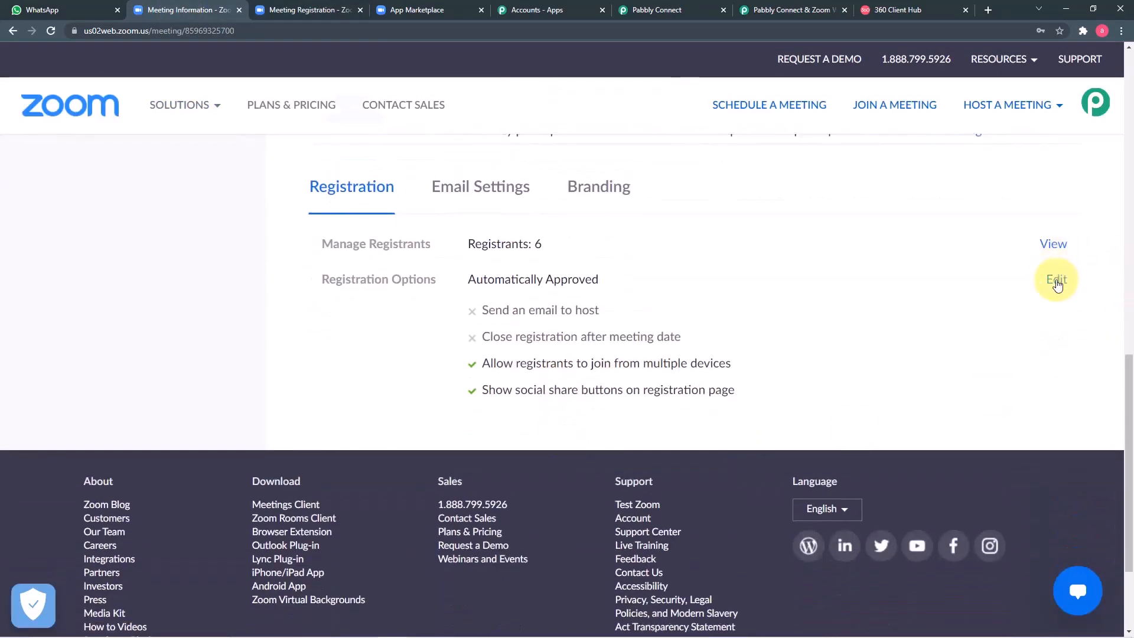
click(1056, 282)
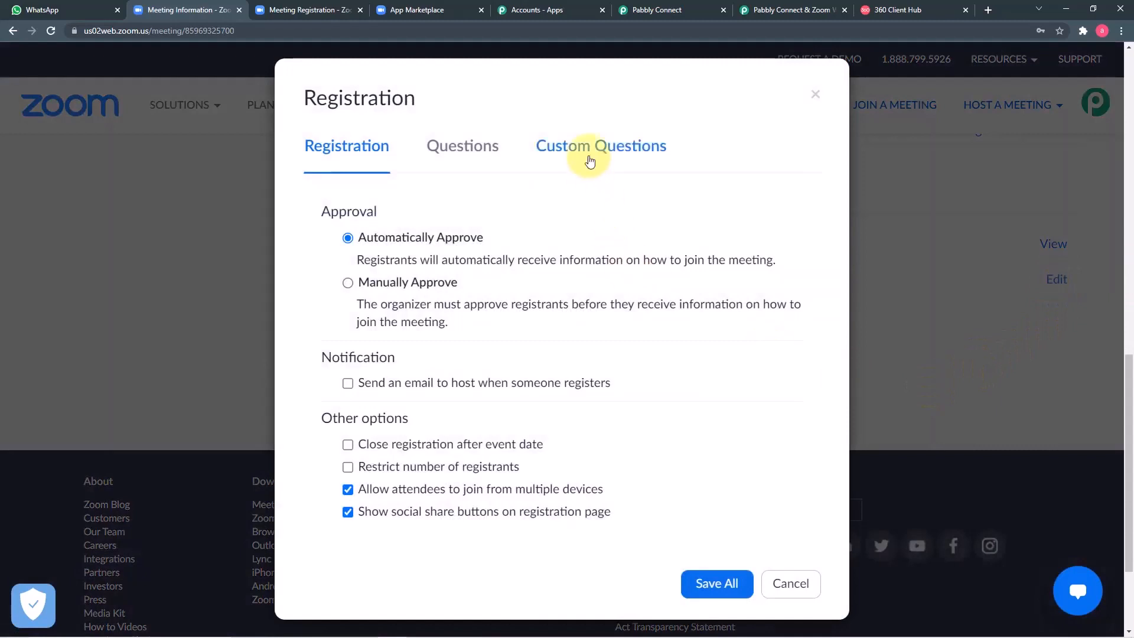
click(618, 155)
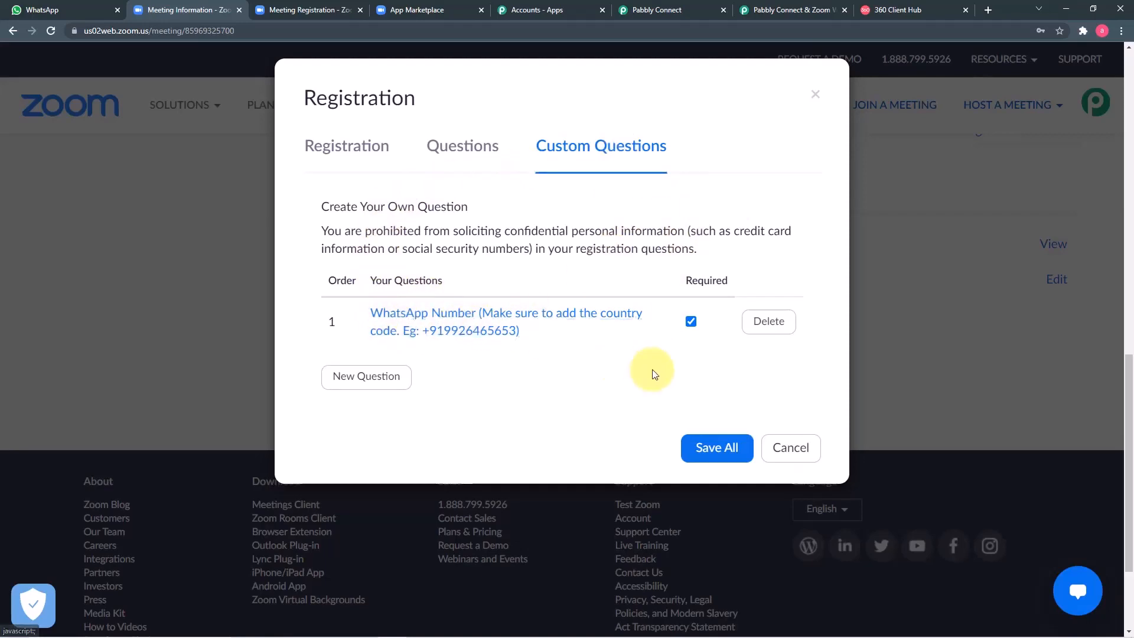
click(774, 449)
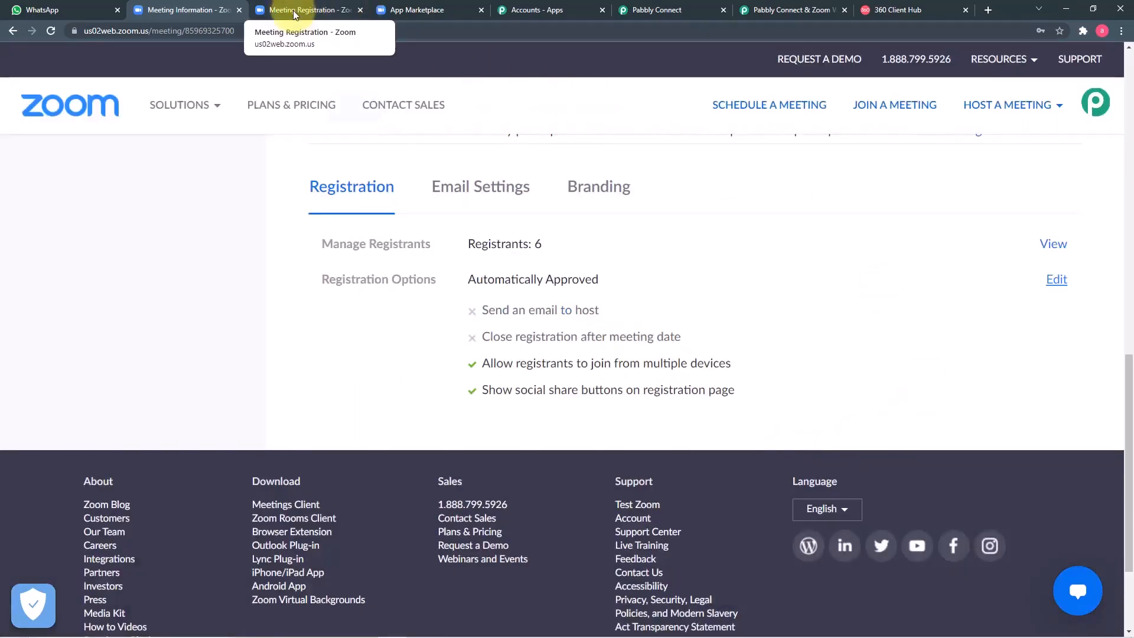
Step: Paste the registrant's WhatsApp number into the form and submit the registration
click(295, 13)
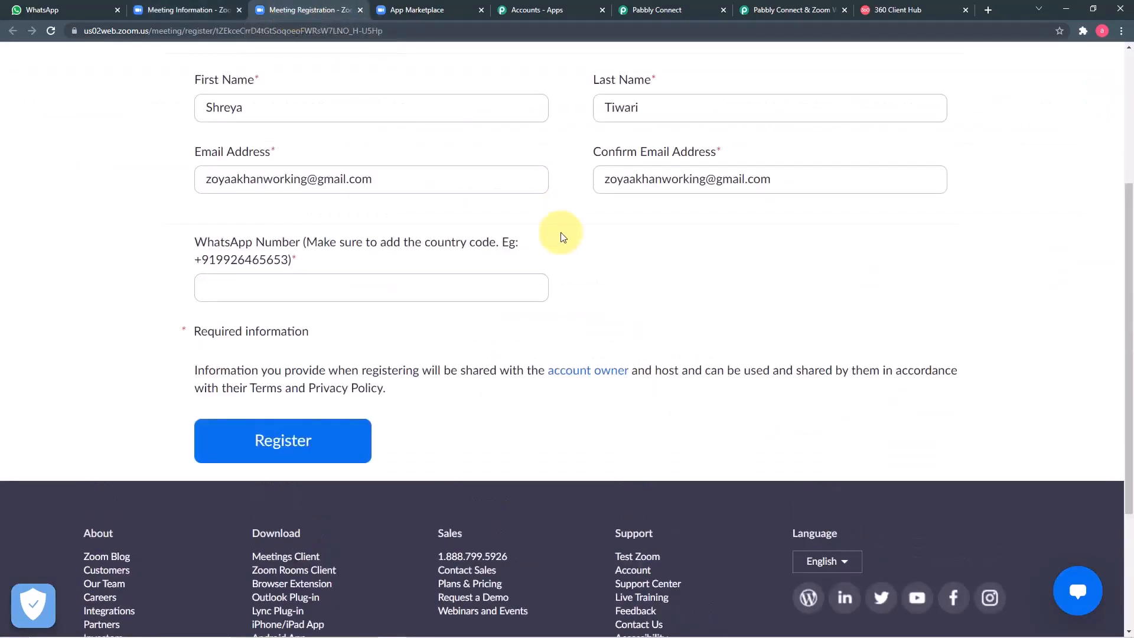
click(404, 286)
key(ctrl+v)
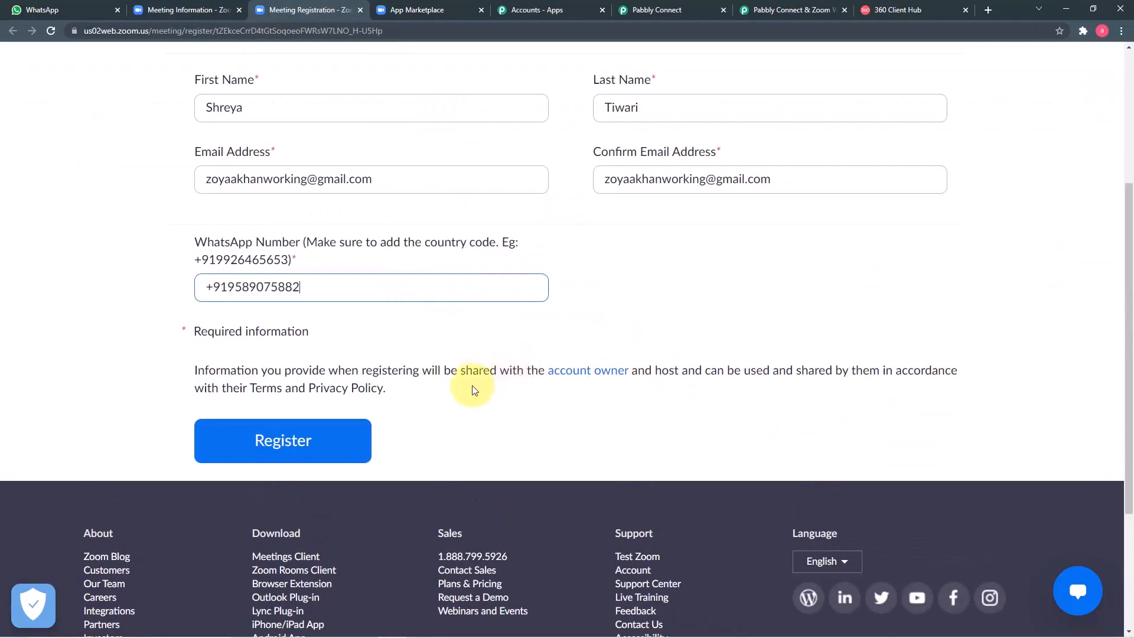
click(319, 448)
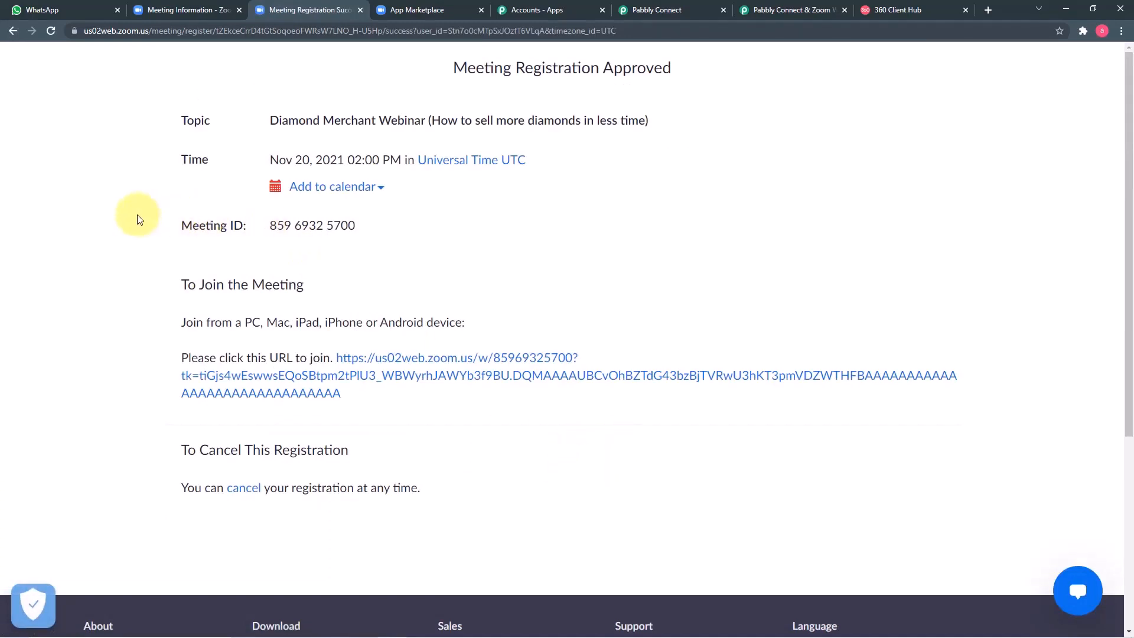
Step: Review the captured meeting.registration_created data, including WhatsApp number and start time 2021-11-20T14:00:00Z
click(736, 13)
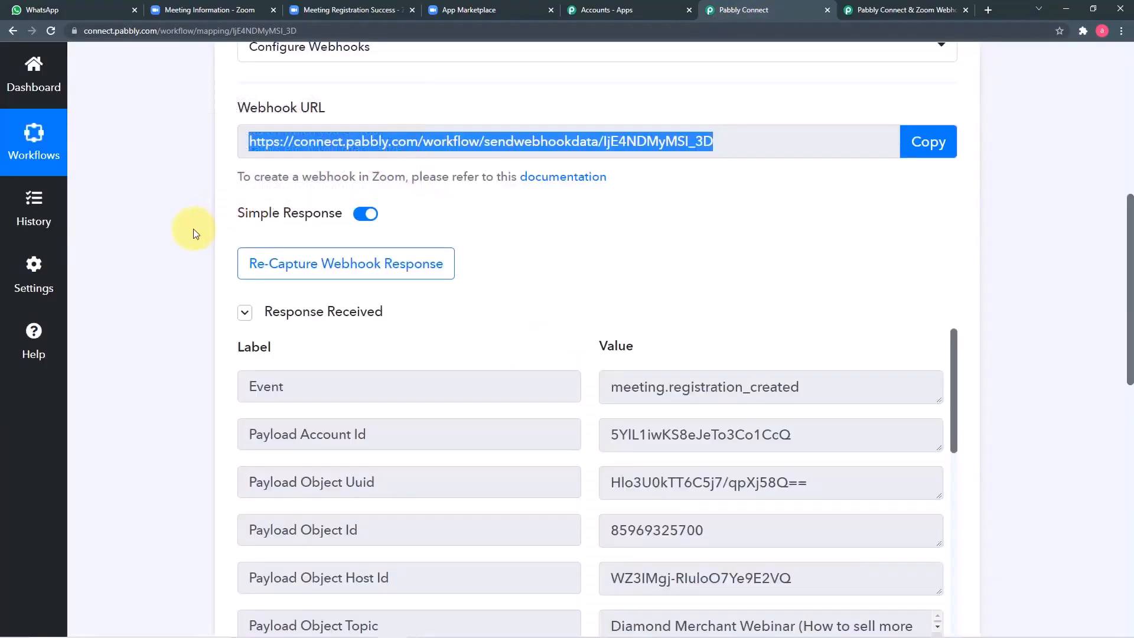
scroll(187, 230, down, 5)
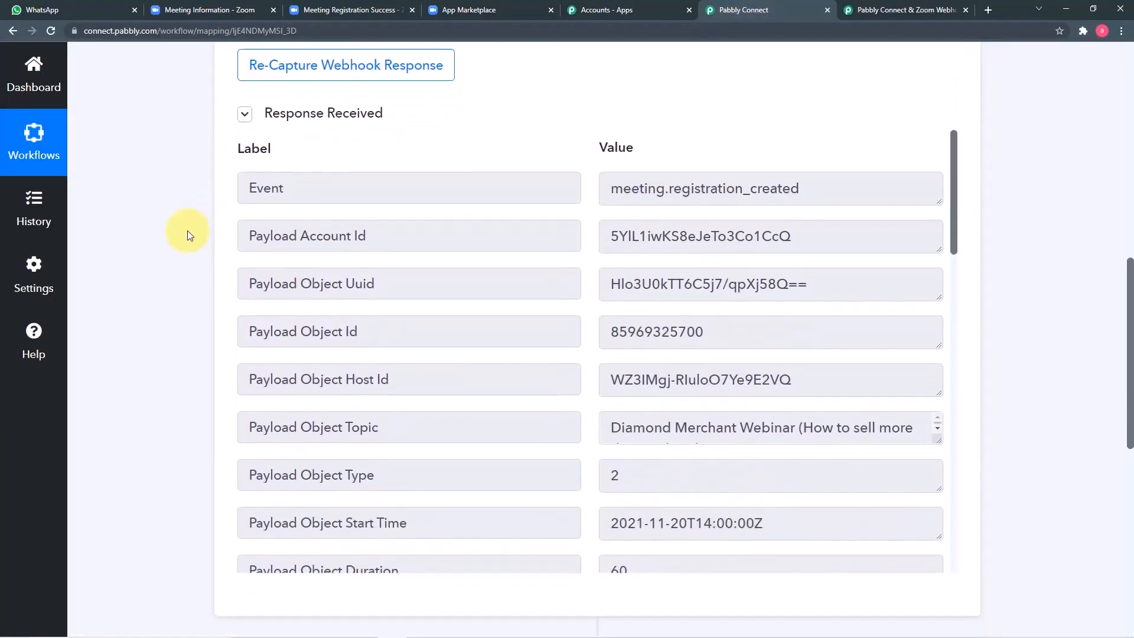
scroll(415, 222, down, 6)
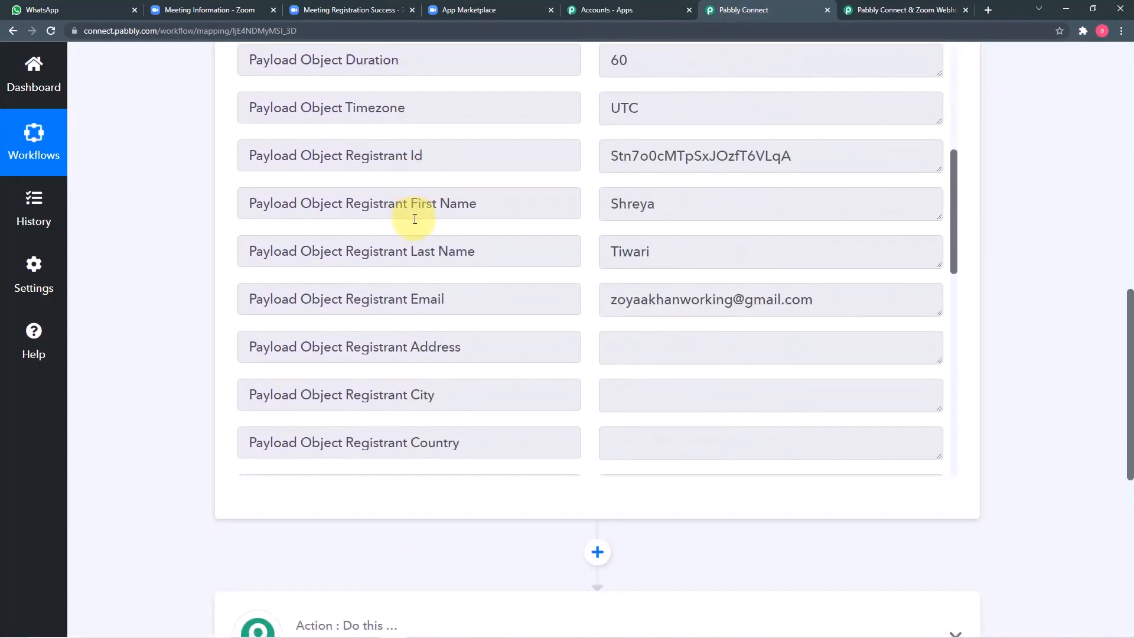
scroll(415, 219, down, 8)
scroll(415, 219, down, 6)
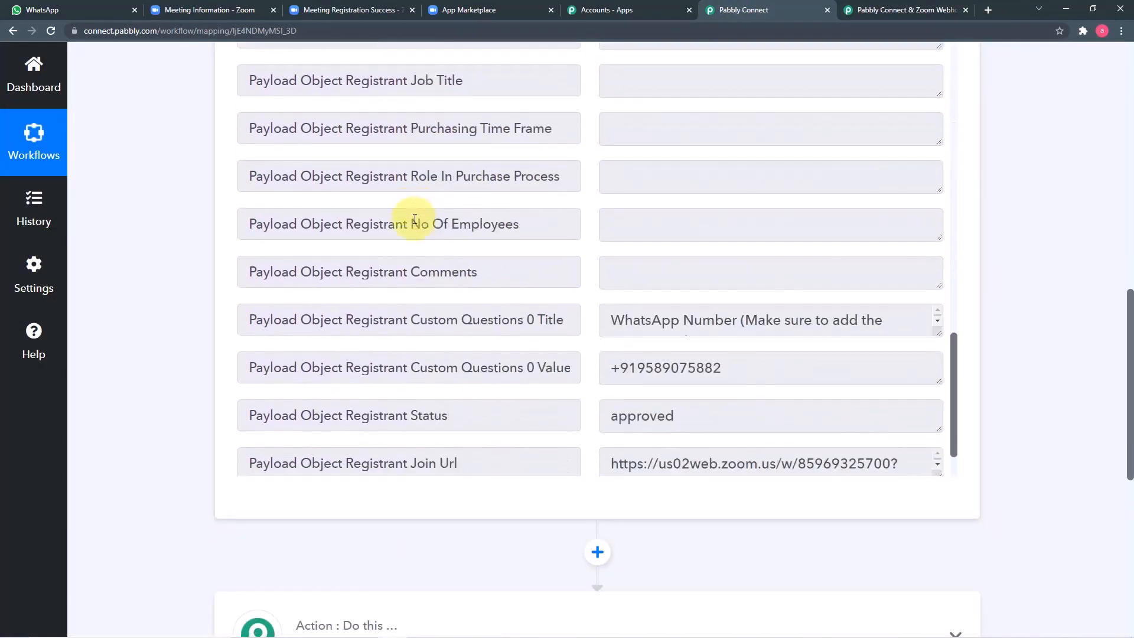
scroll(390, 221, up, 4)
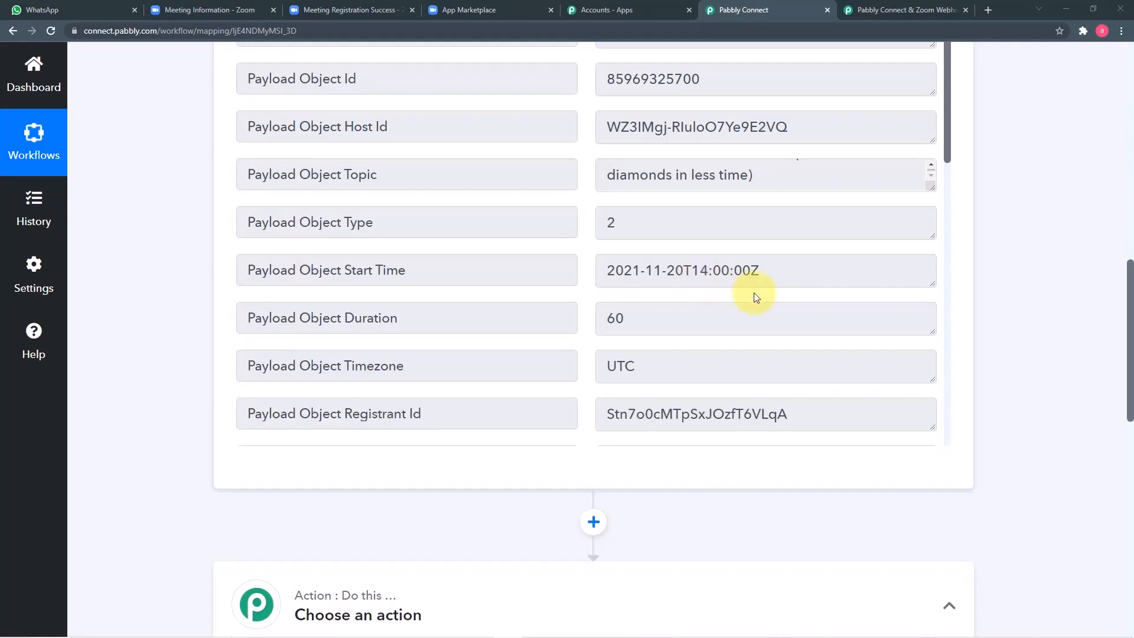
scroll(198, 301, down, 1)
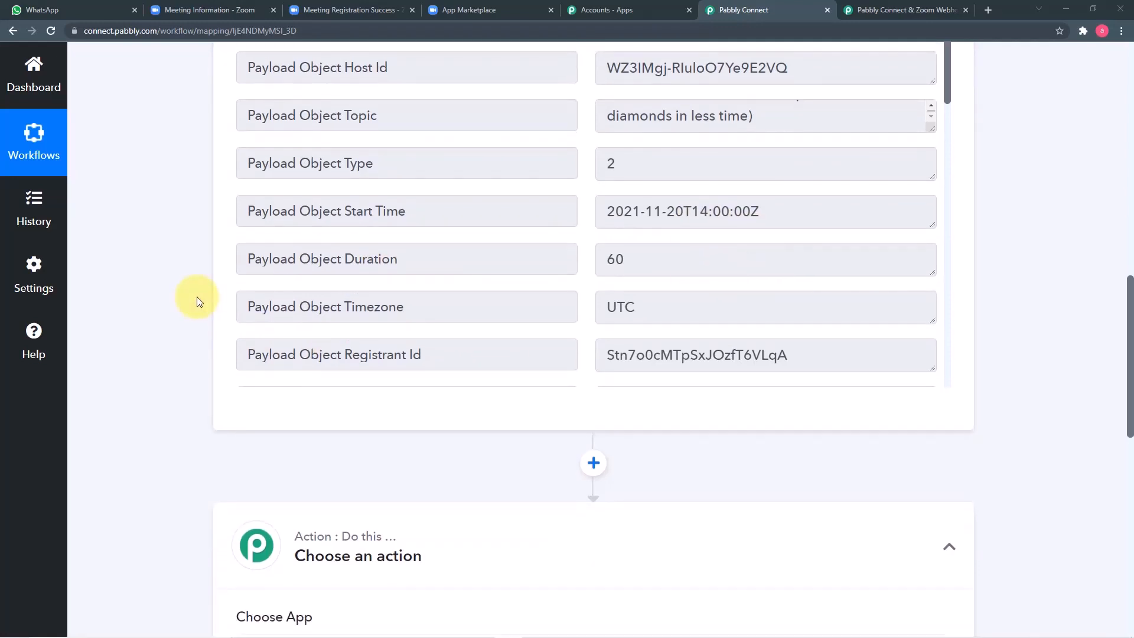
scroll(197, 296, down, 6)
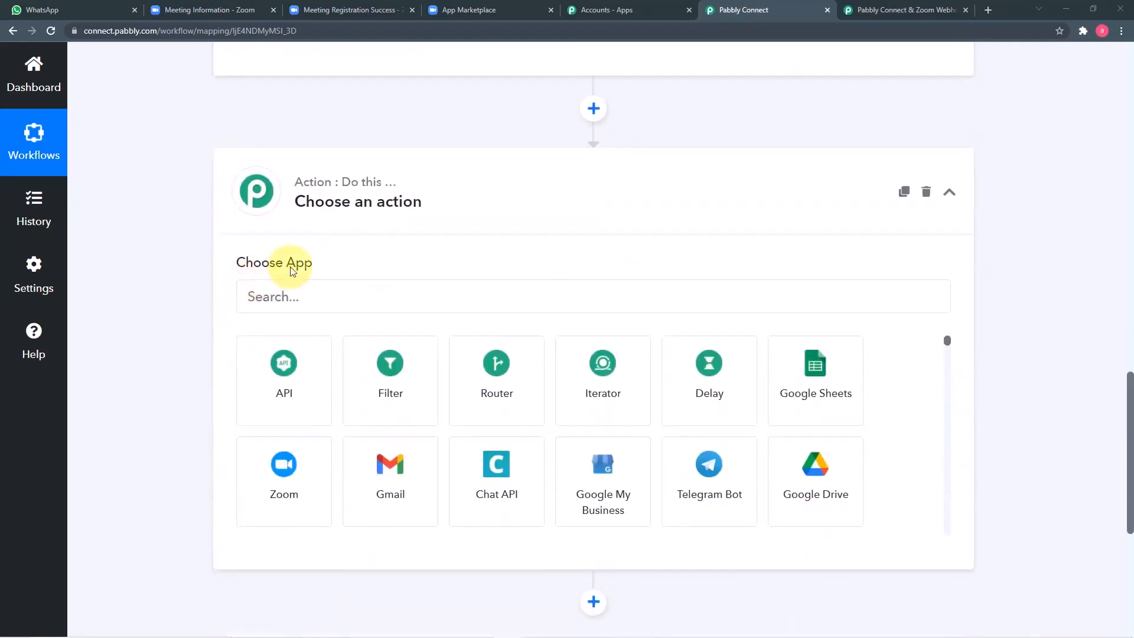
Step: Set the action to Date/Time Formatter by Pabbly with Add/Subtract Time and connect it
click(375, 212)
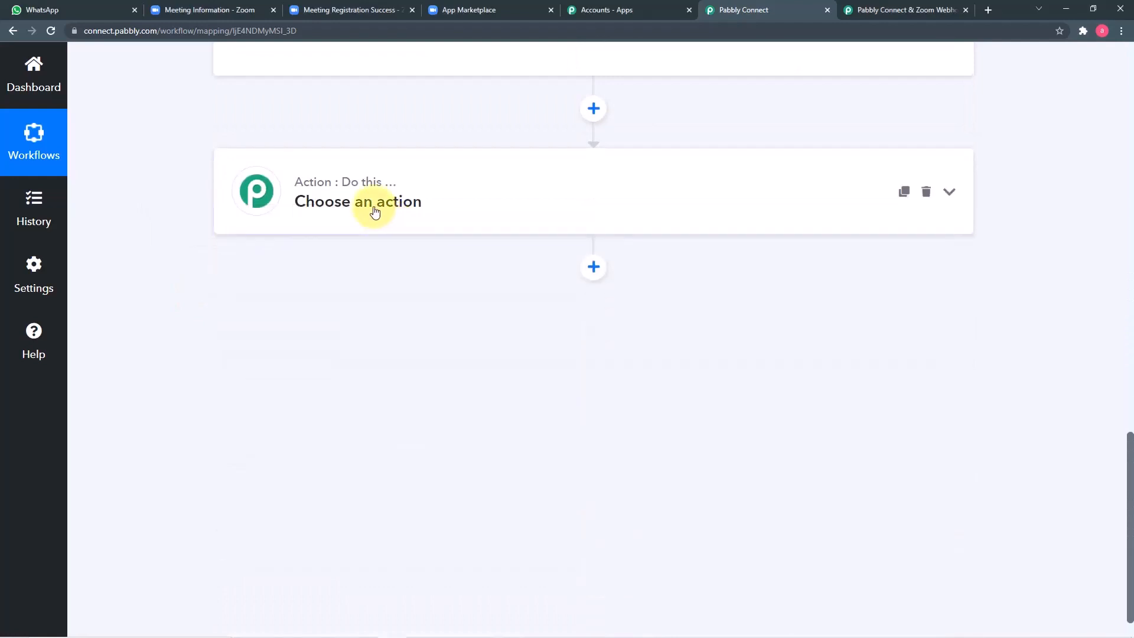
click(375, 211)
click(352, 293)
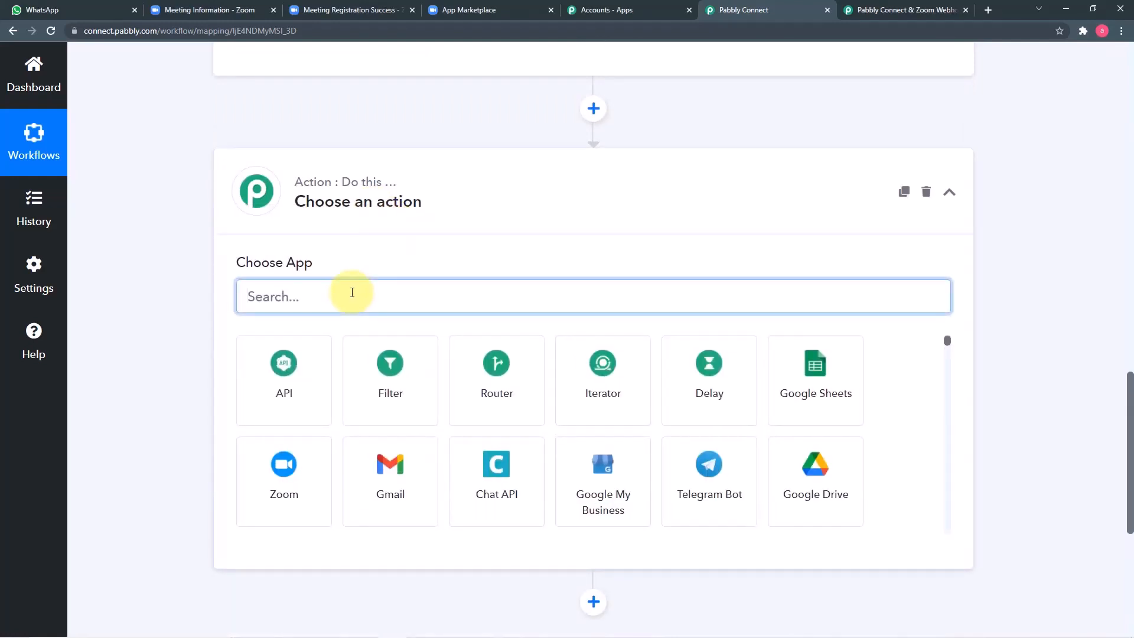
text(date)
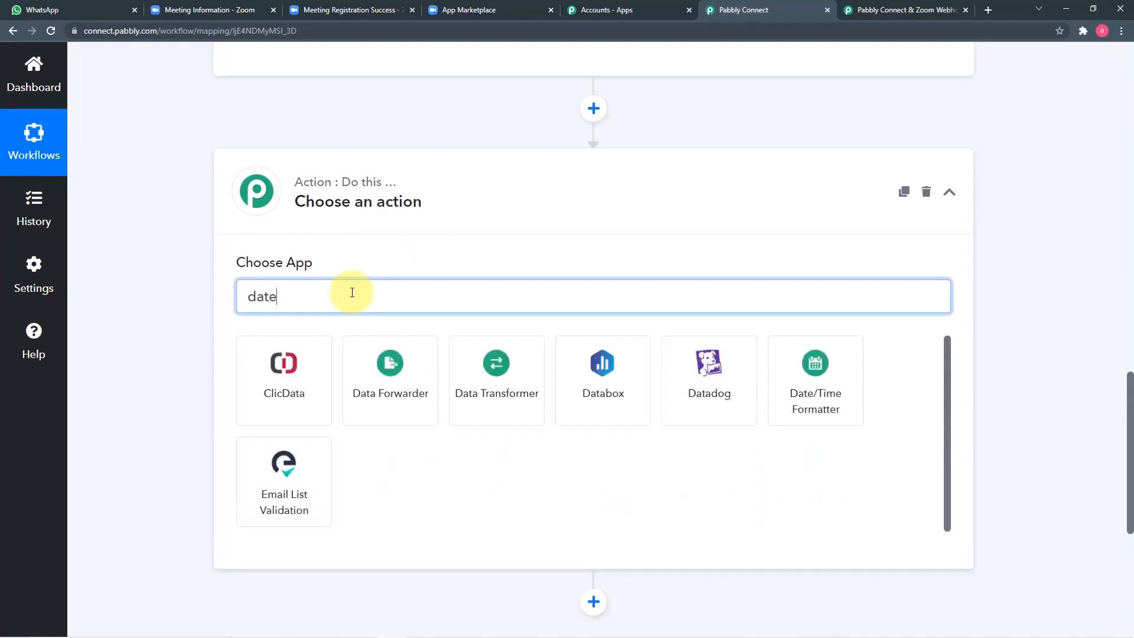
click(279, 391)
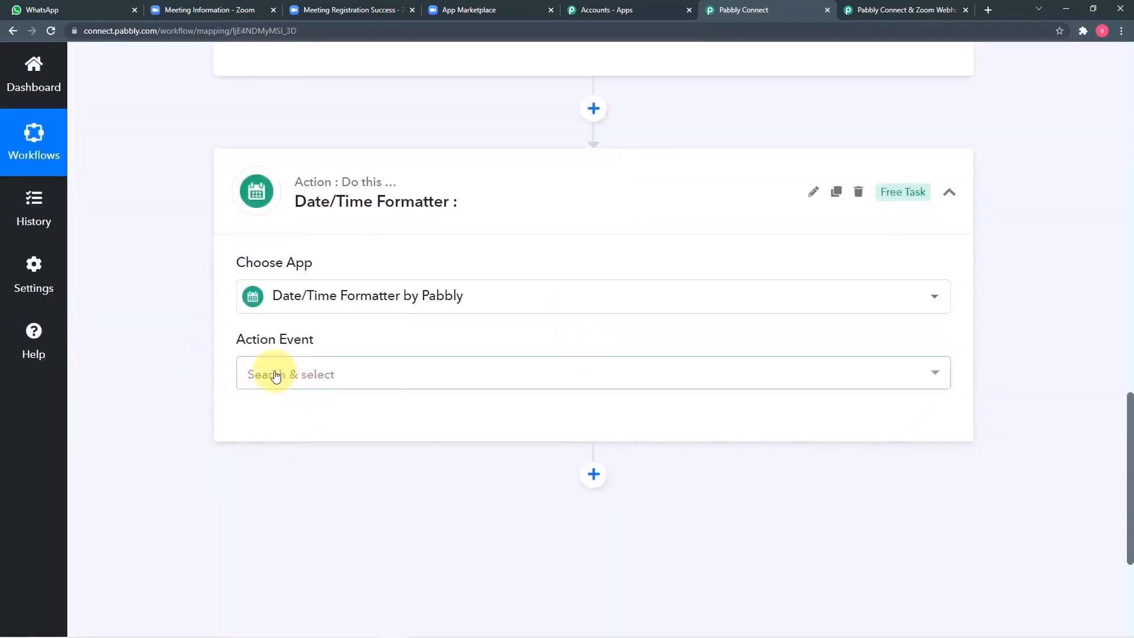
click(373, 387)
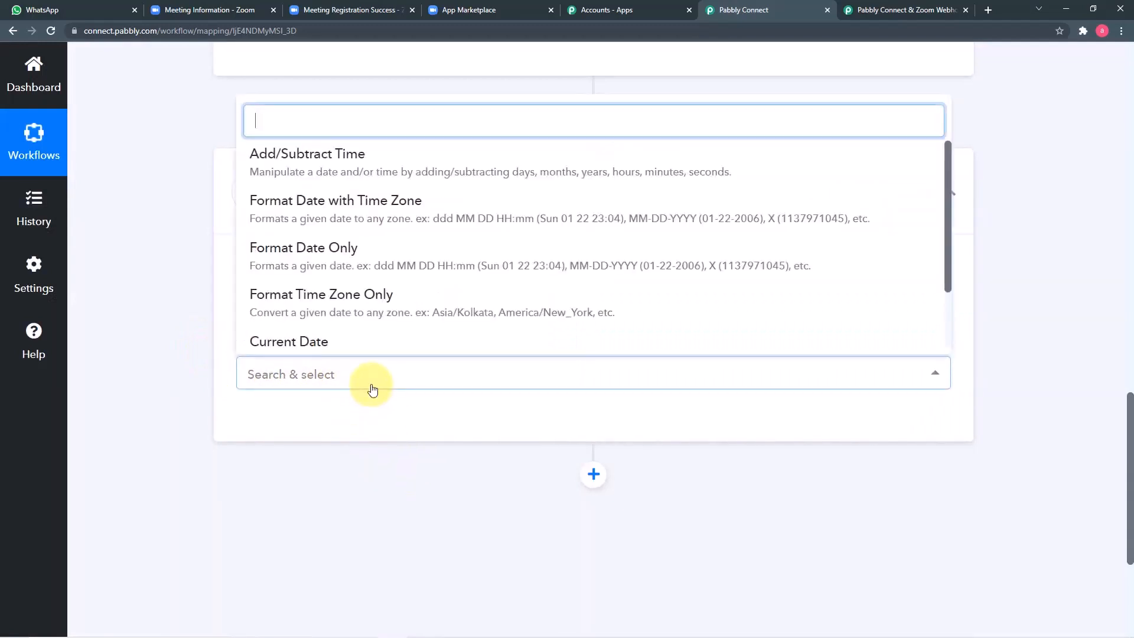
click(328, 164)
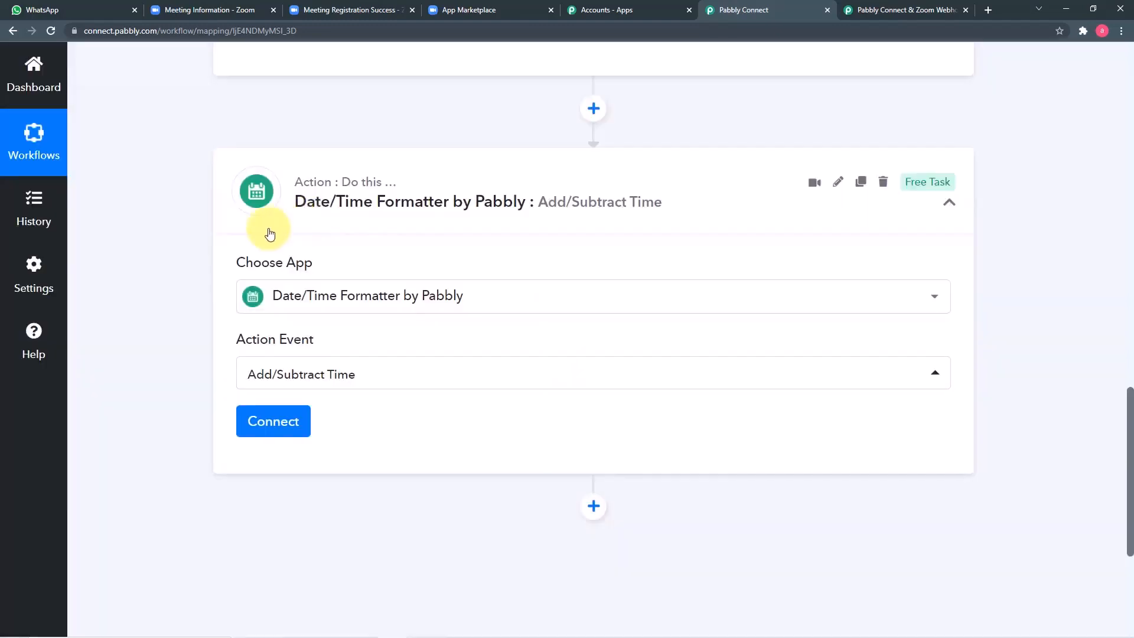
click(273, 423)
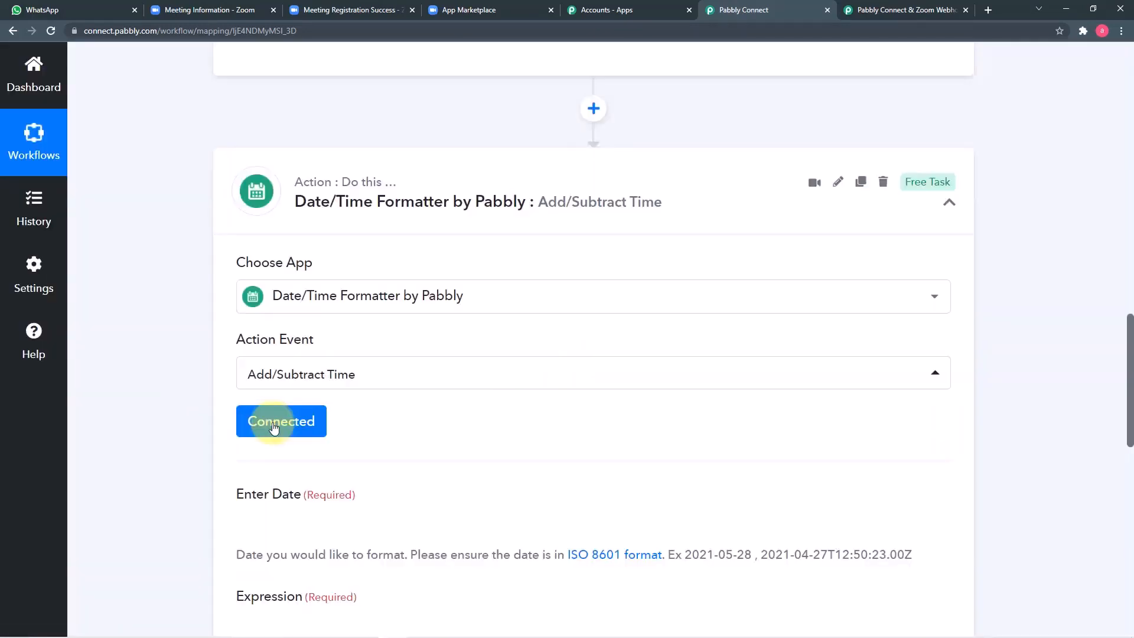
scroll(273, 427, down, 2)
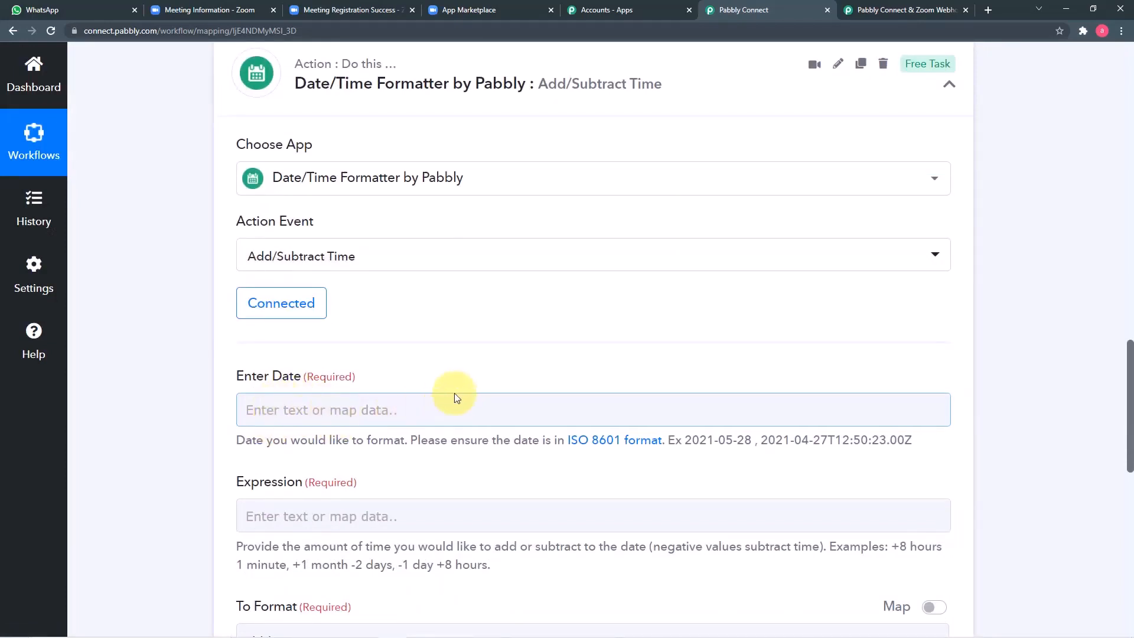
Step: Map Enter Date to the Zoom Payload Object Start Time, 2021-11-20T14:00:00Z
scroll(504, 388, up, 5)
scroll(503, 388, up, 4)
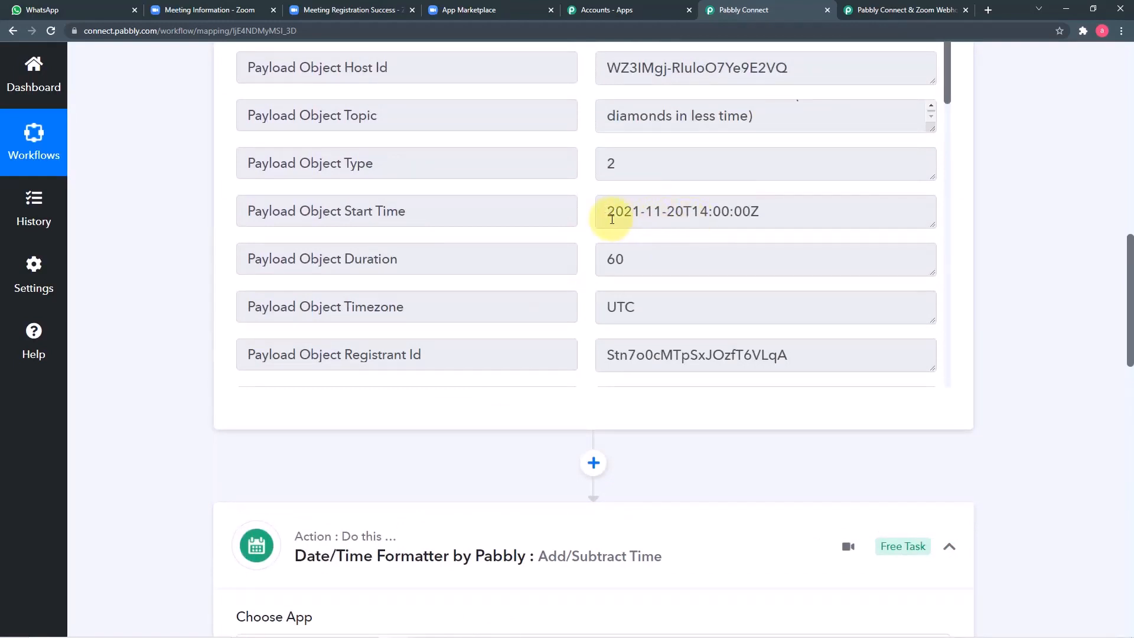
scroll(713, 221, down, 3)
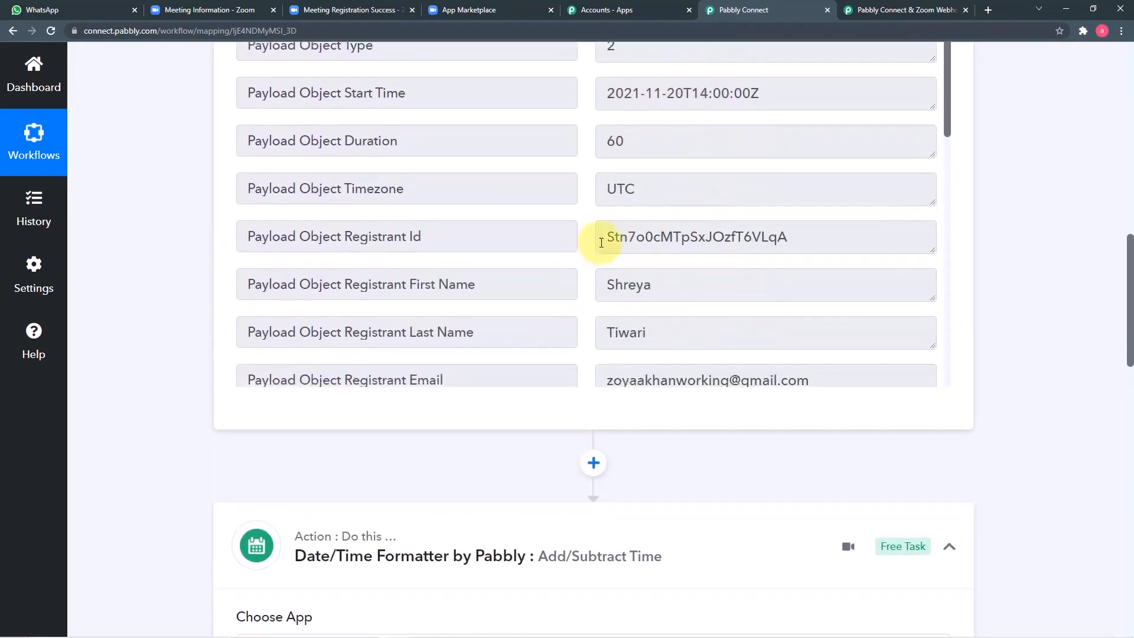
scroll(598, 246, up, 3)
scroll(456, 218, down, 2)
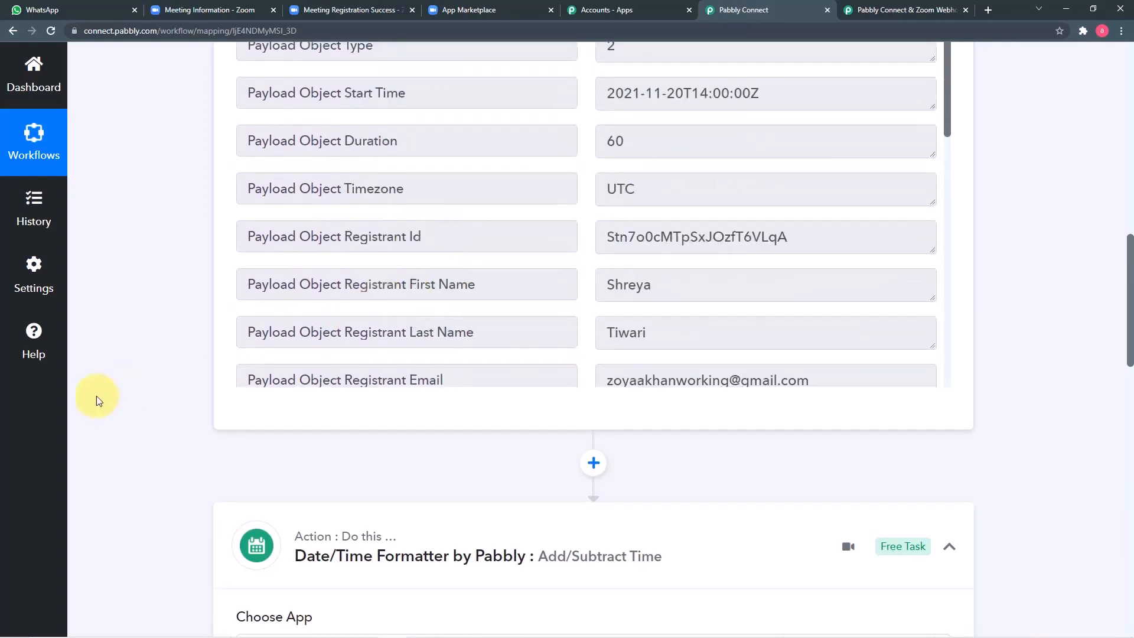
scroll(148, 399, down, 5)
scroll(148, 399, down, 4)
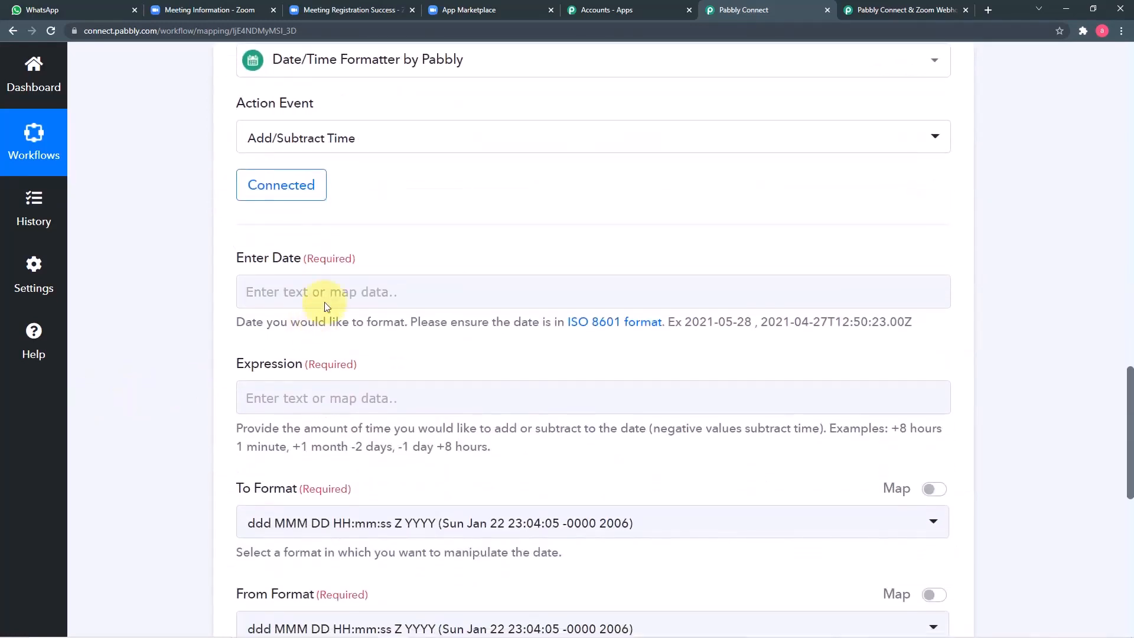
click(286, 291)
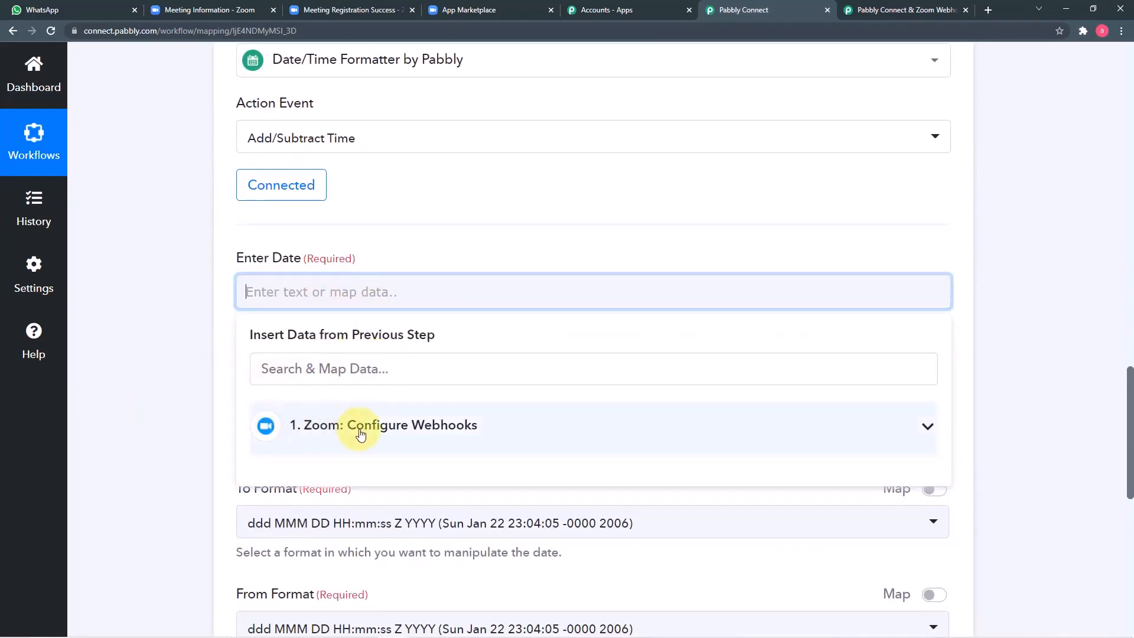
click(452, 437)
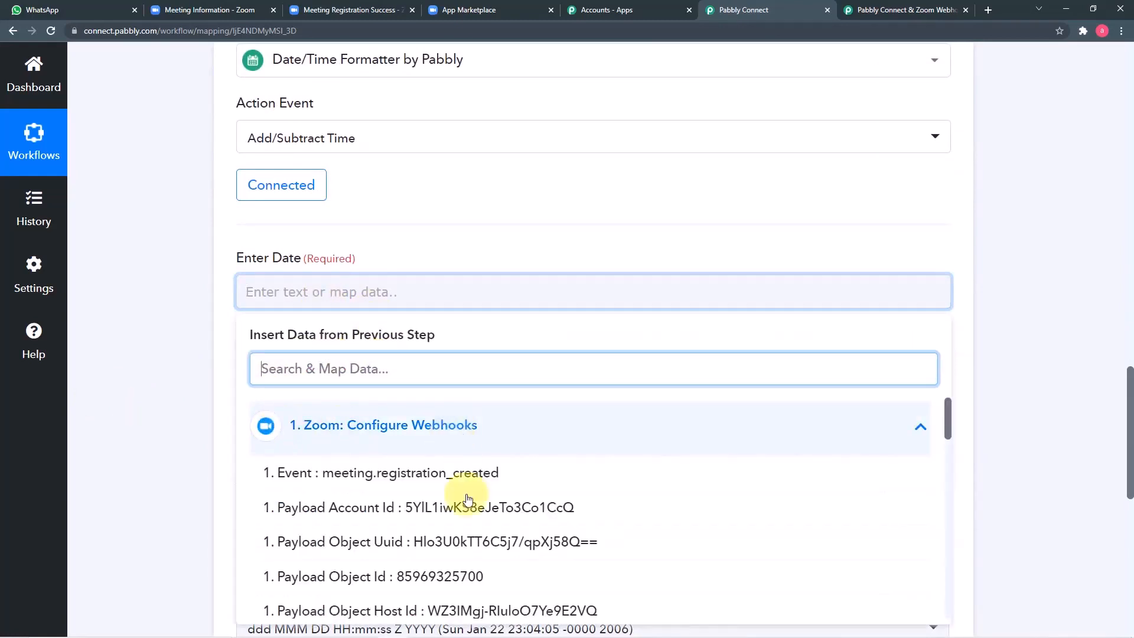
scroll(446, 436, down, 2)
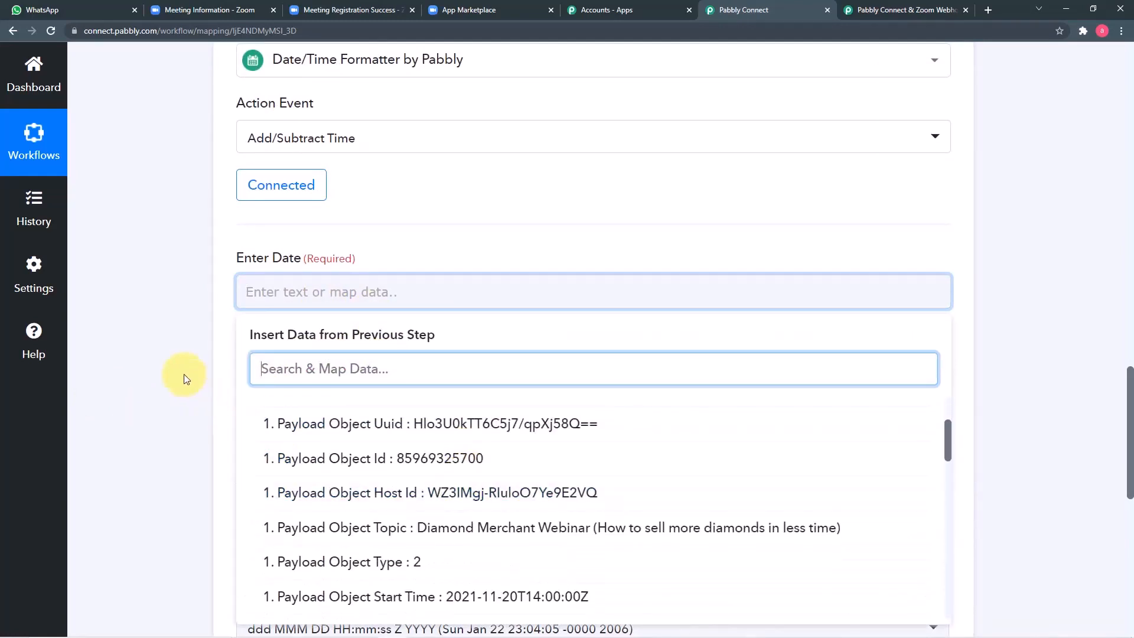
scroll(183, 373, up, 10)
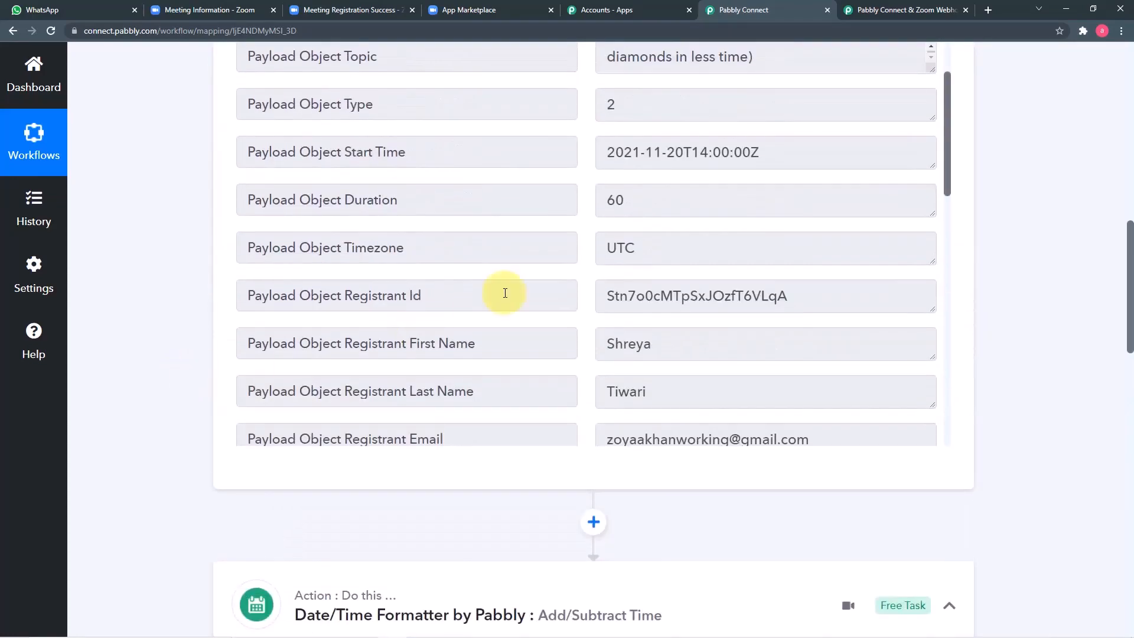
scroll(505, 293, up, 3)
scroll(169, 337, down, 4)
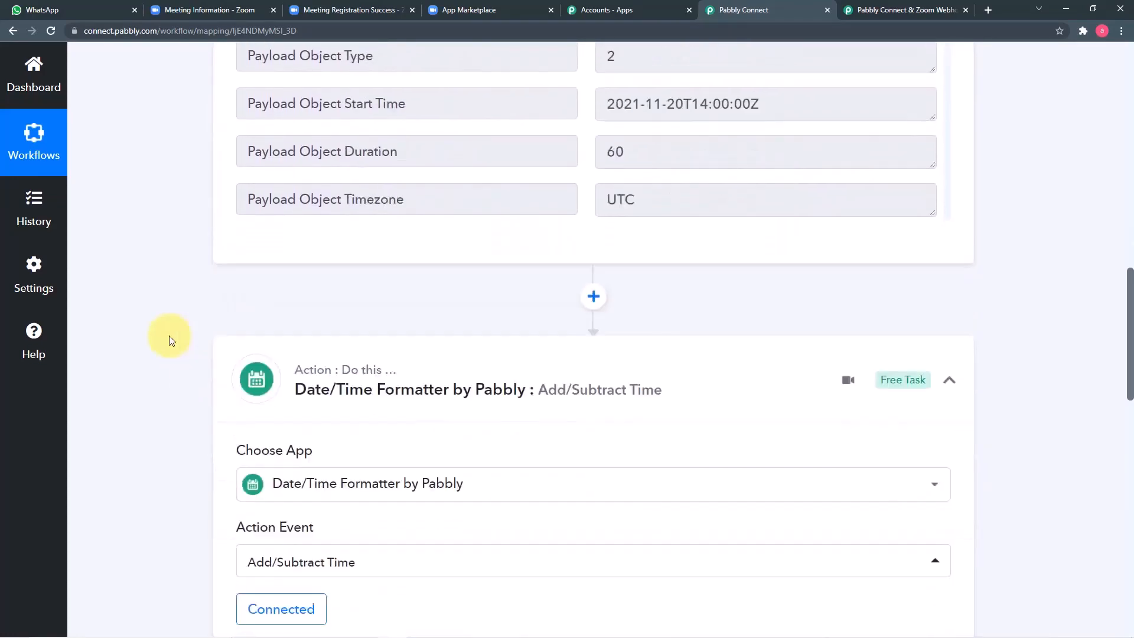
scroll(169, 336, down, 10)
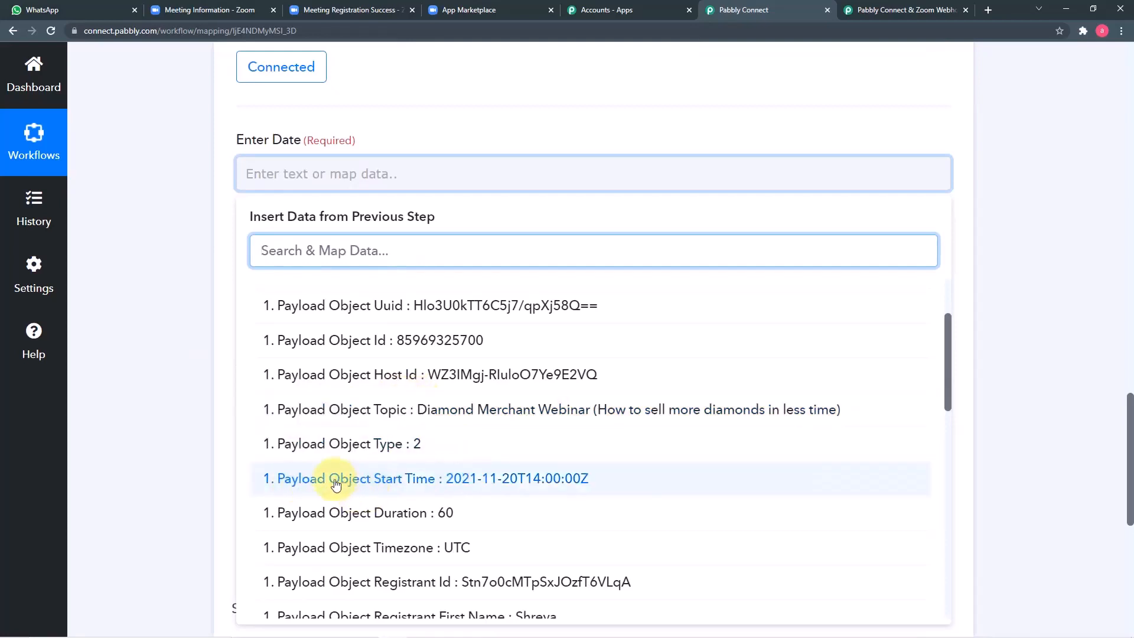
click(401, 482)
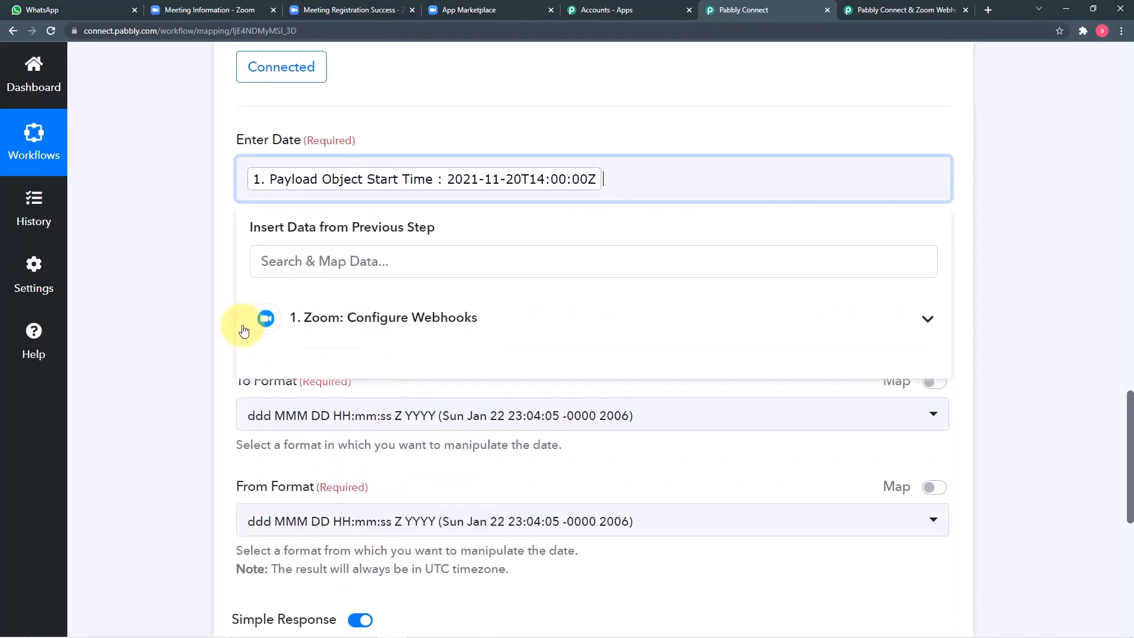
click(201, 308)
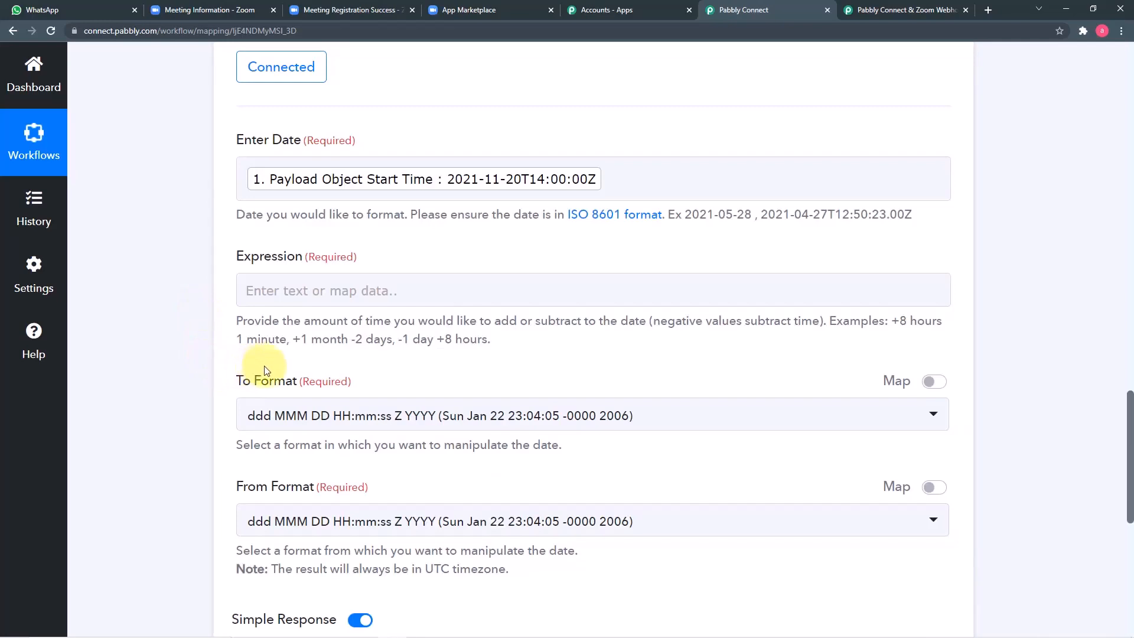
Step: Copy '-1 day' from the Expression help text and paste it into the Expression field
click(291, 285)
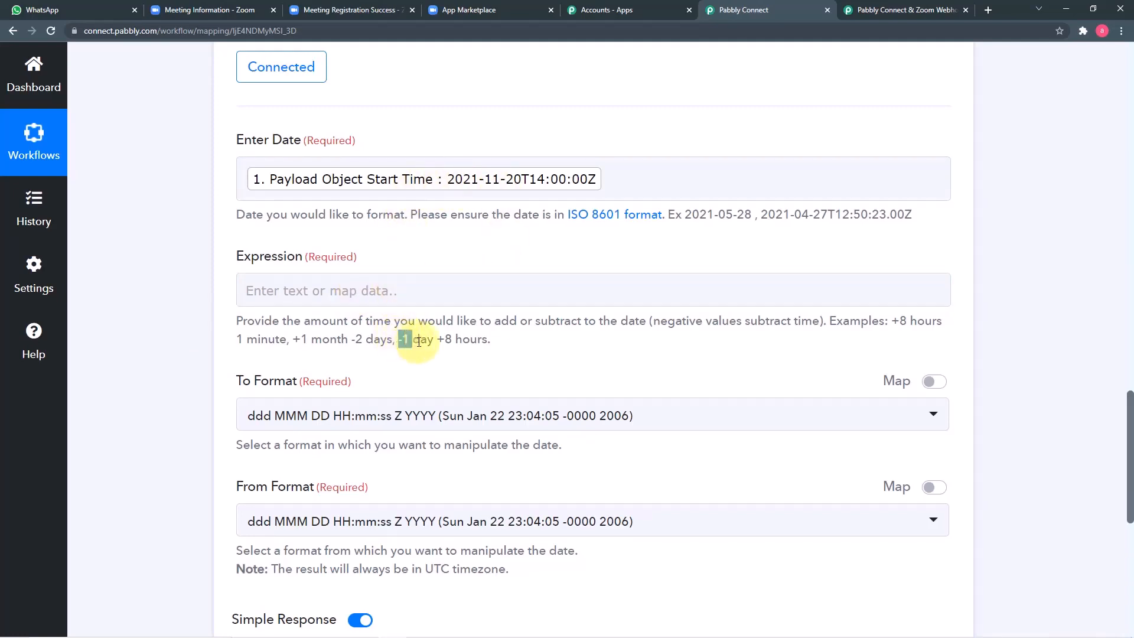
drag(419, 341, 434, 342)
key(ctrl+c)
right_click(412, 336)
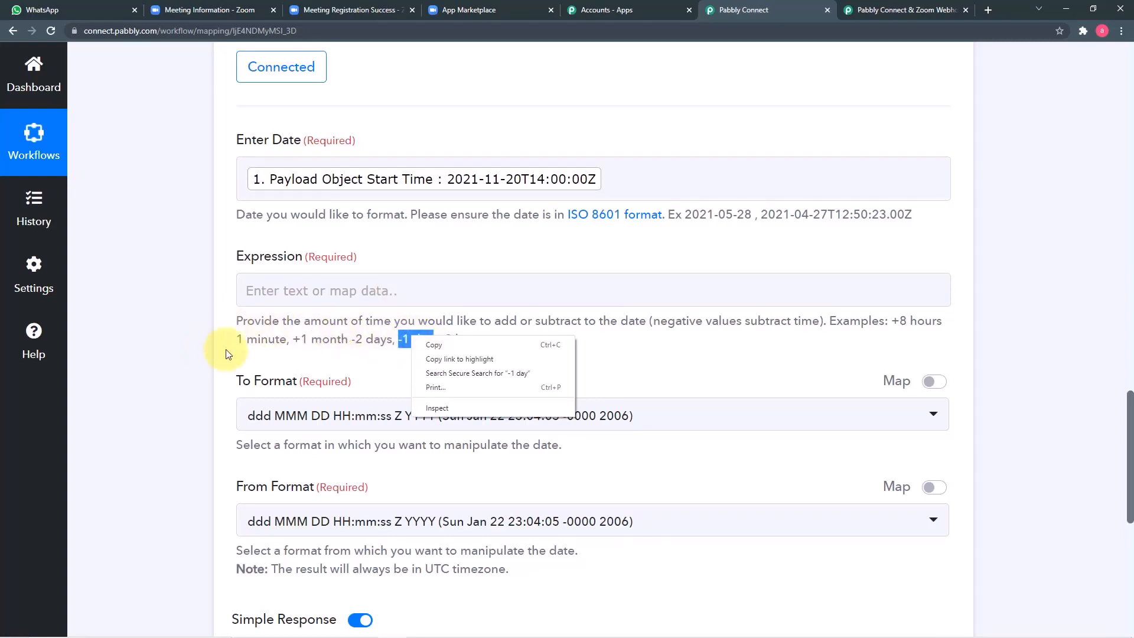
click(427, 345)
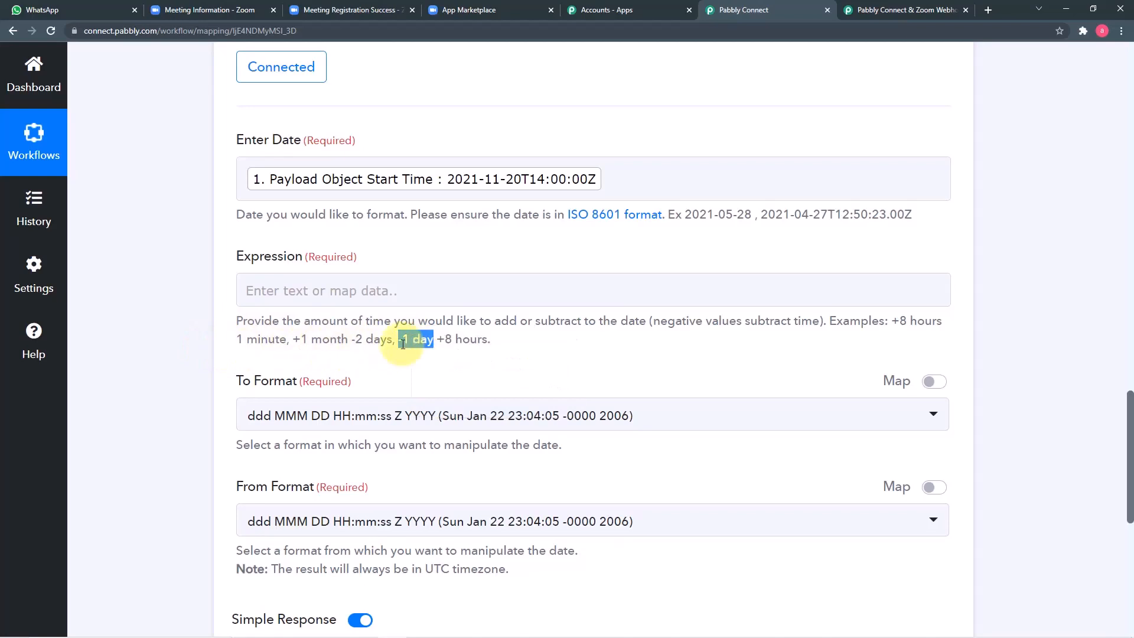
right_click(295, 288)
click(321, 378)
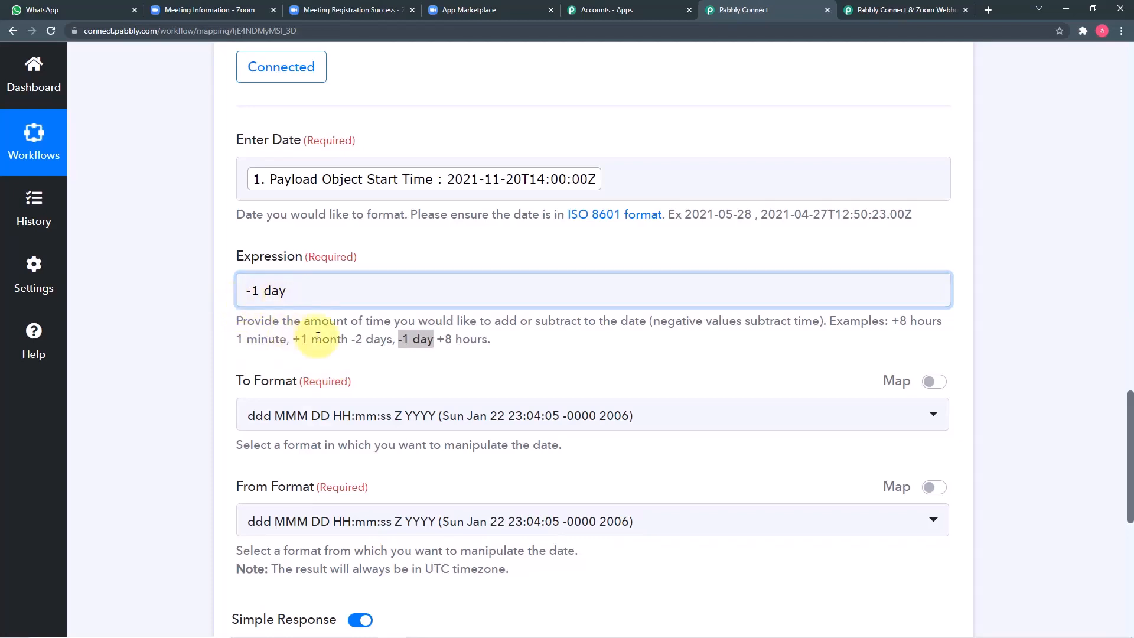
scroll(318, 336, down, 3)
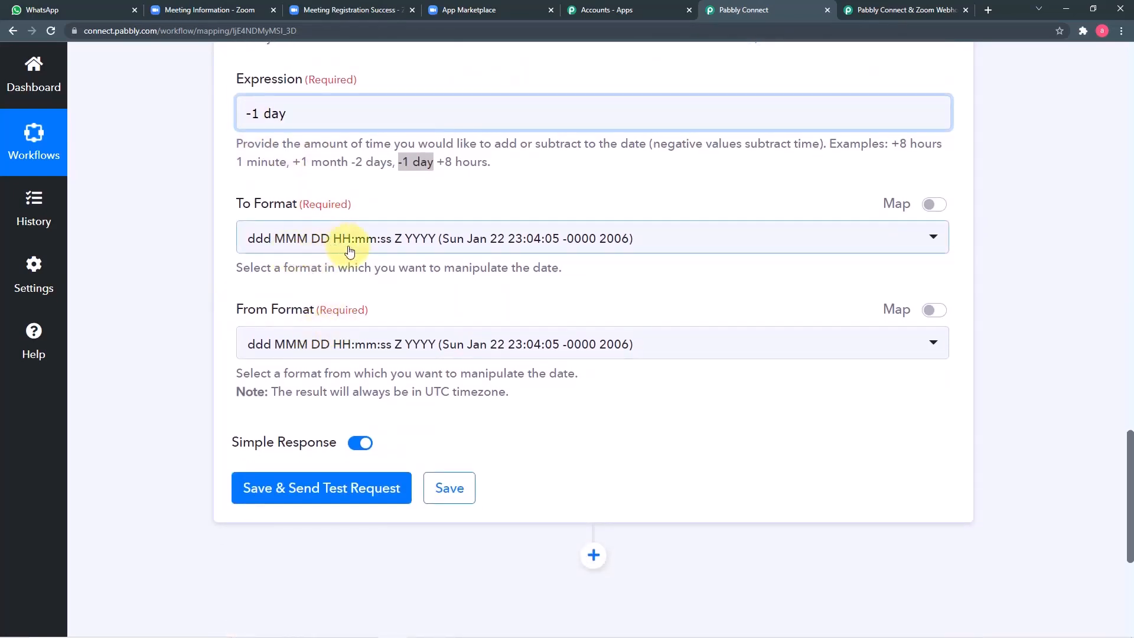
Step: Set the formatter's To Format to YYYY-MM-DD HH:mm:ss
click(415, 248)
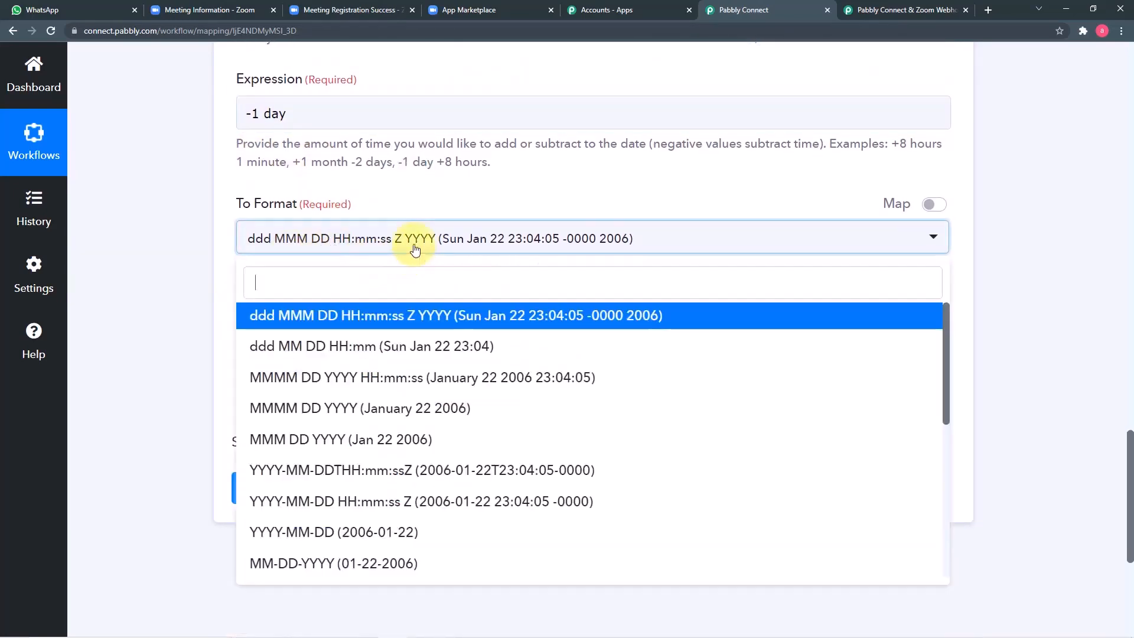
scroll(401, 396, down, 4)
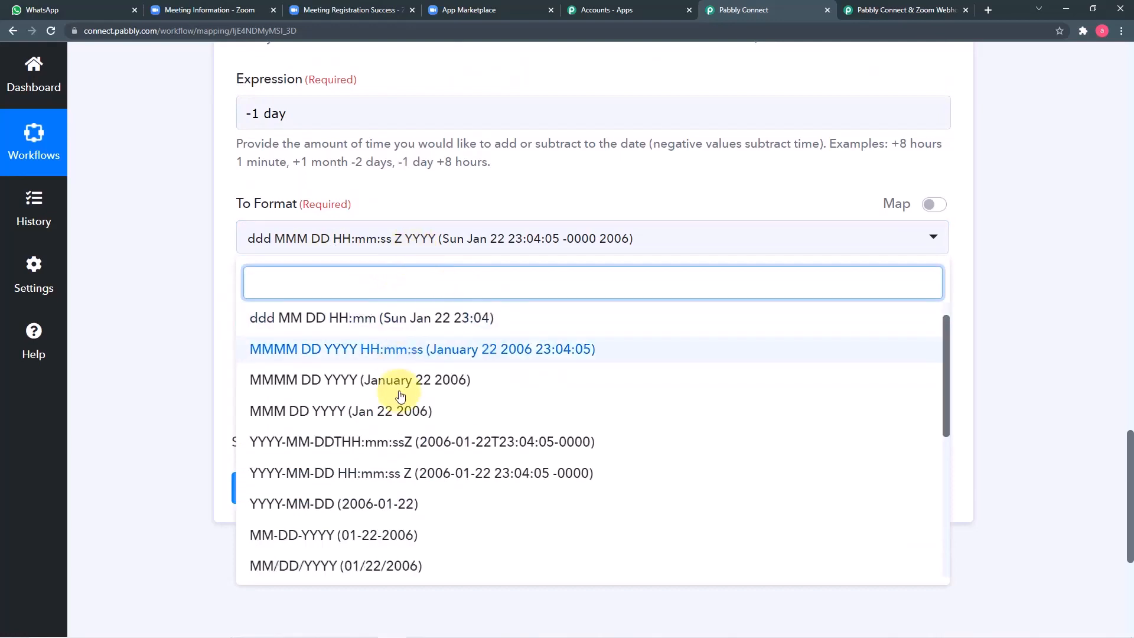
scroll(401, 395, down, 2)
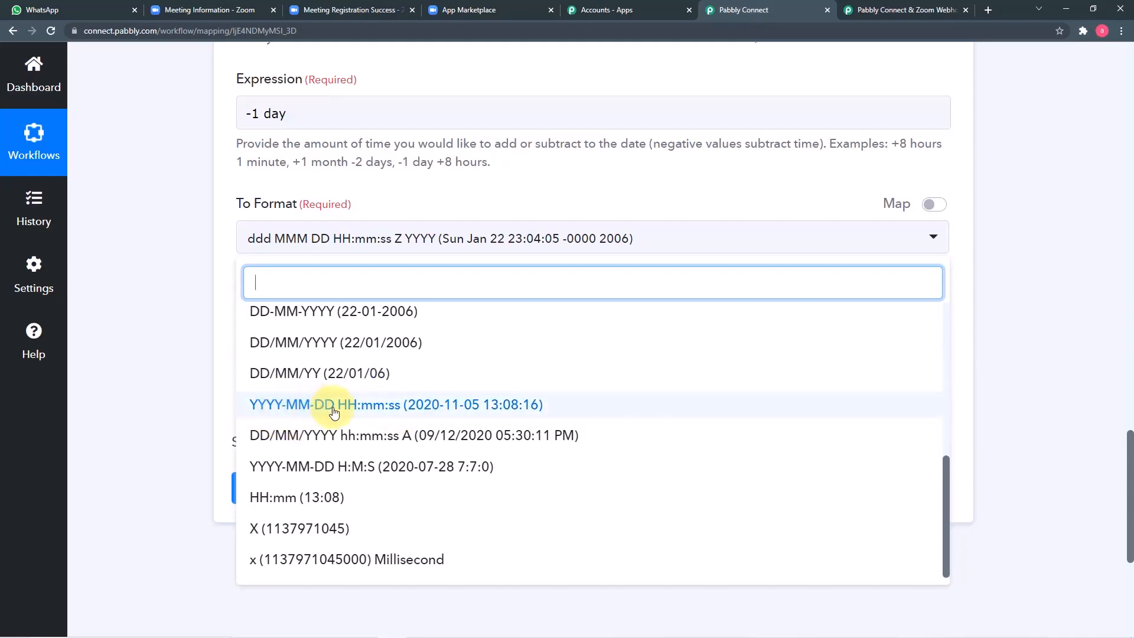
scroll(293, 407, up, 4)
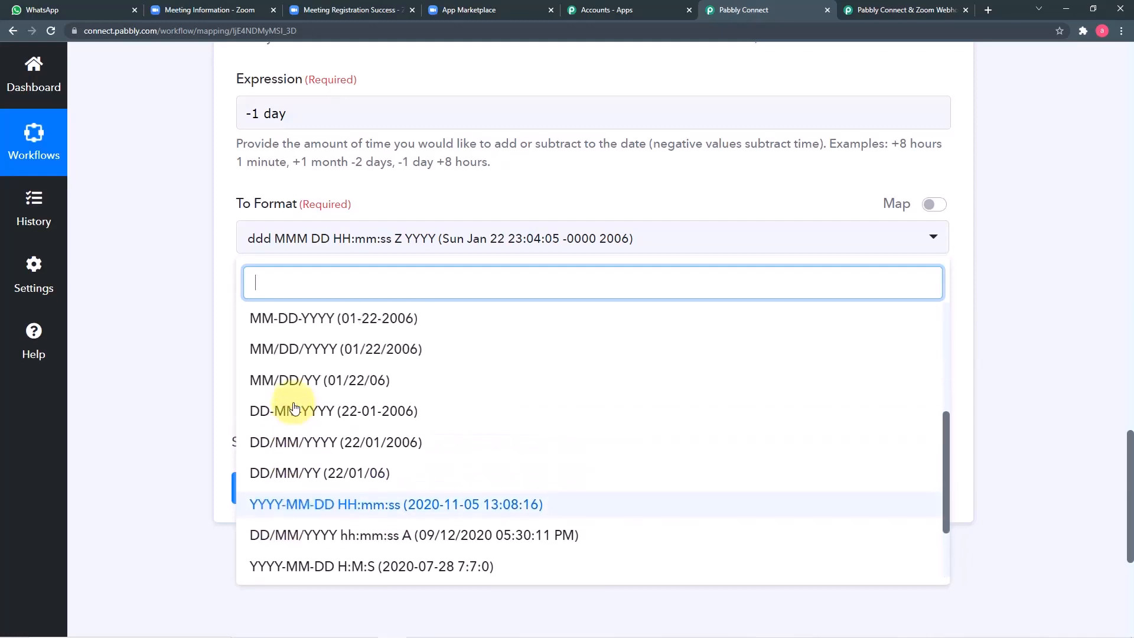
scroll(295, 408, up, 3)
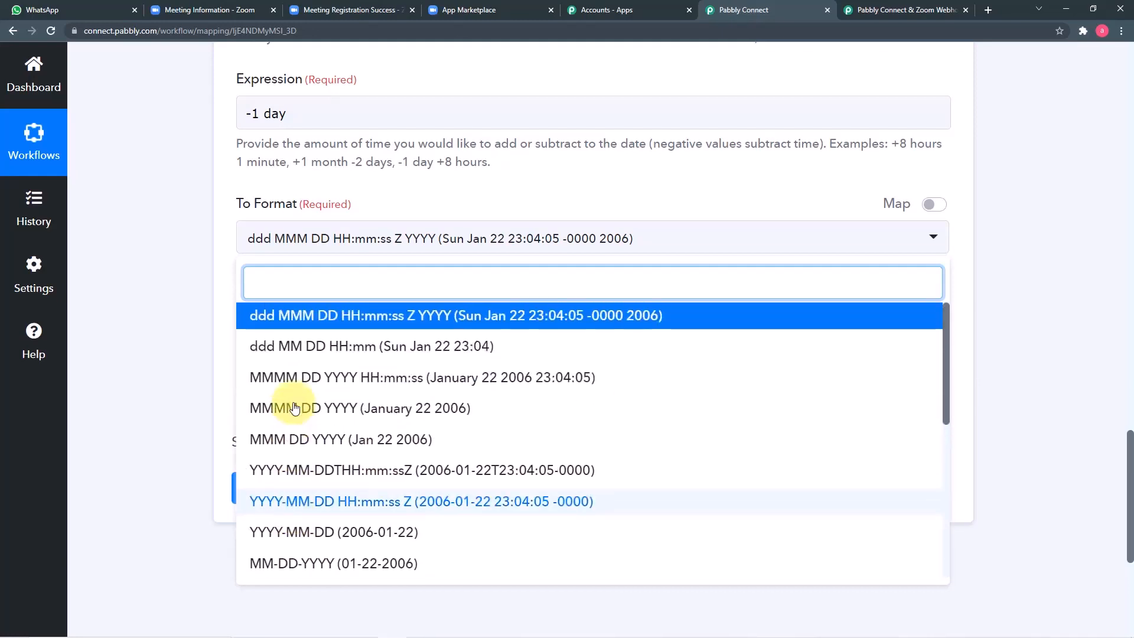
scroll(294, 408, down, 6)
scroll(294, 407, down, 5)
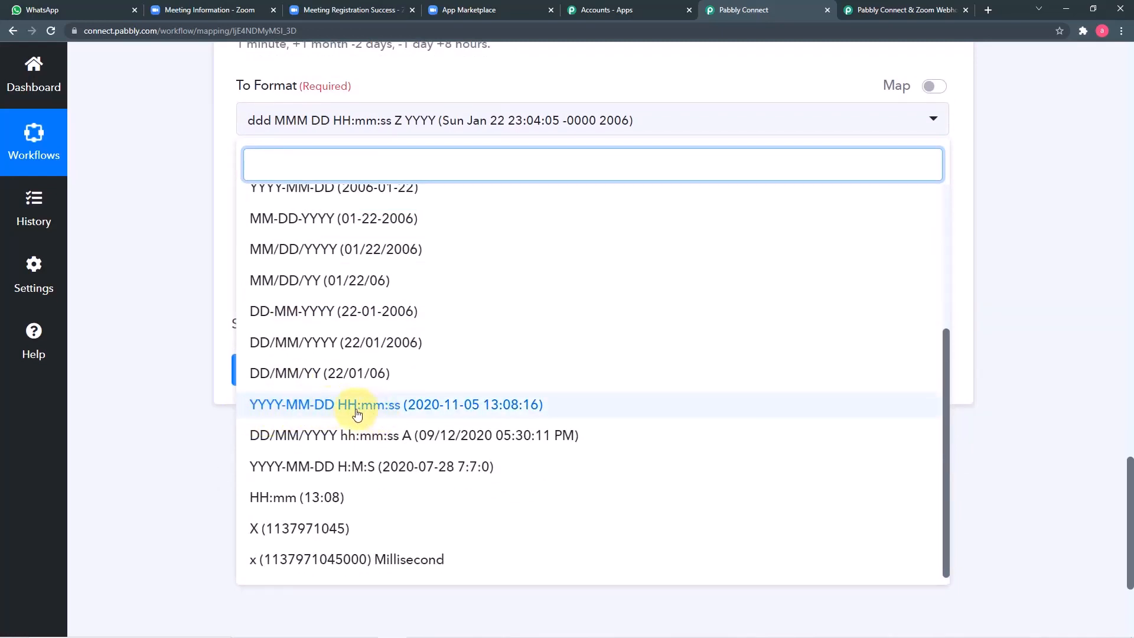
click(321, 406)
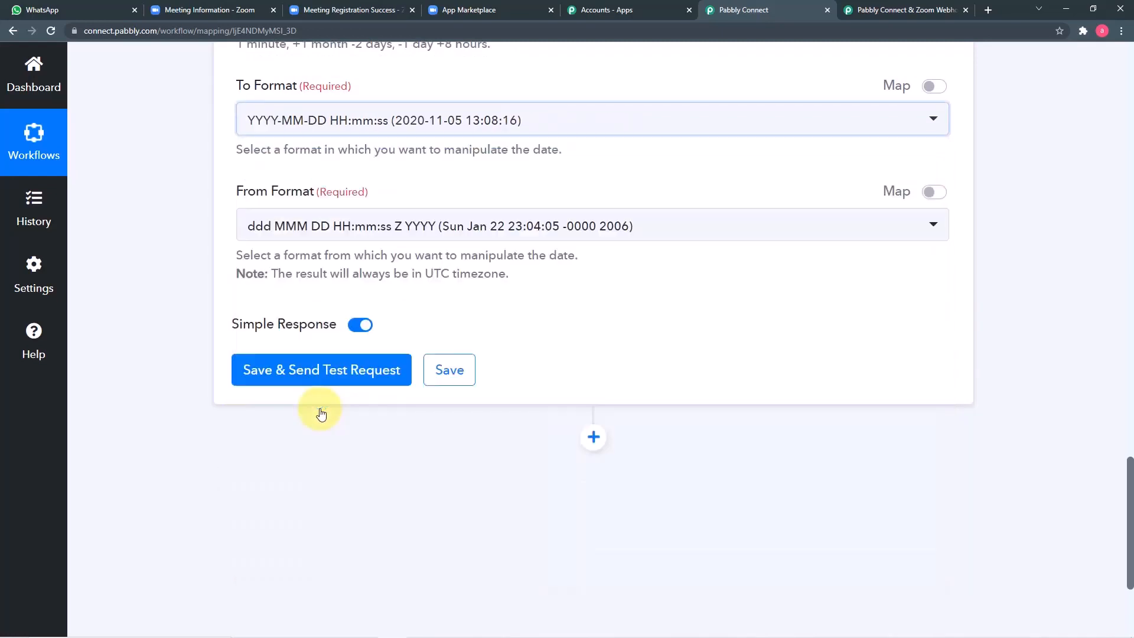
Step: Set the From Format to YYYY-MM-DDTHH:mm:ssZ
scroll(184, 296, up, 1)
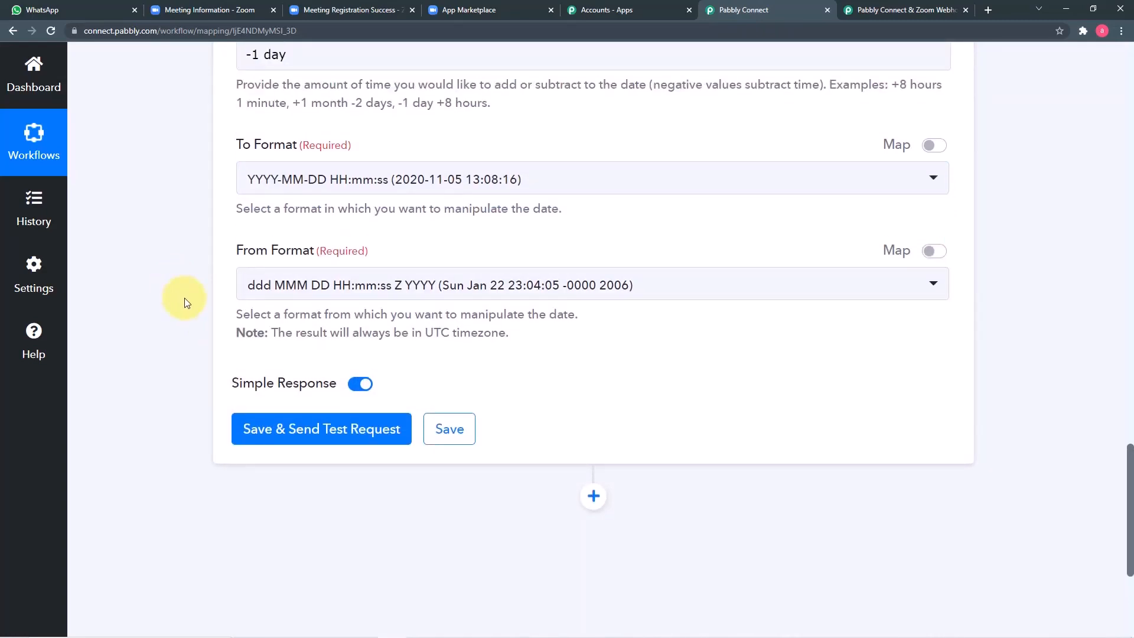
scroll(361, 291, up, 4)
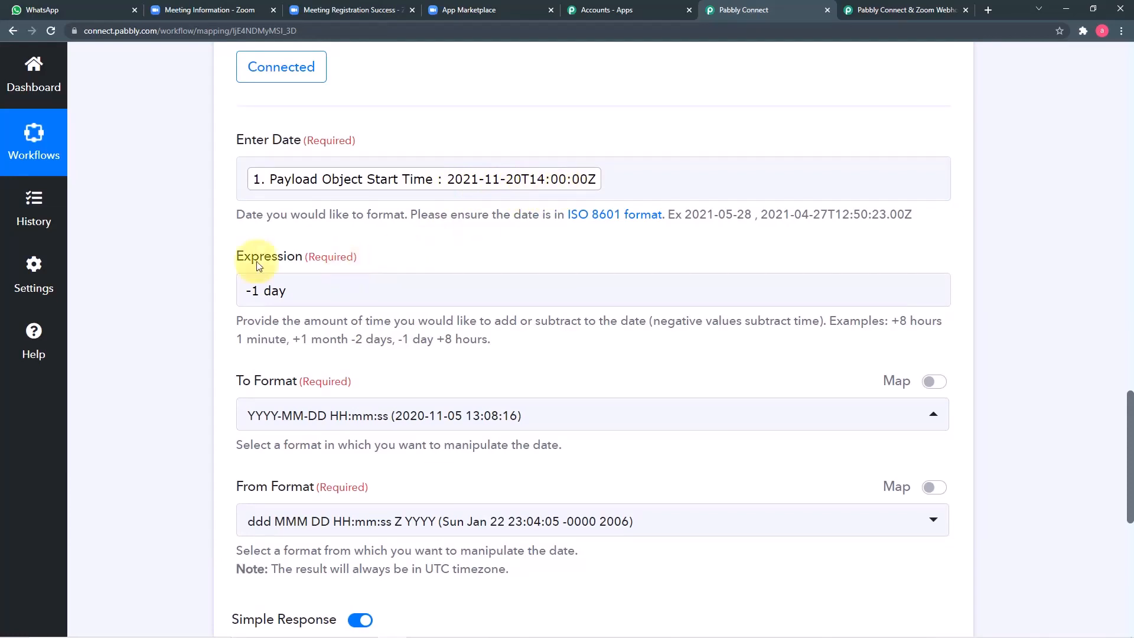
scroll(167, 275, down, 4)
scroll(166, 276, down, 1)
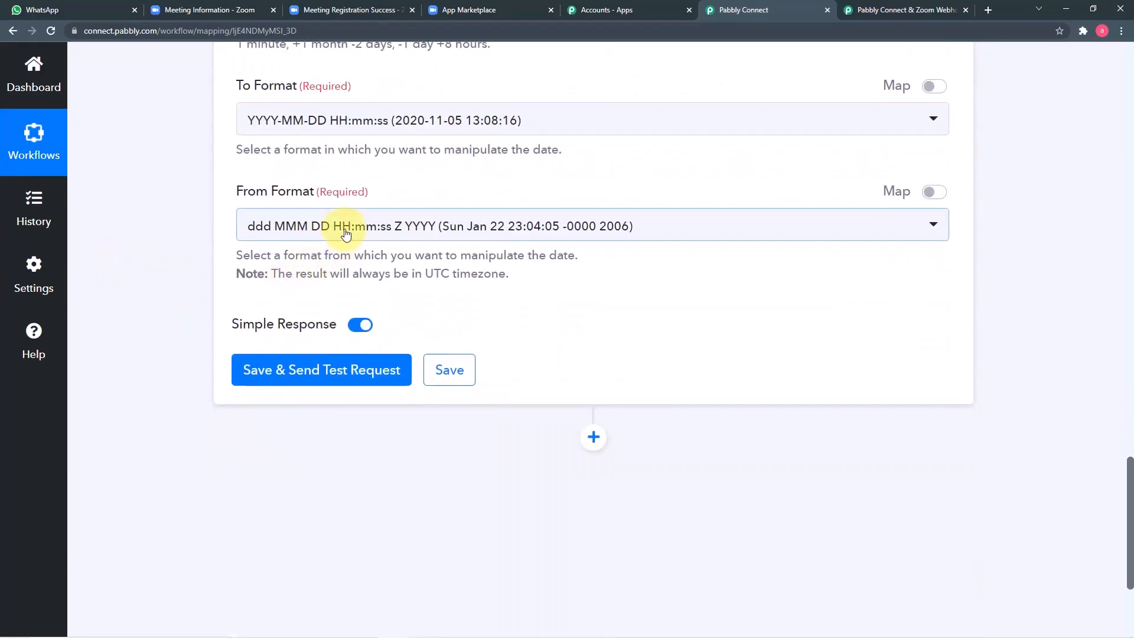
click(328, 220)
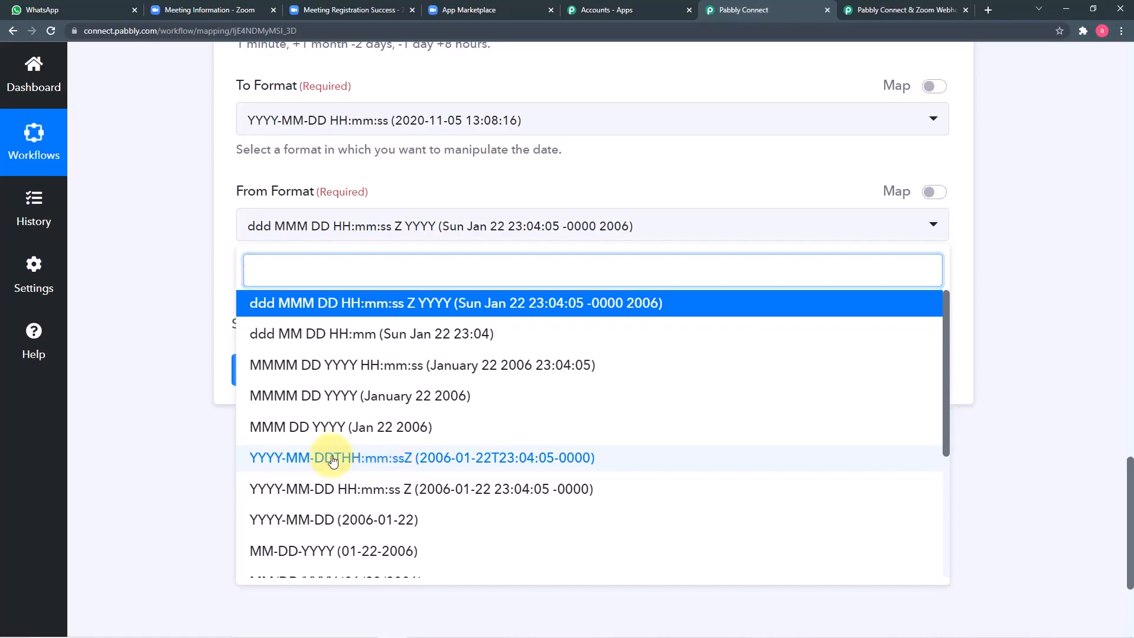
click(381, 461)
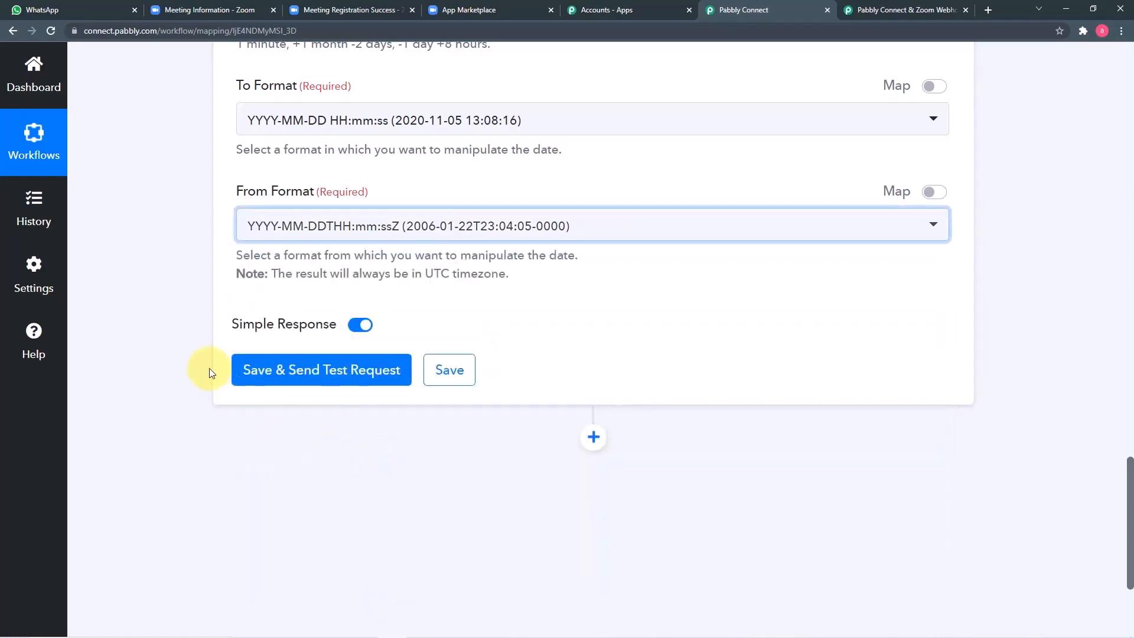
click(279, 382)
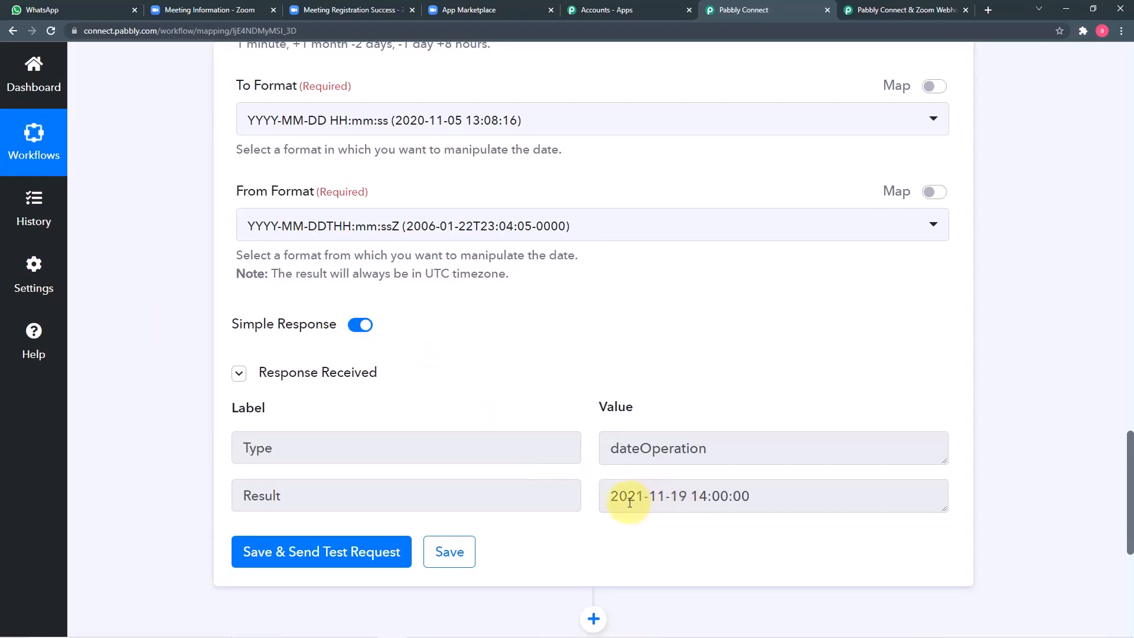
scroll(629, 454, up, 5)
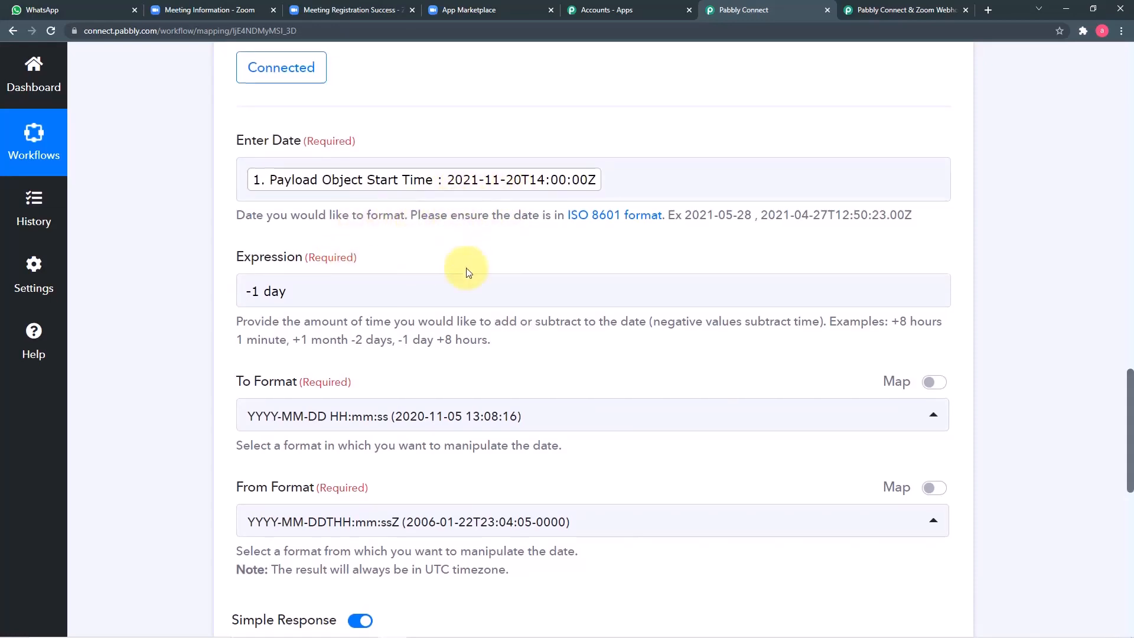
scroll(468, 269, down, 2)
scroll(468, 272, down, 4)
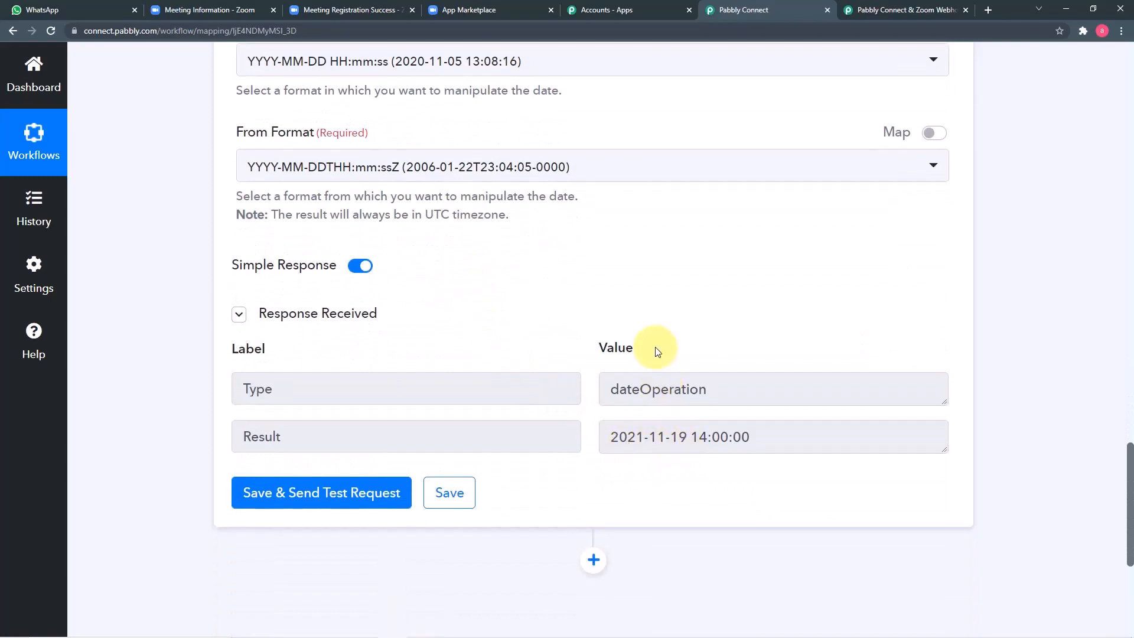
scroll(653, 350, up, 3)
scroll(656, 351, up, 5)
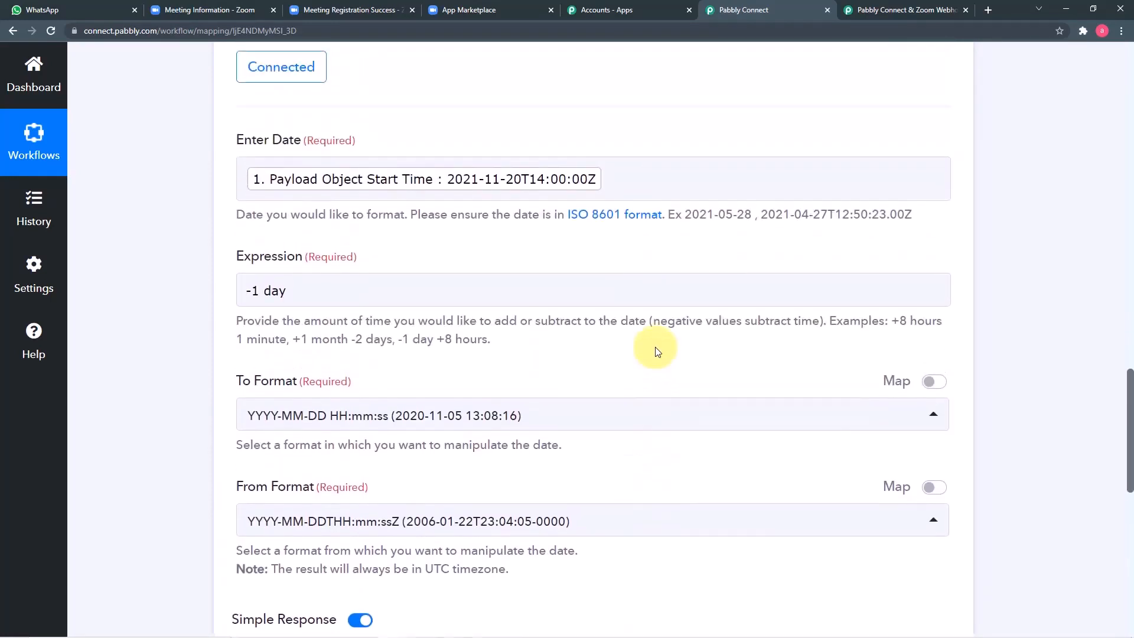
scroll(195, 256, up, 4)
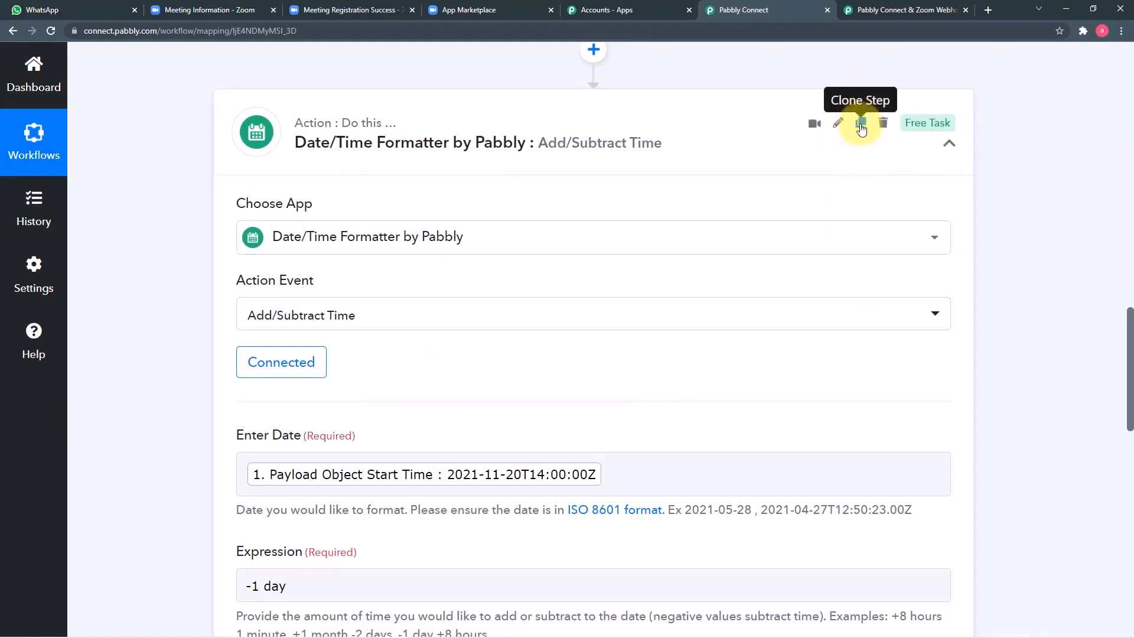
Step: Clone the Add/Subtract Time formatter step twice, creating steps 3 and 4
click(861, 125)
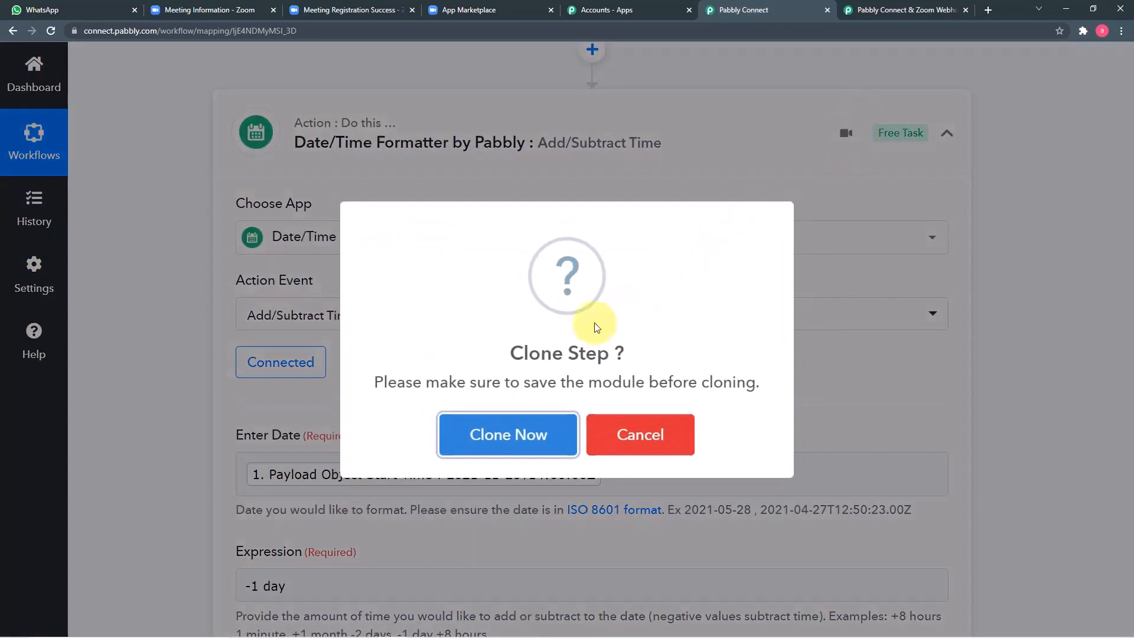
click(517, 433)
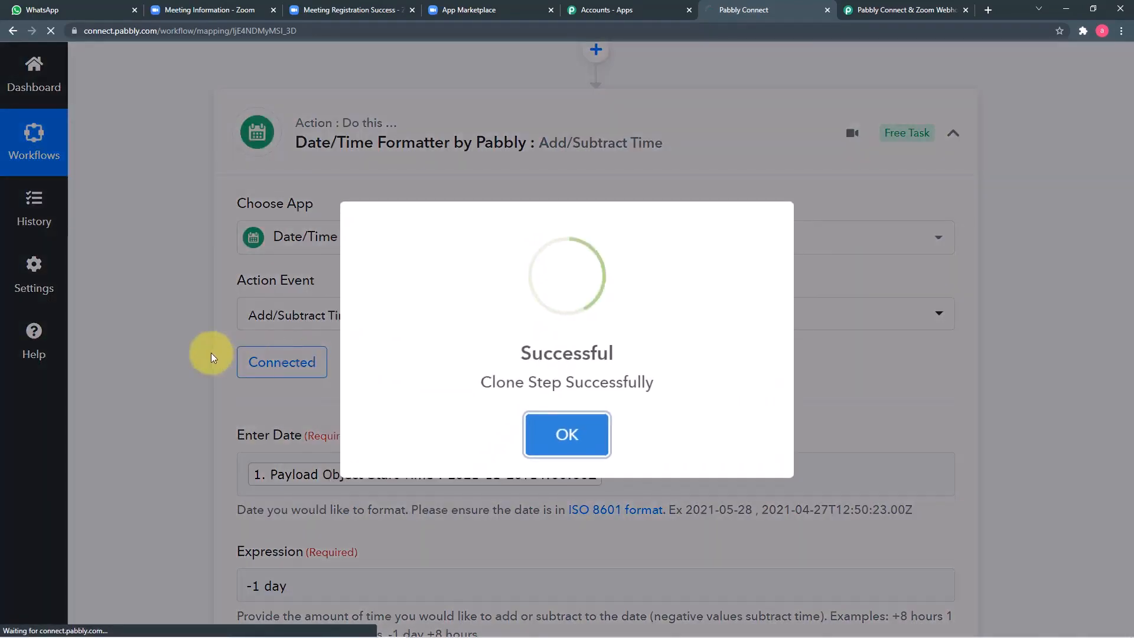
scroll(211, 357, down, 13)
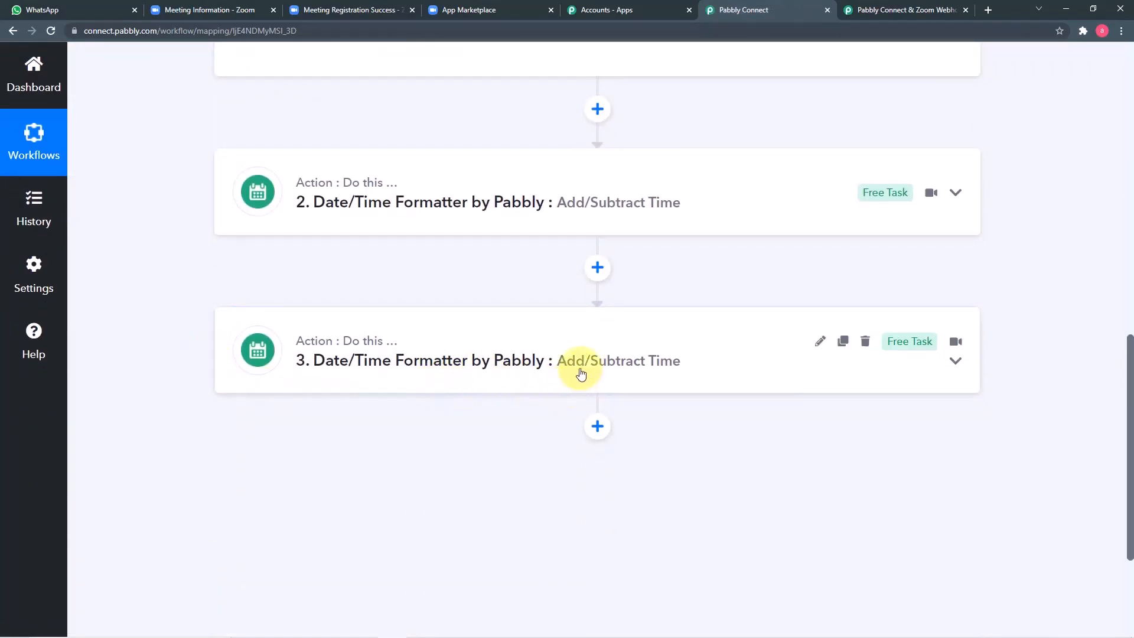
click(842, 342)
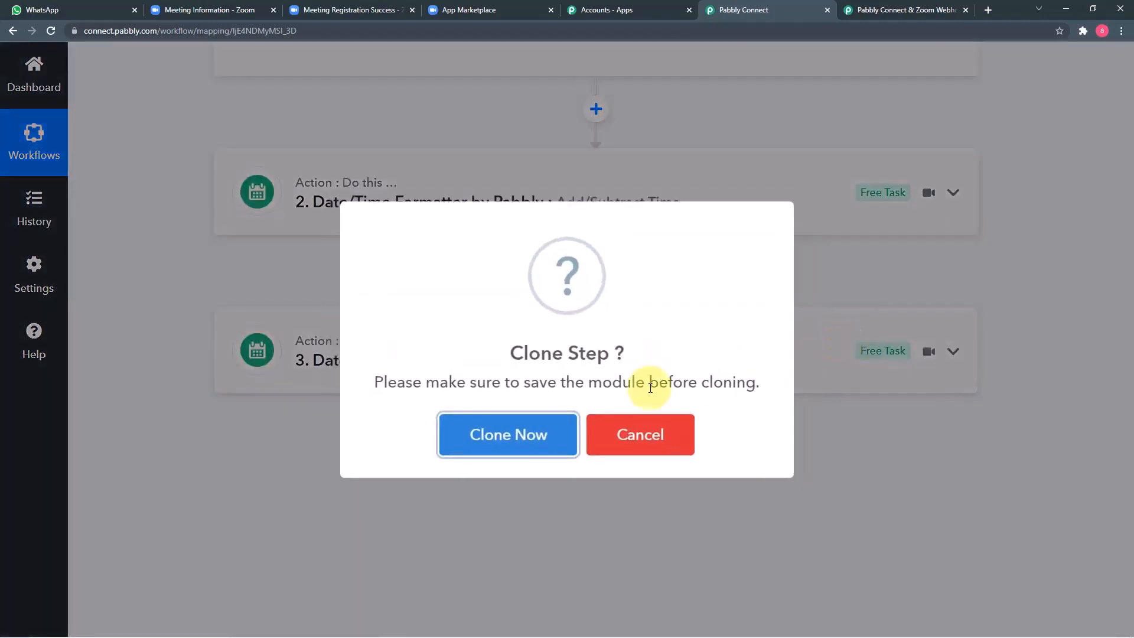
click(507, 434)
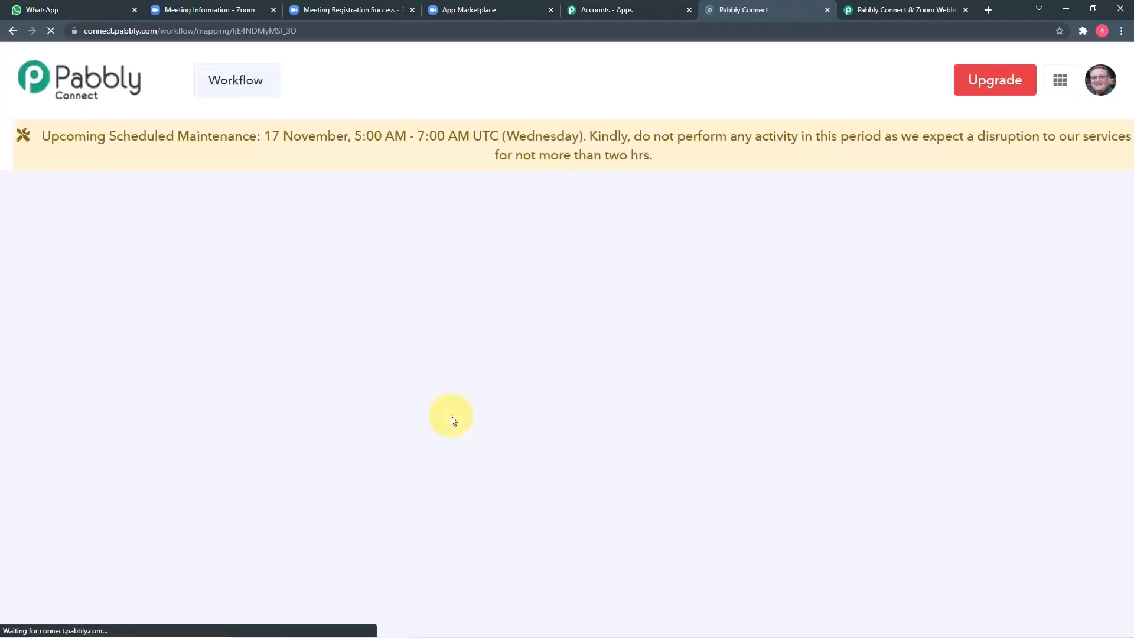
scroll(153, 393, down, 13)
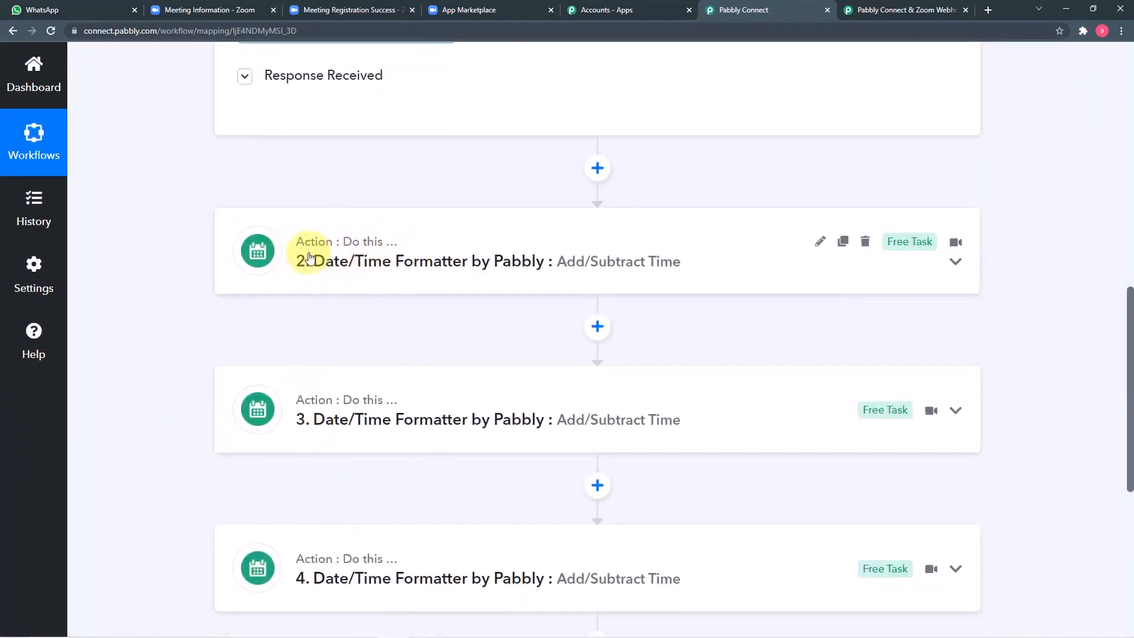
Step: Rename formatter steps 2, 3 and 4 to '- 1Day', '- 2 Hours' and '- 15 Minutes'
click(819, 244)
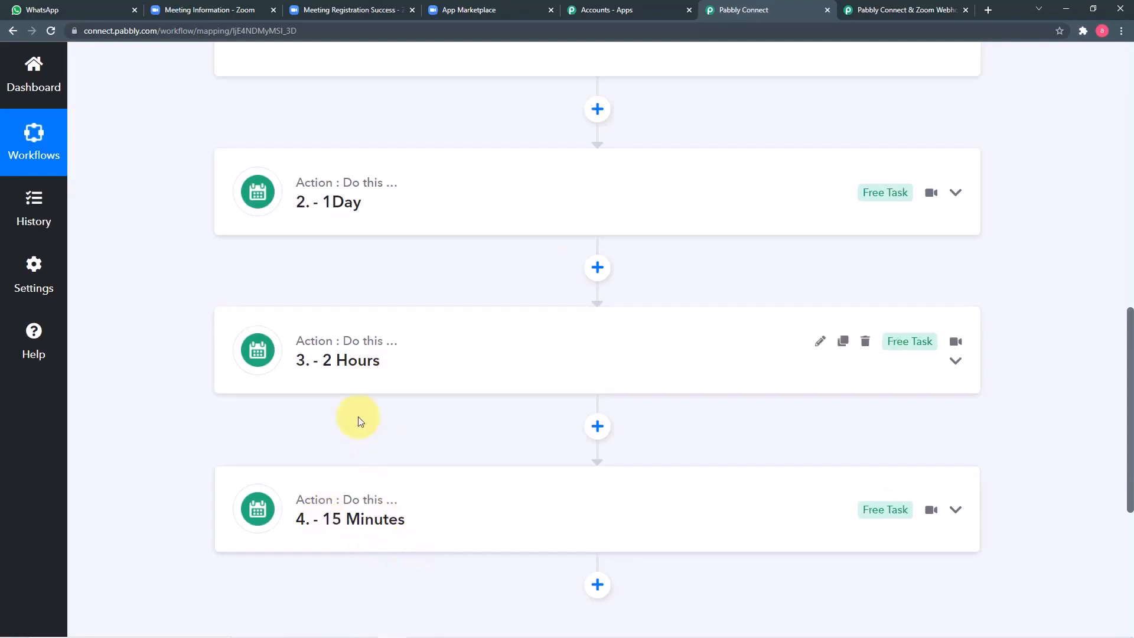
scroll(197, 307, down, 1)
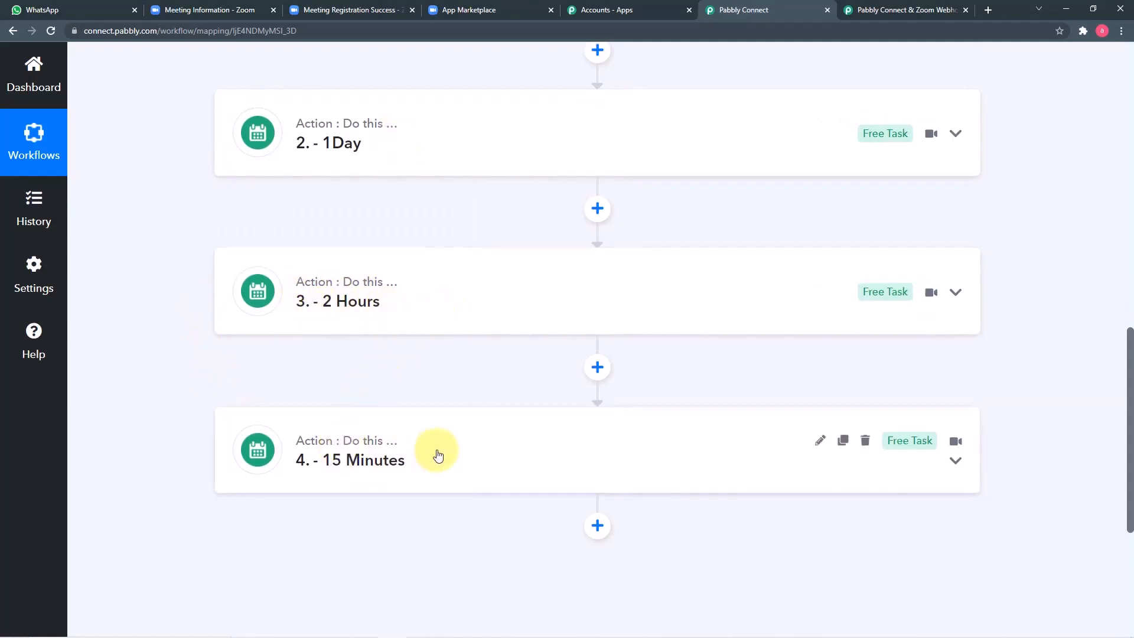
Step: Change the '- 2 Hours' step's Expression from -1 day to -2 hours
click(446, 329)
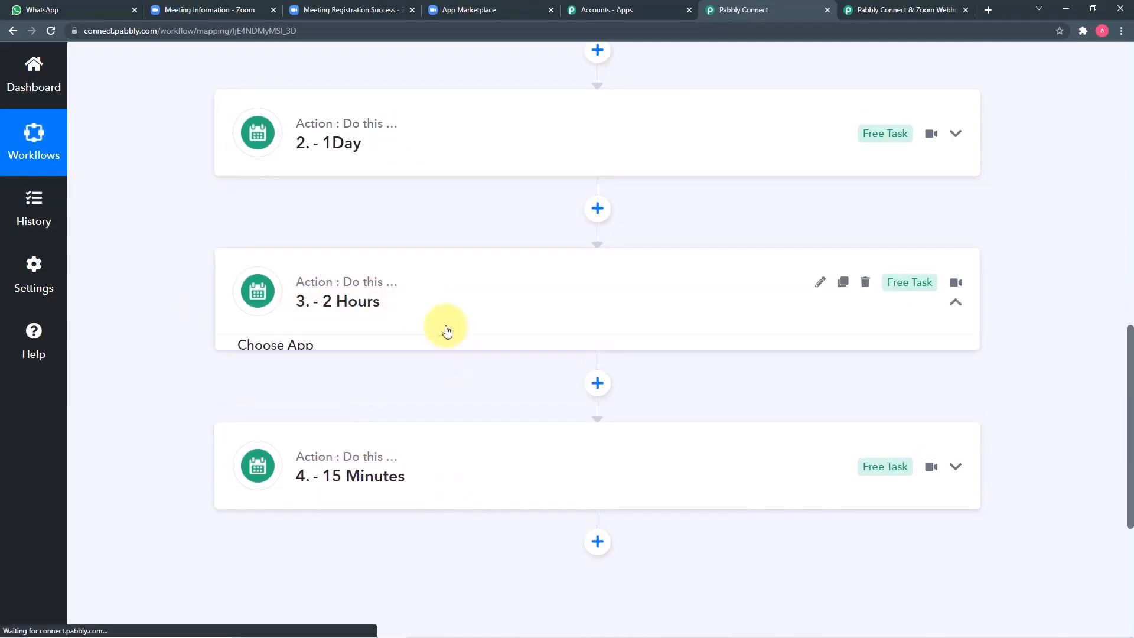
scroll(216, 319, down, 4)
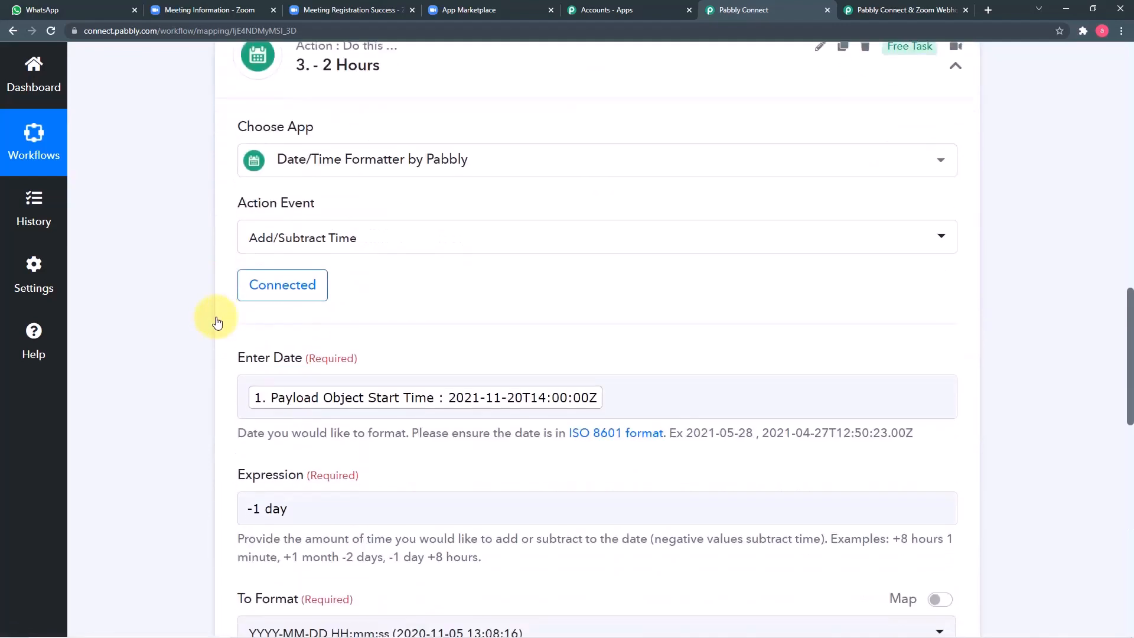
scroll(217, 319, down, 4)
click(306, 273)
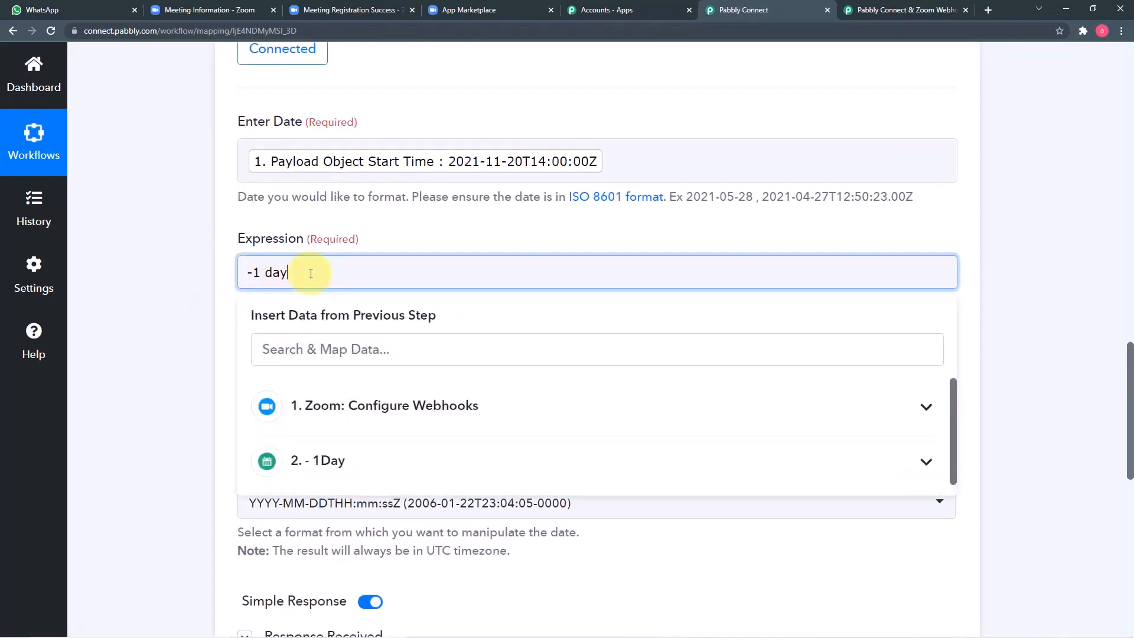
key(BackSpace)
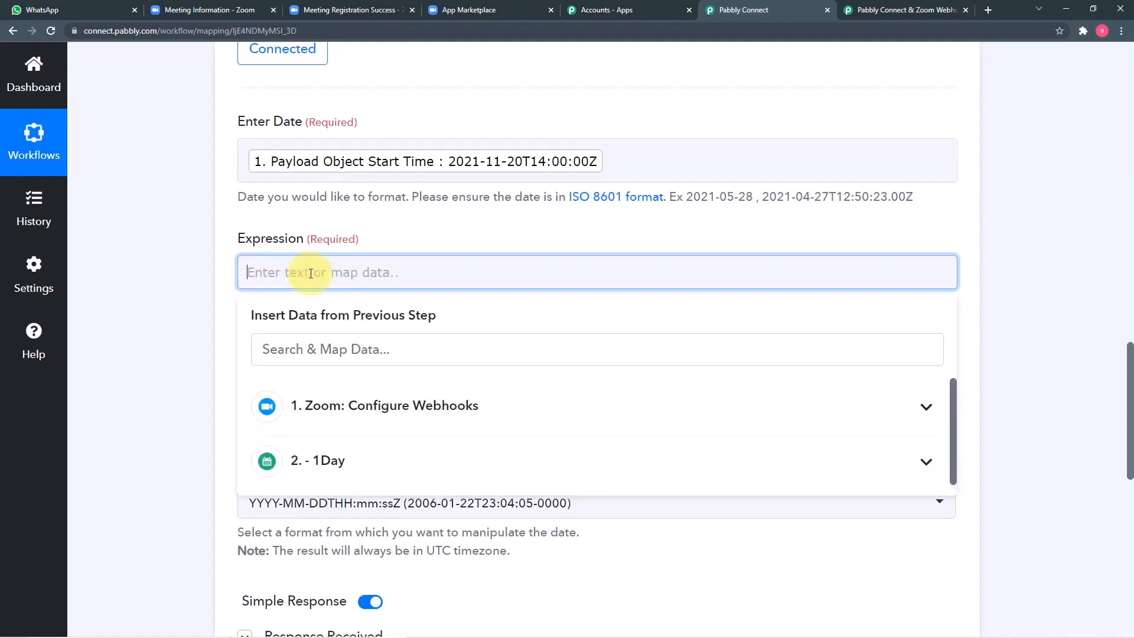
click(222, 257)
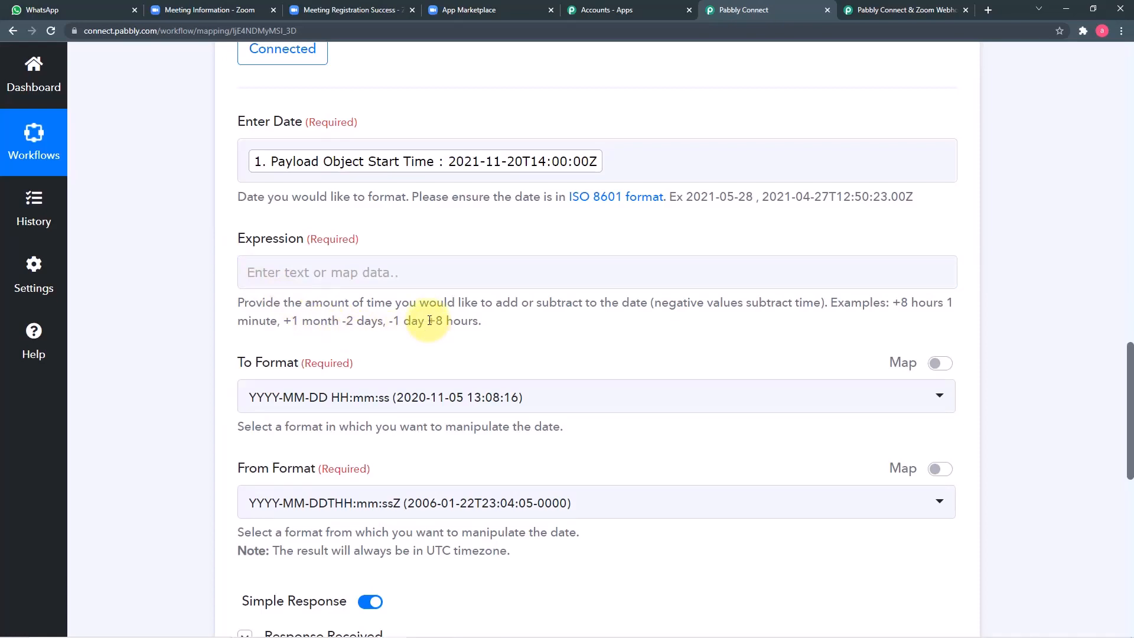
drag(429, 321, 479, 325)
right_click(466, 327)
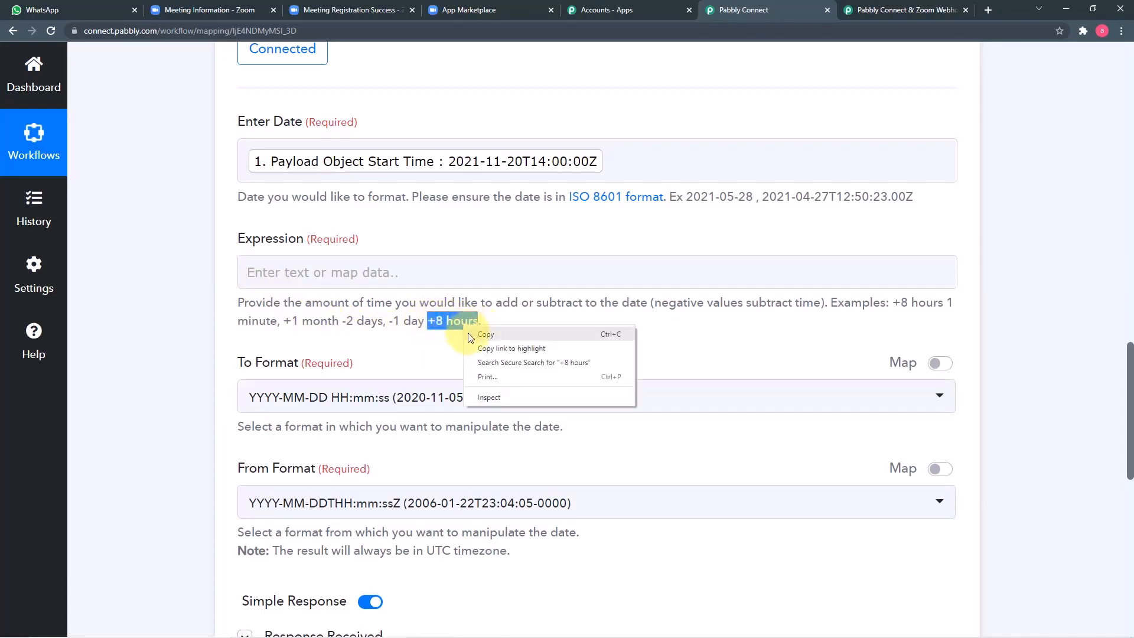
click(526, 334)
right_click(333, 274)
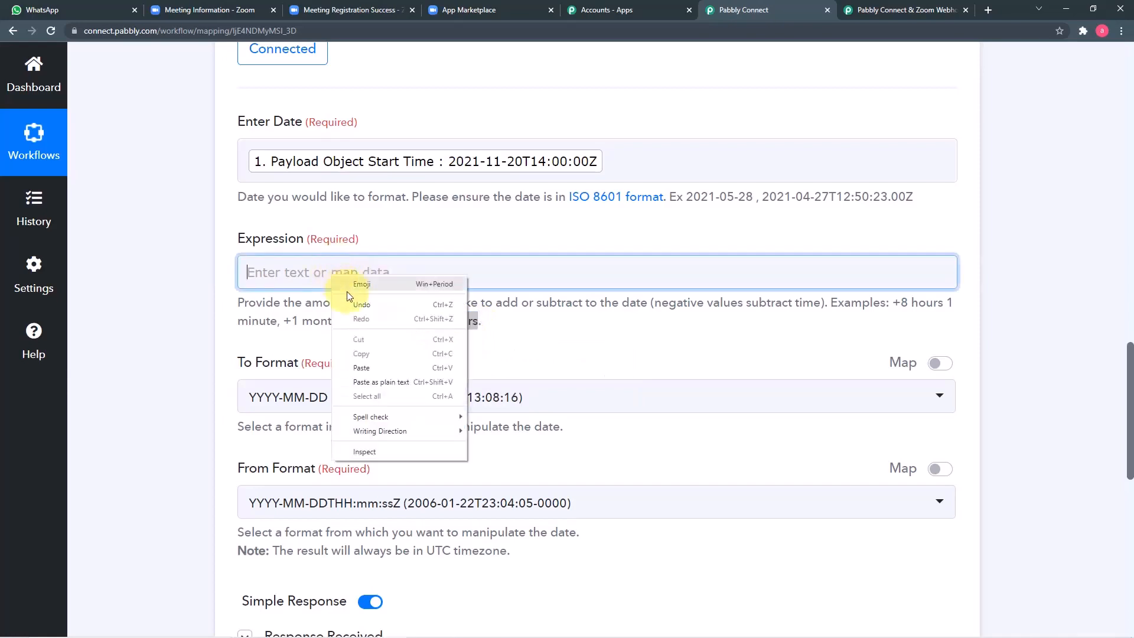
click(364, 361)
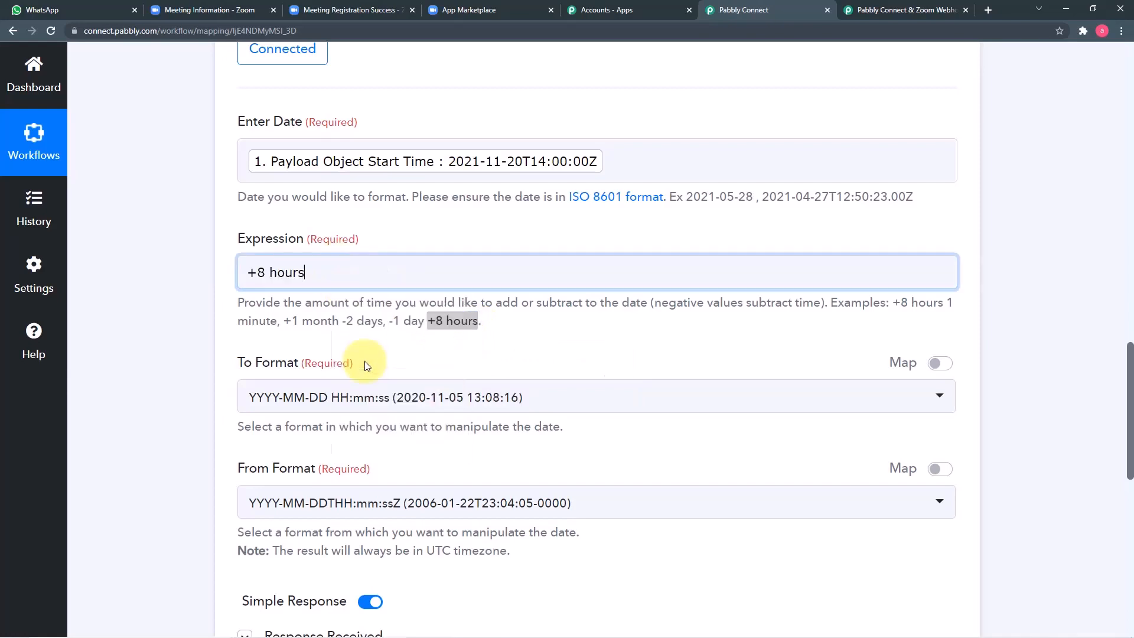
click(258, 273)
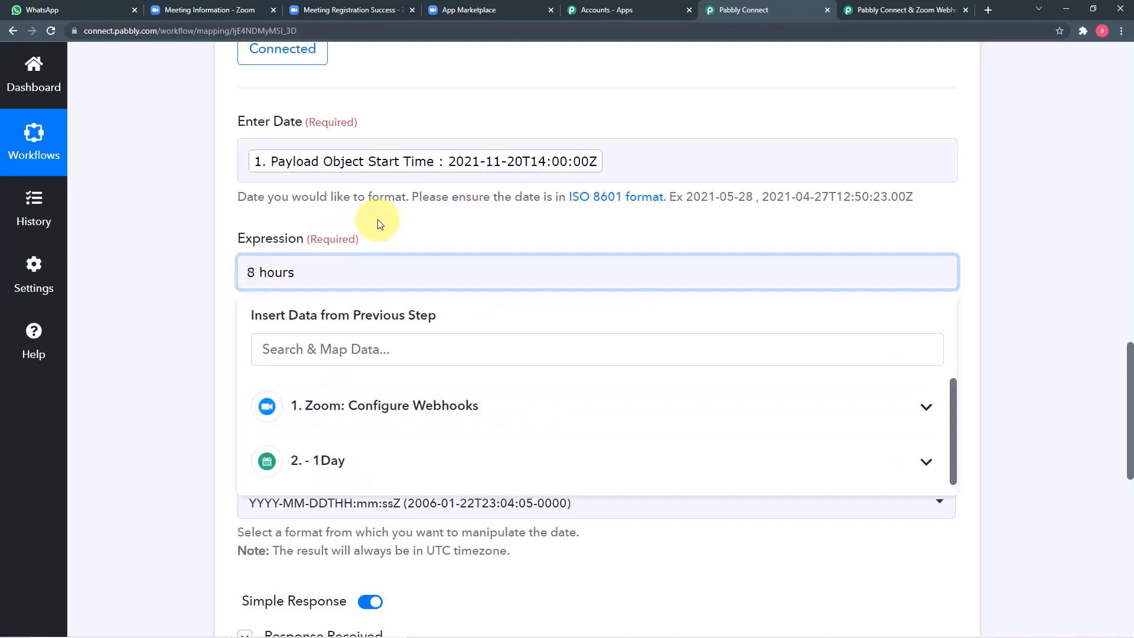
click(161, 271)
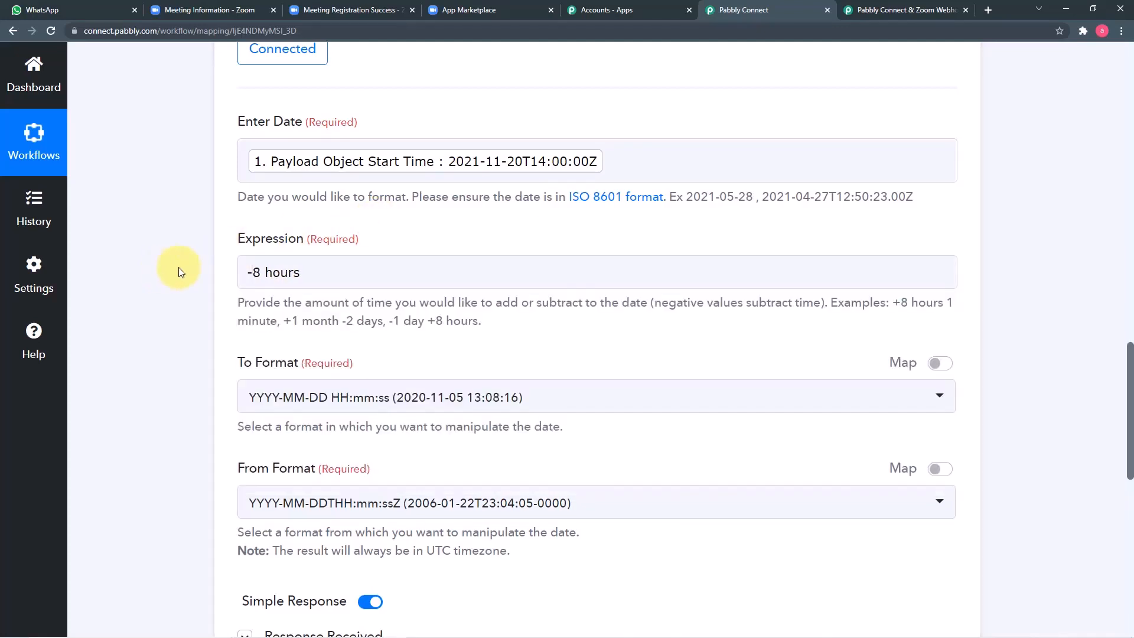
click(258, 272)
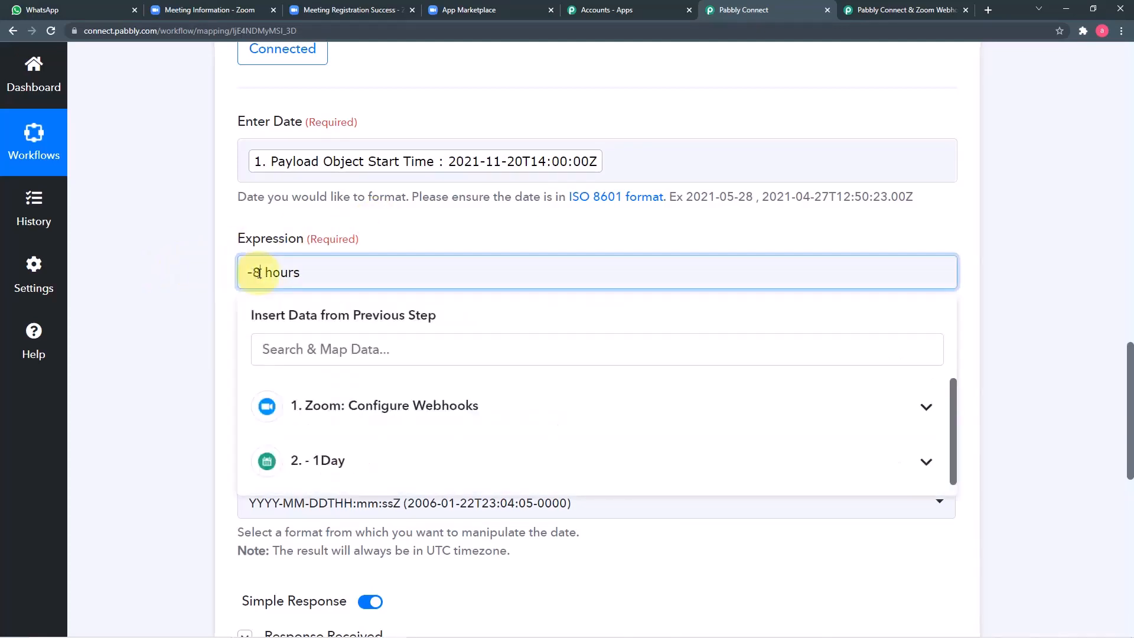
click(225, 280)
scroll(225, 289, down, 5)
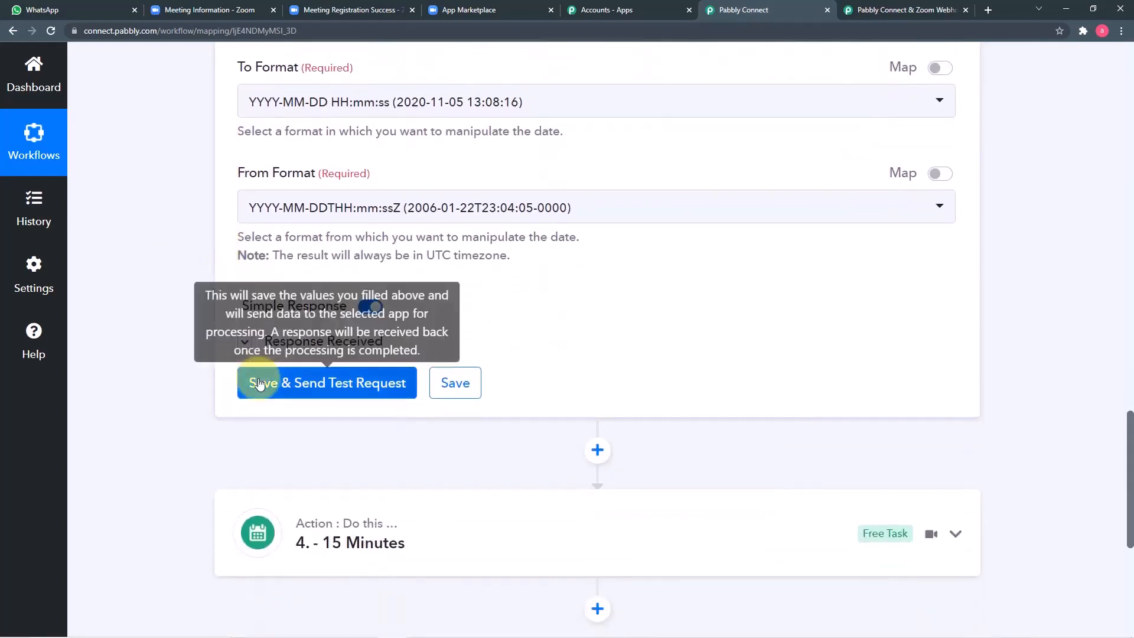
click(266, 383)
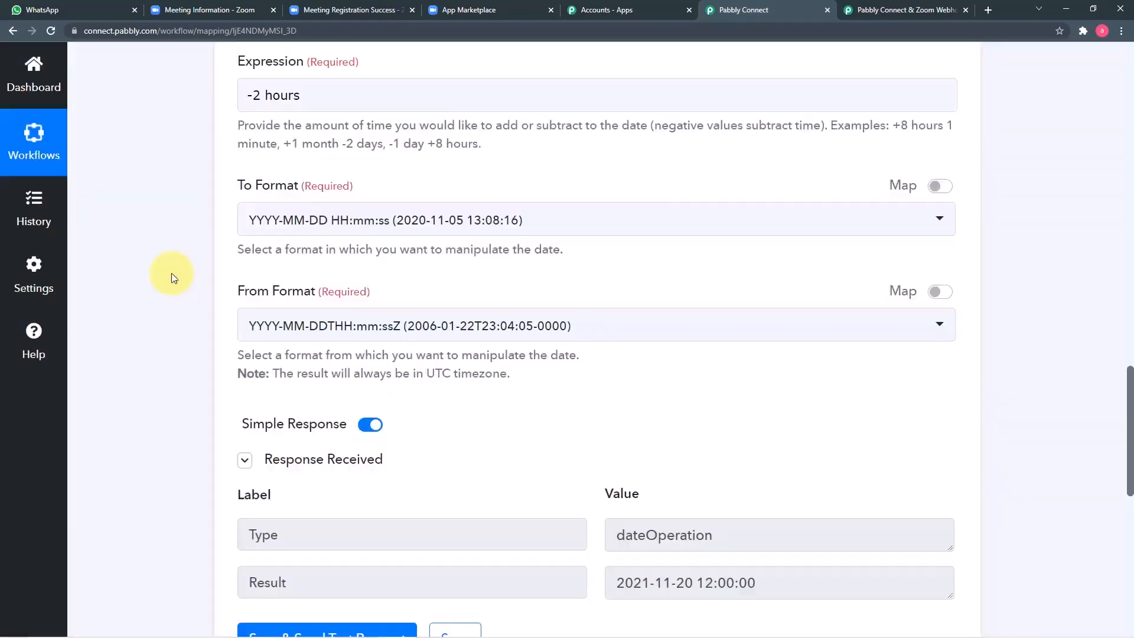
scroll(172, 286, down, 2)
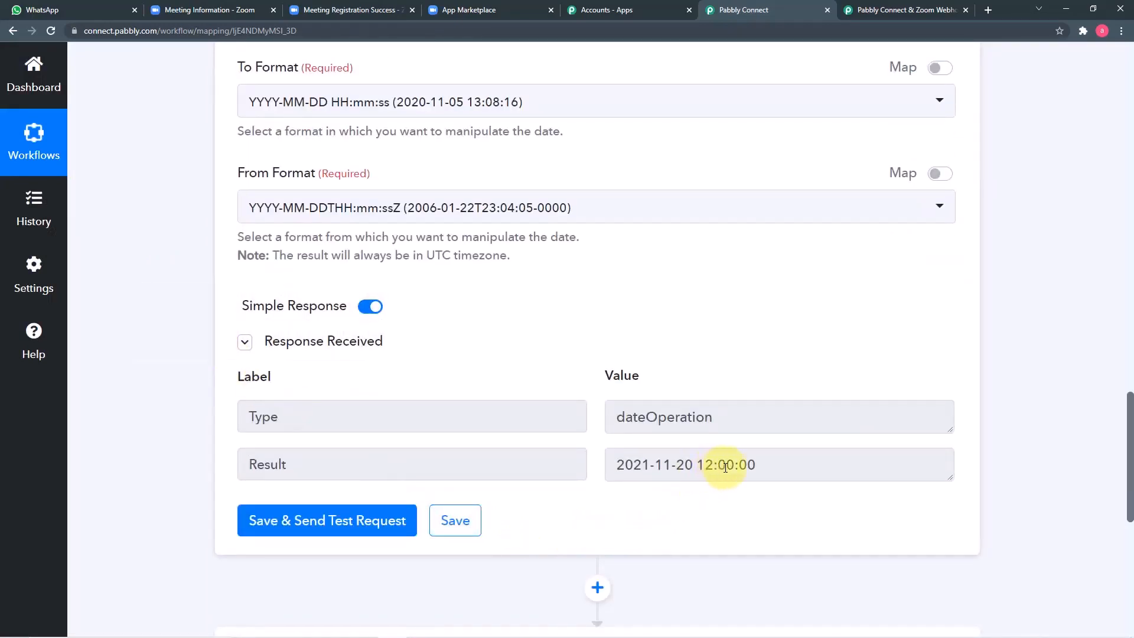
scroll(671, 342, up, 4)
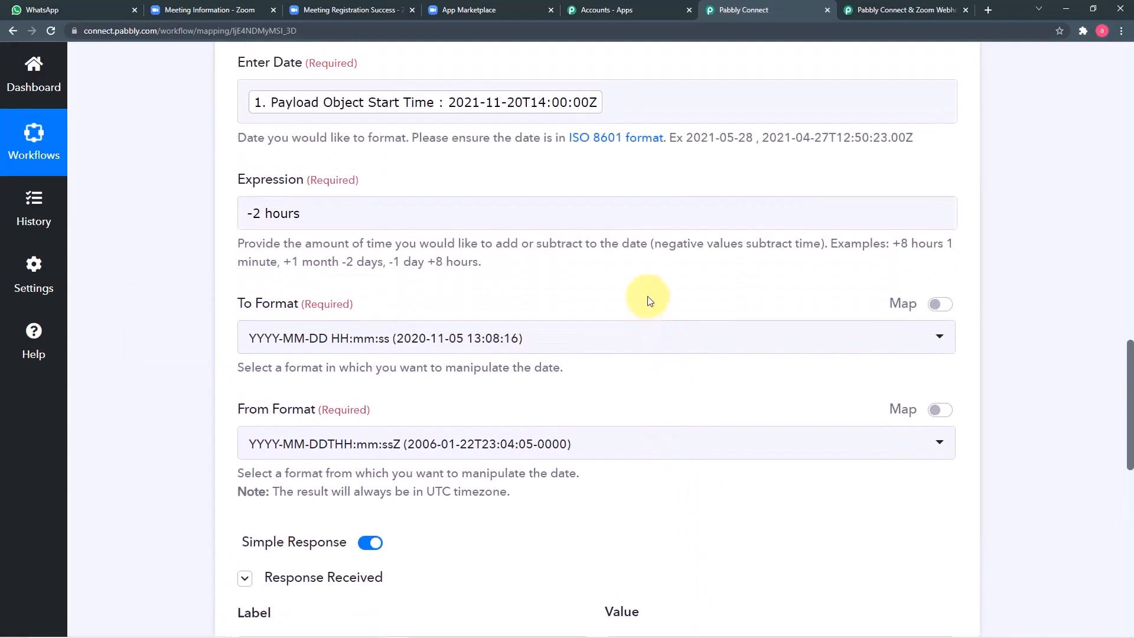
scroll(650, 301, up, 1)
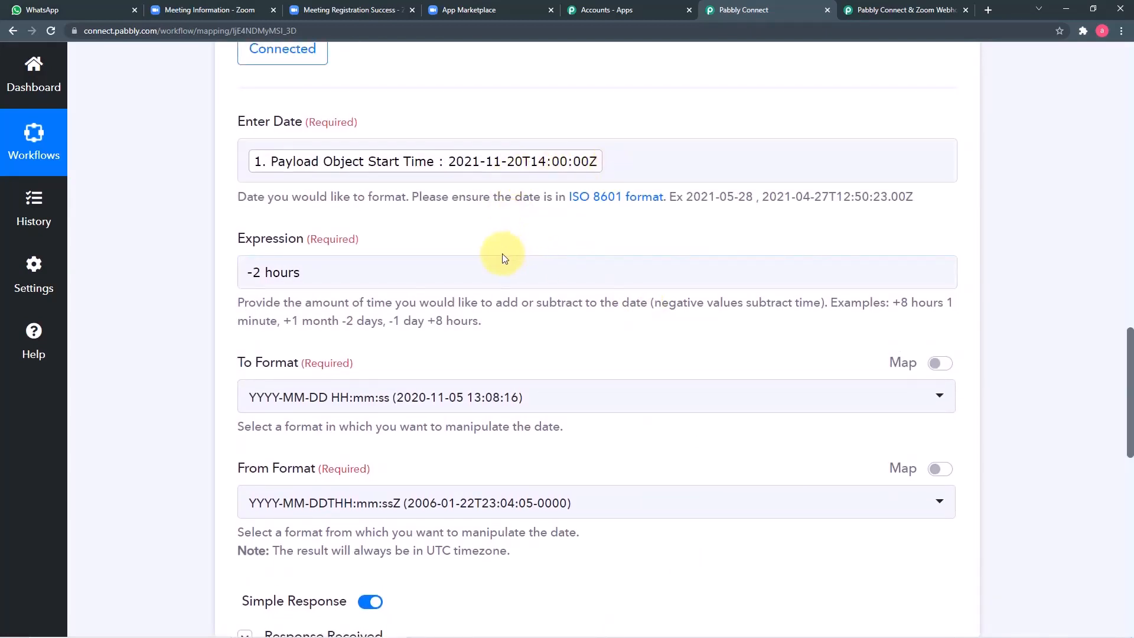
scroll(506, 253, down, 2)
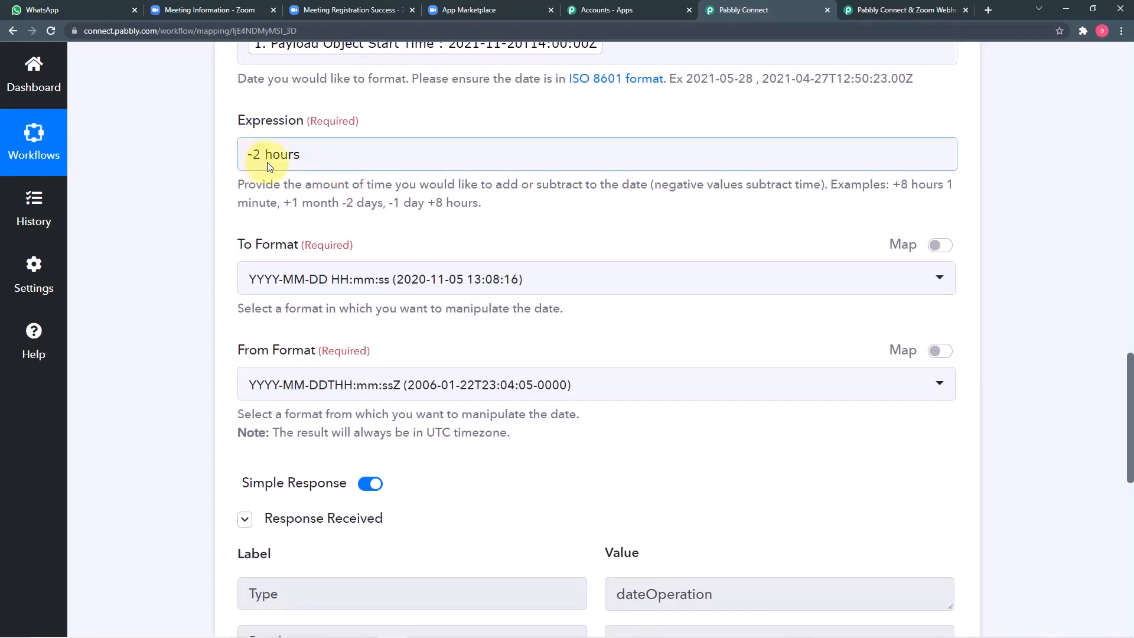
scroll(552, 142, up, 2)
scroll(582, 256, down, 3)
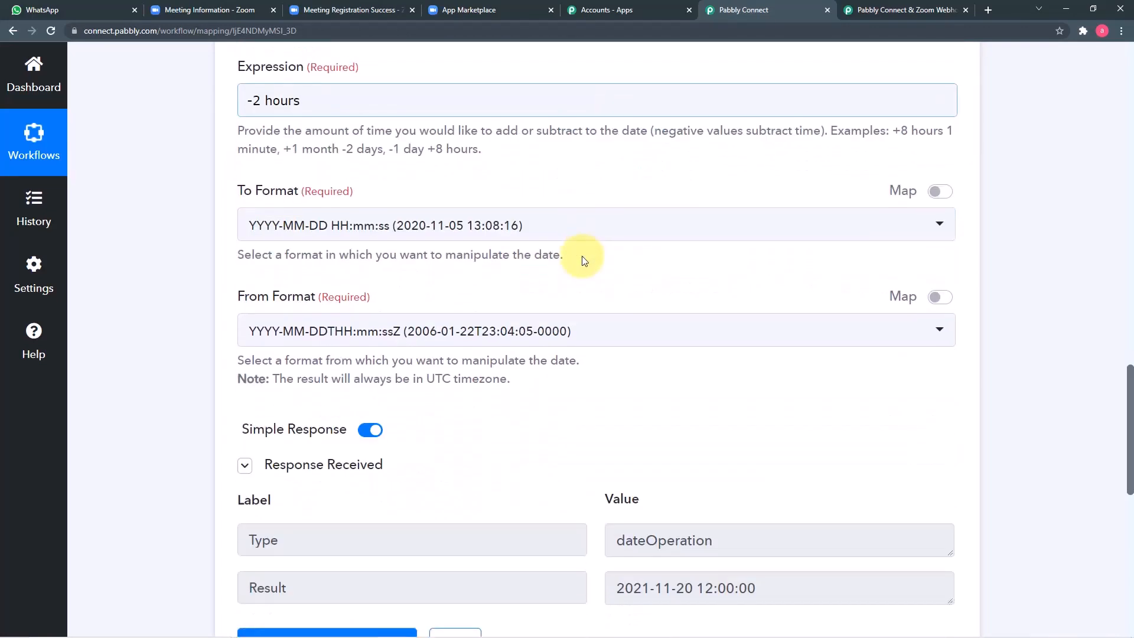
scroll(583, 257, down, 3)
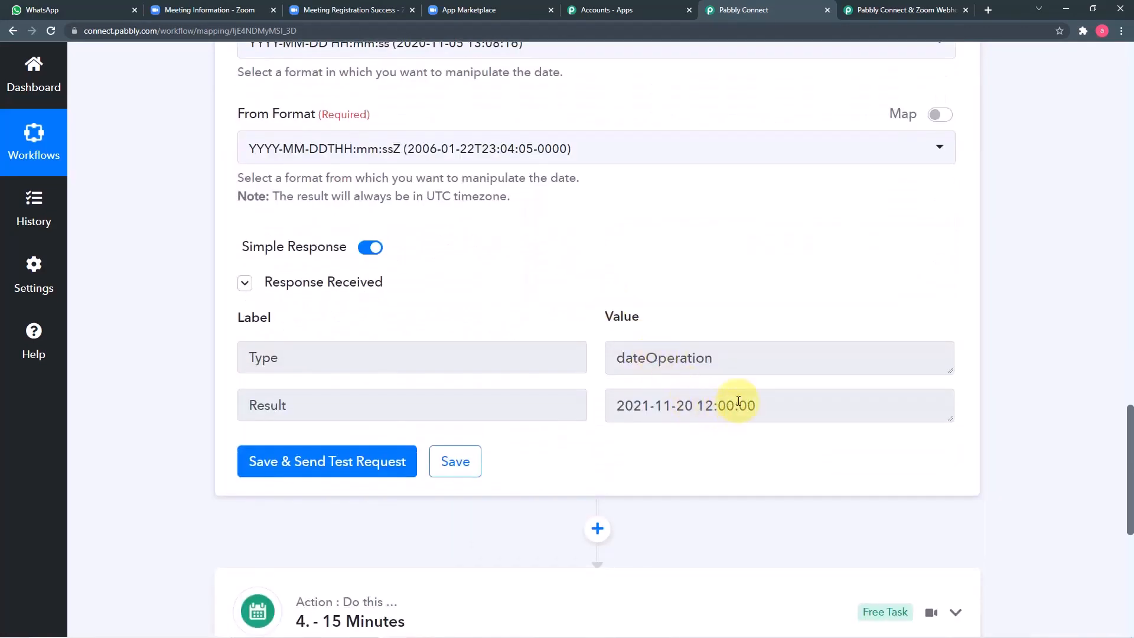
scroll(590, 431, down, 4)
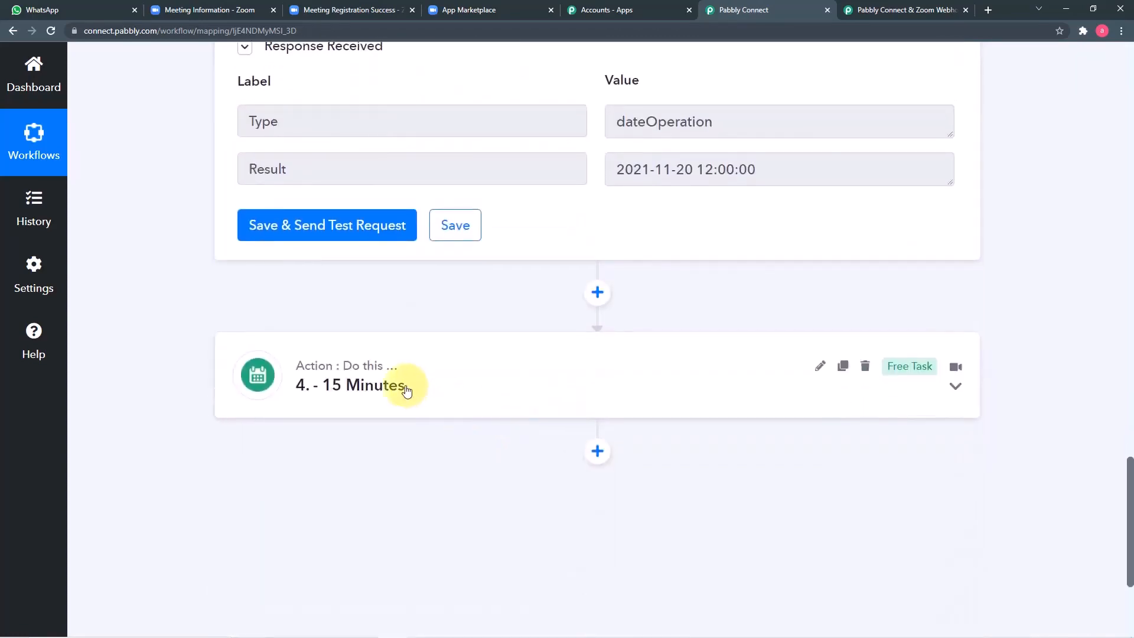
Step: Set the '- 15 Minutes' step's Expression to -15 minute using the help text's example
click(453, 396)
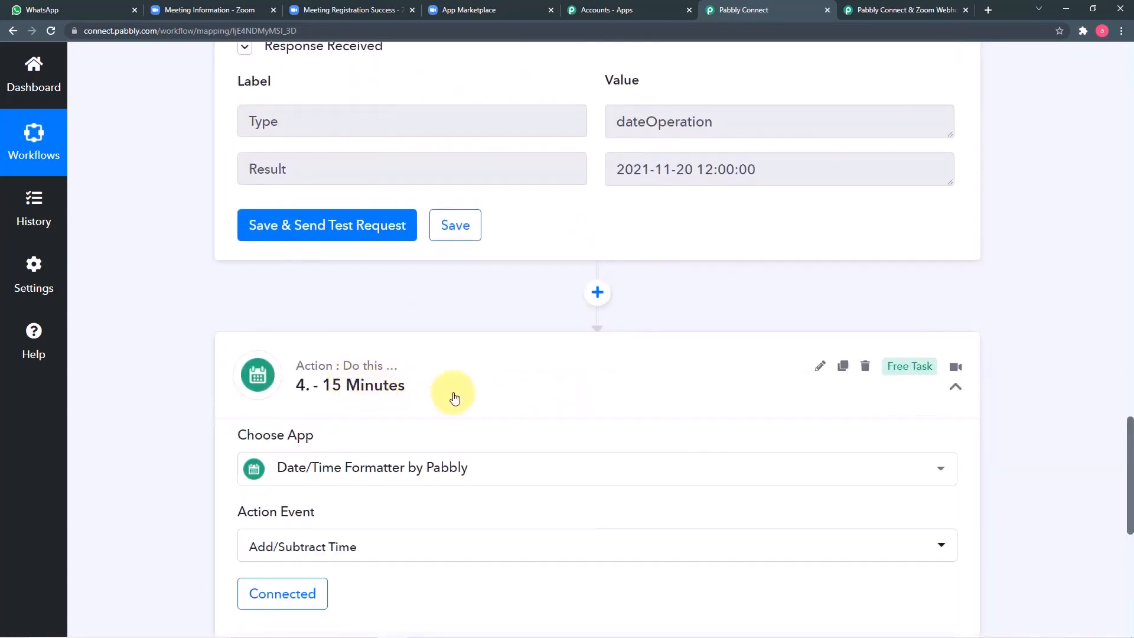
scroll(455, 394, down, 9)
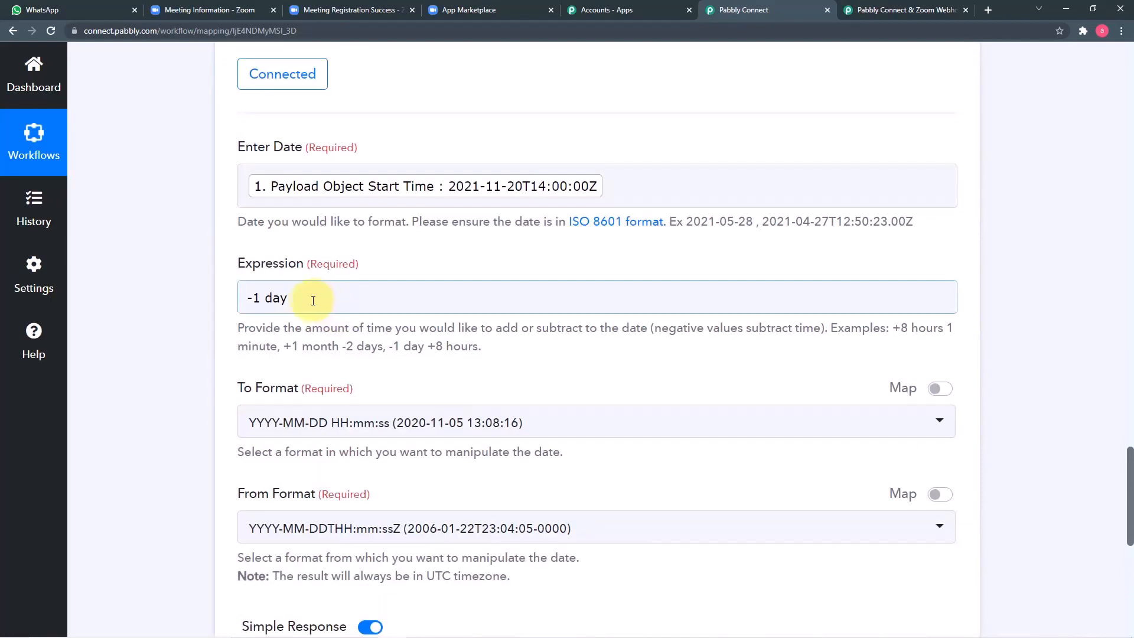
click(301, 301)
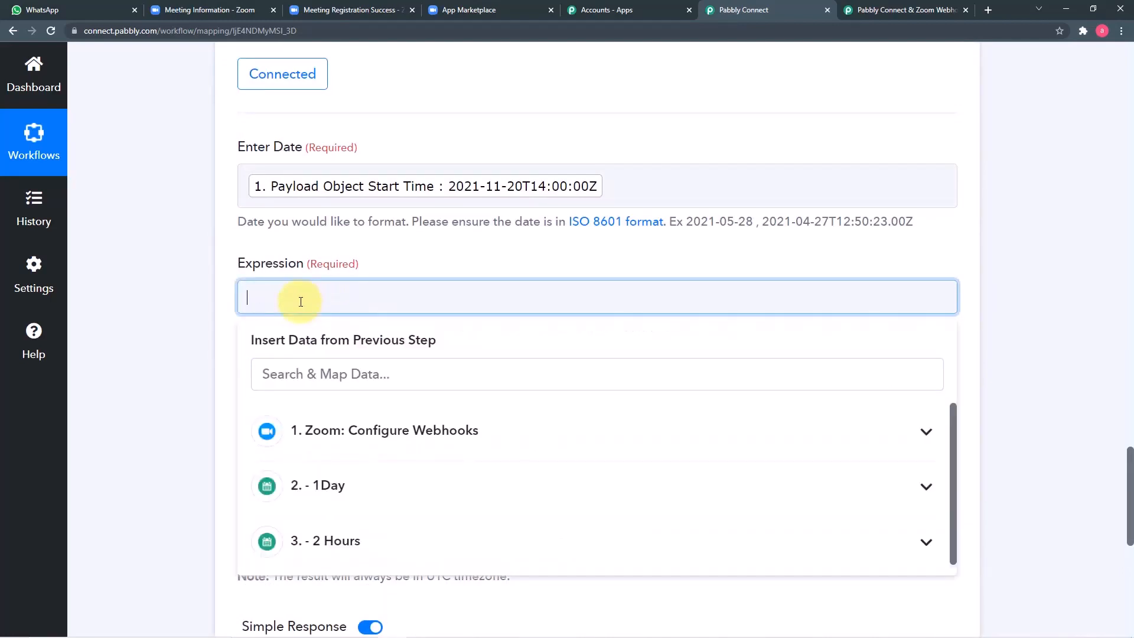
click(388, 250)
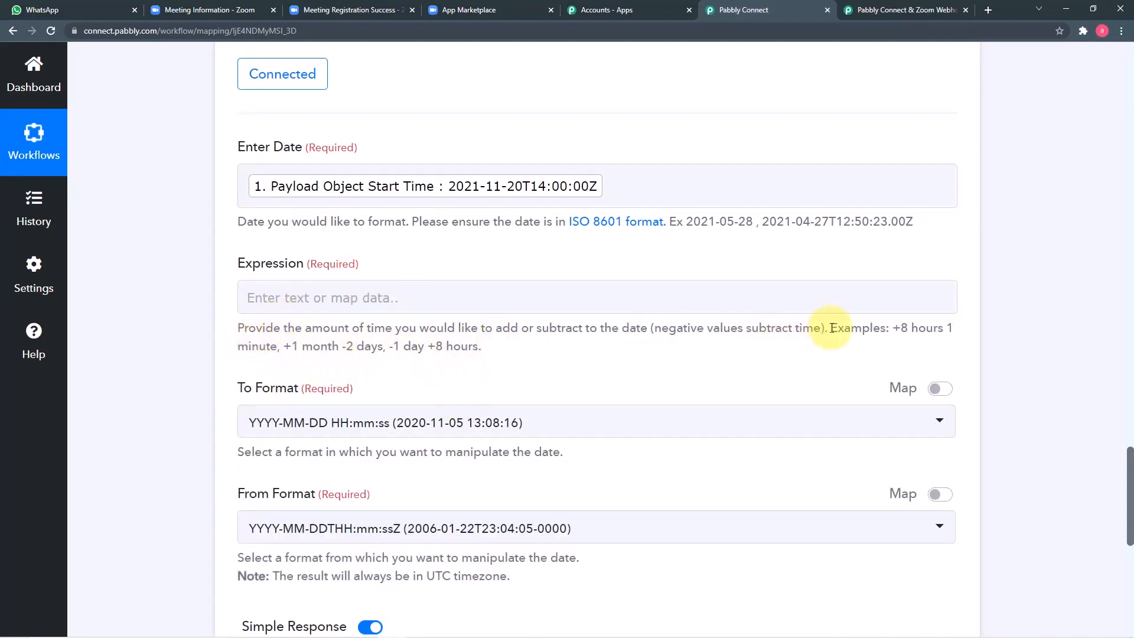
drag(952, 328, 283, 348)
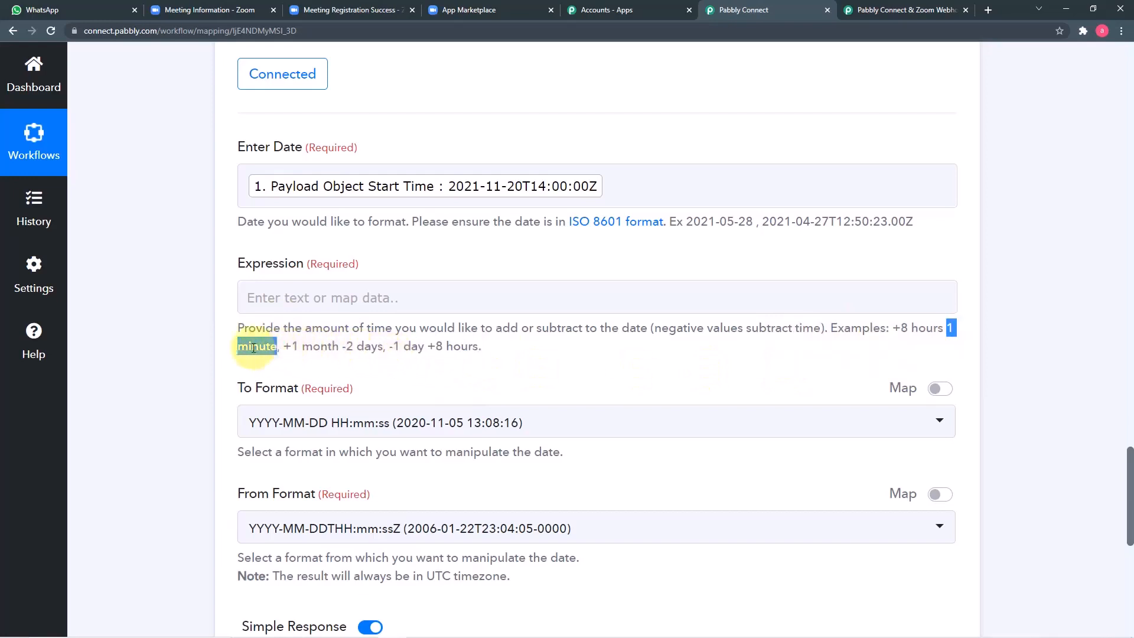
right_click(276, 351)
click(275, 359)
right_click(282, 294)
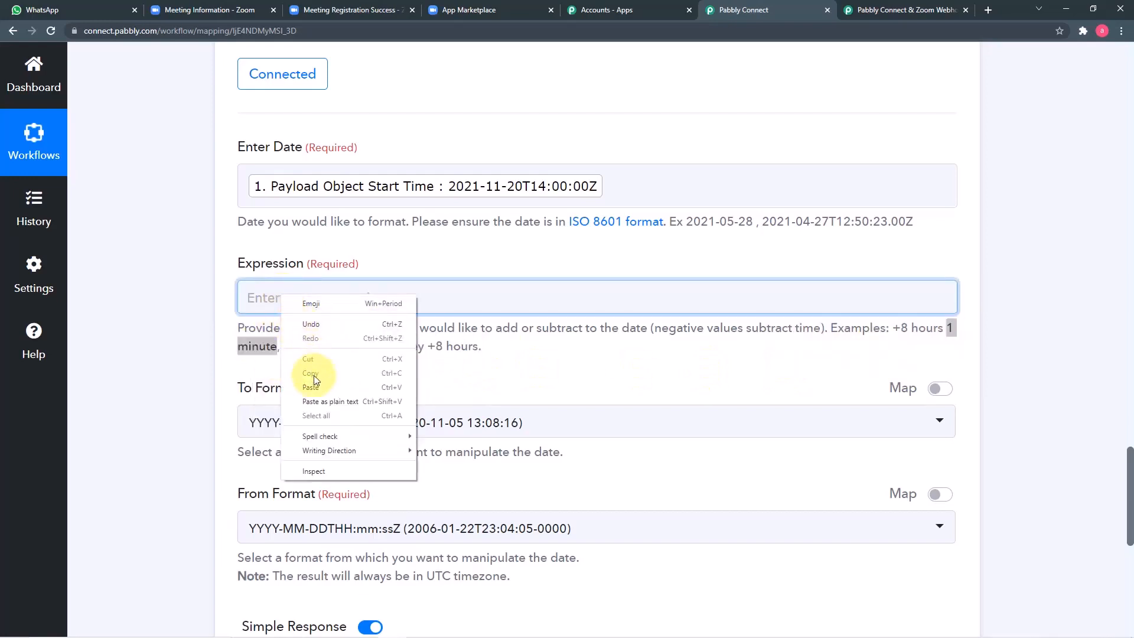
click(315, 385)
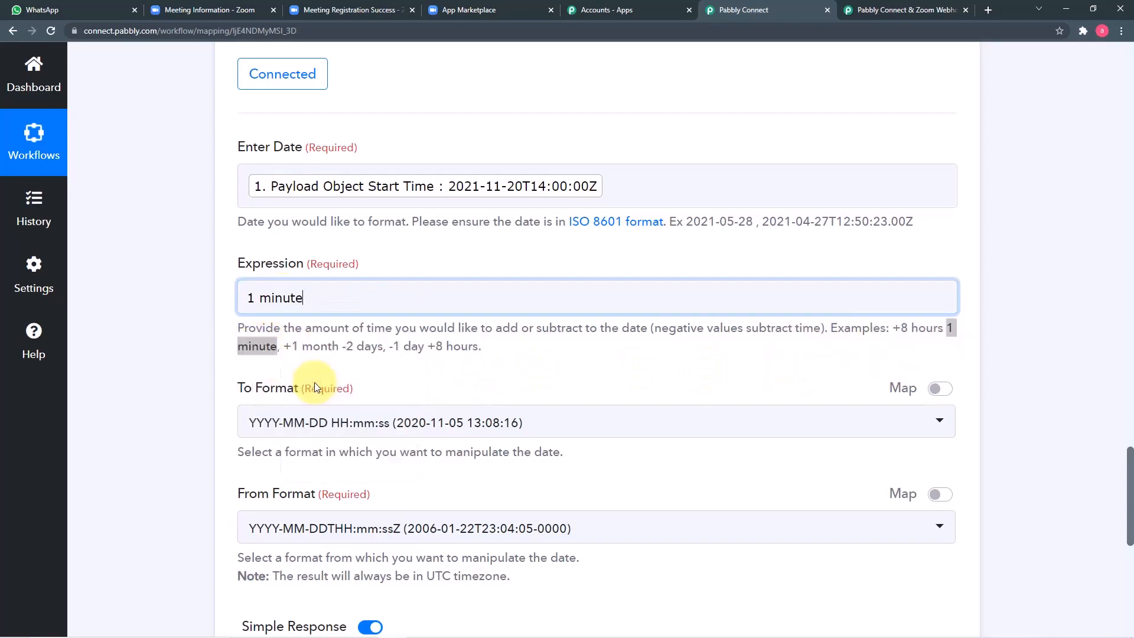
click(256, 298)
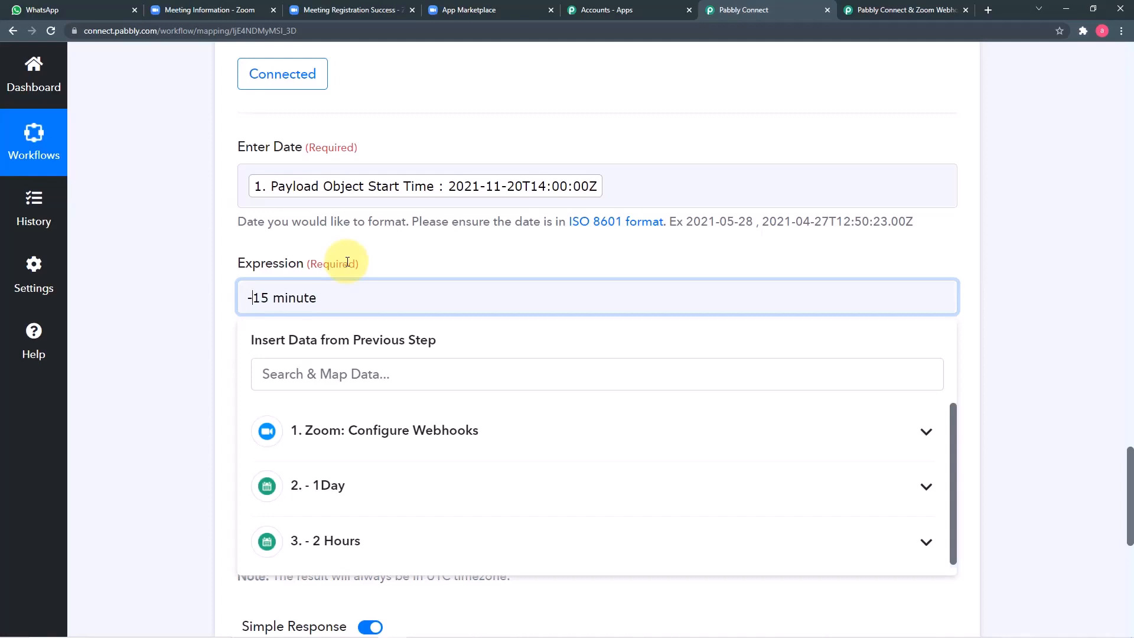
click(207, 291)
scroll(207, 291, down, 7)
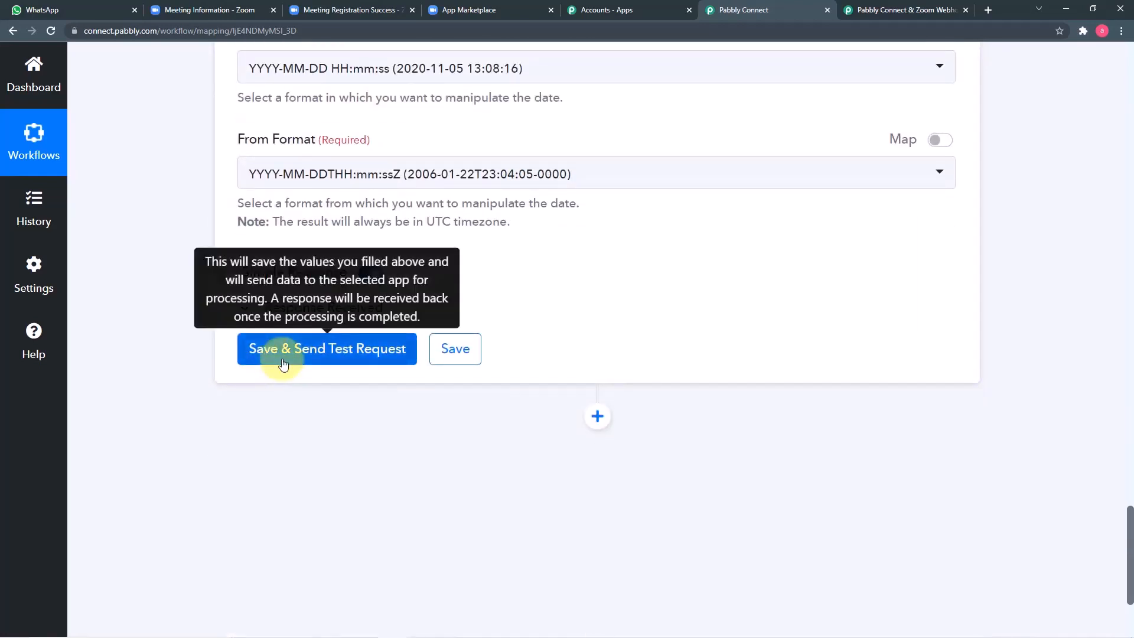
click(283, 362)
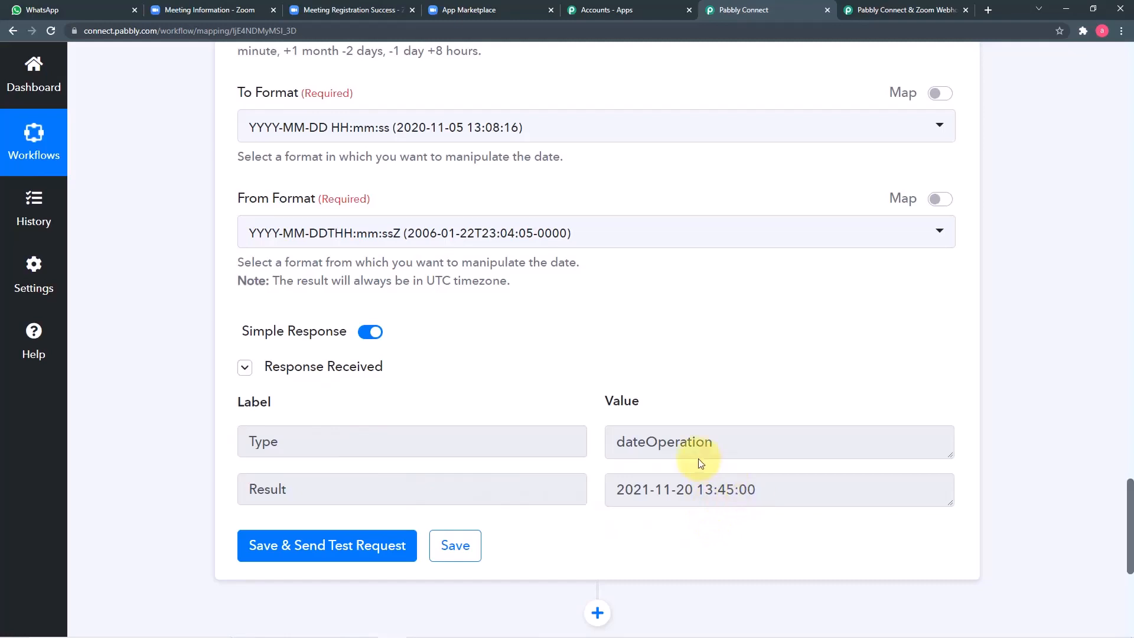
scroll(698, 459, up, 5)
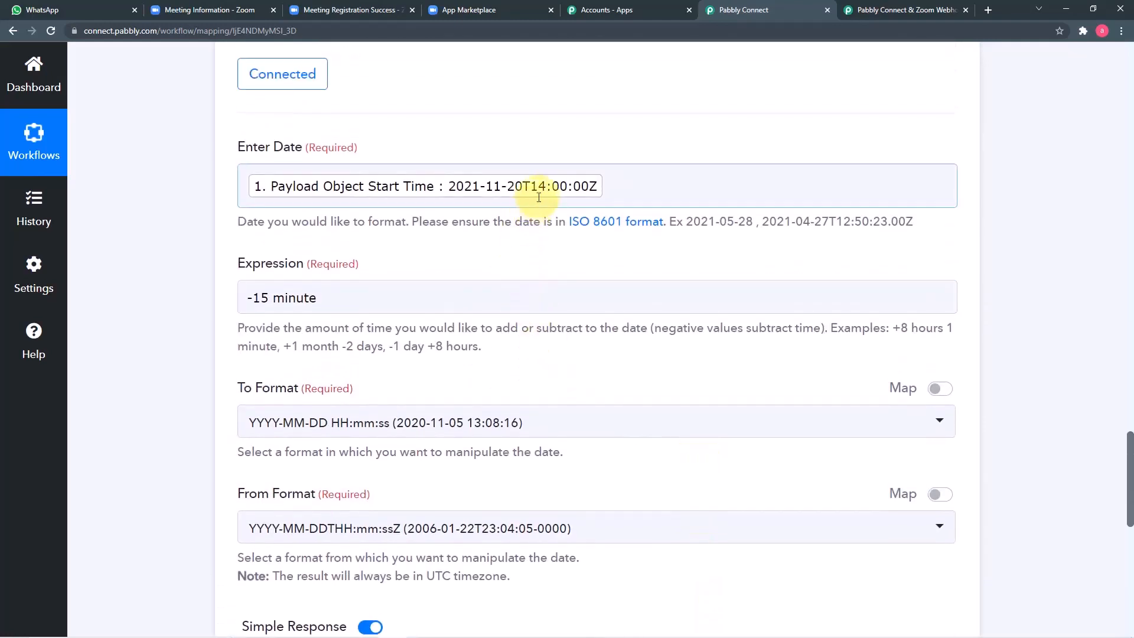
scroll(636, 338, down, 4)
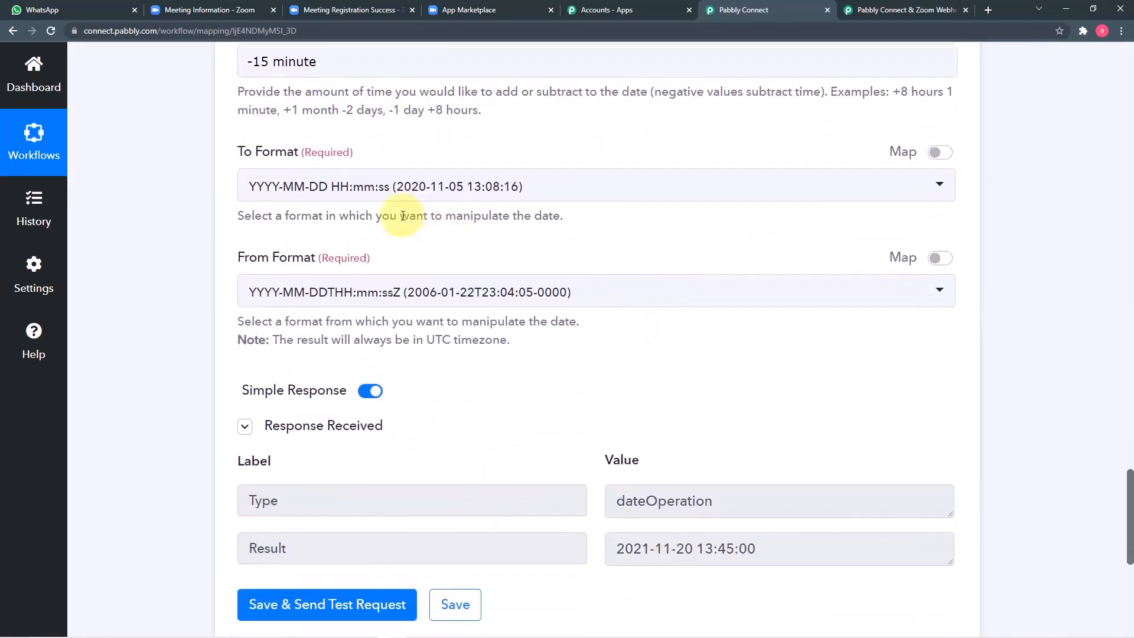
scroll(679, 384, down, 2)
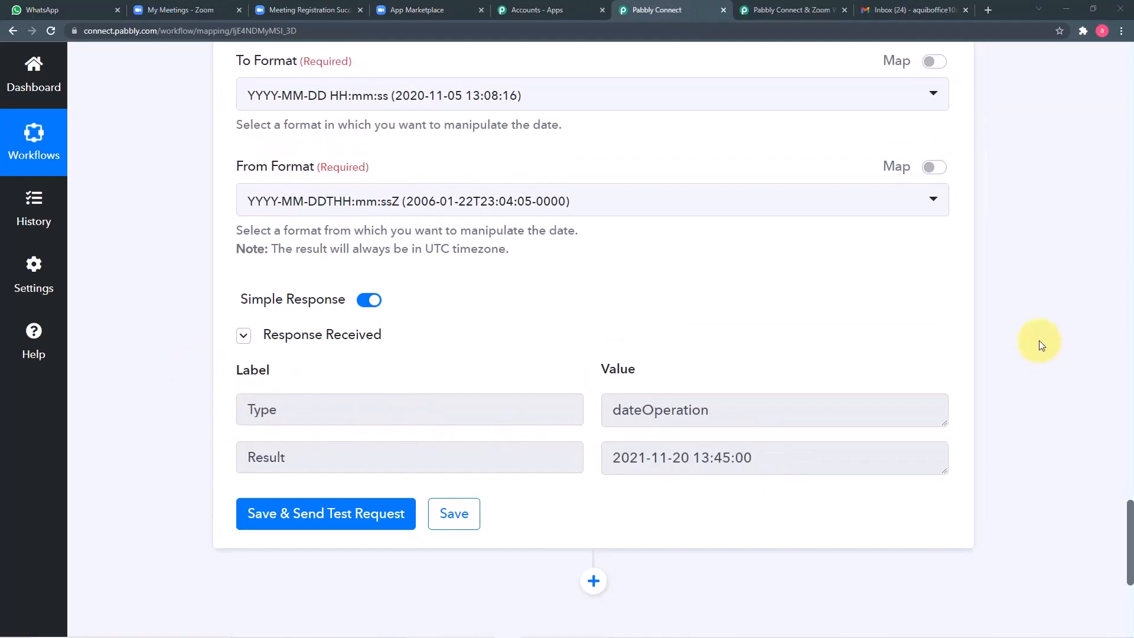
scroll(1041, 344, up, 14)
scroll(1040, 345, up, 15)
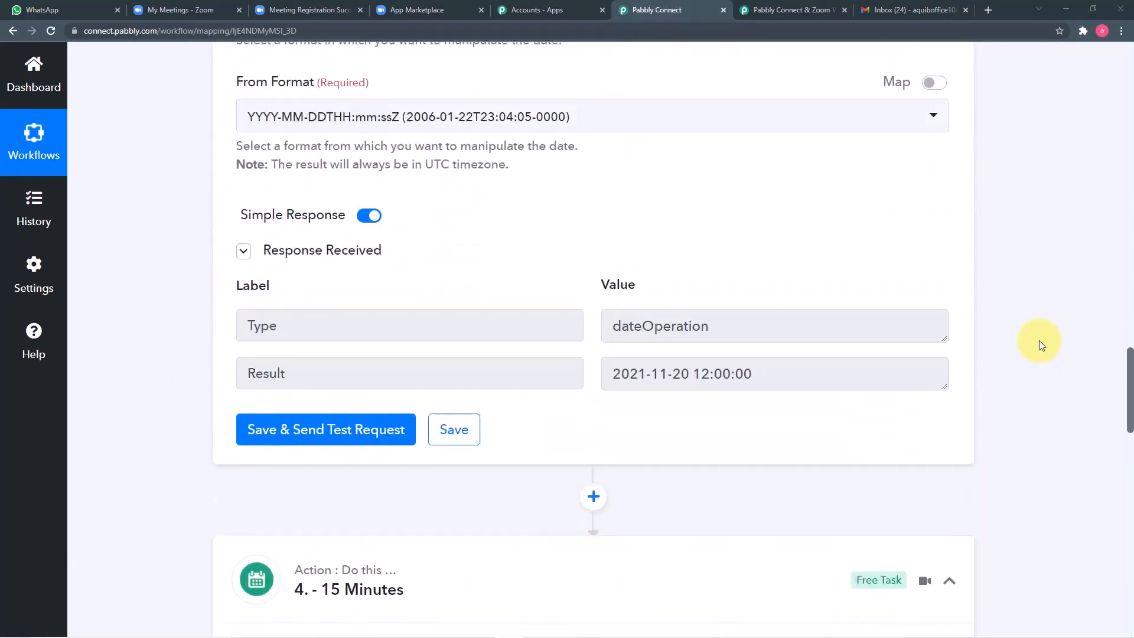
scroll(1039, 340, up, 8)
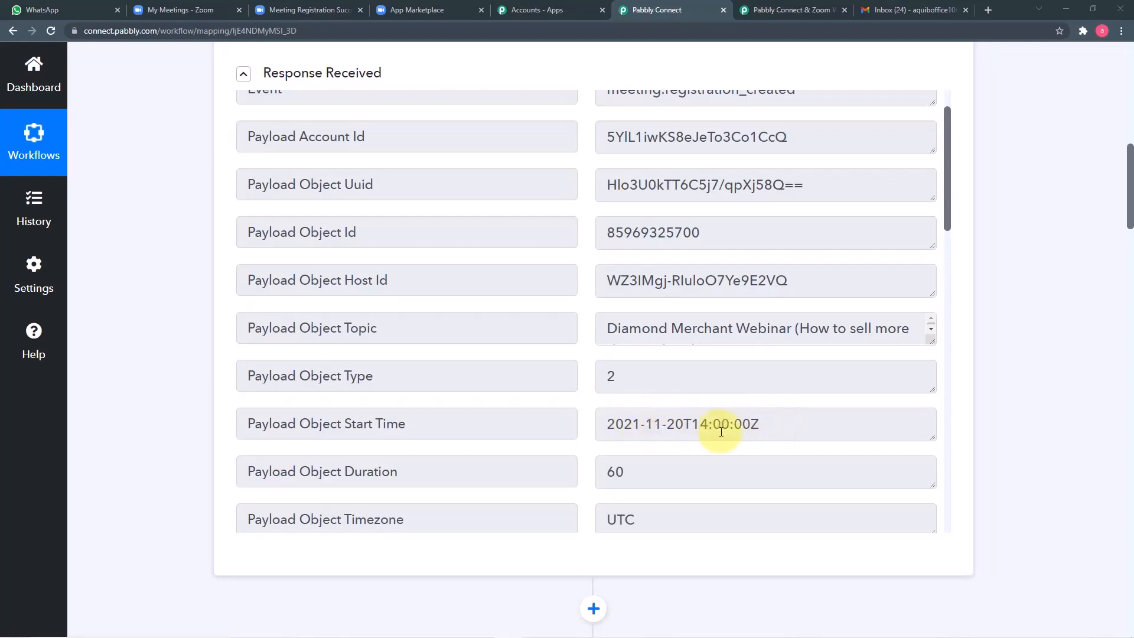
click(282, 12)
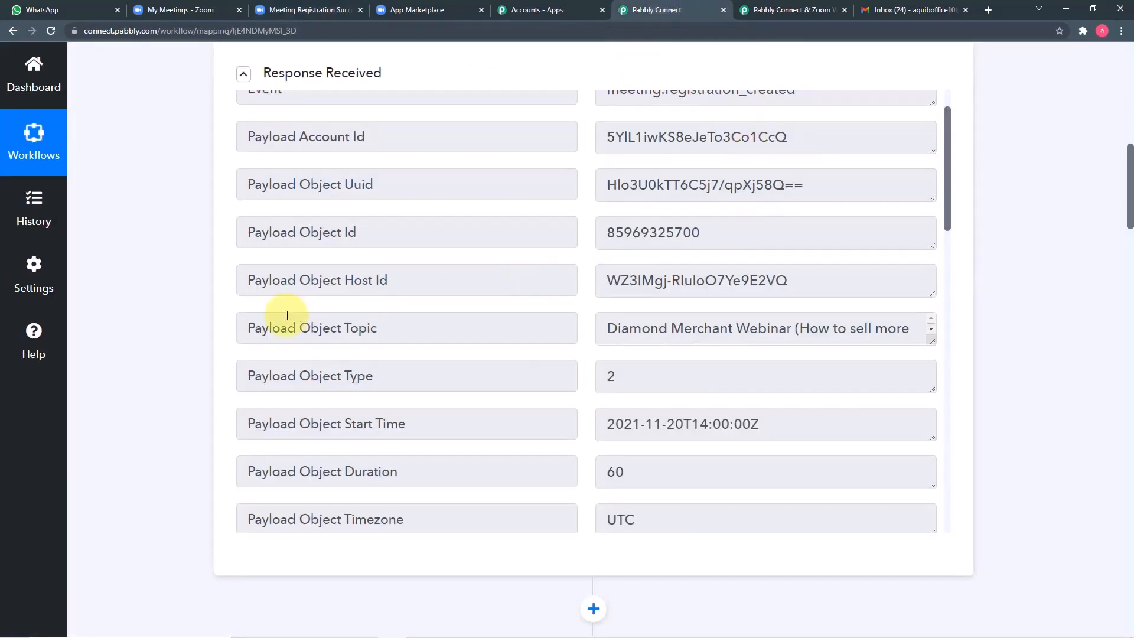
scroll(183, 322, down, 3)
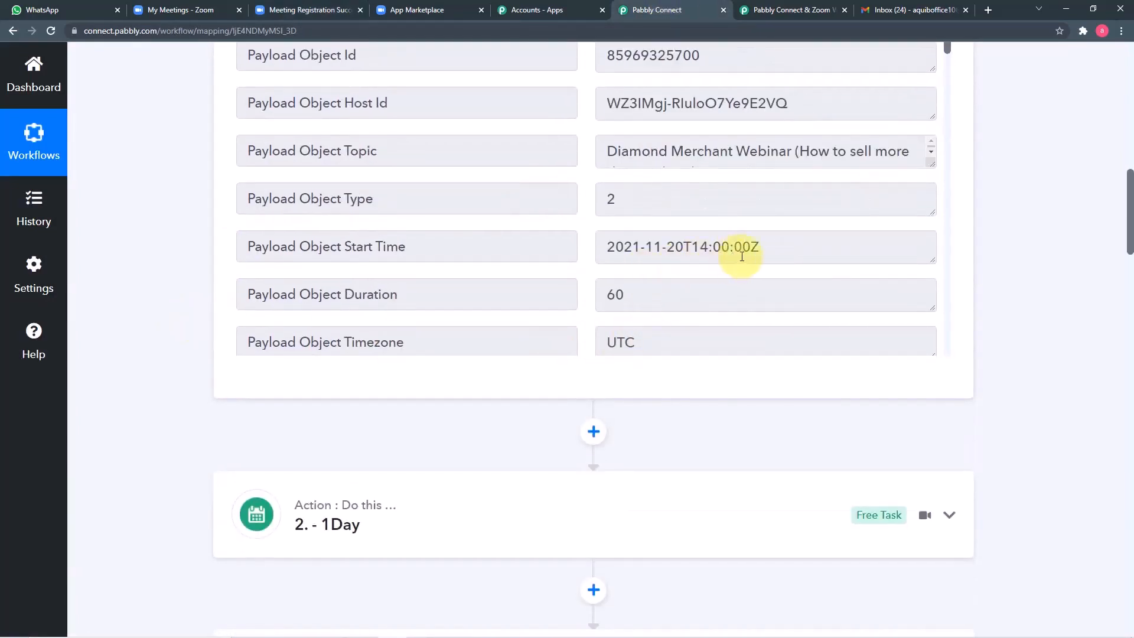
scroll(1040, 276, down, 18)
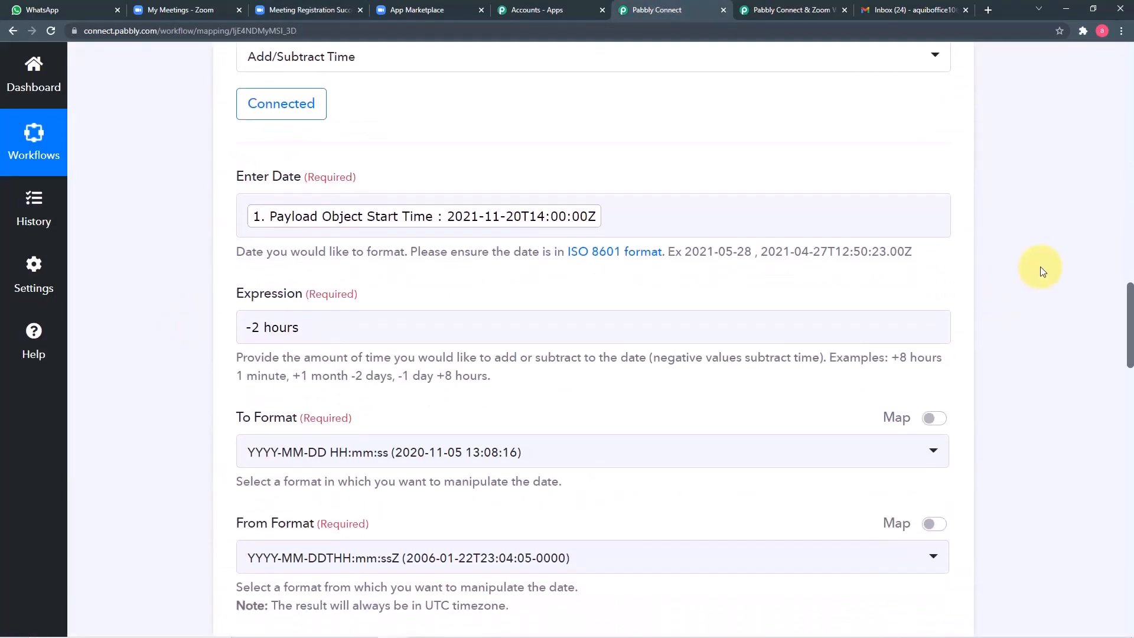
scroll(1040, 267, down, 12)
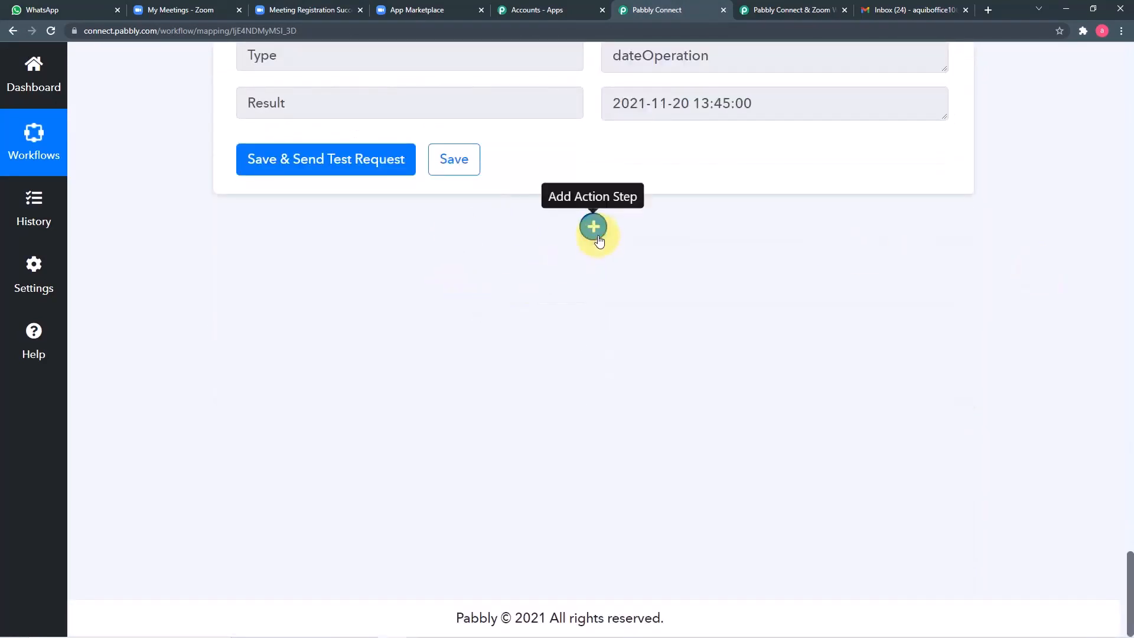
Step: Add a Date/Time Formatter step using the Format Date with Time Zone event and connect it
click(594, 229)
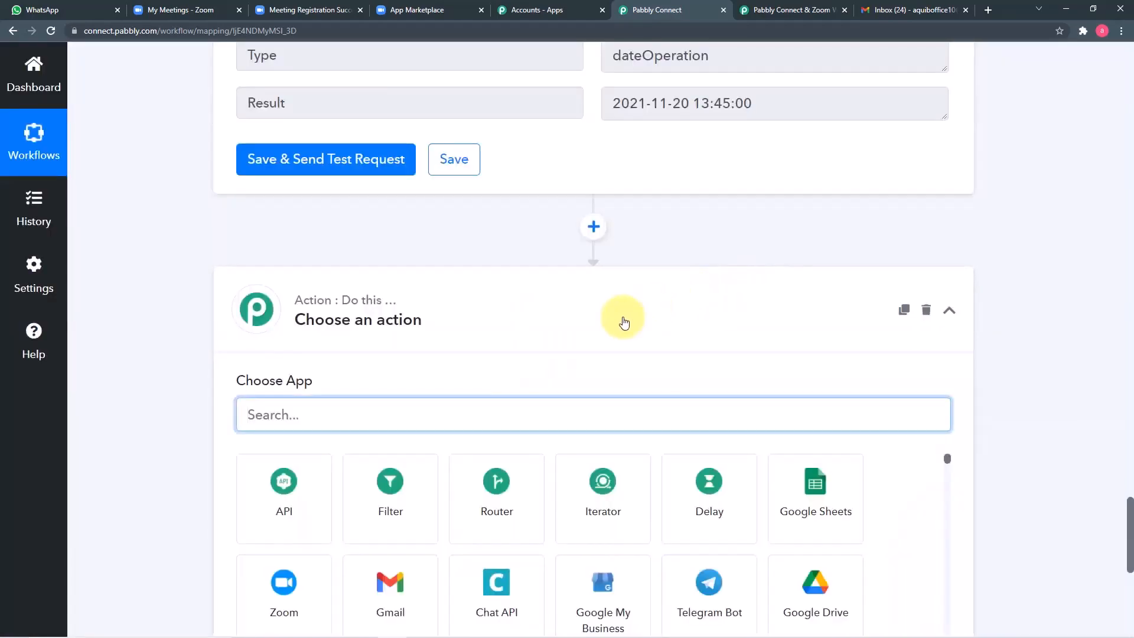
text(date)
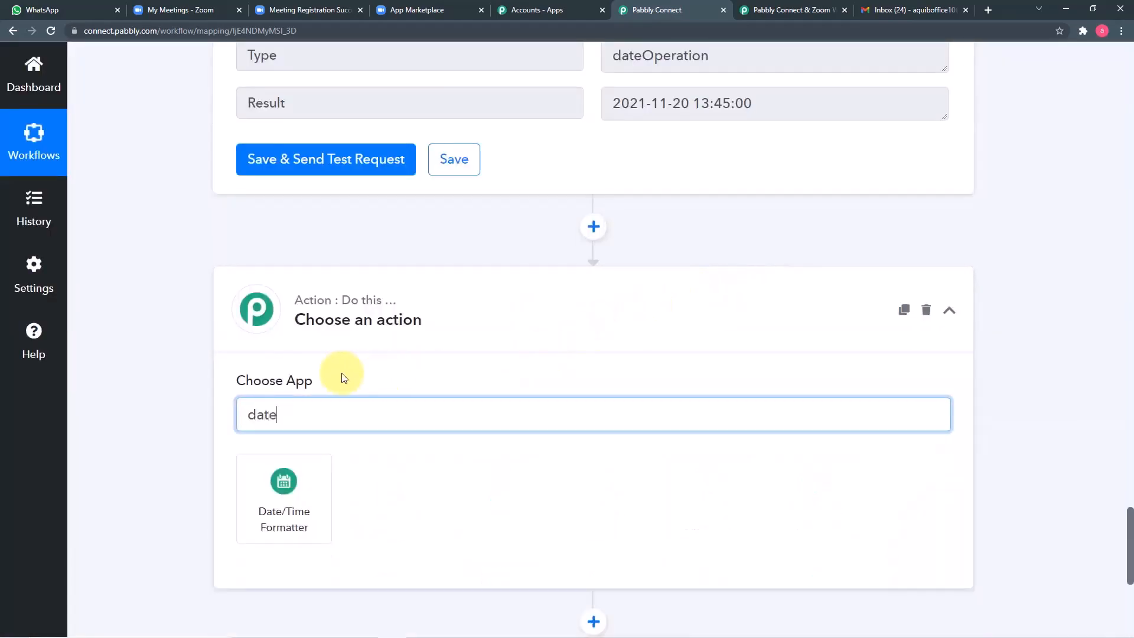
scroll(322, 378, down, 2)
click(279, 372)
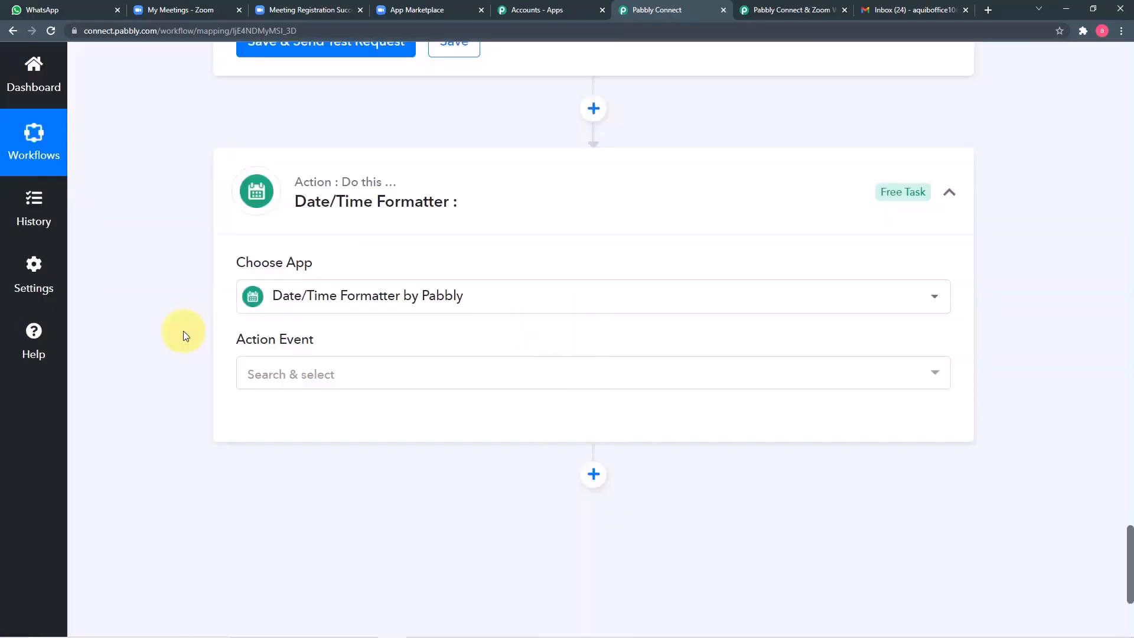
scroll(184, 332, down, 1)
click(347, 320)
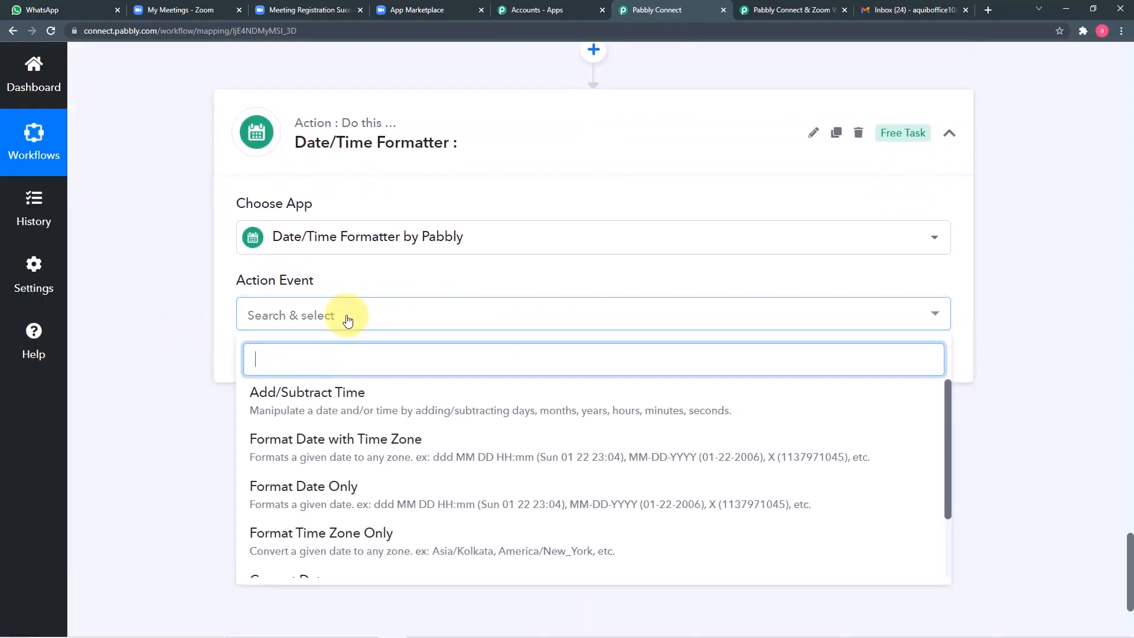
click(407, 453)
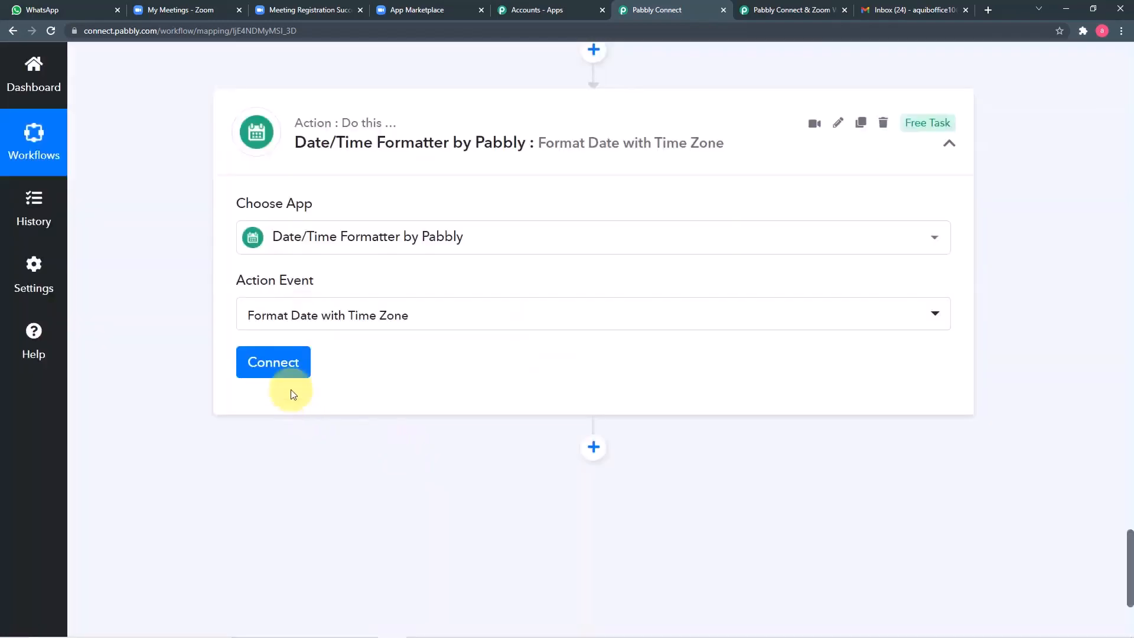
click(282, 364)
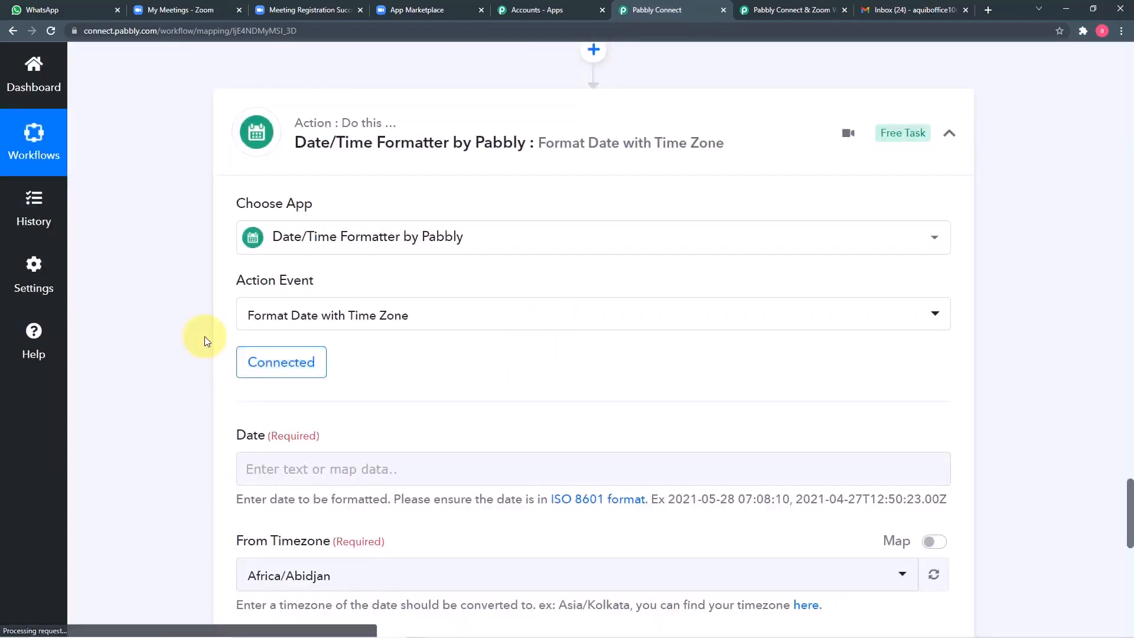
scroll(205, 336, down, 3)
click(329, 291)
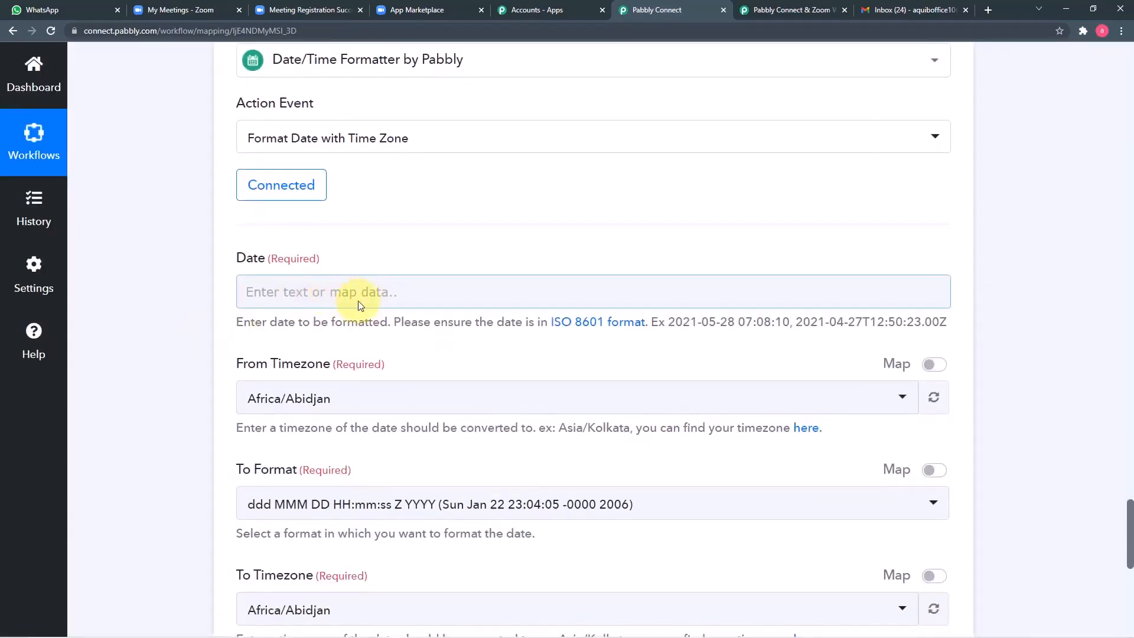
Step: Map the Zoom meeting Start Time into Date with Etc/UTC as the source timezone
click(371, 292)
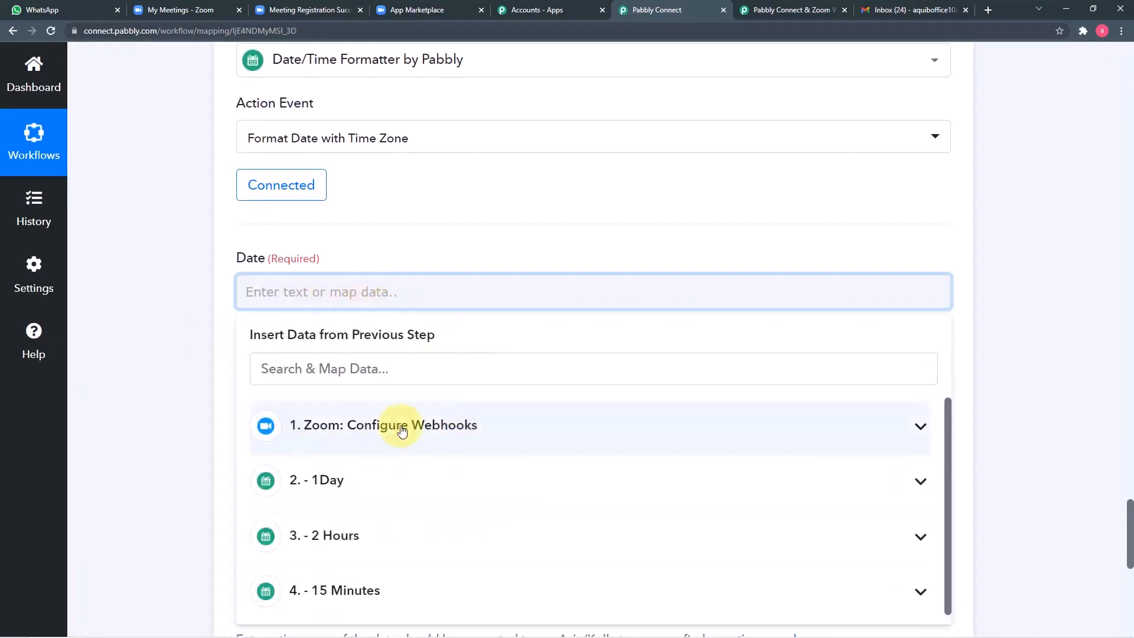
click(423, 424)
scroll(423, 423, down, 4)
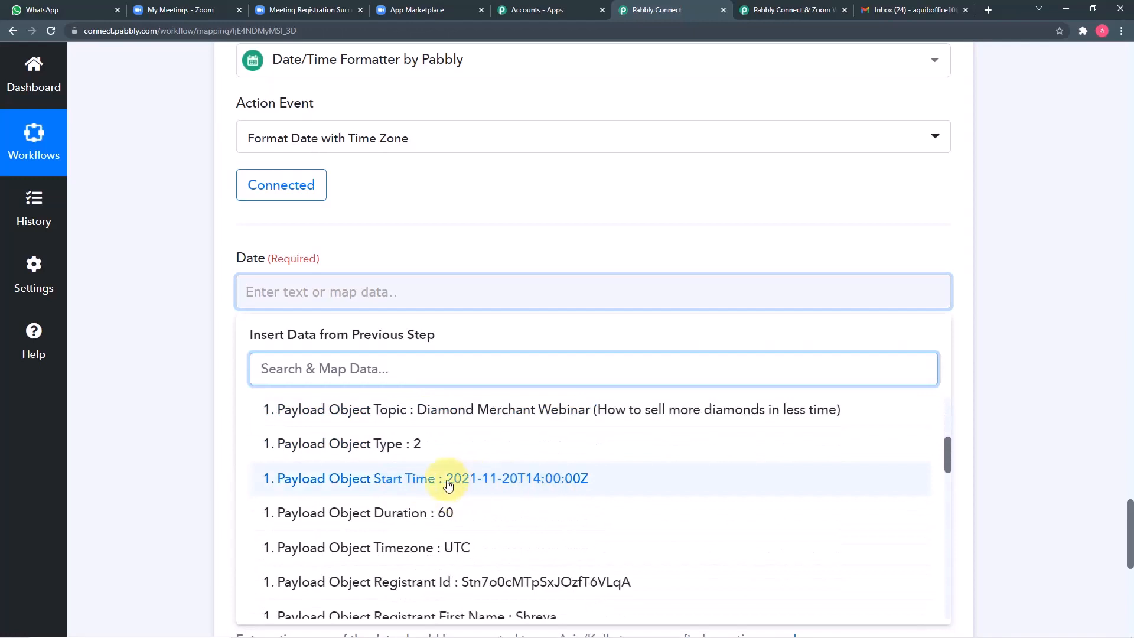
click(516, 481)
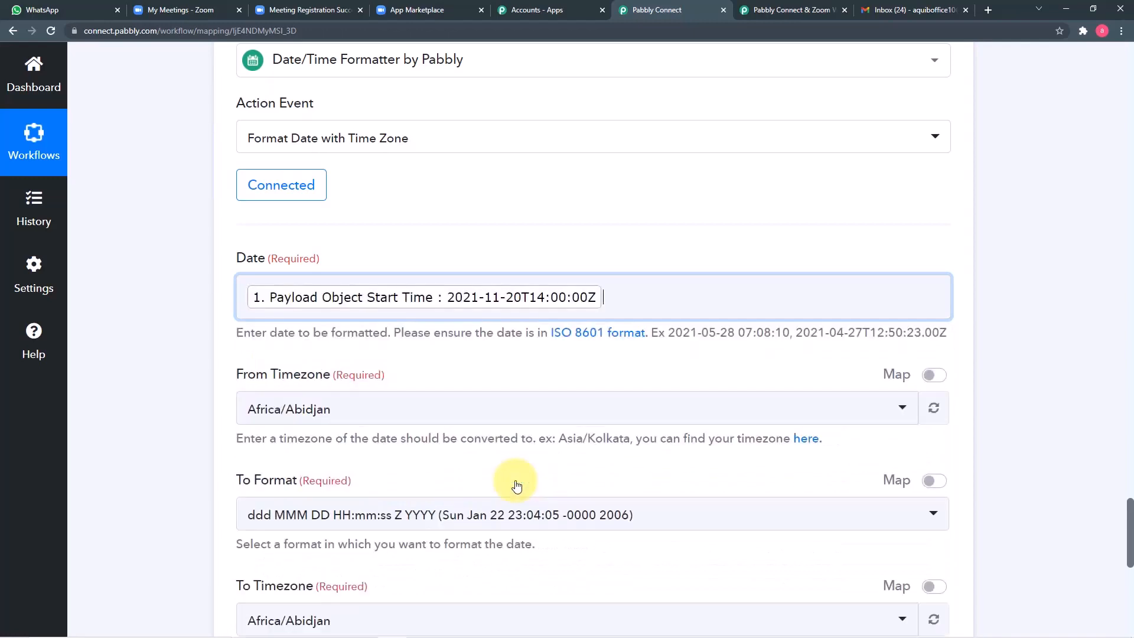
click(208, 325)
scroll(207, 325, down, 3)
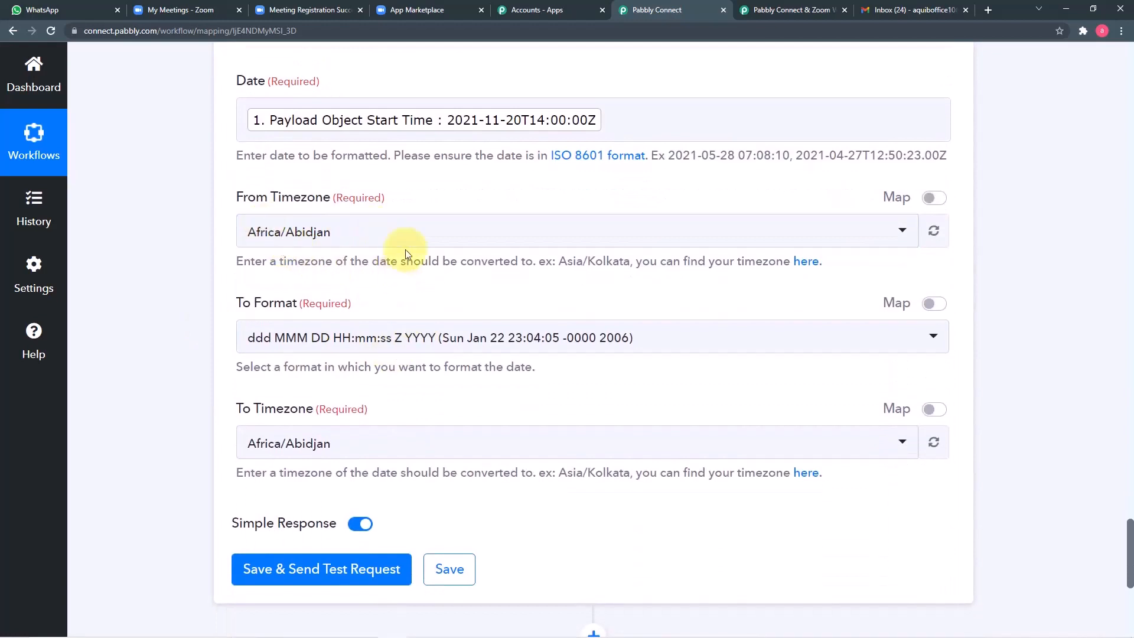
click(406, 244)
text(ut)
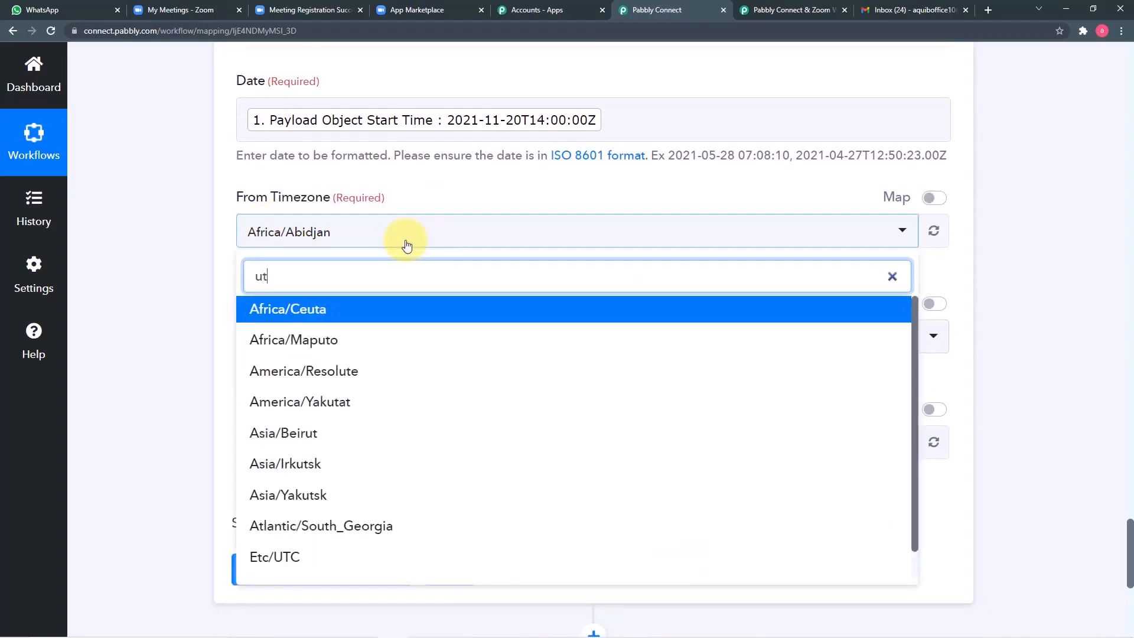
text(c)
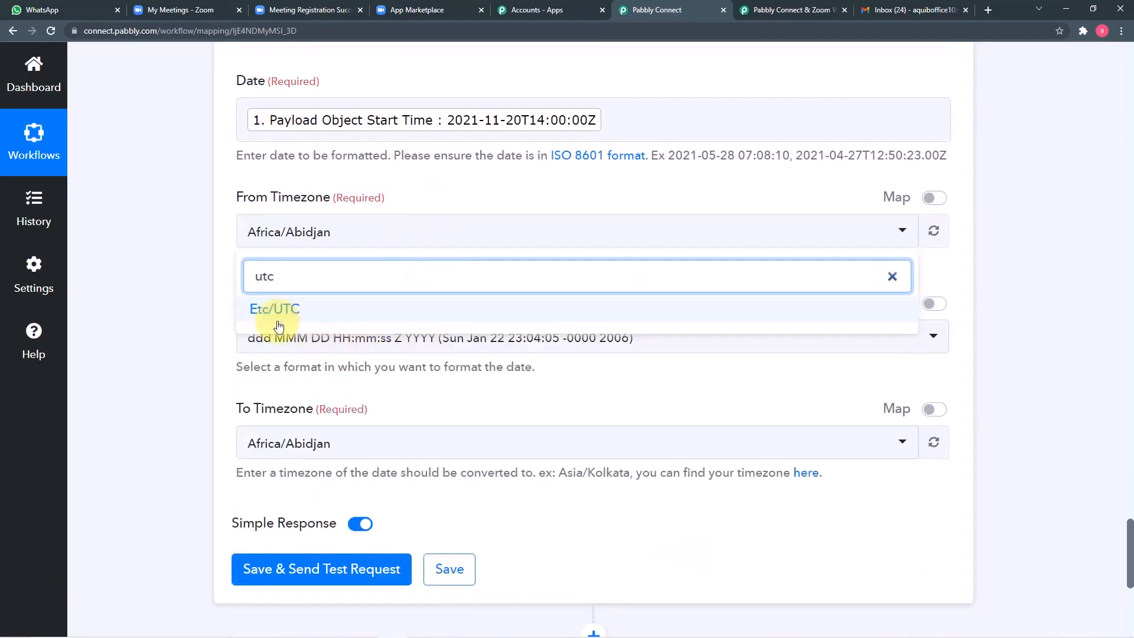
click(299, 317)
Step: Set the output format to MM/DD/YYYY hh:mm:ss A and the target timezone to Asia/Kolkata
scroll(211, 282, down, 1)
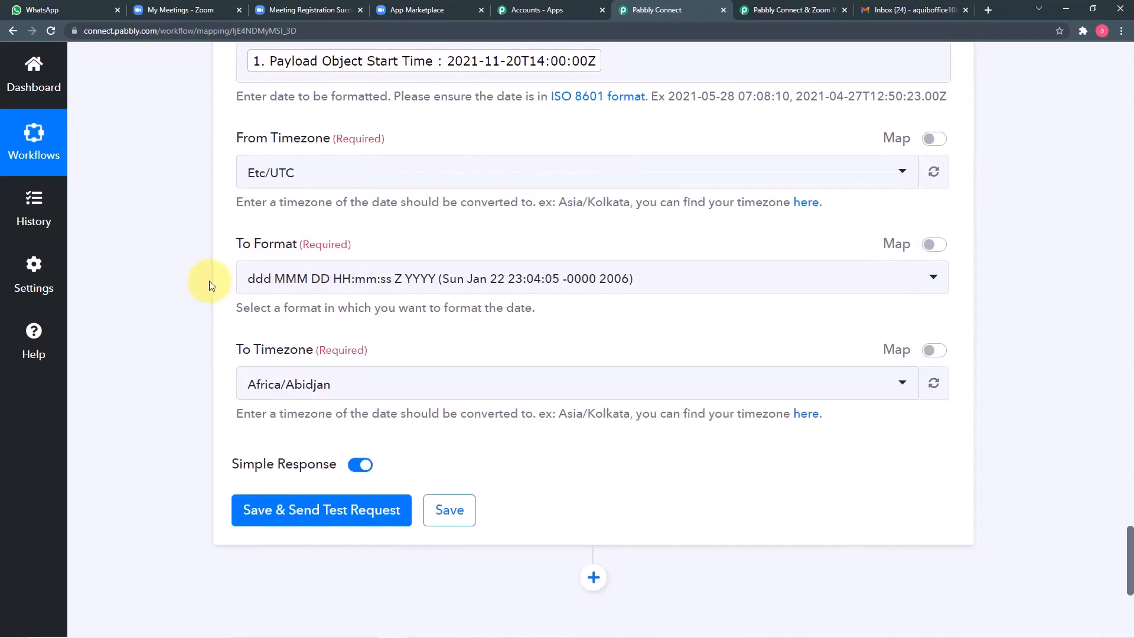
click(436, 283)
scroll(464, 457, down, 3)
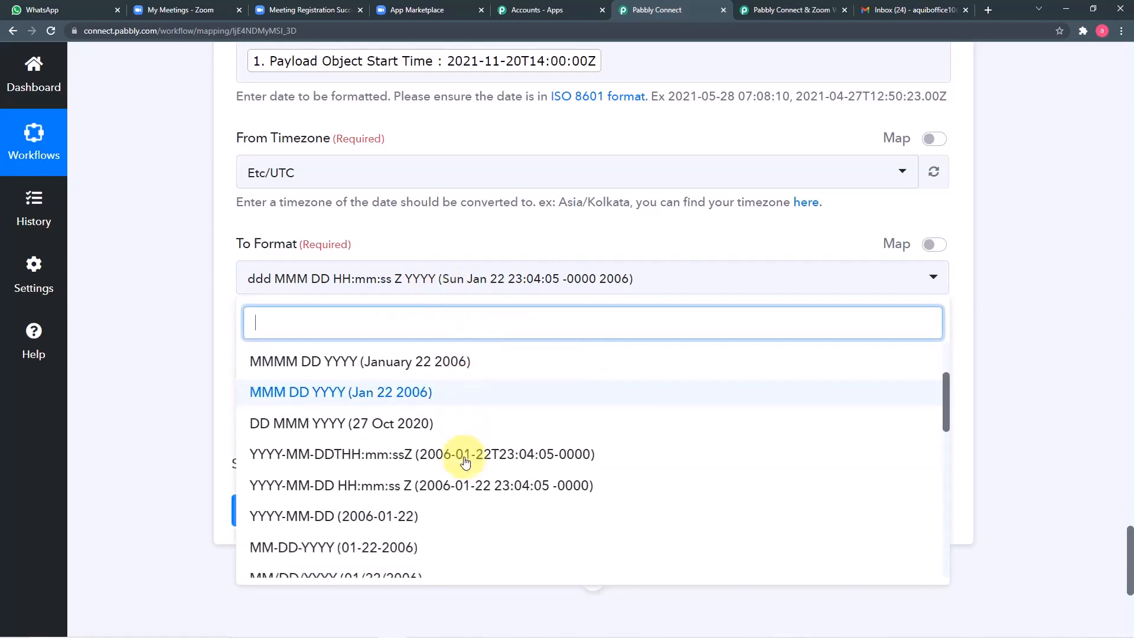
scroll(465, 461, down, 3)
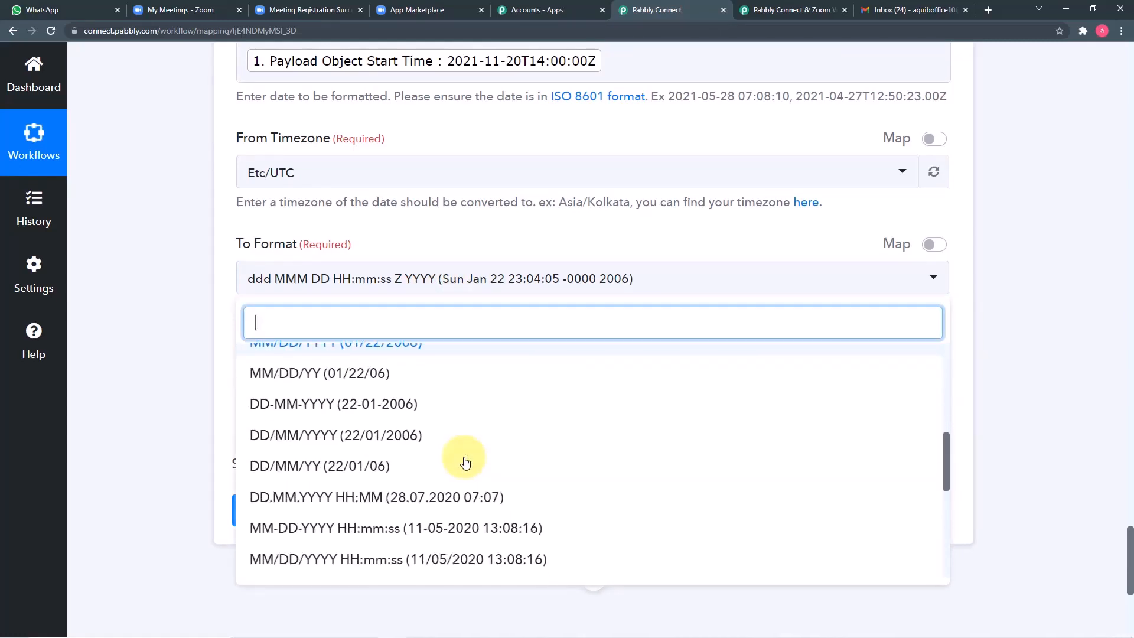
scroll(464, 458, down, 1)
scroll(513, 447, down, 1)
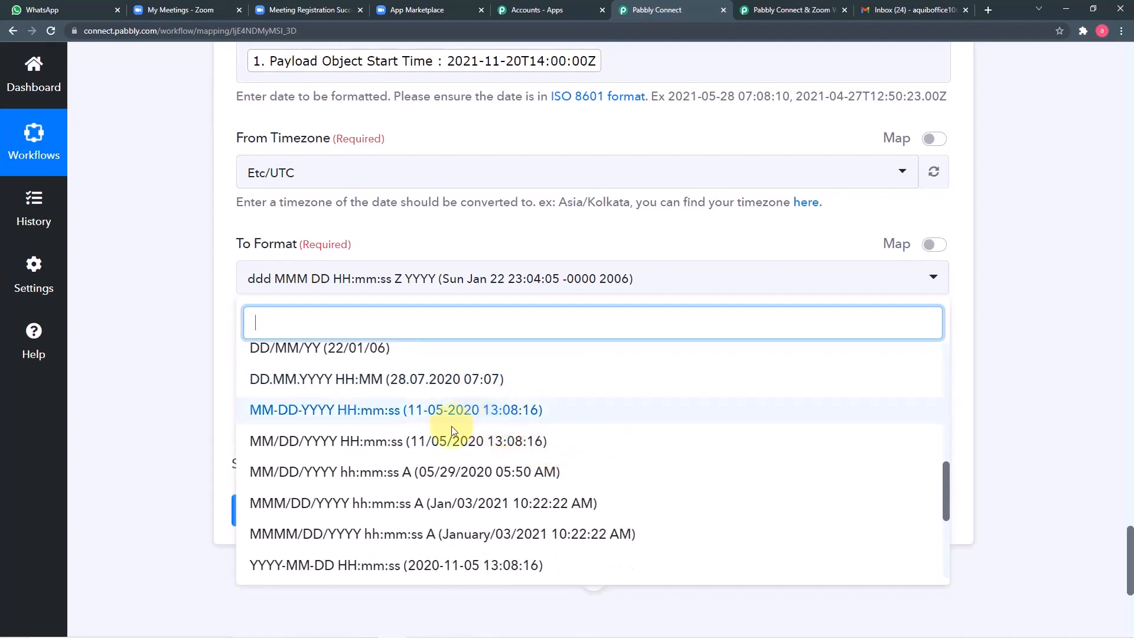
scroll(456, 422, down, 2)
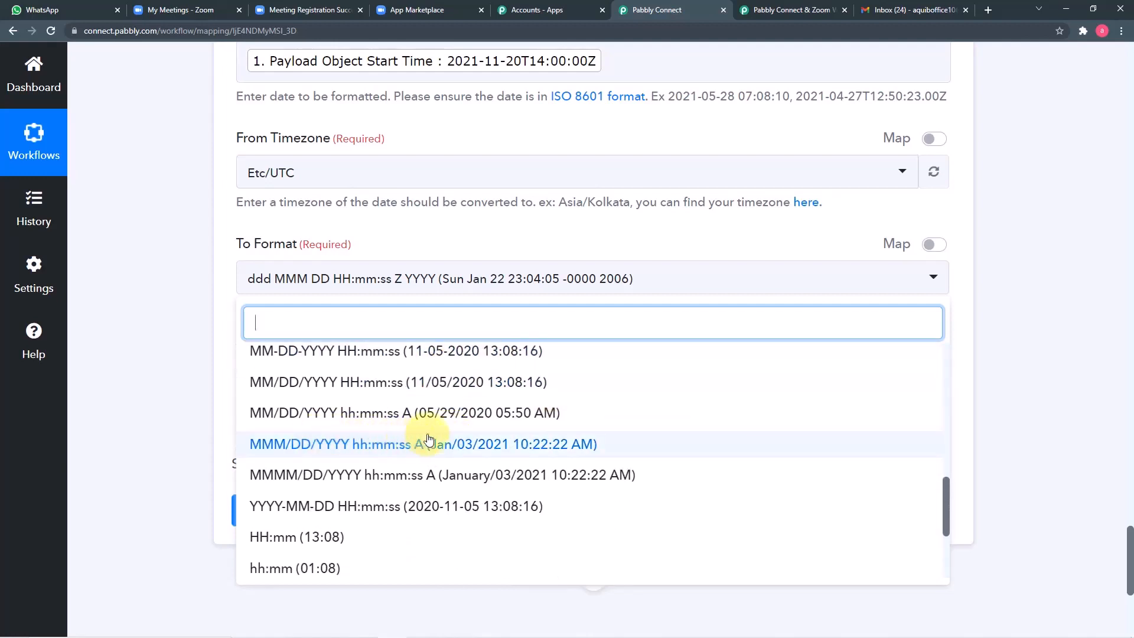
click(372, 413)
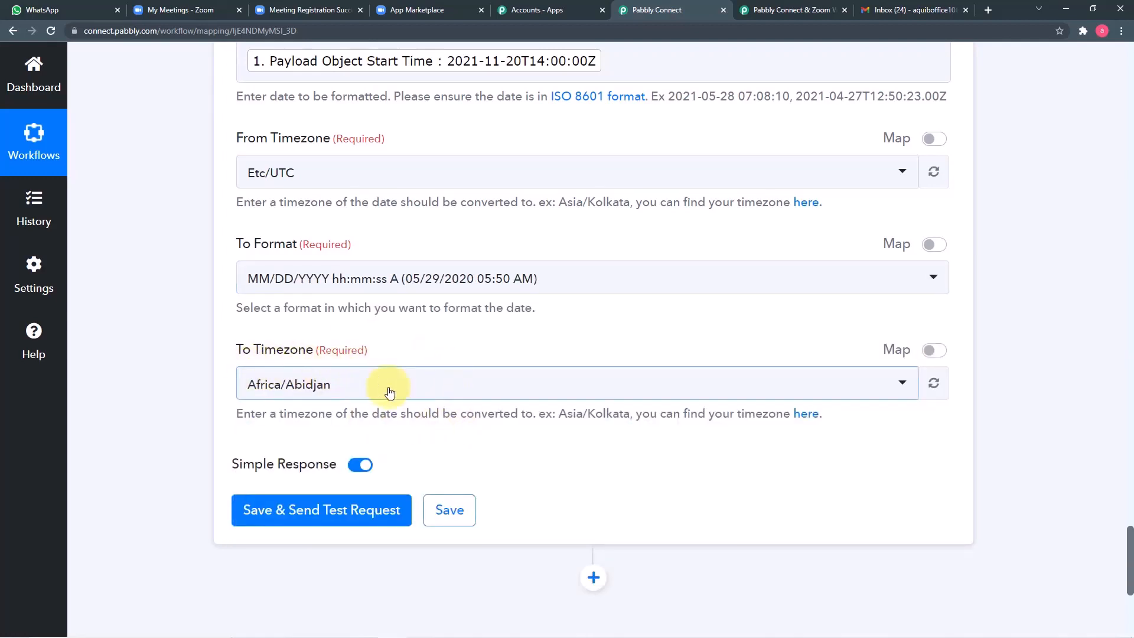
click(463, 394)
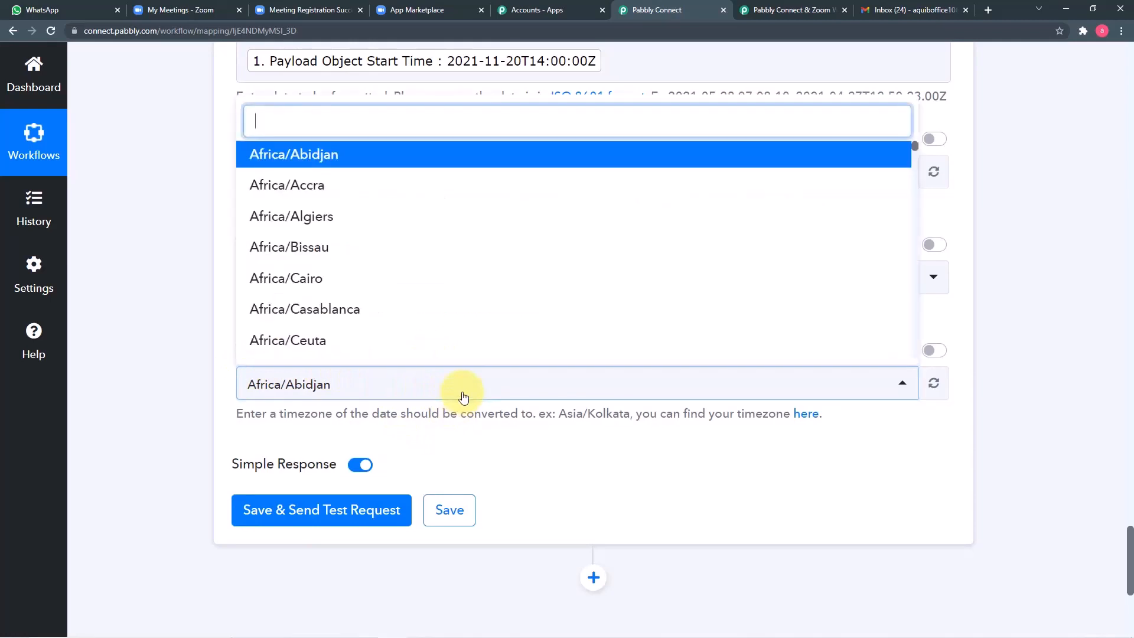
text(asia/)
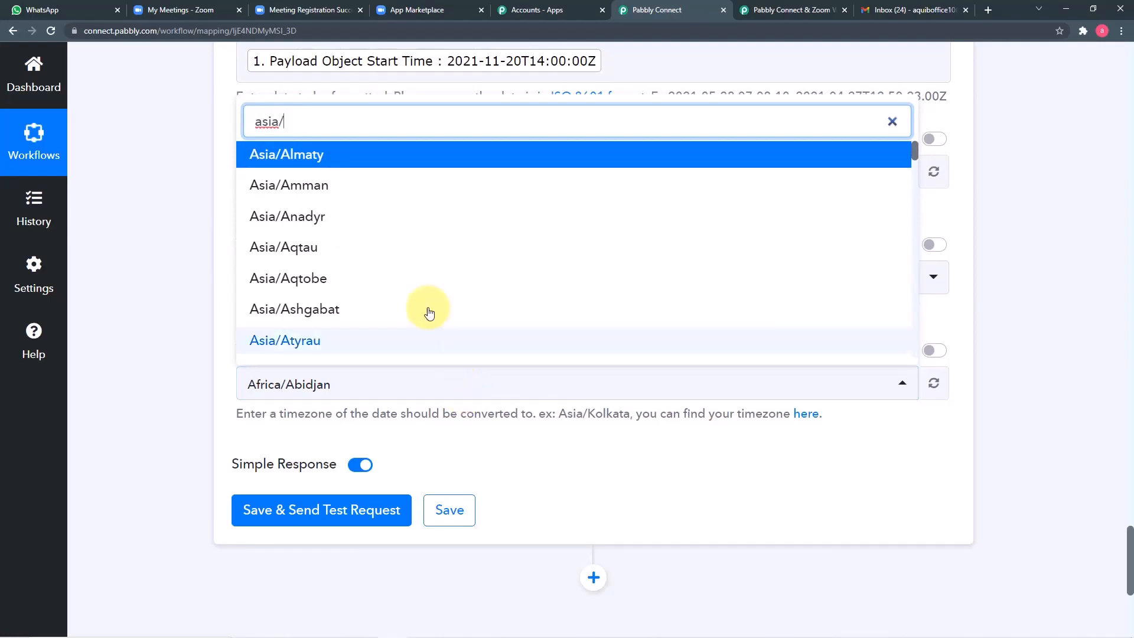
text(k)
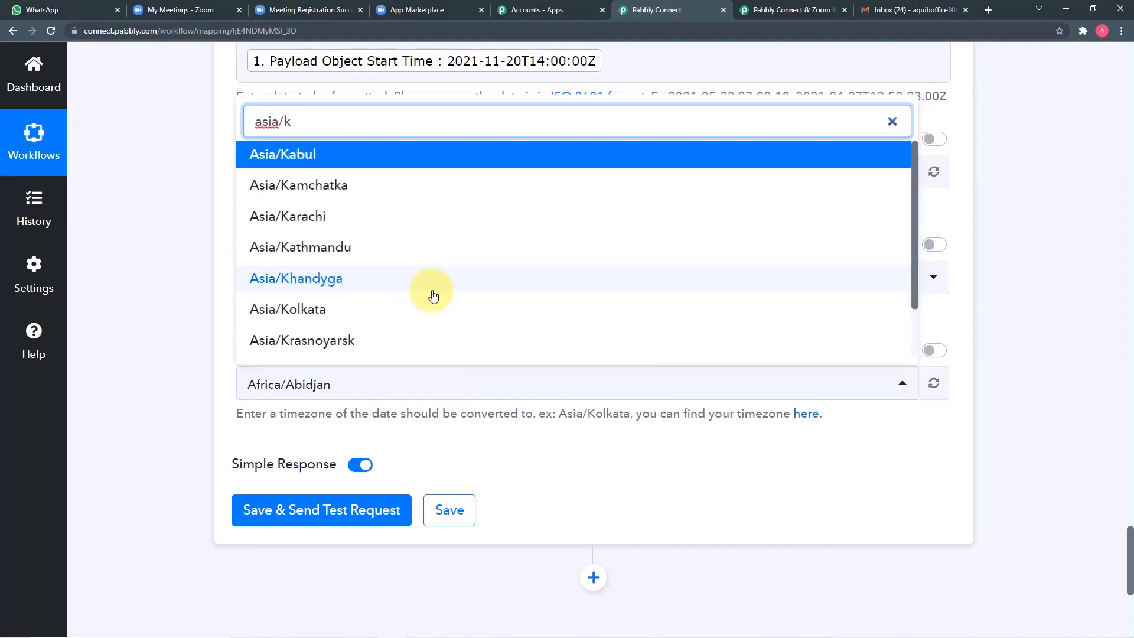
click(348, 320)
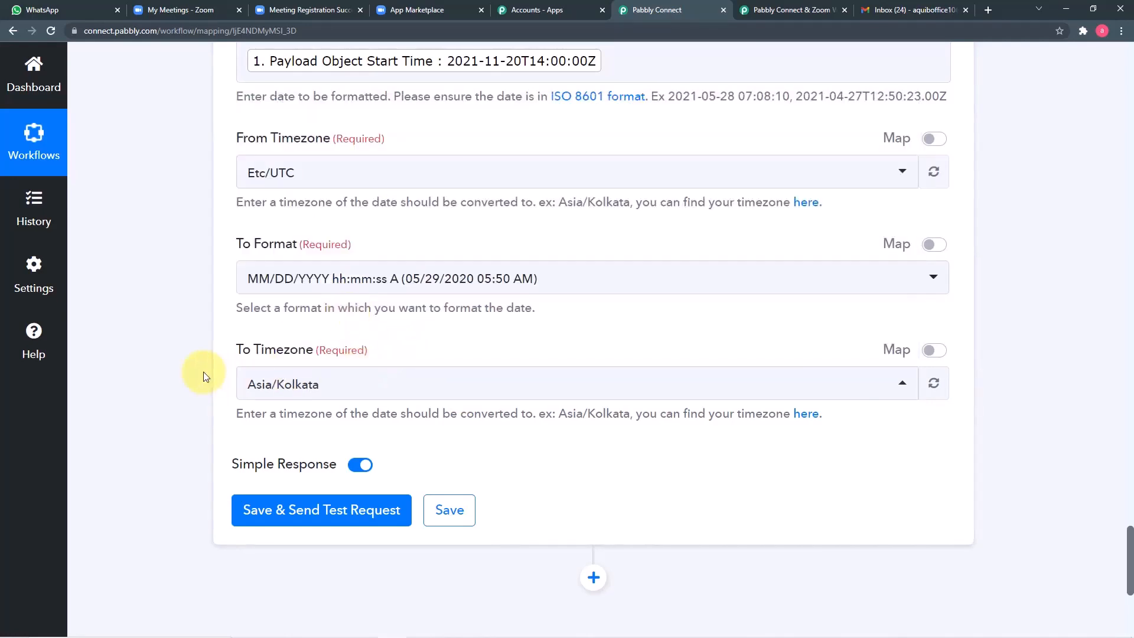
scroll(203, 371, down, 2)
Step: Test the formatter and check 11/20/2021 07:30:00 PM against the Zoom registration page's time
click(286, 393)
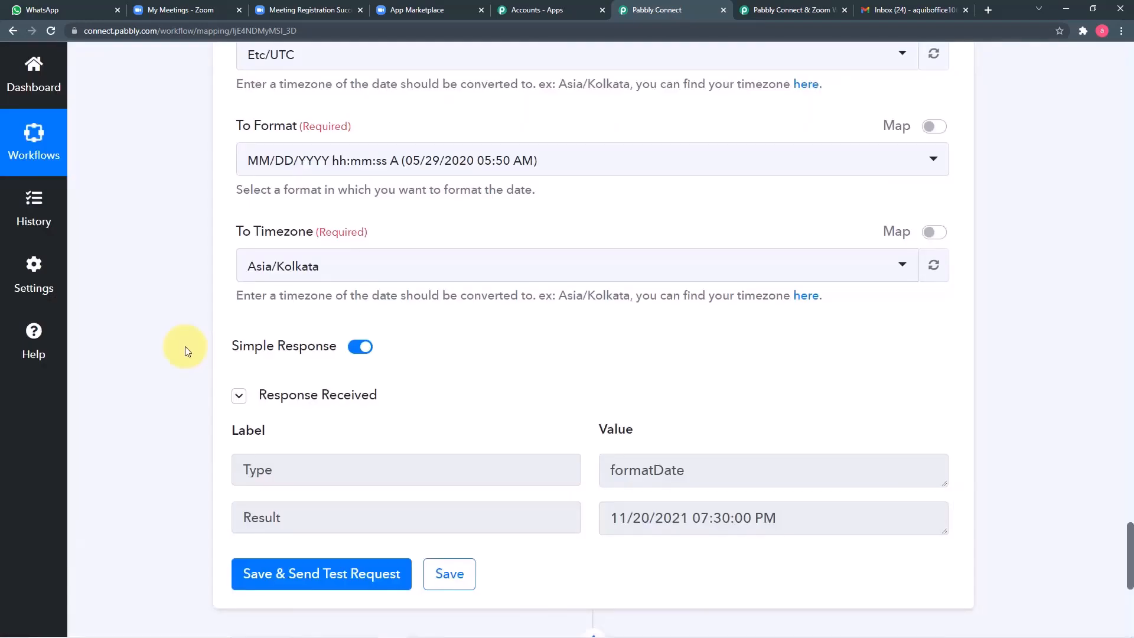
scroll(186, 346, down, 1)
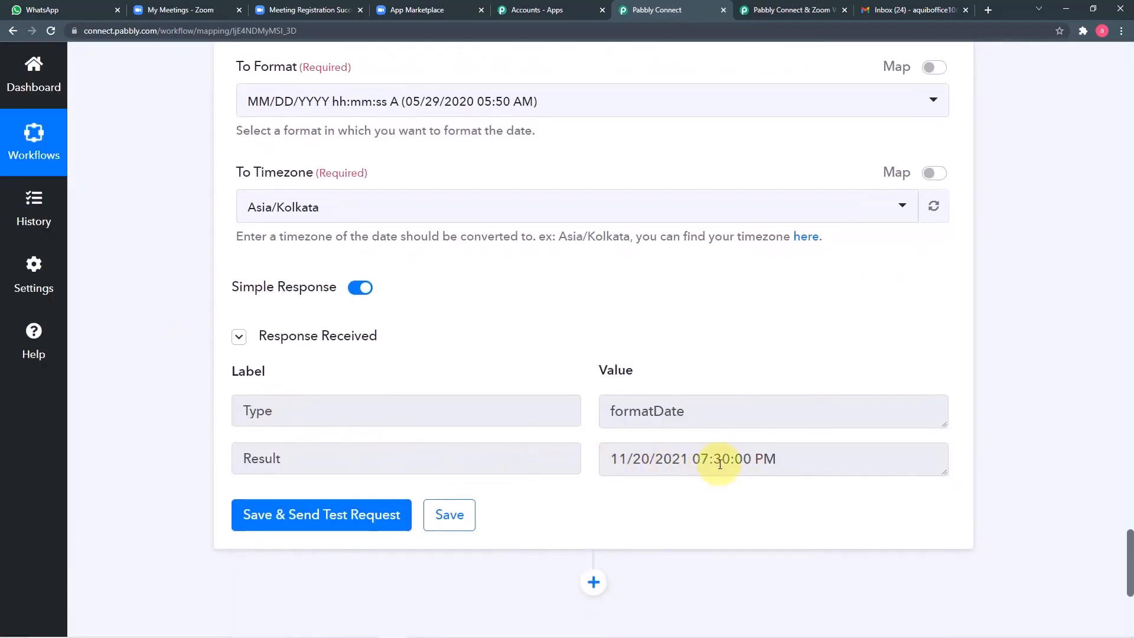
click(298, 14)
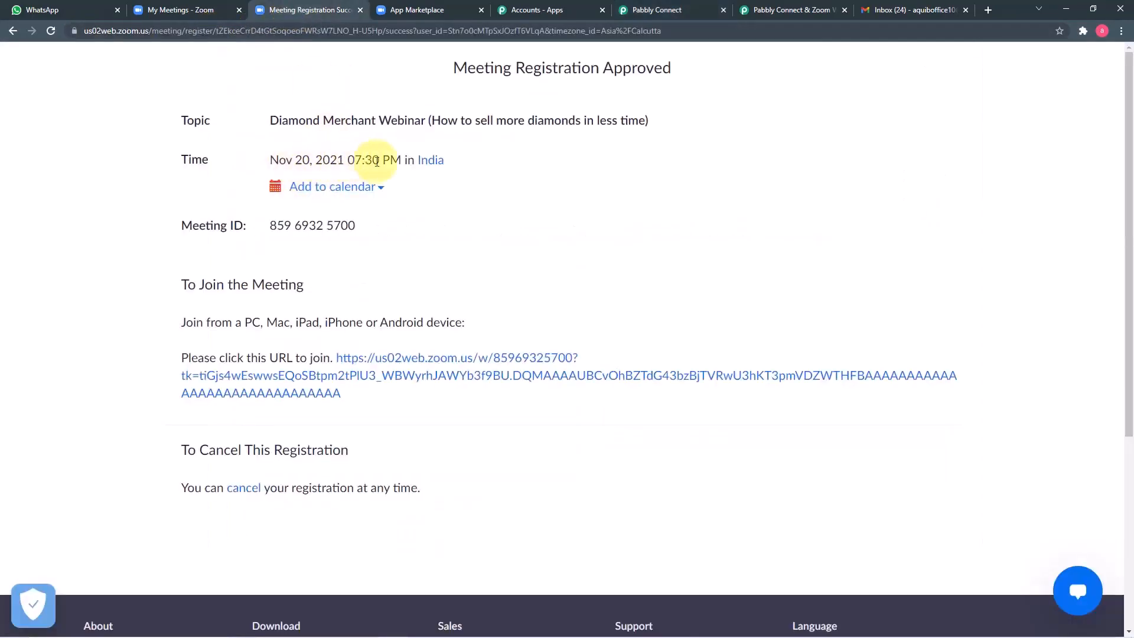
click(650, 13)
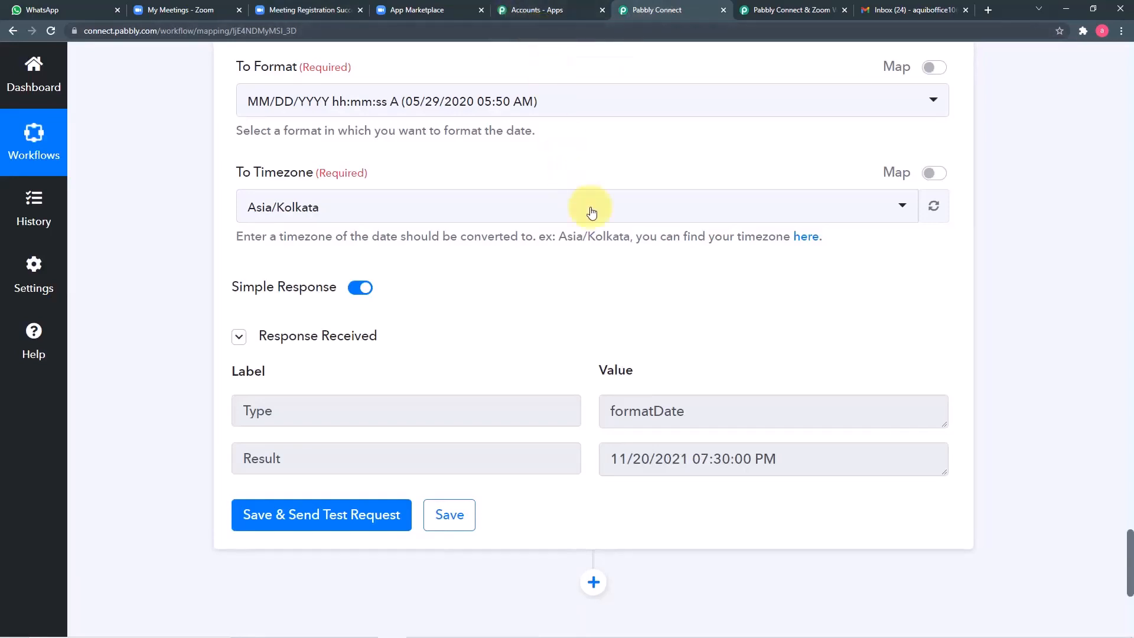
scroll(591, 219, down, 2)
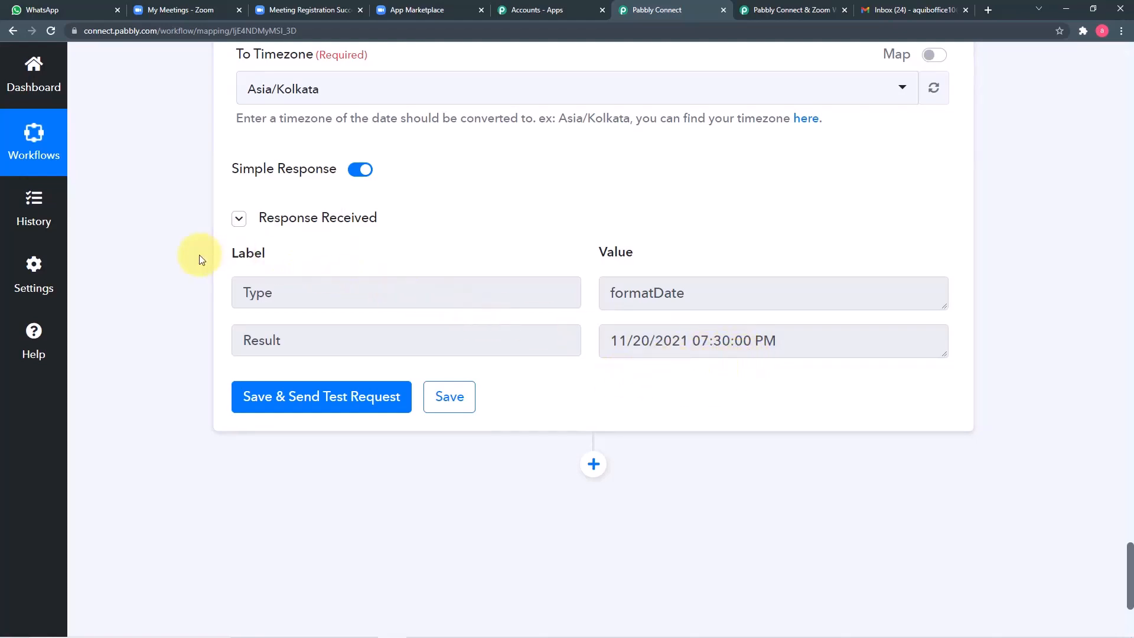
scroll(182, 259, down, 4)
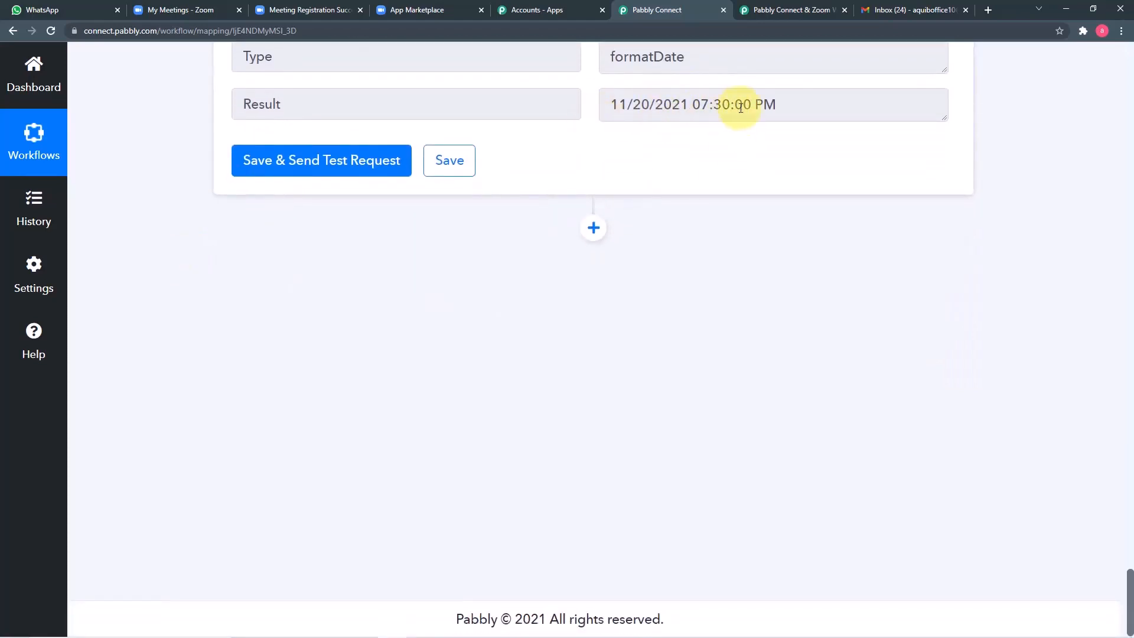
Step: Add a Text Formatter by Pabbly step with the Split Text event and connect it
click(593, 230)
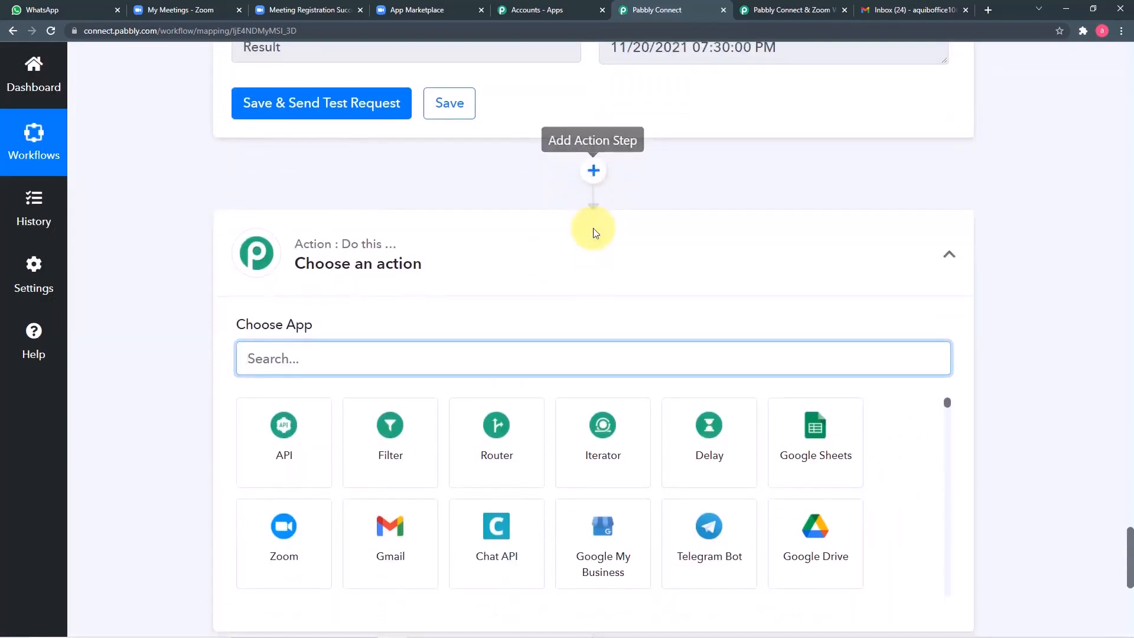
text(text)
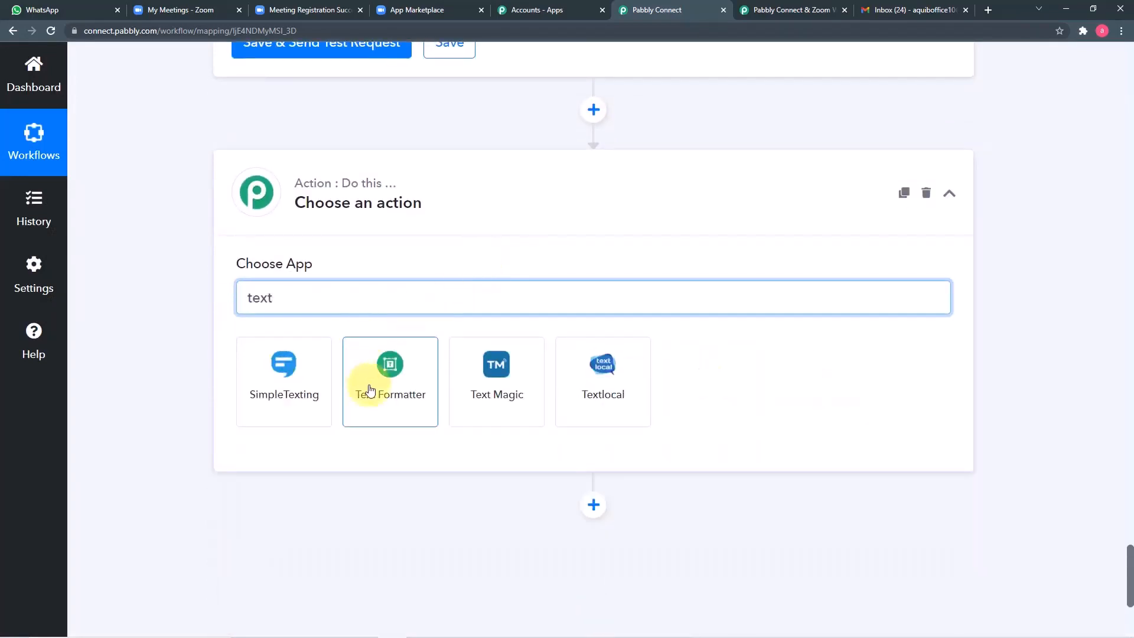
click(380, 390)
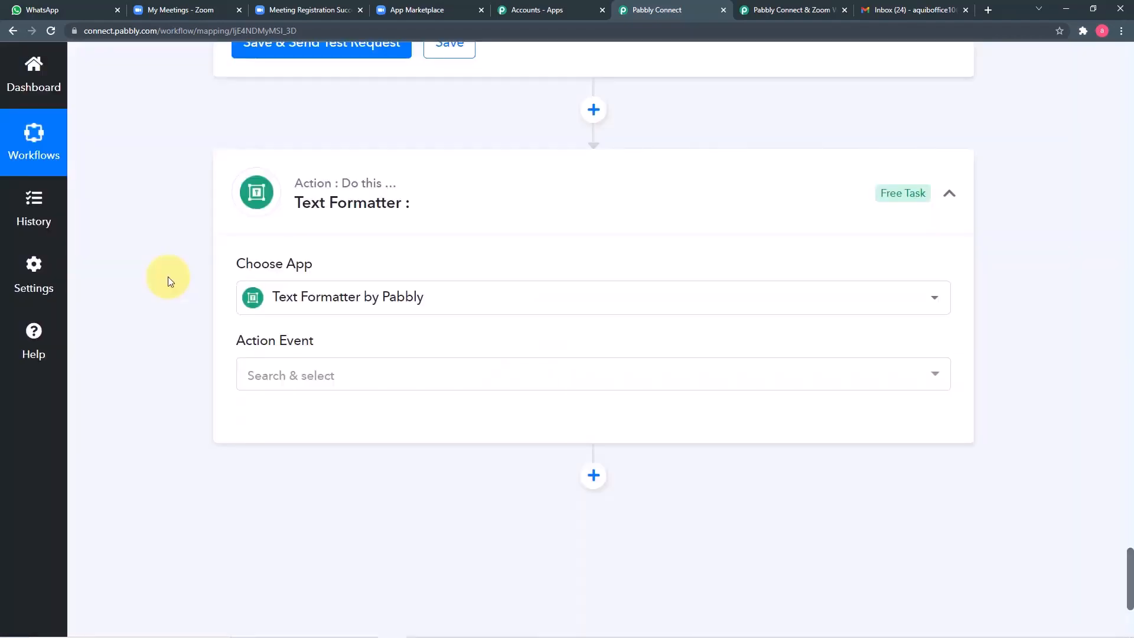
scroll(168, 276, down, 2)
click(352, 269)
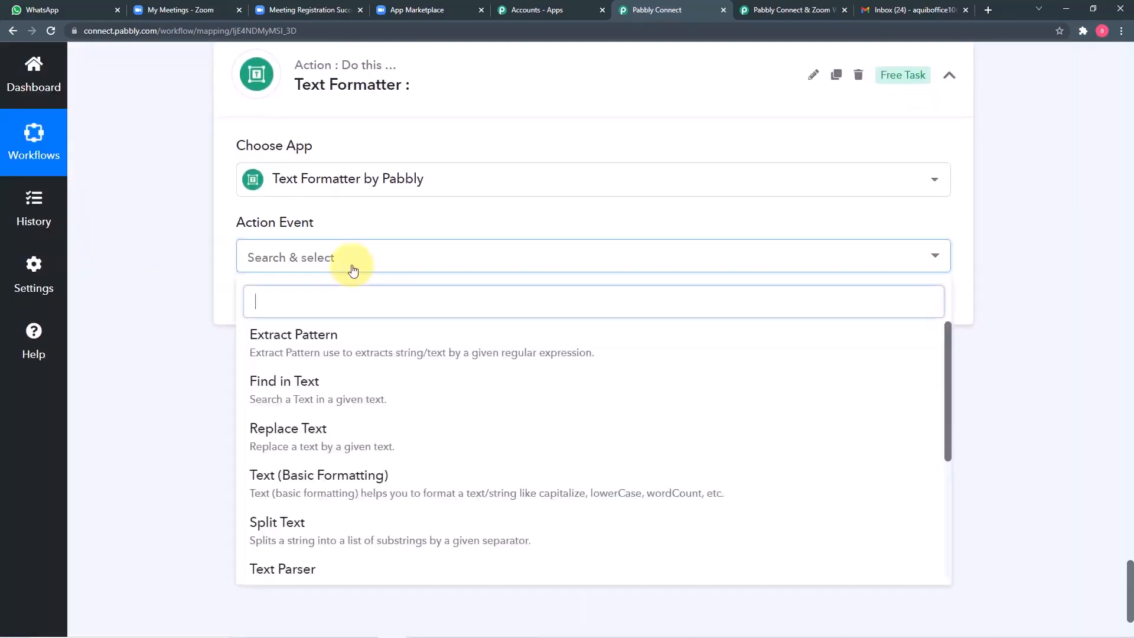
click(296, 542)
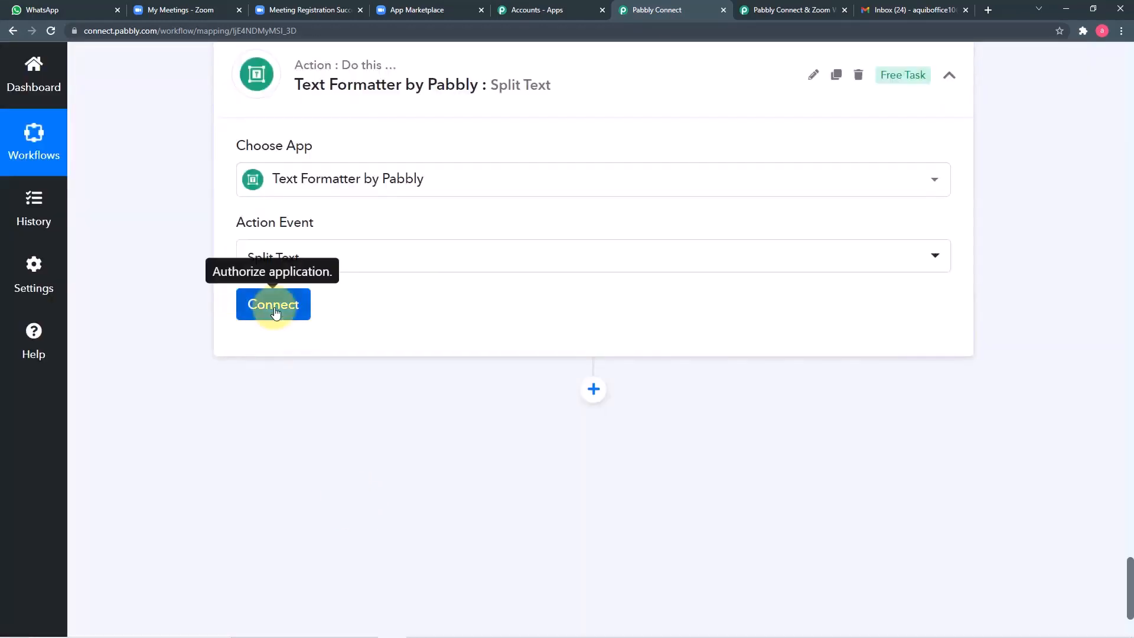
click(274, 312)
scroll(163, 310, down, 1)
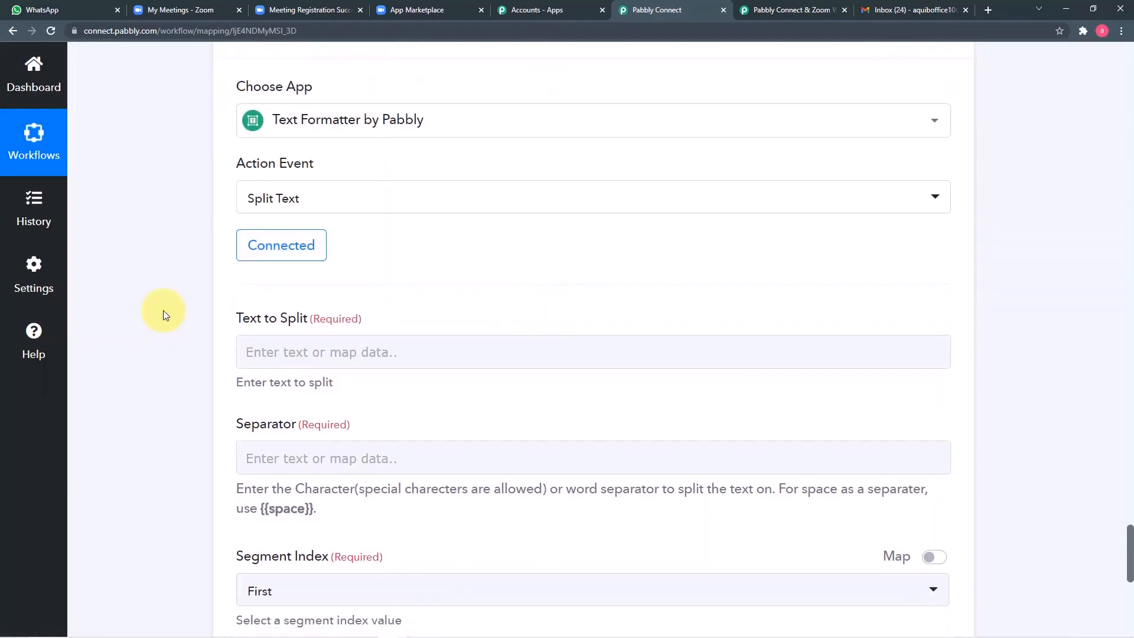
scroll(163, 310, down, 2)
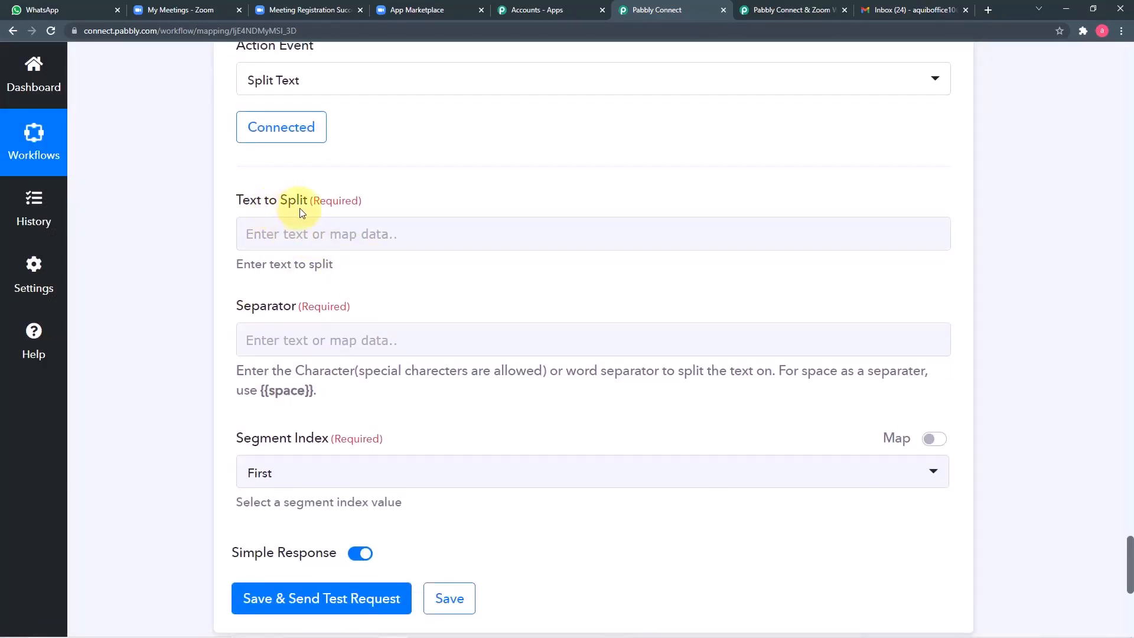
scroll(550, 252, up, 8)
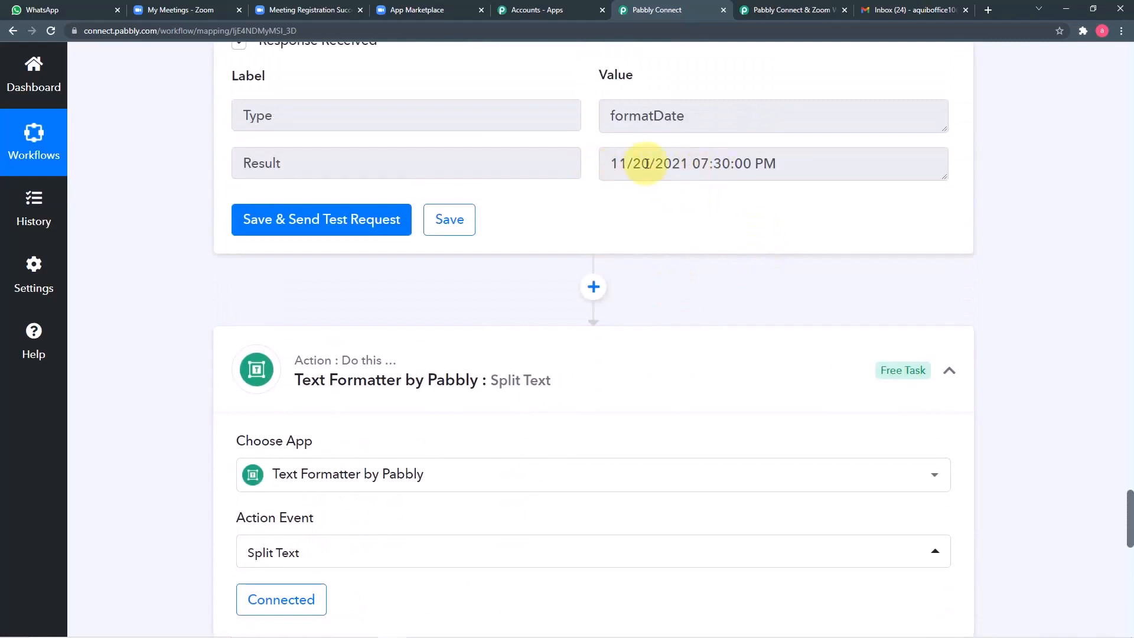
scroll(178, 189, up, 1)
scroll(178, 189, down, 4)
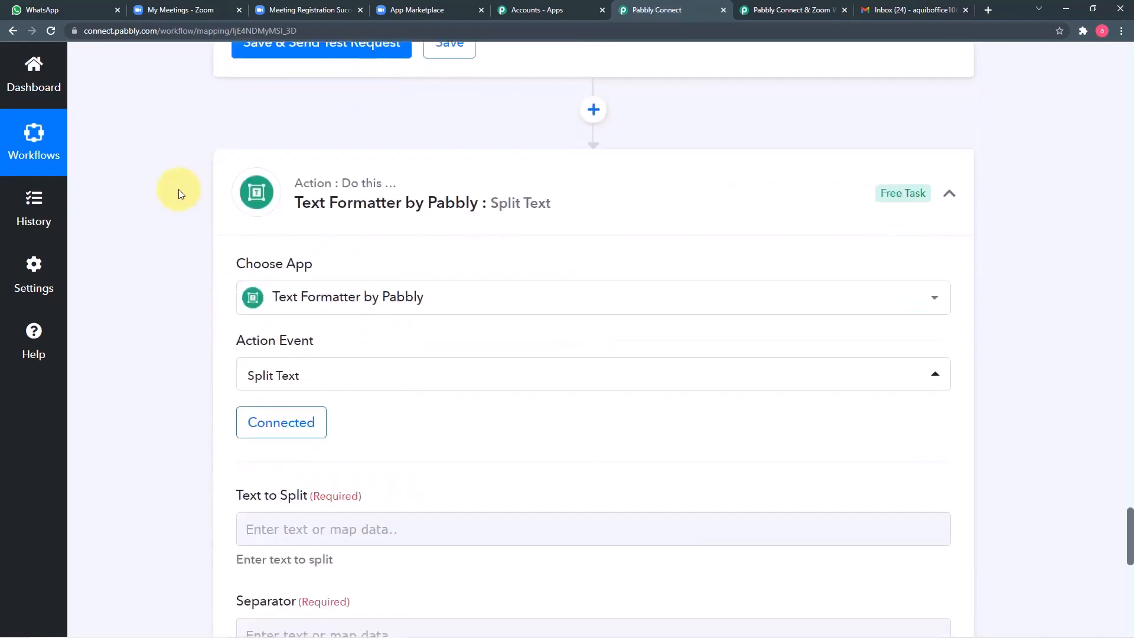
scroll(178, 189, down, 5)
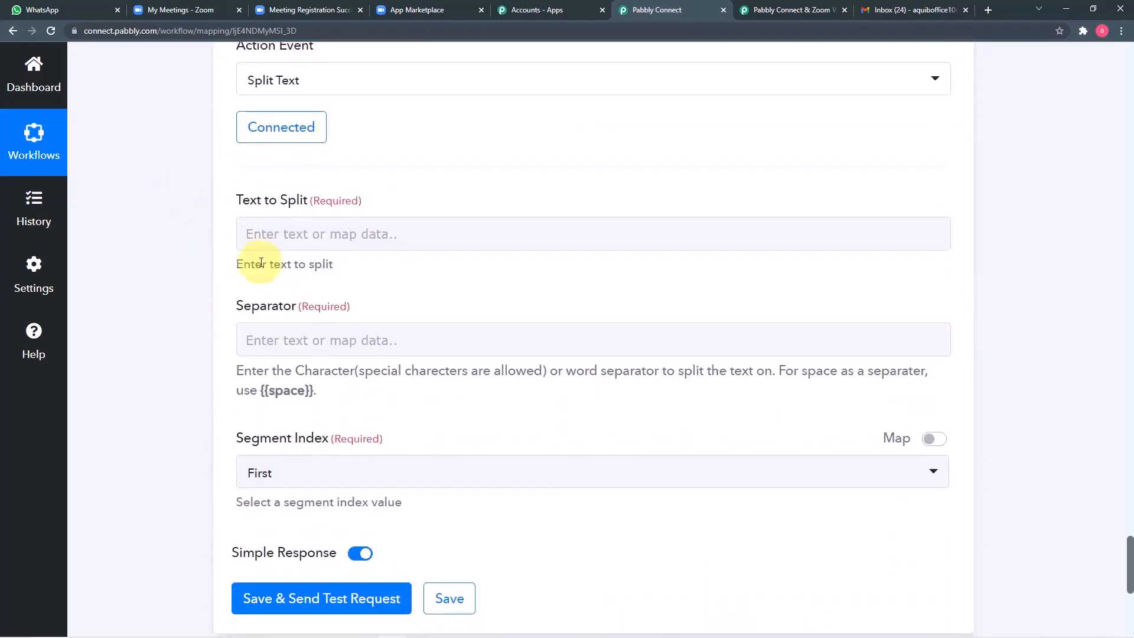
Step: Split the Date/Time Formatter's Result text using {{space}} as the separator
click(325, 231)
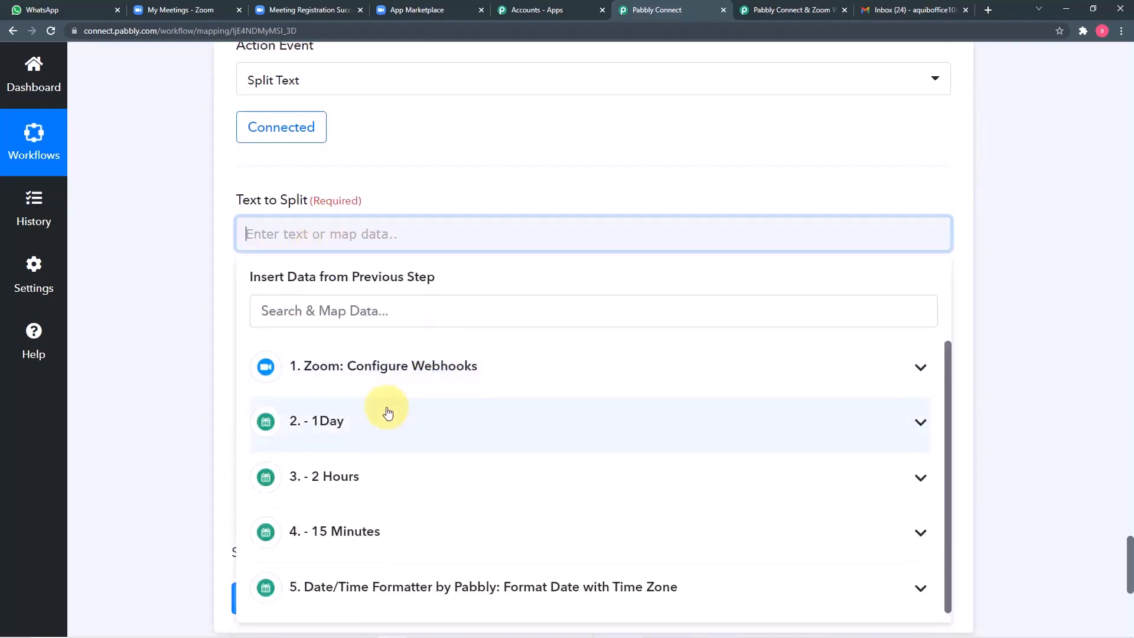
click(440, 592)
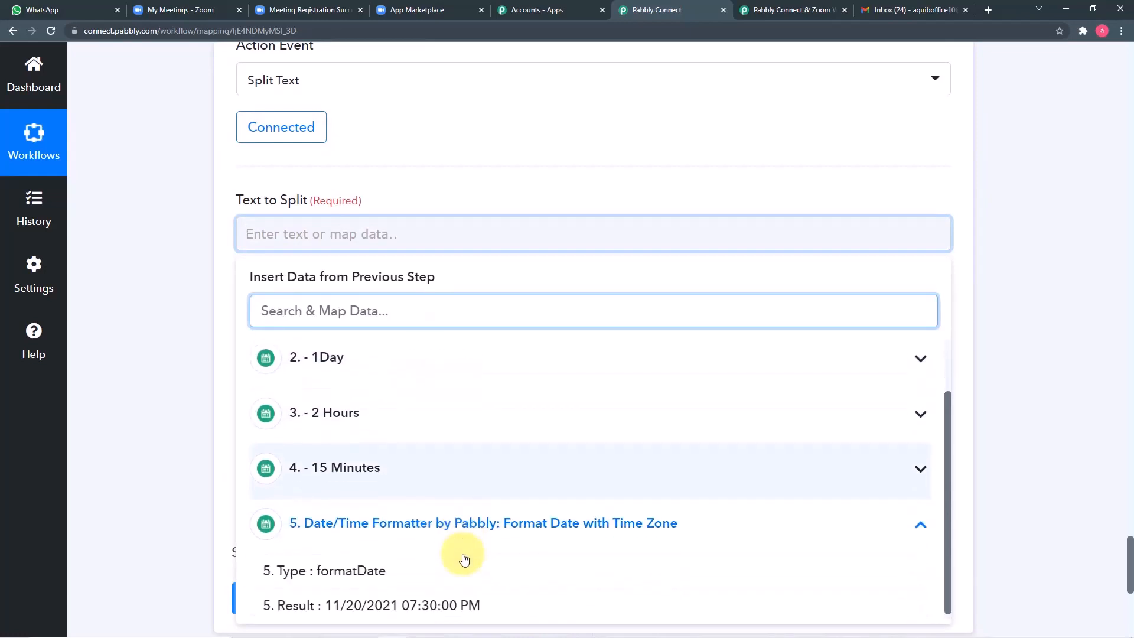
click(354, 600)
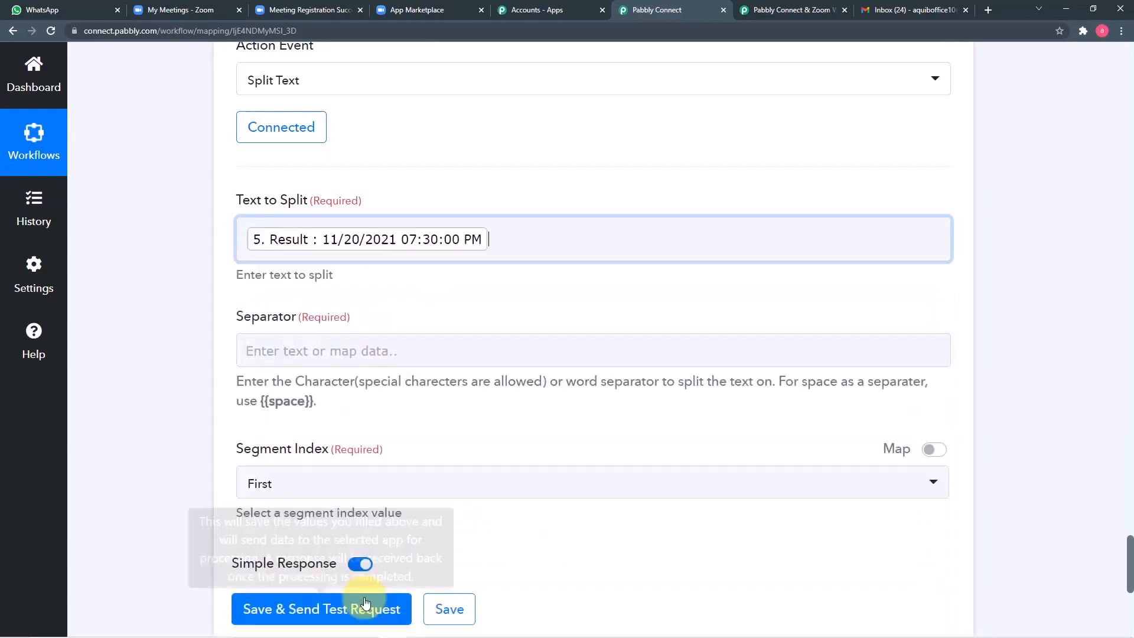
click(187, 366)
scroll(185, 364, down, 1)
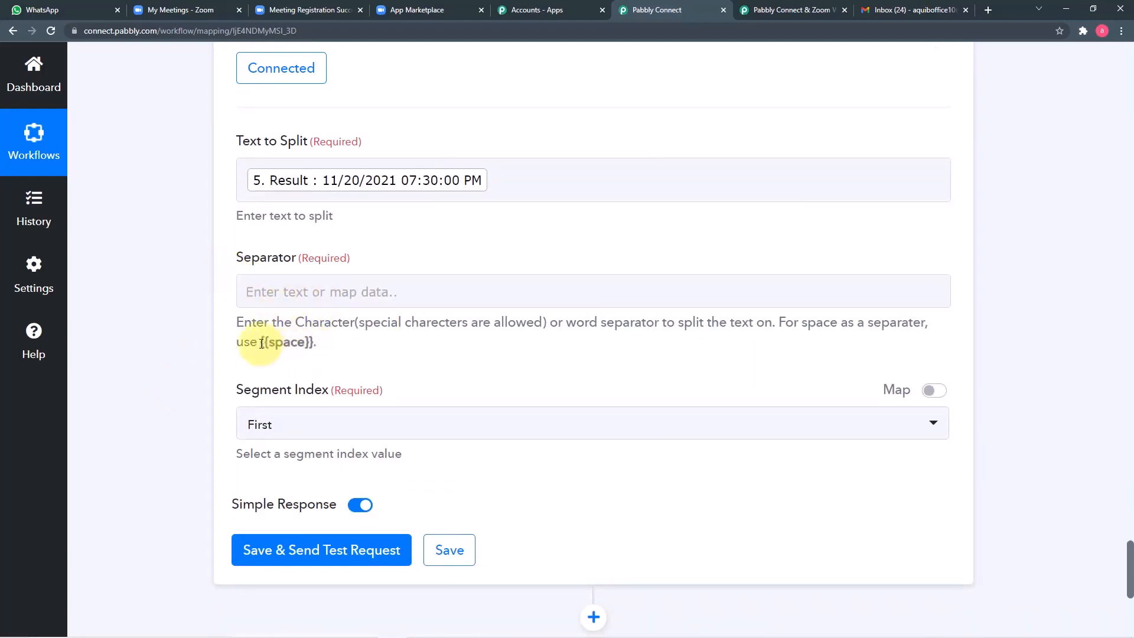
click(314, 356)
right_click(295, 292)
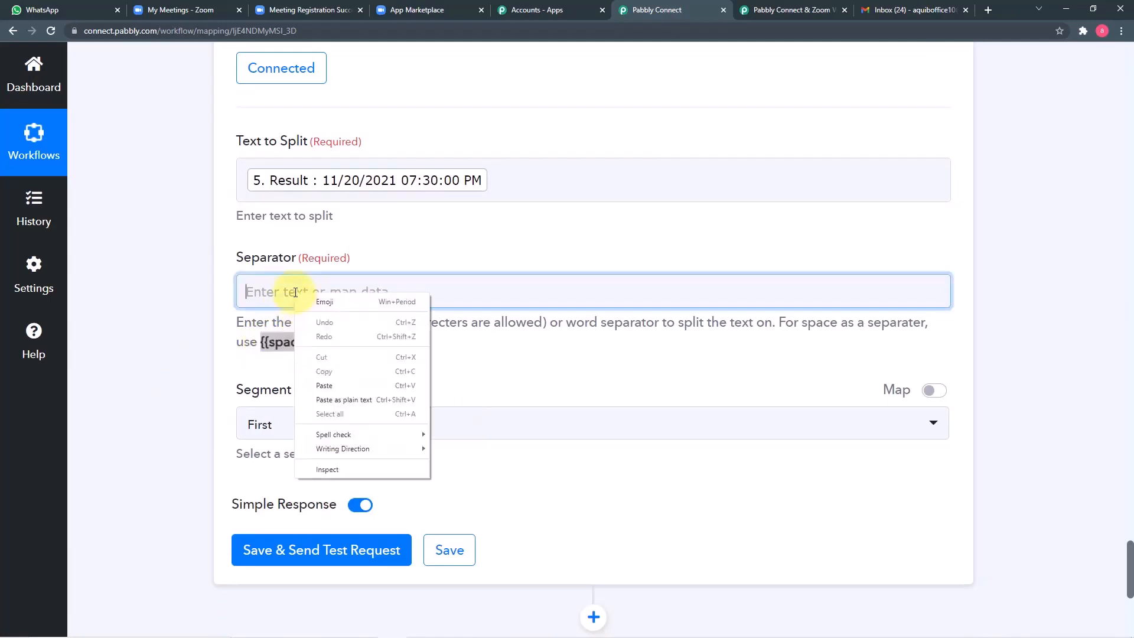
click(317, 385)
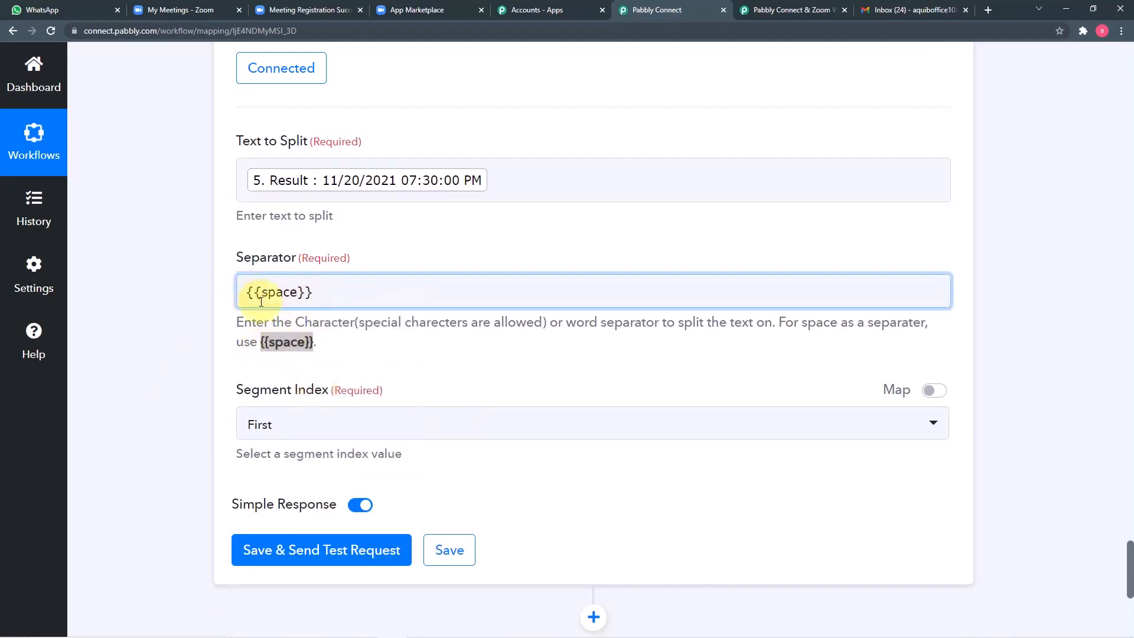
click(206, 318)
Step: Set Segment Index to All, then save and test the split step
scroll(204, 318, down, 2)
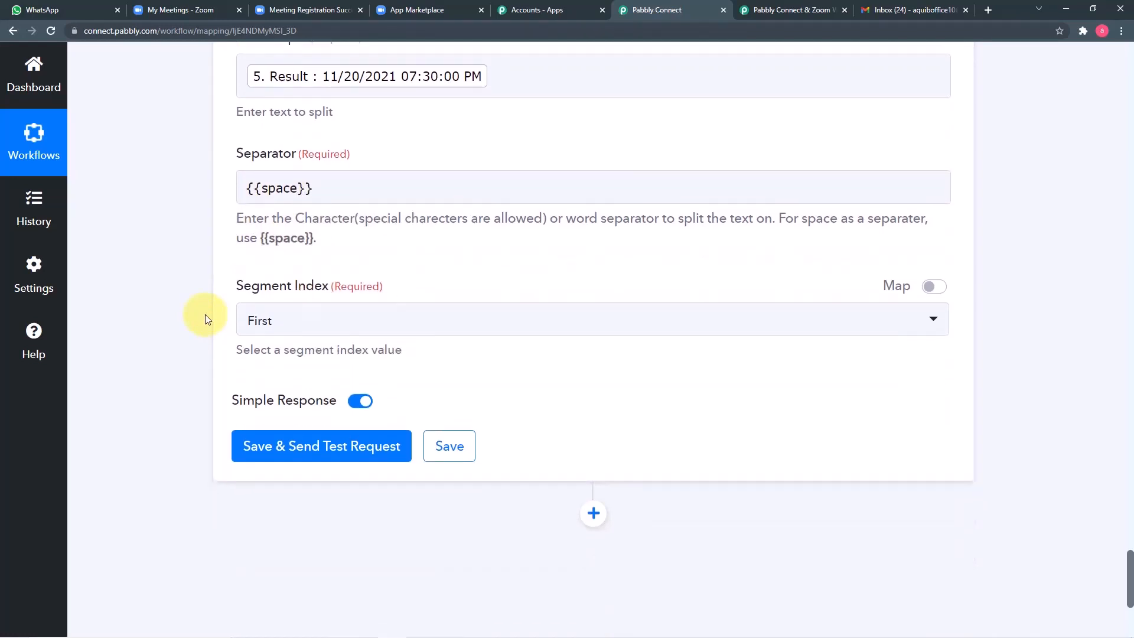
click(502, 316)
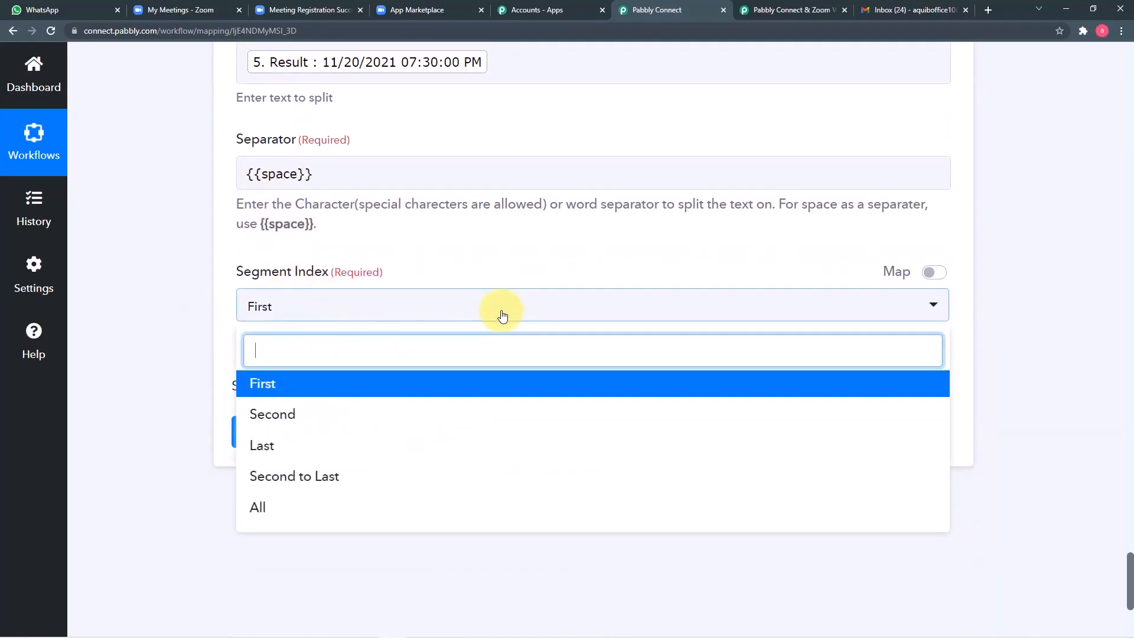
click(289, 507)
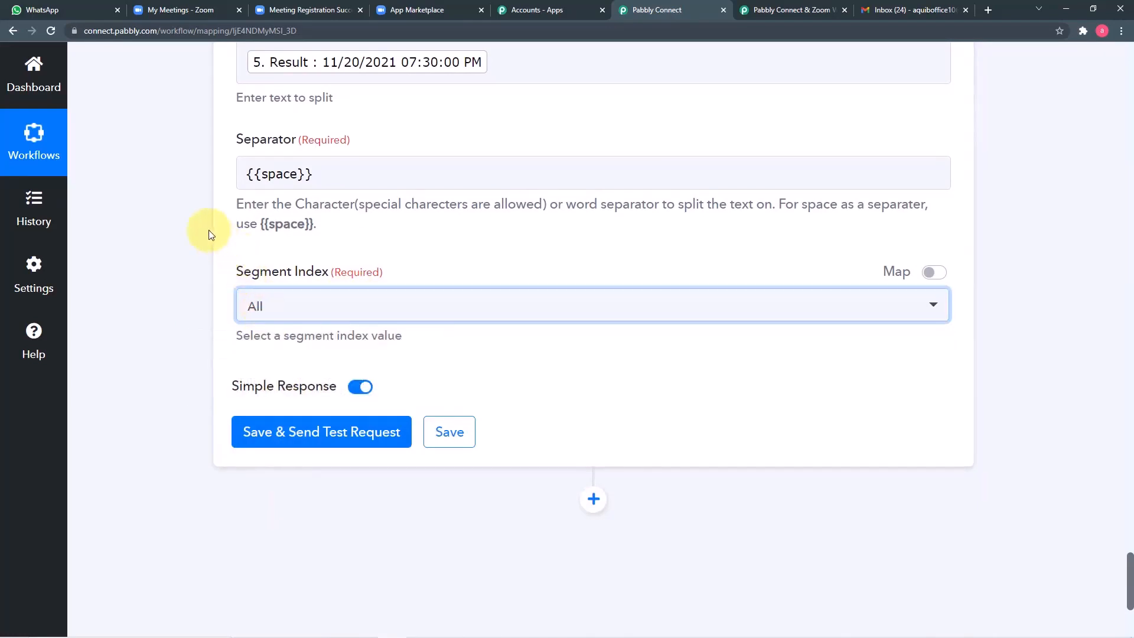
click(212, 173)
click(273, 439)
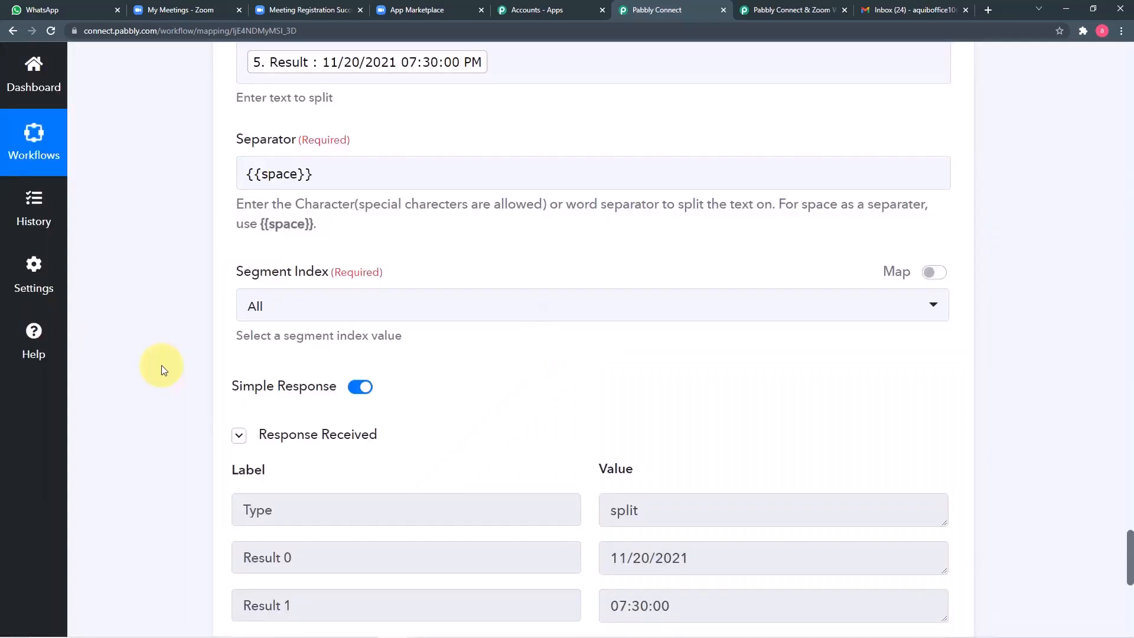
scroll(161, 365, down, 2)
scroll(215, 436, up, 5)
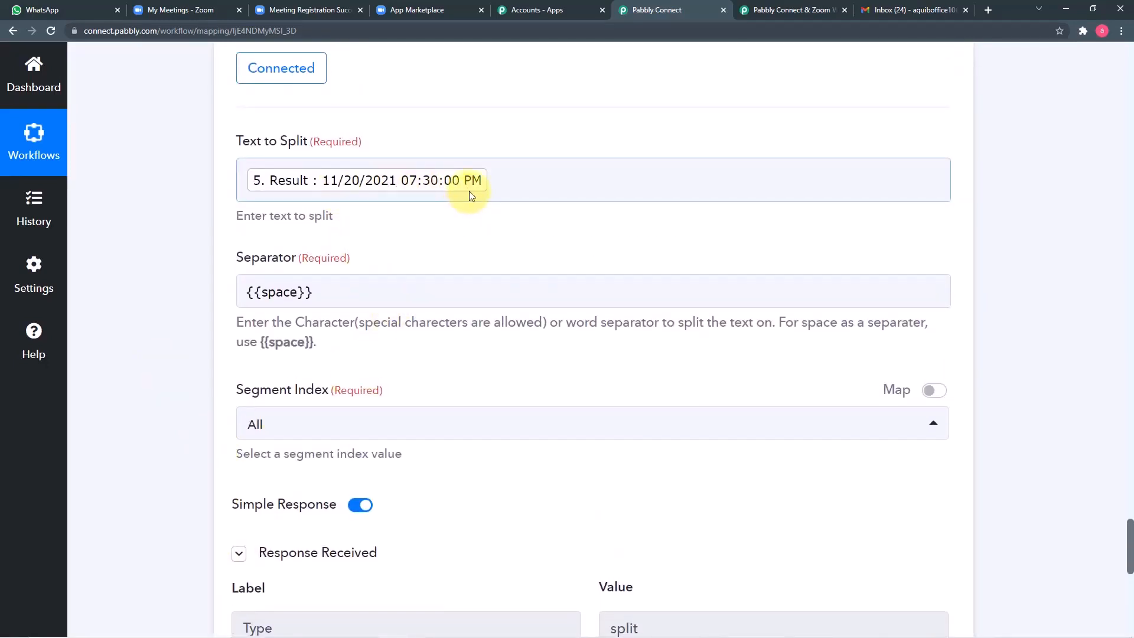
scroll(510, 319, down, 3)
scroll(511, 319, down, 1)
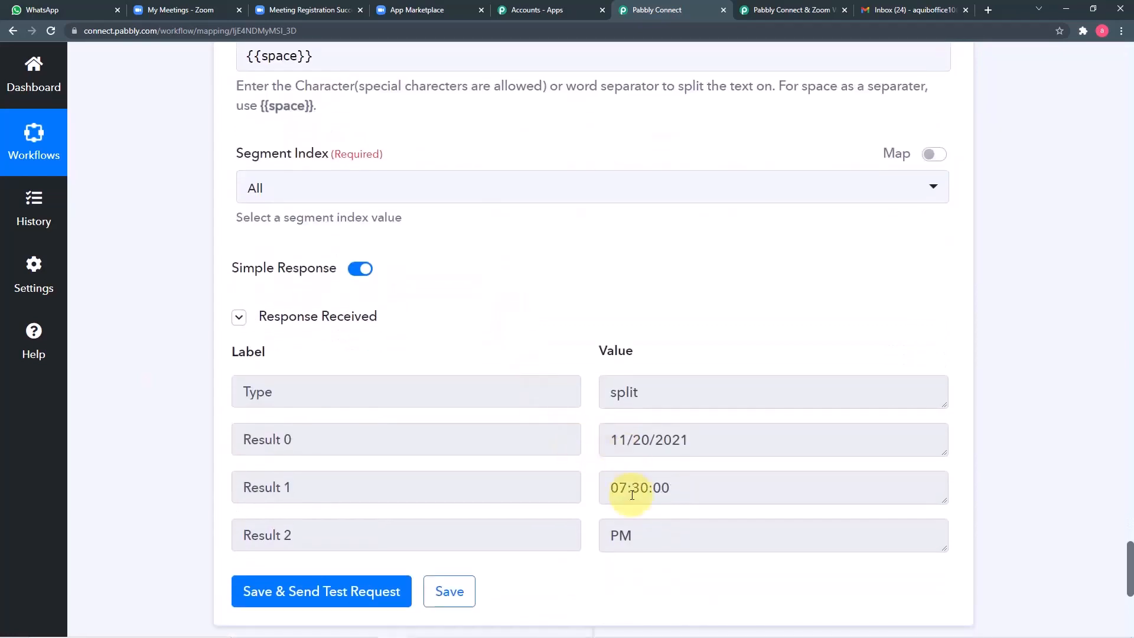
scroll(185, 423, down, 4)
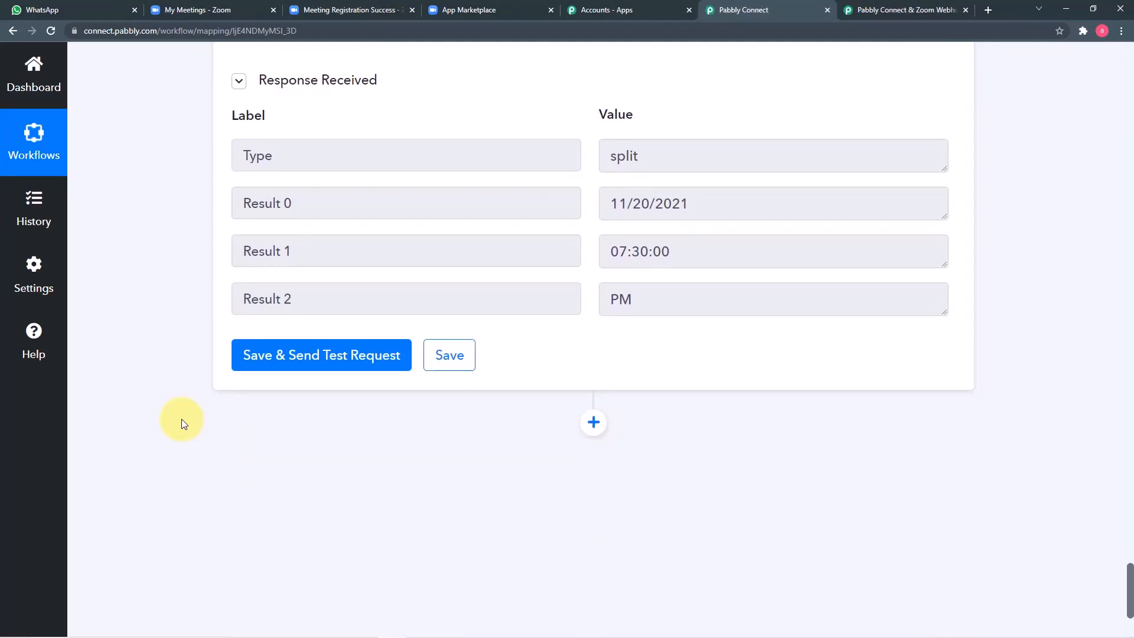
scroll(182, 419, up, 8)
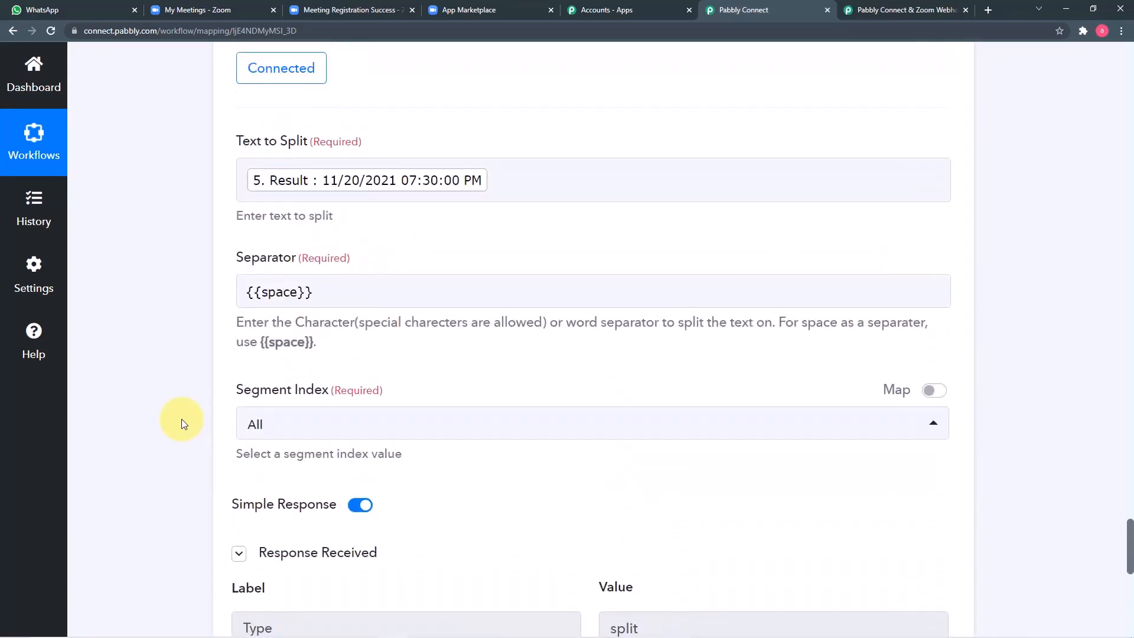
scroll(182, 419, down, 9)
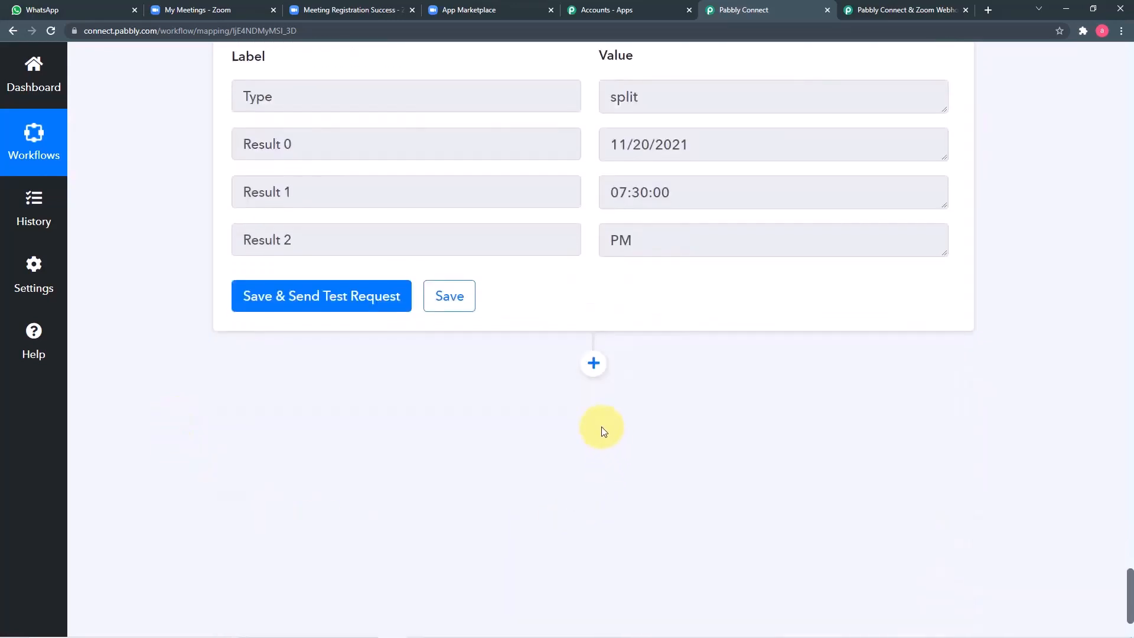
Step: Add a Router step with a third route and begin renaming Route 1
click(594, 362)
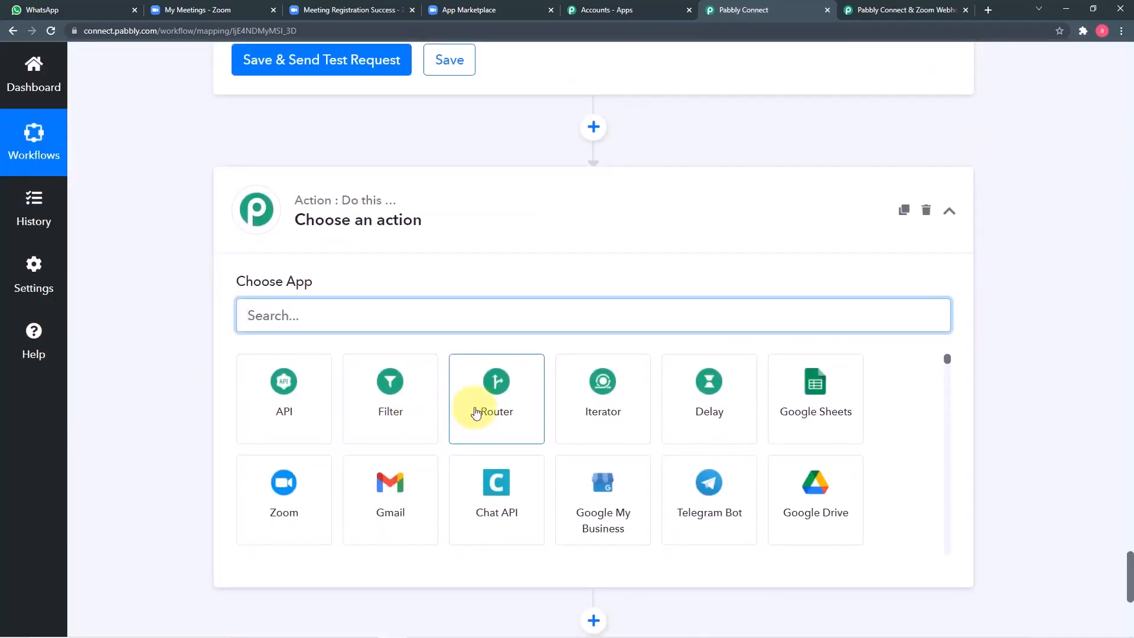
text(o)
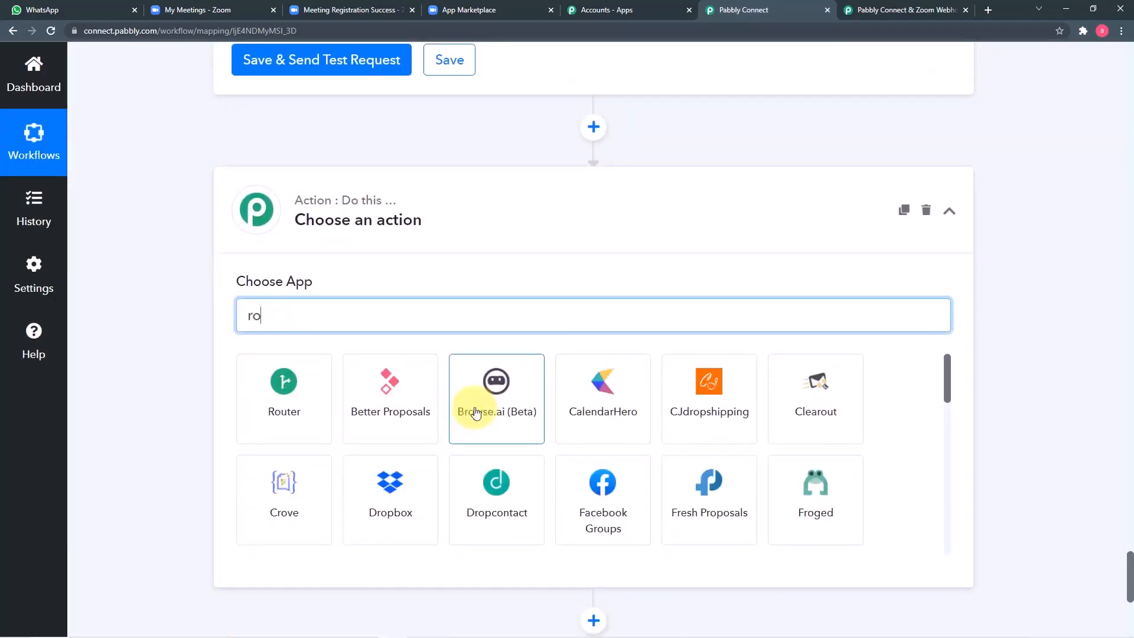
text(u)
click(312, 433)
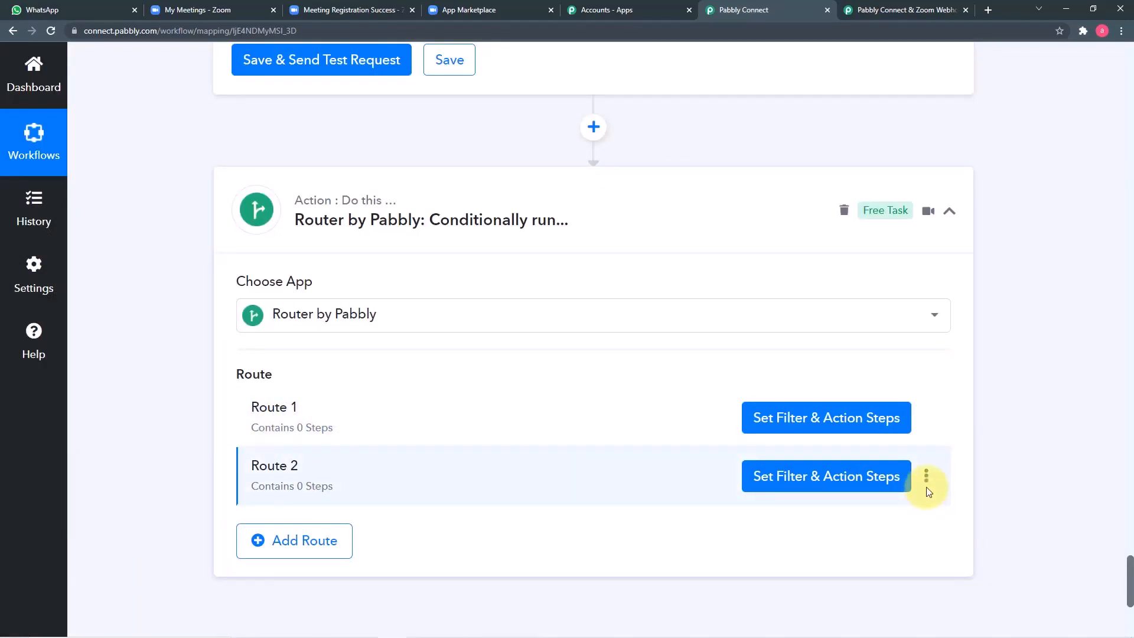
click(329, 542)
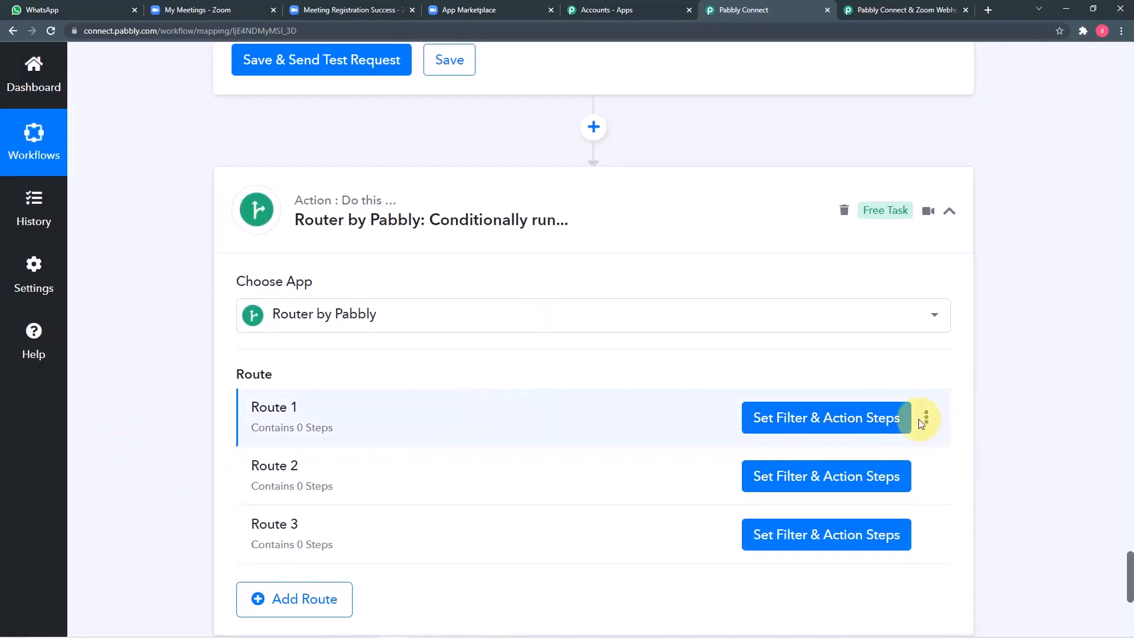
click(927, 418)
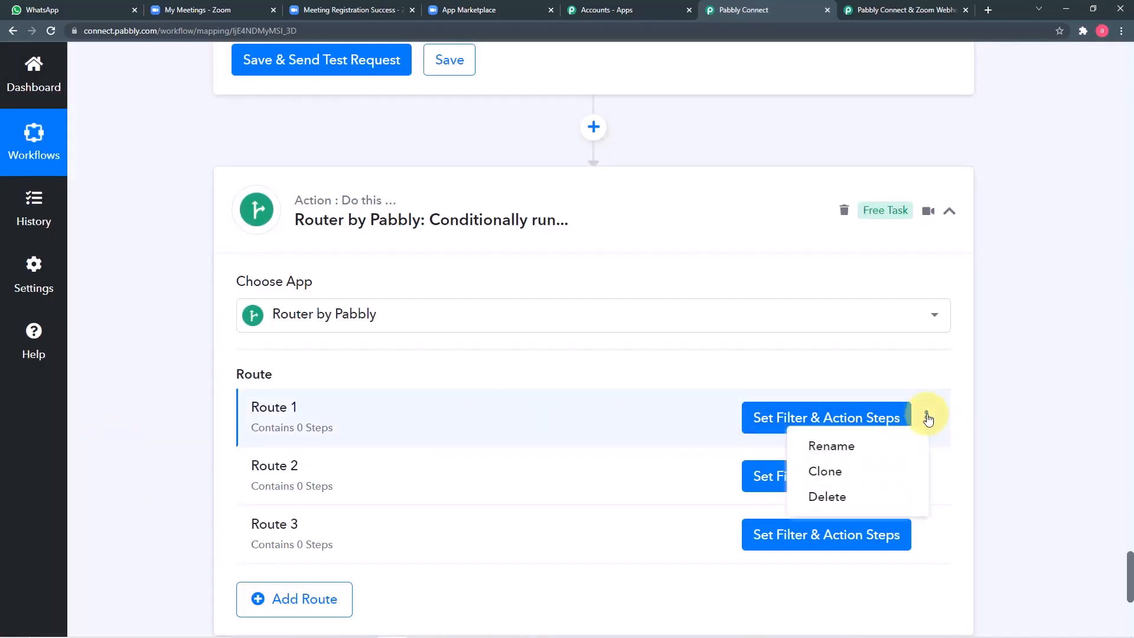
click(851, 447)
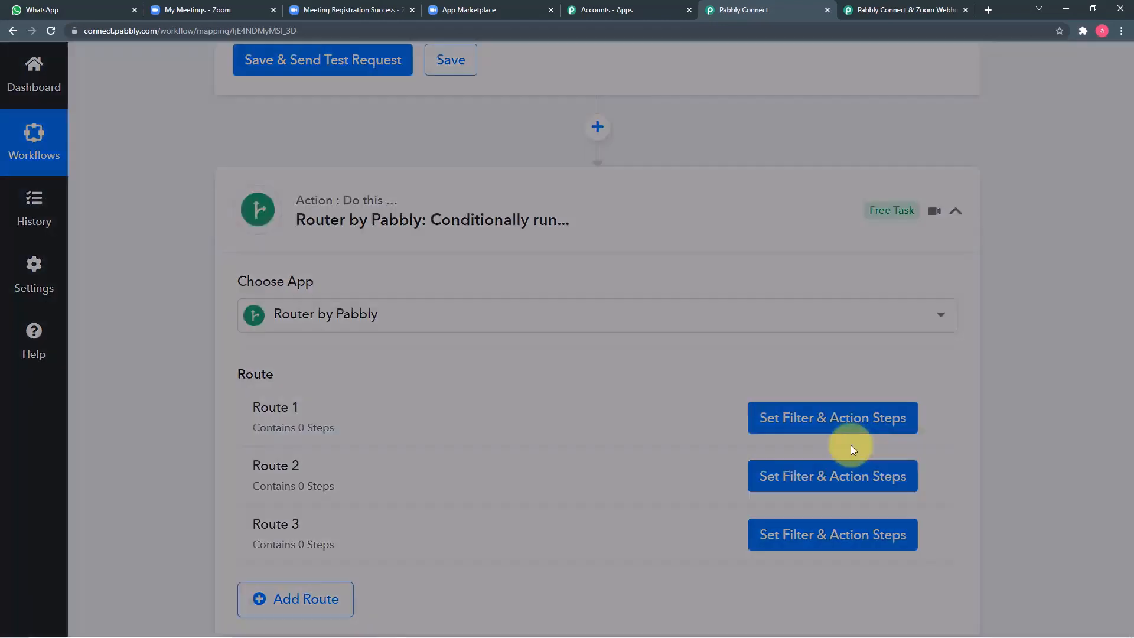
key(BackSpace)
key(BackSpace)
key(BackSpace)
key(BackSpace)
key(BackSpace)
key(BackSpace)
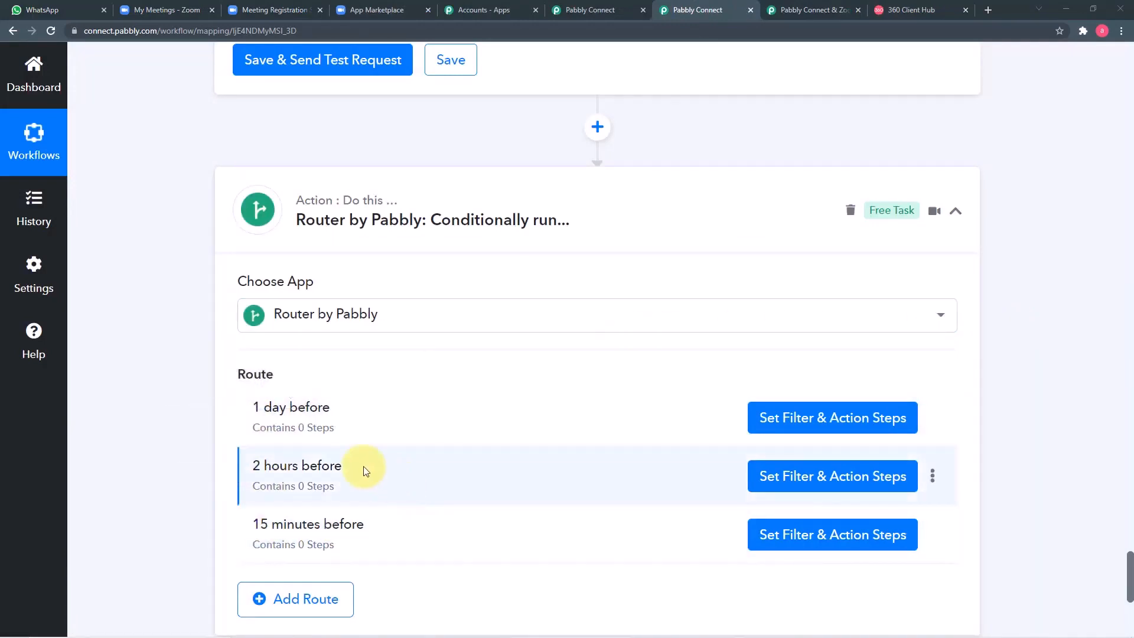
click(781, 421)
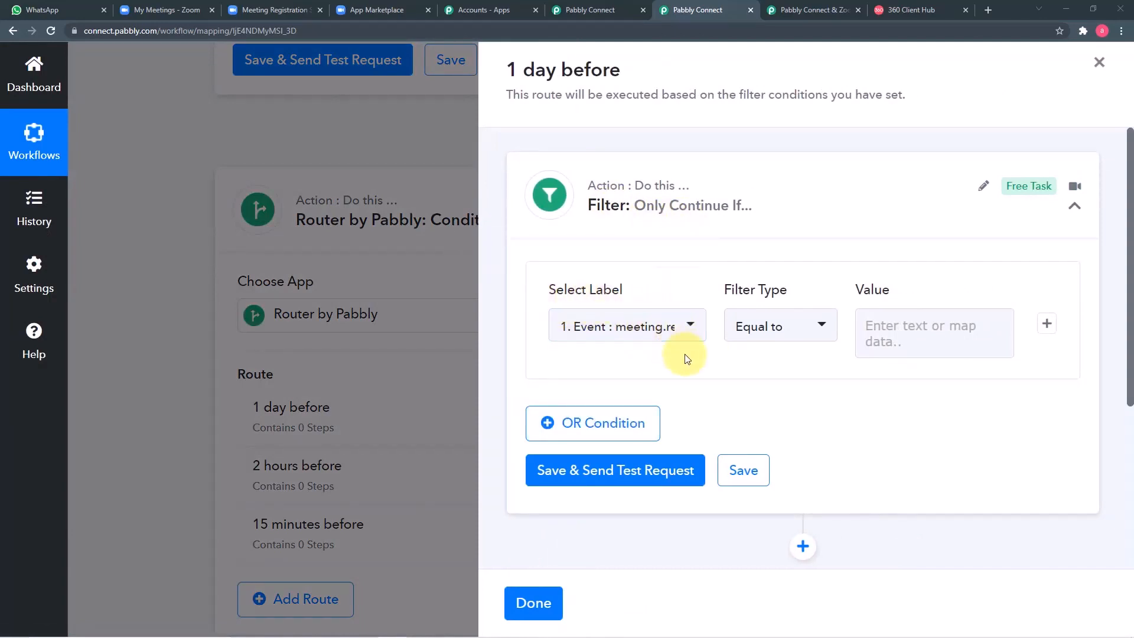
click(544, 611)
scroll(323, 294, up, 10)
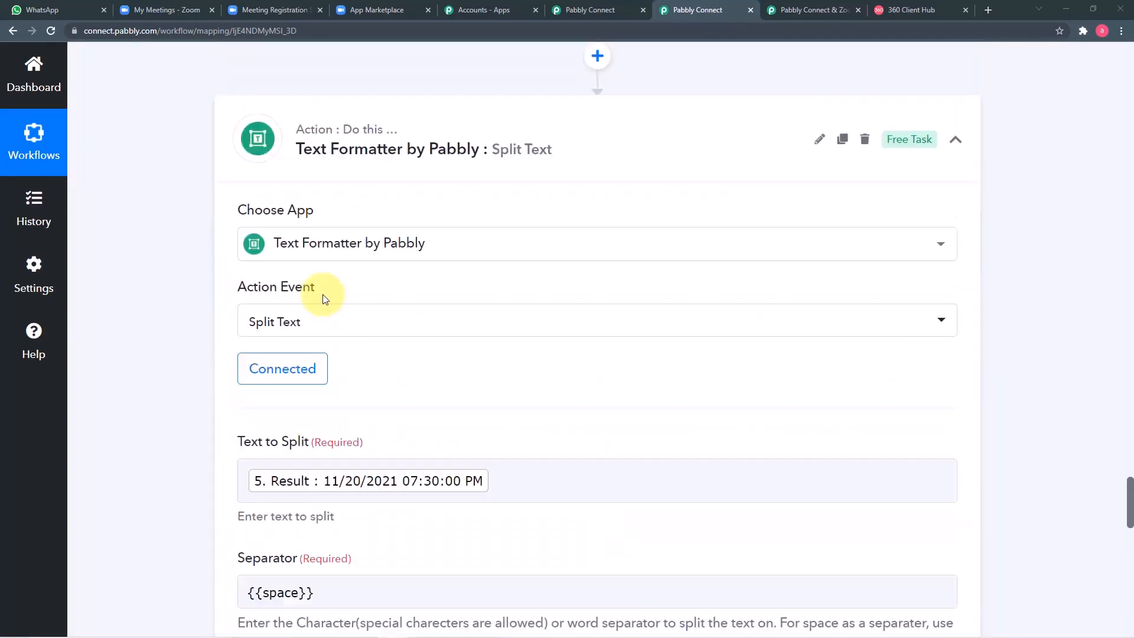
scroll(324, 299, up, 15)
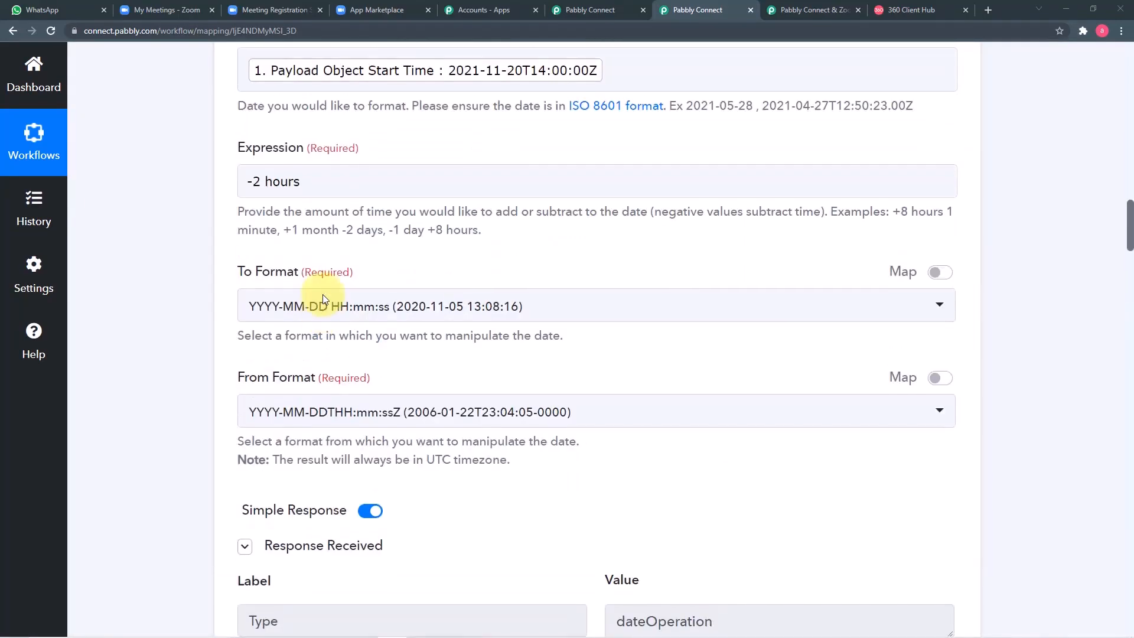
scroll(323, 294, up, 15)
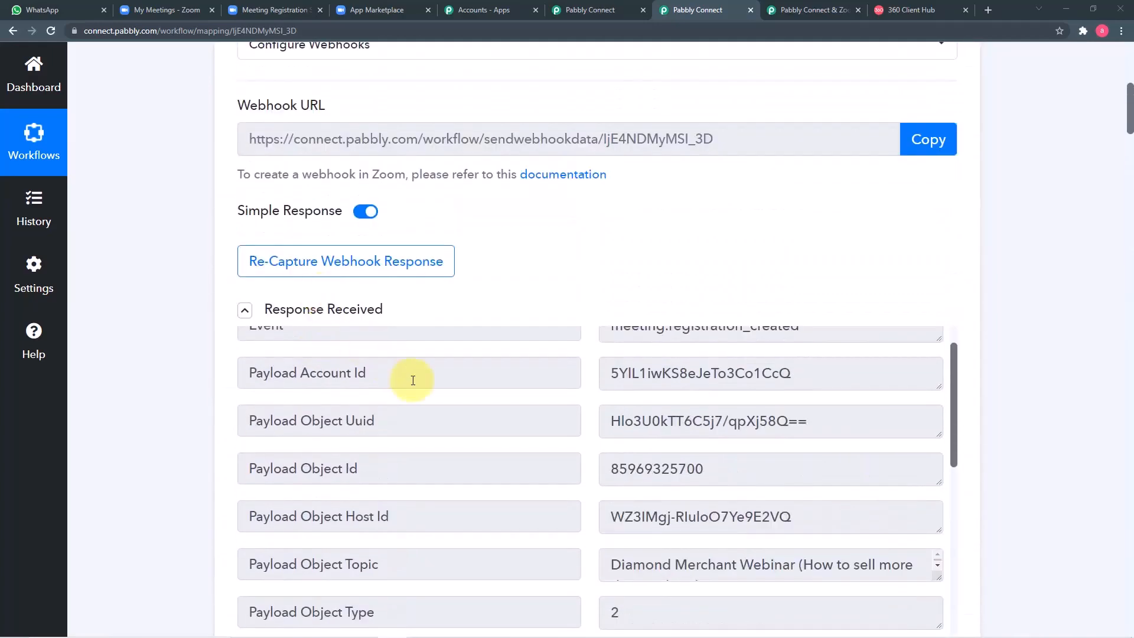
scroll(378, 423, up, 1)
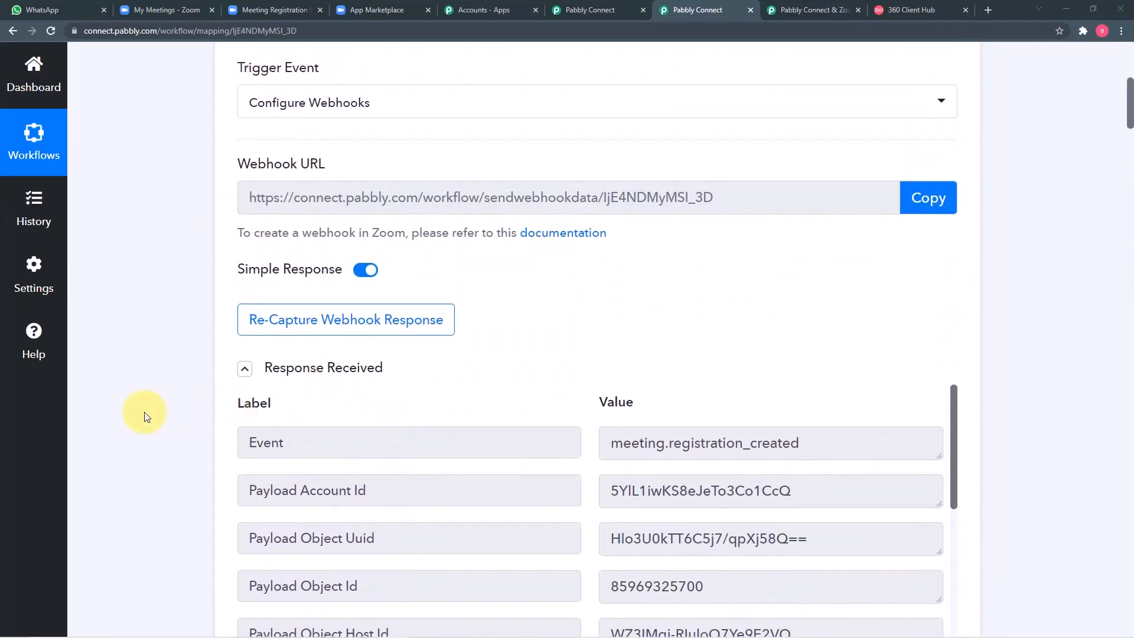
scroll(429, 362, down, 2)
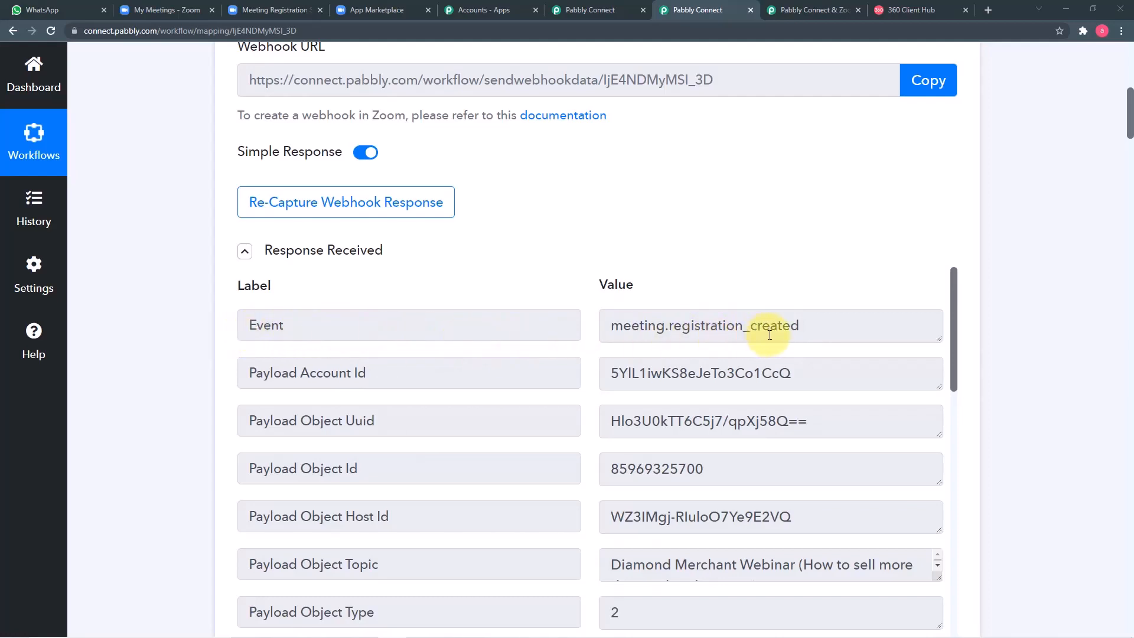
scroll(770, 335, down, 2)
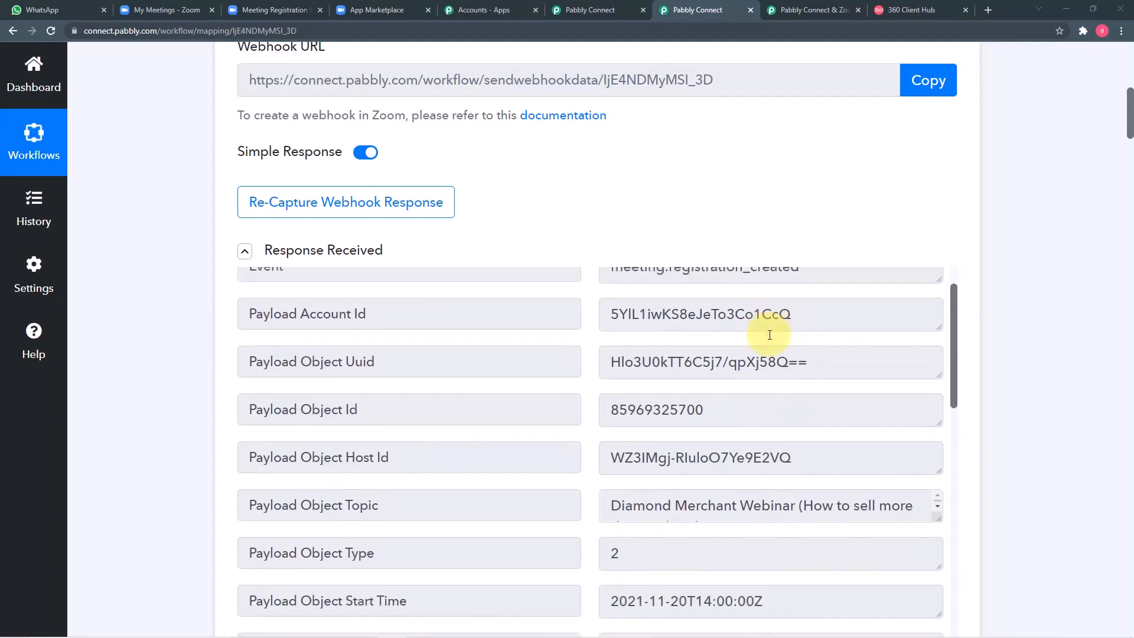
scroll(1013, 337, down, 3)
scroll(1012, 337, down, 3)
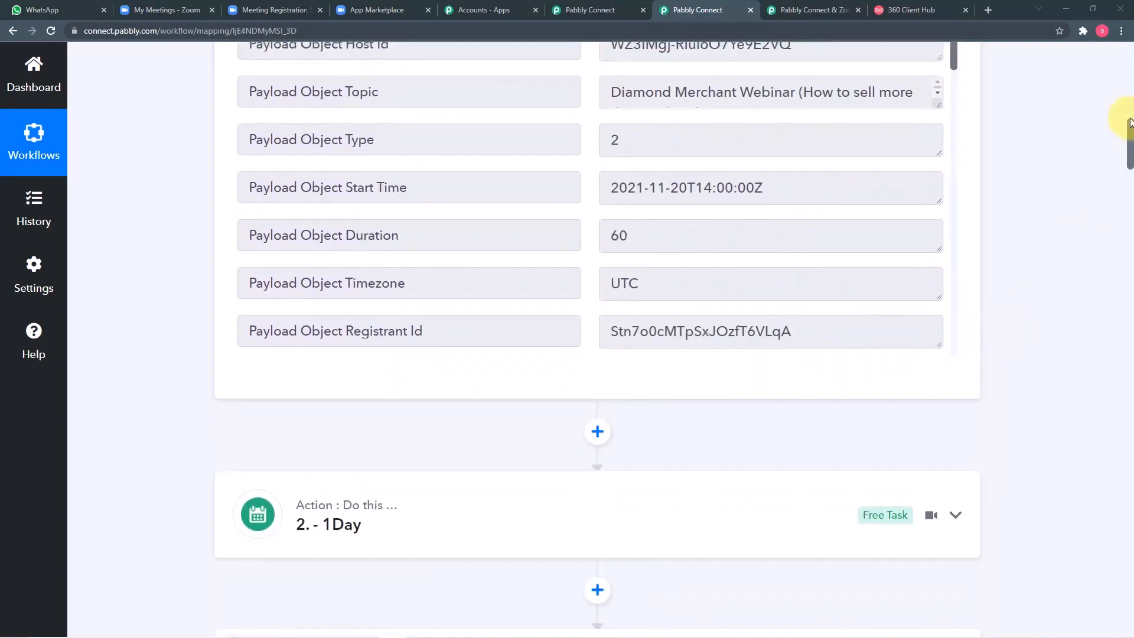
drag(1129, 140, 1130, 589)
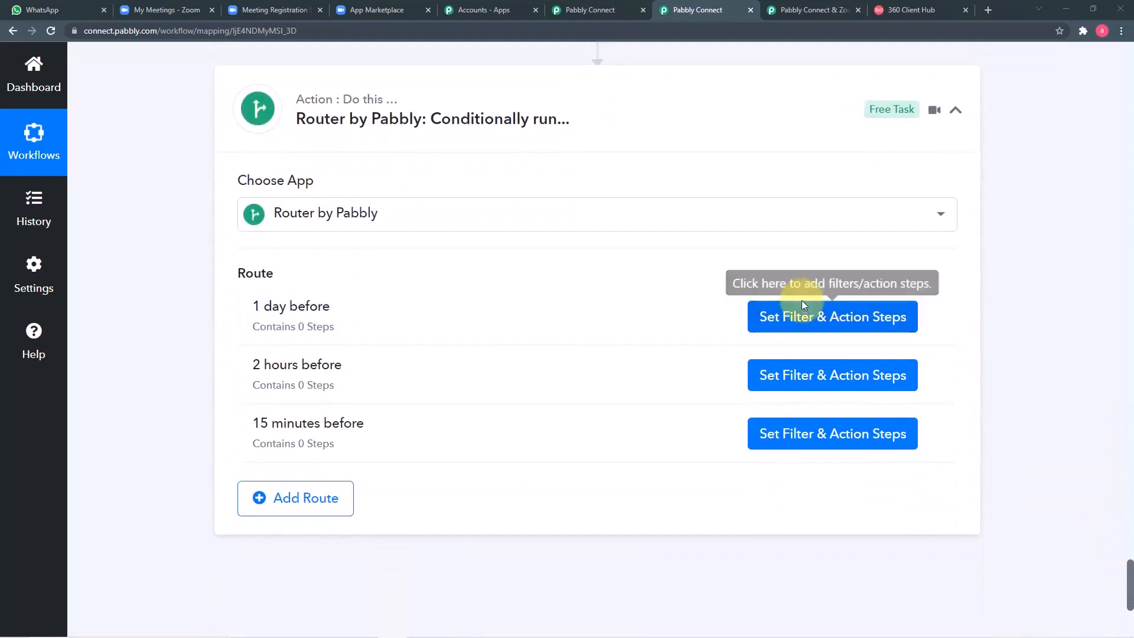
Step: Give the 1 day before route a filter requiring the Zoom webhook's Event field to exist
click(802, 313)
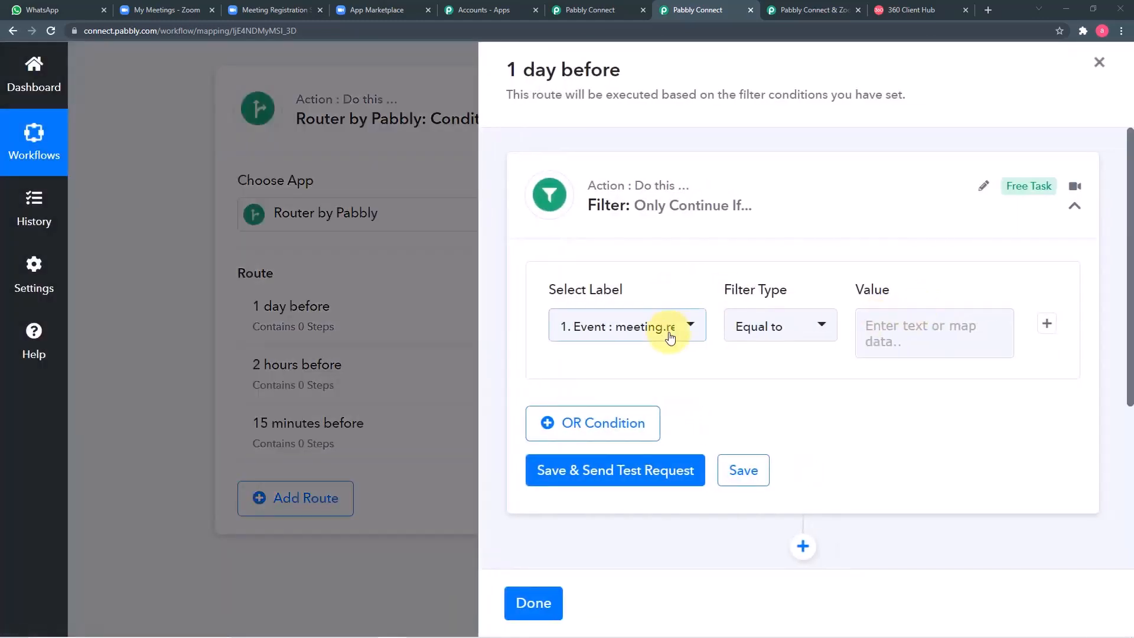
click(671, 328)
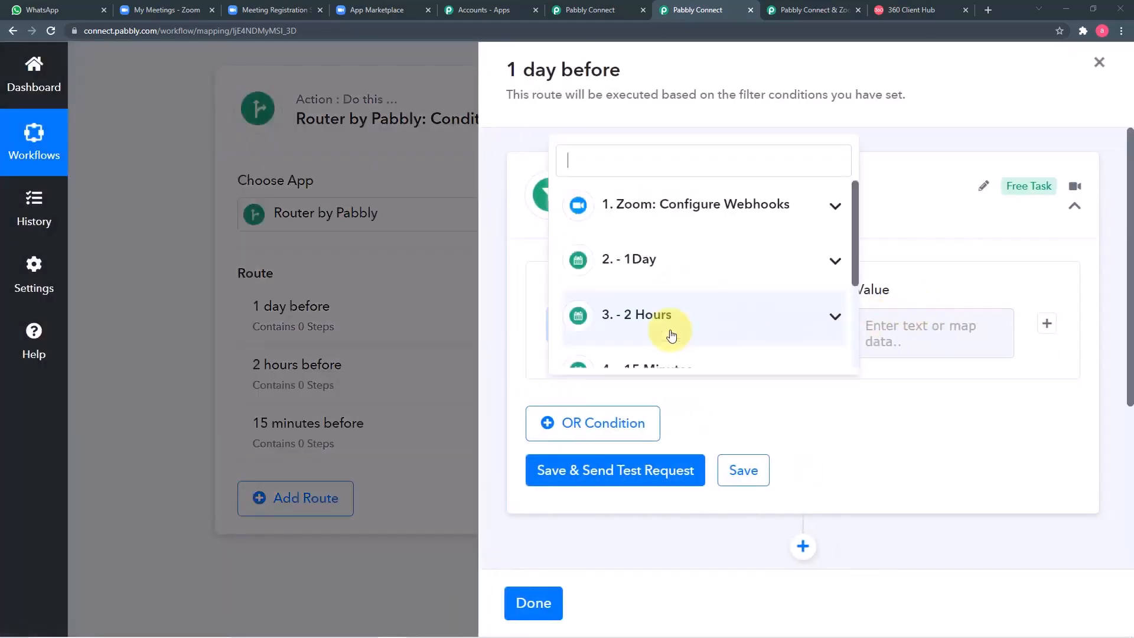
click(669, 208)
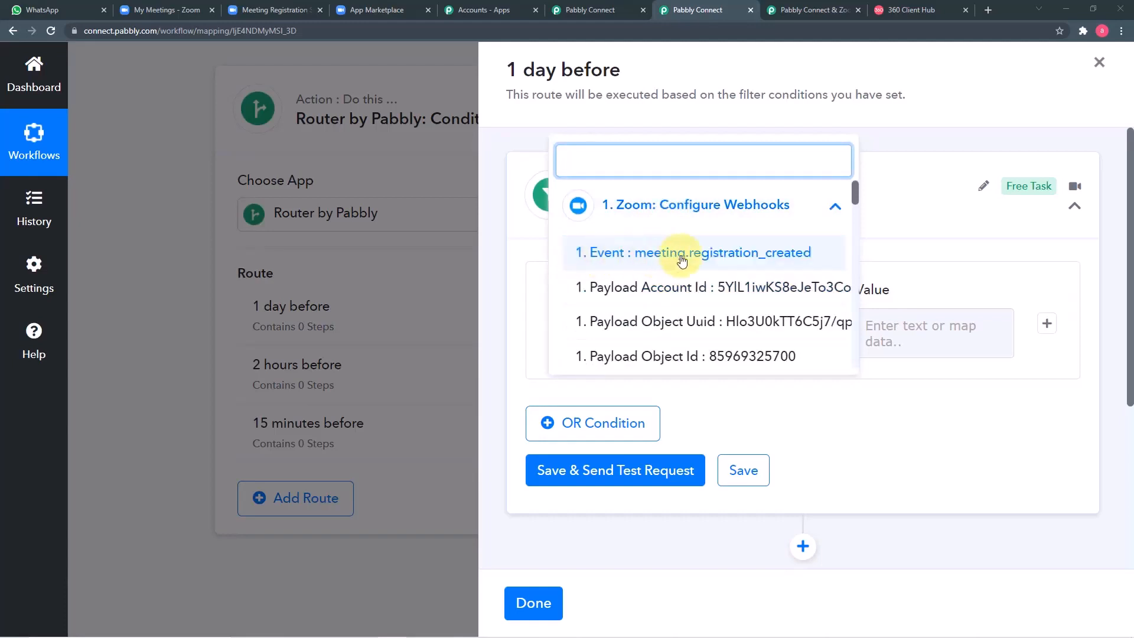
click(744, 256)
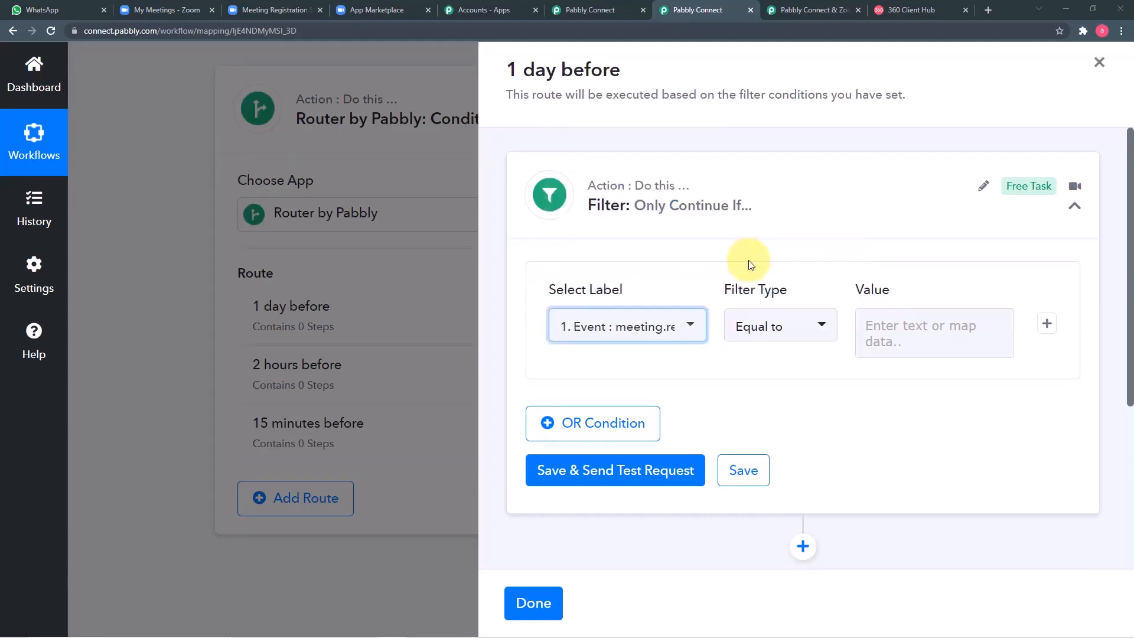
click(787, 342)
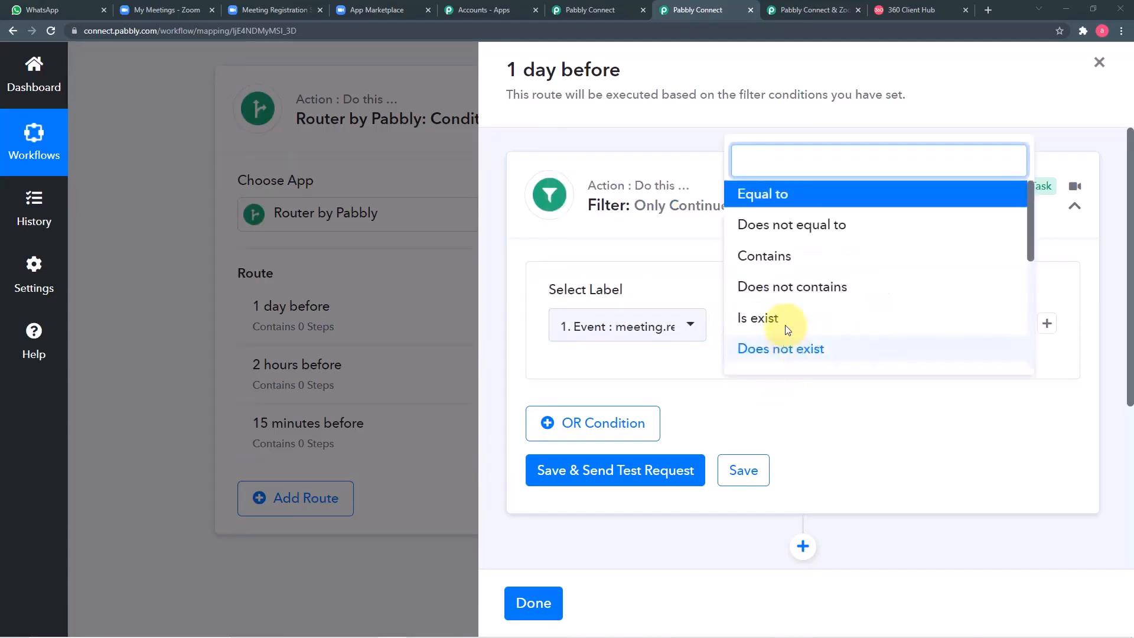
click(755, 319)
Step: Save and test the filter, getting 'Condition is true', then add an action step below it
click(587, 470)
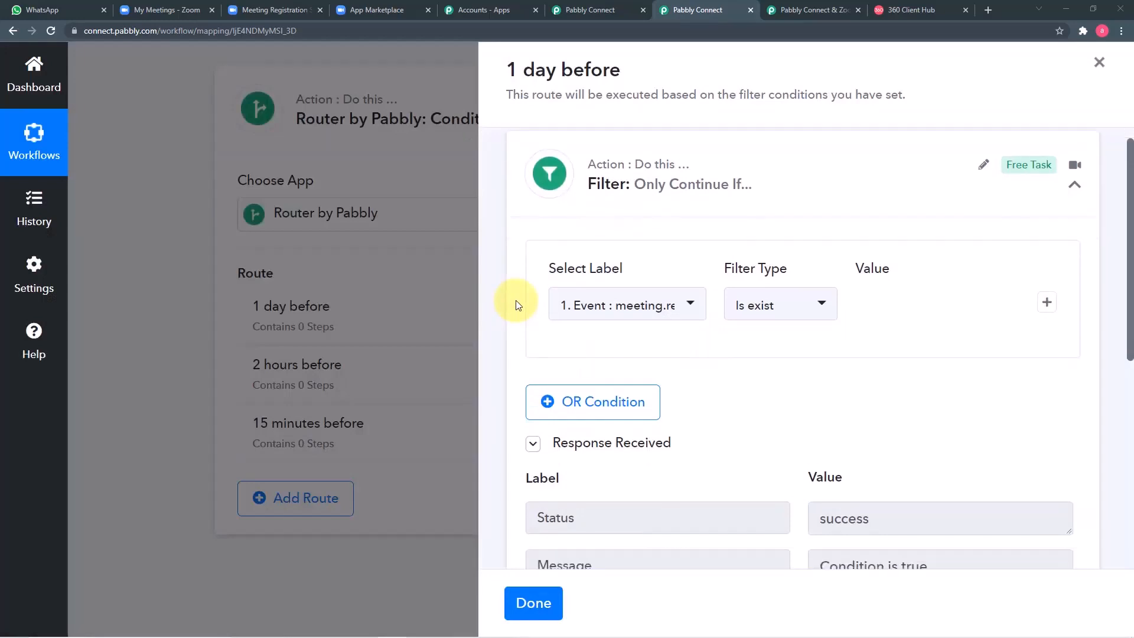
scroll(516, 300, down, 4)
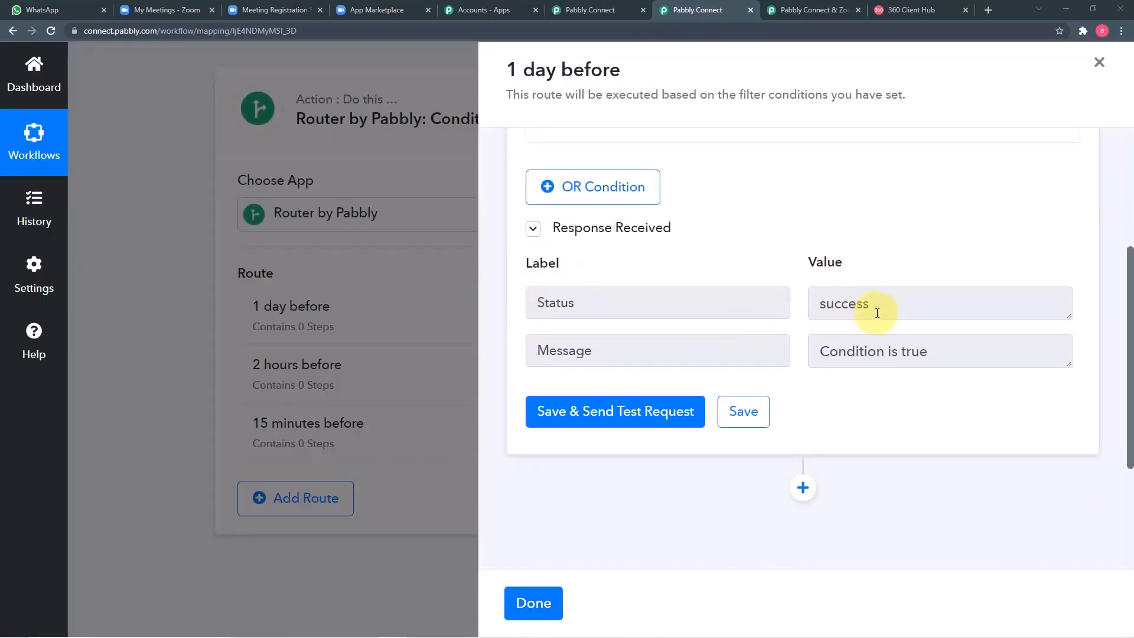
scroll(921, 356, down, 2)
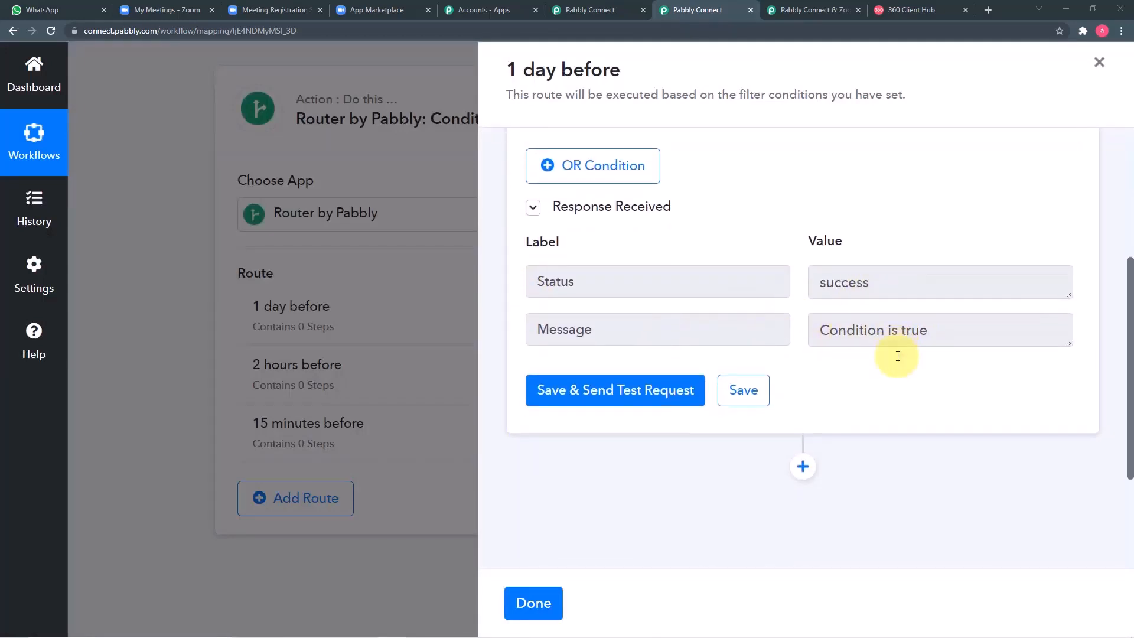
scroll(897, 355, up, 4)
scroll(897, 355, up, 2)
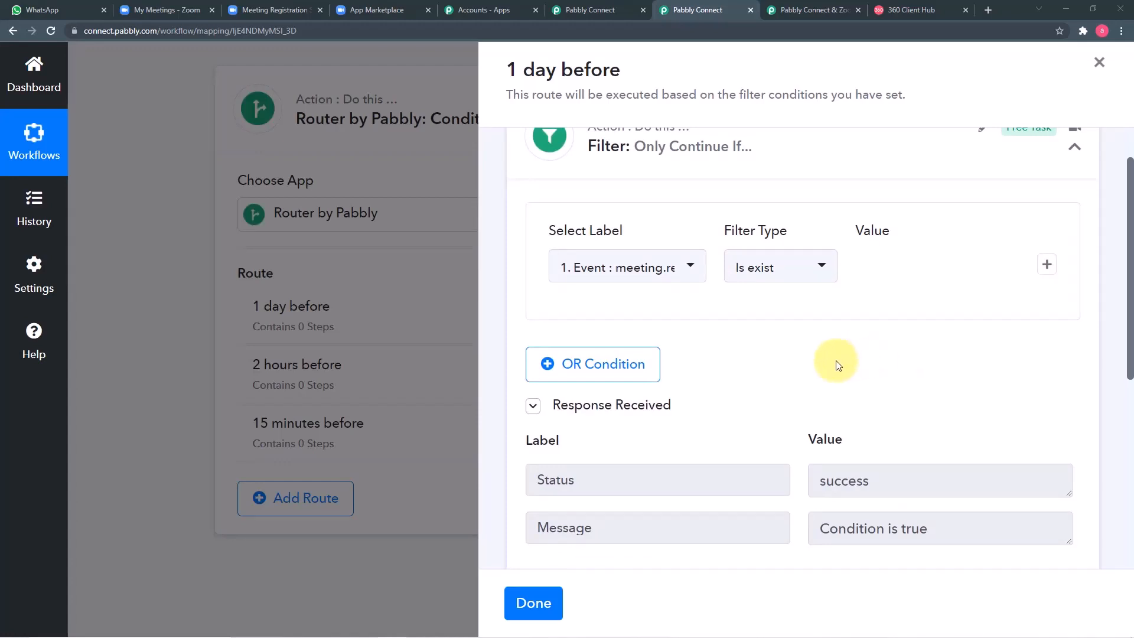
scroll(833, 361, down, 2)
scroll(811, 346, down, 6)
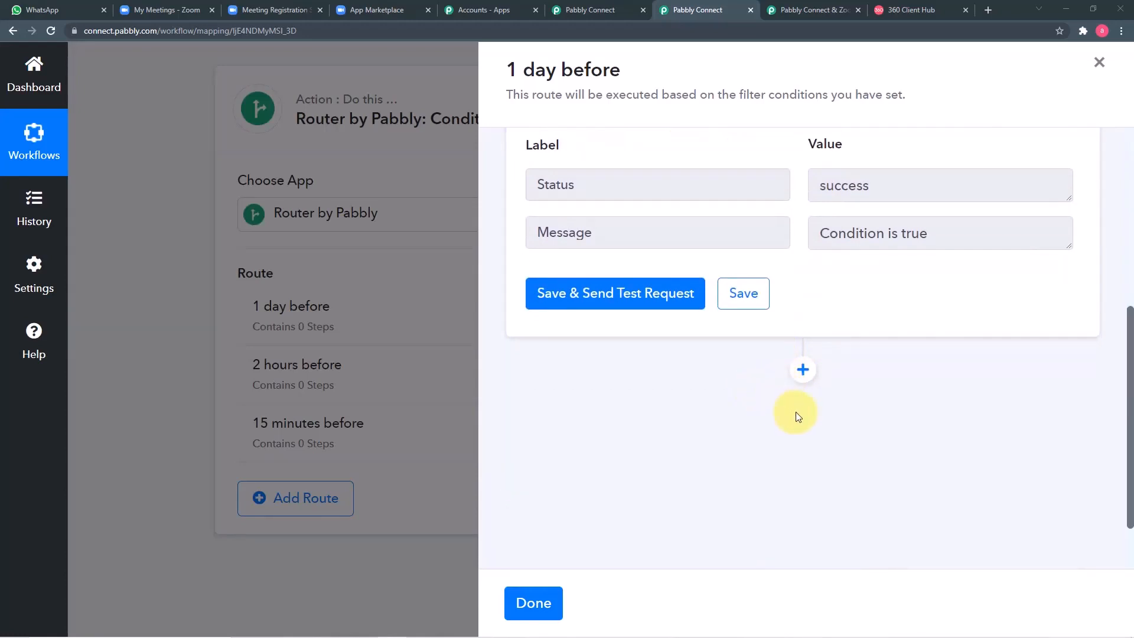
click(802, 370)
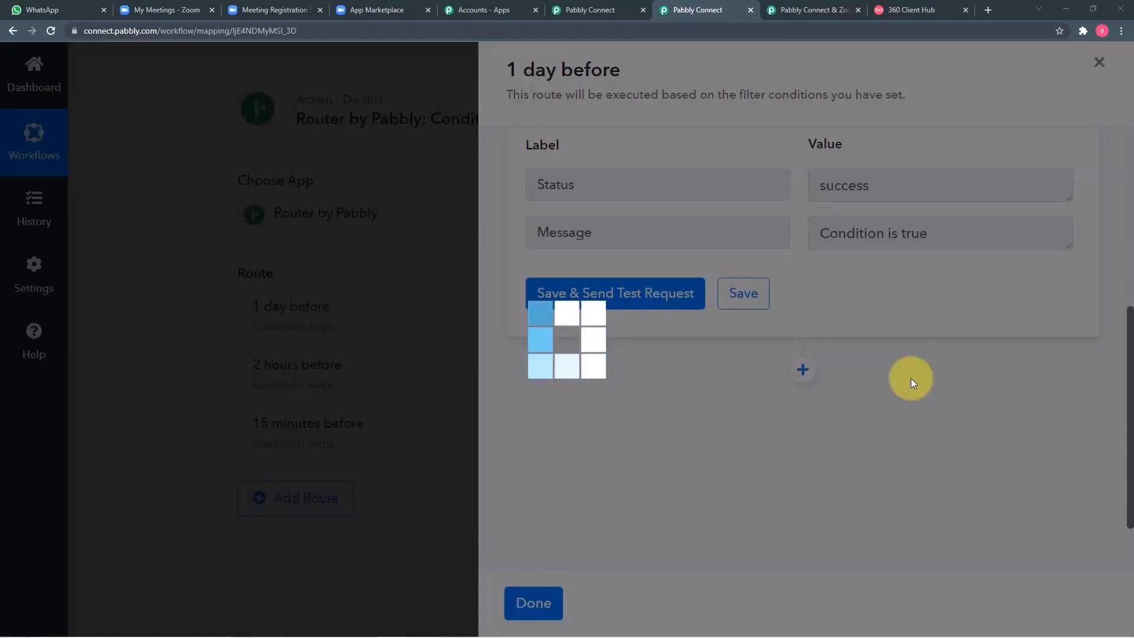
Step: Add a Delay step to the '1 day before' route with the Delay Until type
scroll(910, 378, down, 3)
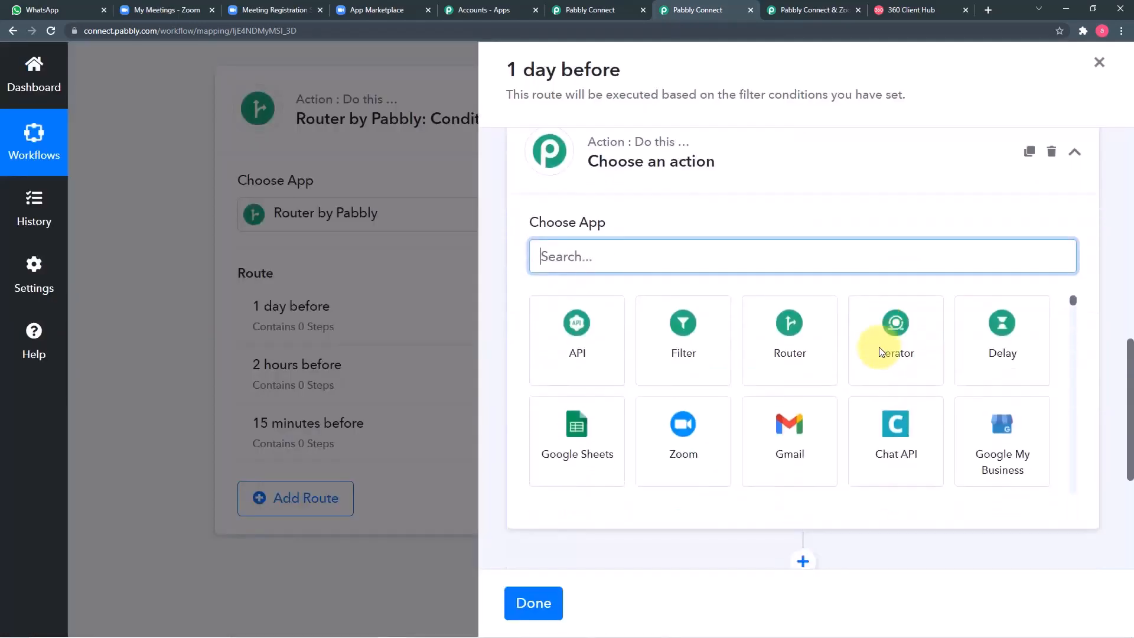
text(de)
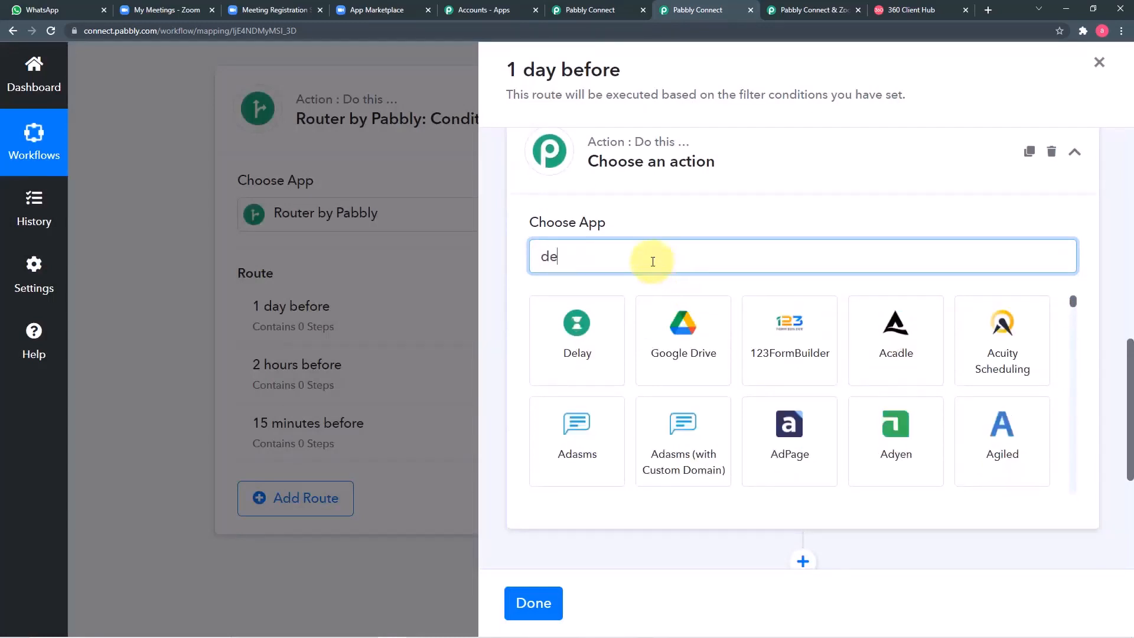
click(577, 330)
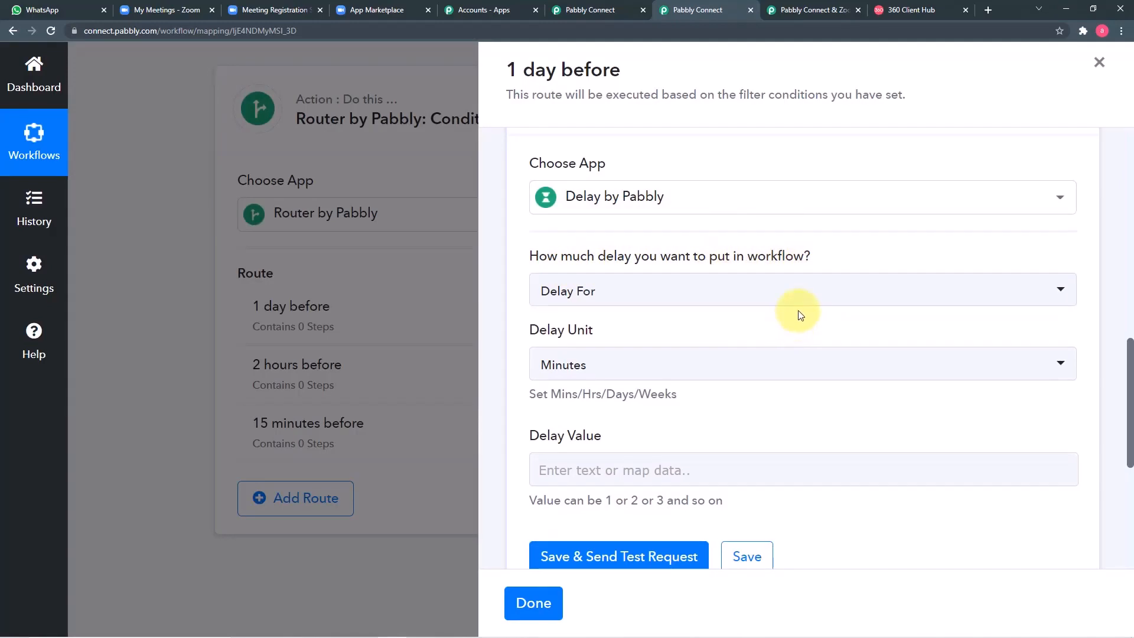
click(772, 296)
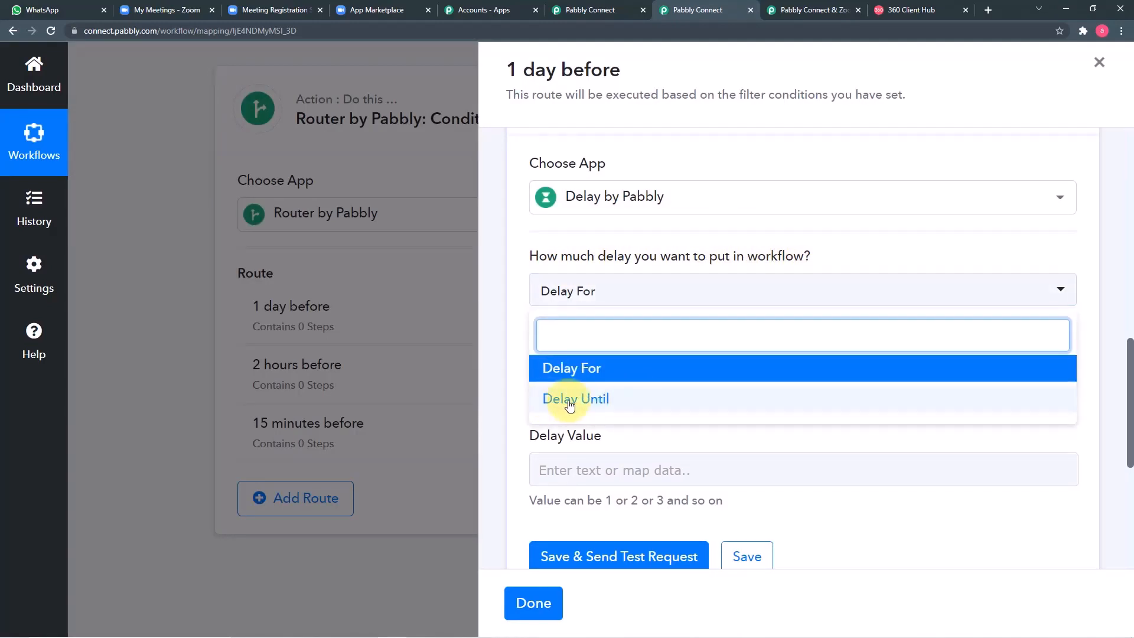
click(560, 399)
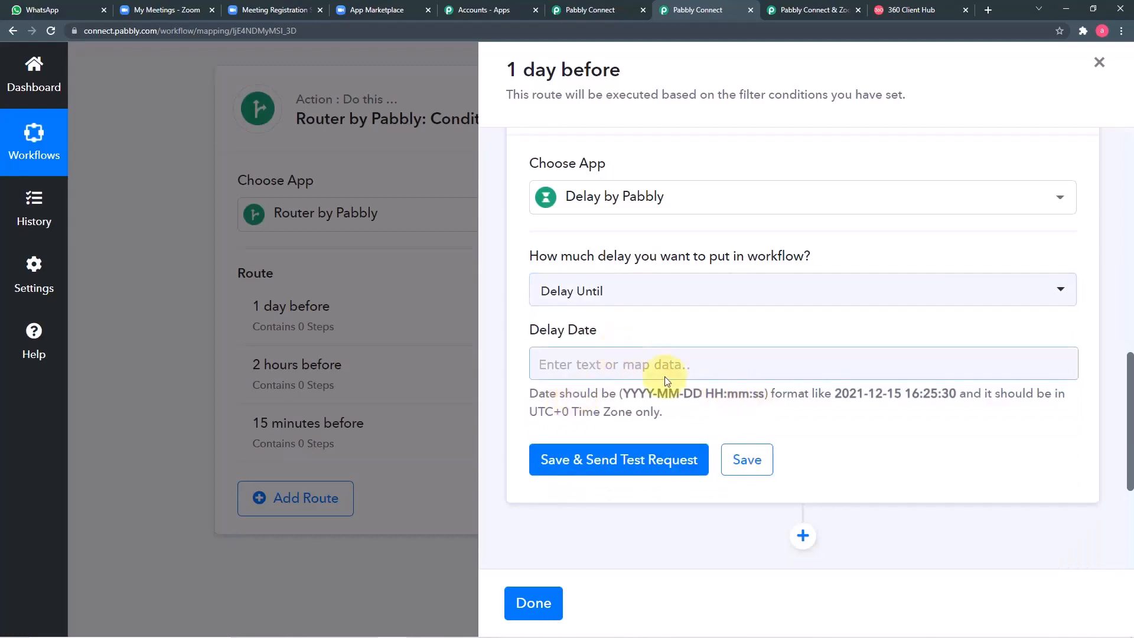
click(691, 367)
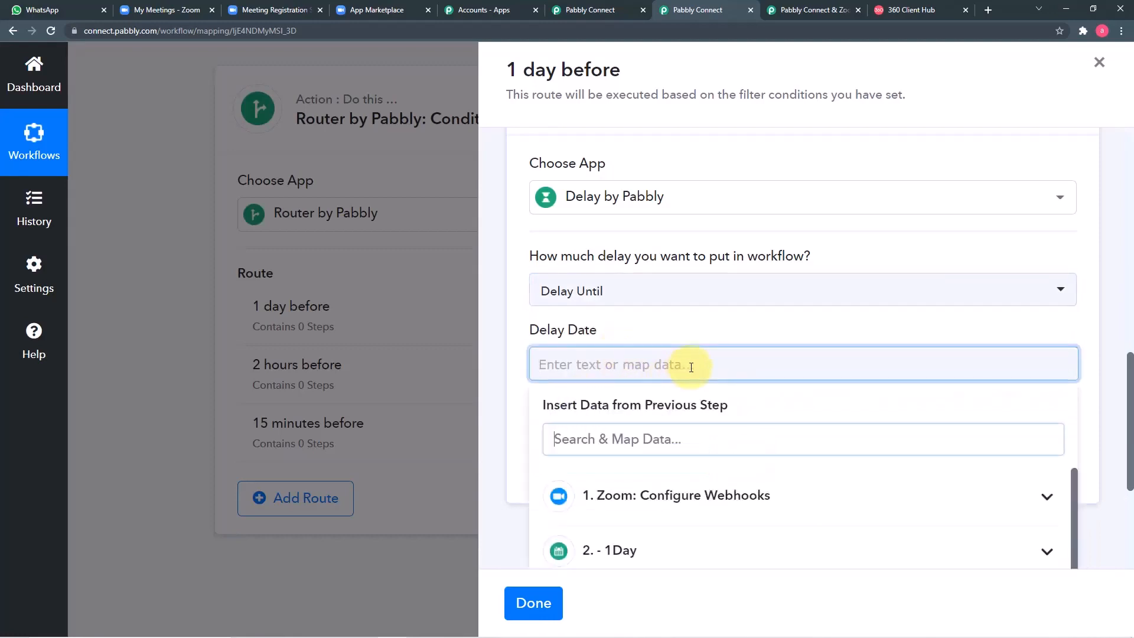
scroll(714, 448, down, 1)
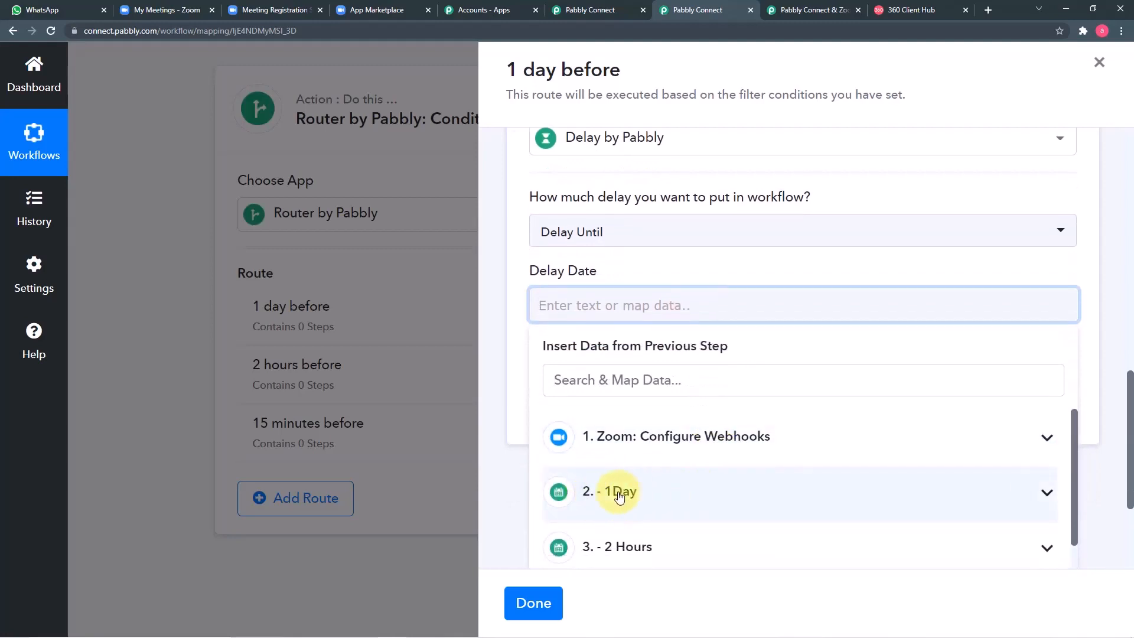
click(683, 501)
scroll(685, 500, down, 1)
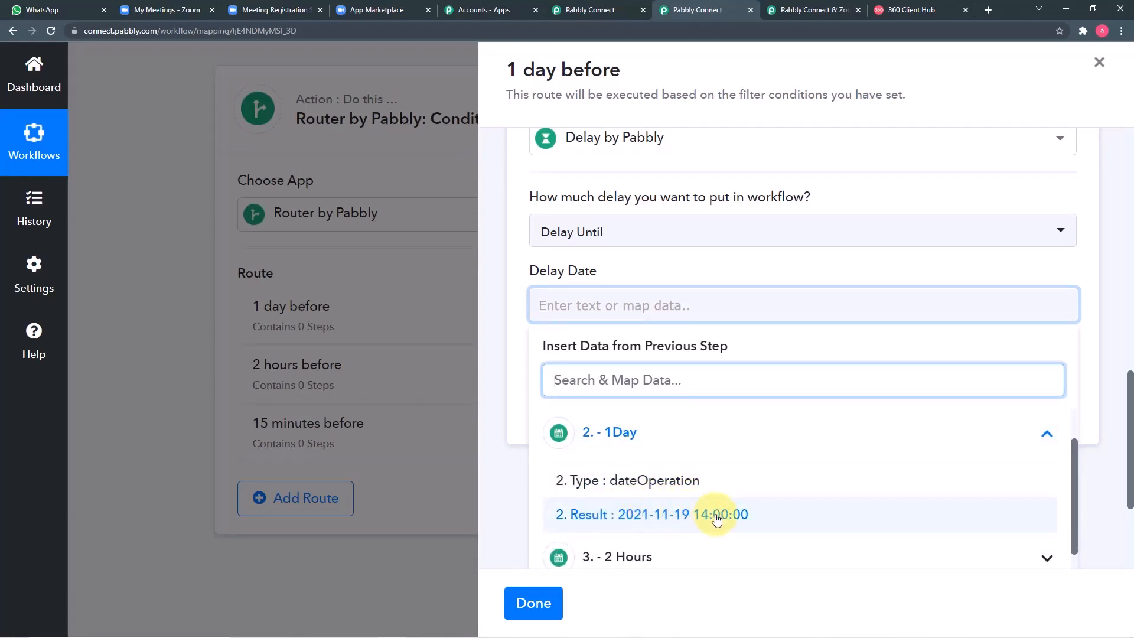
click(685, 518)
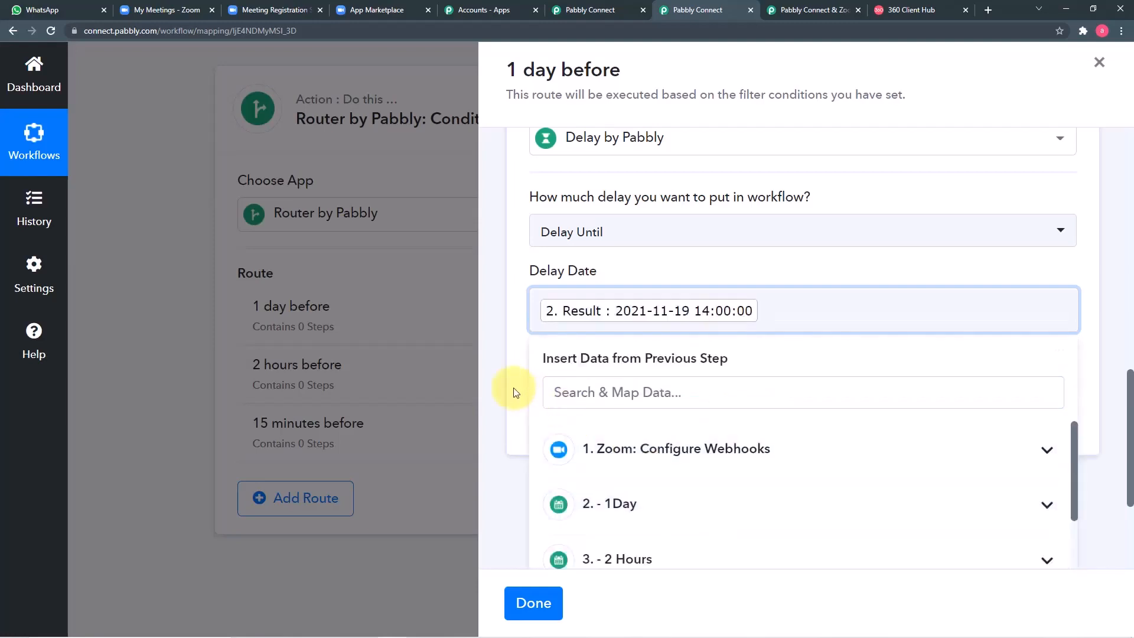
click(513, 388)
scroll(522, 378, down, 1)
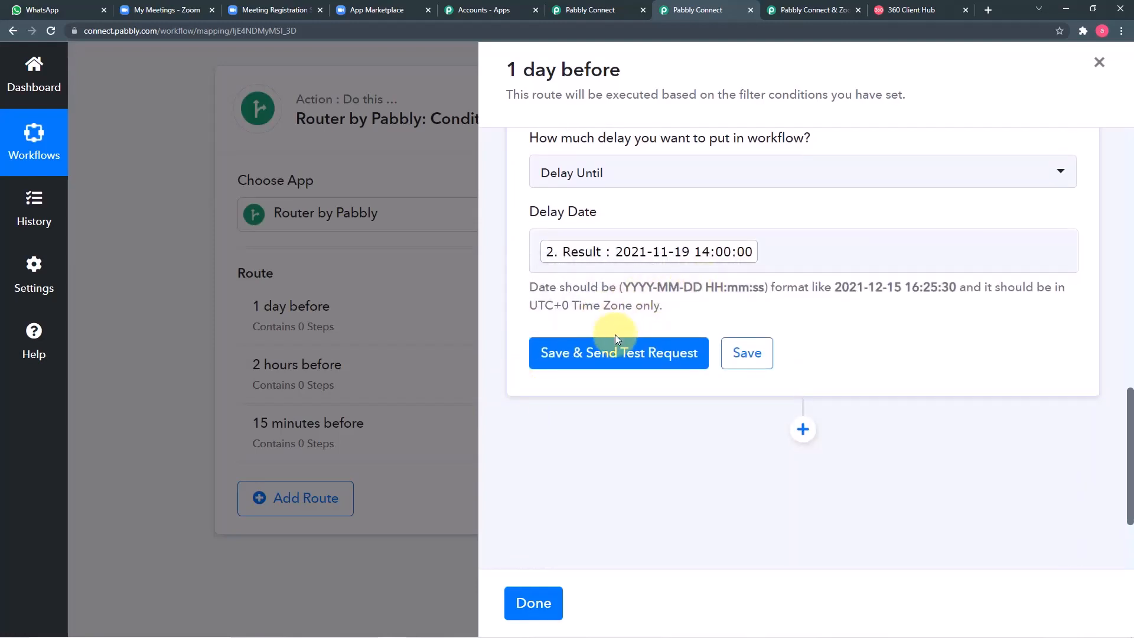
click(614, 353)
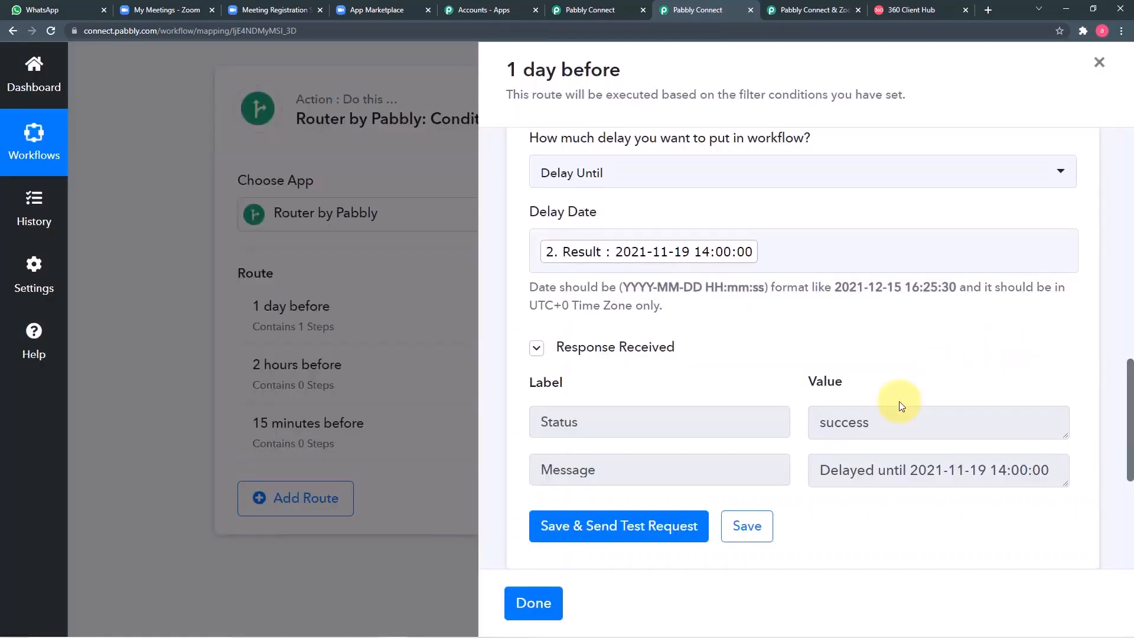
scroll(725, 347, up, 1)
scroll(725, 347, up, 1)
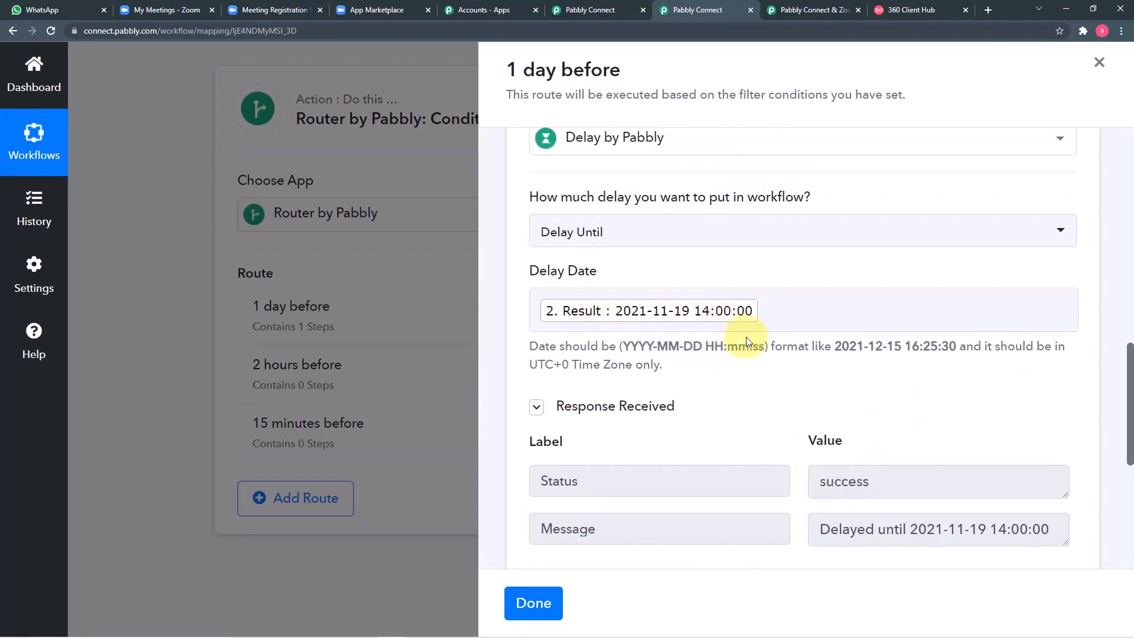
scroll(746, 342, down, 2)
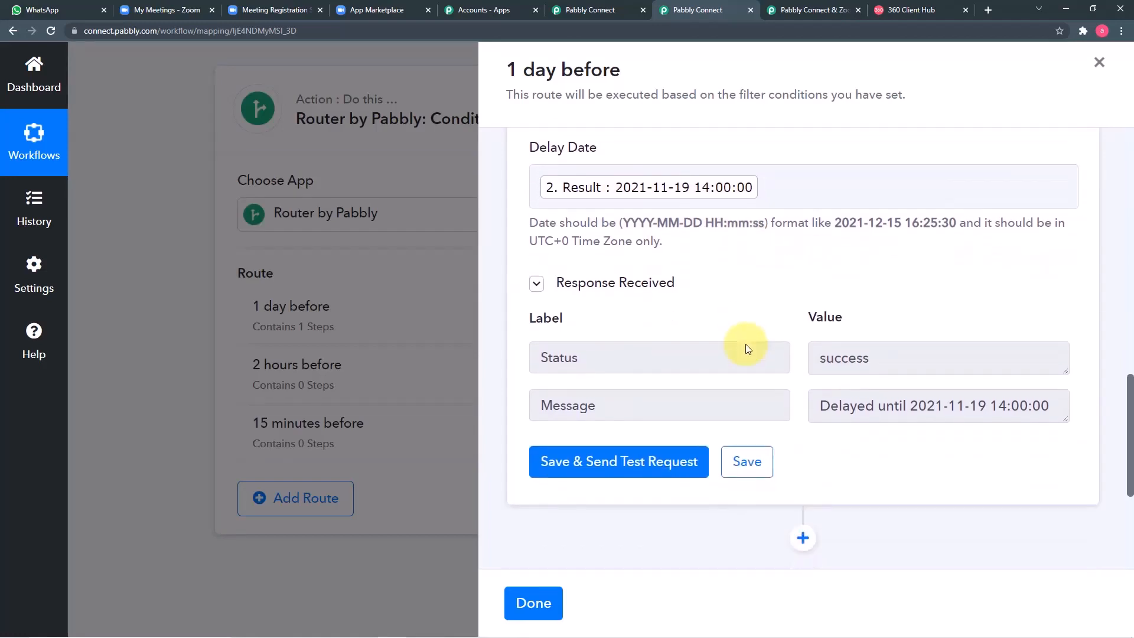
scroll(746, 347, down, 3)
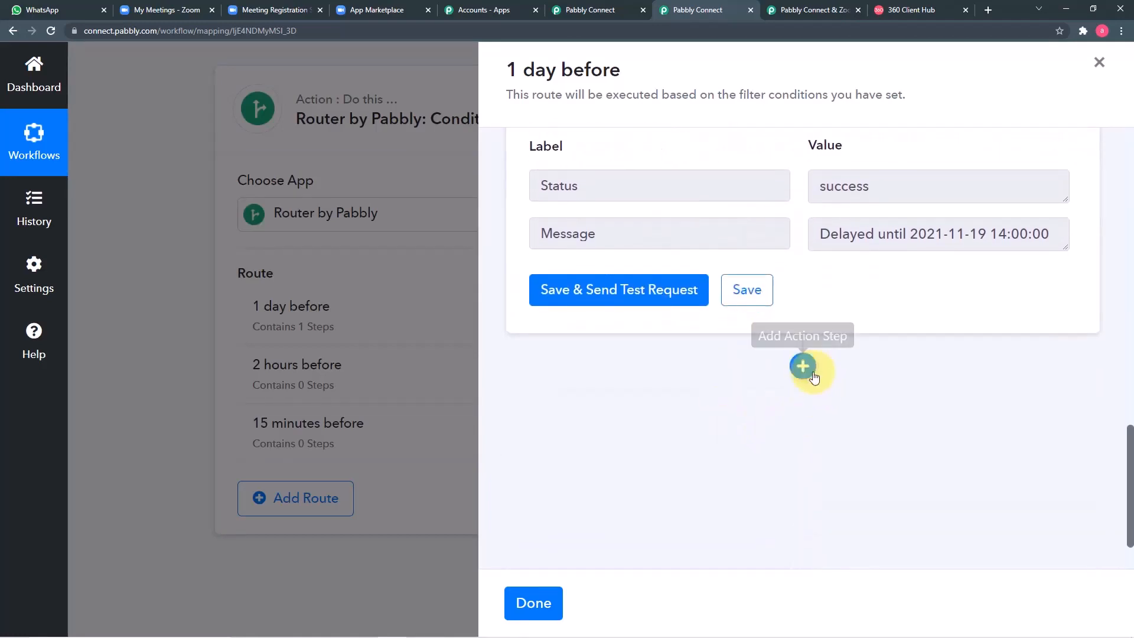
Step: Add a WhatsApp by 360Dialog step with Send Template Message as its action event
click(813, 376)
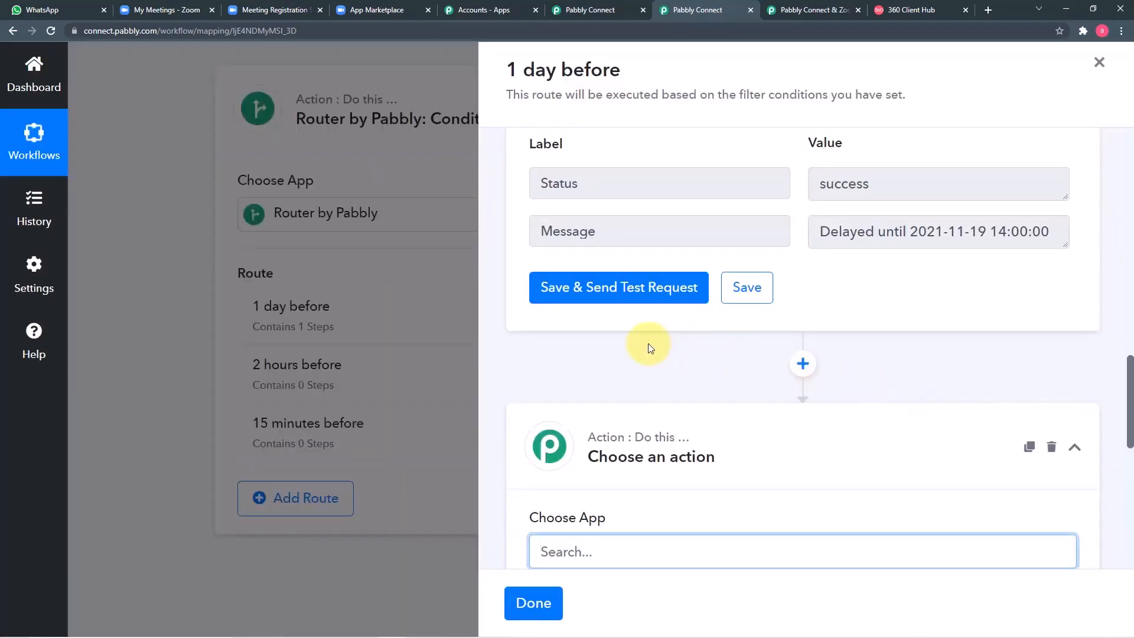
scroll(647, 342, down, 2)
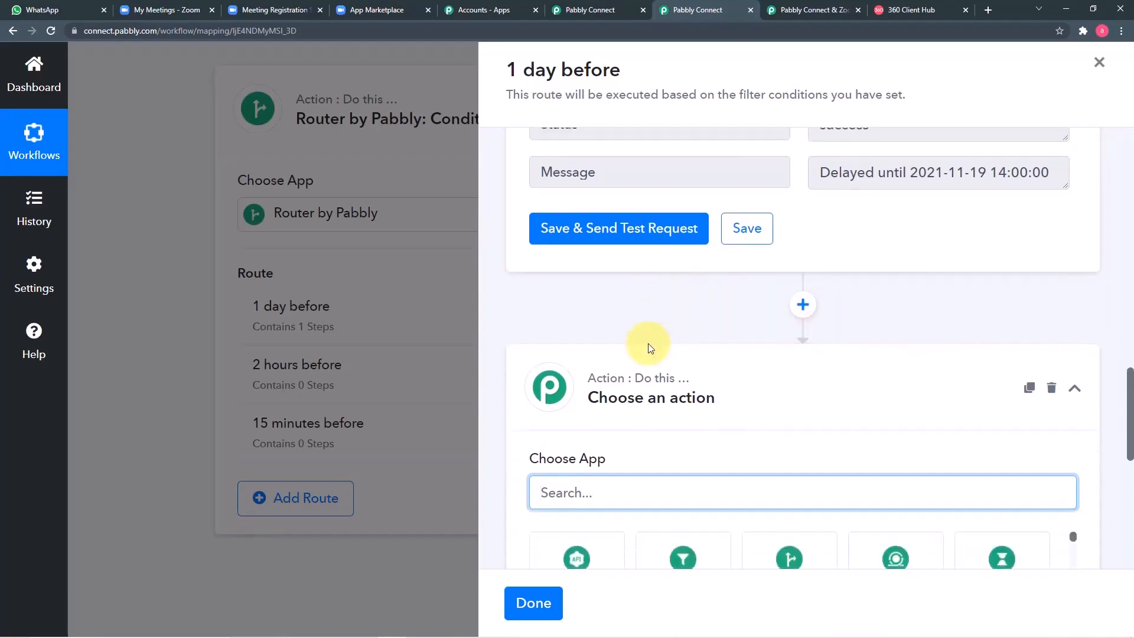
scroll(650, 347, down, 1)
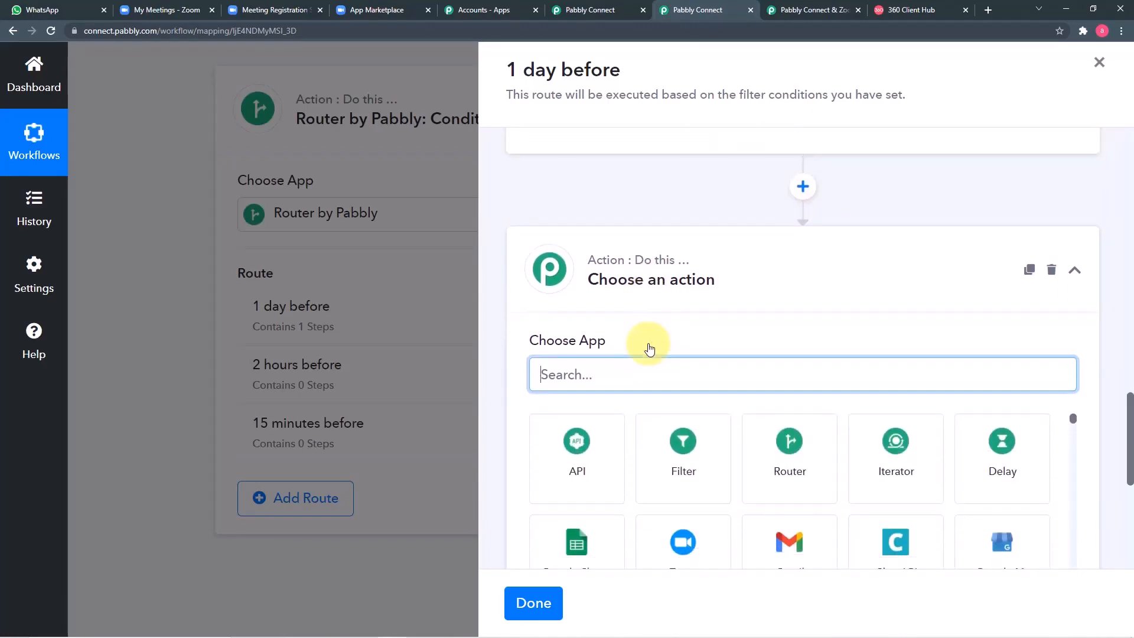
text(360)
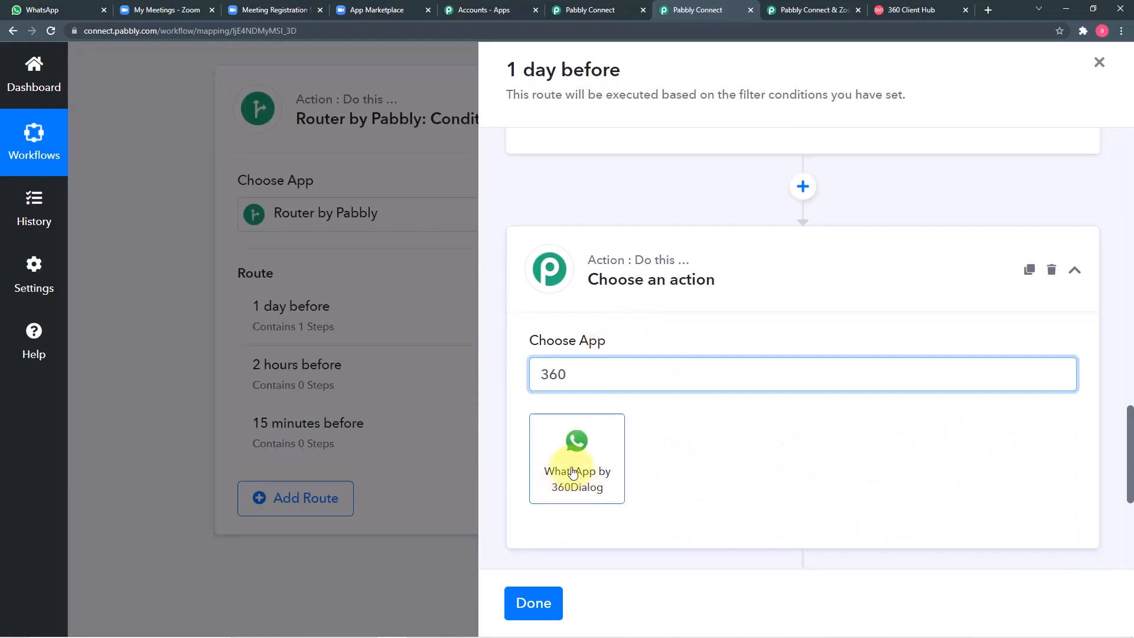
click(574, 492)
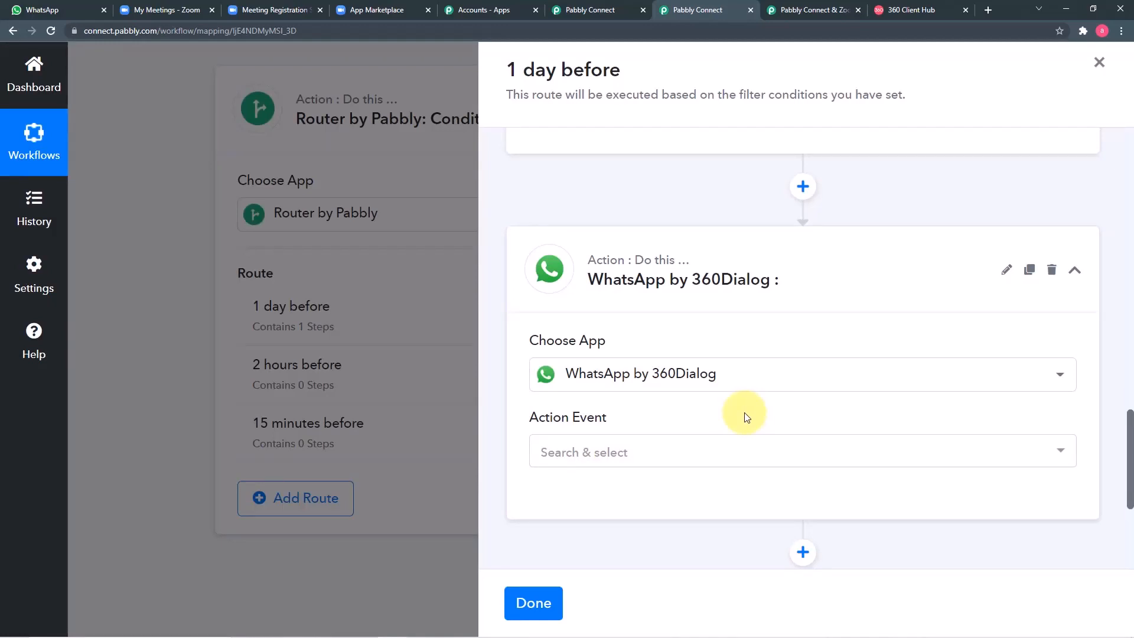
scroll(760, 400, down, 1)
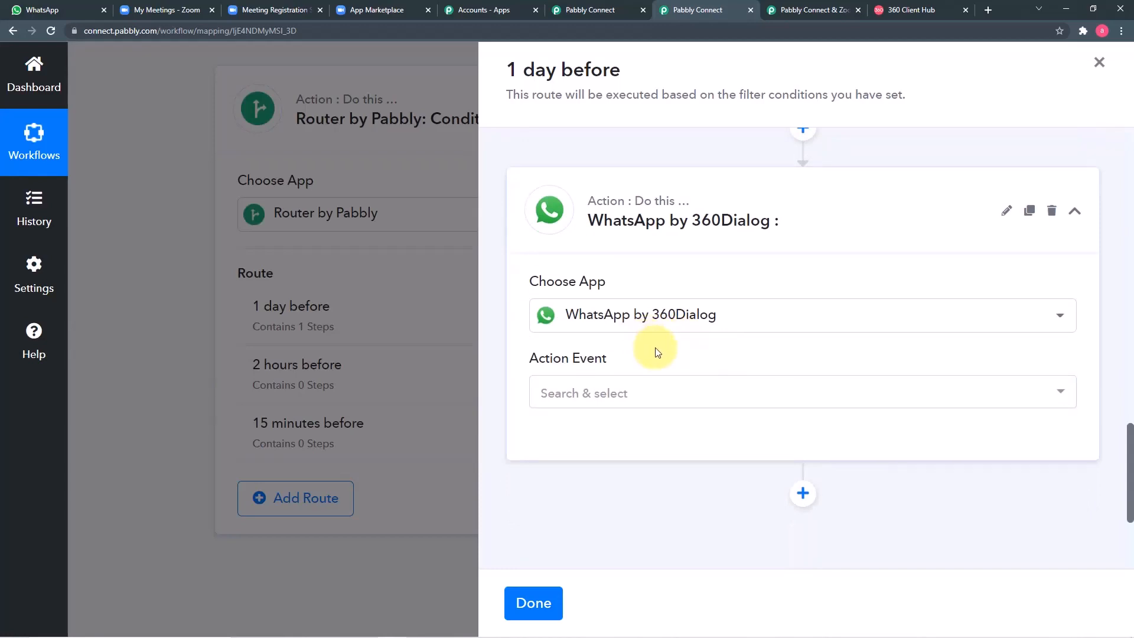
click(670, 397)
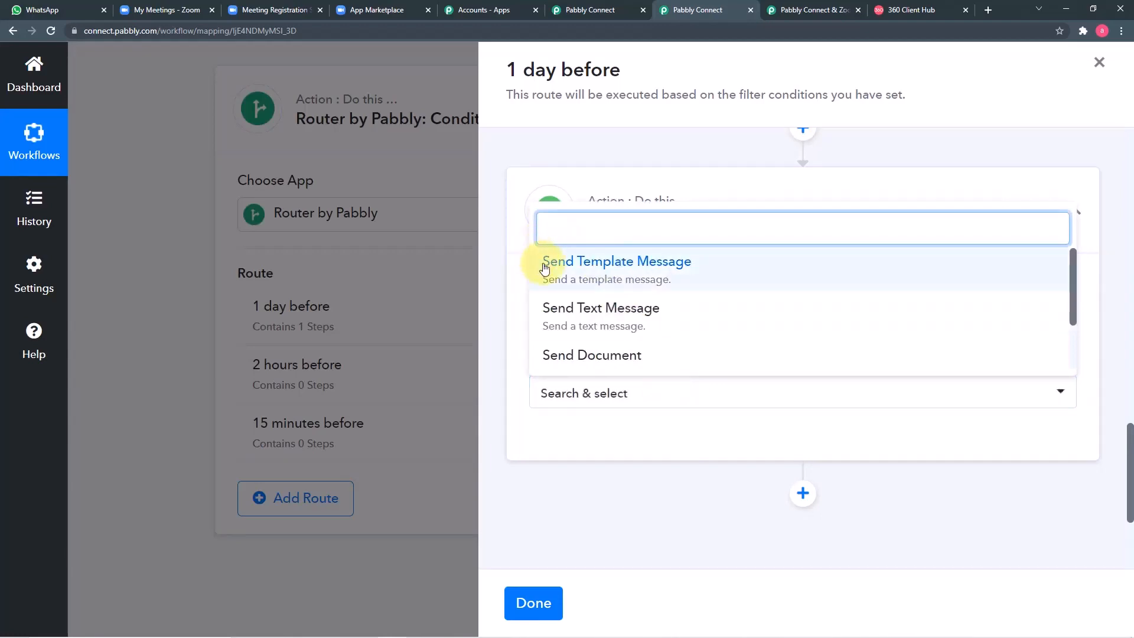
click(636, 270)
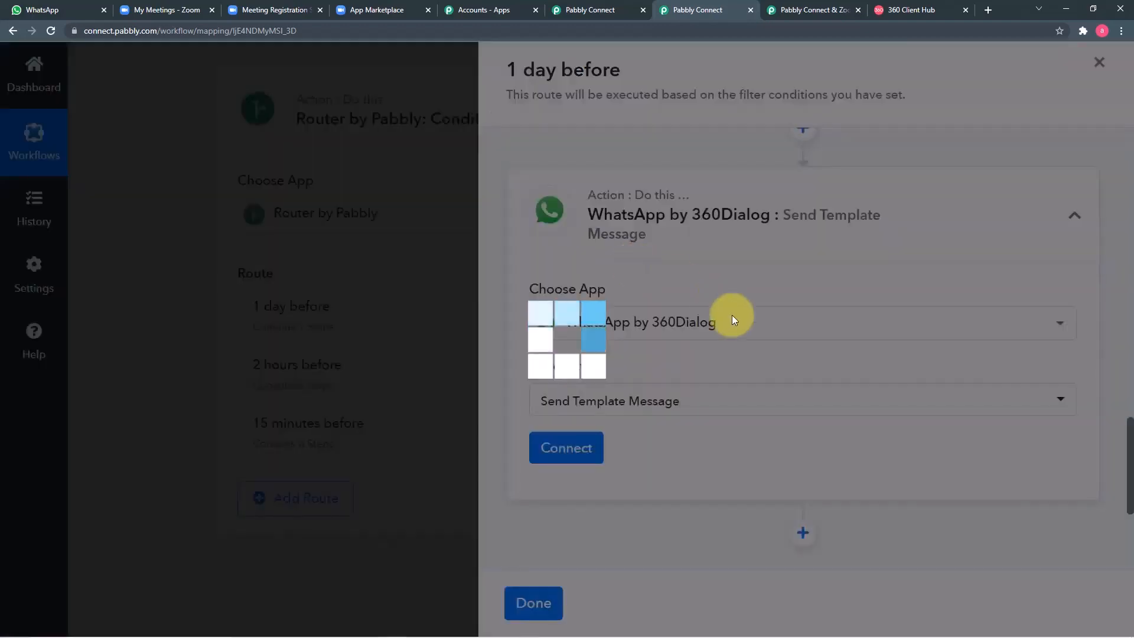
click(568, 449)
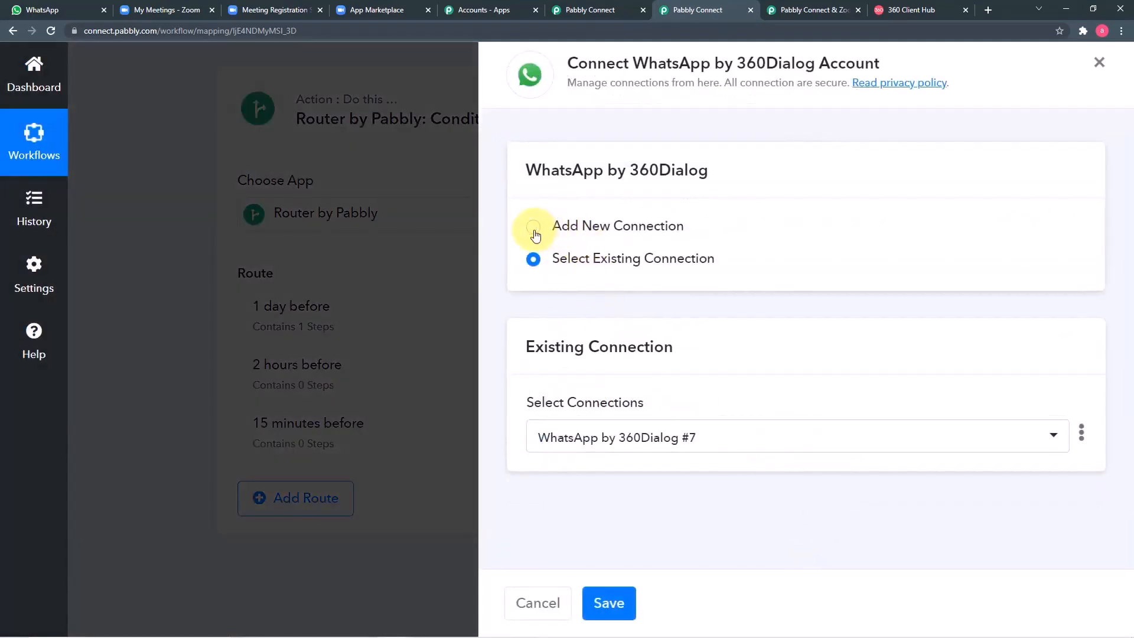
Step: Choose Add New Connection, then view the WhatsApp templates in the 360 Client Hub tab
click(534, 228)
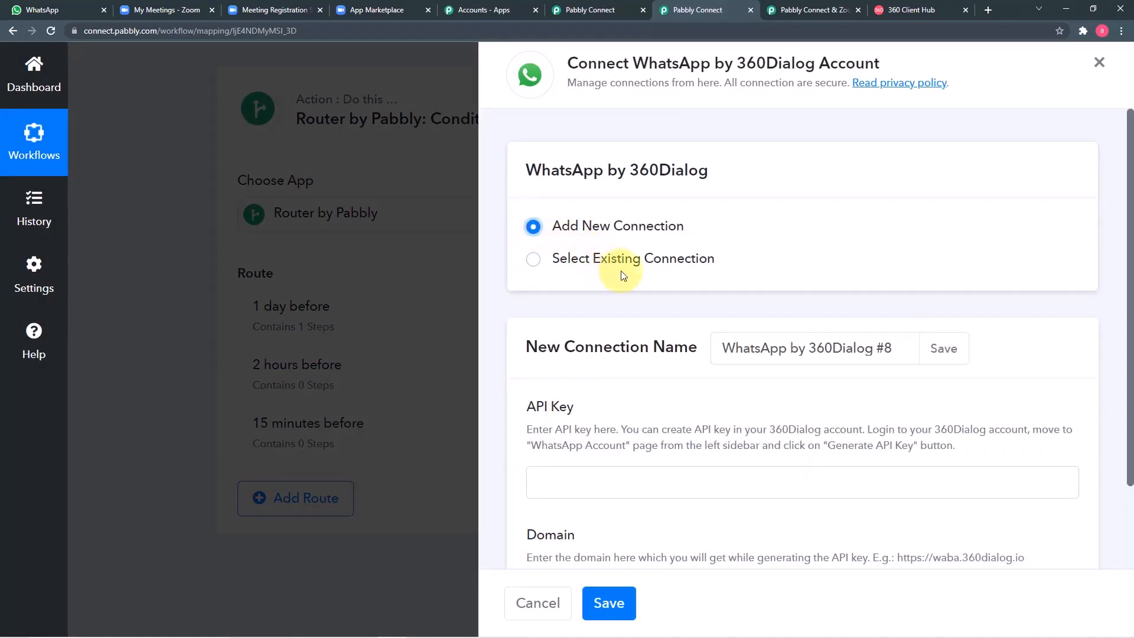
scroll(637, 278, down, 1)
scroll(637, 273, down, 1)
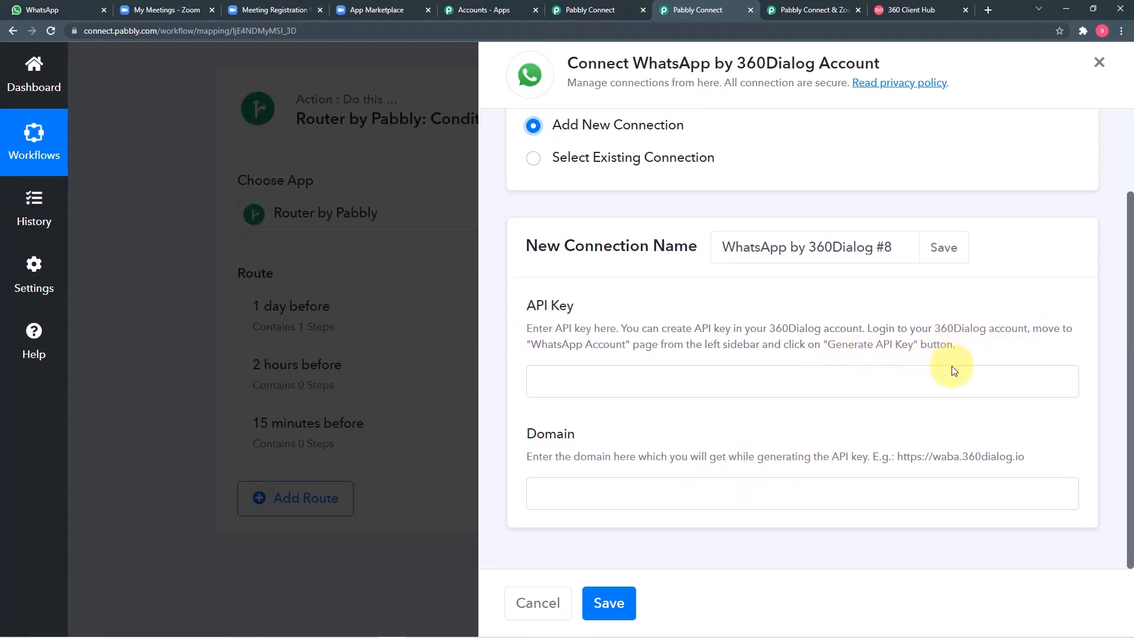
click(898, 9)
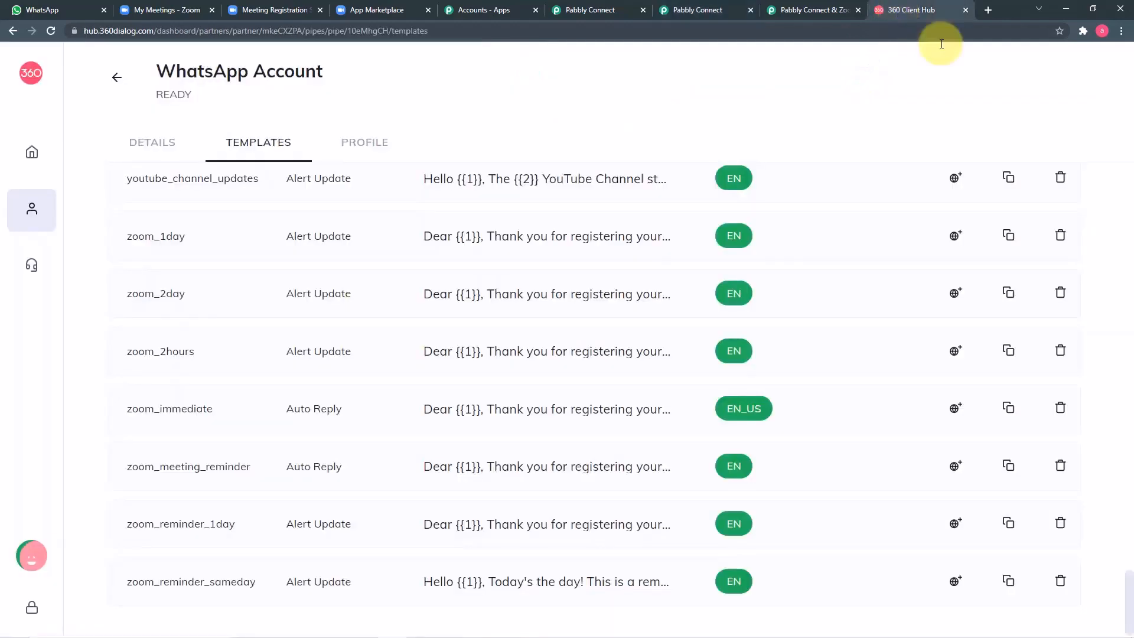
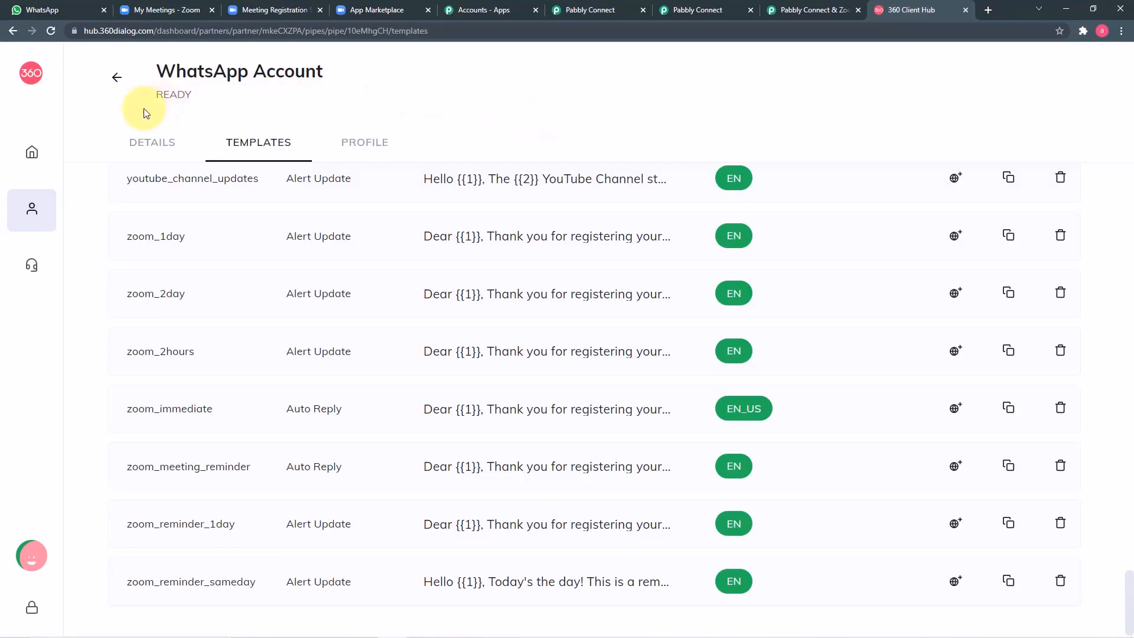
Step: Return from the templates page to the WhatsApp Accounts list, where the account shows status Done
mouse_move(30, 152)
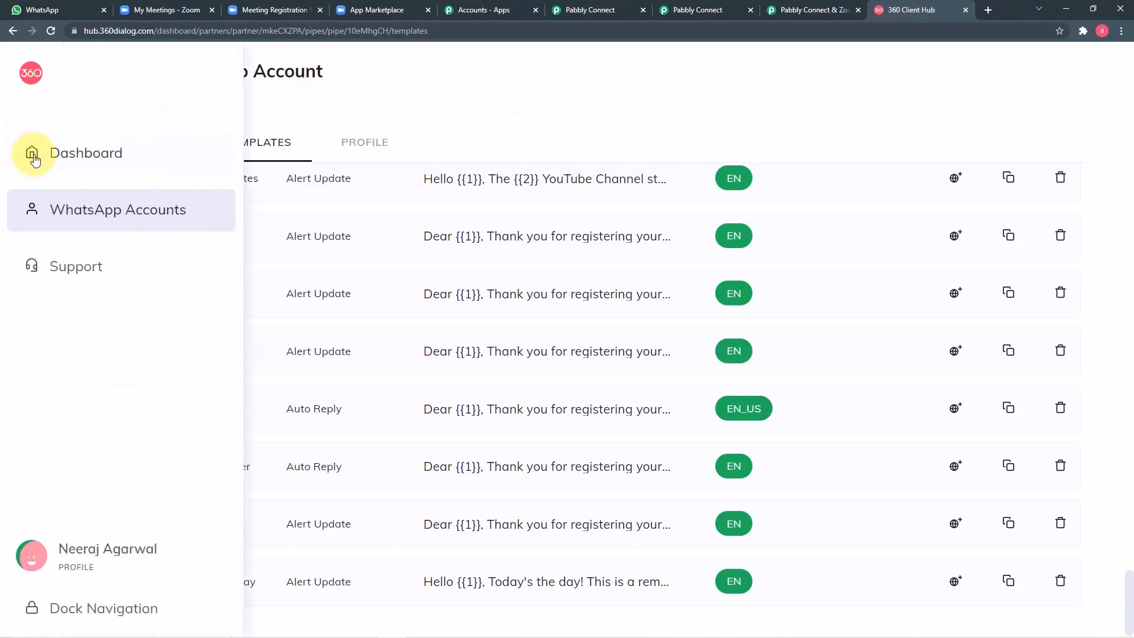
click(110, 220)
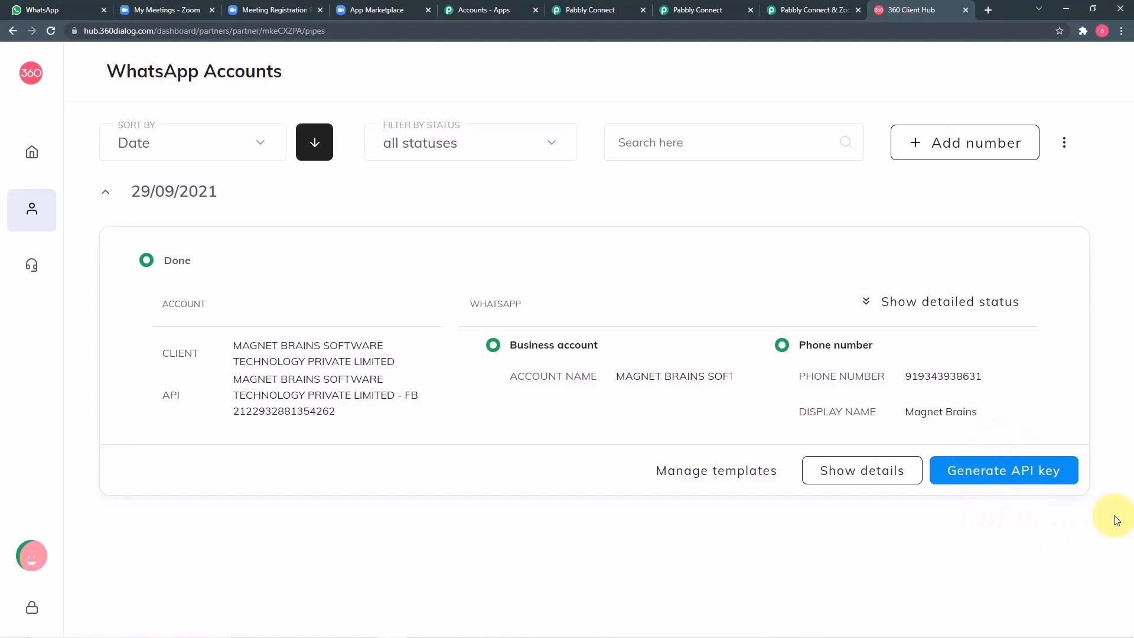
Step: Inspect the new connection's API Key and Domain fields without pasting anything into them
click(691, 12)
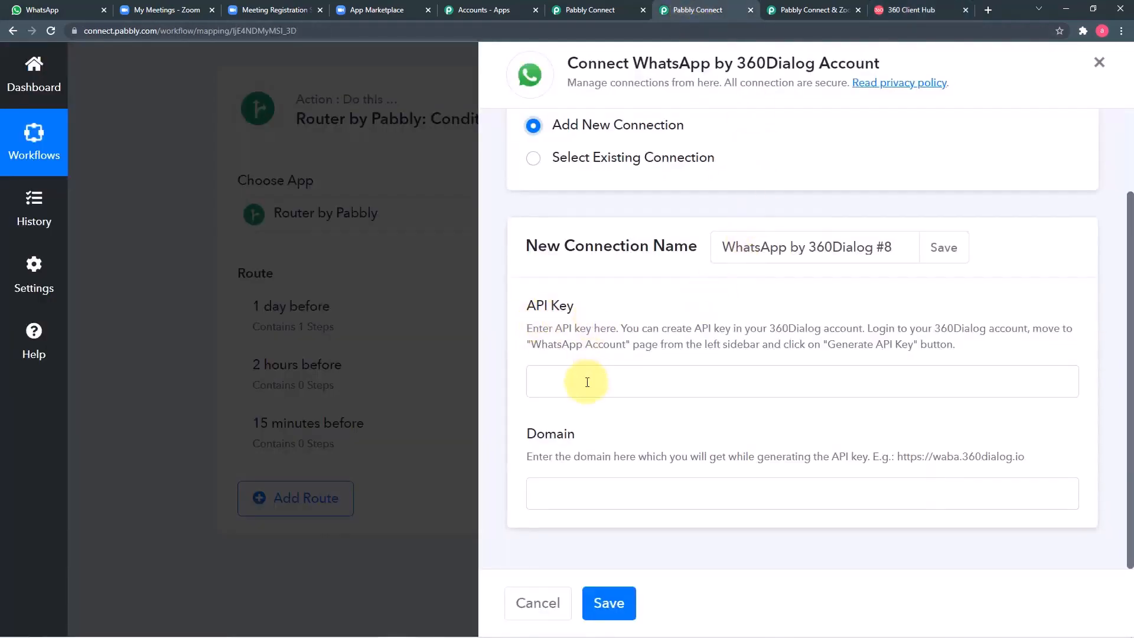
right_click(587, 382)
click(820, 431)
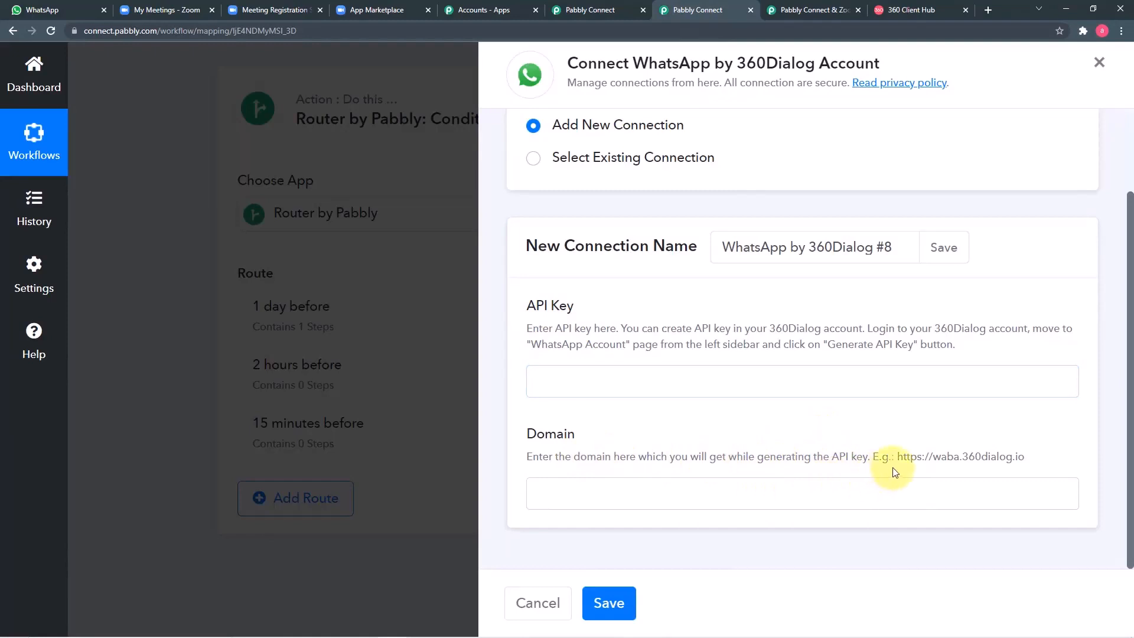
drag(898, 456, 1024, 458)
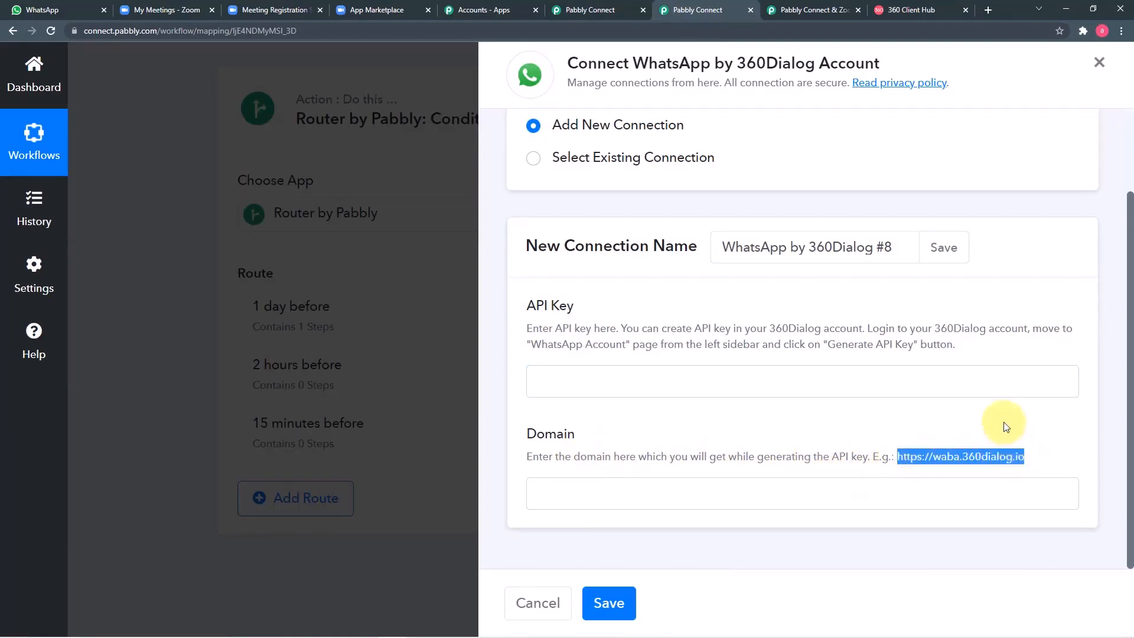
click(679, 494)
right_click(681, 494)
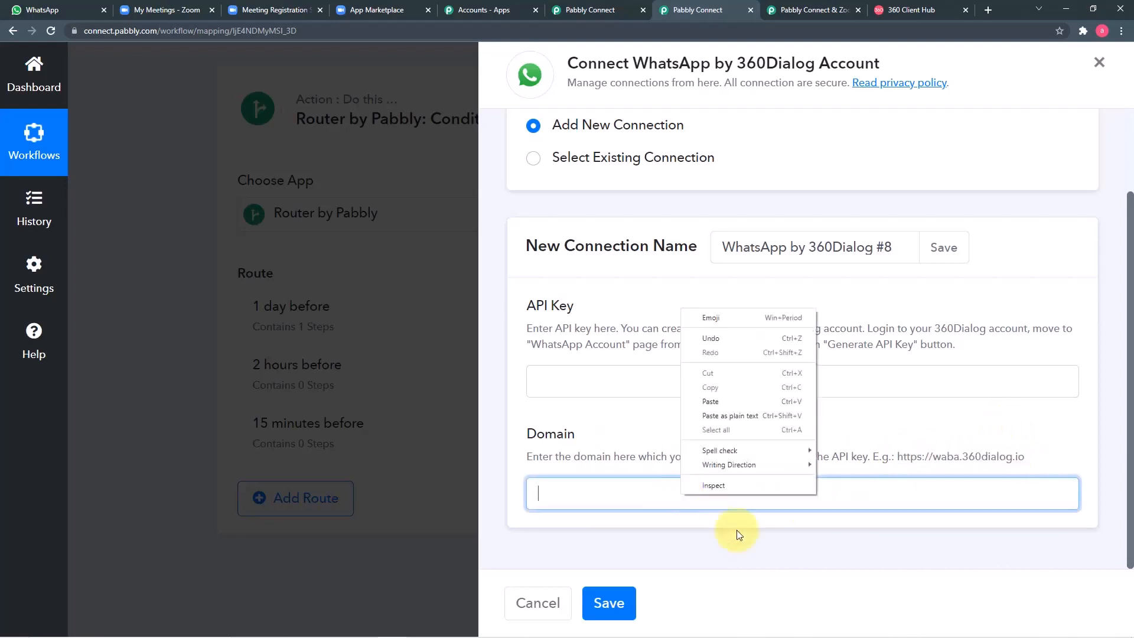
click(837, 544)
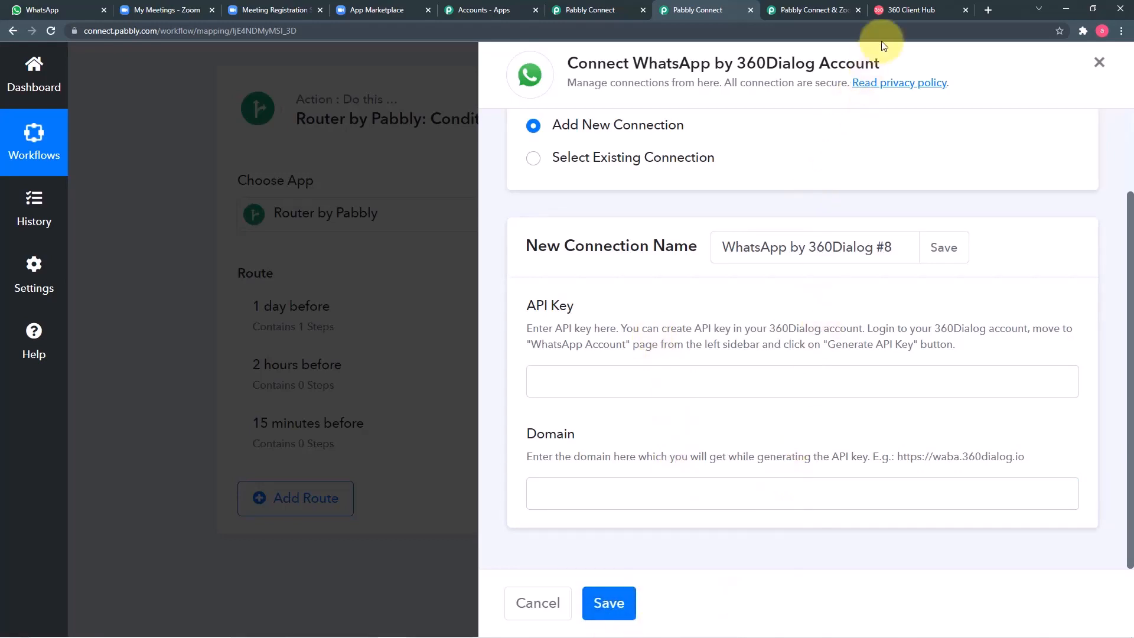
Step: After checking the 360 Client Hub accounts, pick the existing connection WhatsApp by 360Dialog #7
click(917, 8)
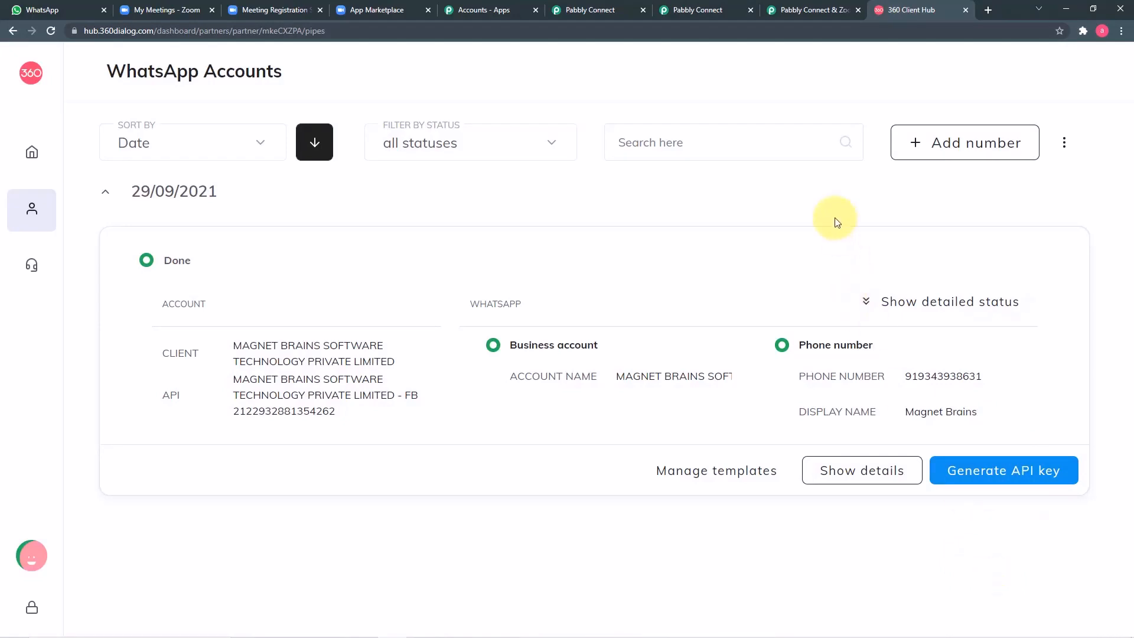
click(708, 13)
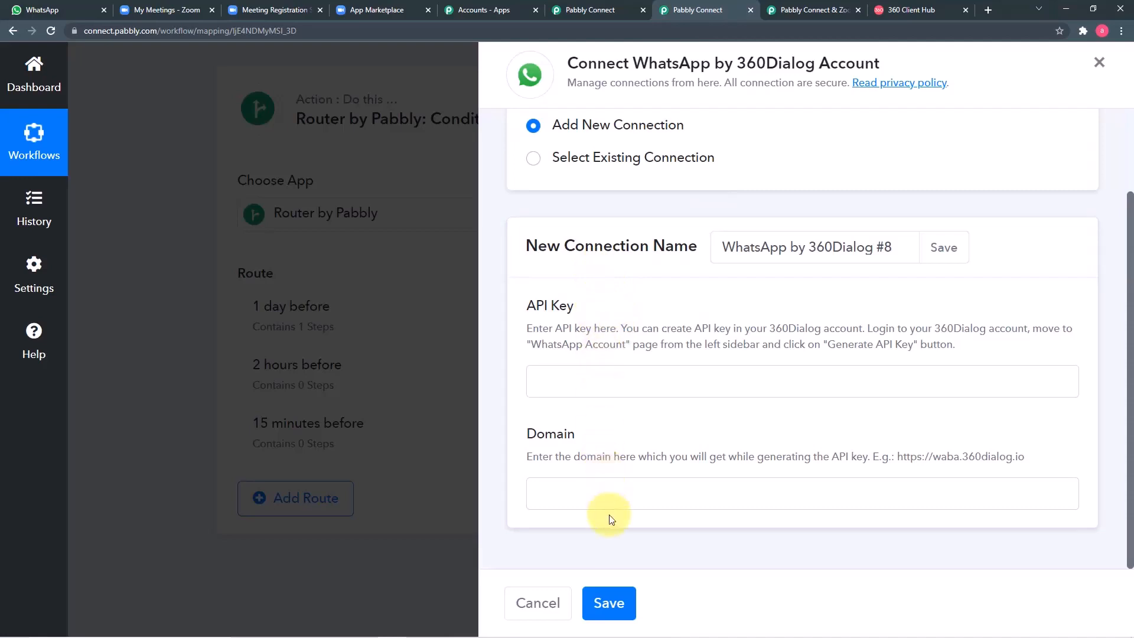
click(534, 165)
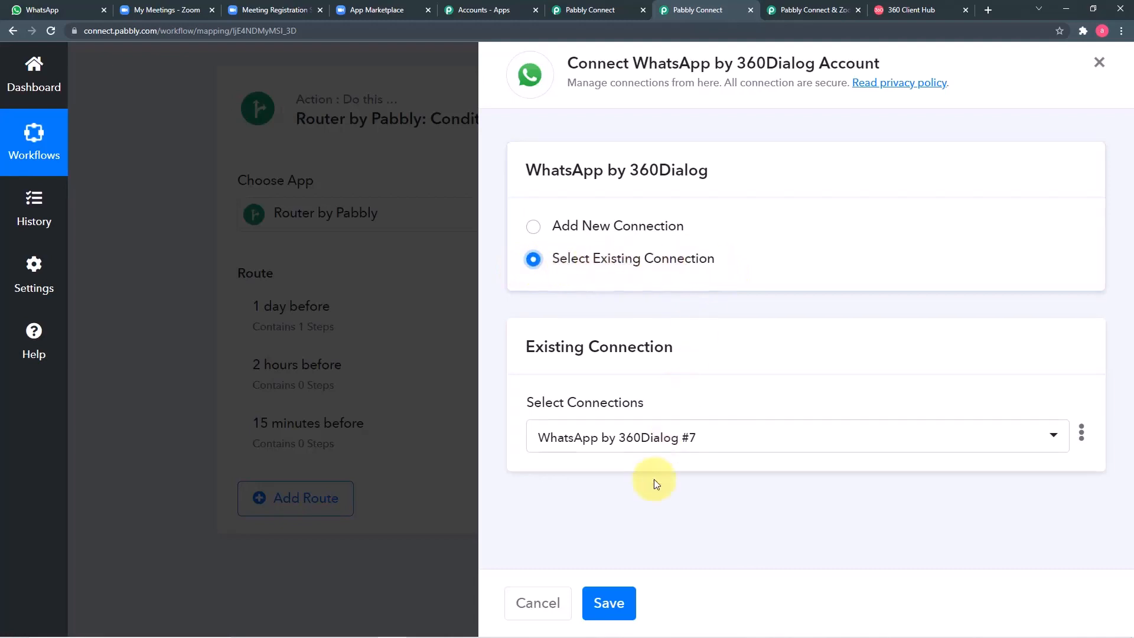
Step: Save the #7 connection, review the Send Template Message step with template interview (en), and return to 360 Client Hub
click(610, 604)
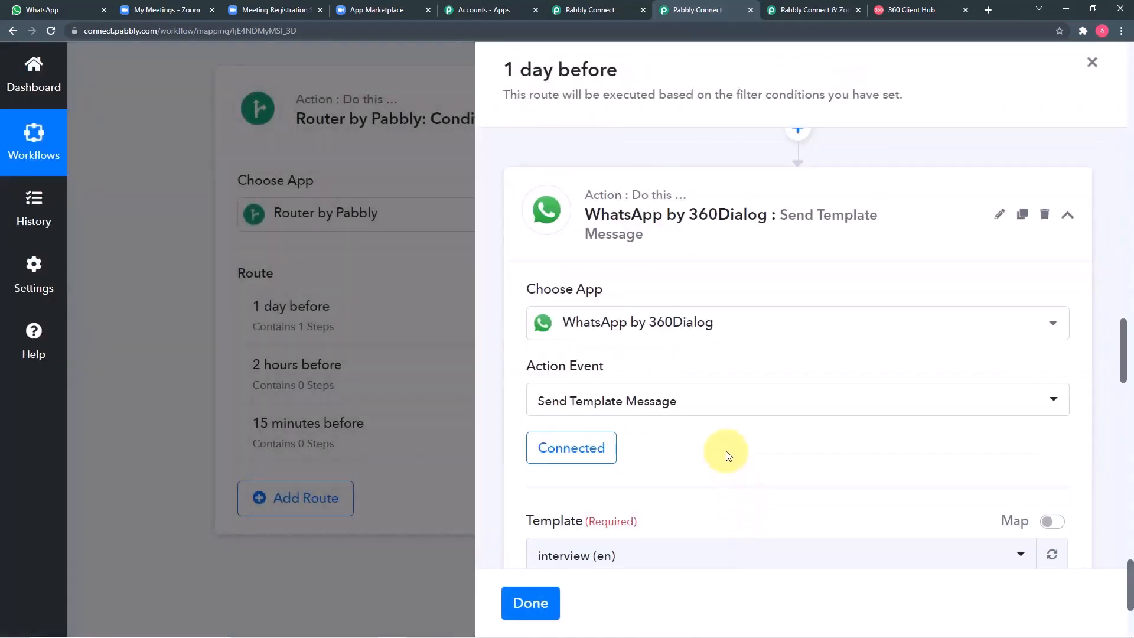
scroll(725, 449, down, 1)
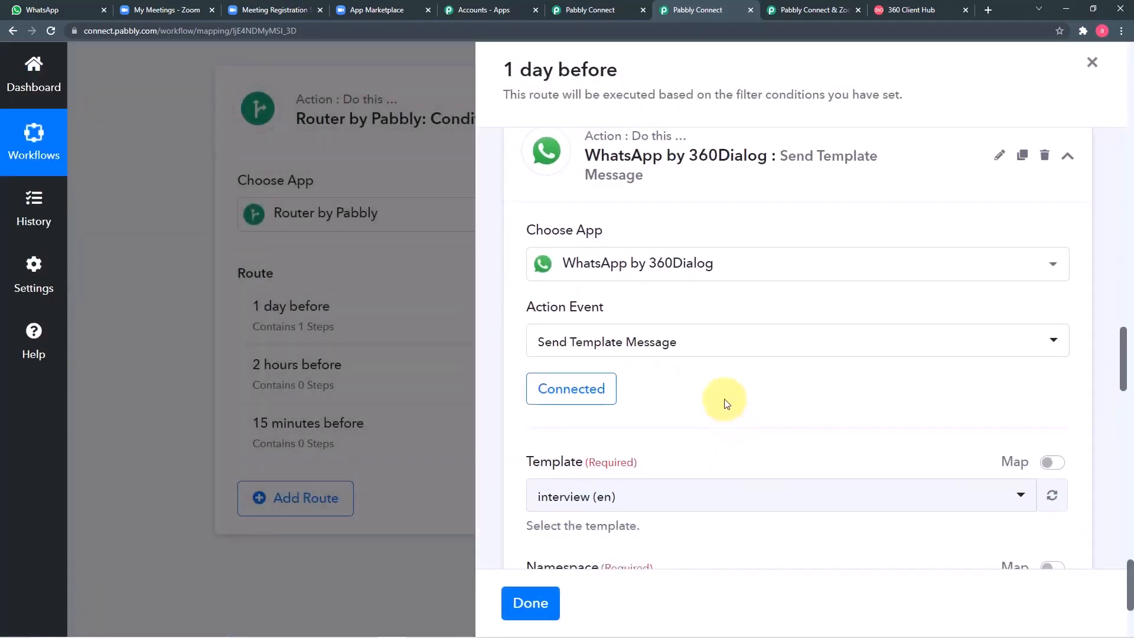
scroll(724, 398, down, 3)
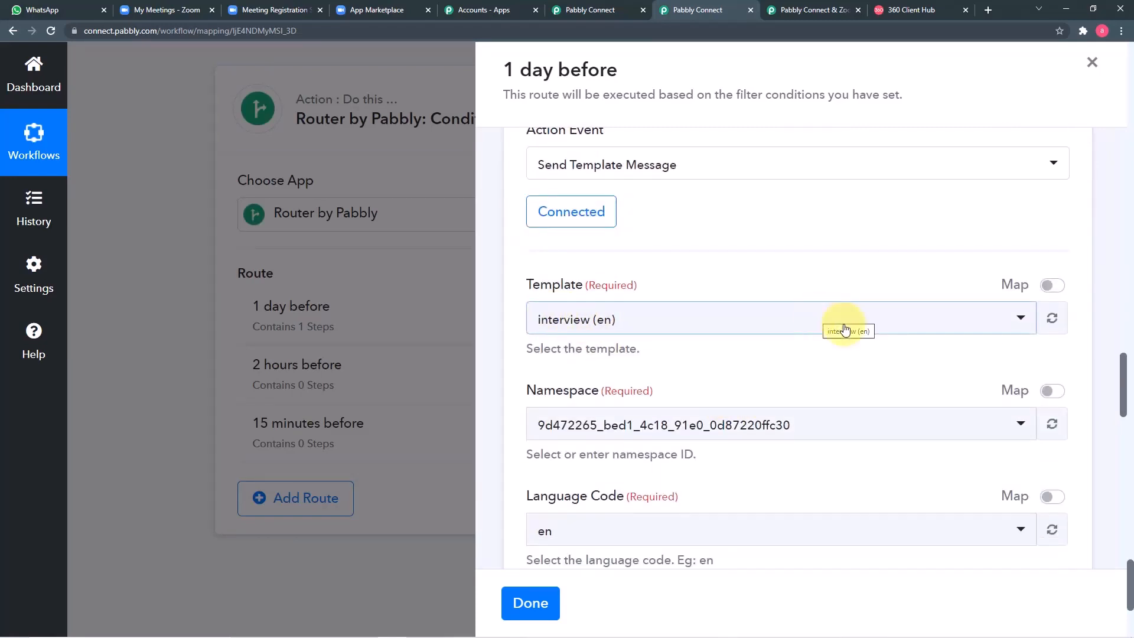
click(906, 12)
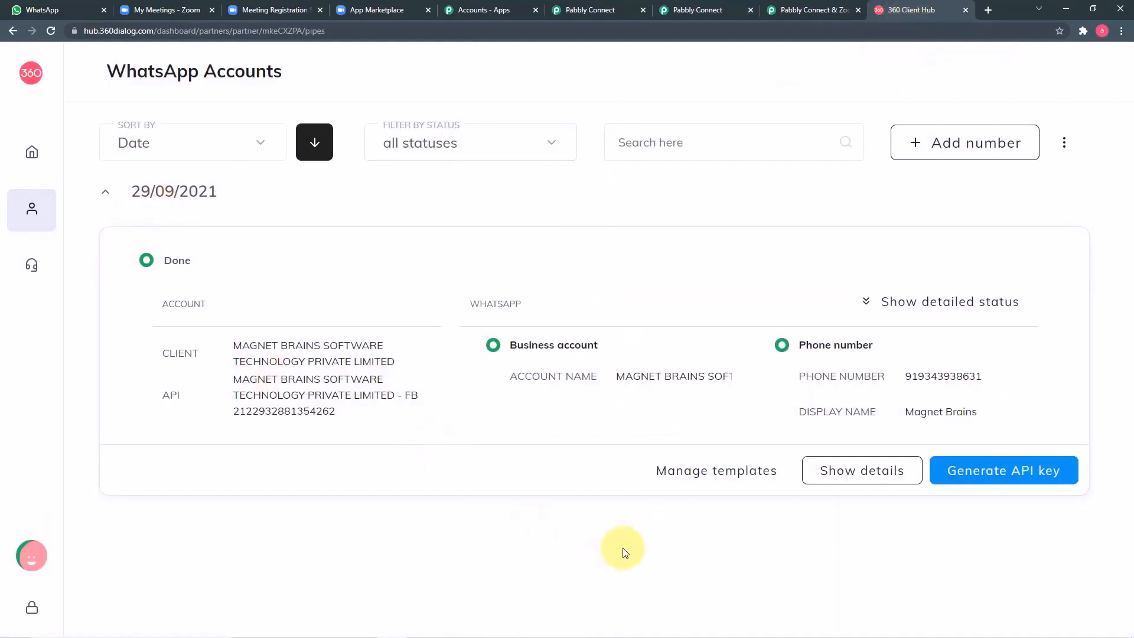
Step: Open the account's template list and preview the zoom_1day template, then close the preview
click(696, 478)
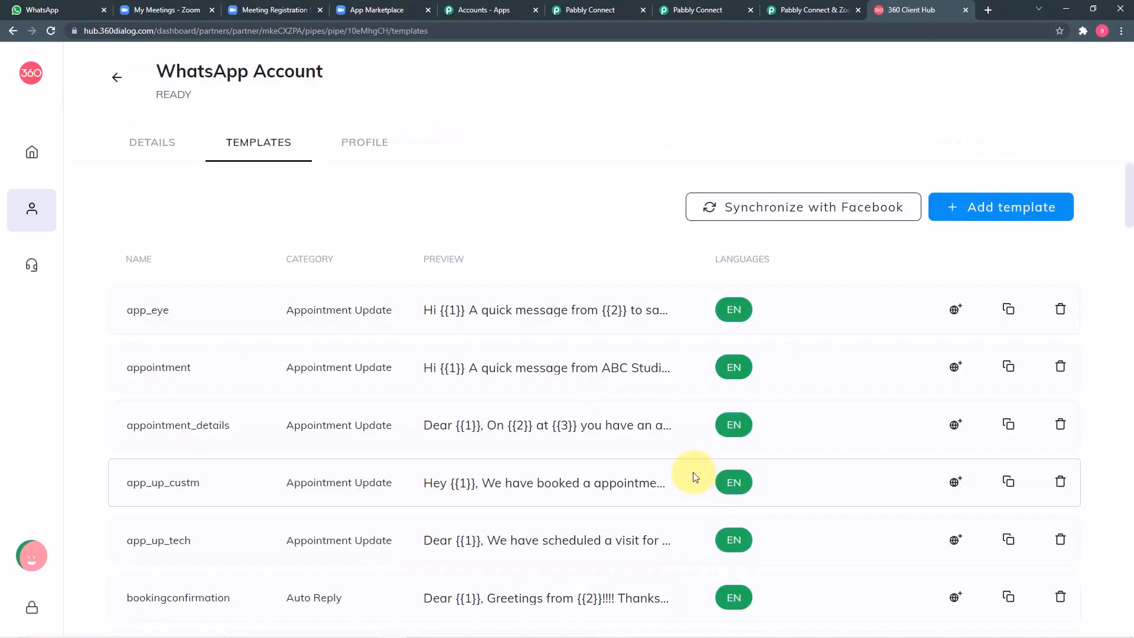
scroll(464, 310, down, 4)
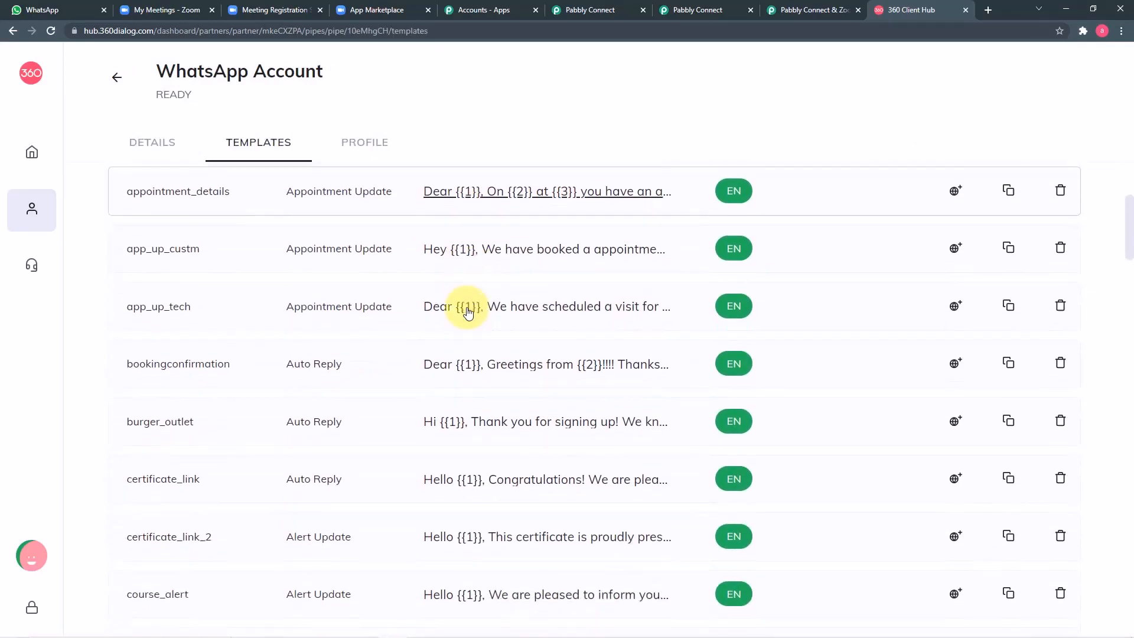
scroll(467, 311, down, 4)
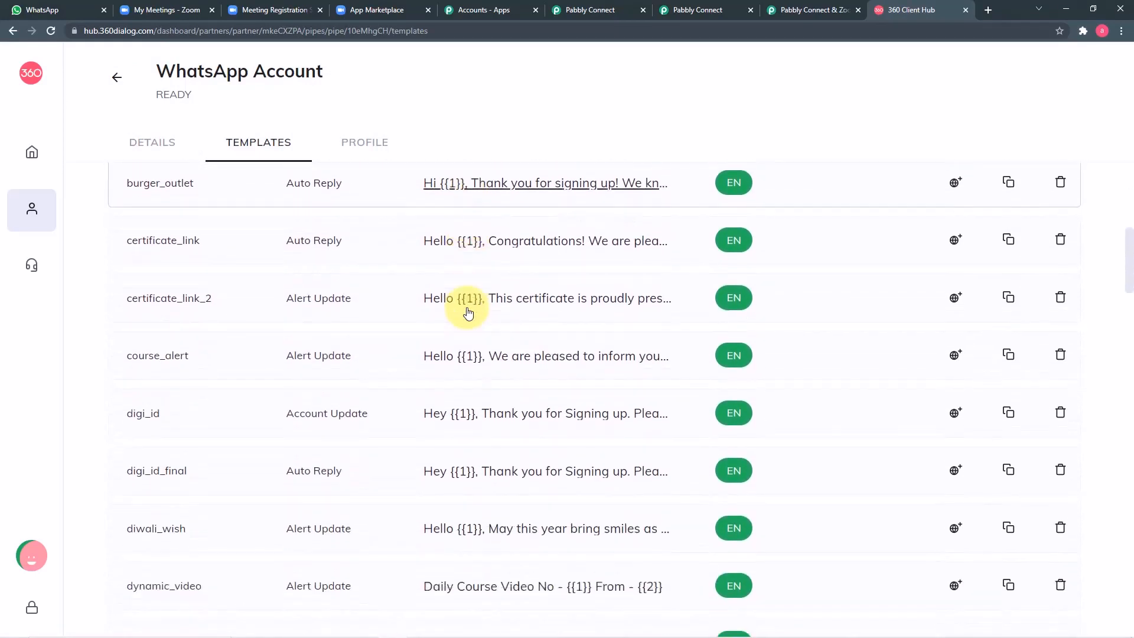
scroll(468, 312, down, 8)
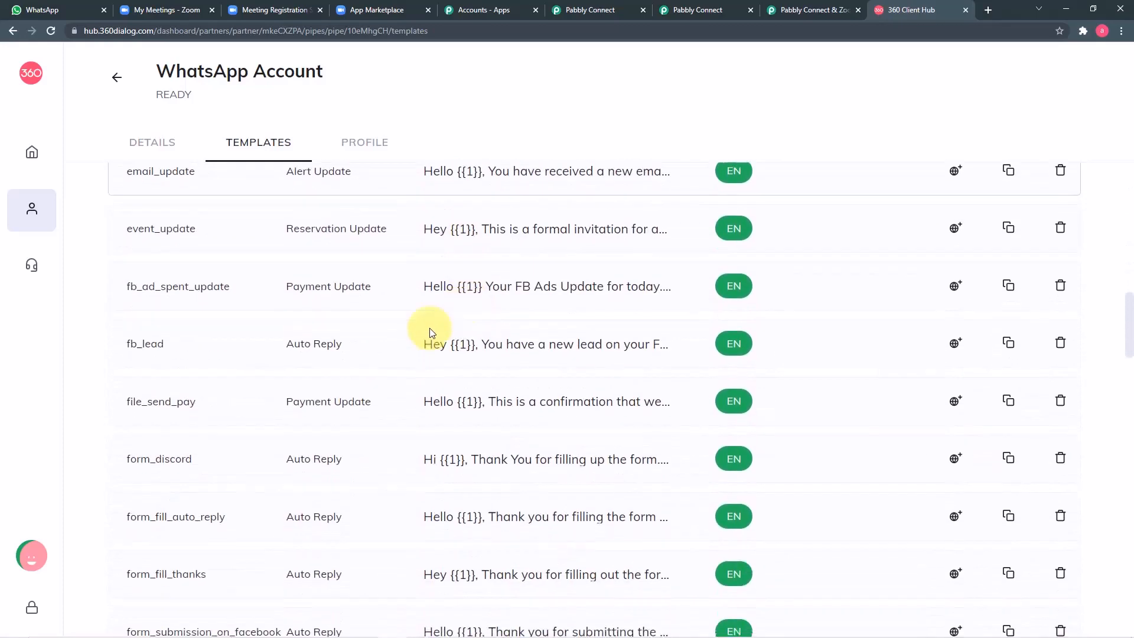
scroll(432, 332, down, 10)
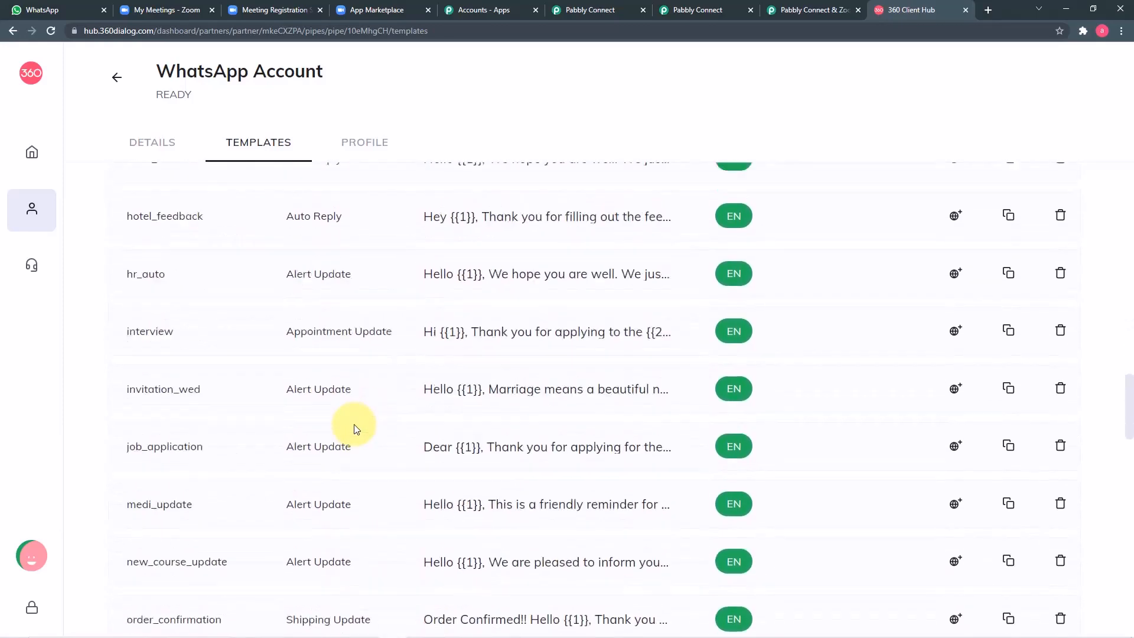
scroll(357, 429, down, 10)
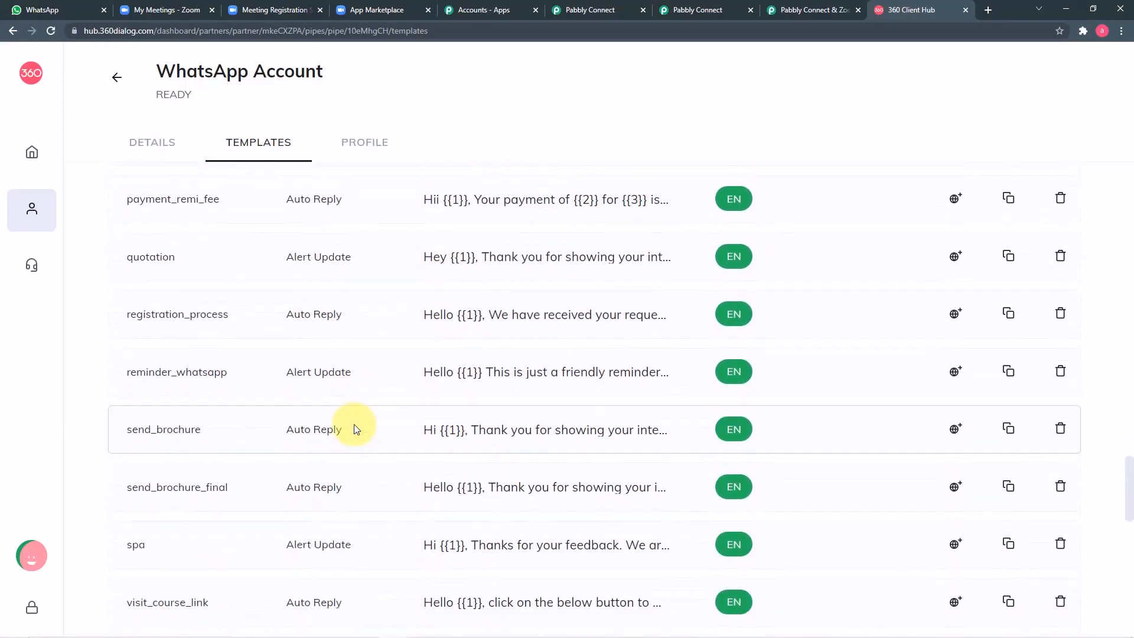
scroll(357, 429, down, 12)
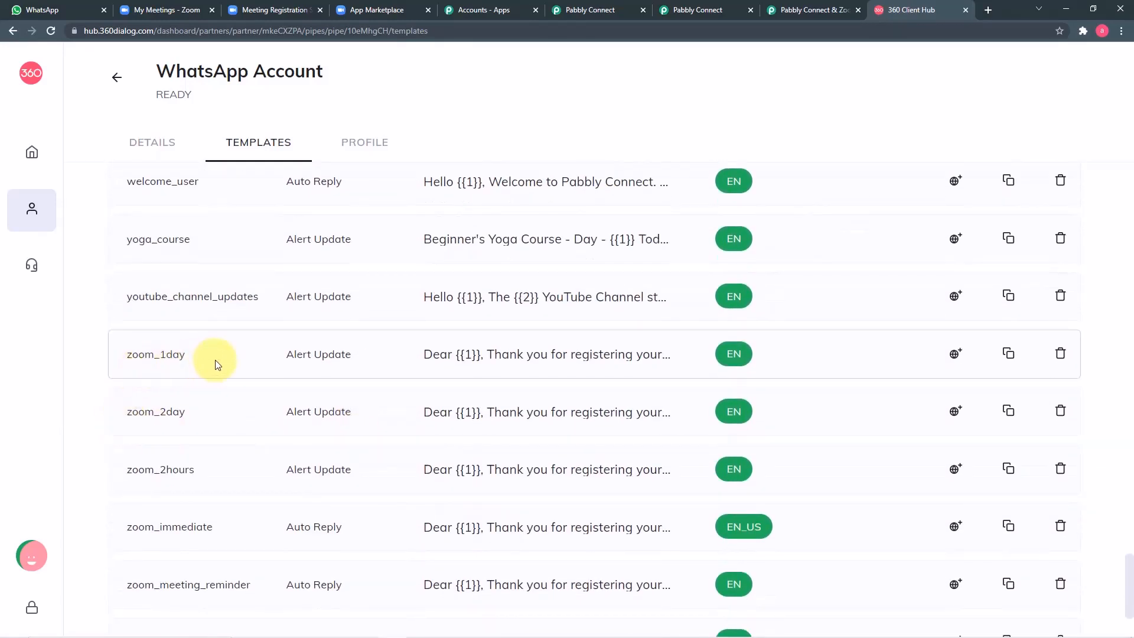
click(531, 364)
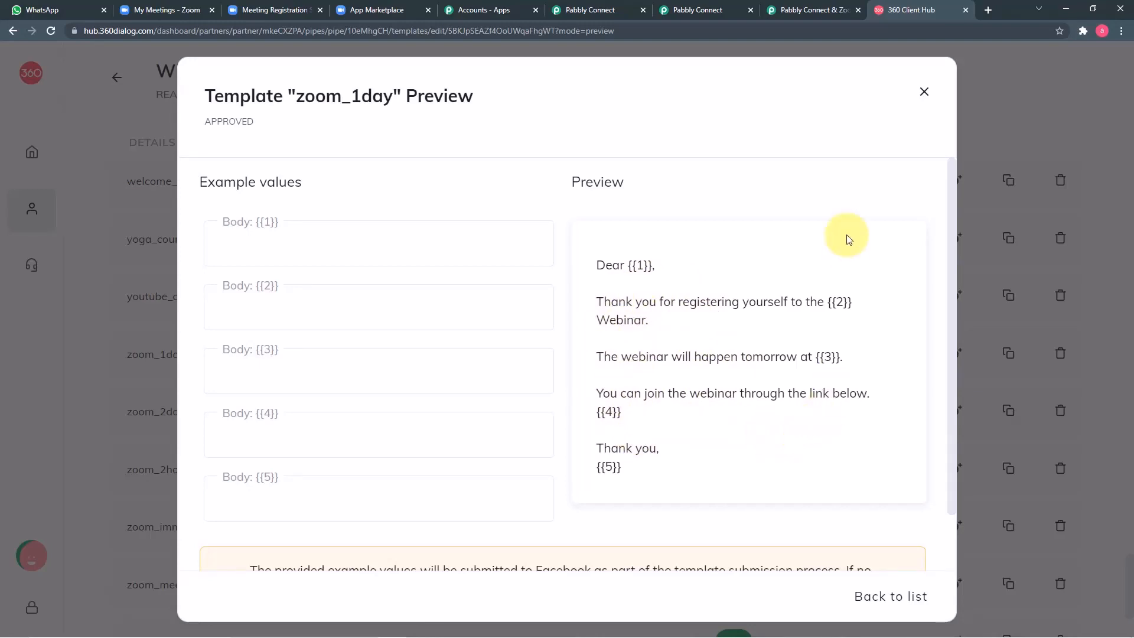
click(923, 95)
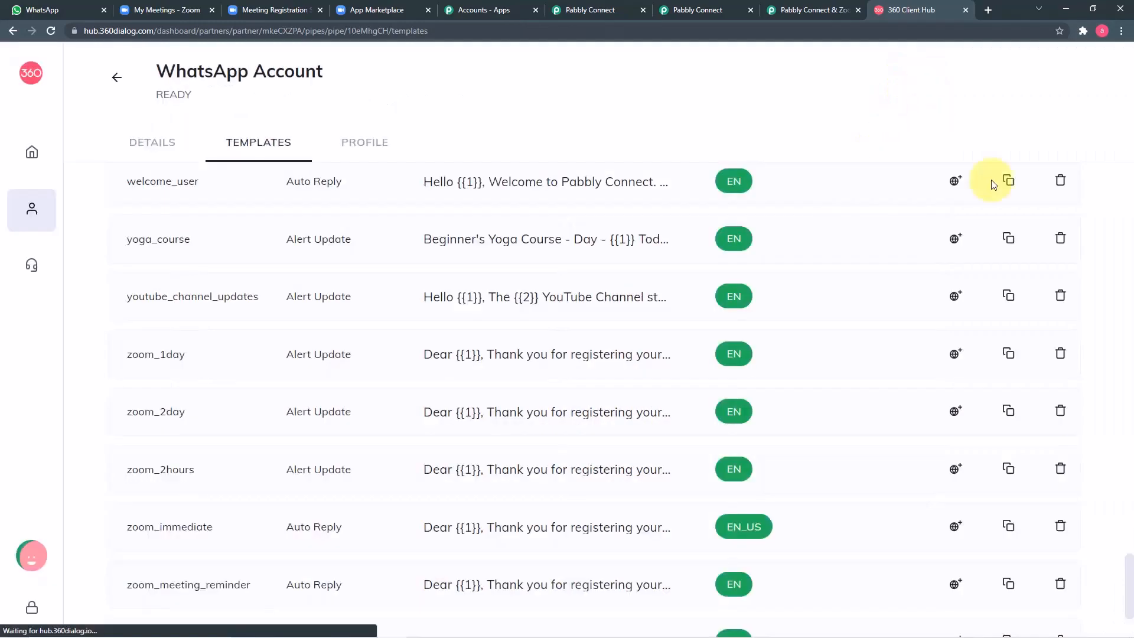
Step: Scroll back to the top and open a blank New template form
scroll(893, 224, up, 10)
scroll(898, 229, up, 20)
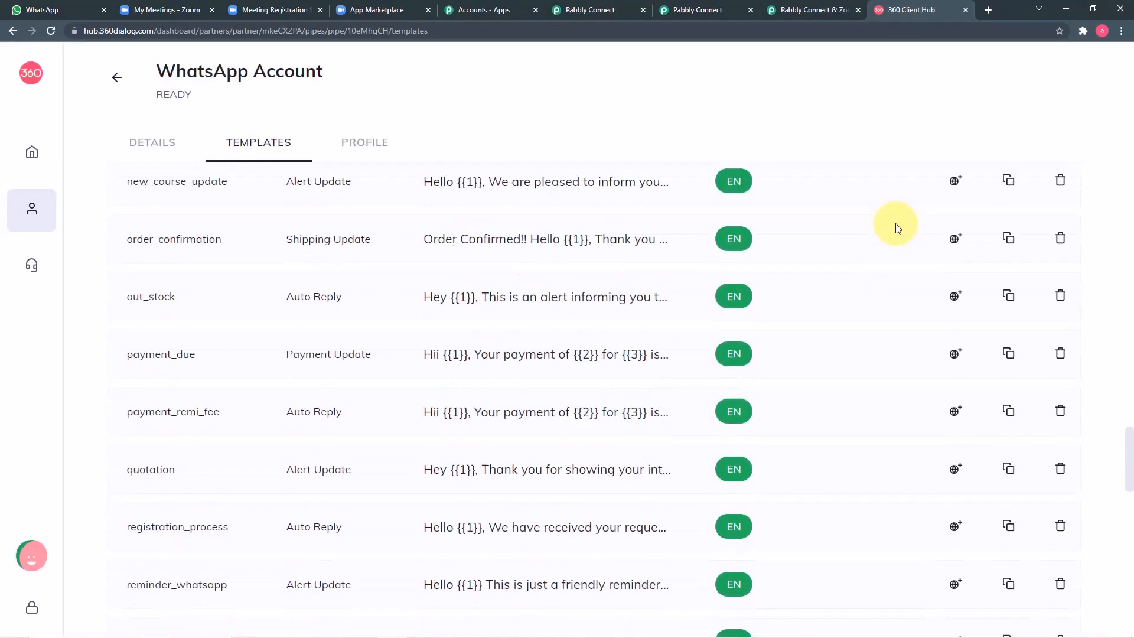
scroll(896, 233, up, 15)
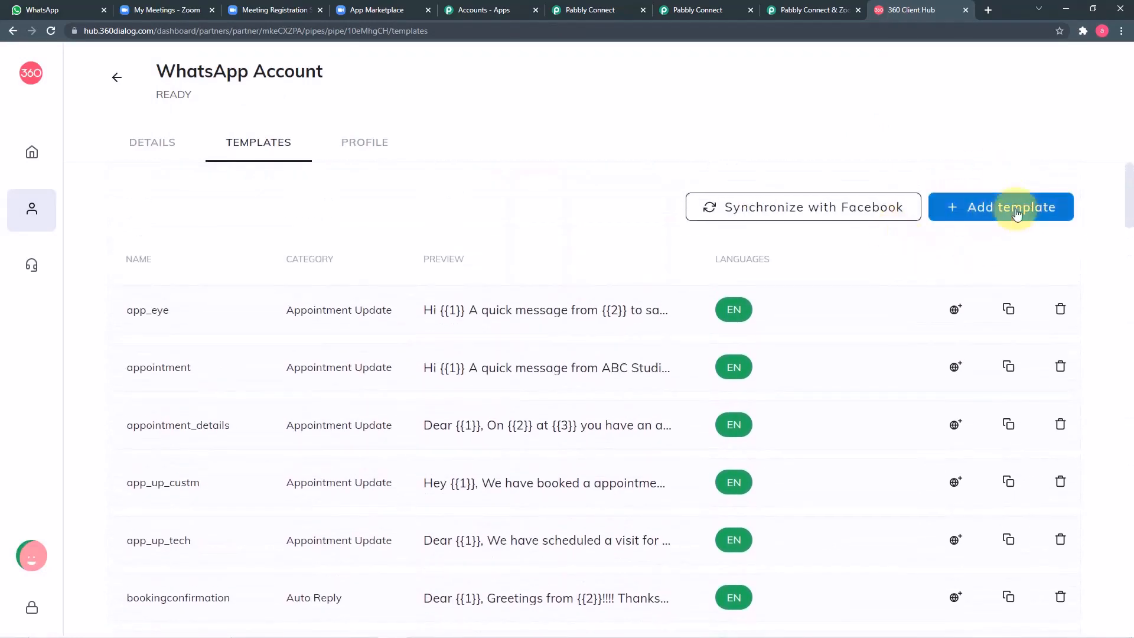
click(996, 209)
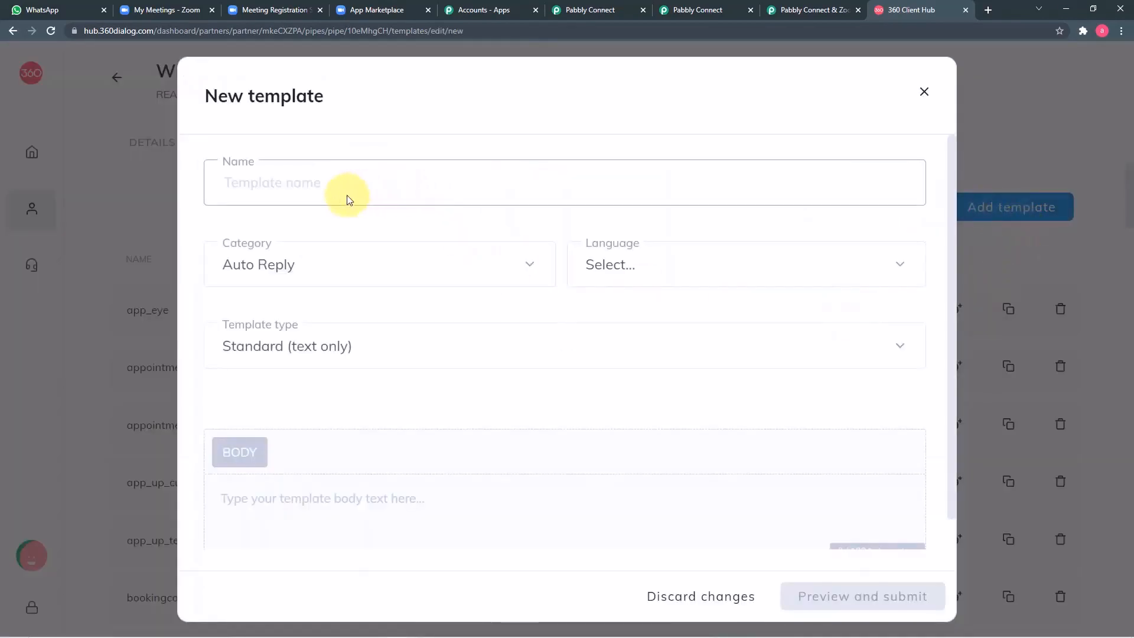
Step: Browse the New template category and language lists, then close the form without saving
click(490, 273)
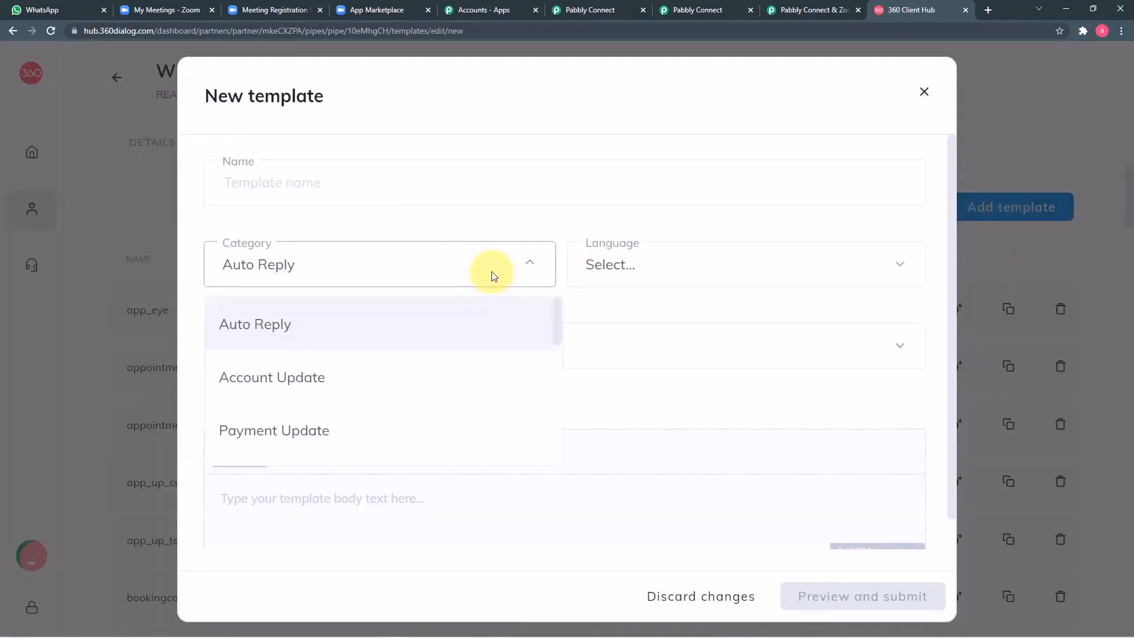
scroll(412, 400, down, 6)
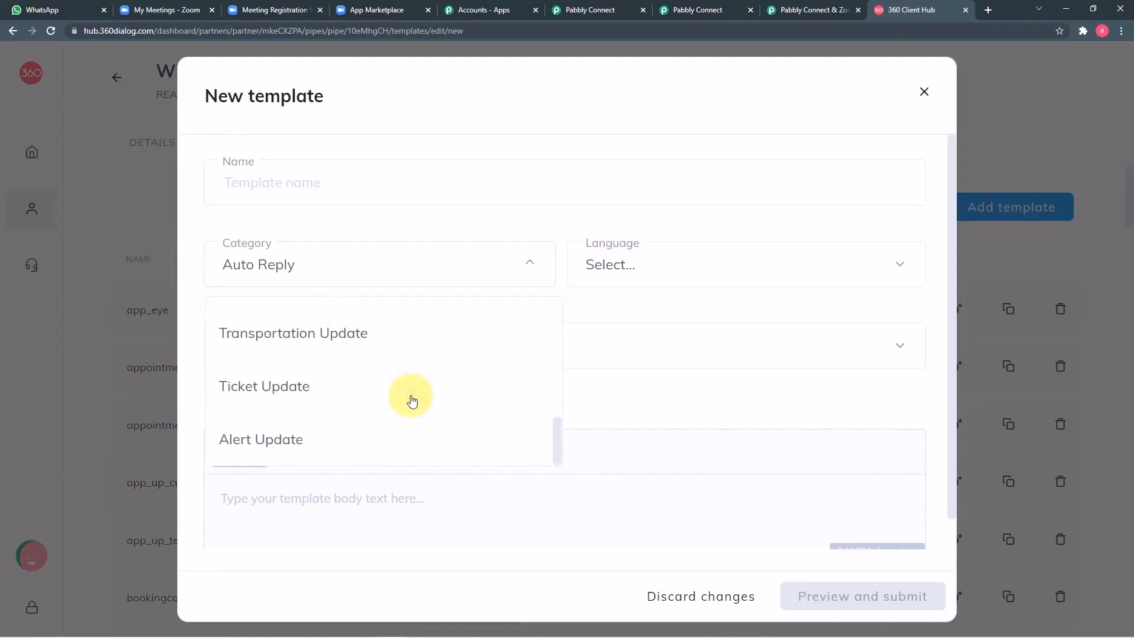
click(640, 282)
scroll(646, 392, down, 5)
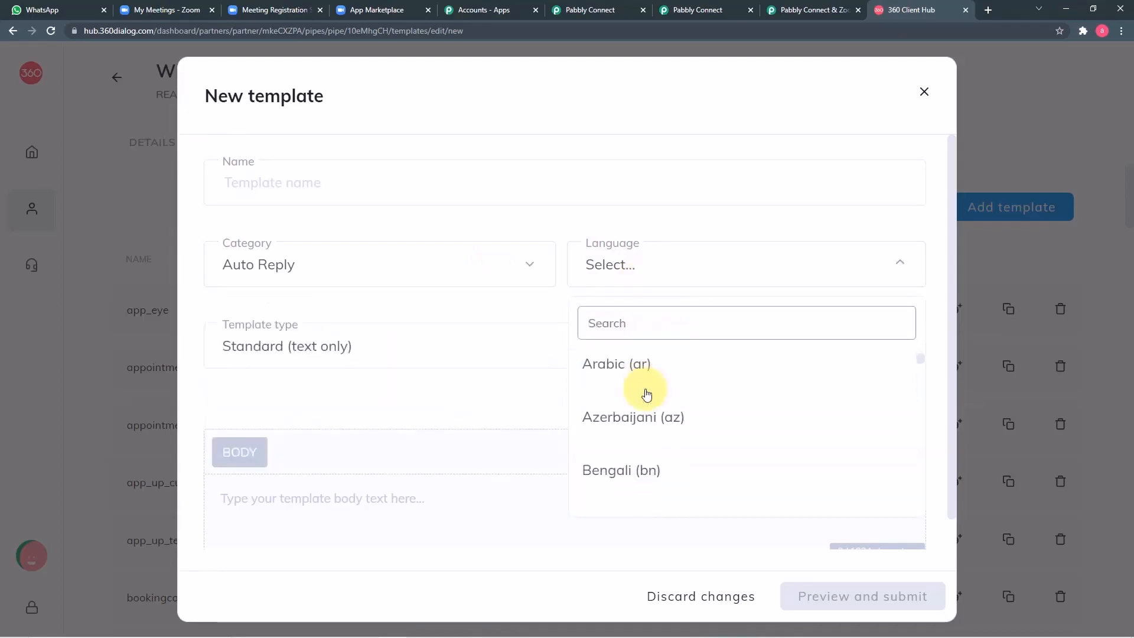
click(400, 406)
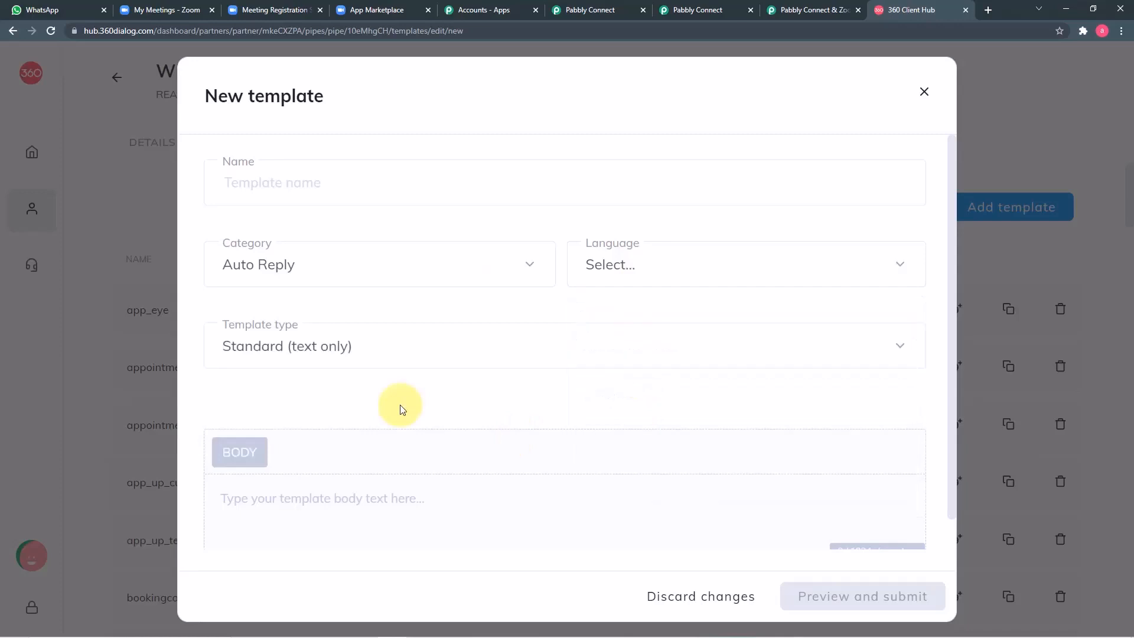
scroll(392, 422, down, 1)
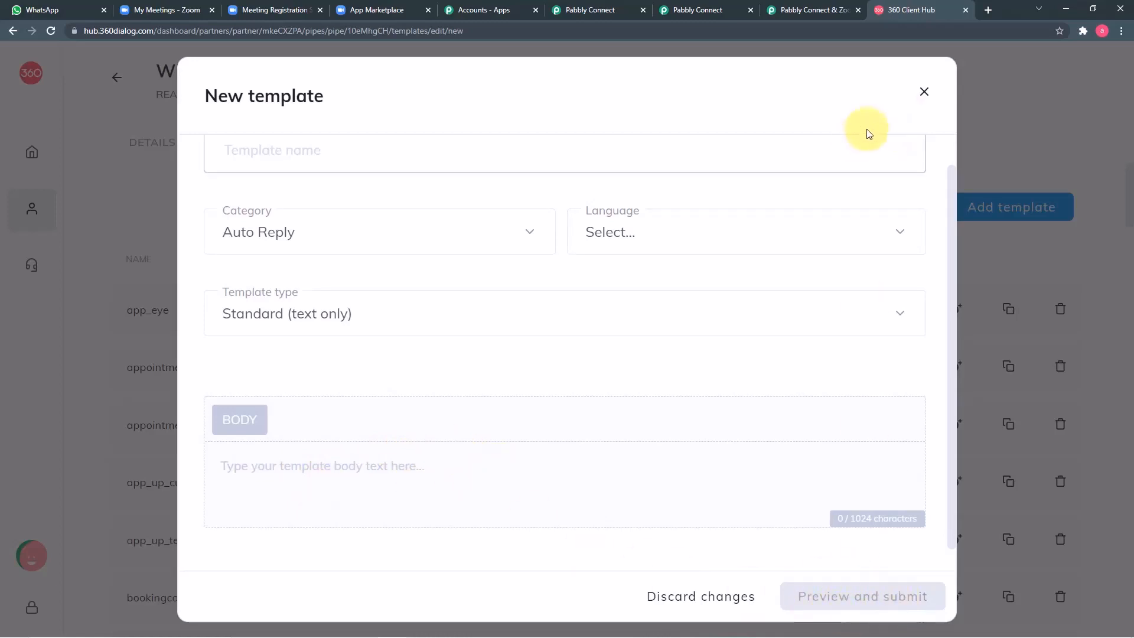
click(926, 93)
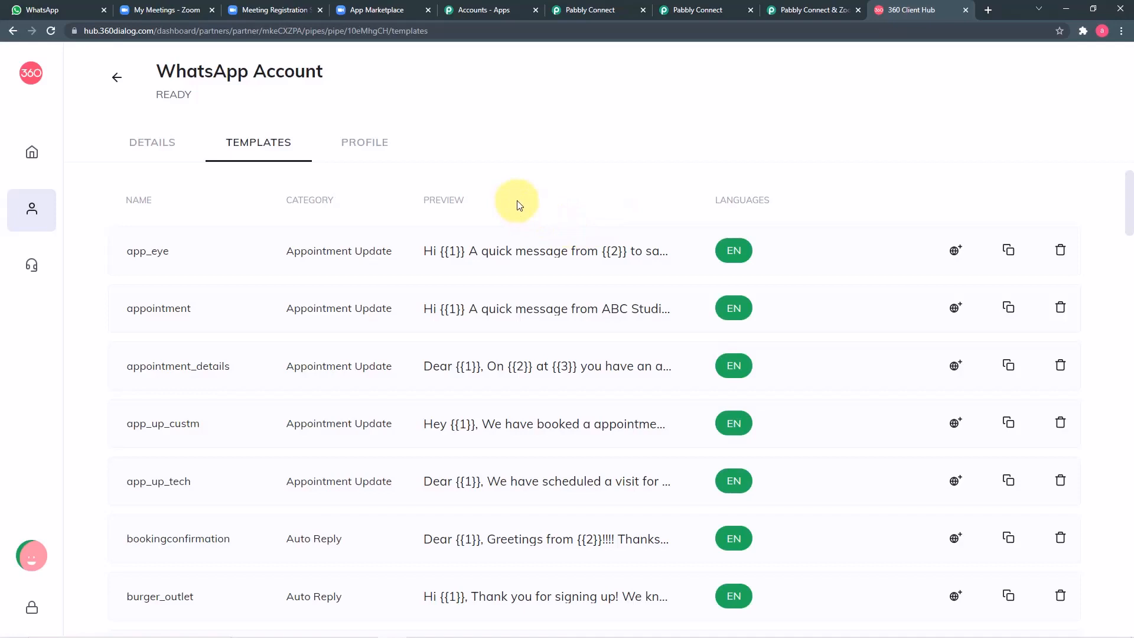
Step: After a quick check of the Pabbly route, open the zoom_1day preview showing placeholders {{1}} to {{5}}
scroll(532, 228, down, 4)
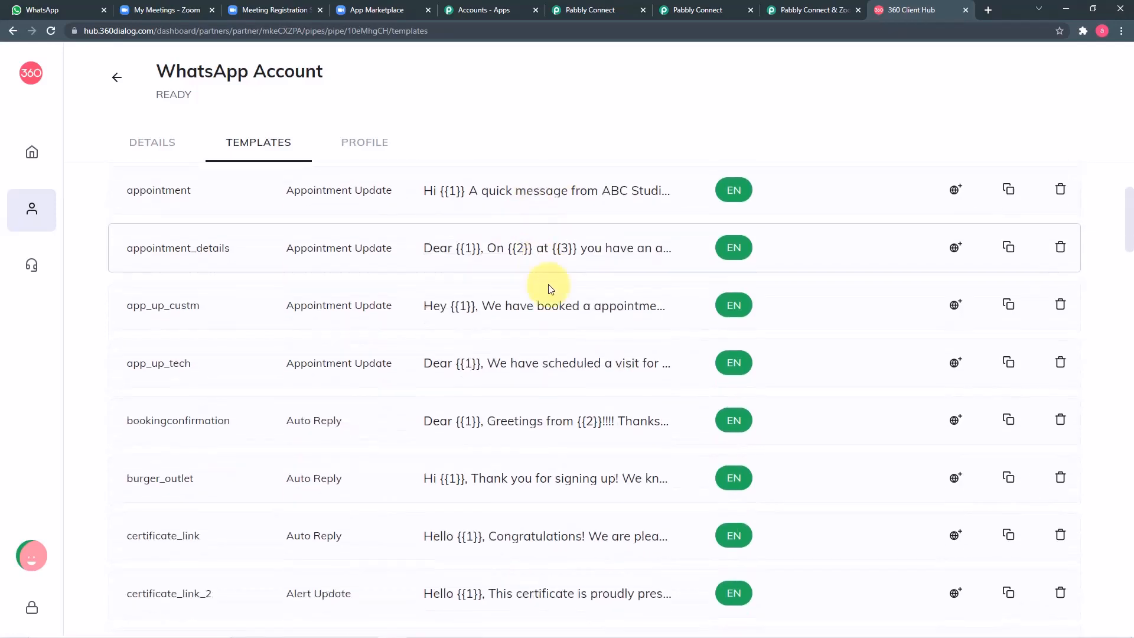
scroll(548, 357, down, 5)
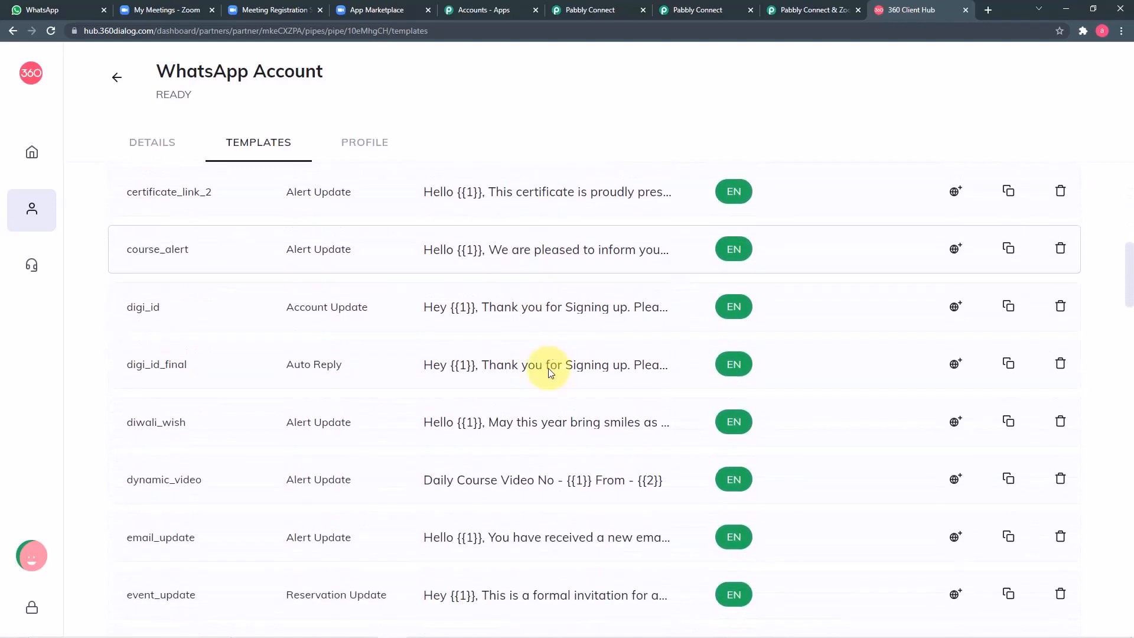
scroll(548, 372, down, 7)
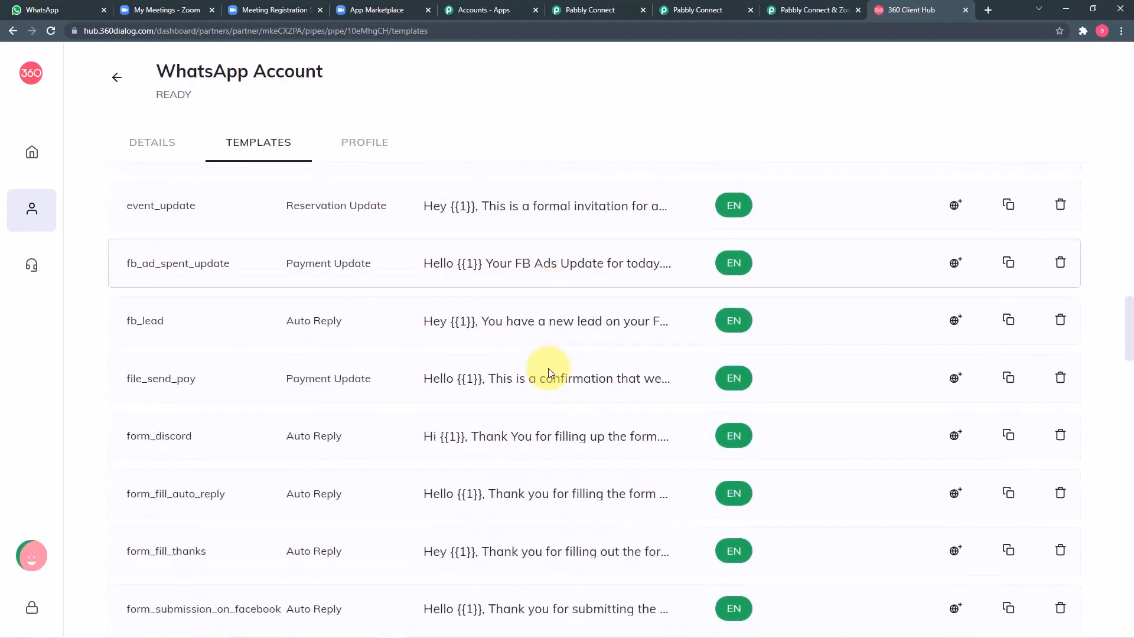
click(678, 11)
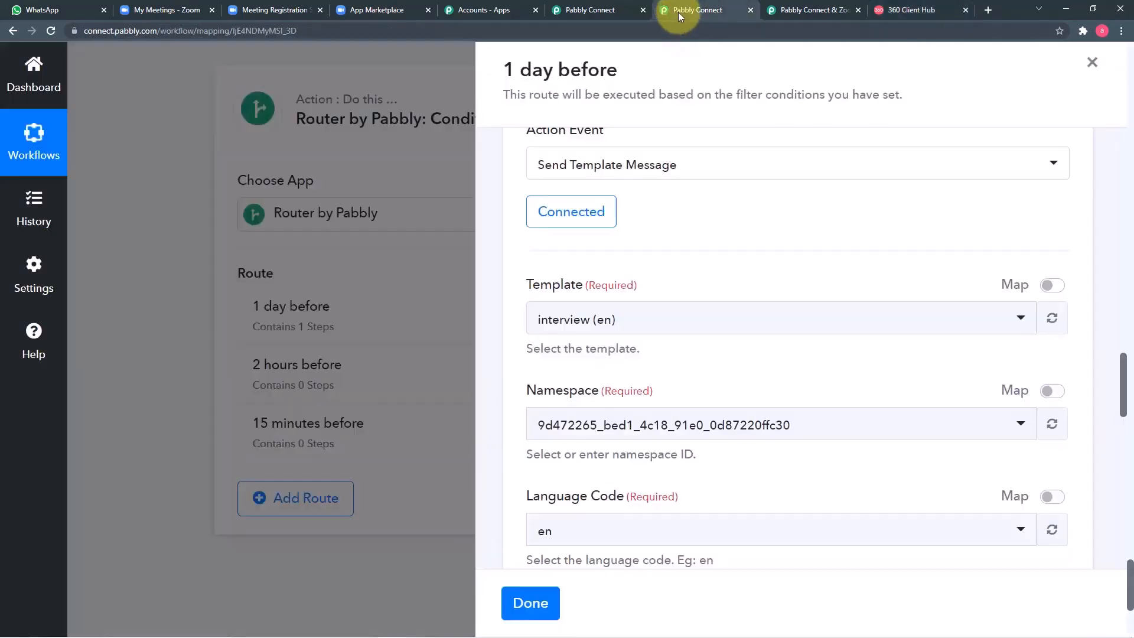
scroll(678, 337, down, 4)
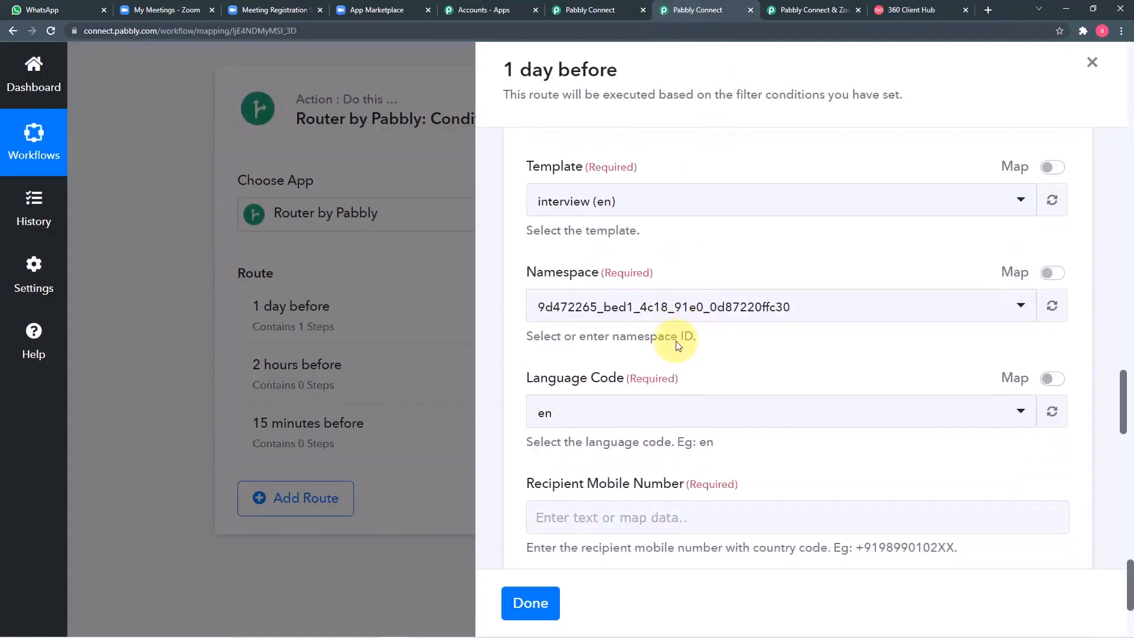
scroll(673, 345, down, 4)
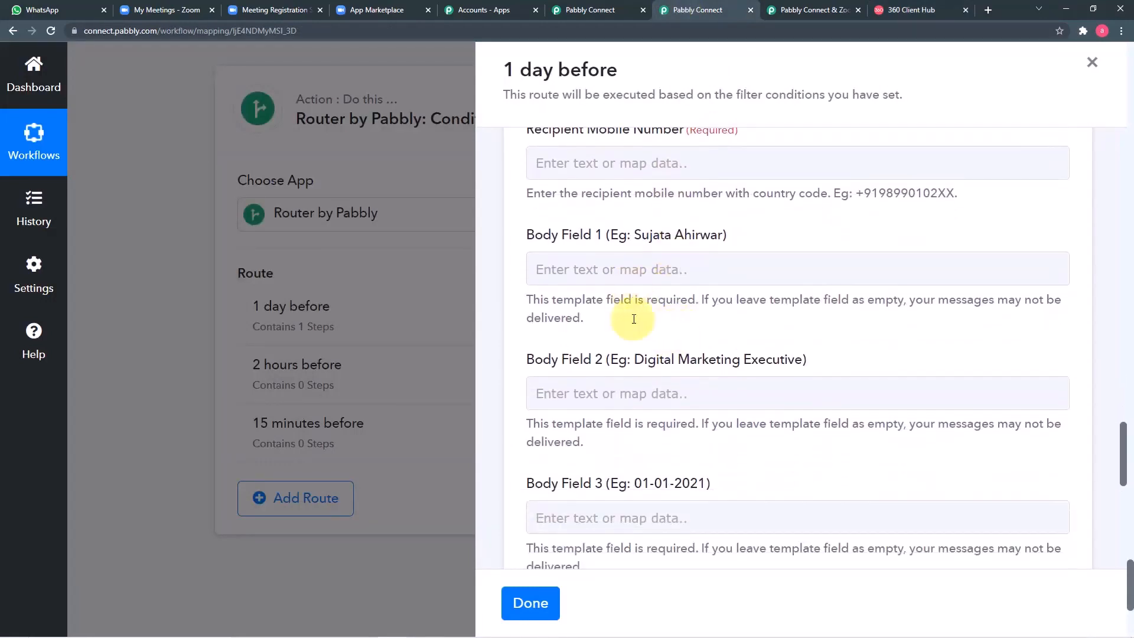
click(915, 12)
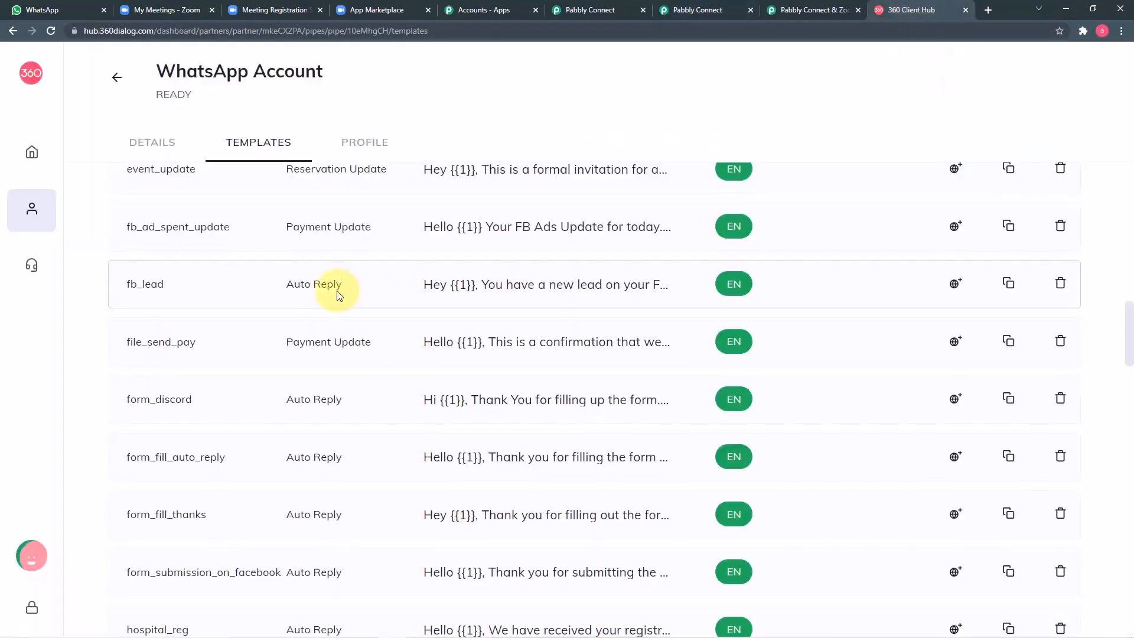
scroll(338, 292, down, 5)
scroll(331, 408, down, 17)
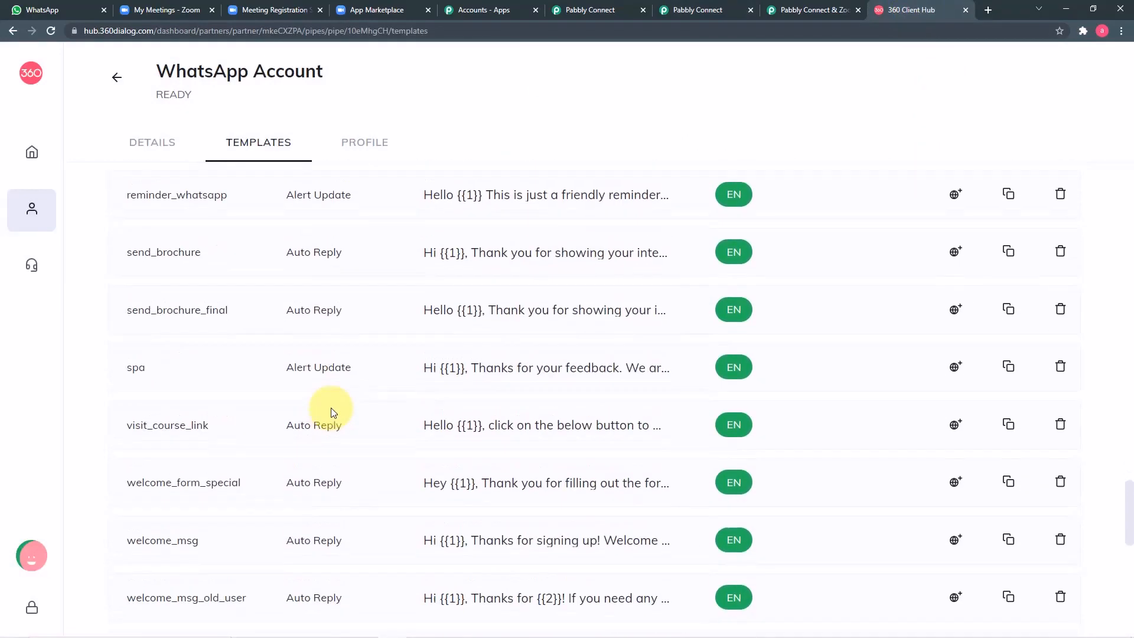
scroll(331, 407, down, 7)
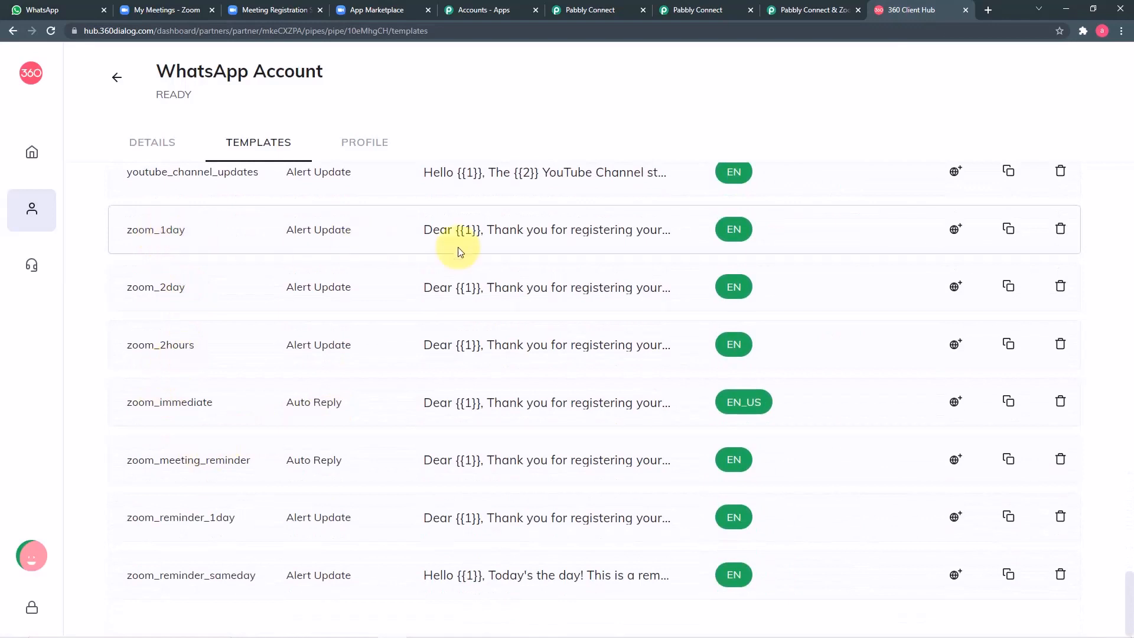
click(502, 236)
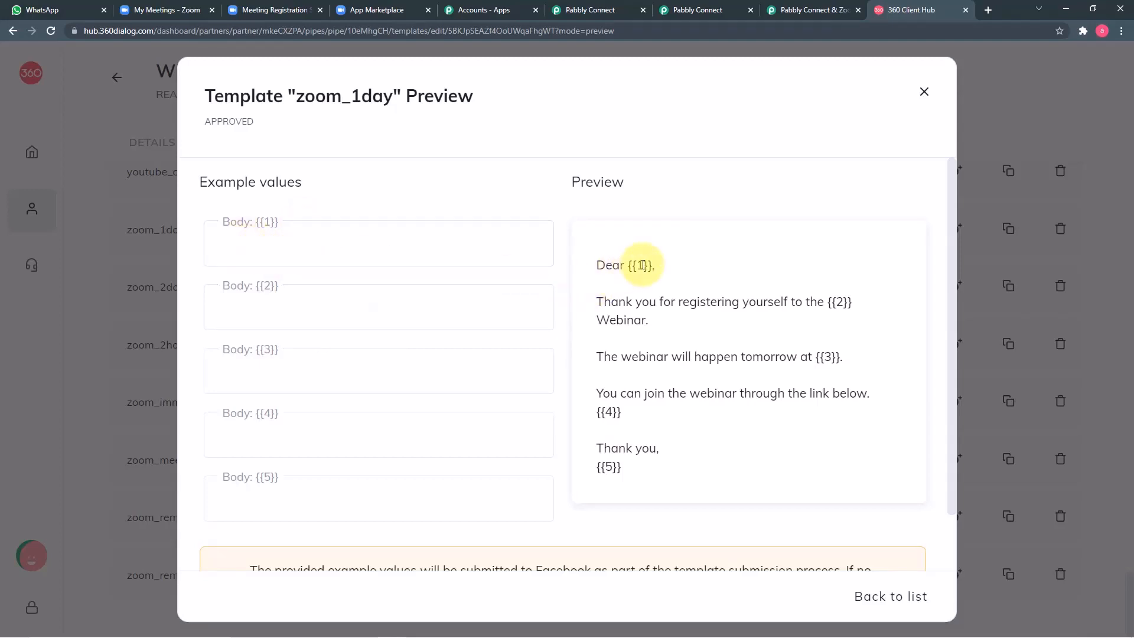
Step: Try the zoom_1day preview with a sample name in {{1}} and MAthematics in {{2}}, then close it
click(455, 250)
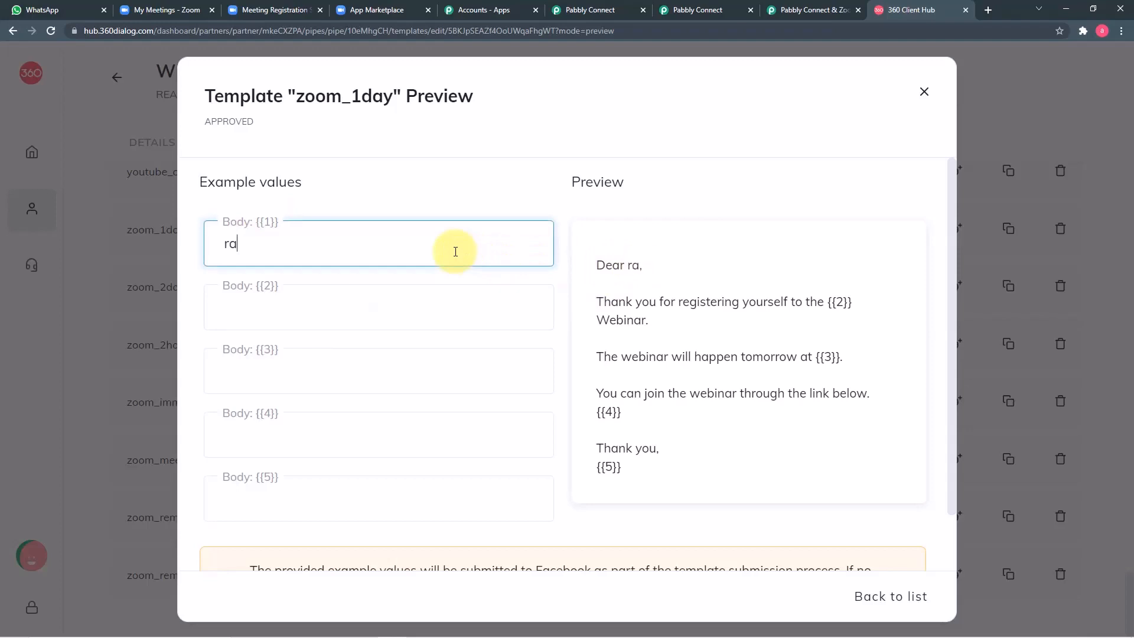
text(radhika)
click(438, 305)
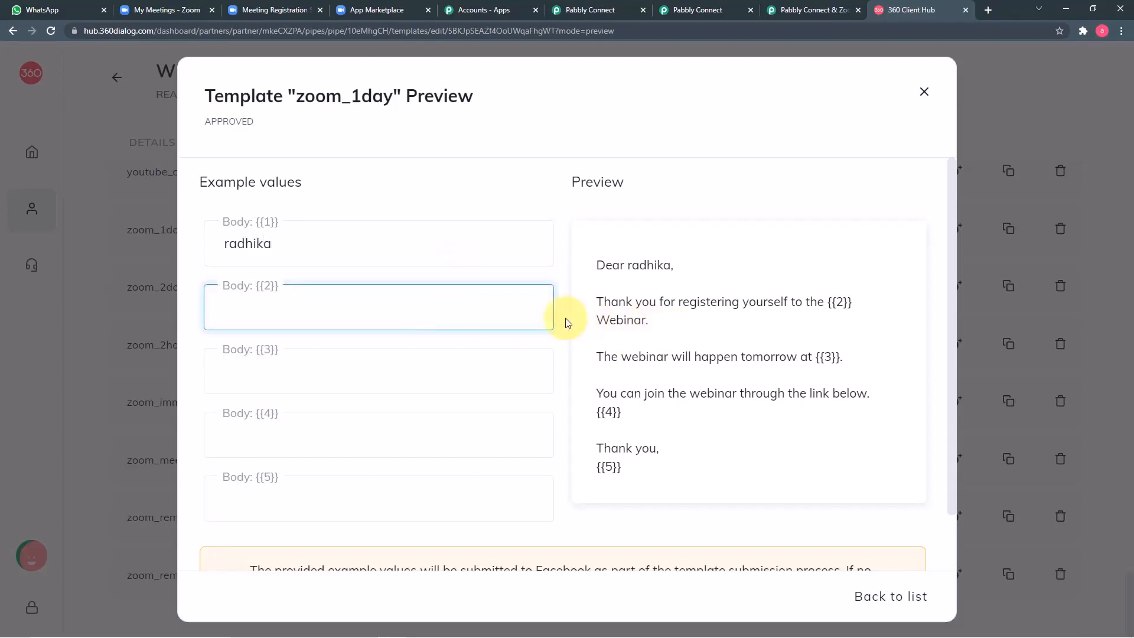
text(2)
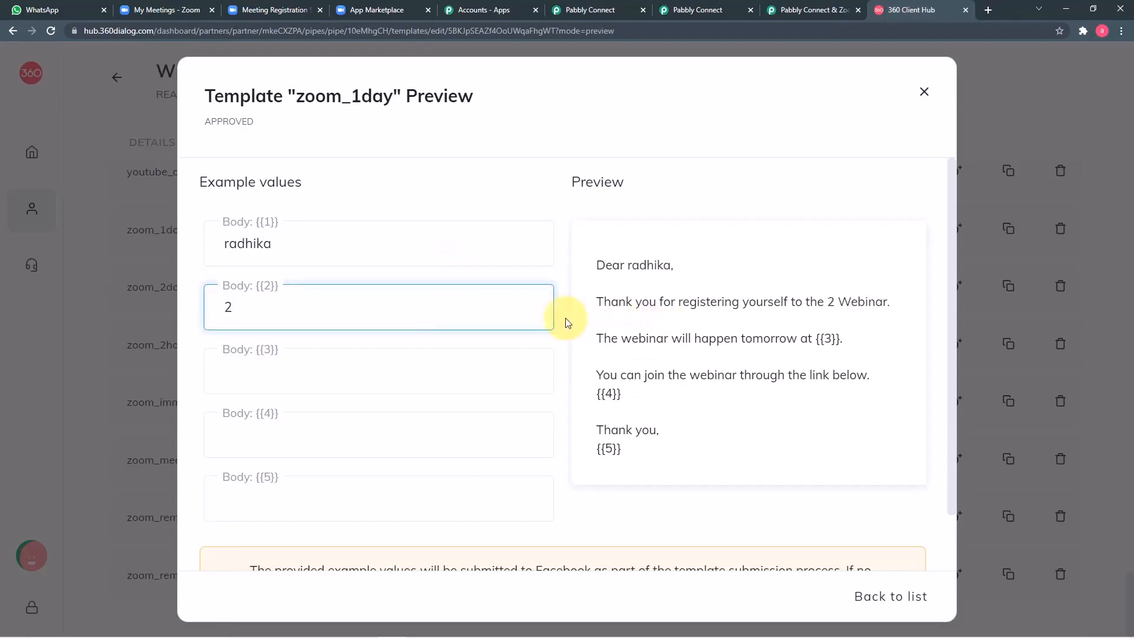
text(:00)
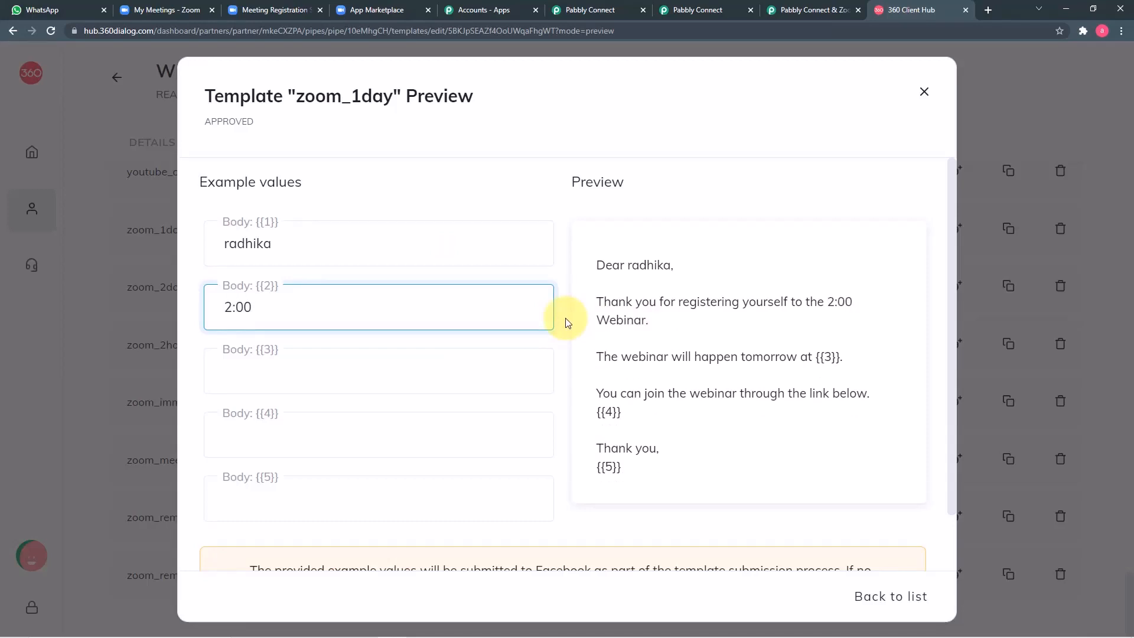
key(BackSpace)
key(BackSpace)
key(BackSpace)
key(BackSpace)
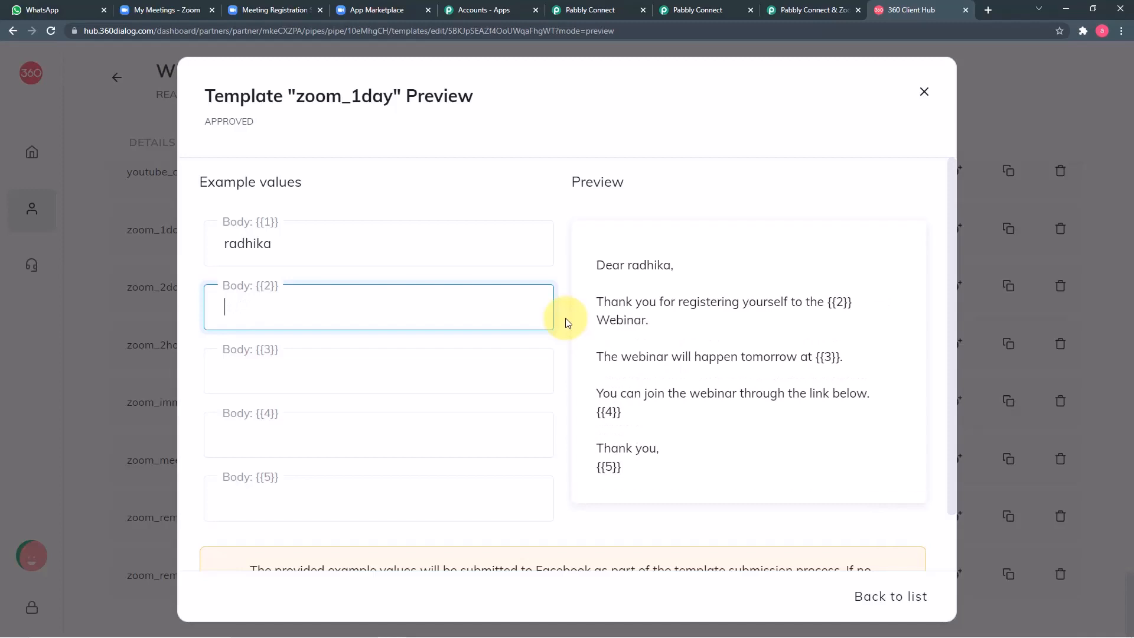
text(MAthema)
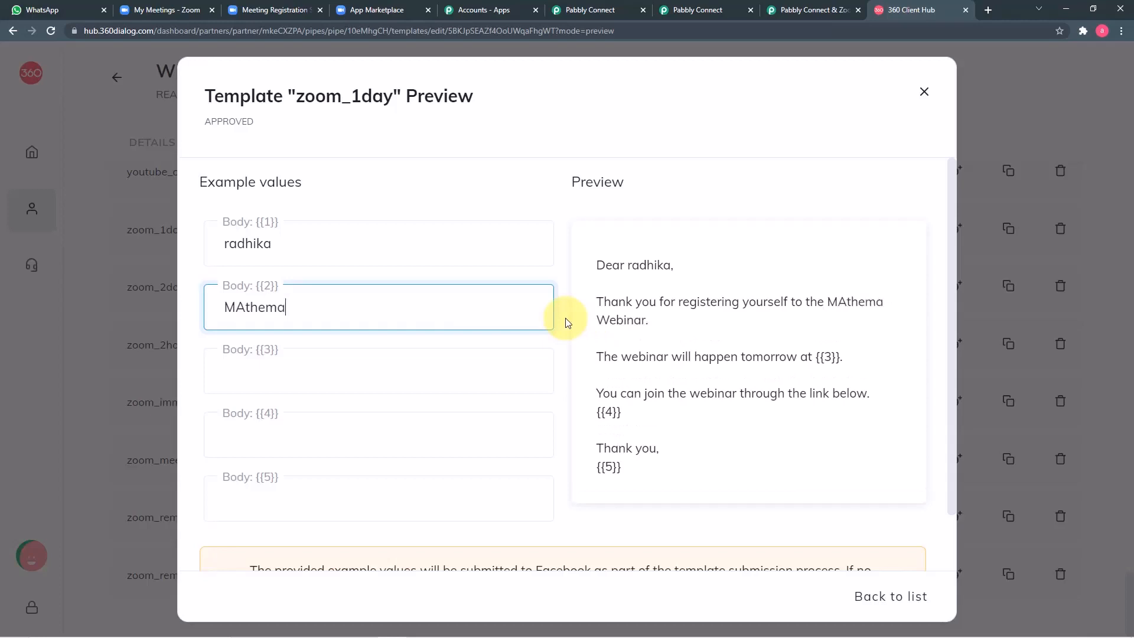
text(tics)
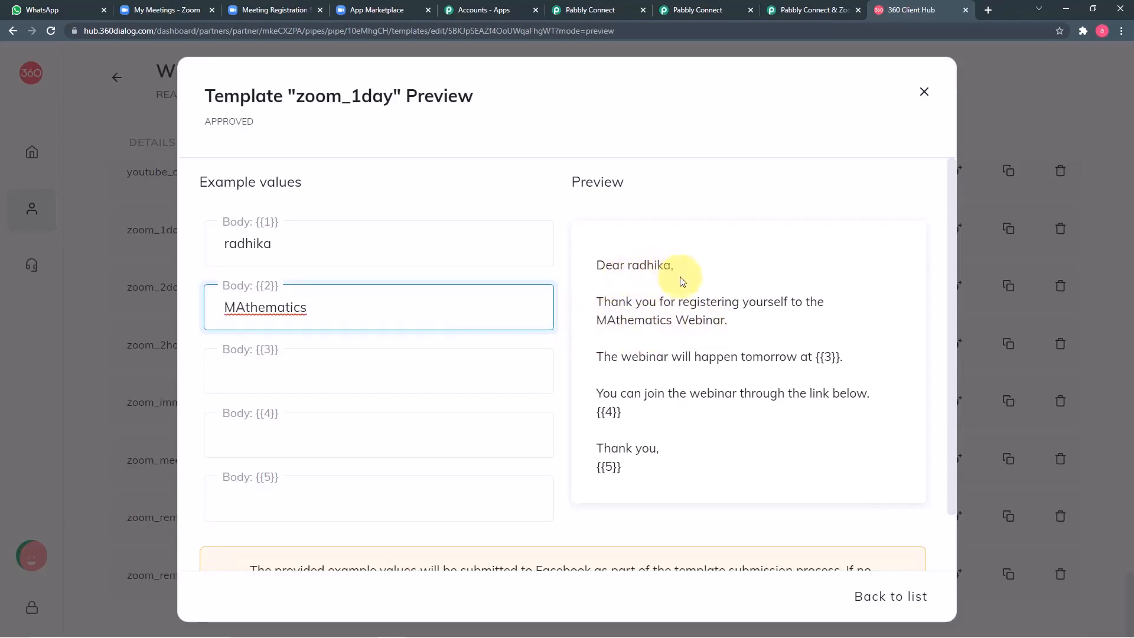
click(924, 93)
Step: Switch the 1 day before WhatsApp step's template from interview (en) to zoom_1day (en)
click(718, 9)
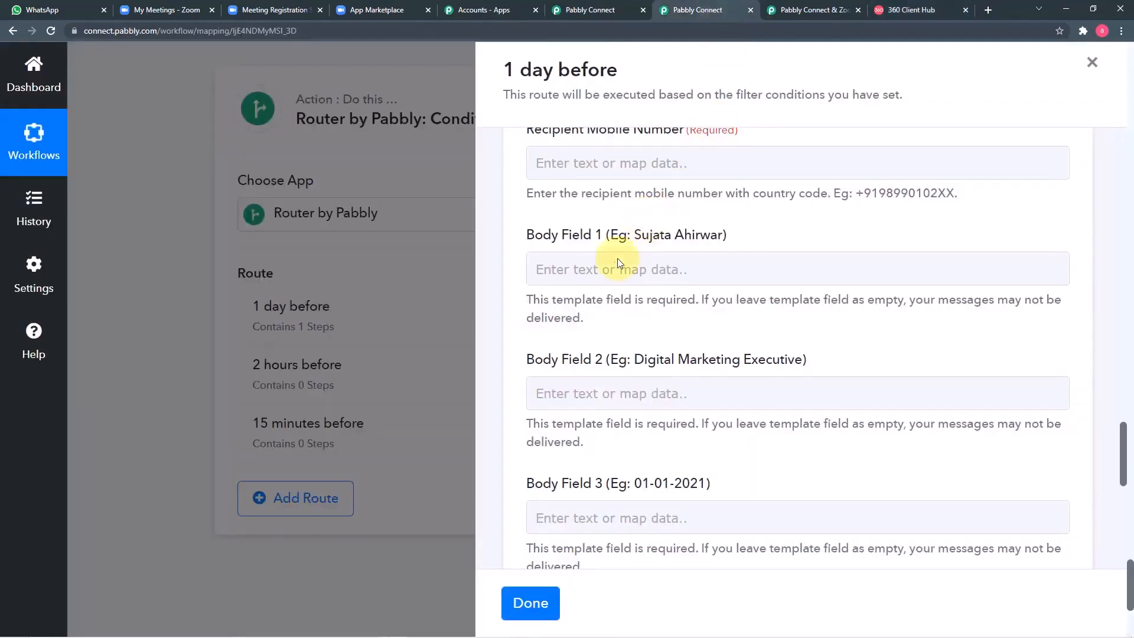
click(607, 269)
scroll(608, 270, up, 5)
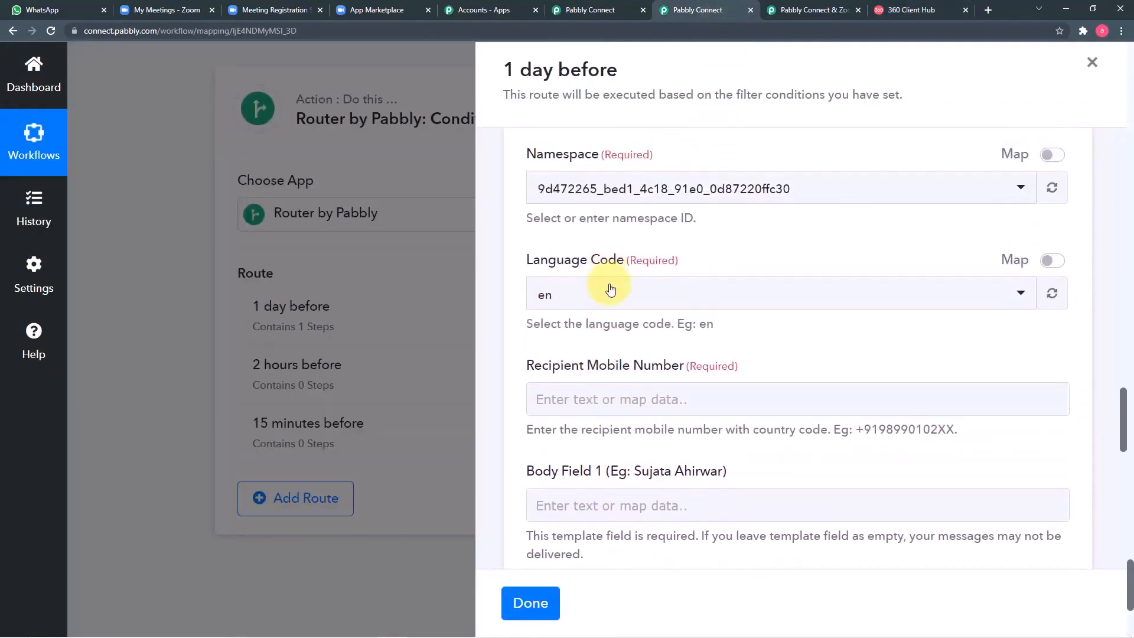
scroll(718, 245, up, 2)
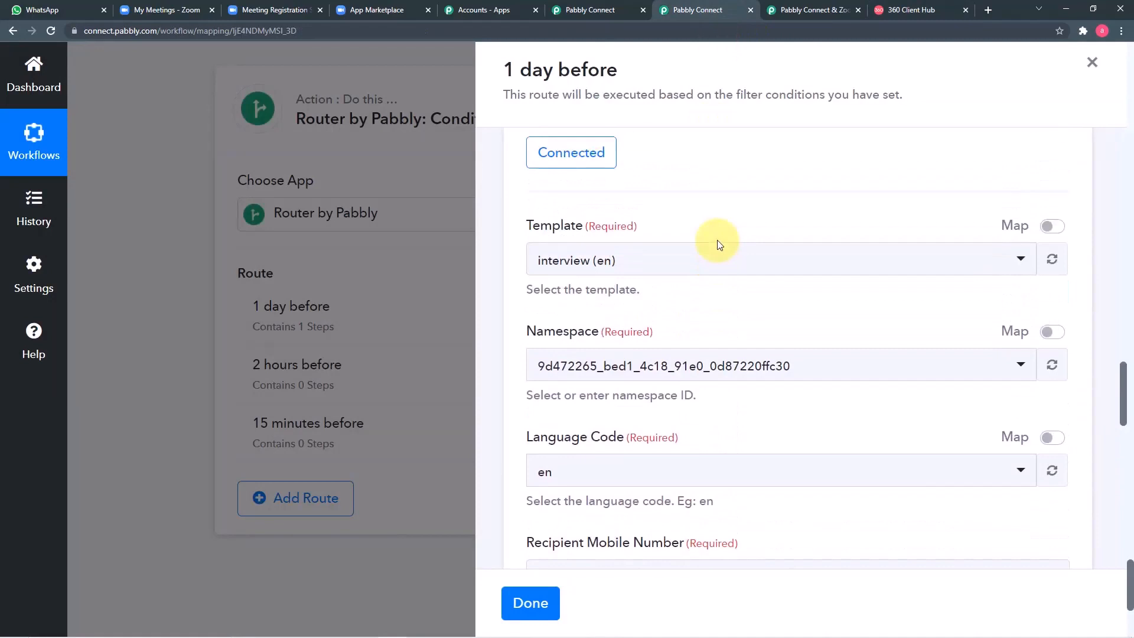
click(665, 270)
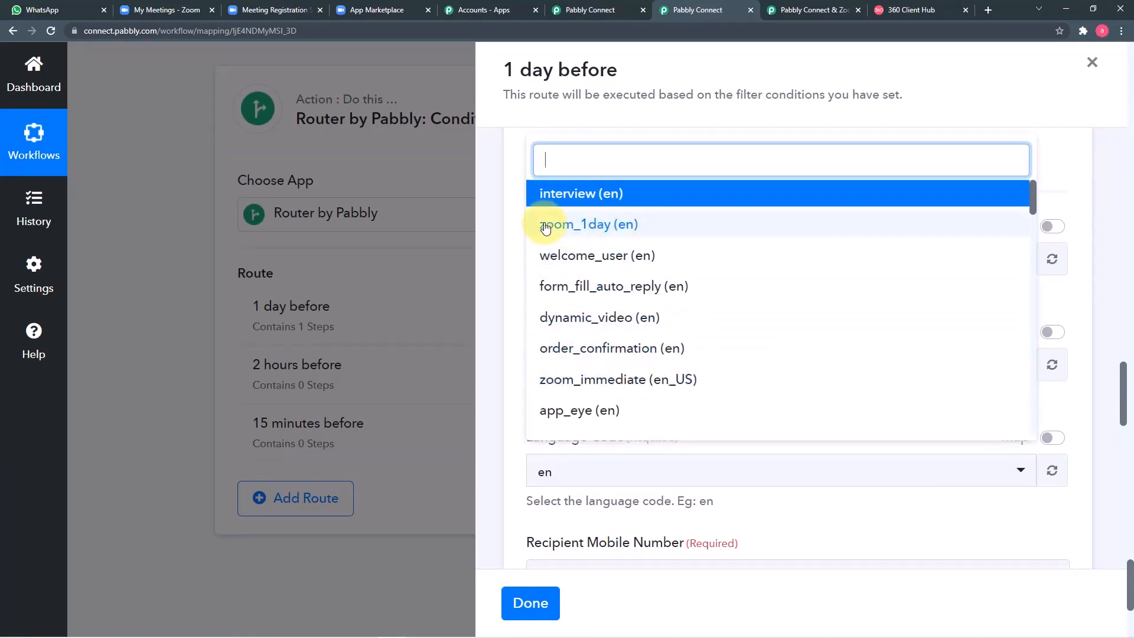
click(611, 230)
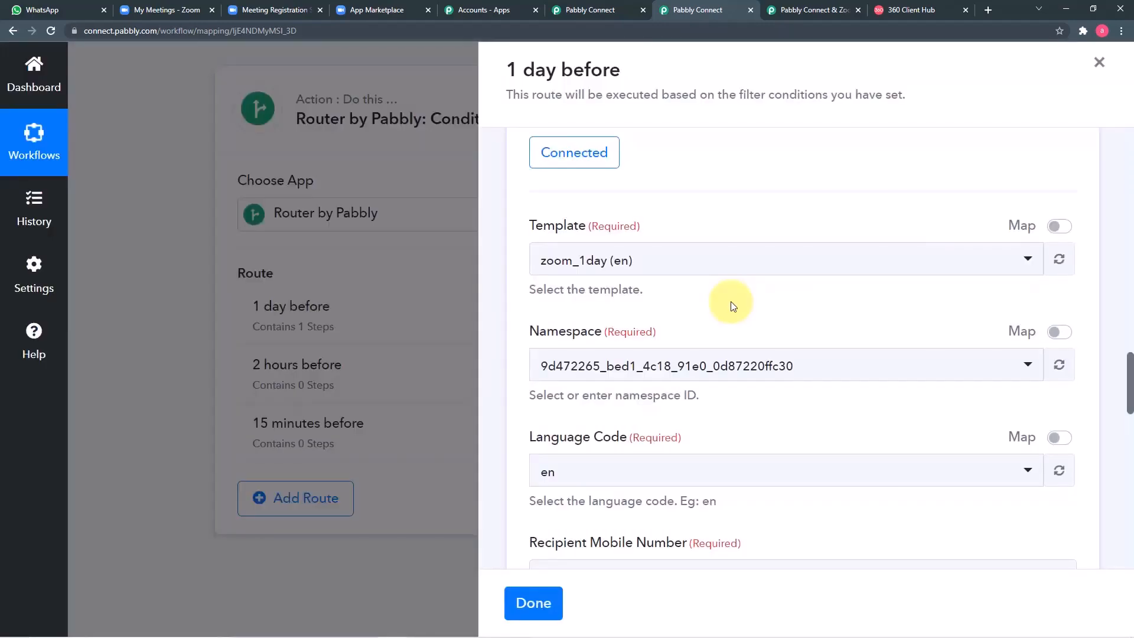
scroll(733, 305, down, 2)
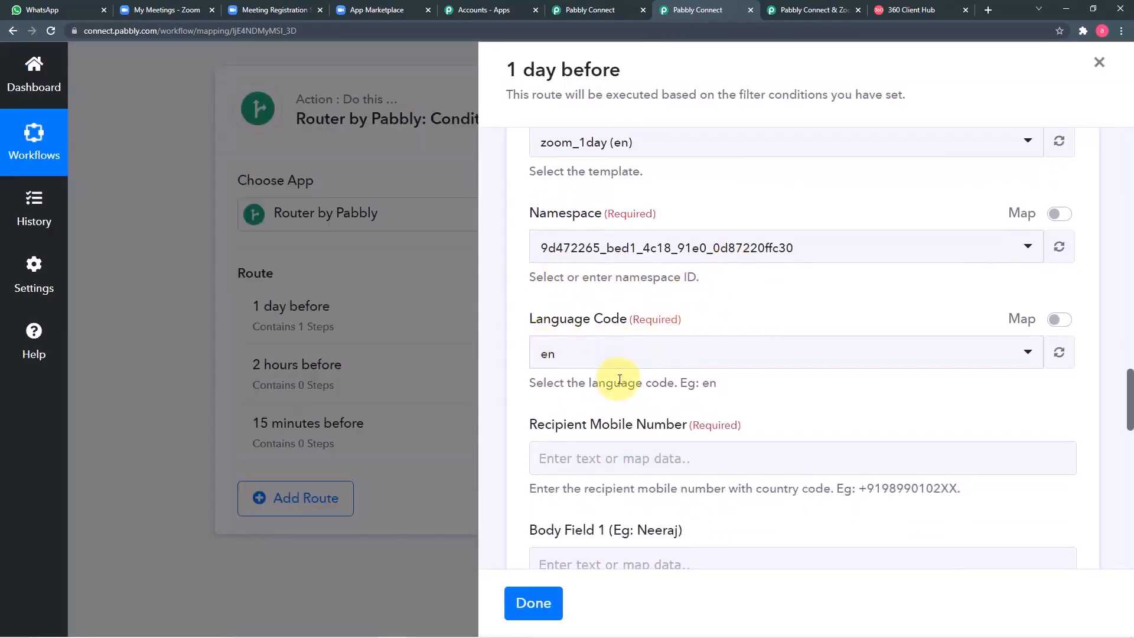
scroll(619, 379, down, 2)
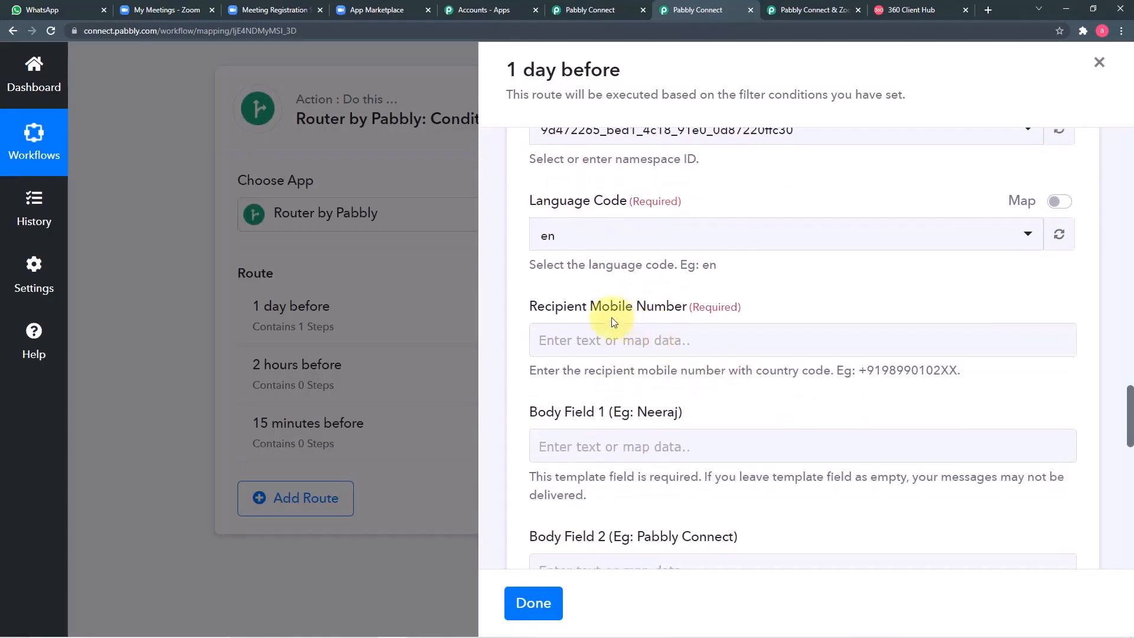
scroll(738, 384, down, 1)
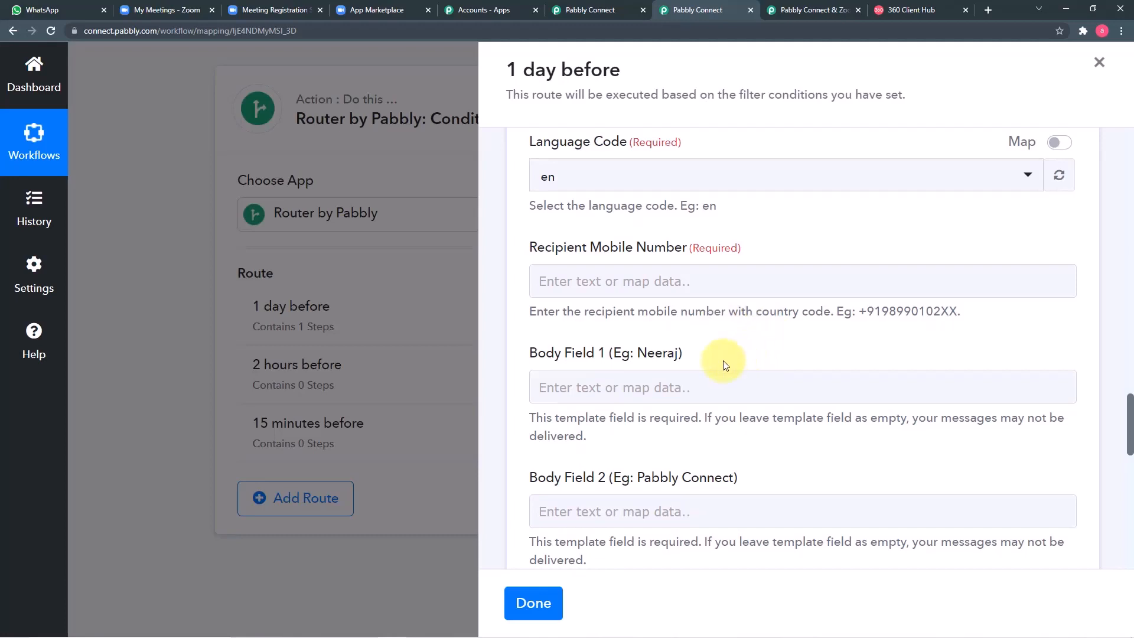
Step: Map Recipient Mobile Number to Payload Object Registrant Custom Questions 0 Value, then view Zoom's registration-approved page
click(718, 285)
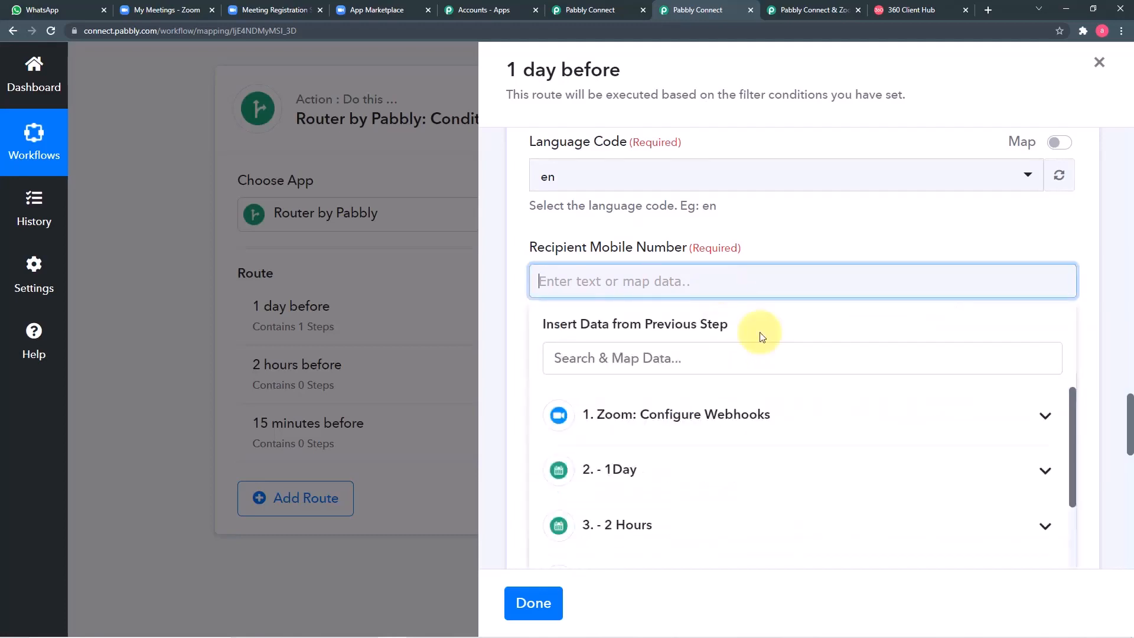
click(722, 428)
scroll(749, 456, down, 3)
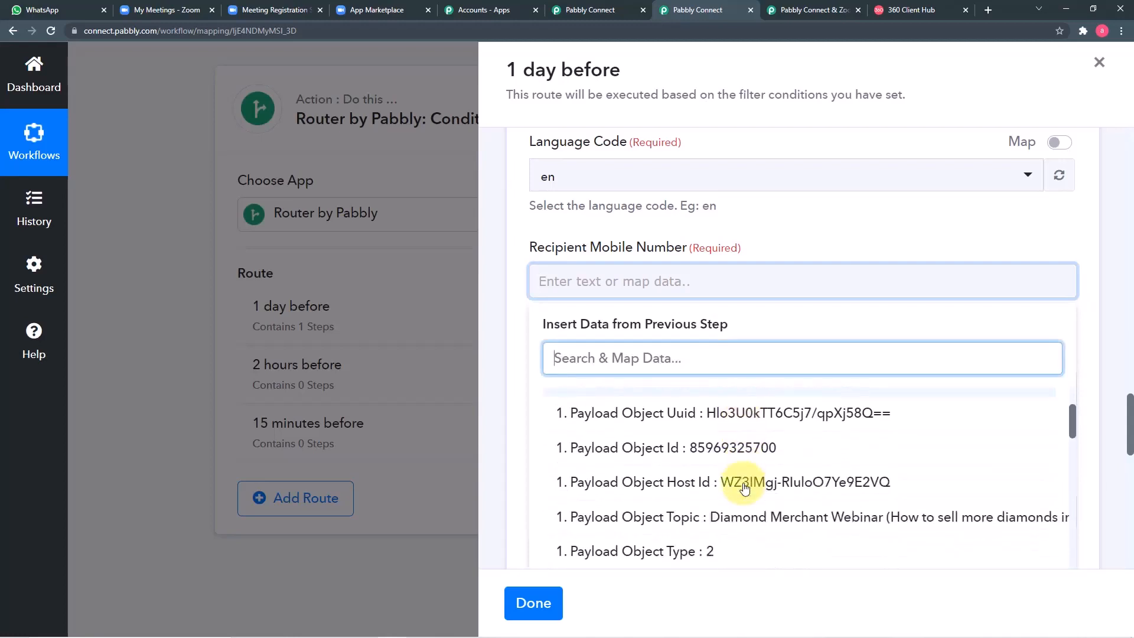
scroll(745, 488, down, 4)
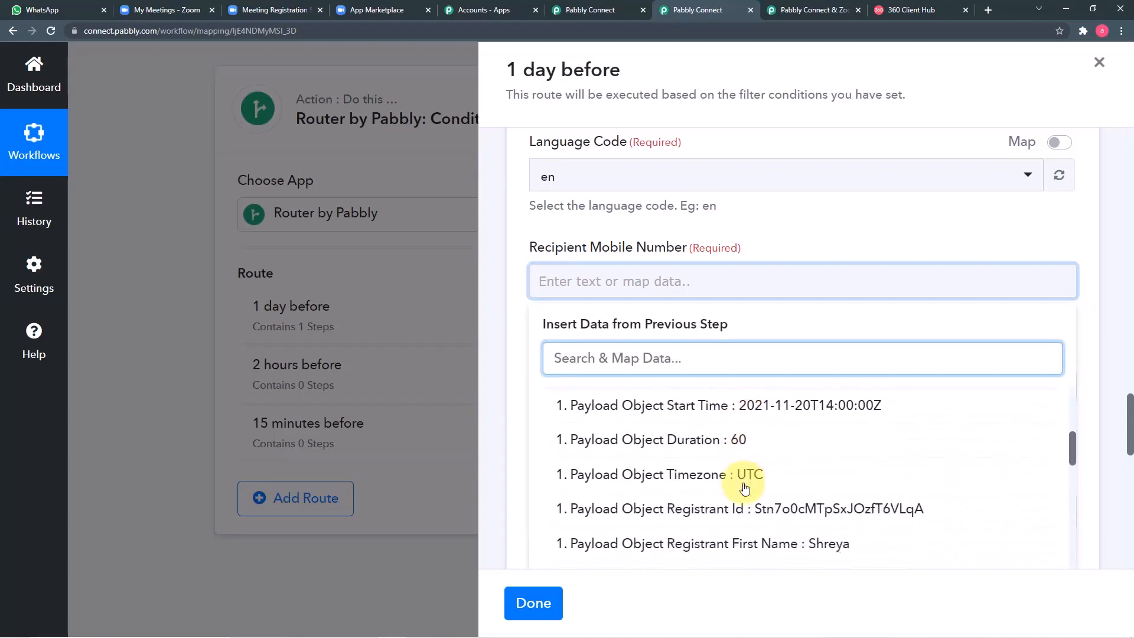
scroll(744, 488, down, 8)
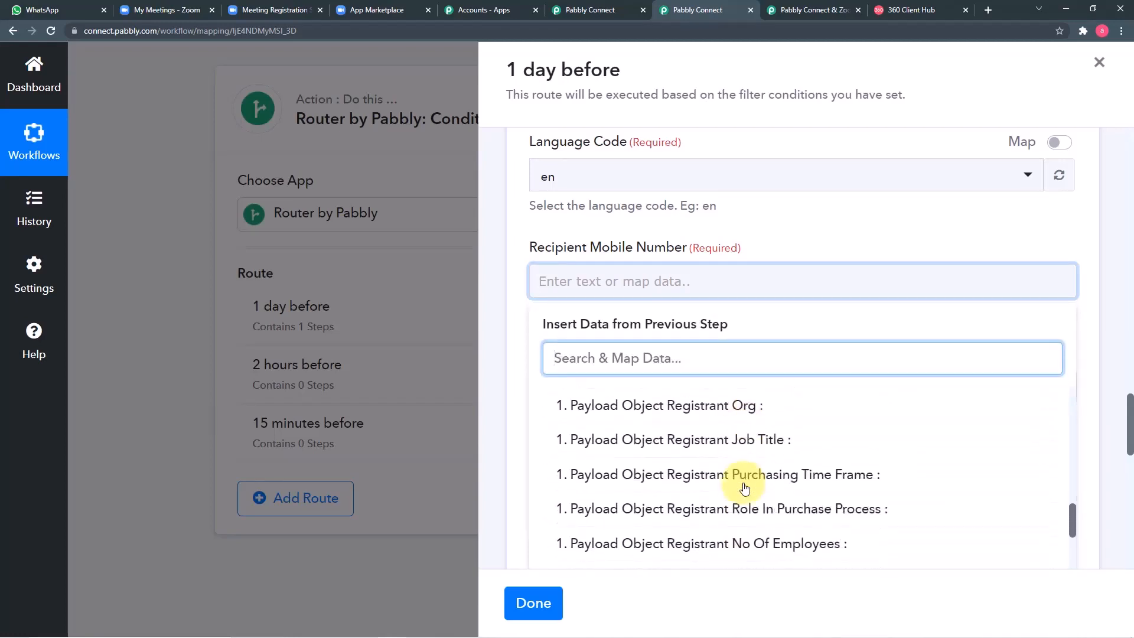
scroll(744, 488, down, 1)
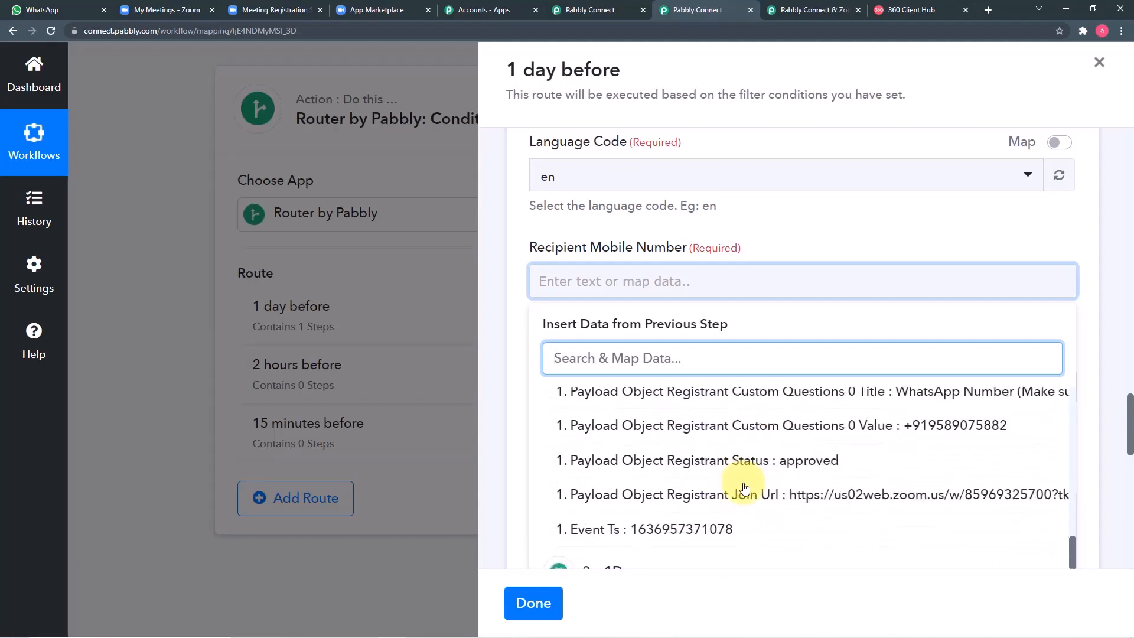
click(938, 424)
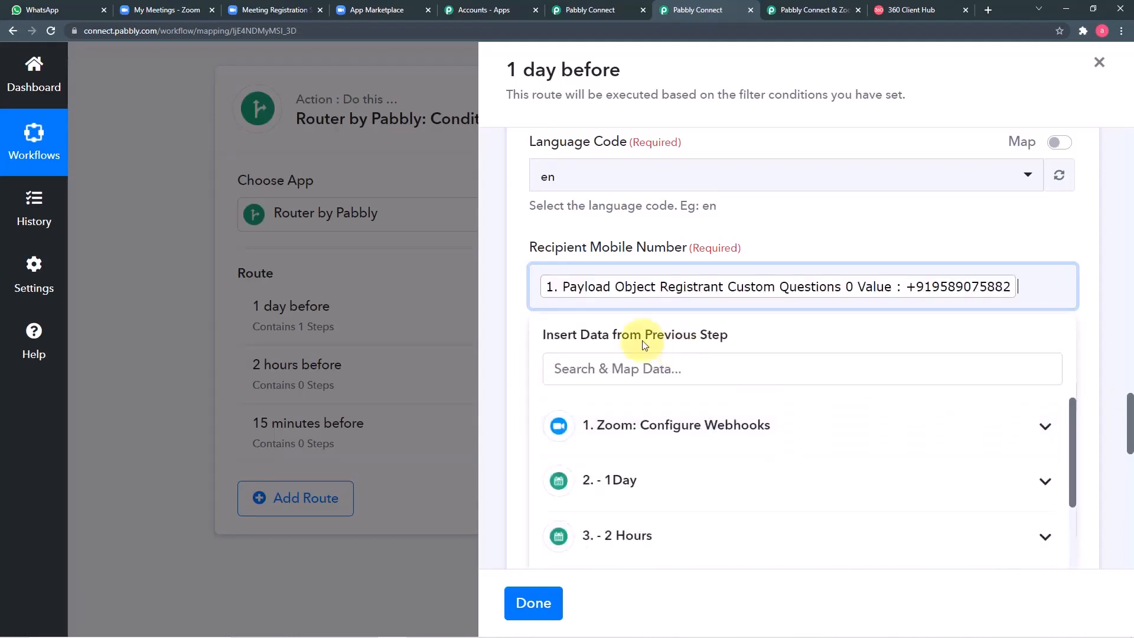
click(522, 316)
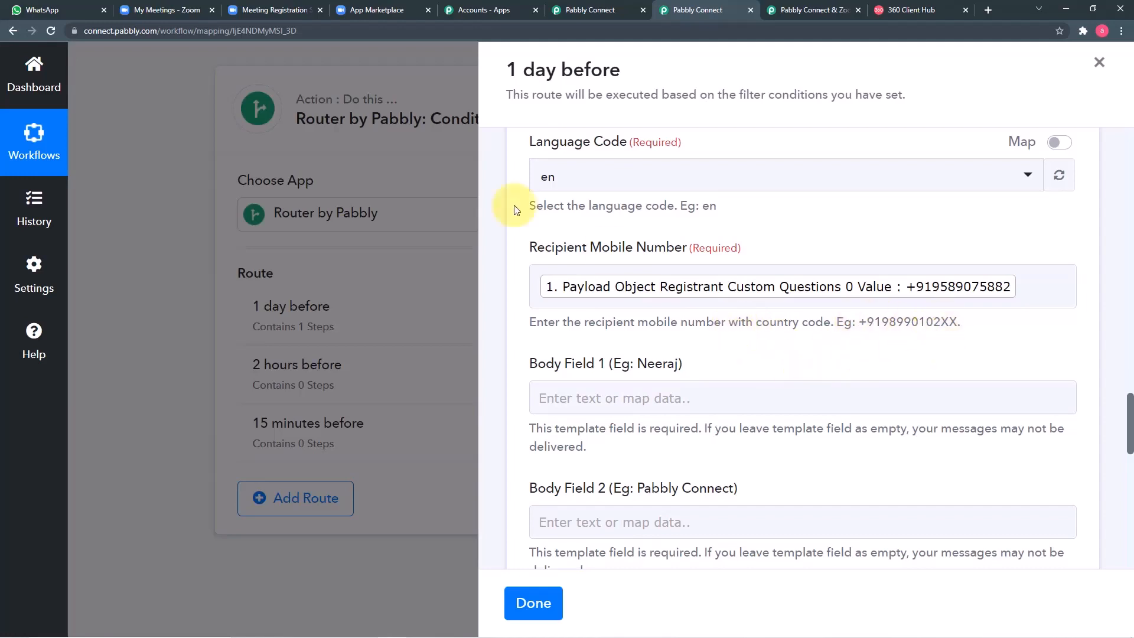
click(253, 15)
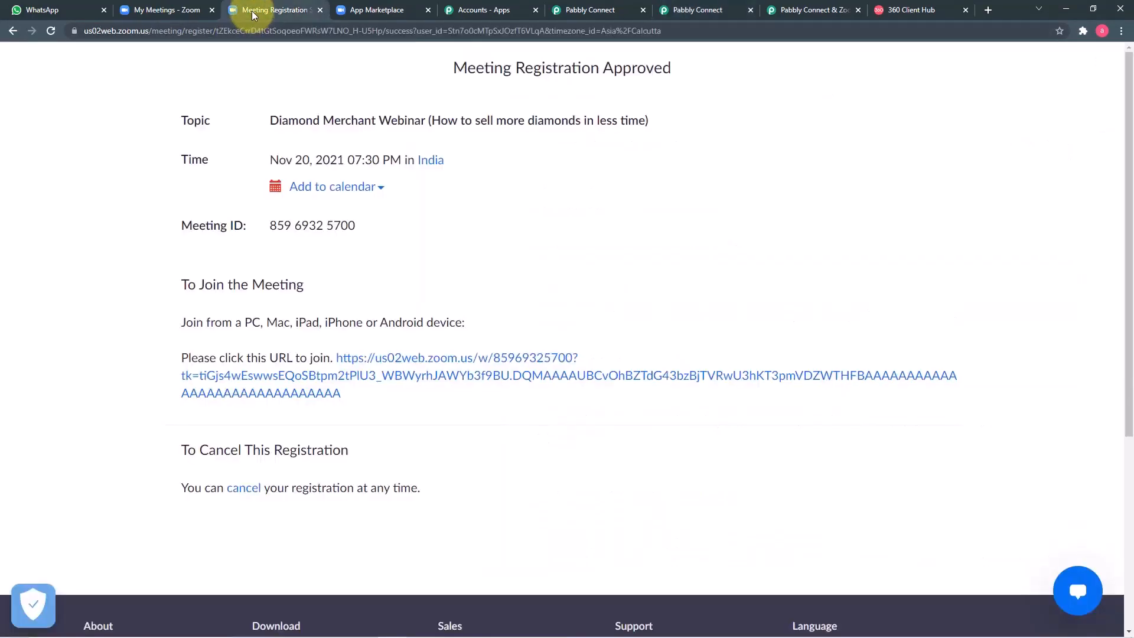
Step: Open the Diamond Merchant Webinar from Zoom's meetings list, then turn to Pabbly's Zoom webhooks guide
click(173, 13)
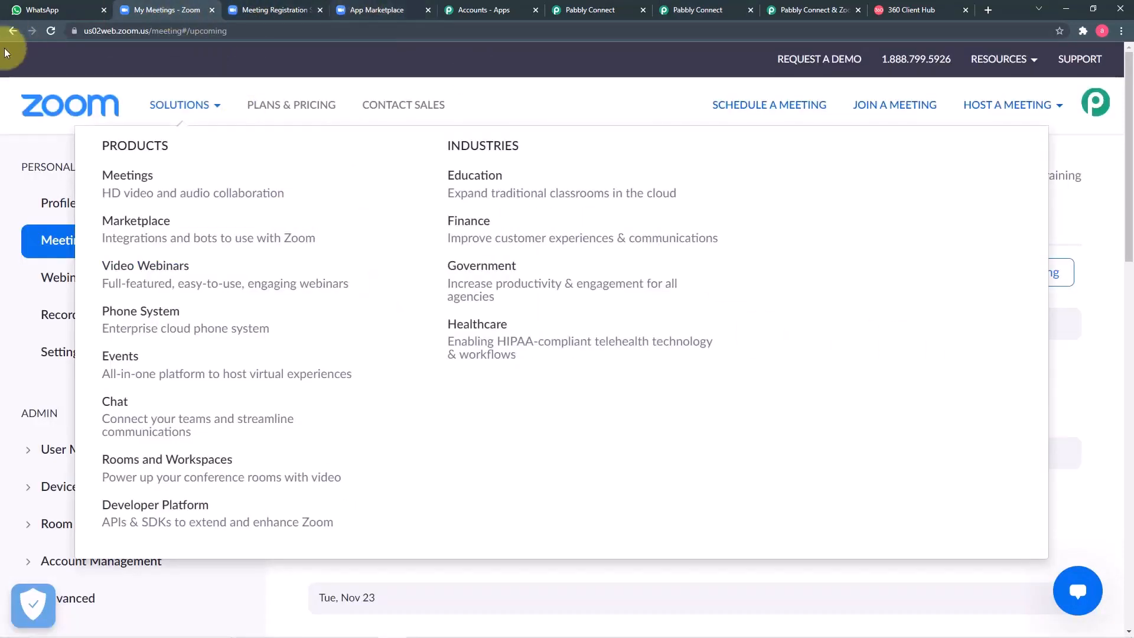
scroll(577, 438, down, 1)
scroll(576, 439, down, 2)
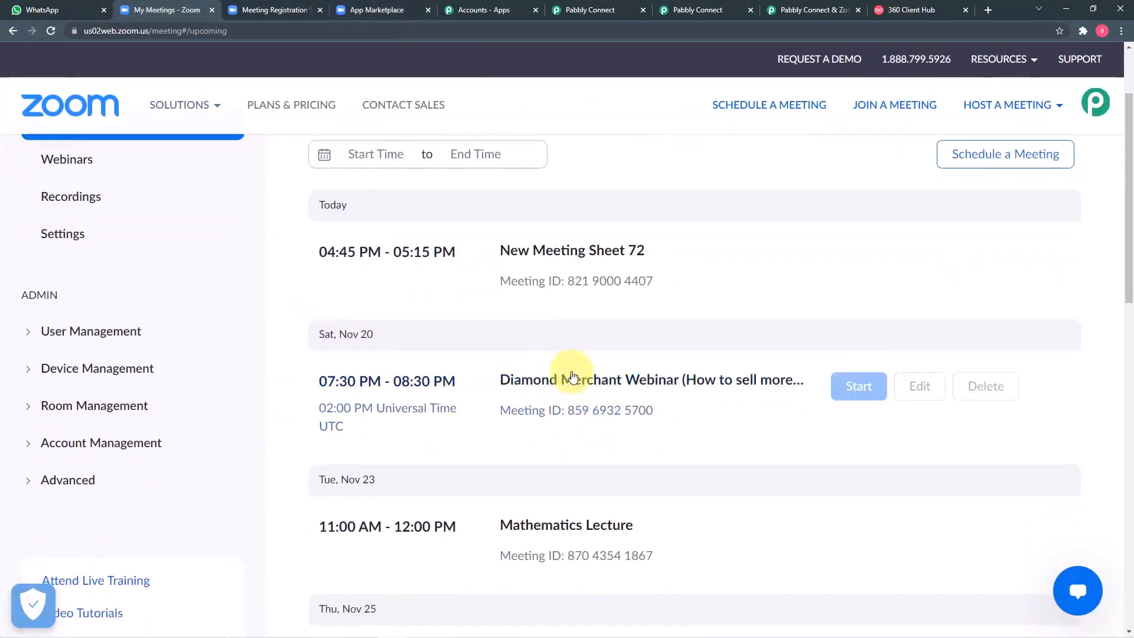
click(563, 383)
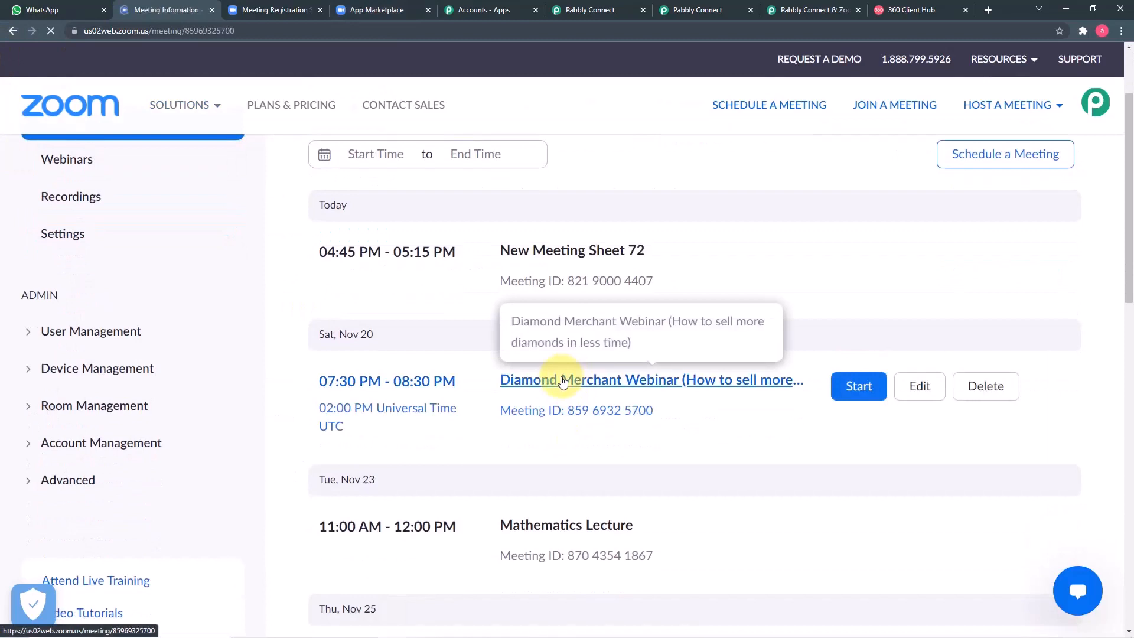
scroll(563, 383, down, 1)
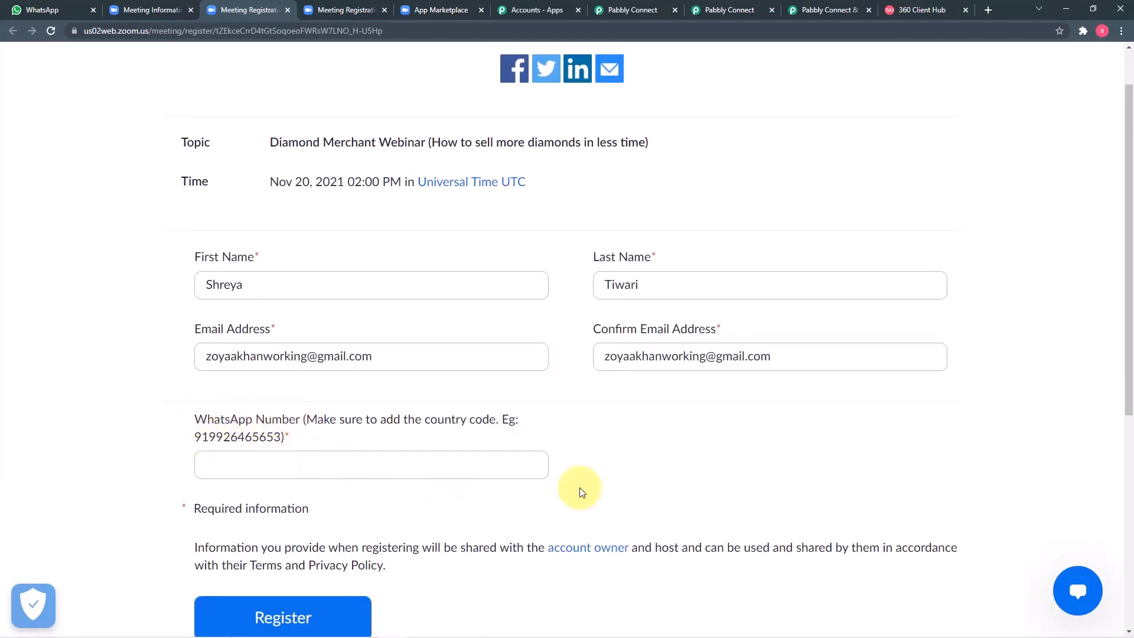
click(812, 9)
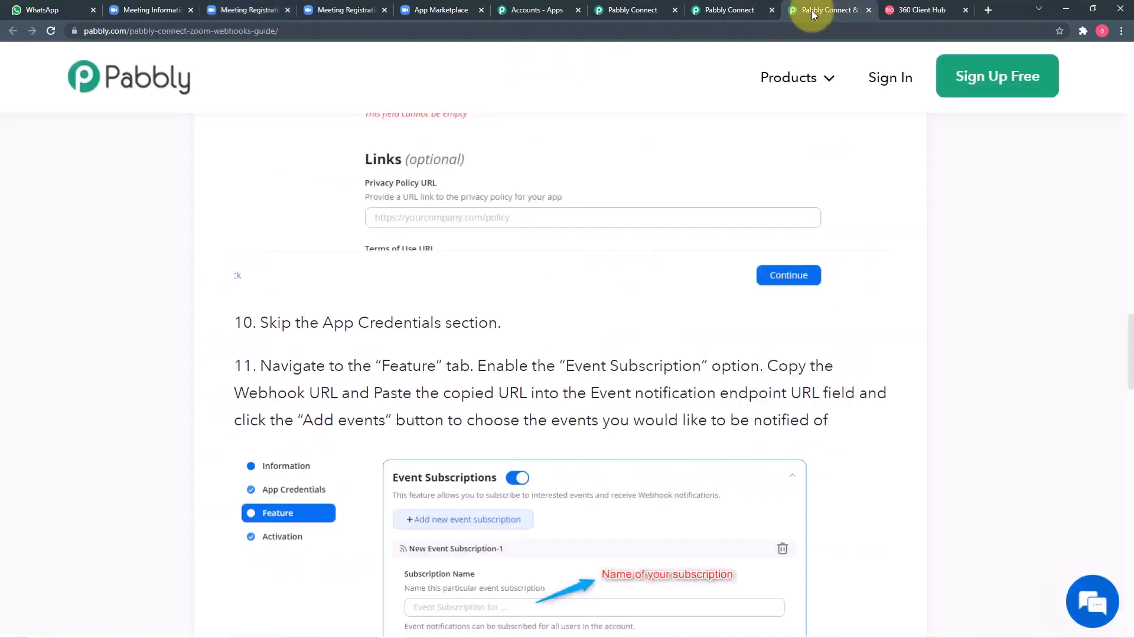
Step: Map the registrant's first and last name from the Zoom webhook into Body Field 1
click(718, 10)
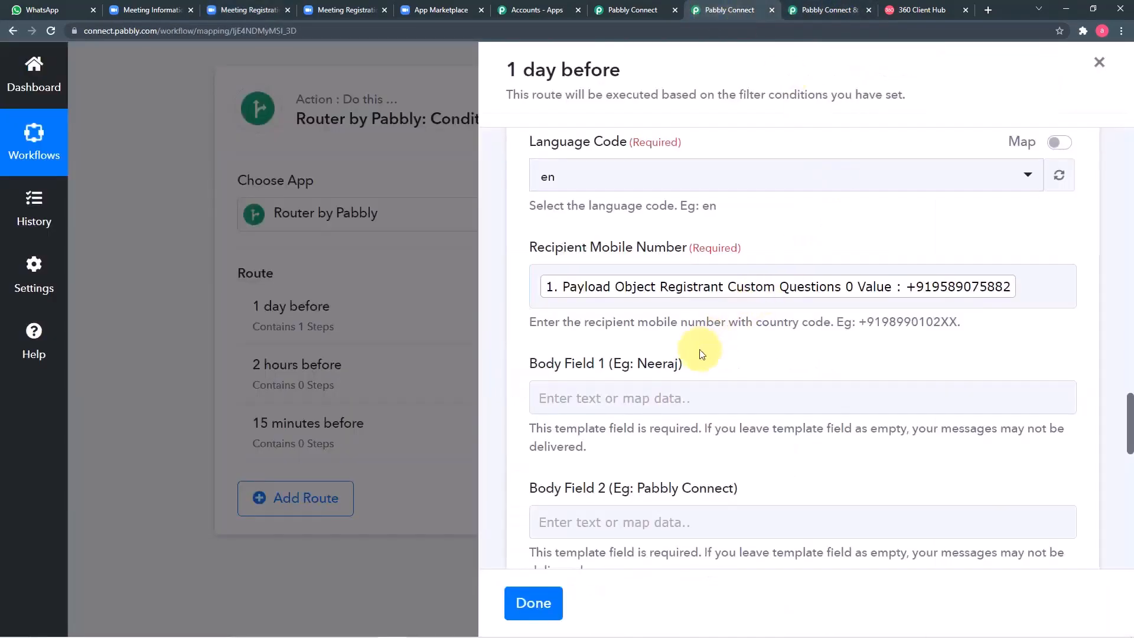
scroll(791, 343, down, 3)
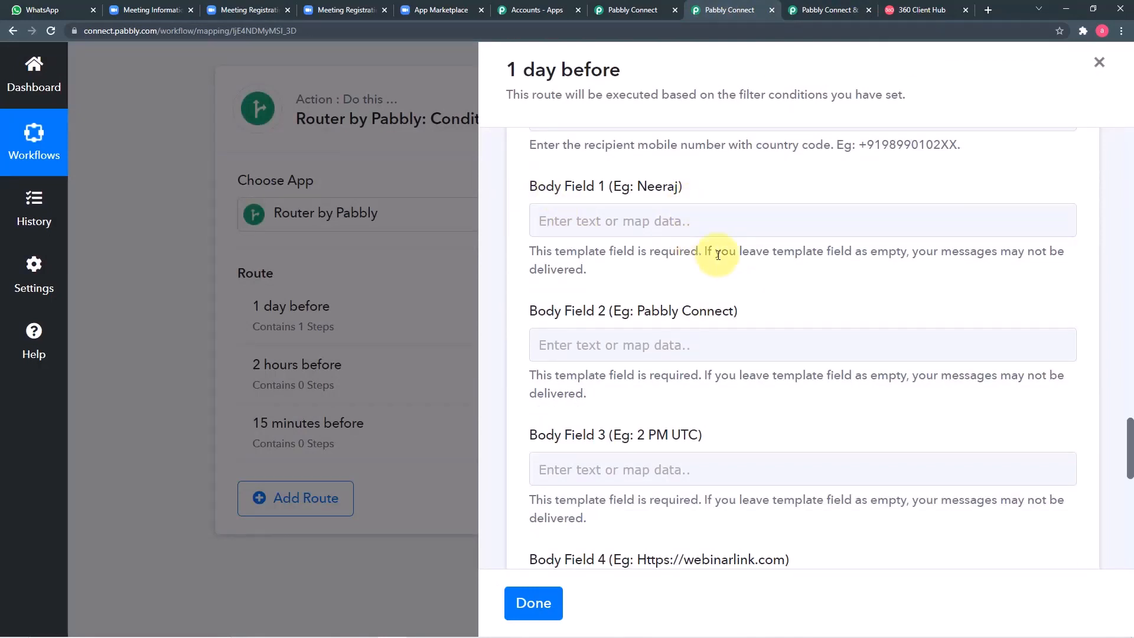
click(712, 227)
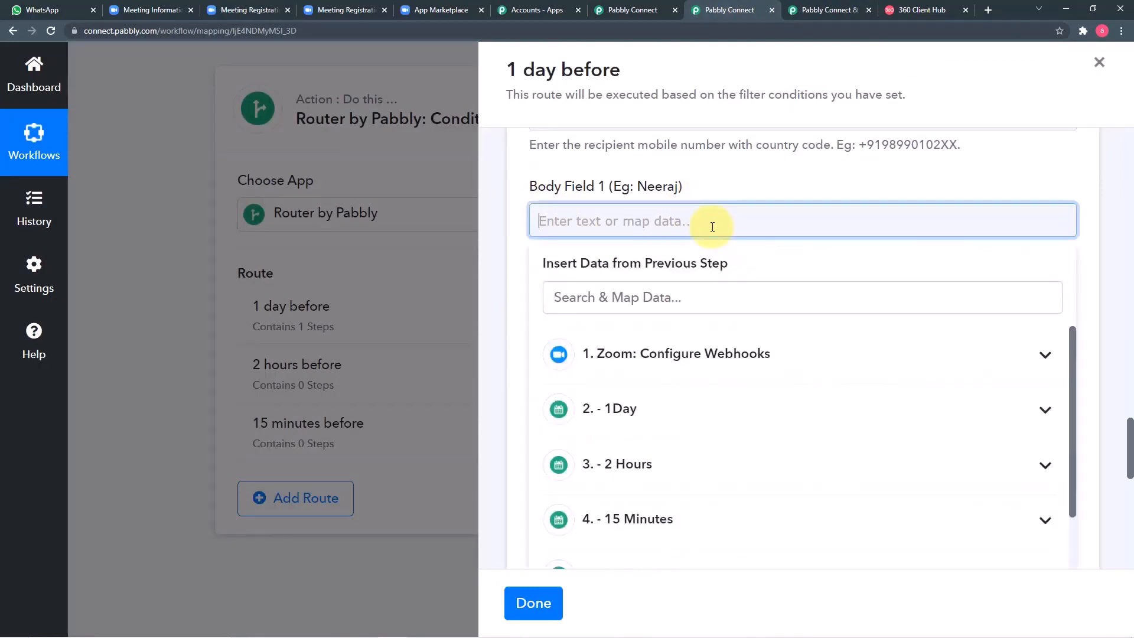
click(685, 354)
scroll(764, 433, down, 6)
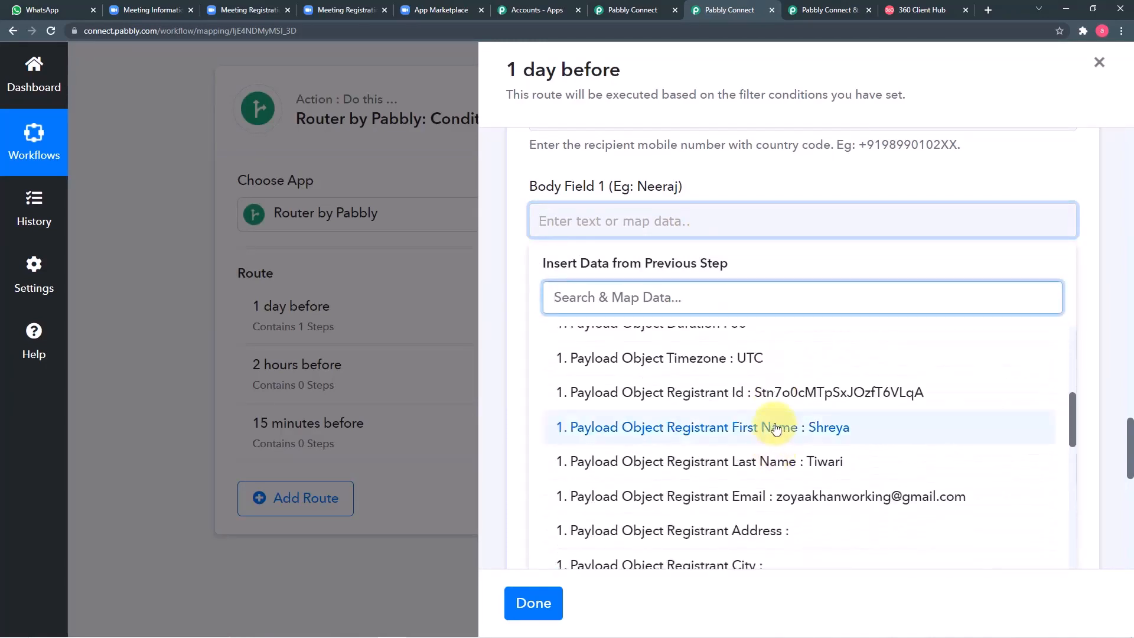
click(775, 427)
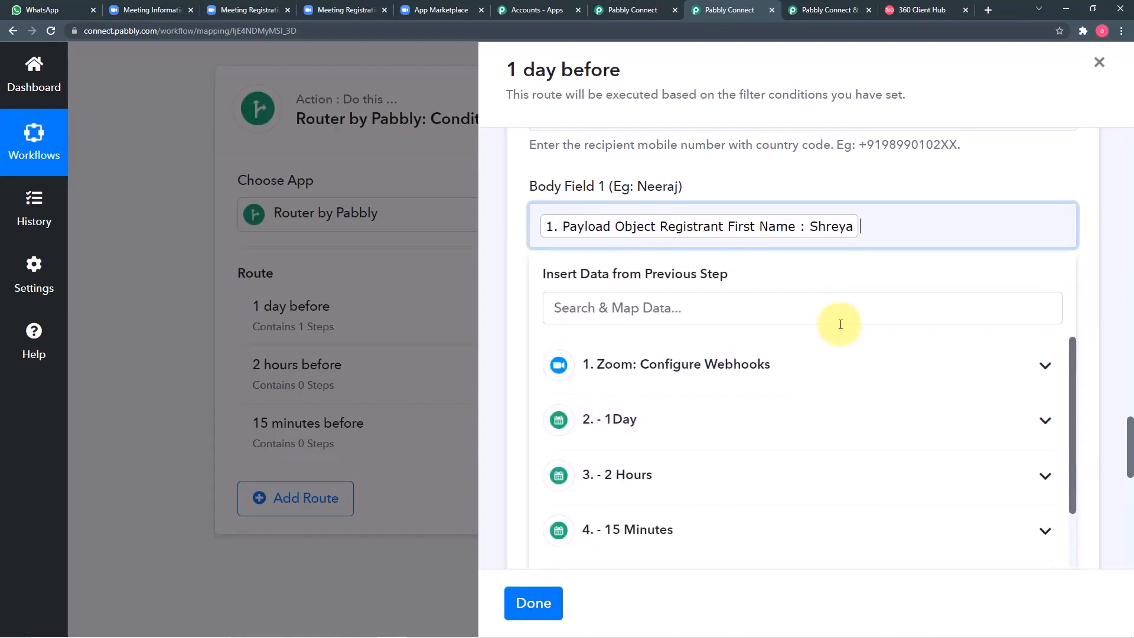
click(718, 365)
scroll(761, 461, down, 3)
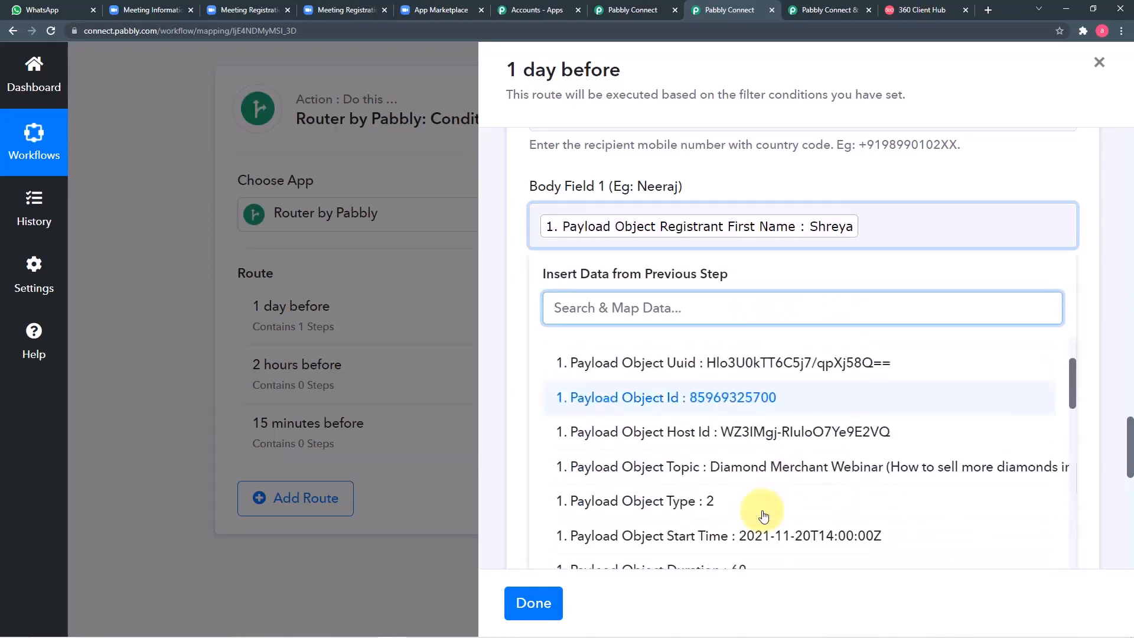
scroll(762, 508, down, 1)
click(760, 531)
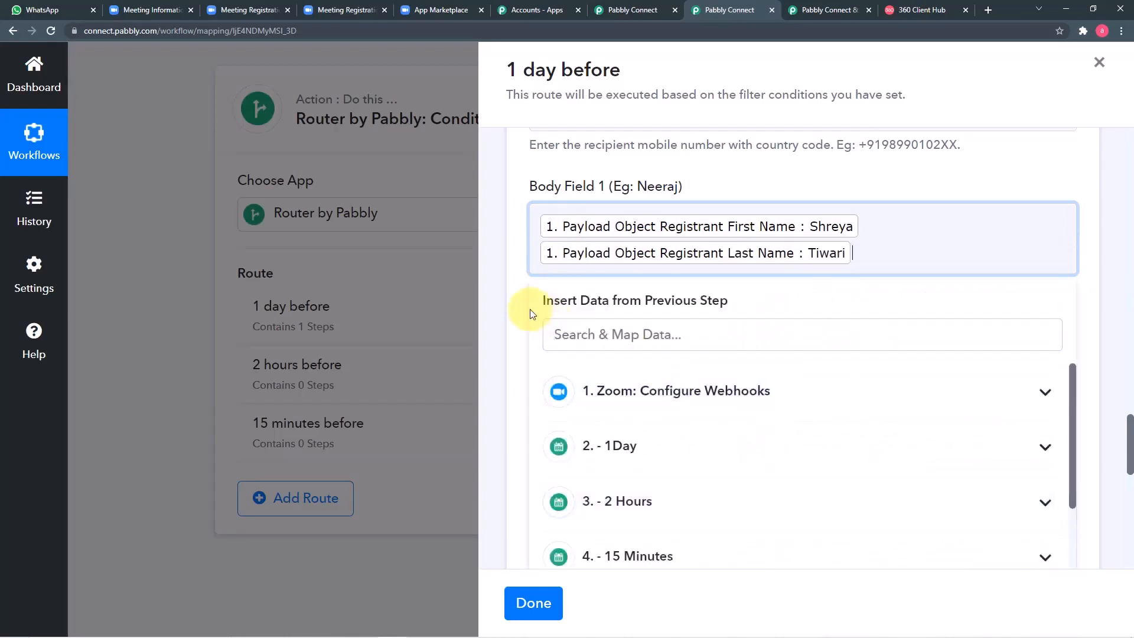
click(524, 311)
scroll(524, 313, down, 4)
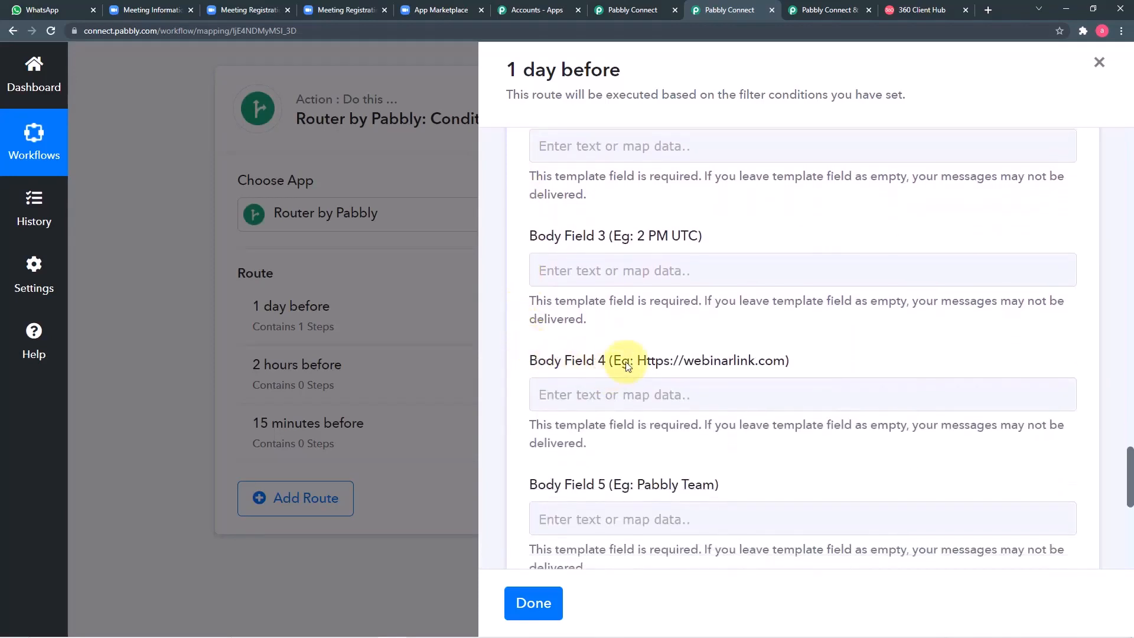
scroll(642, 283, up, 2)
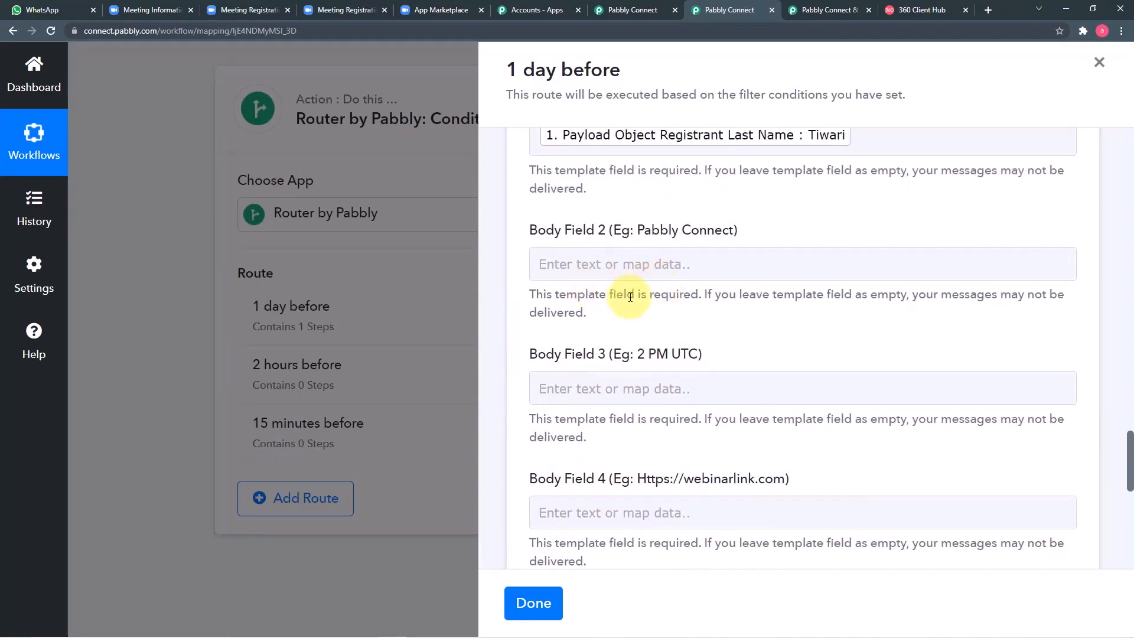
scroll(626, 295, down, 4)
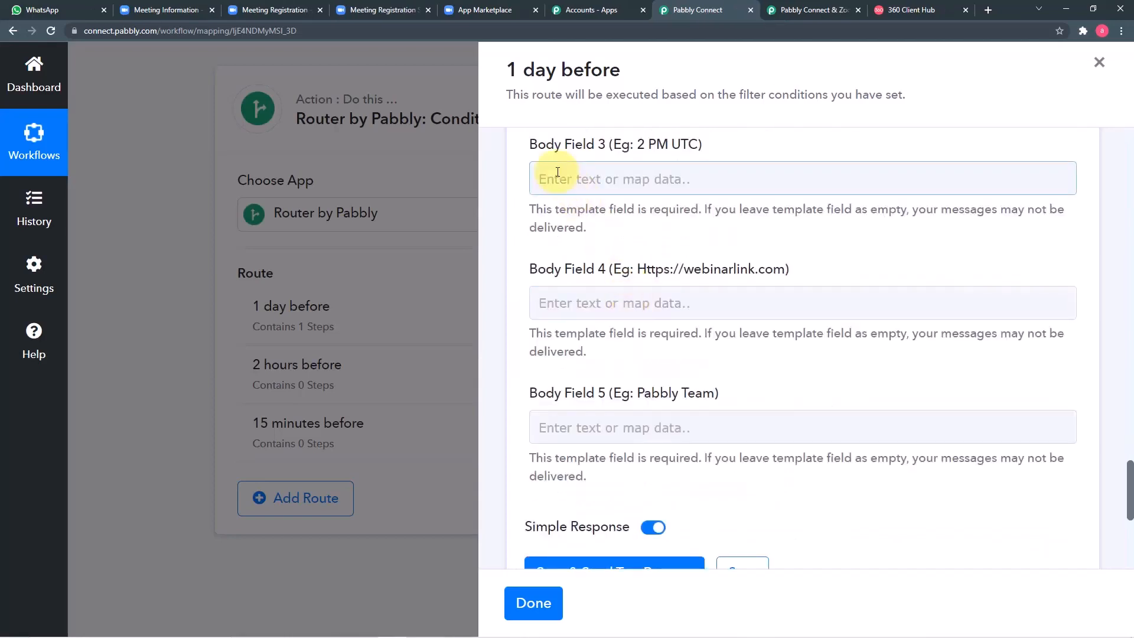
scroll(650, 189, up, 1)
Step: Check the zoom_1day template preview in 360 Client Hub
click(930, 10)
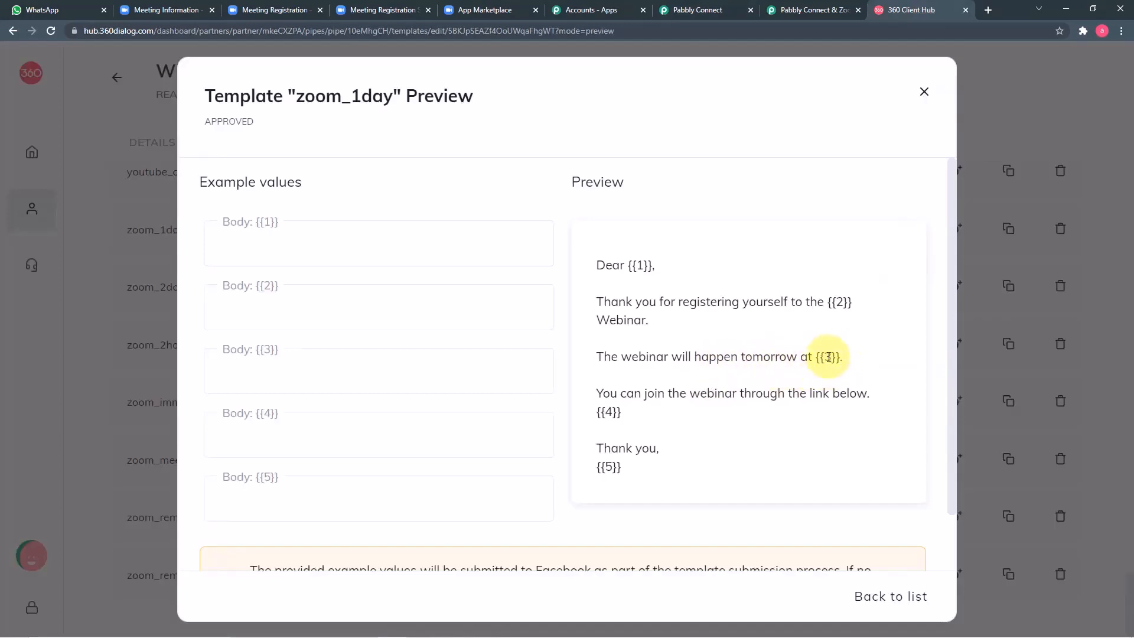
click(728, 17)
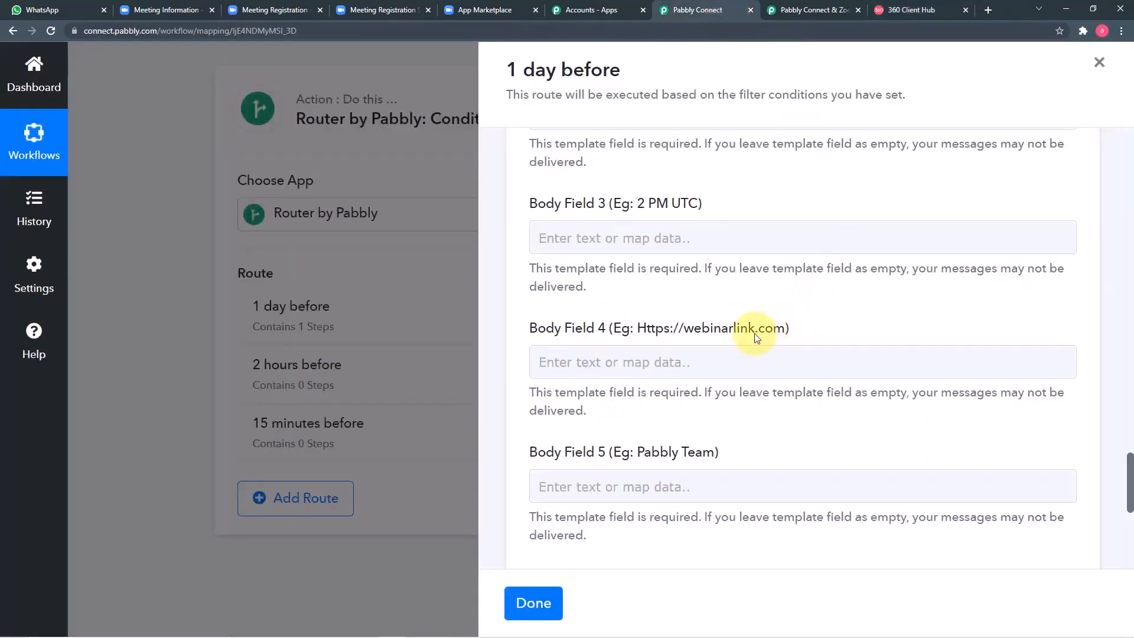
scroll(755, 295, up, 1)
scroll(727, 296, down, 1)
Step: Map the Split Text time result 07:30:00 into Body Field 3
click(701, 242)
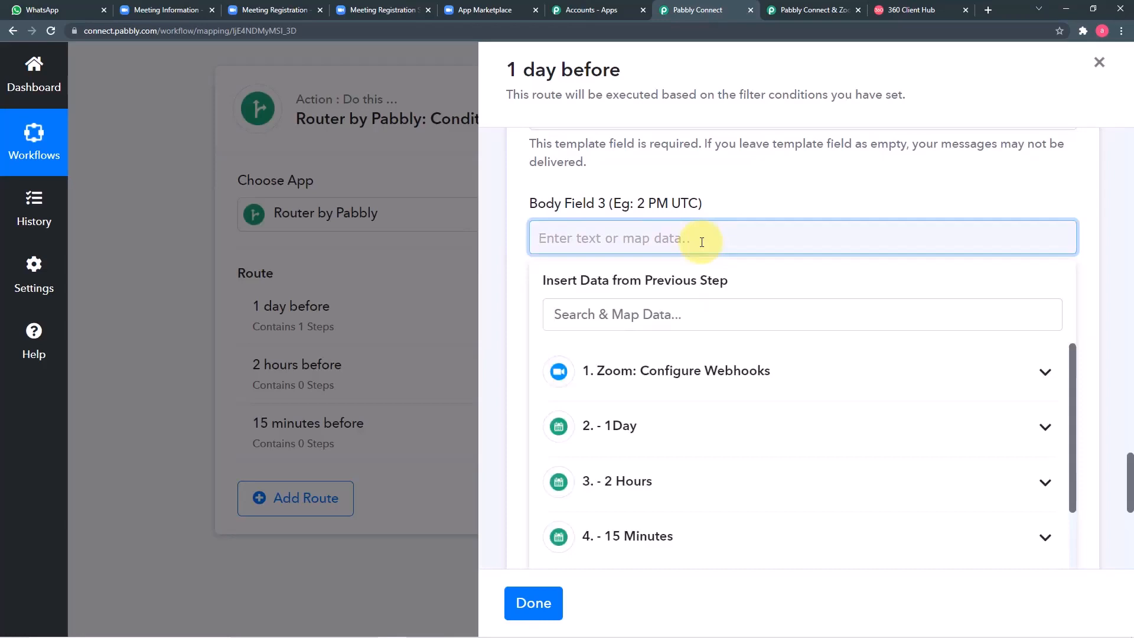
scroll(714, 395, down, 3)
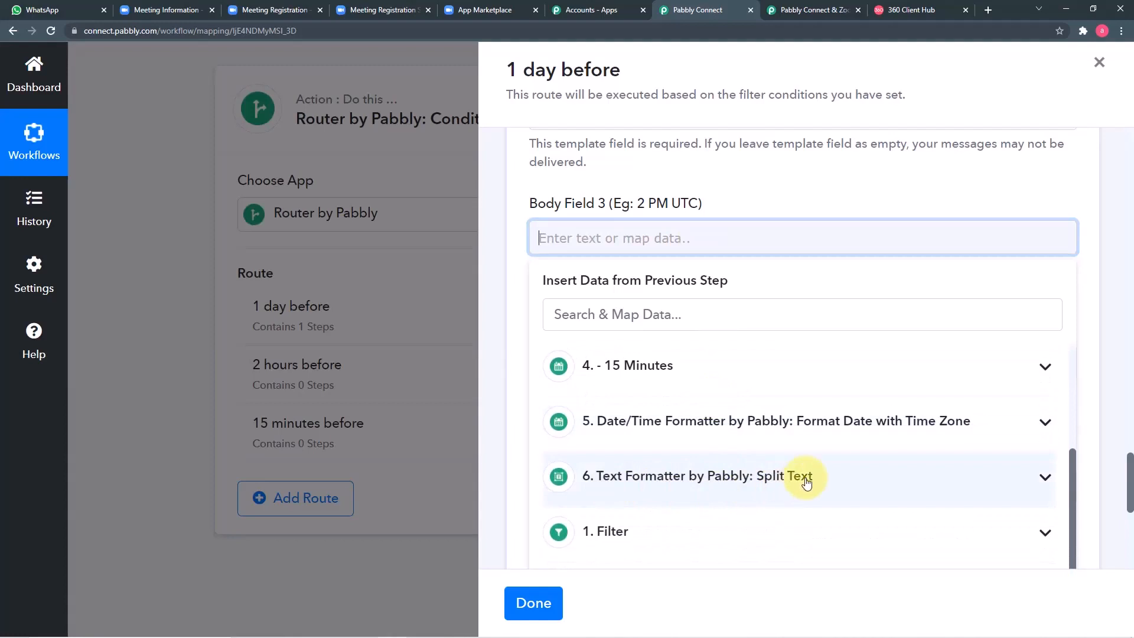
click(792, 480)
scroll(789, 490, down, 1)
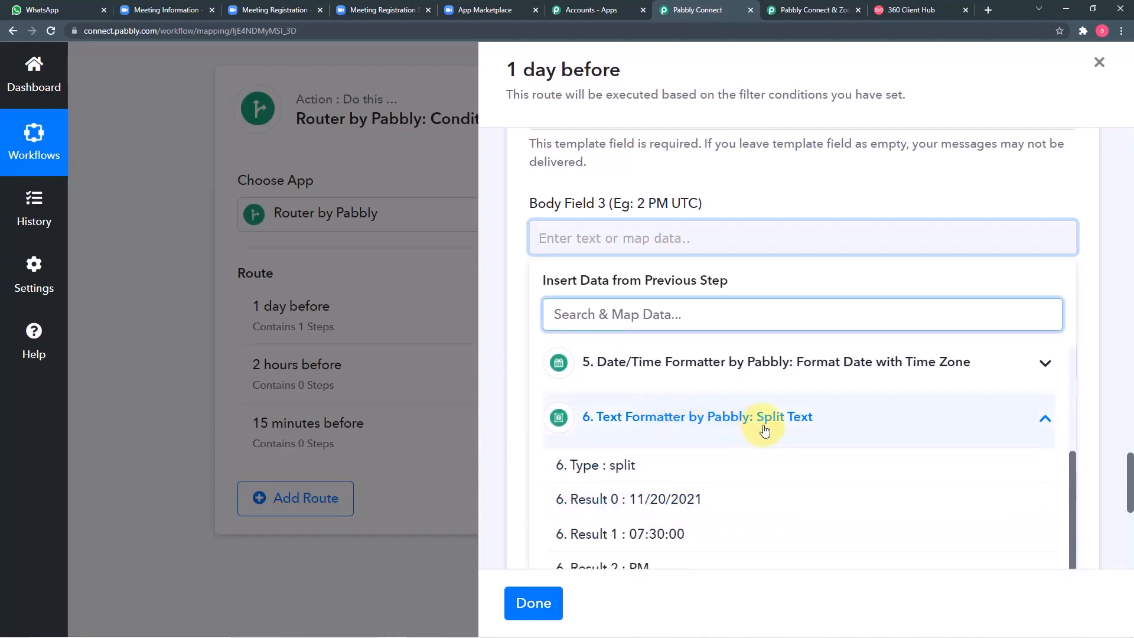
click(647, 536)
click(749, 197)
Step: Map the registrant join URL into Body Field 4 and enter the sign-off in Body Field 5
scroll(750, 197, down, 2)
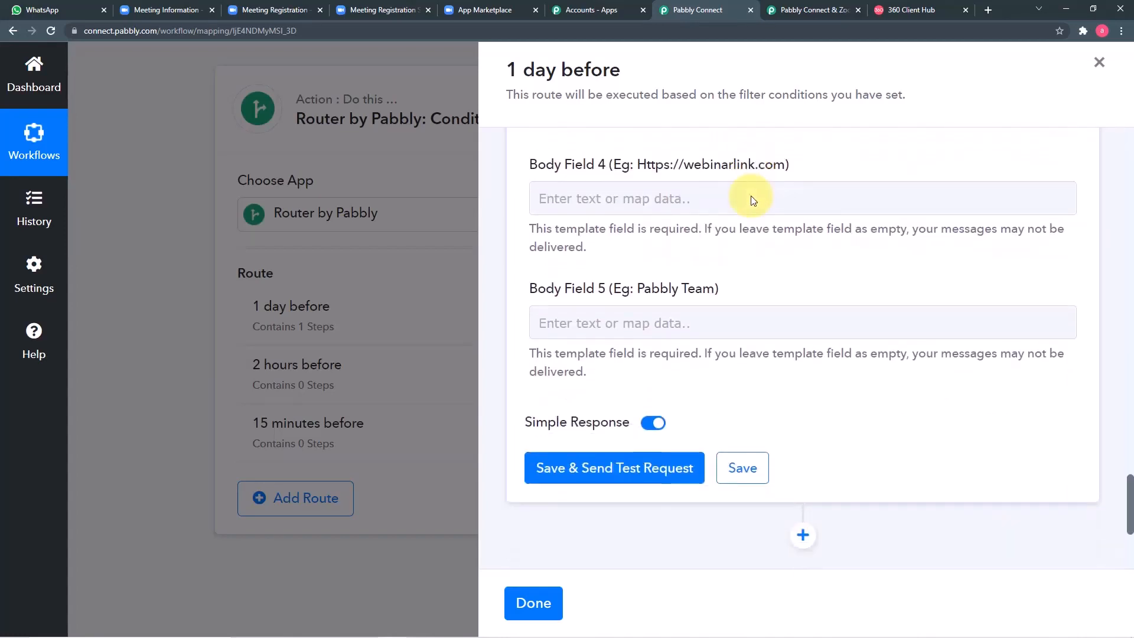
click(716, 185)
click(673, 203)
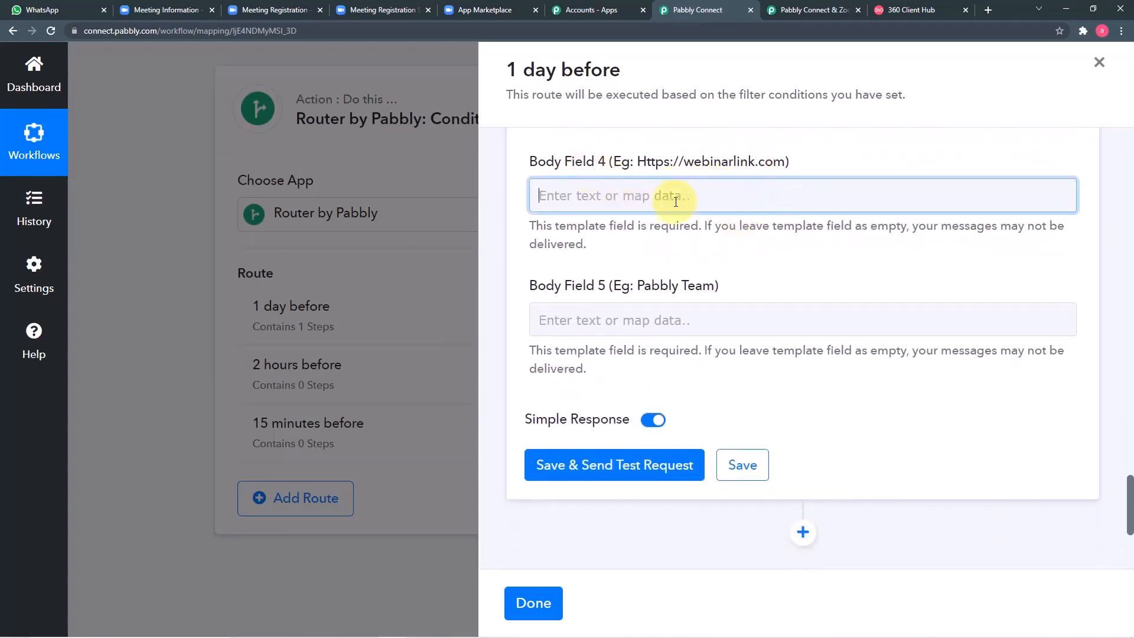
click(652, 327)
scroll(745, 444, down, 2)
scroll(747, 449, down, 10)
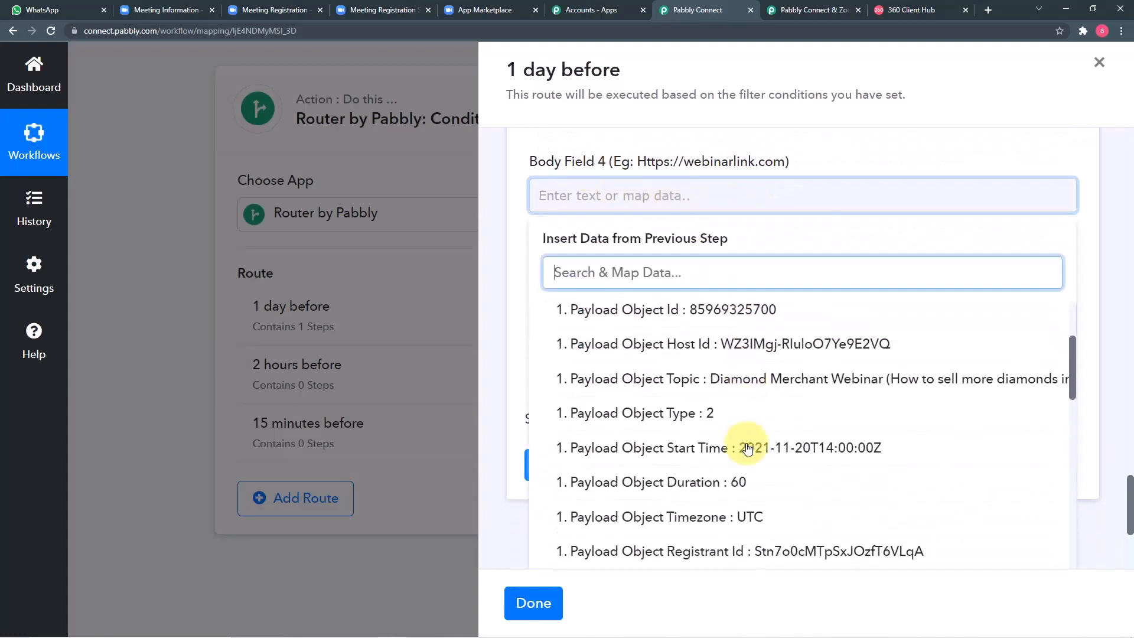
scroll(747, 448, down, 6)
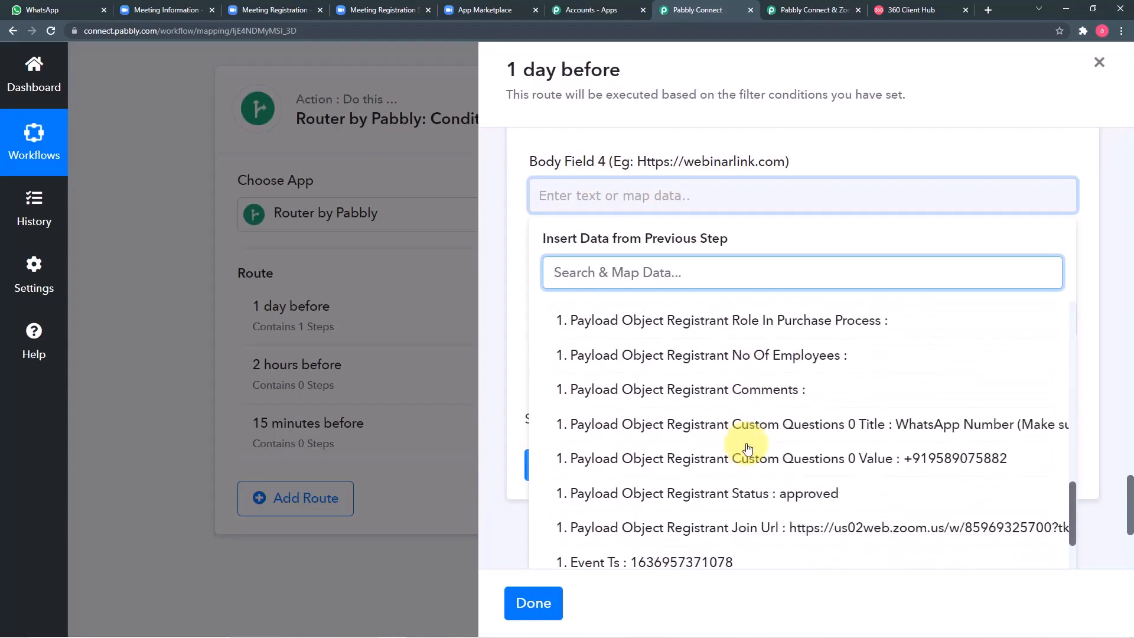
click(749, 405)
click(706, 135)
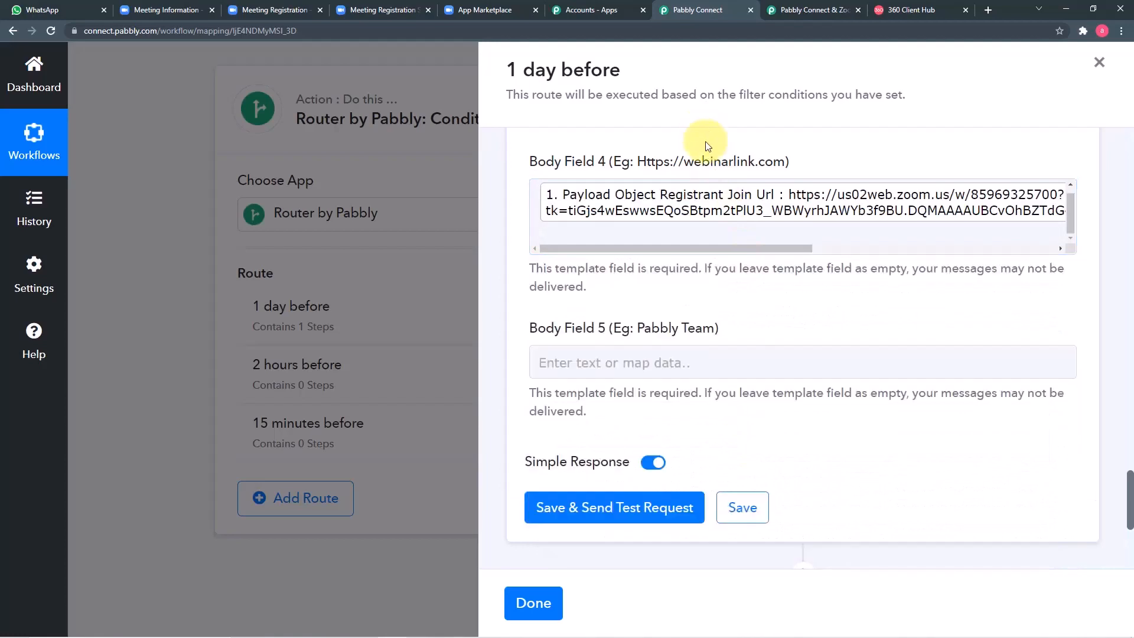
scroll(650, 331, down, 2)
click(658, 241)
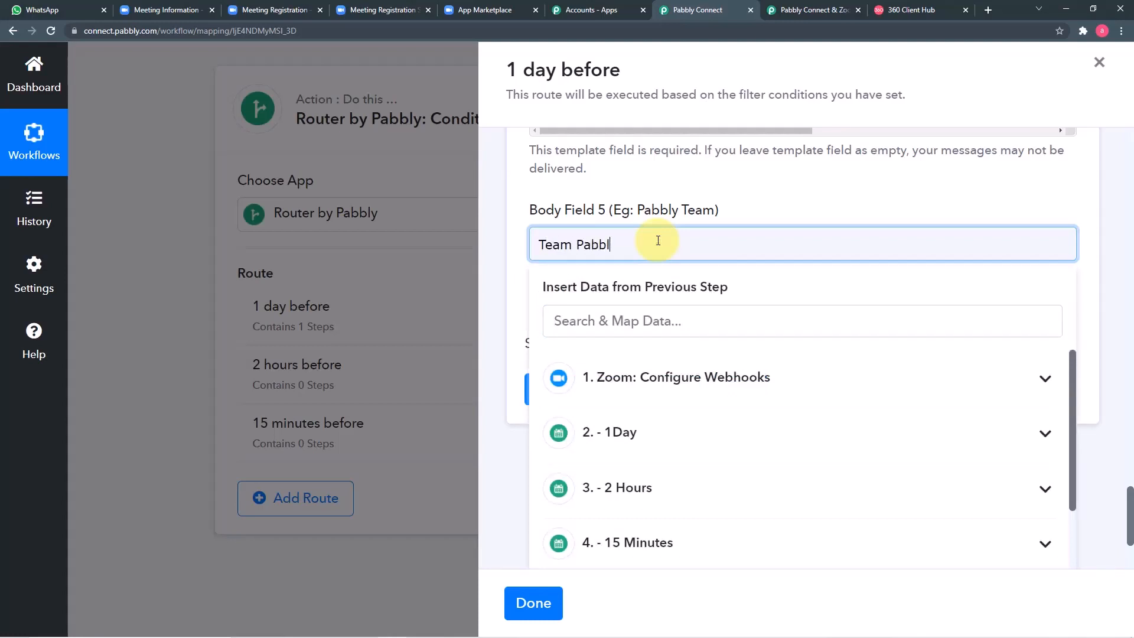
click(628, 168)
Step: Save the WhatsApp step and send a test request
scroll(628, 174, down, 1)
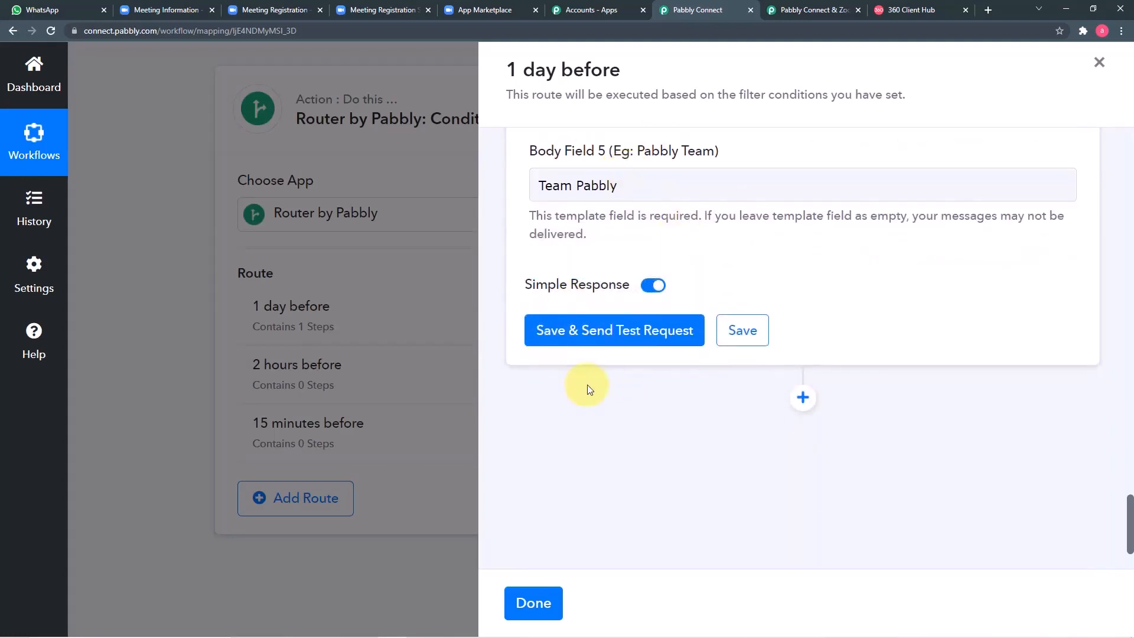
scroll(761, 263, up, 6)
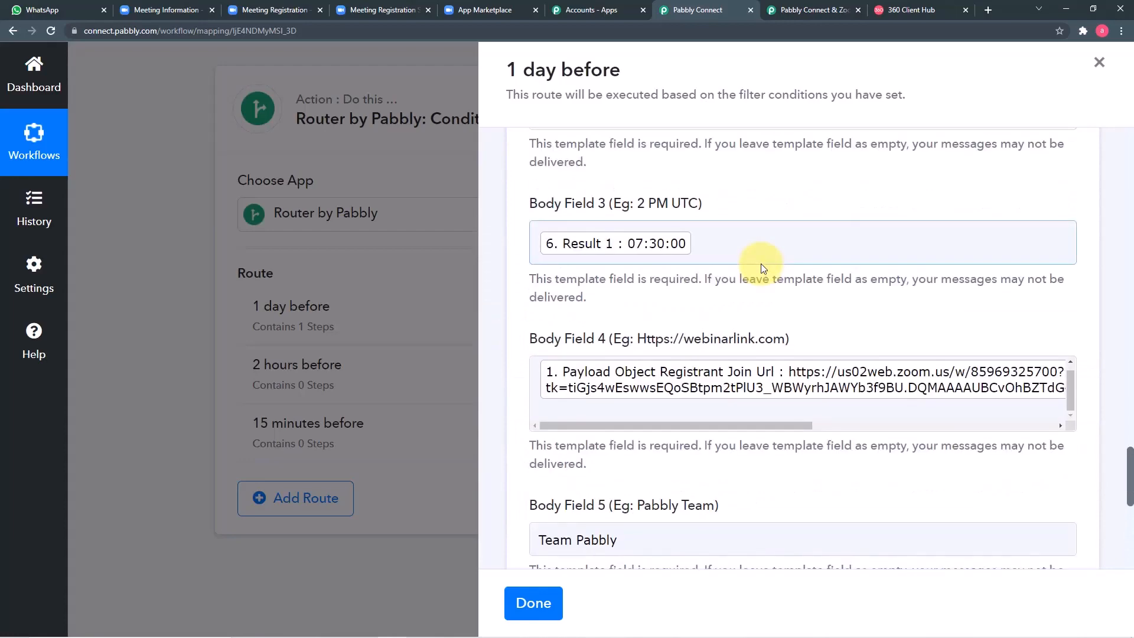
scroll(761, 263, up, 3)
scroll(760, 264, up, 1)
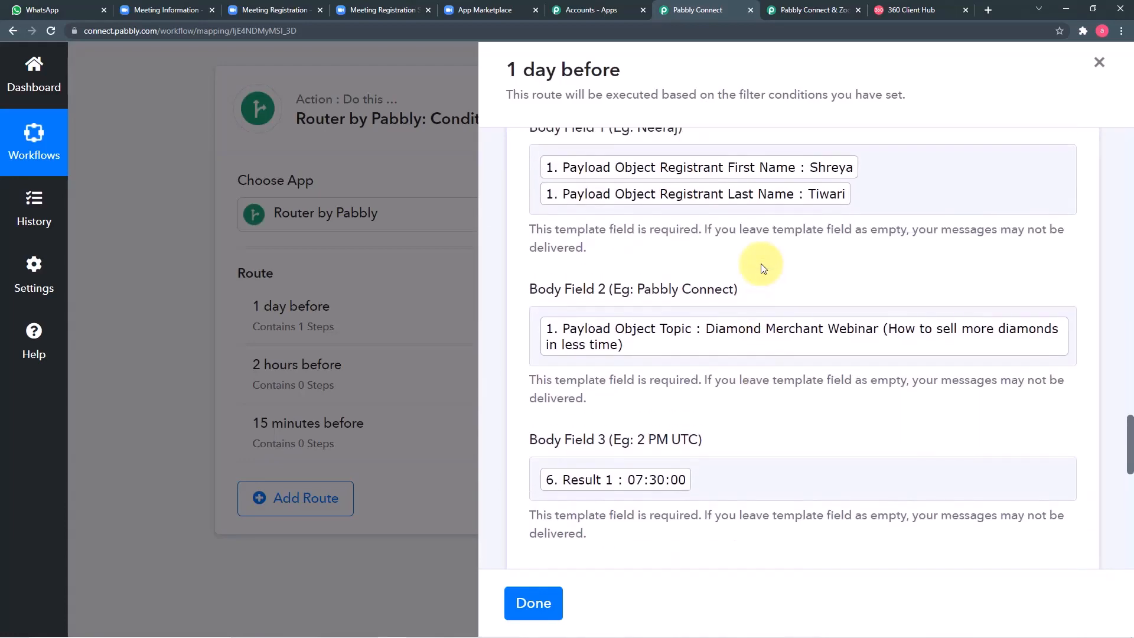
scroll(762, 269, down, 10)
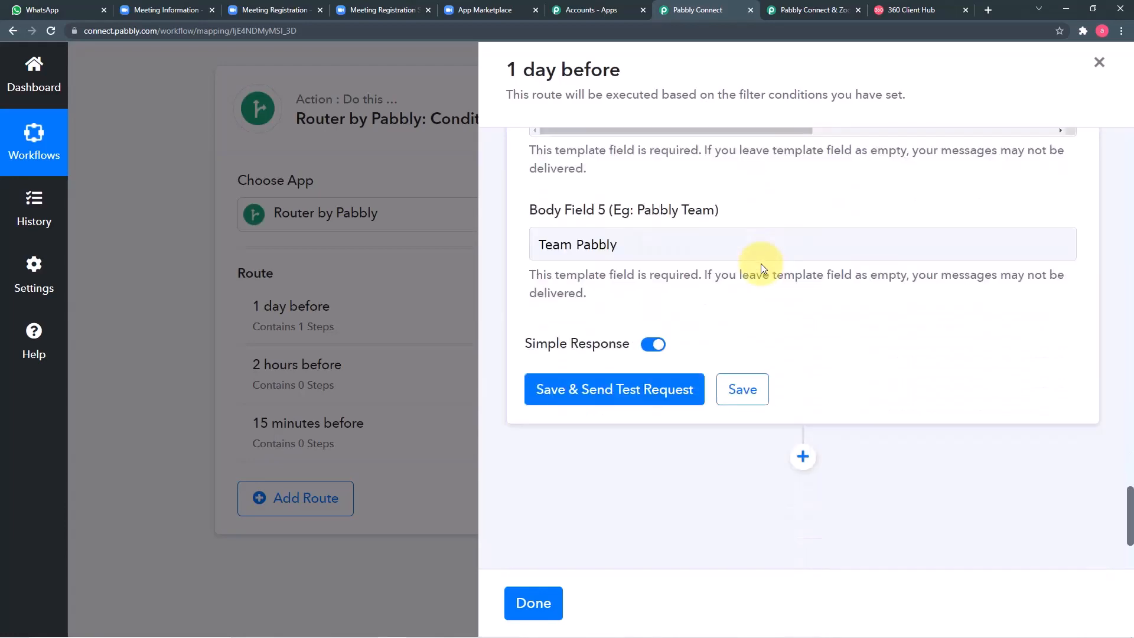
scroll(761, 264, up, 10)
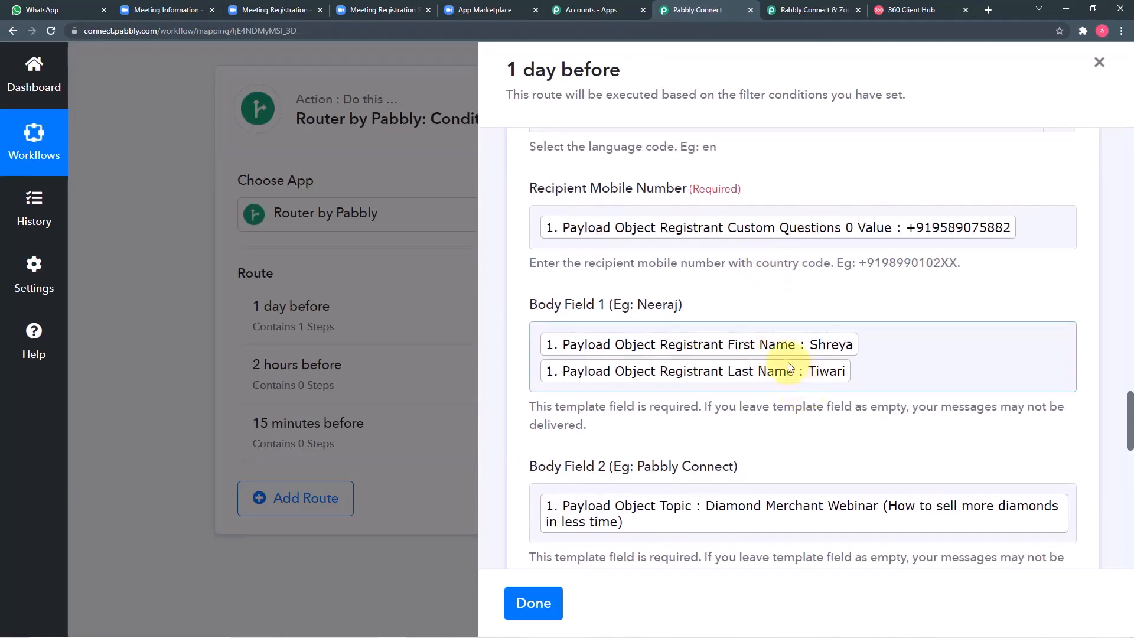
scroll(825, 382, down, 10)
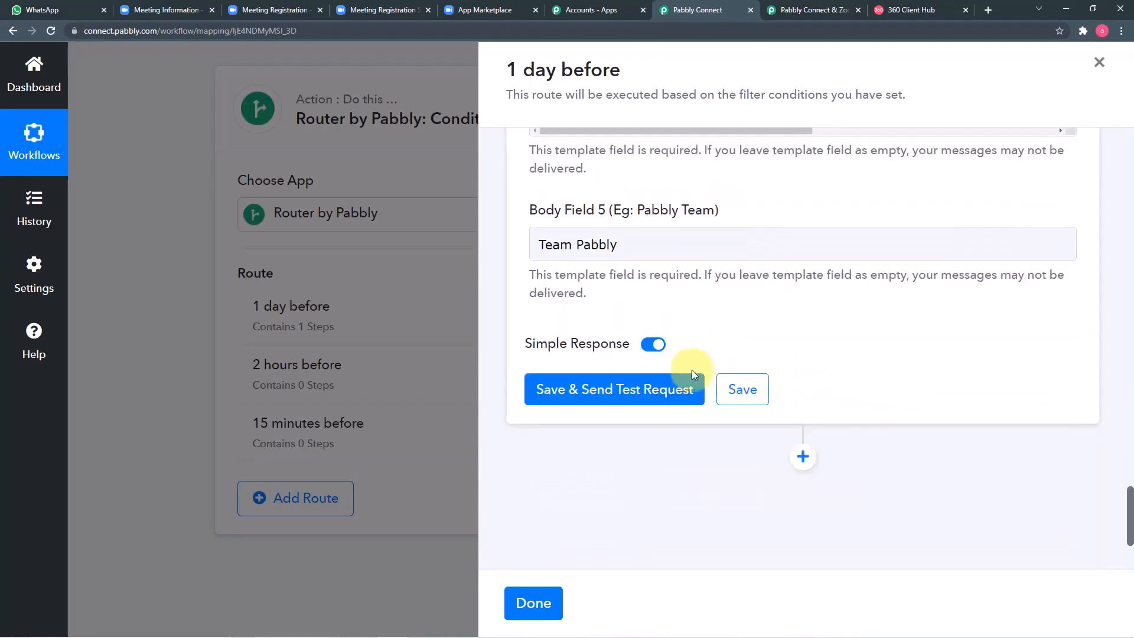
click(654, 384)
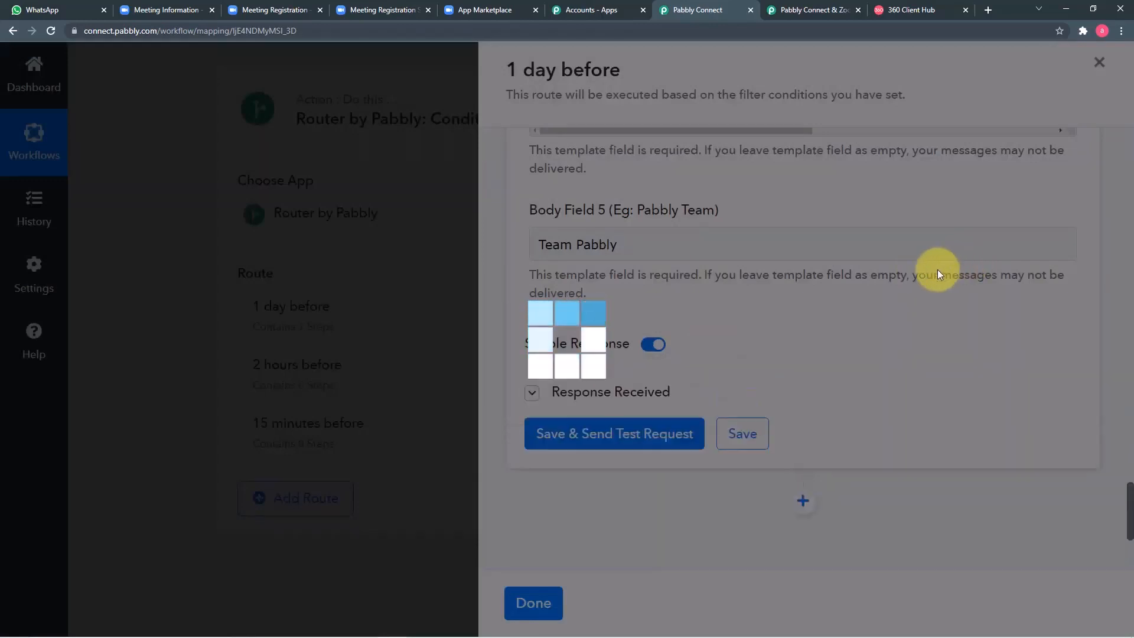
scroll(905, 326, down, 5)
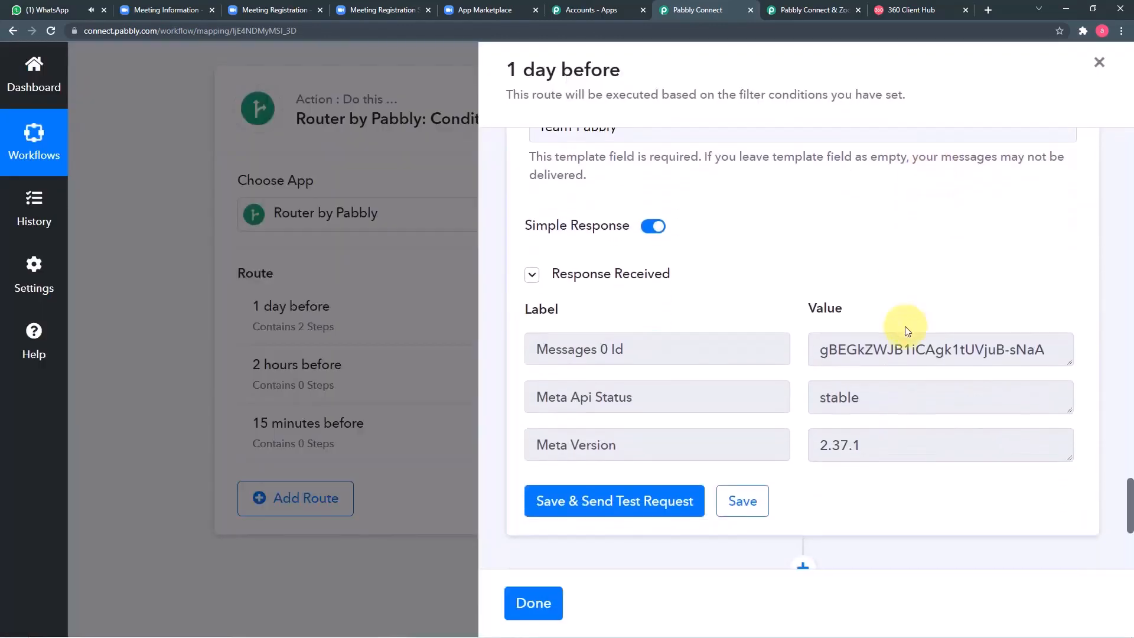
scroll(880, 349, up, 9)
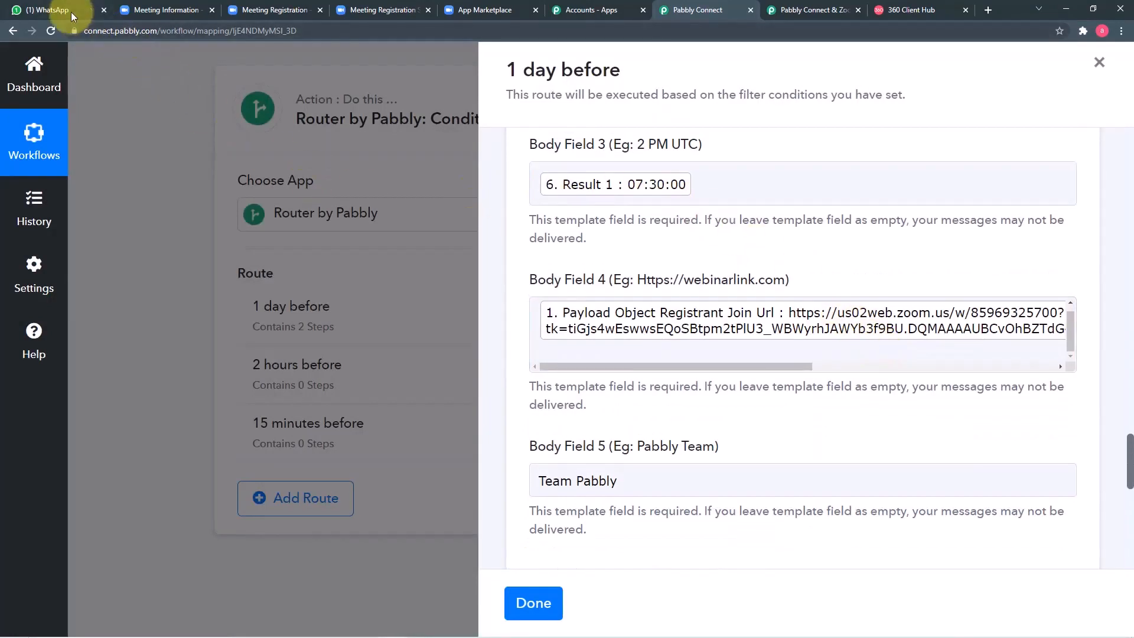
Step: Check WhatsApp for the Diamond Merchant Webinar reminder for tomorrow at 07:30:00
click(48, 10)
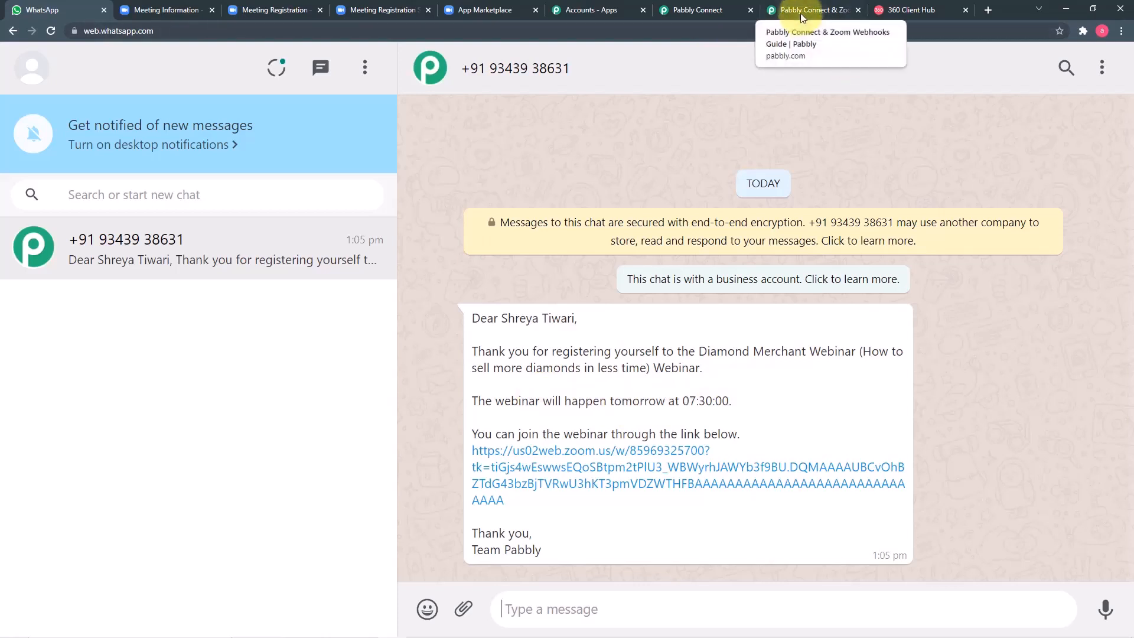
Step: Close the 1 day before route, reopen it to review the WhatsApp template, then close it
click(688, 15)
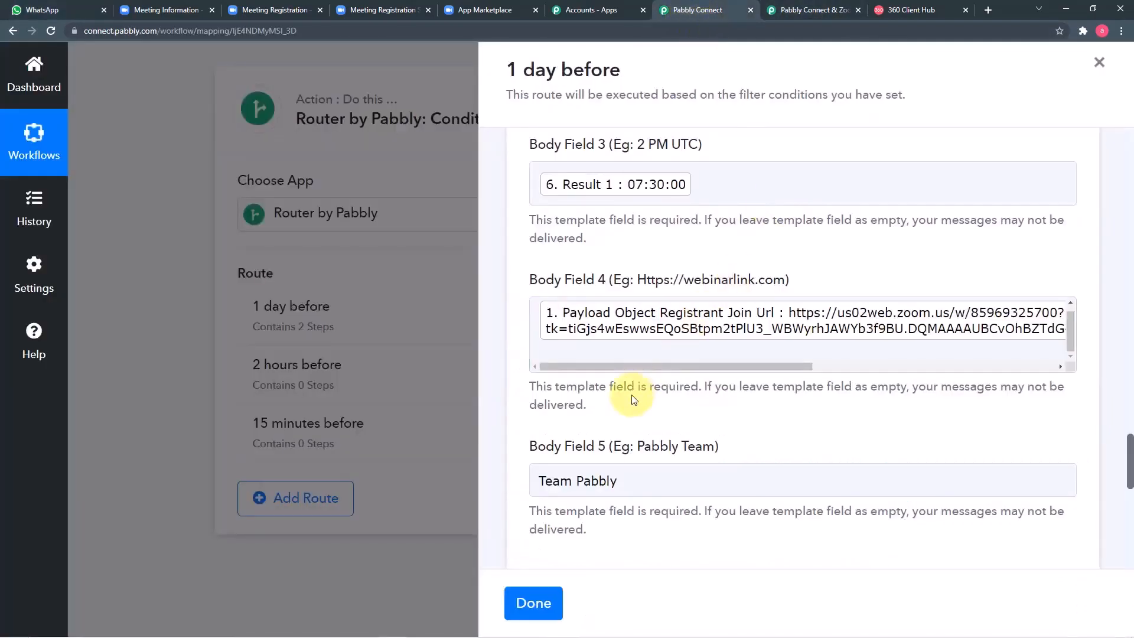
scroll(632, 394, down, 5)
scroll(632, 399, down, 2)
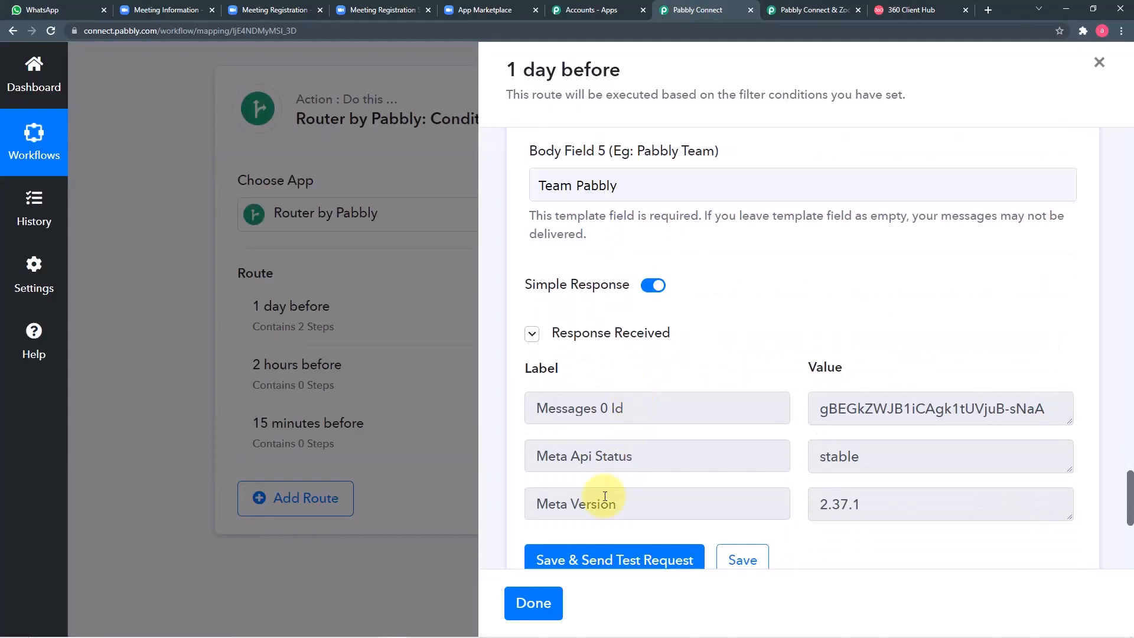
click(533, 603)
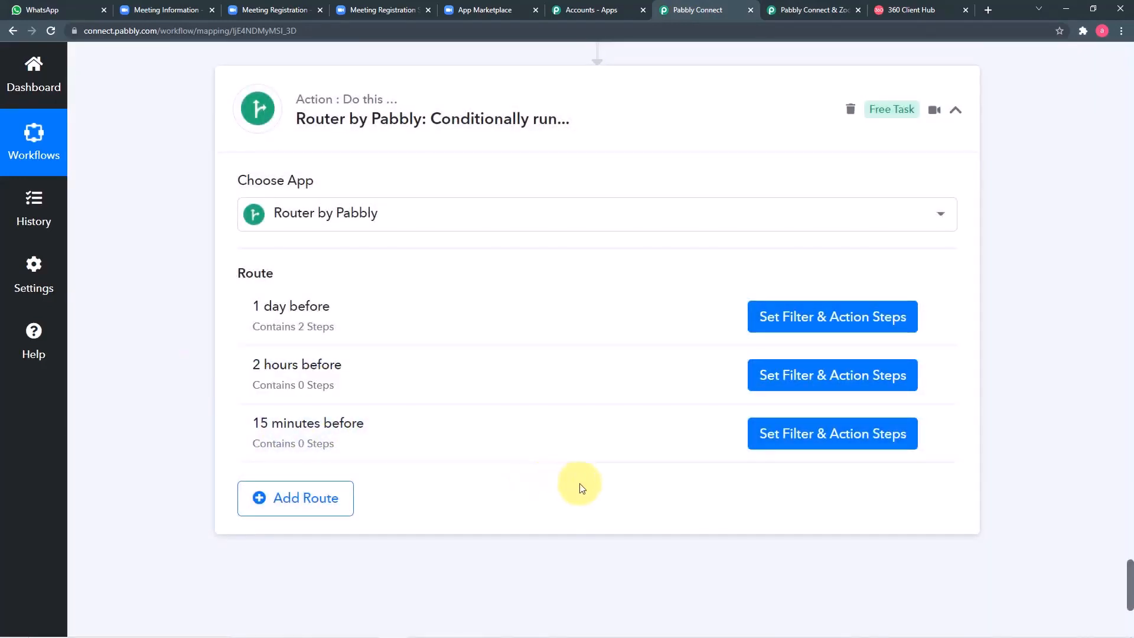
click(790, 322)
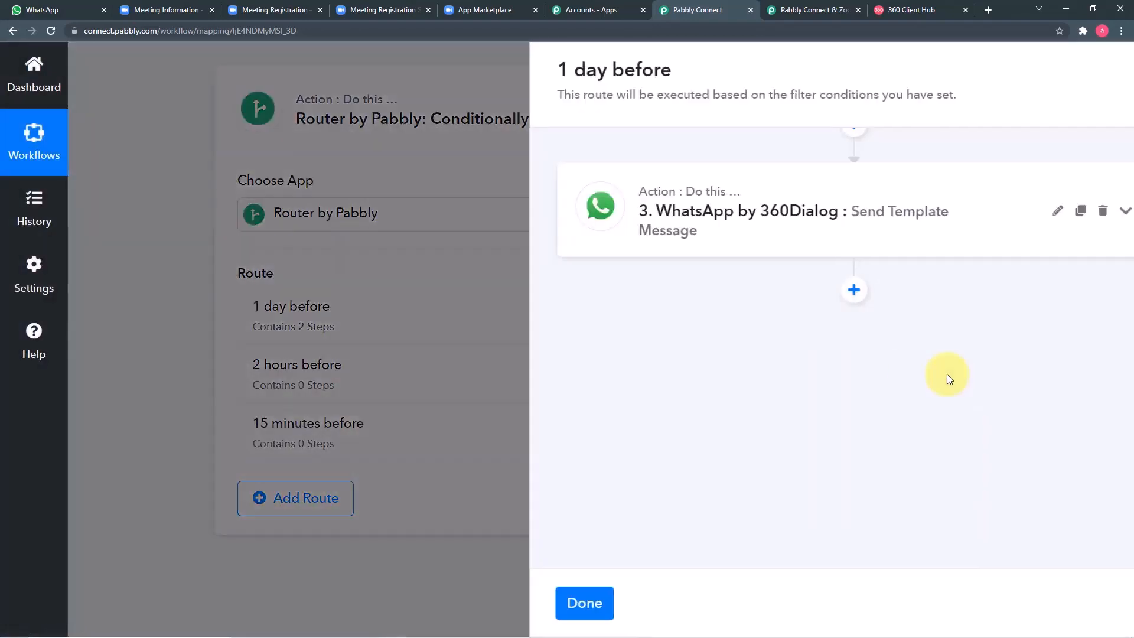
scroll(723, 378, up, 3)
click(723, 378)
scroll(718, 374, down, 5)
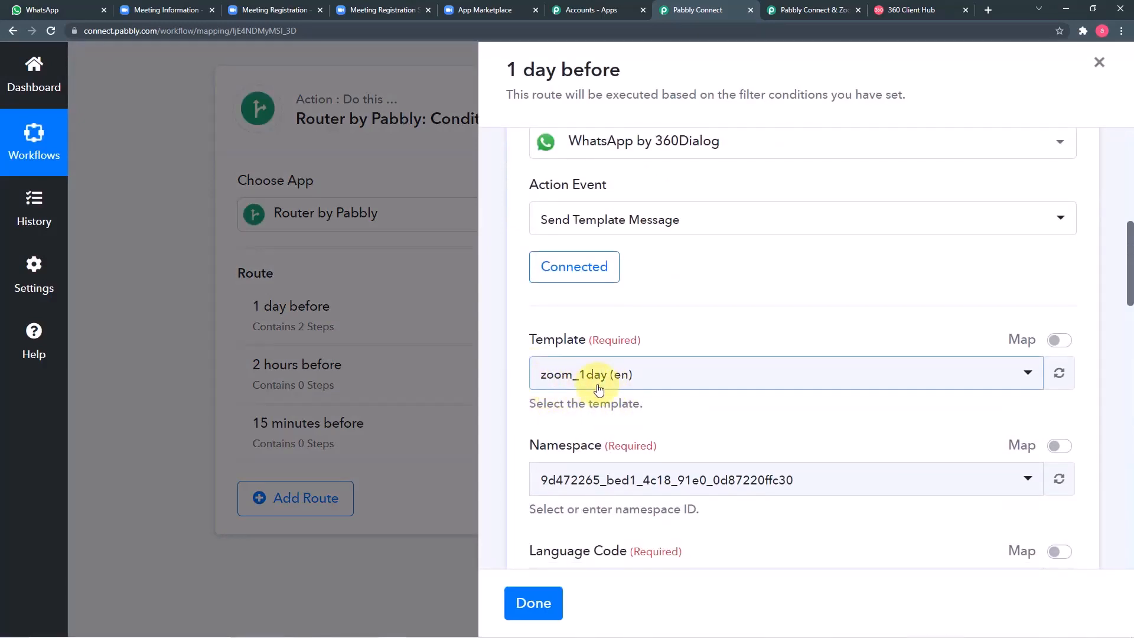
click(532, 602)
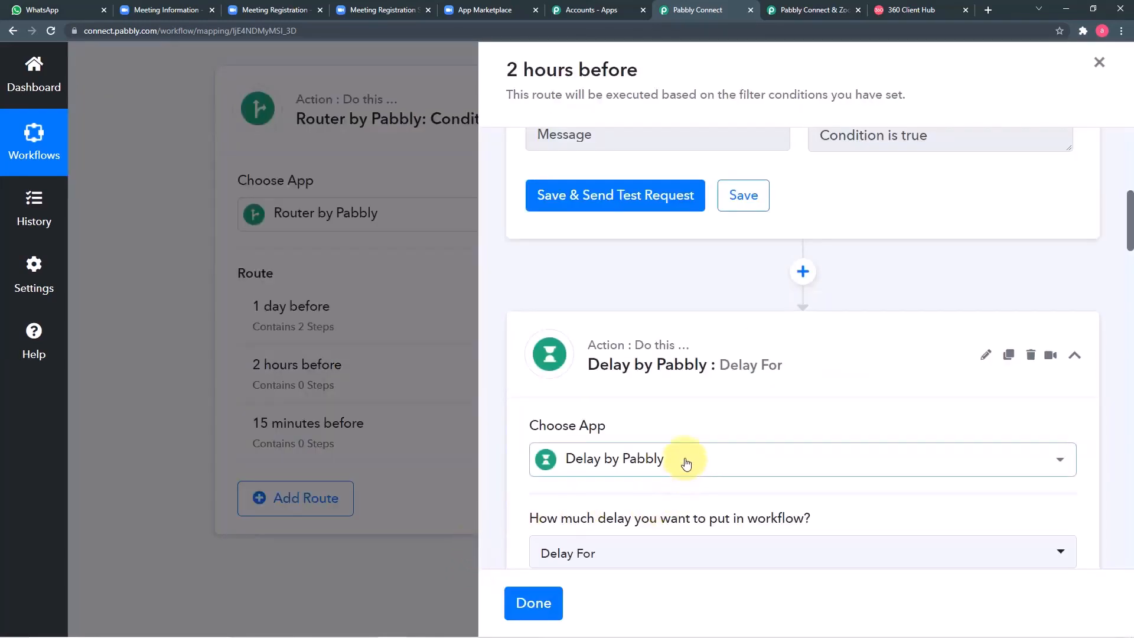
Step: Make the delay wait until the 2 Hours result date, then save and test it
scroll(709, 310, down, 2)
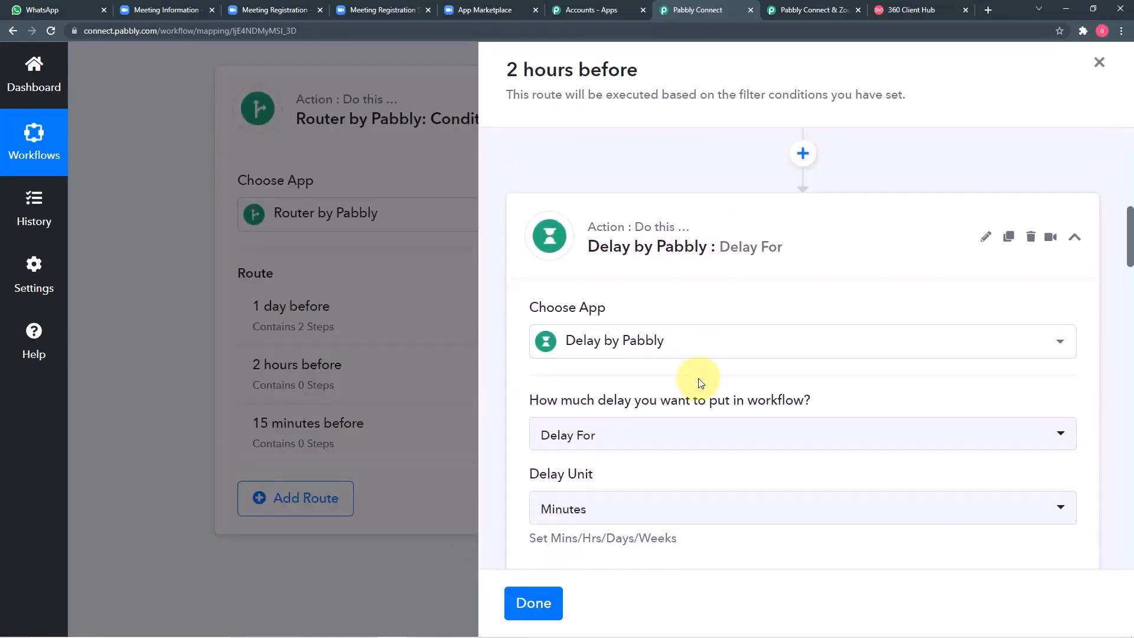
scroll(701, 383, down, 2)
scroll(699, 395, up, 3)
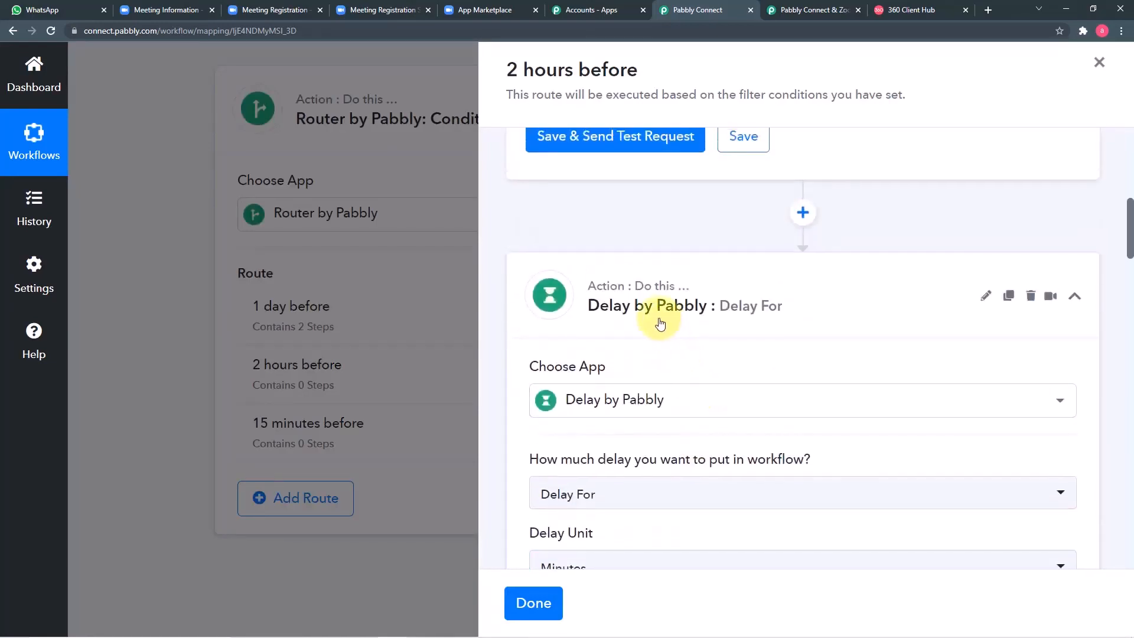
scroll(658, 322, down, 4)
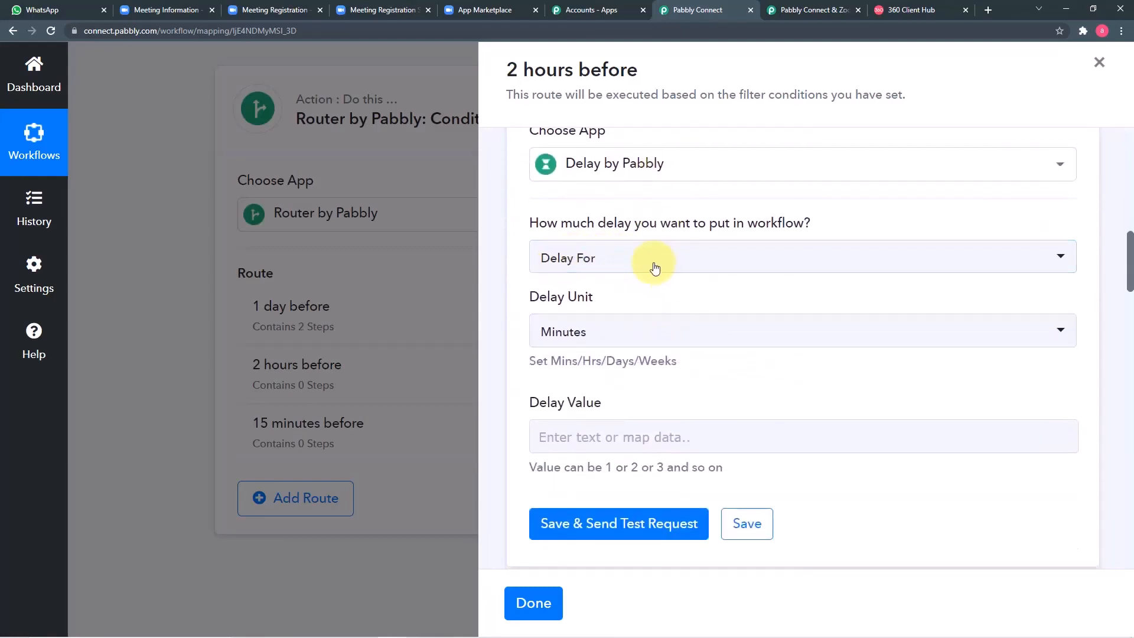
click(647, 269)
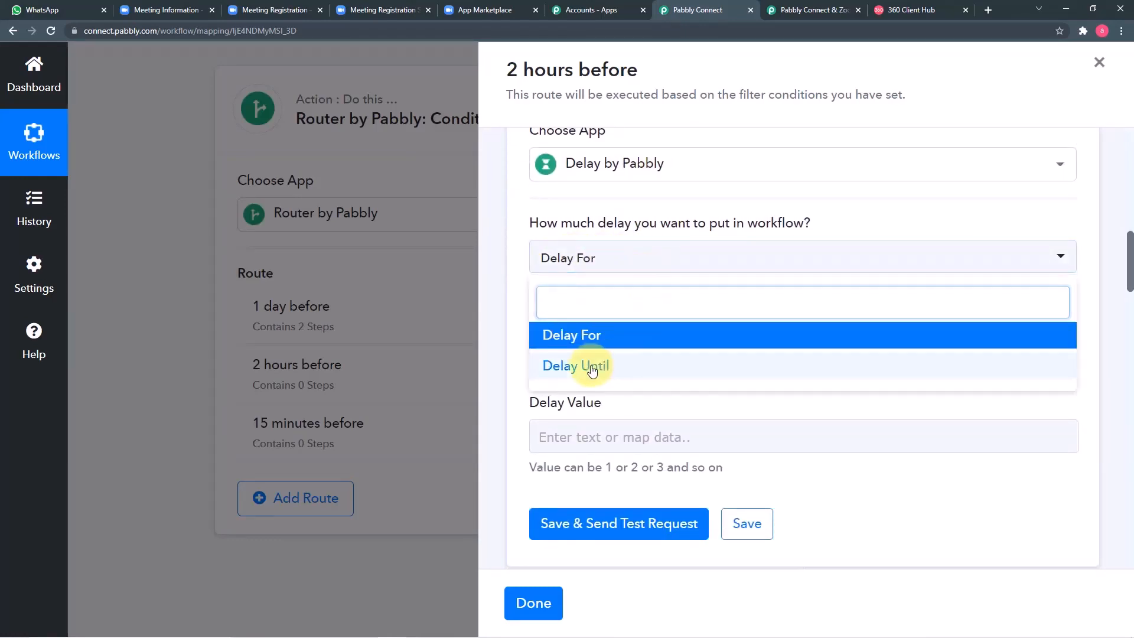
click(591, 366)
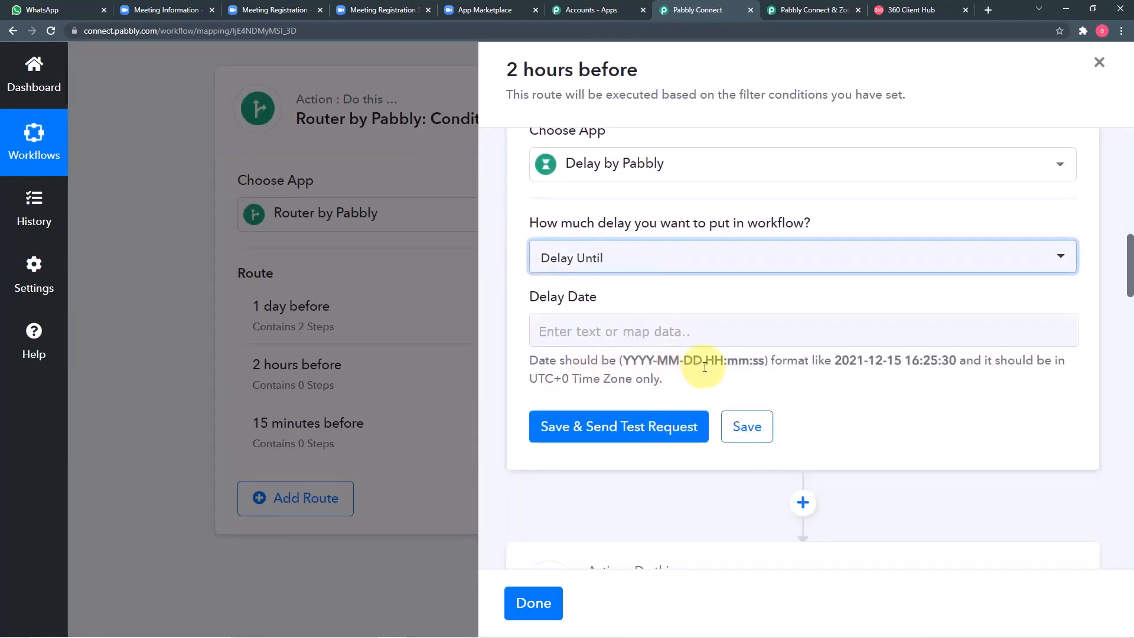
click(696, 332)
scroll(687, 405, down, 3)
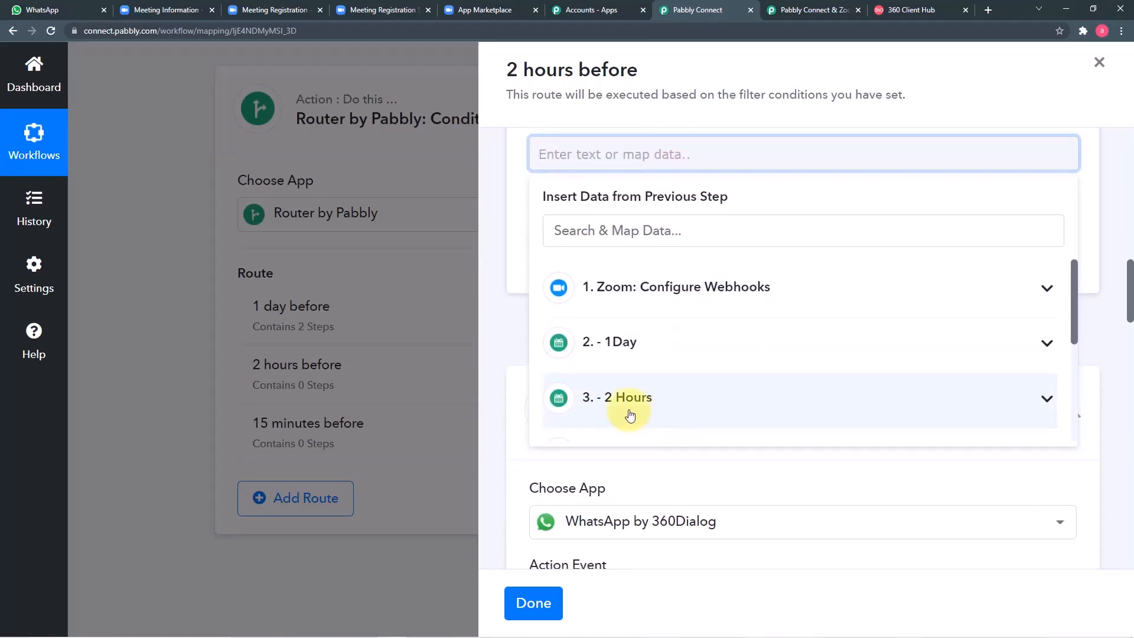
click(669, 404)
scroll(722, 407, down, 2)
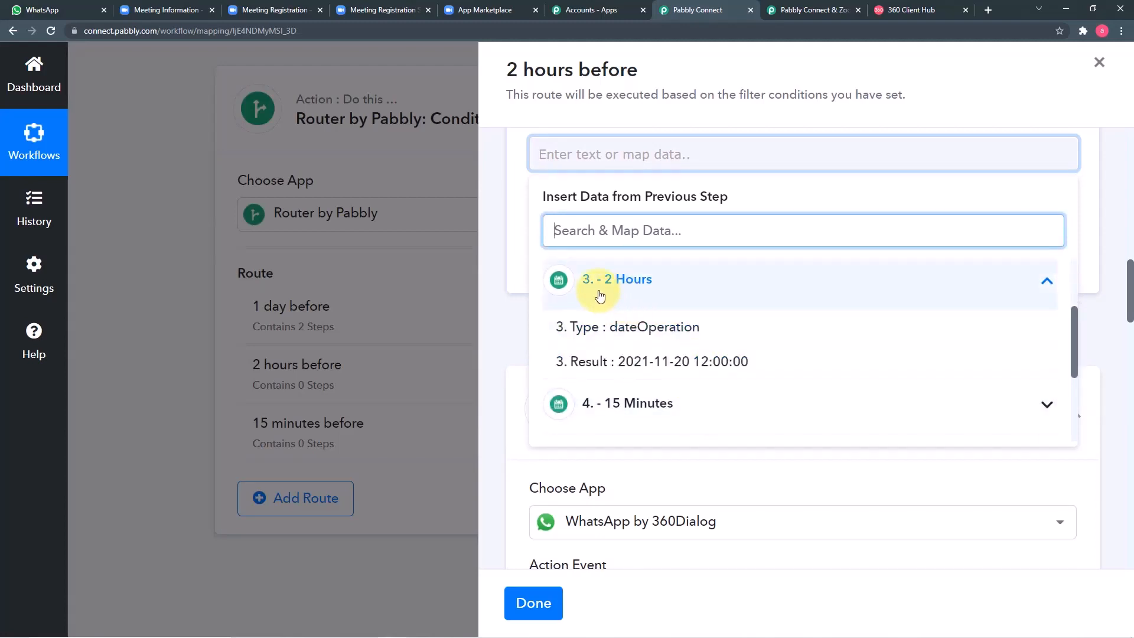
click(623, 360)
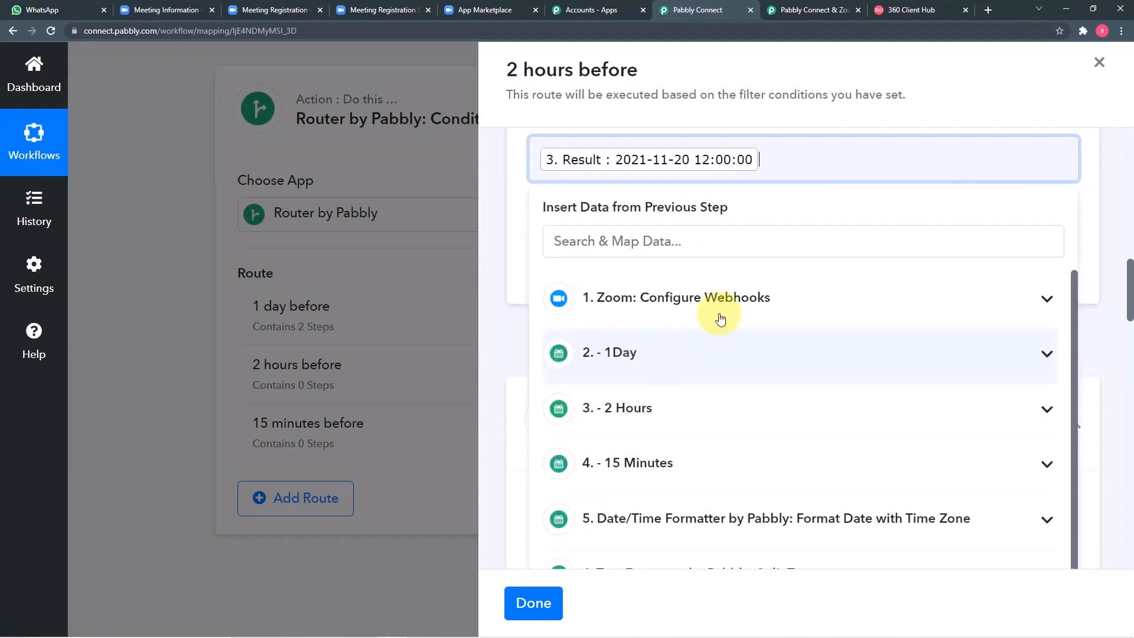
click(818, 200)
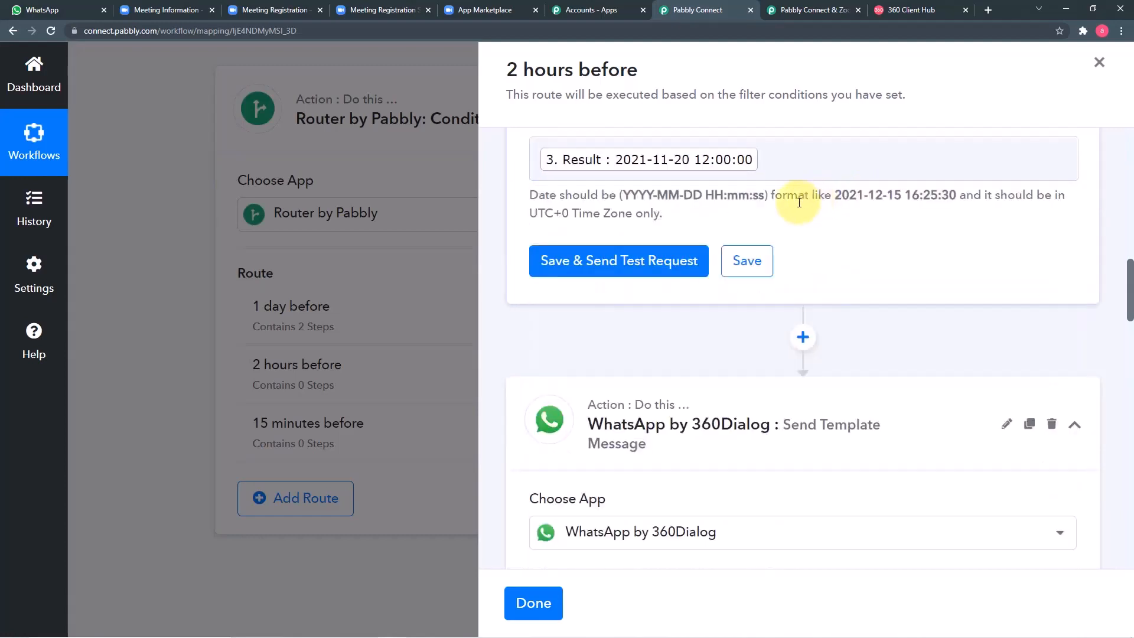
click(614, 261)
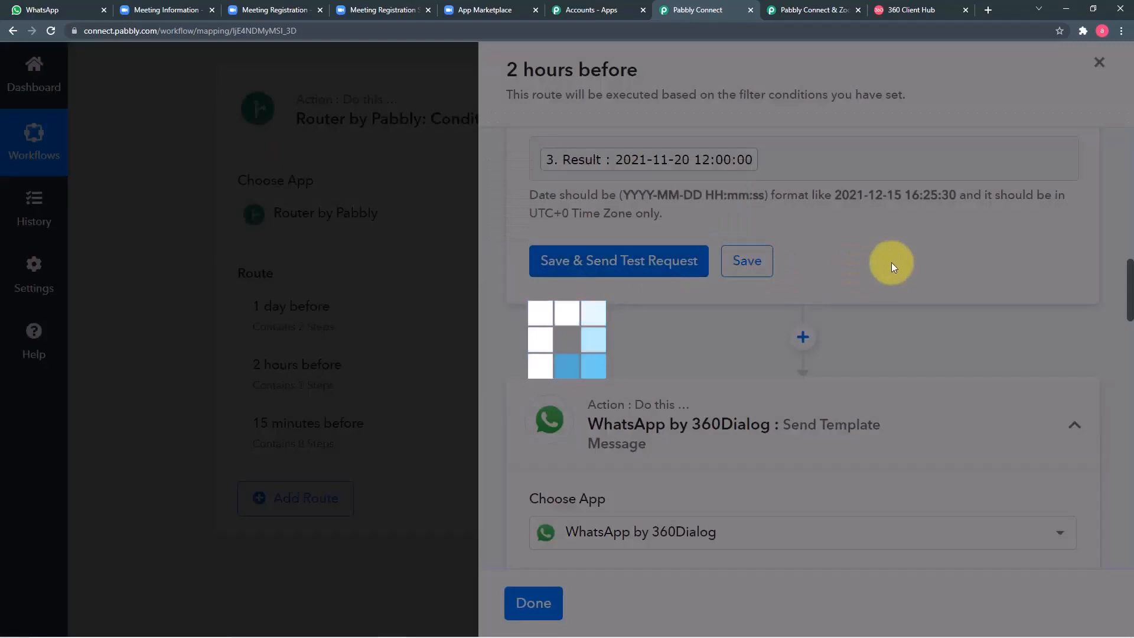
Step: Save and test the zoom_2hours WhatsApp template step
scroll(891, 263, down, 10)
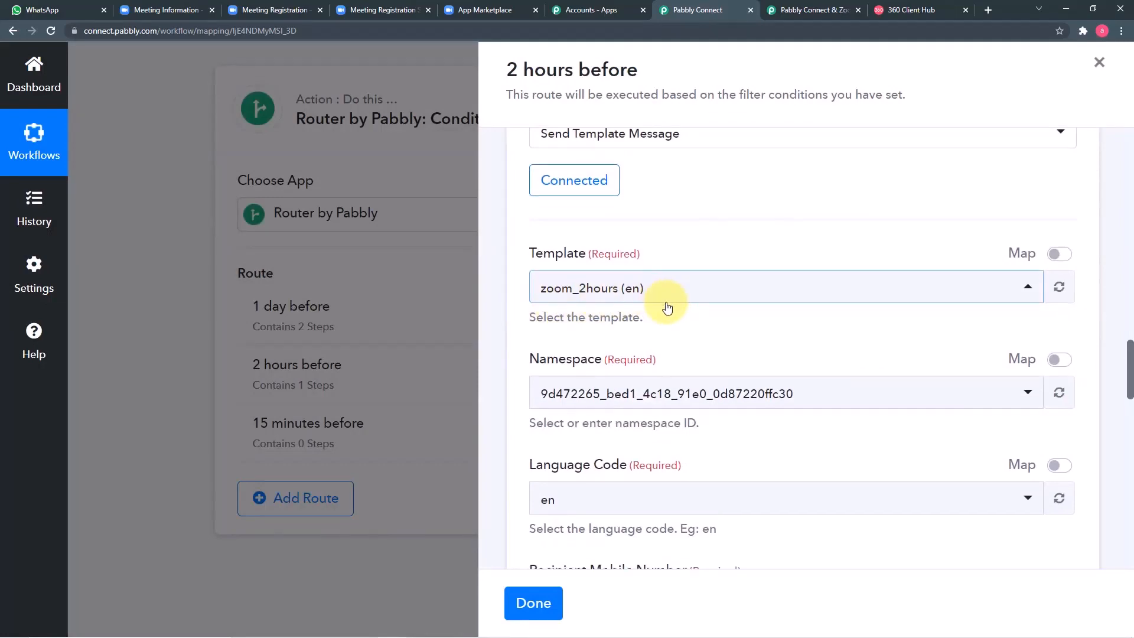
scroll(663, 304, down, 8)
scroll(664, 307, down, 10)
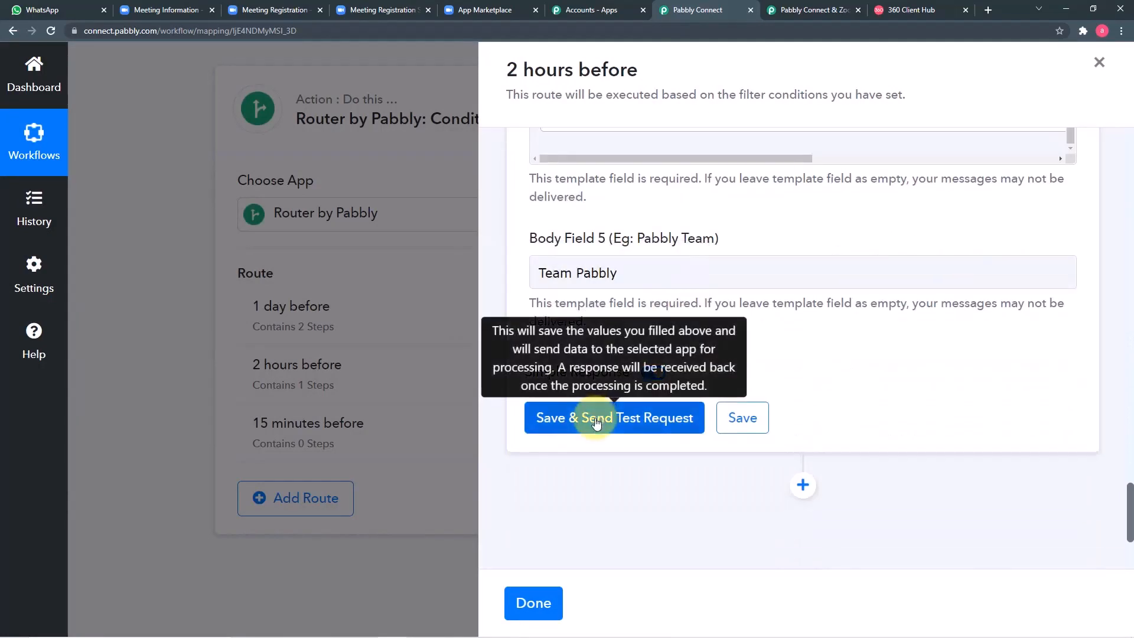
click(597, 418)
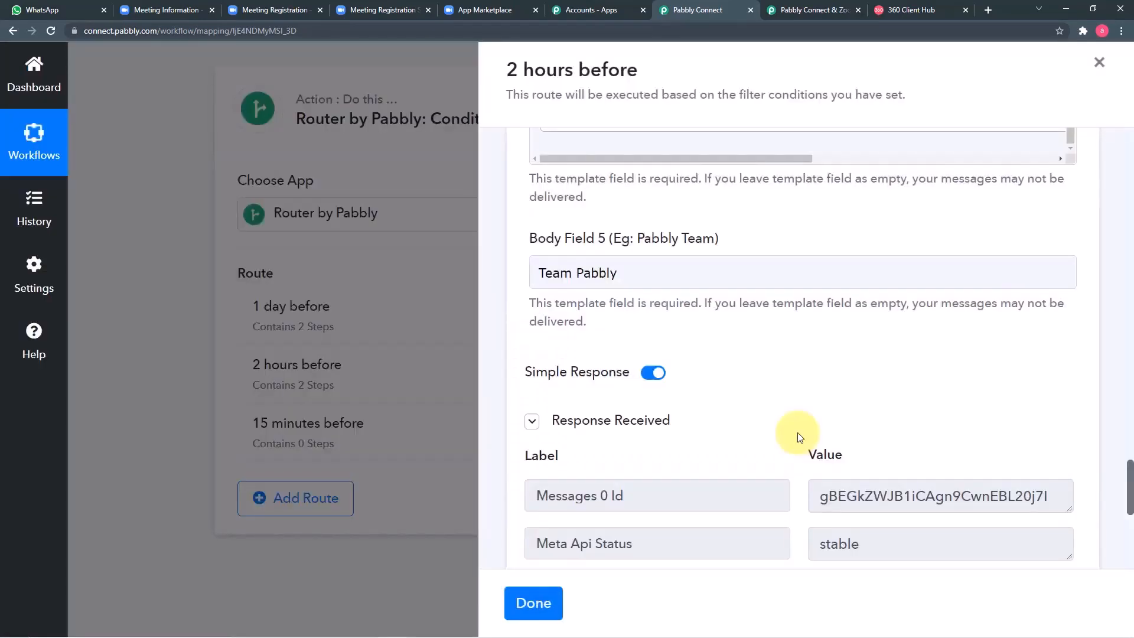
scroll(797, 432, down, 3)
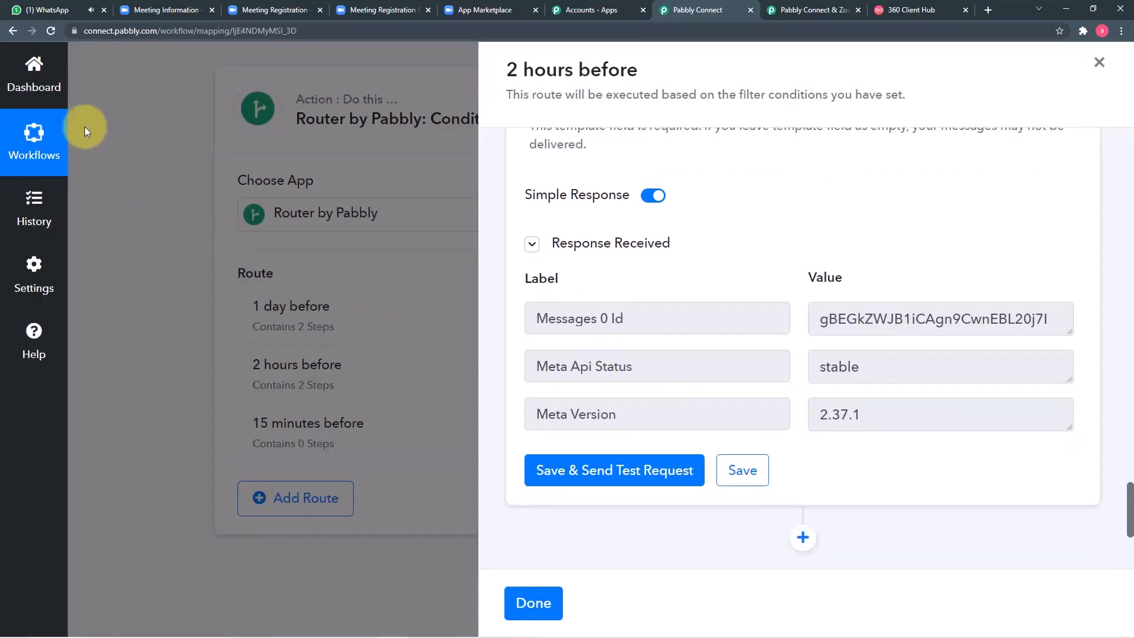
click(48, 13)
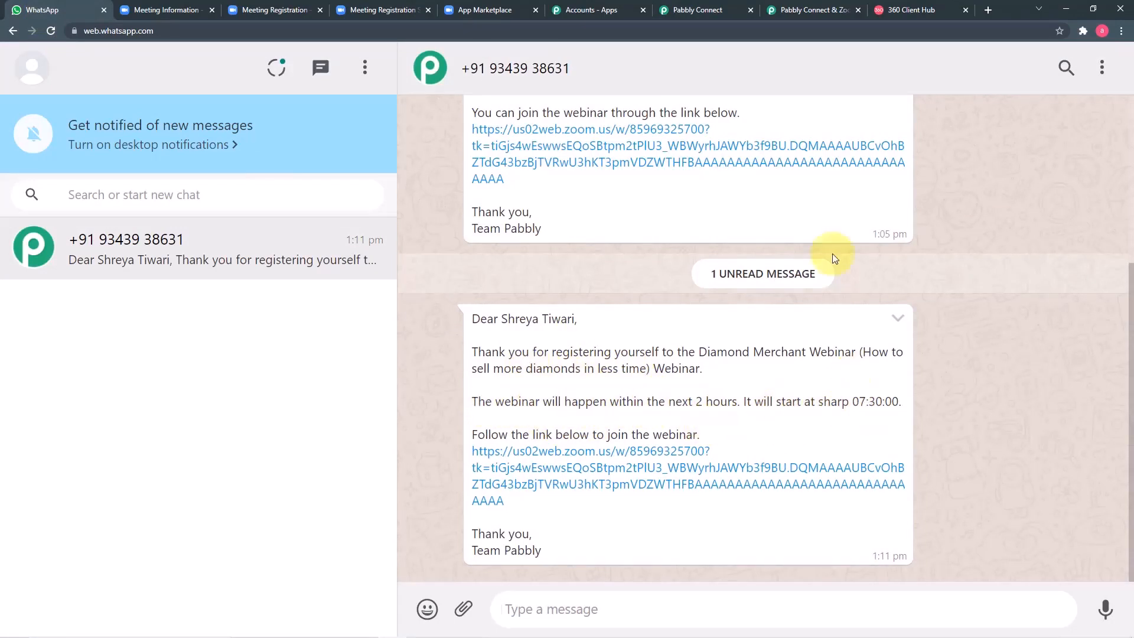
click(706, 10)
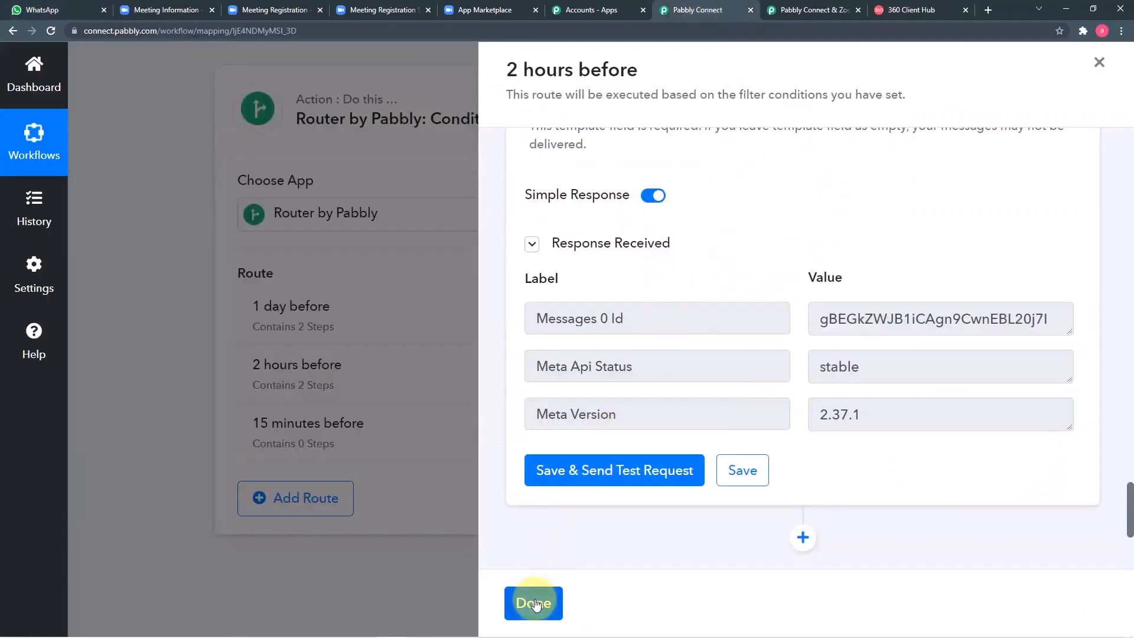
Step: Map the 15 Minutes result into the Delay Date field
click(535, 604)
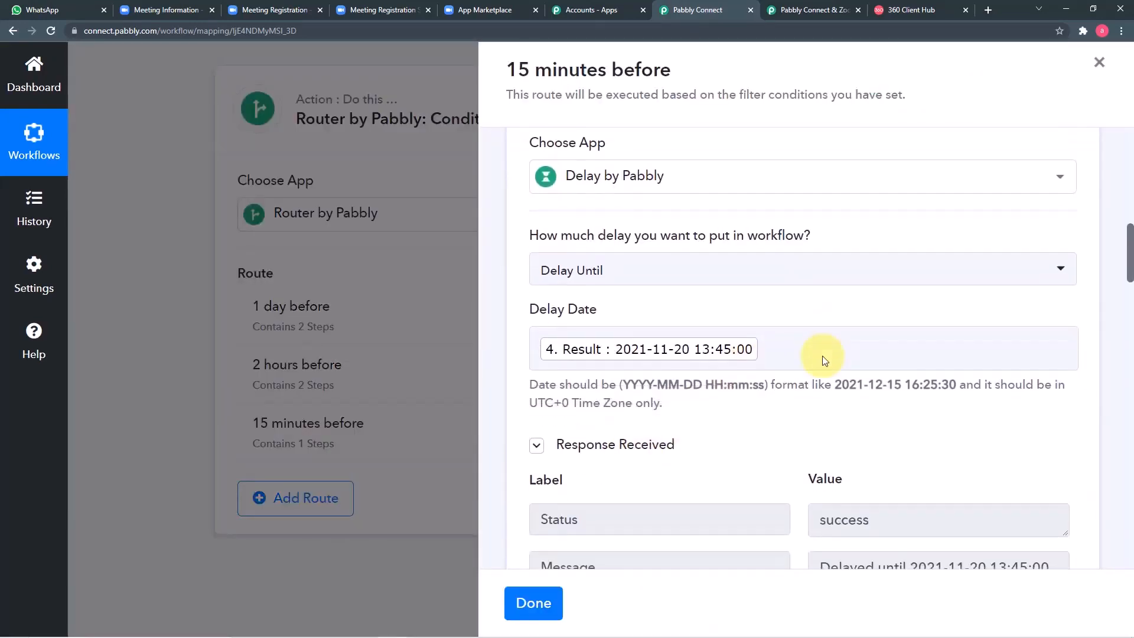
scroll(820, 358, down, 2)
click(809, 300)
scroll(736, 372, down, 4)
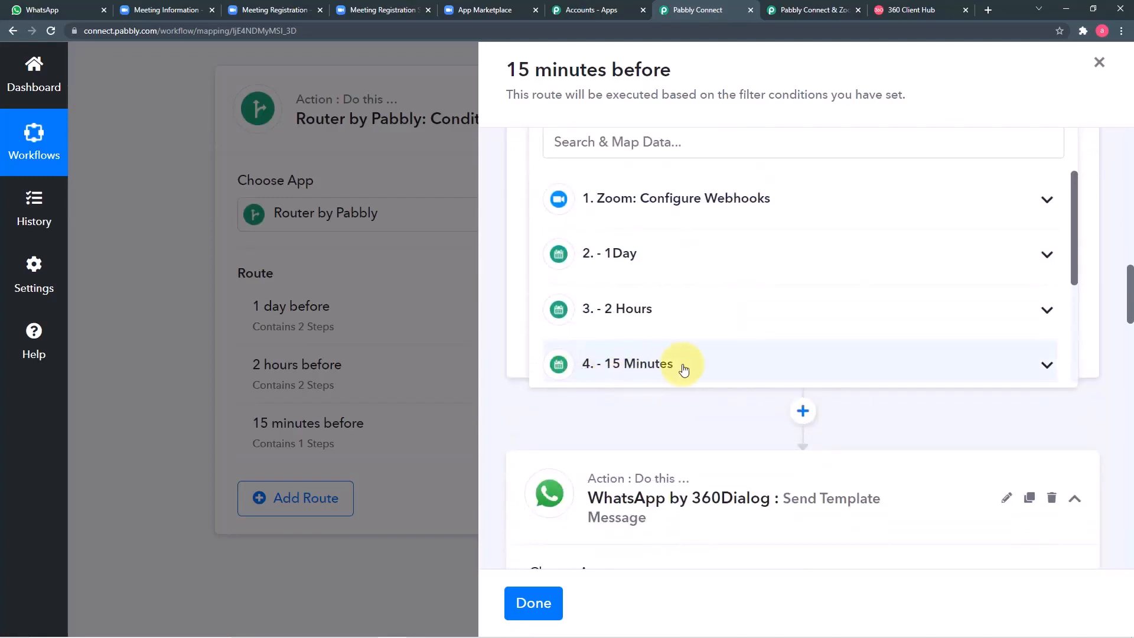
click(685, 370)
scroll(702, 378, down, 2)
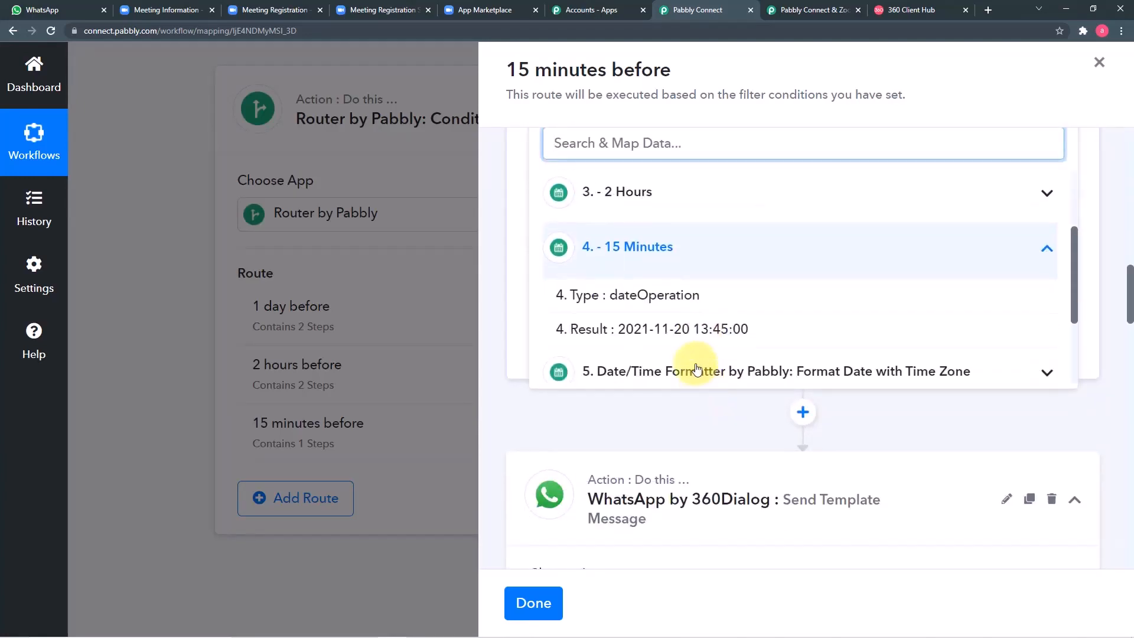
click(754, 417)
Step: Save the zoom_reminder_sameday WhatsApp step and send a test reminder
scroll(754, 419, up, 4)
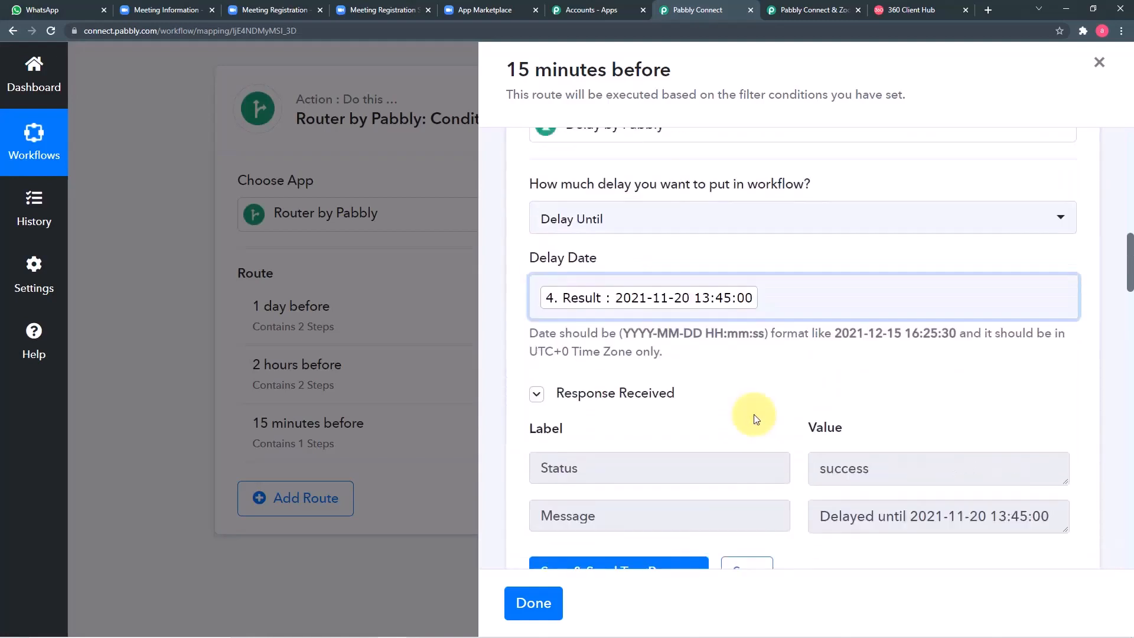
scroll(764, 344, down, 2)
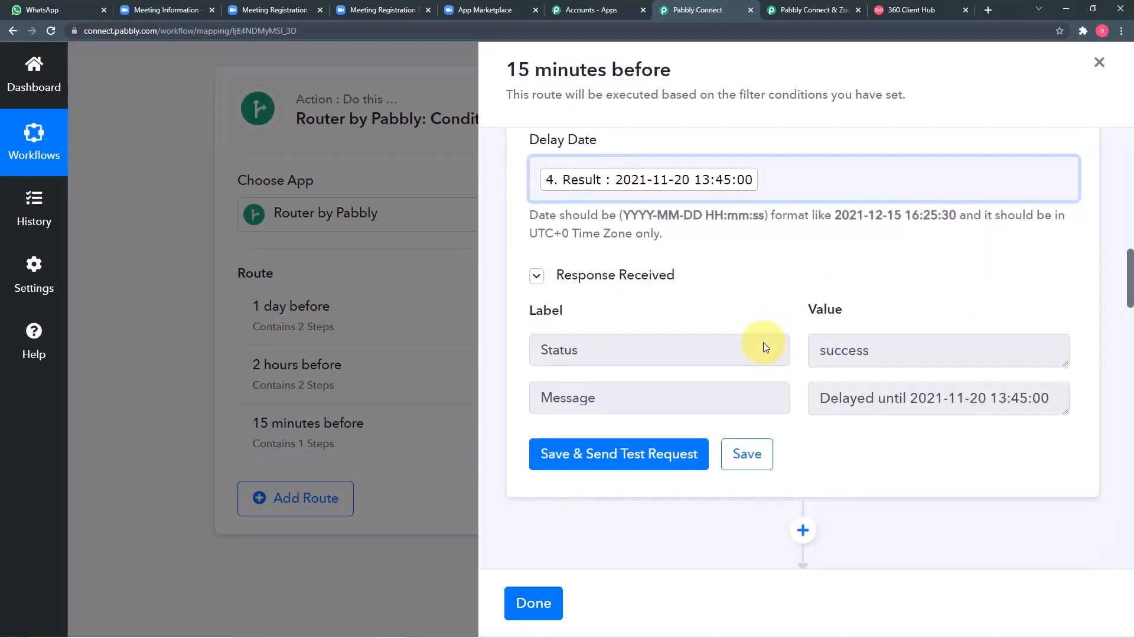
scroll(836, 436, down, 1)
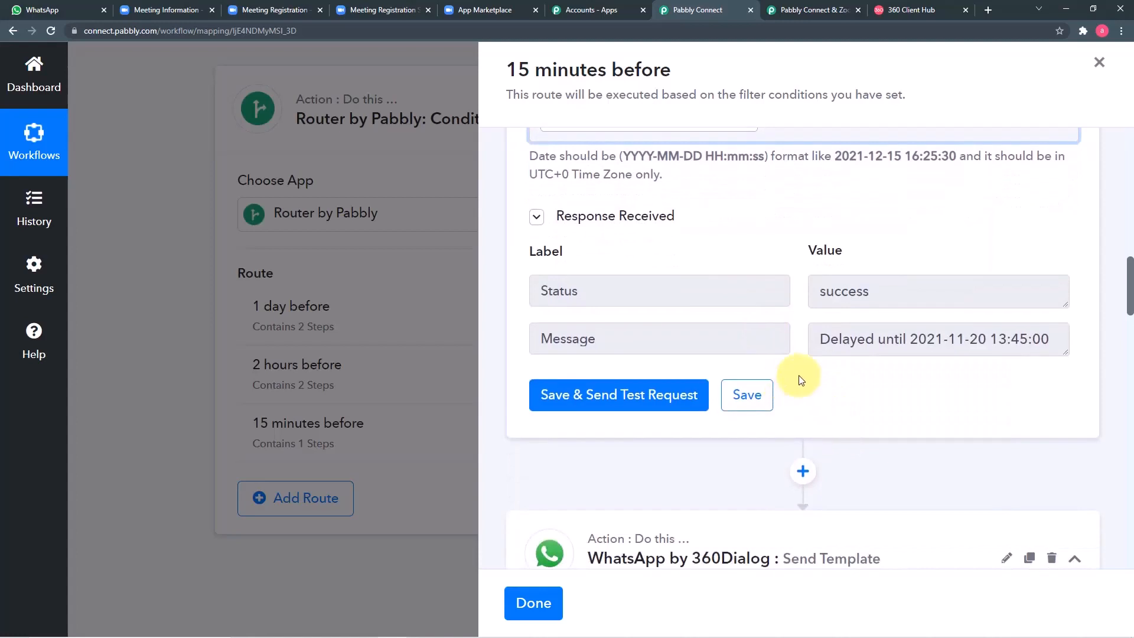
scroll(874, 384, down, 3)
scroll(875, 386, down, 2)
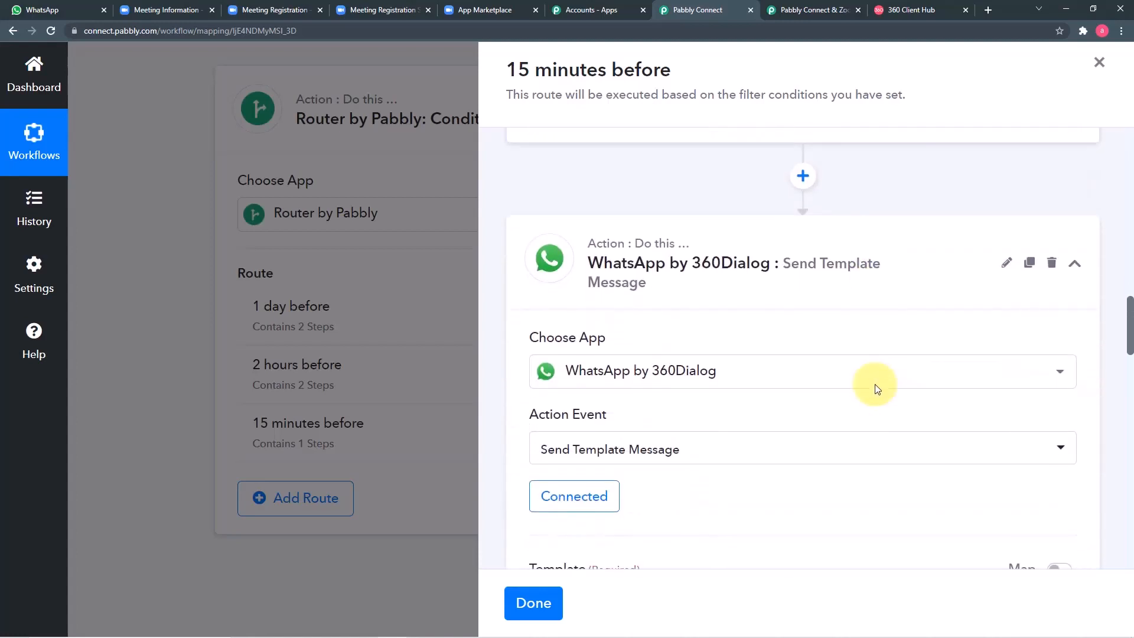
scroll(877, 388, down, 4)
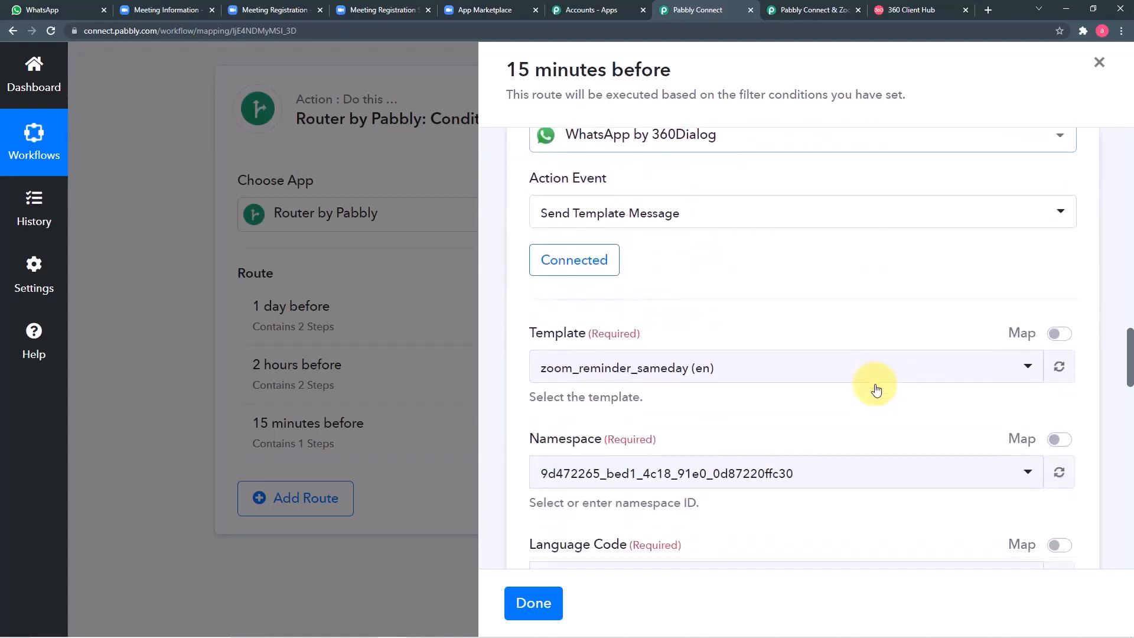
scroll(874, 387, up, 1)
scroll(874, 384, down, 2)
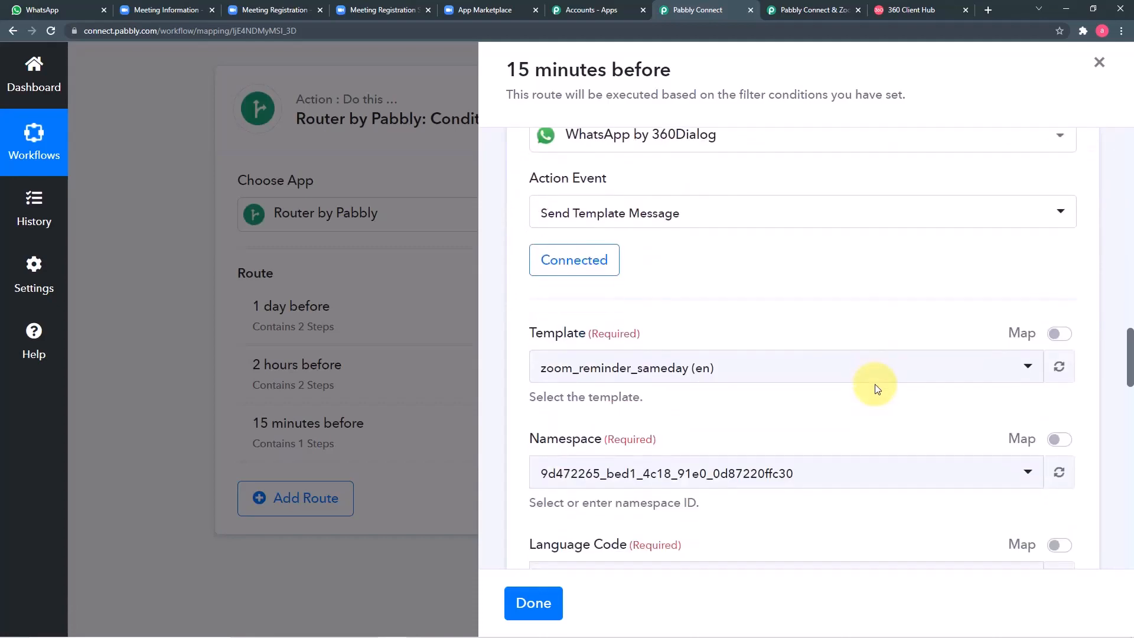
scroll(650, 325, down, 12)
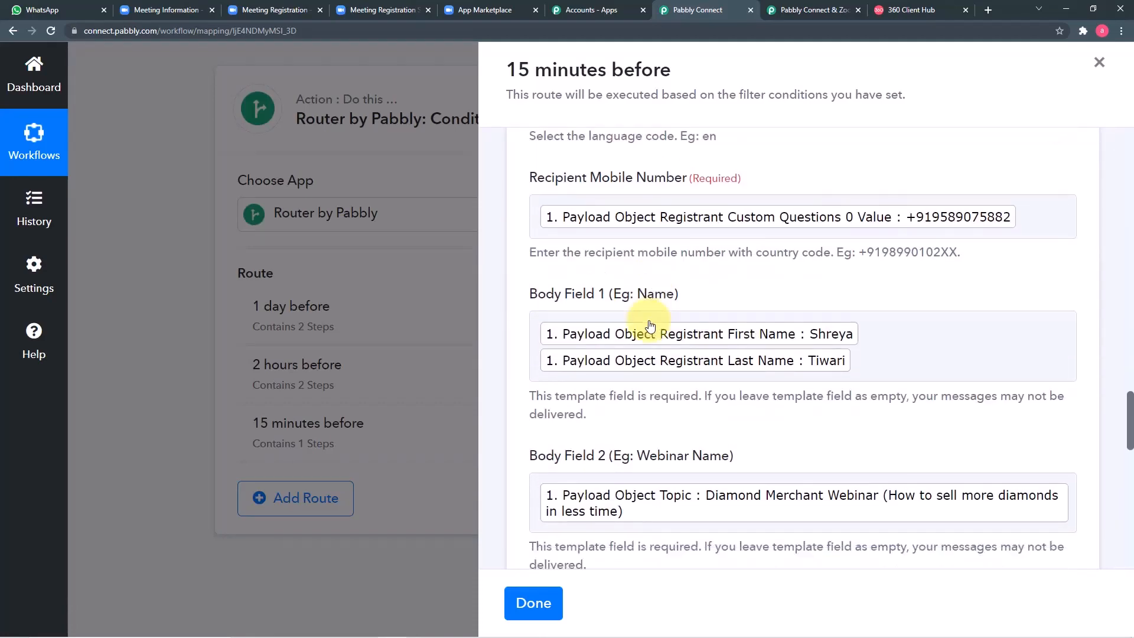
scroll(650, 325, down, 3)
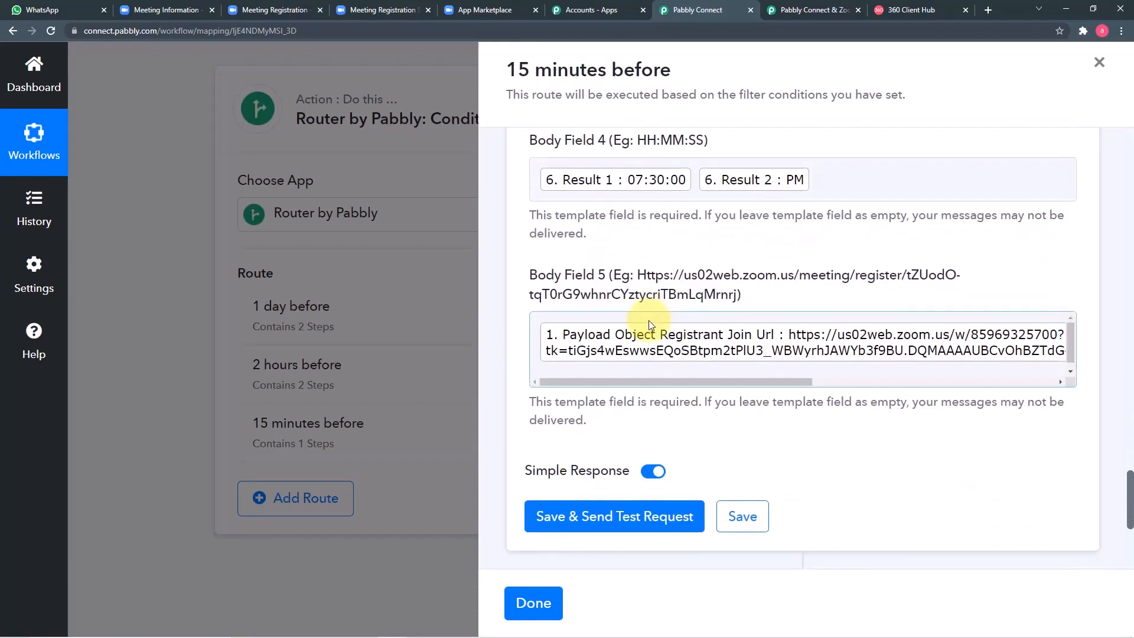
click(608, 519)
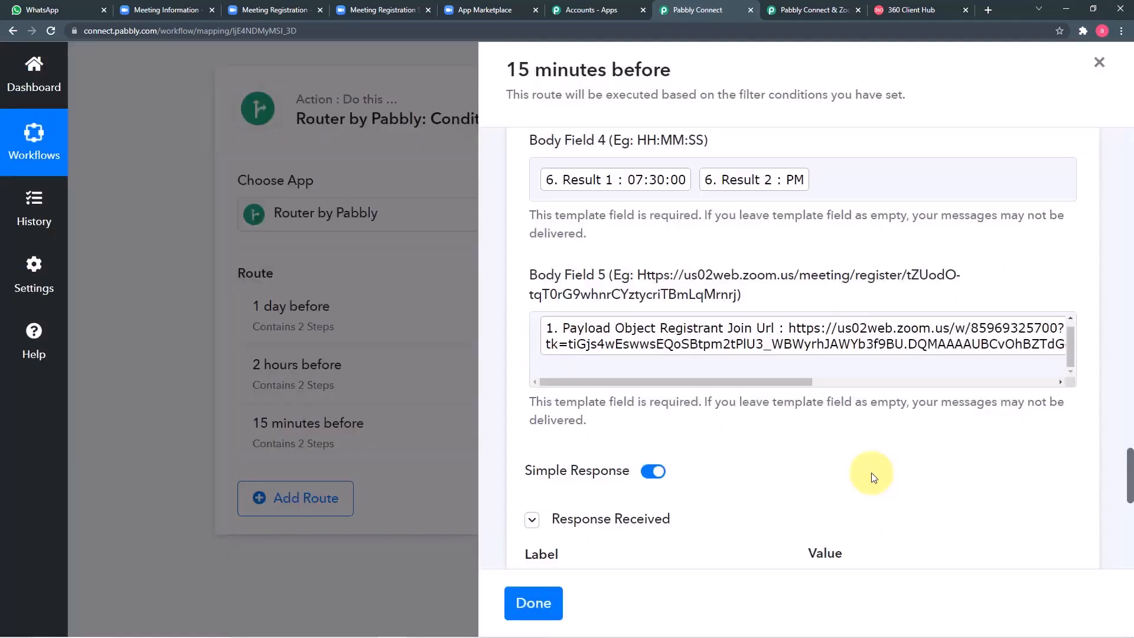
scroll(871, 473, down, 2)
scroll(721, 440, down, 3)
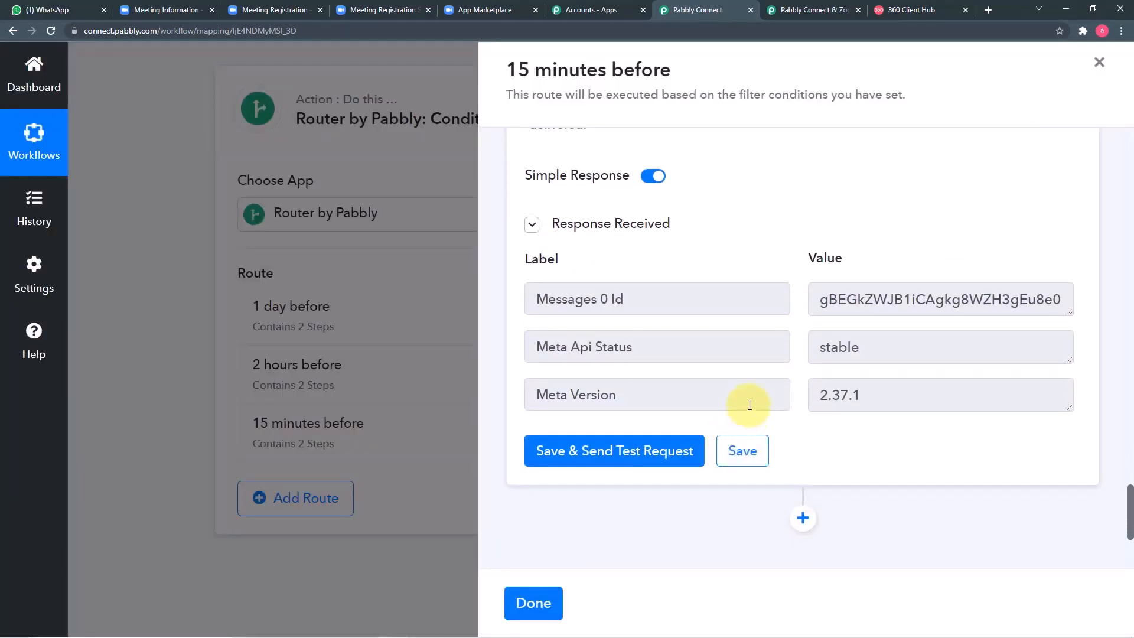
Step: Open the new reminder chat in WhatsApp and accept the business sender so links work
click(48, 19)
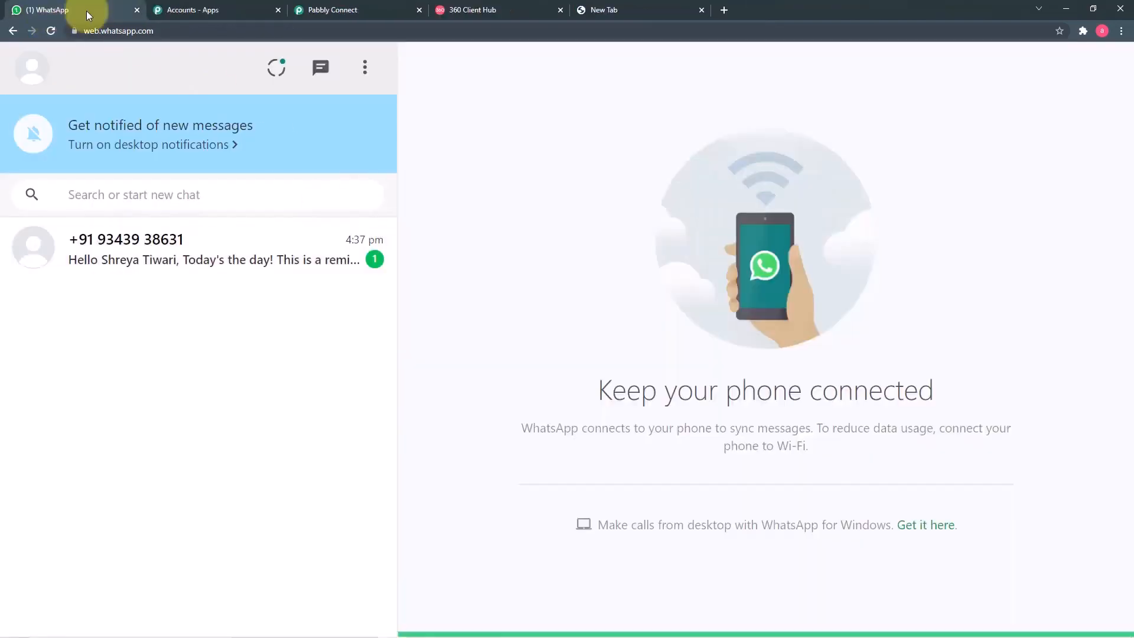
click(205, 264)
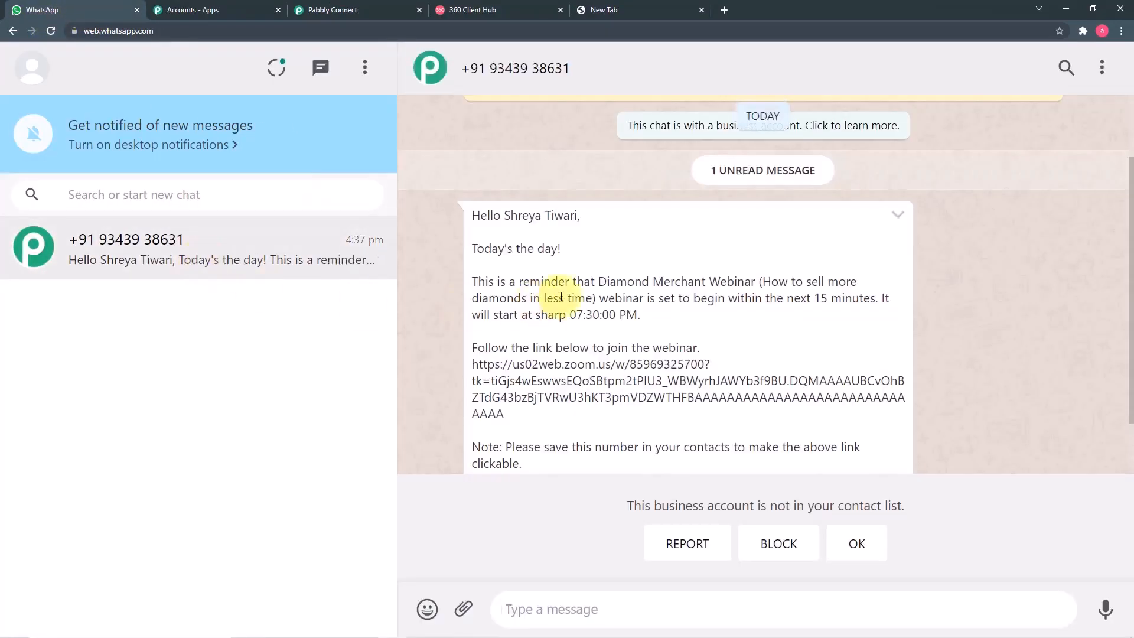
scroll(539, 295, down, 1)
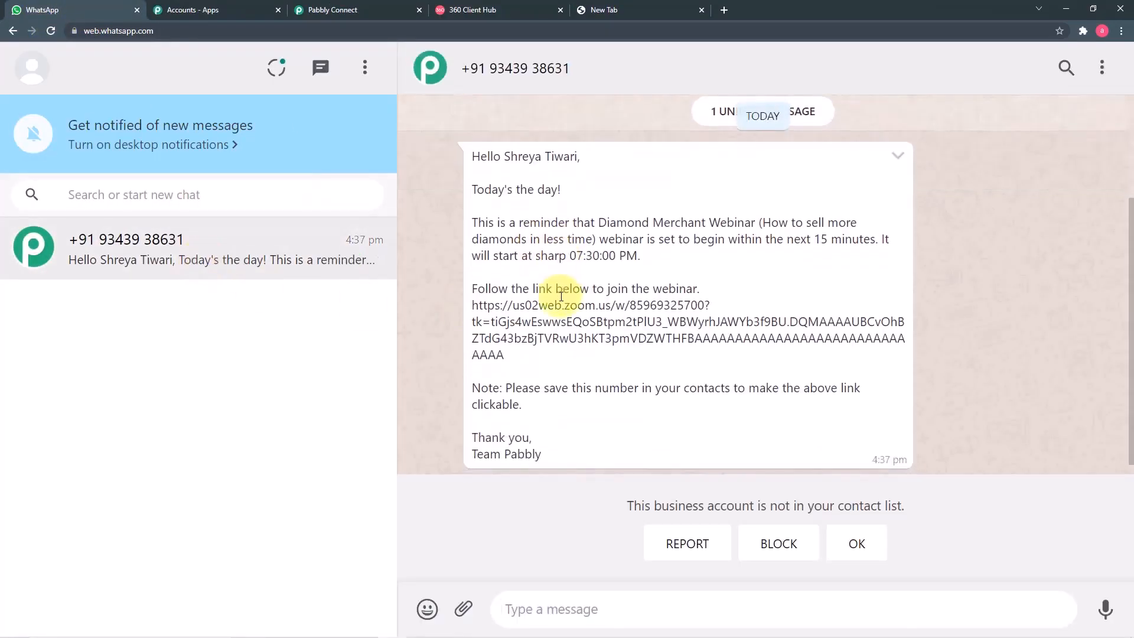
click(856, 544)
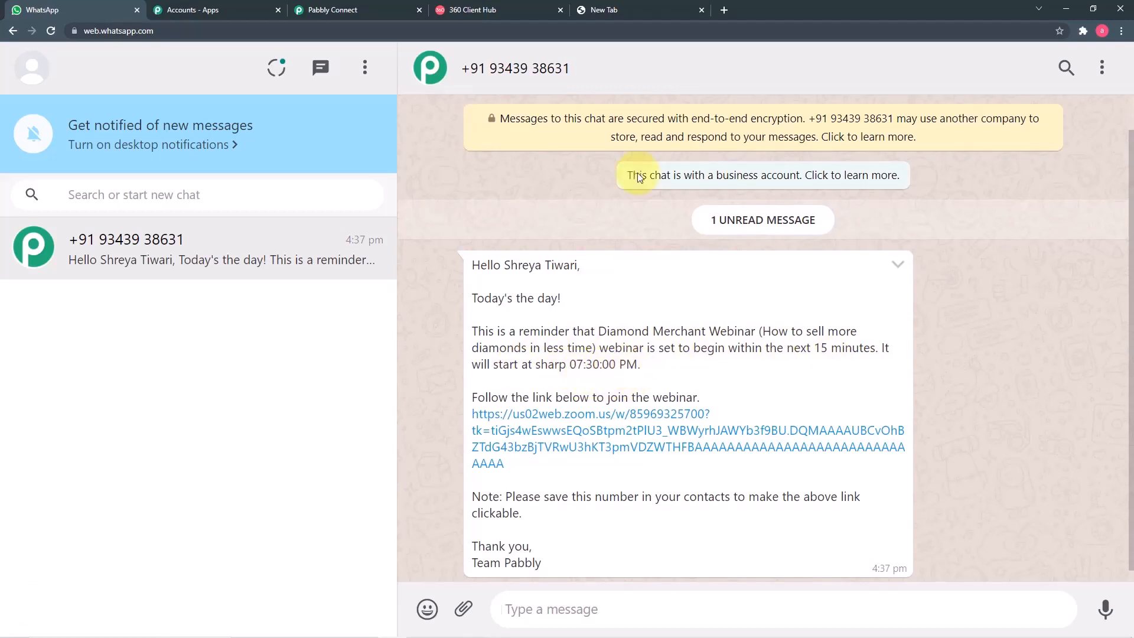
Step: Confirm Body Field 4 still maps the Split Text values 07:30:00 and PM
click(346, 15)
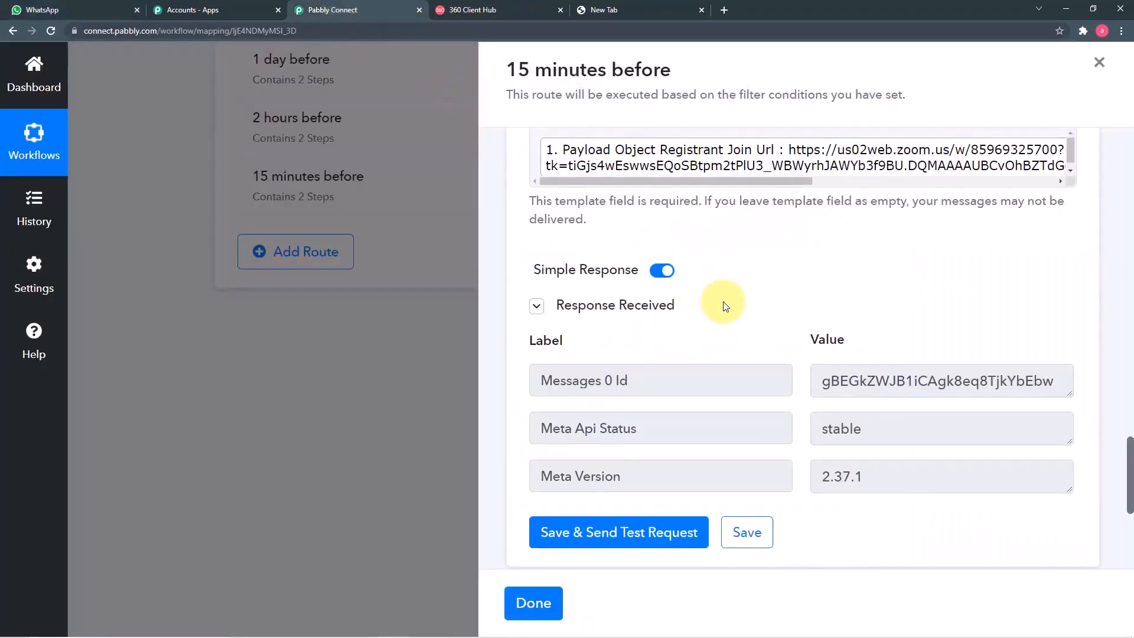
scroll(723, 302, up, 3)
scroll(725, 306, up, 1)
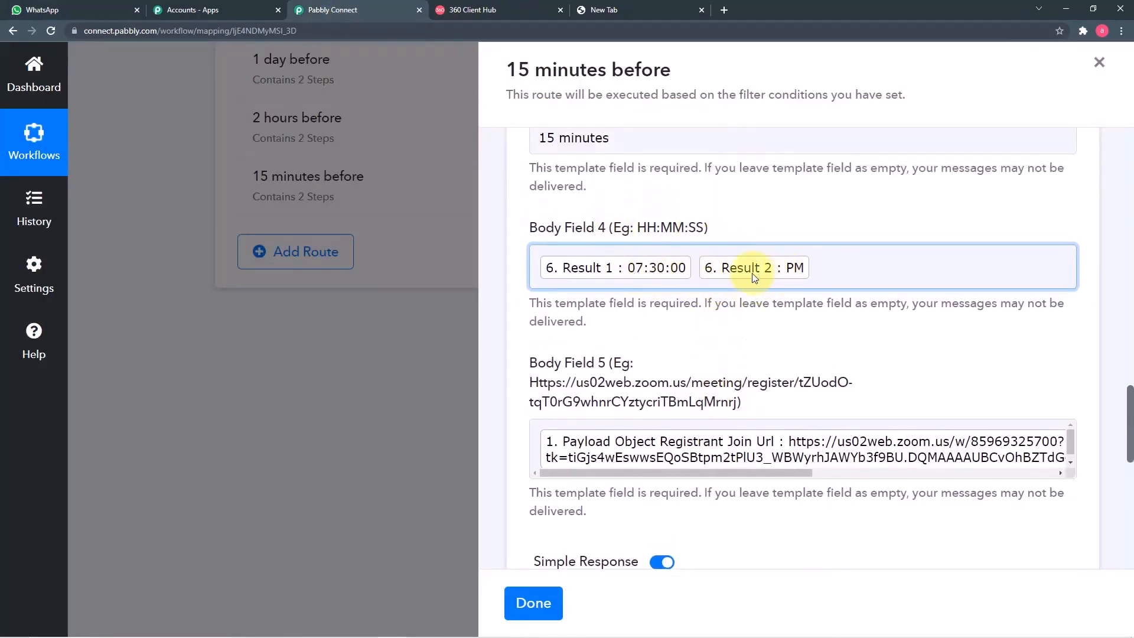
click(843, 275)
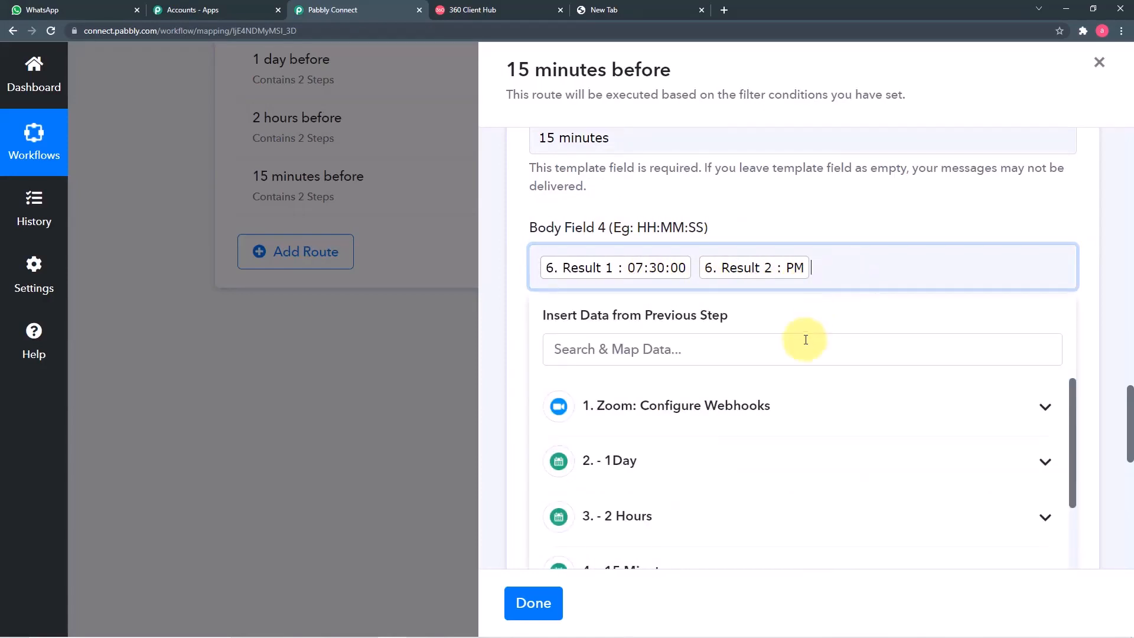
scroll(786, 384, down, 5)
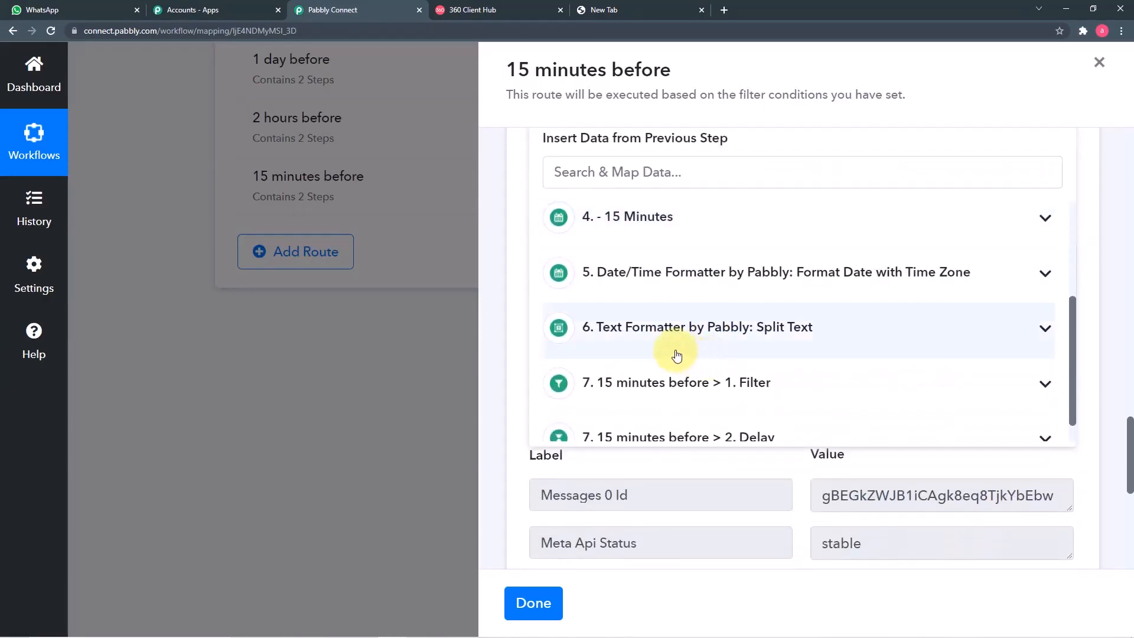
click(739, 340)
scroll(735, 343, down, 2)
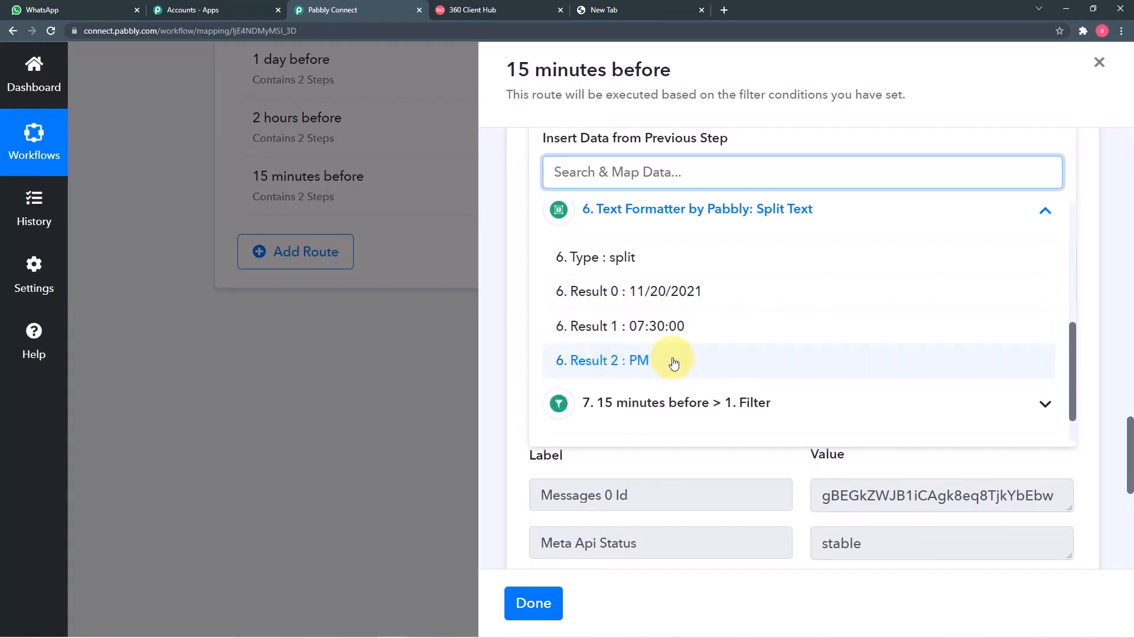
click(518, 350)
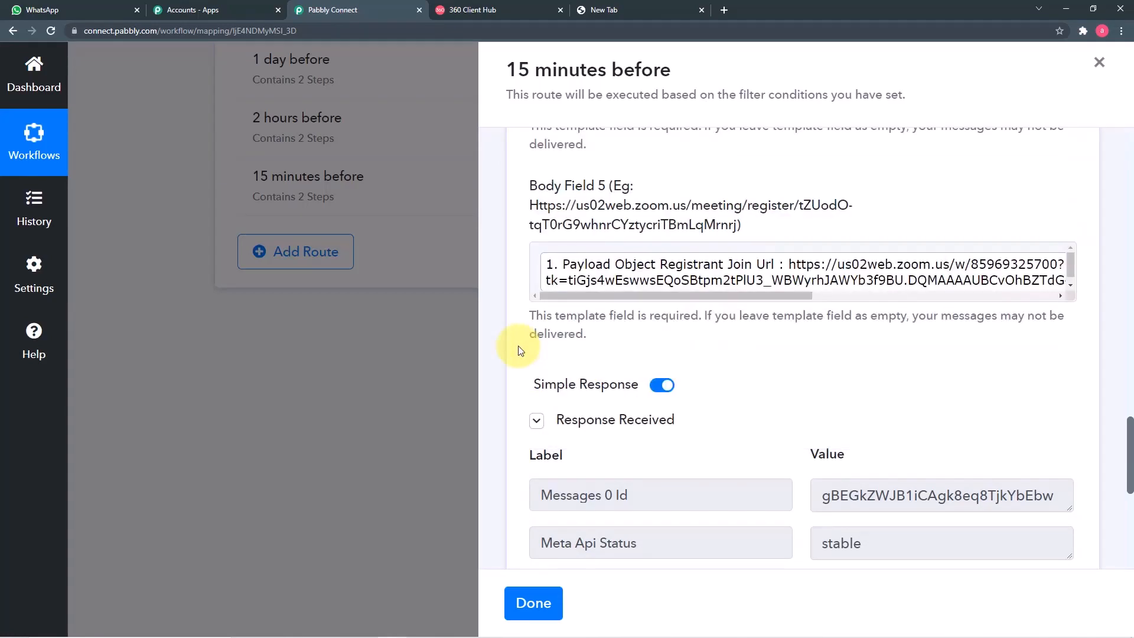
scroll(517, 351, up, 3)
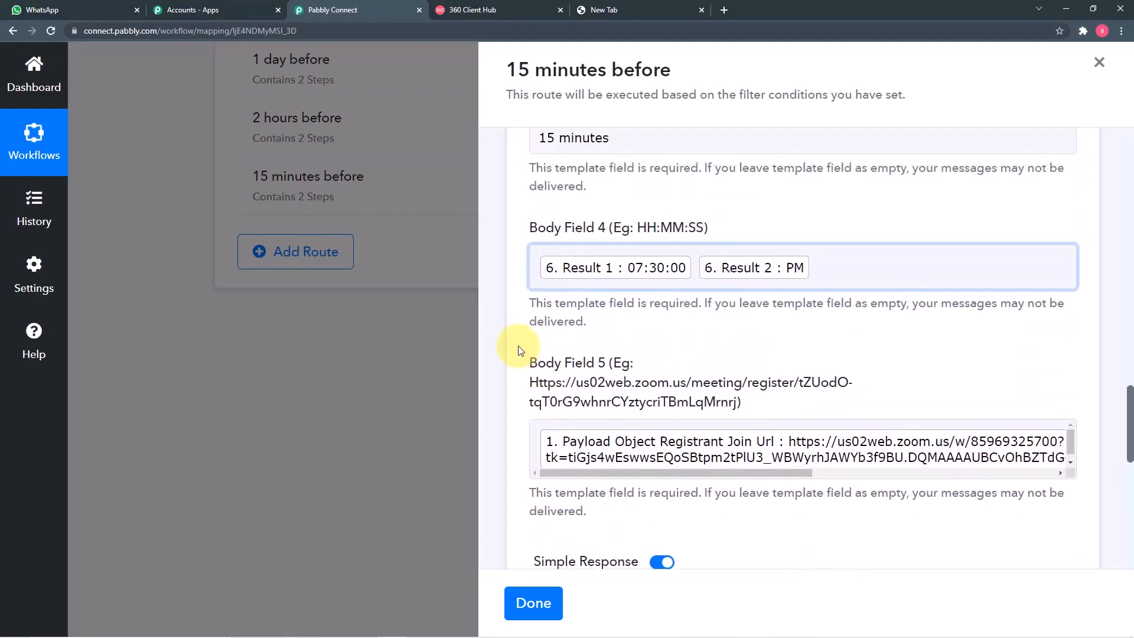
scroll(518, 351, down, 5)
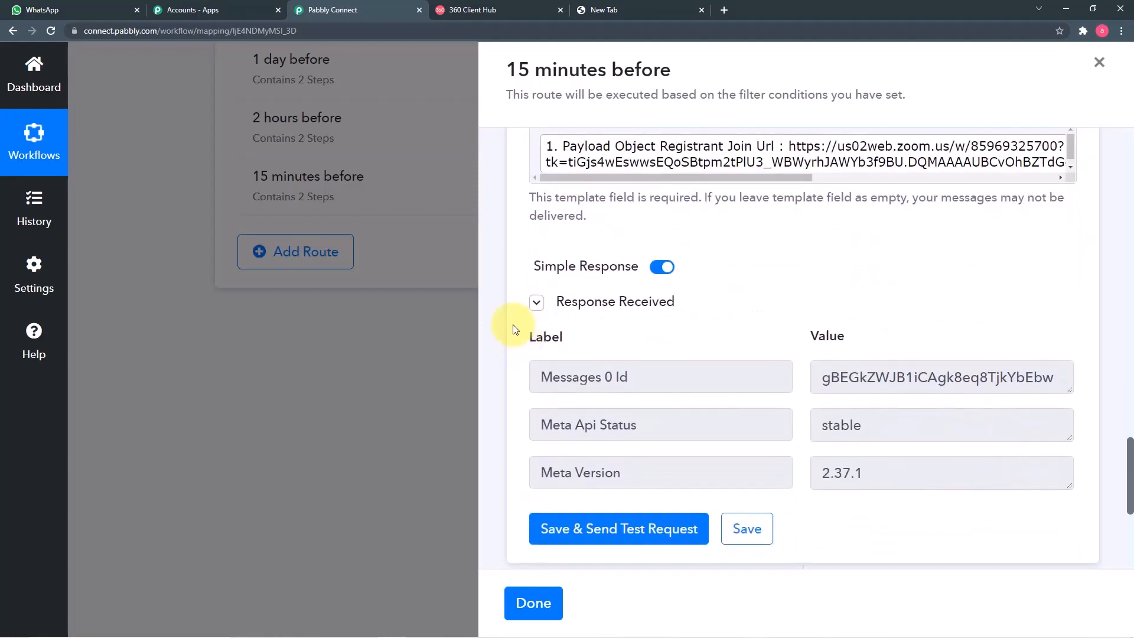
Step: View the 15-minute Diamond Merchant Webinar reminder for 07:30:00 PM in WhatsApp
click(109, 9)
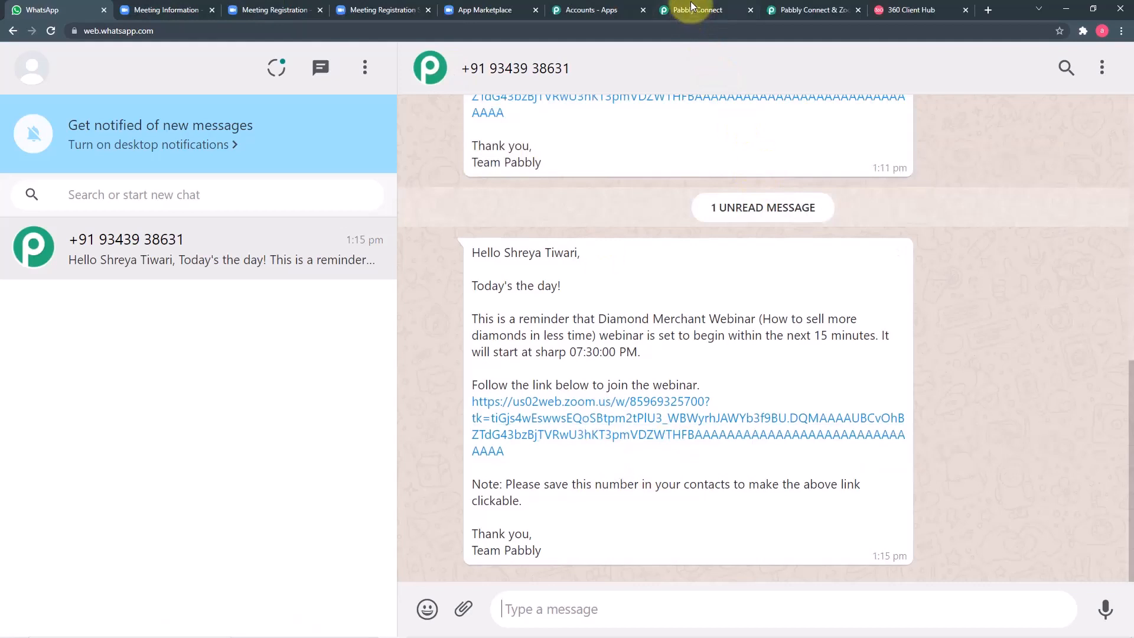
Step: Save and close the 15 minutes before route, then return to the top of the workflow
click(688, 10)
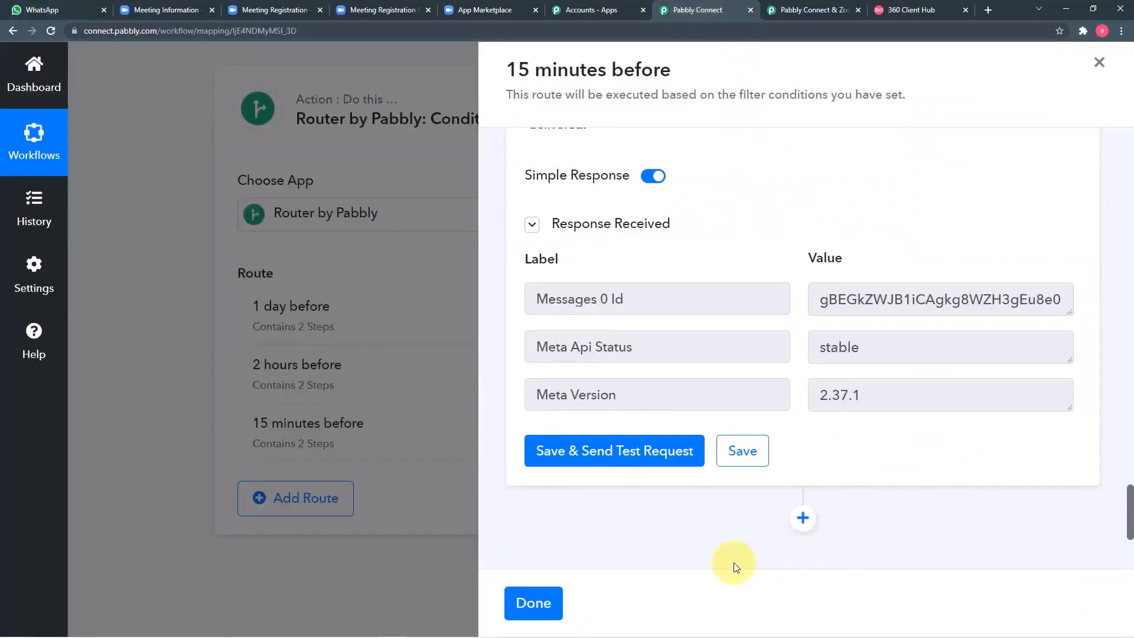
click(744, 451)
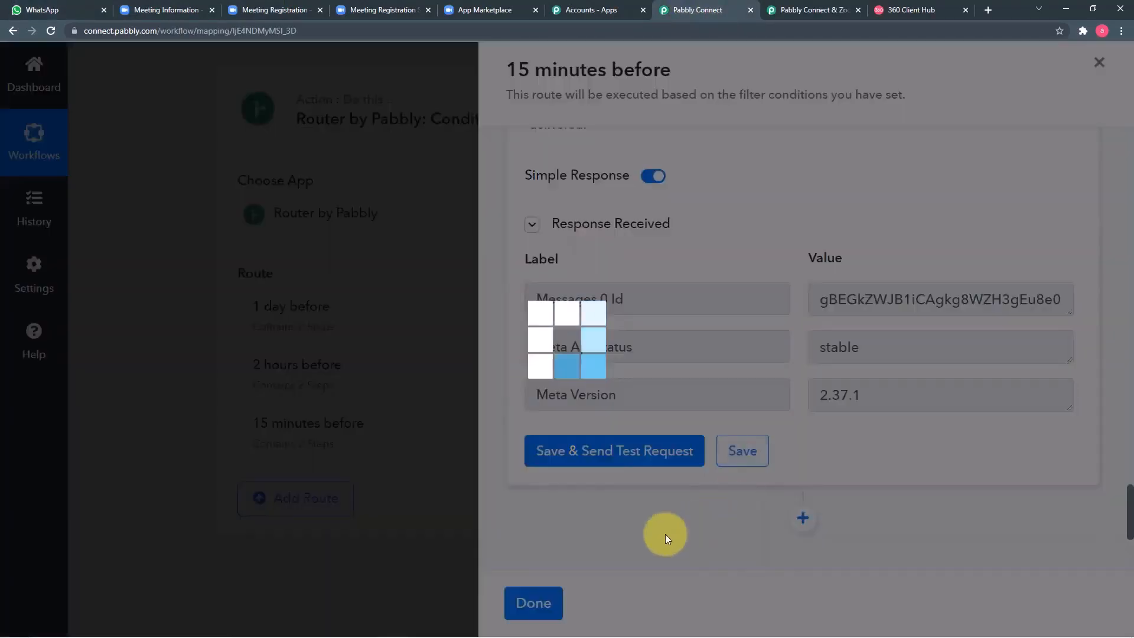
click(543, 600)
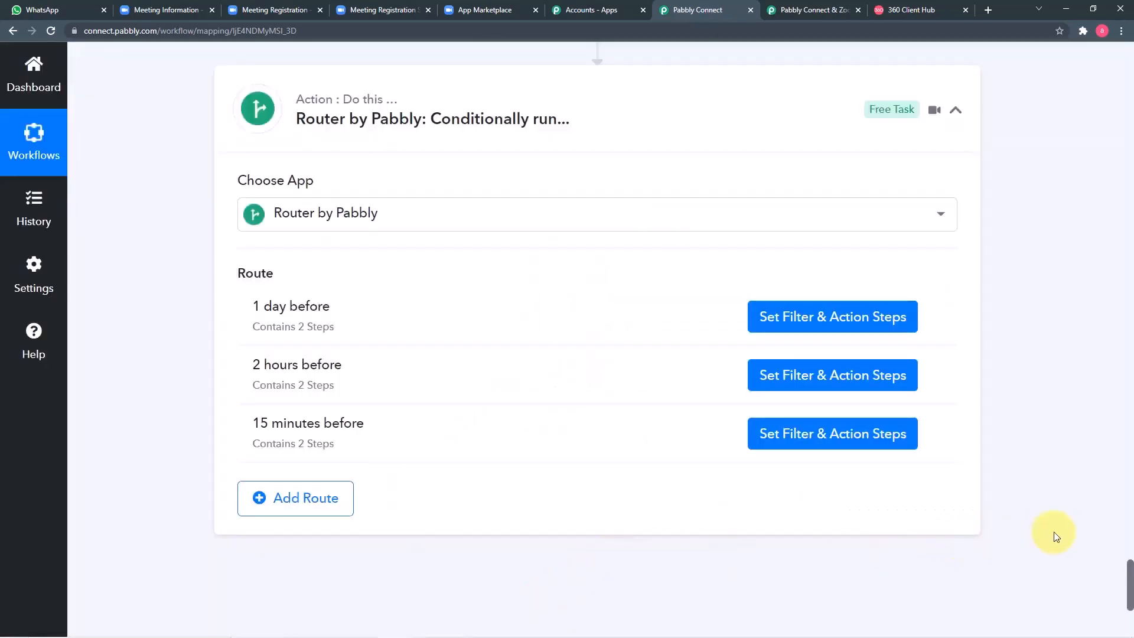
scroll(1056, 537, up, 15)
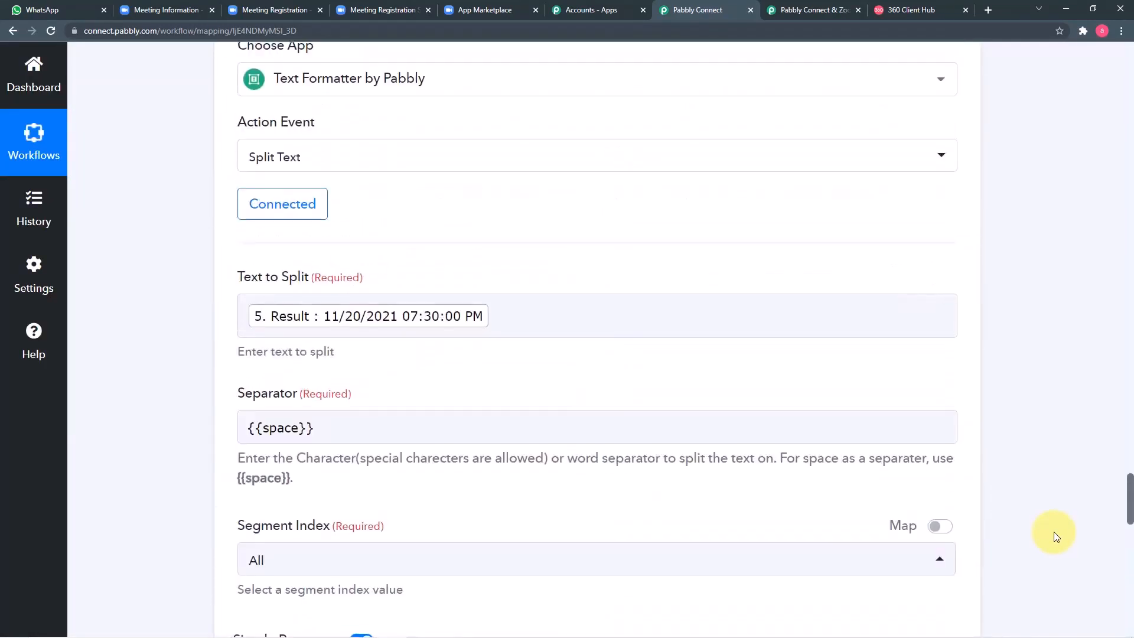
scroll(1056, 537, up, 9)
drag(1125, 431, 1116, 71)
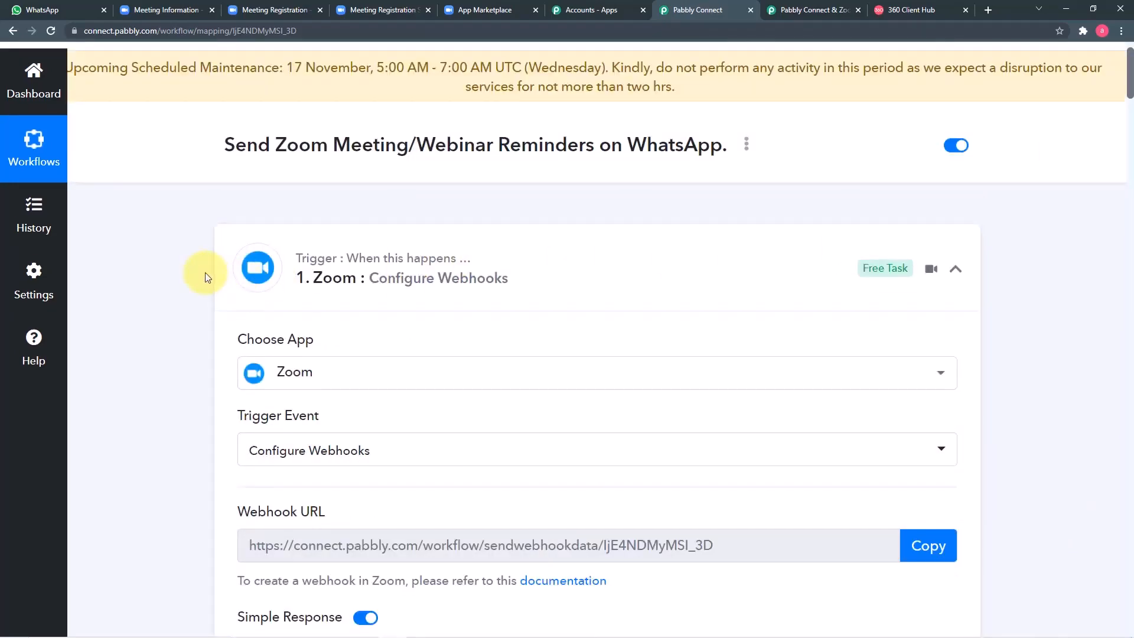
scroll(206, 277, down, 1)
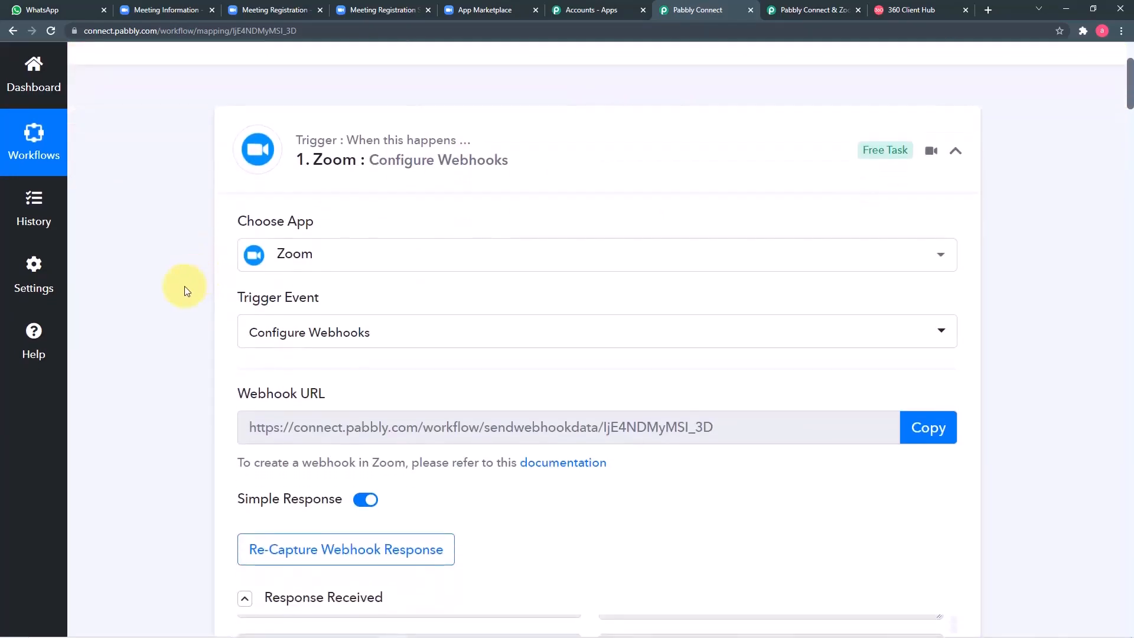
scroll(184, 286, down, 2)
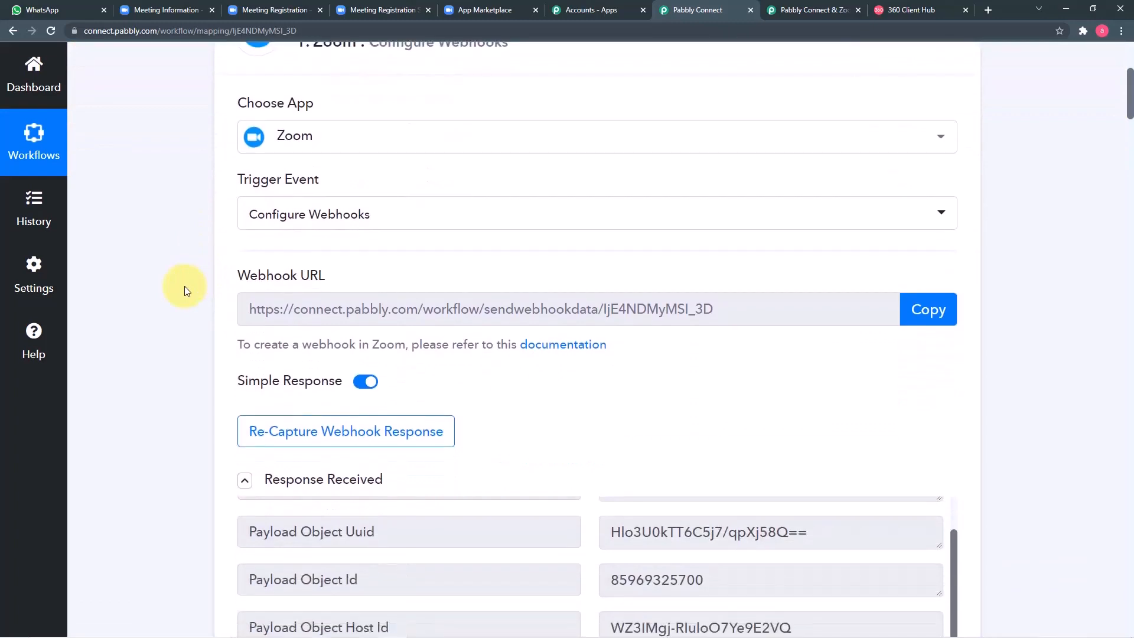
scroll(184, 286, down, 1)
scroll(195, 260, down, 1)
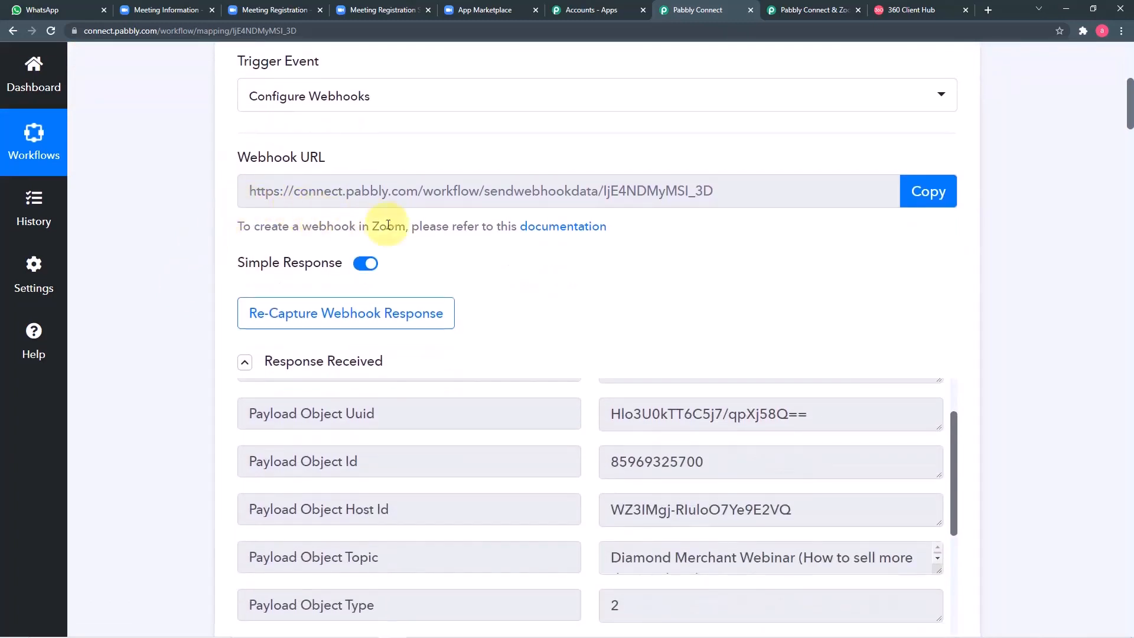
scroll(178, 234, down, 2)
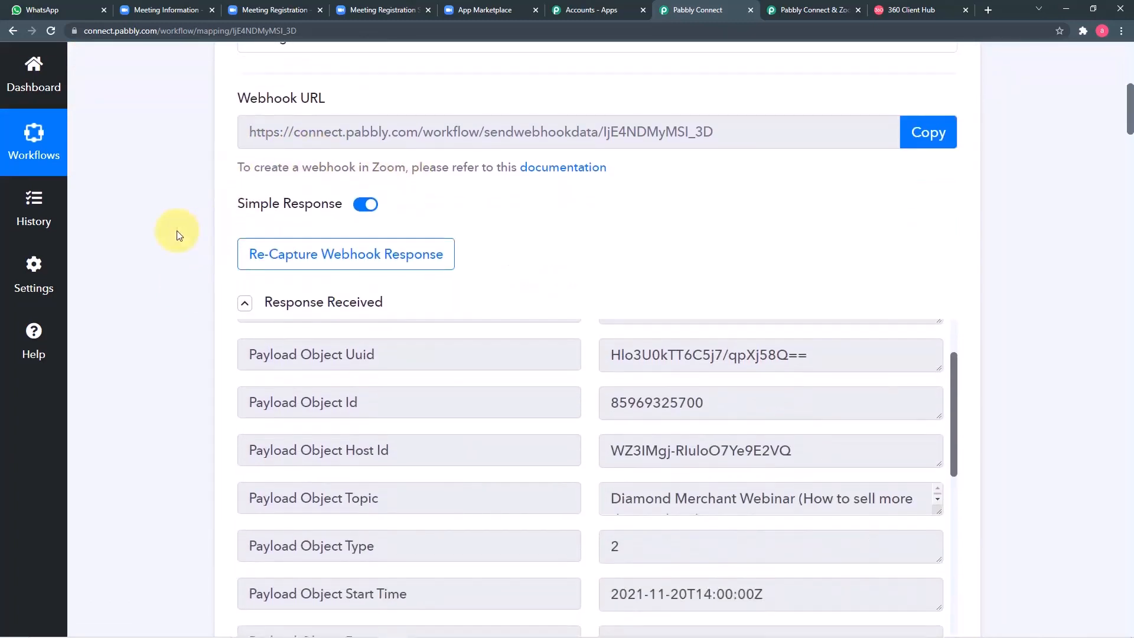
scroll(181, 282, down, 3)
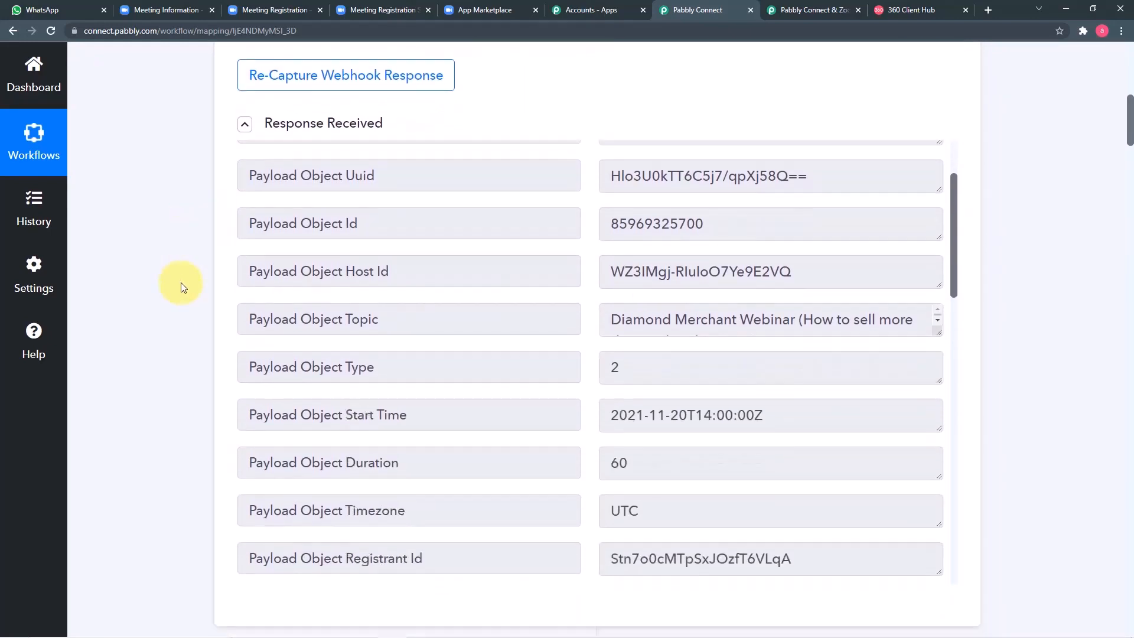
scroll(362, 233, up, 5)
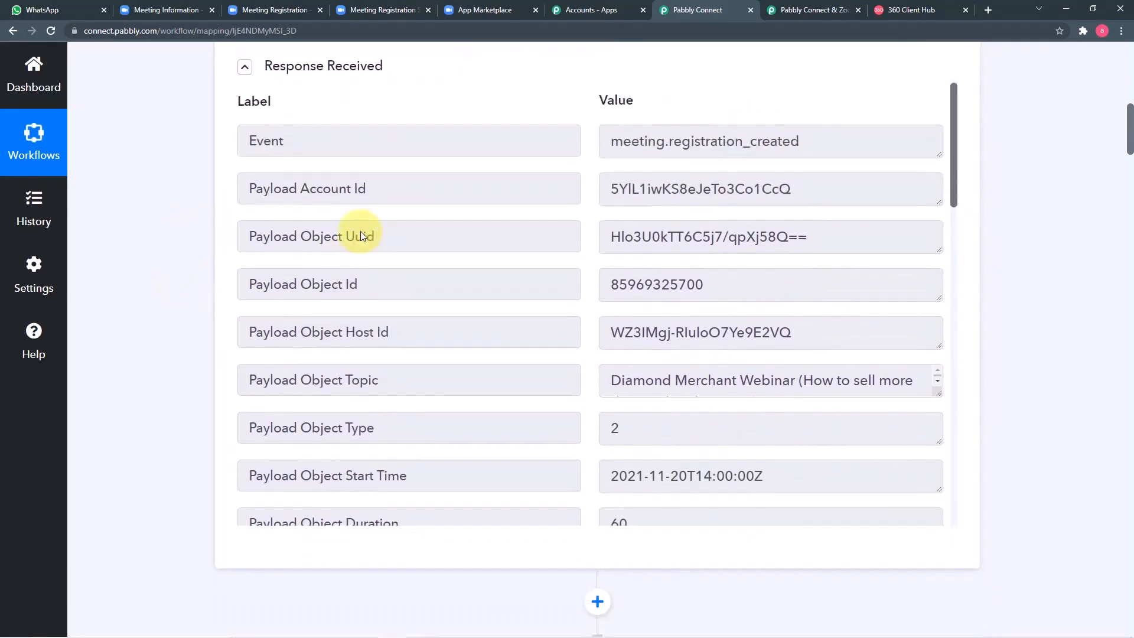
scroll(191, 257, down, 10)
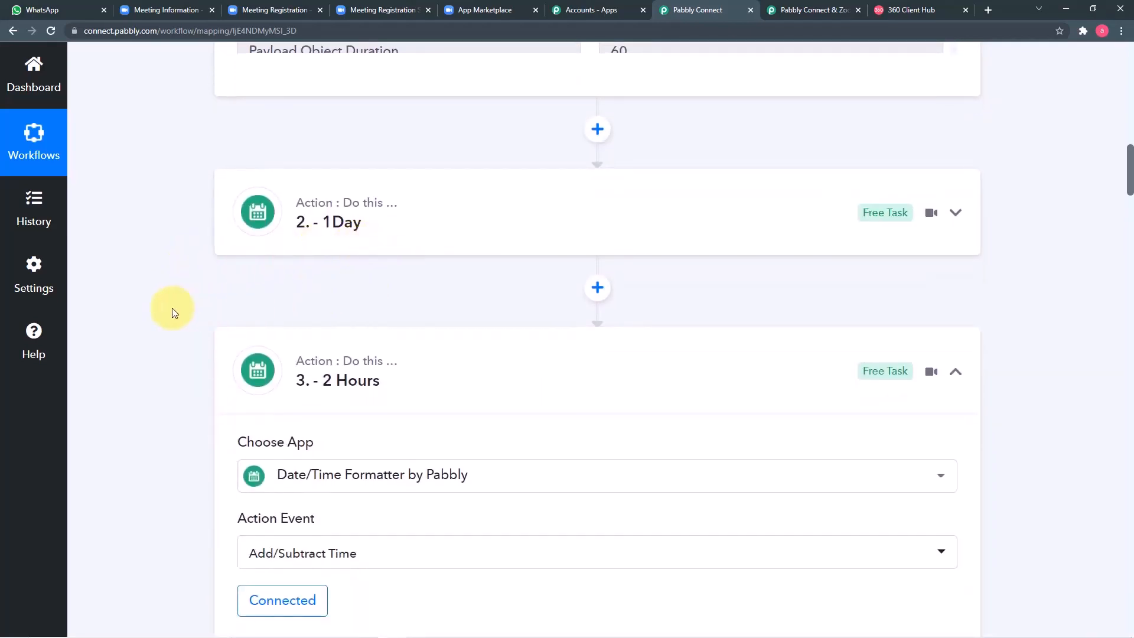
scroll(173, 310, down, 1)
scroll(173, 311, down, 4)
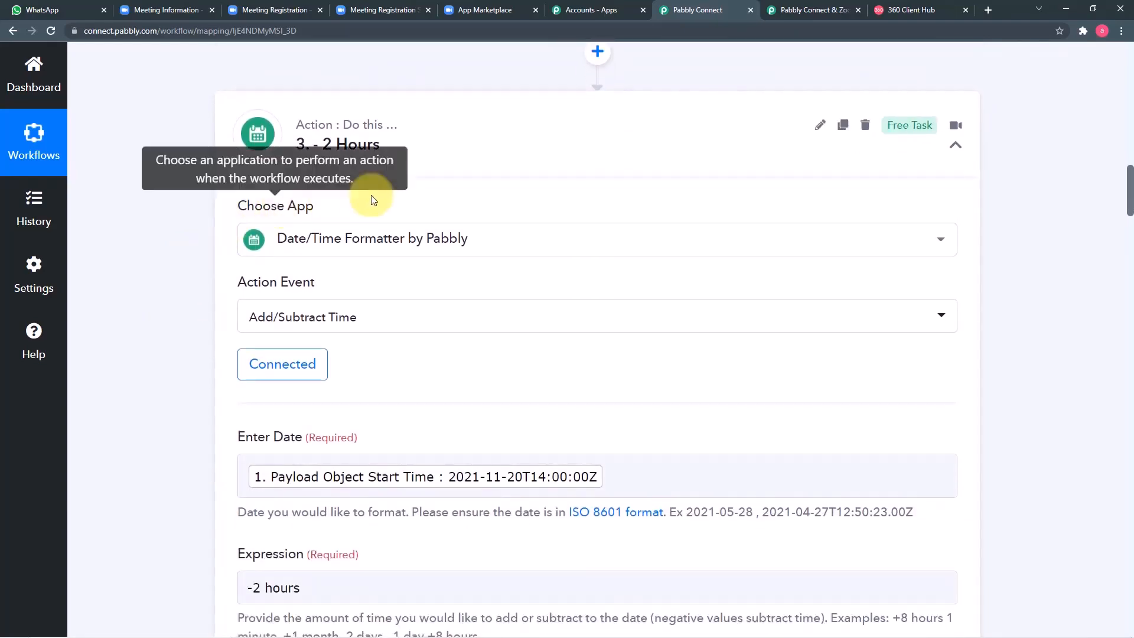
scroll(194, 258, down, 15)
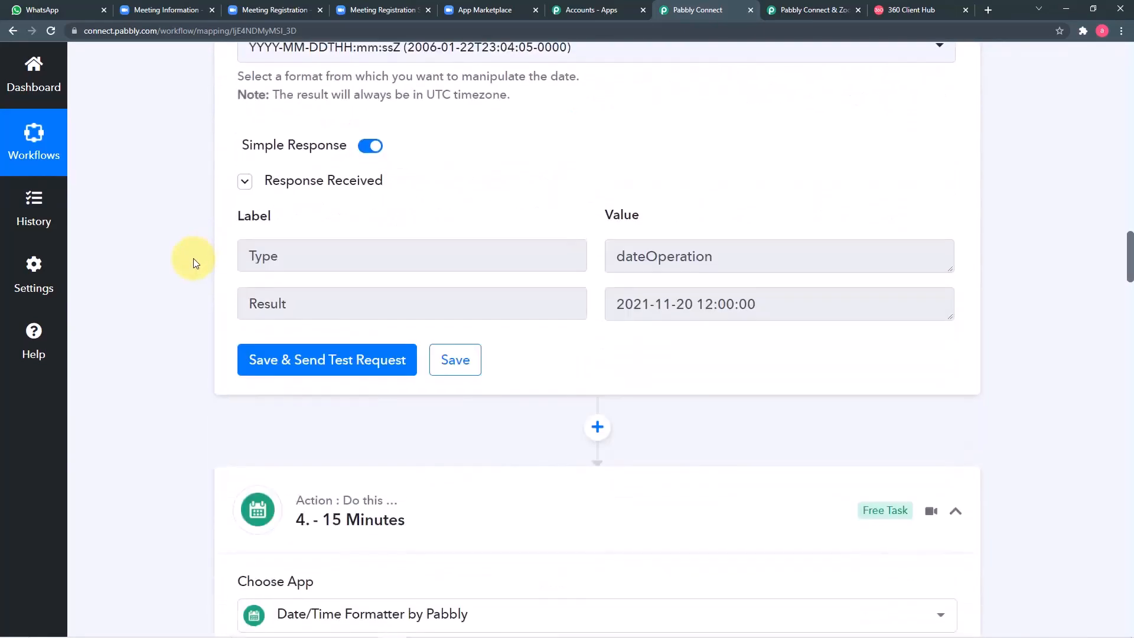
scroll(195, 295, down, 7)
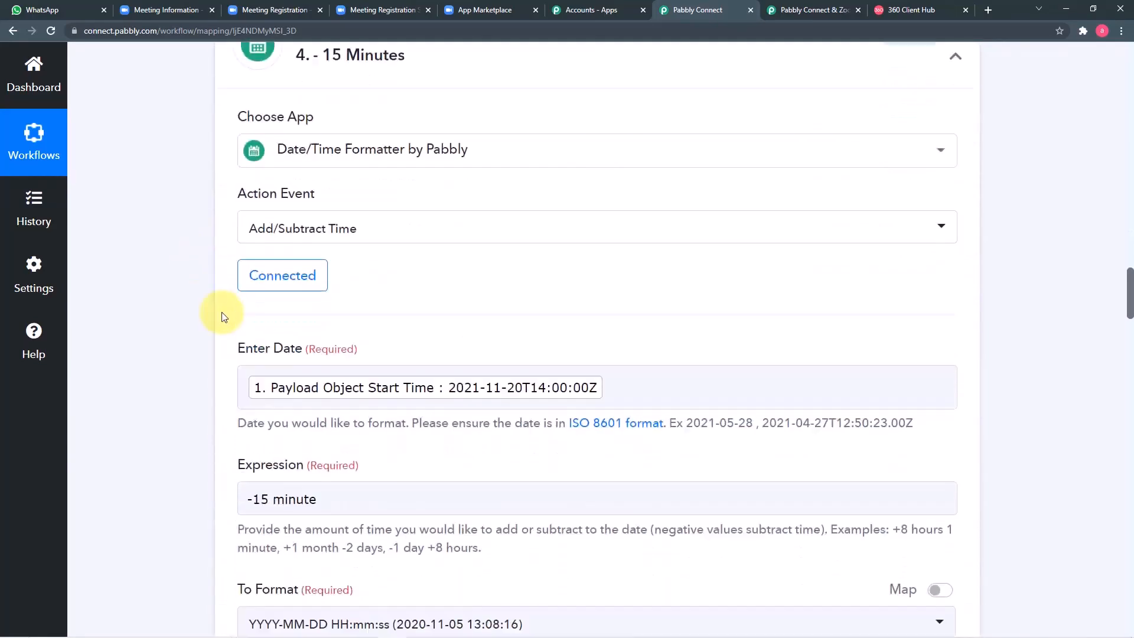
scroll(194, 311, down, 10)
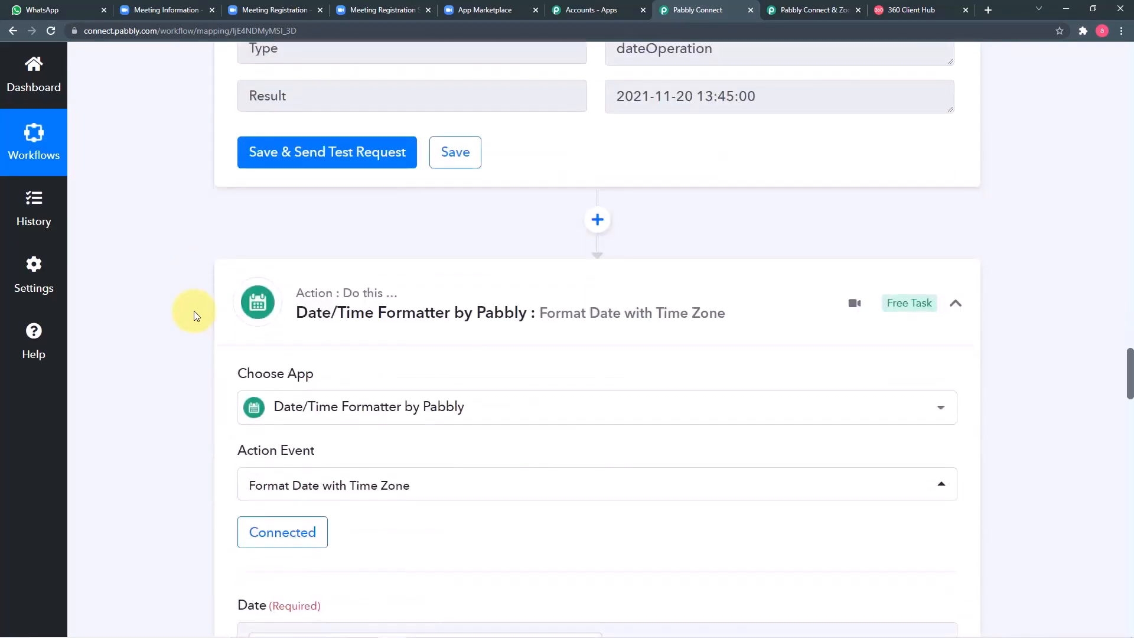
scroll(194, 311, down, 4)
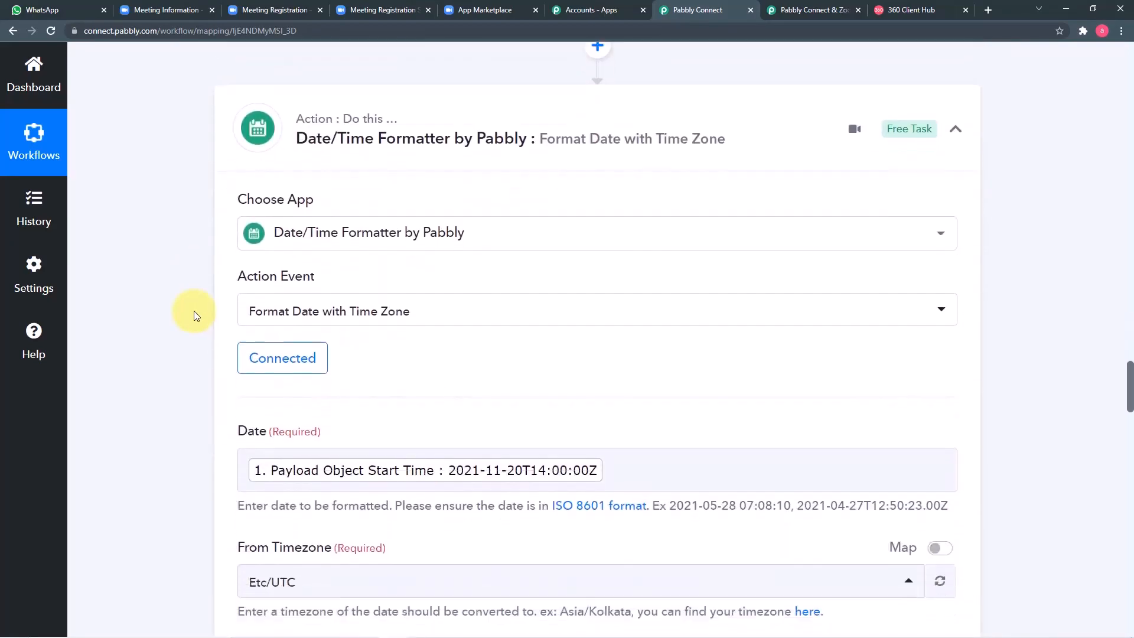
scroll(194, 311, down, 2)
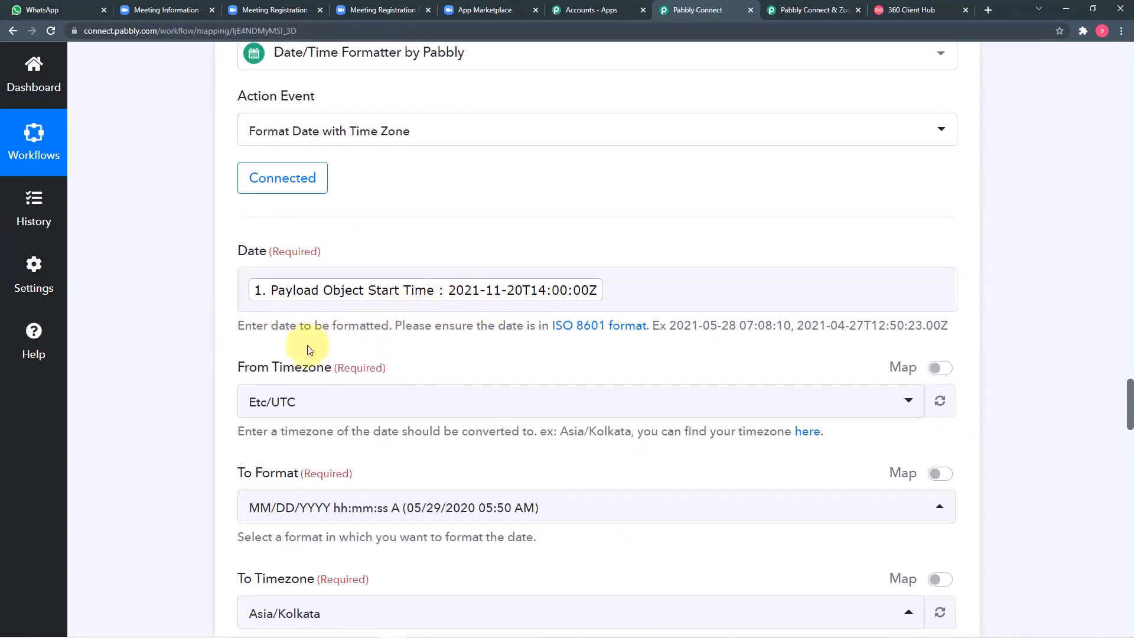
scroll(207, 383, down, 2)
scroll(208, 387, down, 4)
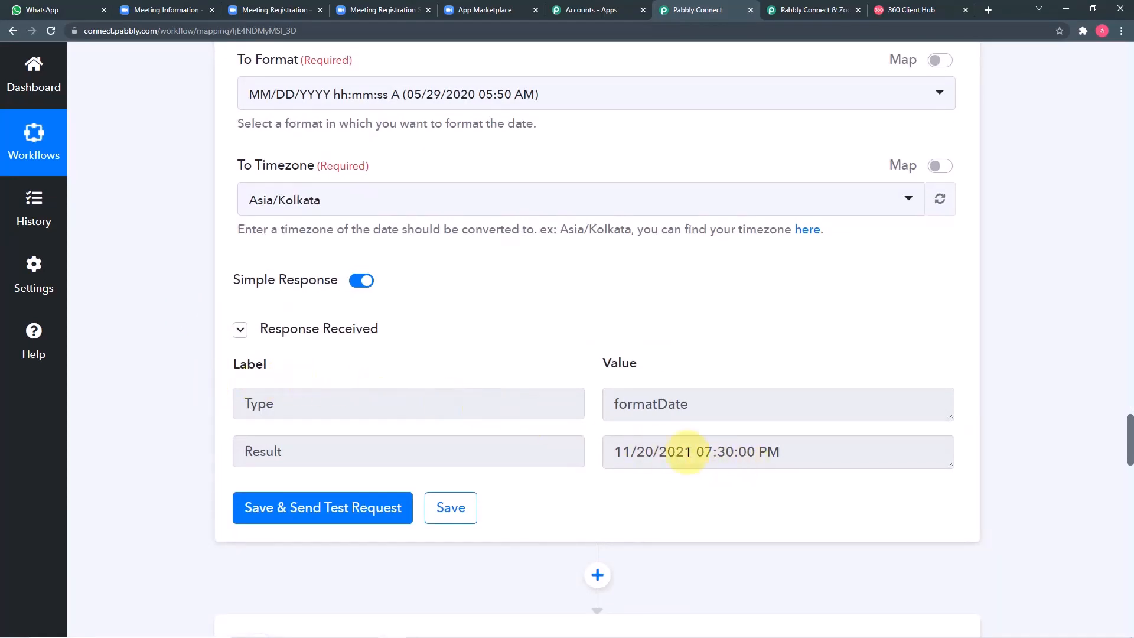
scroll(650, 466, down, 4)
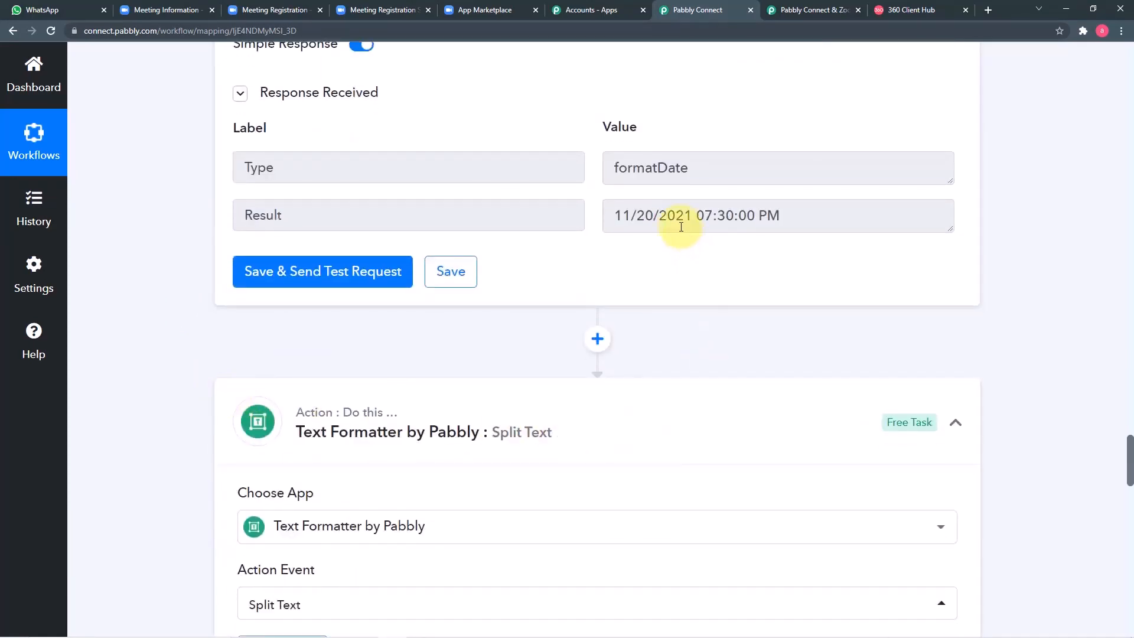
scroll(650, 298, down, 10)
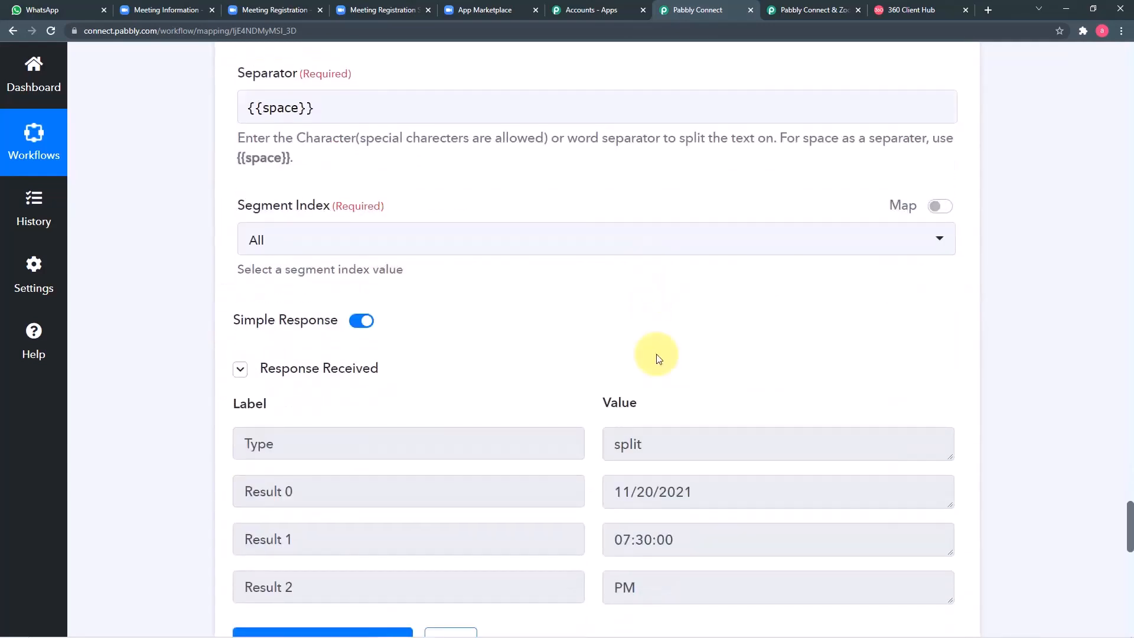
scroll(638, 493, down, 9)
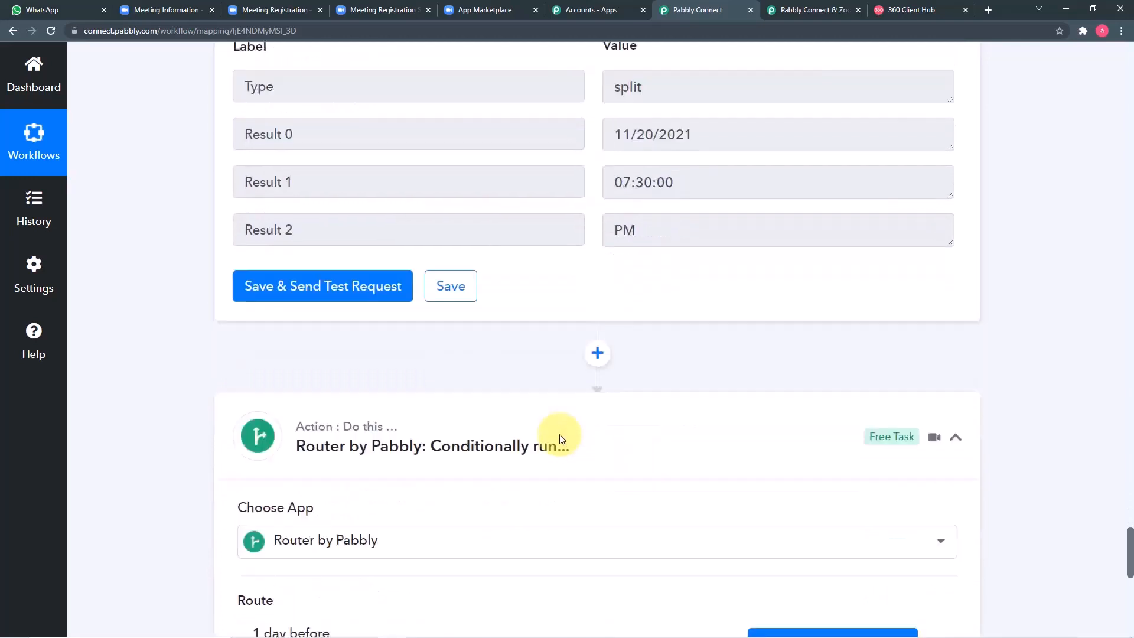
scroll(228, 393, down, 2)
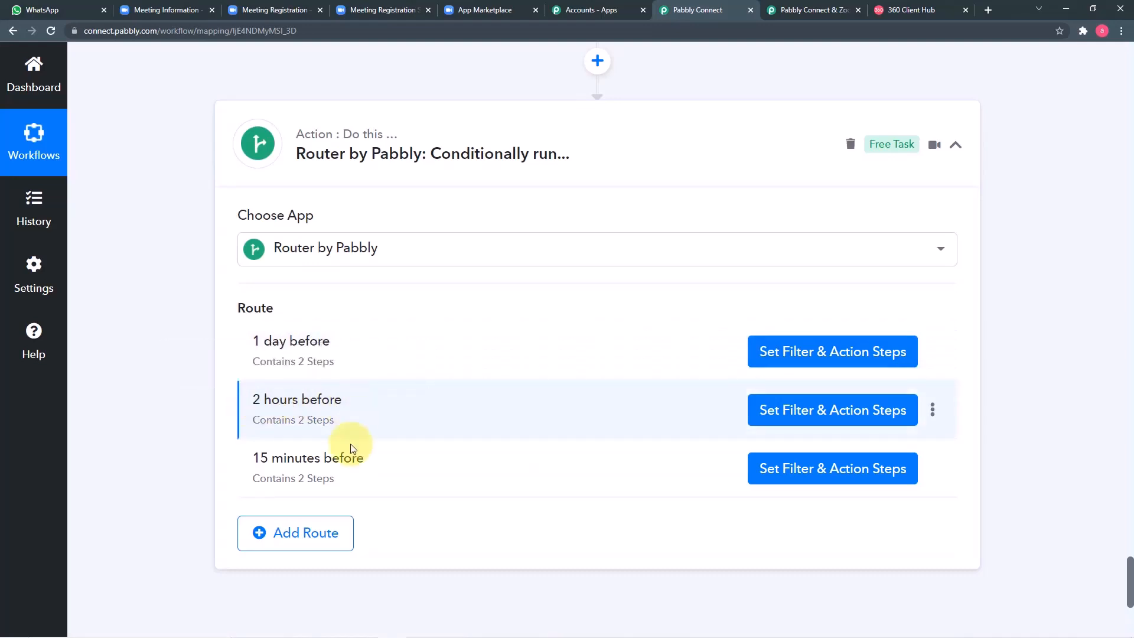
Step: Review the 1 day before route's filter condition and delay settings
click(803, 360)
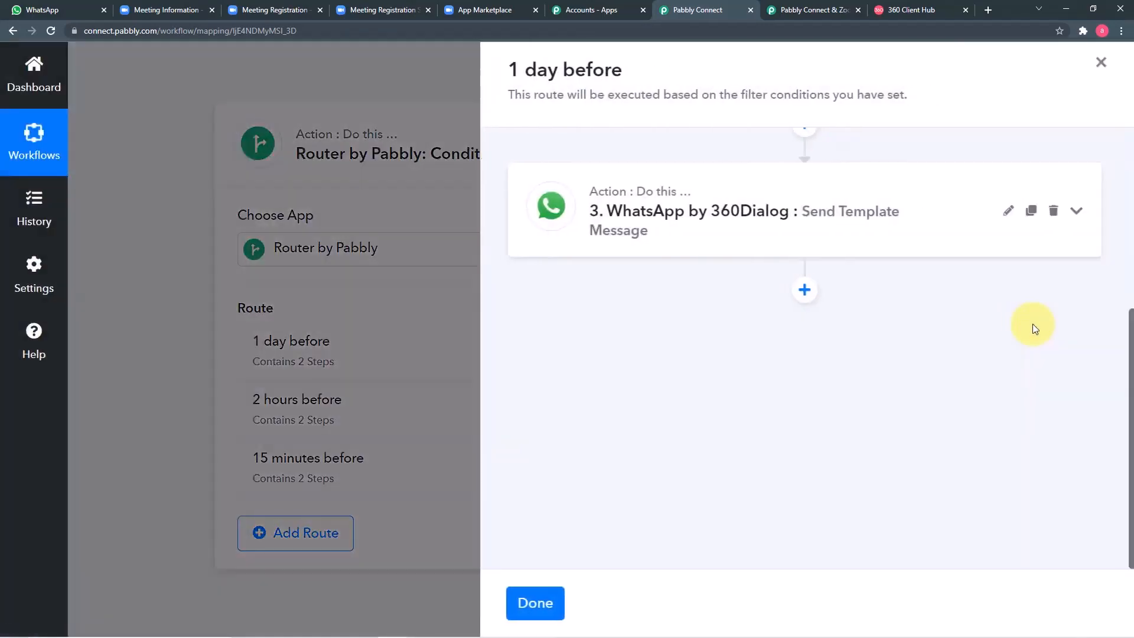
scroll(756, 275, up, 5)
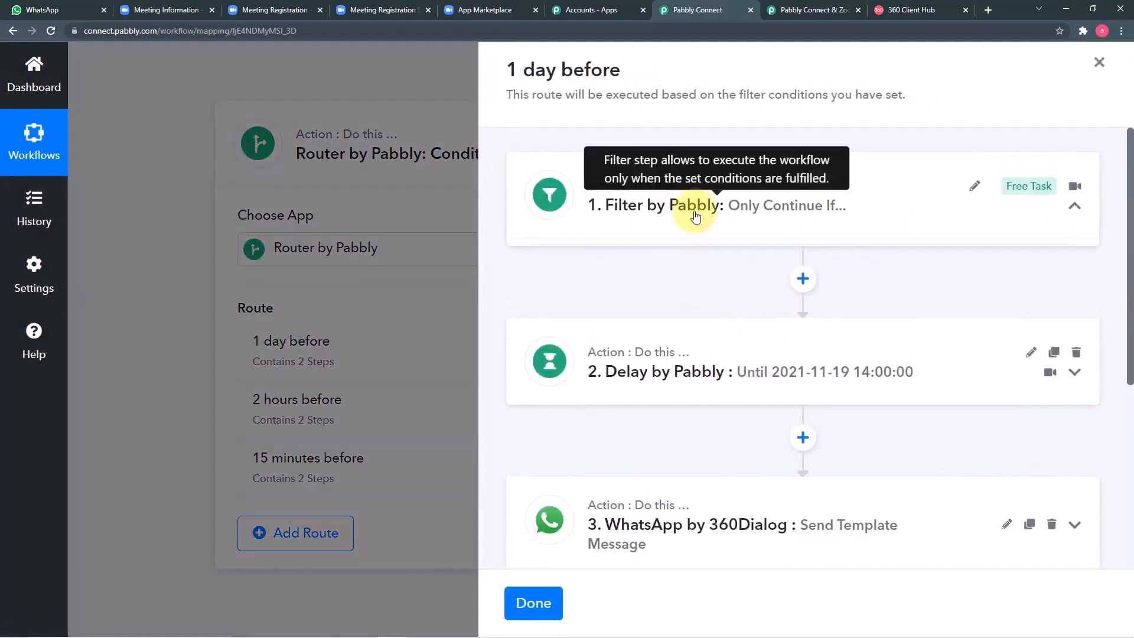
click(696, 218)
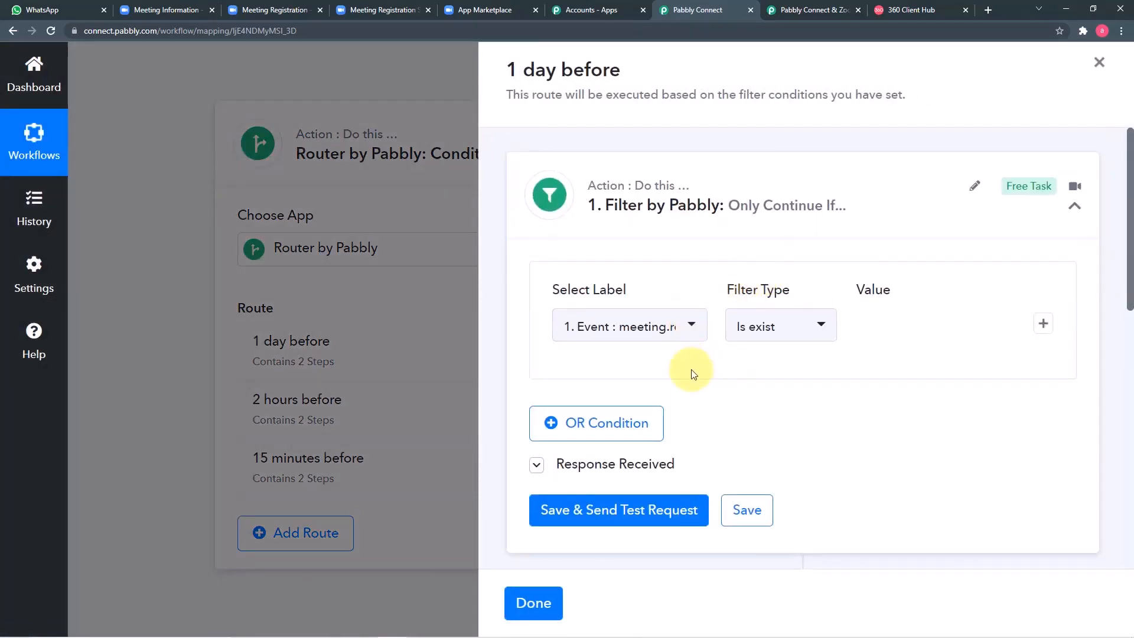
scroll(693, 374, down, 4)
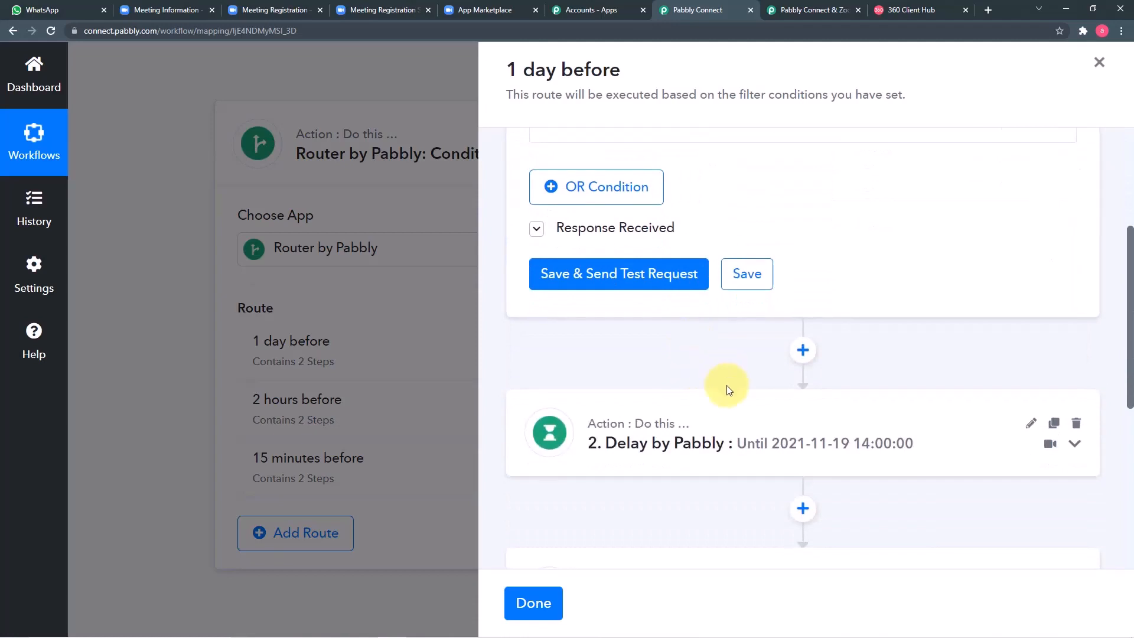
scroll(726, 393, down, 1)
click(707, 403)
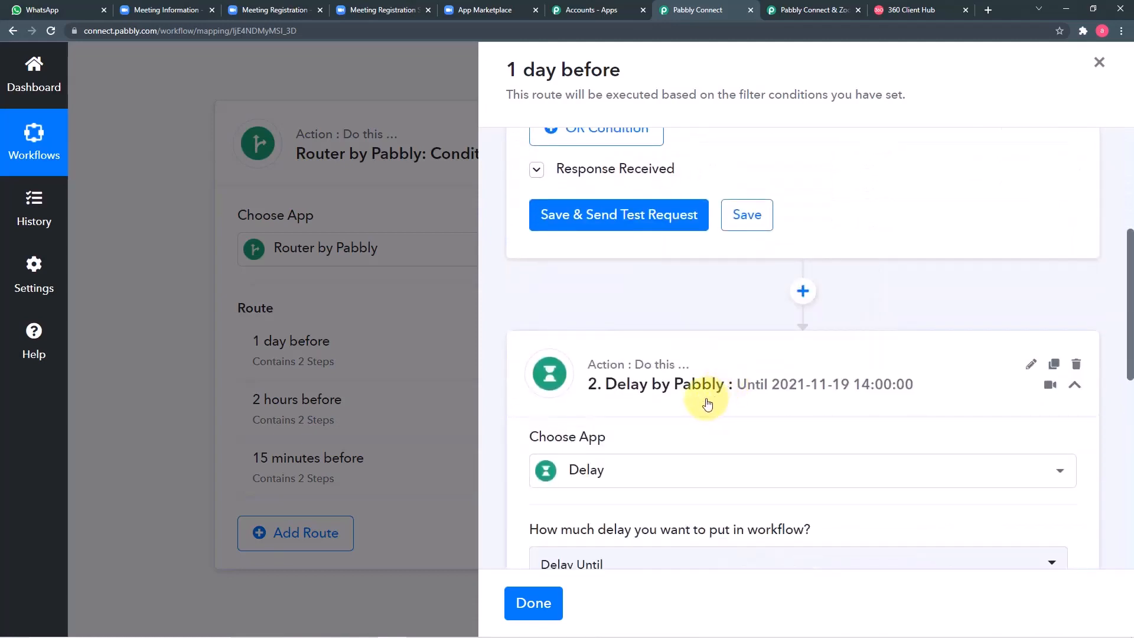
scroll(708, 404, down, 2)
scroll(701, 384, down, 2)
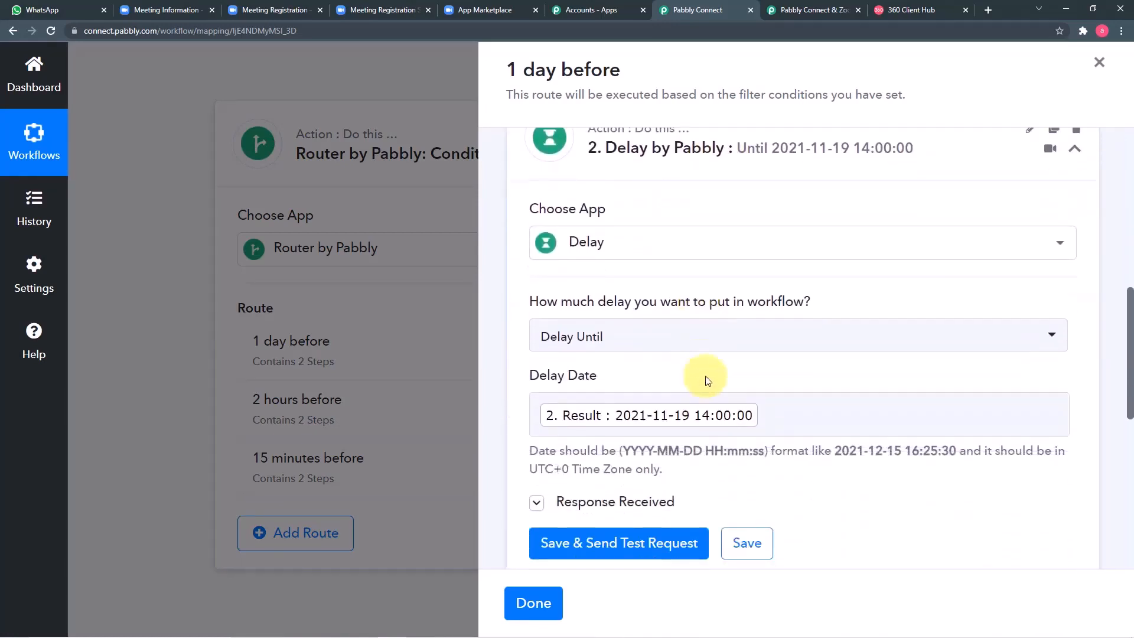
scroll(754, 296, up, 2)
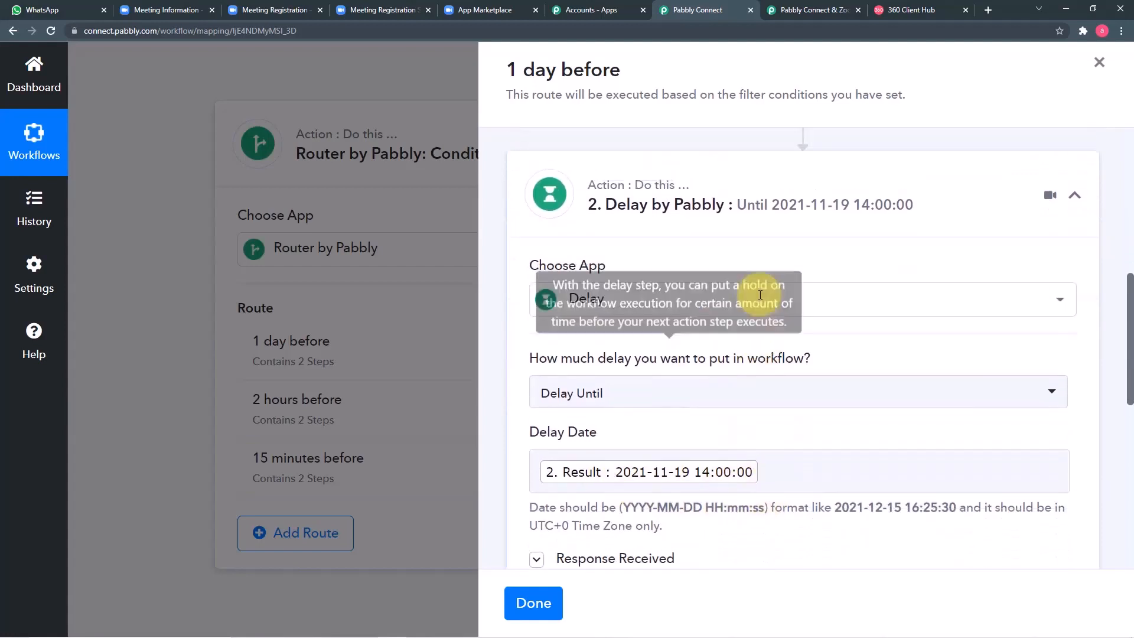
scroll(754, 296, down, 2)
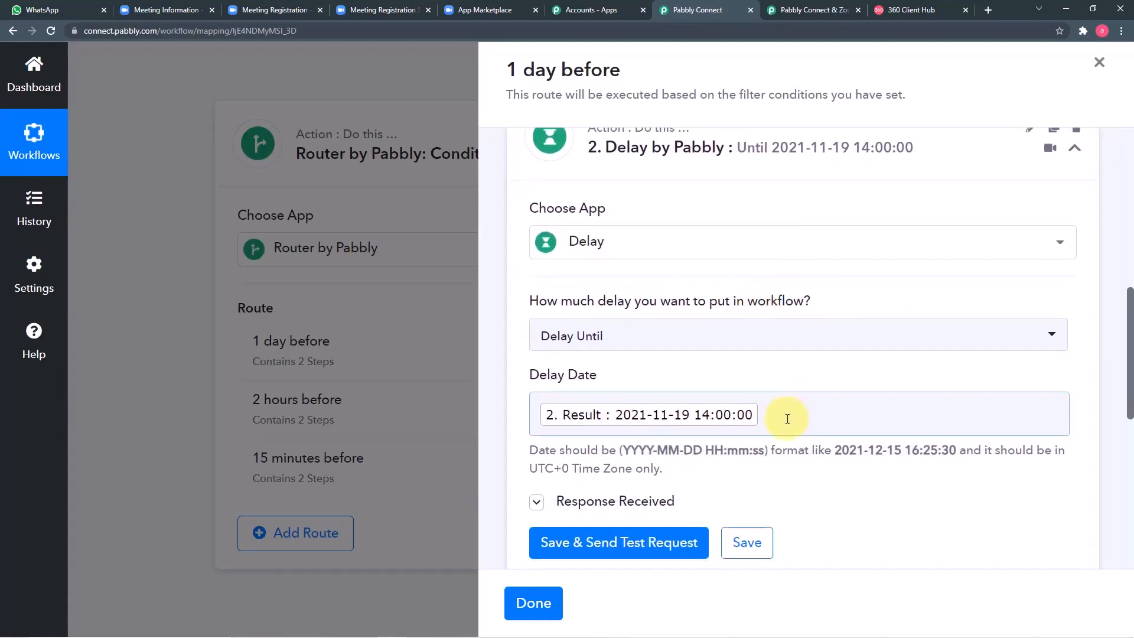
scroll(787, 418, down, 6)
Step: Review the WhatsApp template message step, then close the route panel
click(768, 386)
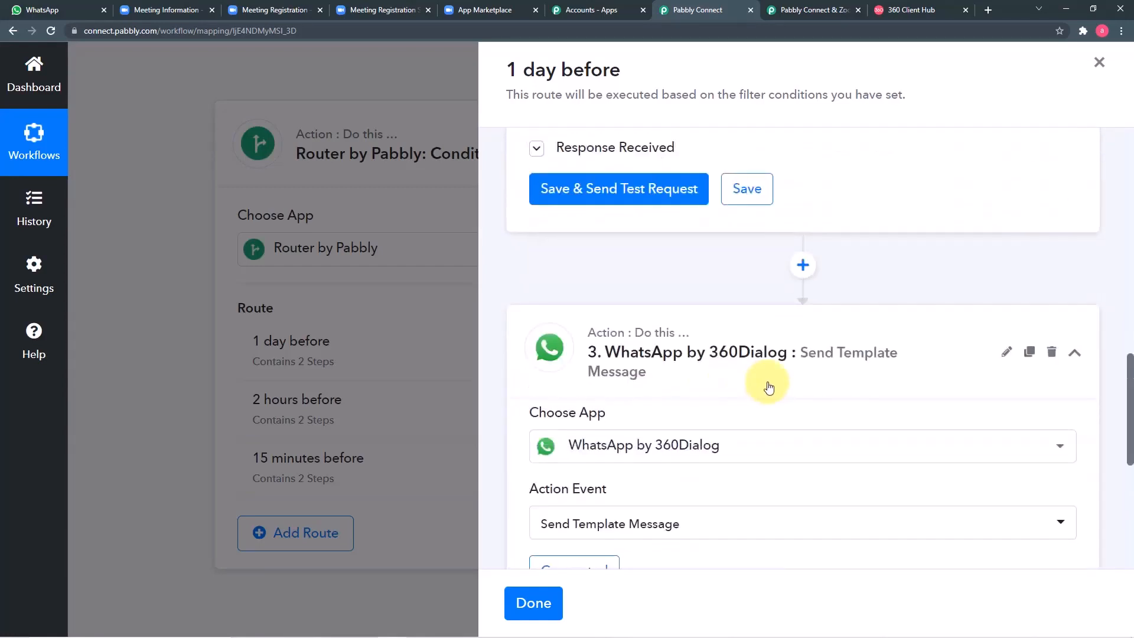
scroll(775, 335, down, 3)
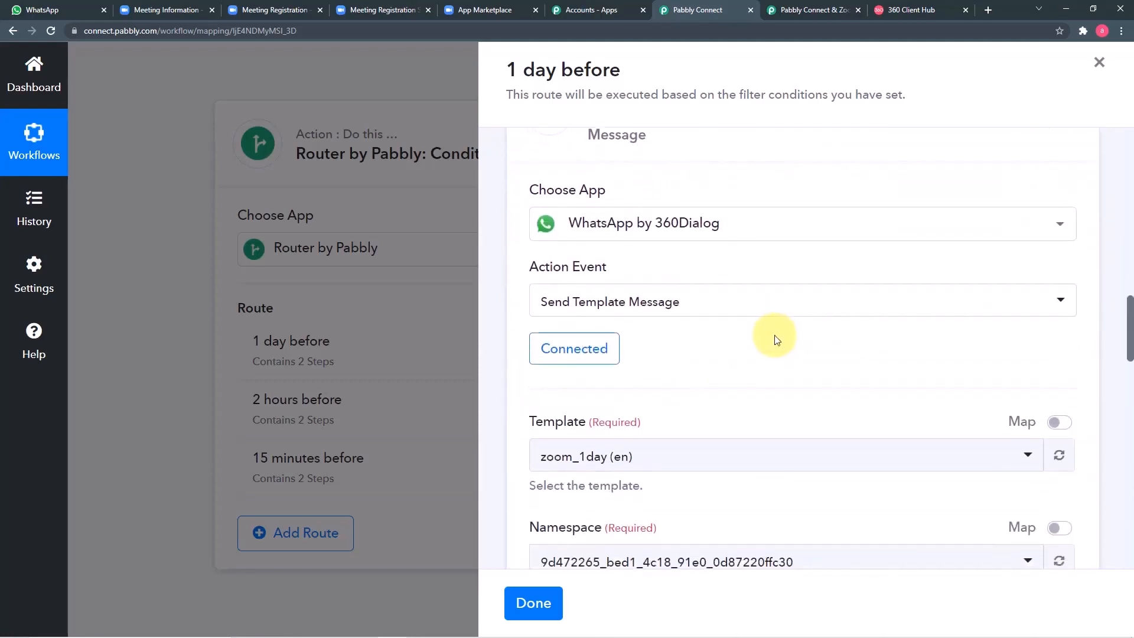
scroll(691, 312, down, 1)
scroll(693, 314, down, 7)
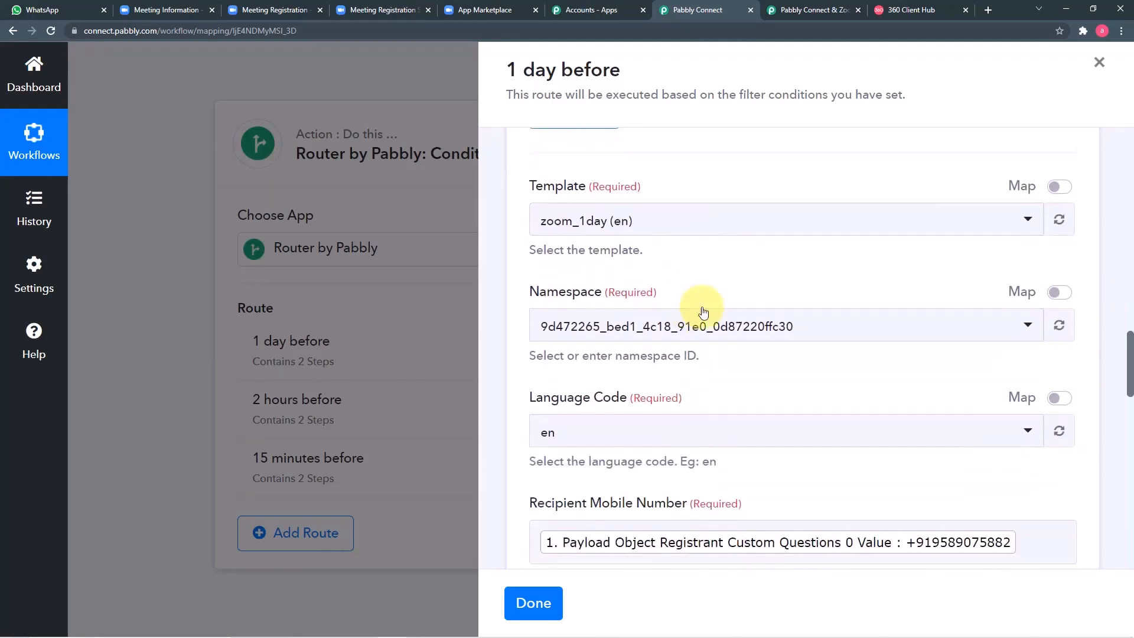
scroll(710, 311, down, 2)
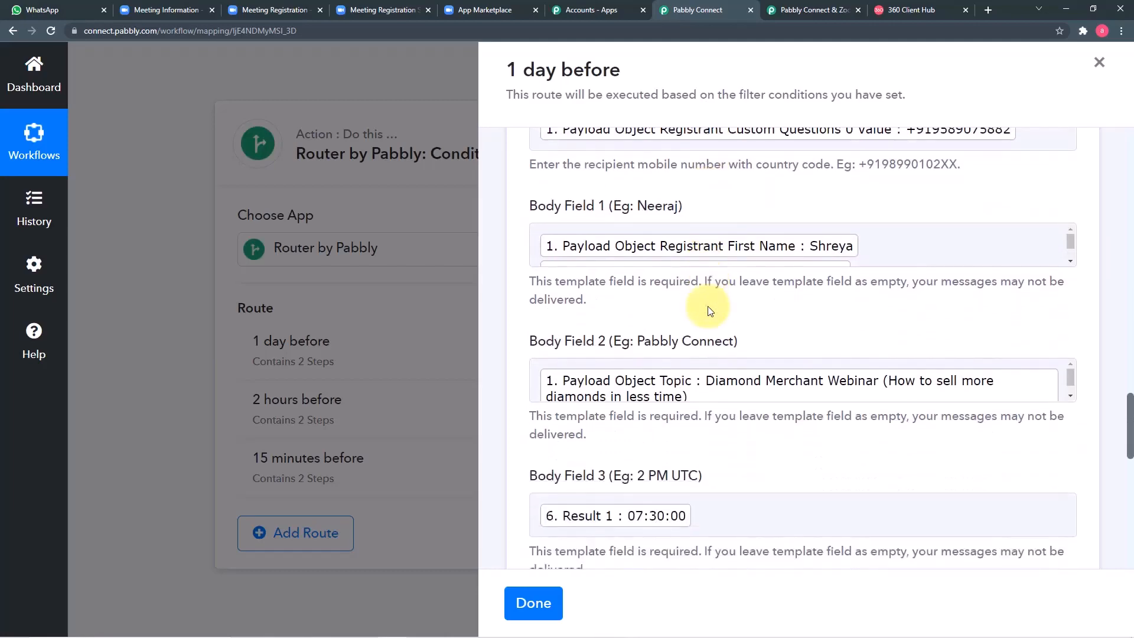
scroll(709, 304, down, 3)
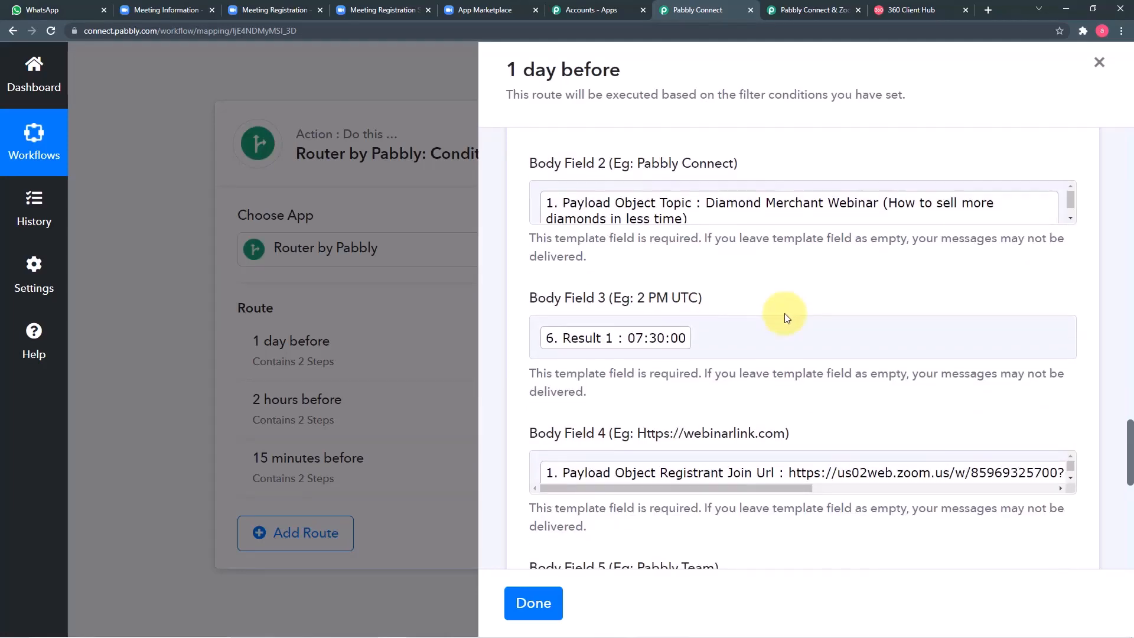
scroll(786, 316, down, 3)
scroll(785, 314, down, 5)
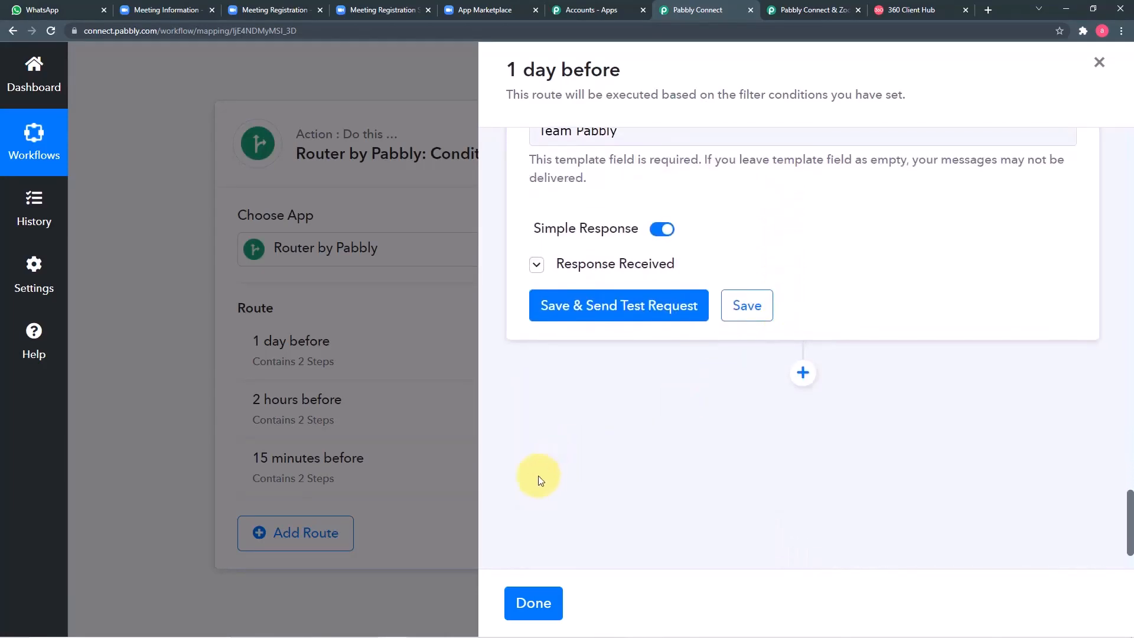
click(523, 608)
scroll(1058, 353, up, 10)
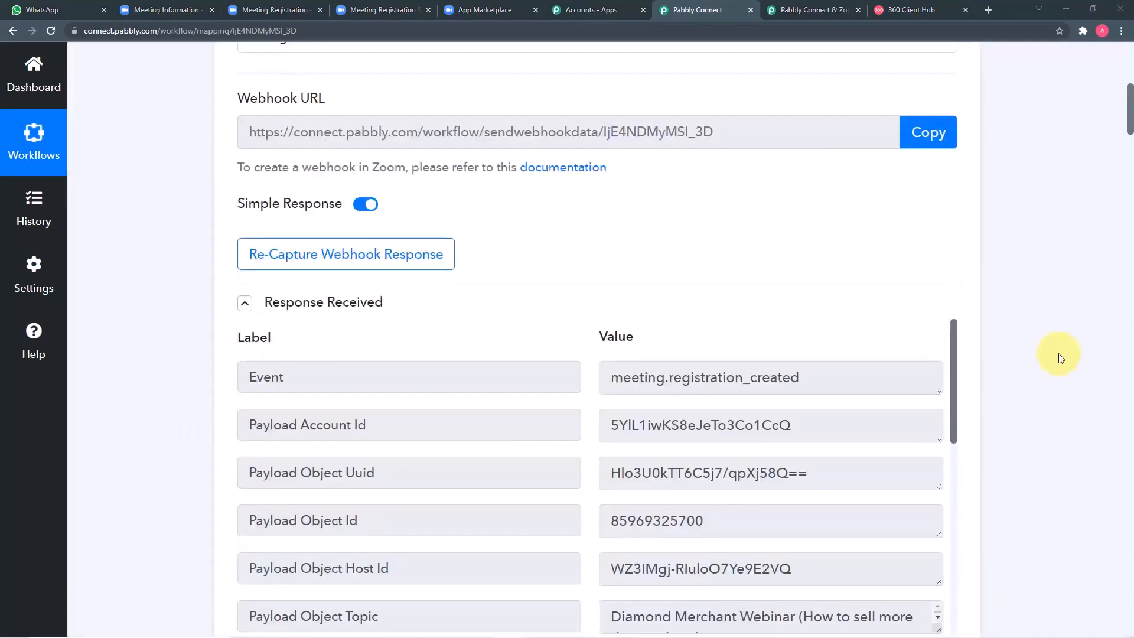
scroll(1059, 353, up, 4)
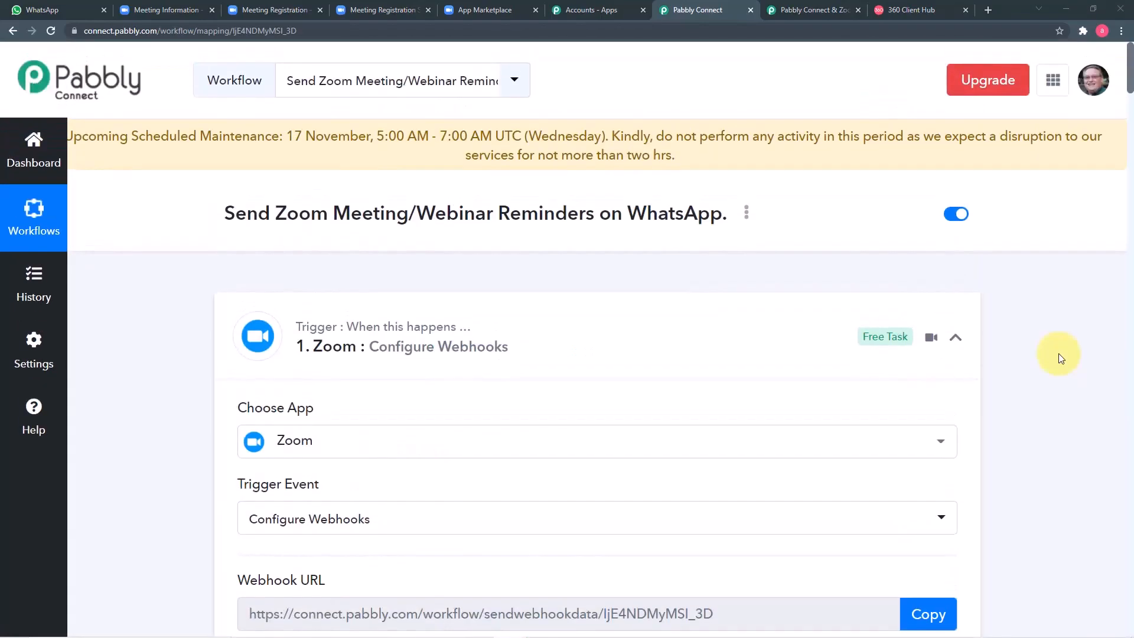
scroll(1058, 353, down, 1)
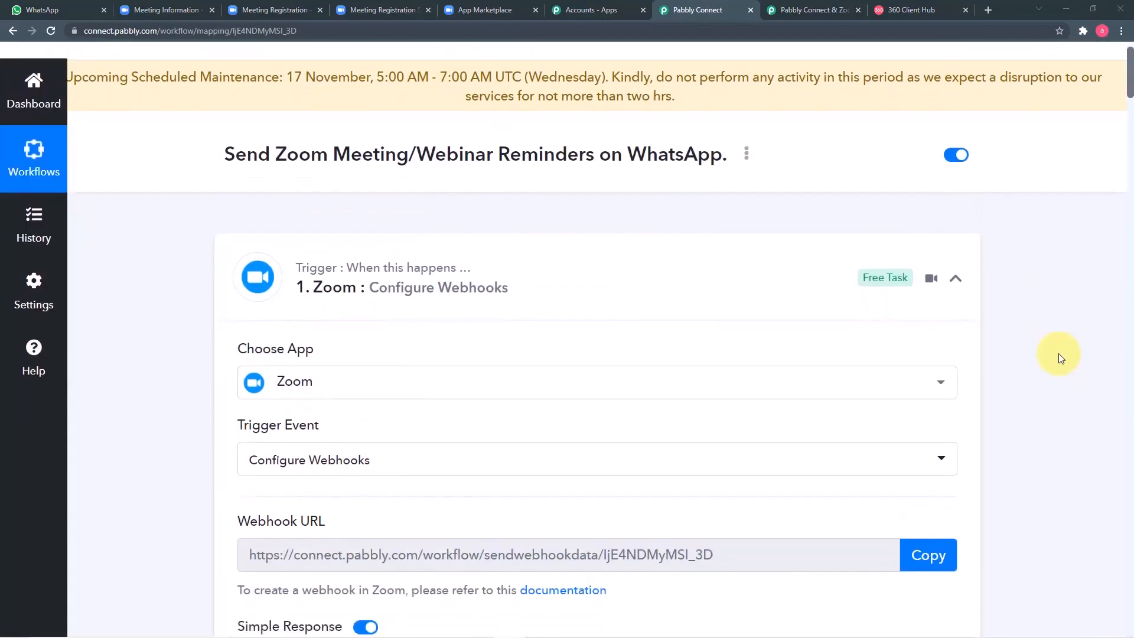
scroll(1059, 353, down, 1)
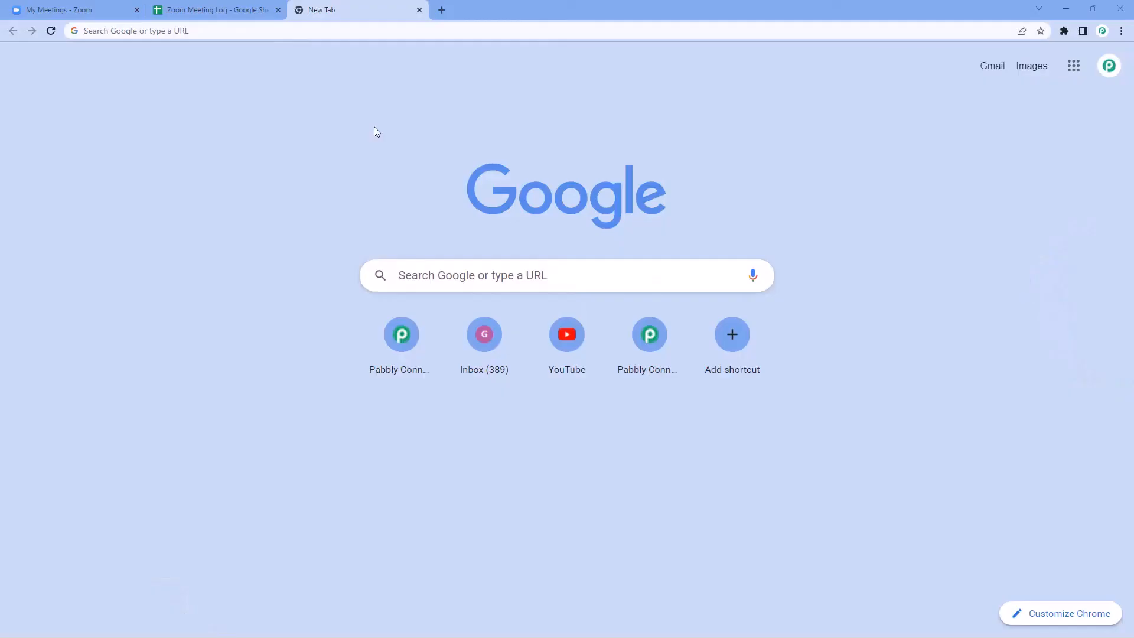
Step: Put the cursor in the new Chrome tab's address bar, ready for a web address
key(ctrl+l)
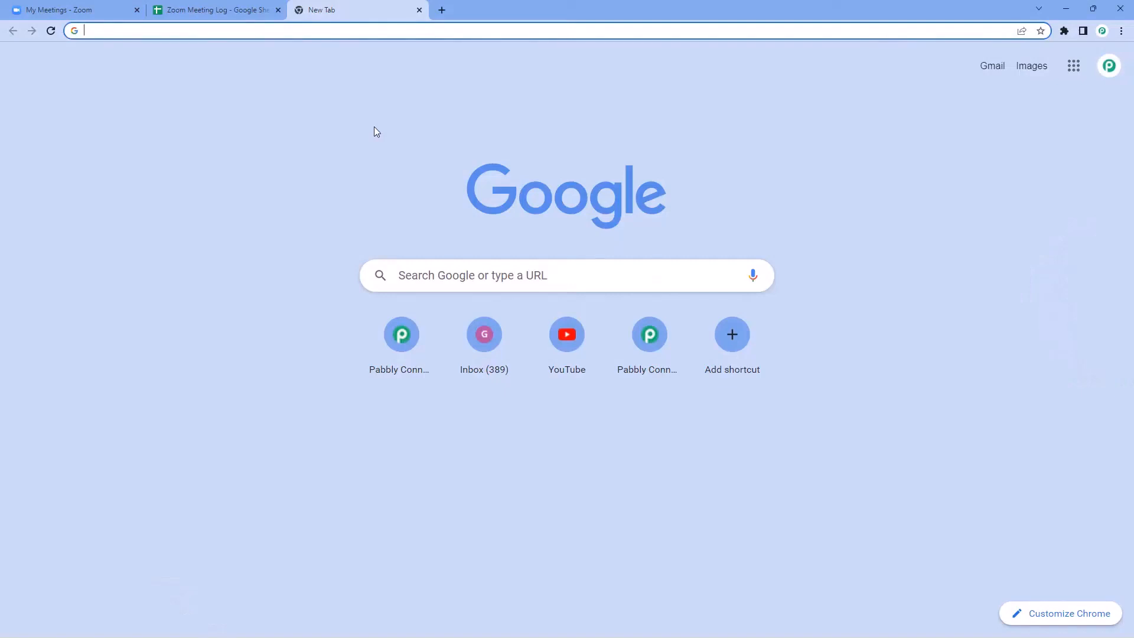
Step: Load pabbly.com/connect/, sign in, and open the Pabbly Connect dashboard
text(pabbly)
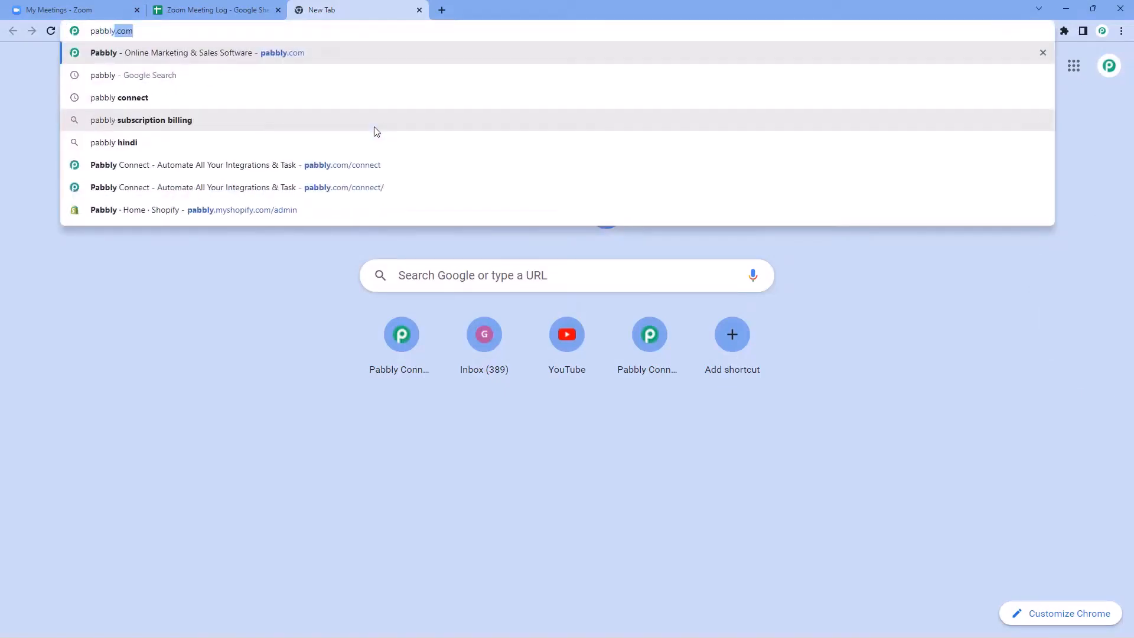
text(.com/conn)
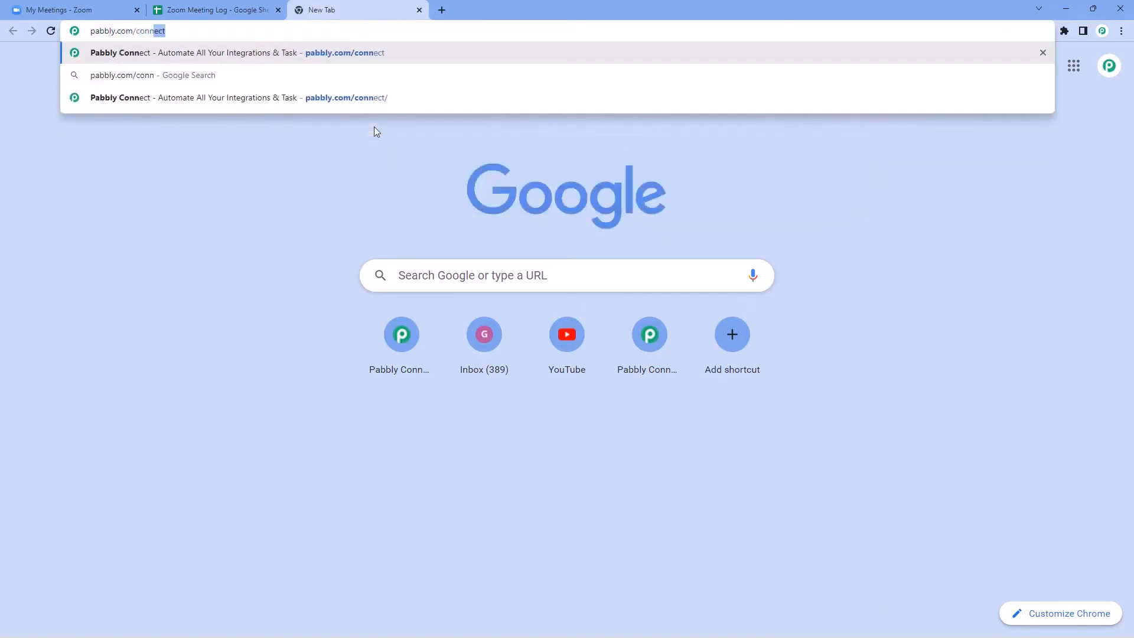
text(ect/)
key(Return)
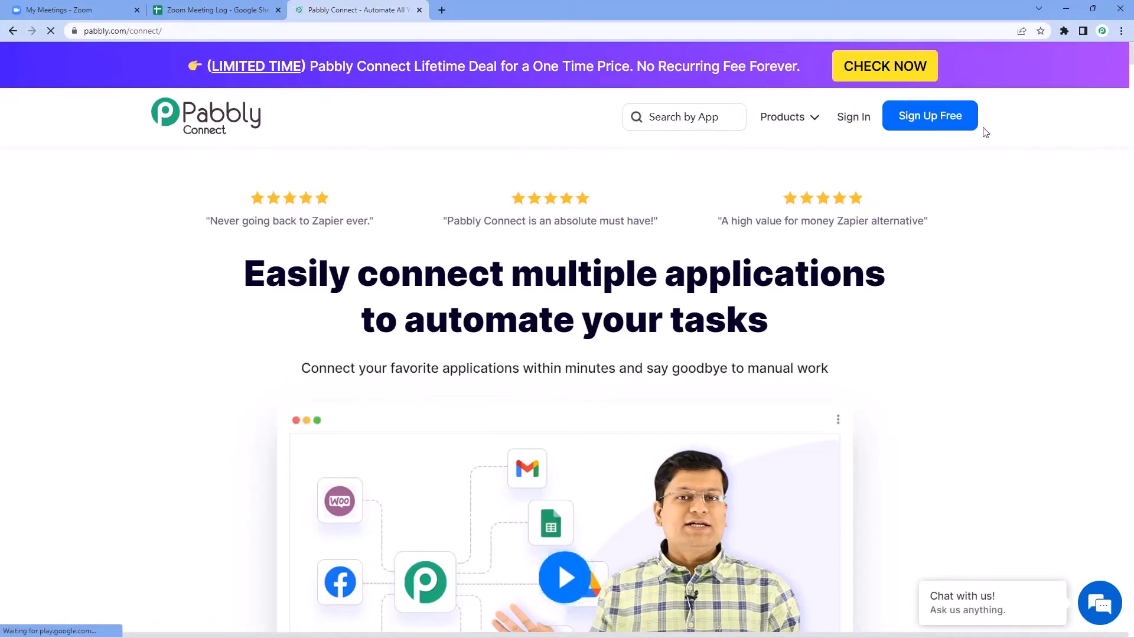
click(853, 118)
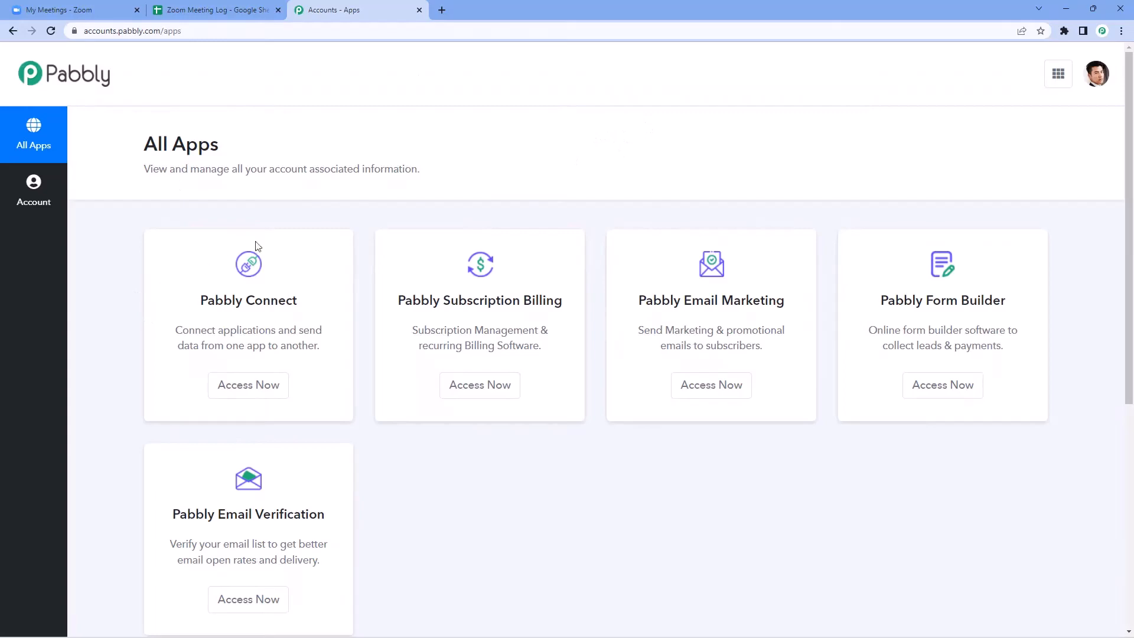
click(239, 384)
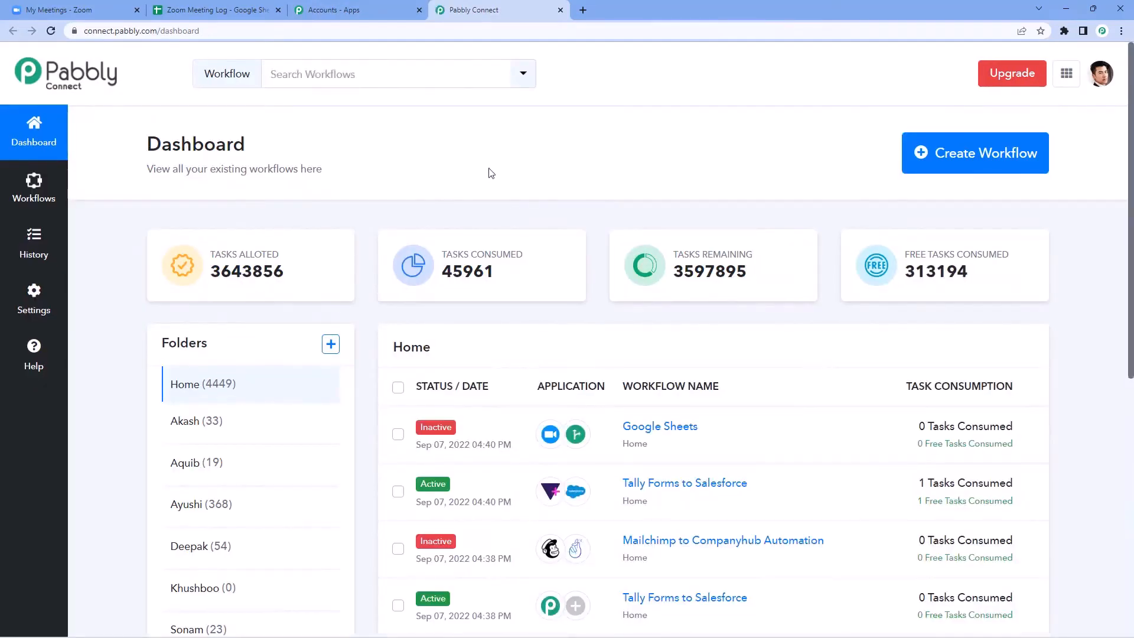
Step: Create a workflow named 'Zoom to Google Sheets' and collapse its trigger app chooser
click(1010, 159)
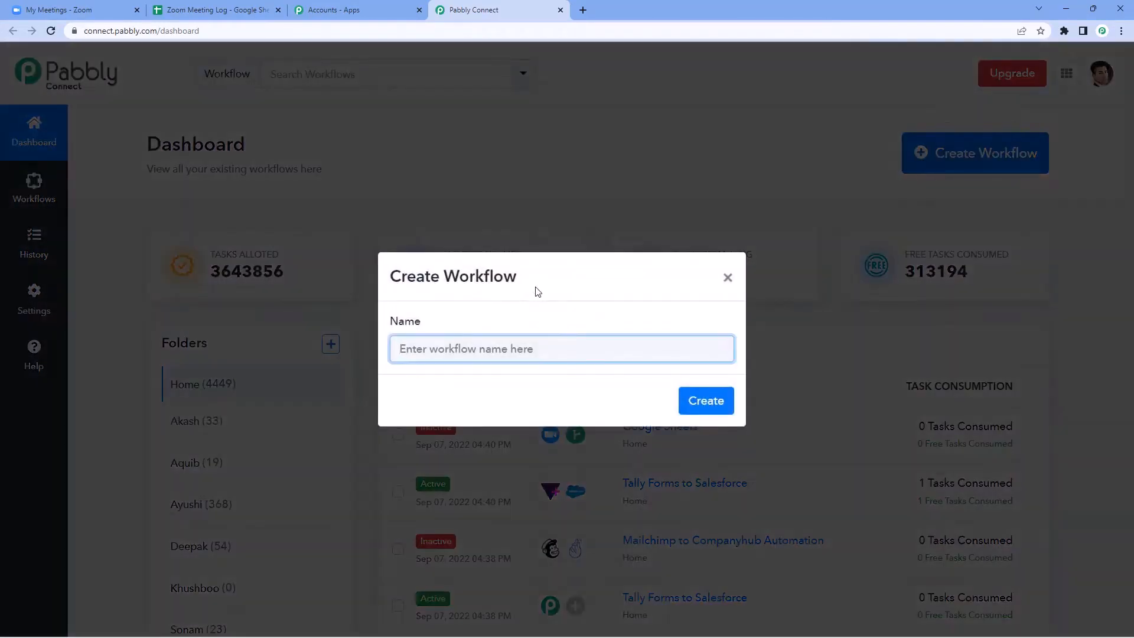
text(Zoom to Google Sheets)
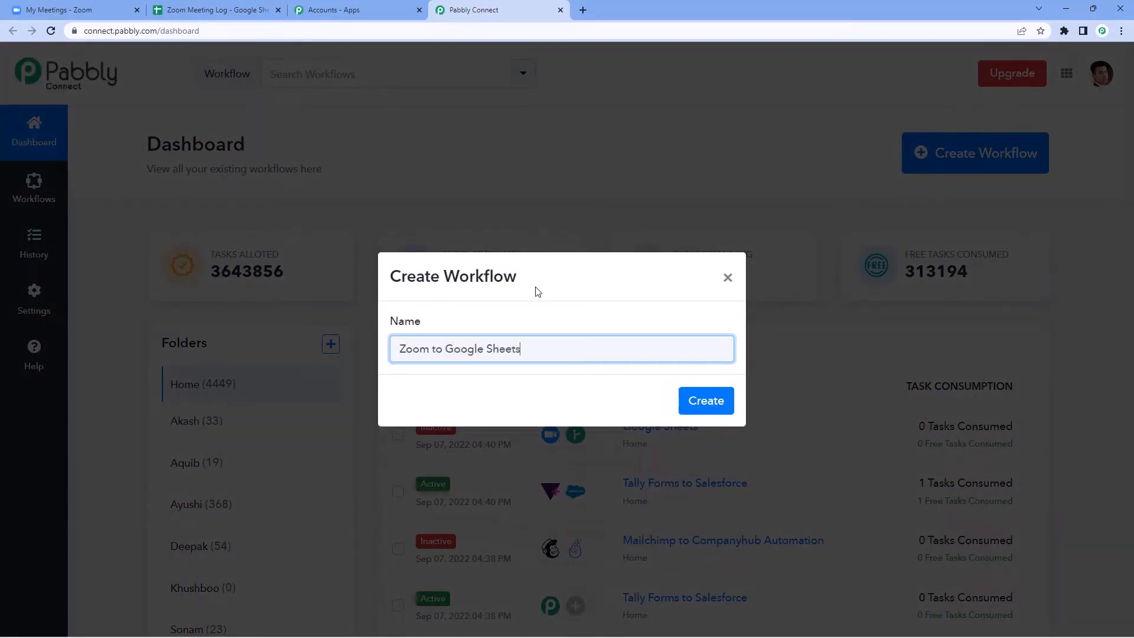
click(716, 400)
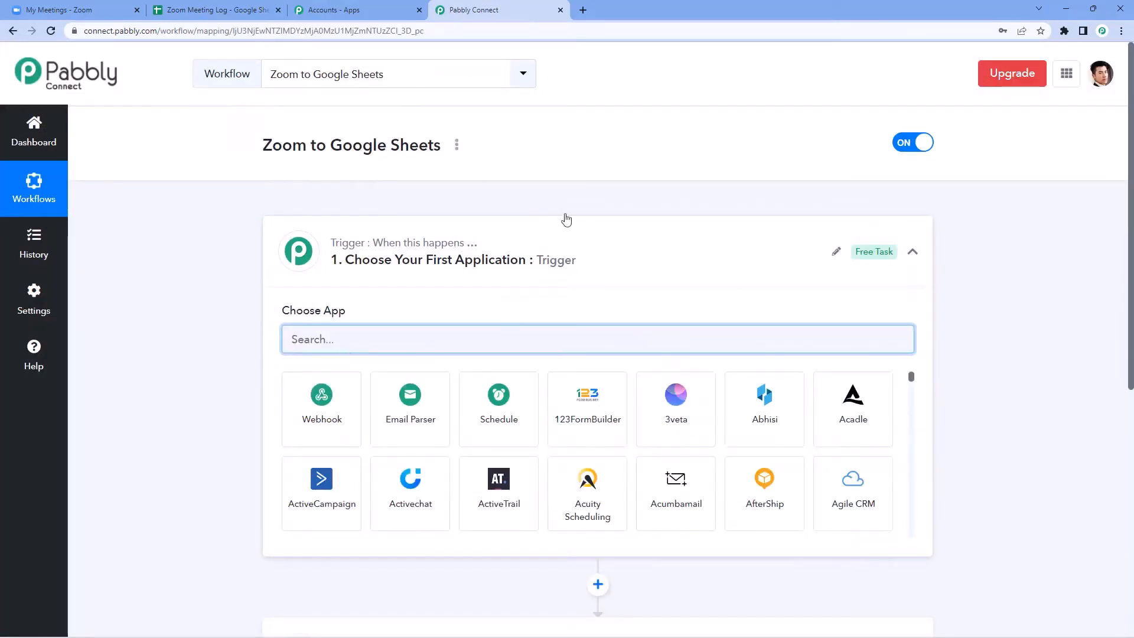
click(491, 267)
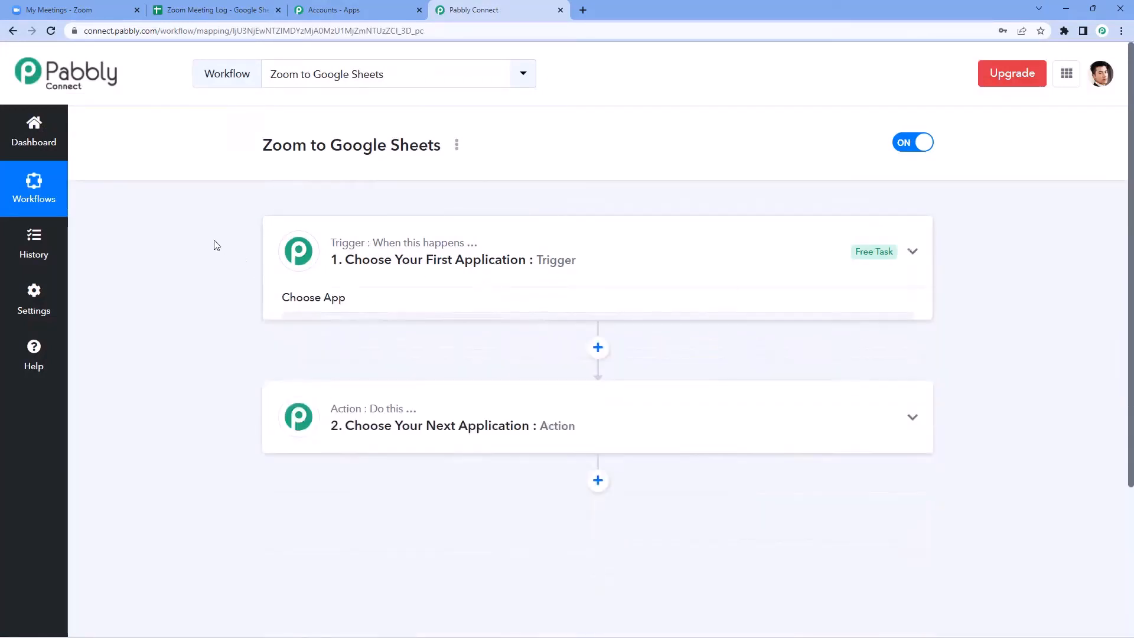
Step: Expand the trigger step, glance at the Zoom Meeting Log sheet, and return to the workflow
scroll(209, 243, down, 1)
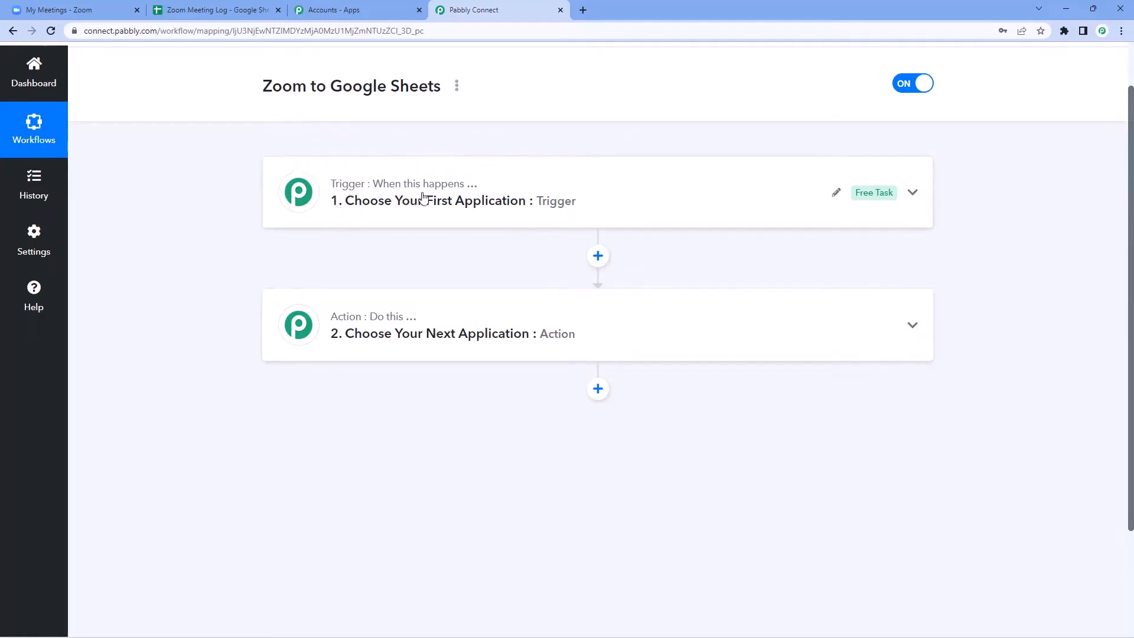
click(340, 186)
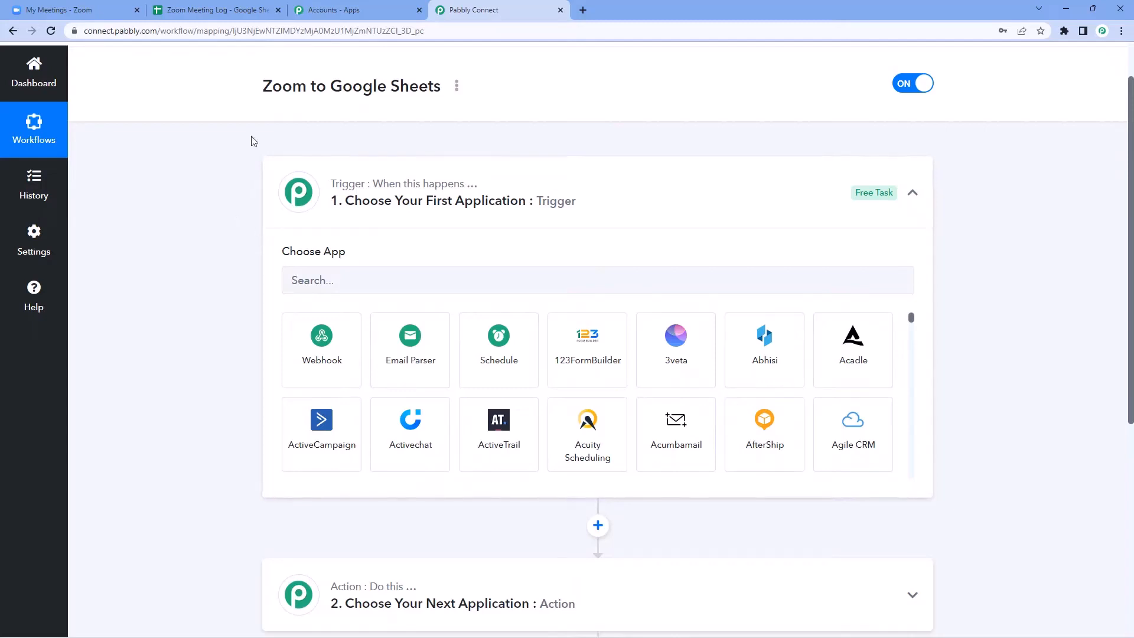
click(215, 10)
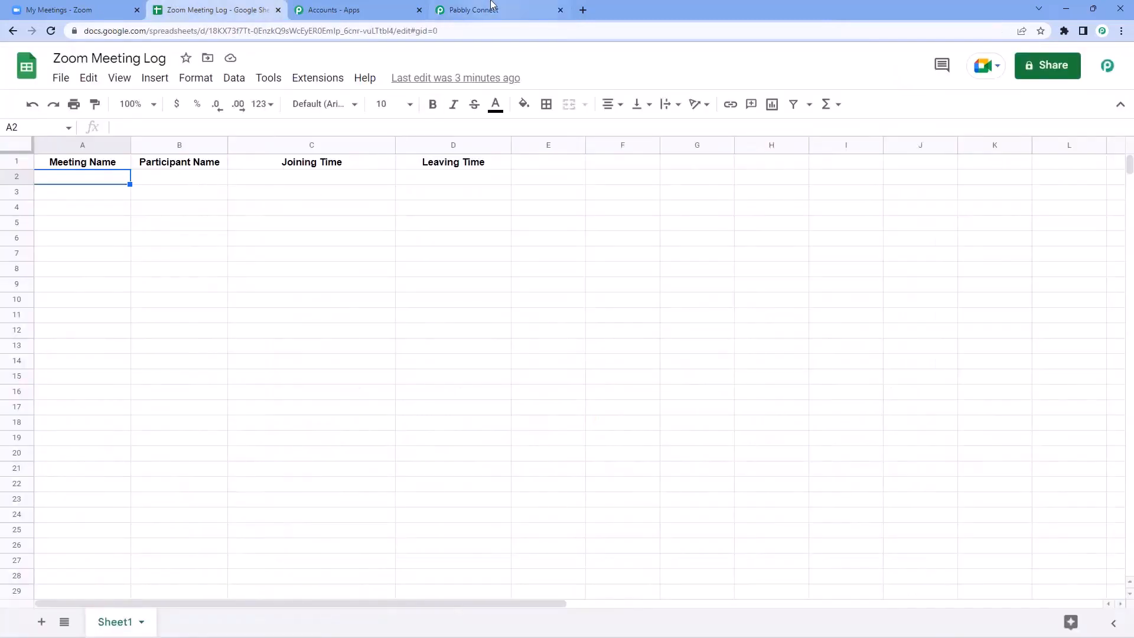
click(492, 9)
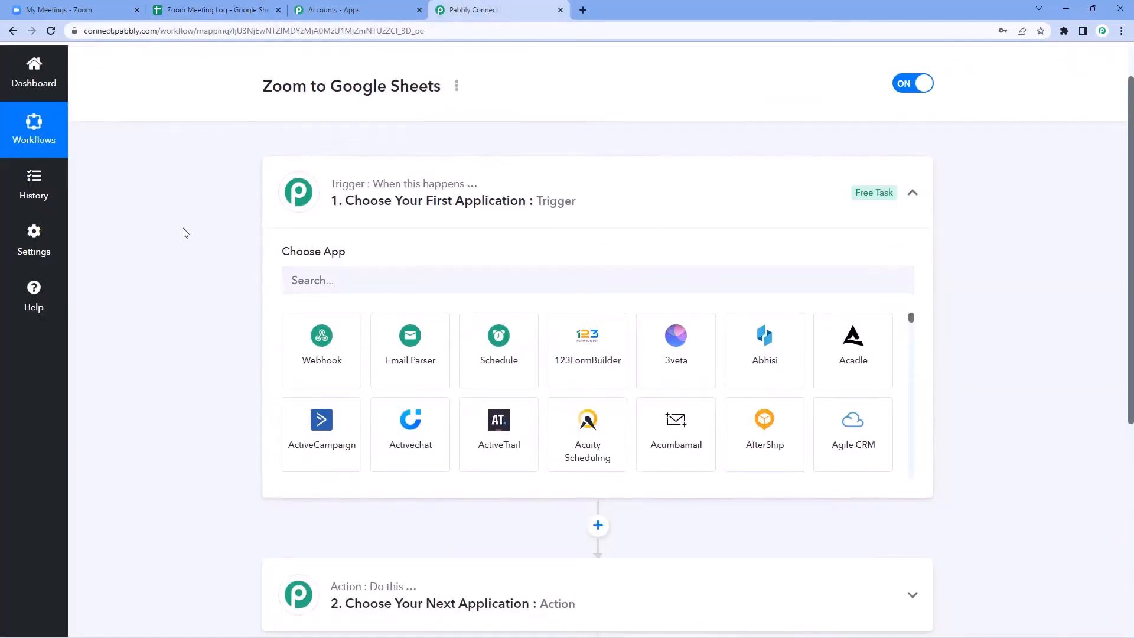
scroll(171, 230, down, 1)
Step: Set the trigger to Zoom with the Configure Webhooks event and copy its webhook URL
click(345, 221)
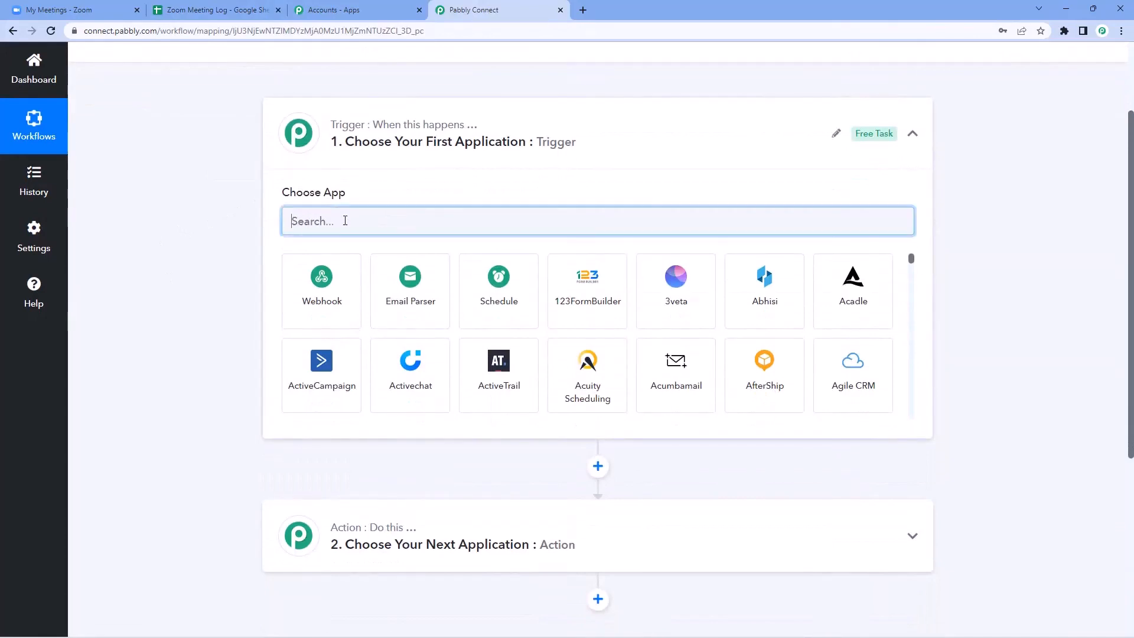
text(Zoom)
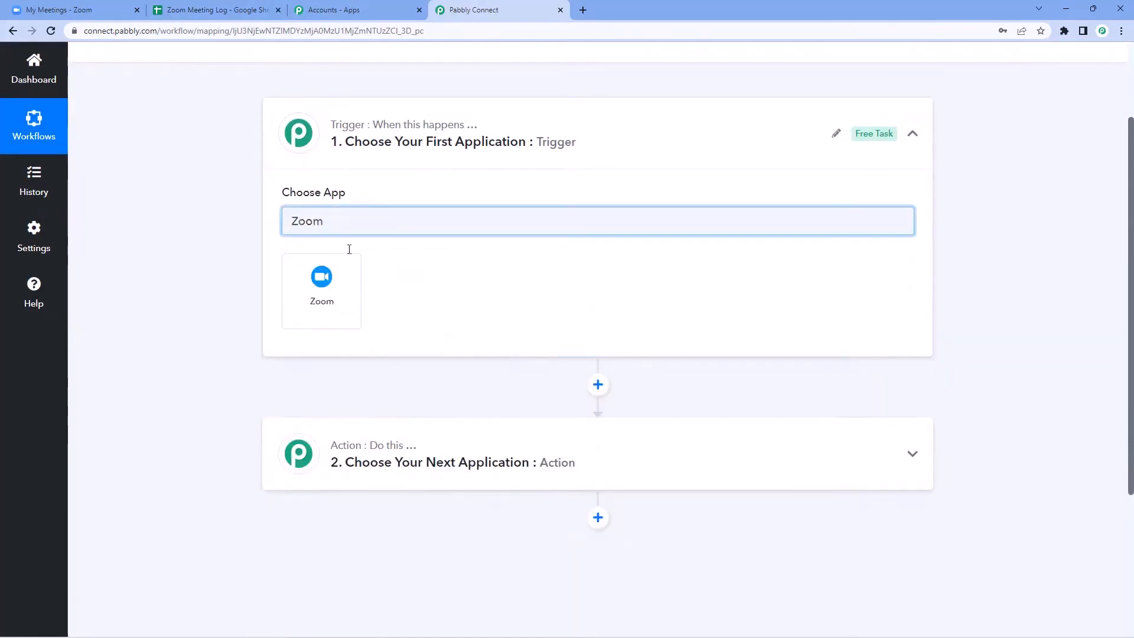
click(340, 278)
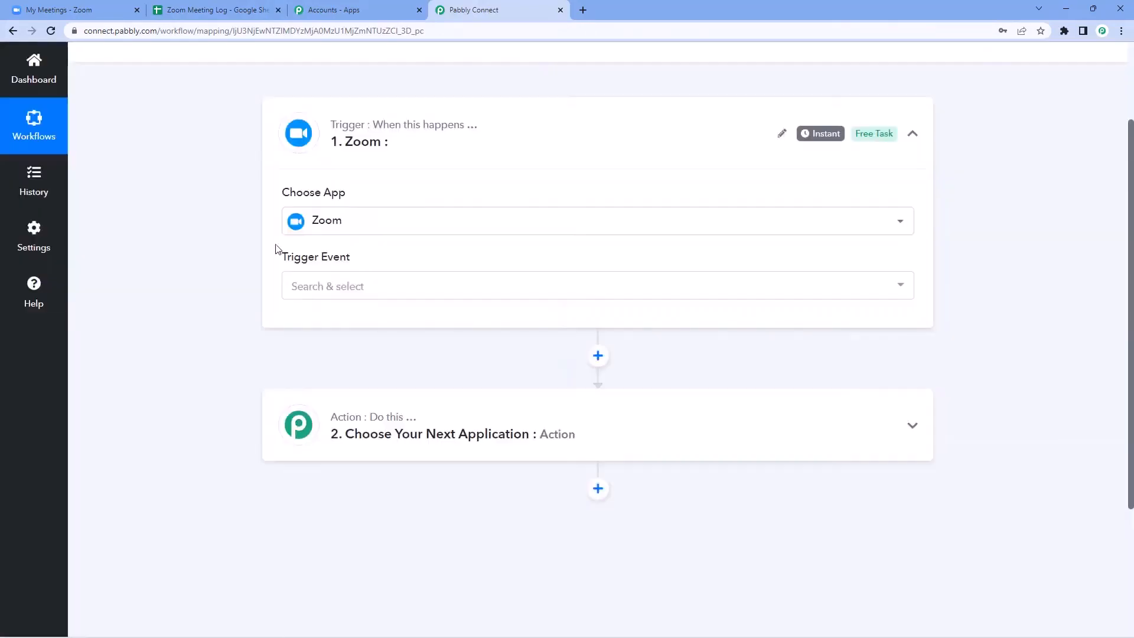
click(373, 289)
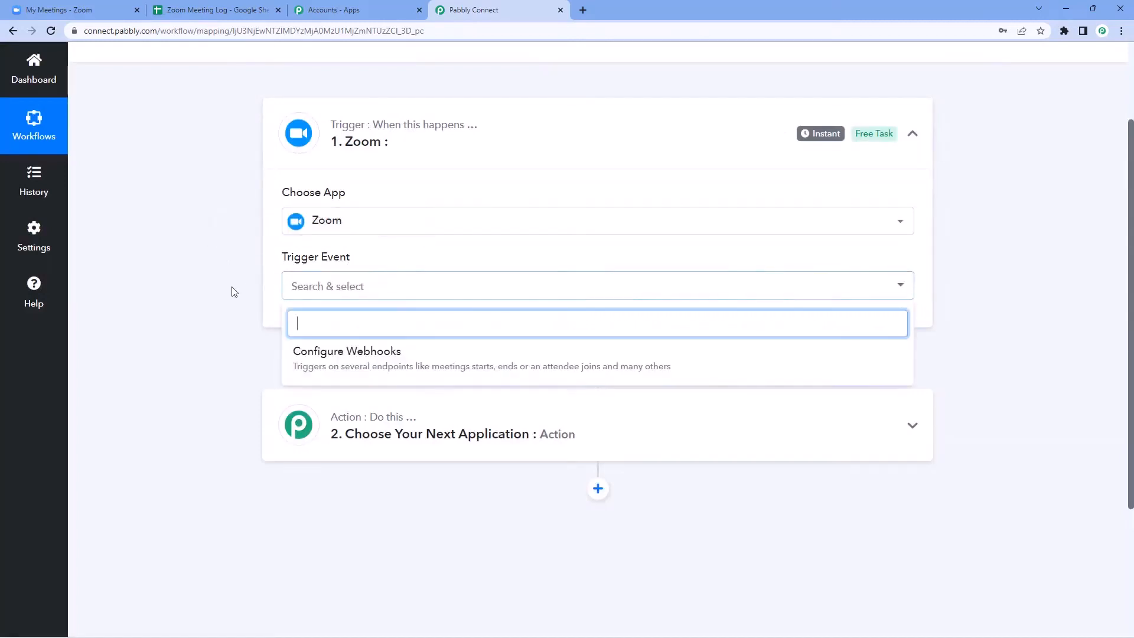
scroll(232, 293, down, 1)
click(435, 294)
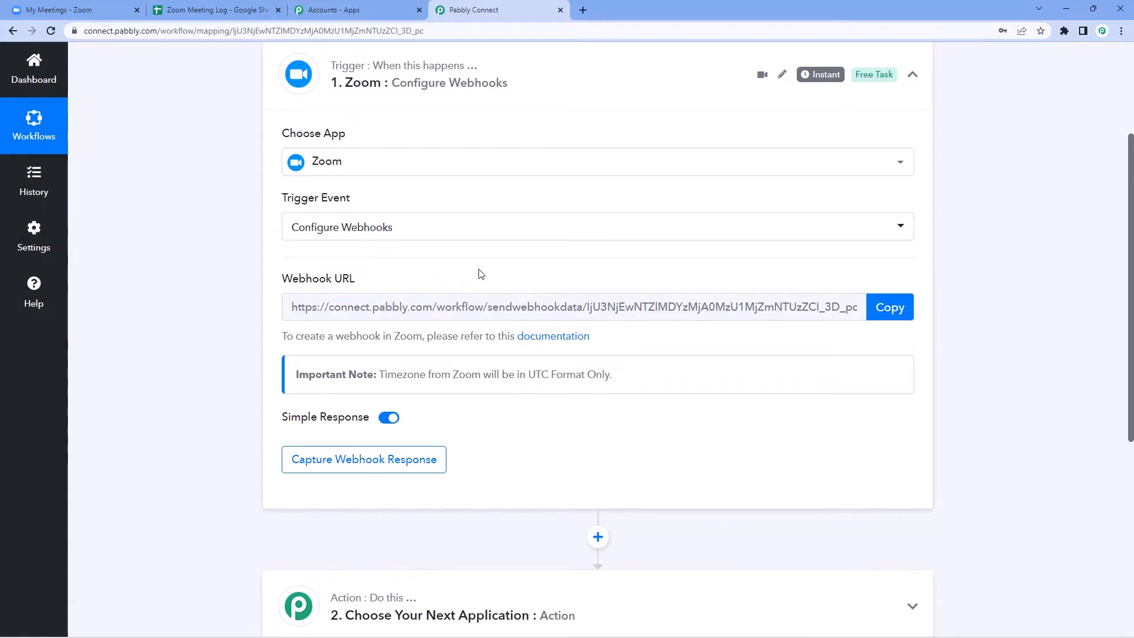
click(889, 310)
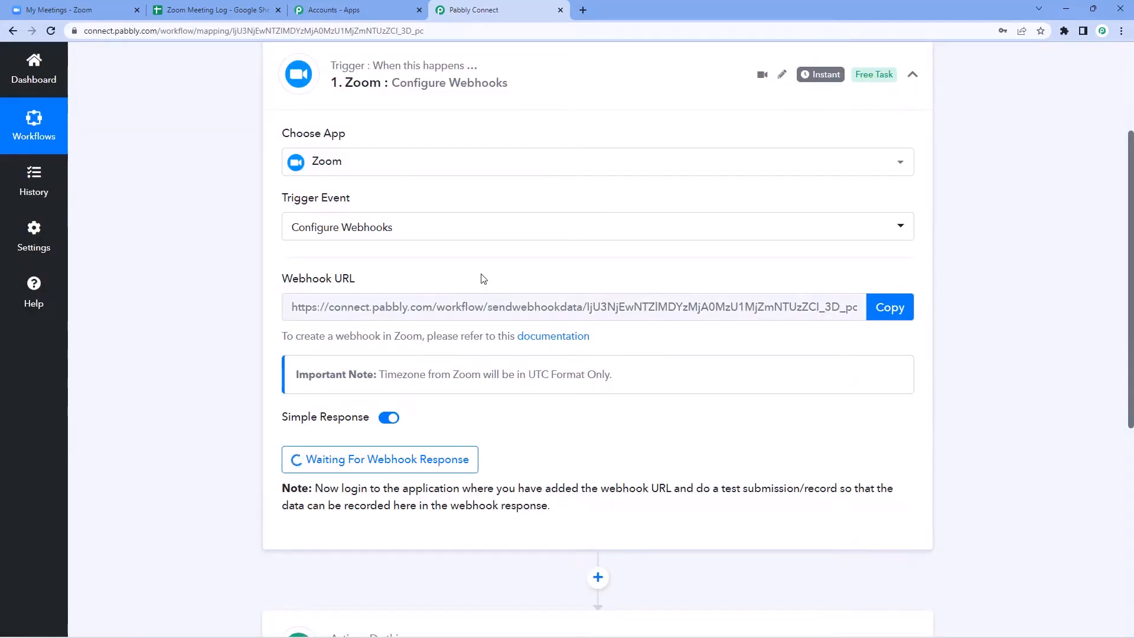
Step: From Zoom's Advanced admin section, open the Integration page in a new tab
click(94, 10)
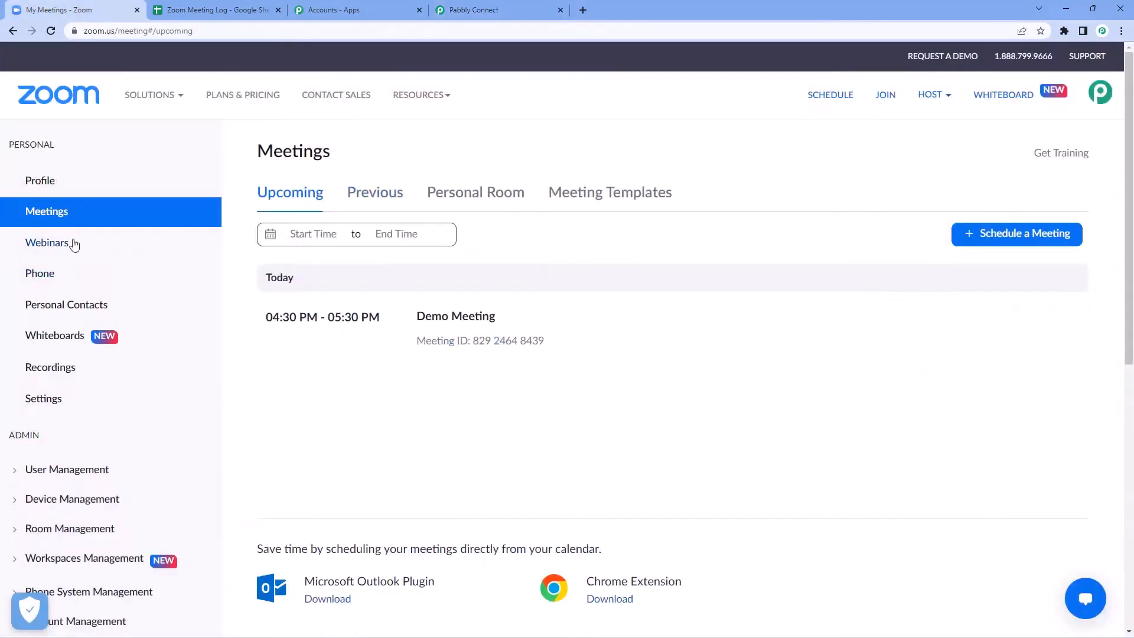
scroll(127, 239, down, 2)
scroll(101, 313, down, 2)
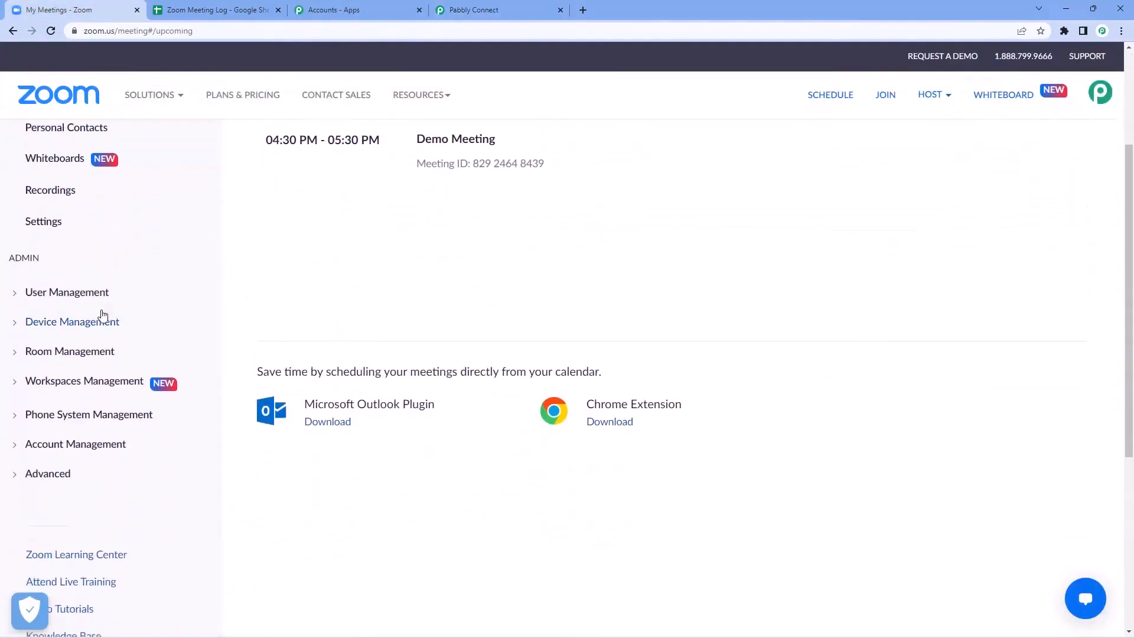
scroll(62, 407, down, 1)
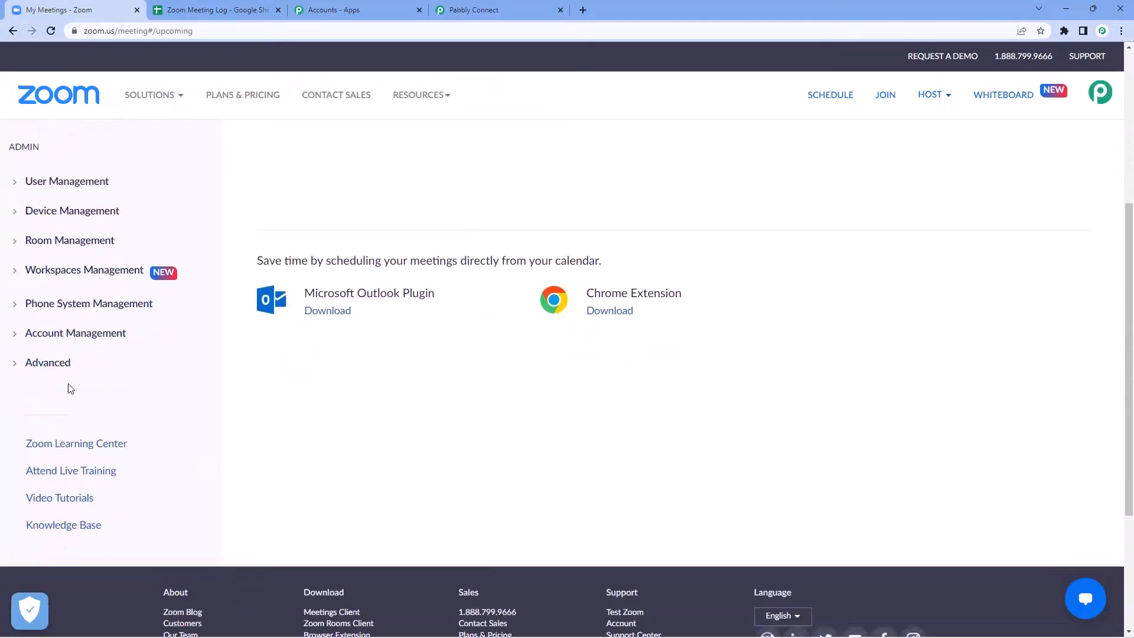
click(27, 357)
scroll(73, 354, down, 1)
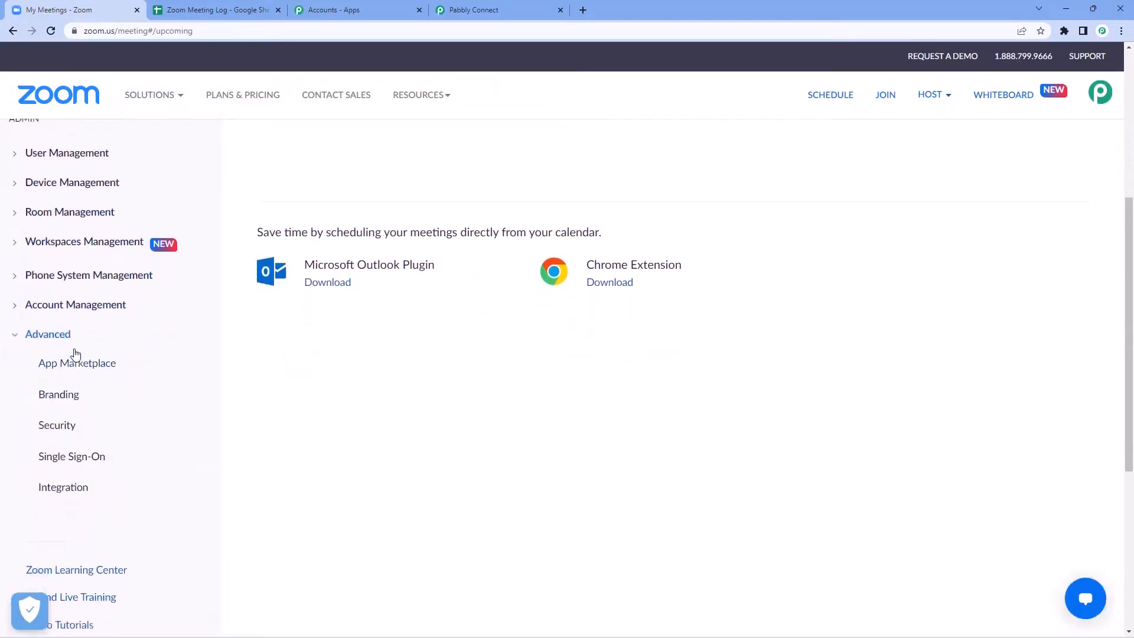
right_click(65, 454)
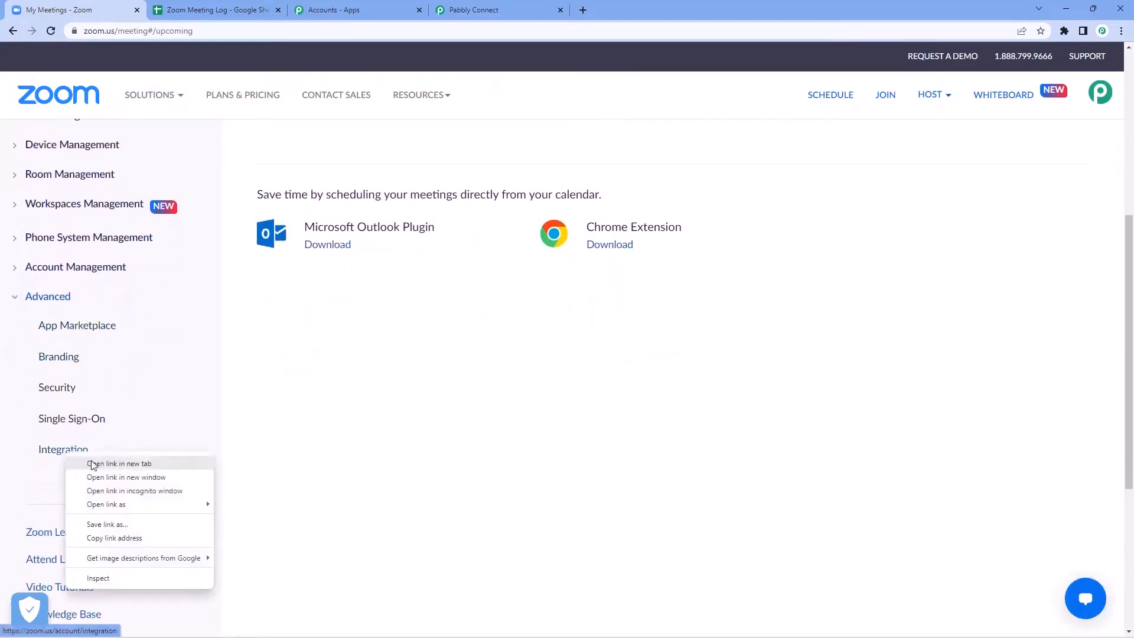
click(94, 463)
key(ctrl+Tab)
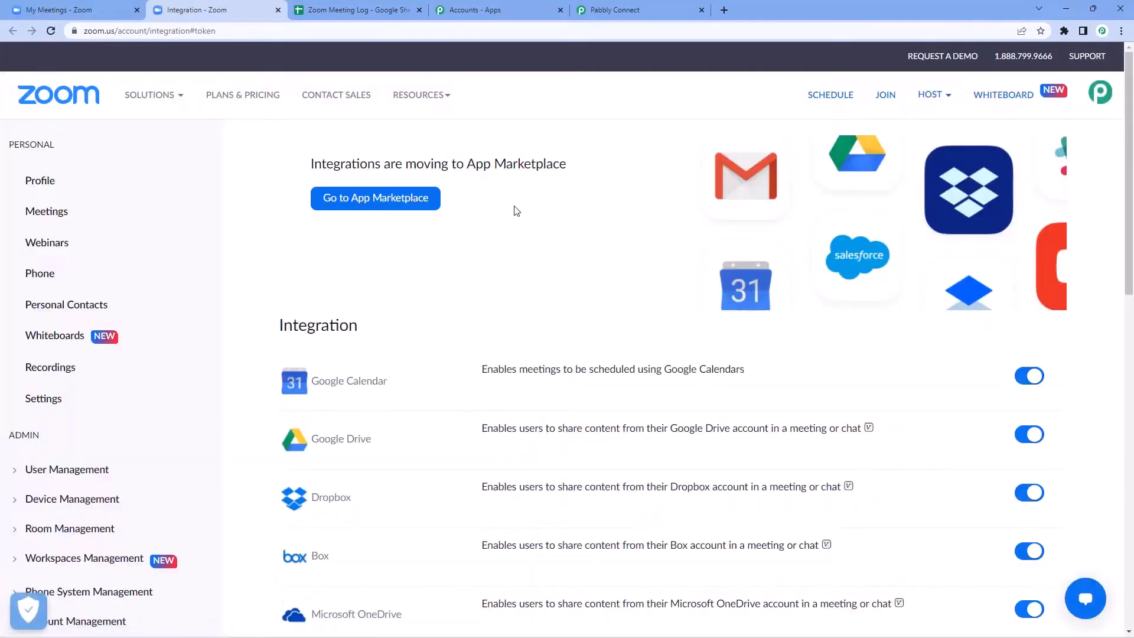
Step: Go to the Zoom App Marketplace and choose Develop > Build App
click(358, 203)
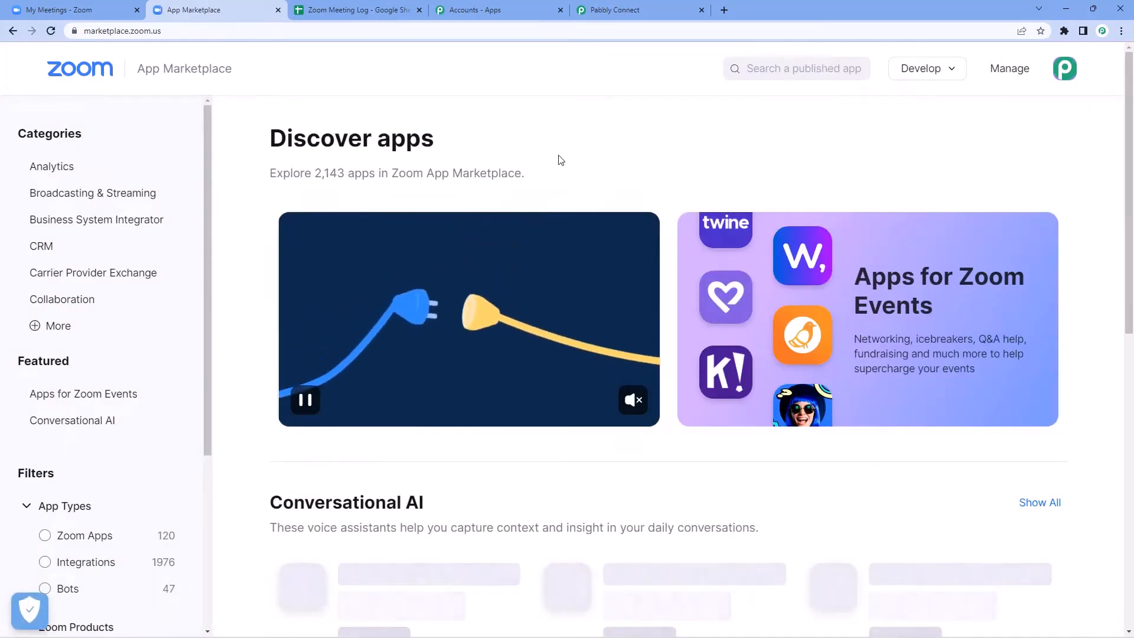
click(932, 69)
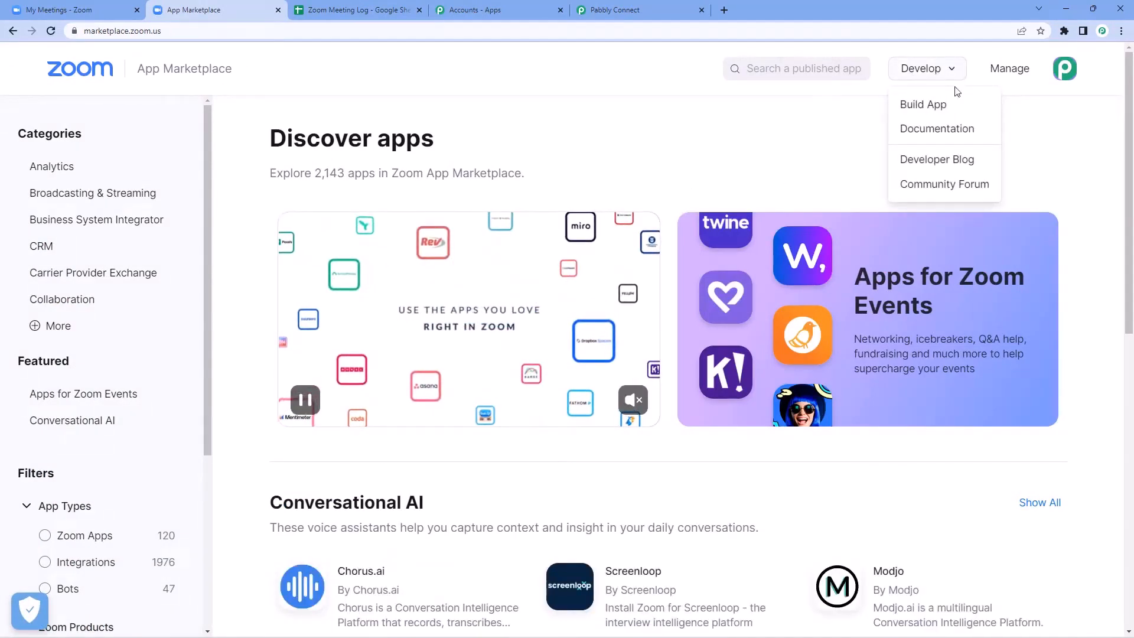
click(956, 107)
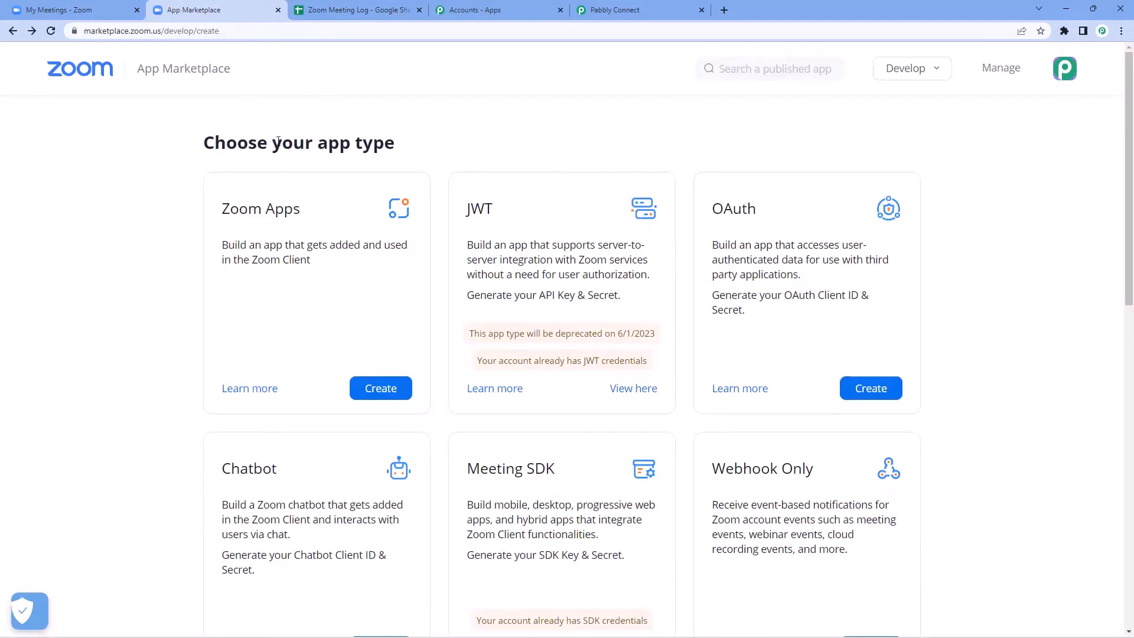
Step: Create a Webhook Only app named 'Zoom to Google Sheets'
scroll(659, 146, down, 2)
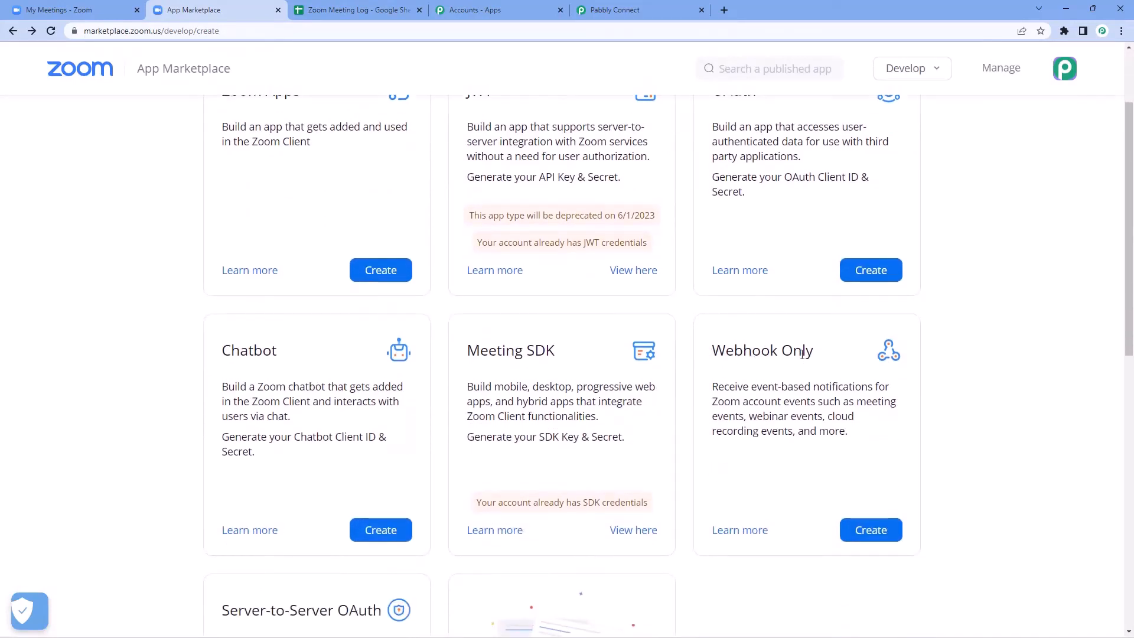
click(887, 533)
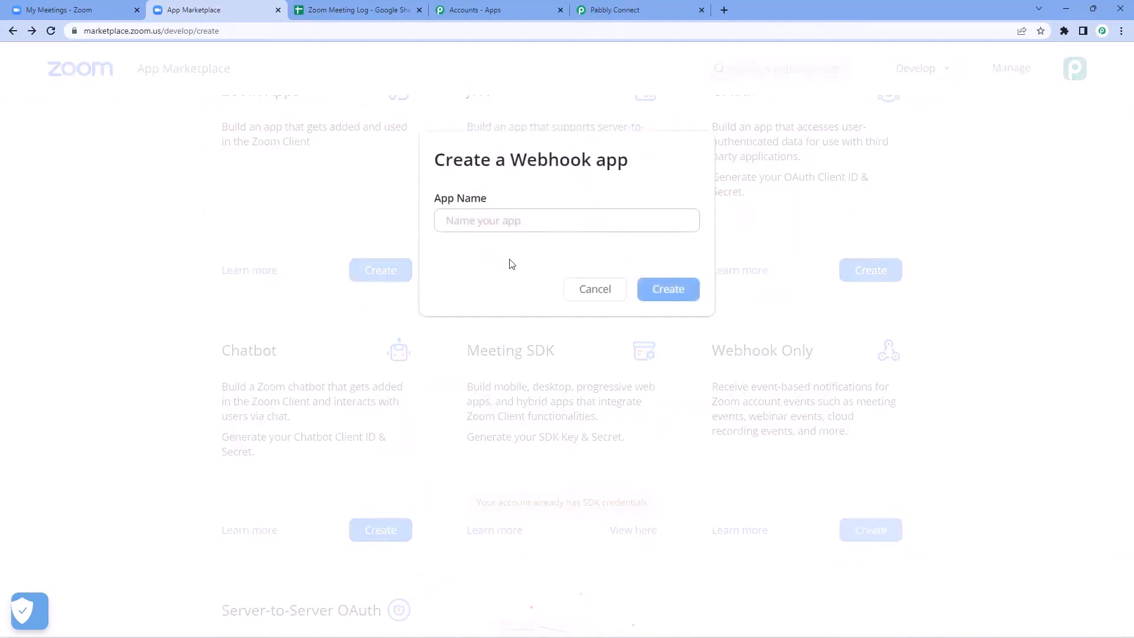
click(509, 227)
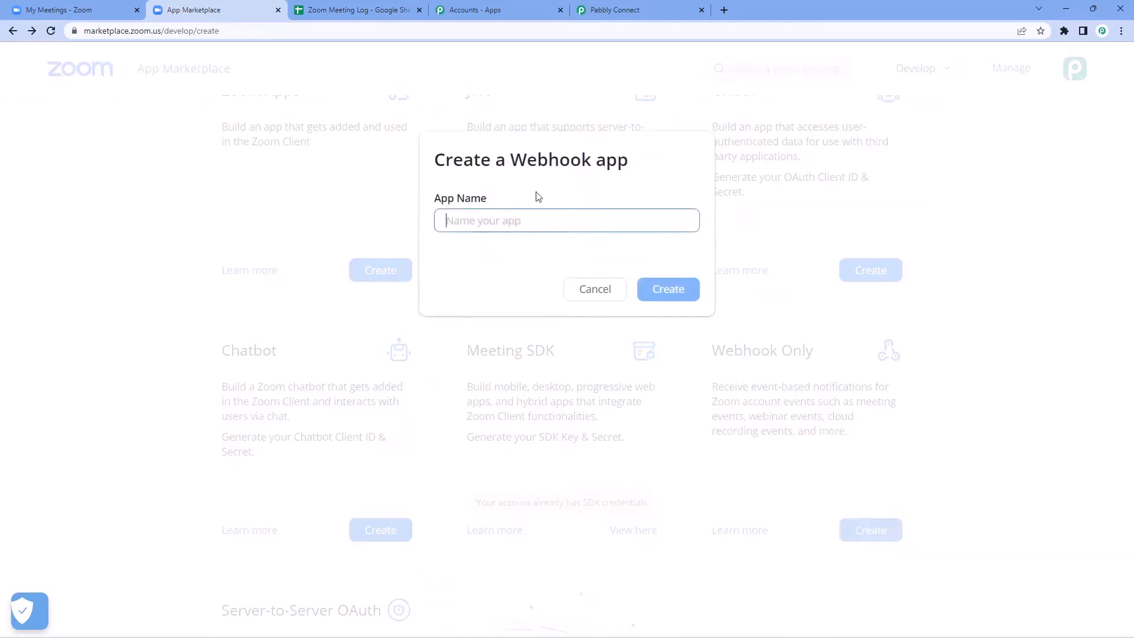
text(Zoom)
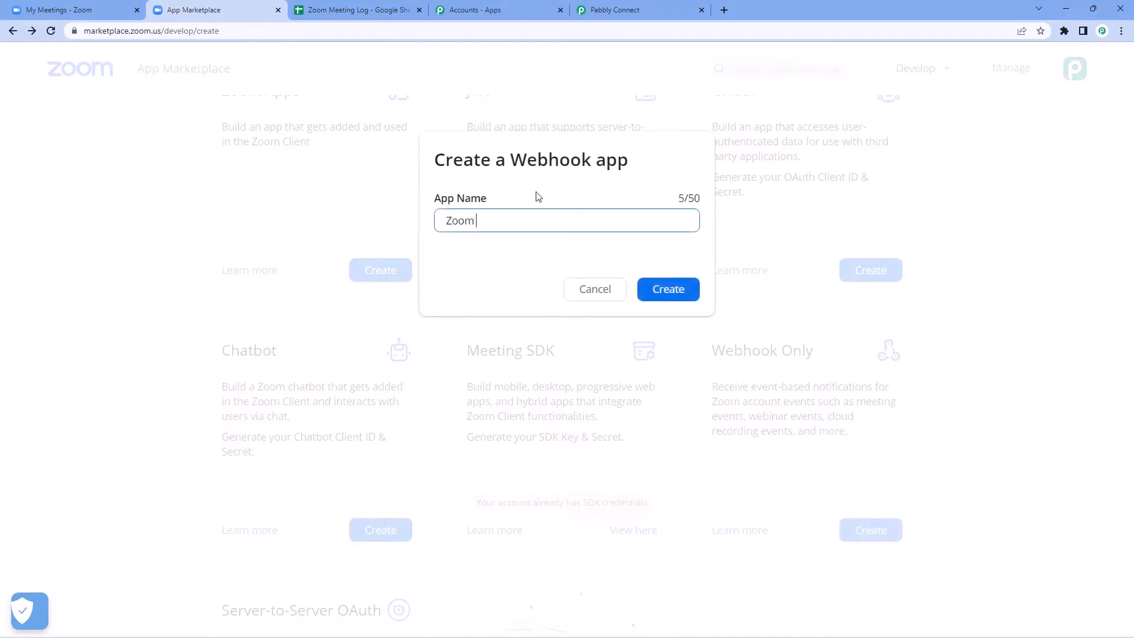
text( to Google Sheets)
click(672, 288)
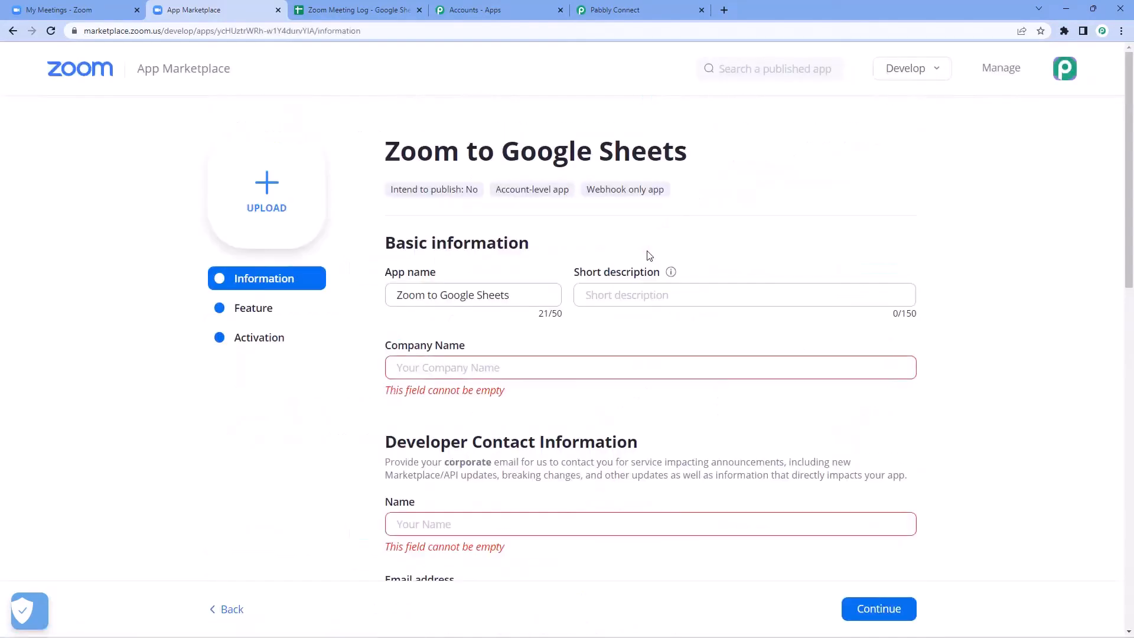
Step: Enter company name PabblyDummy and the contact e-mail, then continue to the Feature step
scroll(708, 230, down, 2)
click(475, 248)
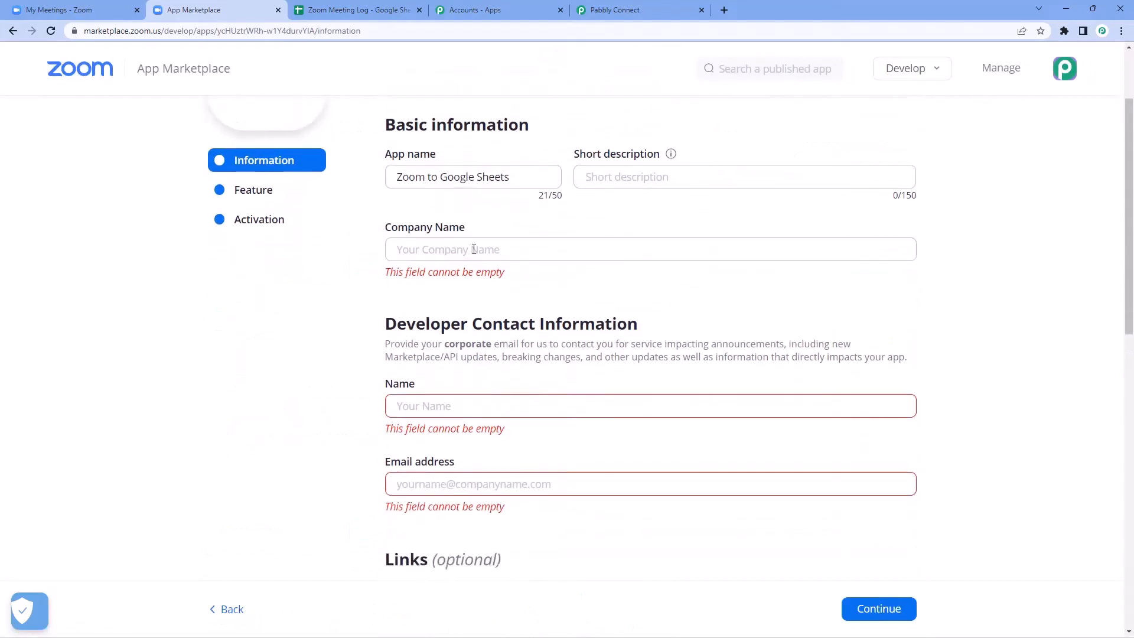
text(Pabbly)
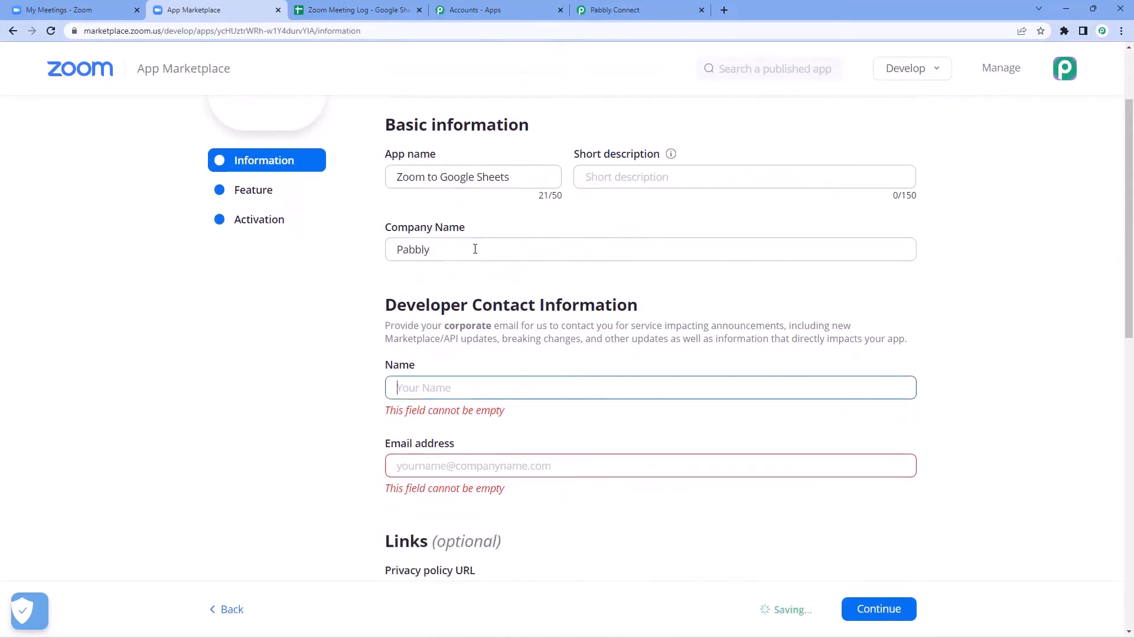
text(Dummy)
key(Tab)
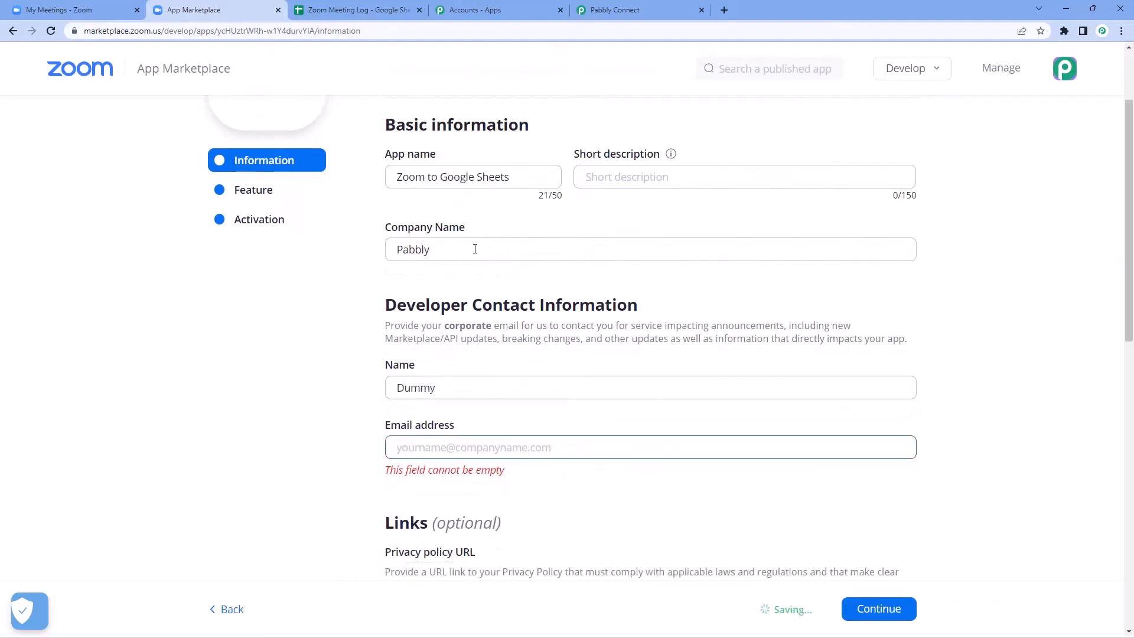
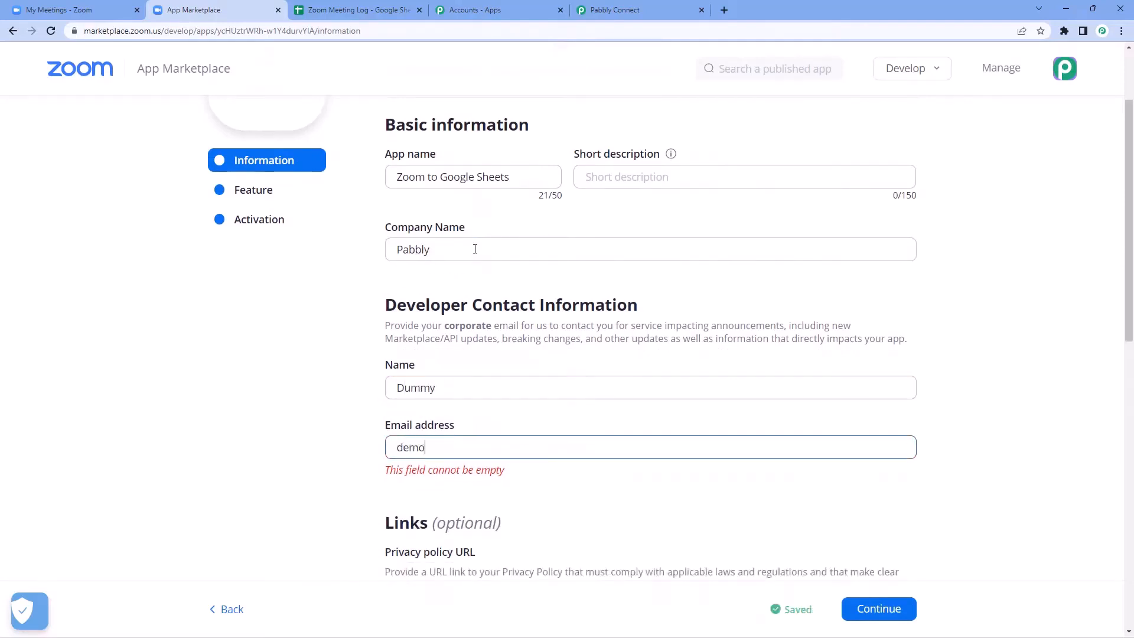
click(349, 329)
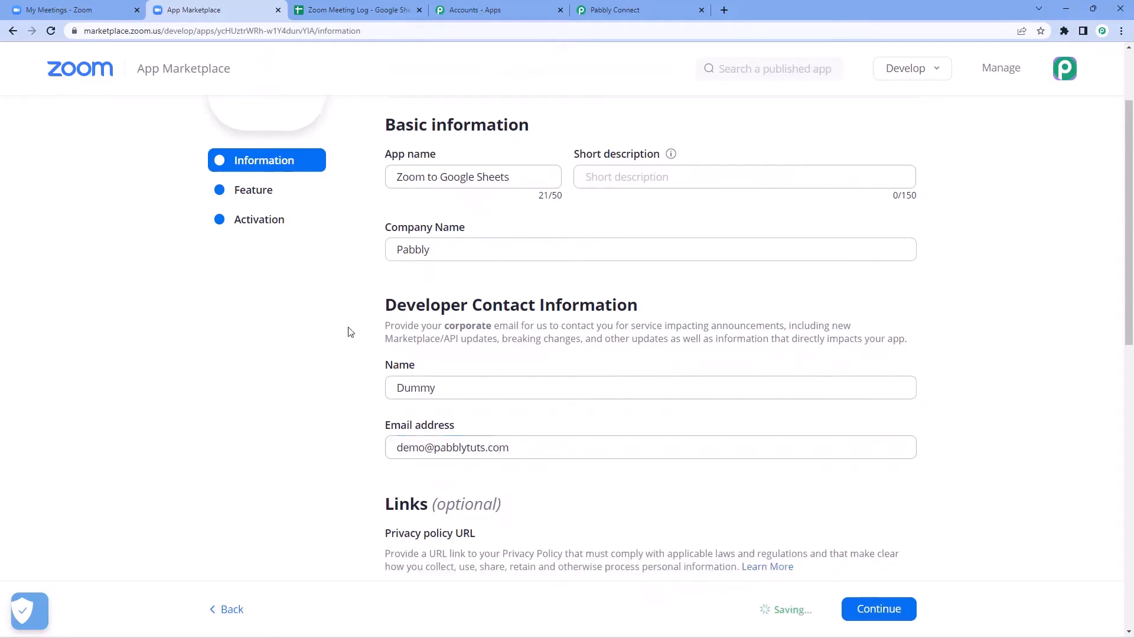
click(883, 612)
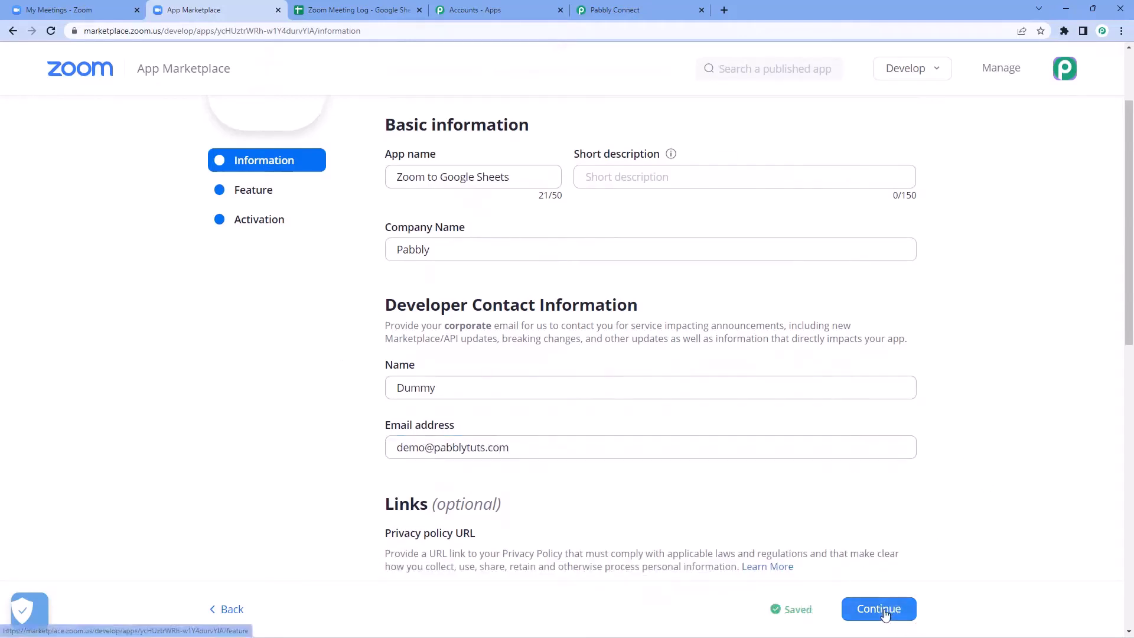
scroll(615, 431, down, 2)
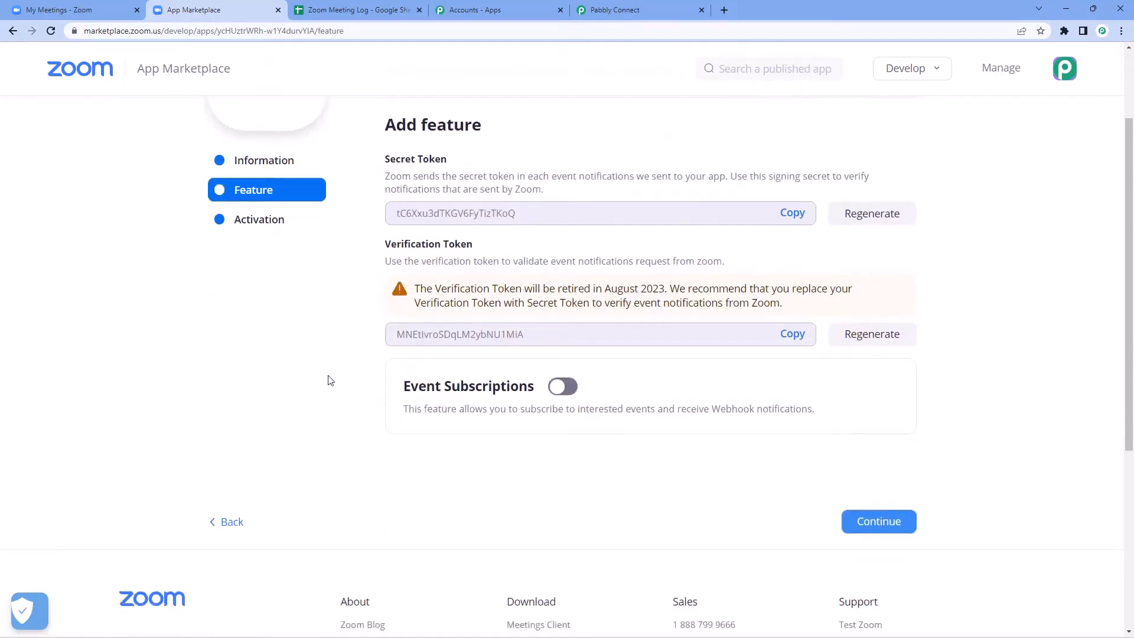
Step: Turn on Event Subscriptions and add a subscription named 'Pabbly', then return to Pabbly Connect
click(560, 390)
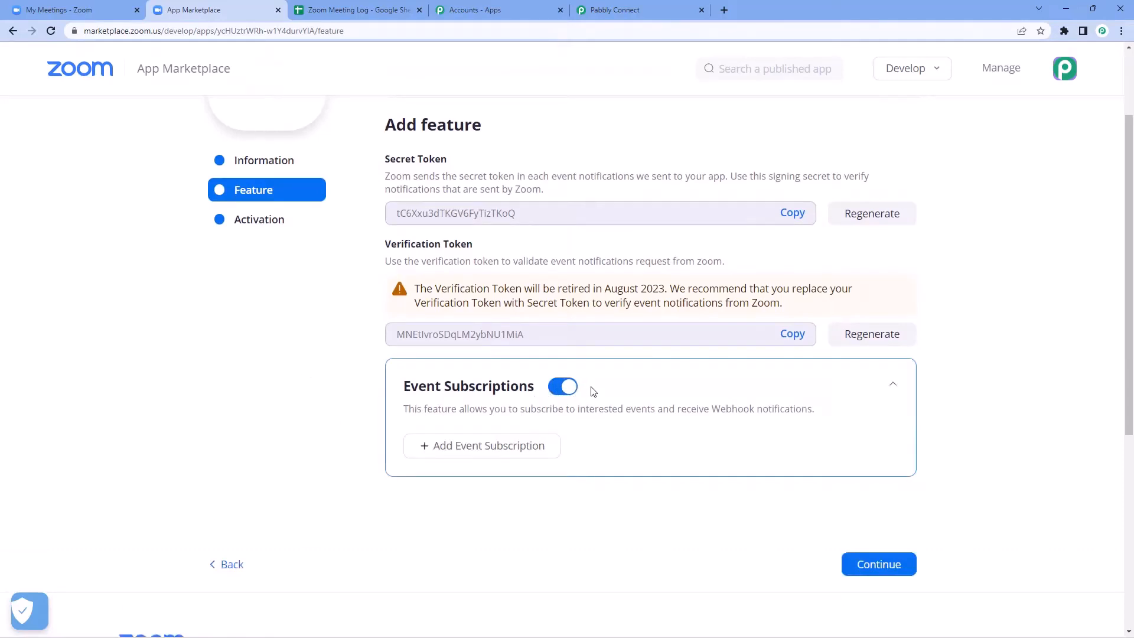
click(454, 450)
scroll(355, 407, down, 4)
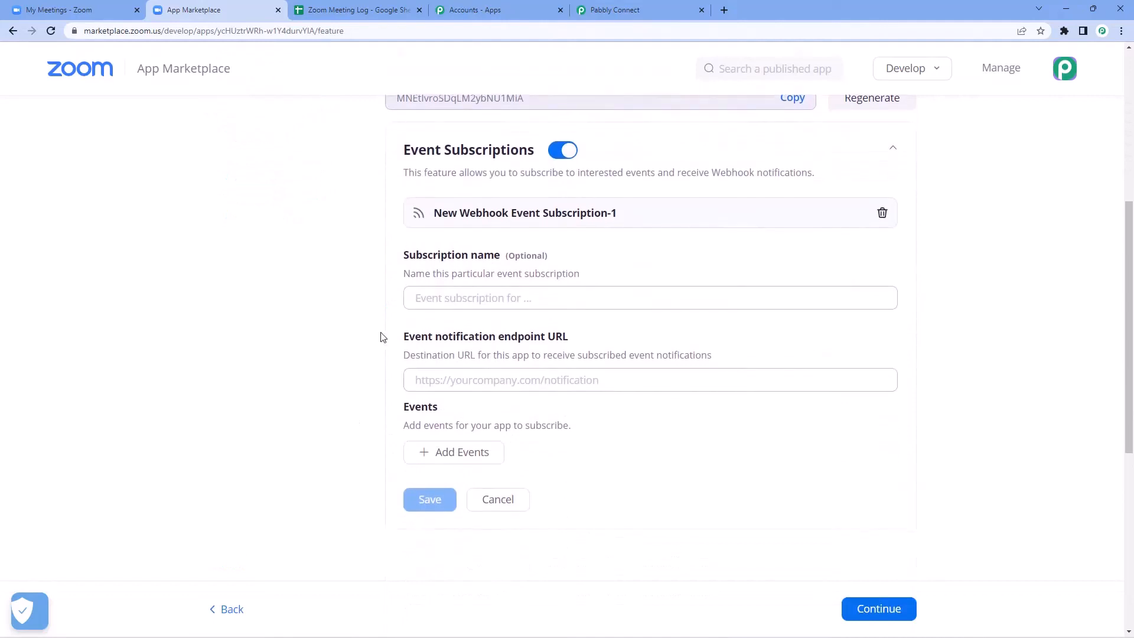
click(454, 305)
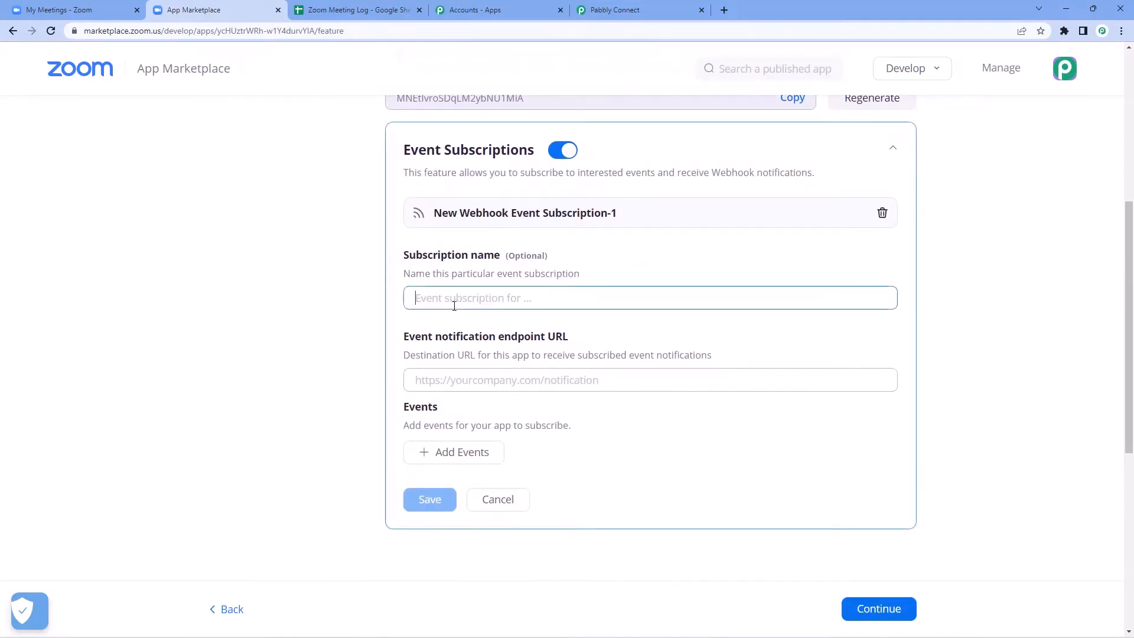
text(pabbly)
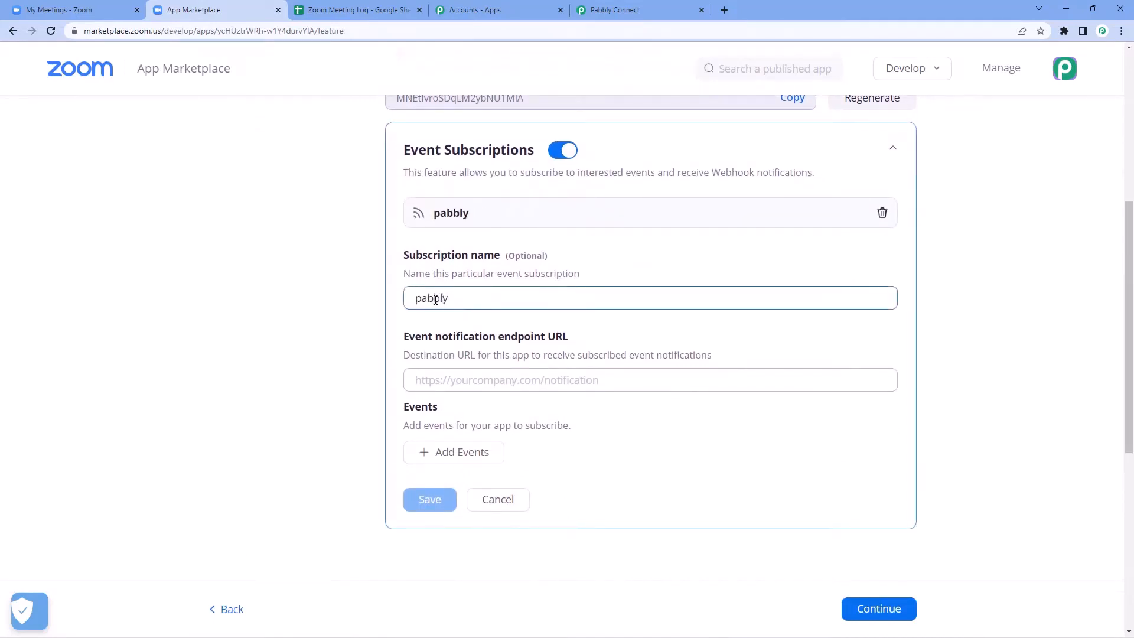
key(BackSpace)
text(P)
click(414, 346)
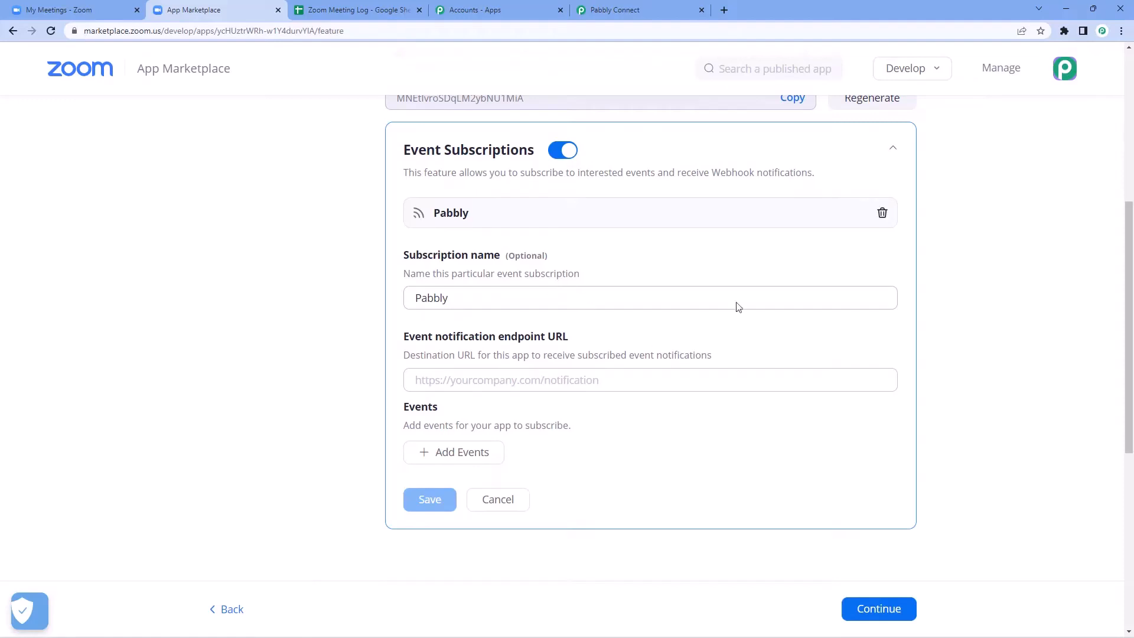
click(649, 10)
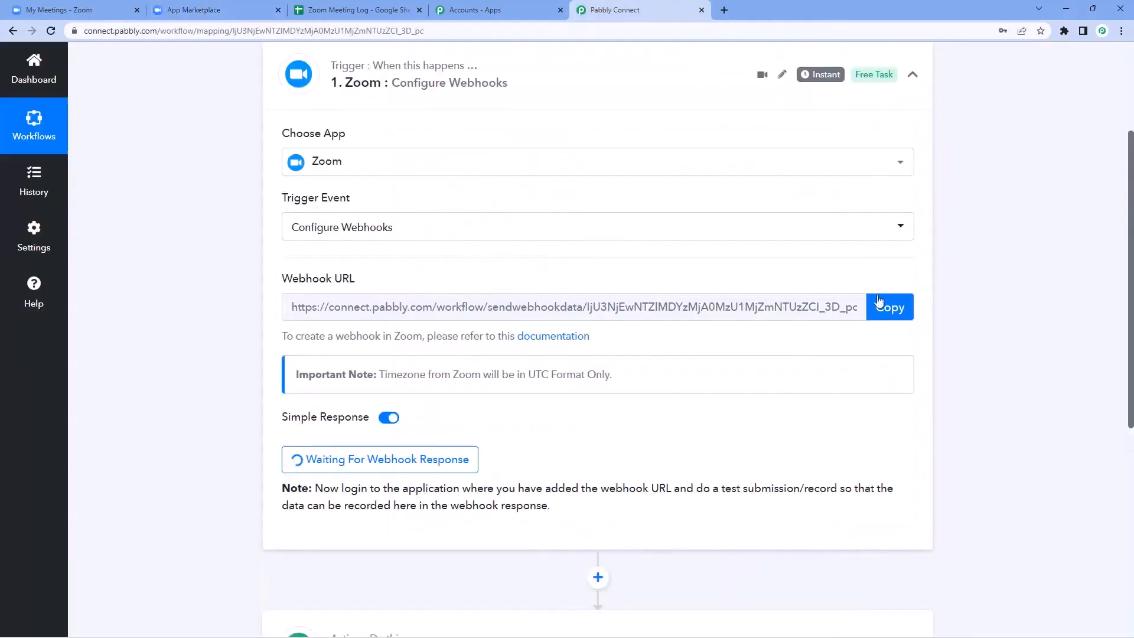
Step: Paste the Pabbly Connect webhook URL into the subscription's event notification endpoint URL field
click(879, 301)
click(195, 10)
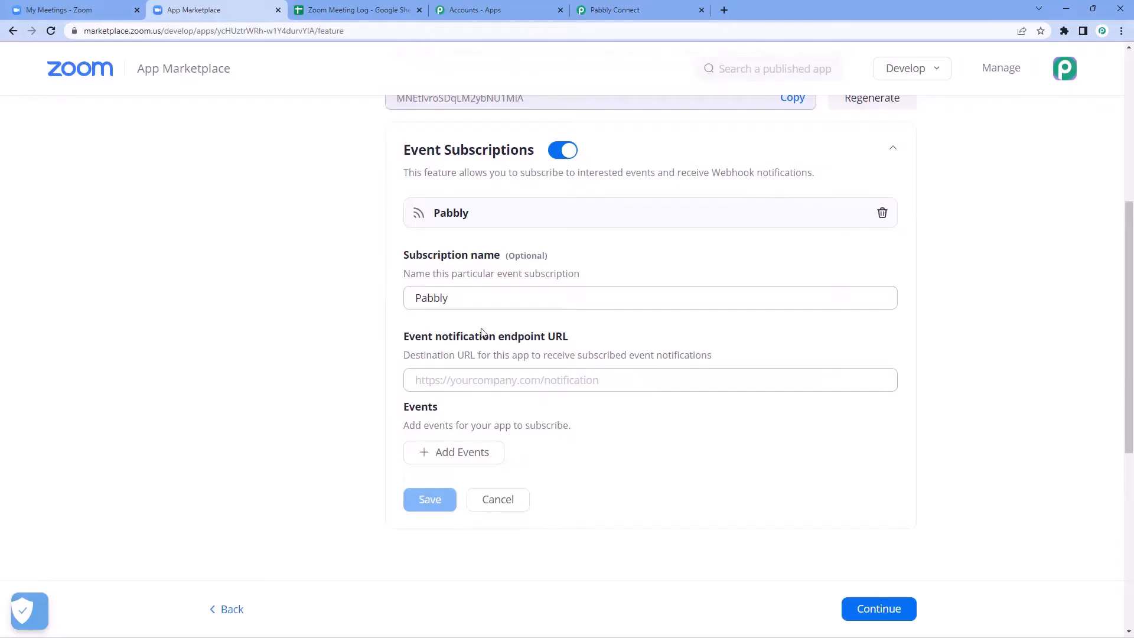
click(429, 378)
right_click(429, 376)
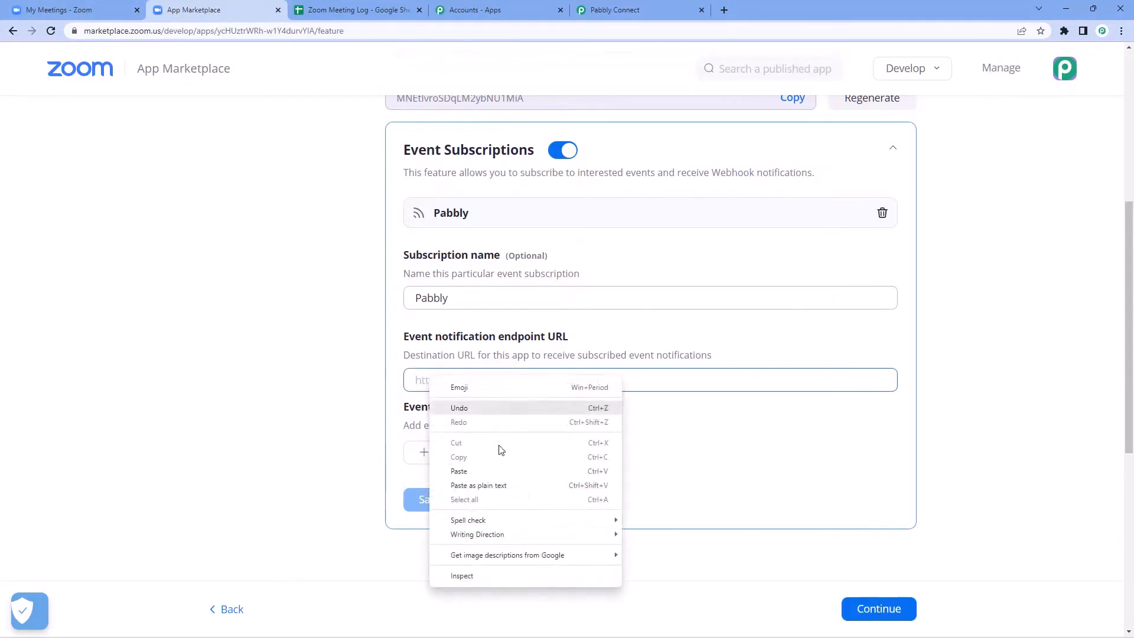
click(459, 471)
click(346, 383)
scroll(354, 372, down, 1)
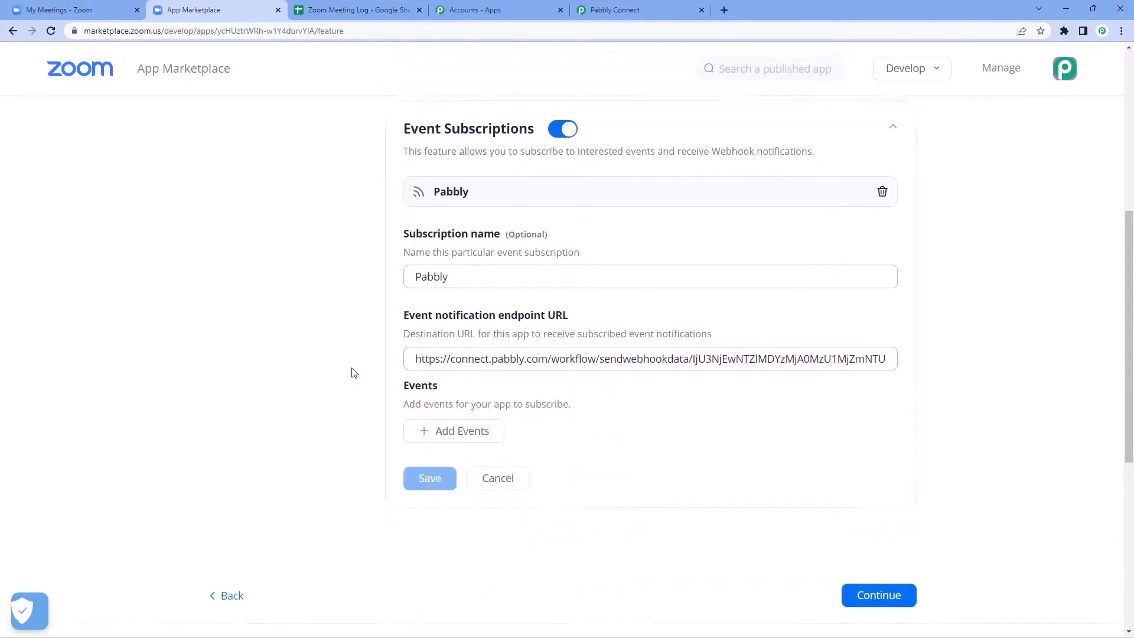
scroll(355, 371, down, 1)
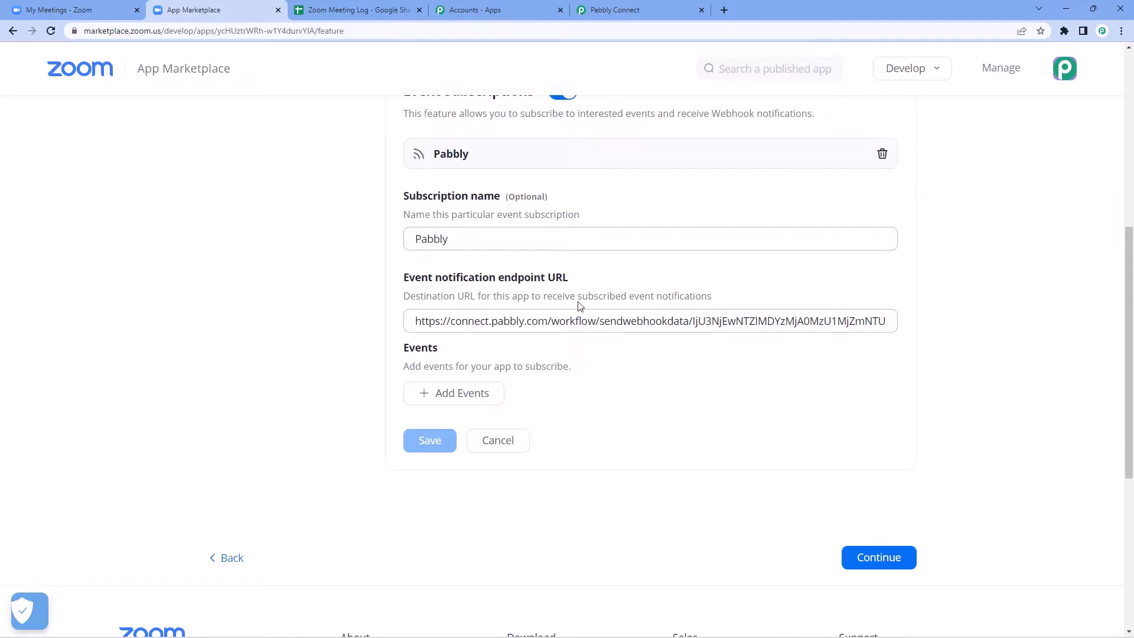
Step: Subscribe to Participant/Host joined and left meeting events, save, and activate the app
click(437, 396)
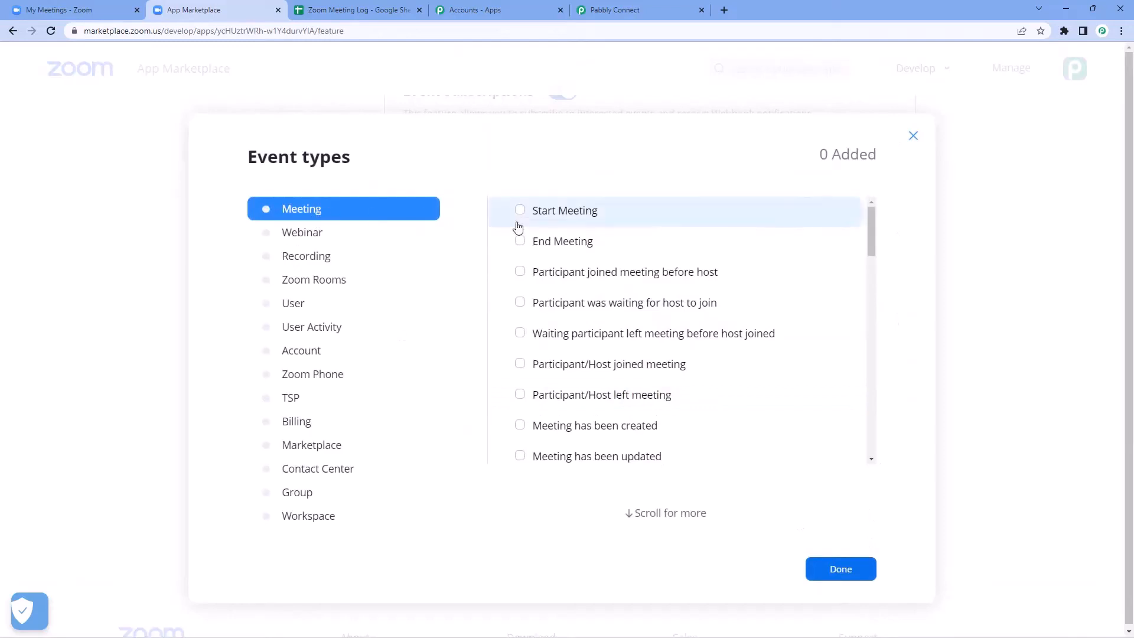
scroll(542, 284, down, 1)
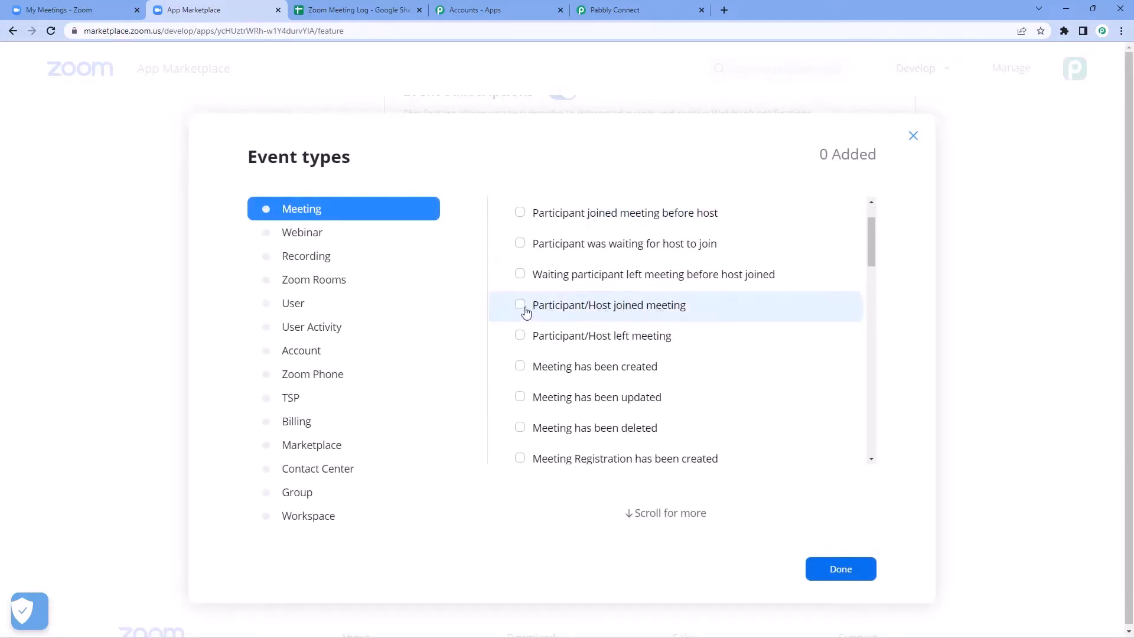
click(519, 304)
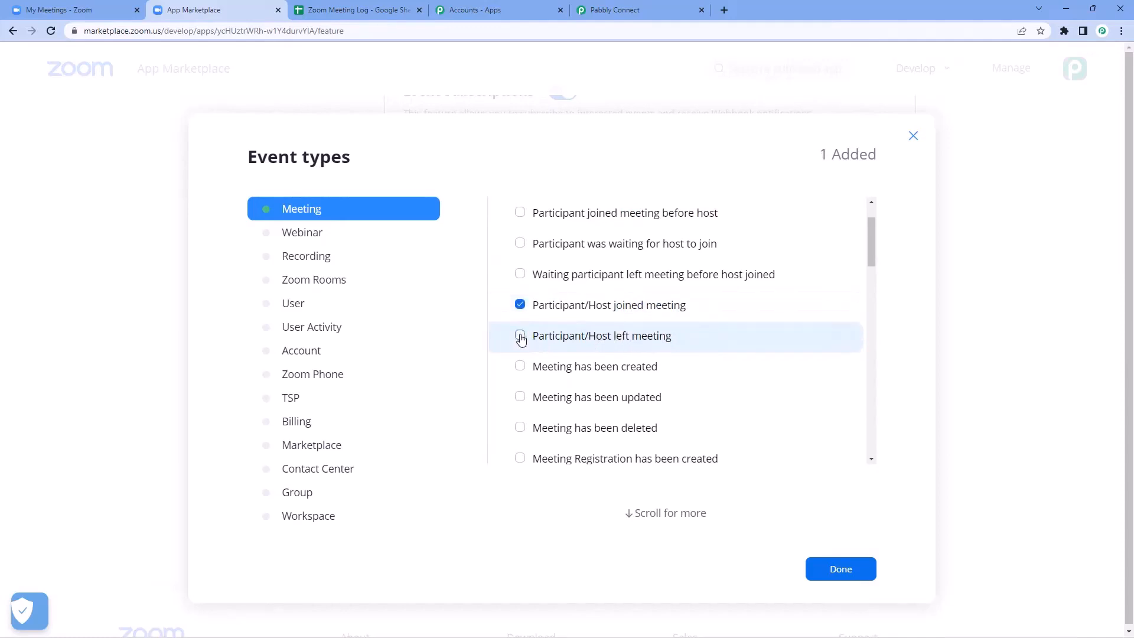
click(520, 337)
click(842, 572)
click(446, 441)
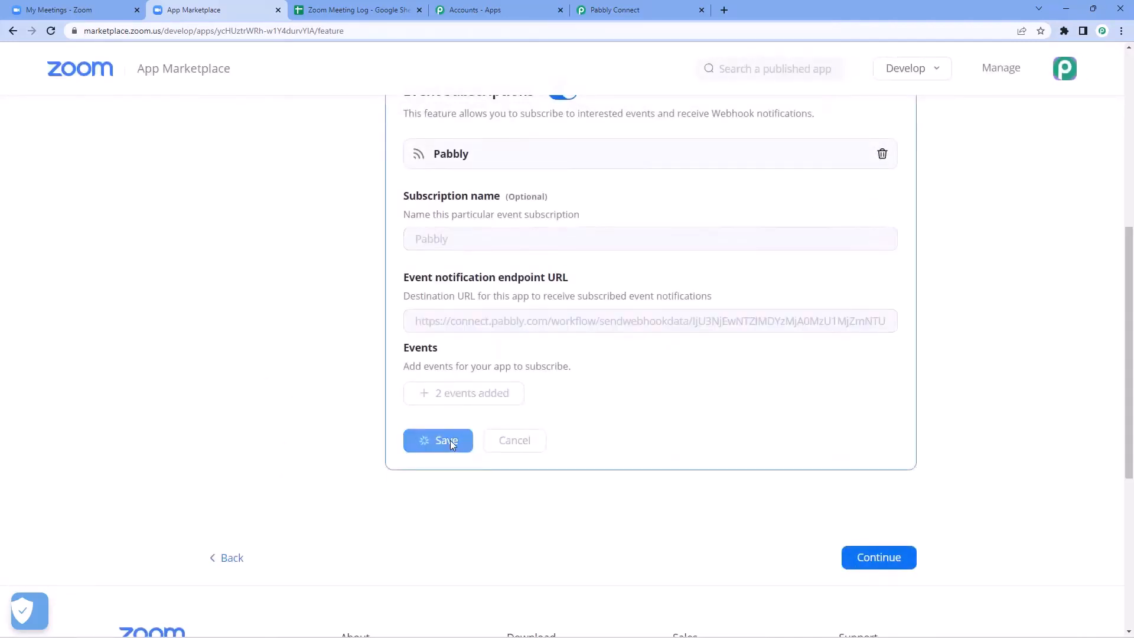
click(863, 308)
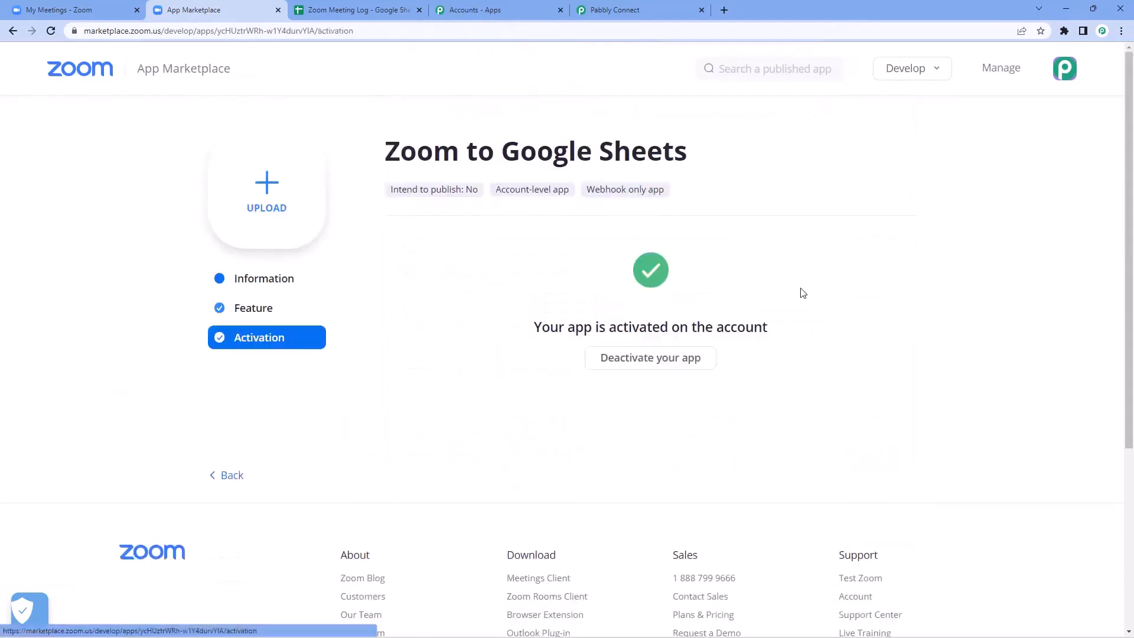
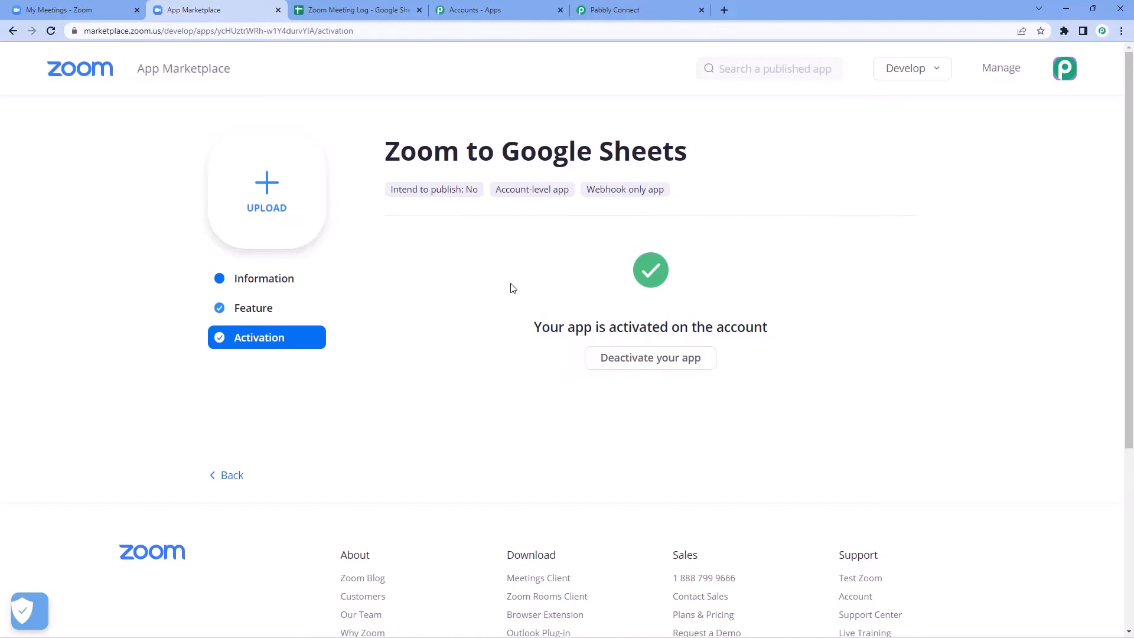
Step: Confirm the Zoom webhook trigger is waiting, then find today's Demo Meeting in Zoom's Meetings list
click(644, 9)
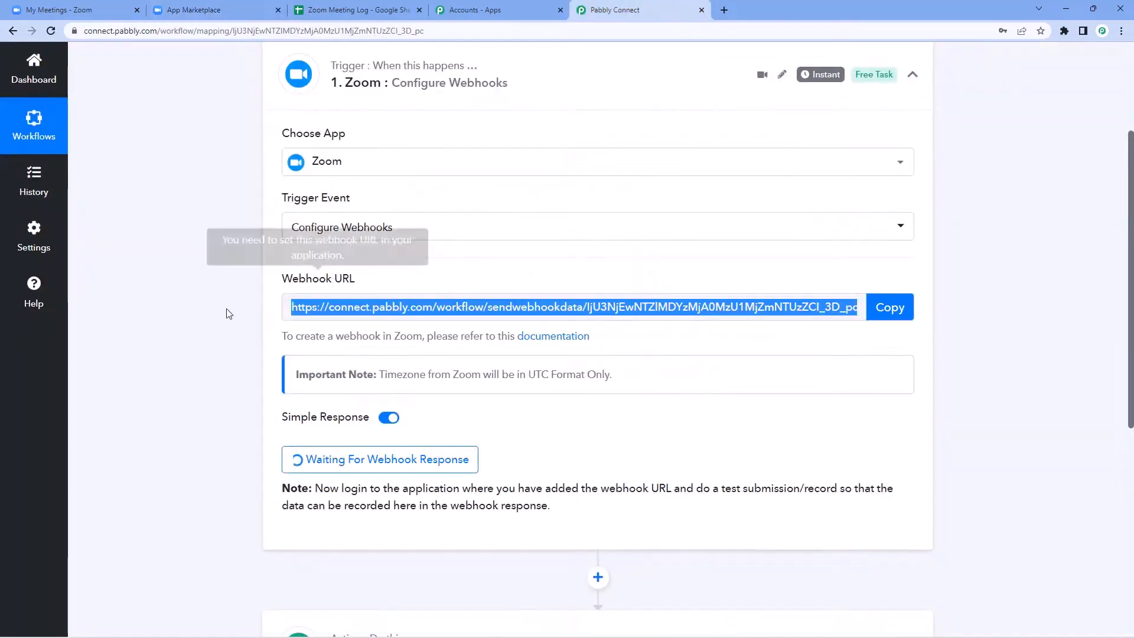
scroll(195, 310, down, 3)
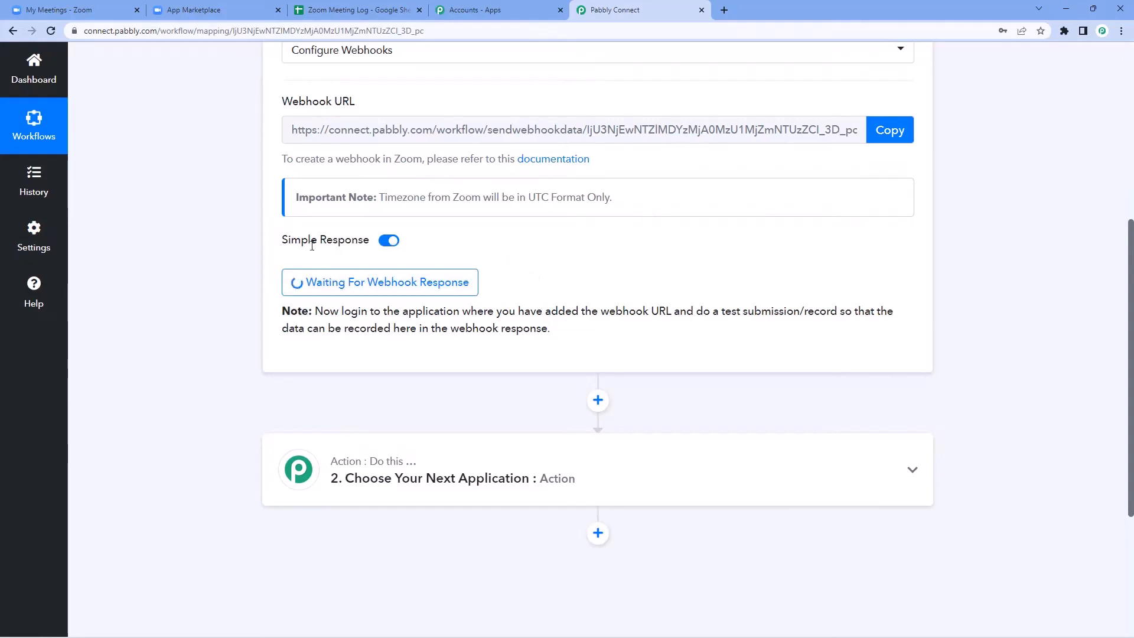
click(100, 9)
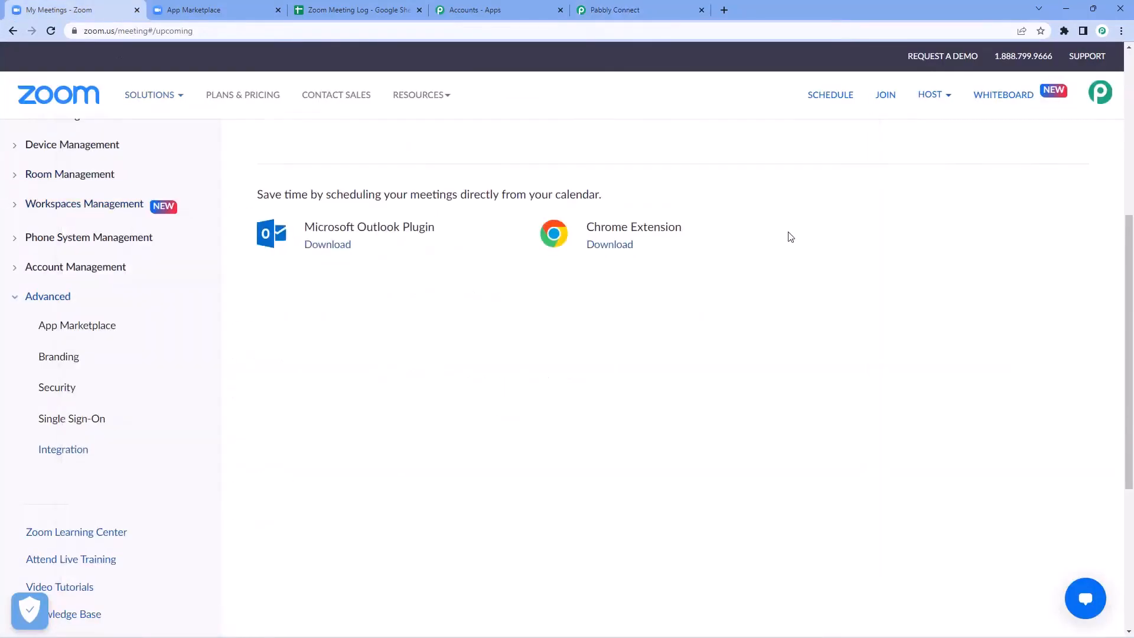
scroll(380, 248, up, 6)
mouse_move(539, 319)
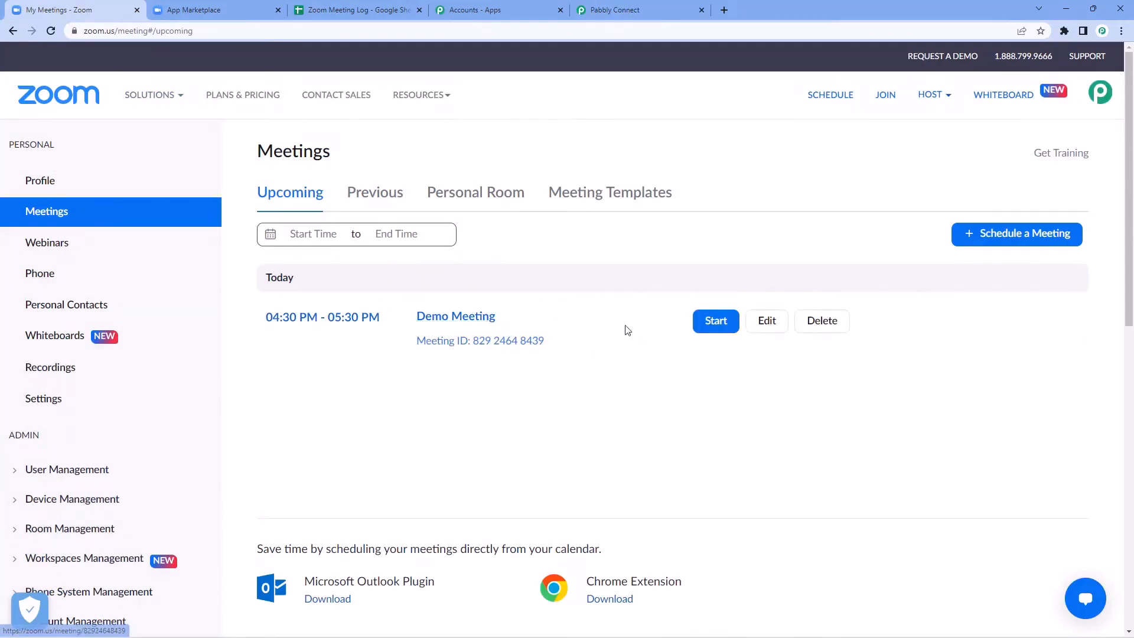
Step: Start Demo Meeting from the browser instead of the desktop app and join audio by computer
click(713, 325)
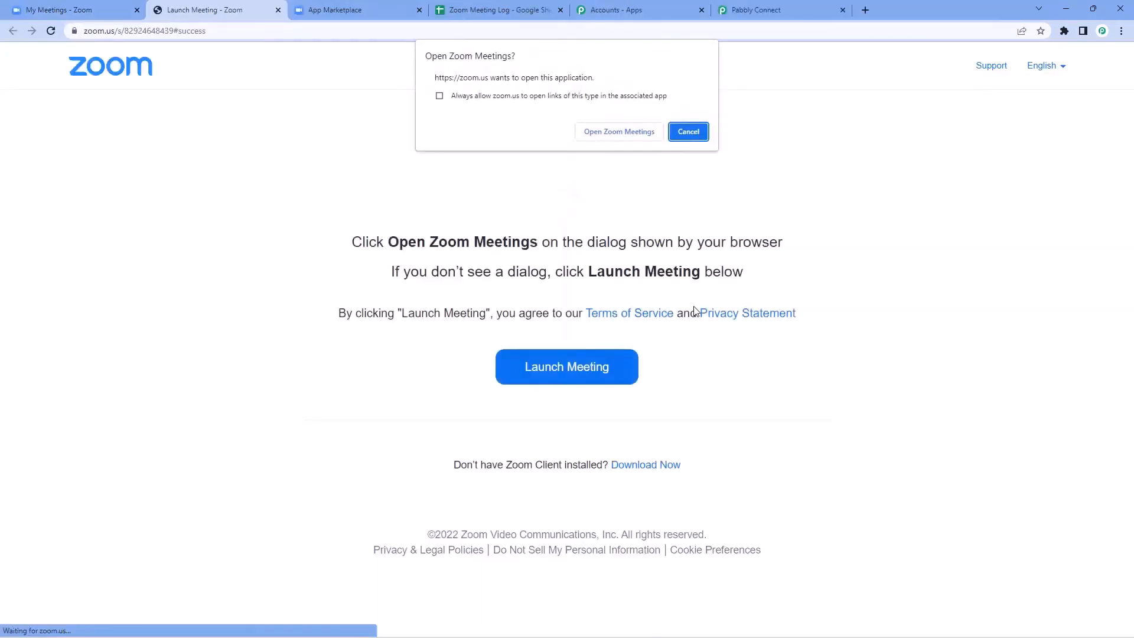
click(688, 132)
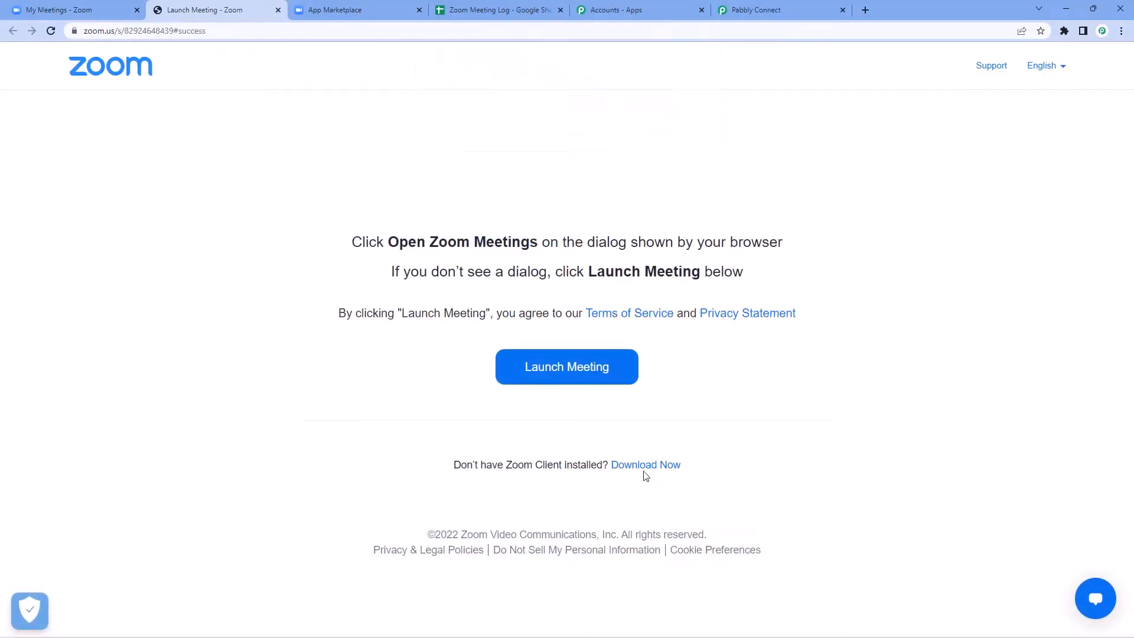
click(609, 377)
click(690, 131)
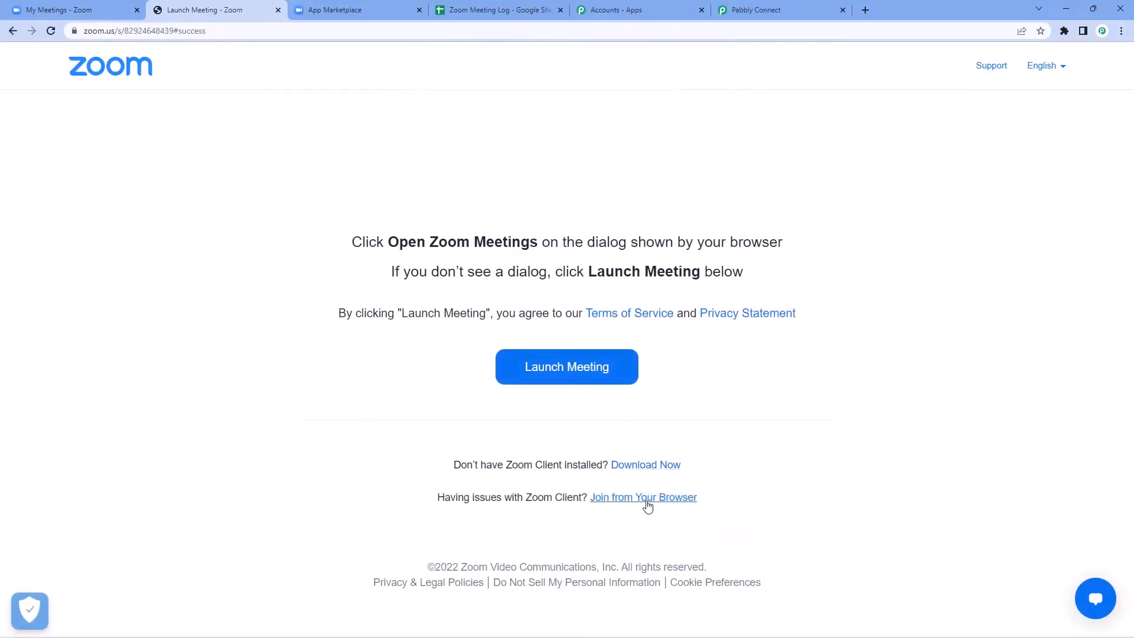
click(642, 503)
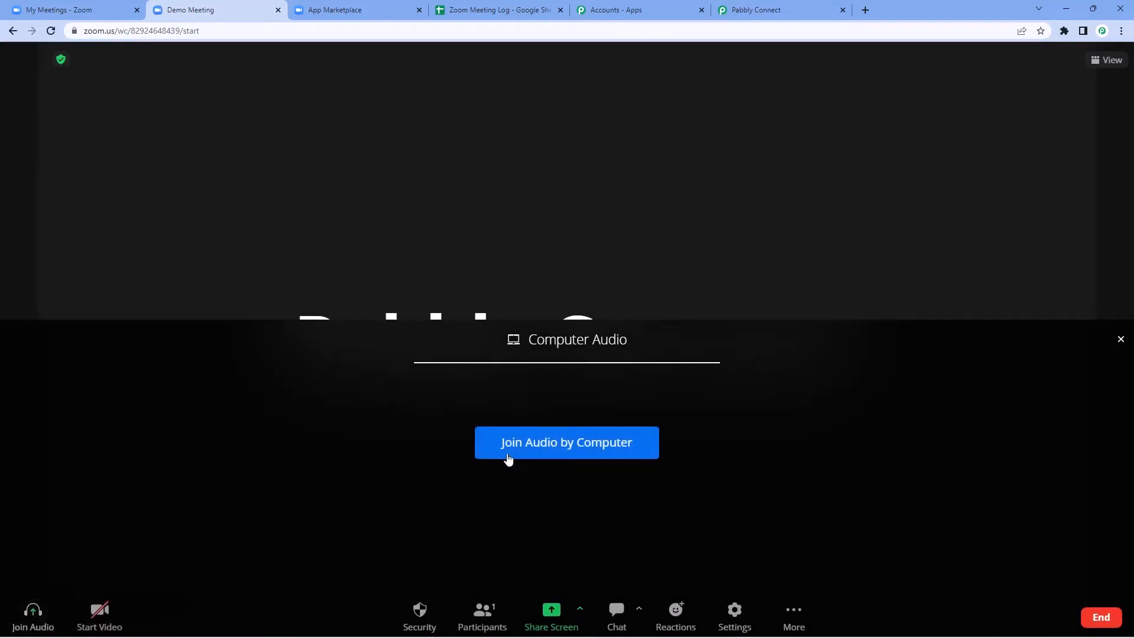
click(509, 459)
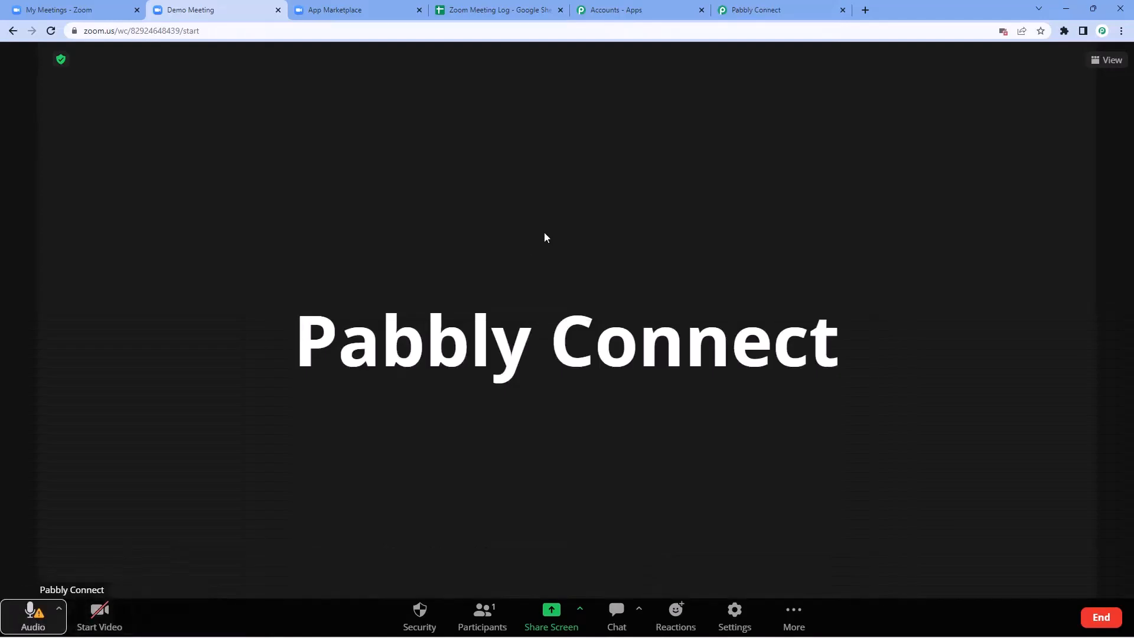
click(757, 10)
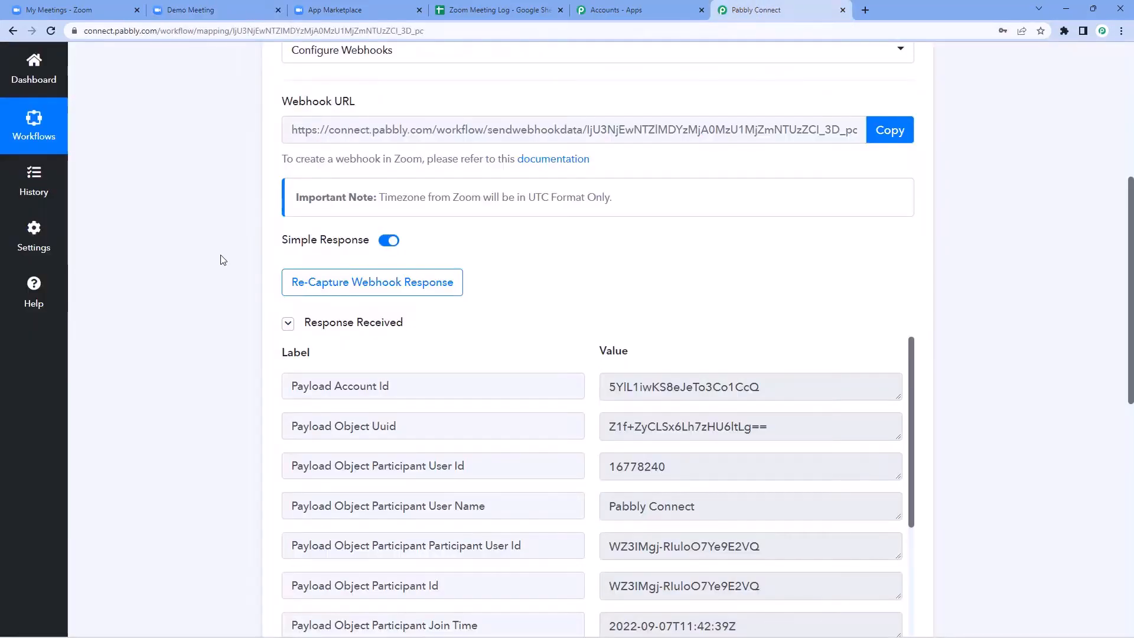
Step: Check the running meeting, then inspect the participant user name in the received webhook response
click(260, 10)
click(213, 13)
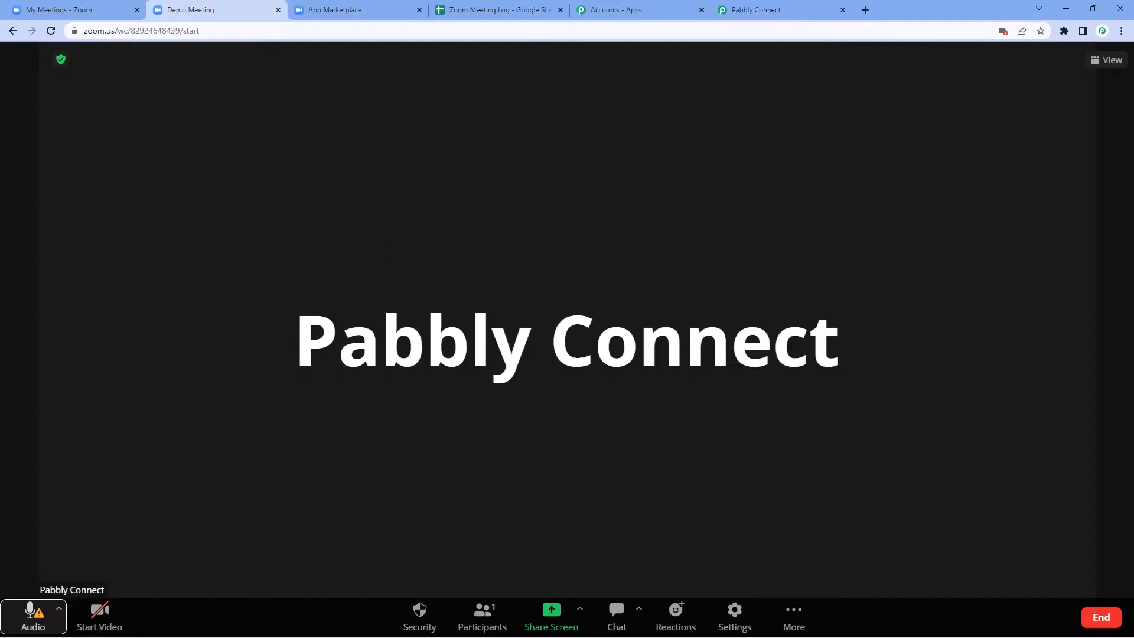
click(788, 11)
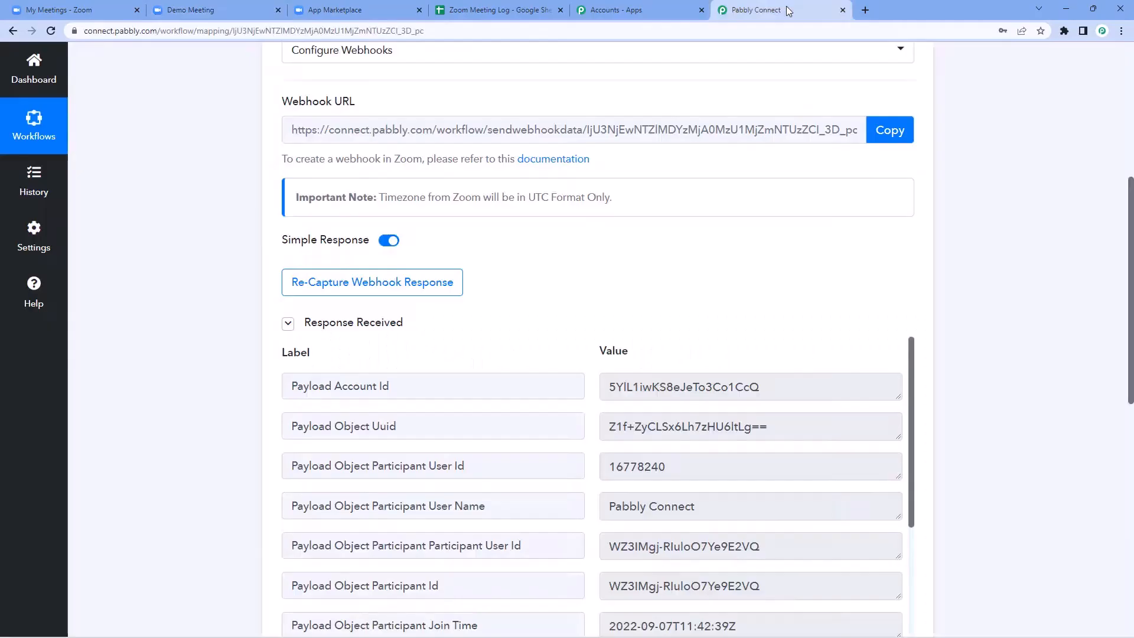
scroll(225, 282, down, 1)
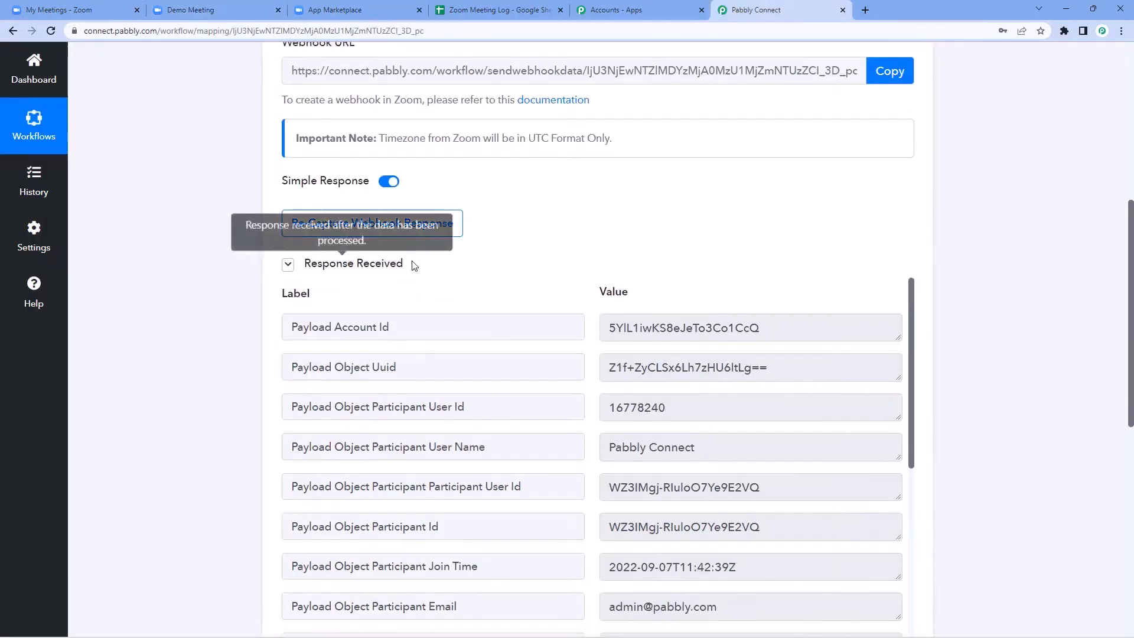
scroll(413, 266, down, 2)
scroll(476, 279, up, 1)
scroll(546, 201, down, 2)
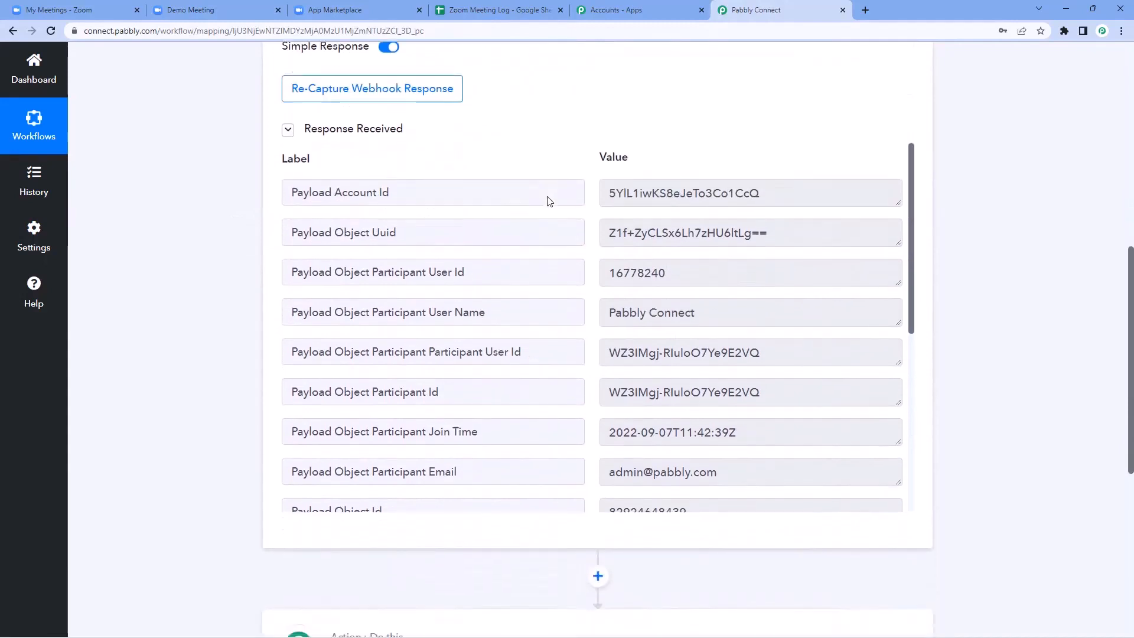
scroll(542, 191, down, 1)
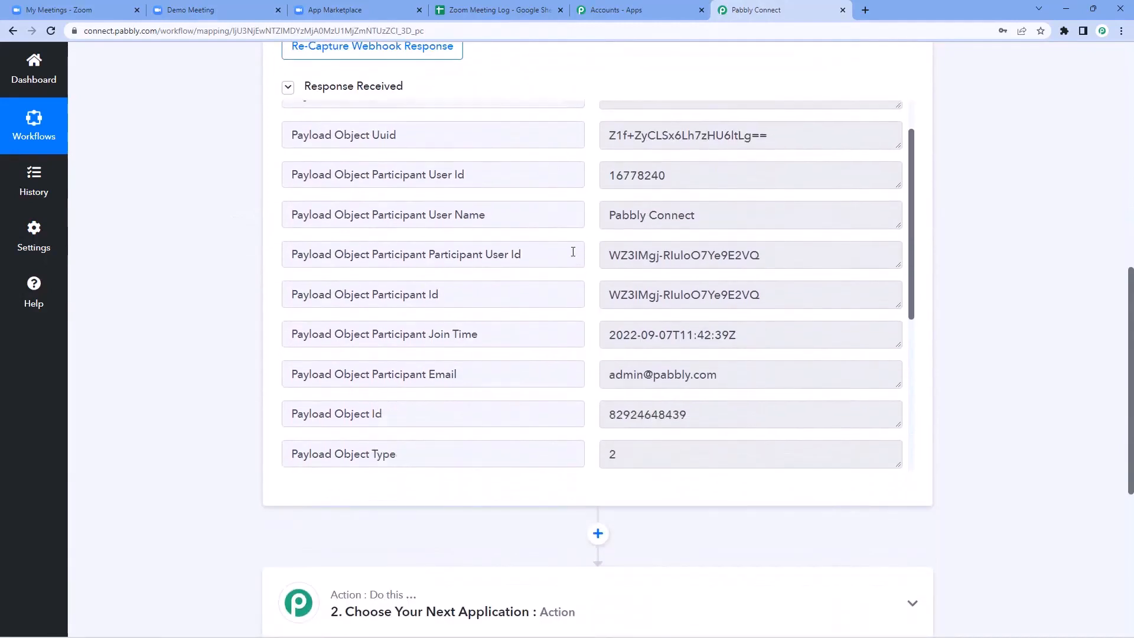
drag(610, 211, 717, 214)
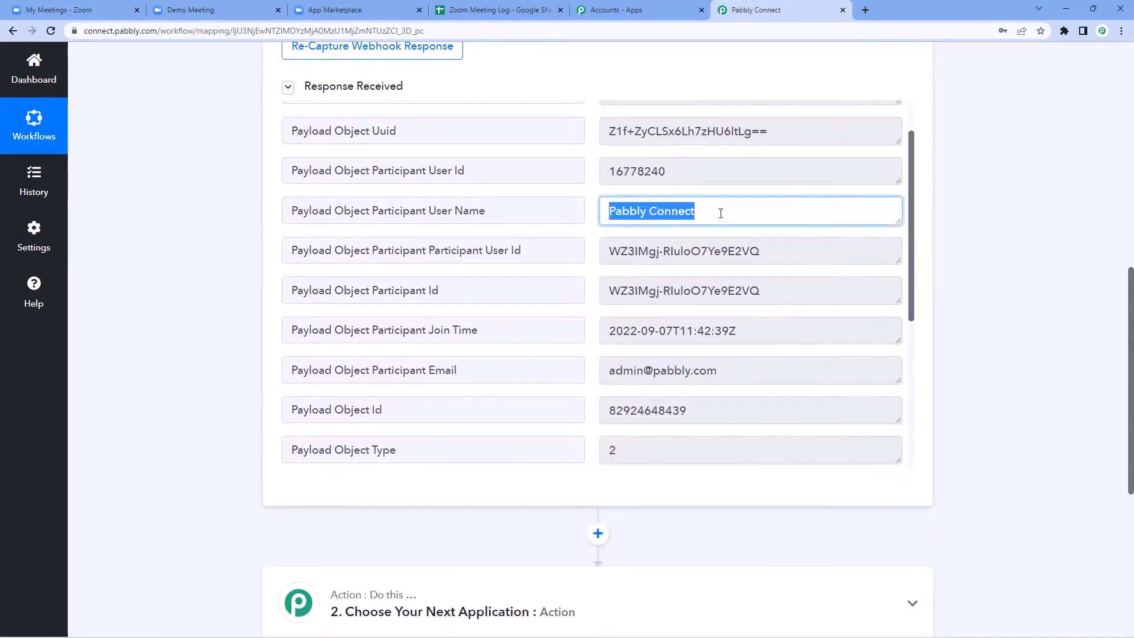
click(721, 213)
Step: Inspect the join time and the Demo Meeting topic values in the response
scroll(720, 213, down, 2)
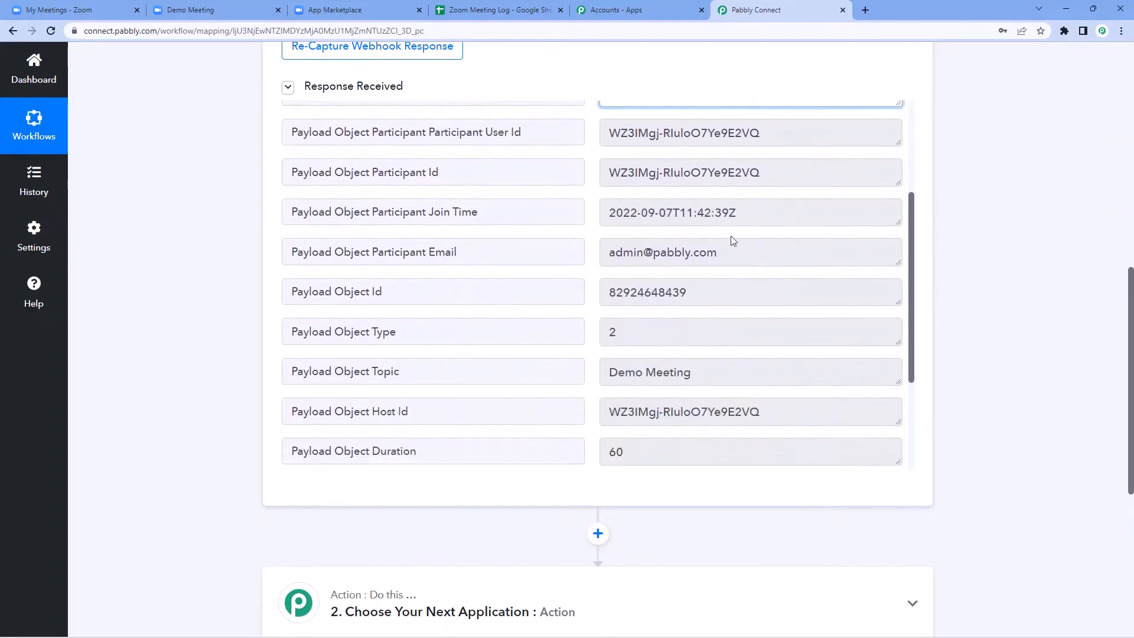
drag(757, 216, 604, 222)
click(595, 222)
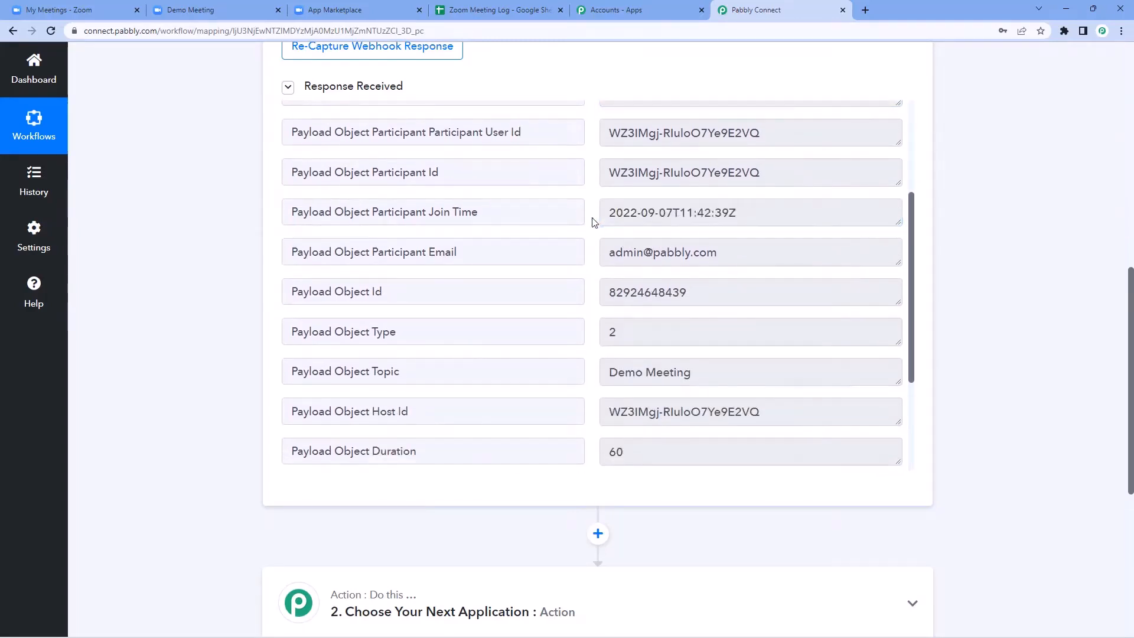
scroll(644, 180, down, 1)
scroll(578, 229, down, 2)
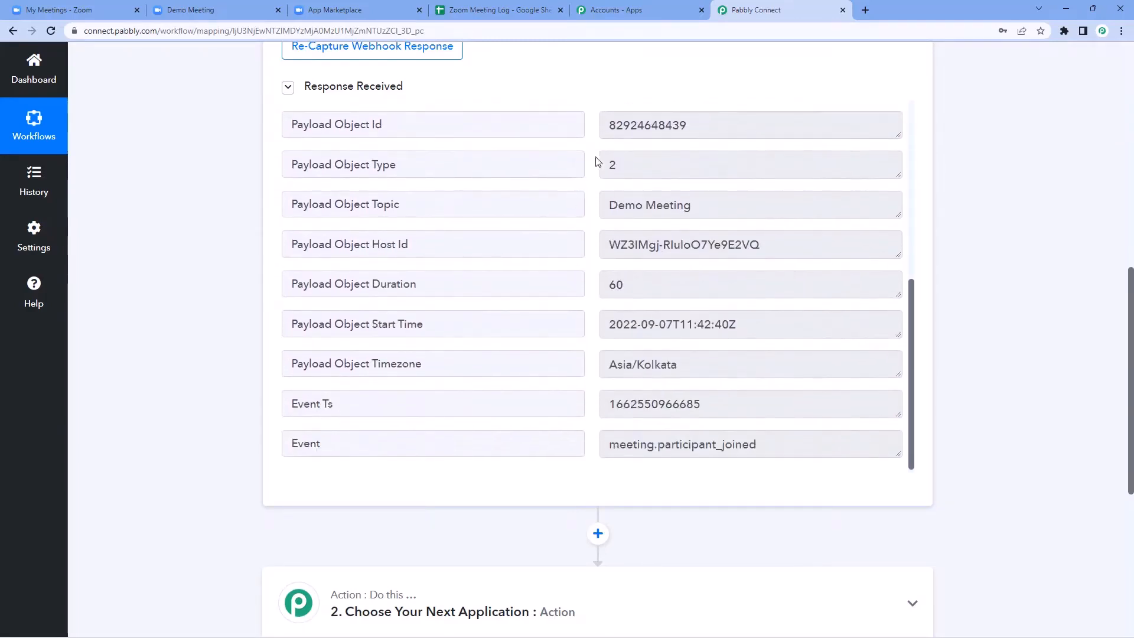
drag(710, 206, 595, 212)
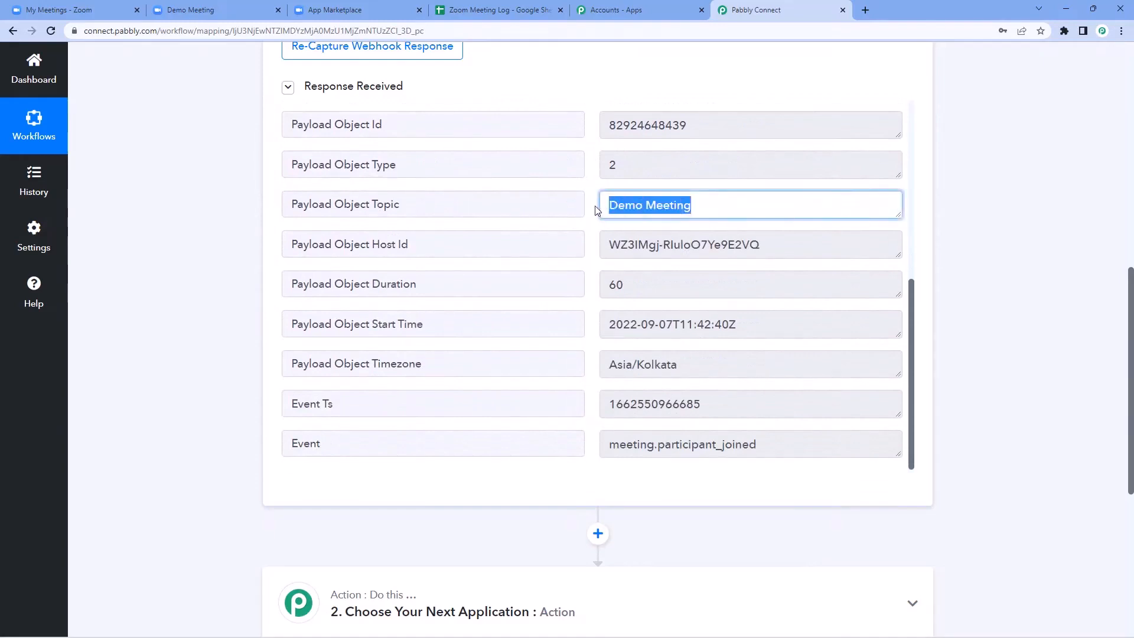
click(591, 214)
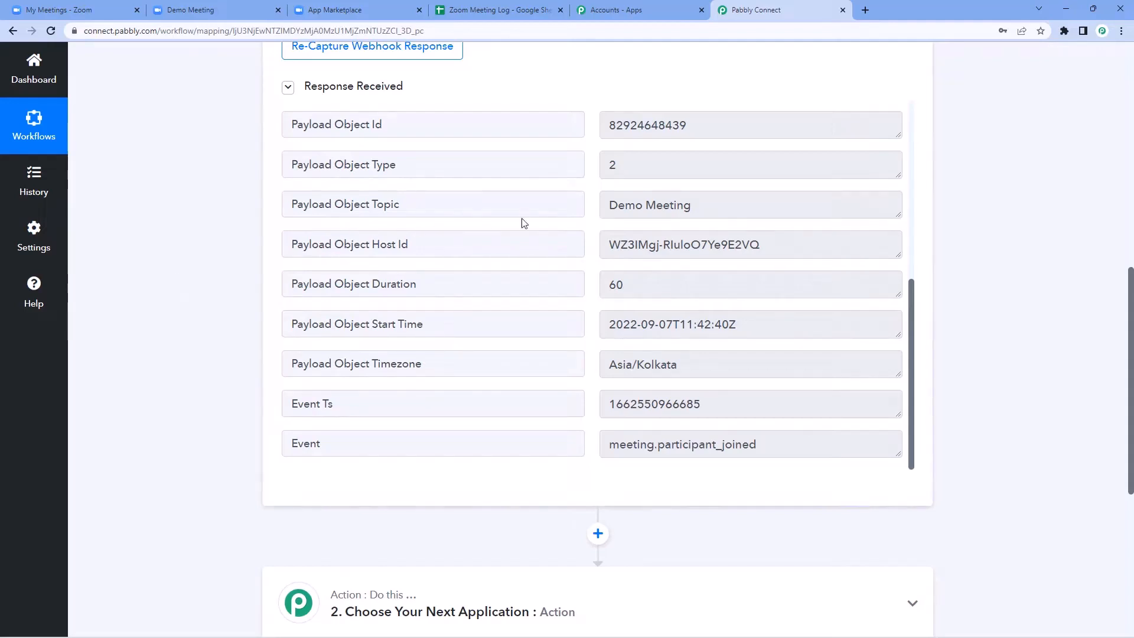
Step: Return to the join time value 2022-09-07T11:42:39Z and select it
scroll(524, 220, up, 1)
scroll(258, 259, up, 1)
scroll(339, 262, up, 1)
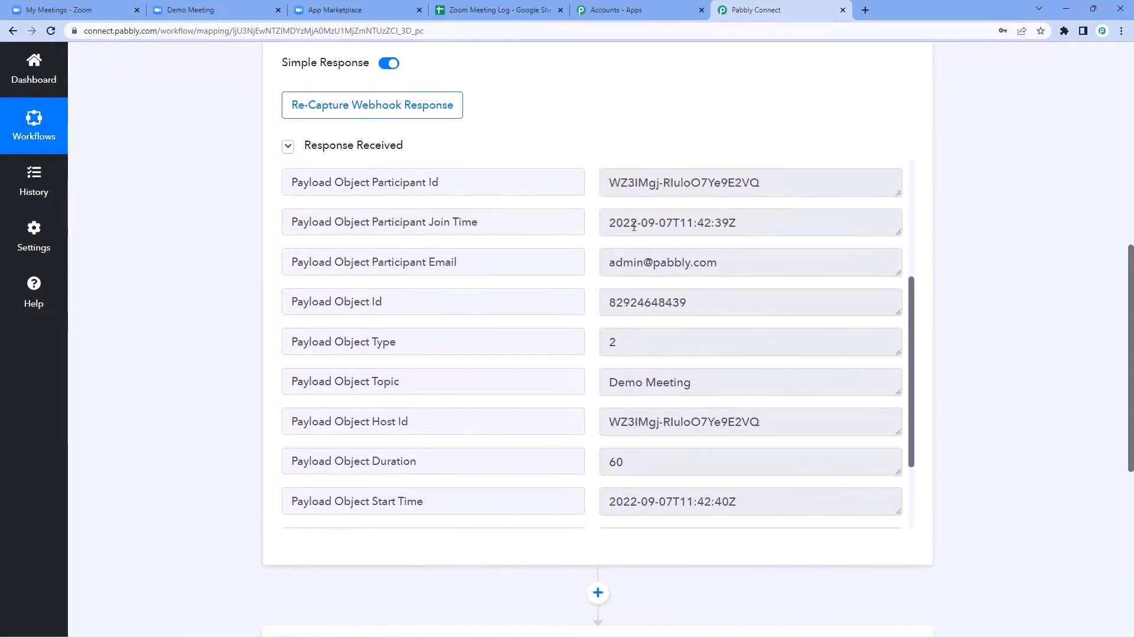
click(752, 221)
scroll(589, 228, up, 3)
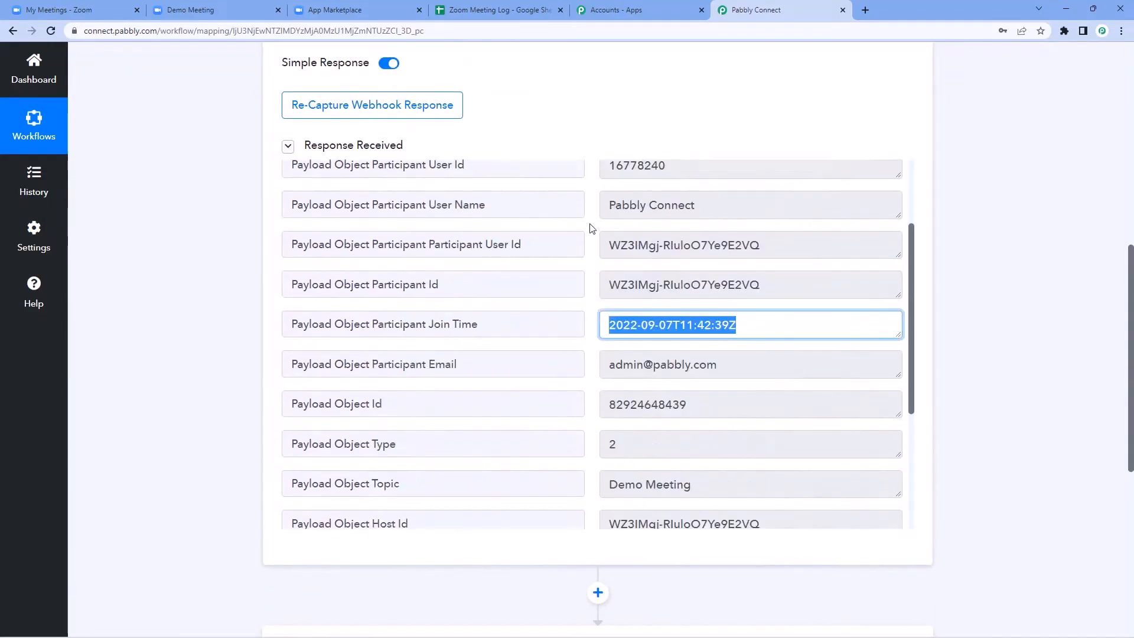
scroll(592, 195, up, 1)
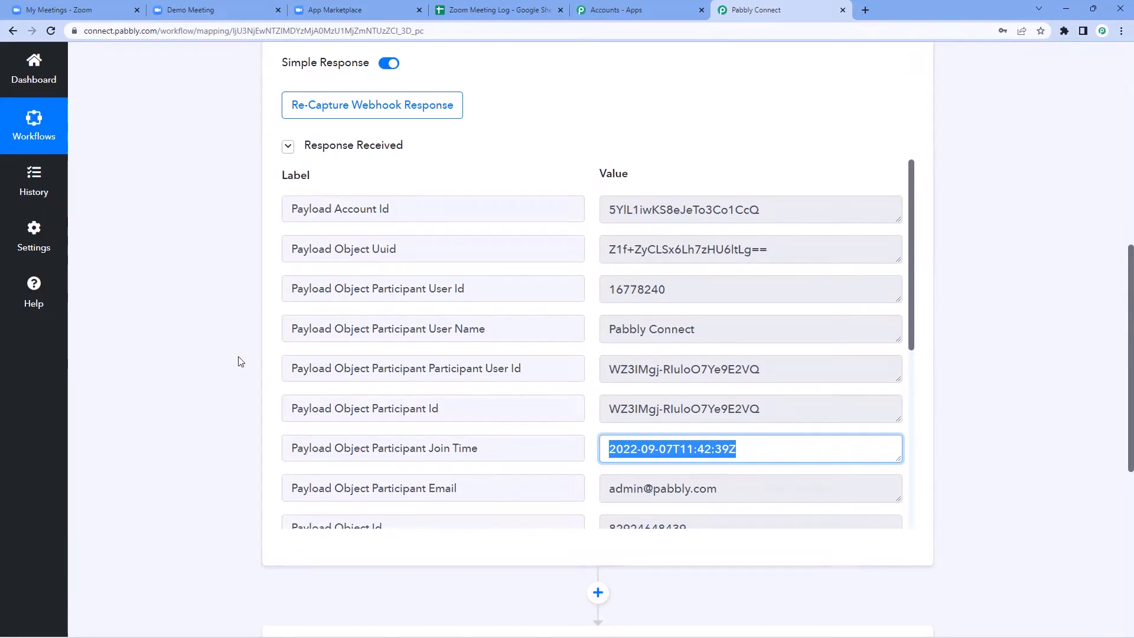
scroll(231, 304, down, 2)
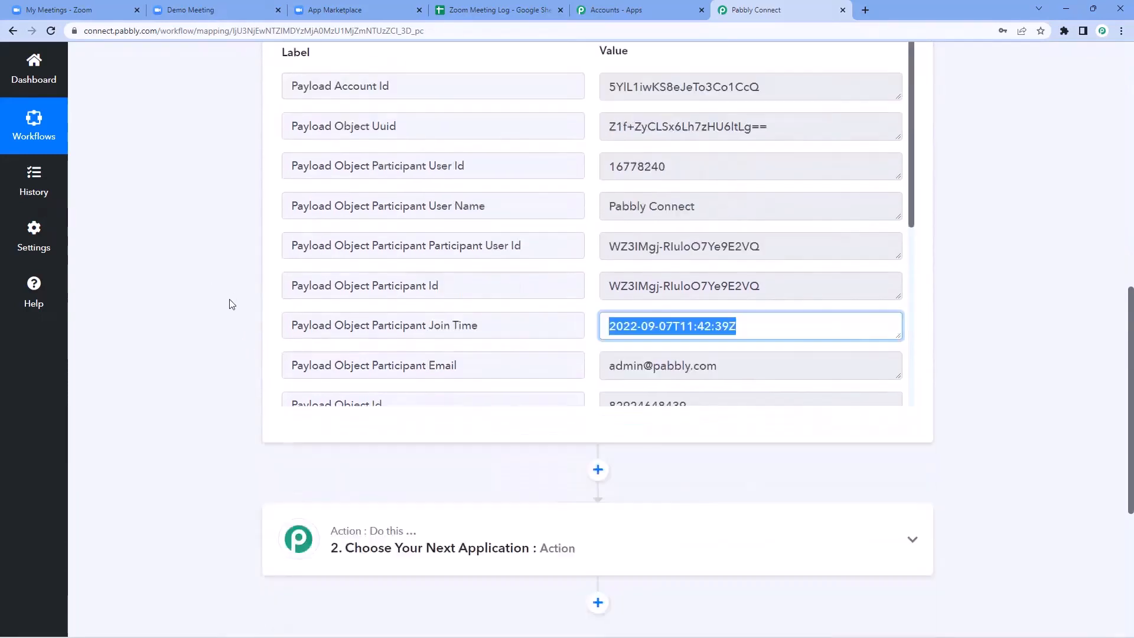
scroll(230, 298, down, 3)
click(246, 273)
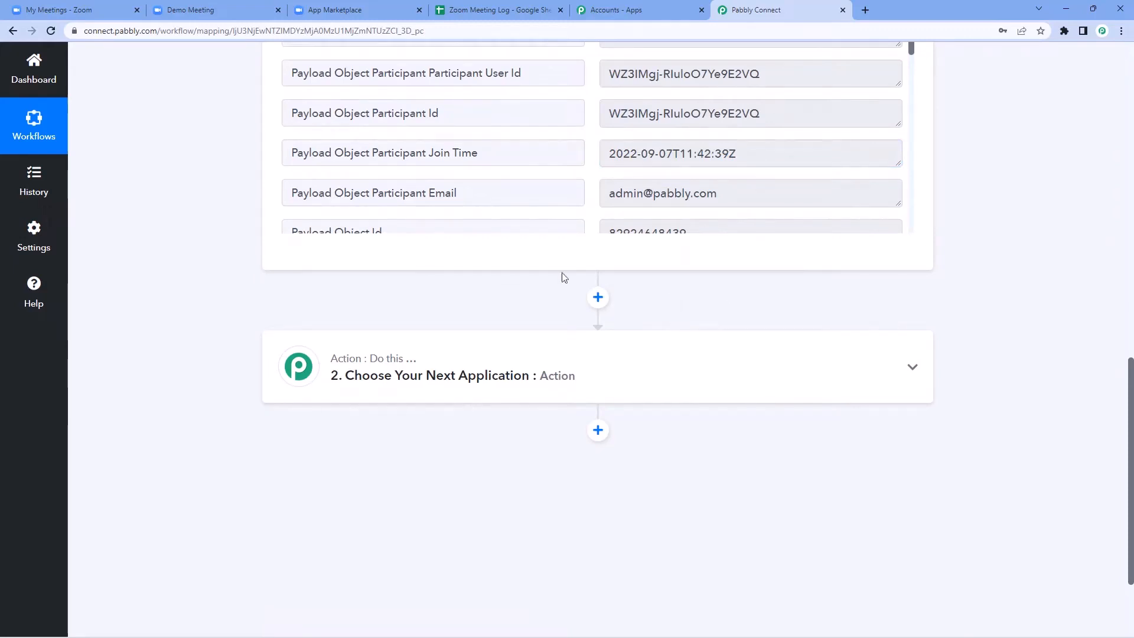
Step: Review the empty row 2 under Meeting Name, Participant Name, Joining Time and Leaving Time in Zoom Meeting Log
click(510, 10)
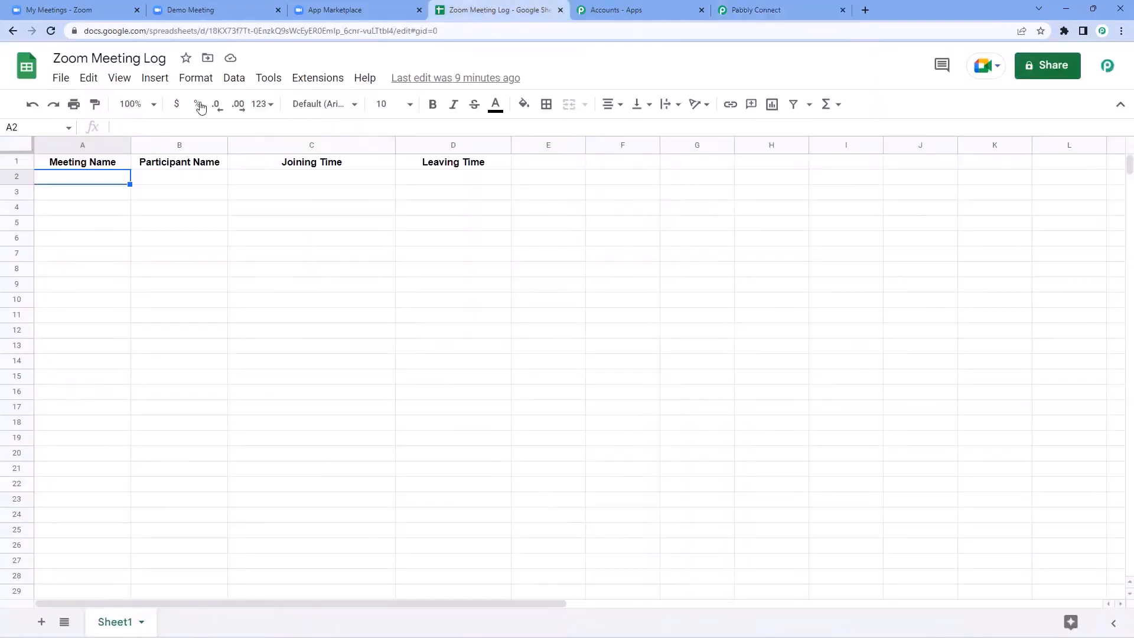
click(177, 182)
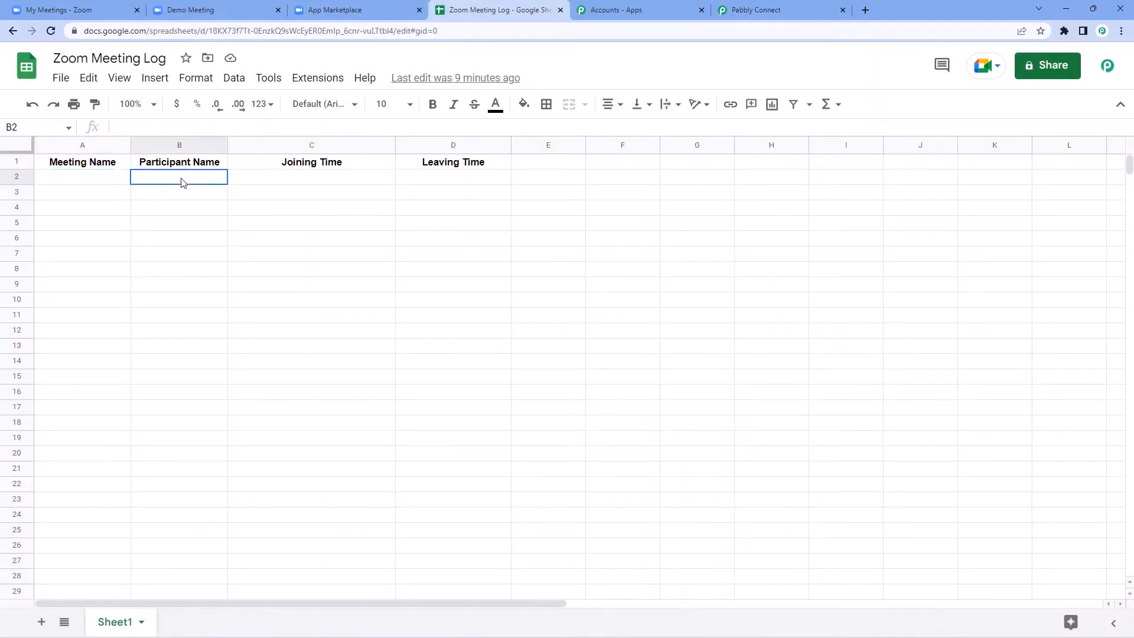
click(104, 178)
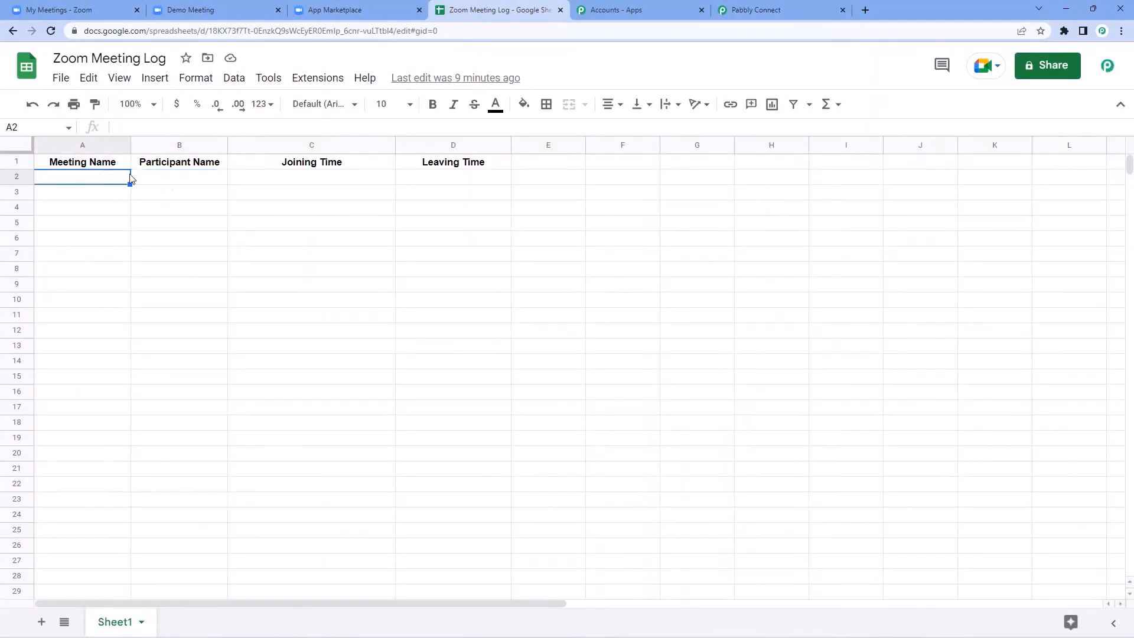
click(183, 179)
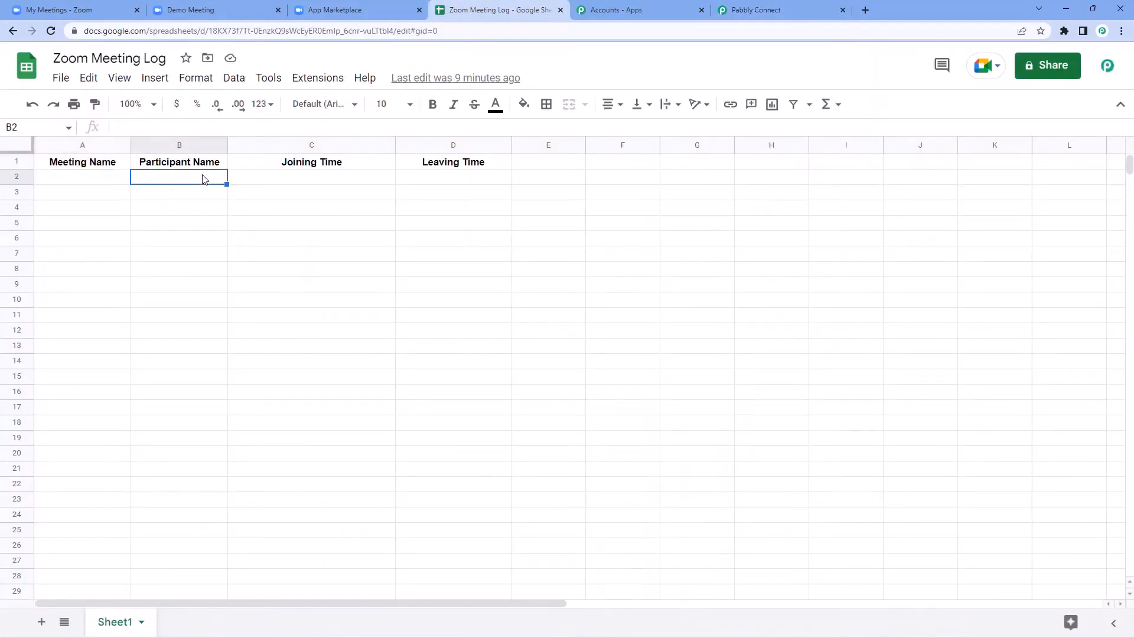
click(327, 183)
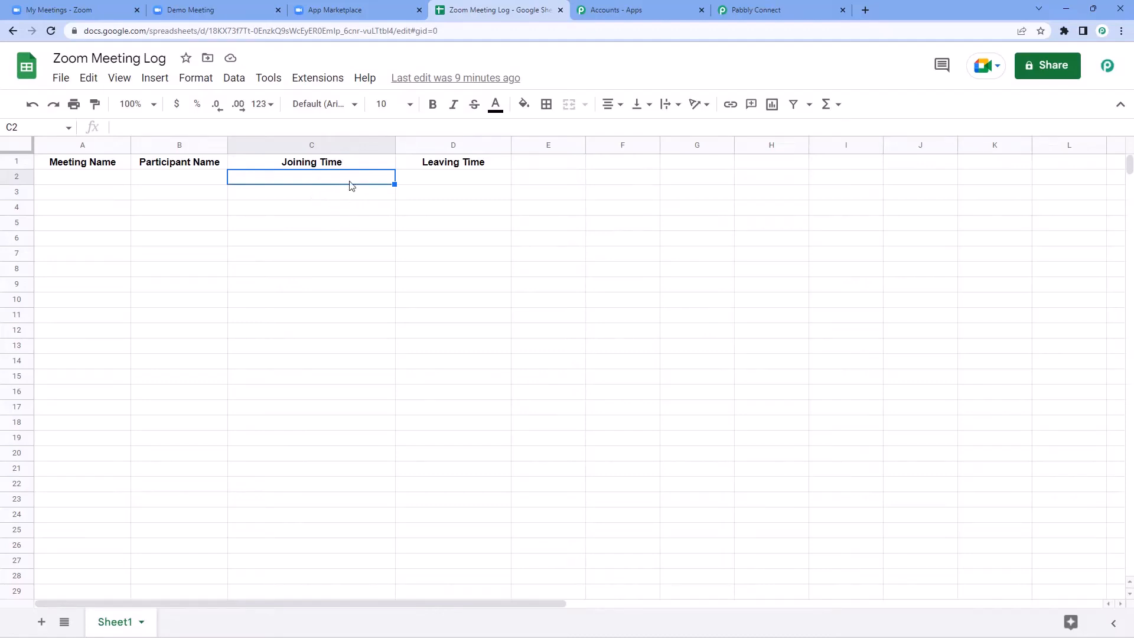
click(404, 180)
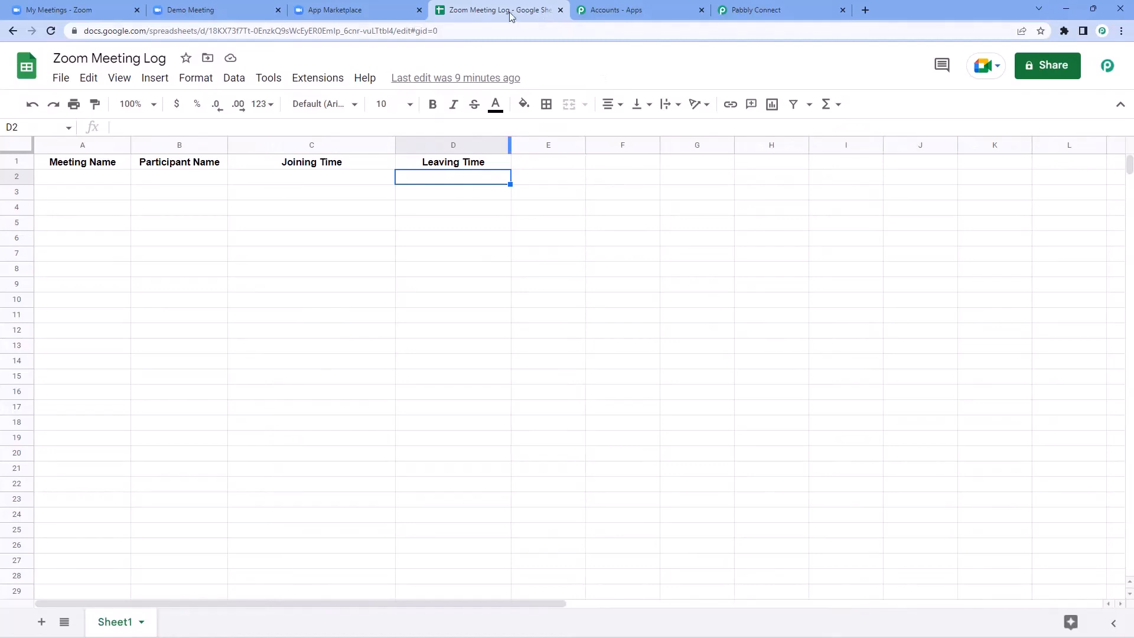
click(758, 10)
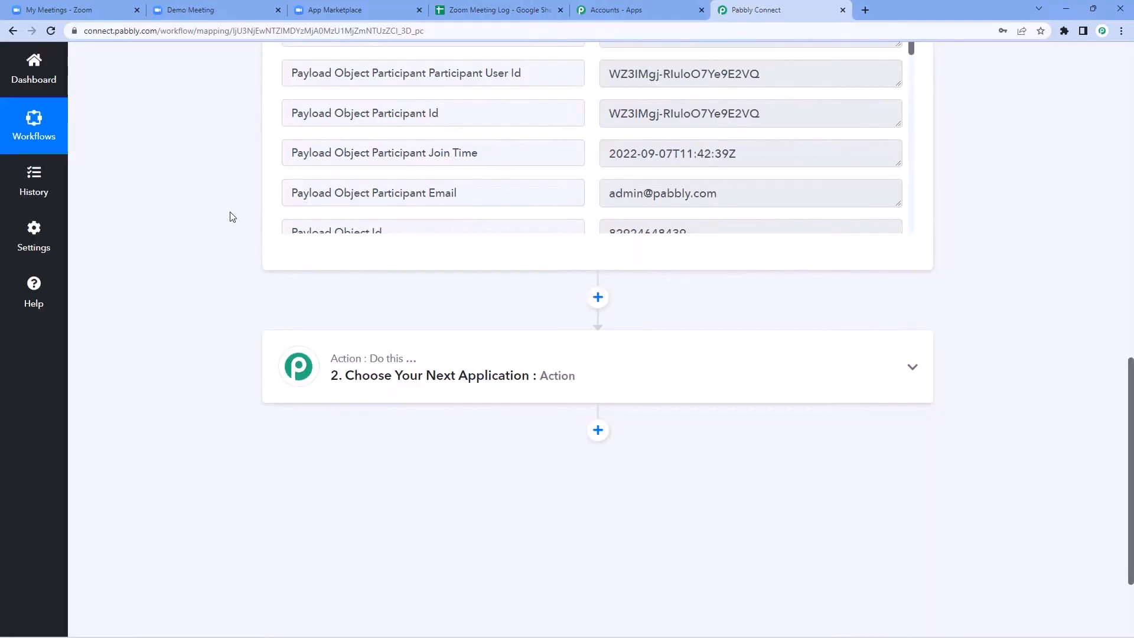
Step: Make the next action step a Router by Pabbly, found by searching 'Rout'
scroll(230, 217, down, 2)
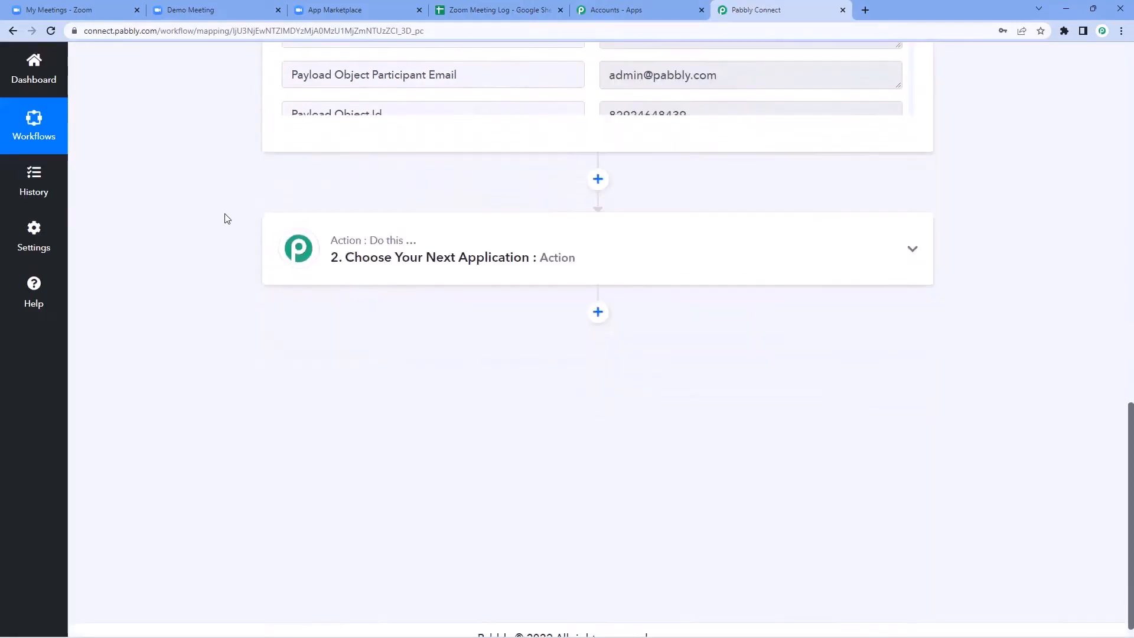
click(607, 254)
scroll(233, 221, down, 1)
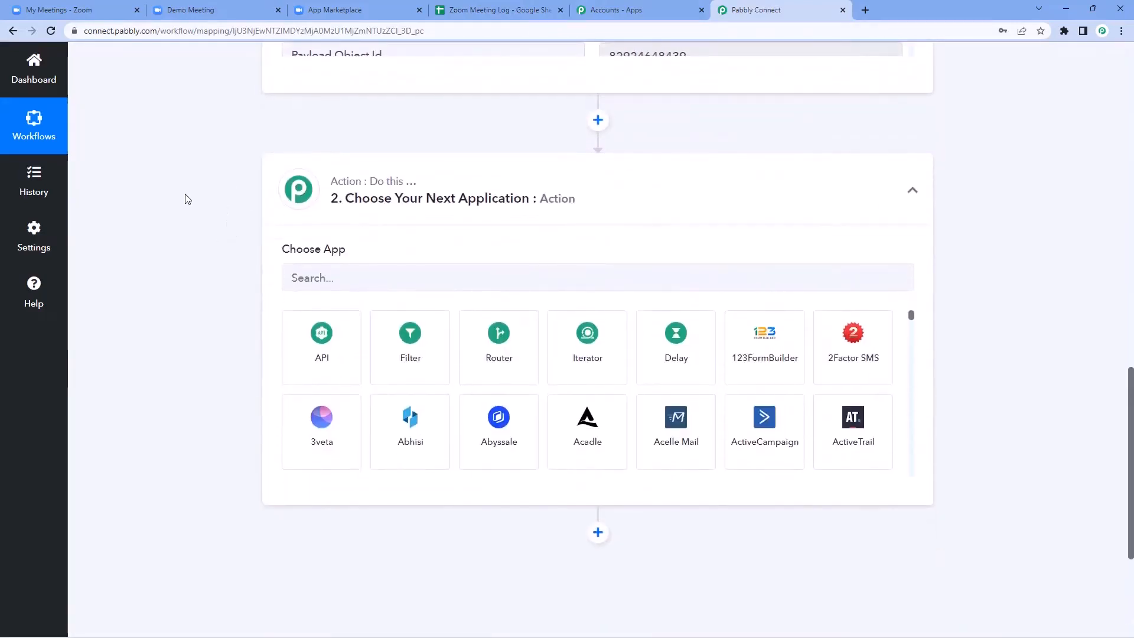
scroll(186, 199, down, 2)
click(362, 150)
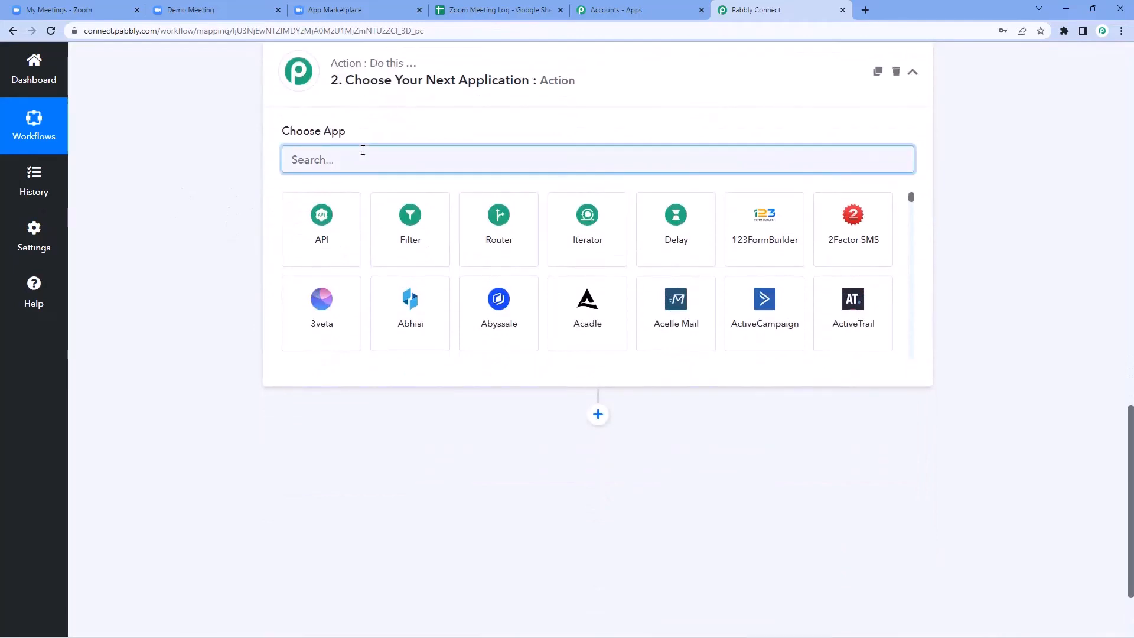
text(Rout)
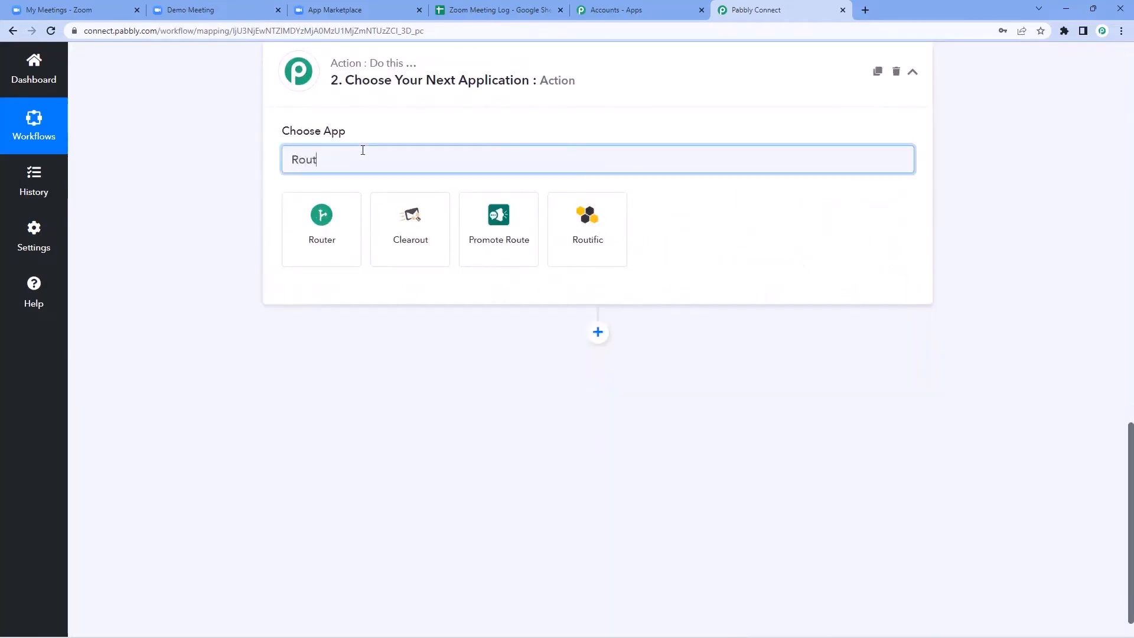
click(345, 217)
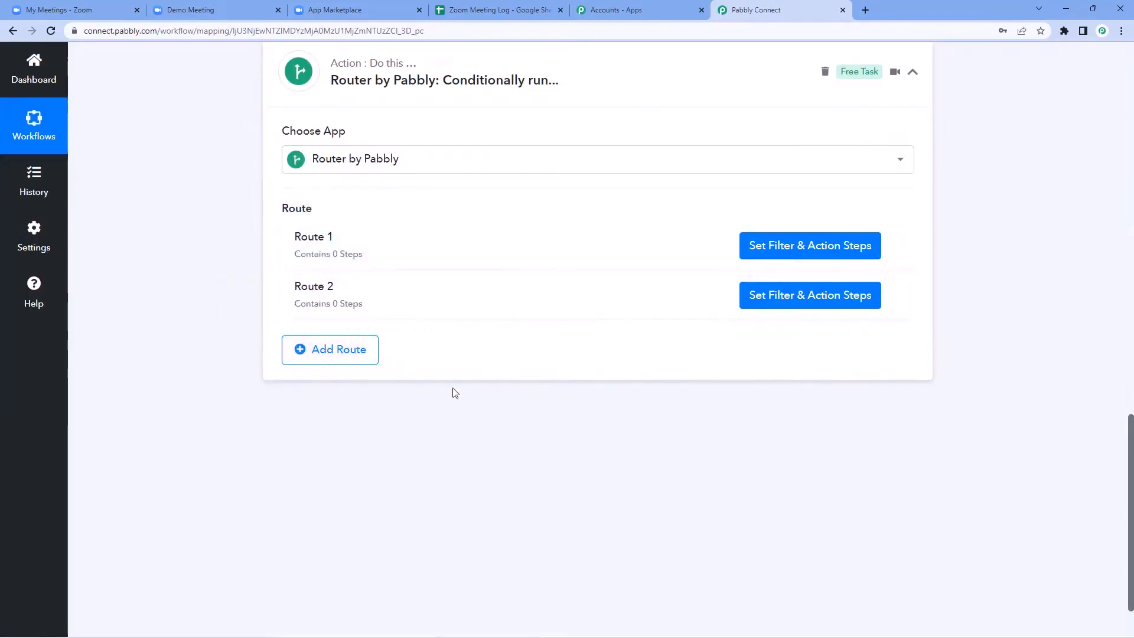
Step: Rename Route 1 to 'Joined the Meeting'
click(893, 245)
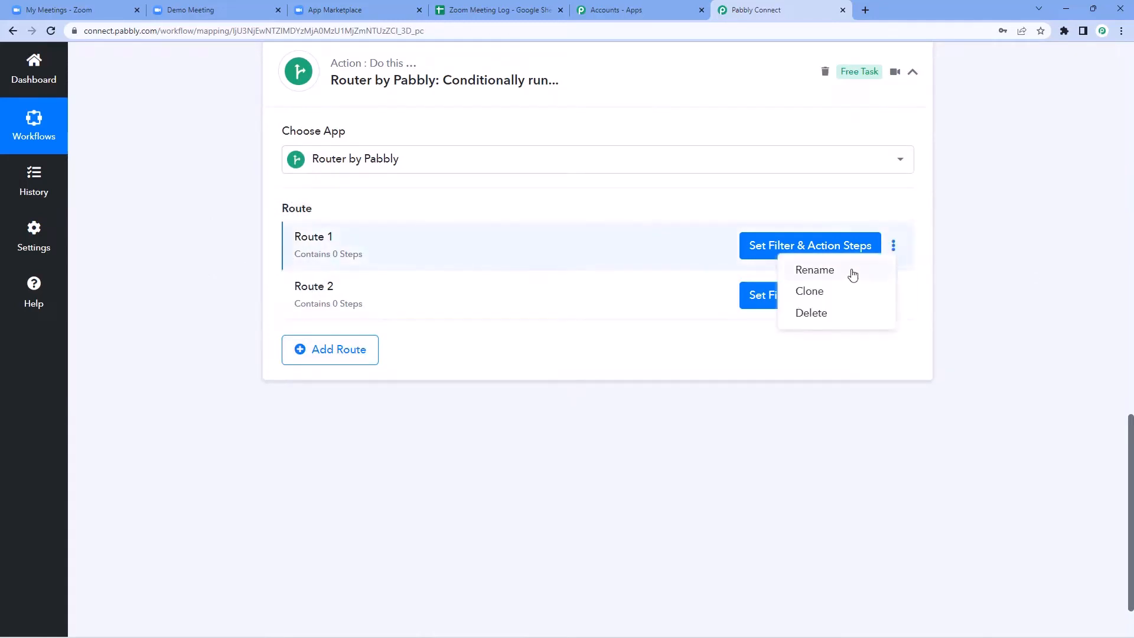
click(853, 274)
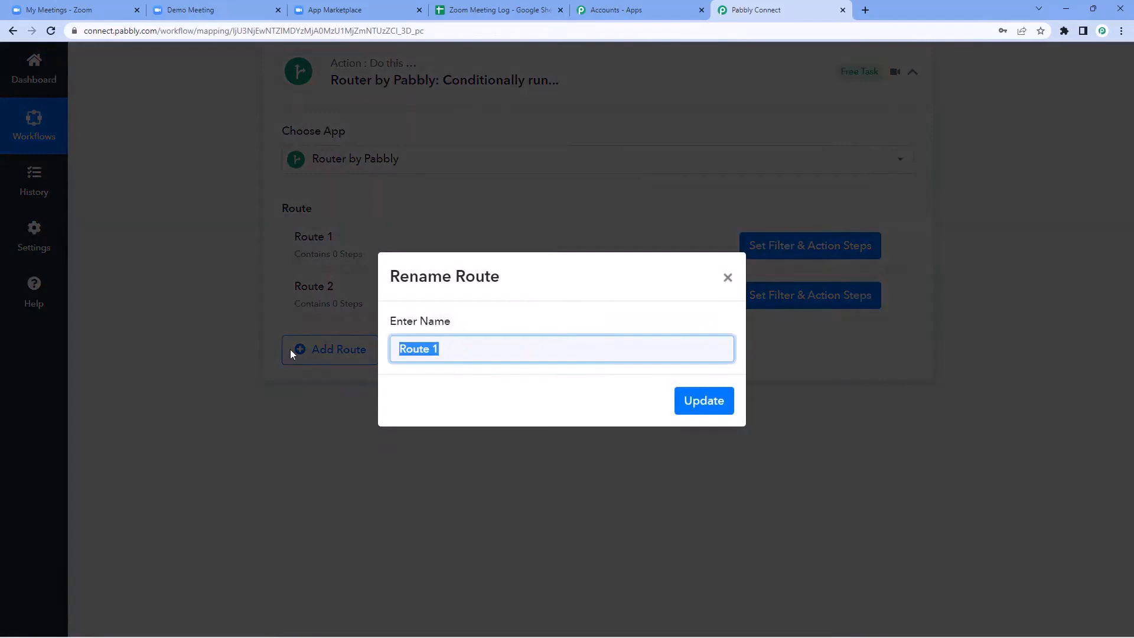
text(Joined the Meeting)
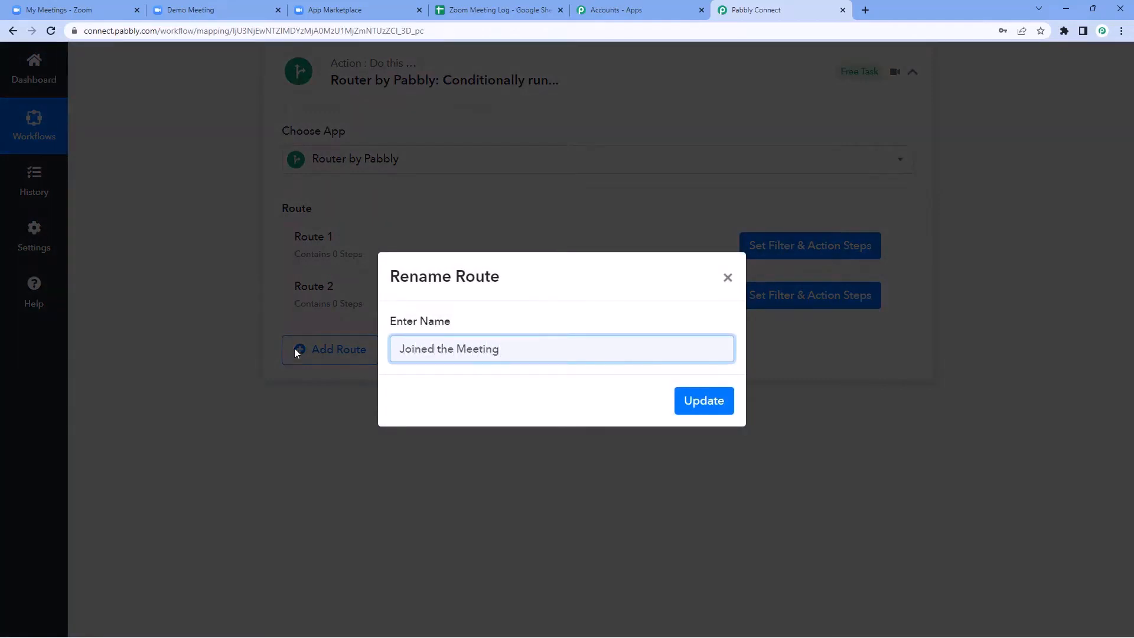
click(703, 402)
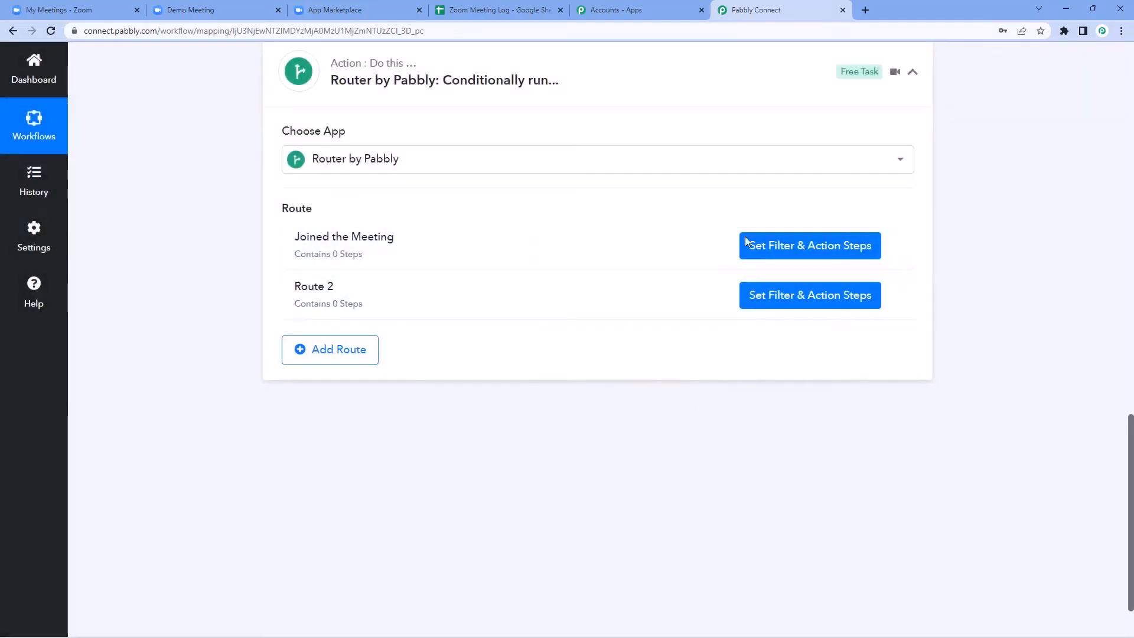
click(782, 258)
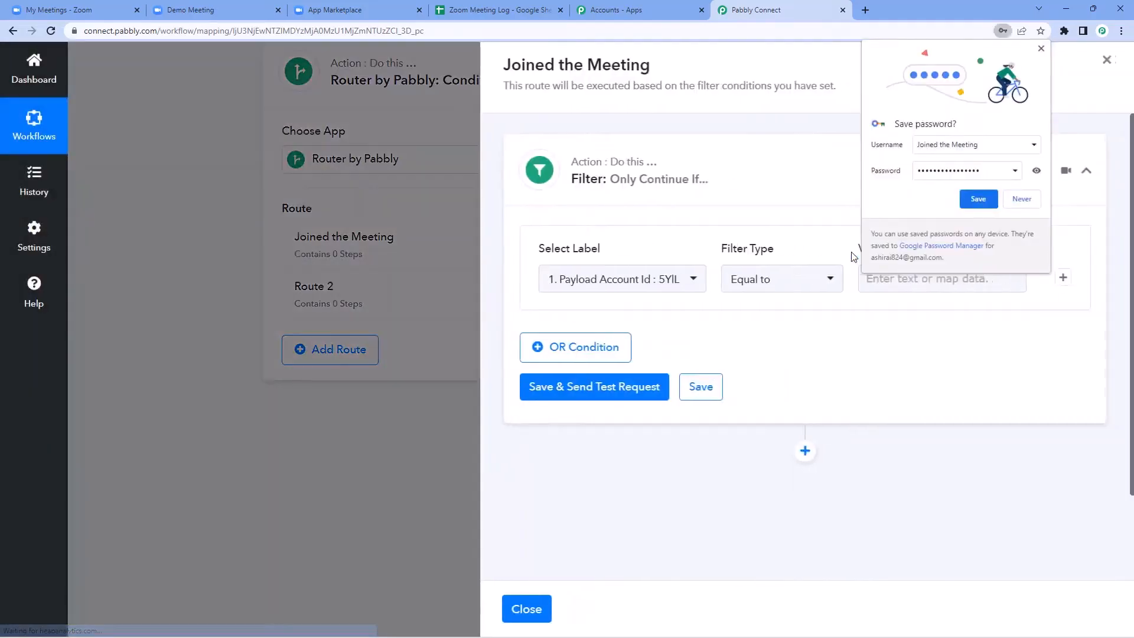
Step: Dismiss the password prompt and review the Join Time value in the trigger response
click(1020, 201)
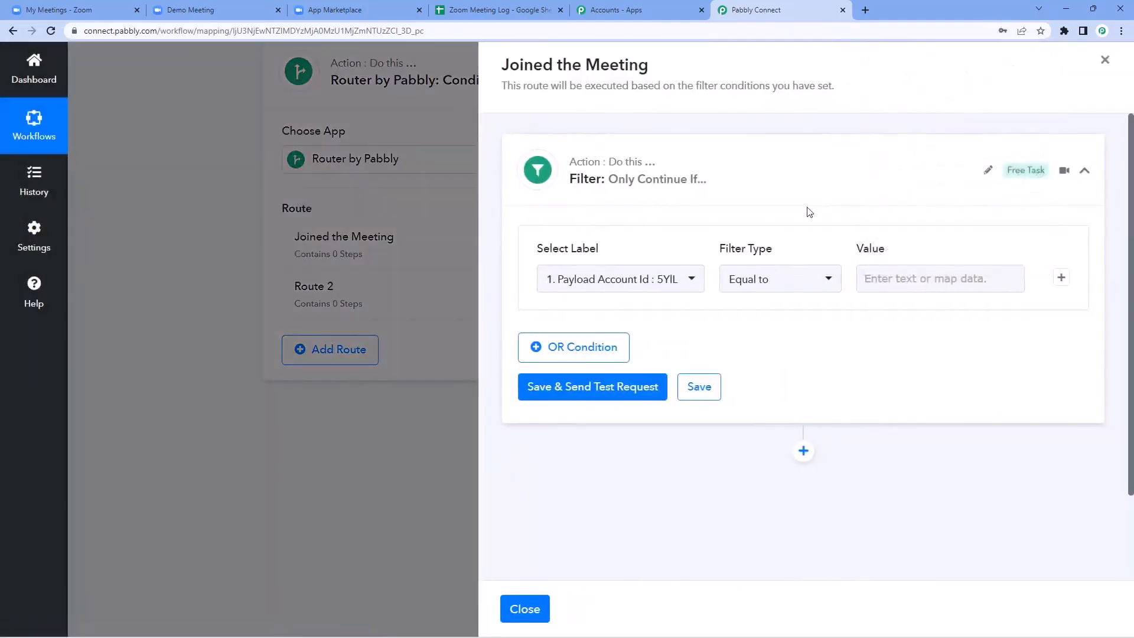
click(445, 187)
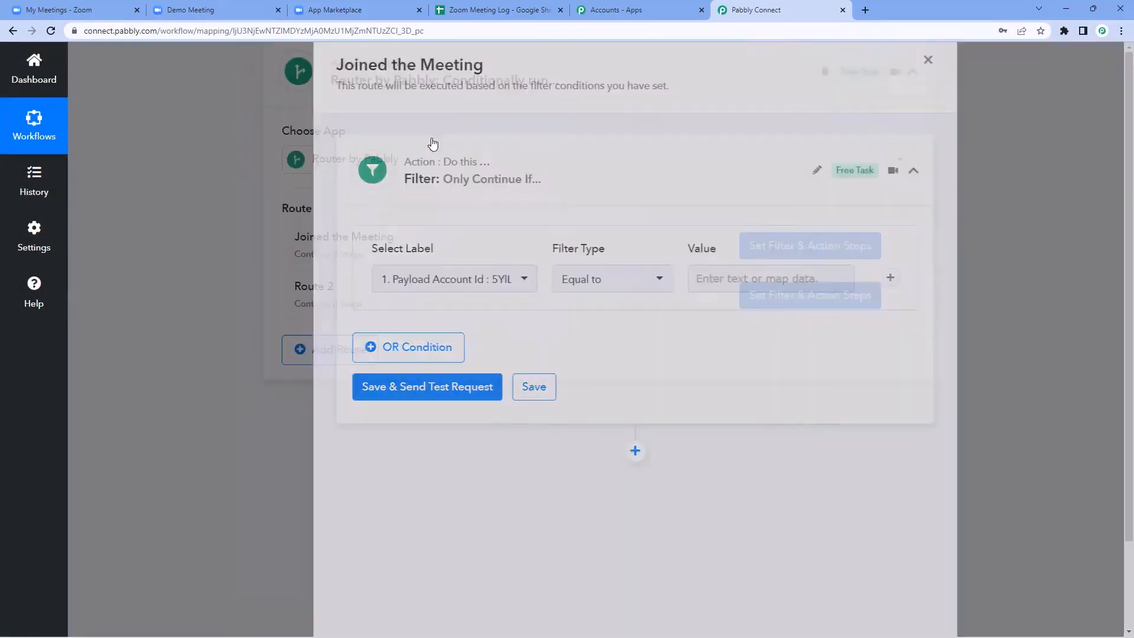
scroll(602, 240, up, 9)
scroll(603, 239, down, 1)
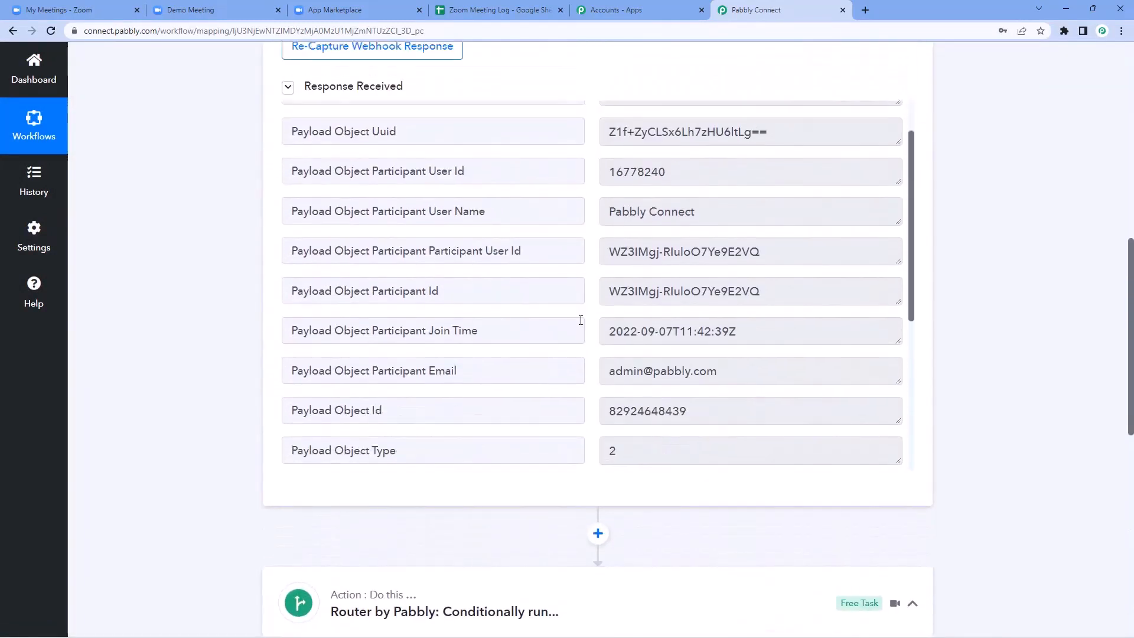
drag(759, 335, 596, 324)
click(596, 324)
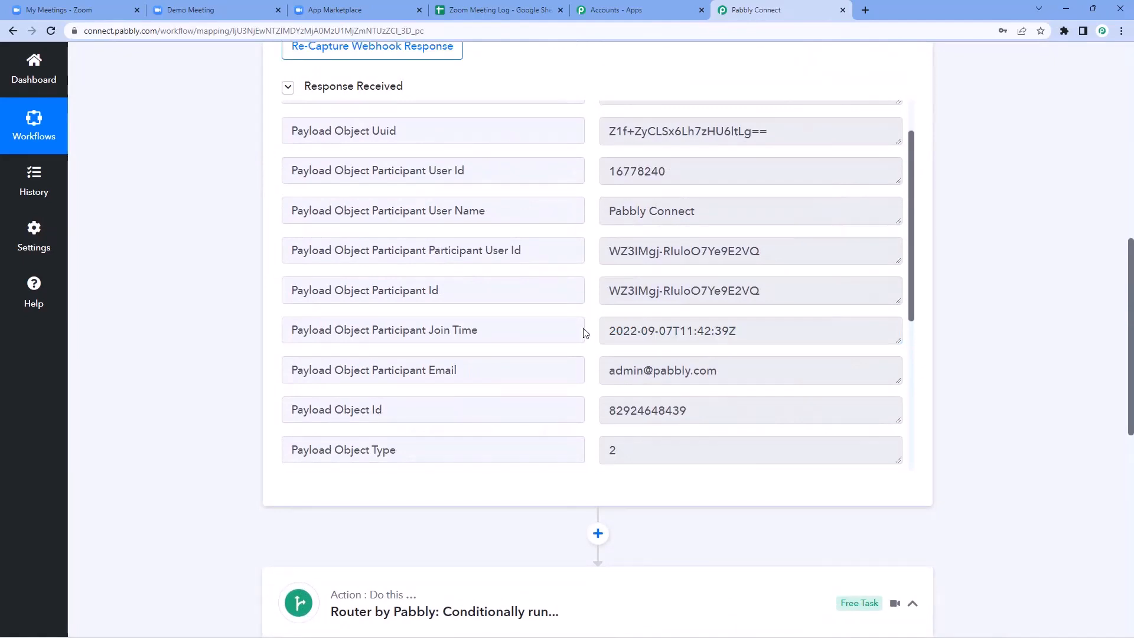
drag(498, 326, 432, 328)
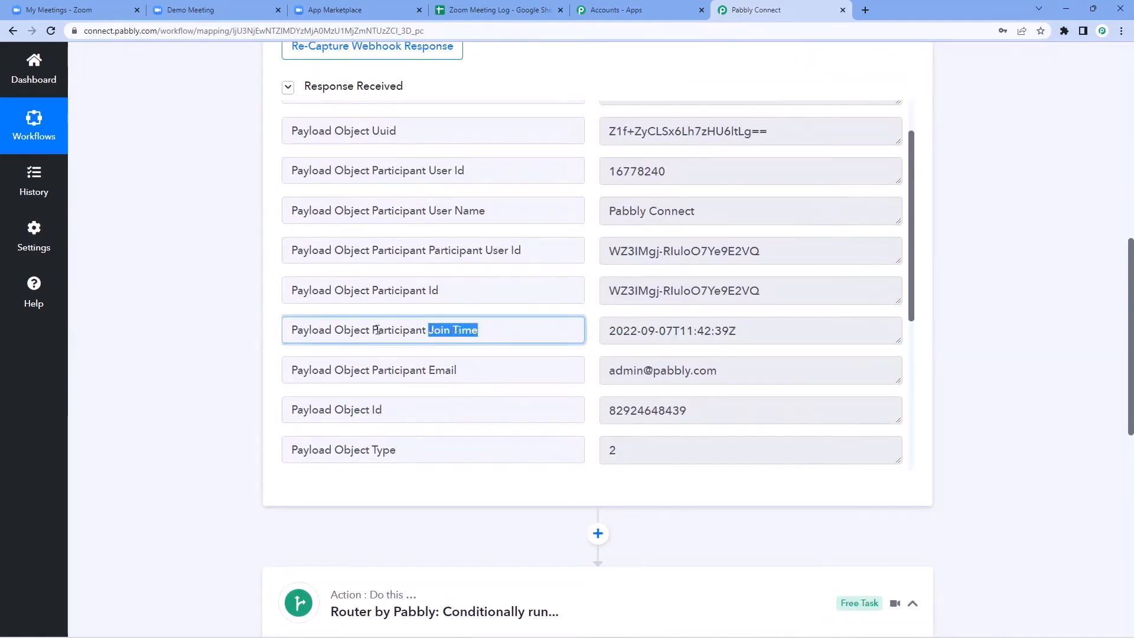
click(195, 346)
scroll(253, 354, down, 7)
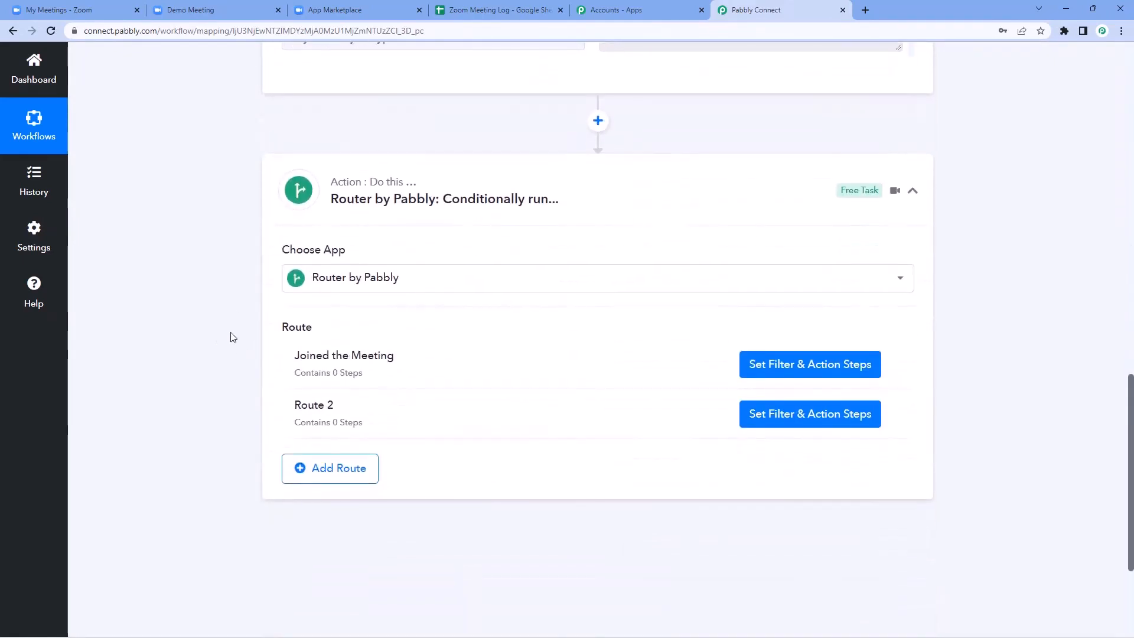
scroll(223, 302, down, 1)
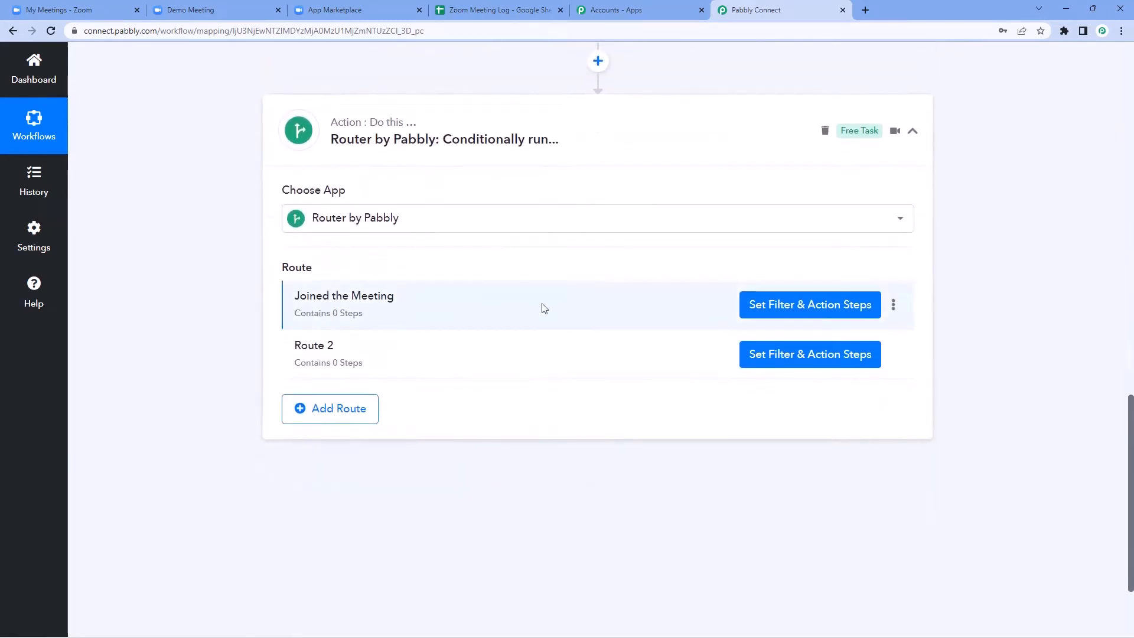
Step: Set the route filter to require that the participant Join Time exists, then save and test it
click(799, 312)
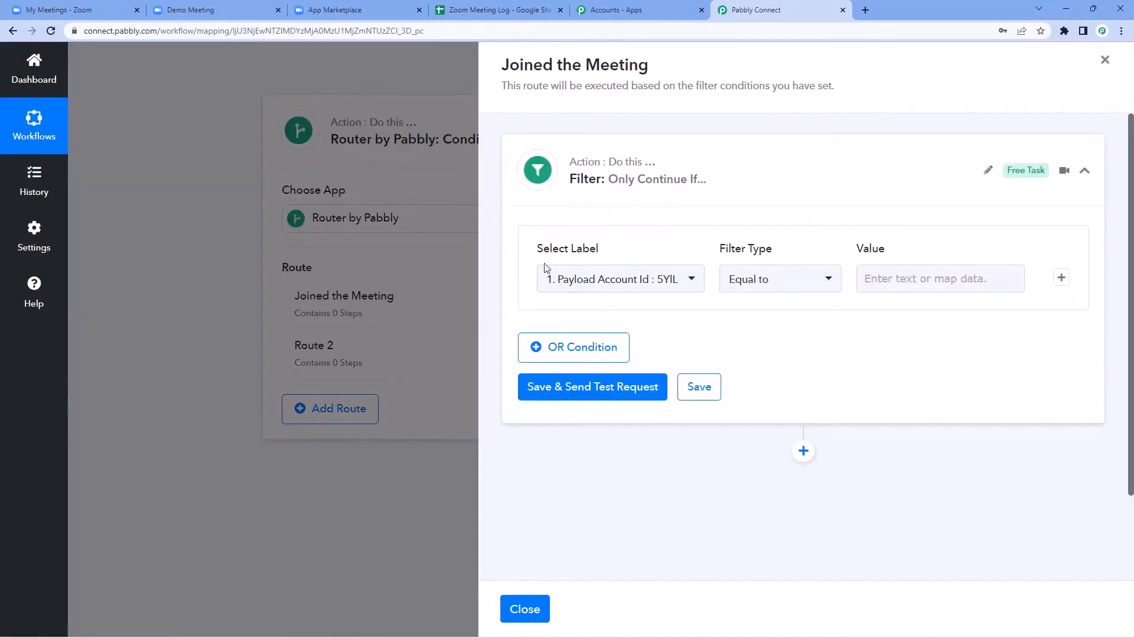
click(635, 277)
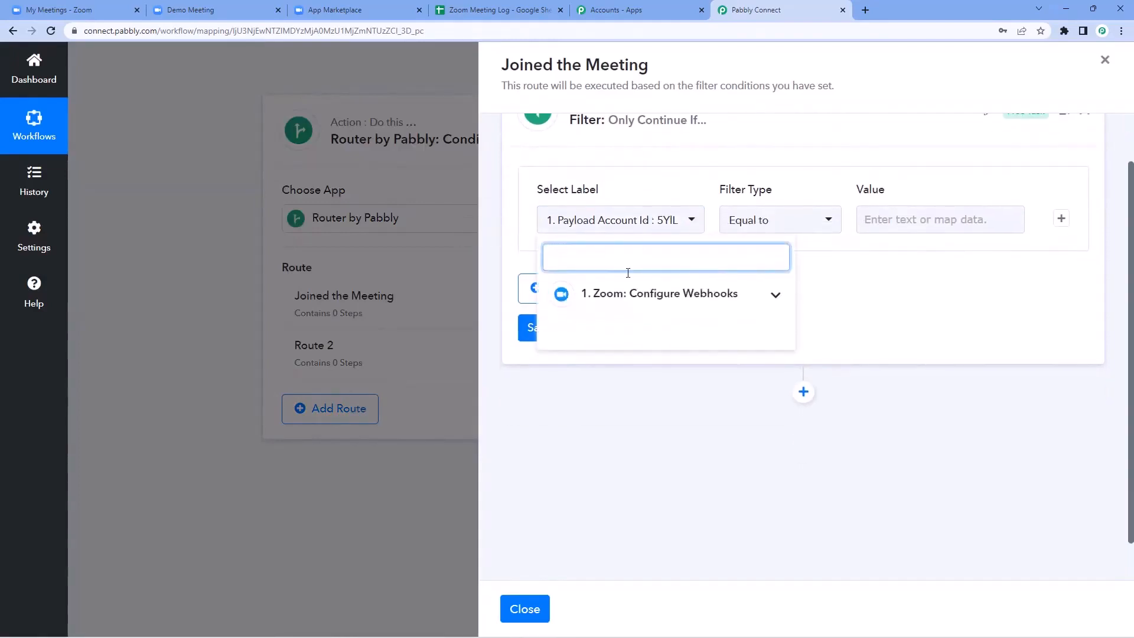
scroll(626, 254, down, 1)
click(750, 299)
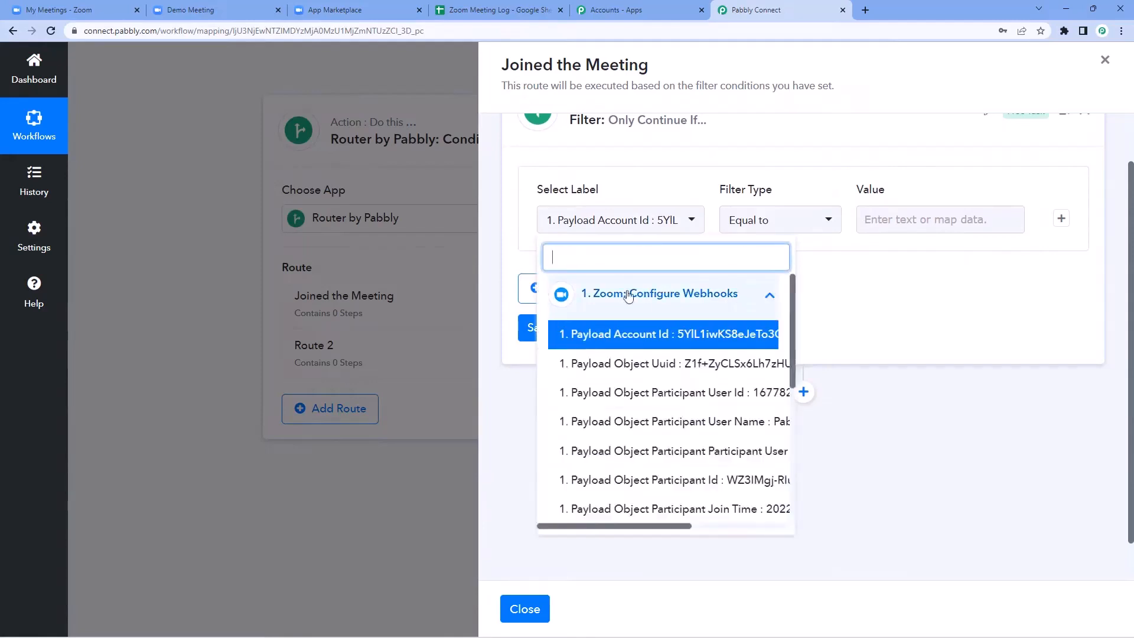
scroll(619, 359, down, 1)
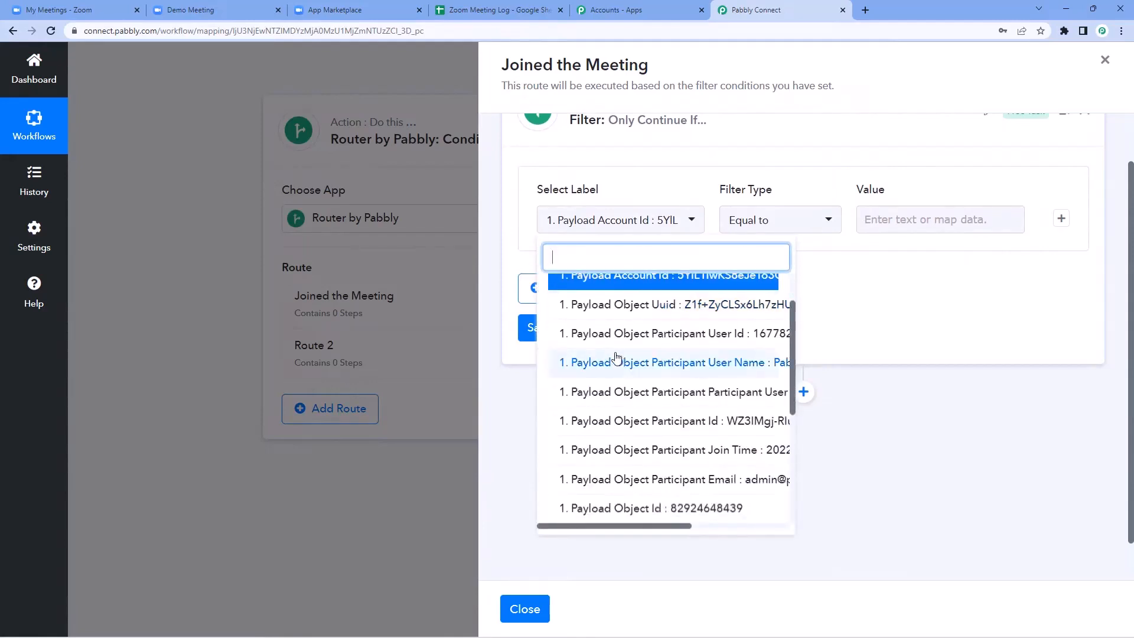
scroll(617, 358, down, 1)
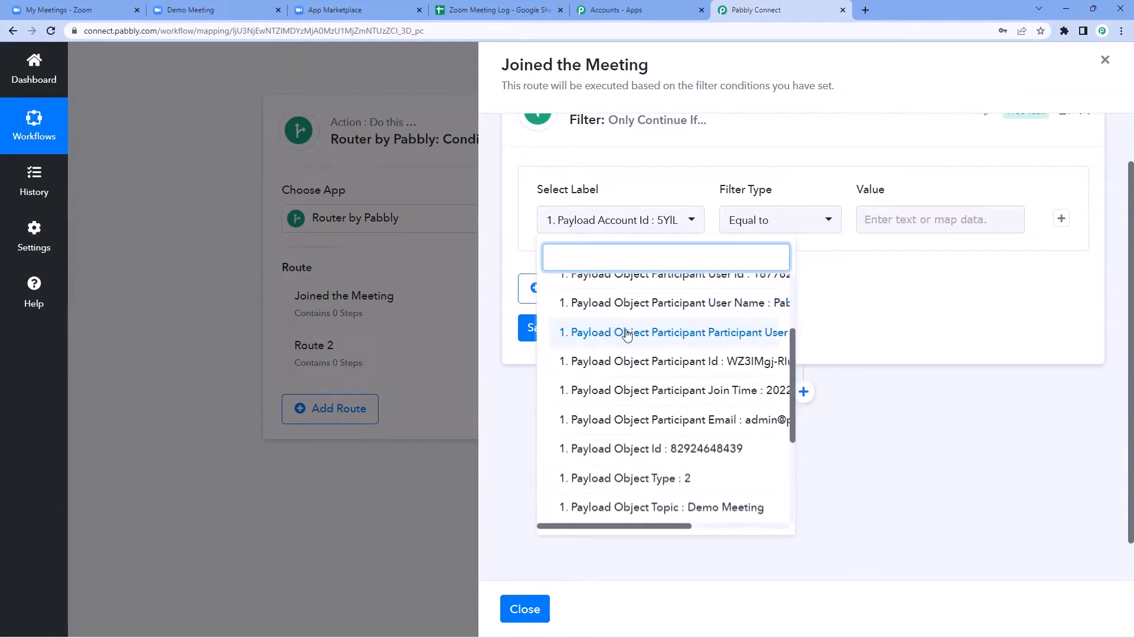
scroll(677, 347, down, 1)
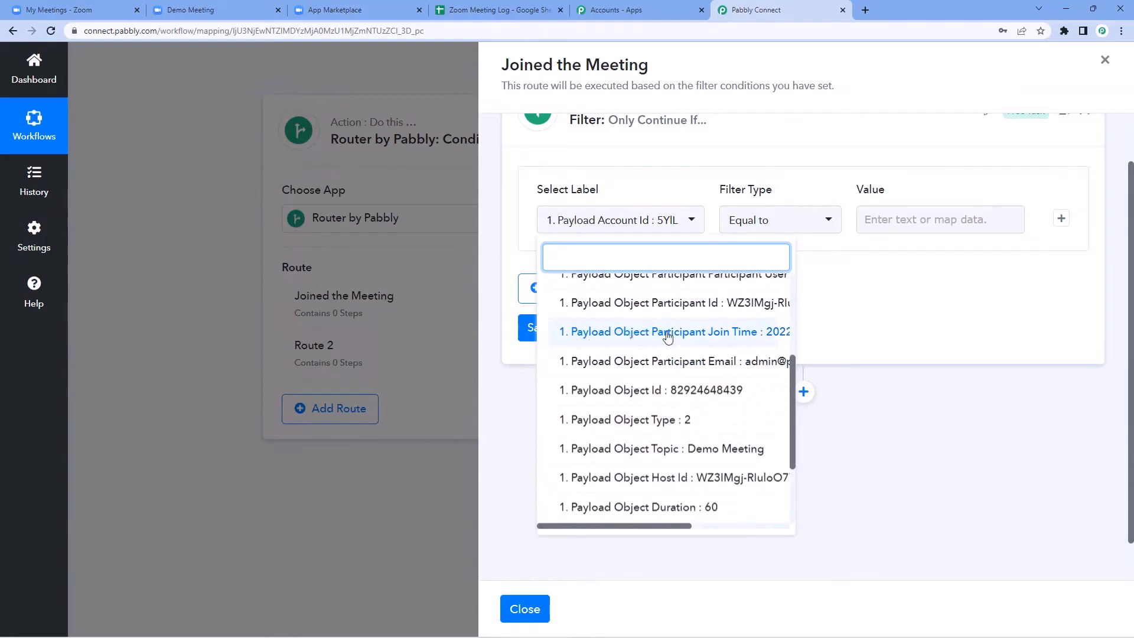
click(685, 334)
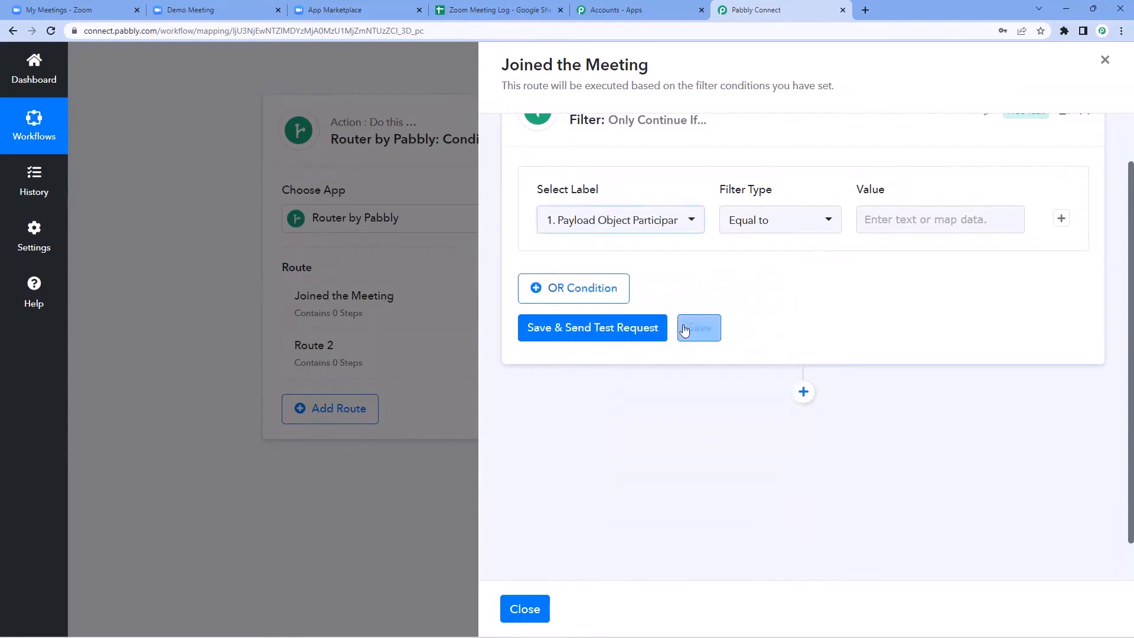
click(746, 273)
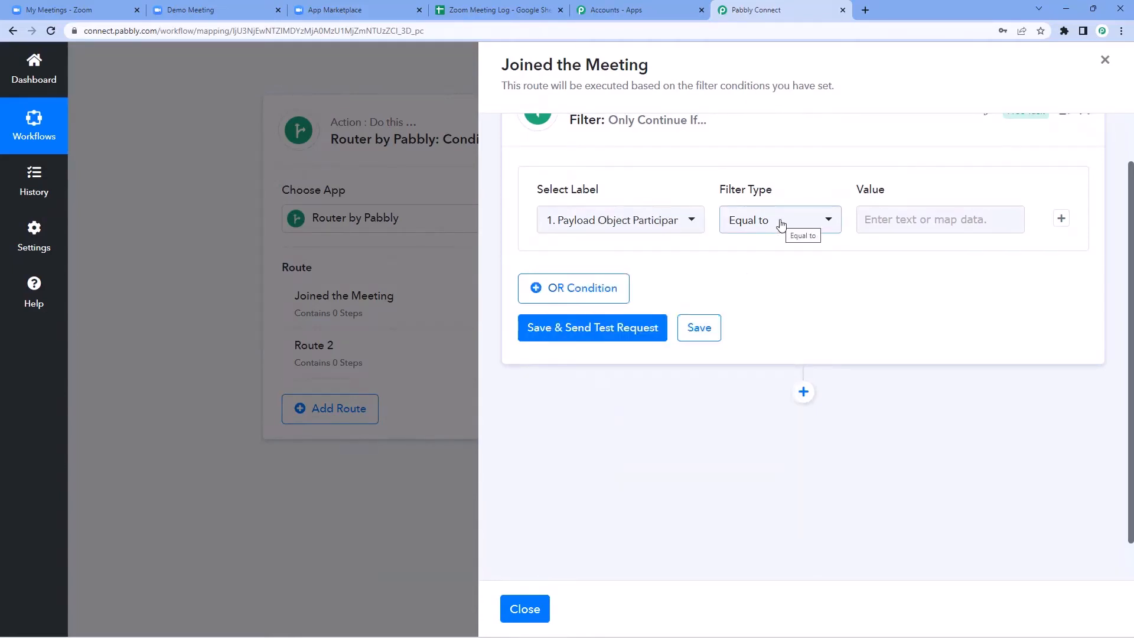
click(781, 223)
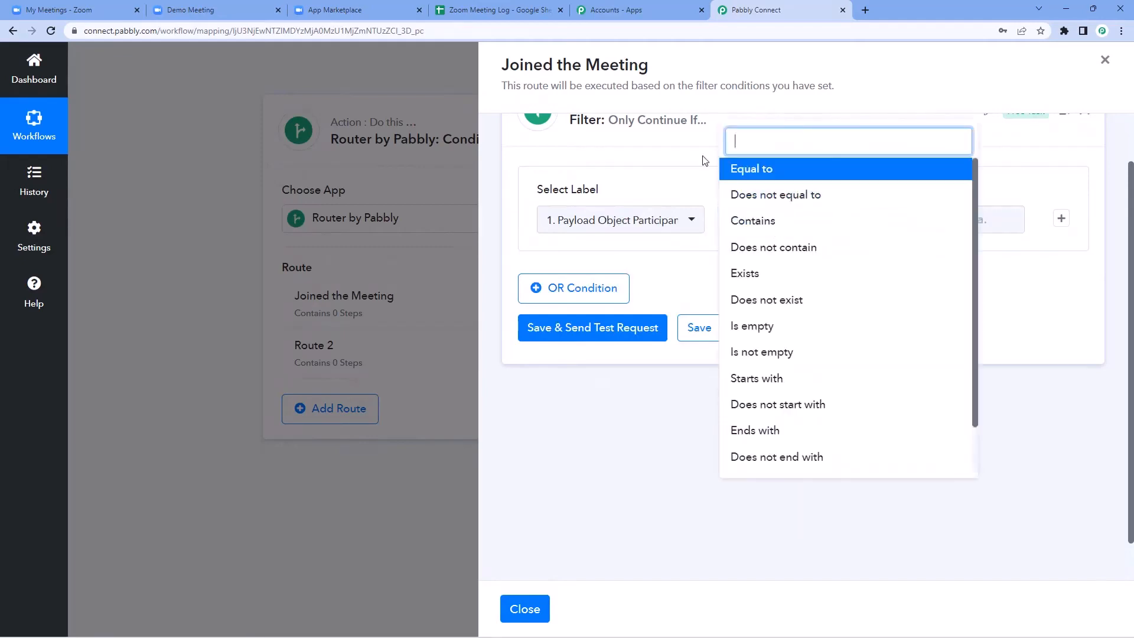
click(773, 278)
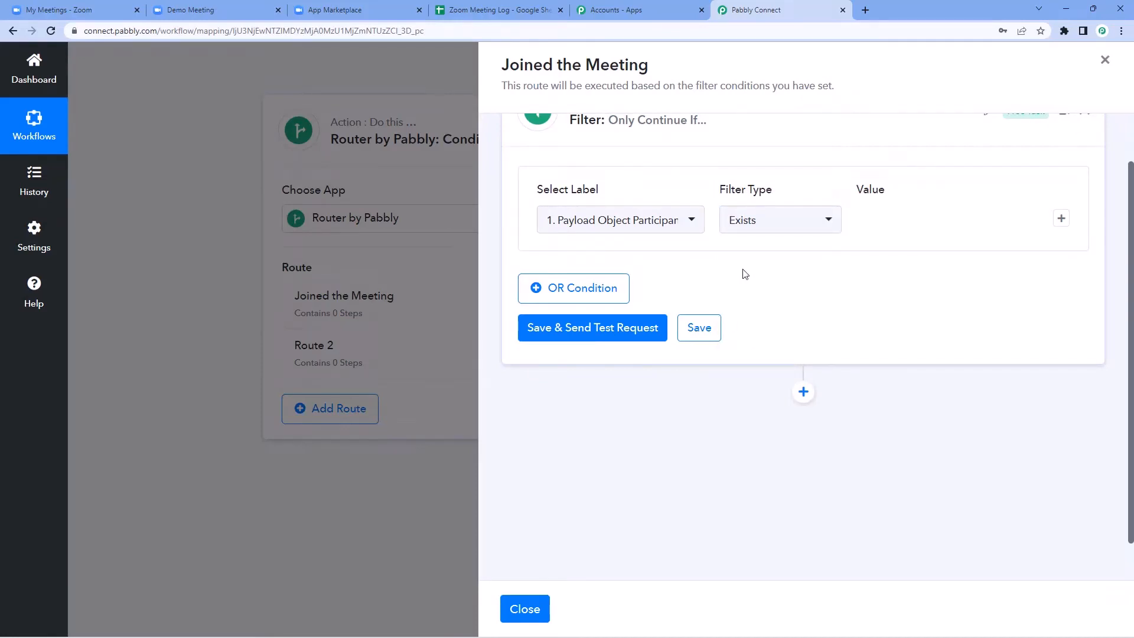
click(608, 331)
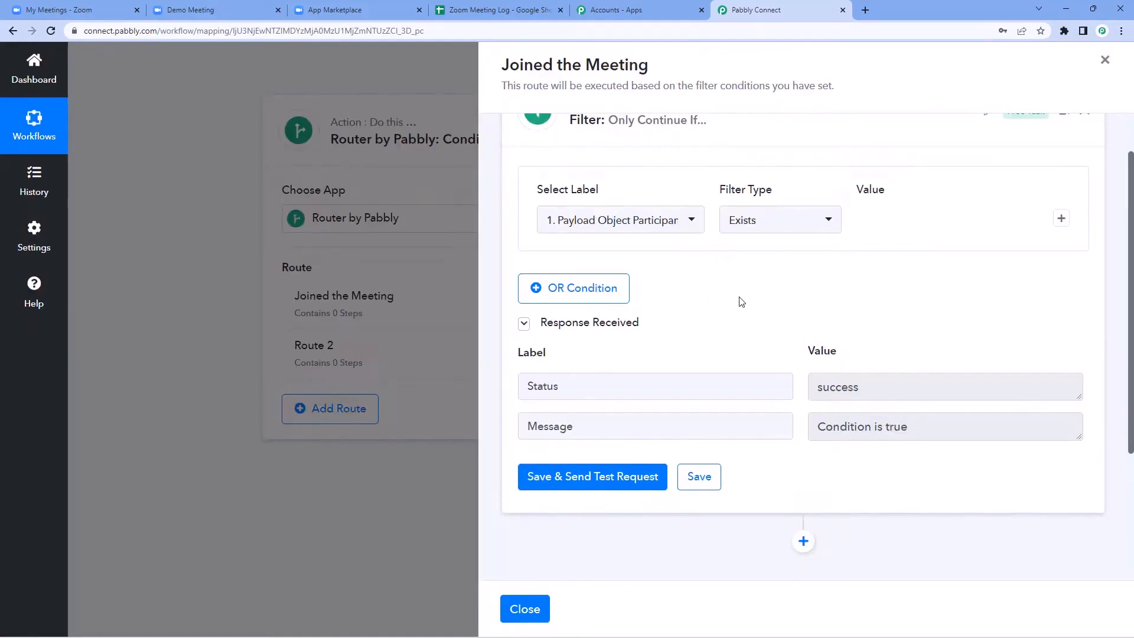
Step: Glance at the spreadsheet, then add a new action step below the filter
click(501, 10)
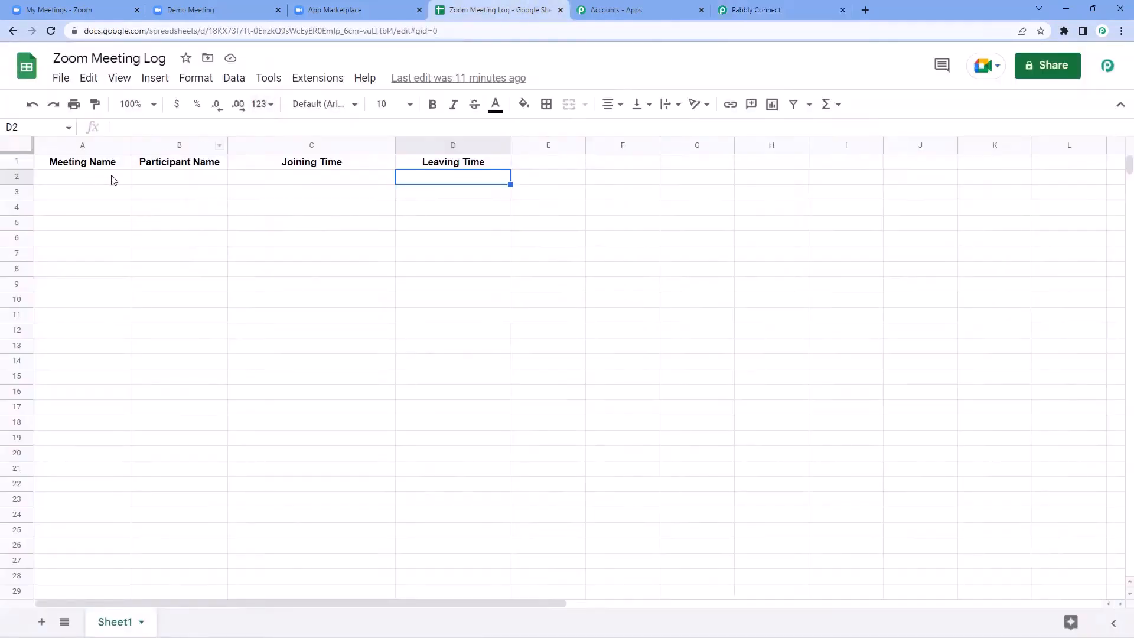
click(614, 10)
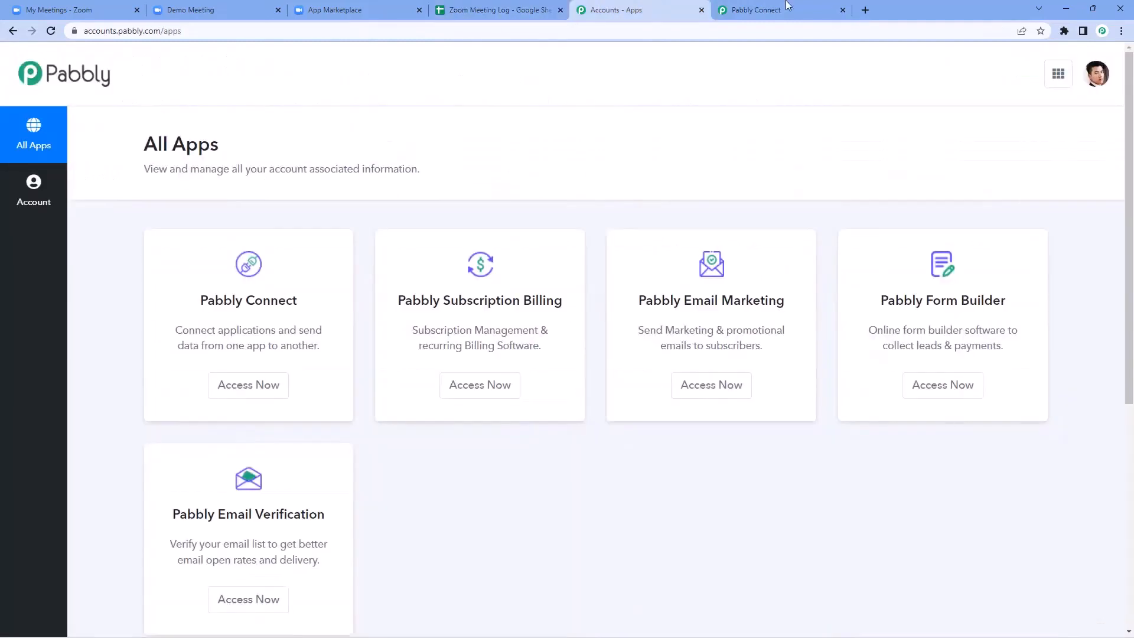
click(756, 9)
scroll(775, 312, down, 3)
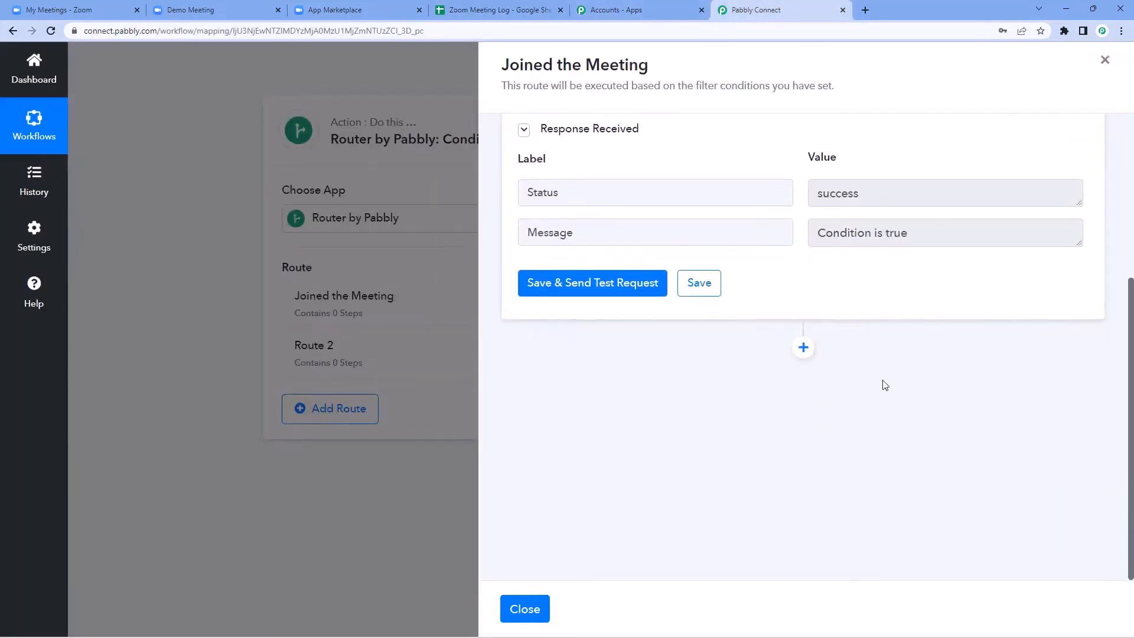
click(803, 347)
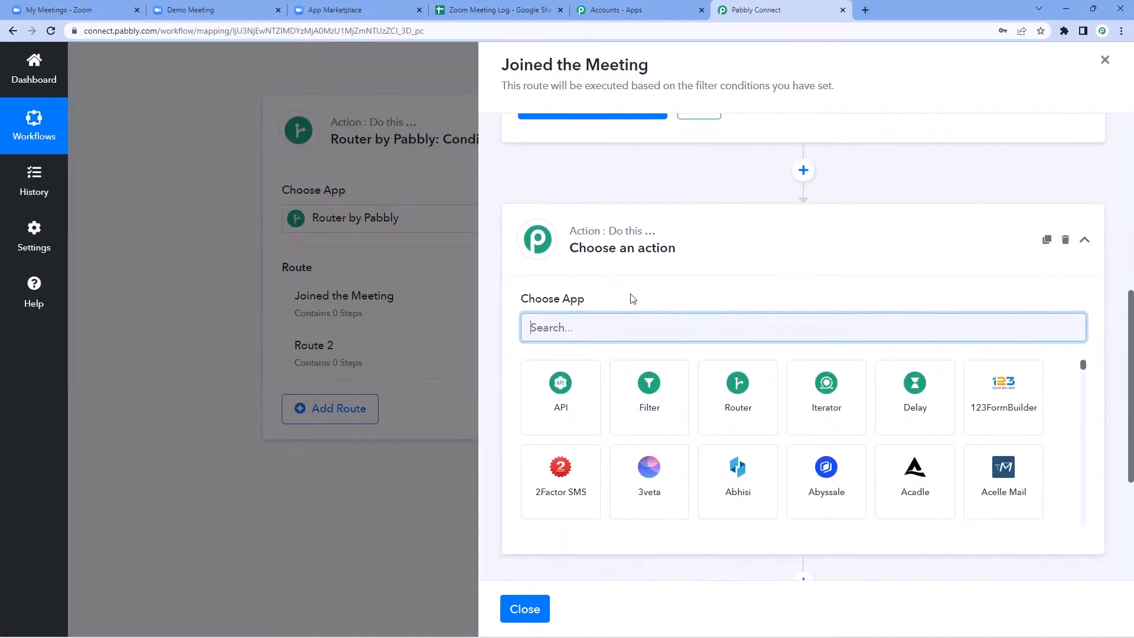
Step: Set the new action to Google Sheets : Add New Row
text(Google Sheets)
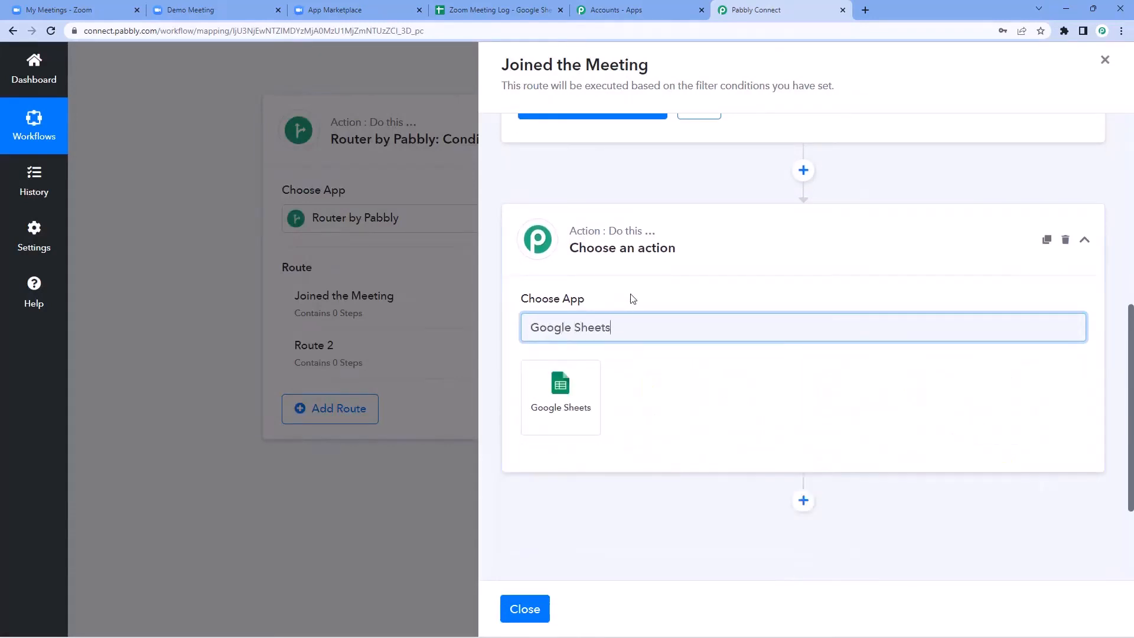
click(596, 365)
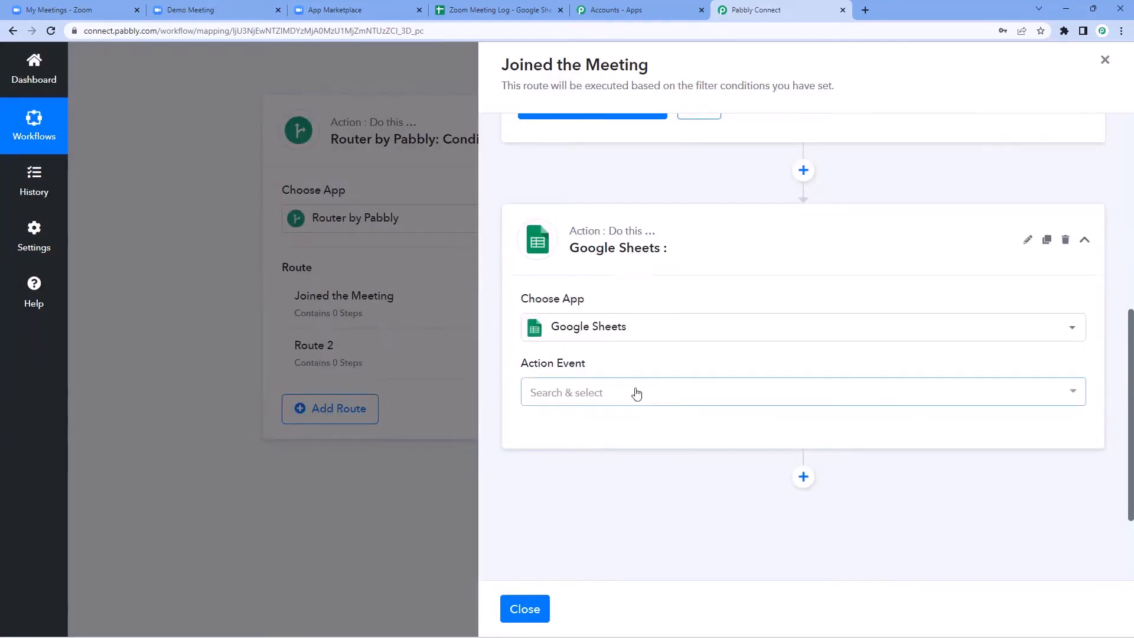
click(637, 392)
click(630, 348)
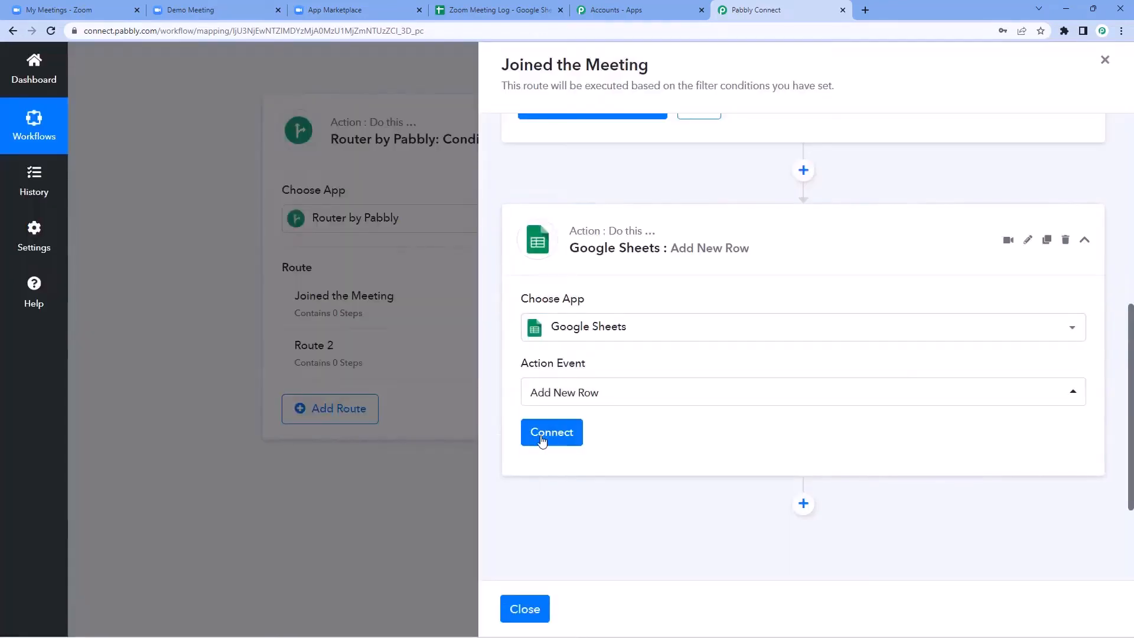
Step: Create a new Google Sheets connection and authorise Pabbly Connect on the Google account
click(541, 440)
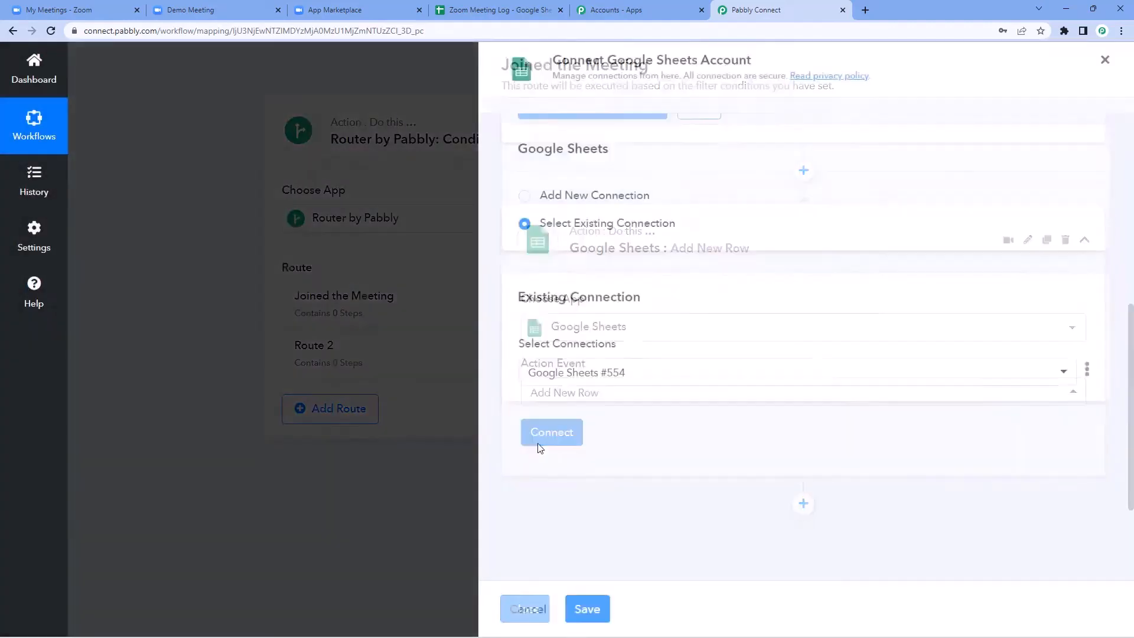
click(527, 196)
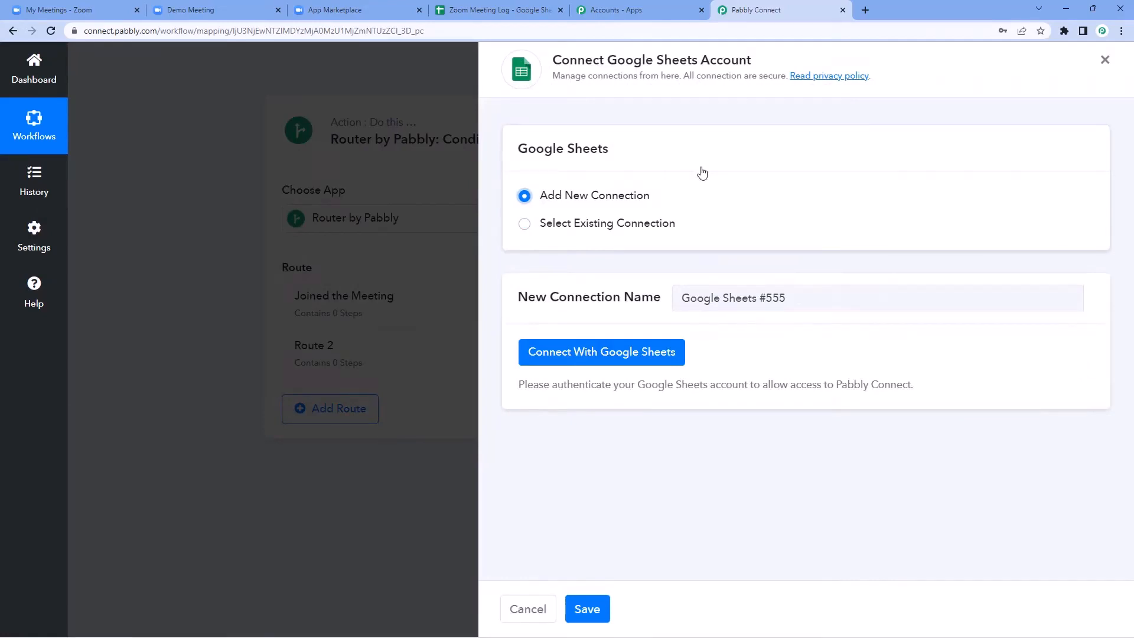
click(596, 352)
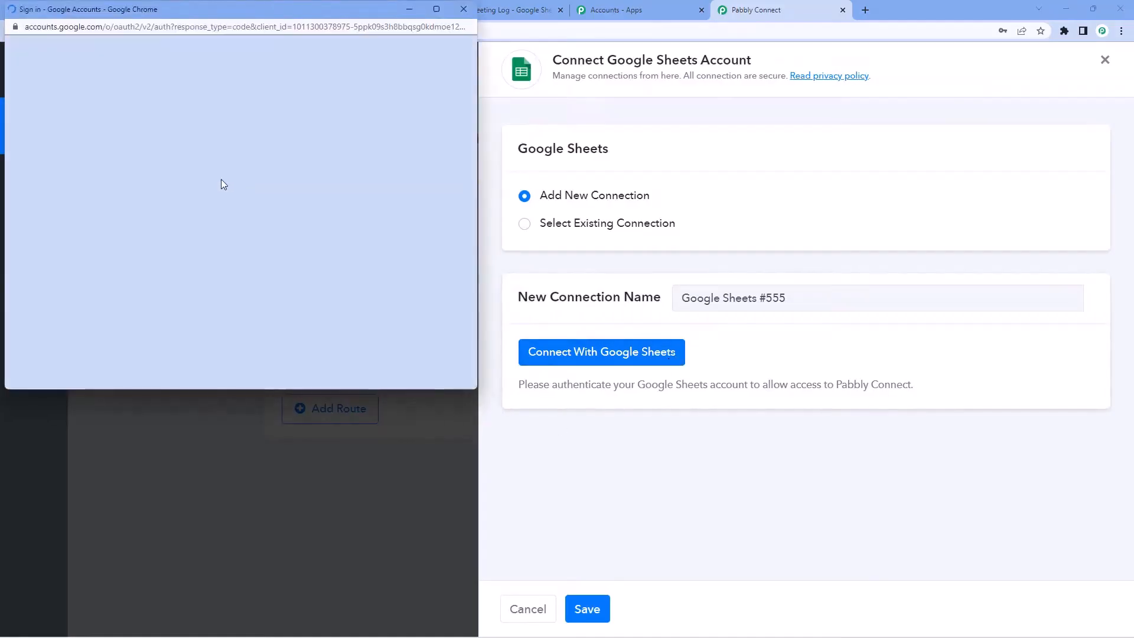
click(210, 239)
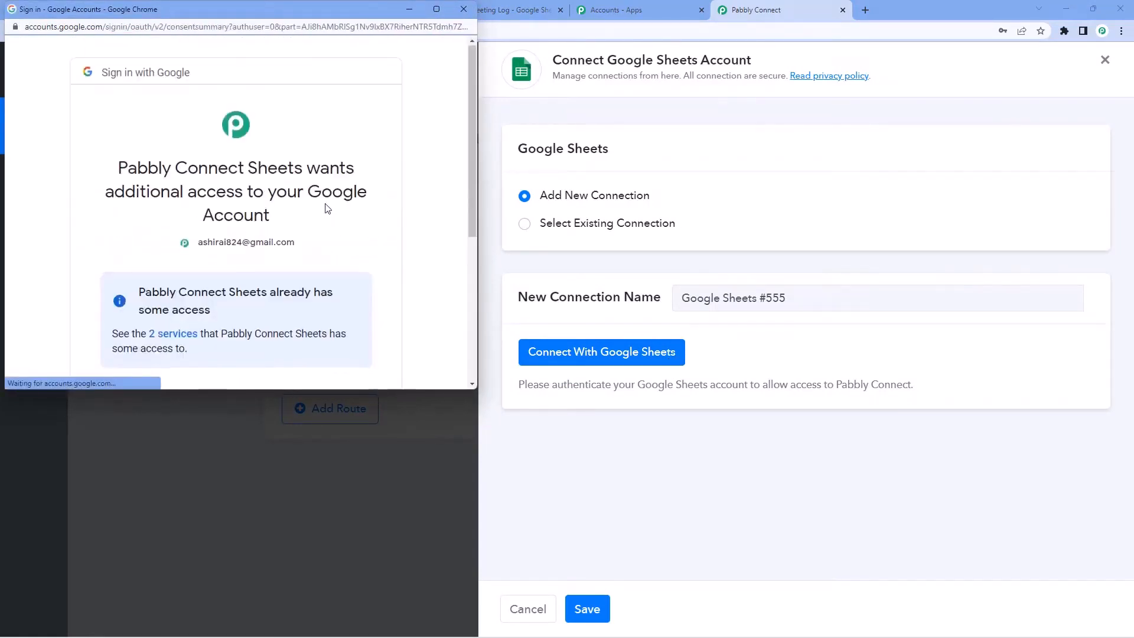
scroll(324, 218, down, 5)
click(336, 282)
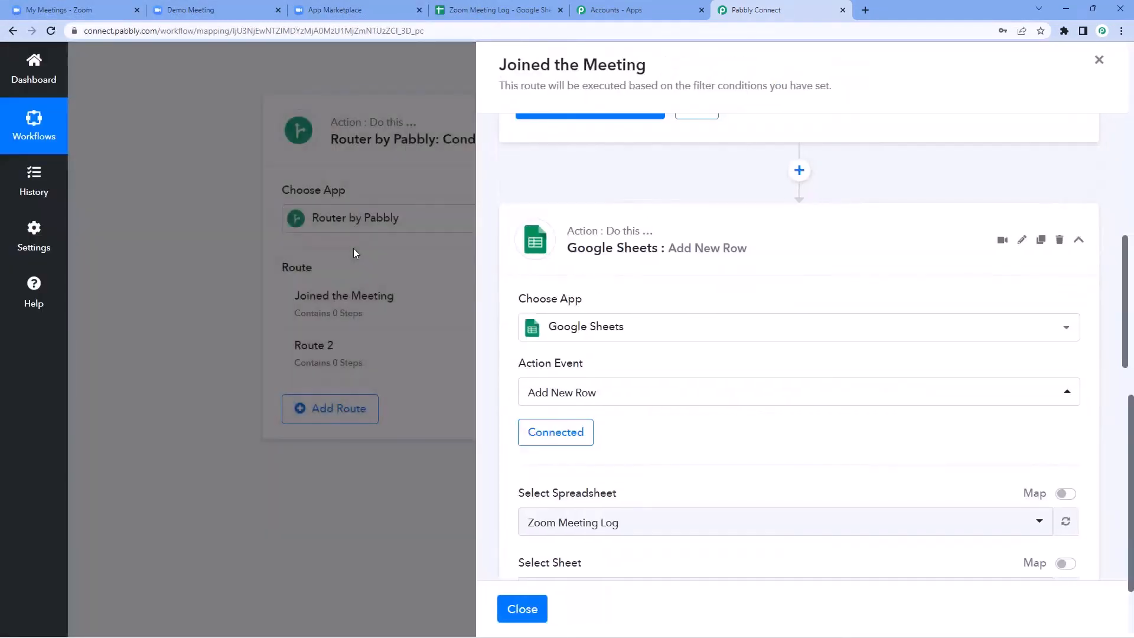
Step: Choose Zoom Meeting Log as the spreadsheet for the Add New Row step
scroll(499, 289, down, 5)
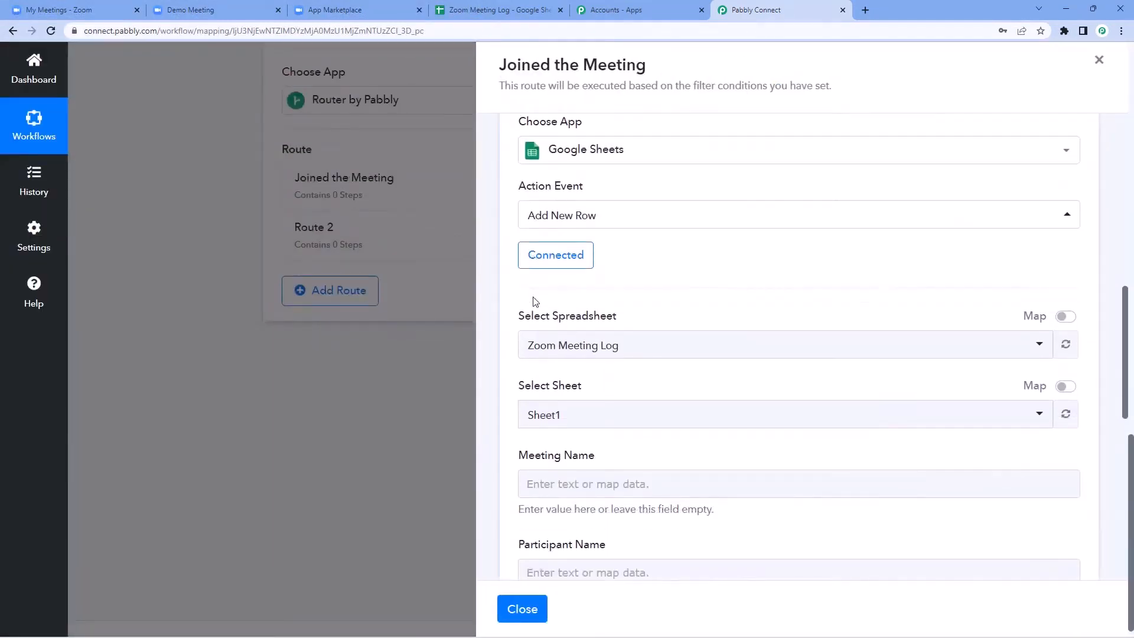
scroll(535, 301, down, 1)
scroll(420, 260, up, 2)
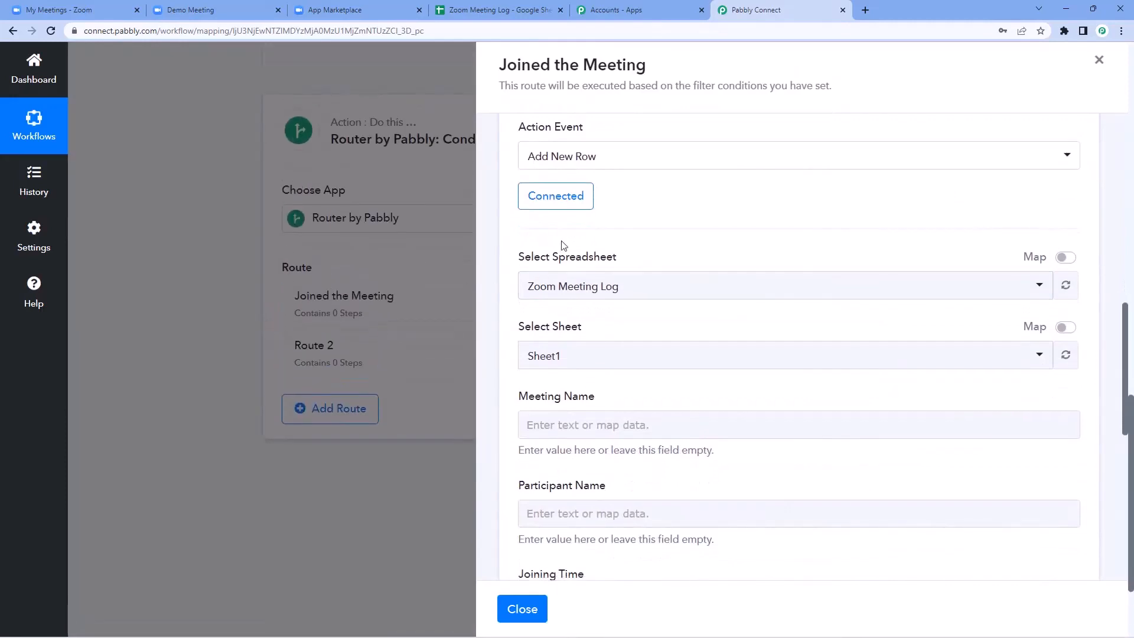
click(655, 283)
scroll(587, 269, down, 2)
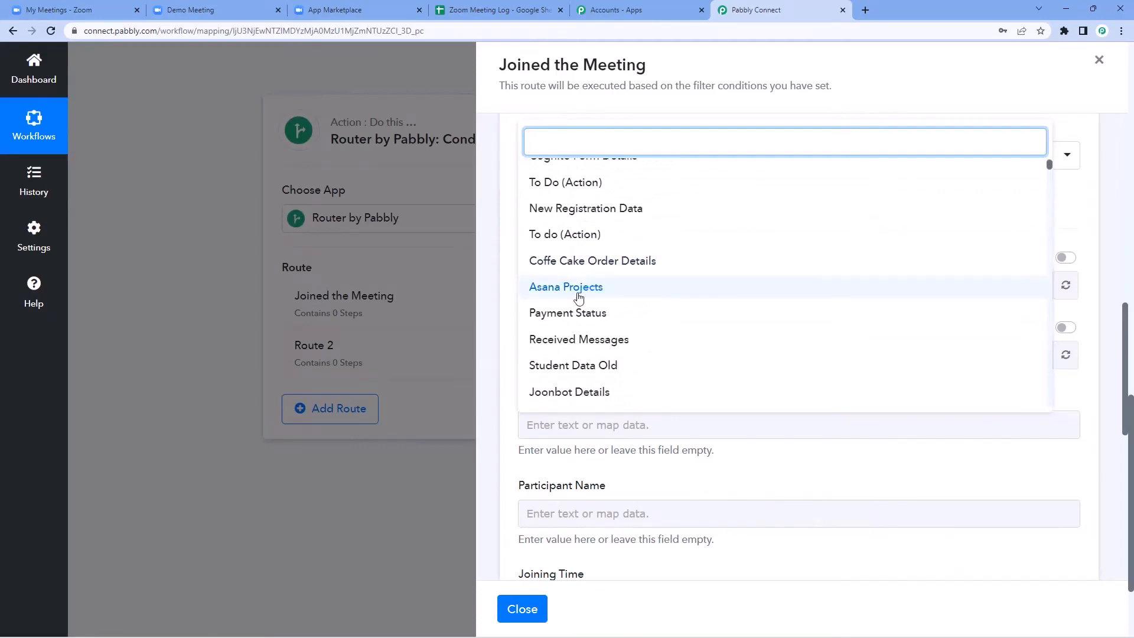
scroll(584, 292, up, 2)
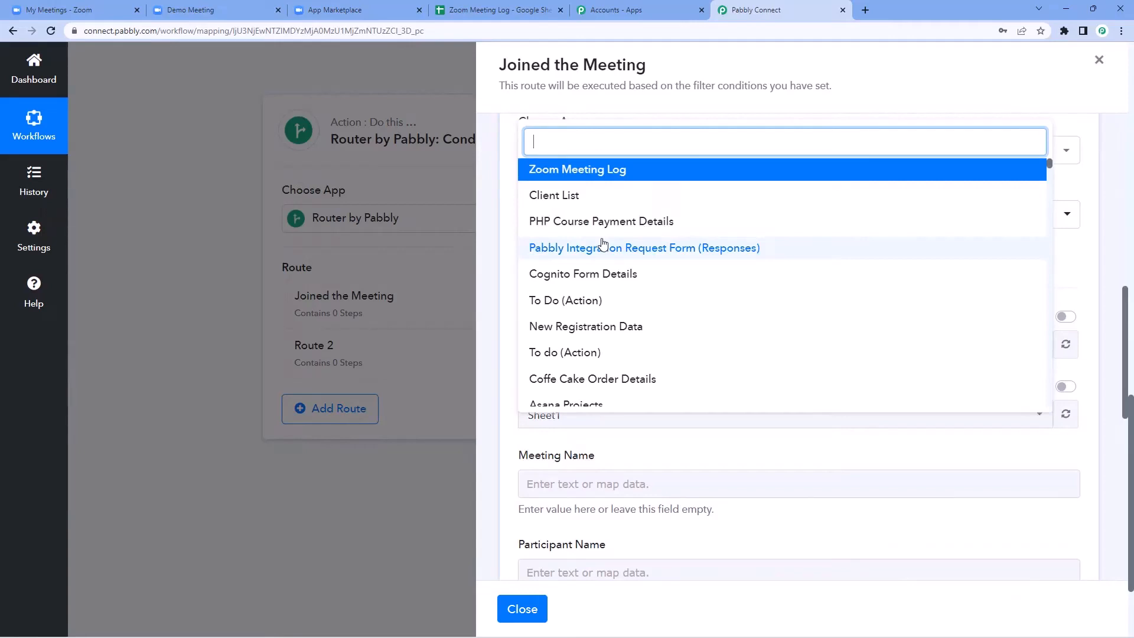
click(496, 9)
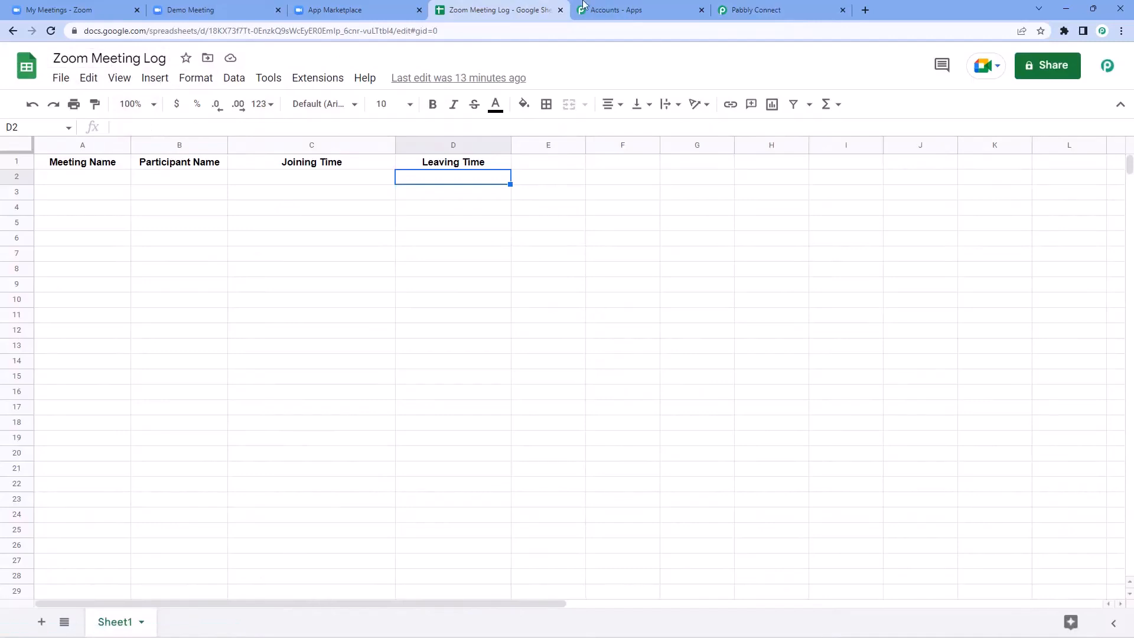
click(762, 9)
click(586, 169)
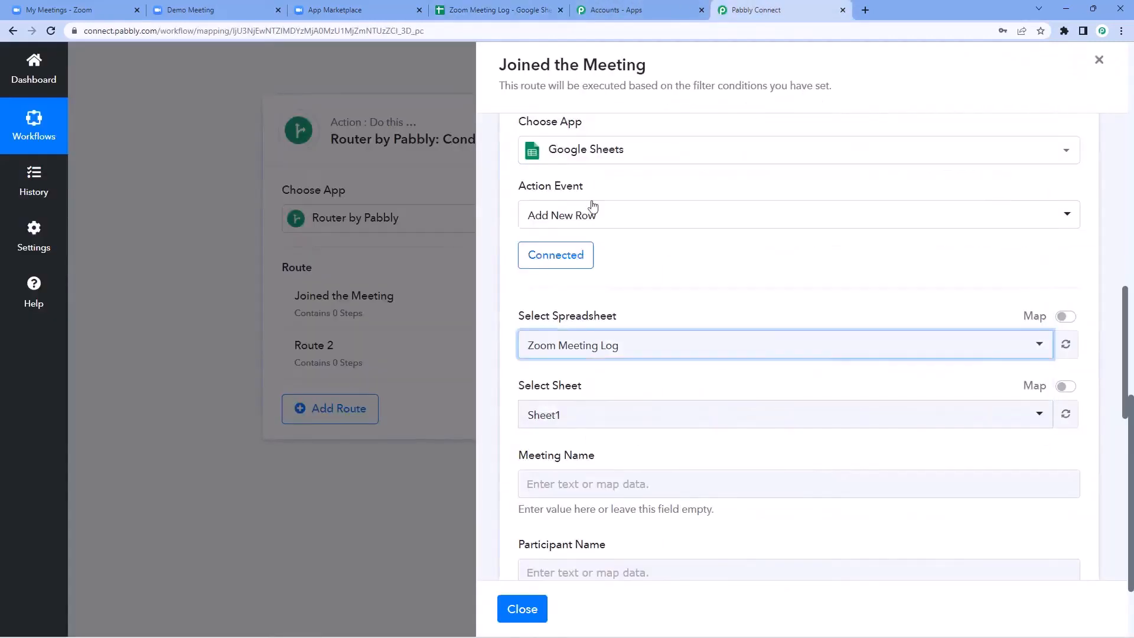
click(646, 271)
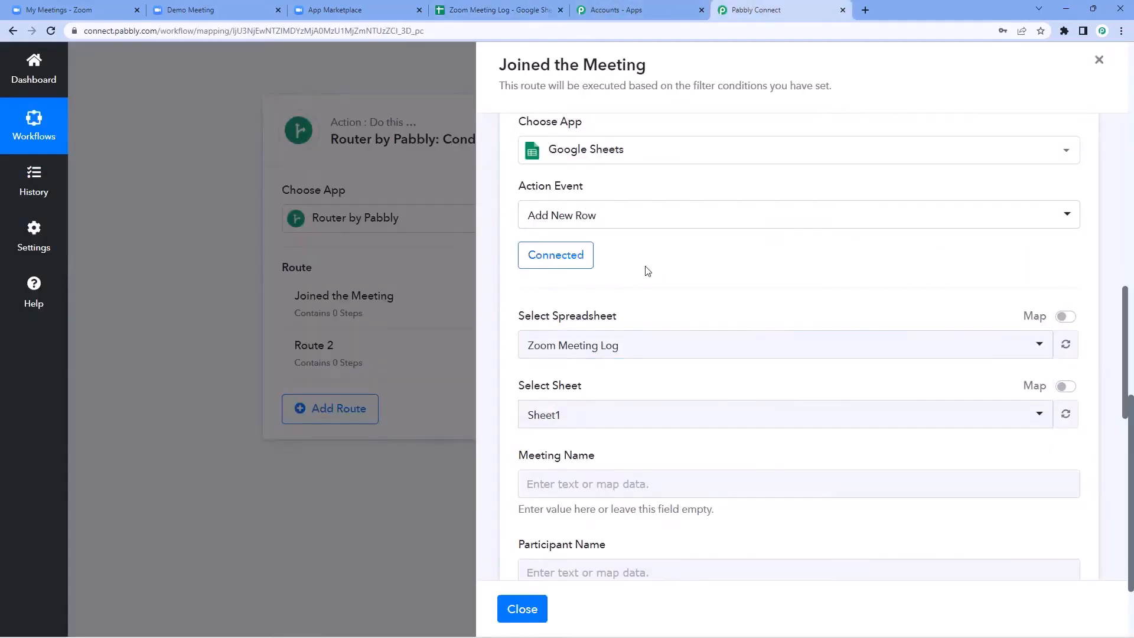
Step: Select Sheet1 as the target sheet after checking the spreadsheet's headers
scroll(648, 271, down, 2)
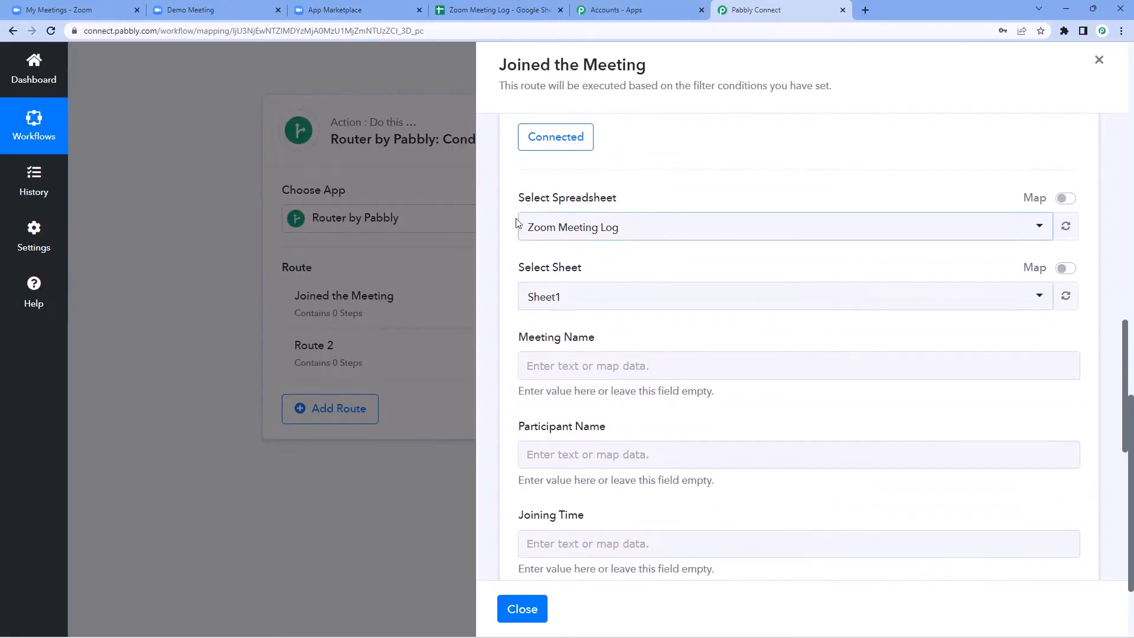
click(484, 10)
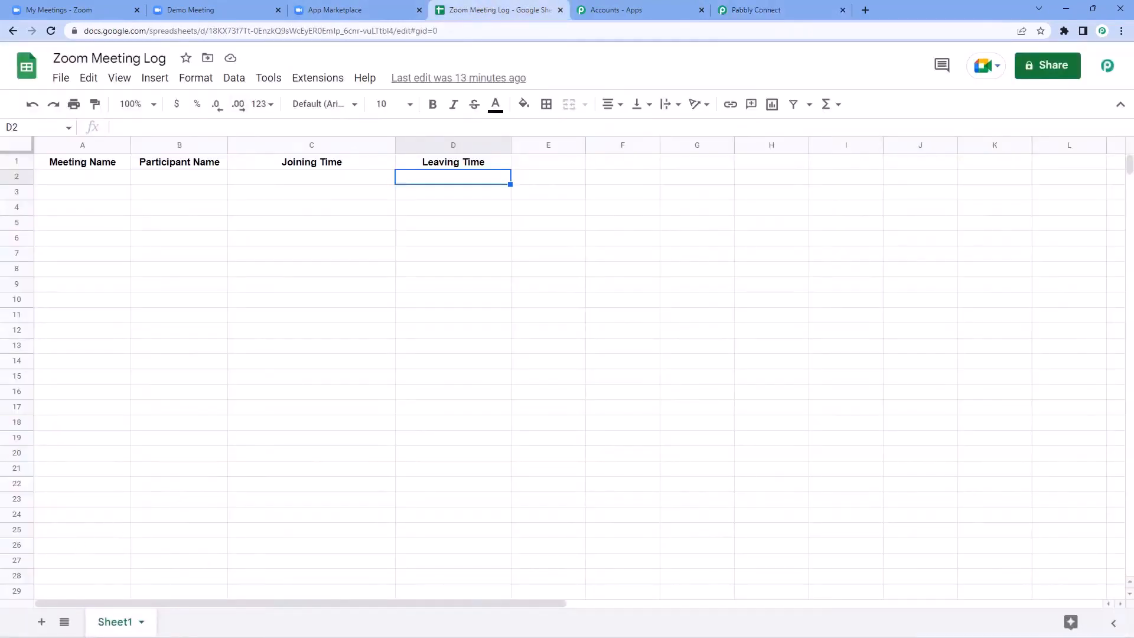
click(762, 10)
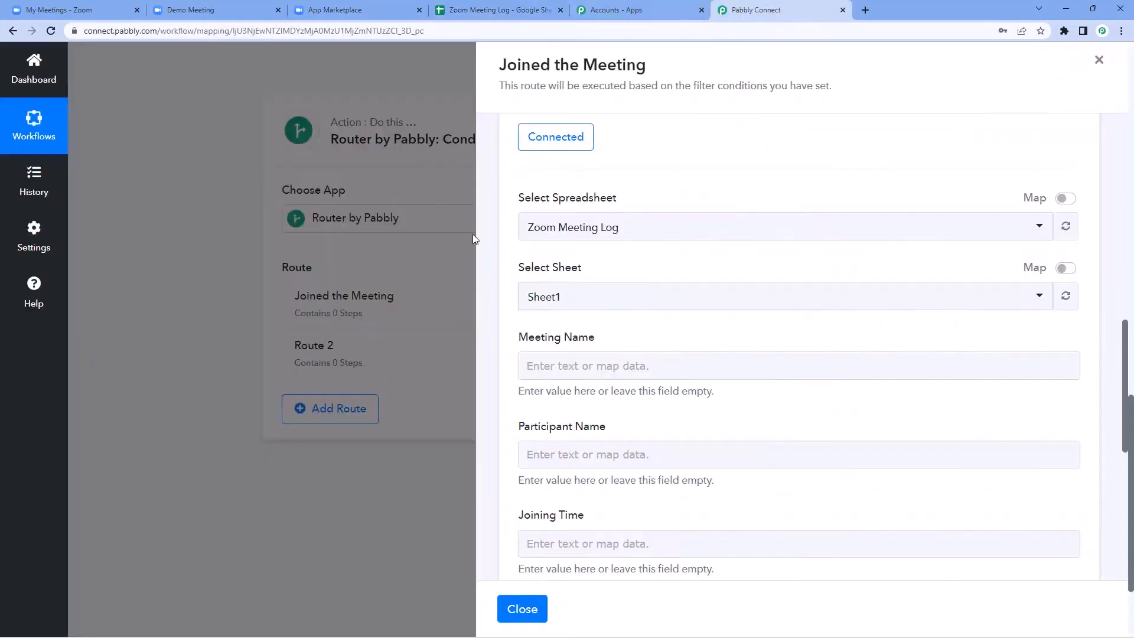
click(597, 303)
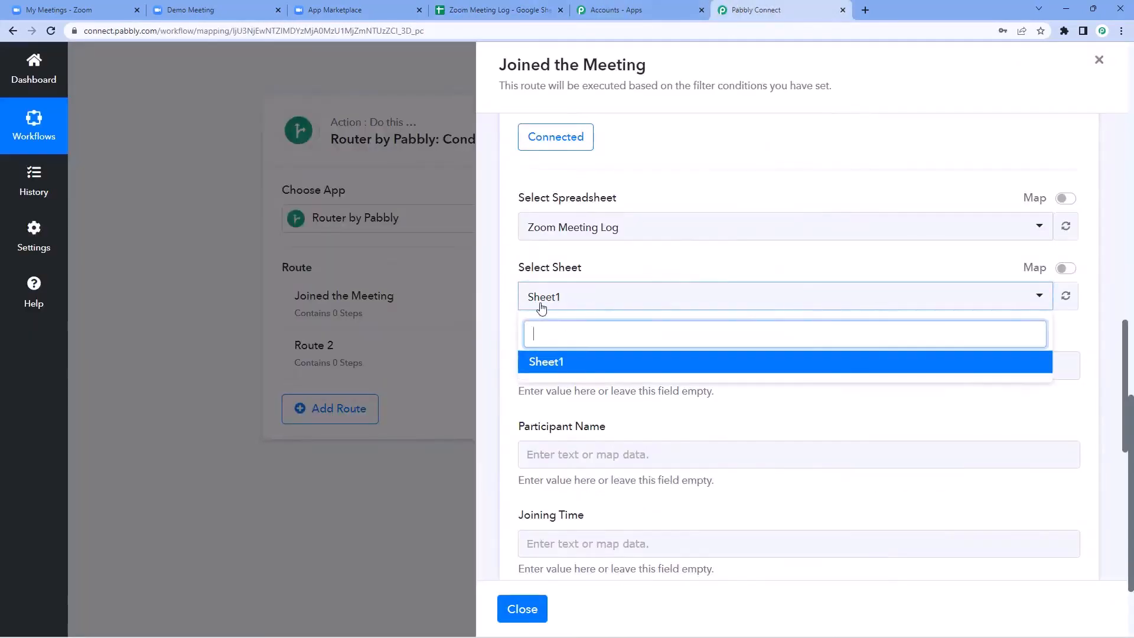
click(577, 371)
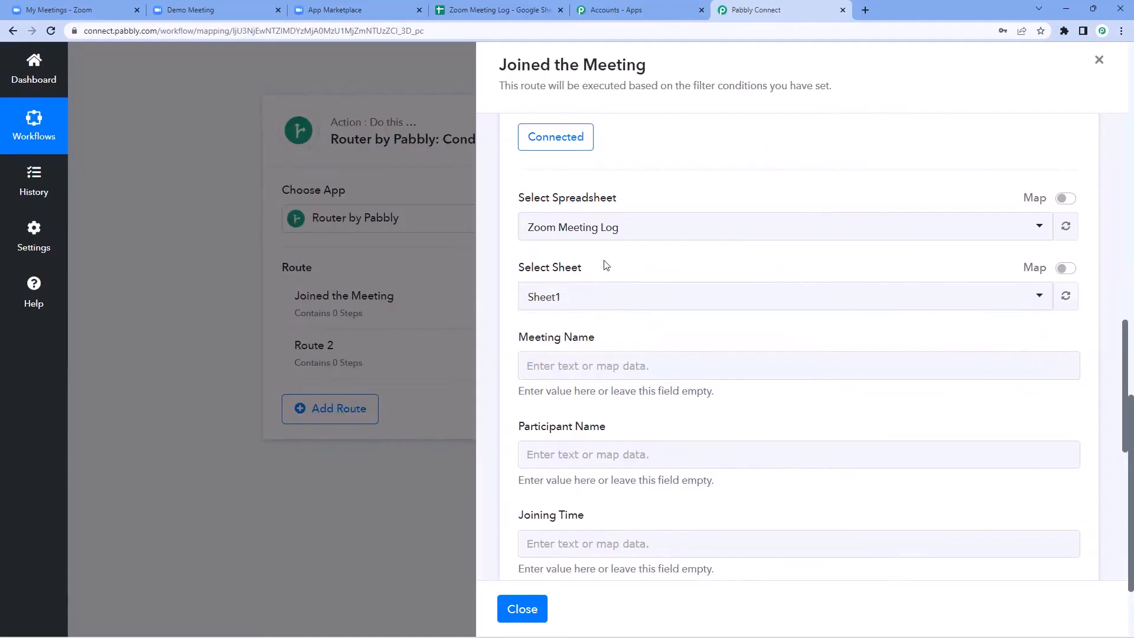
scroll(602, 263, down, 1)
scroll(604, 252, down, 2)
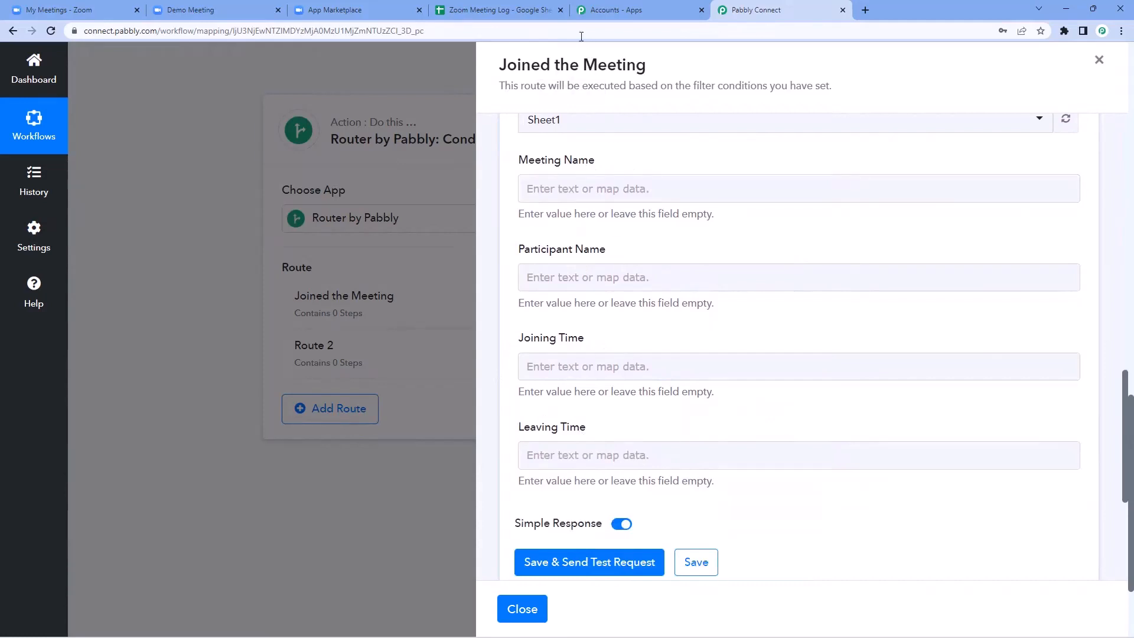
Step: Compare the sheet's header cells with the step's empty Meeting Name, Participant Name, Joining and Leaving Time fields
click(496, 9)
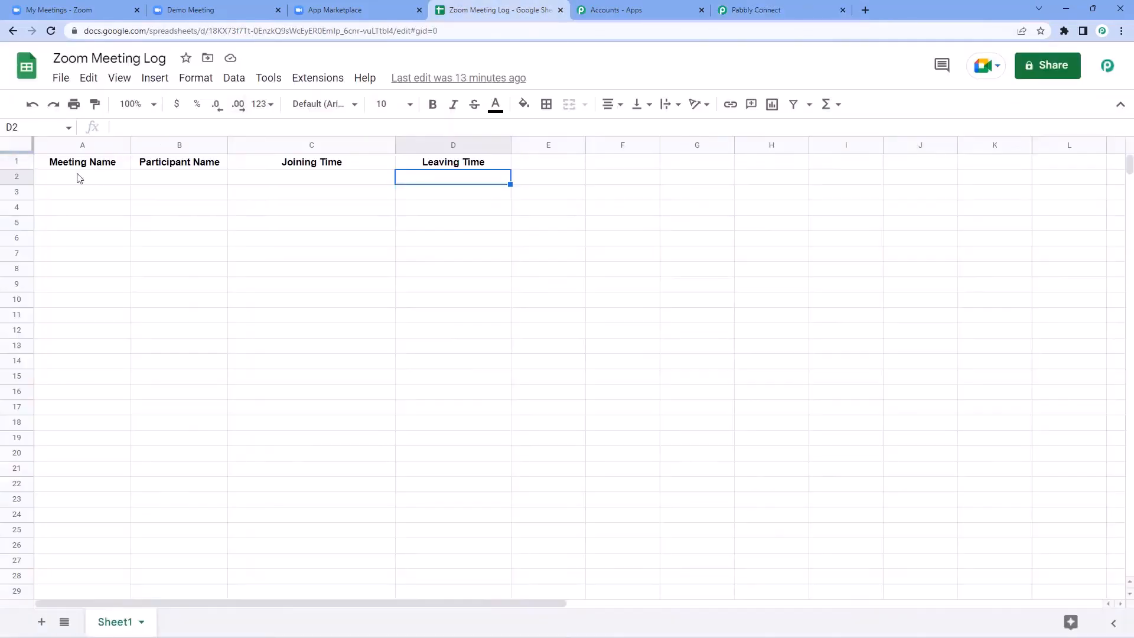
drag(87, 182, 458, 168)
click(121, 184)
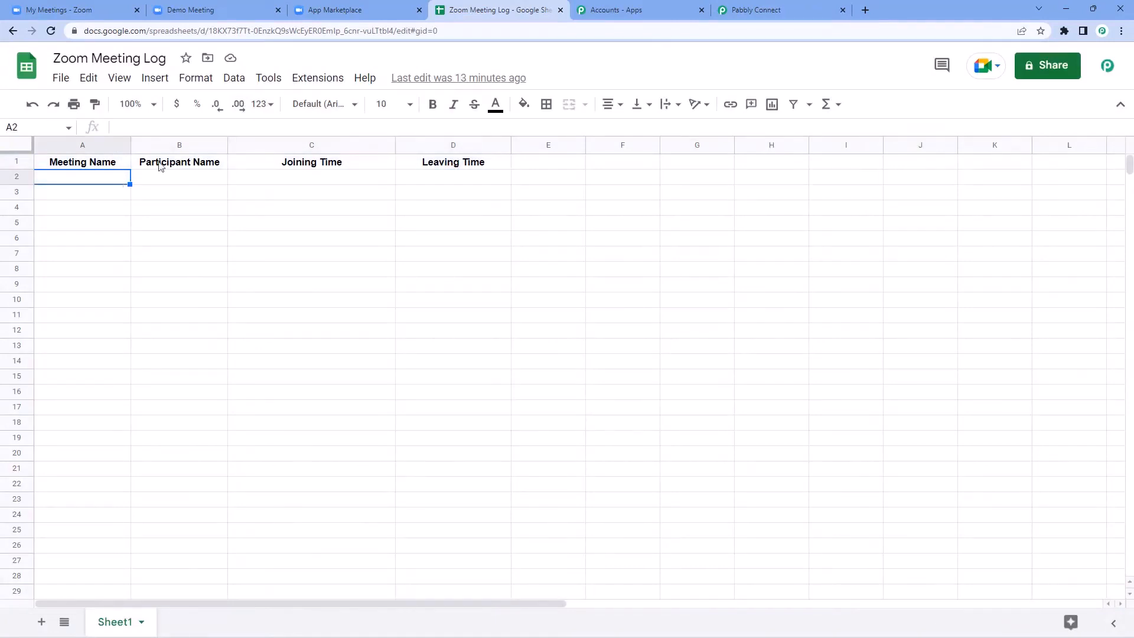
click(746, 9)
click(612, 189)
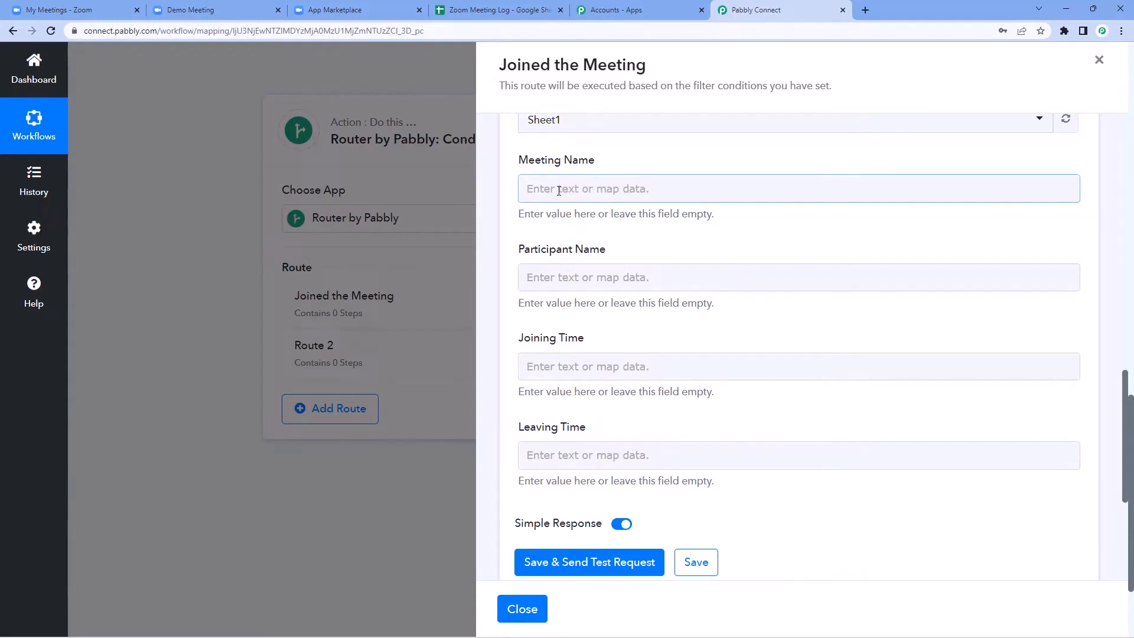
Step: Map the Zoom payload's Topic into the Meeting Name field
click(558, 191)
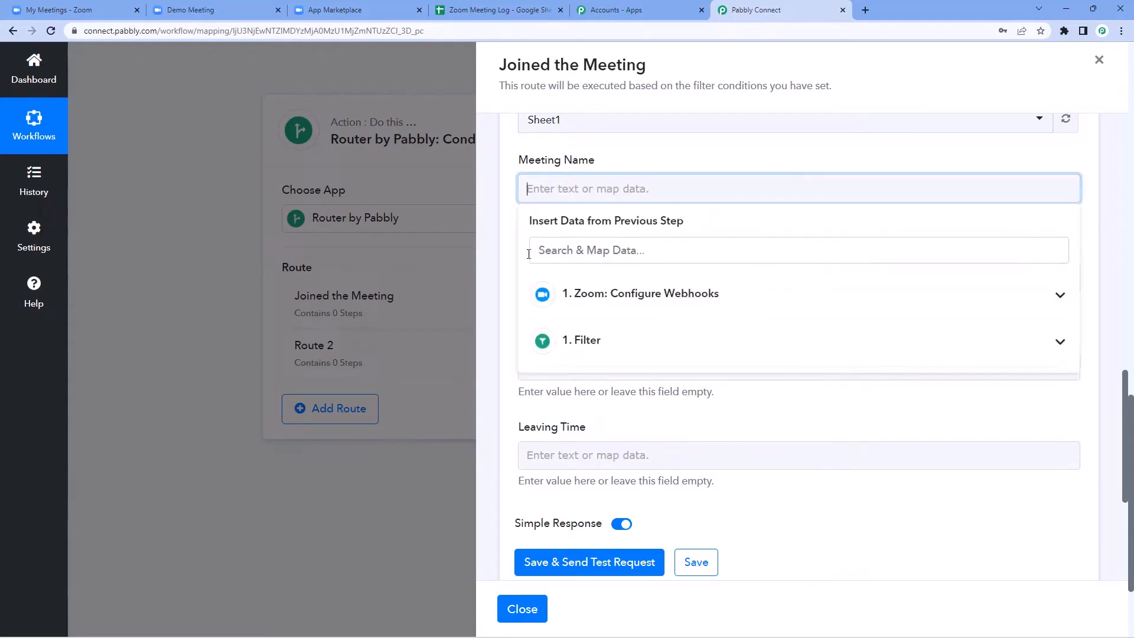
click(736, 296)
scroll(589, 177, down, 1)
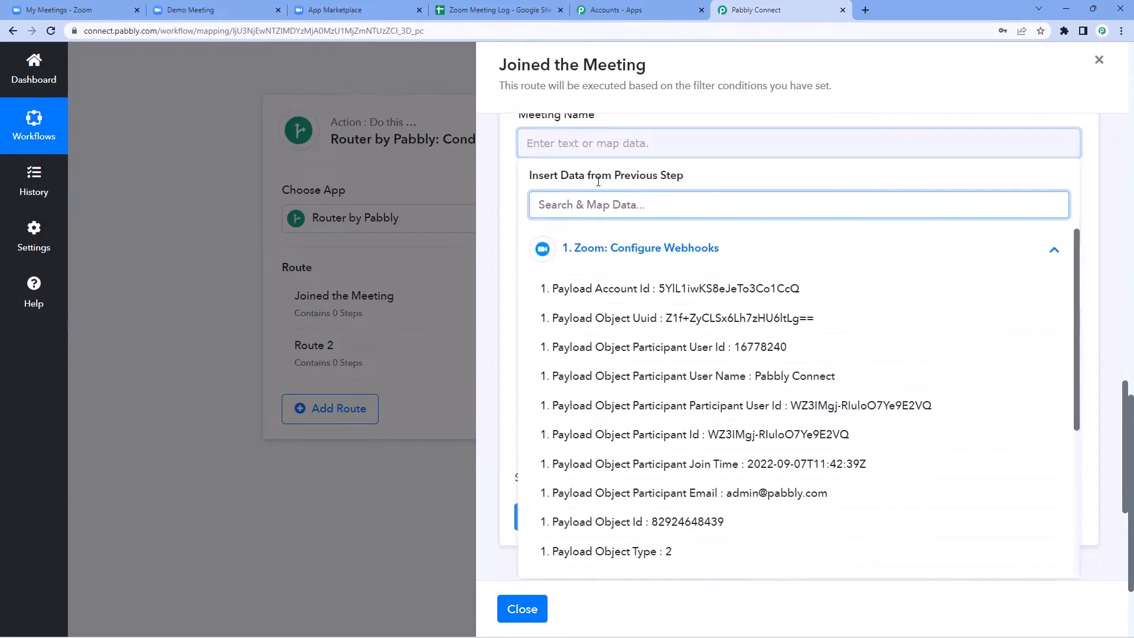
scroll(588, 178, down, 1)
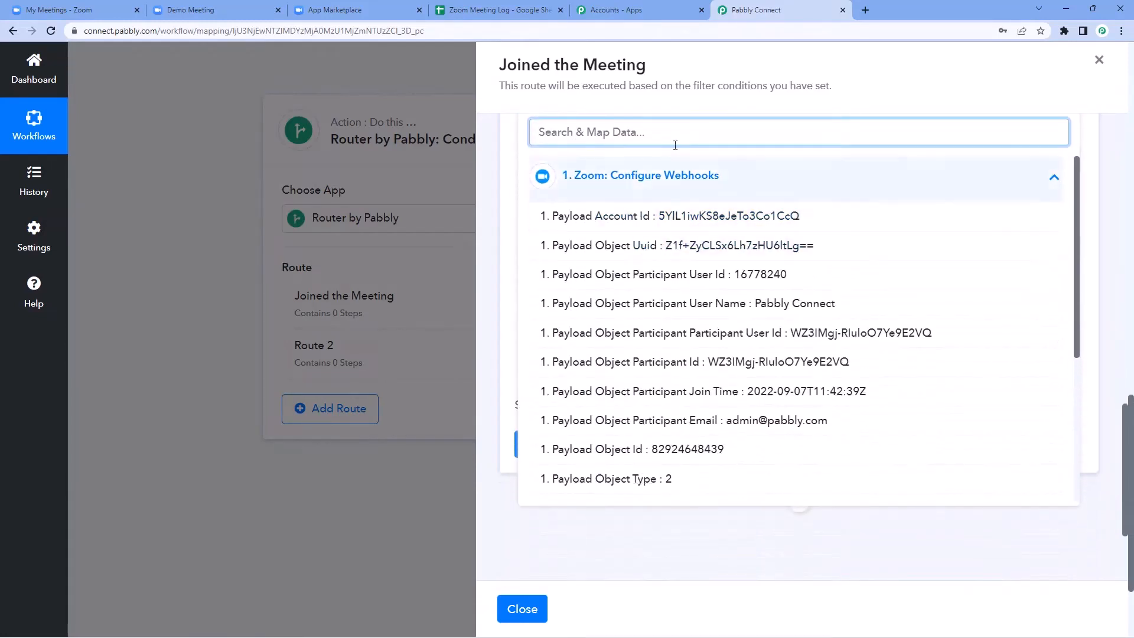
scroll(635, 292, down, 1)
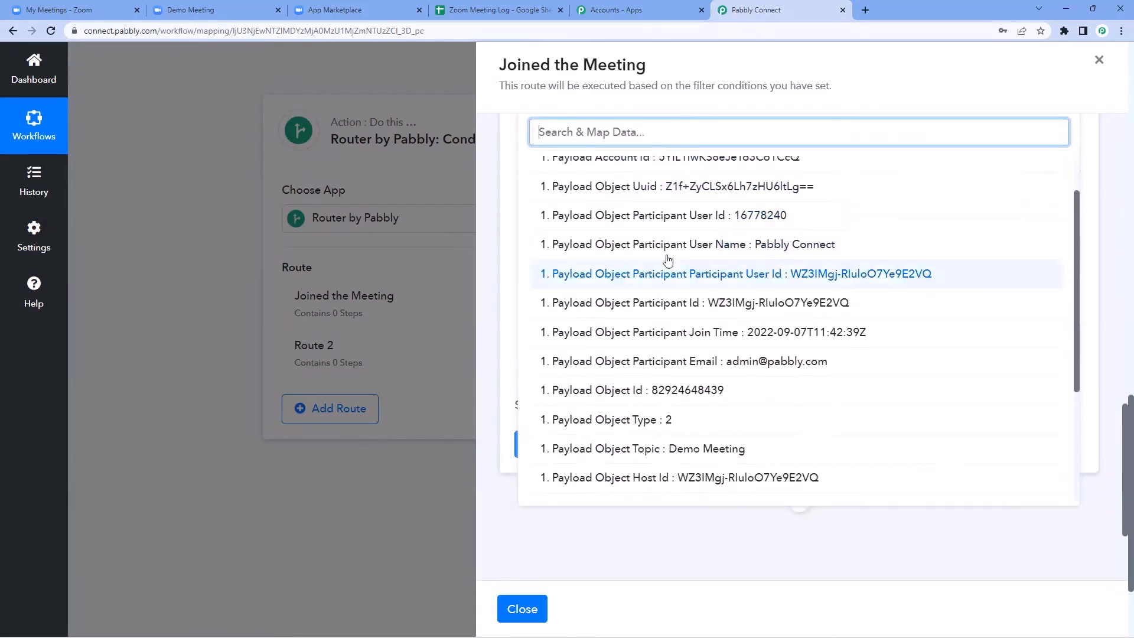
scroll(624, 284, down, 1)
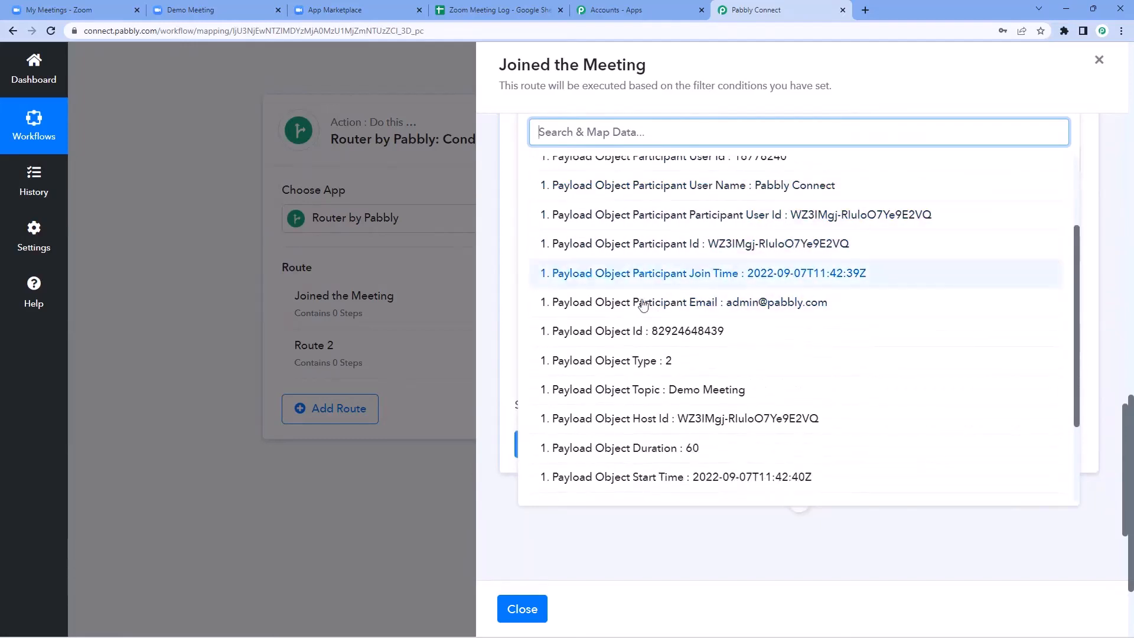
scroll(644, 336, down, 1)
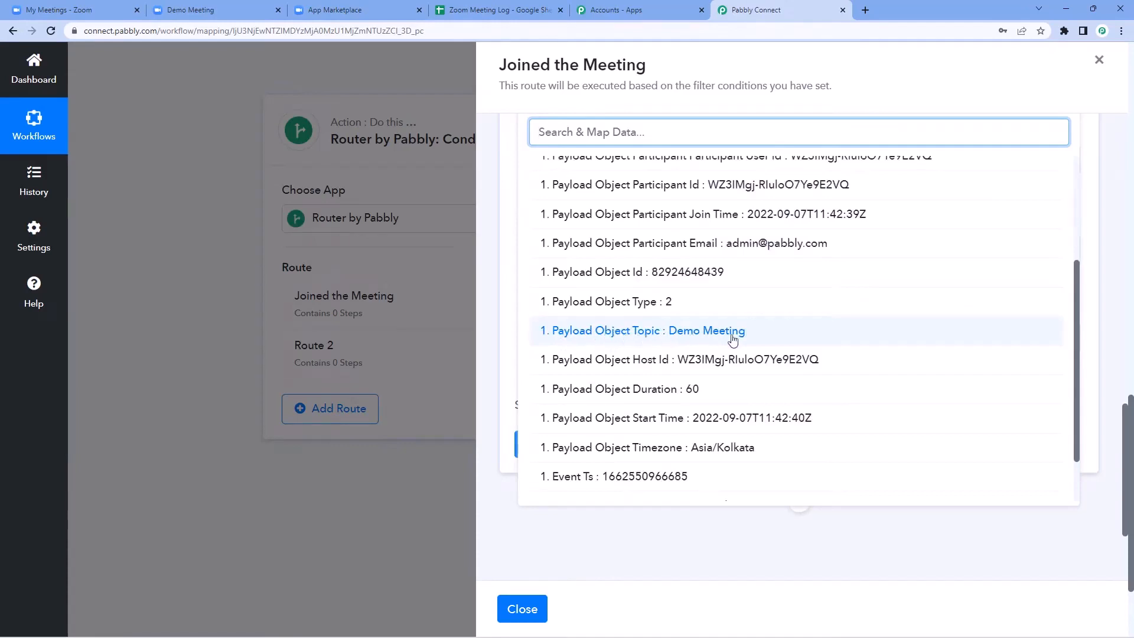
click(639, 334)
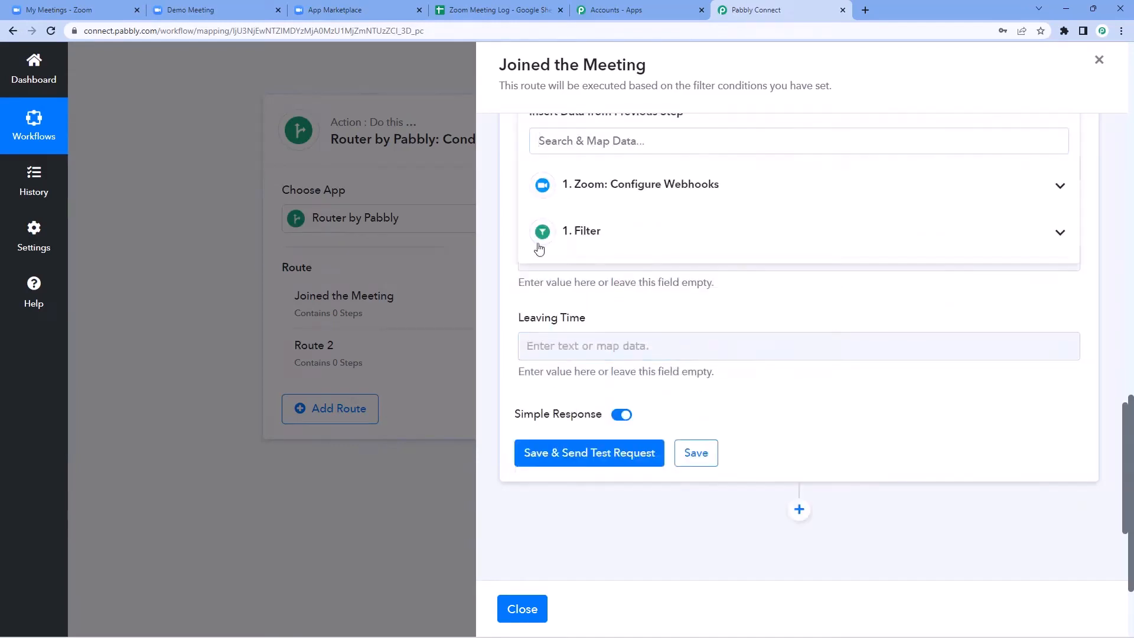
click(511, 187)
scroll(532, 192, down, 1)
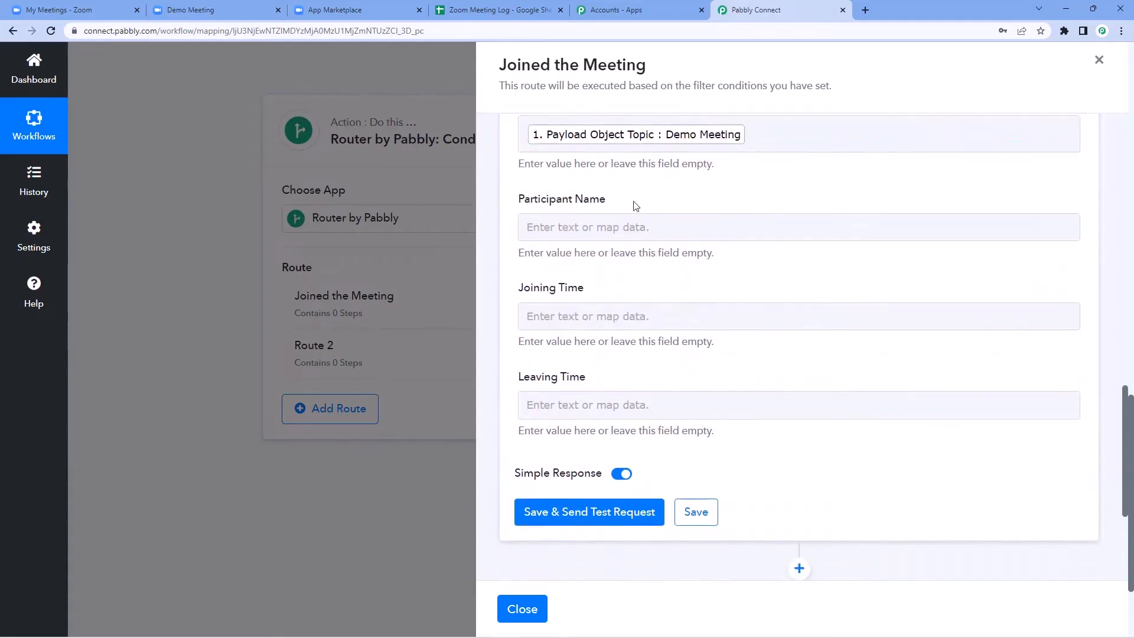
Step: Map the Zoom participant user name into the Participant Name field
click(560, 230)
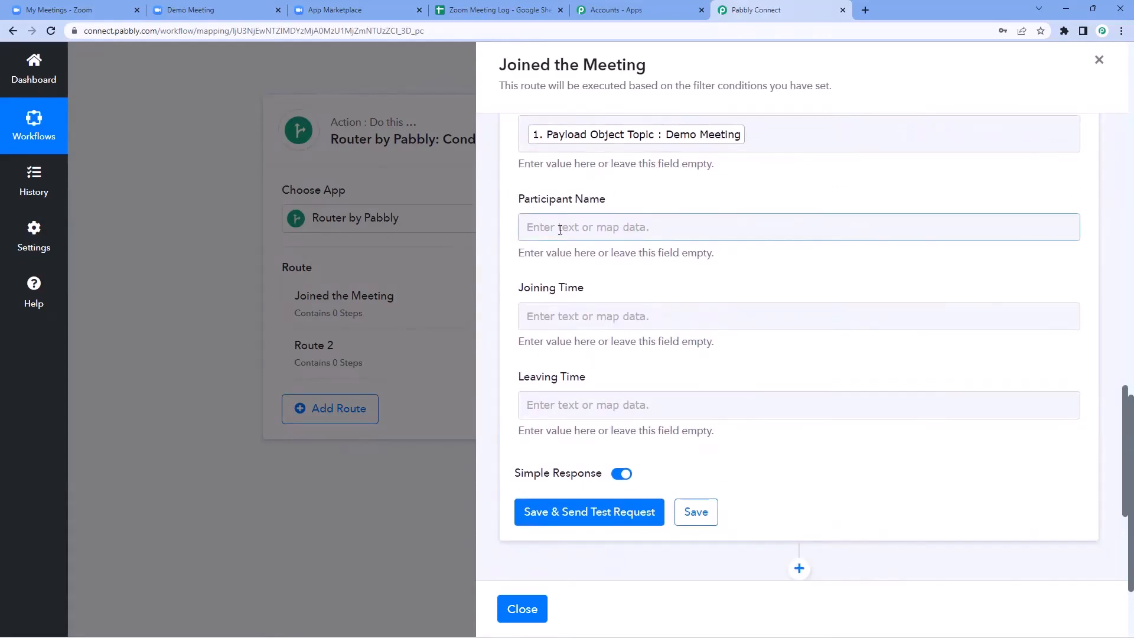
click(560, 230)
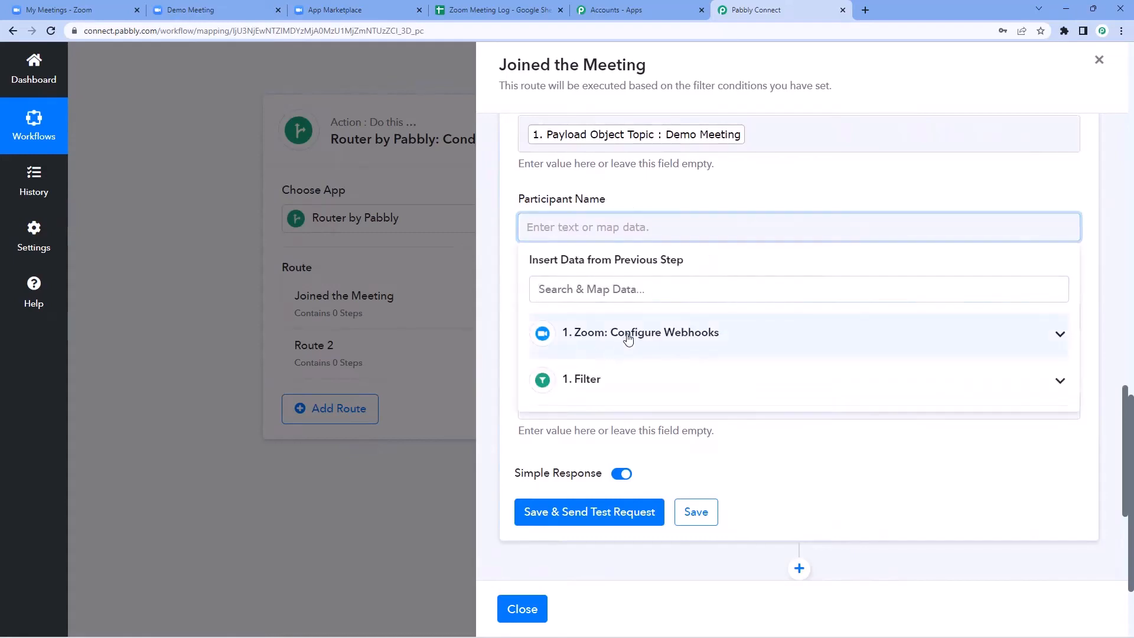
click(626, 336)
scroll(637, 358, down, 1)
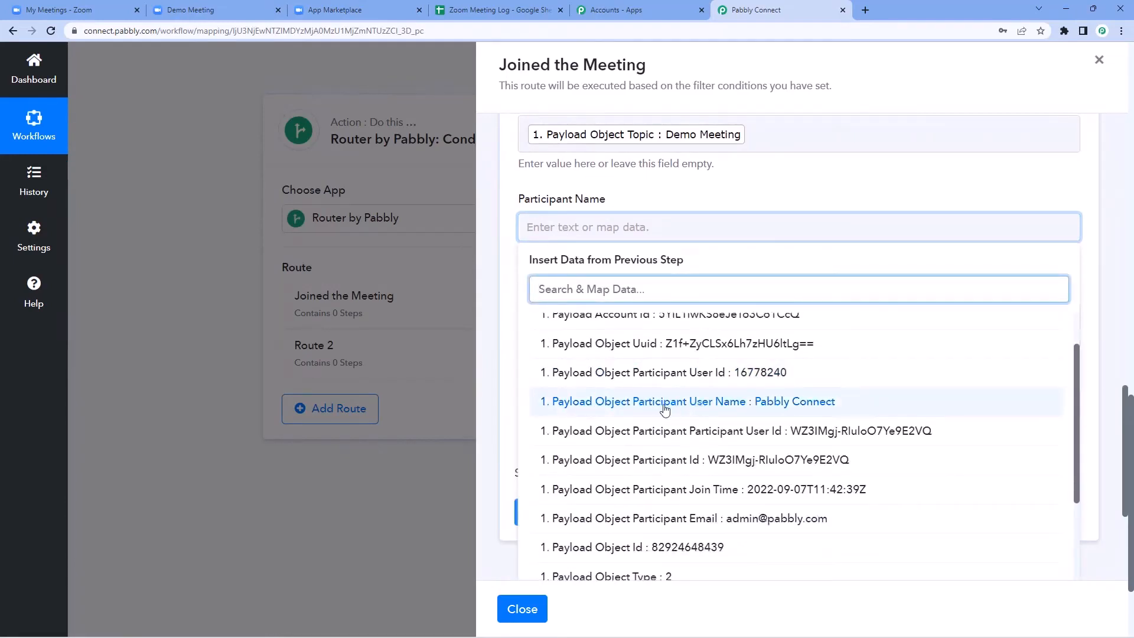
click(669, 407)
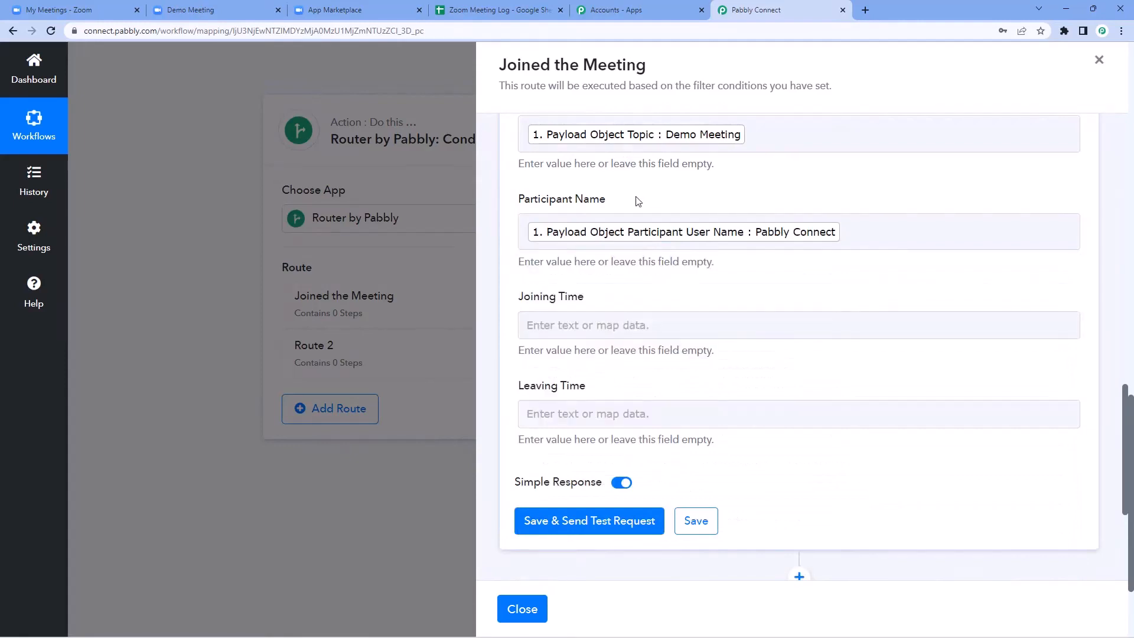
Step: Map the Zoom participant join time into the Joining Time field and review the mappings
scroll(638, 201, down, 2)
click(573, 210)
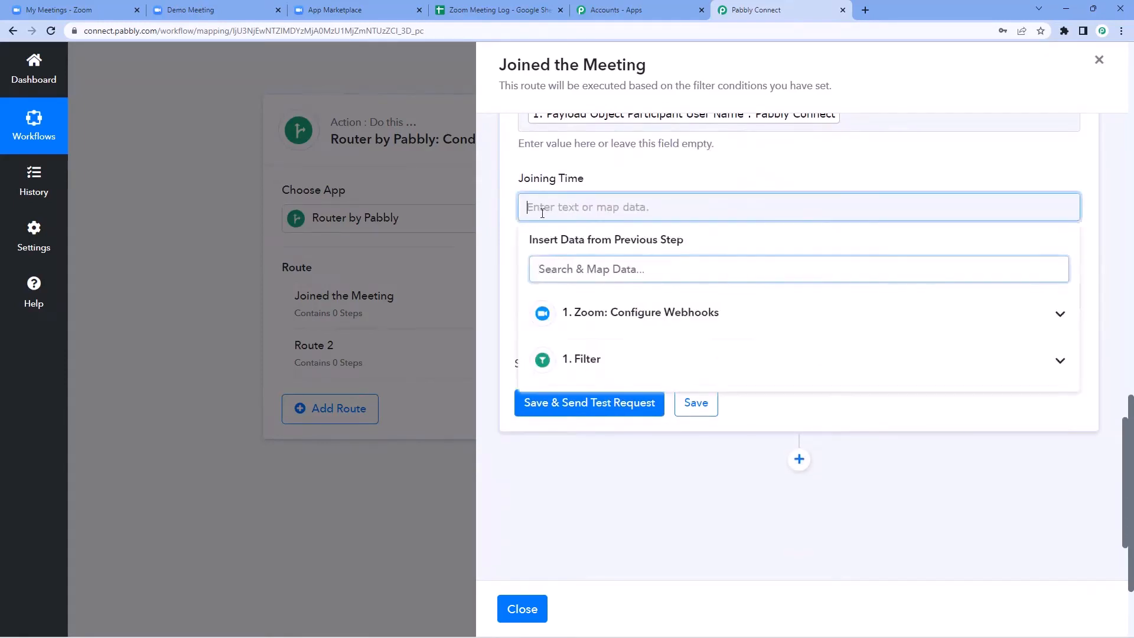
click(626, 313)
scroll(626, 378, down, 2)
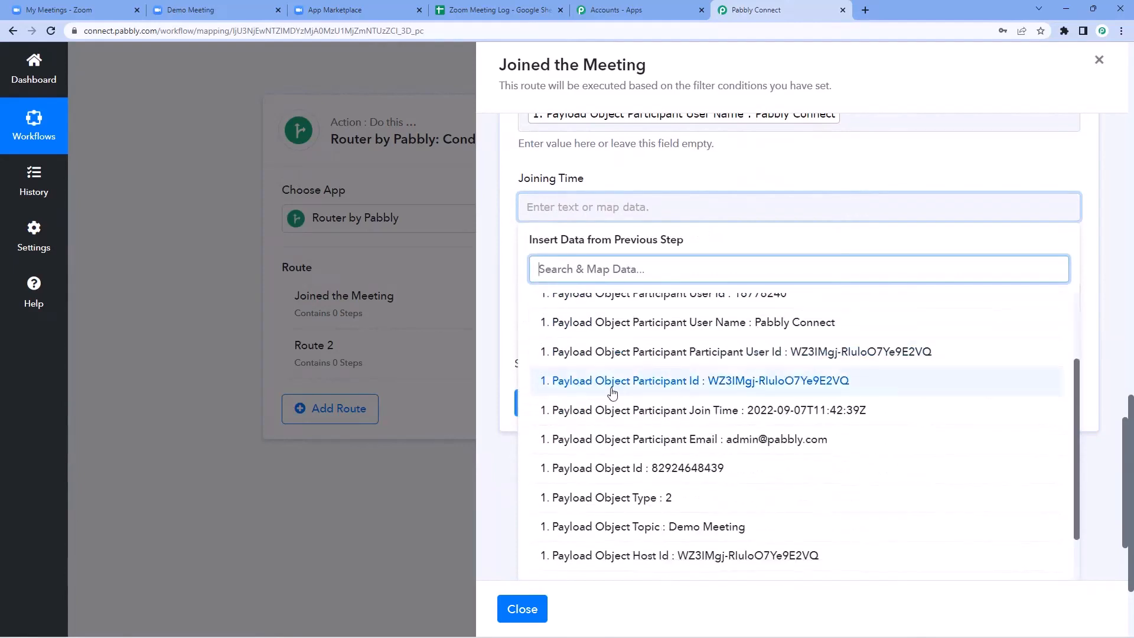
click(690, 414)
click(635, 189)
scroll(647, 263, up, 2)
scroll(650, 264, up, 1)
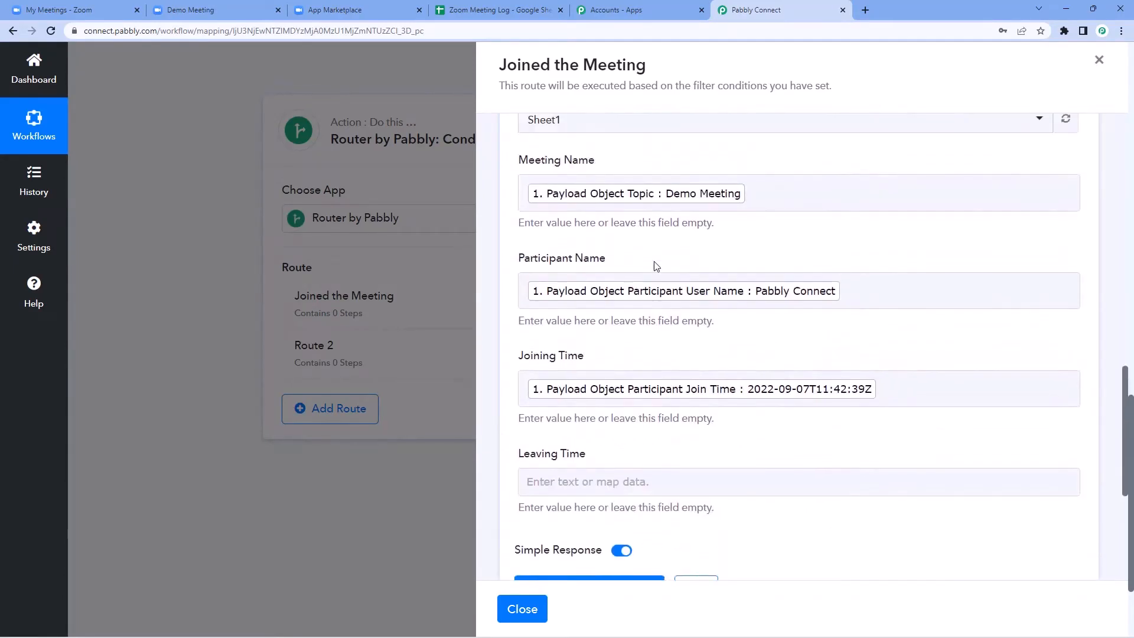
scroll(620, 260, down, 2)
scroll(599, 246, up, 2)
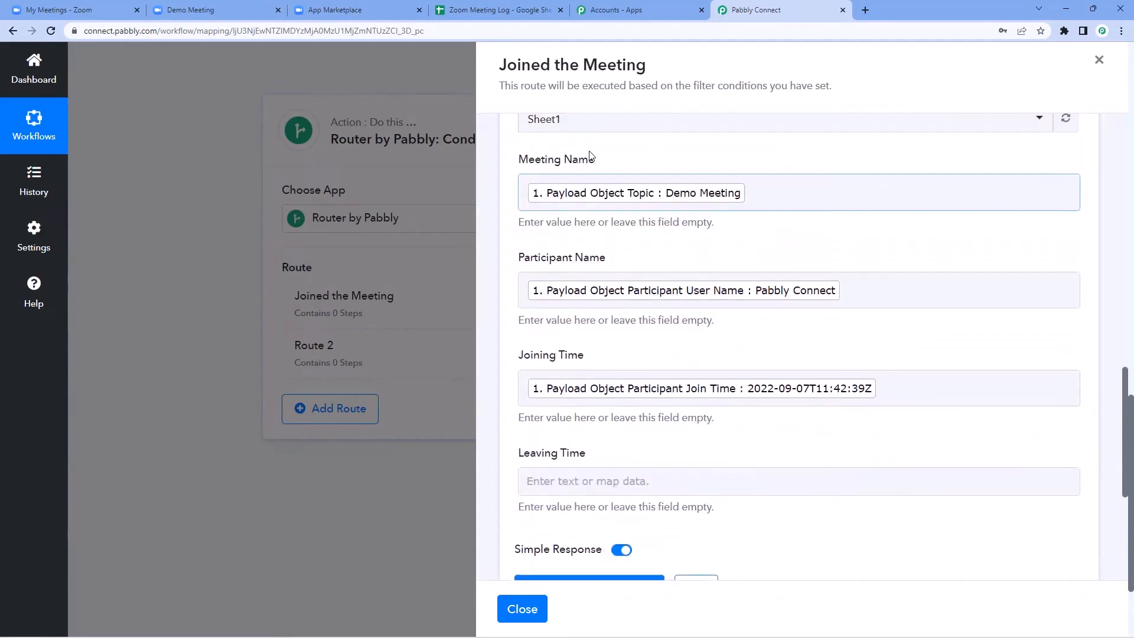
scroll(602, 336, down, 1)
scroll(602, 336, down, 1)
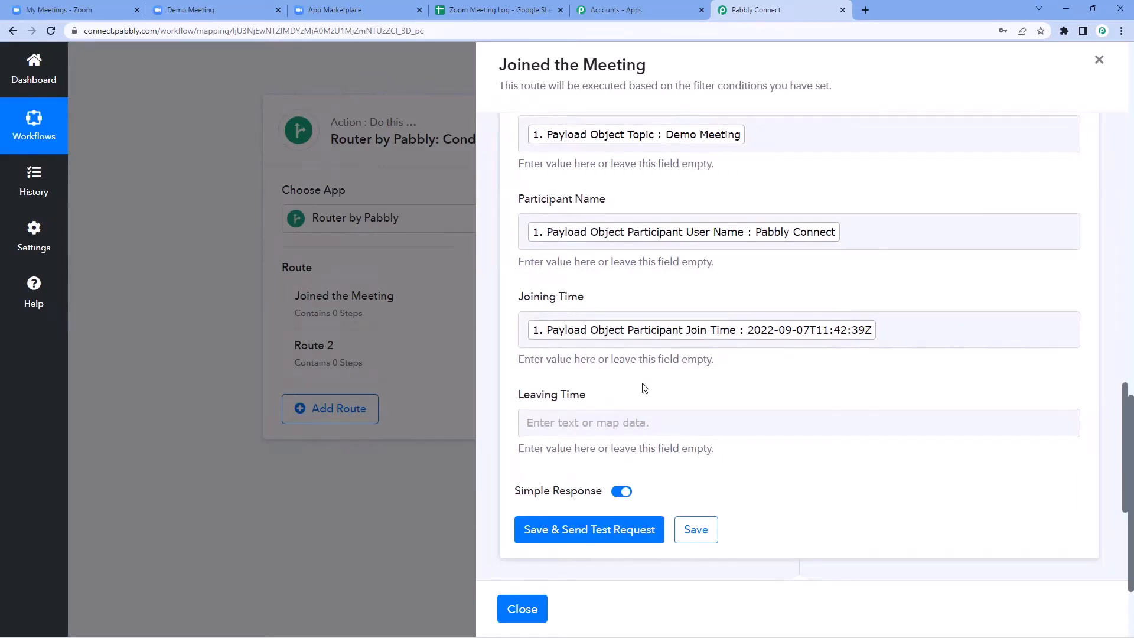
scroll(644, 313, up, 1)
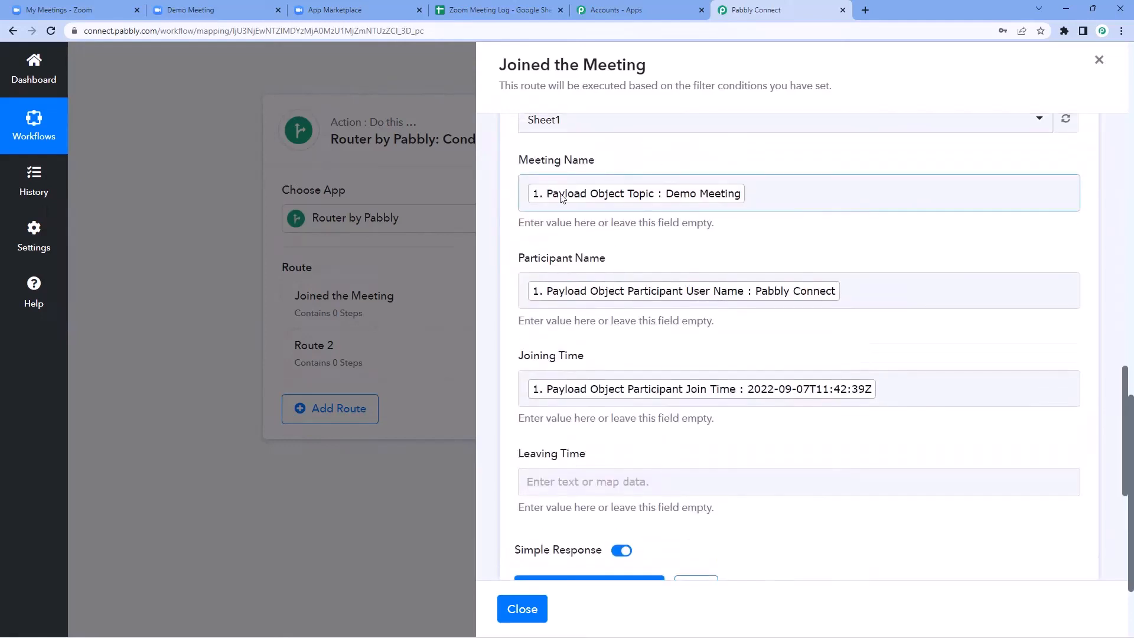
scroll(591, 378, down, 2)
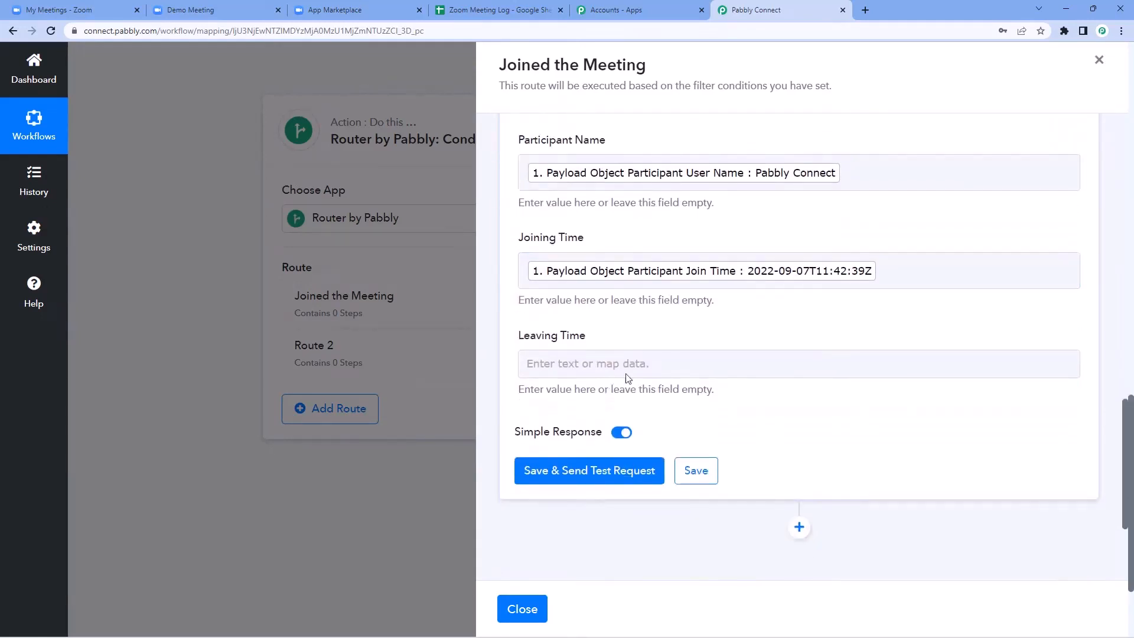
Step: Save the Add New Row step and test it, writing one row to Sheet1!A2:C2
click(607, 470)
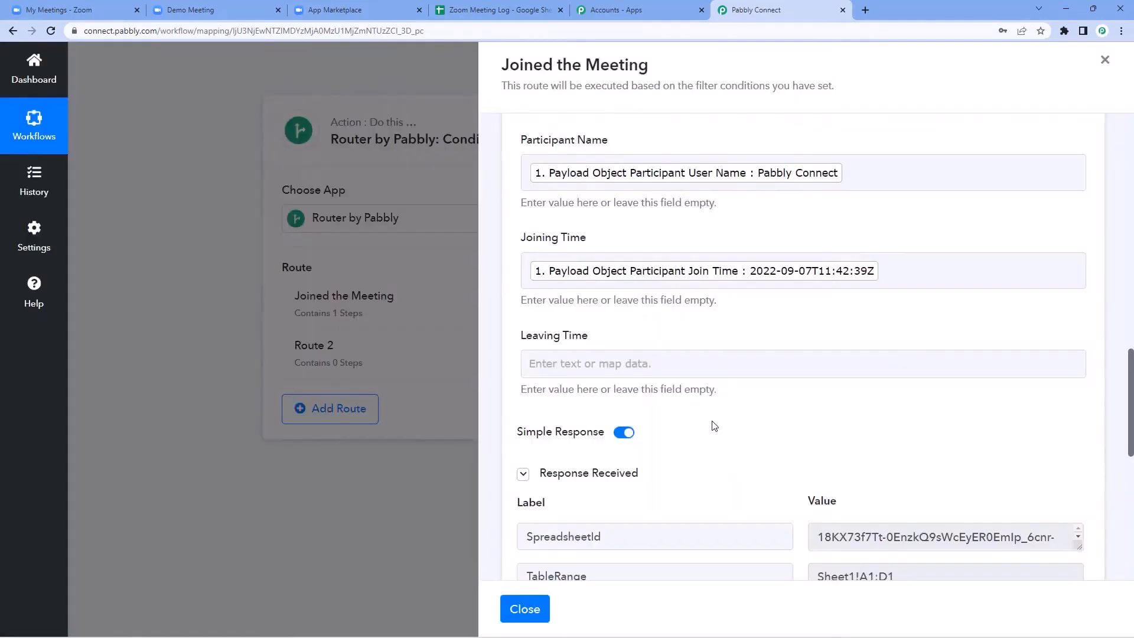
scroll(715, 425, down, 3)
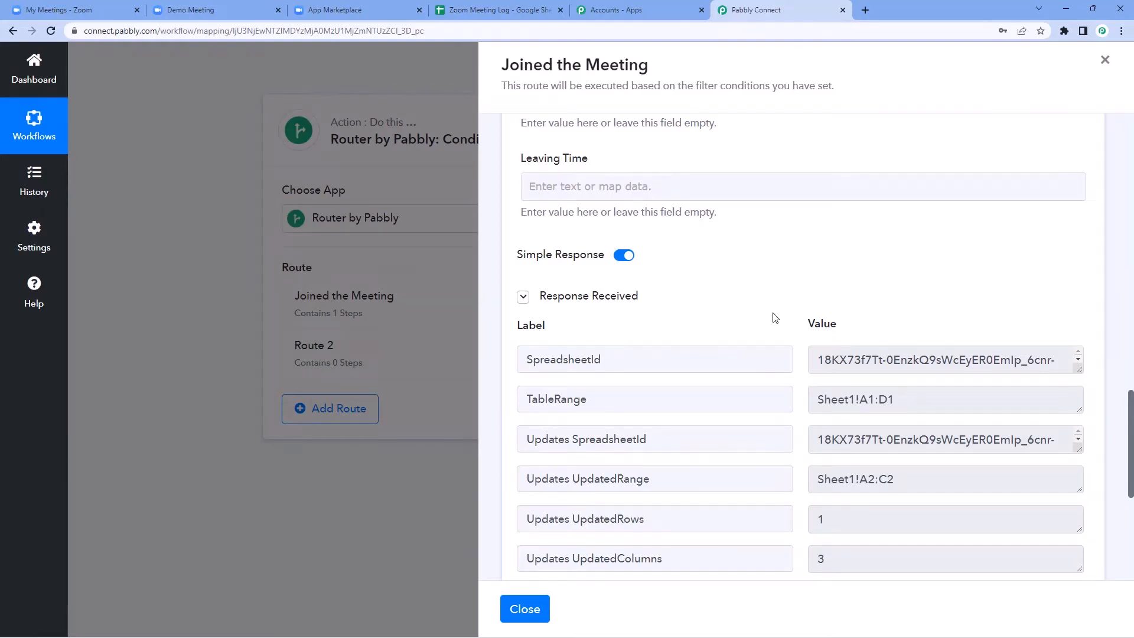
scroll(775, 317, up, 4)
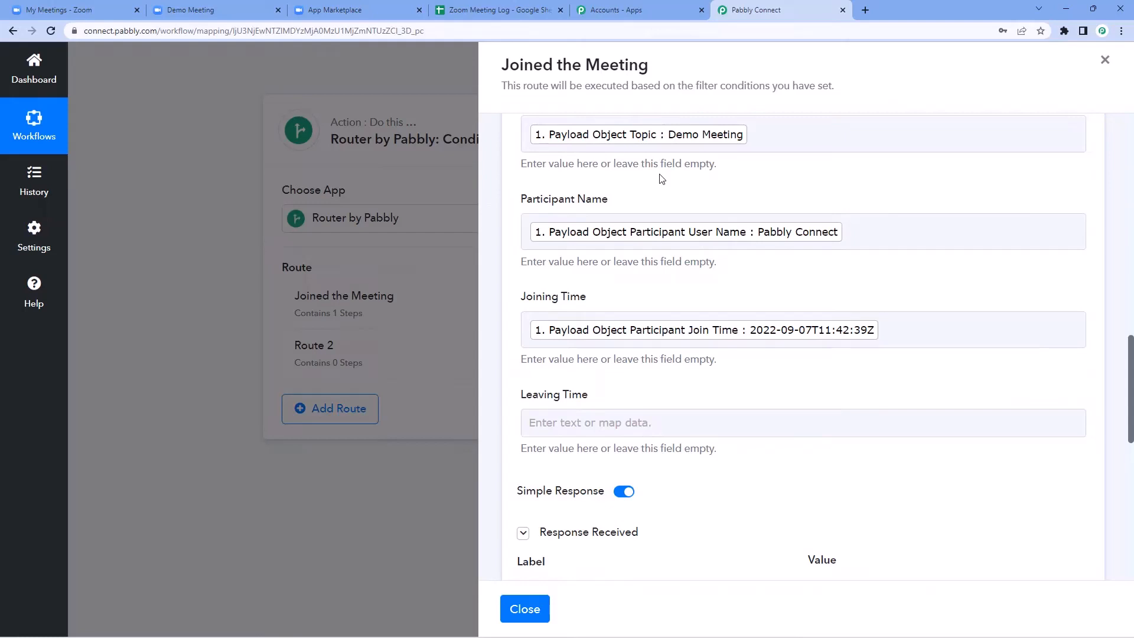
Step: Remove bold from the logged Demo Meeting row 2 in Zoom Meeting Log
click(471, 10)
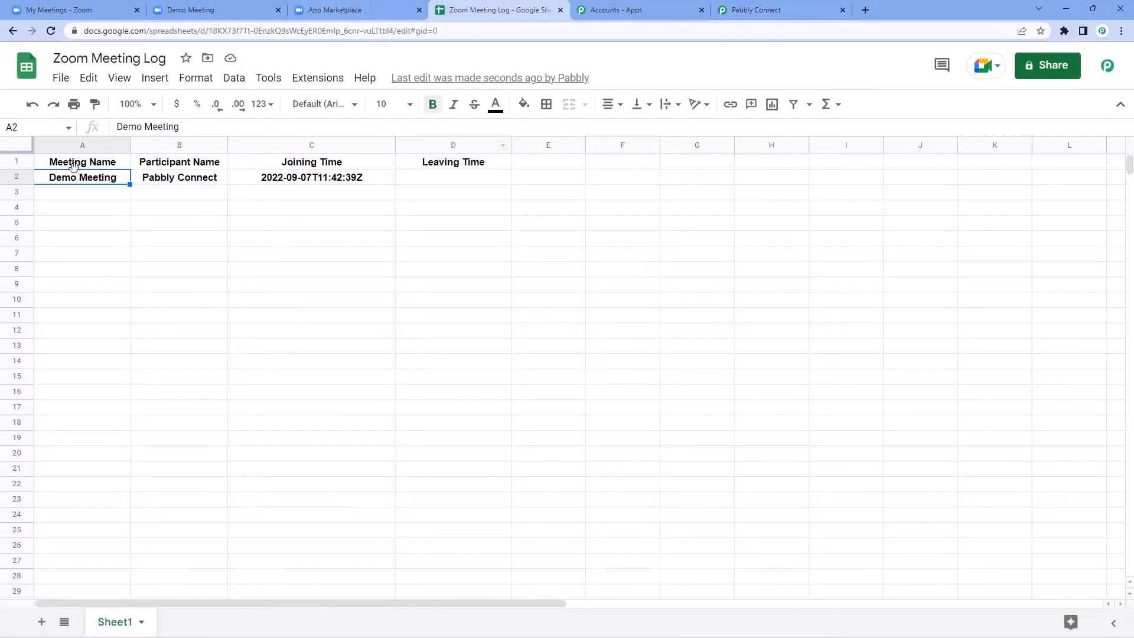
click(24, 176)
key(ctrl+b)
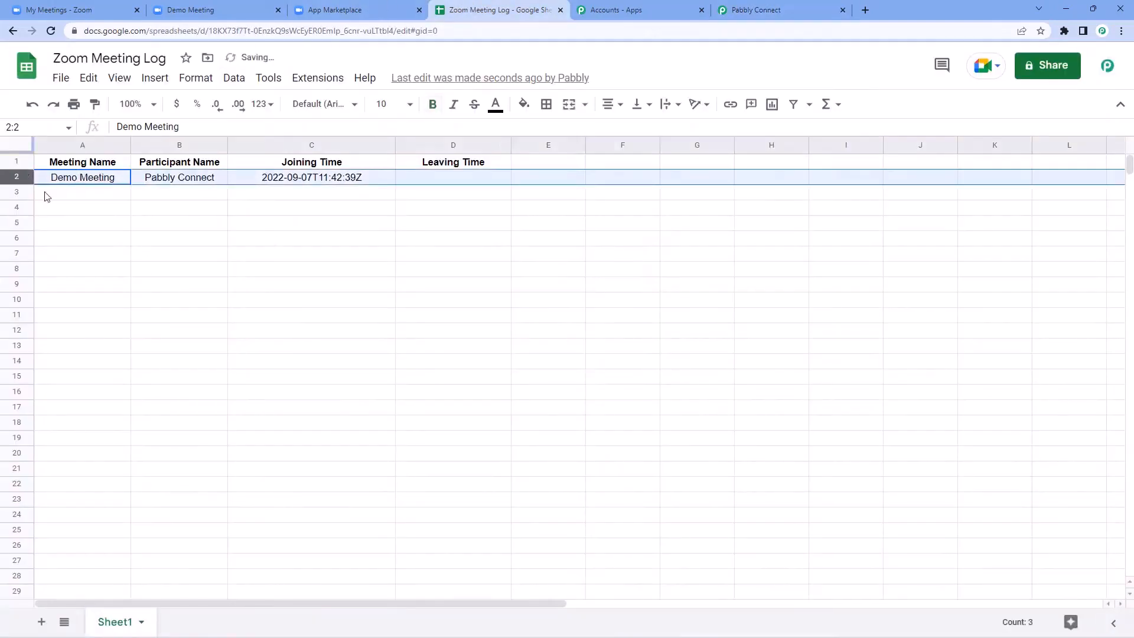
click(53, 193)
click(169, 183)
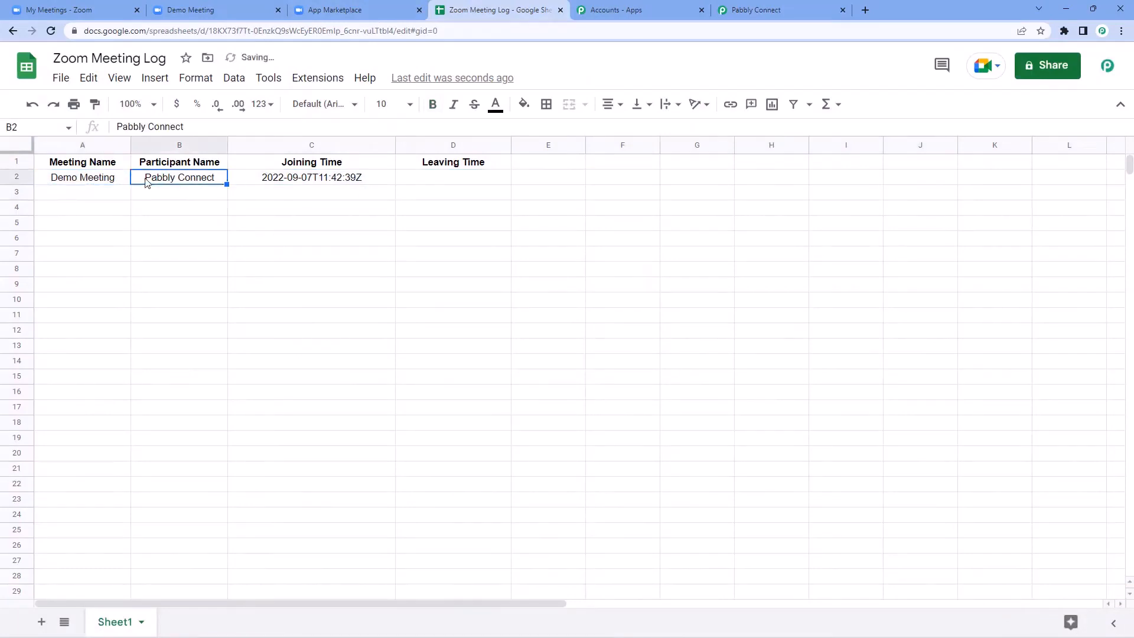
Step: Compare the logged participant name with the Zoom meeting, then return to Pabbly Connect
click(234, 8)
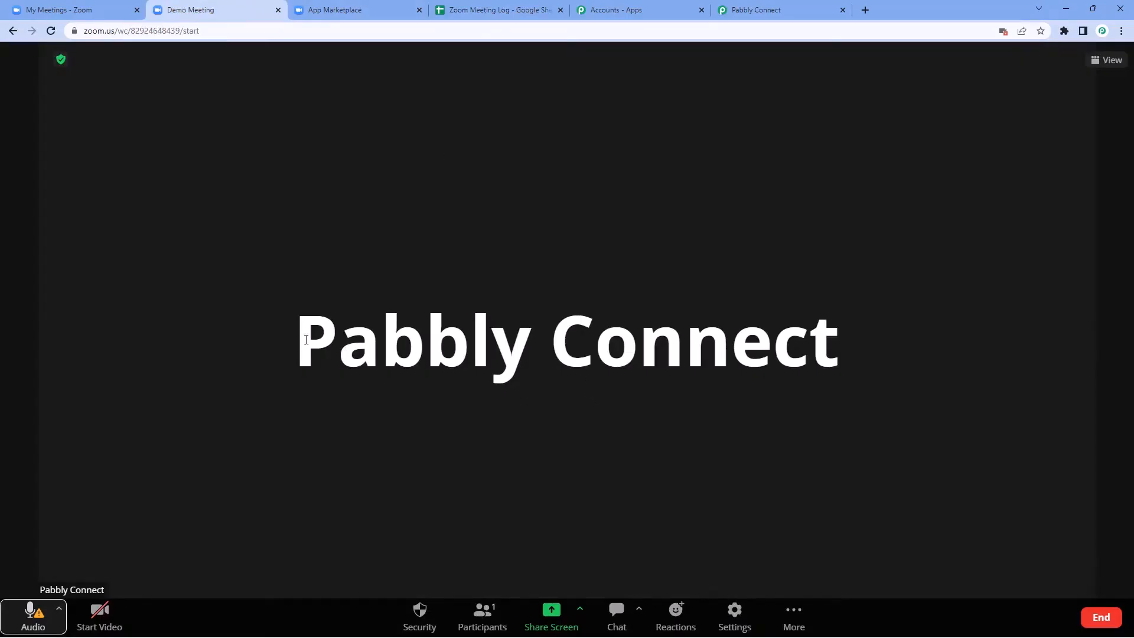
drag(306, 339, 850, 354)
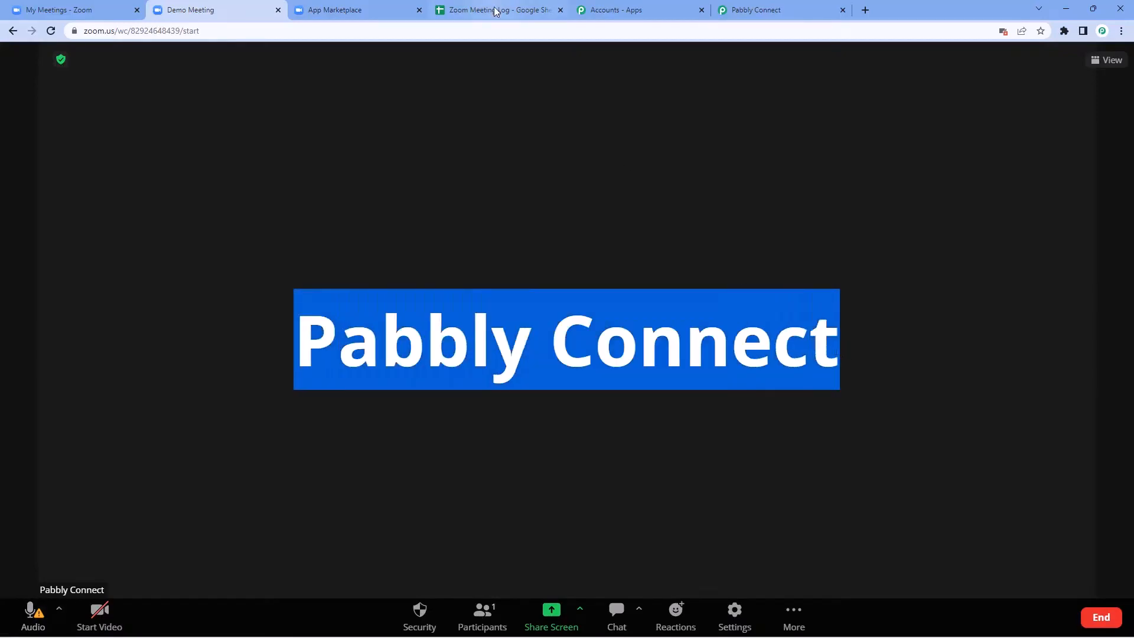
click(495, 10)
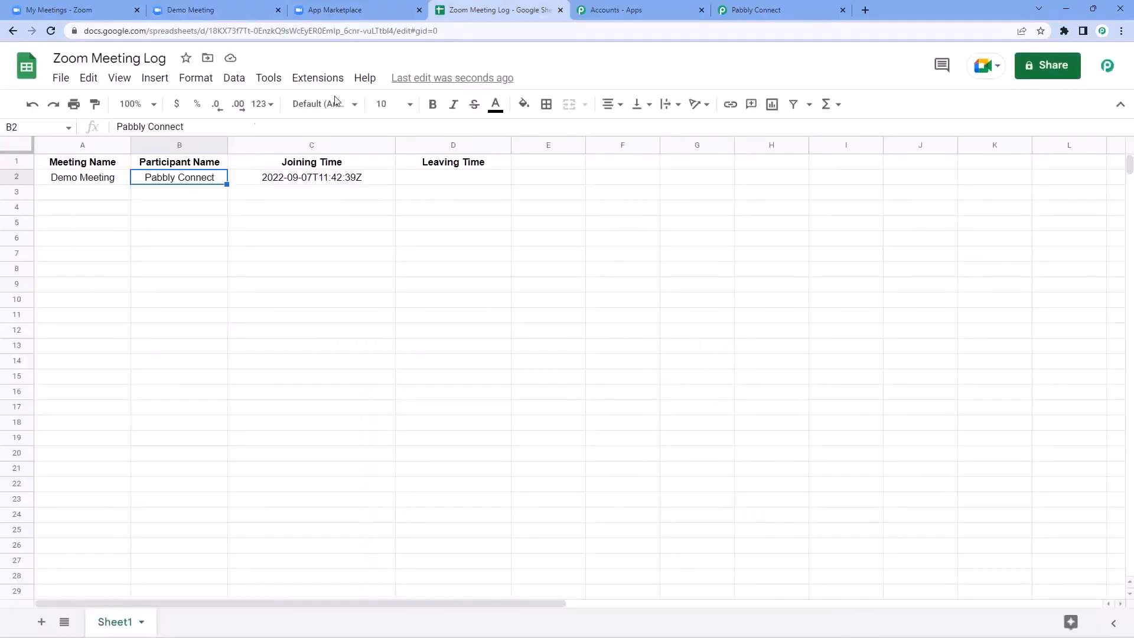
click(119, 194)
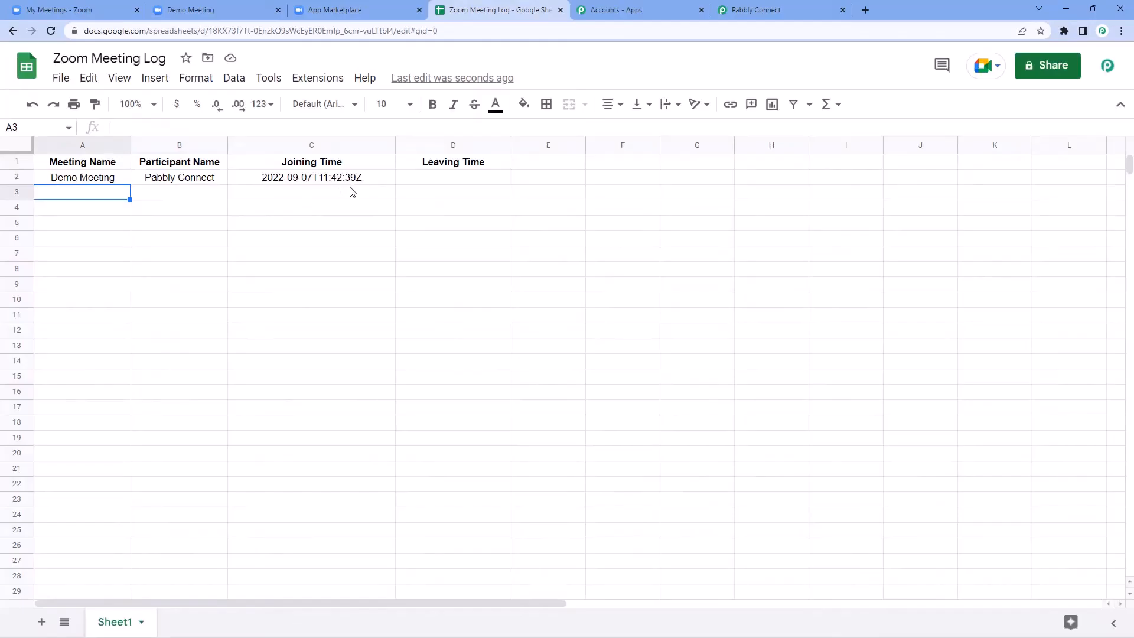
click(182, 10)
click(310, 231)
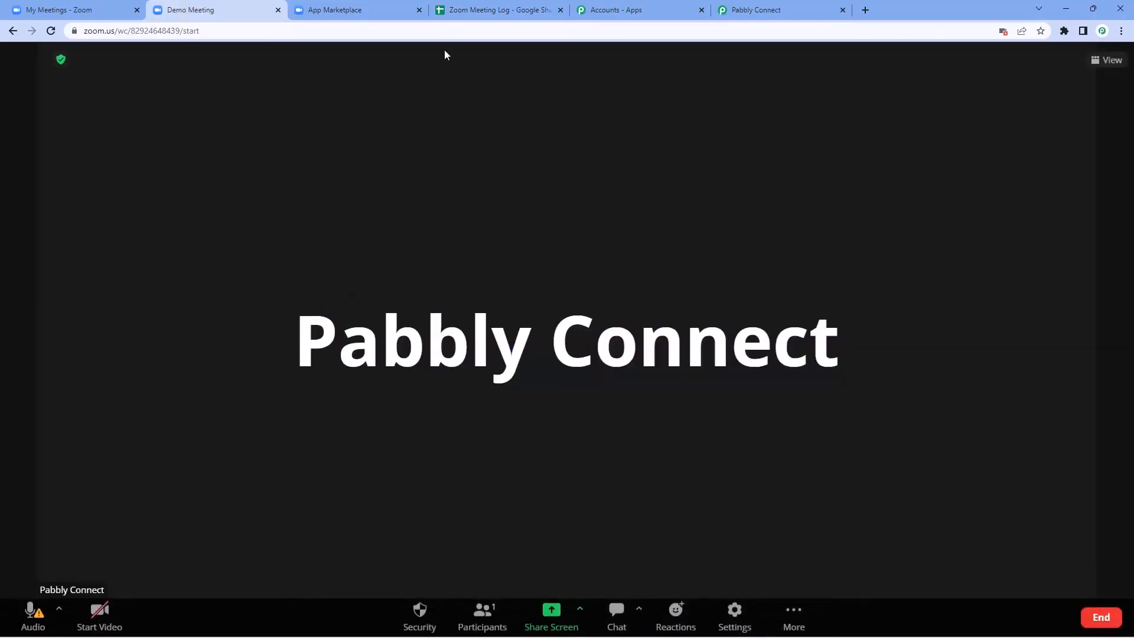
click(454, 10)
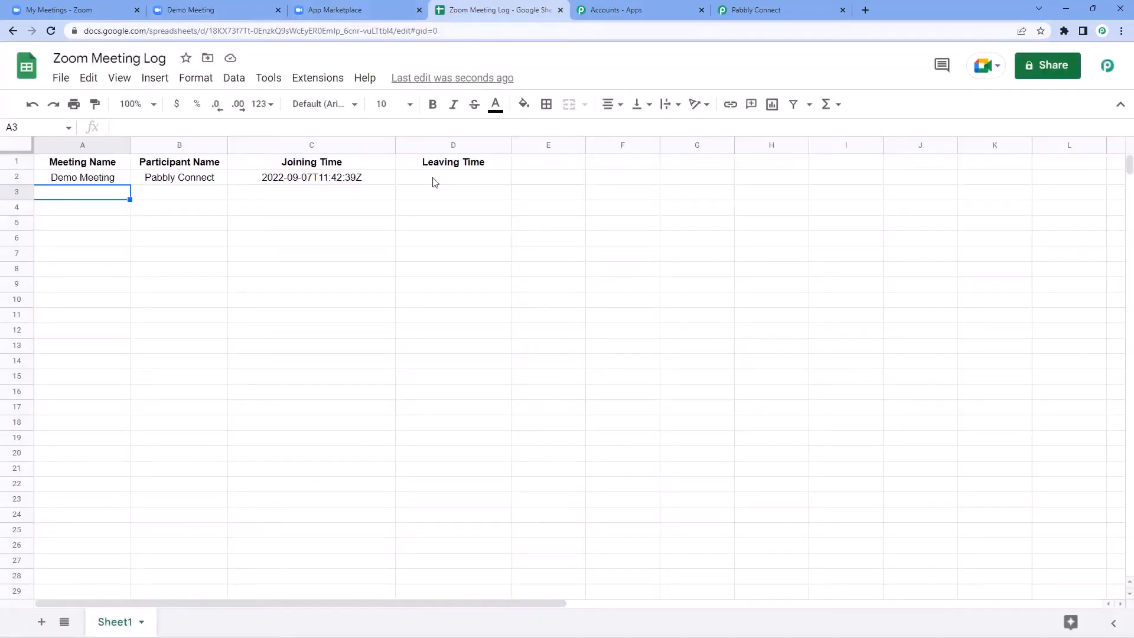
click(758, 10)
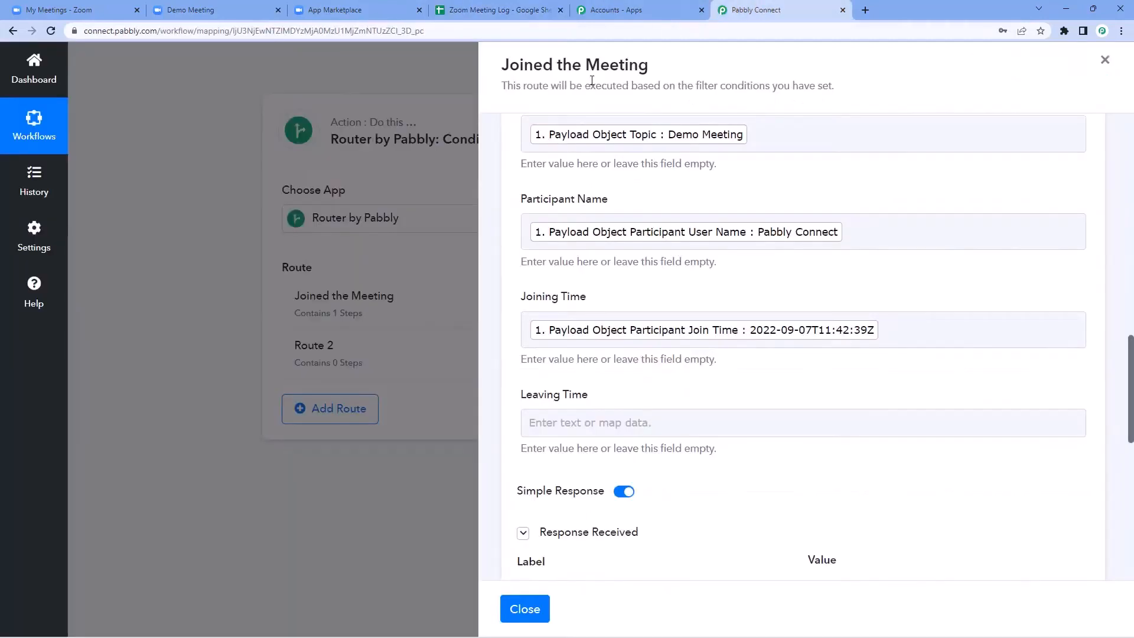
Step: Close the route panel and re-capture the Zoom trigger's webhook response, confirming Yes
click(524, 608)
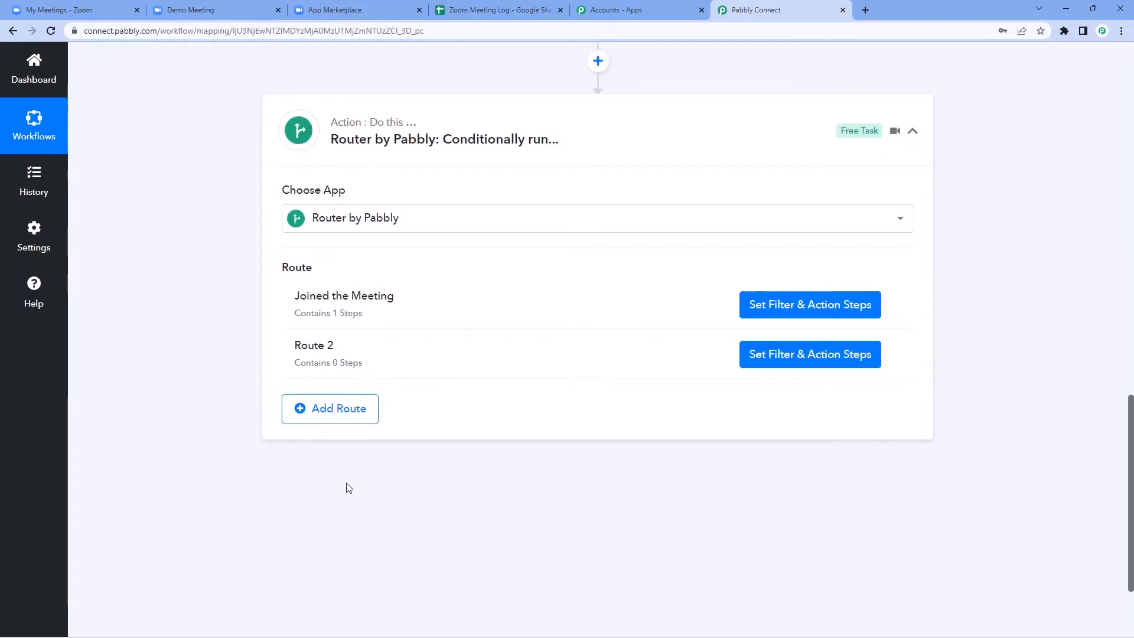
scroll(241, 430, up, 15)
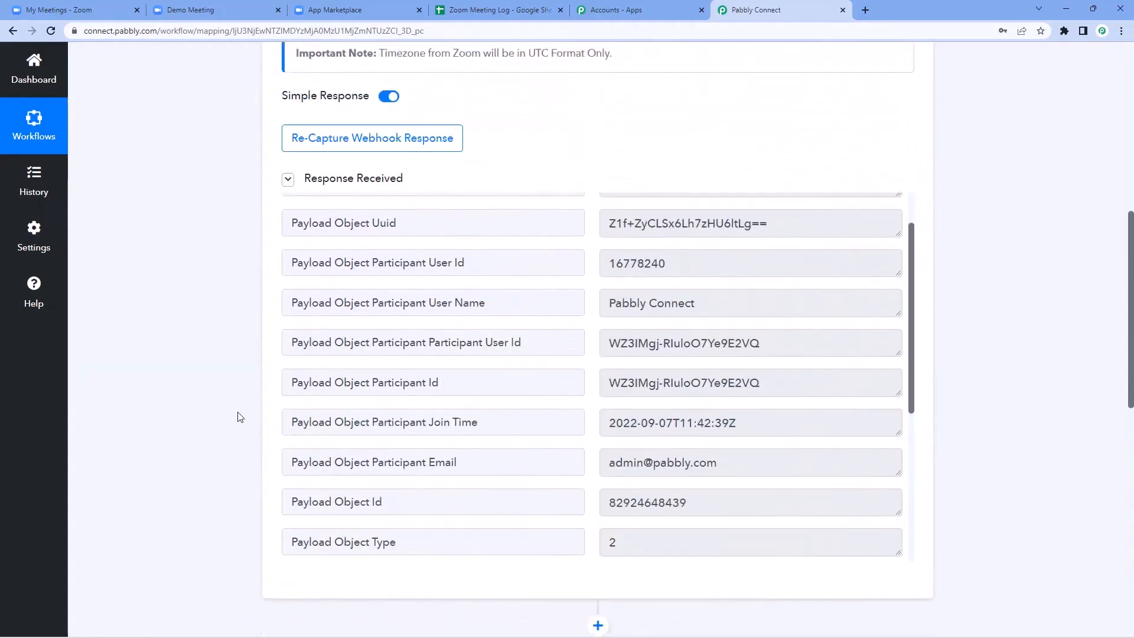
scroll(246, 324, down, 2)
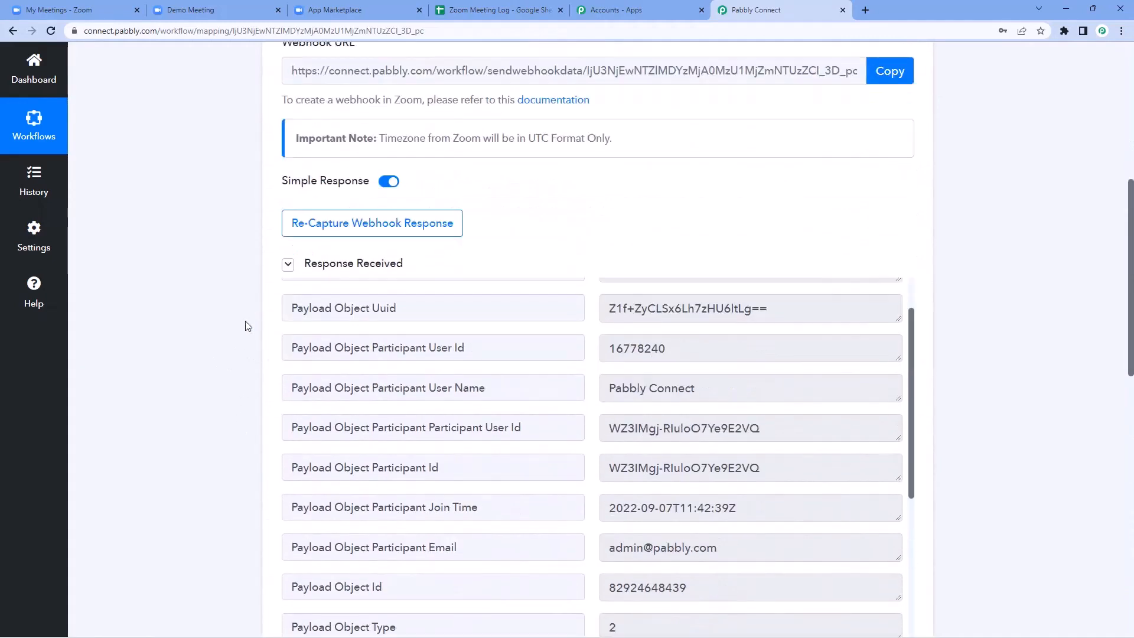
click(329, 224)
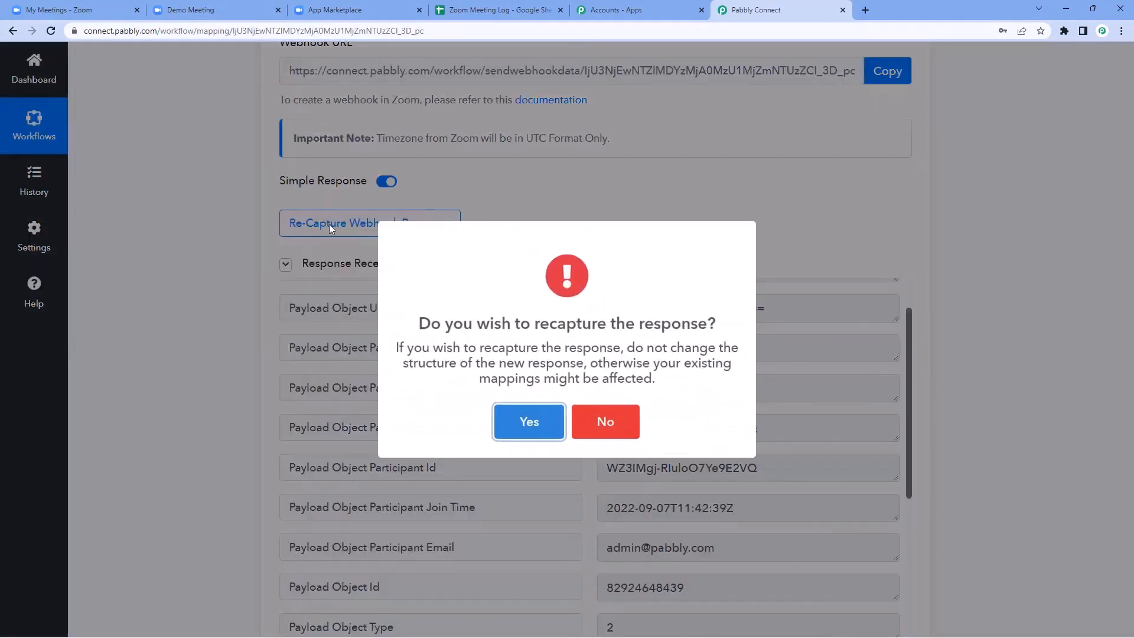
click(531, 427)
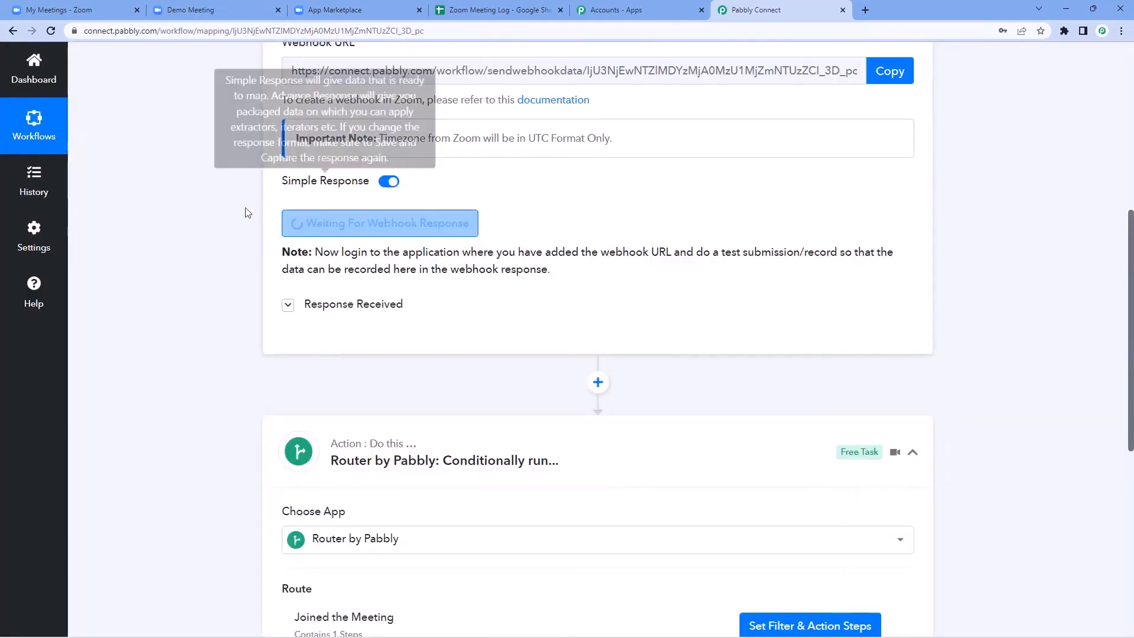
click(240, 12)
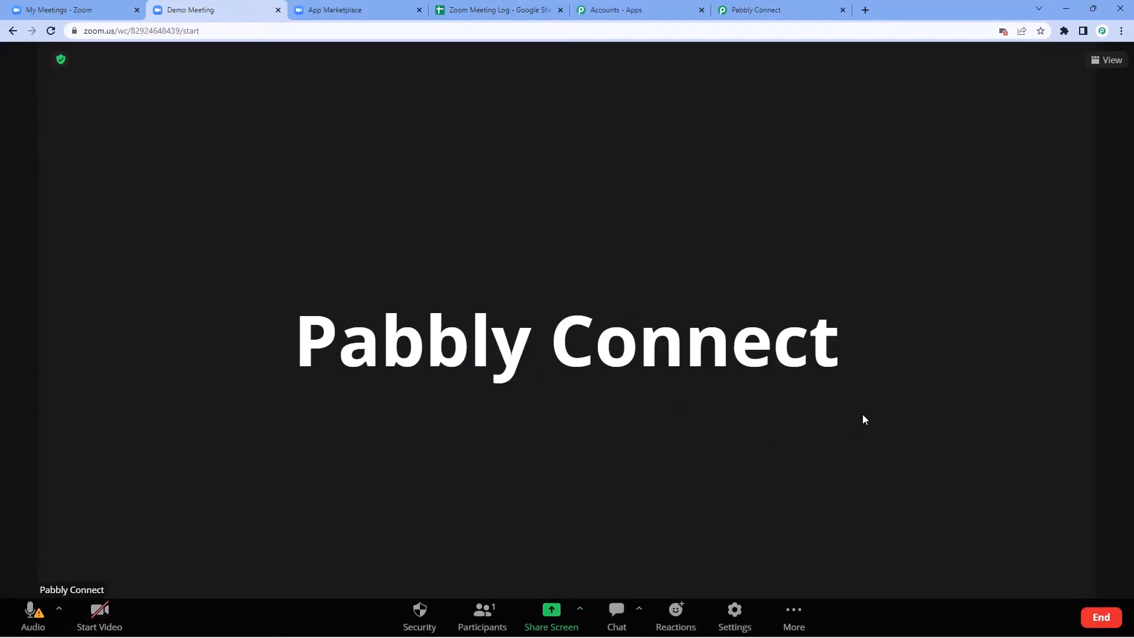
Step: End the Demo Meeting in Zoom and go back to Pabbly Connect
click(1095, 625)
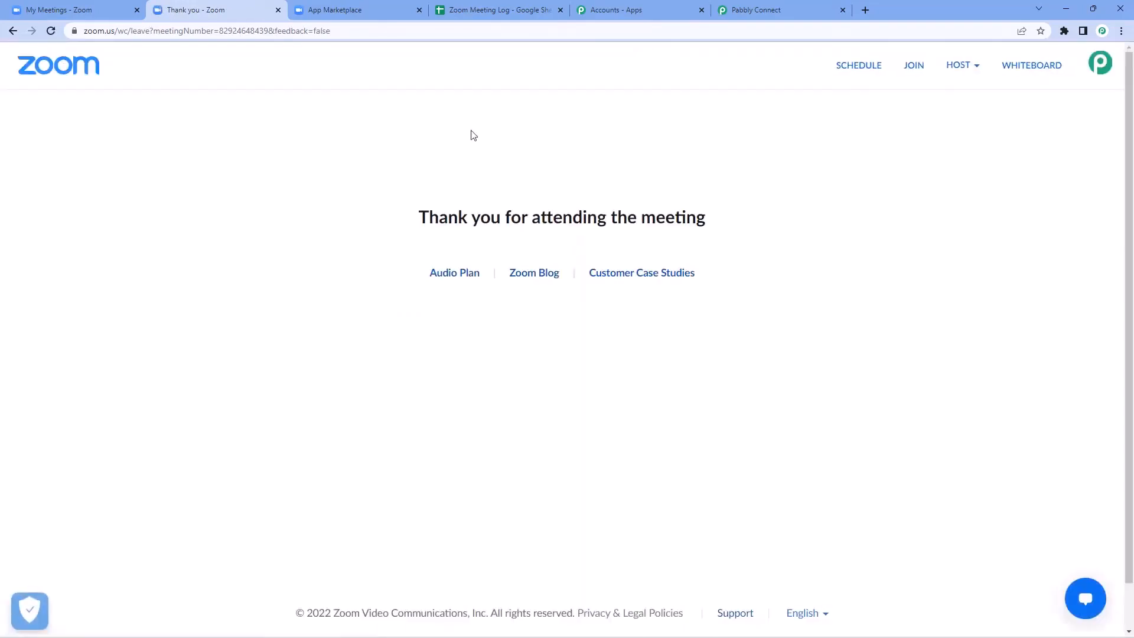
click(803, 3)
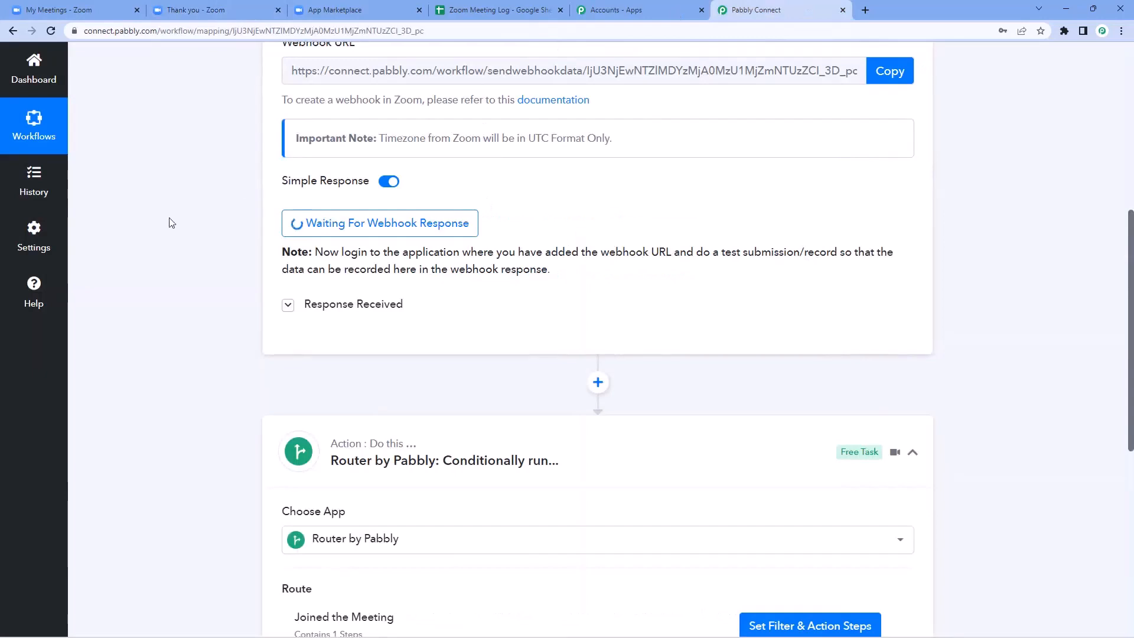
Step: Review the captured participant-left fields: user name, leave time 2022-09-07T11:50:52Z, topic Demo Meeting
scroll(177, 228, up, 1)
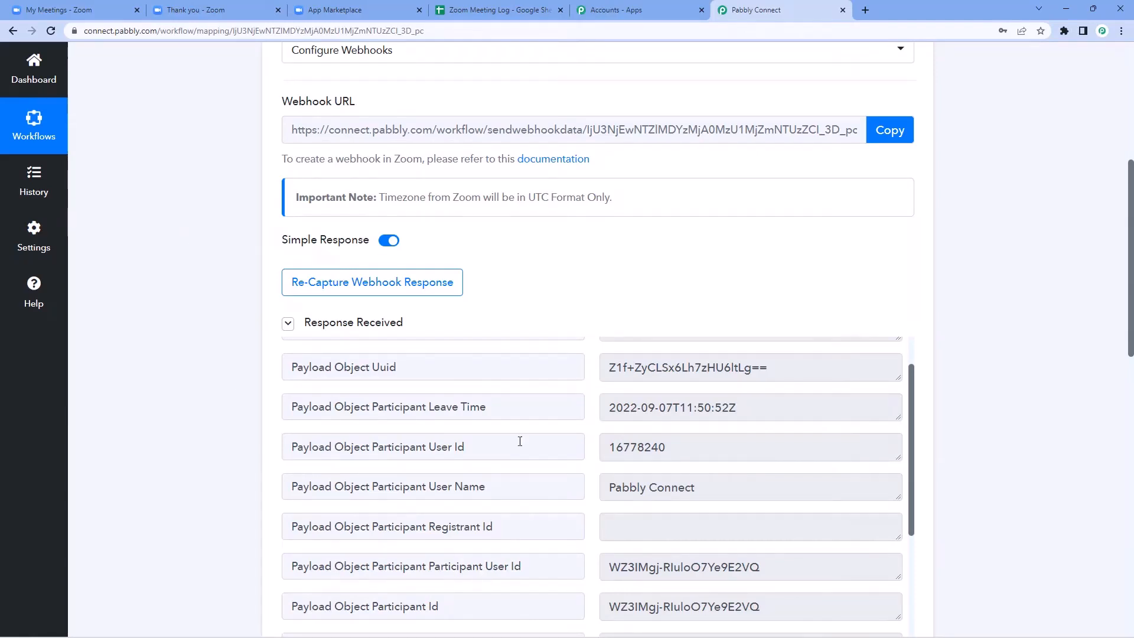
scroll(608, 384, up, 2)
scroll(498, 265, down, 2)
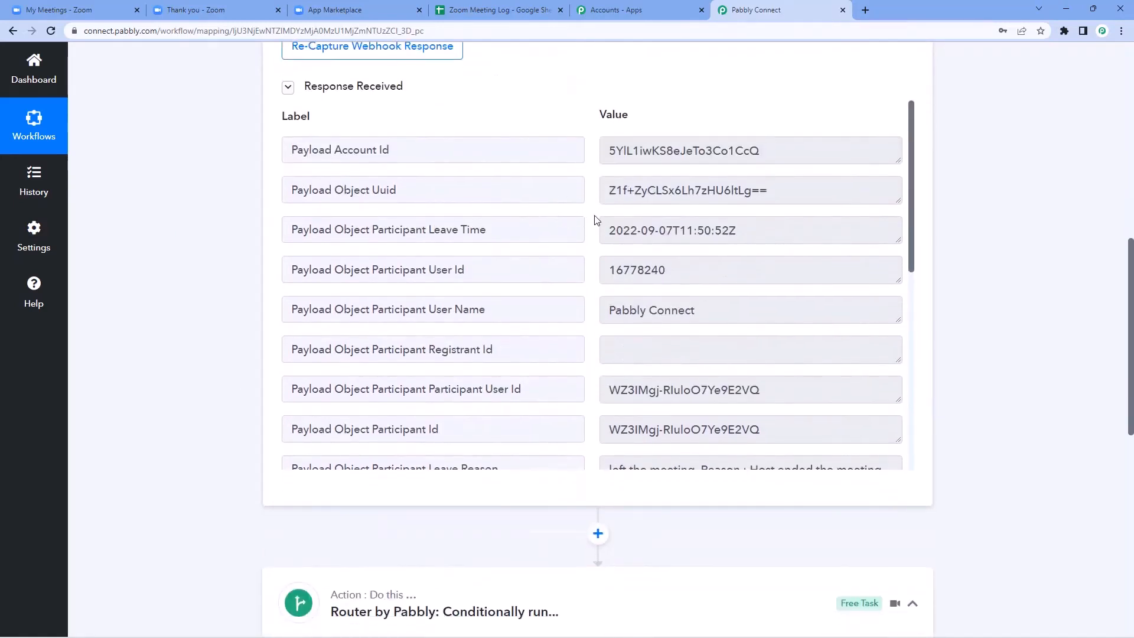
scroll(596, 220, down, 1)
drag(710, 254, 601, 255)
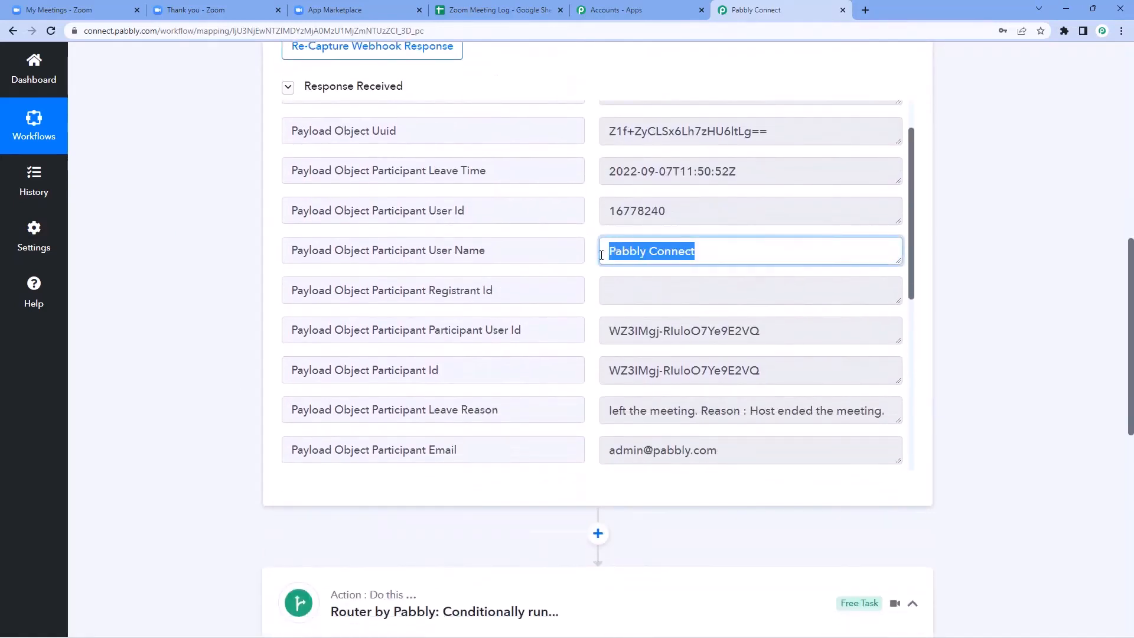
click(595, 254)
scroll(640, 197, down, 1)
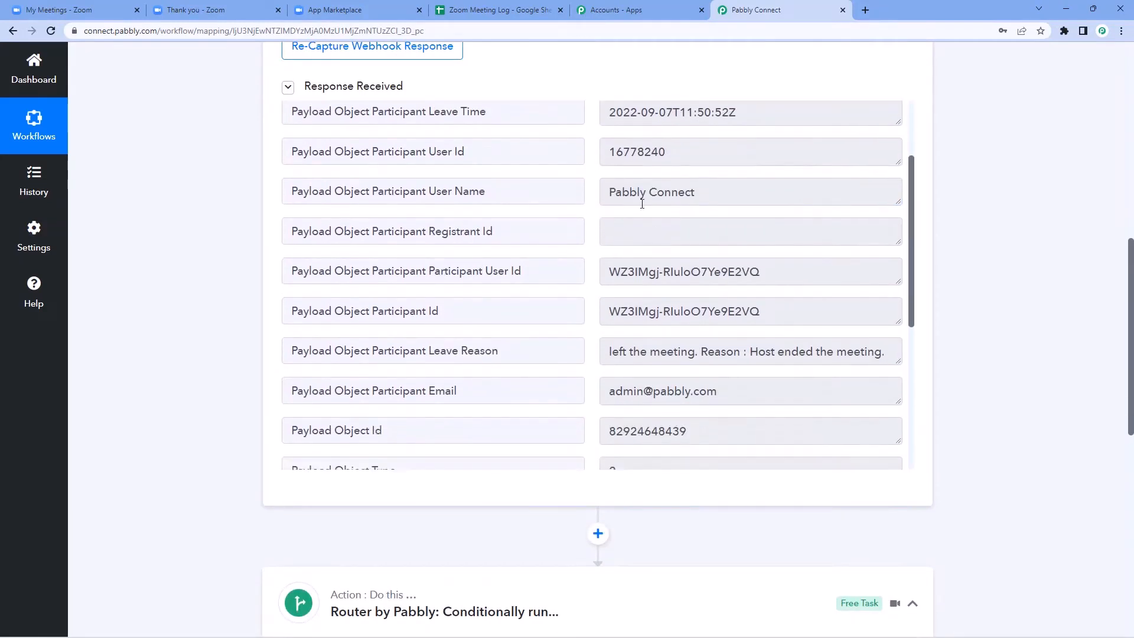
click(697, 191)
drag(697, 191, 597, 193)
click(594, 194)
scroll(570, 237, down, 1)
scroll(577, 237, down, 1)
scroll(644, 216, up, 4)
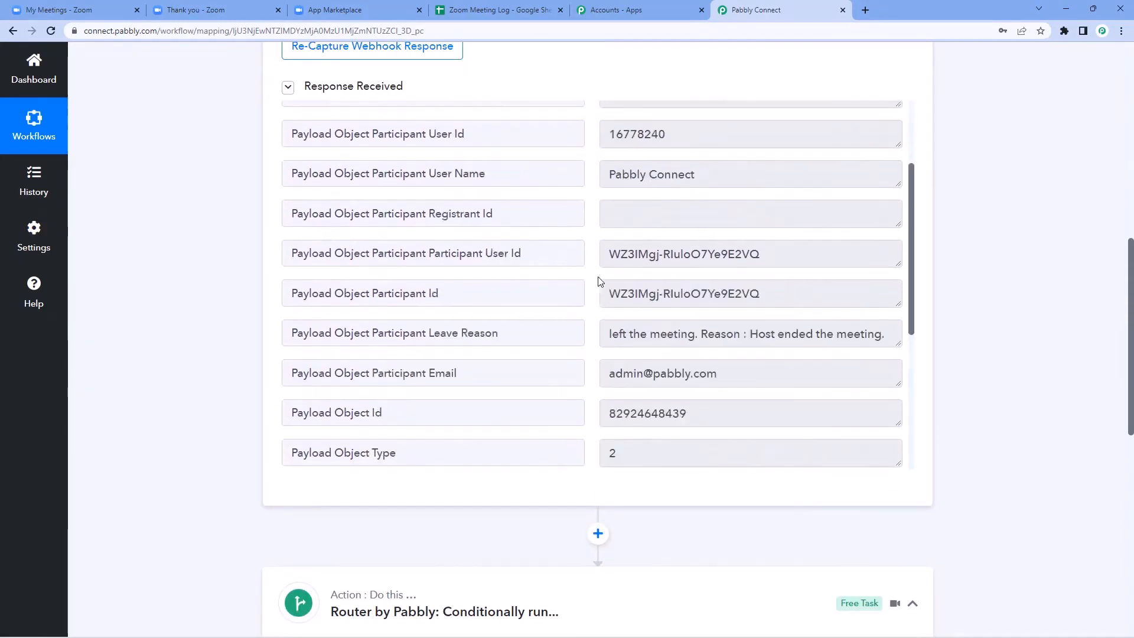
drag(757, 233, 594, 230)
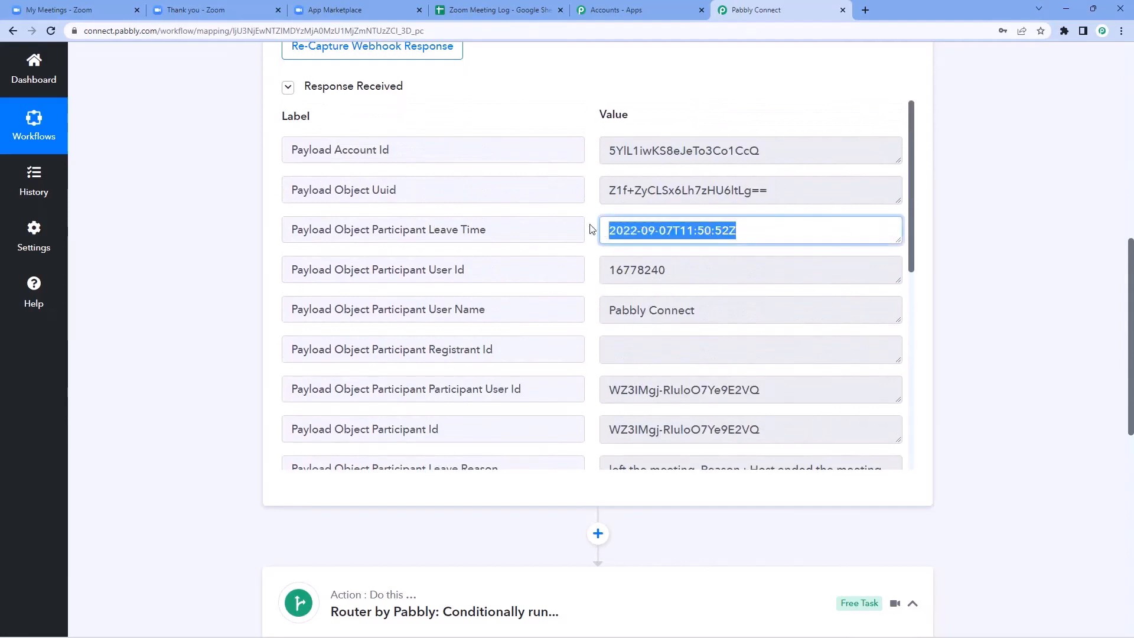
click(593, 229)
scroll(592, 229, down, 7)
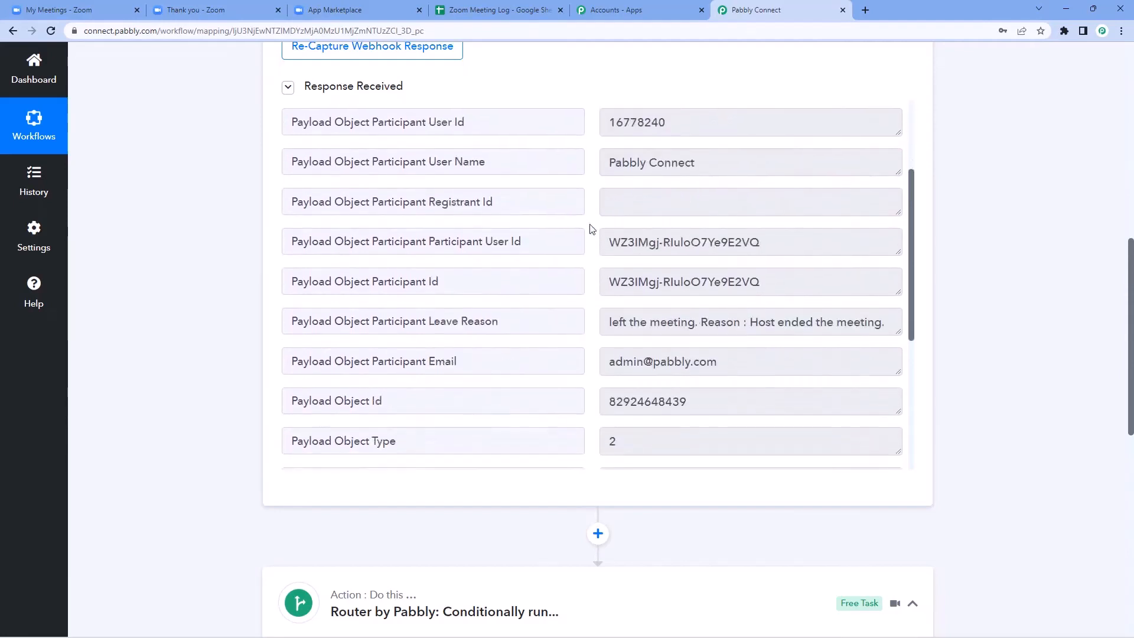
scroll(593, 229, down, 1)
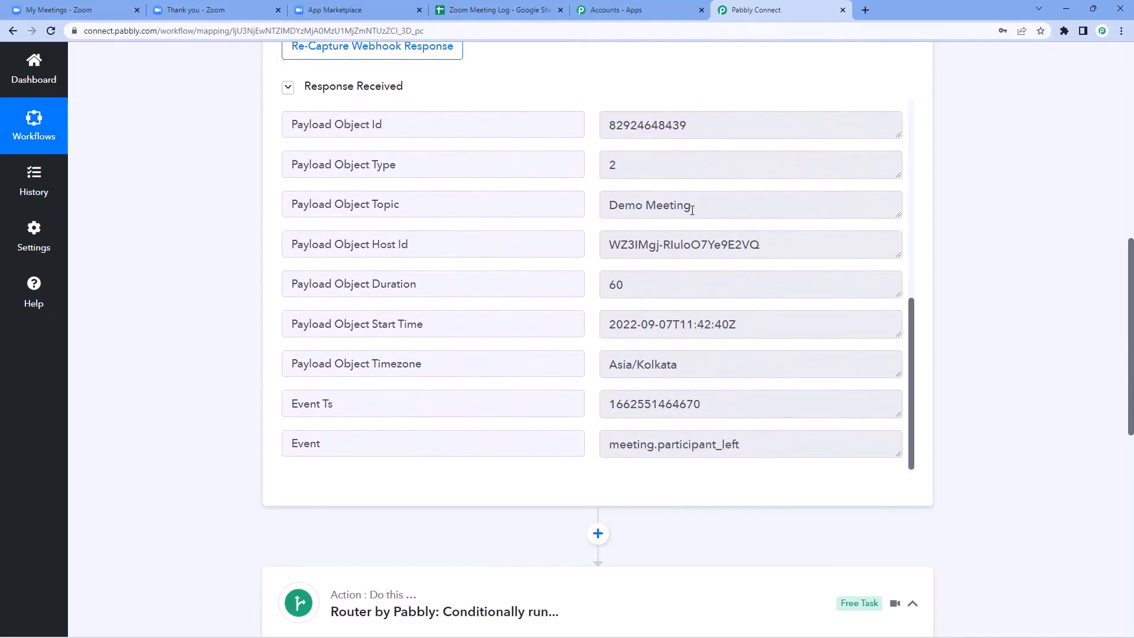
drag(741, 205, 588, 209)
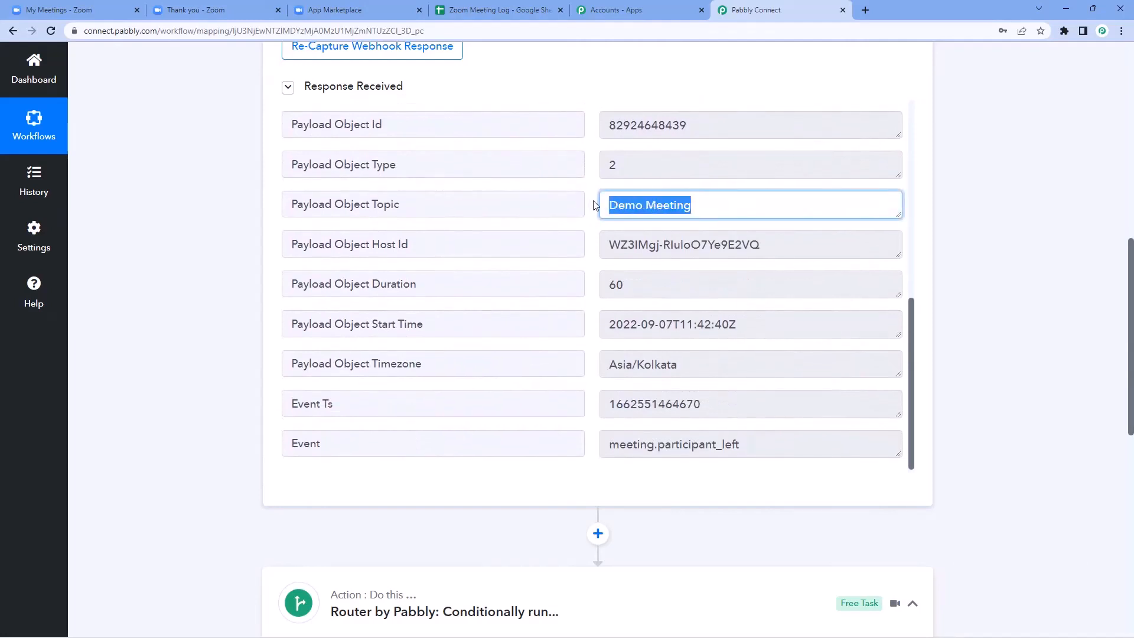
click(595, 205)
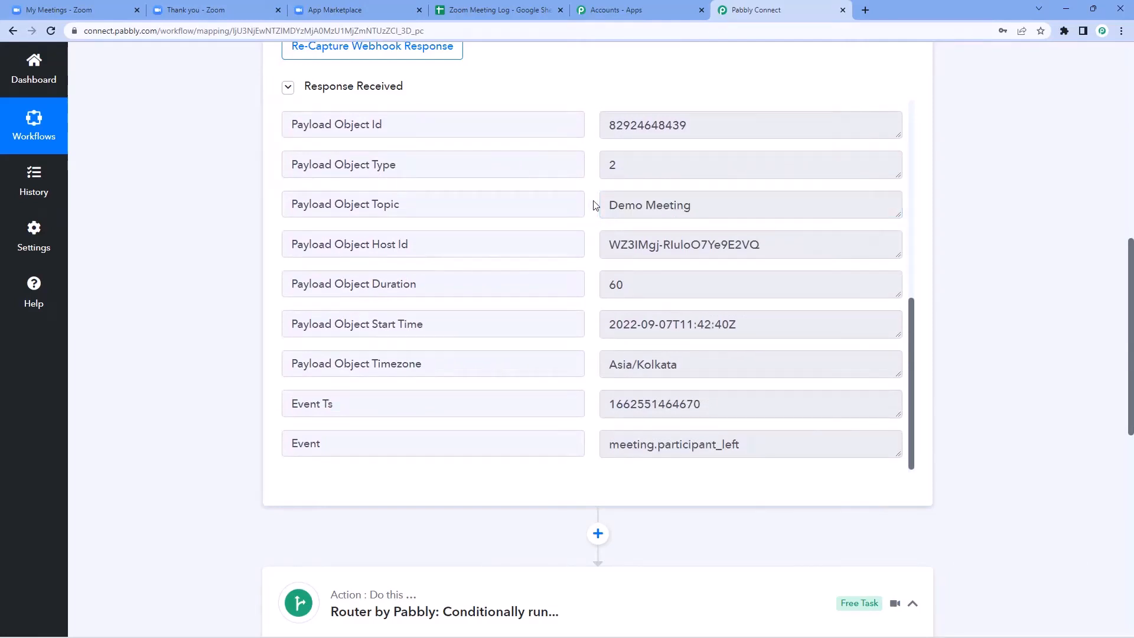
scroll(592, 197, up, 6)
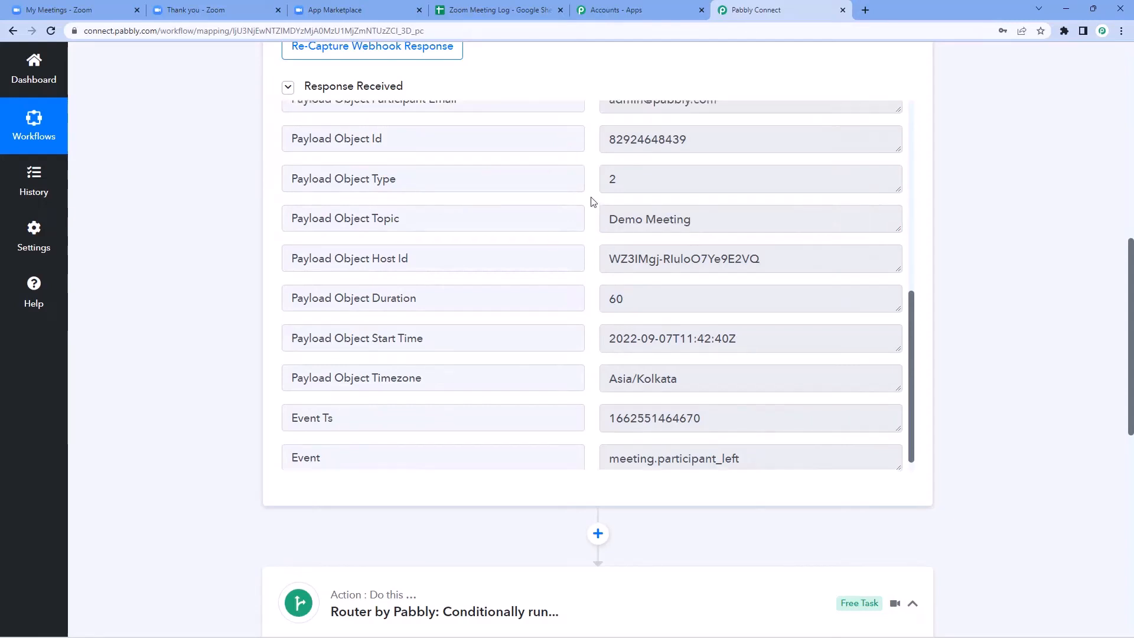
scroll(703, 451, up, 2)
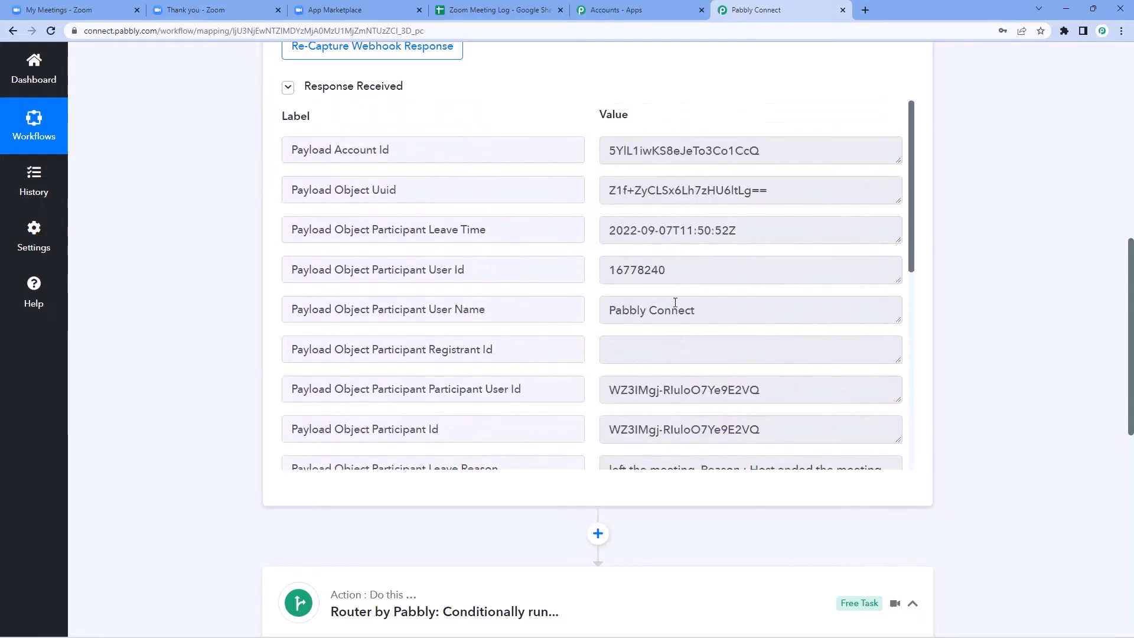
drag(708, 310, 584, 314)
Step: Compare against the sheet's logged row A2:D2, then open Route 2's options menu
click(519, 11)
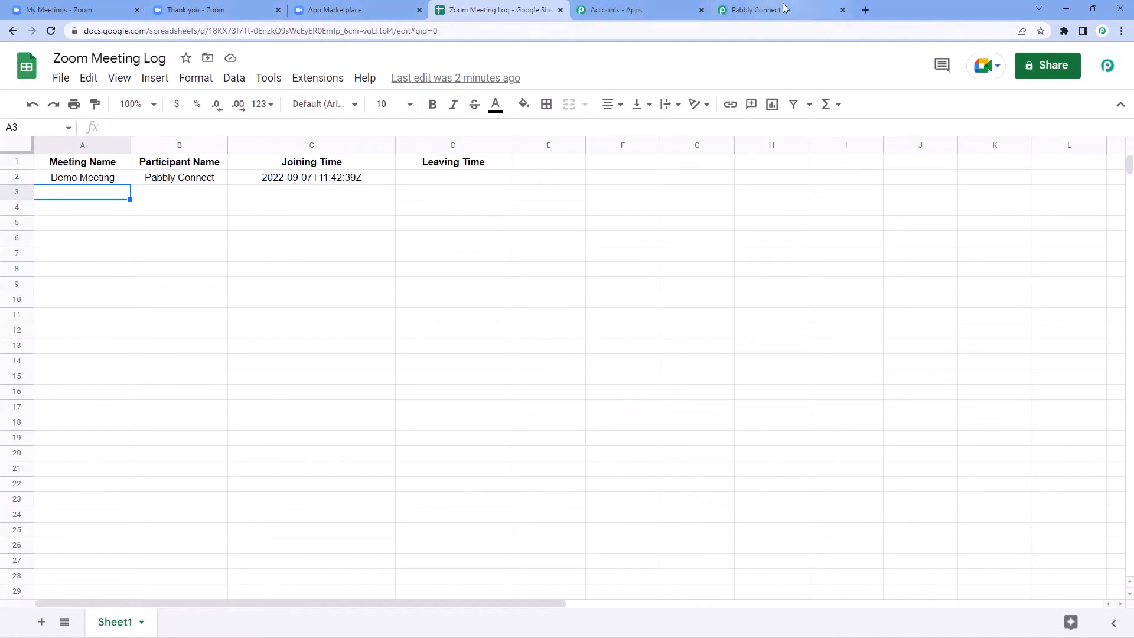
click(762, 10)
click(586, 226)
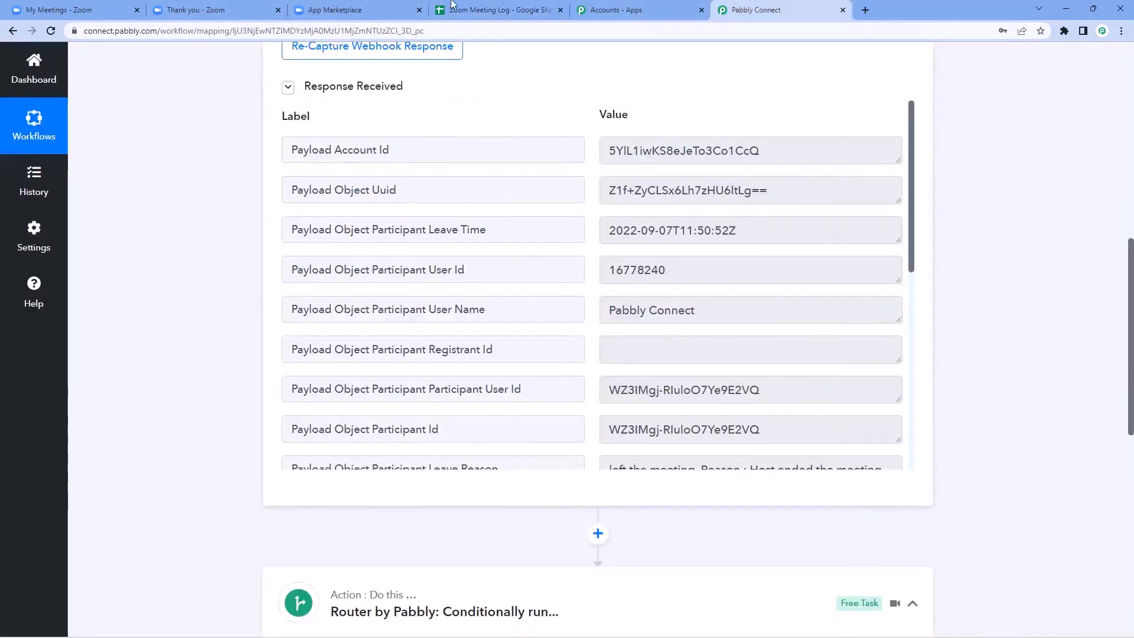
click(473, 10)
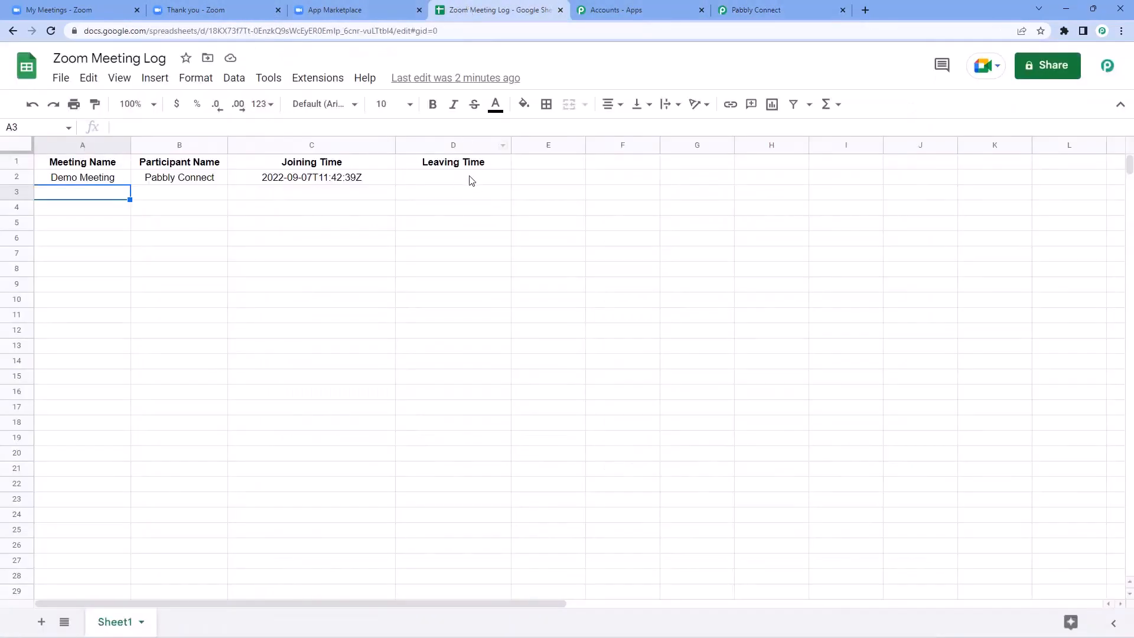
drag(116, 179, 435, 182)
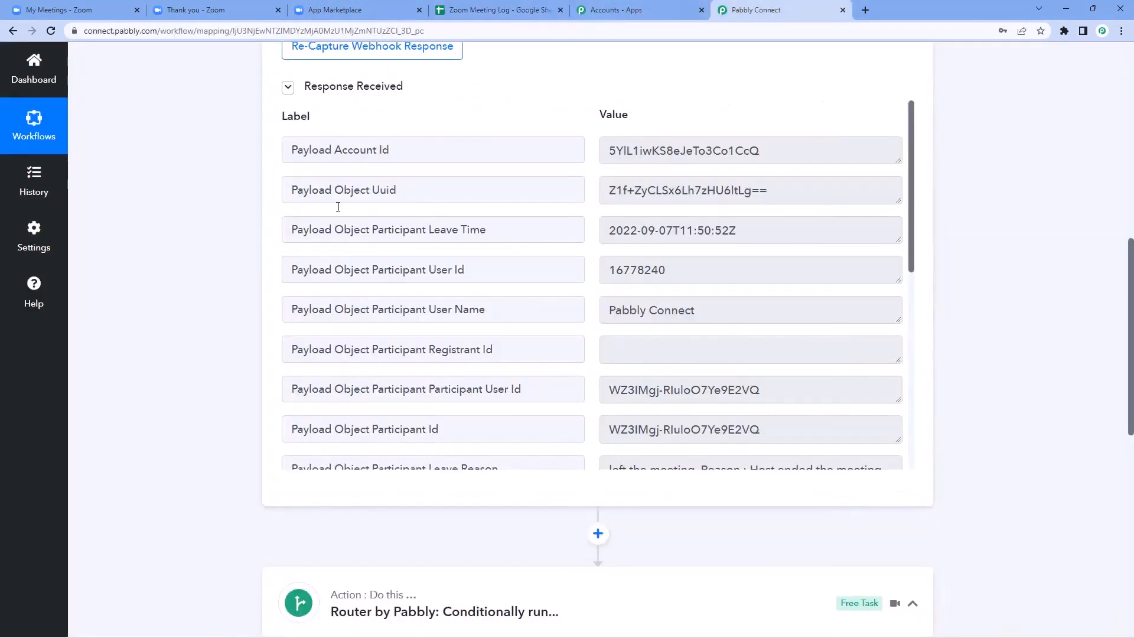
click(809, 9)
scroll(214, 252, down, 8)
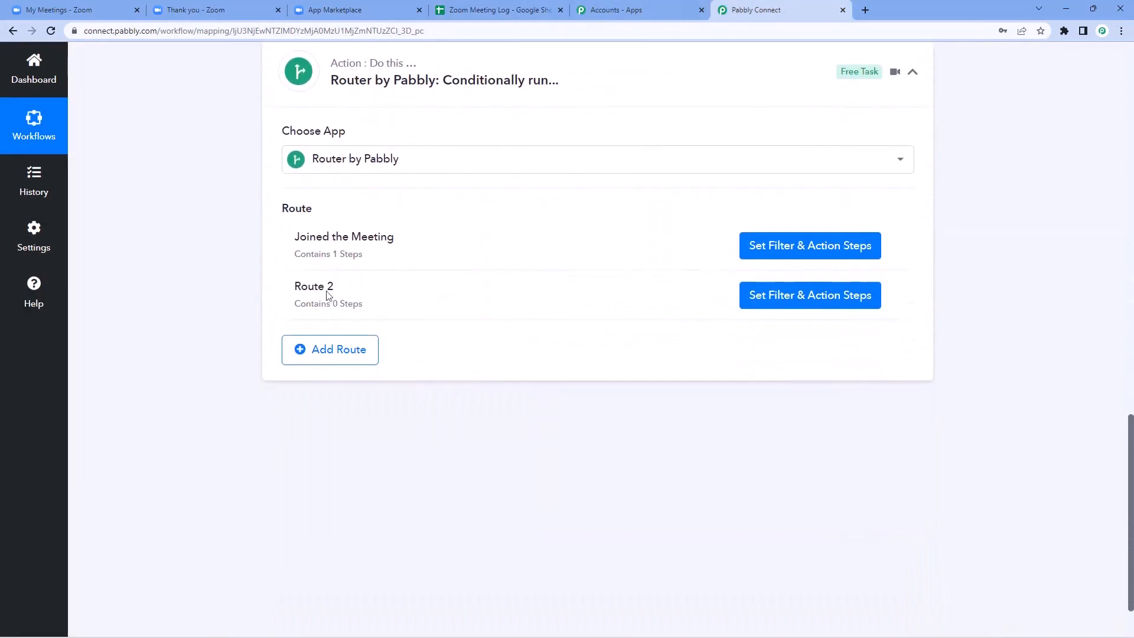
click(893, 293)
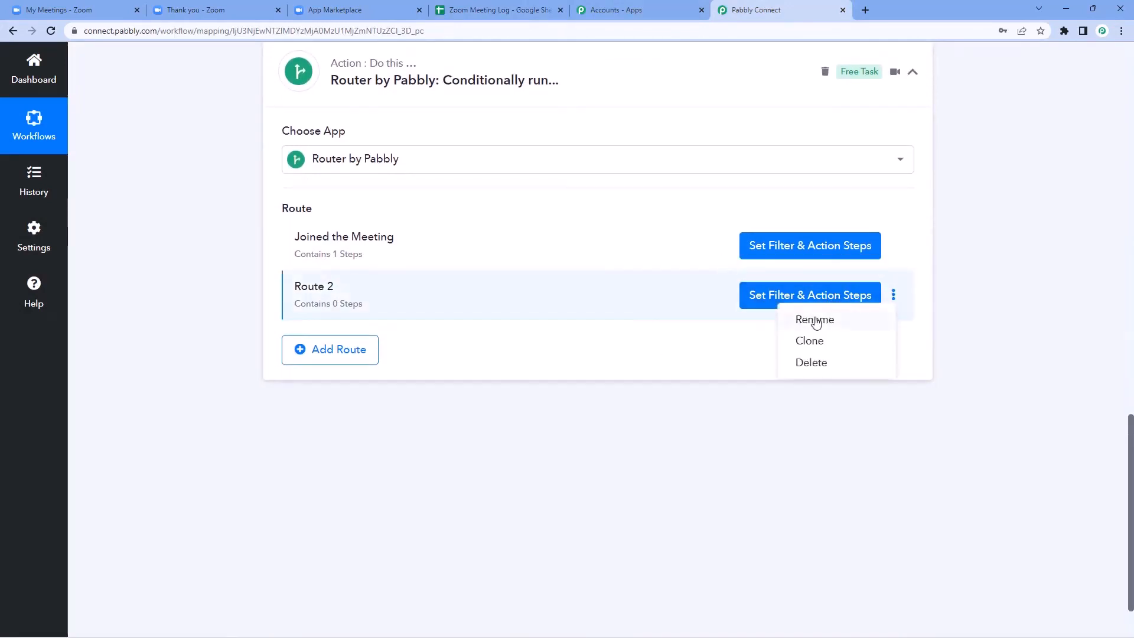
Step: Rename Route 2 to 'Leaving the Meeting'
click(815, 319)
drag(465, 338, 368, 349)
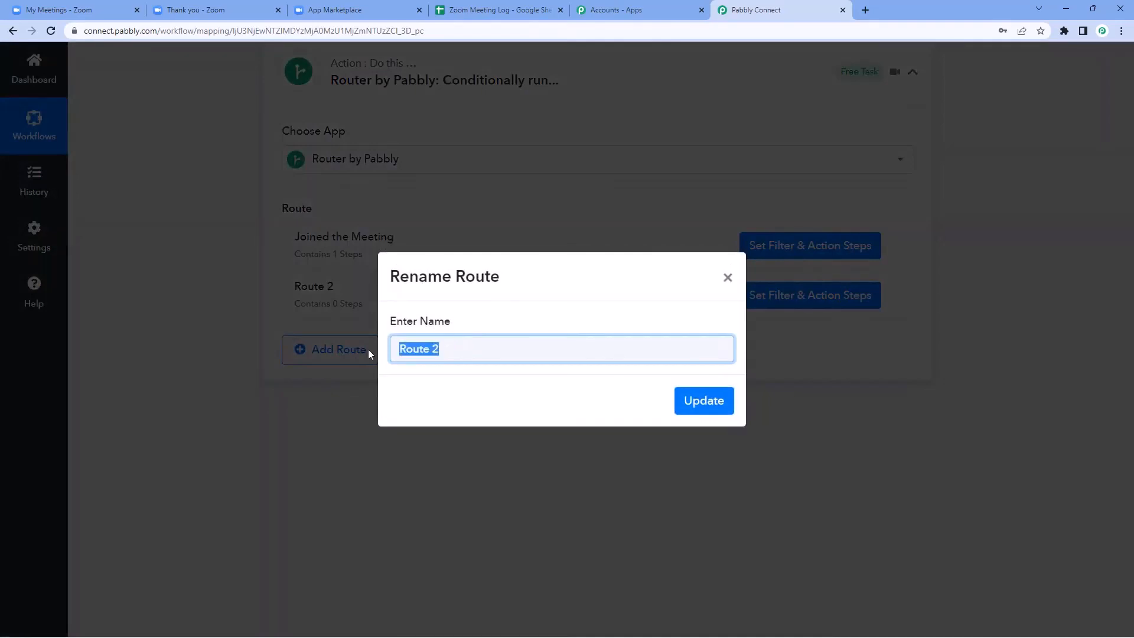
text(Leaving the Meeting)
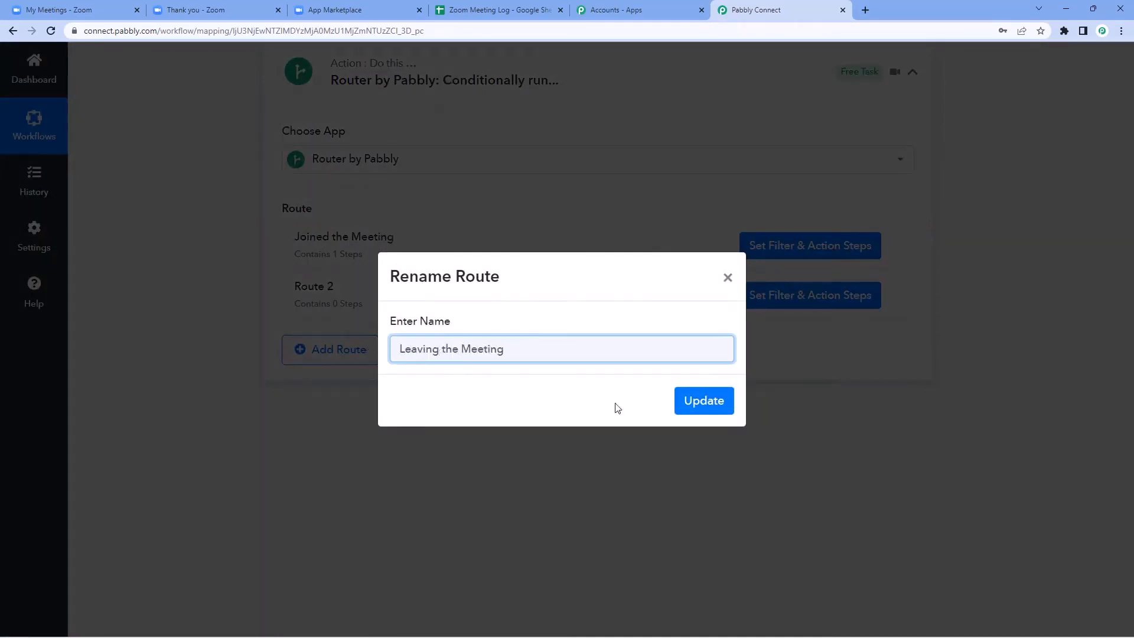
click(717, 405)
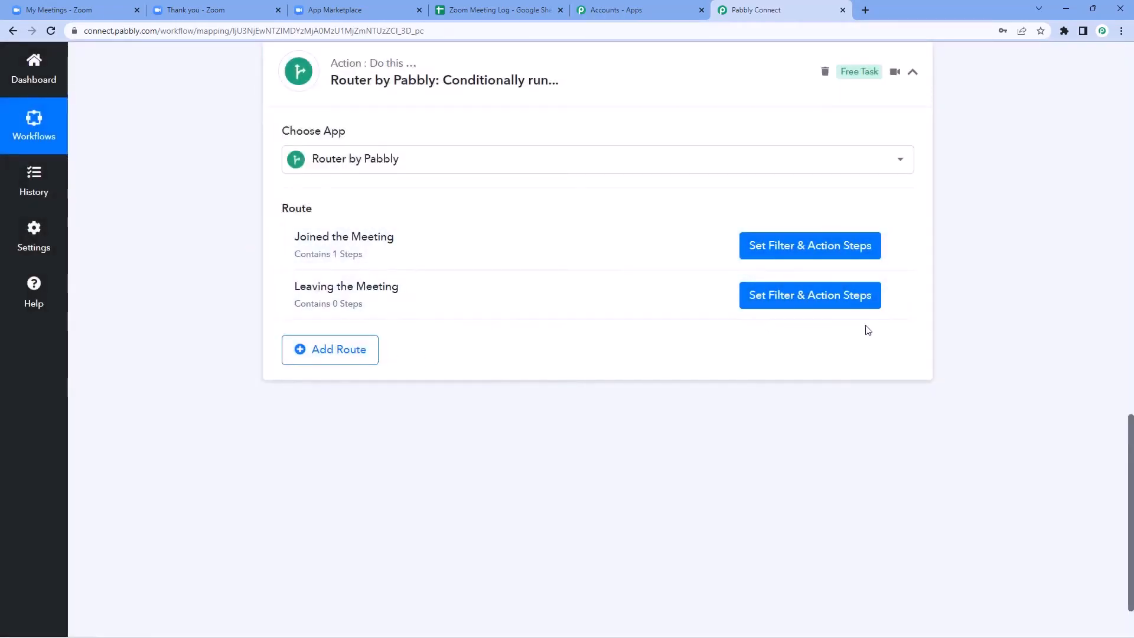
Step: Filter the route on Participant Leave Time Exists, test it as true, and add an action step
click(786, 301)
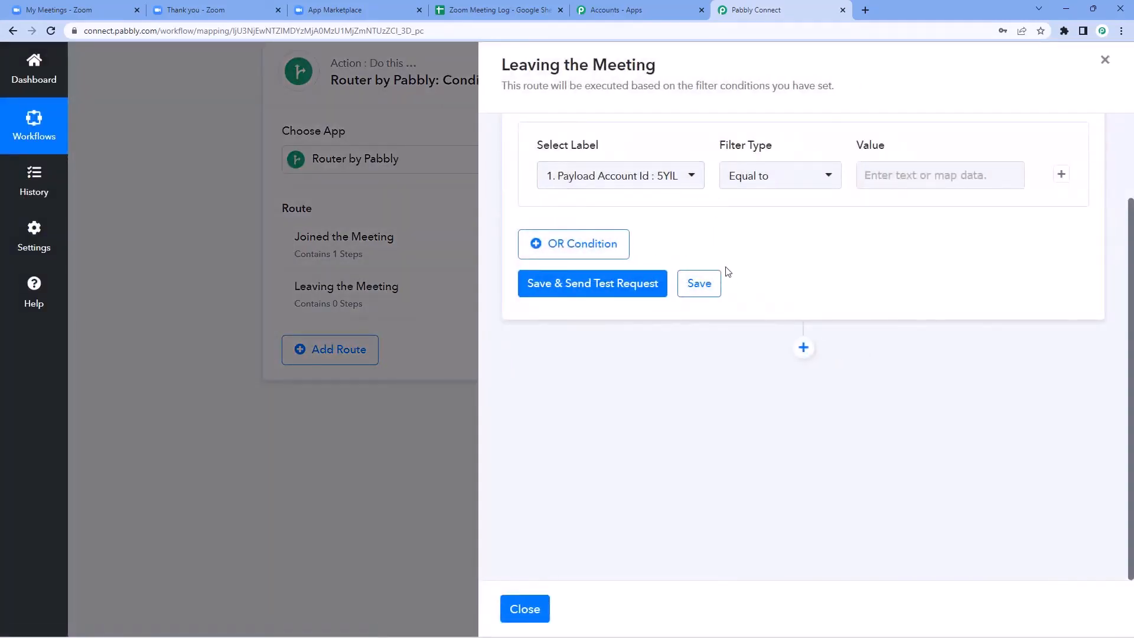
click(674, 178)
click(651, 253)
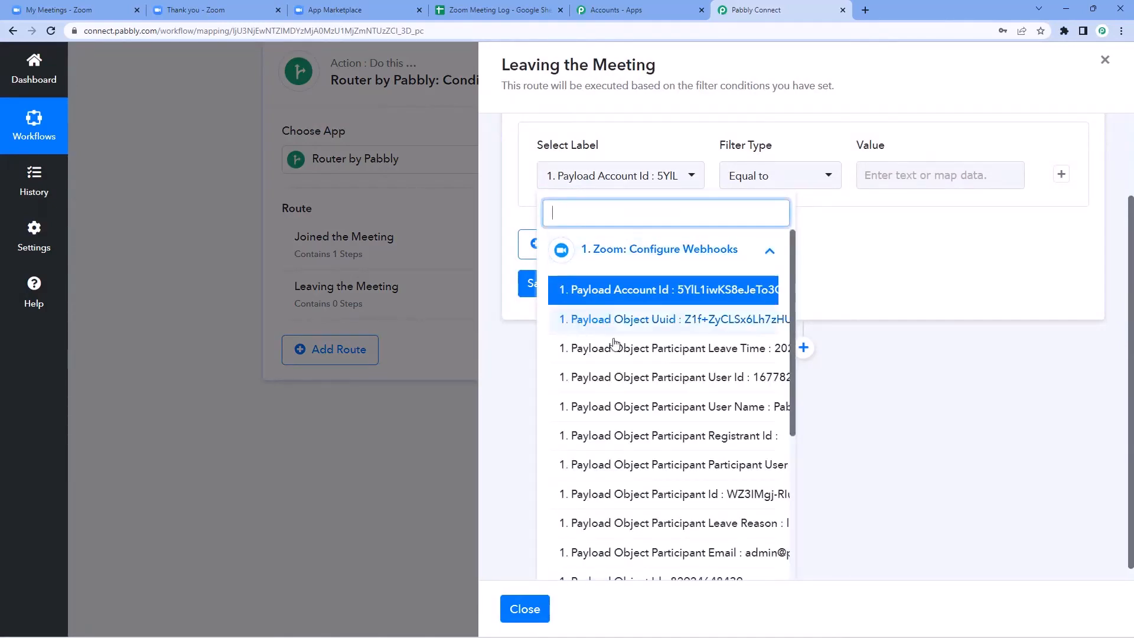
scroll(538, 292, up, 3)
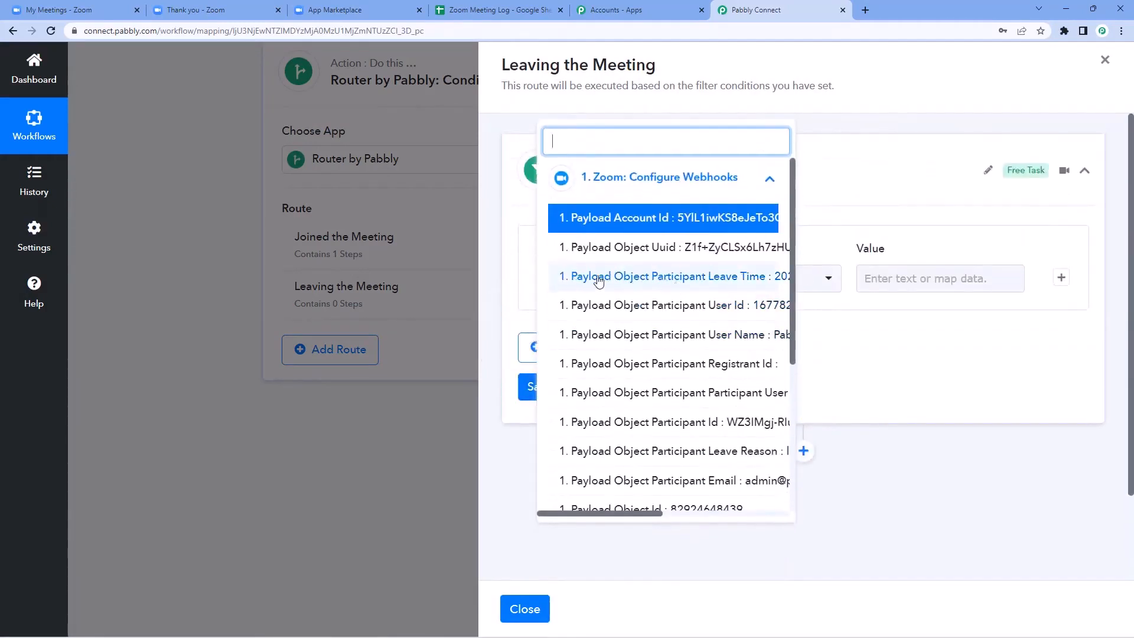
click(687, 278)
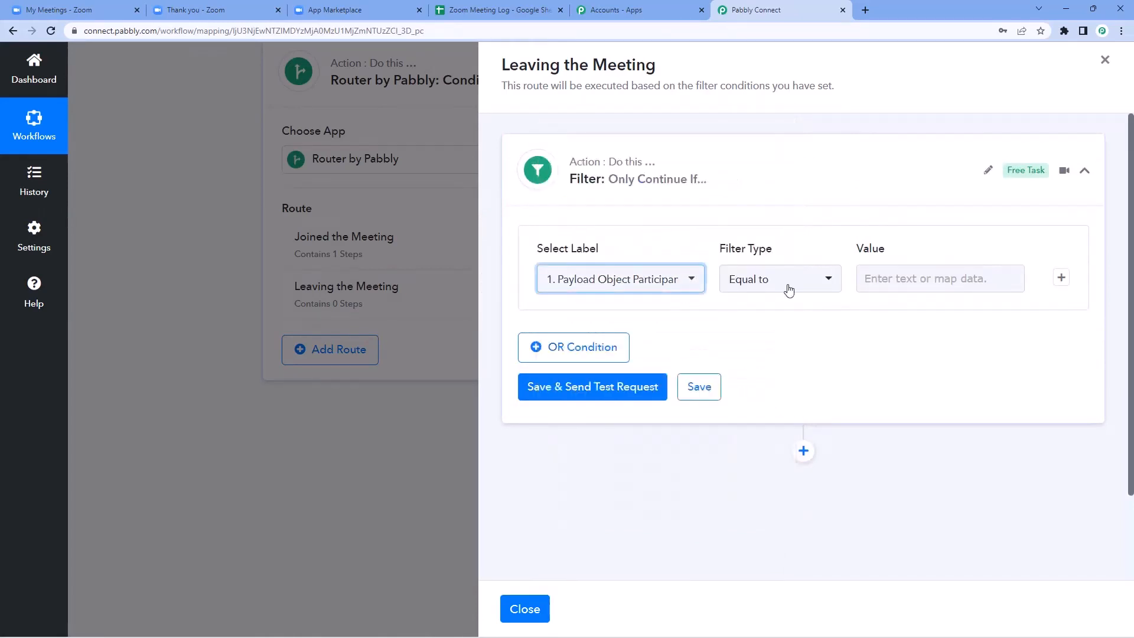
click(807, 282)
click(766, 274)
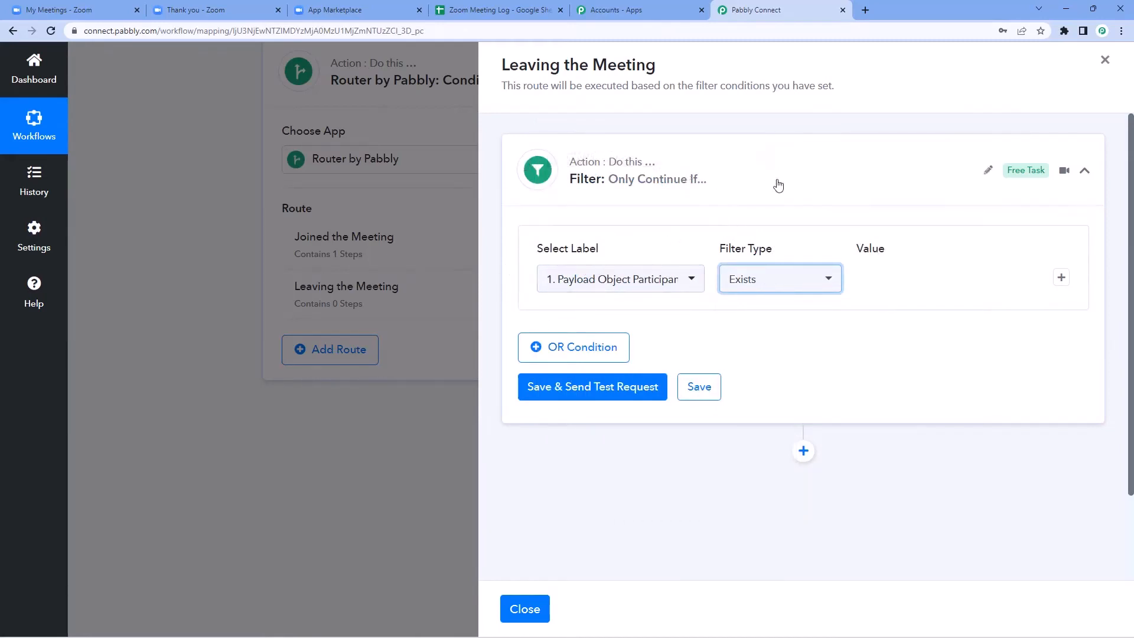
click(566, 387)
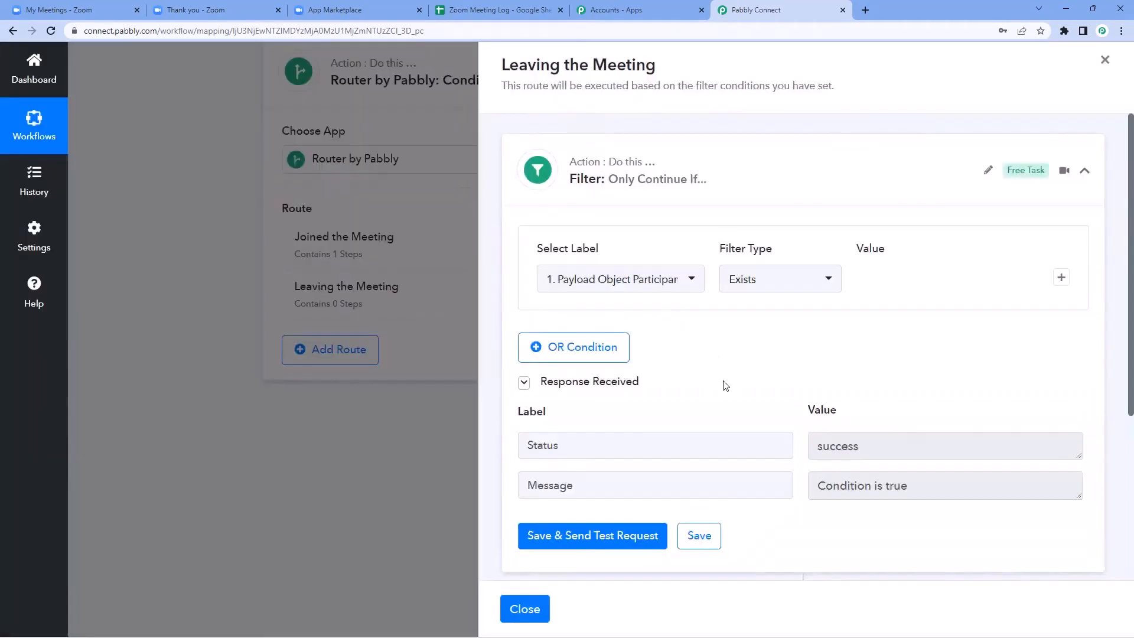
scroll(726, 385, down, 1)
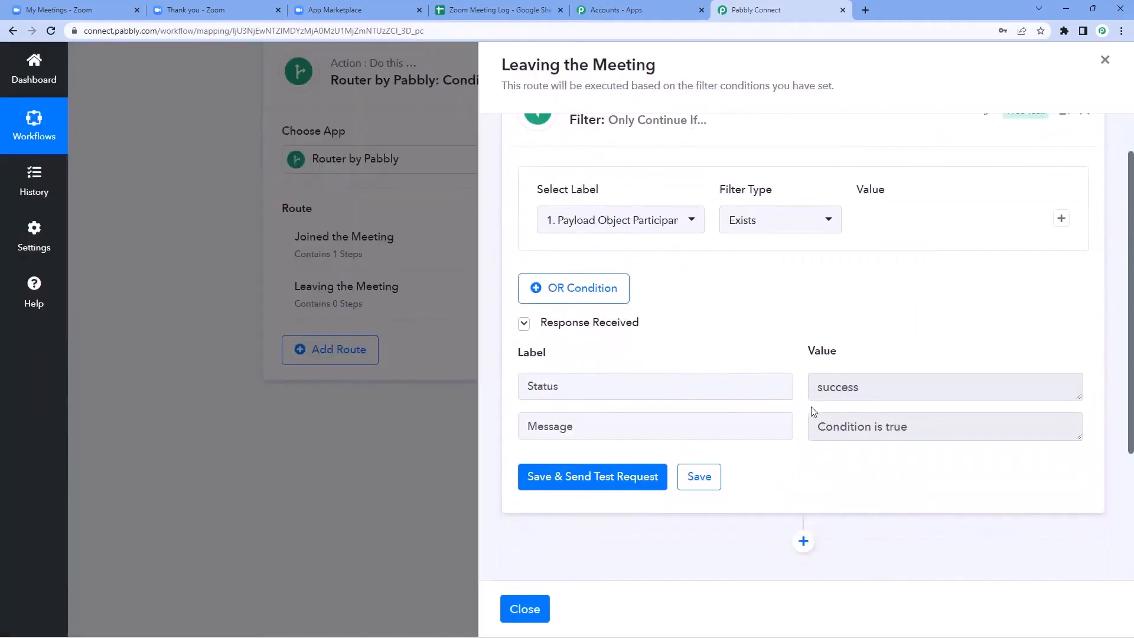
scroll(803, 331, down, 3)
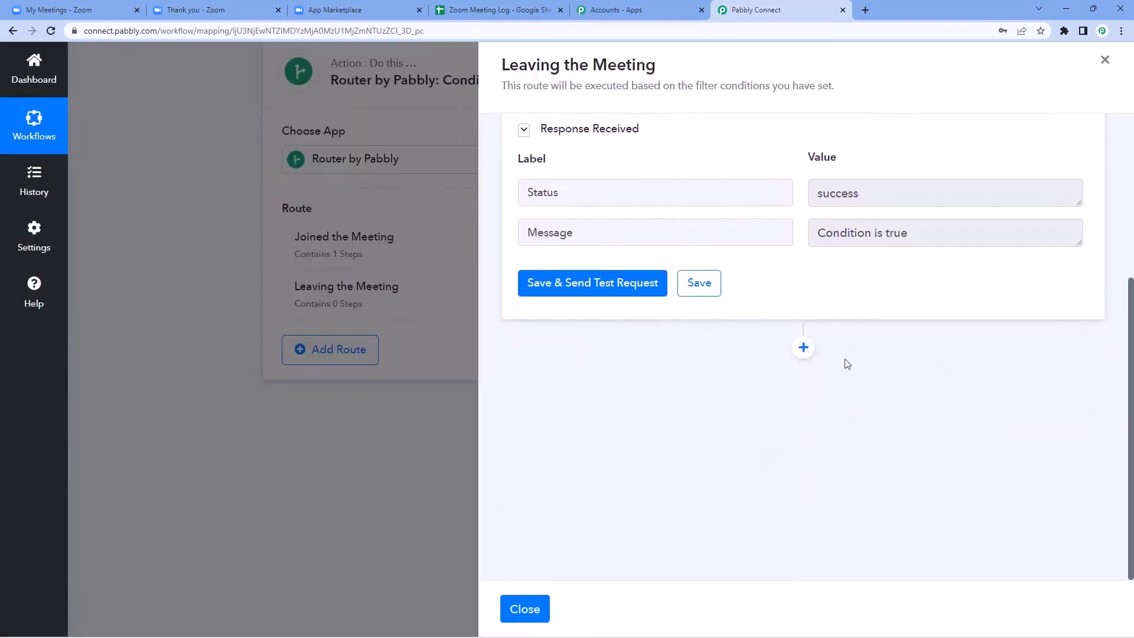
click(812, 348)
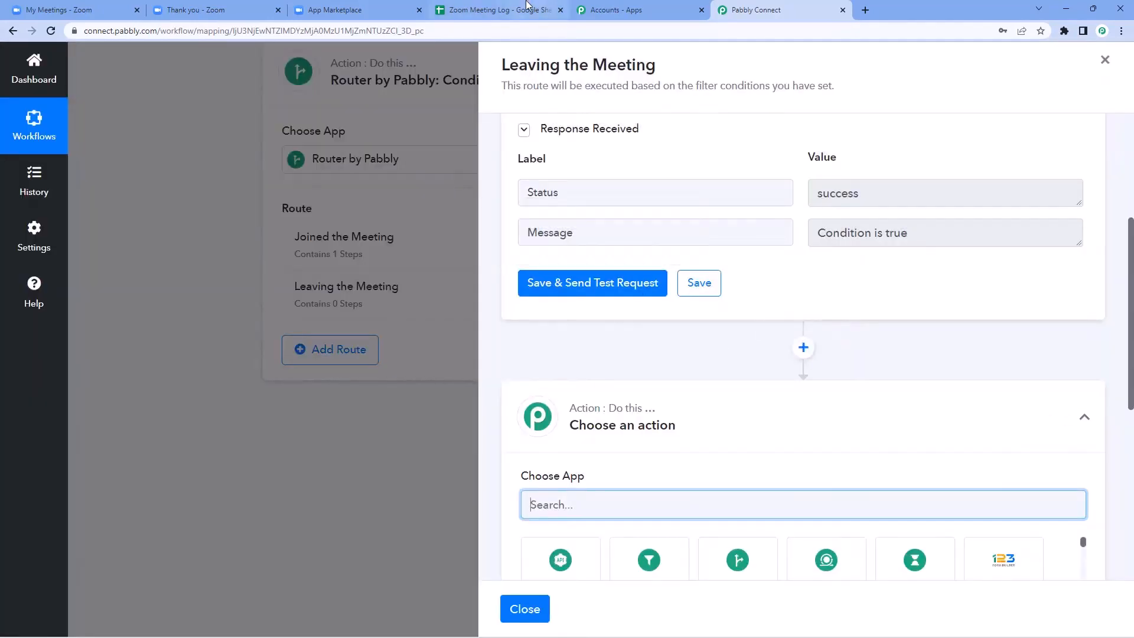
Step: Inspect Zoom Meeting Log row 2: Demo Meeting, Pabbly Connect, joining time, blank Leaving Time
click(526, 9)
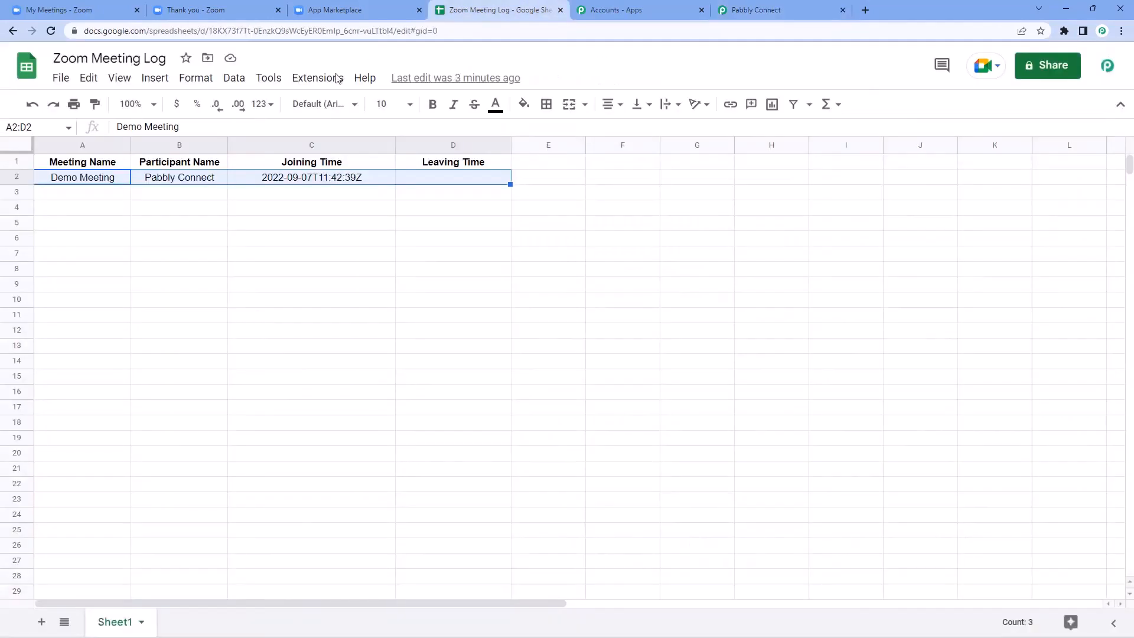
click(162, 202)
drag(110, 177, 413, 173)
click(124, 195)
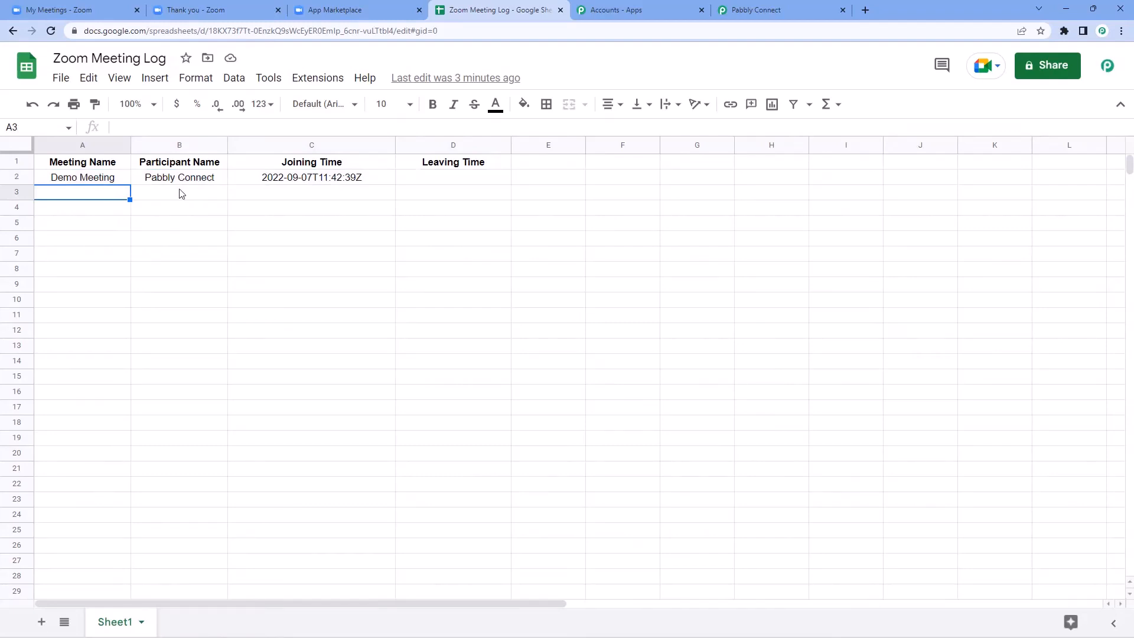
click(753, 10)
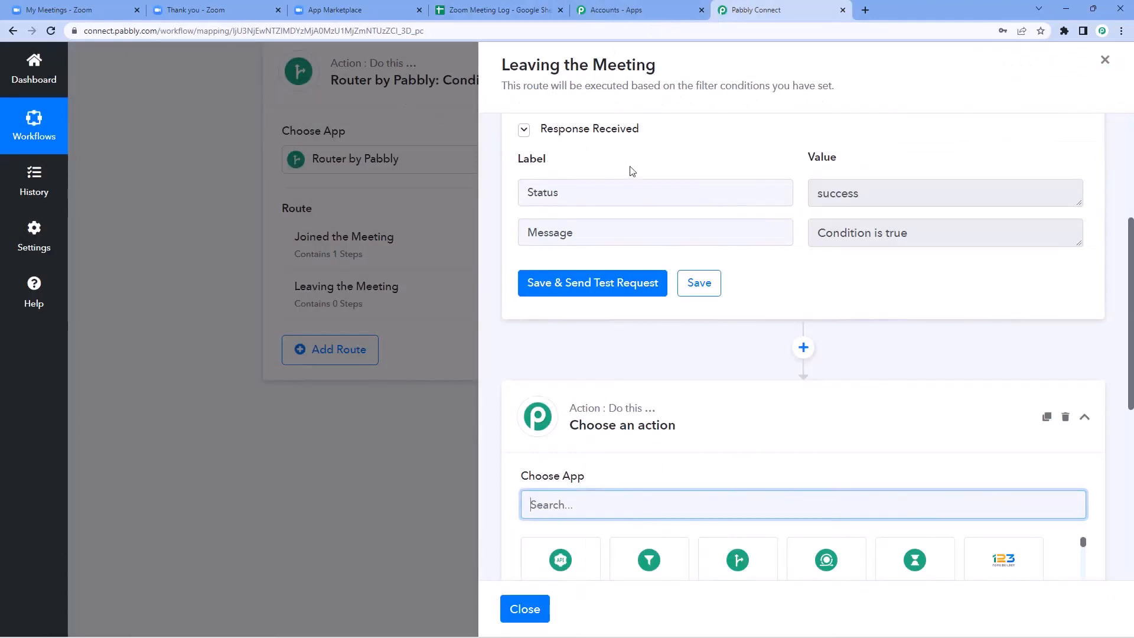
click(481, 15)
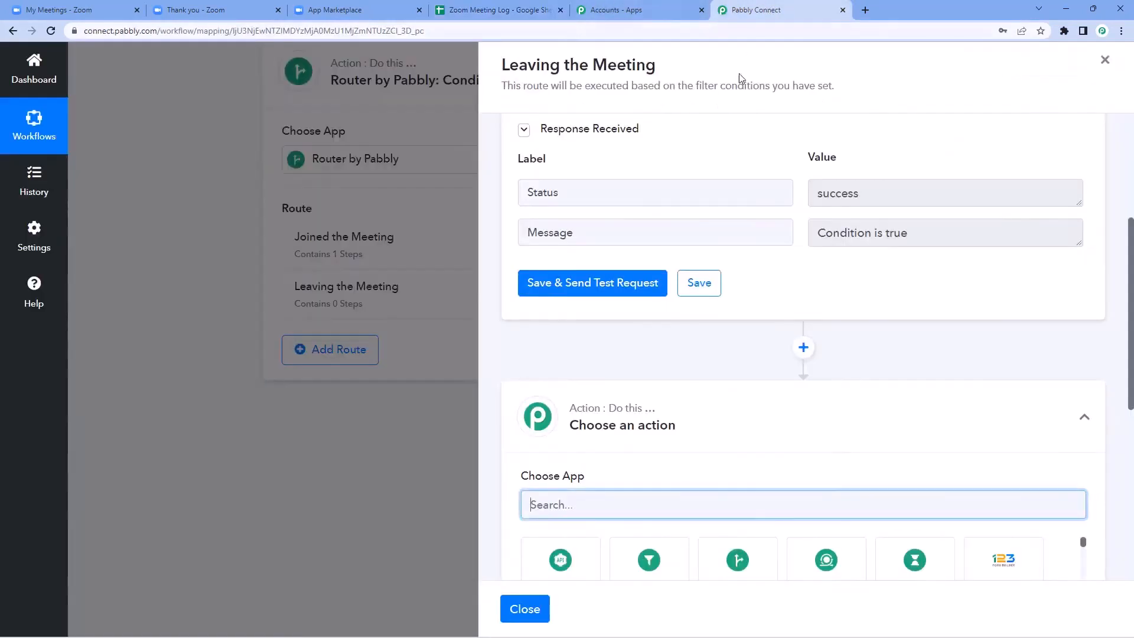
click(769, 9)
scroll(692, 223, up, 4)
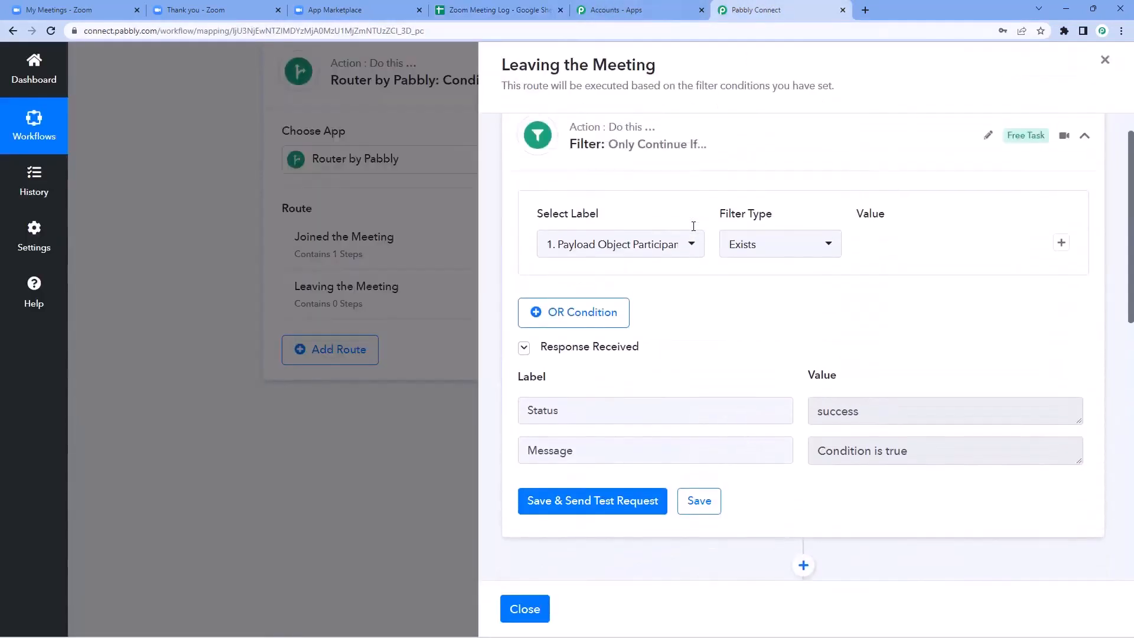
scroll(694, 226, up, 1)
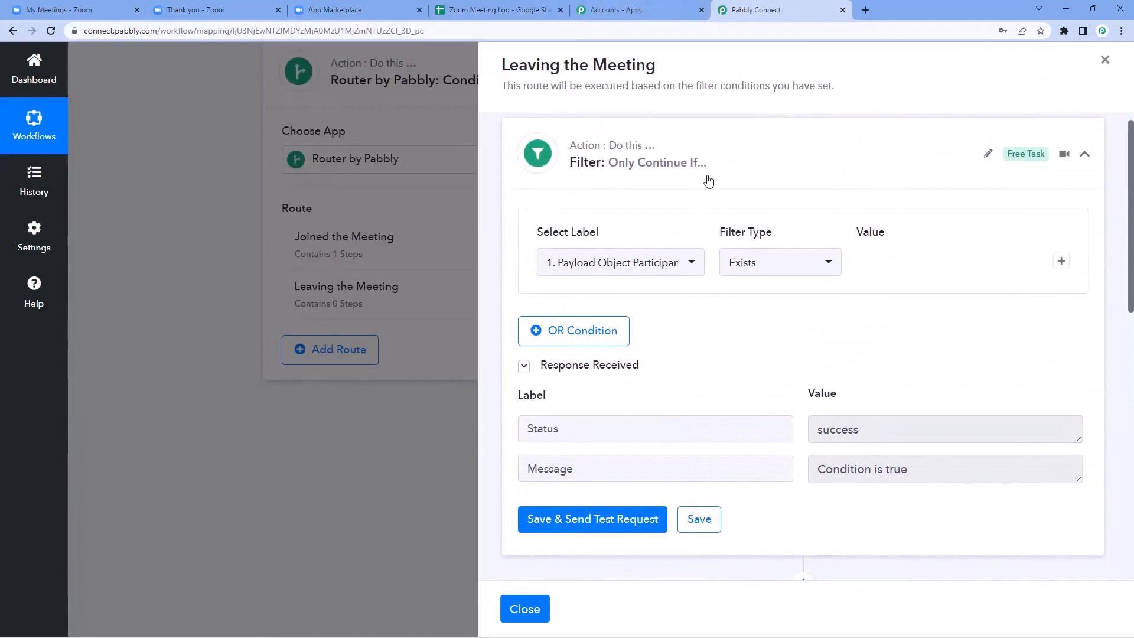
click(489, 9)
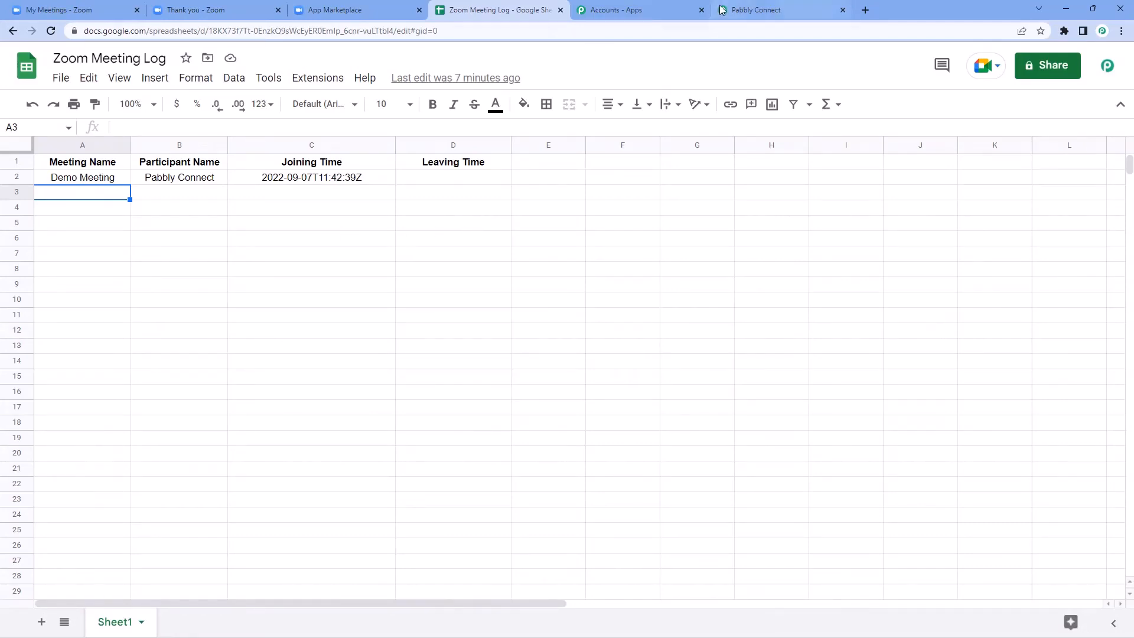
Step: Add a Google Sheets Lookup Spreadsheet Rows step using the existing connection, targeting Zoom Meeting Log's Sheet1
click(750, 9)
scroll(679, 189, down, 2)
scroll(684, 198, down, 7)
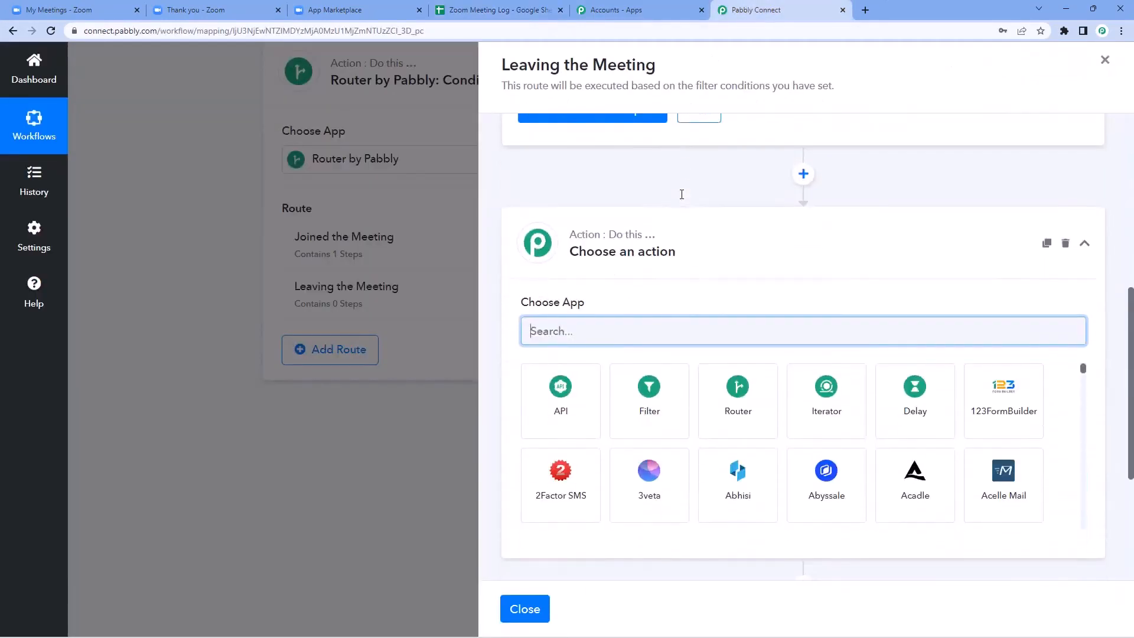
scroll(620, 166, up, 2)
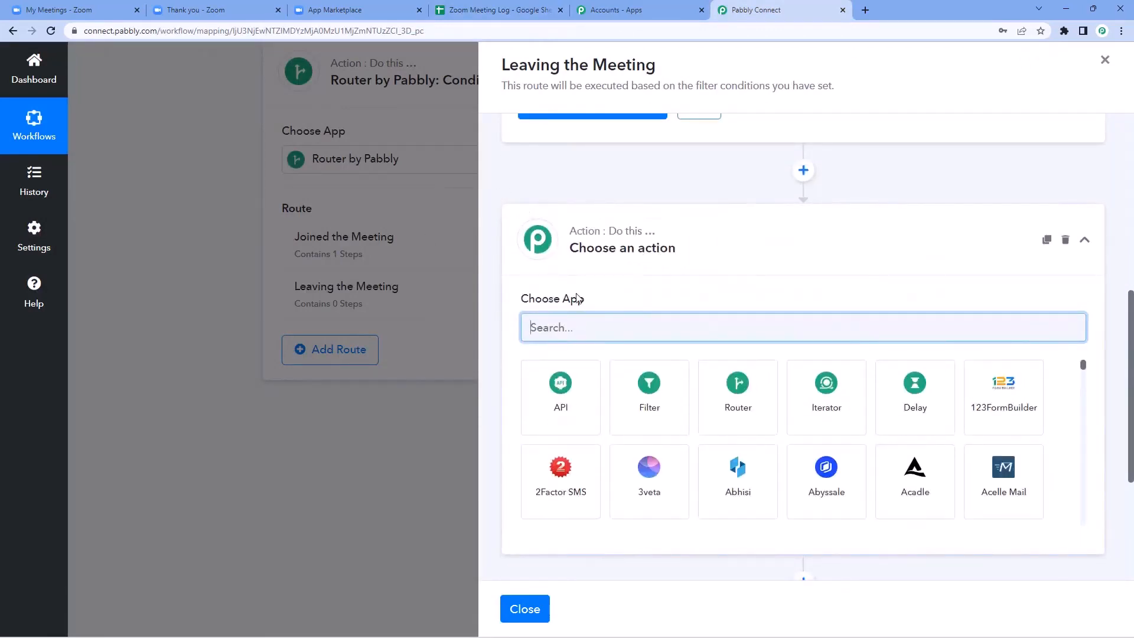
text(Googl)
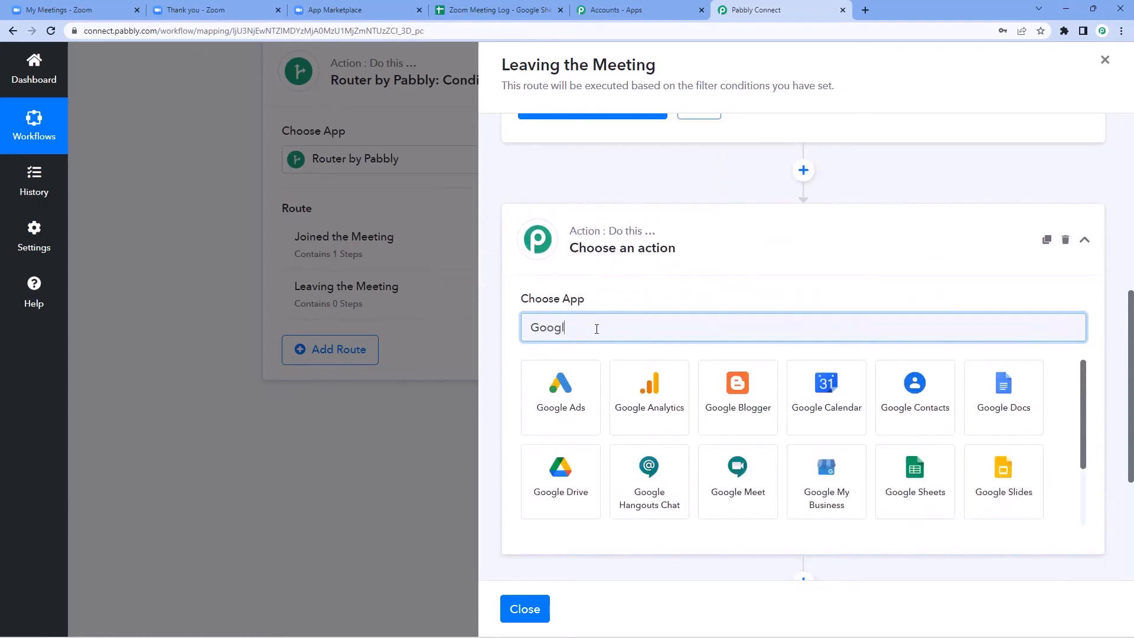
text(e Sheets)
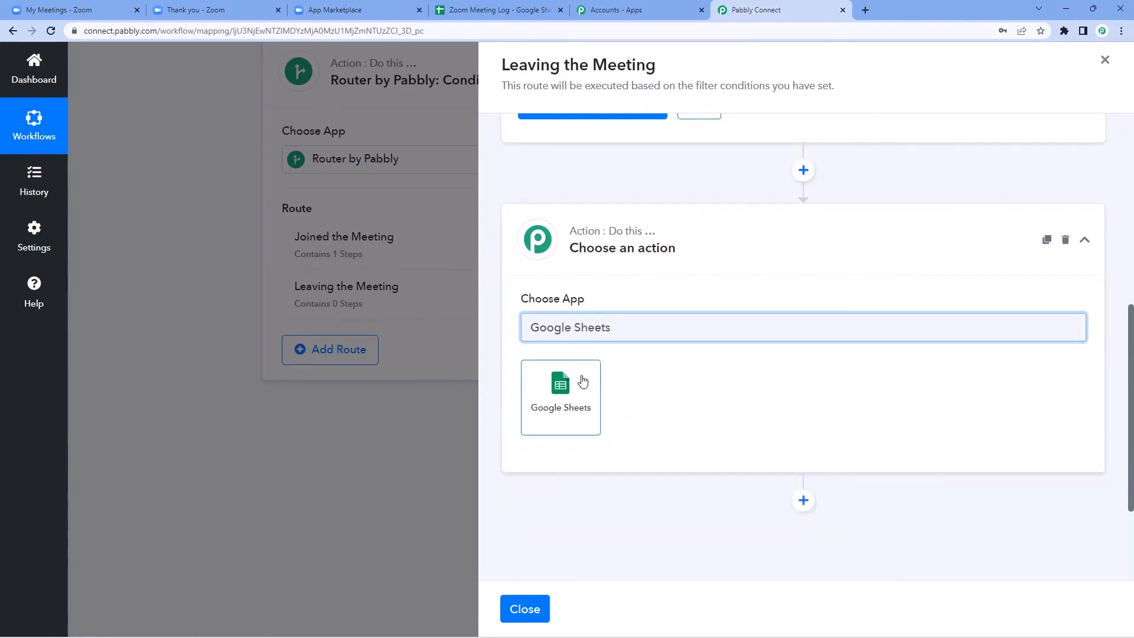
click(581, 380)
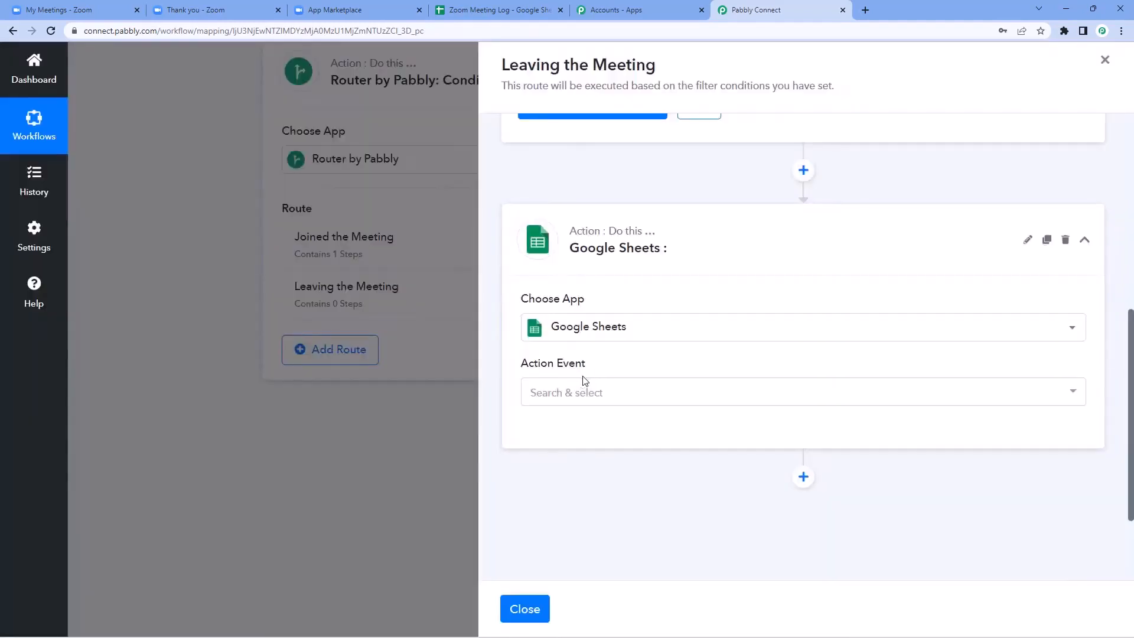
scroll(583, 379, down, 2)
click(636, 280)
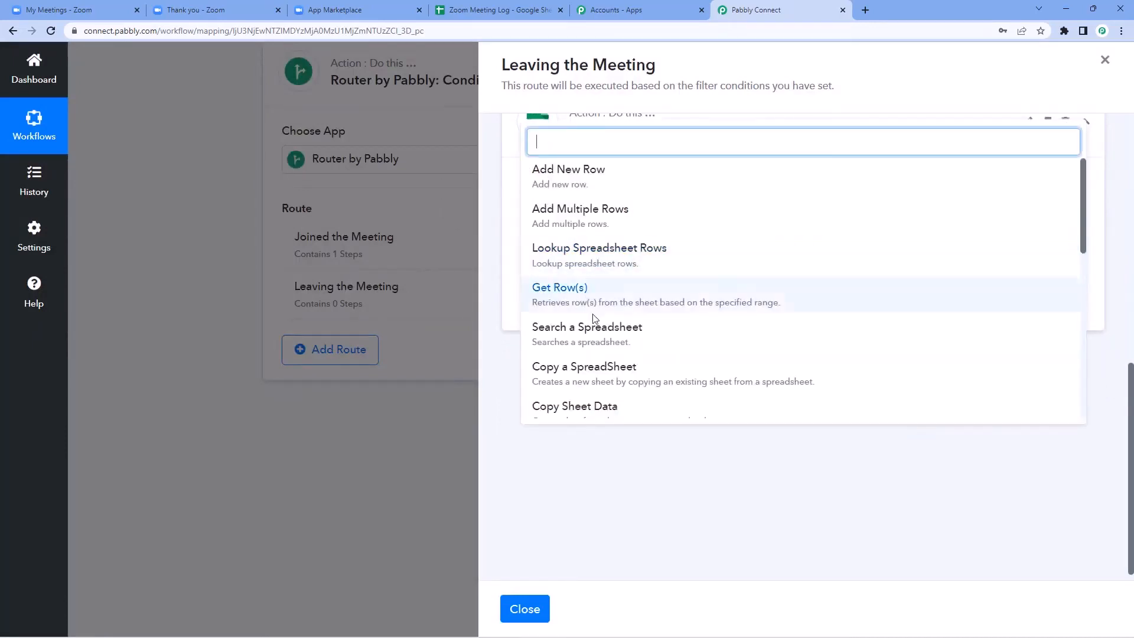
click(609, 262)
click(552, 316)
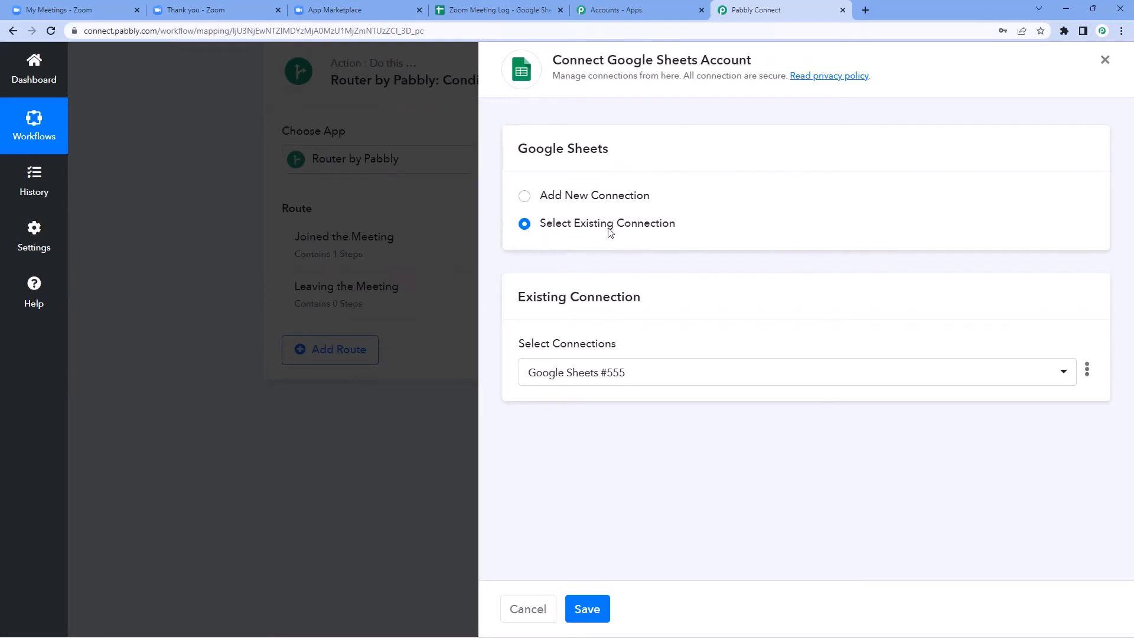
click(586, 603)
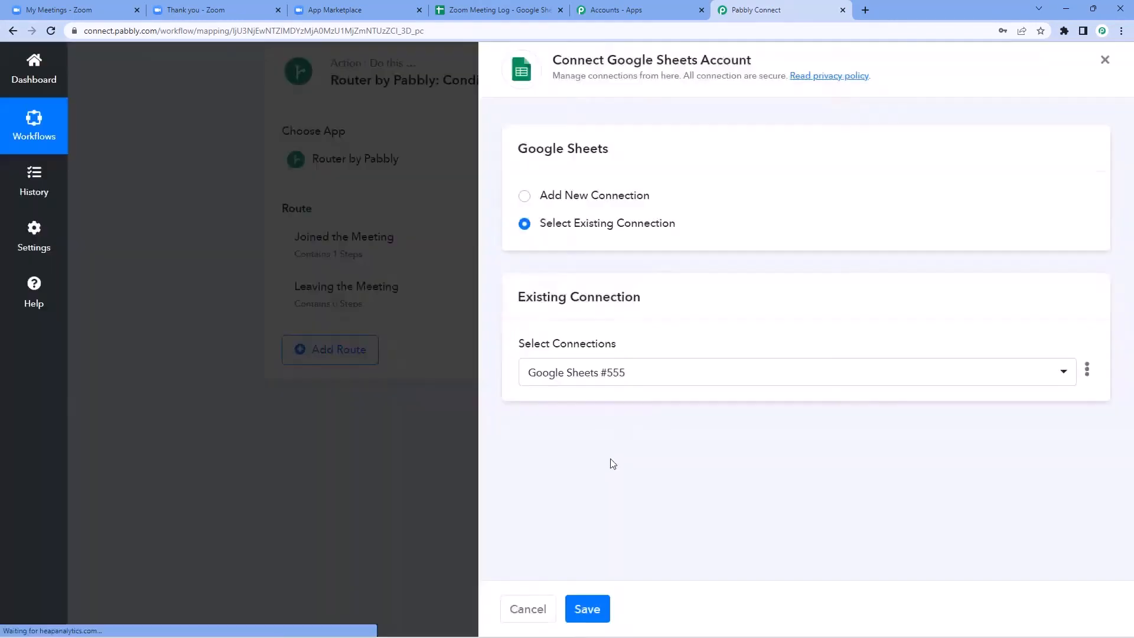
scroll(691, 291, down, 2)
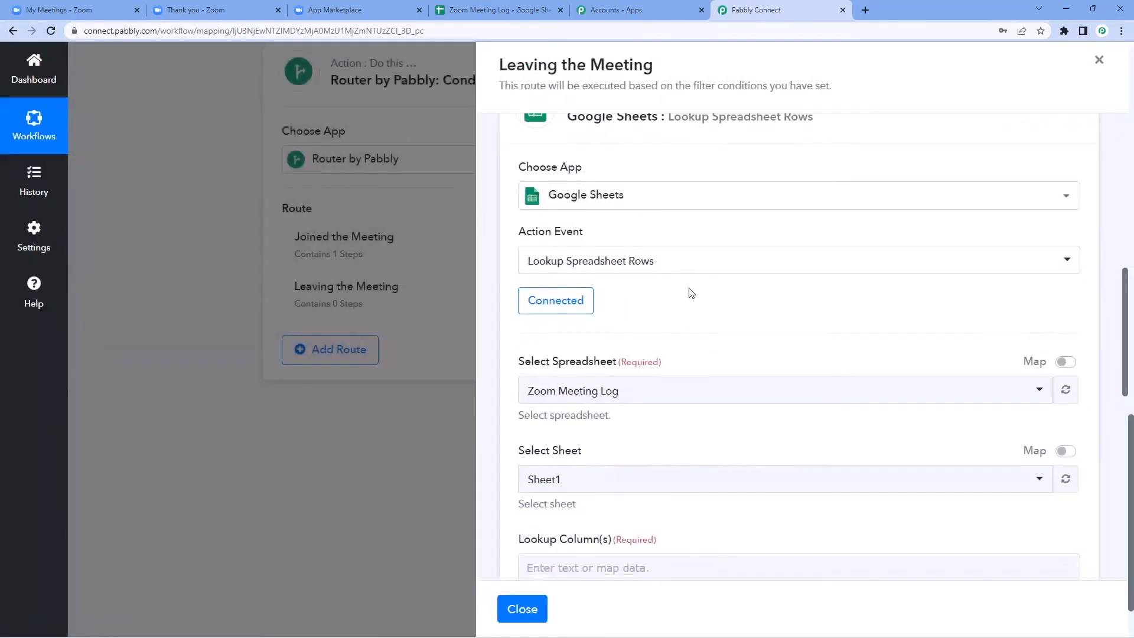
Step: Select the Zoom Meeting Log spreadsheet and set the lookup column to B, the participant-name column
scroll(623, 244, down, 1)
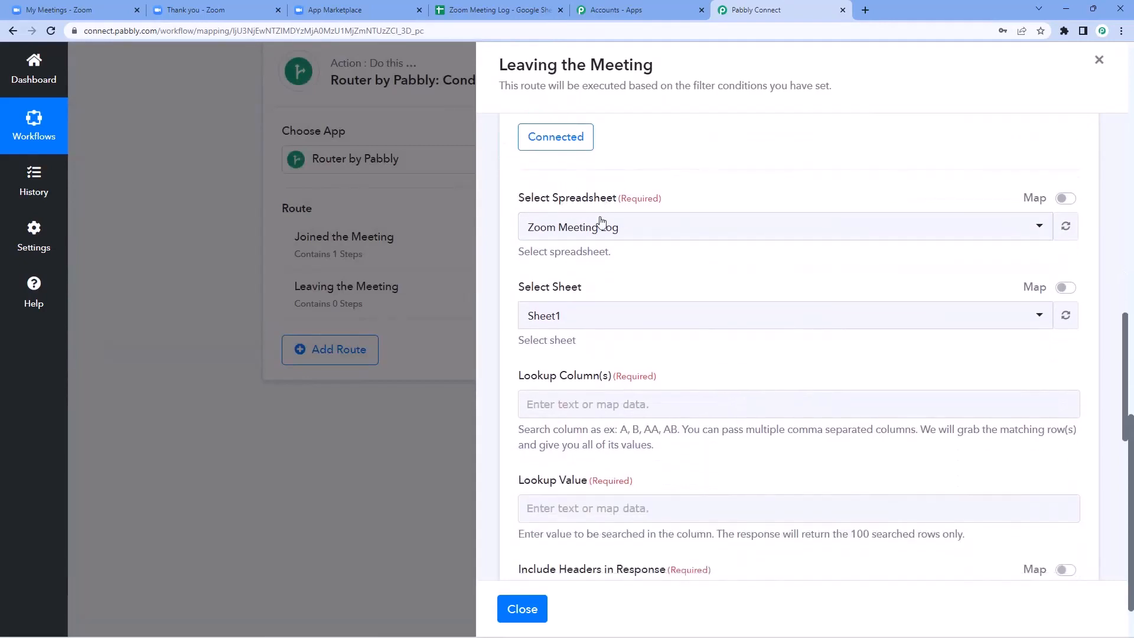
click(608, 228)
click(587, 172)
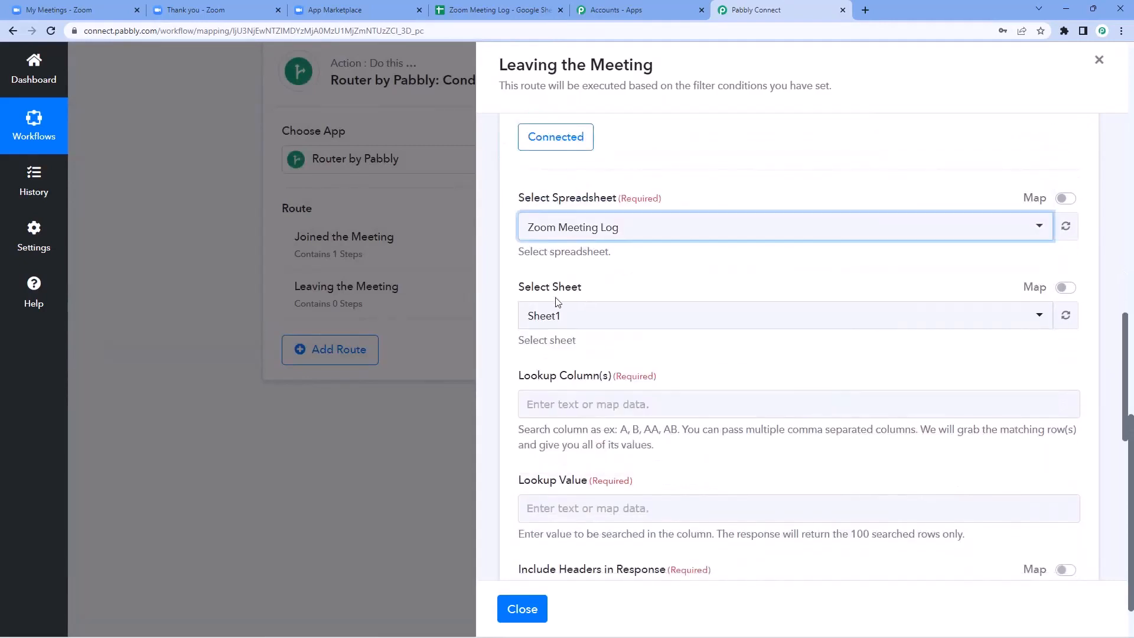
scroll(608, 260, down, 2)
scroll(591, 260, down, 1)
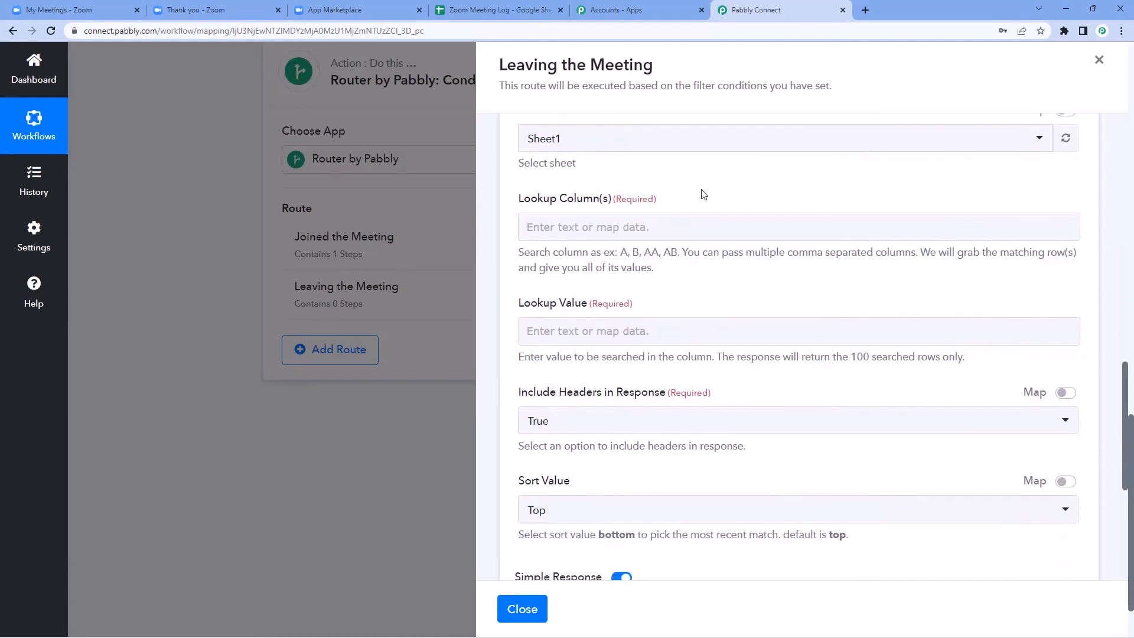
scroll(695, 208, up, 1)
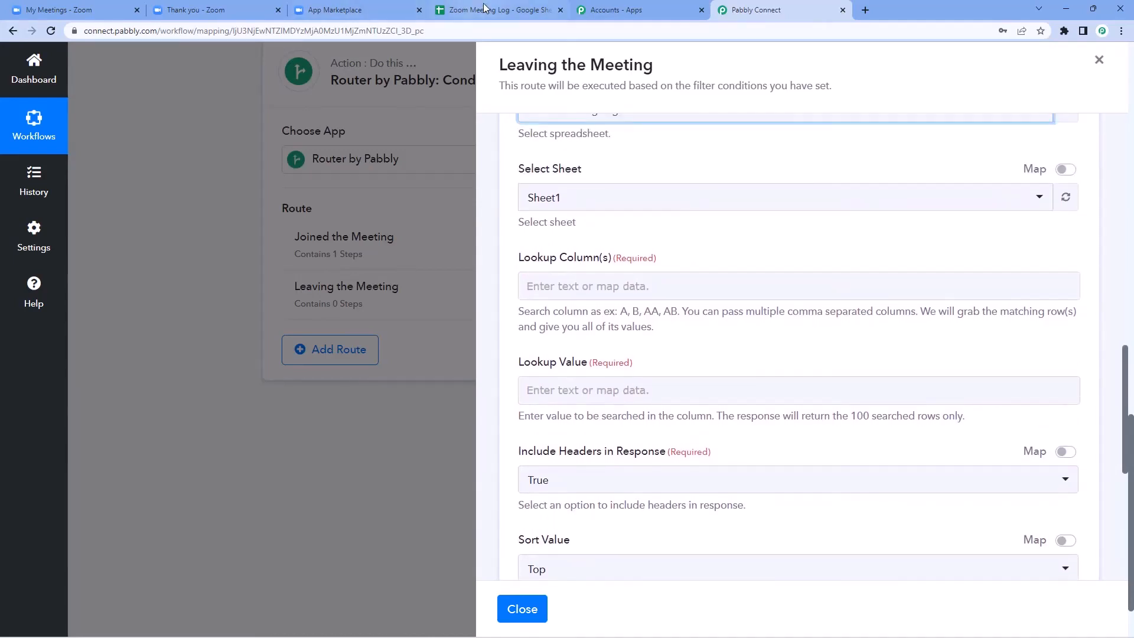
click(486, 8)
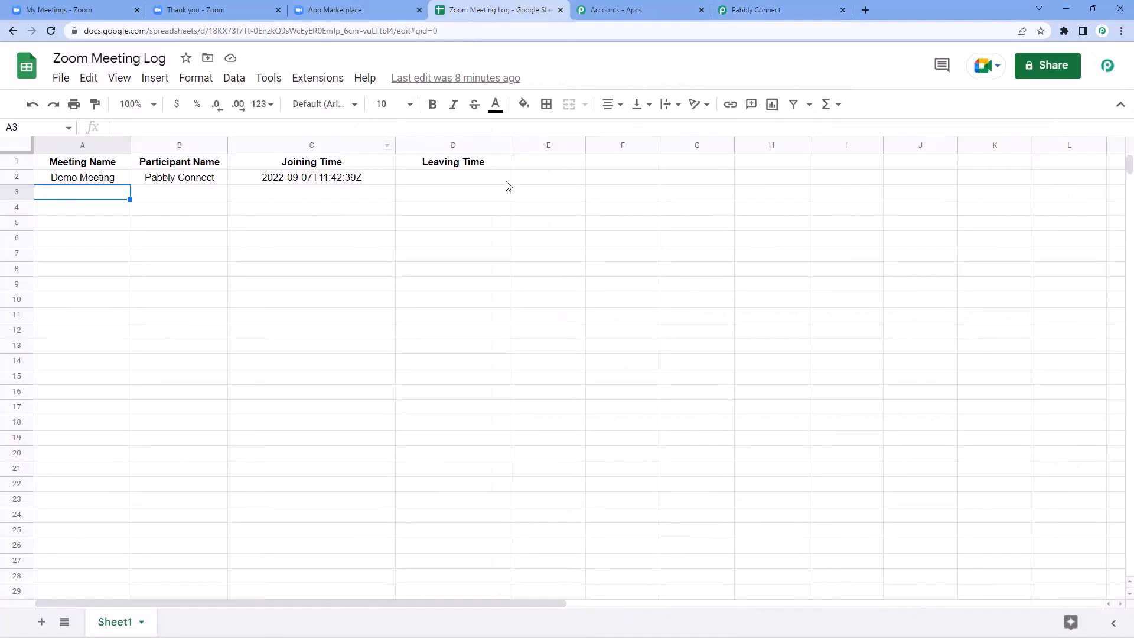
click(200, 182)
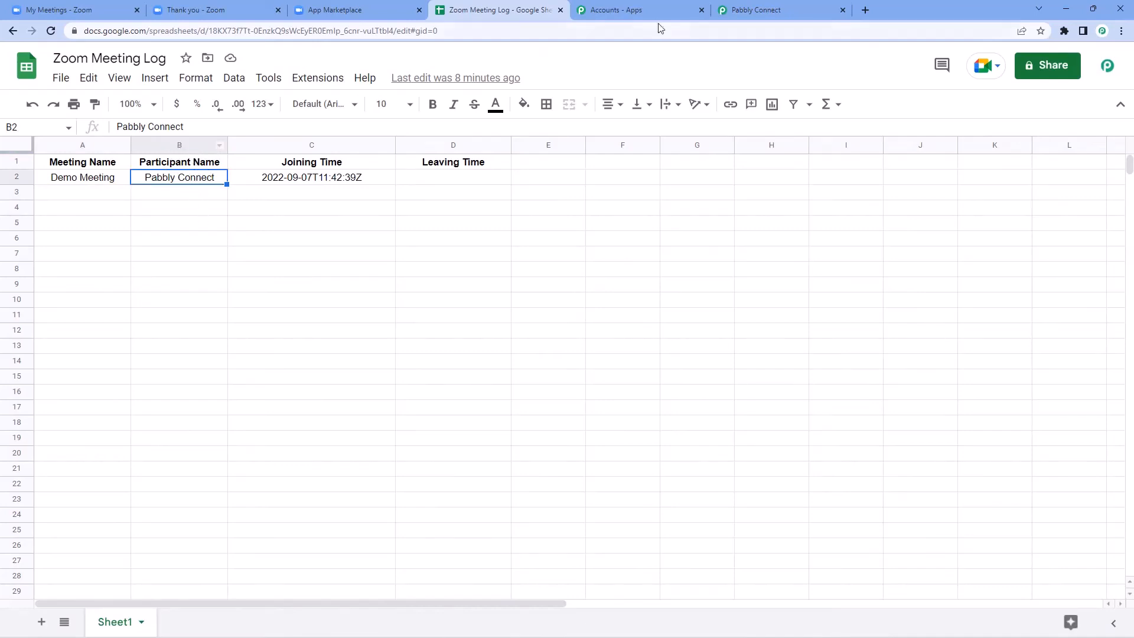
click(762, 10)
click(567, 285)
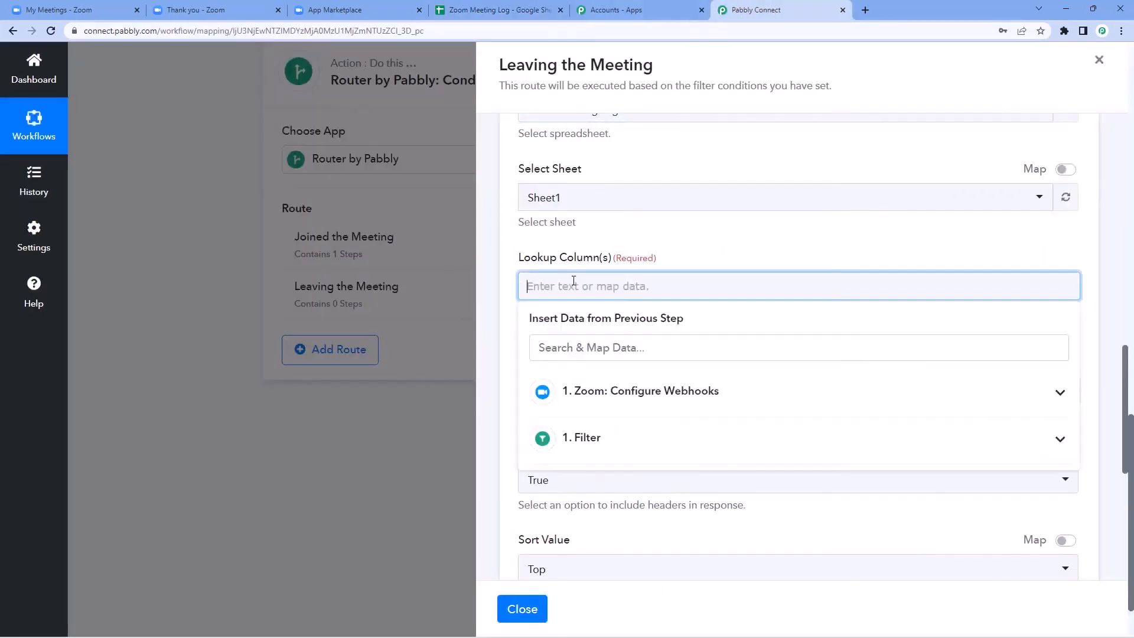
text(B)
click(665, 232)
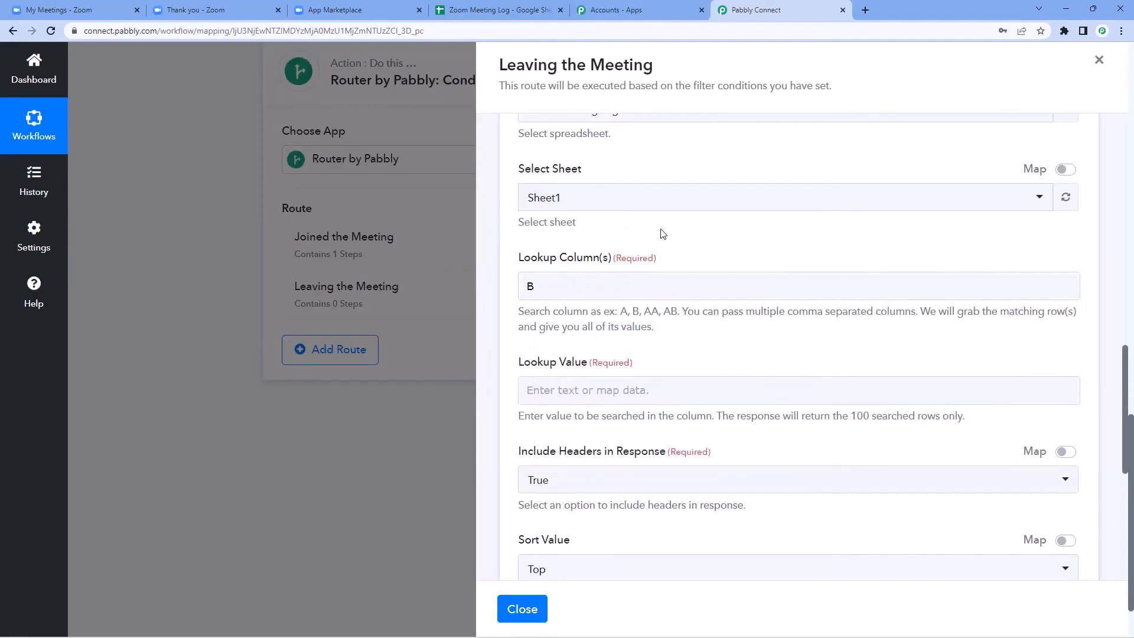
Step: Map the Zoom webhook's Payload Object Participant User Name into the Lookup Value field
click(501, 10)
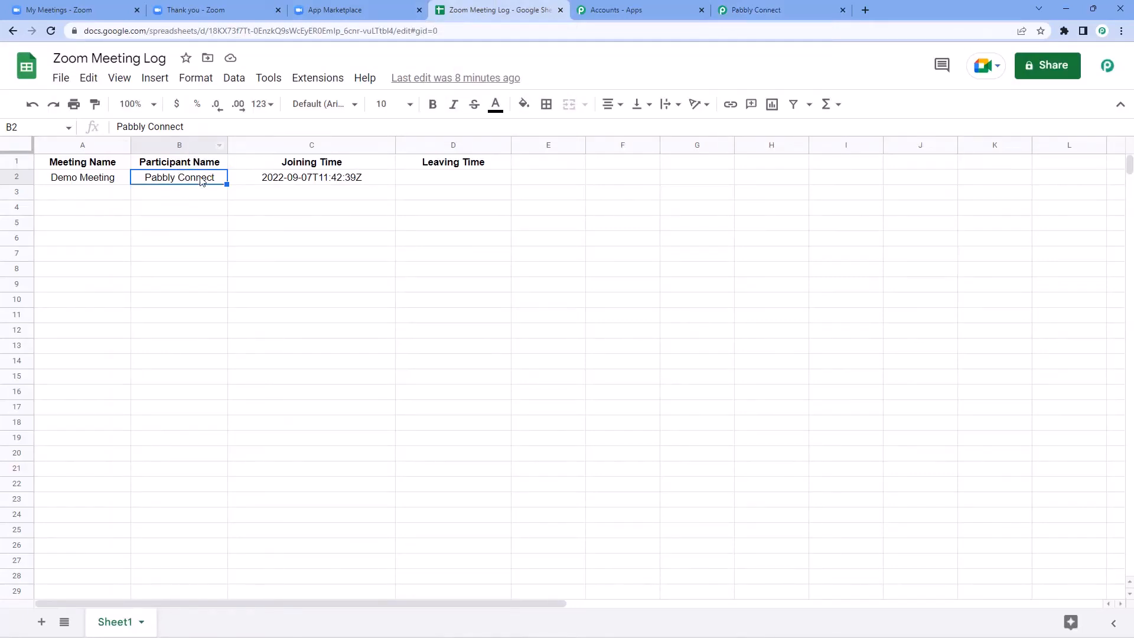
click(716, 12)
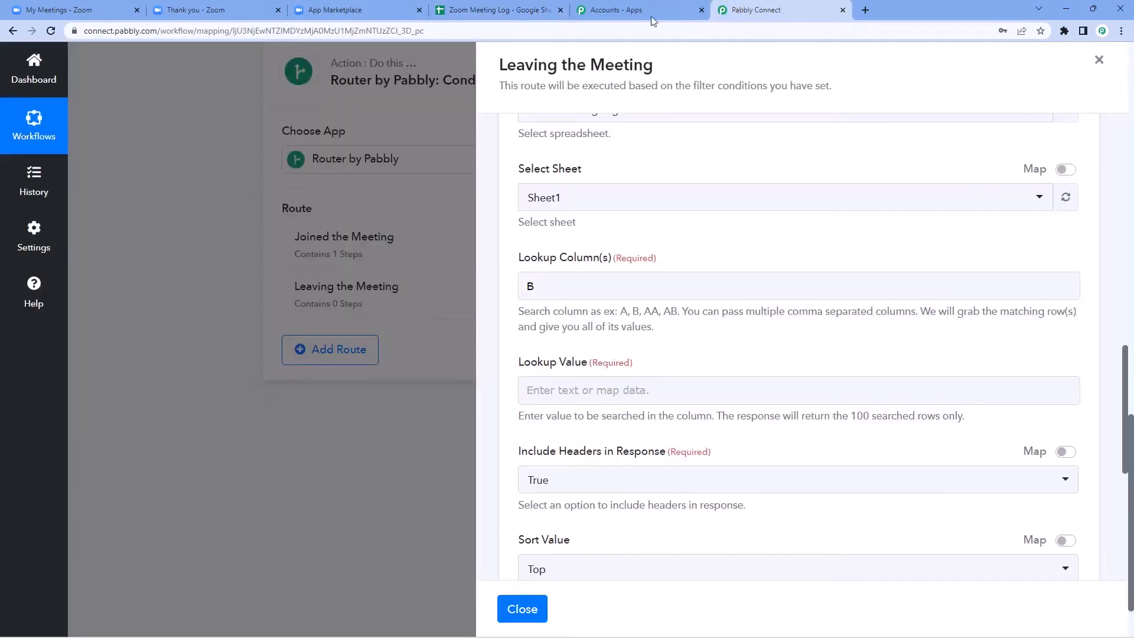
scroll(527, 339, down, 1)
click(557, 336)
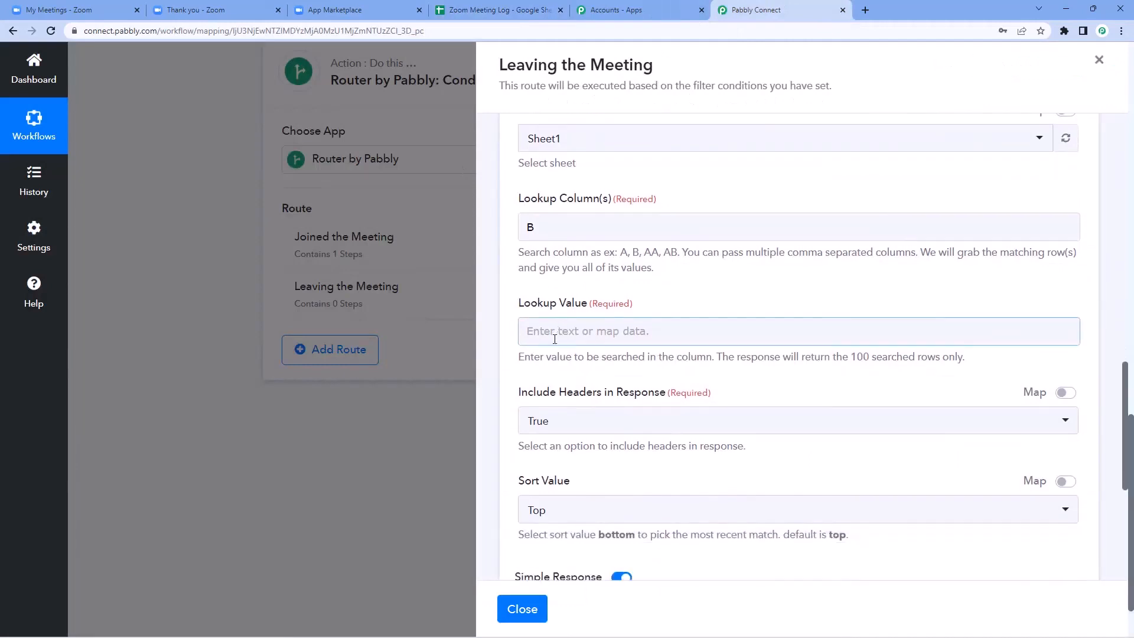
click(519, 10)
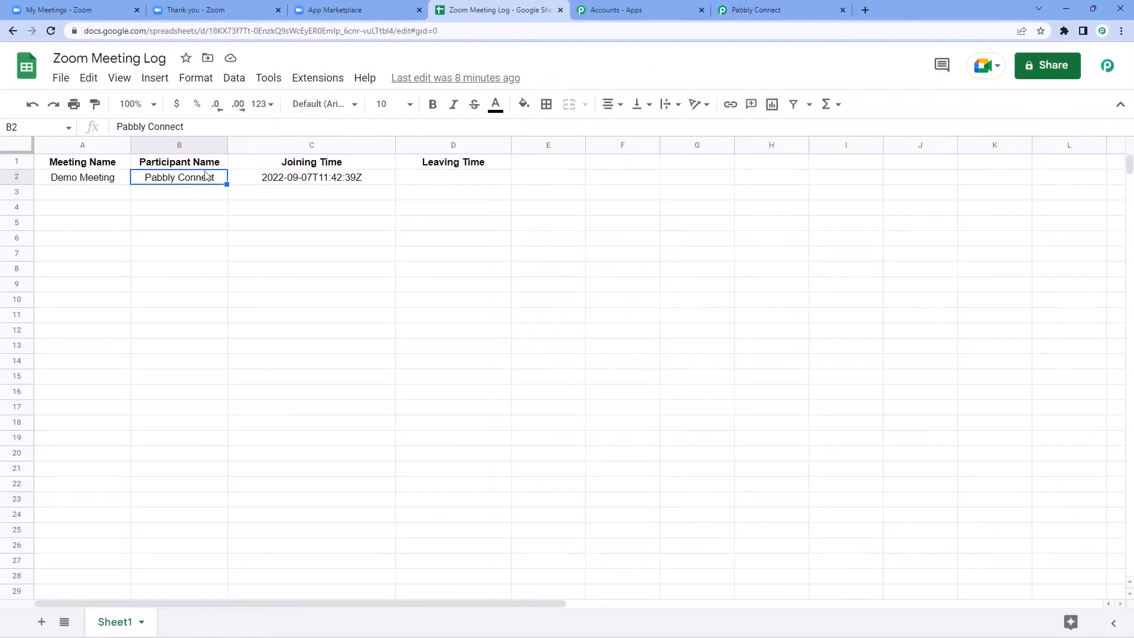
click(778, 3)
click(585, 332)
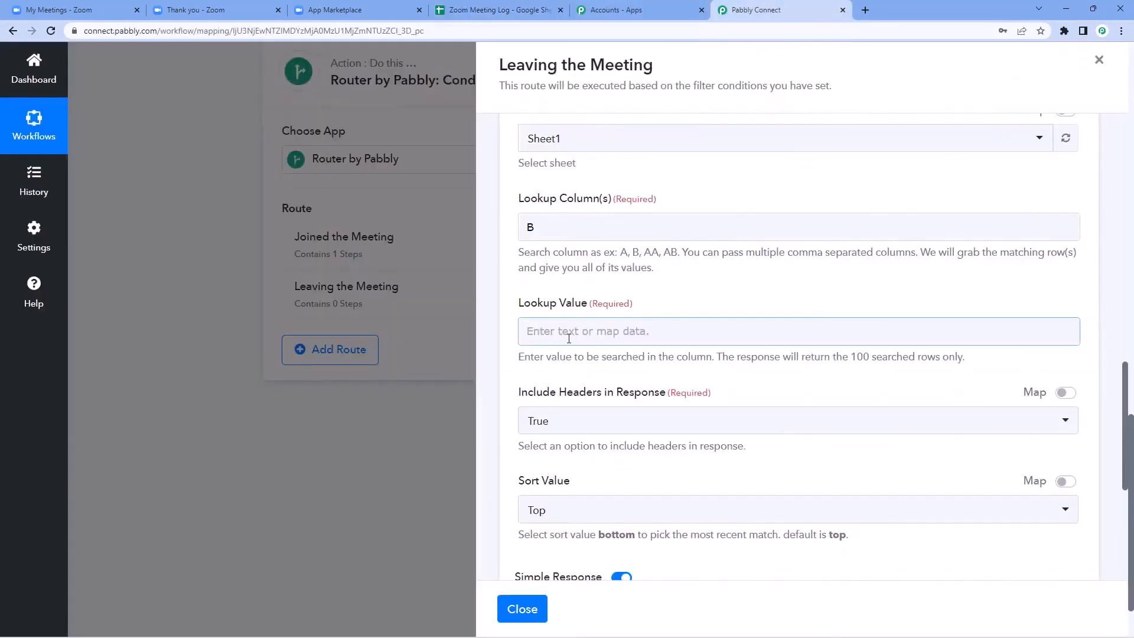
click(571, 330)
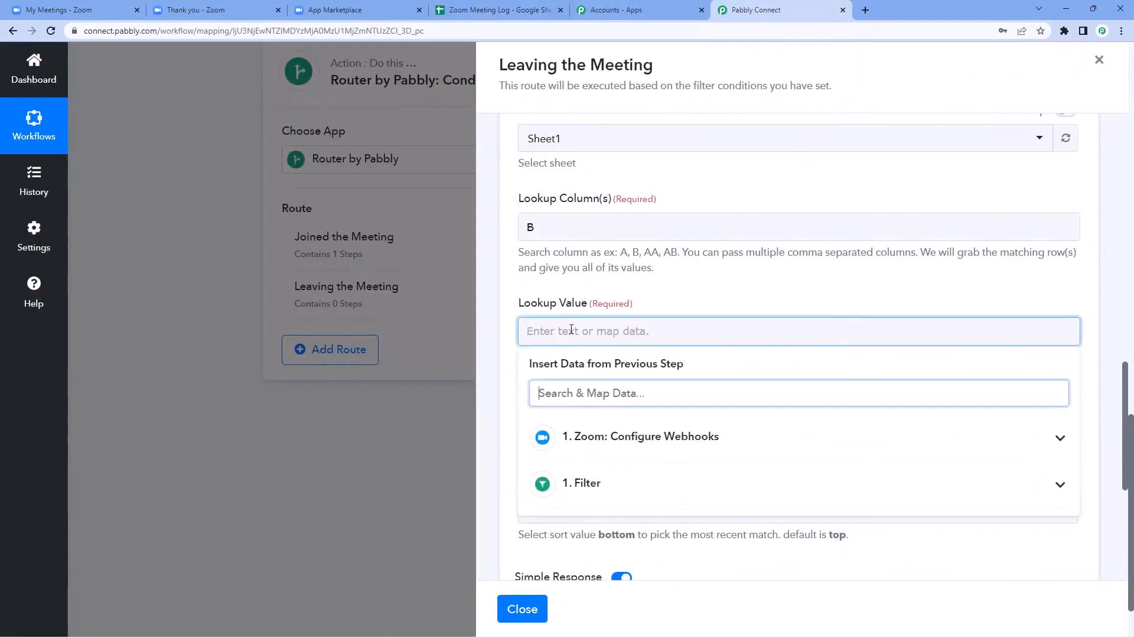
scroll(683, 298, down, 1)
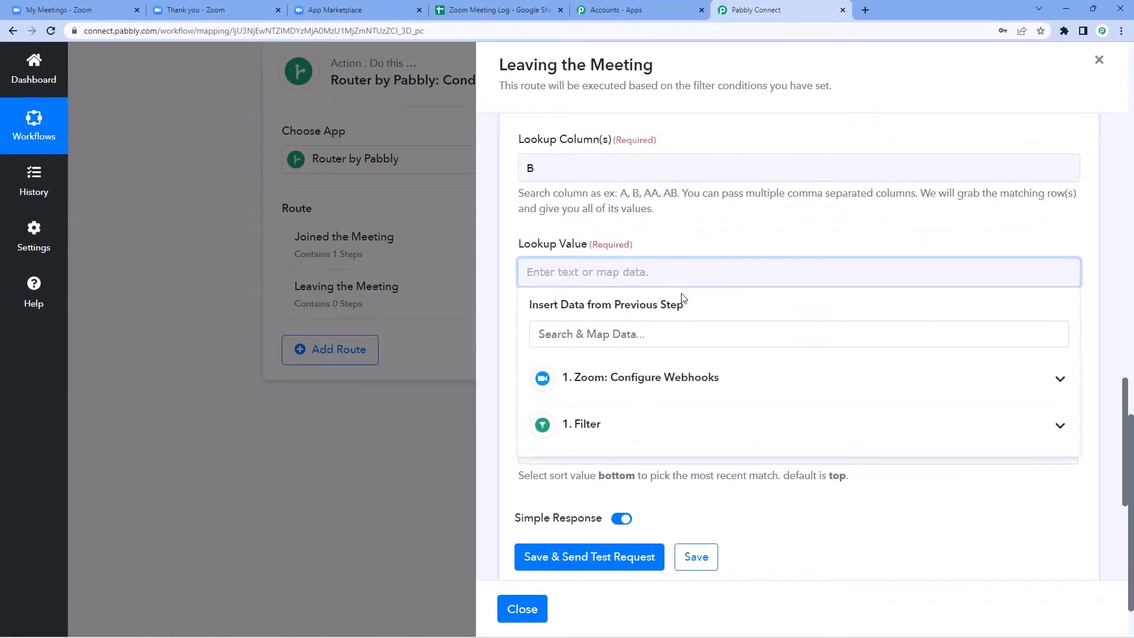
scroll(679, 293, down, 2)
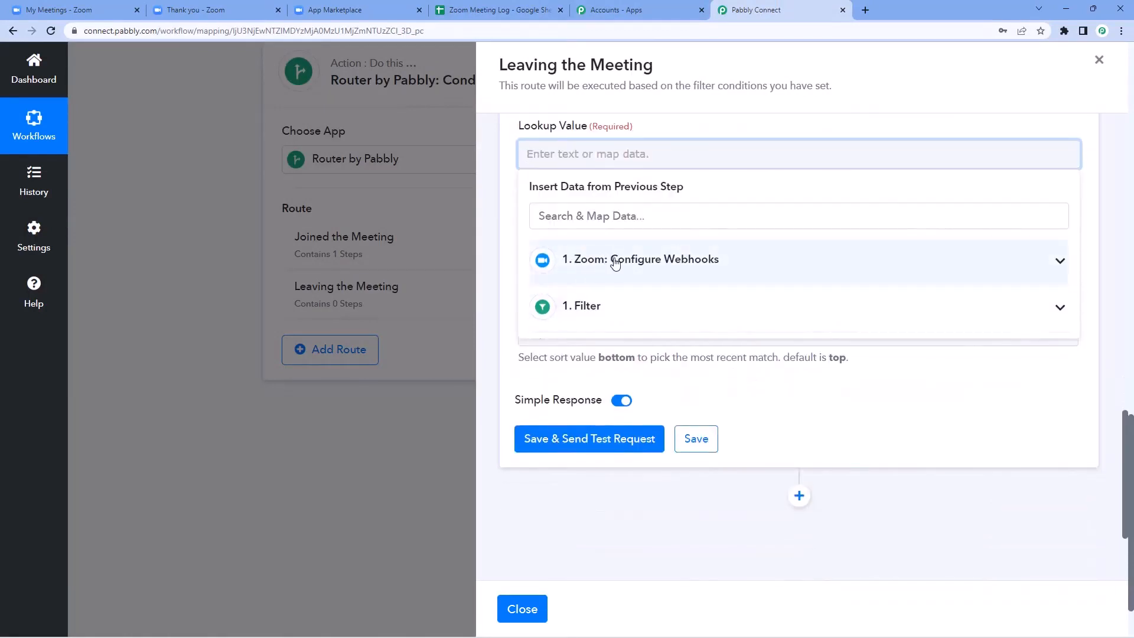
click(615, 263)
scroll(655, 313, down, 2)
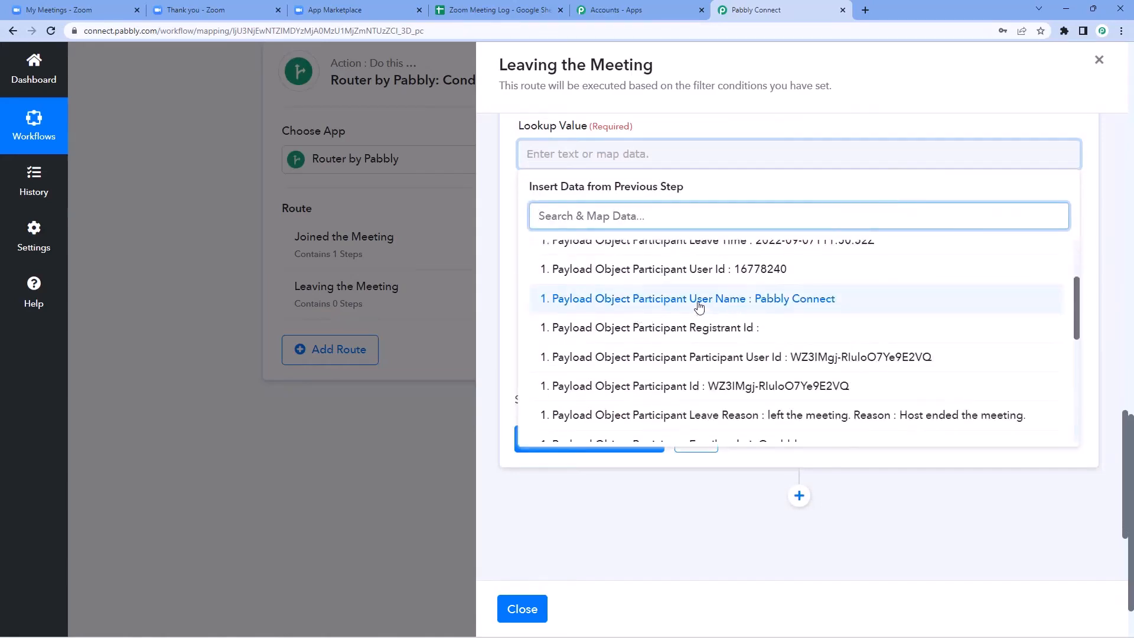
click(699, 306)
scroll(662, 195, up, 1)
click(672, 189)
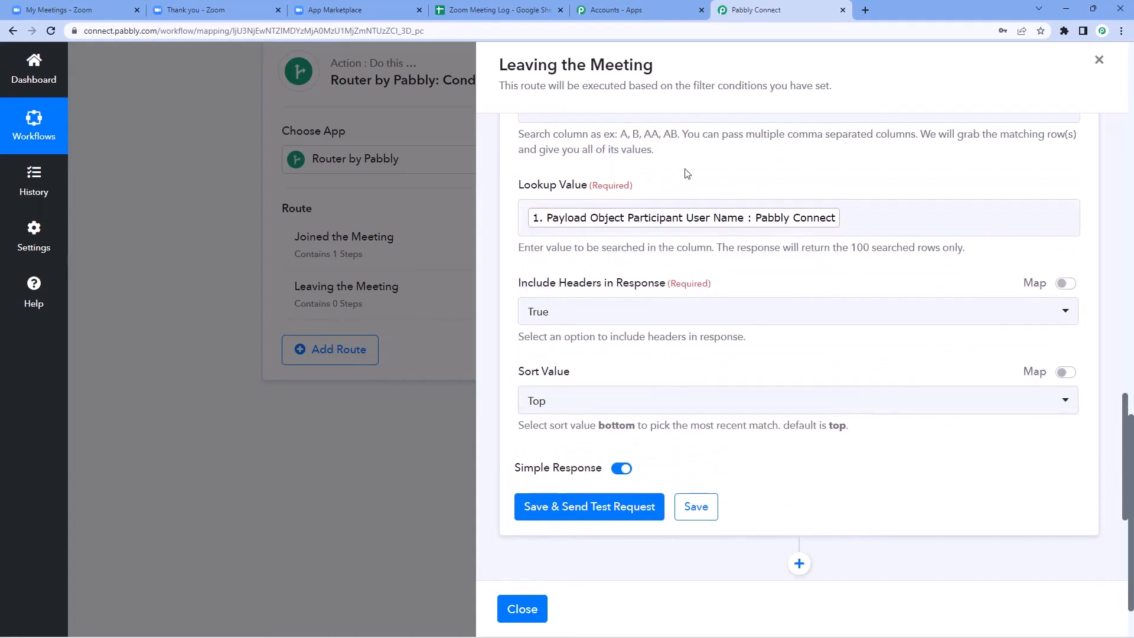
scroll(687, 173, down, 2)
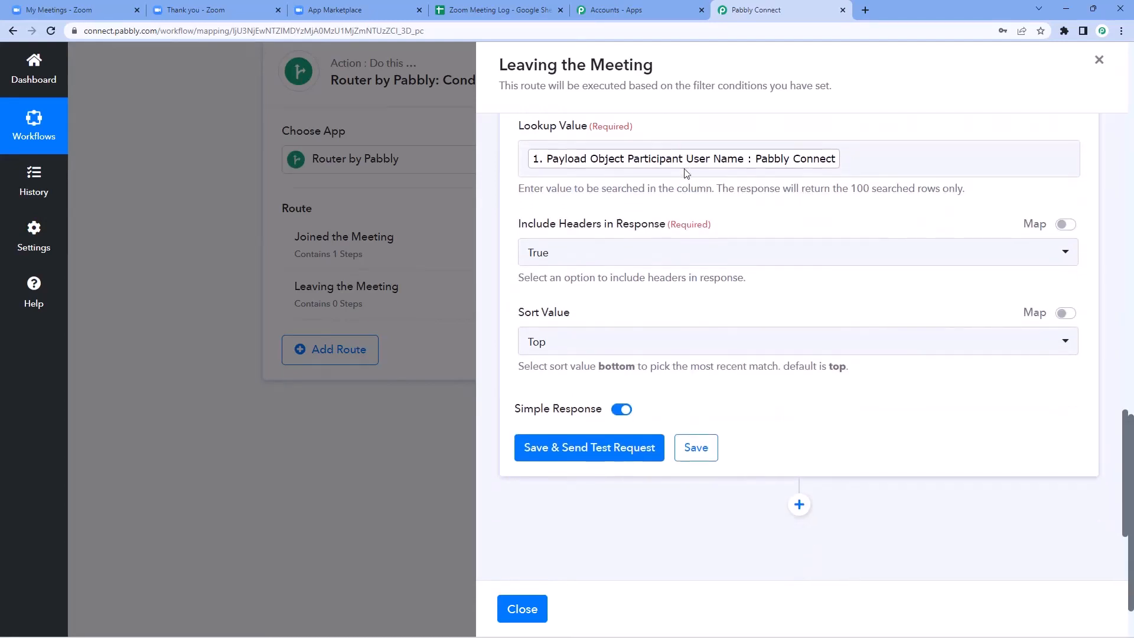
Step: Save and test the lookup, confirming it returns row 2 with Demo Meeting and Pabbly Connect
click(584, 393)
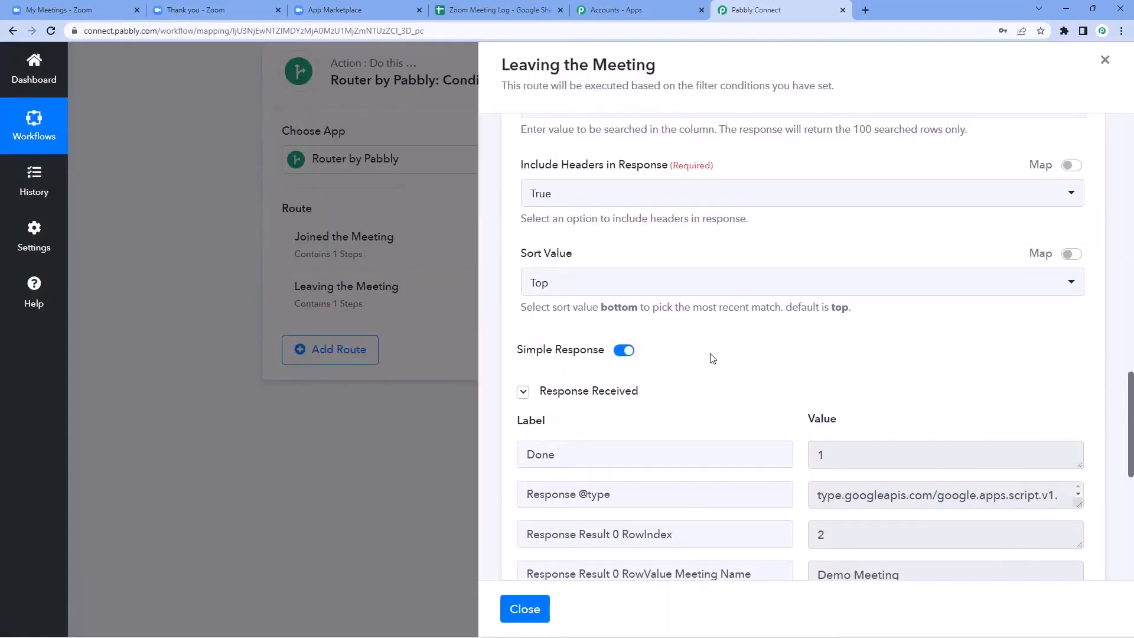
scroll(712, 359, down, 3)
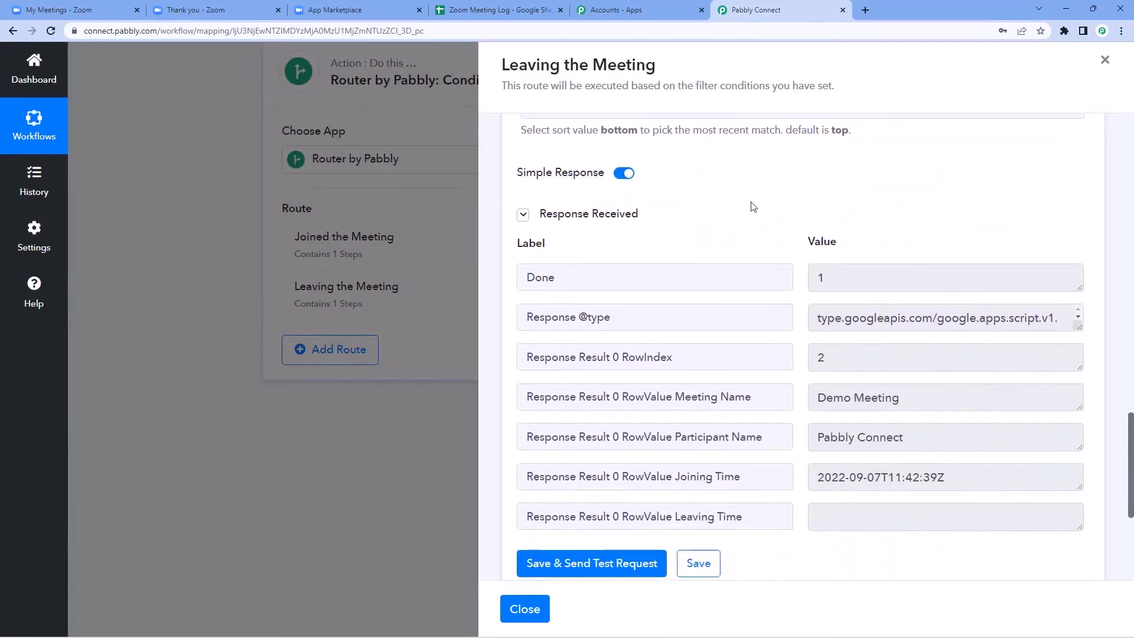
scroll(779, 207, down, 1)
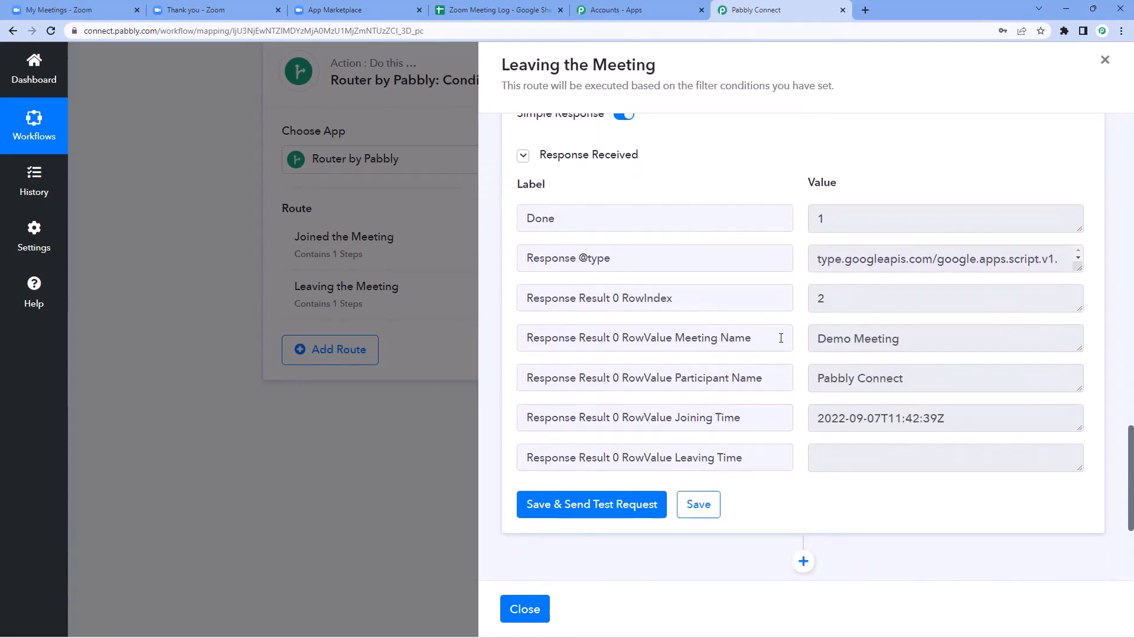
scroll(793, 280, down, 1)
drag(850, 247, 802, 249)
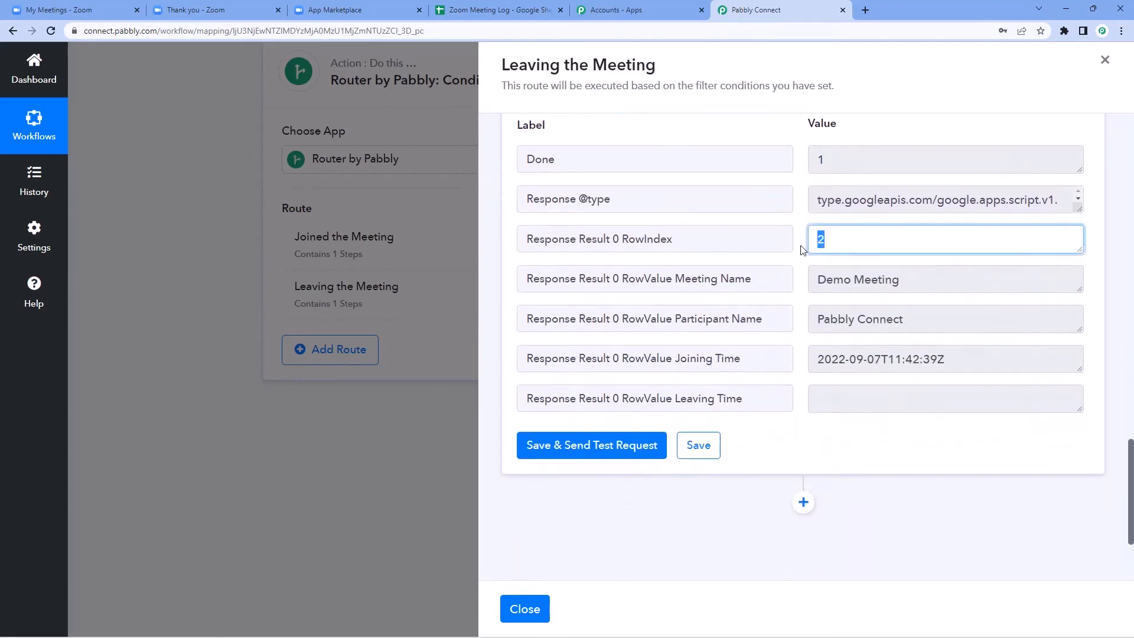
click(801, 222)
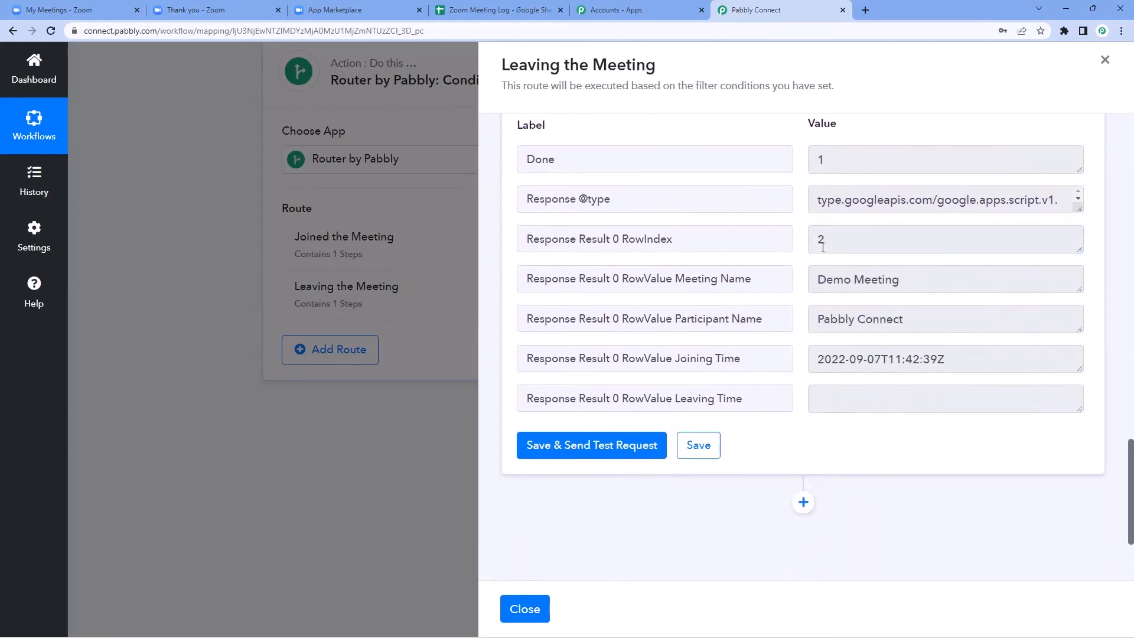
drag(913, 283, 814, 279)
click(905, 281)
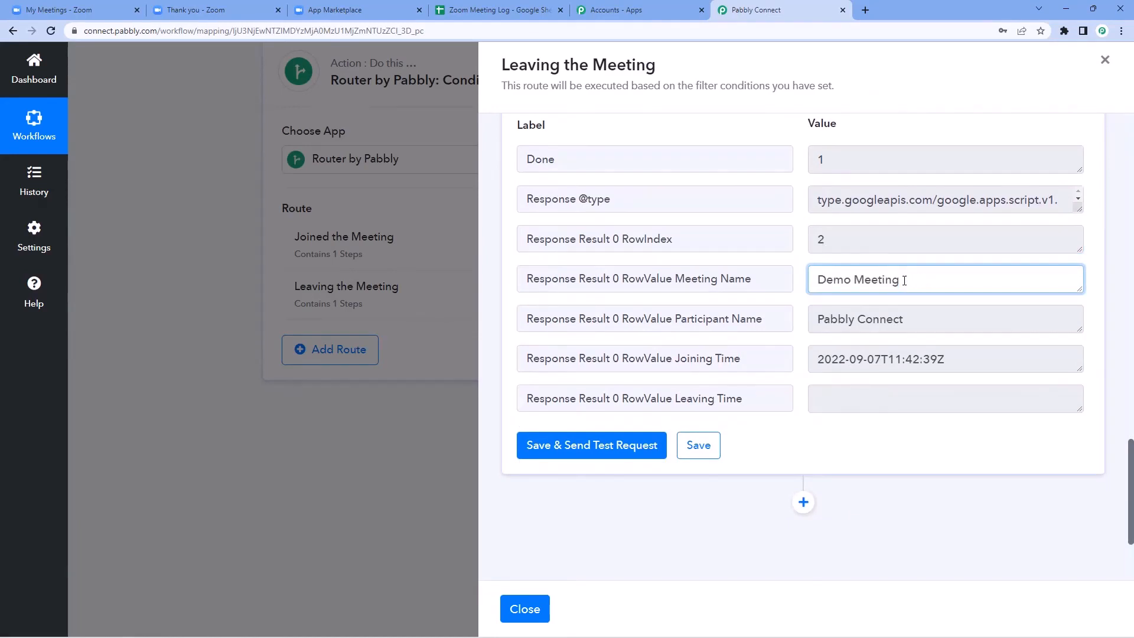
drag(919, 322, 806, 306)
click(802, 273)
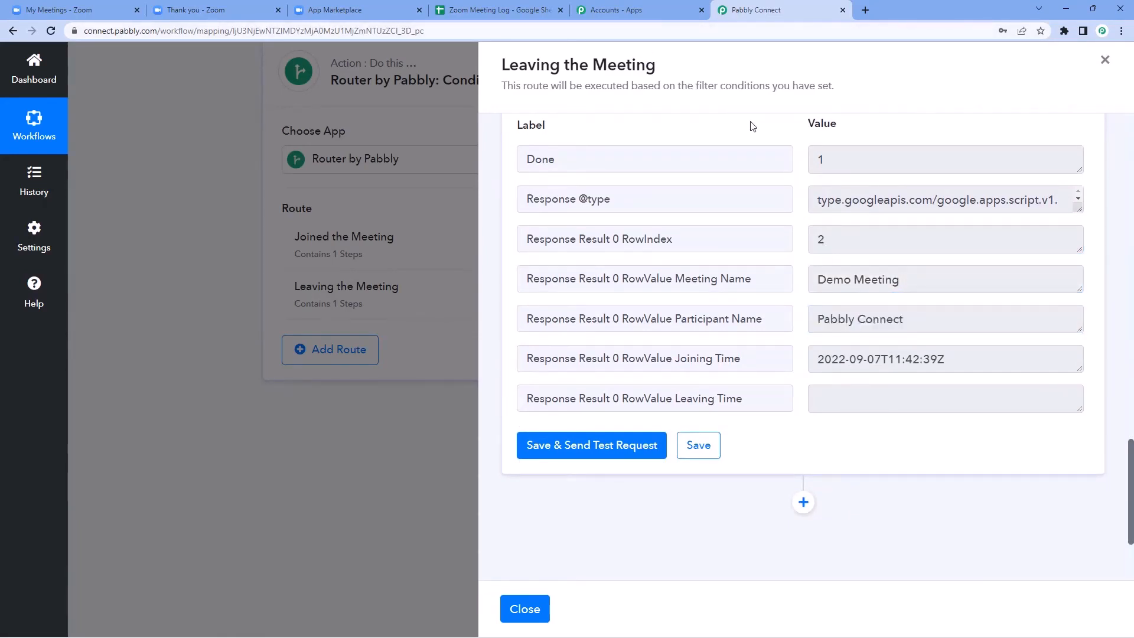
Step: Compare with the sheet: joining time logged in C2, leaving time D2 still empty
click(448, 10)
click(319, 178)
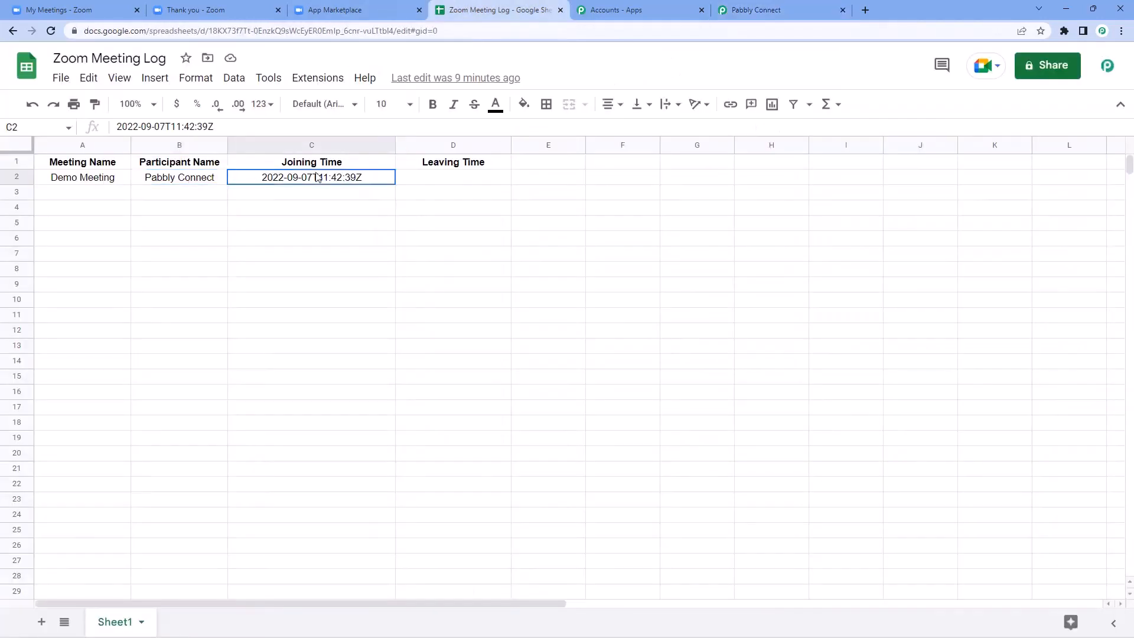
click(466, 182)
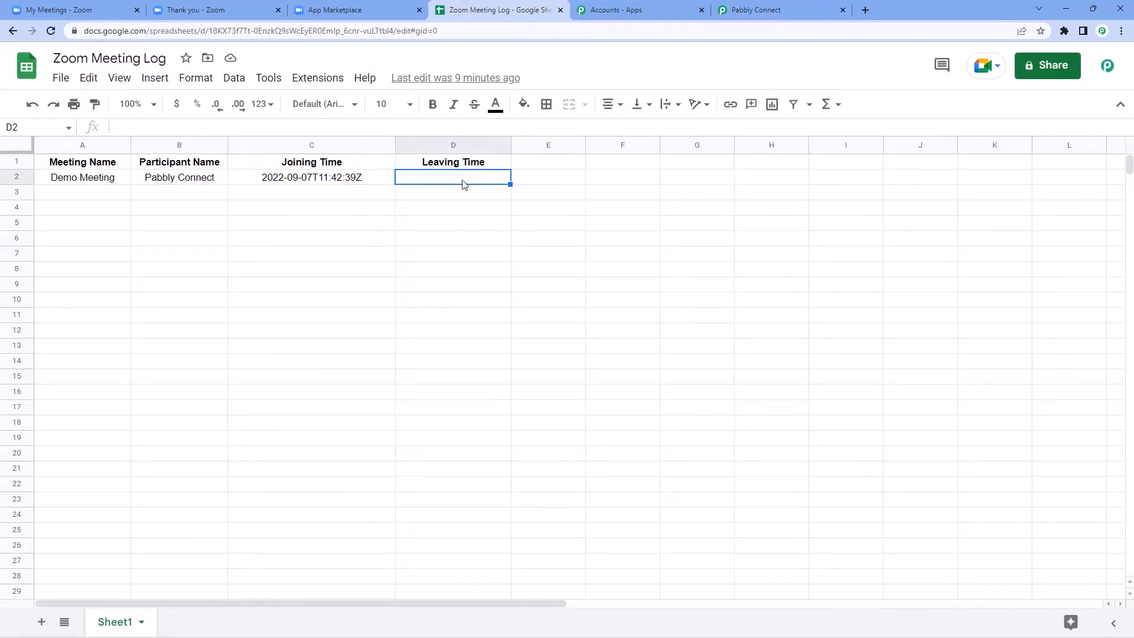
click(768, 4)
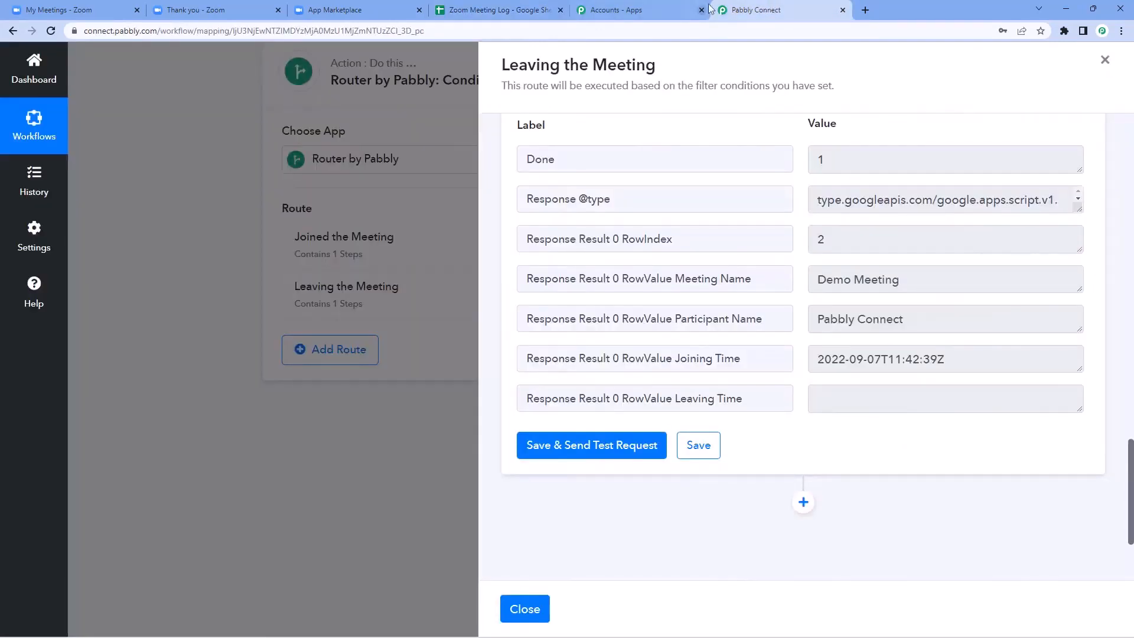
scroll(766, 186, down, 3)
Step: Add a new Google Sheets step using the Update Cell Value action
click(804, 347)
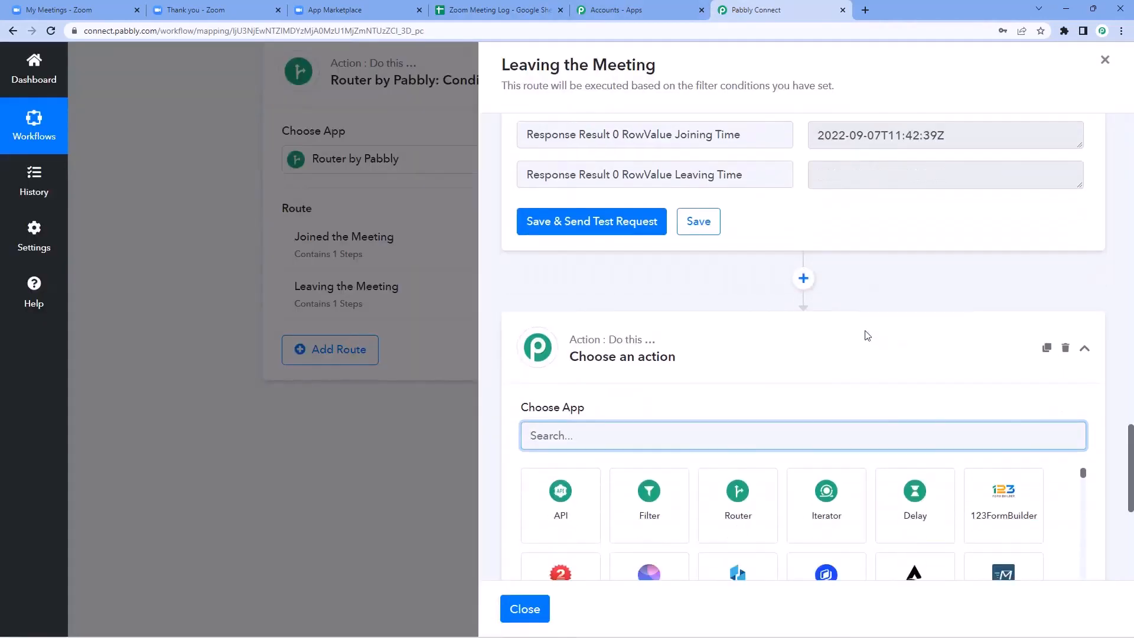
text(Go)
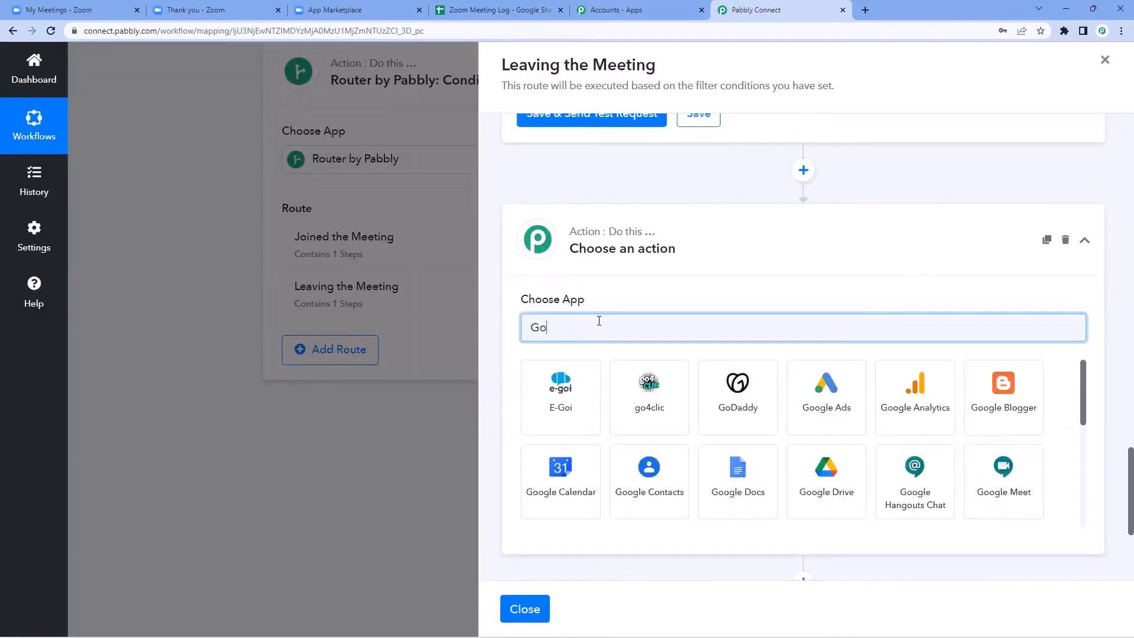
text(ogle S)
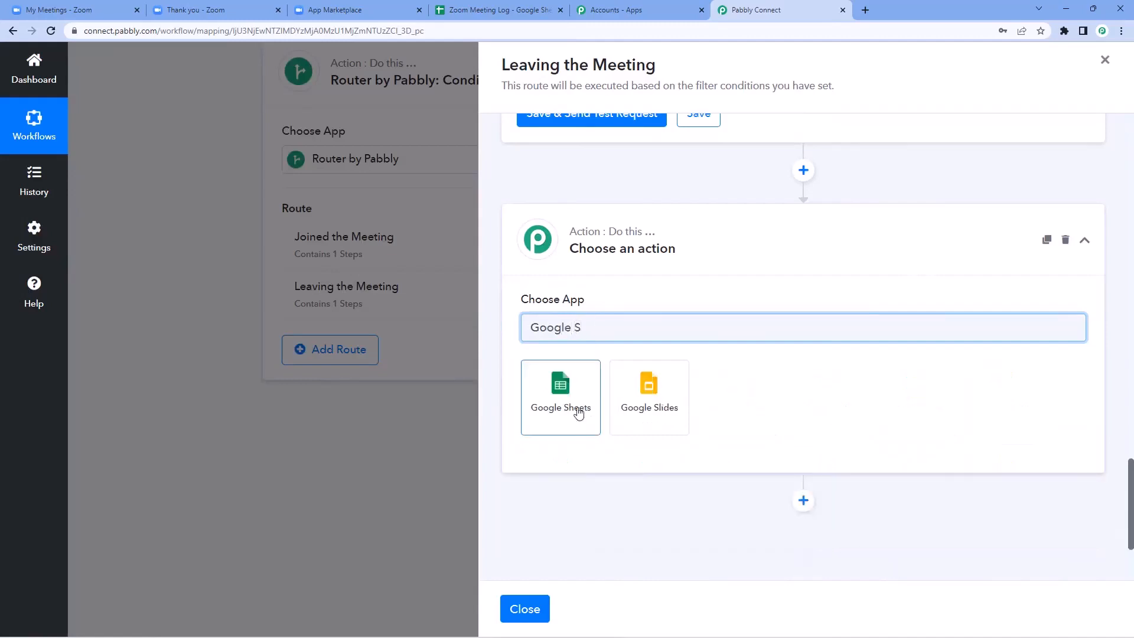
click(570, 413)
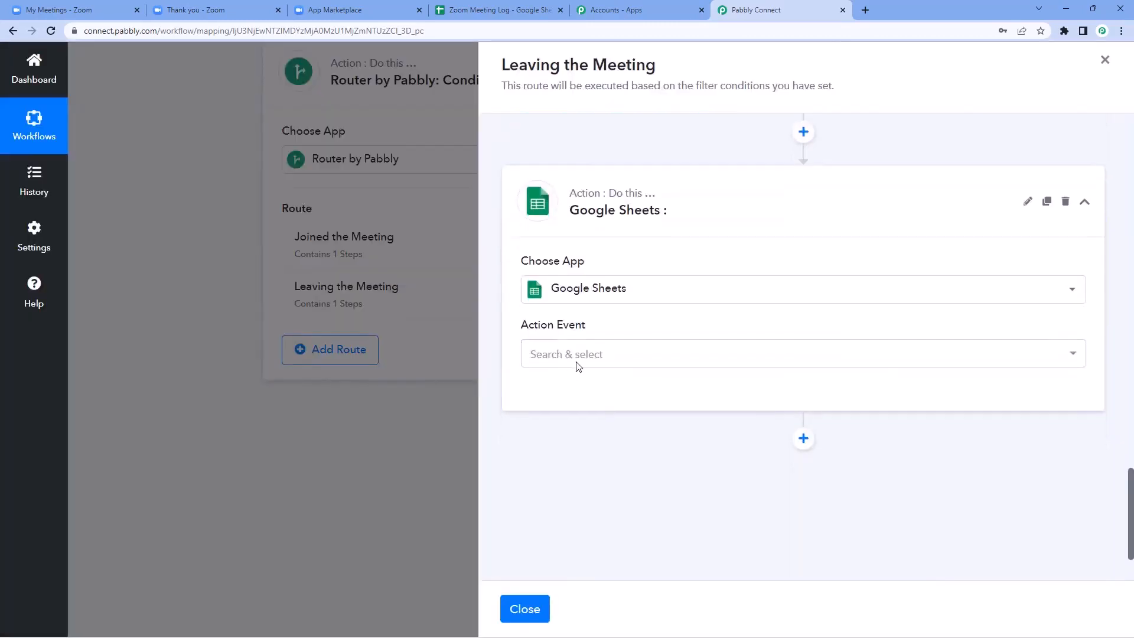
click(637, 334)
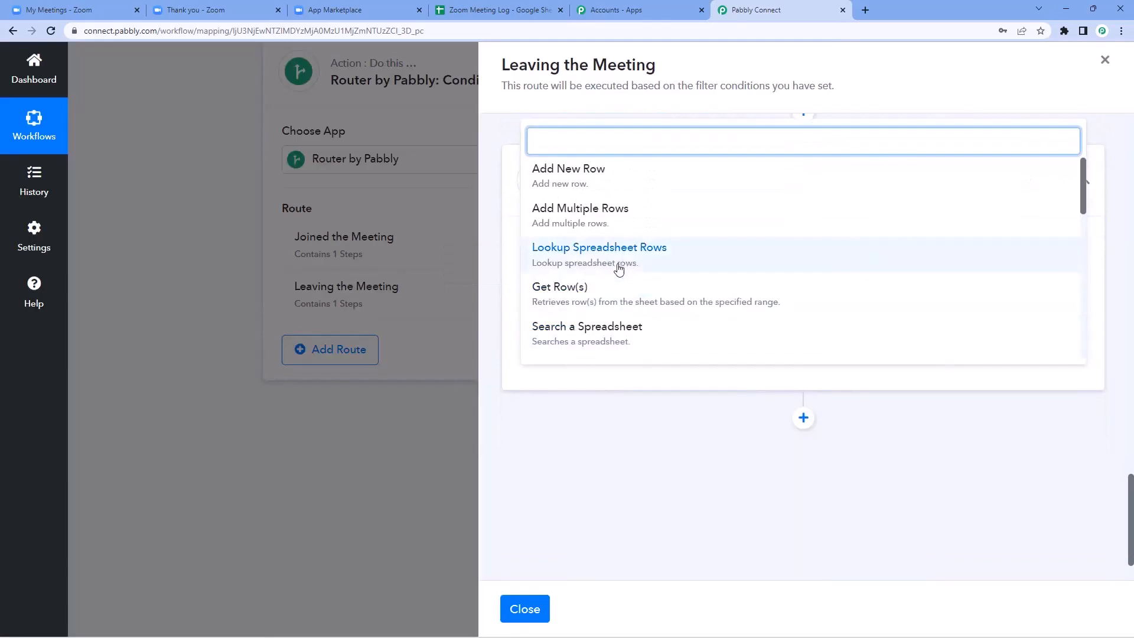
scroll(655, 227, down, 3)
scroll(663, 230, down, 4)
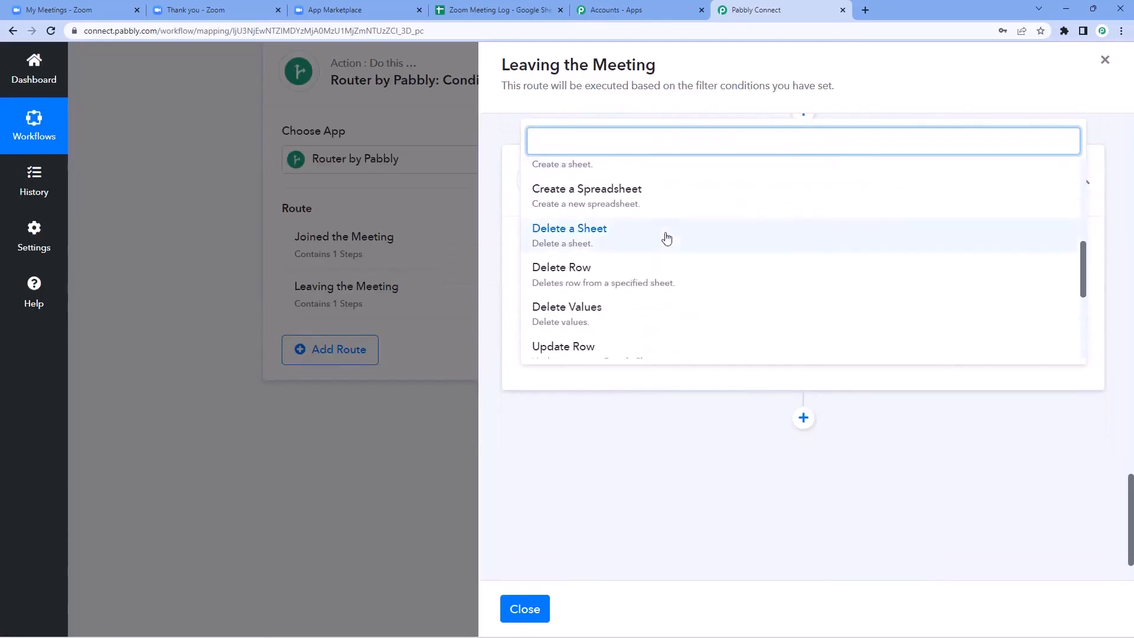
click(630, 286)
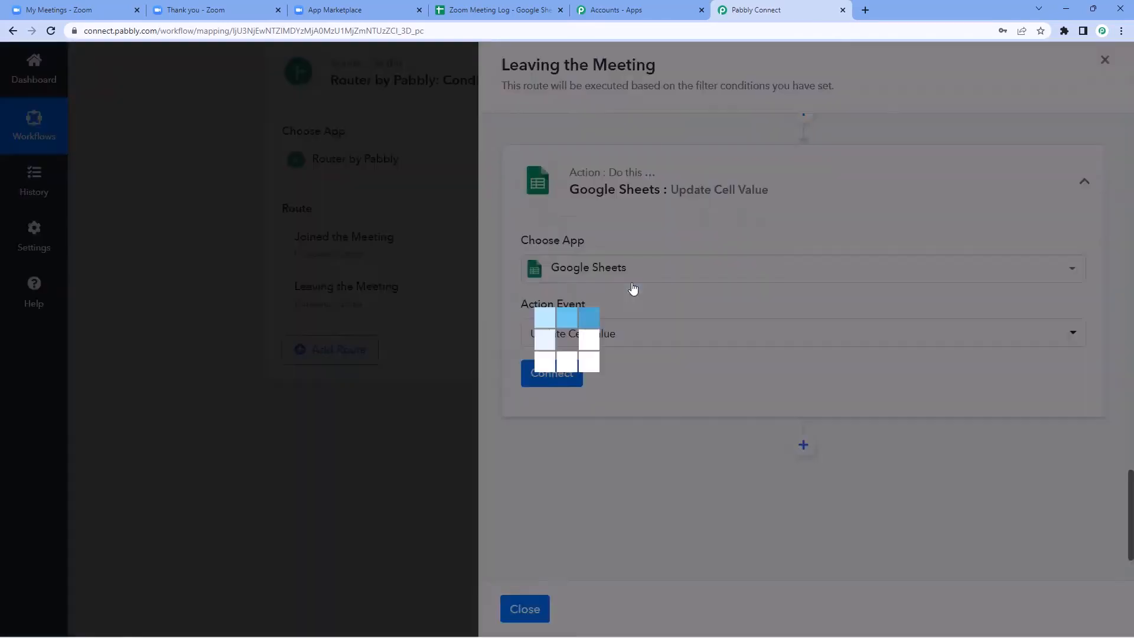
Step: Connect the step with the existing Google Sheets connection, targeting Sheet1 of Zoom Meeting Log
click(532, 12)
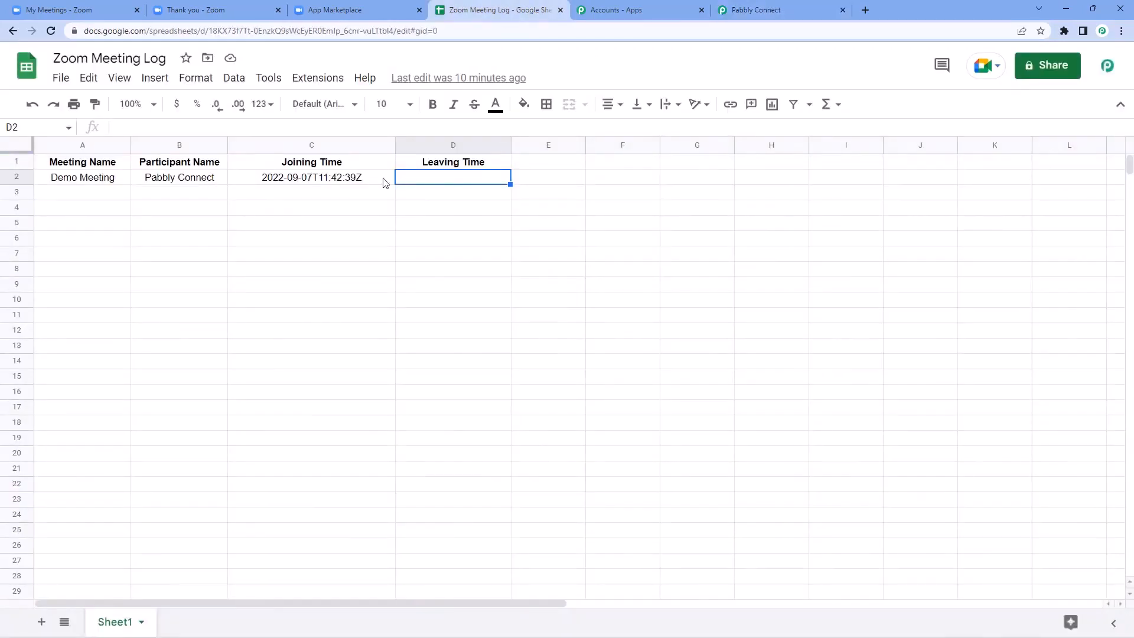
click(768, 10)
click(549, 374)
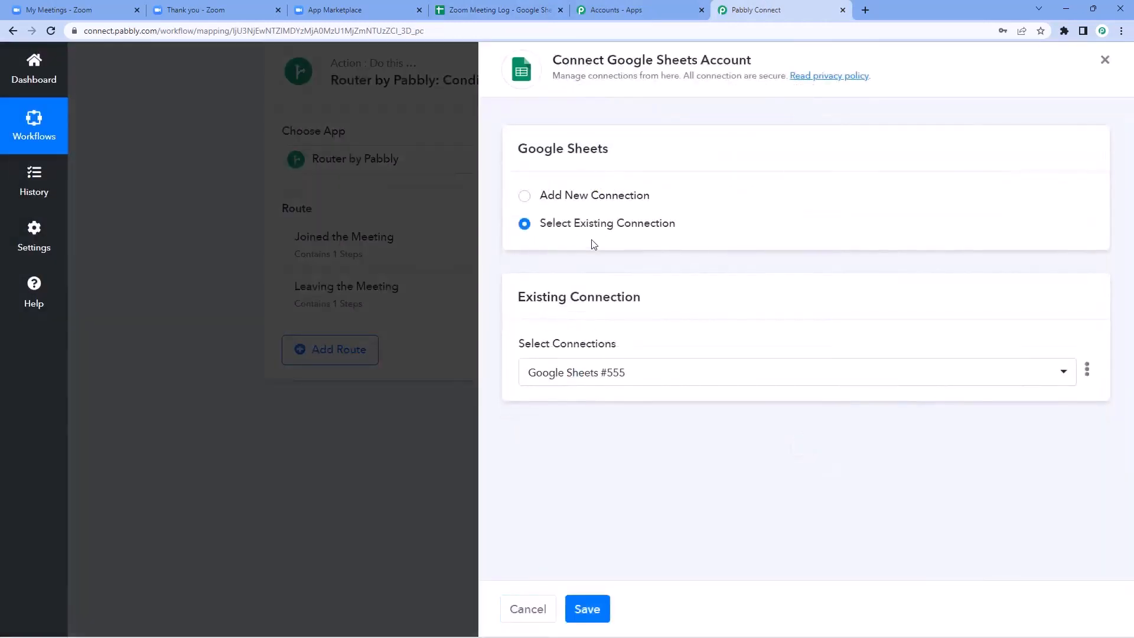
click(587, 608)
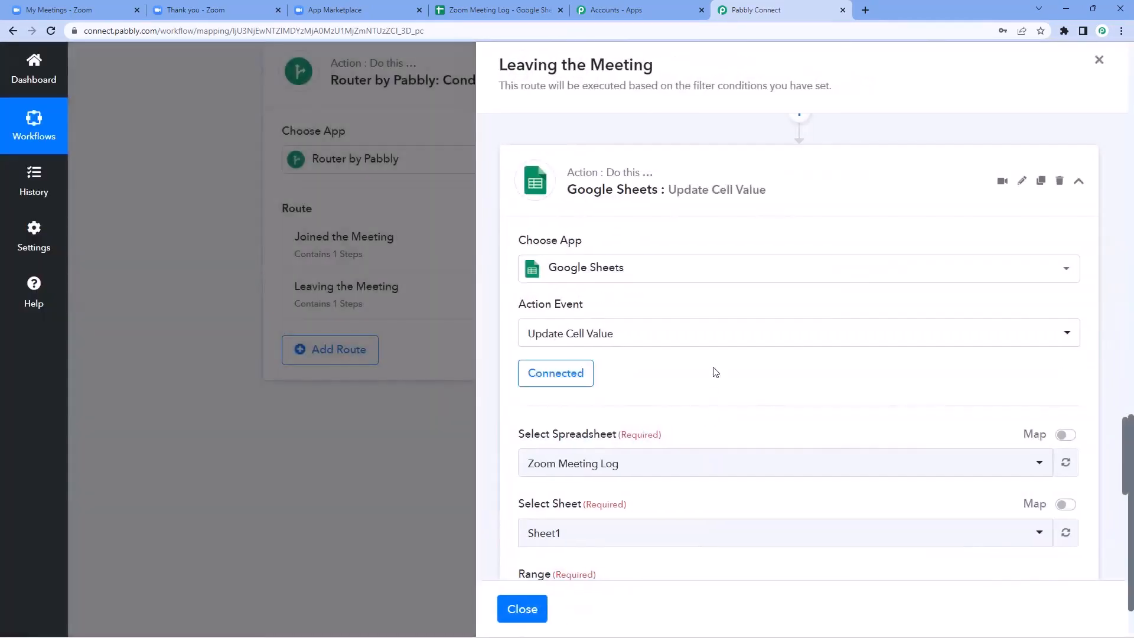
scroll(714, 372, down, 3)
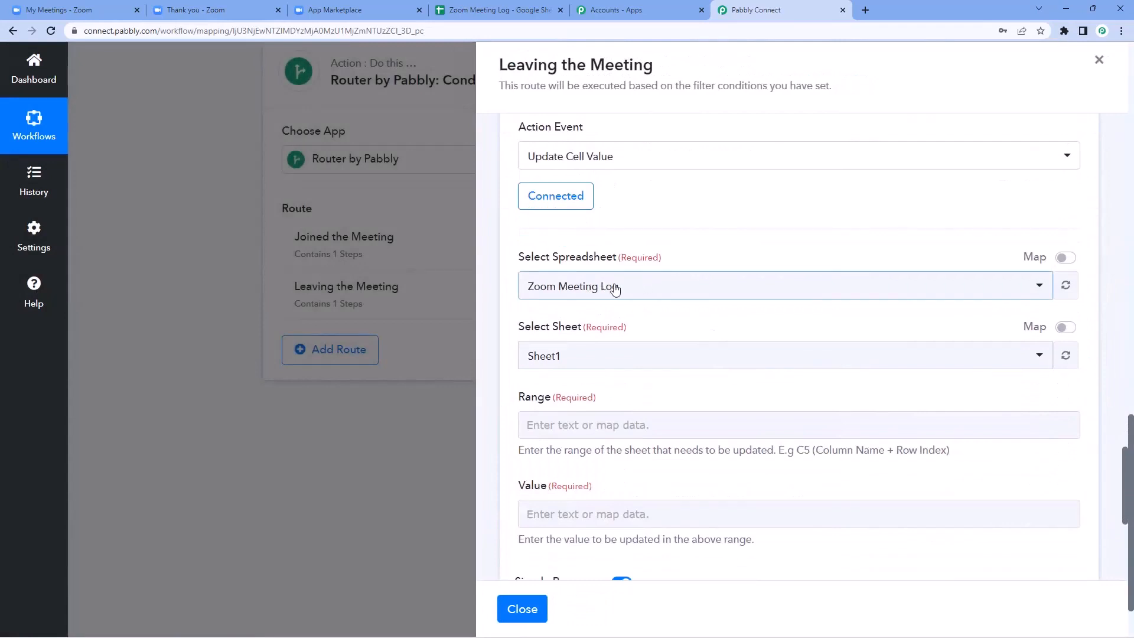
scroll(560, 269, down, 2)
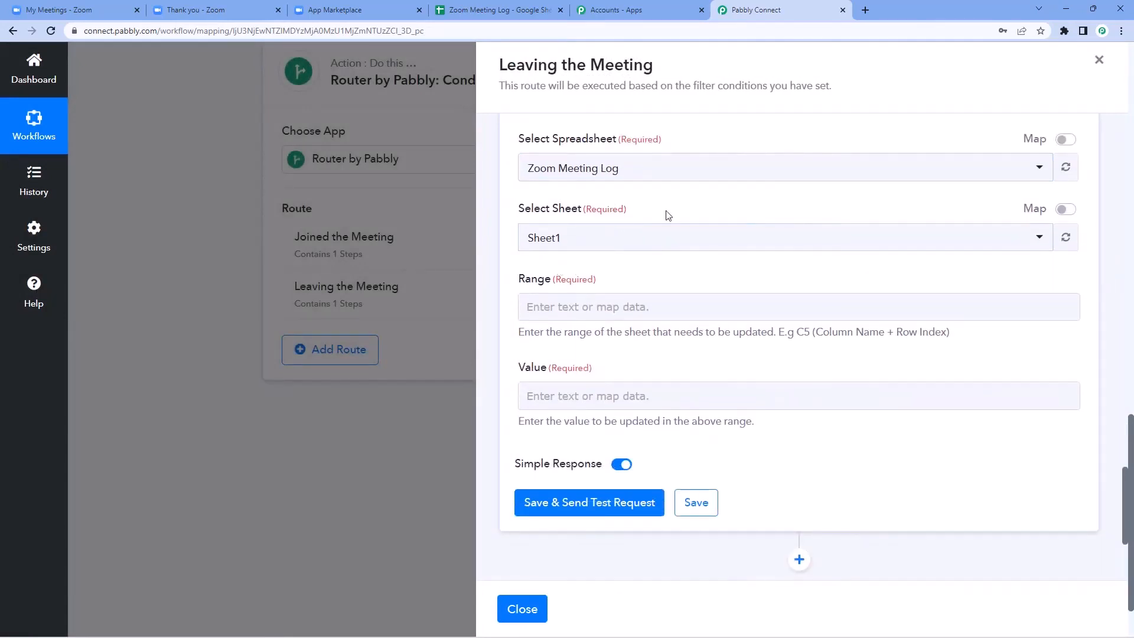
scroll(656, 207, down, 1)
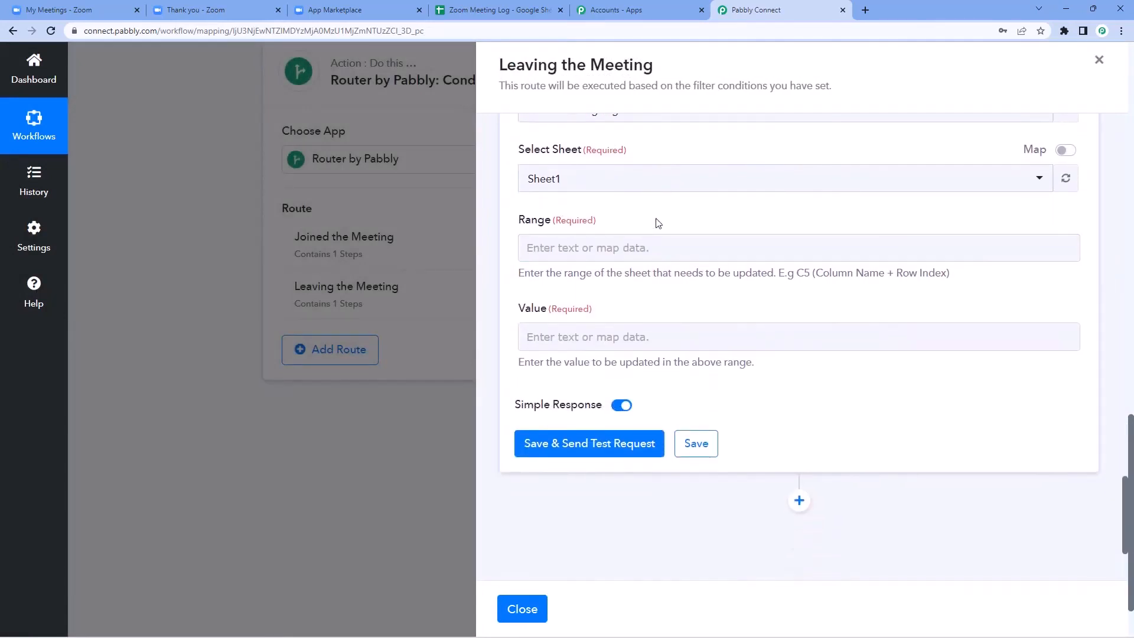
click(531, 10)
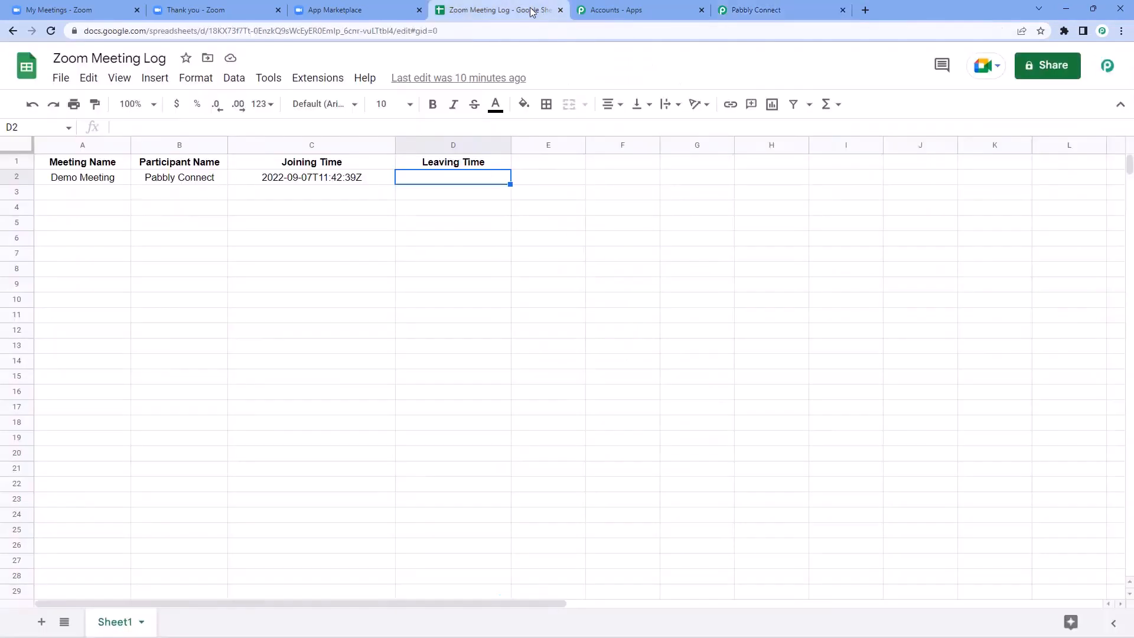
Step: Inspect the Leaving Time column D, confirming D2 is empty, then go back to Pabbly Connect
click(476, 167)
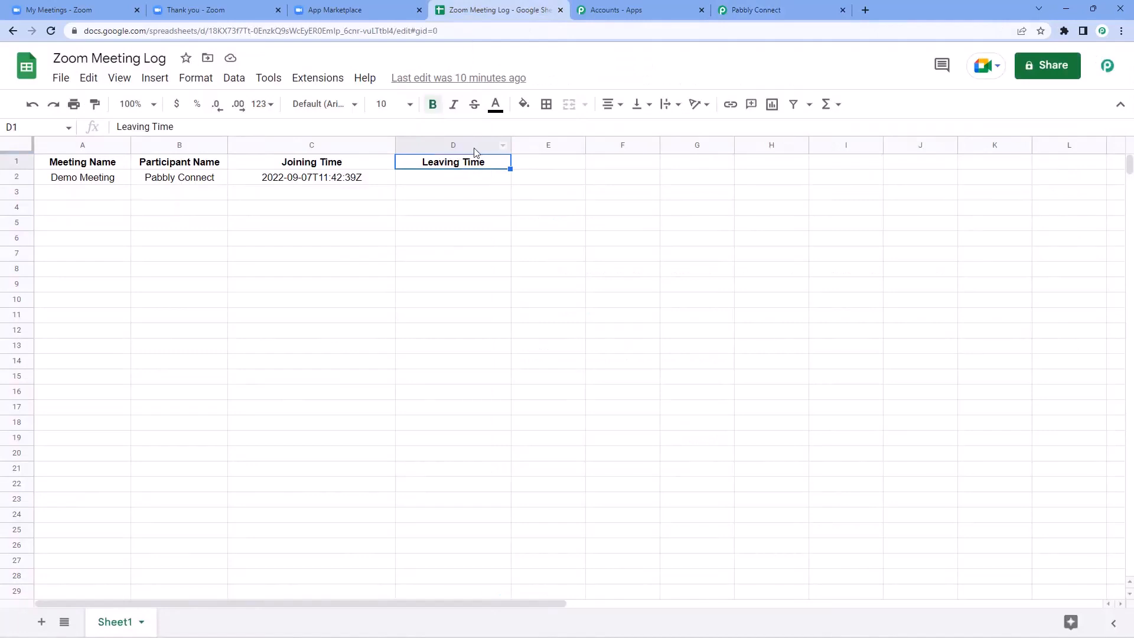
click(460, 181)
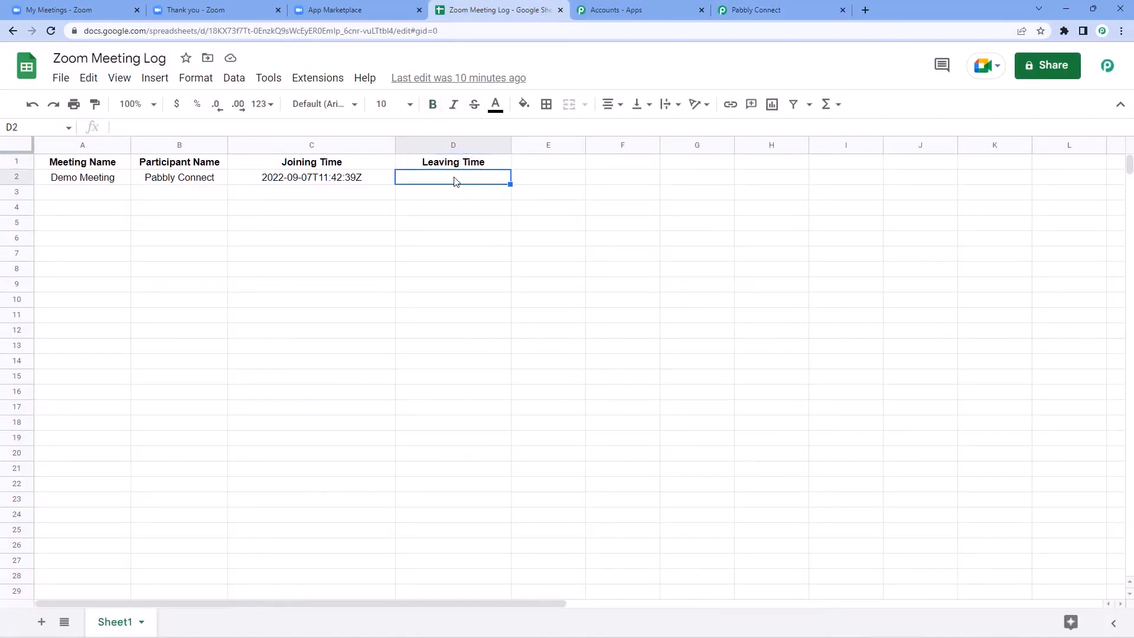
key(Down)
key(Down)
key(Down)
key(Down)
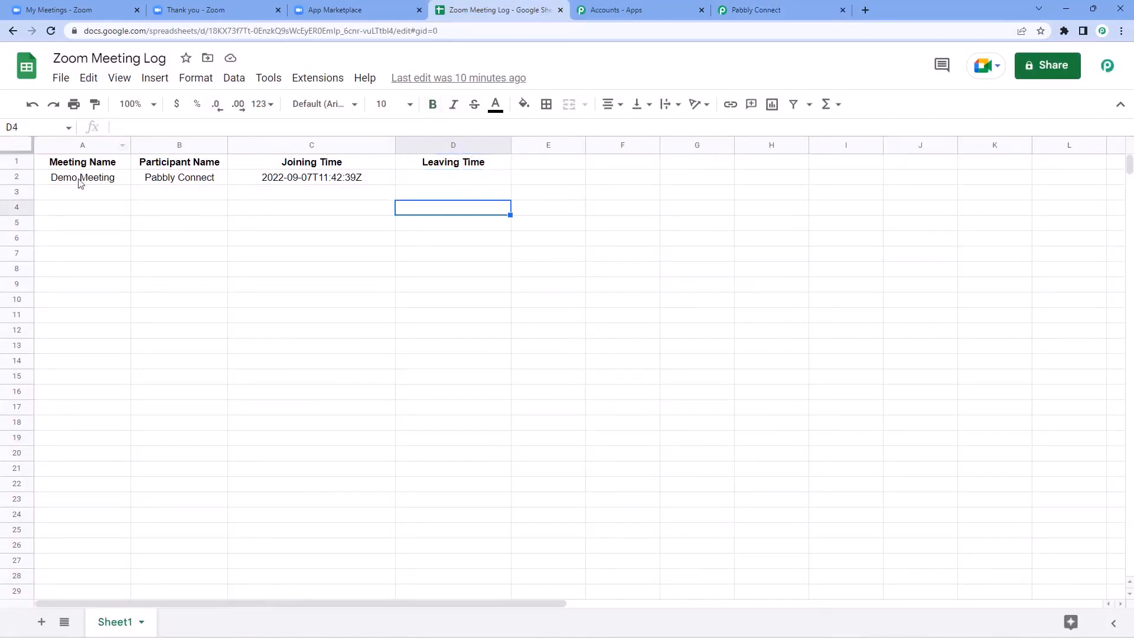
key(Down)
key(Down)
key(Down)
key(Down)
key(Down)
key(Down)
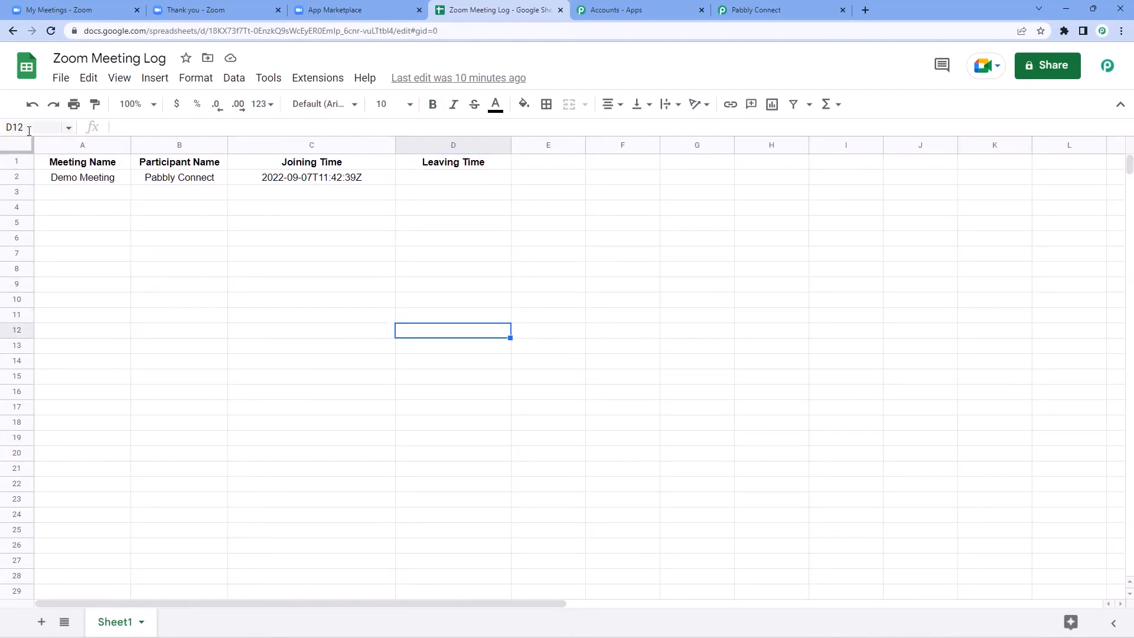
key(Up)
key(Up)
key(Up)
key(Up)
key(Up)
key(Up)
key(Up)
key(Up)
key(Up)
key(Up)
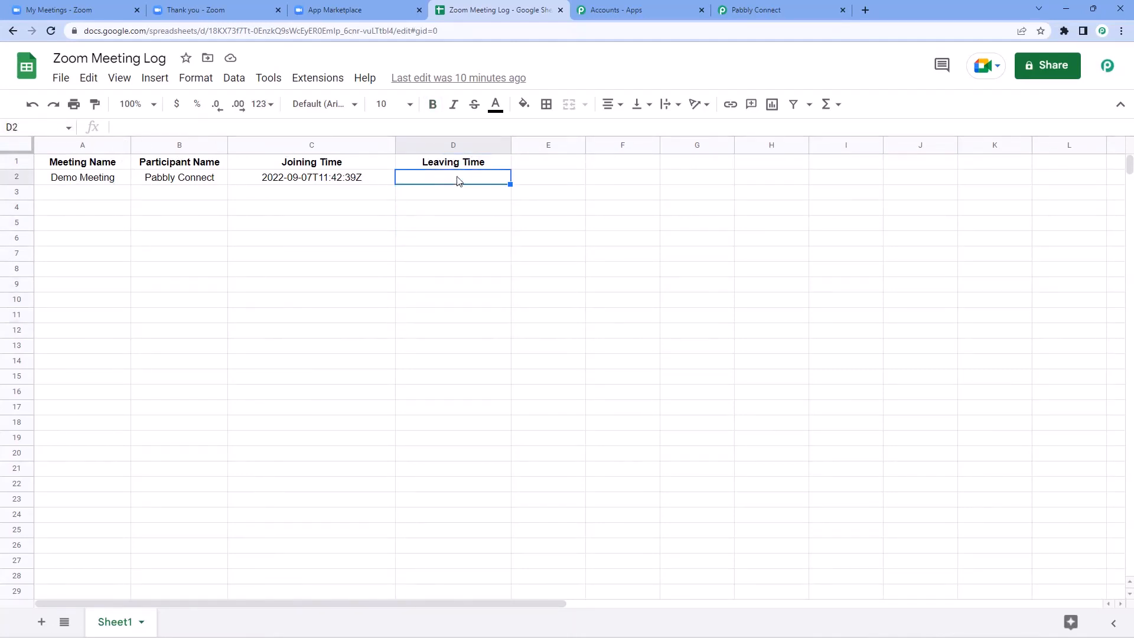
click(753, 10)
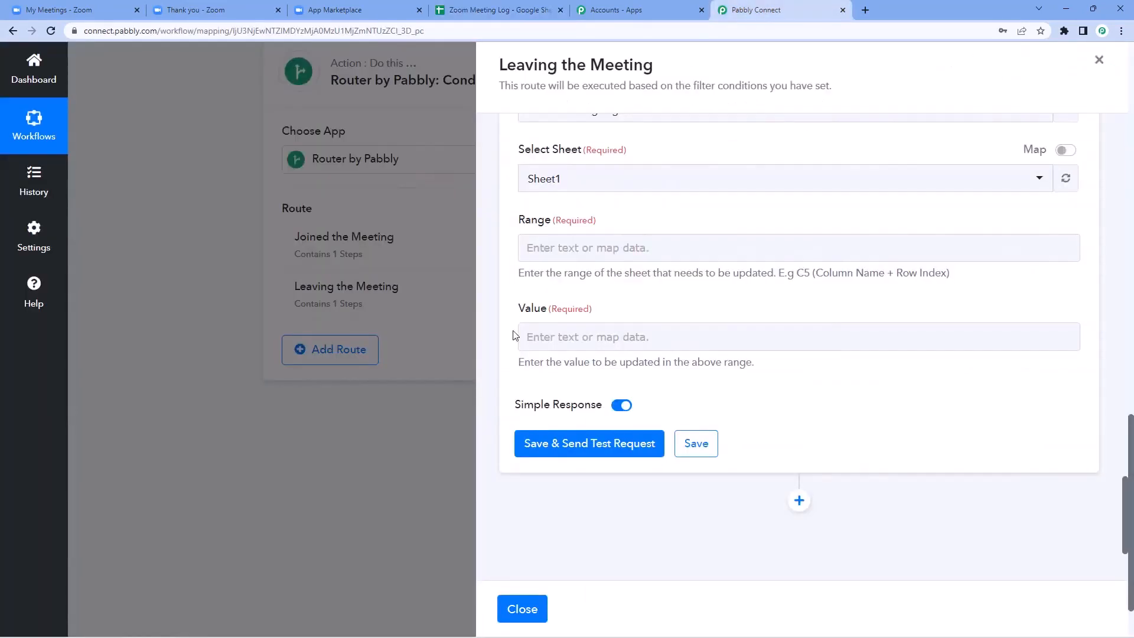
Step: Enter column D in the Range field and locate the lookup's RowIndex value 2
click(557, 260)
text(D2)
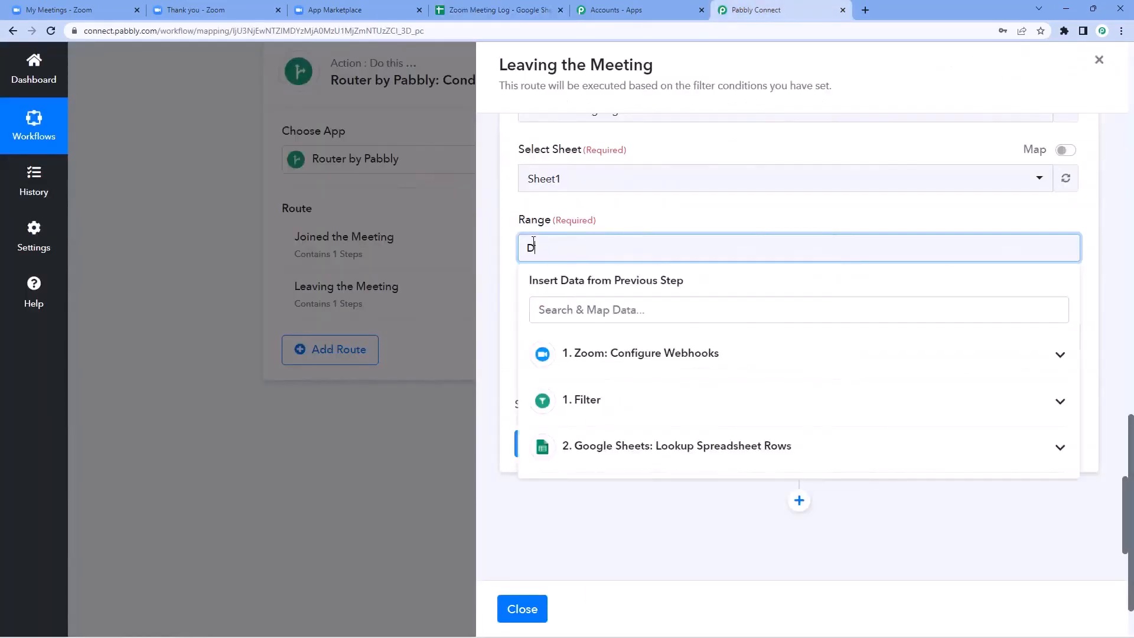
click(621, 212)
scroll(792, 231, up, 6)
scroll(785, 277, up, 5)
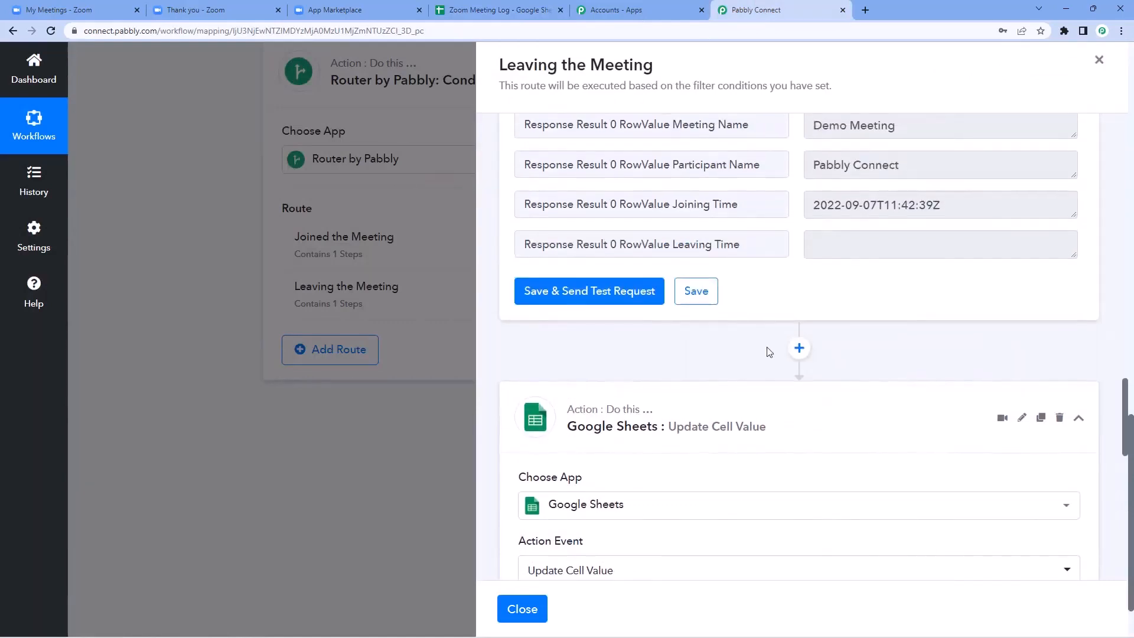
double_click(828, 266)
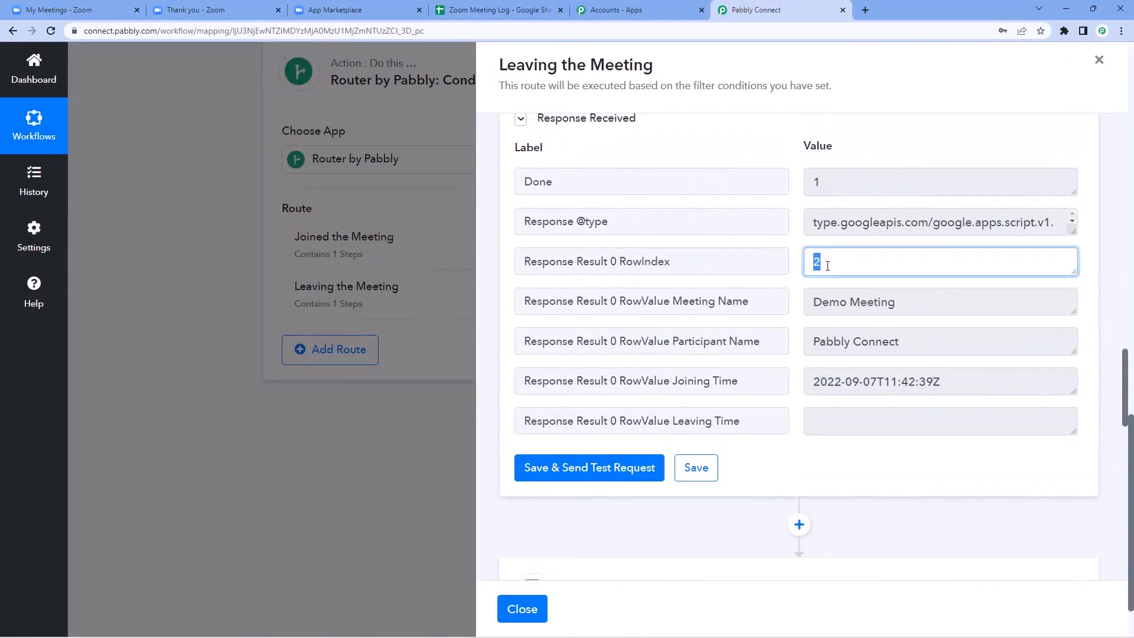
click(800, 265)
drag(825, 265, 779, 263)
click(793, 264)
double_click(822, 262)
scroll(782, 286, down, 12)
Step: Append the Lookup Spreadsheet Rows Response Result 0 RowIndex after D in the Range
click(567, 304)
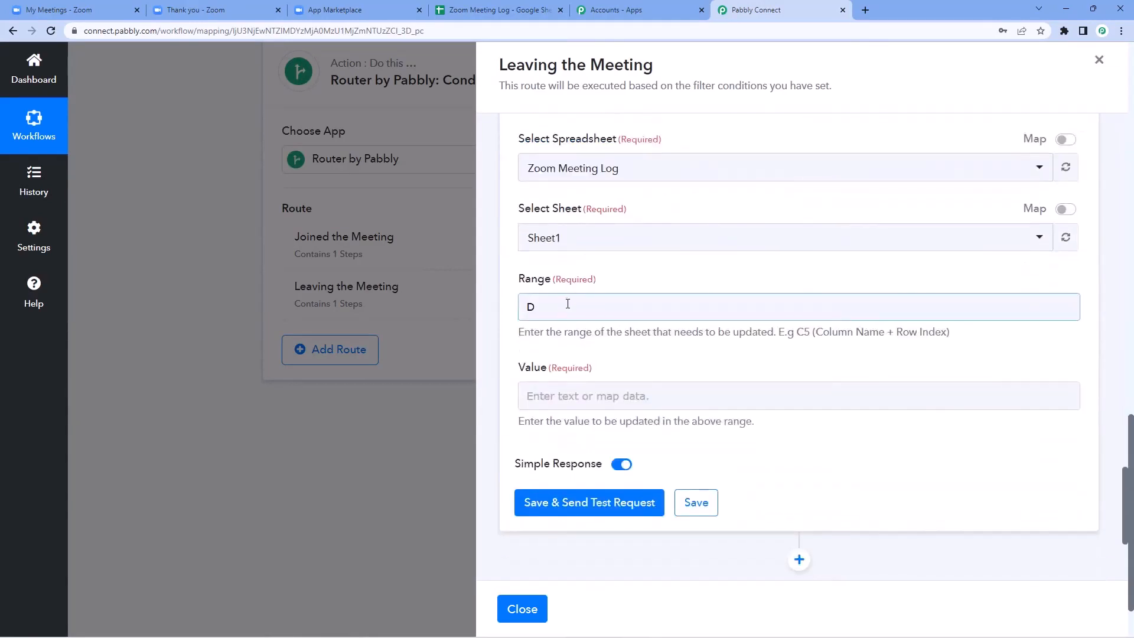
scroll(565, 250, down, 1)
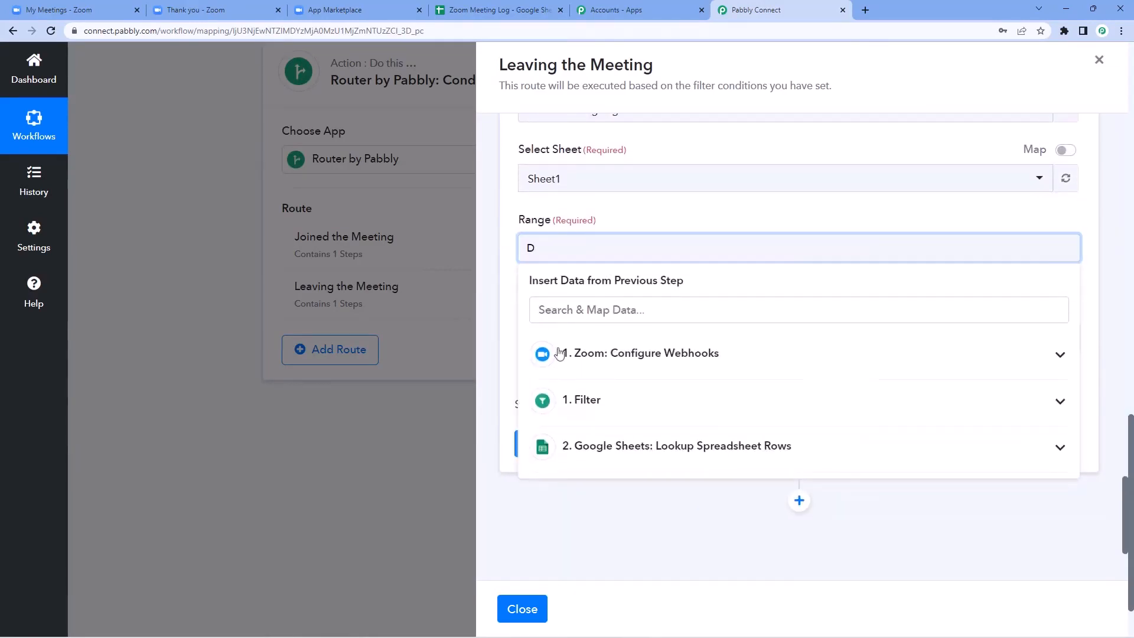
click(643, 446)
scroll(649, 453, down, 1)
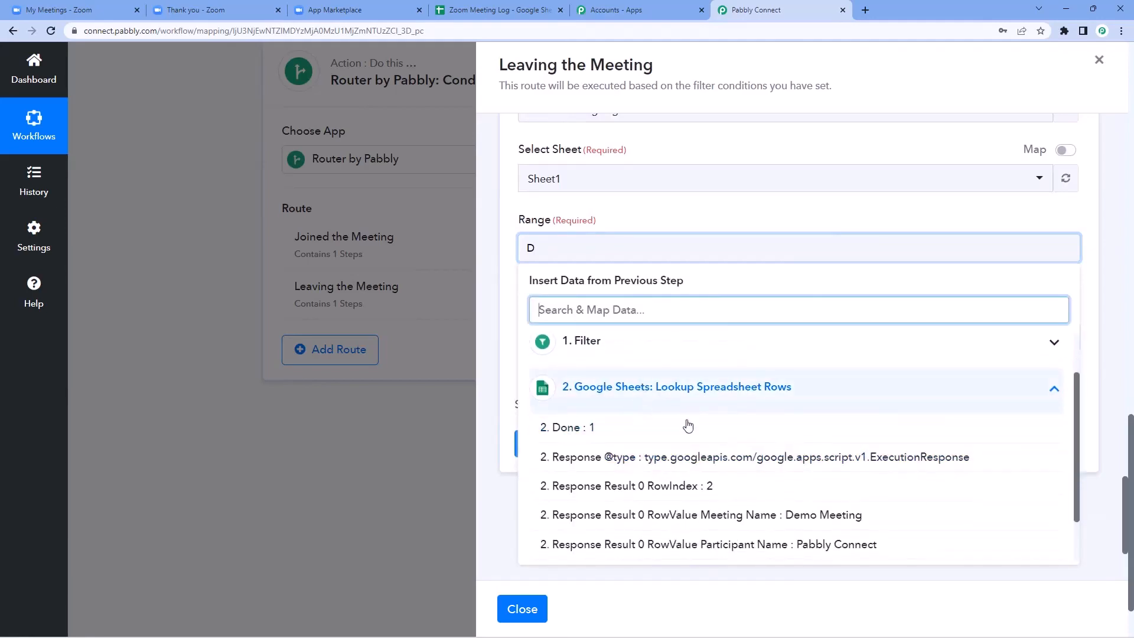
scroll(688, 425, down, 1)
click(685, 427)
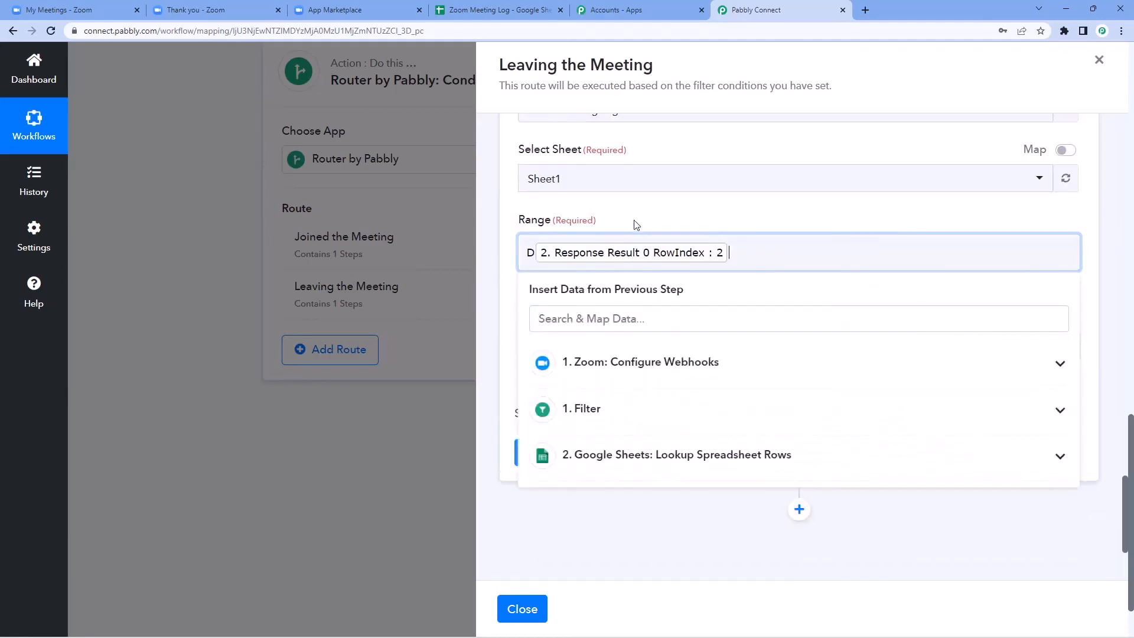
click(636, 224)
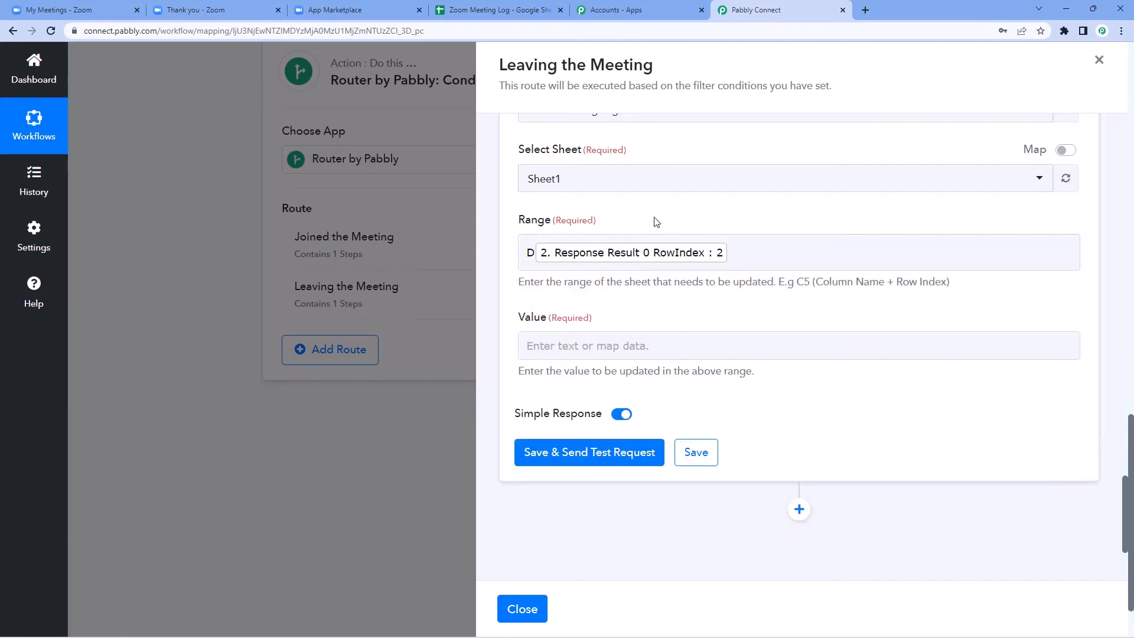
scroll(600, 319, down, 1)
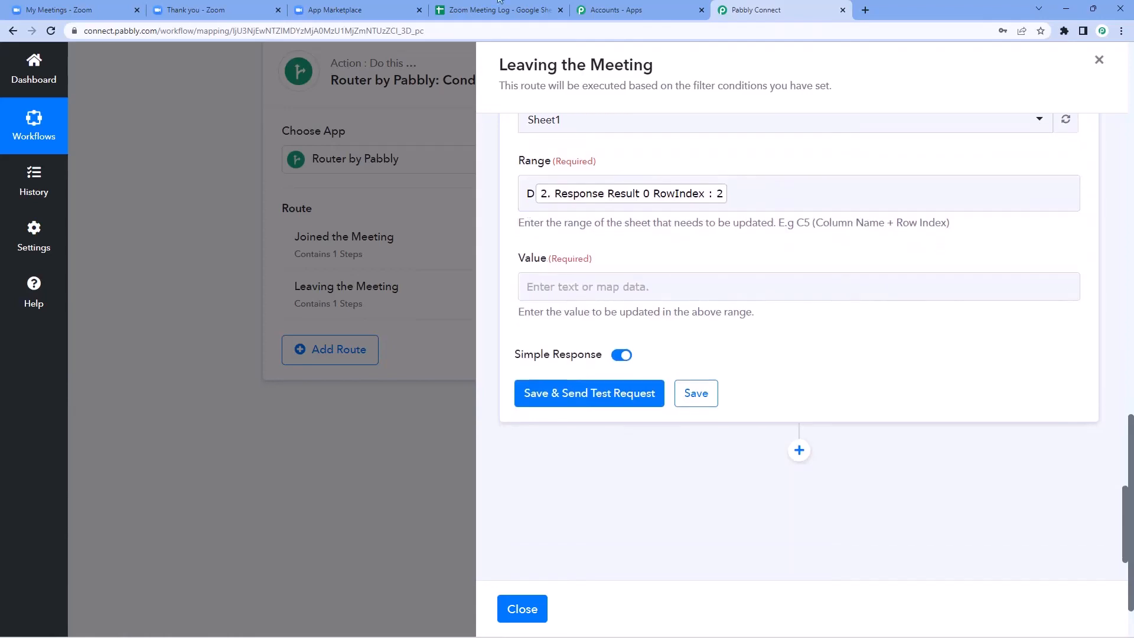
click(491, 10)
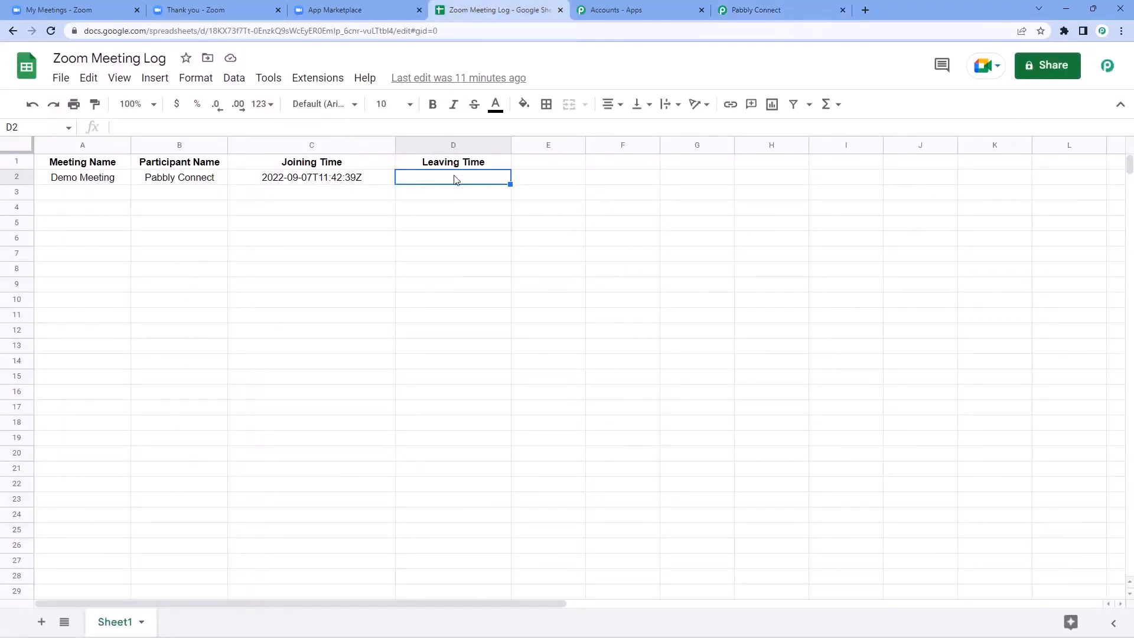
click(756, 10)
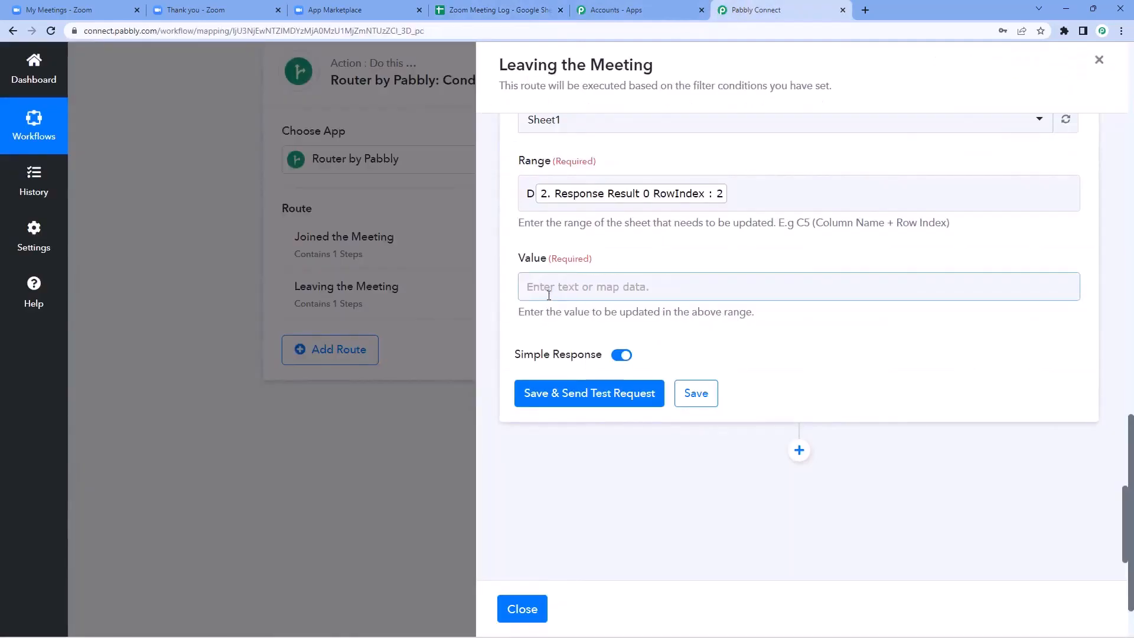
Step: Map the Zoom Payload Object Participant Leave Time into the Value field
click(566, 290)
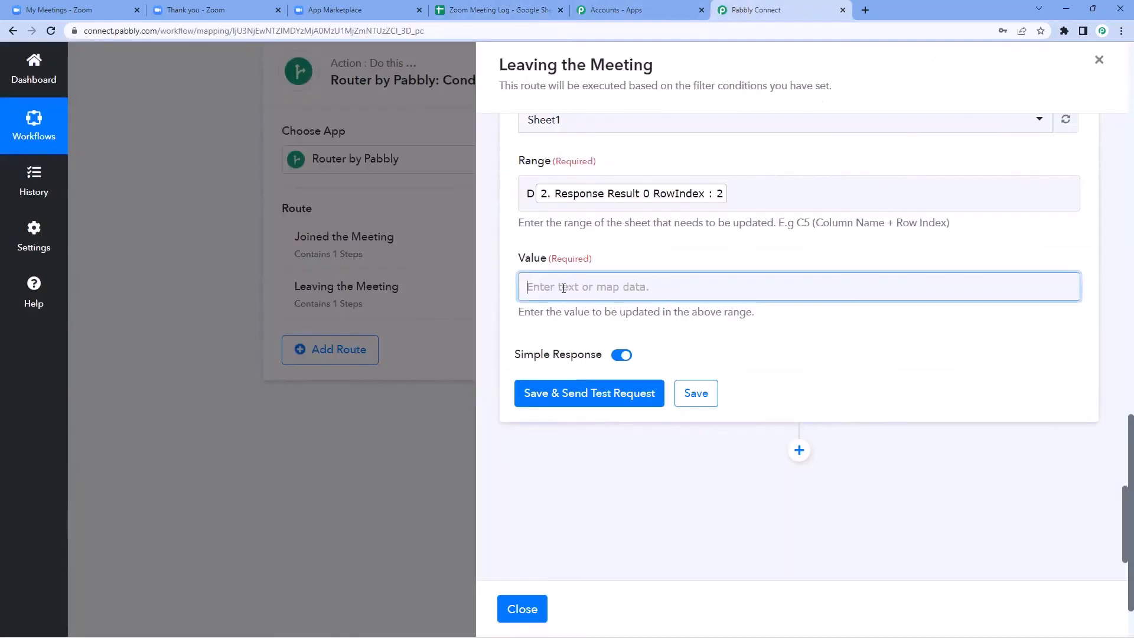
scroll(632, 339, down, 1)
click(635, 343)
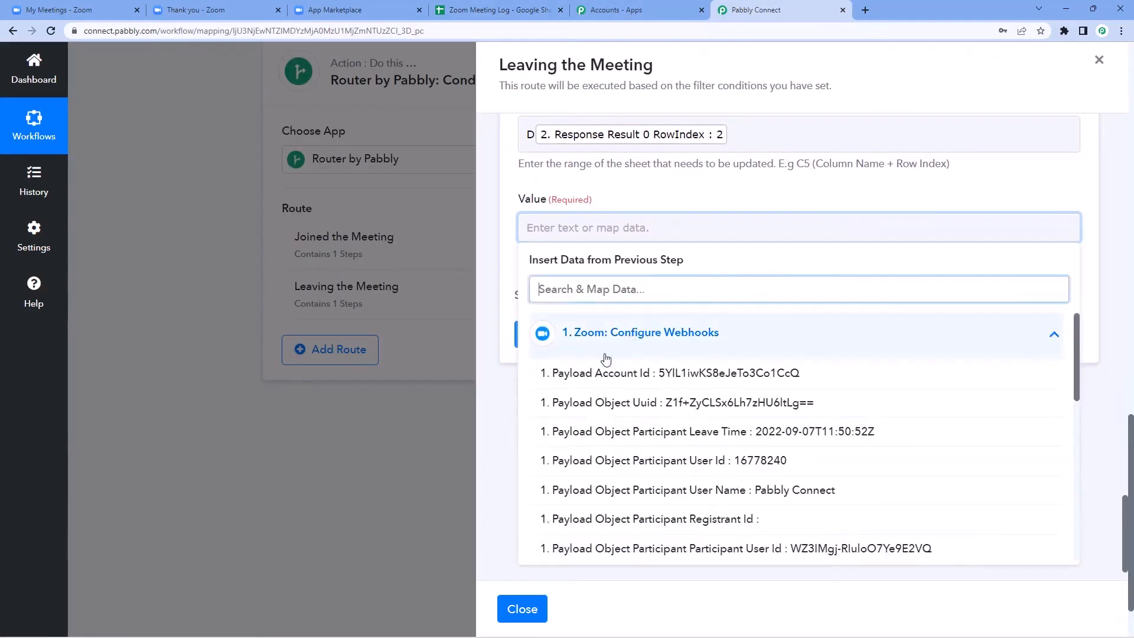
scroll(661, 360, down, 1)
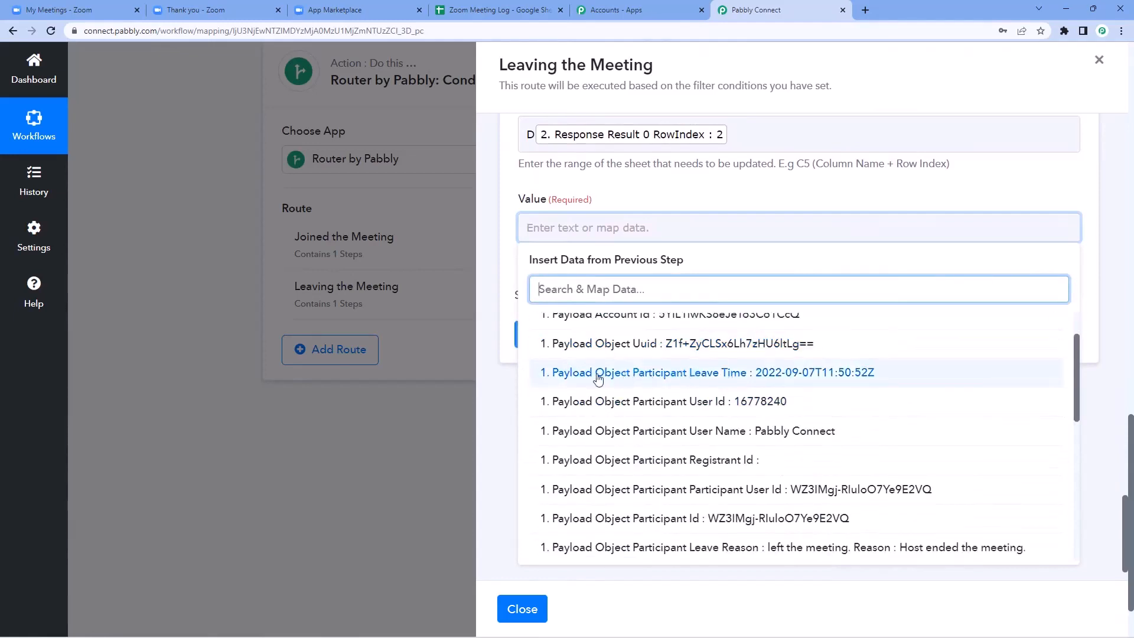
click(685, 378)
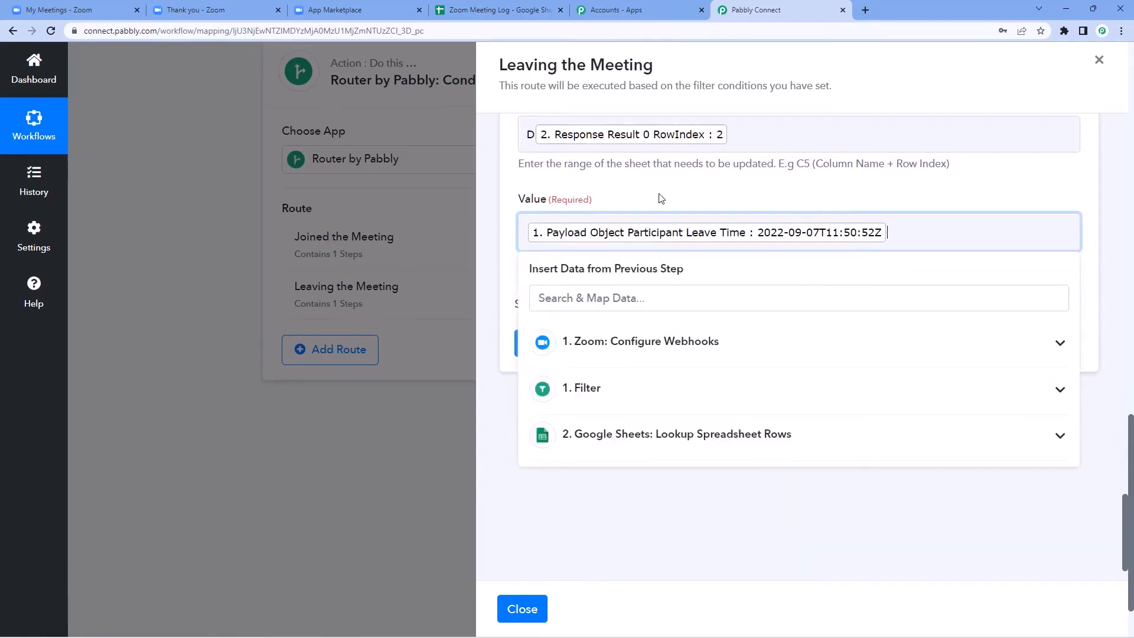
click(658, 195)
Step: Save and send a test request, confirming Sheet1!D2 was updated
click(594, 349)
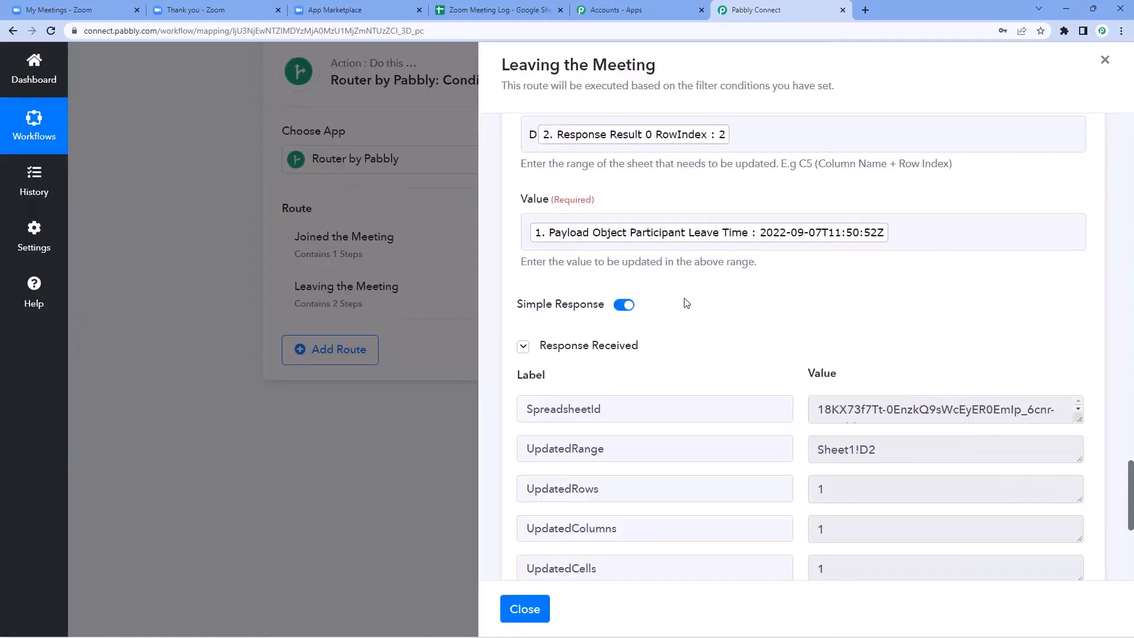
scroll(686, 303, down, 1)
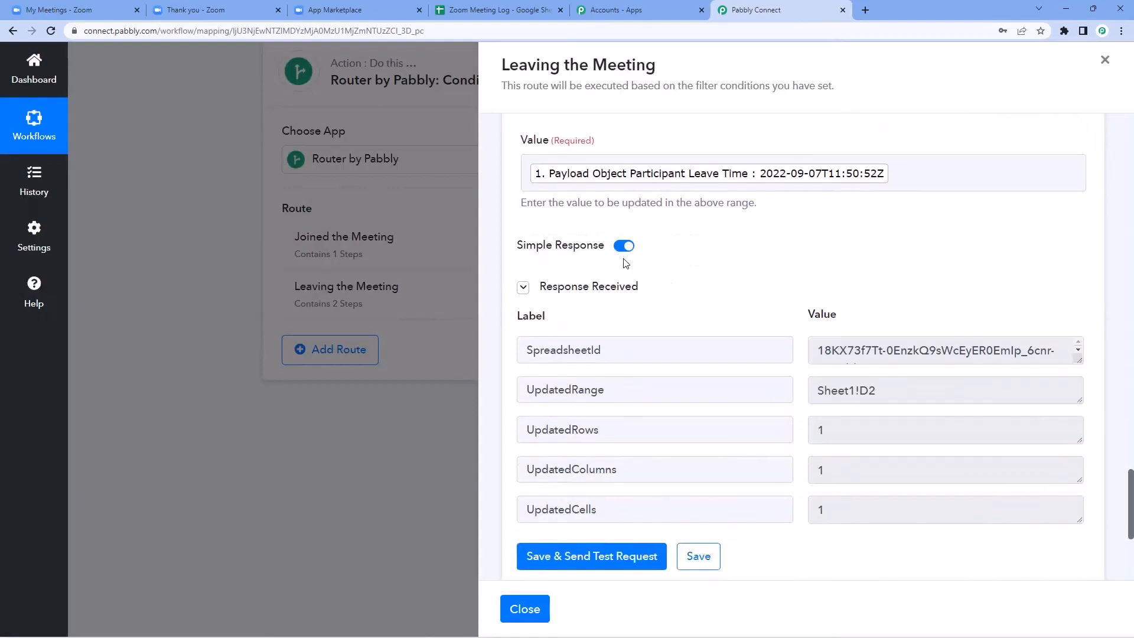
scroll(738, 238, down, 2)
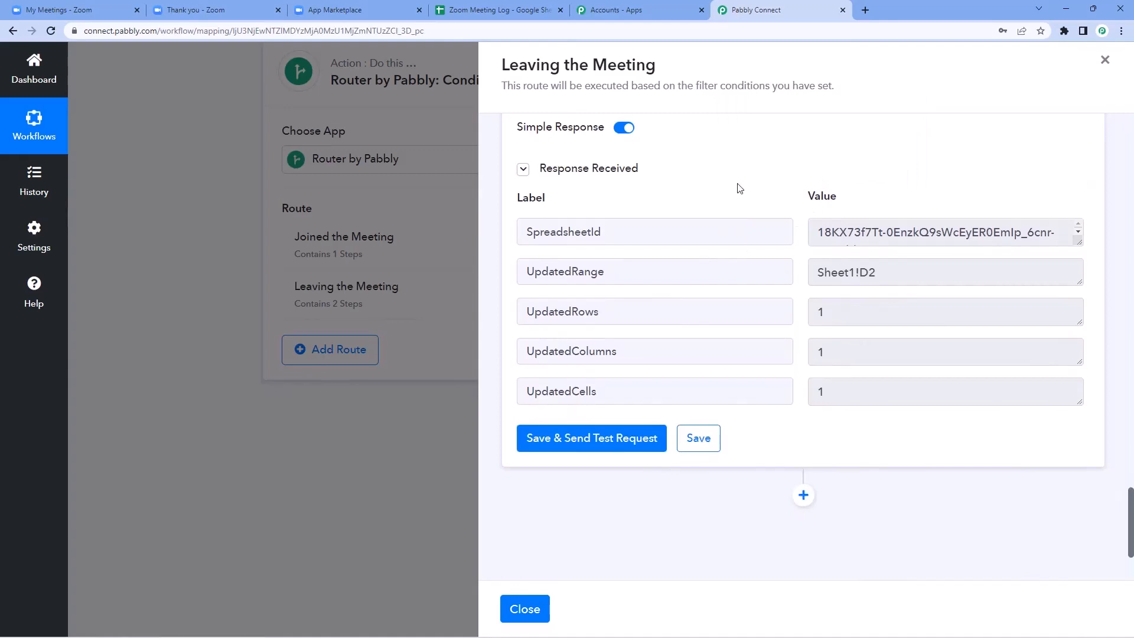
scroll(757, 190, up, 5)
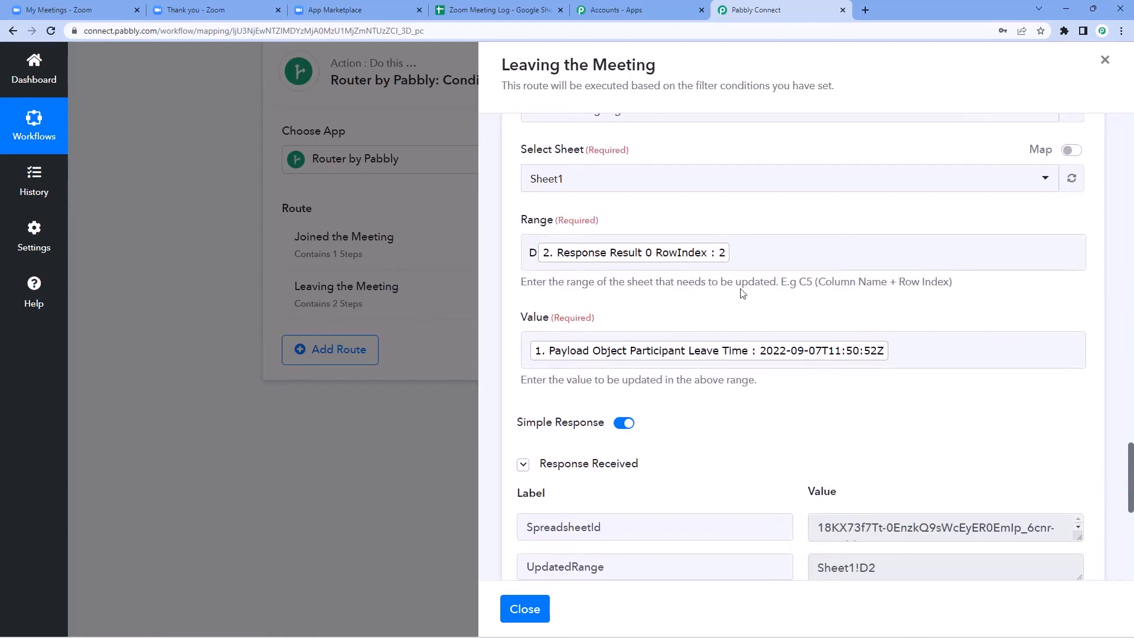
click(498, 10)
Step: Review the logged test row, including the Demo Meeting entry and leave time in D2
drag(327, 197, 415, 195)
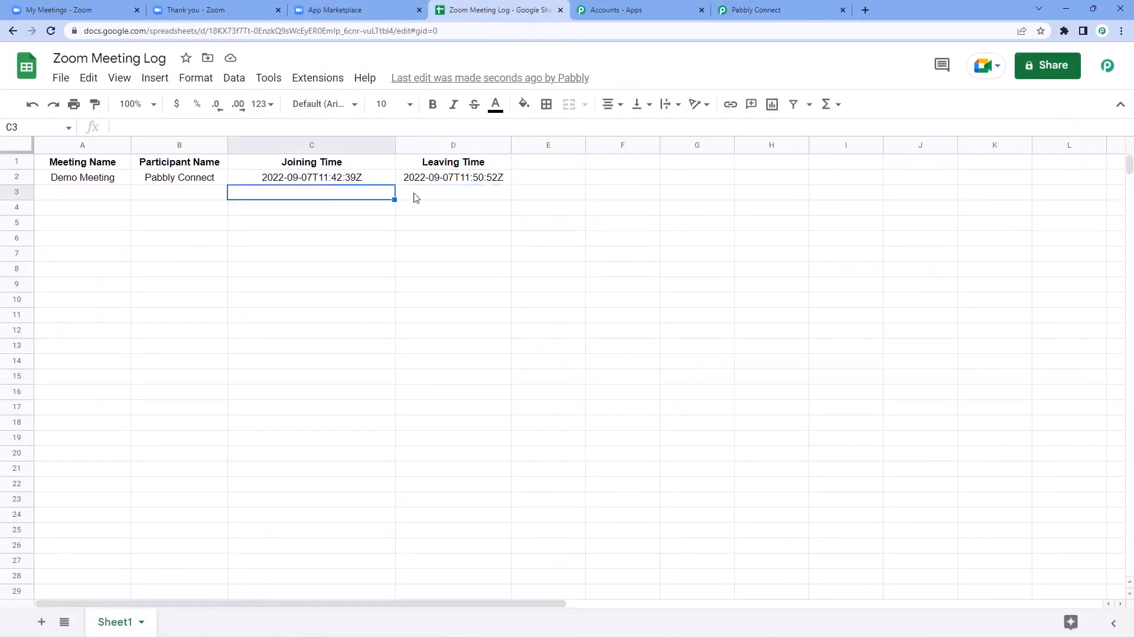
click(467, 195)
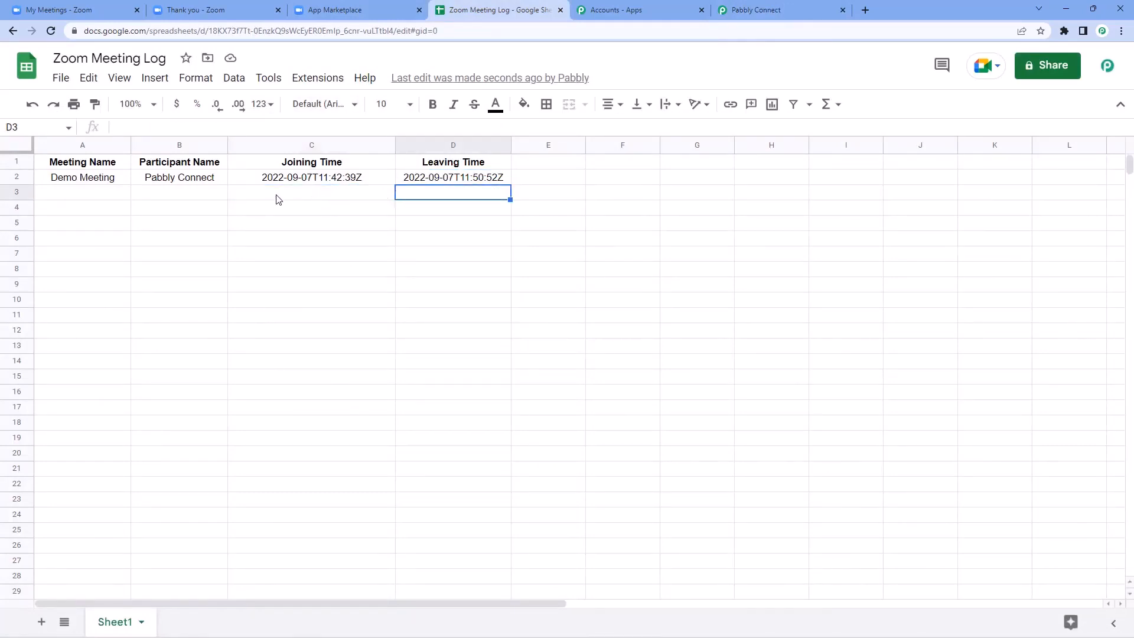
click(307, 190)
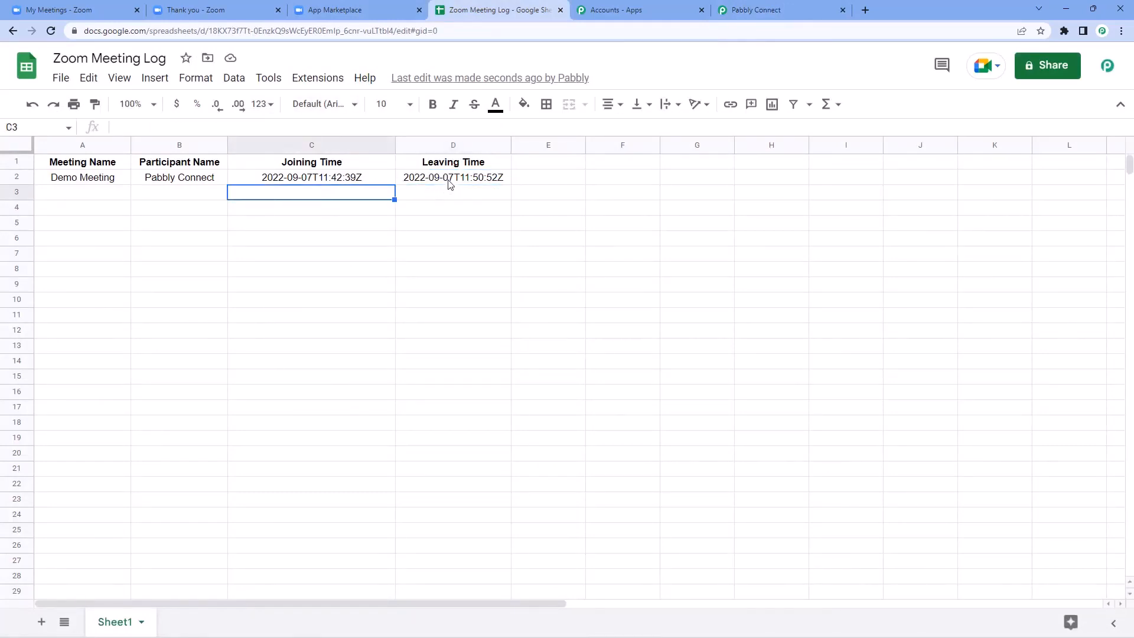
click(77, 182)
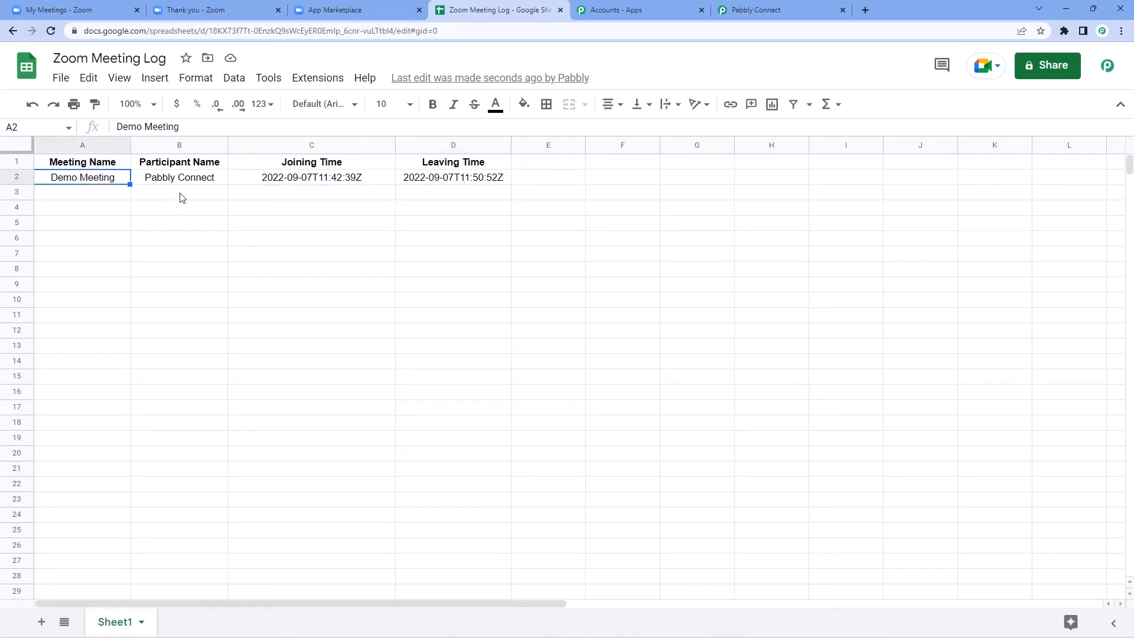
click(84, 195)
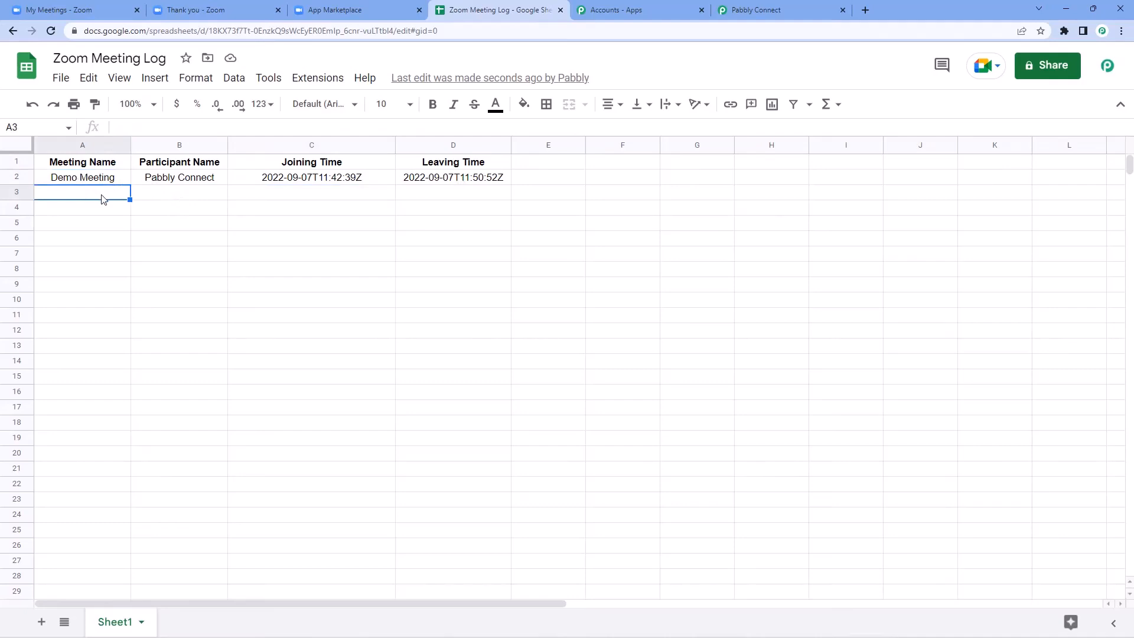
click(199, 199)
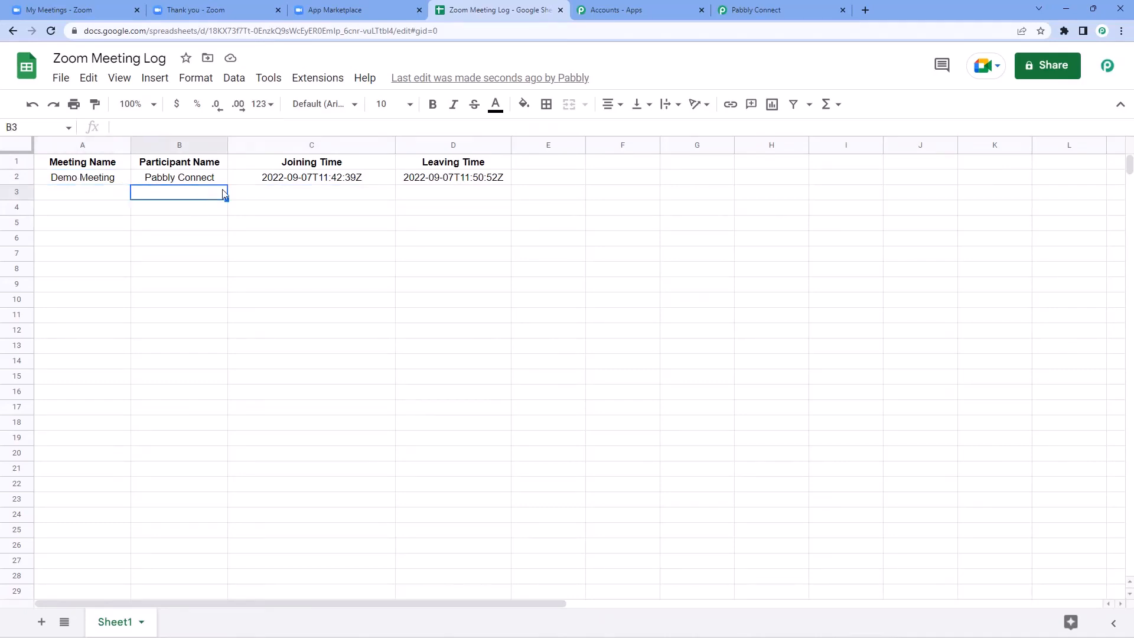
click(275, 193)
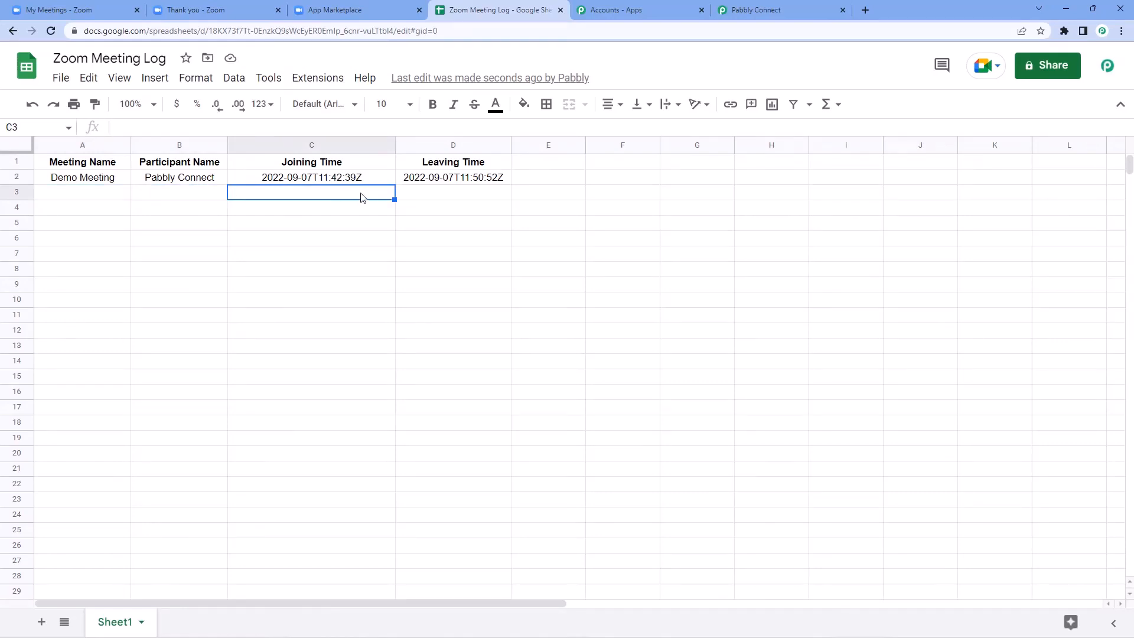
click(421, 194)
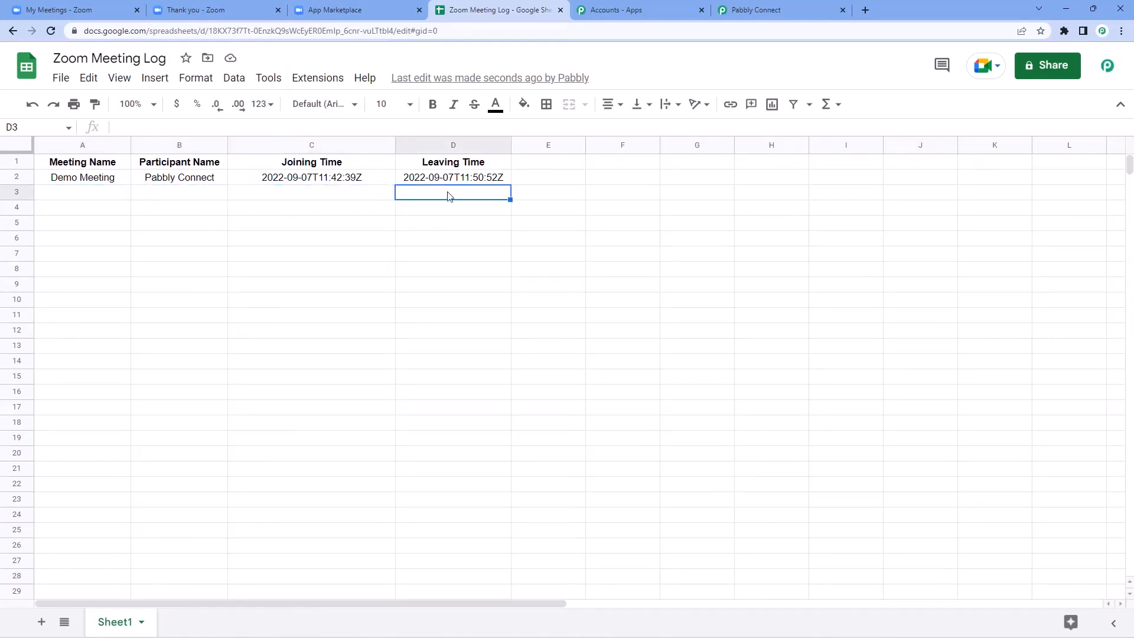
Step: Clear the test data in A2:D2, leaving only the headers
drag(84, 180, 448, 185)
key(Delete)
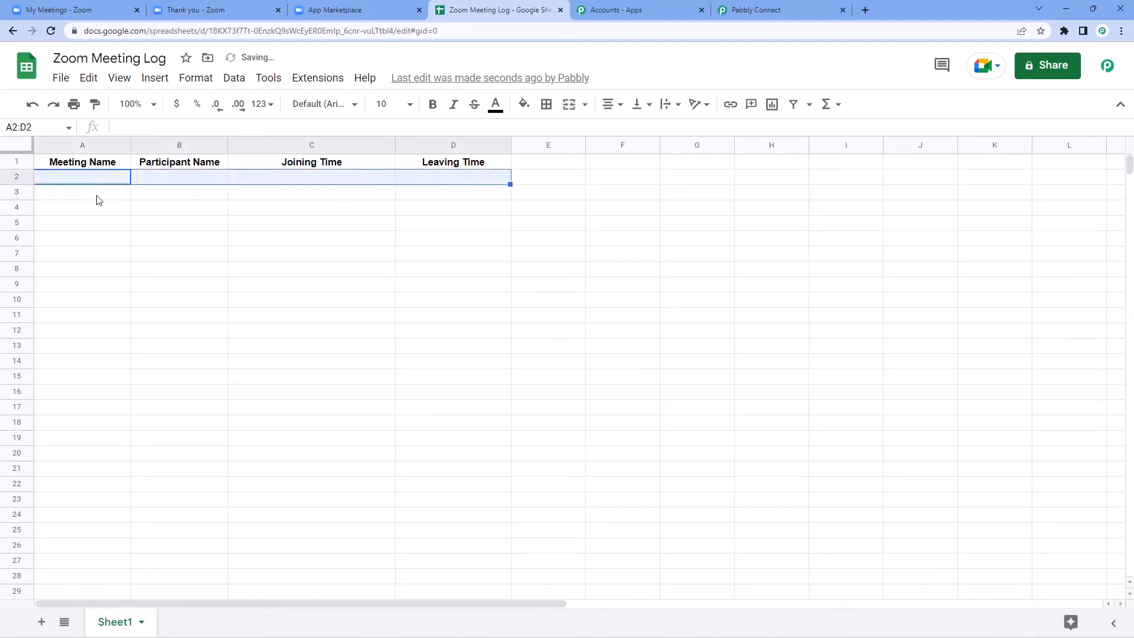
click(104, 184)
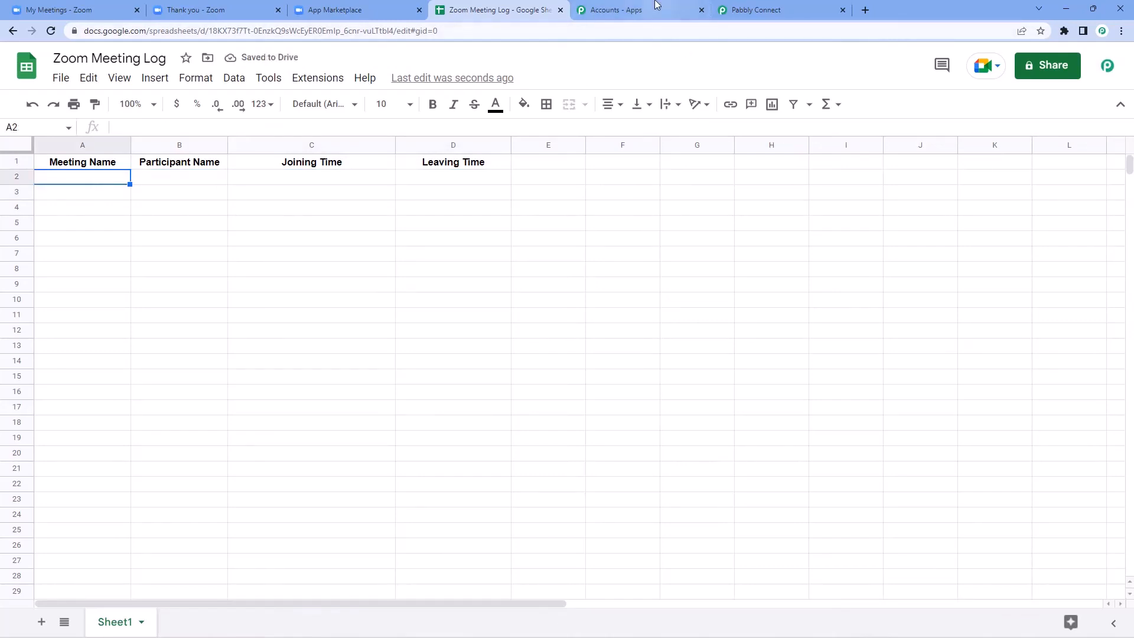
click(747, 11)
Step: Close the Leaving the Meeting route setup and go to the Zoom meetings list
click(524, 609)
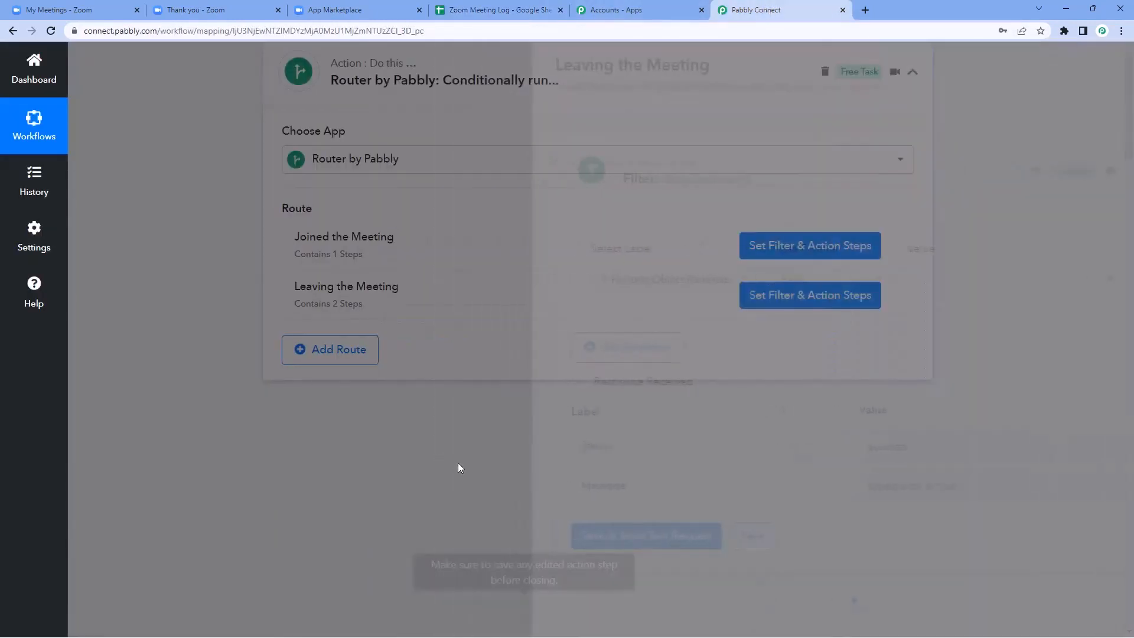
scroll(602, 241, up, 4)
scroll(644, 260, up, 15)
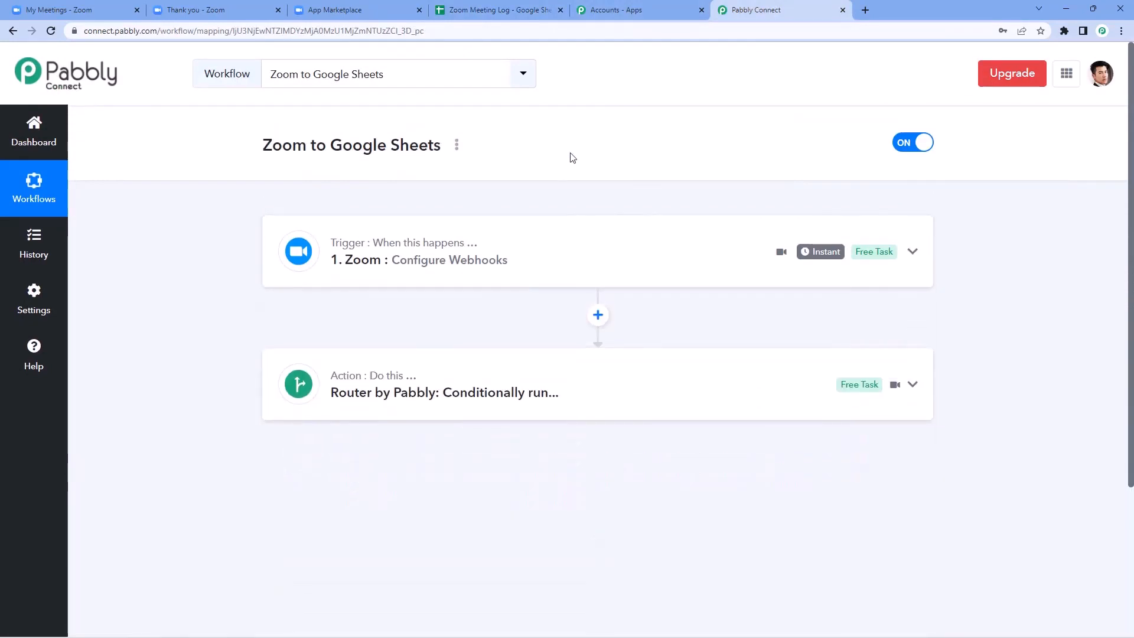
click(88, 8)
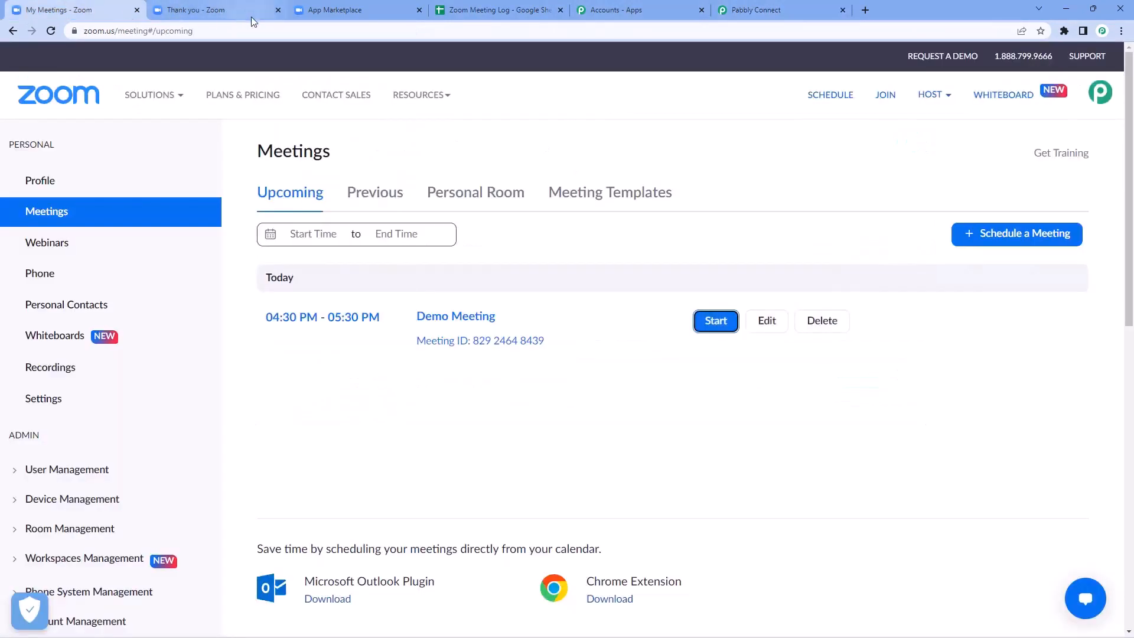
click(278, 10)
Step: Edit and save Demo Meeting, then view its details page with the invite link
click(759, 324)
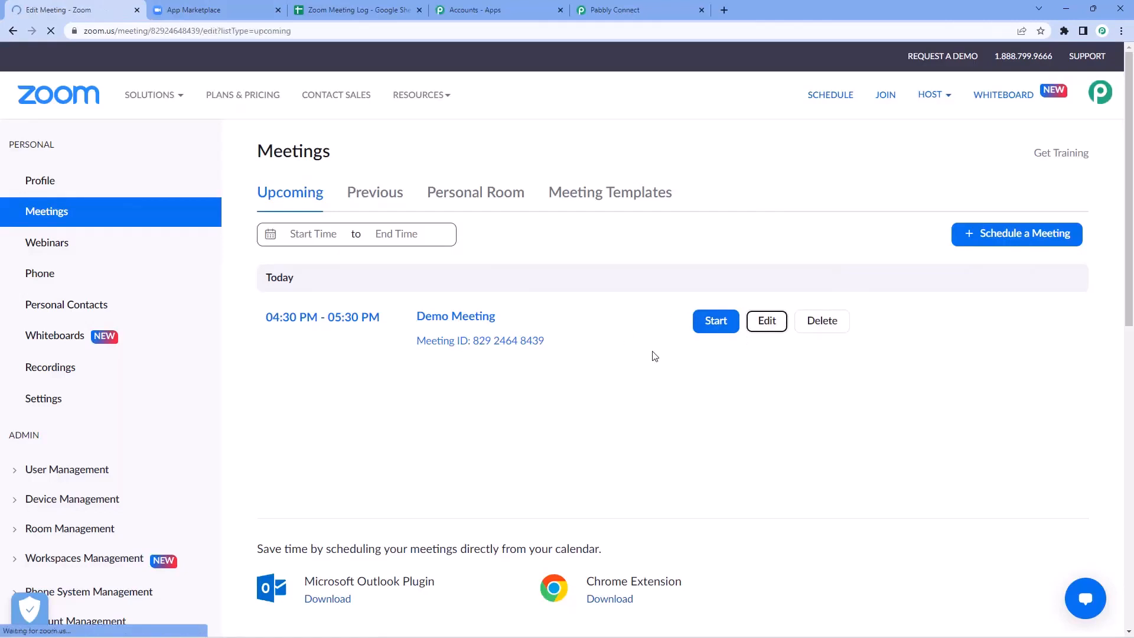
scroll(584, 270, down, 5)
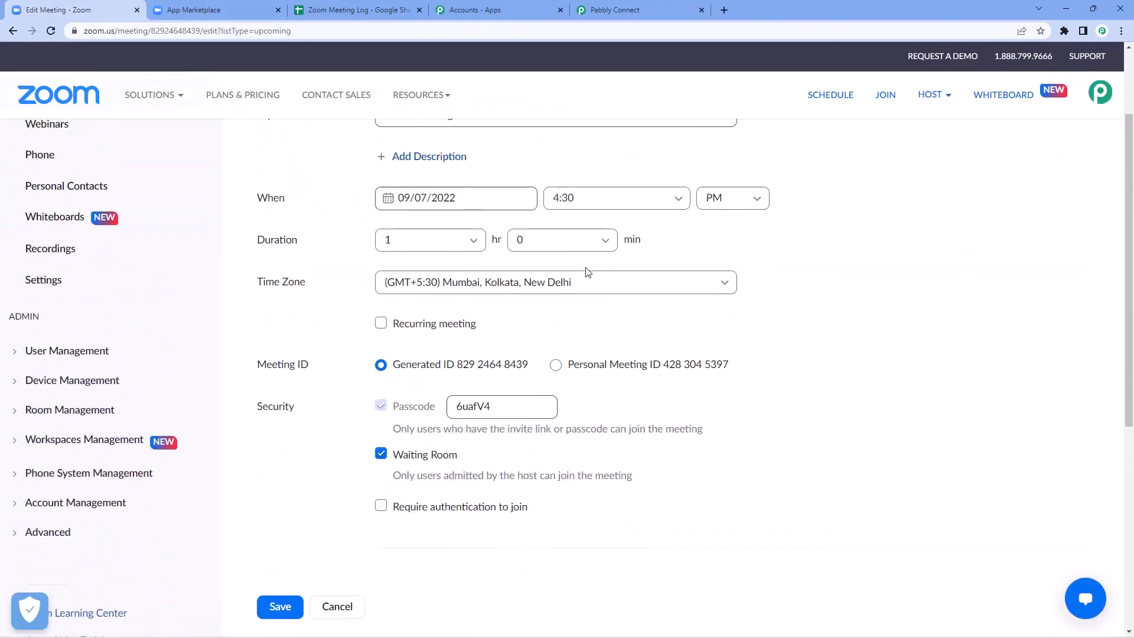
click(280, 453)
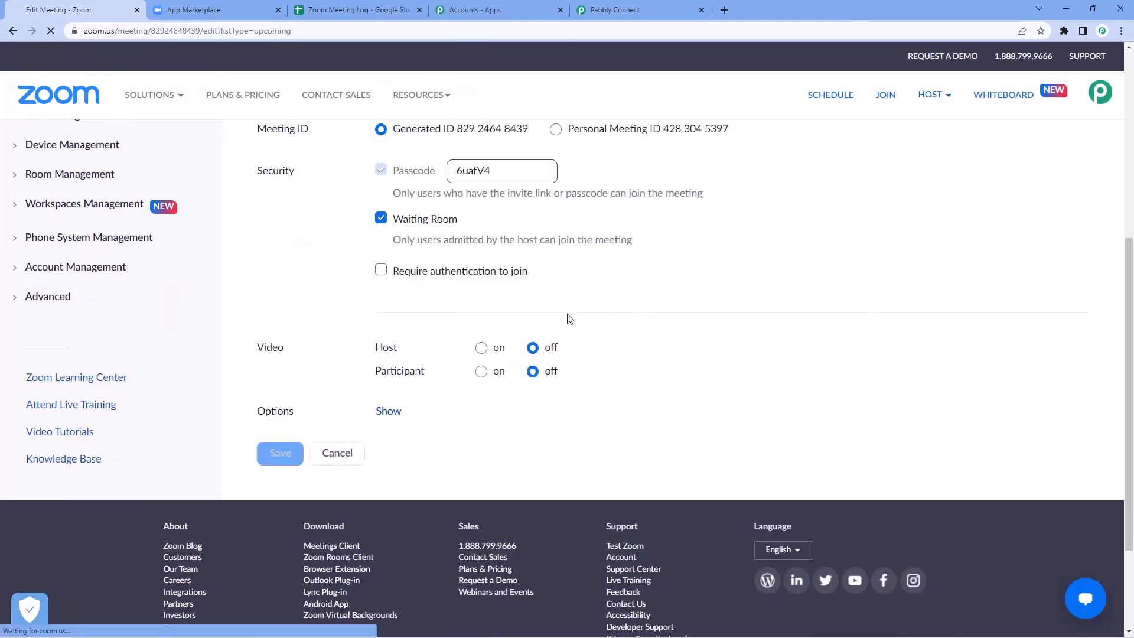
scroll(654, 347, up, 2)
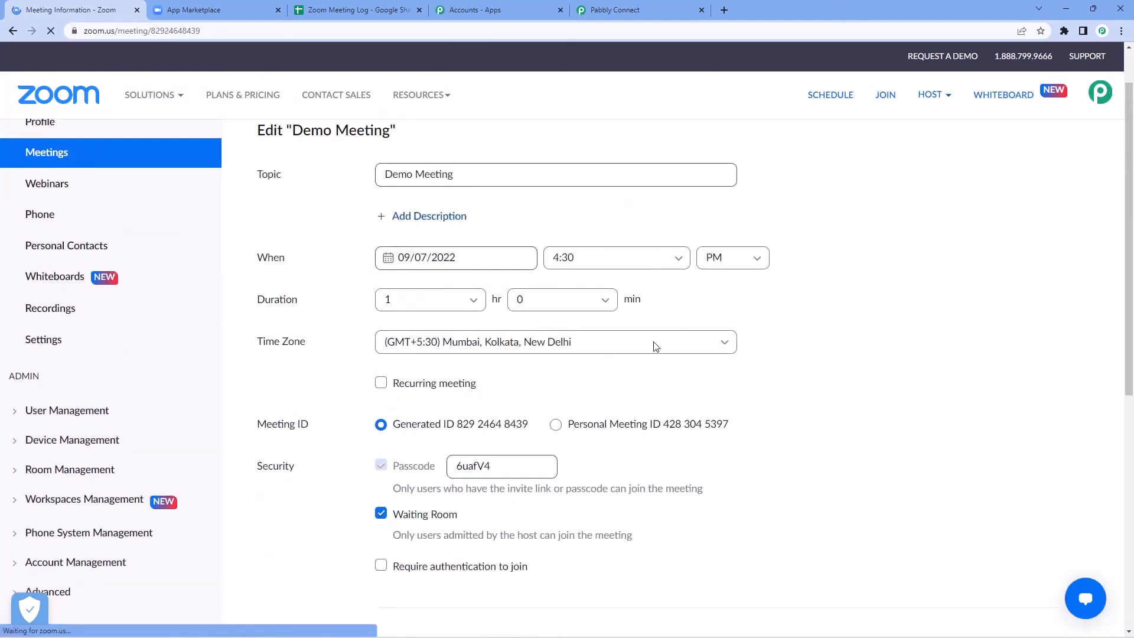
scroll(305, 320, down, 2)
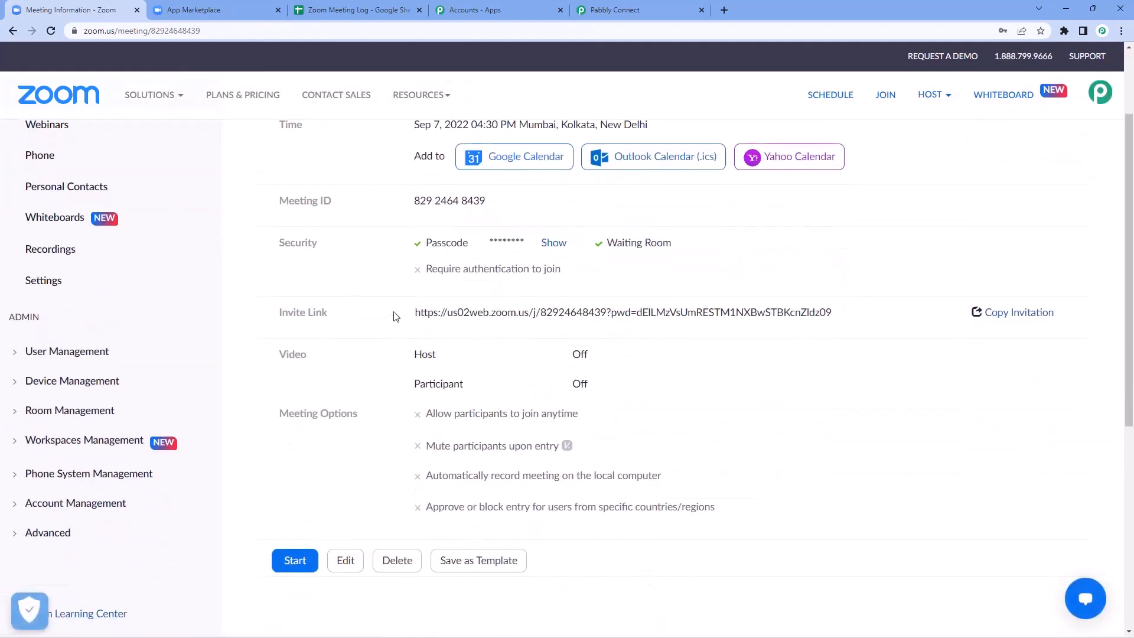
drag(415, 313, 805, 313)
Step: Copy the Demo Meeting invite link and load it in a new private window
triple_click(831, 313)
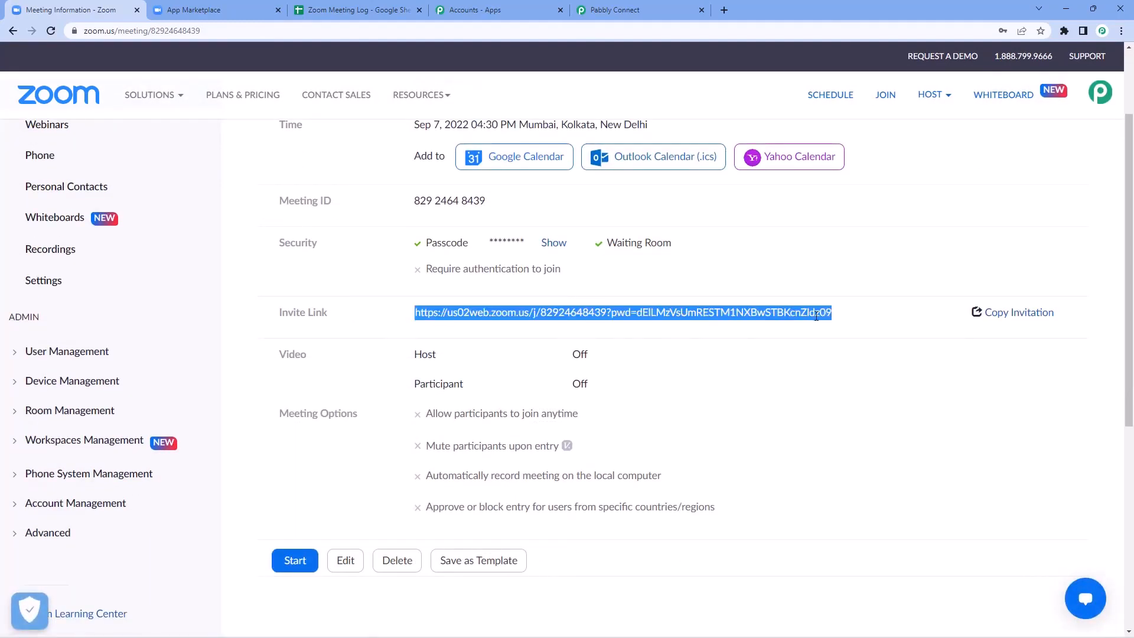
right_click(816, 316)
click(833, 324)
key(ctrl+shift+n)
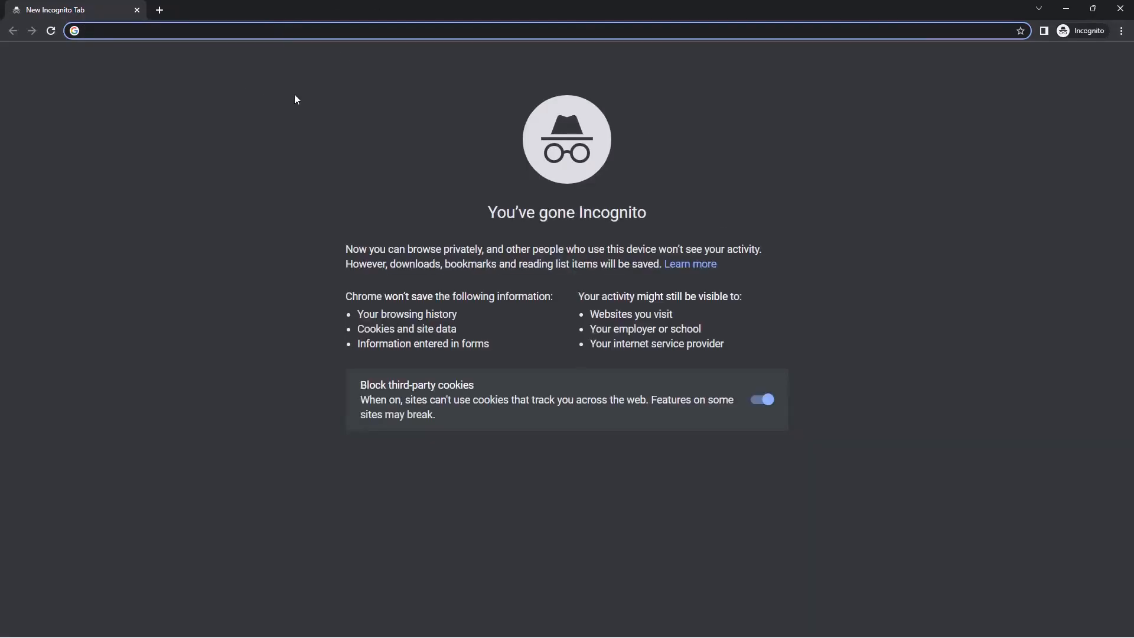
key(ctrl+v)
key(Return)
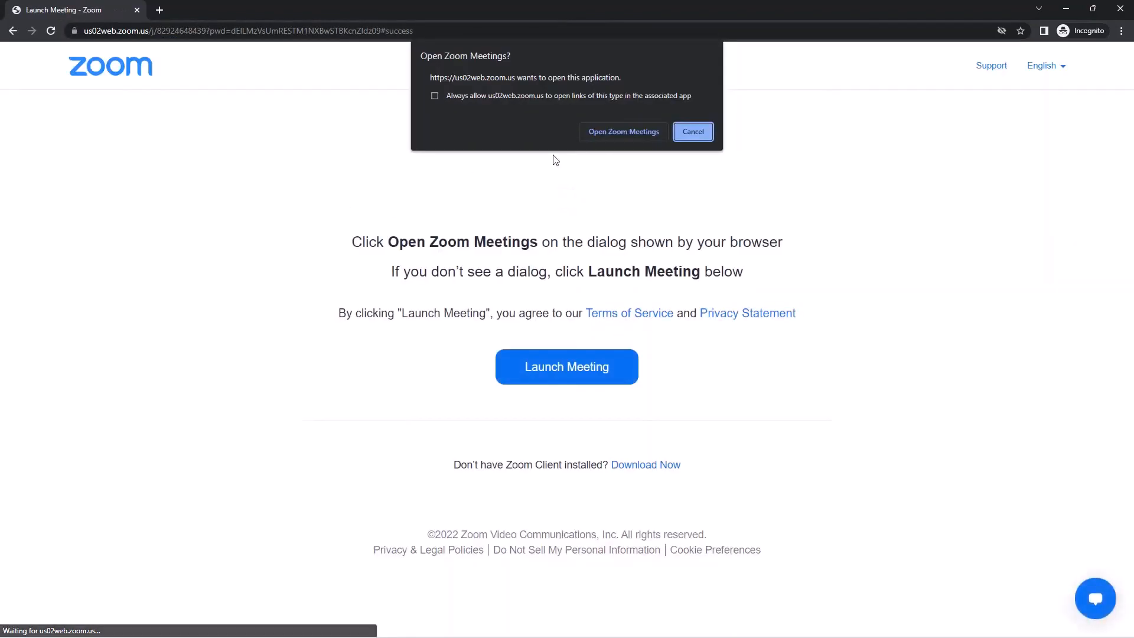
Step: Join from the browser as guest 'Dummy Name' and wait for the meeting to start
click(692, 132)
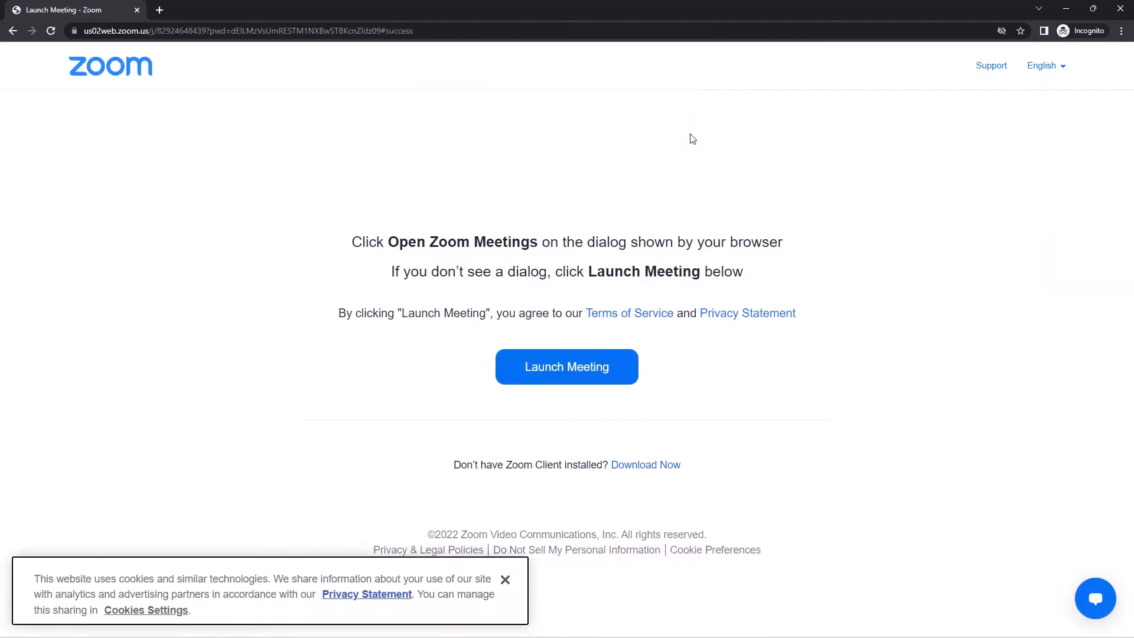
click(624, 370)
click(693, 131)
click(650, 502)
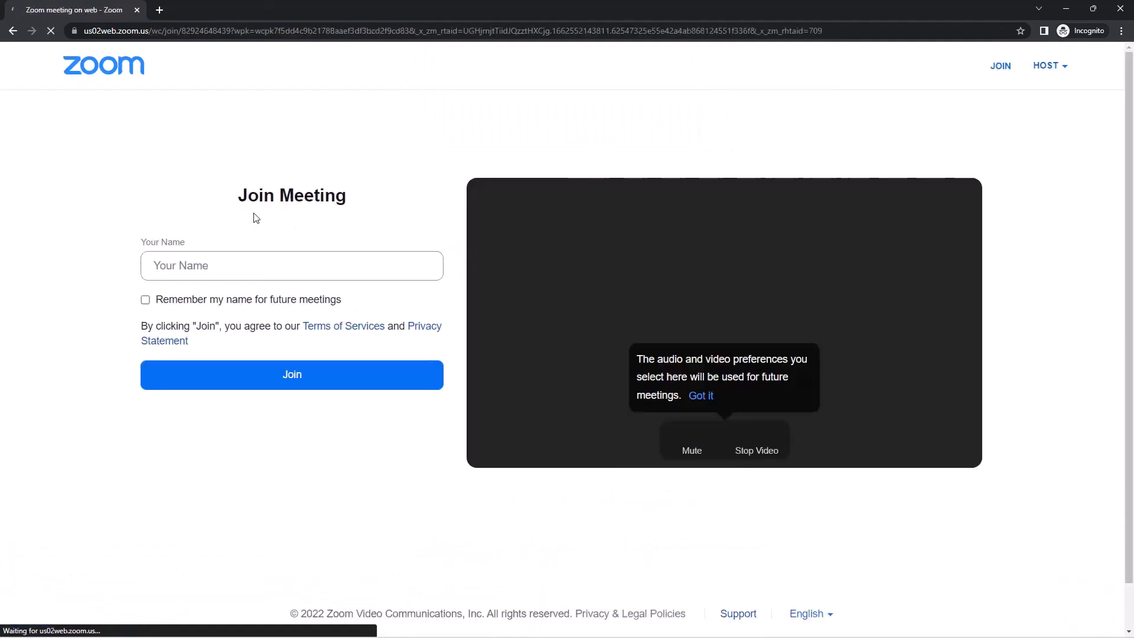
click(238, 261)
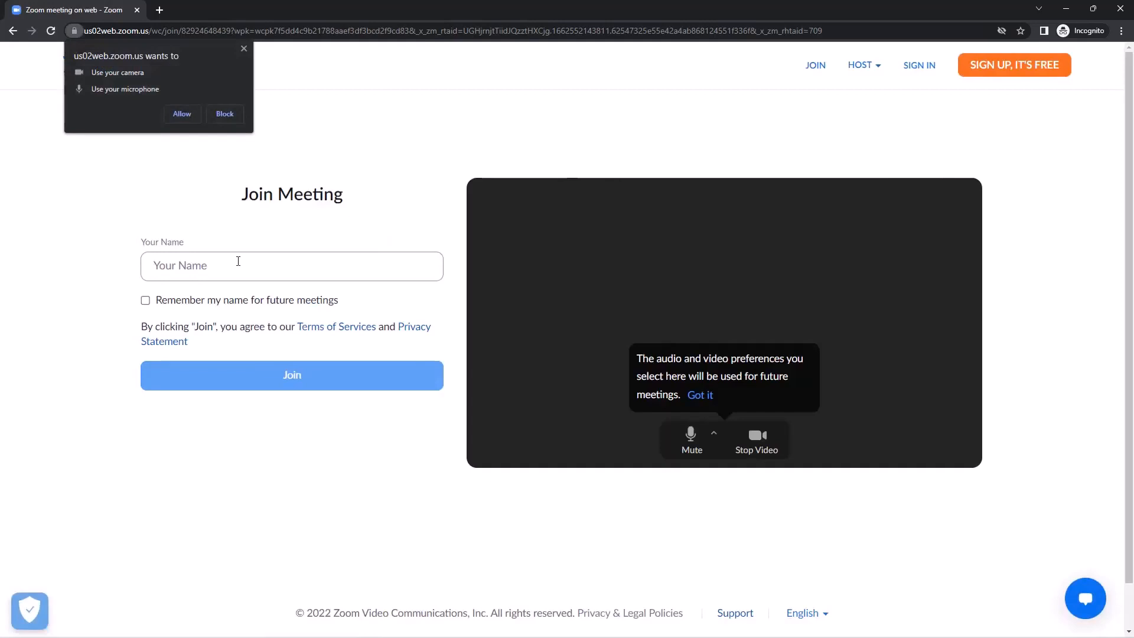
click(182, 114)
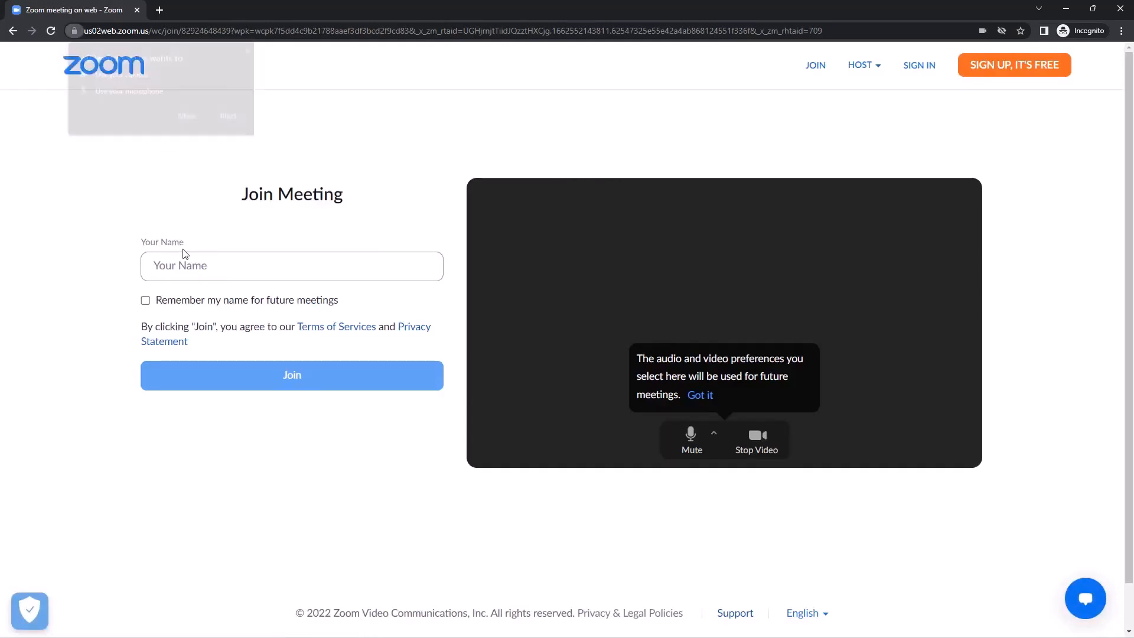
text(Du)
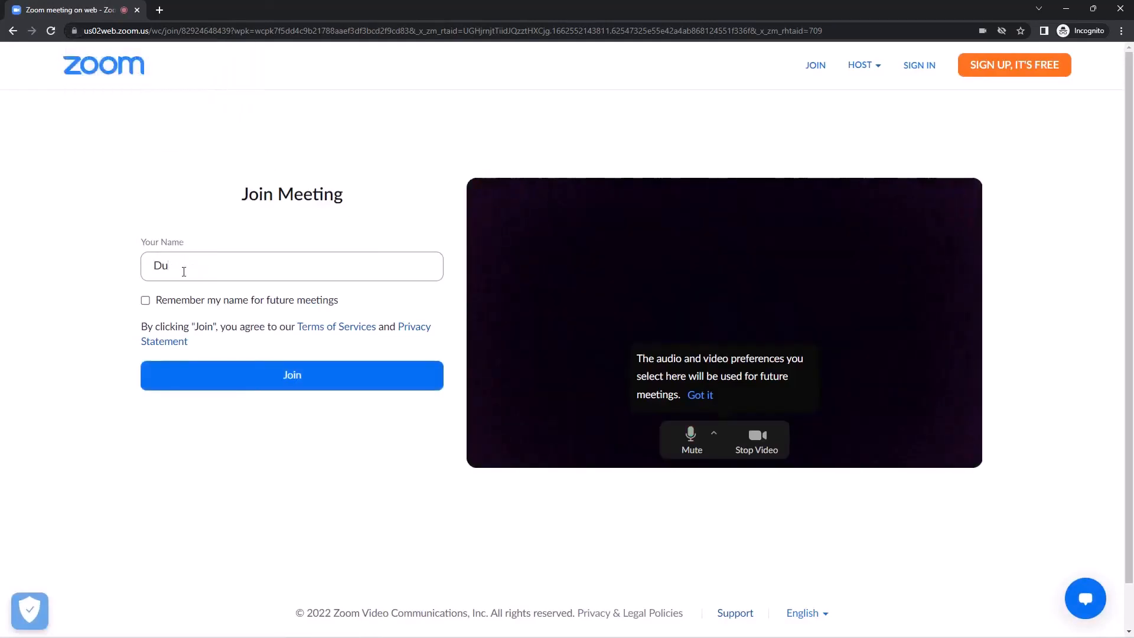
text(mmy Name)
click(340, 385)
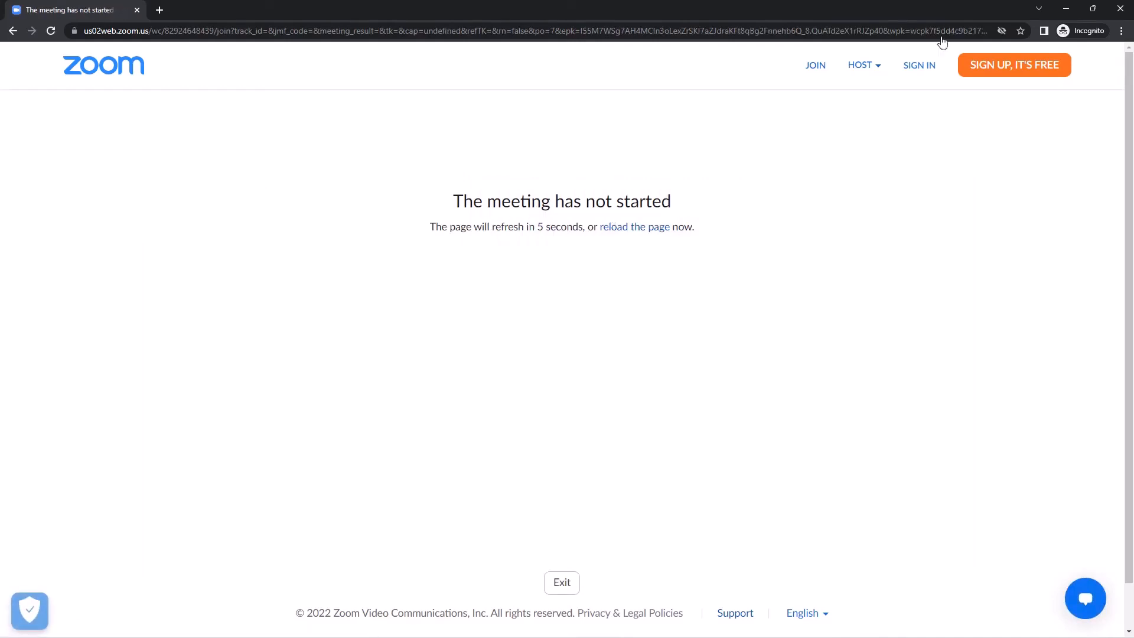
click(1066, 8)
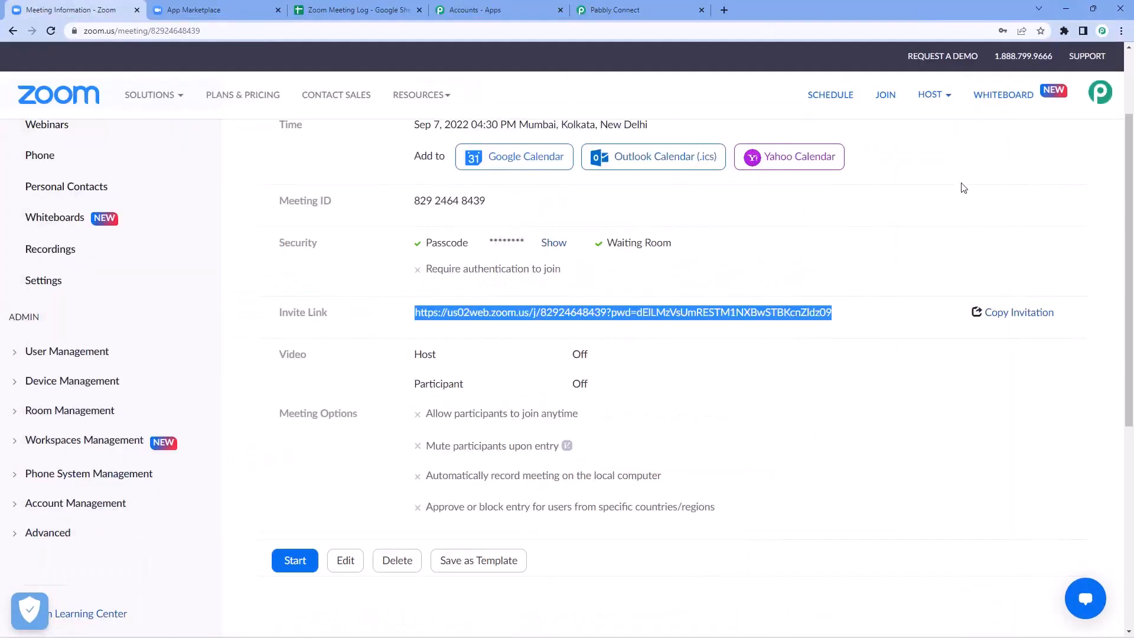
Step: Start the Demo Meeting as host in the browser, skipping the desktop app, with computer audio
scroll(898, 213, up, 3)
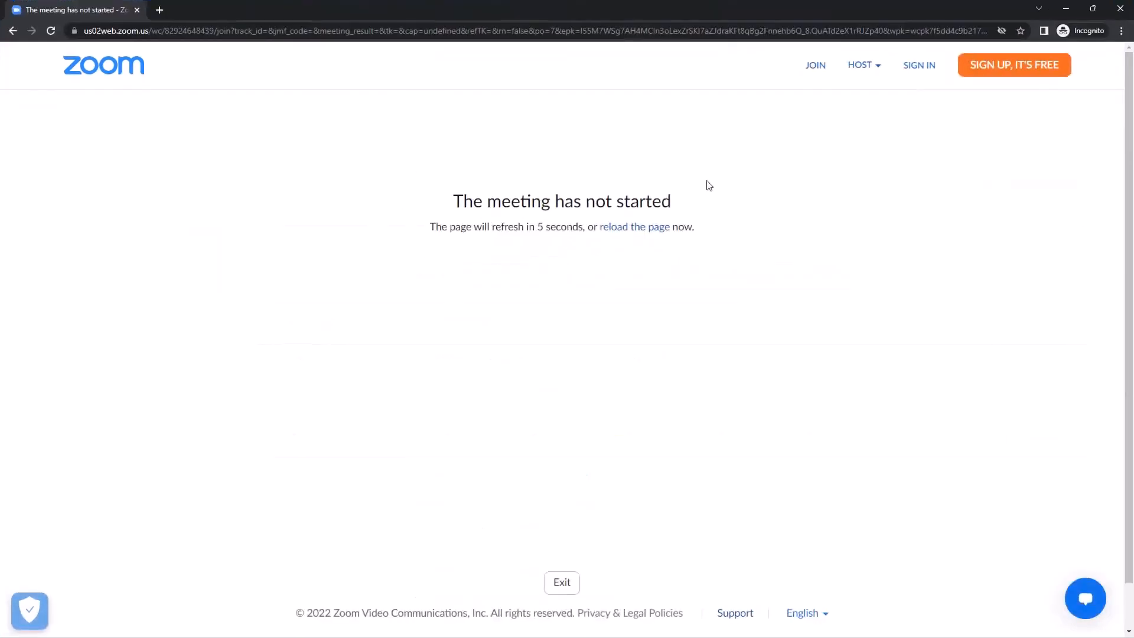
click(1066, 8)
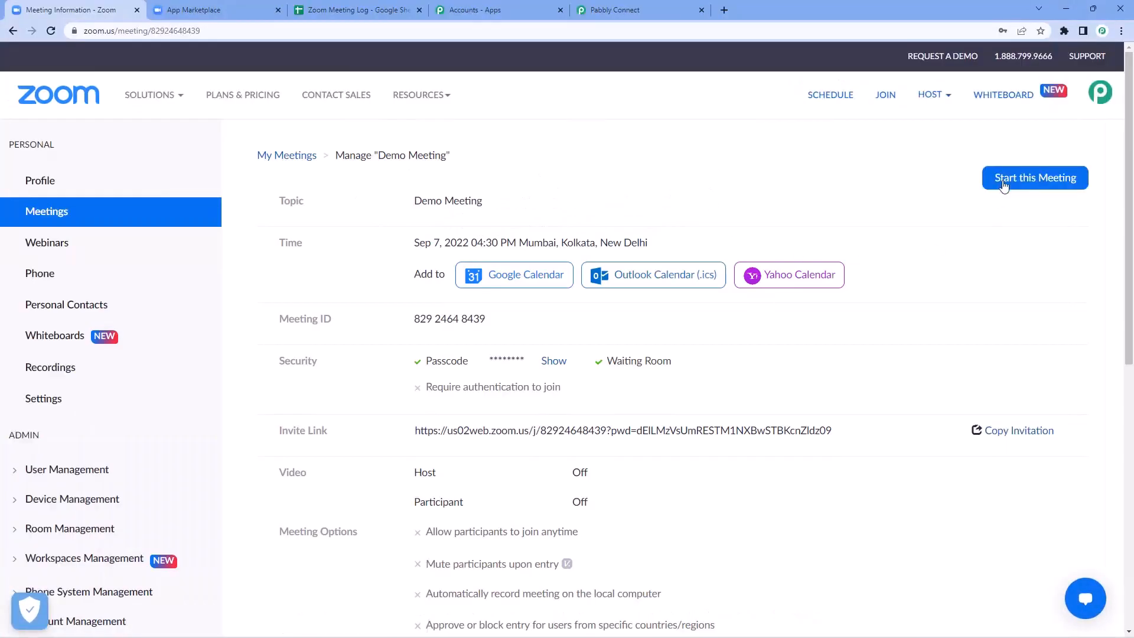
click(1005, 185)
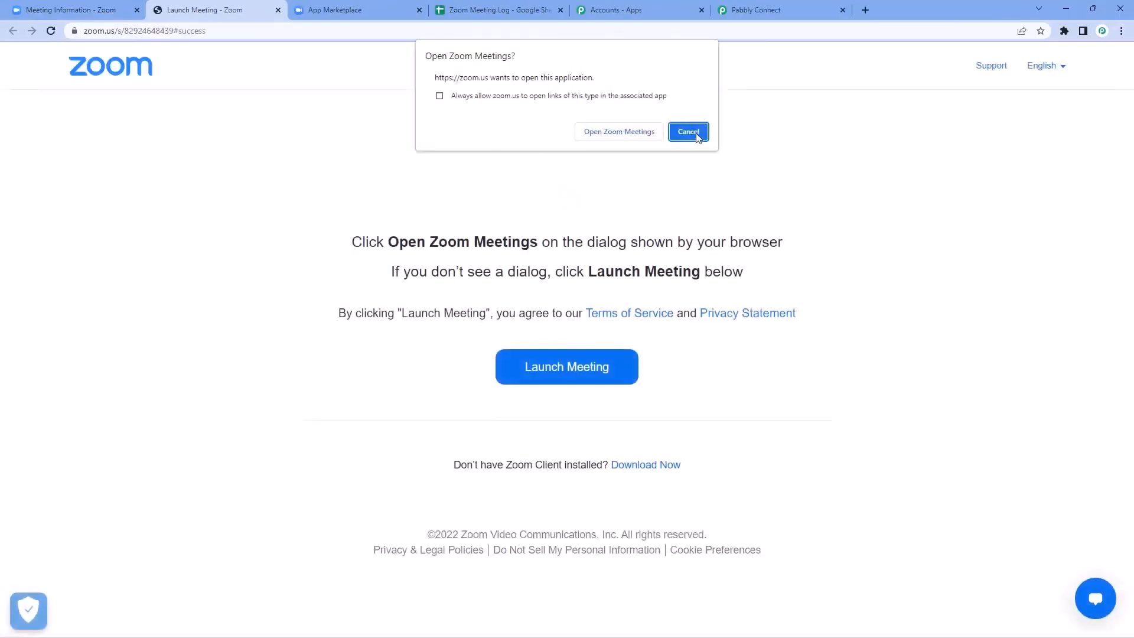
click(688, 130)
click(633, 370)
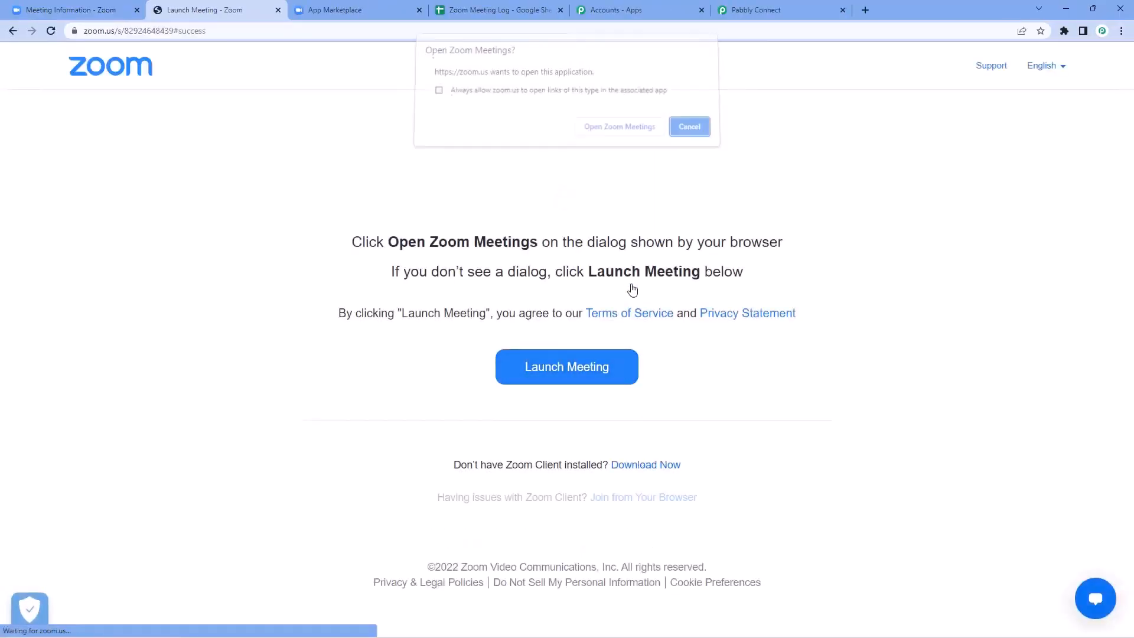
click(687, 128)
click(665, 497)
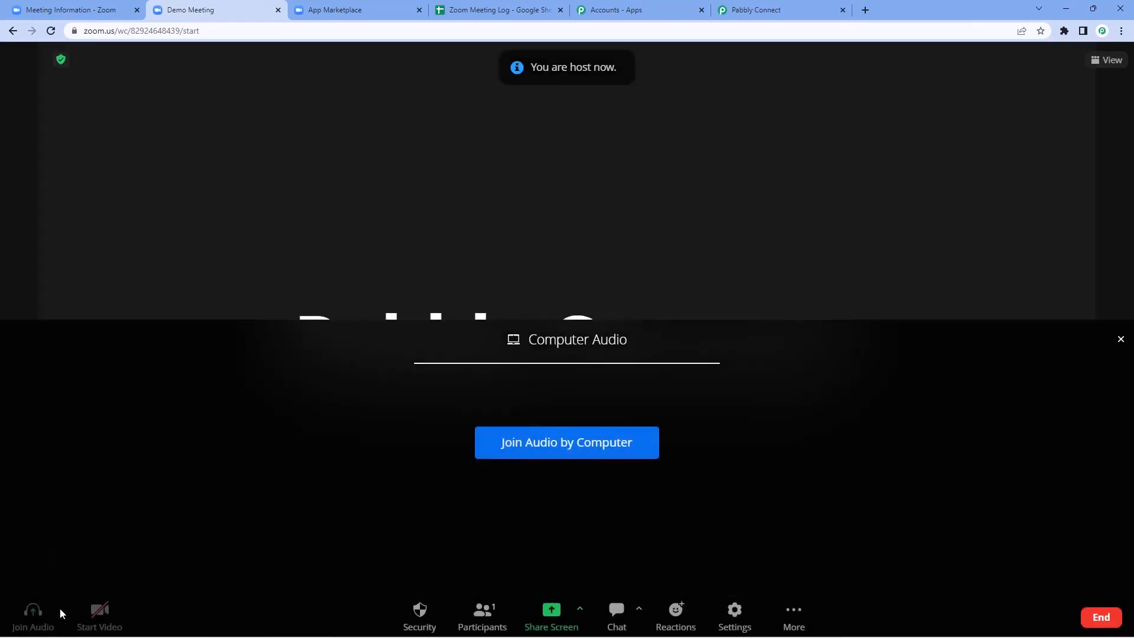
click(566, 452)
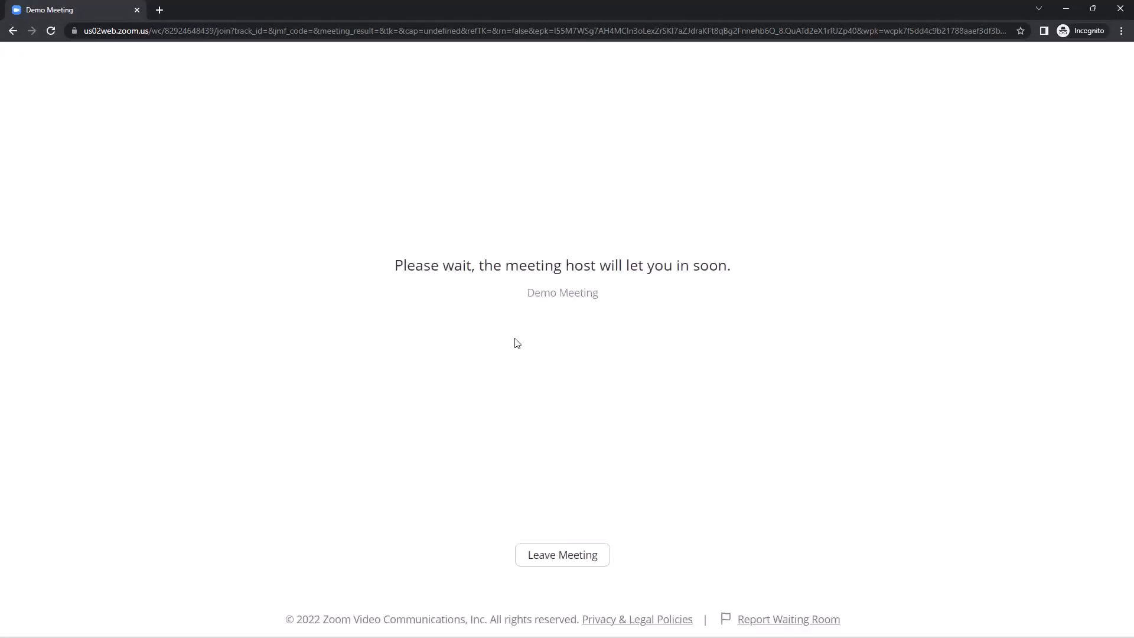
Step: Admit the waiting guest, then join the guest's audio by computer and turn off its camera
key(alt+Tab)
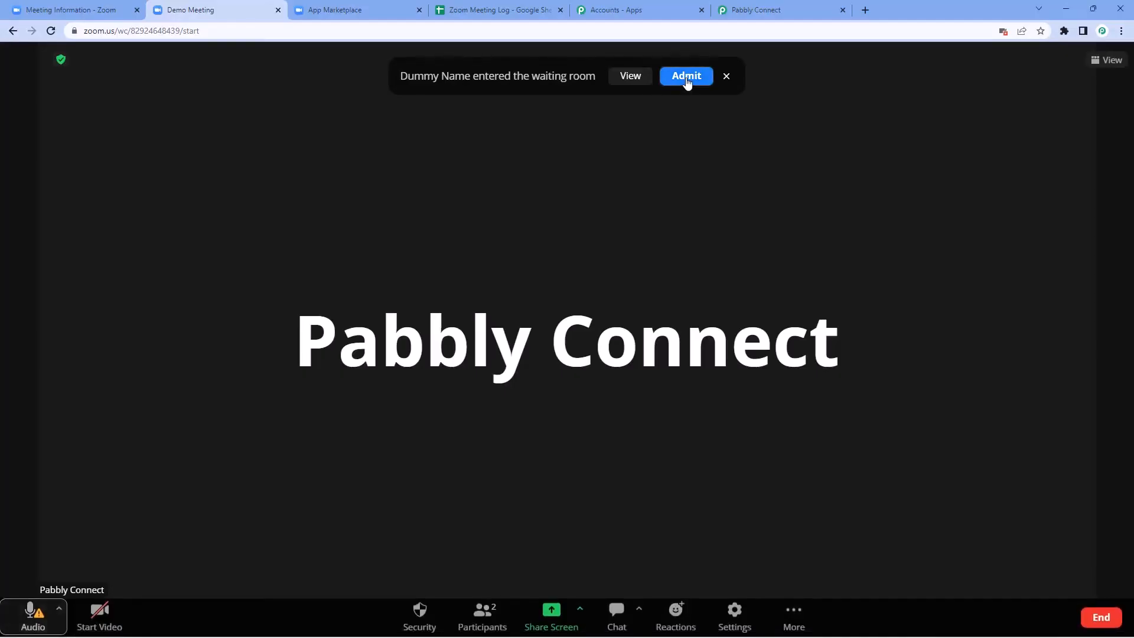
click(687, 77)
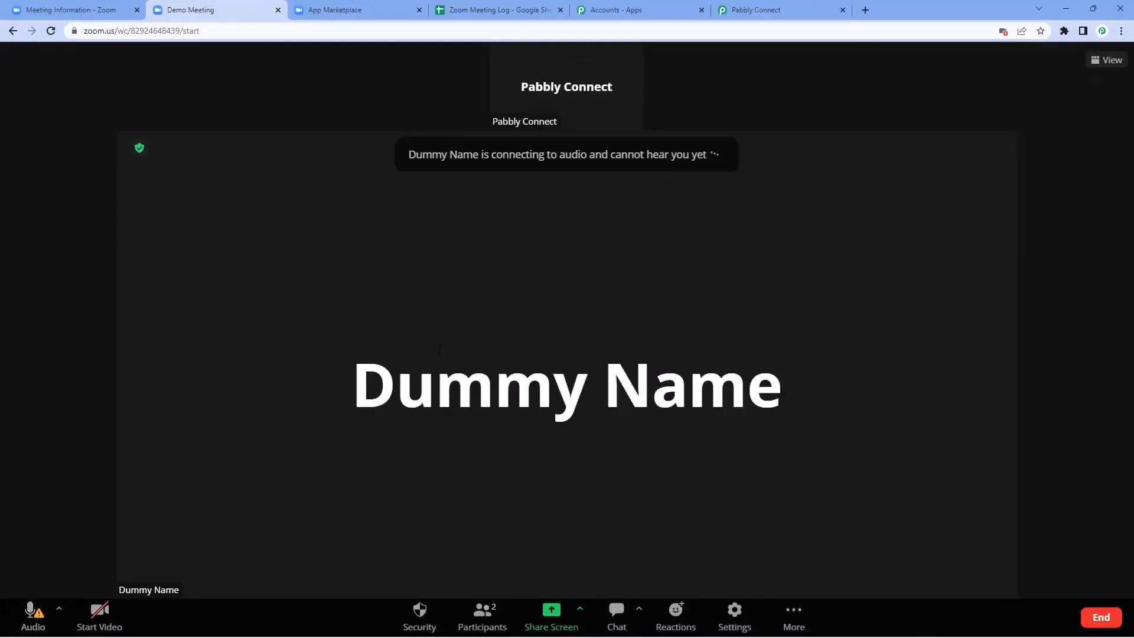
key(alt+Tab)
click(567, 440)
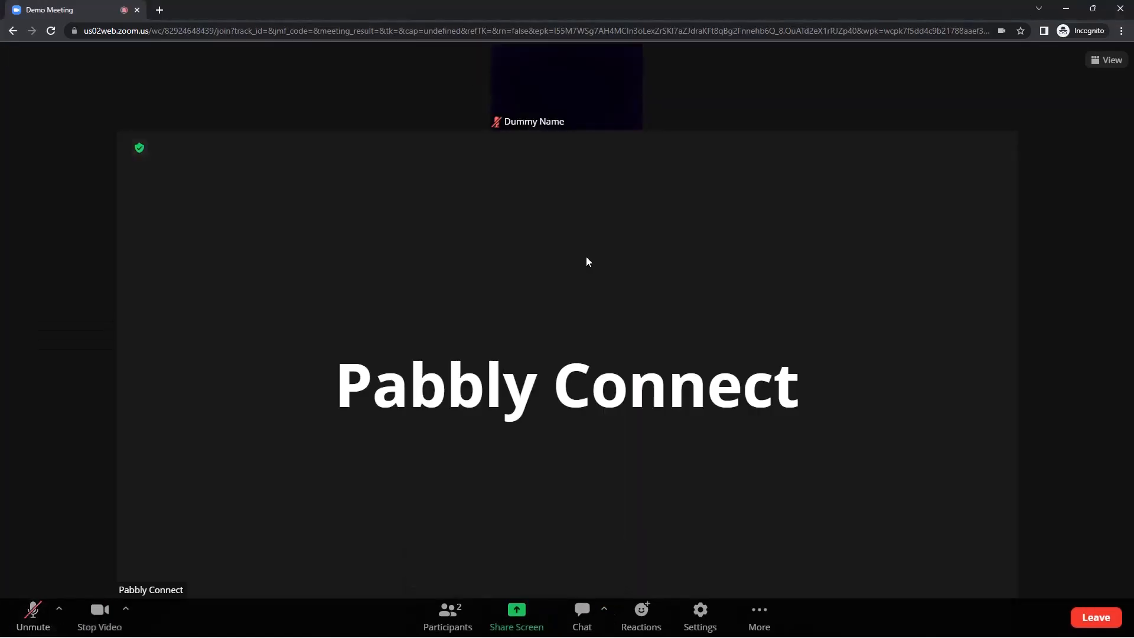
click(90, 620)
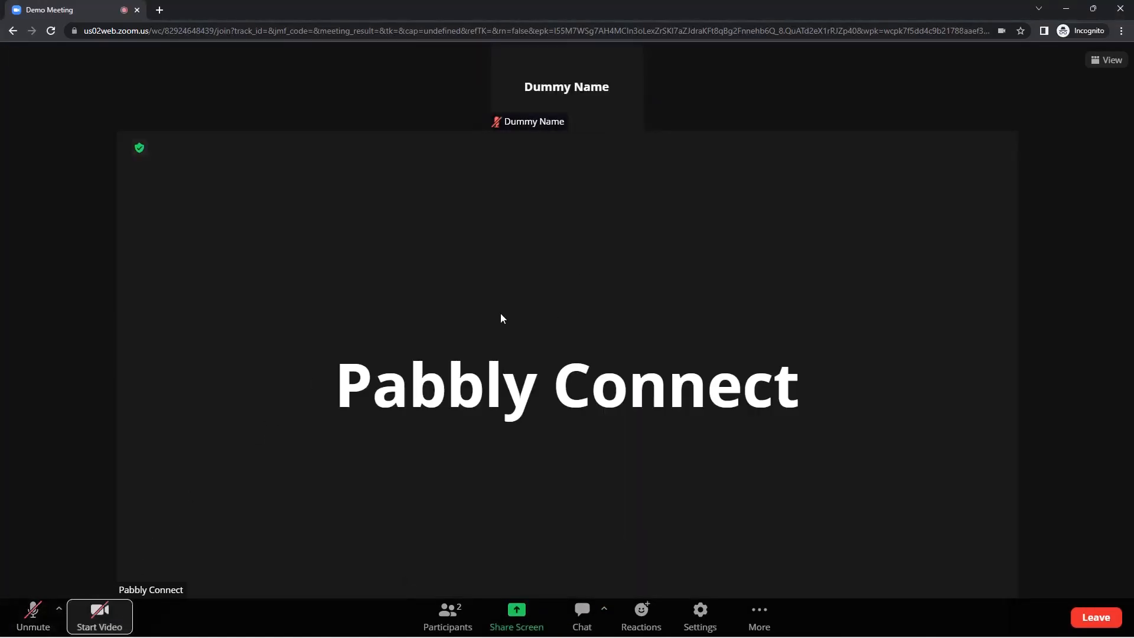
Step: Highlight the host's and guest's names on their meeting tiles to point out both participants
drag(322, 383, 815, 376)
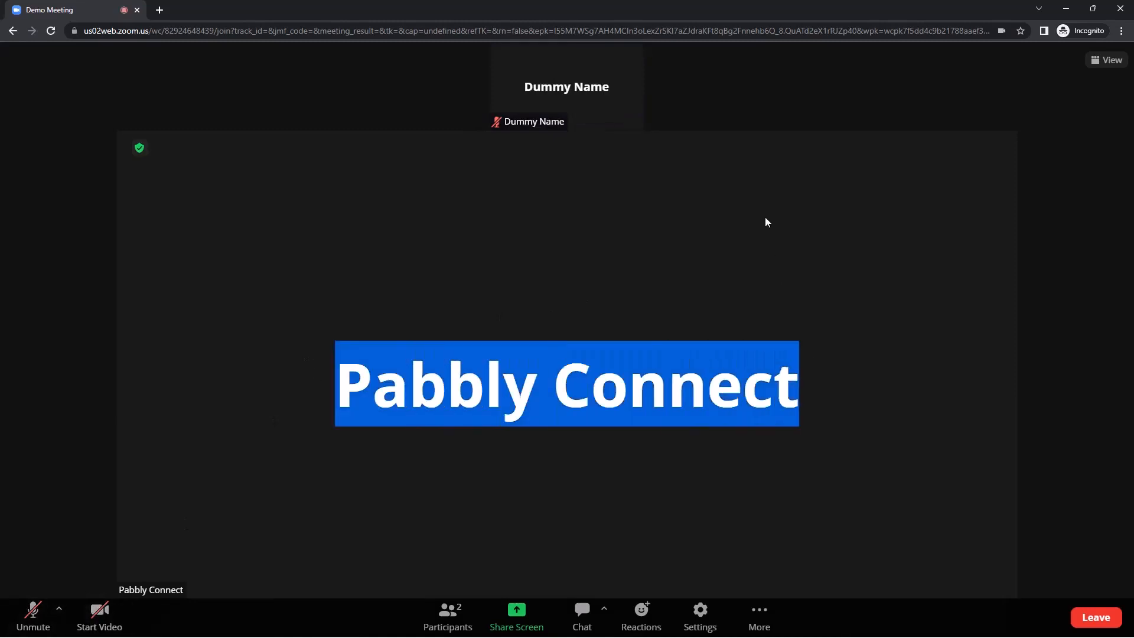
click(881, 74)
drag(612, 88, 533, 87)
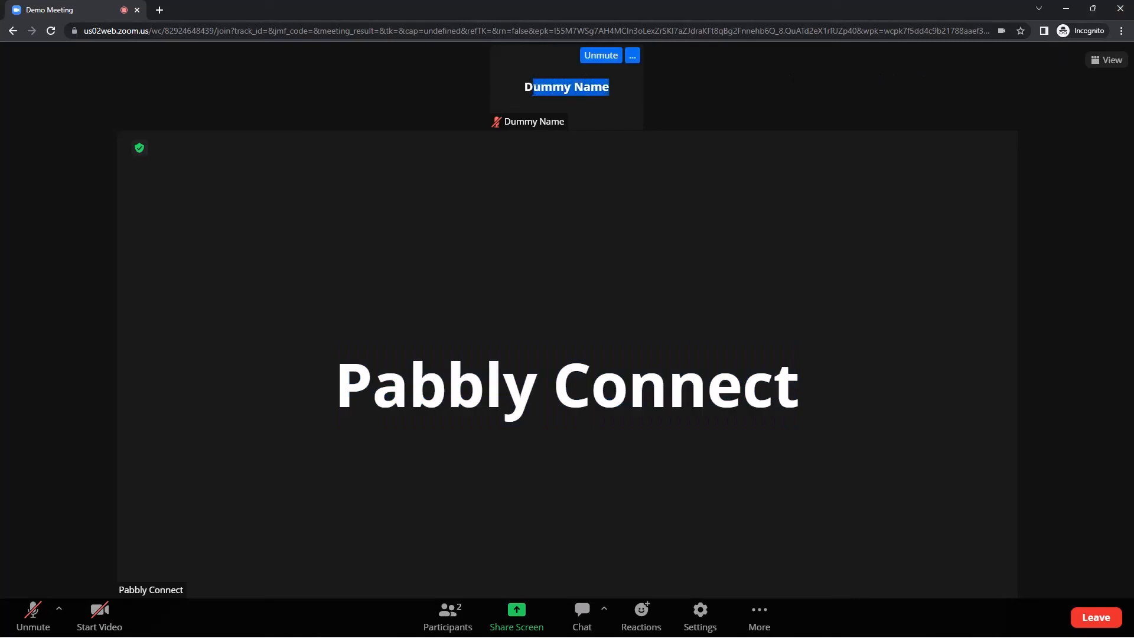
click(437, 98)
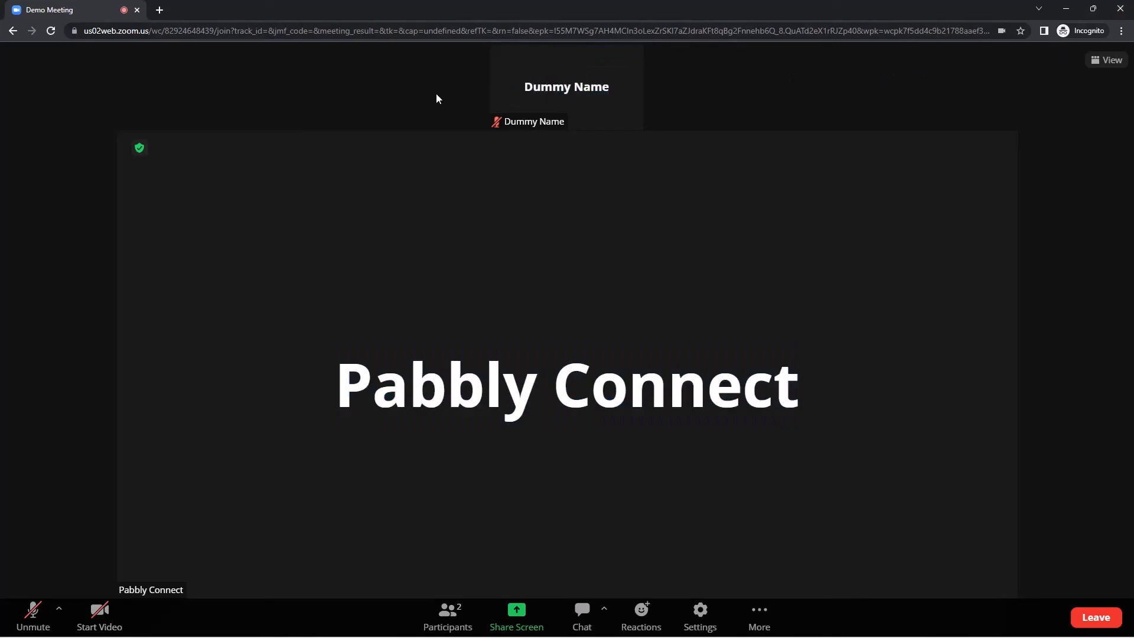
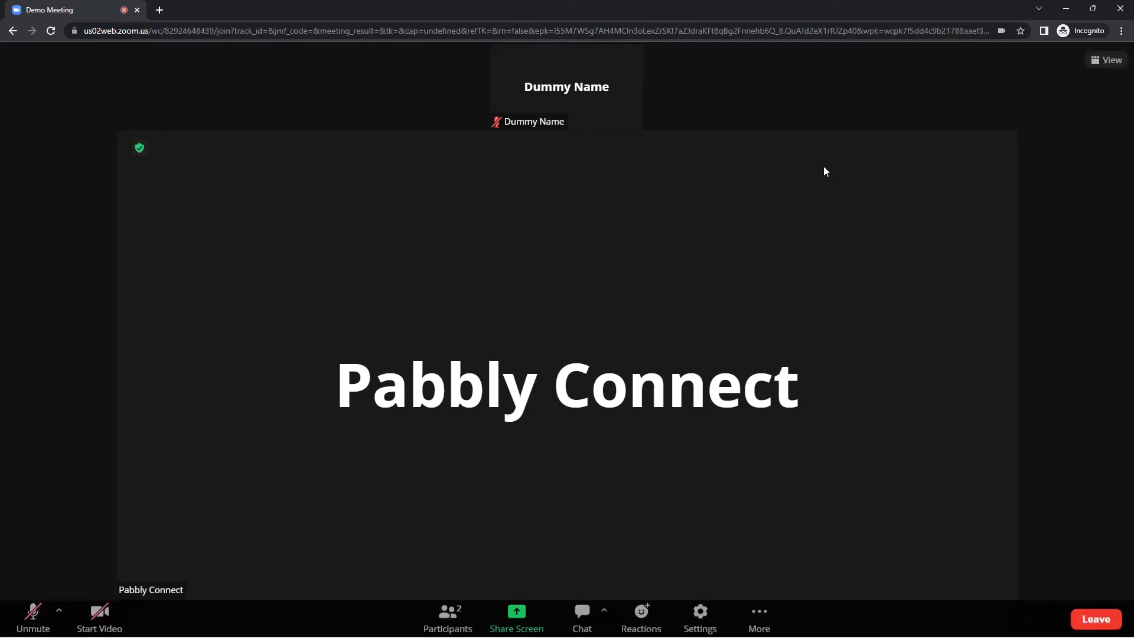
Step: Remove bold formatting from rows 2 and 3 of the Zoom Meeting Log sheet
click(1066, 9)
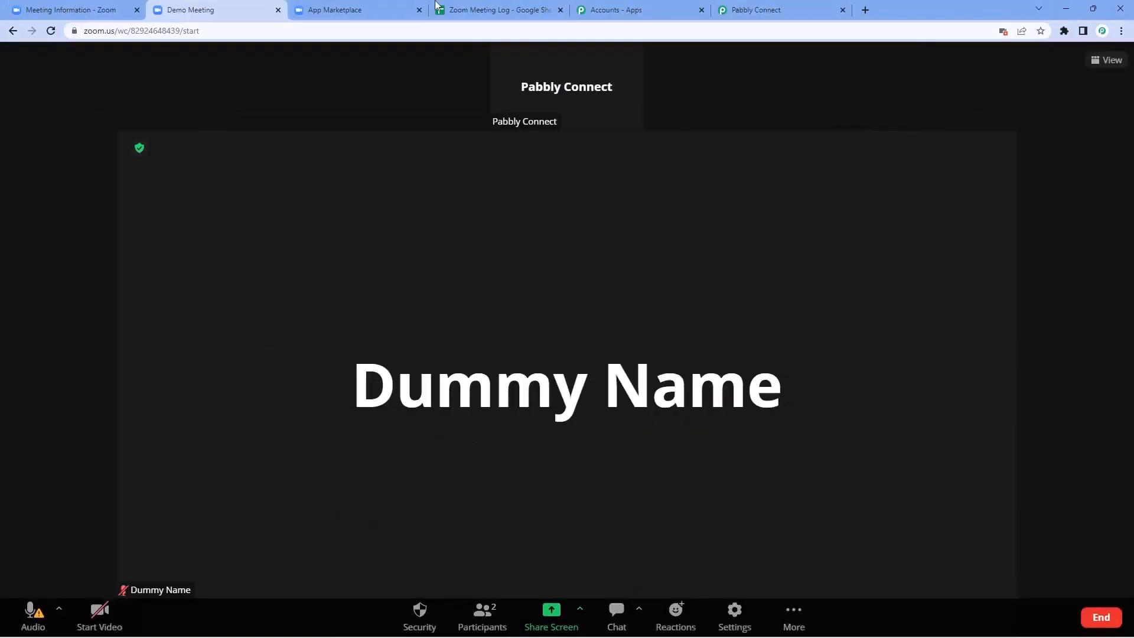
click(474, 9)
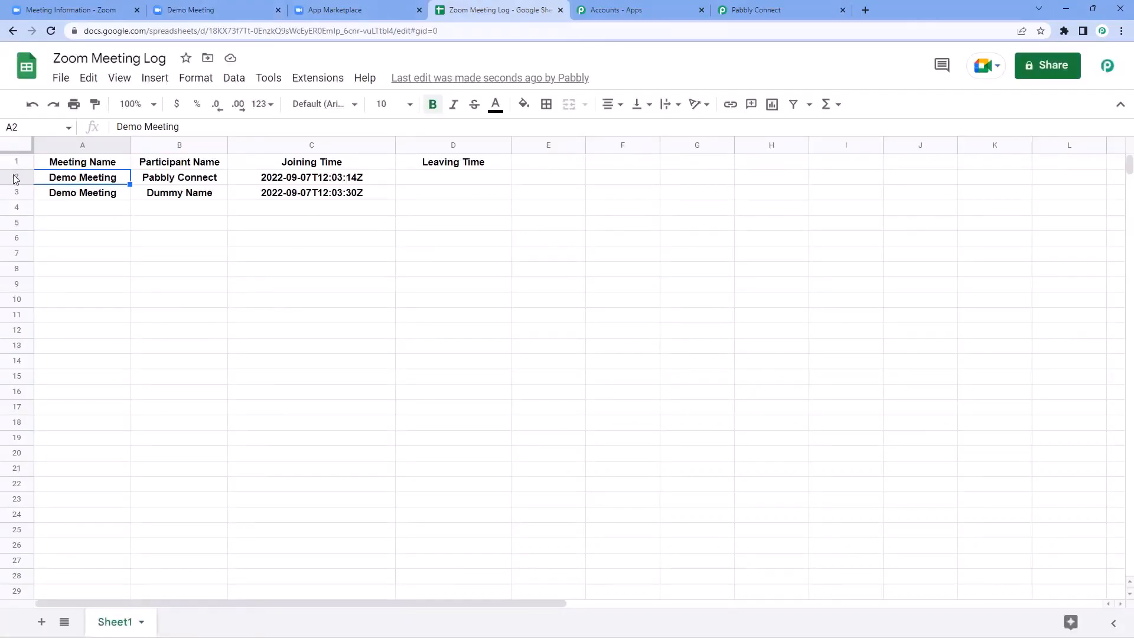
drag(17, 177, 16, 192)
key(ctrl+b)
click(153, 206)
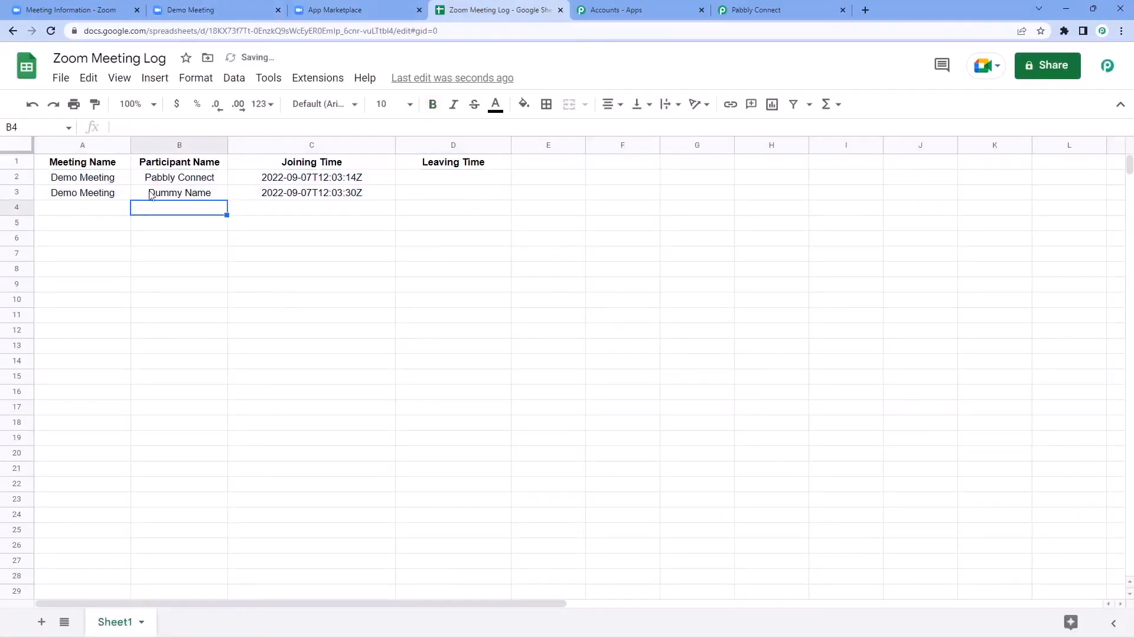
Step: Review the meeting names, participant names and joining times logged in A2–C3
click(116, 177)
click(211, 178)
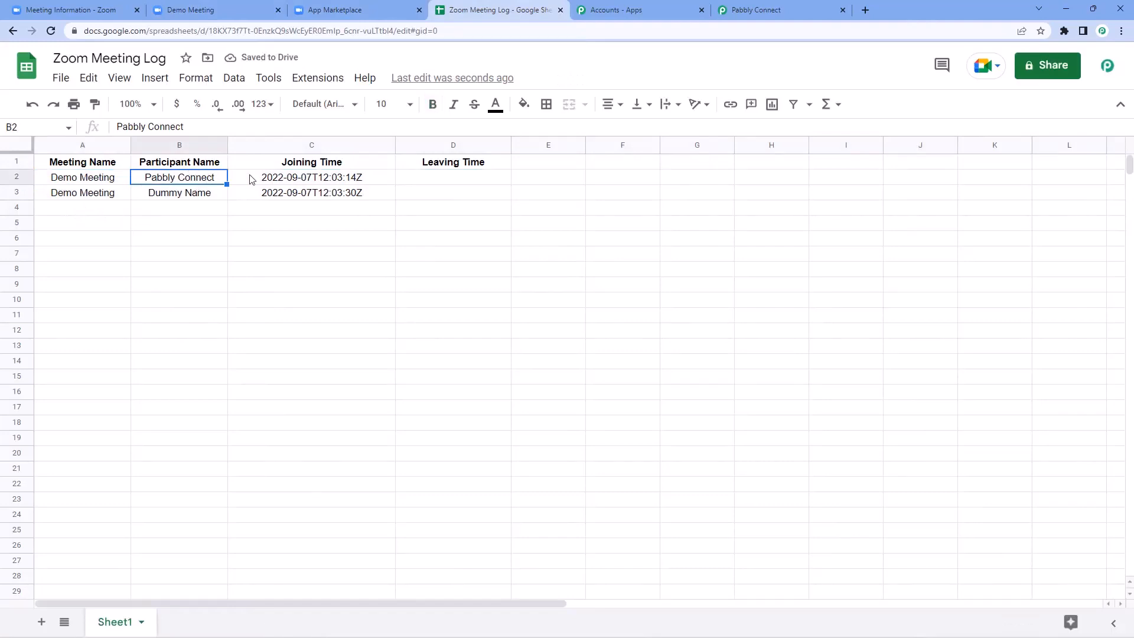
click(348, 177)
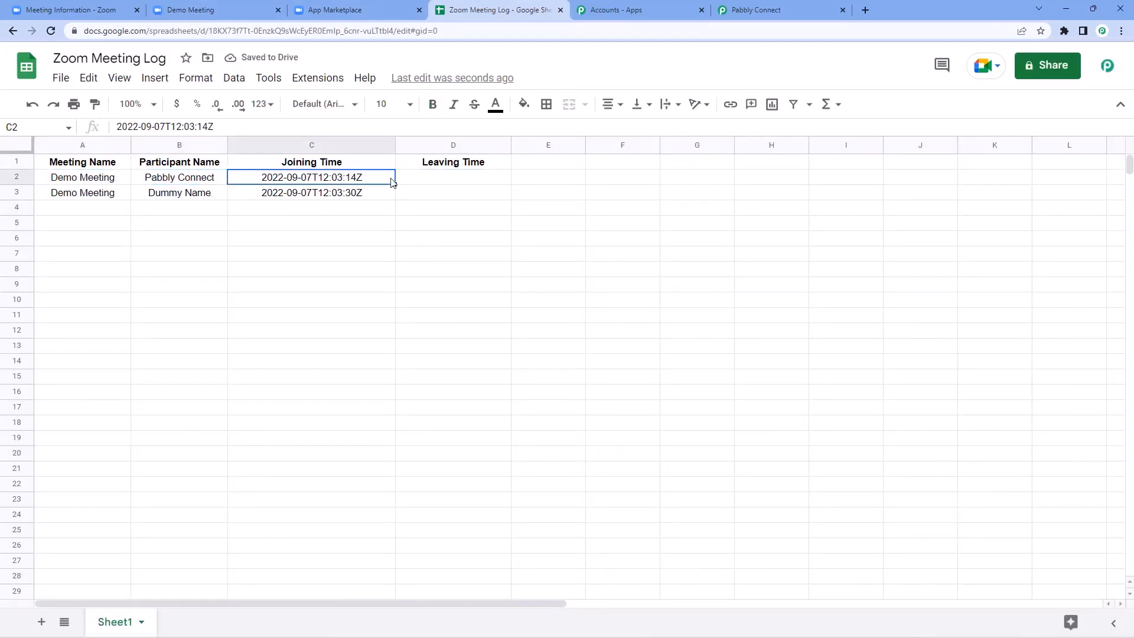
click(121, 198)
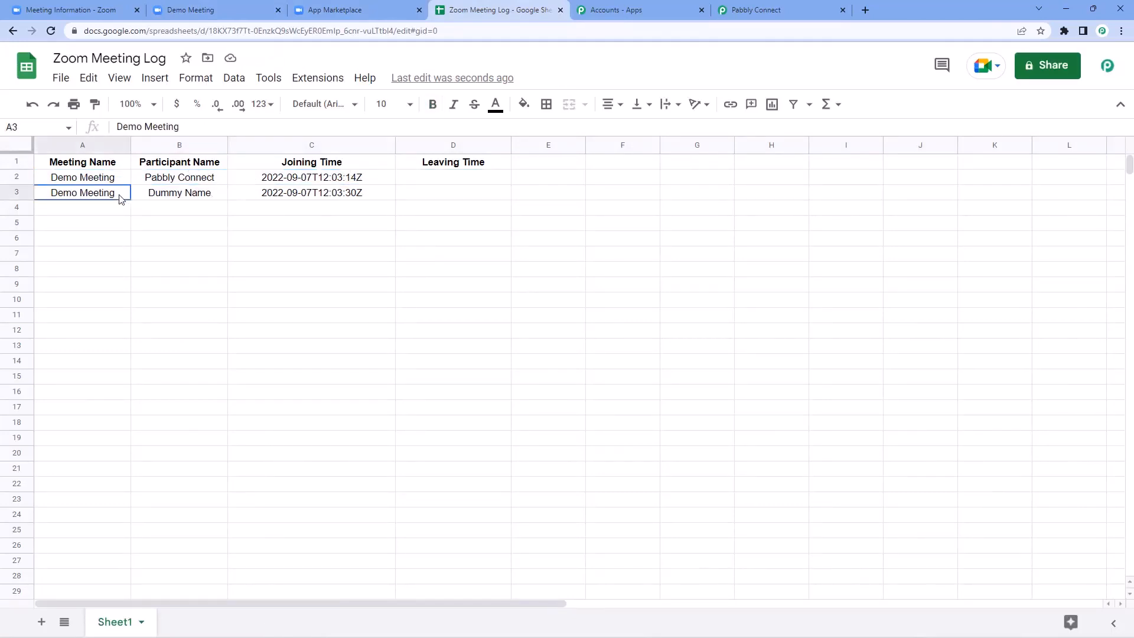
click(203, 198)
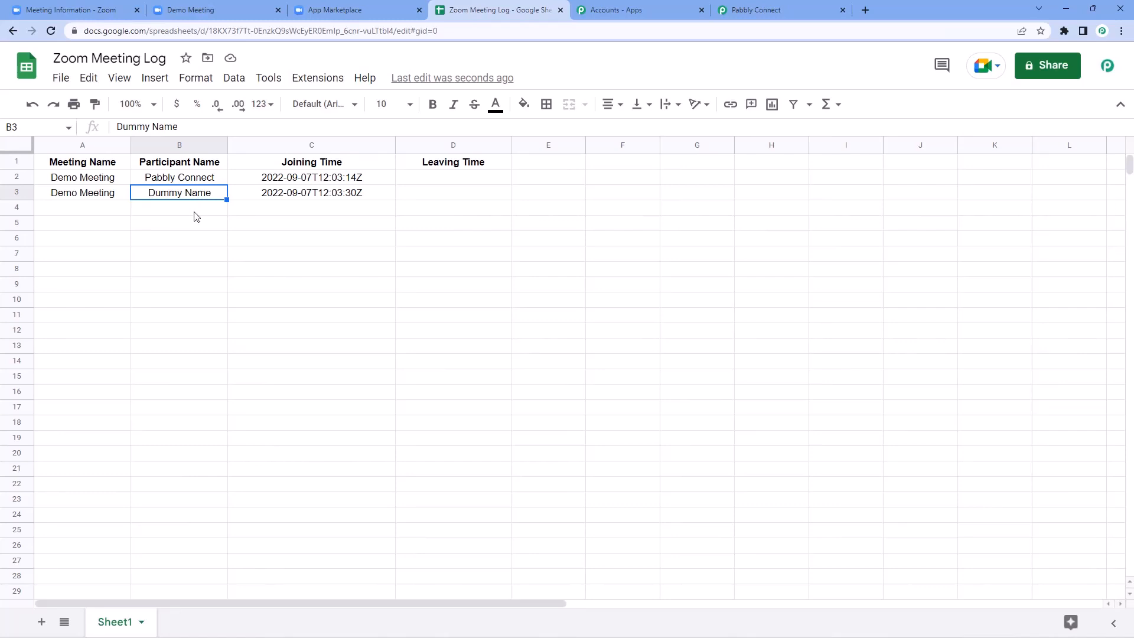
click(366, 192)
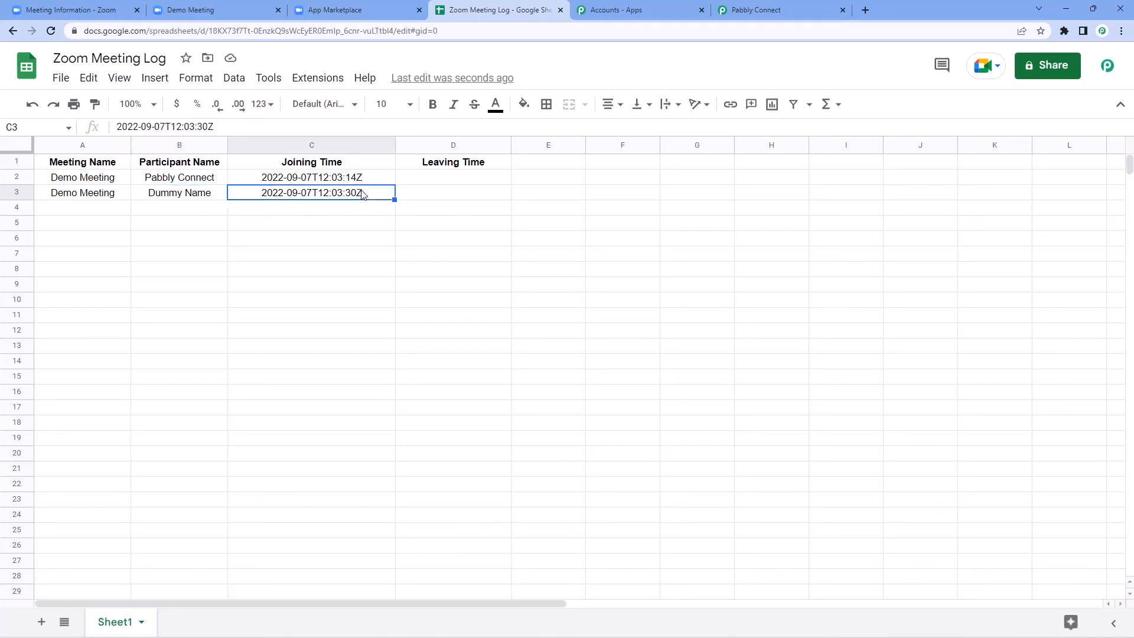
click(285, 181)
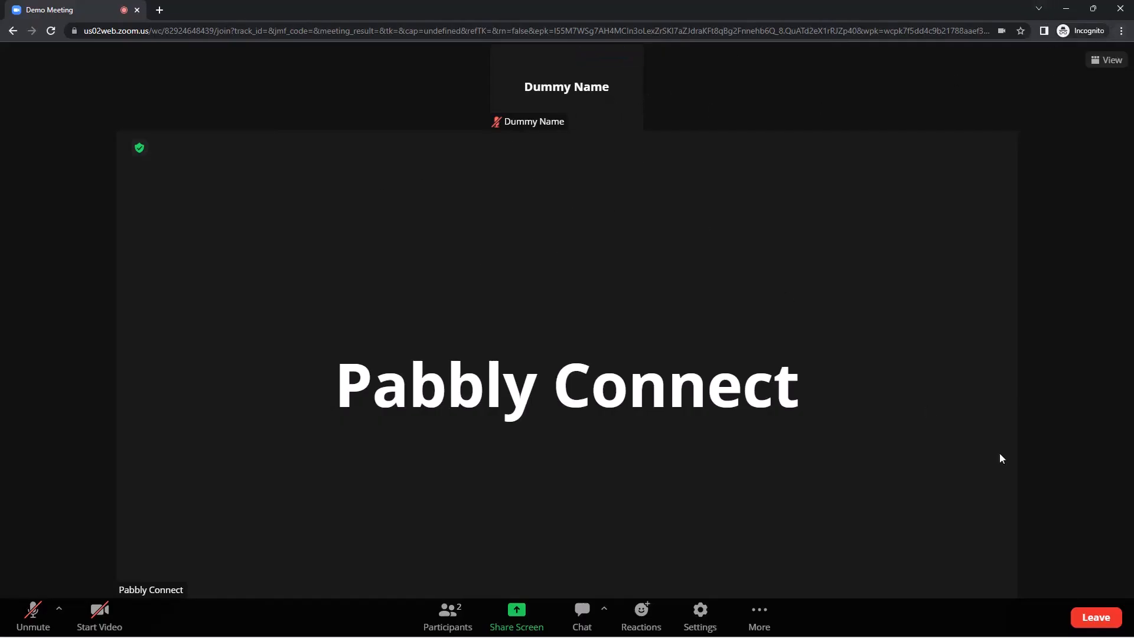
Step: Leave the Demo Meeting as the participant and reveal the sheet's new D3 leaving time
click(1096, 616)
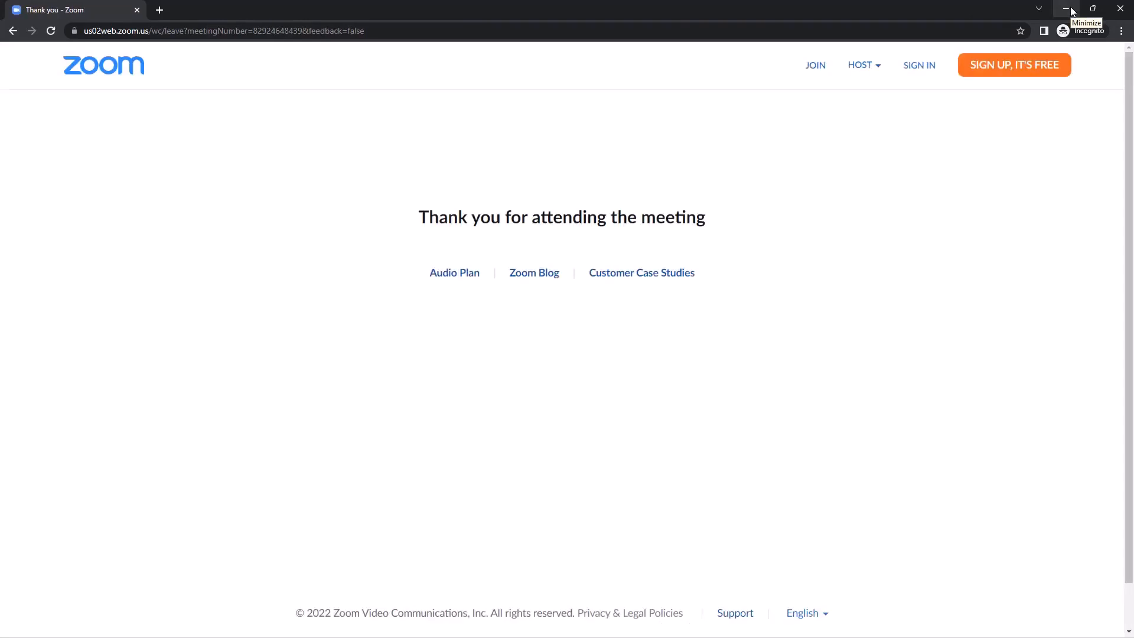
click(1071, 10)
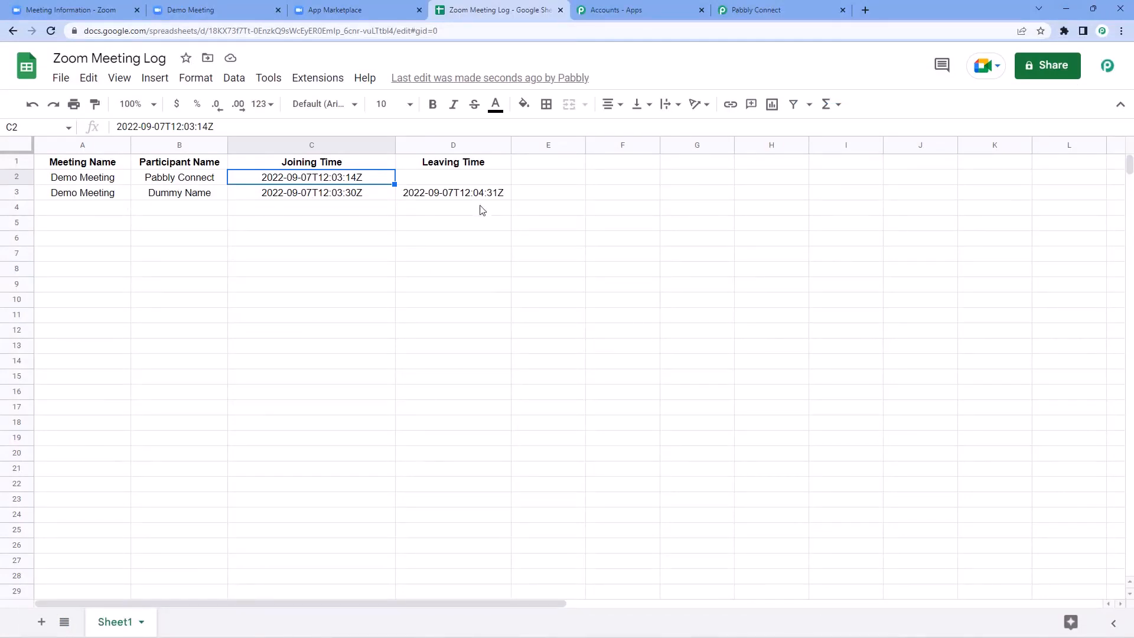
Step: End the host's Demo Meeting session and return to the Zoom Meeting Log sheet
click(224, 8)
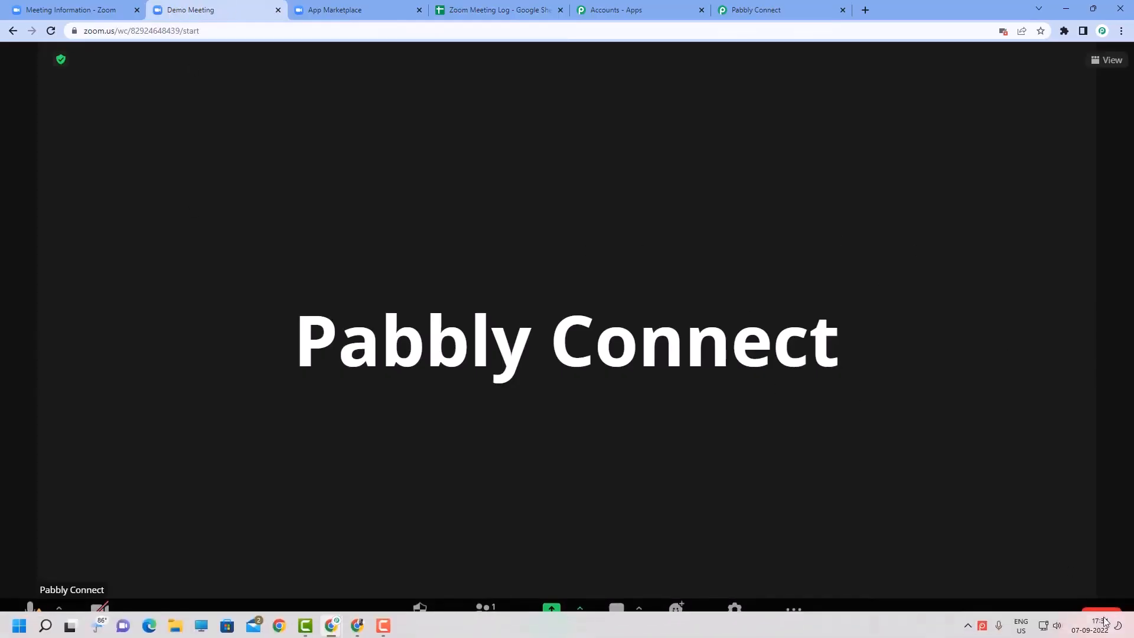
click(1101, 617)
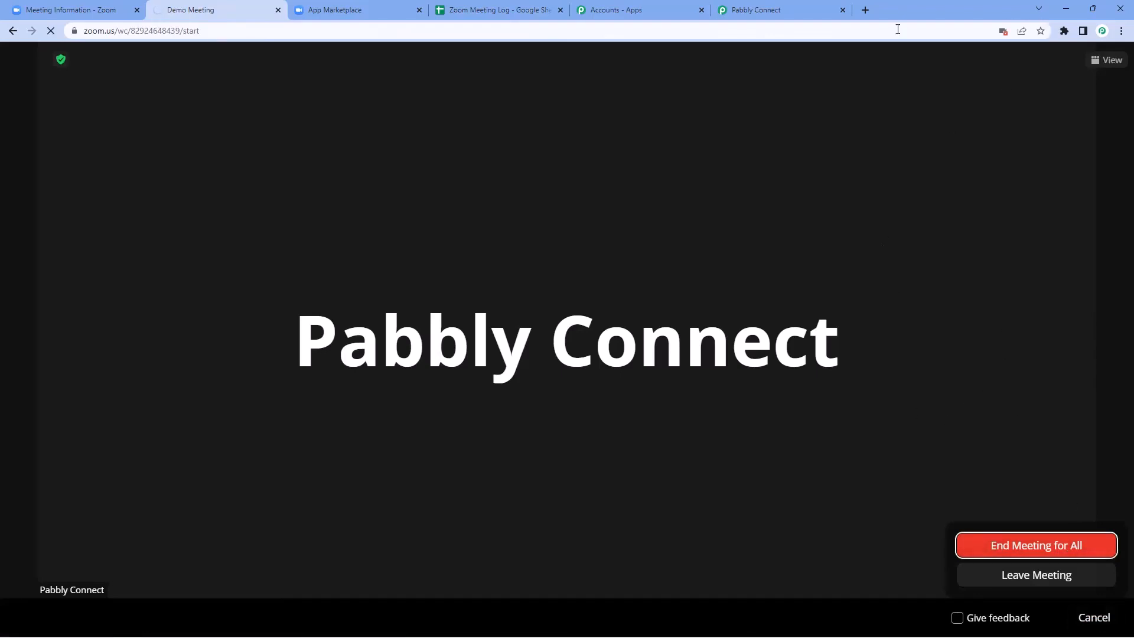
click(495, 10)
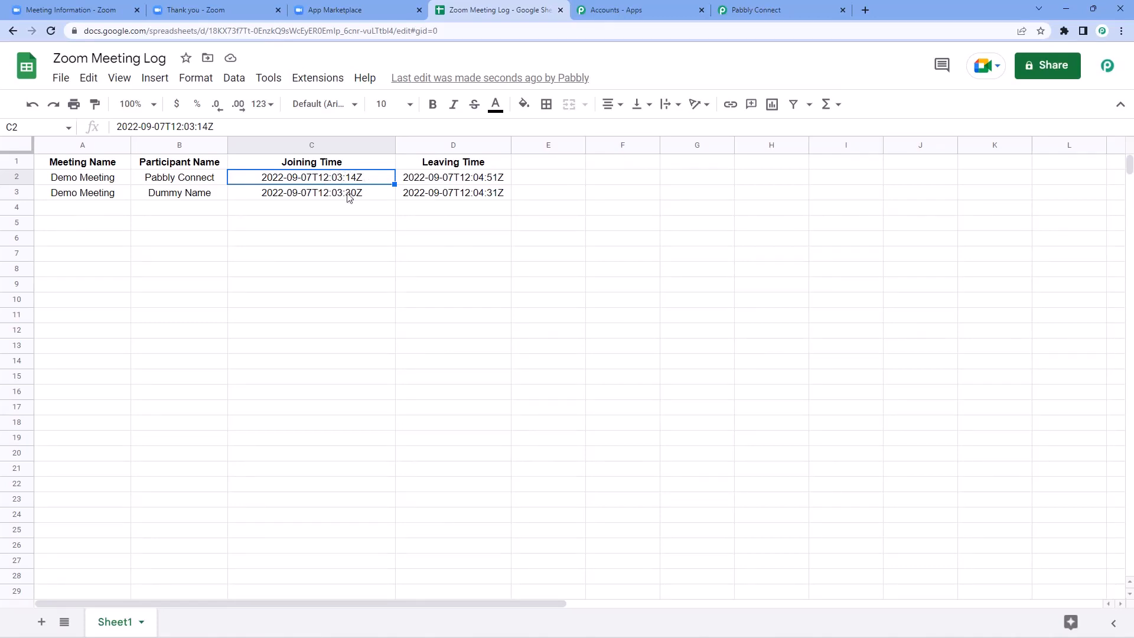
Step: Review logged cells C3, B3, D3 and D2, then return to the Pabbly Connect dashboard
click(349, 195)
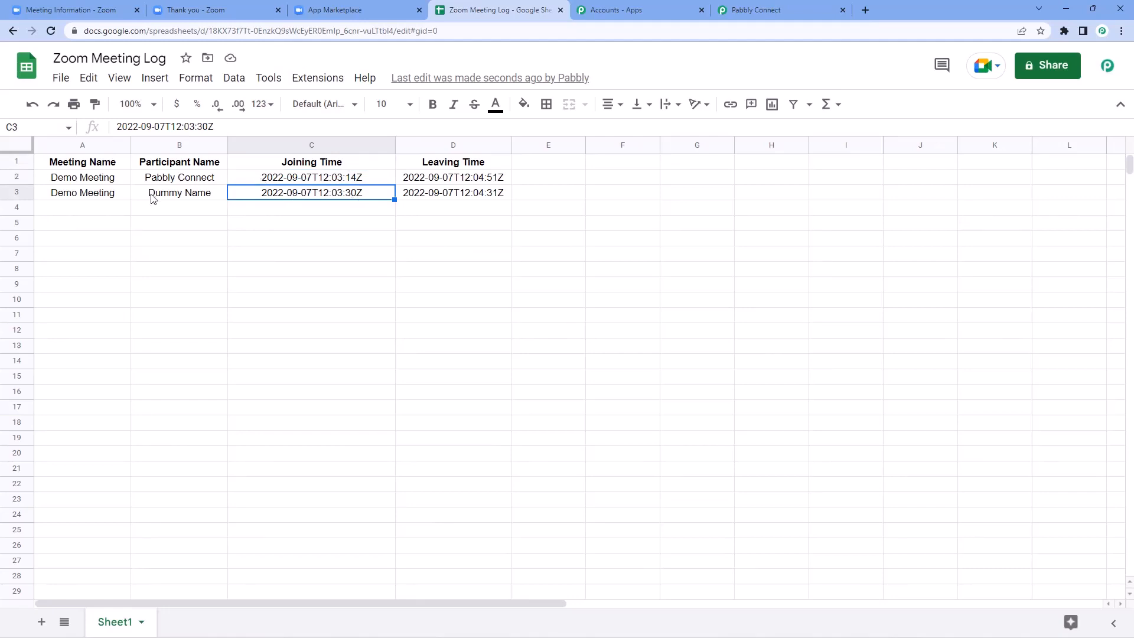
click(185, 194)
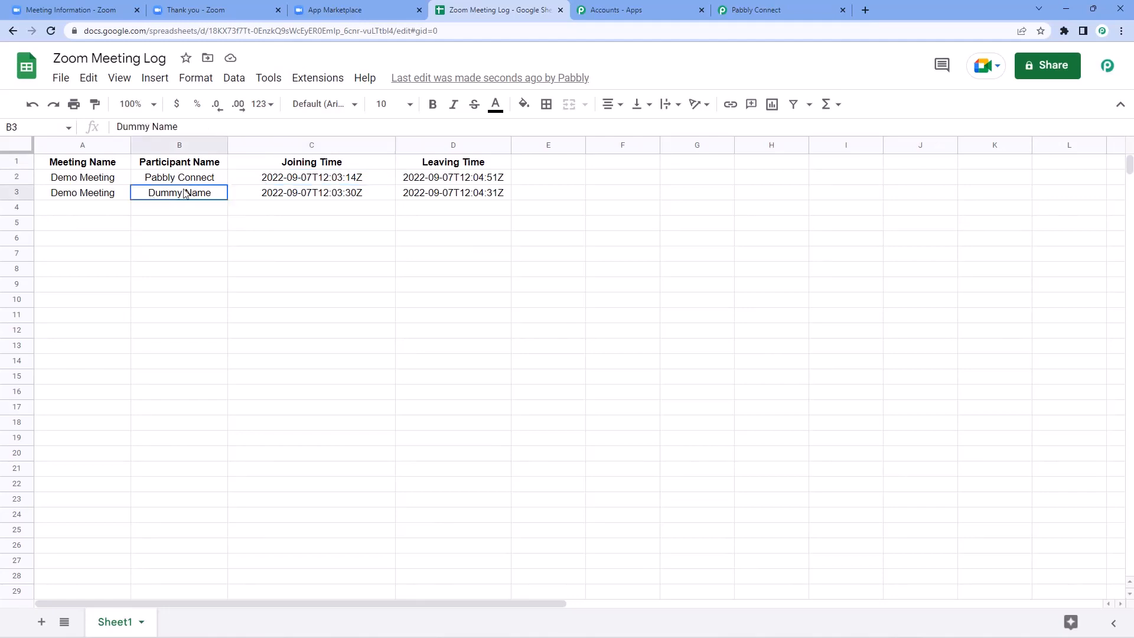
click(467, 195)
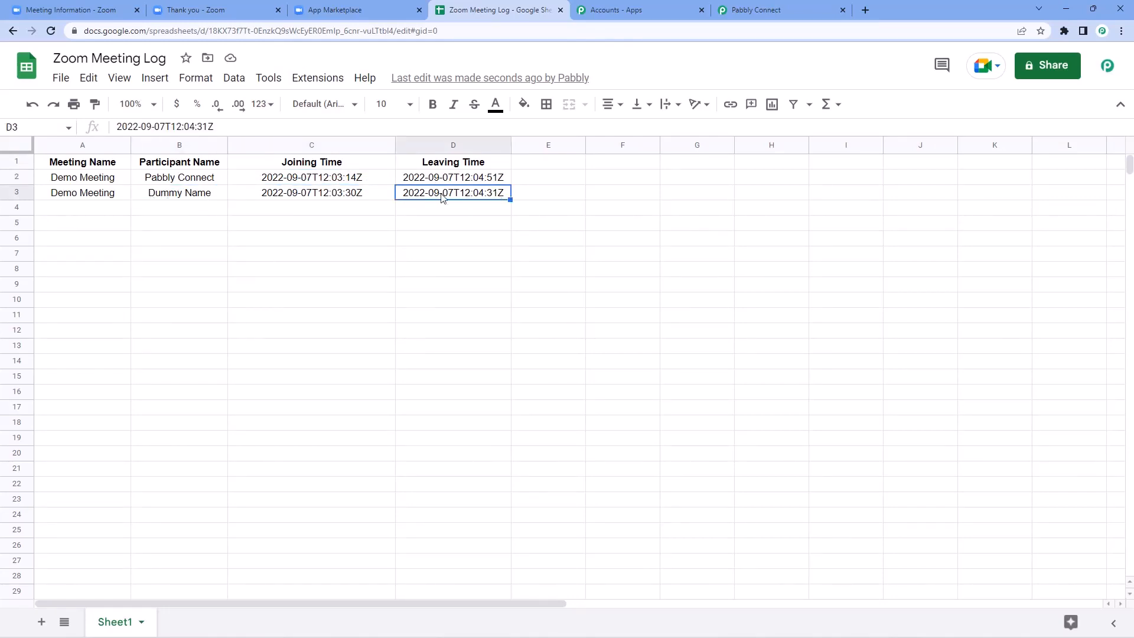
click(441, 181)
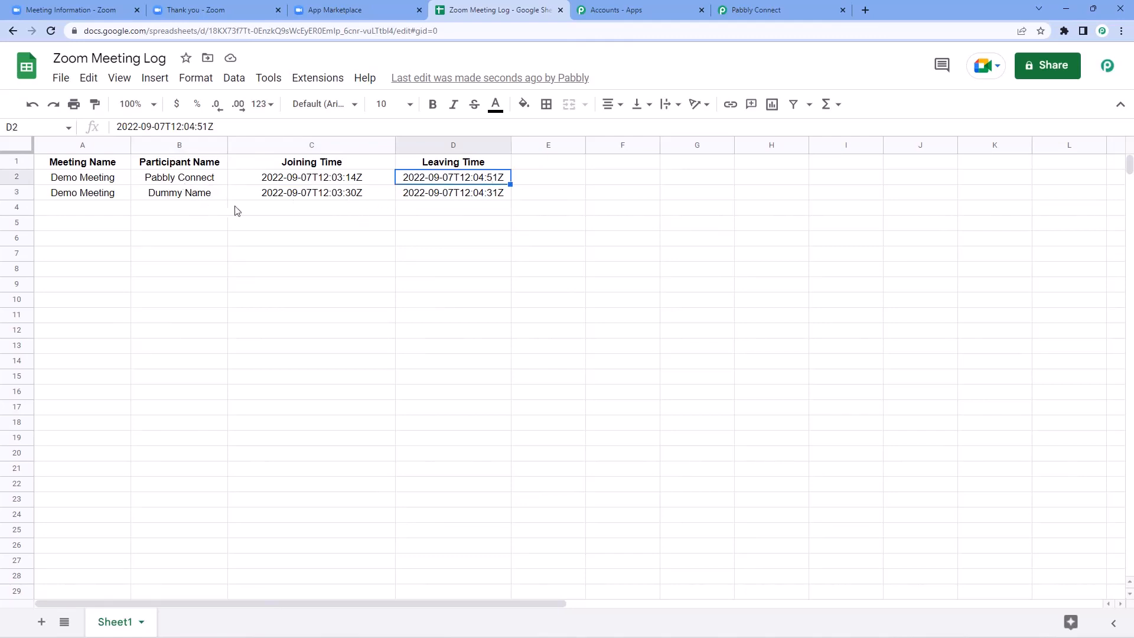
click(113, 213)
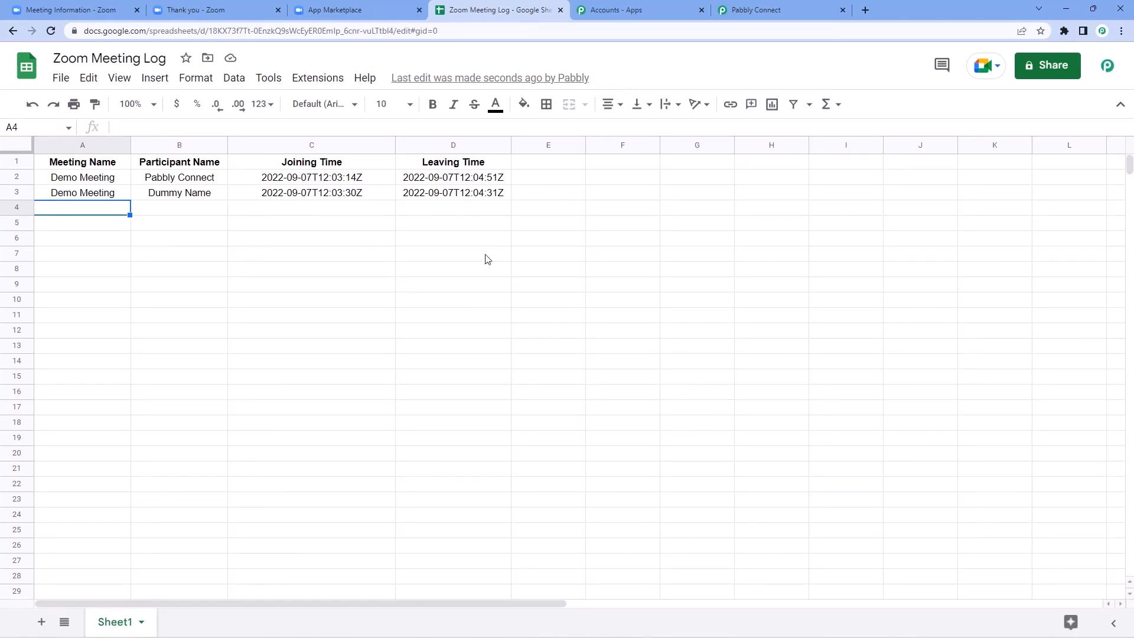
click(762, 10)
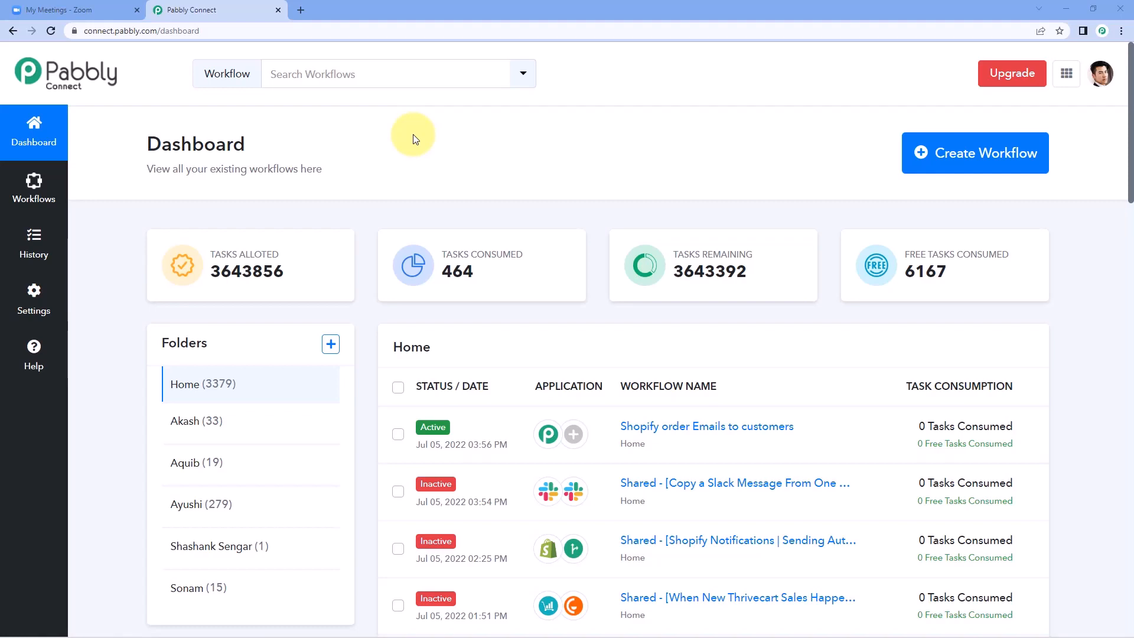
Step: Visit pabbly.com/connect in a new tab, close it, and start a new workflow
click(300, 9)
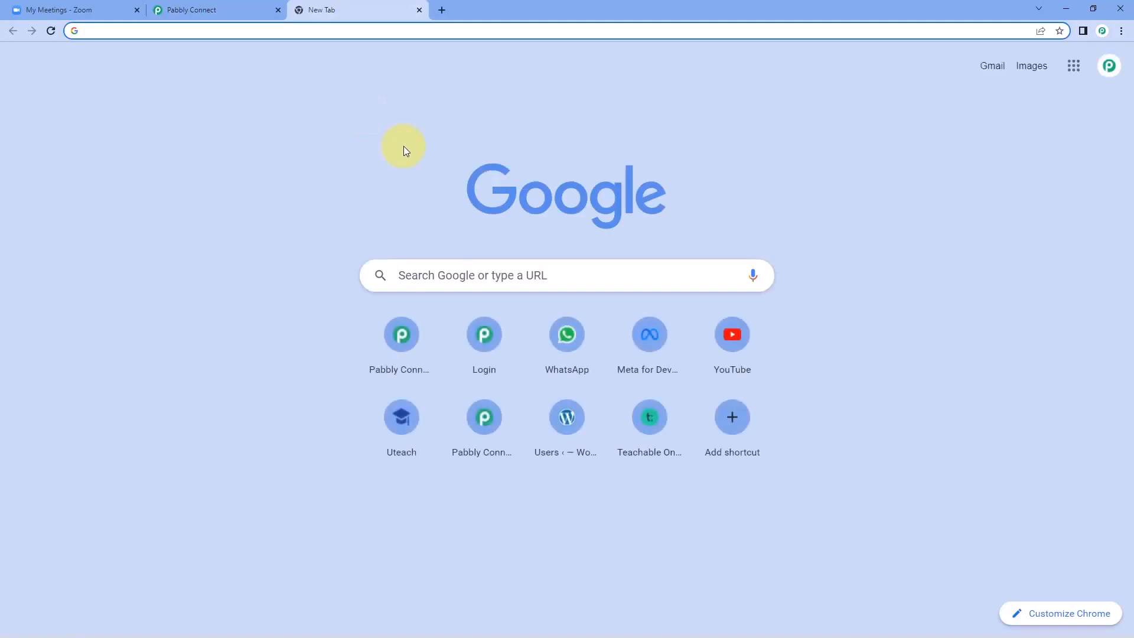
text(pabbly.)
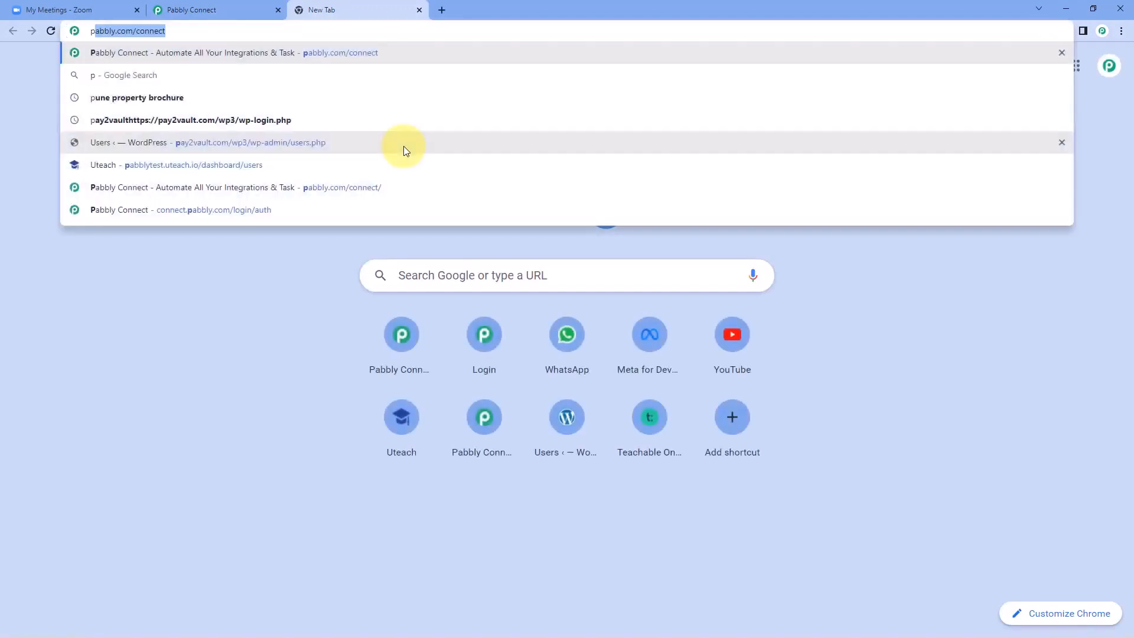
text(com/c)
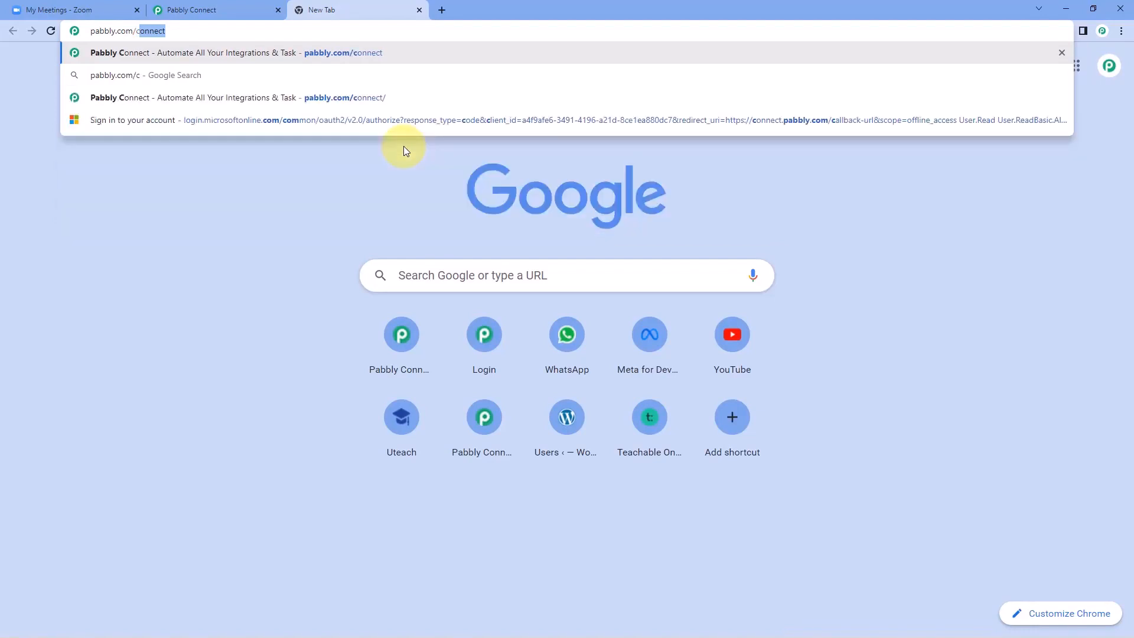
text(onnect)
key(Return)
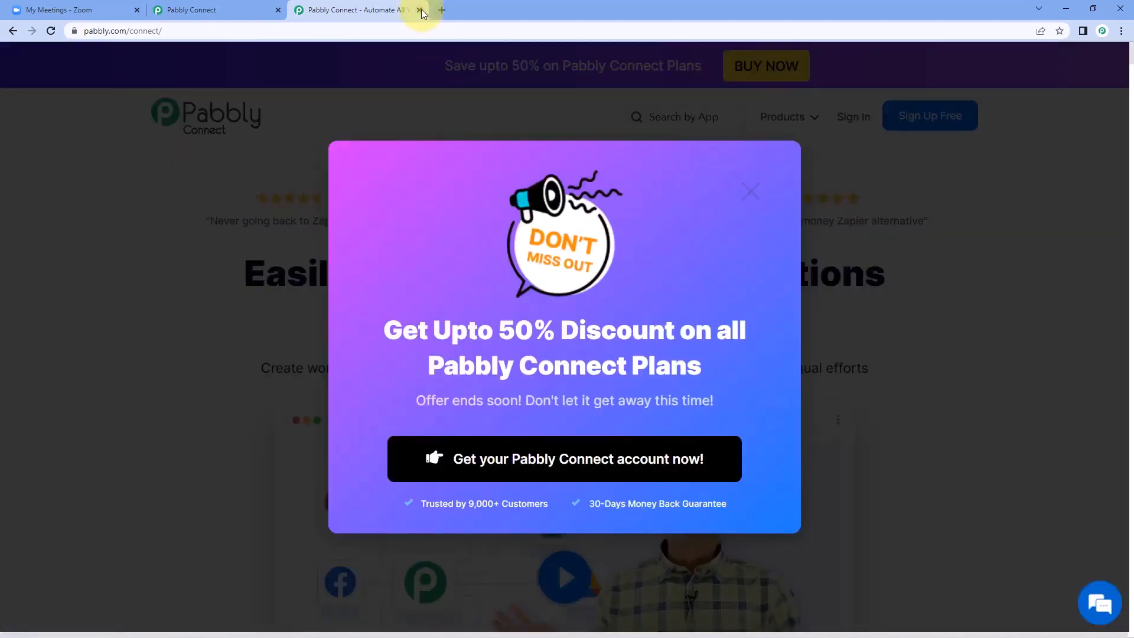
click(419, 10)
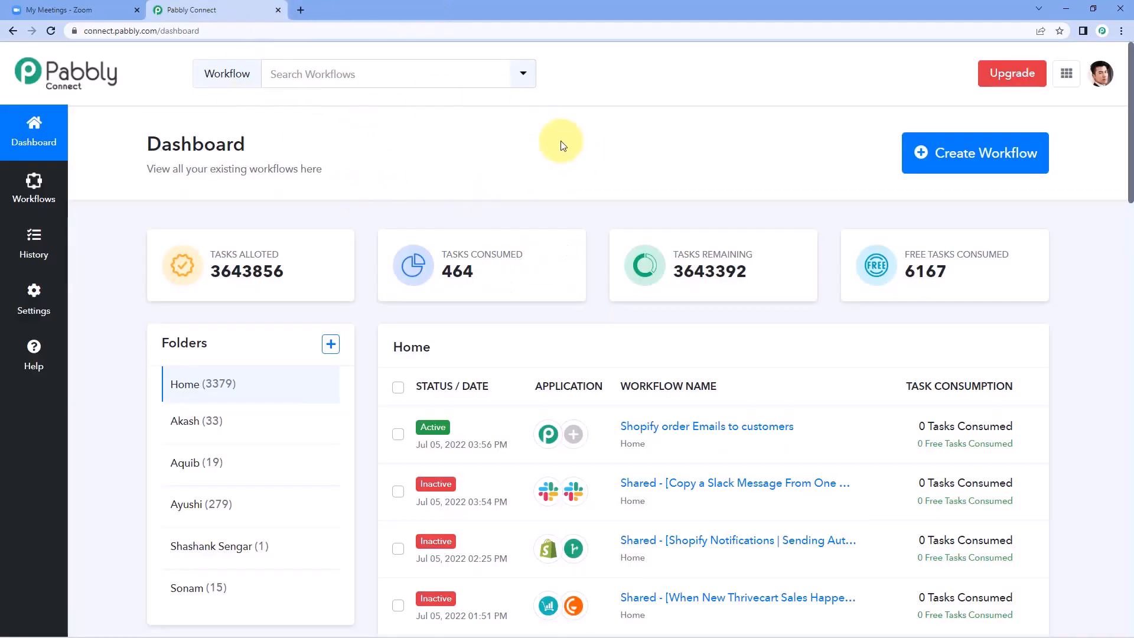
click(957, 157)
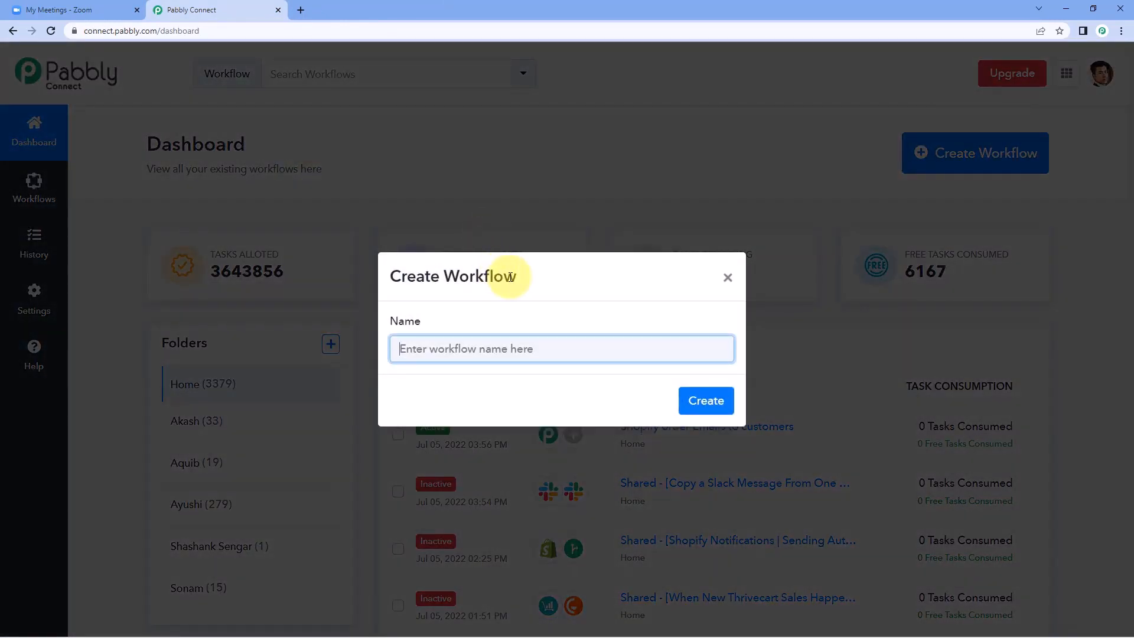
text(Zoom )
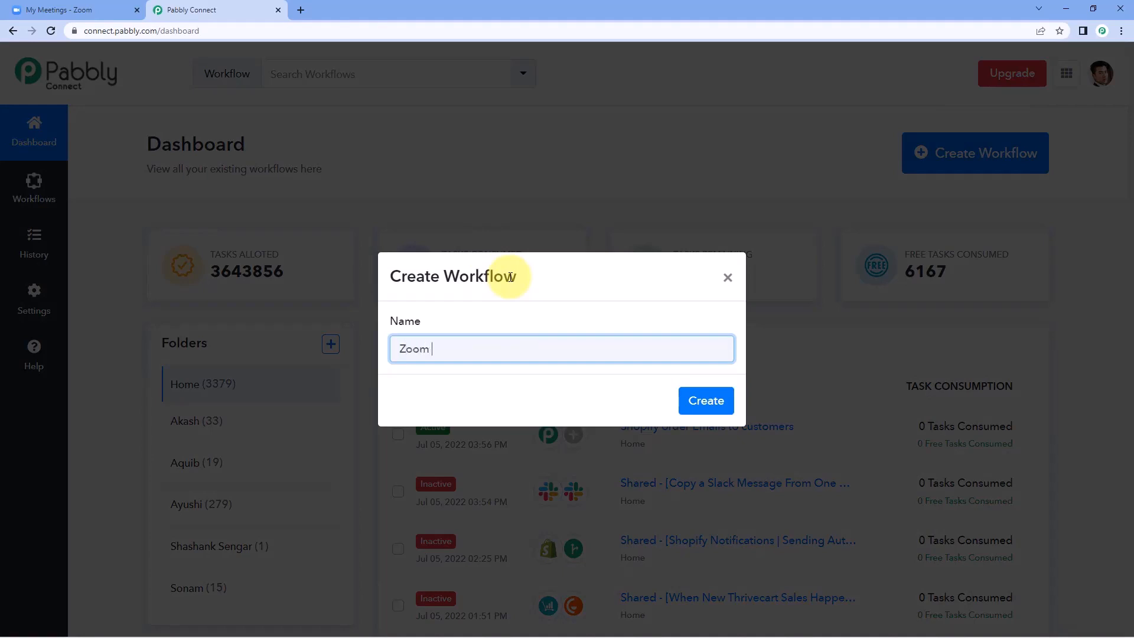
text(to Gmail)
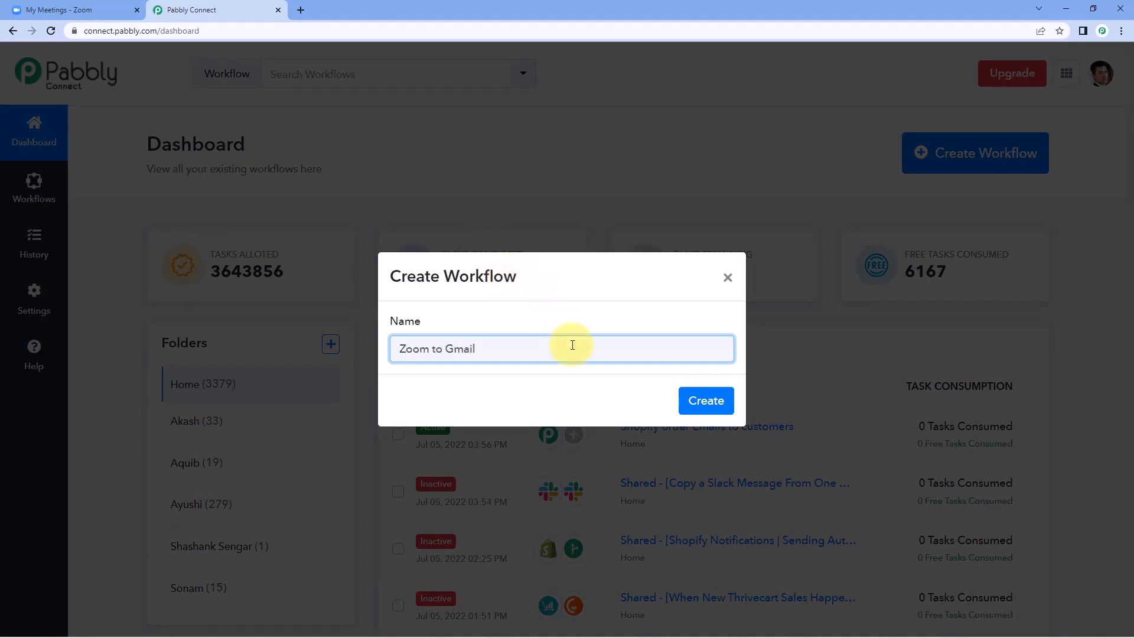
click(690, 402)
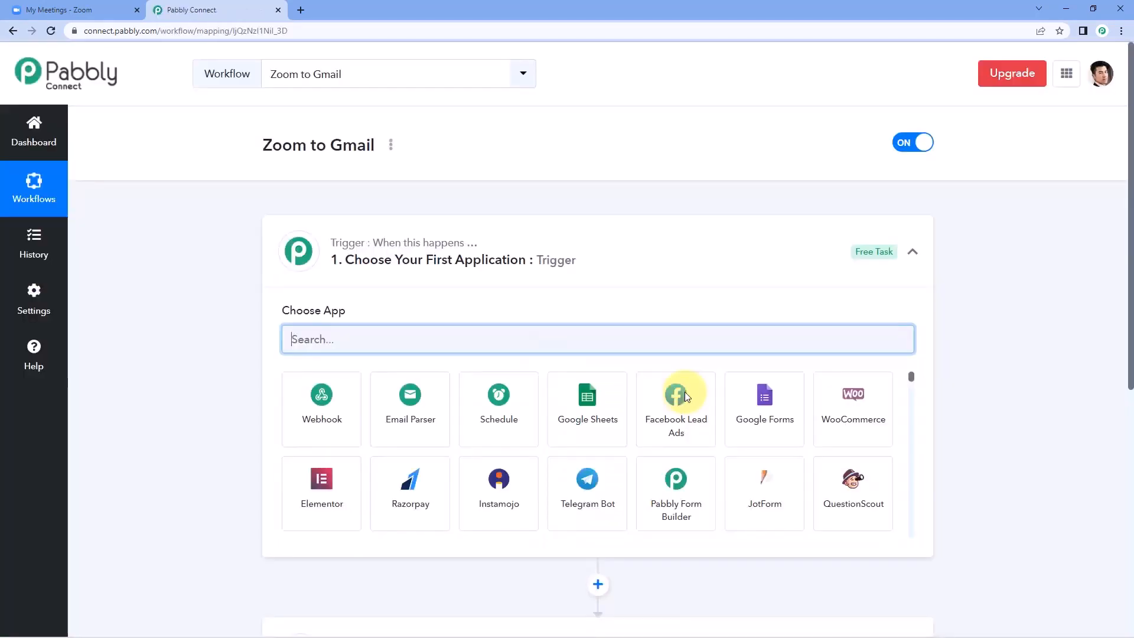
click(548, 248)
scroll(201, 257, down, 1)
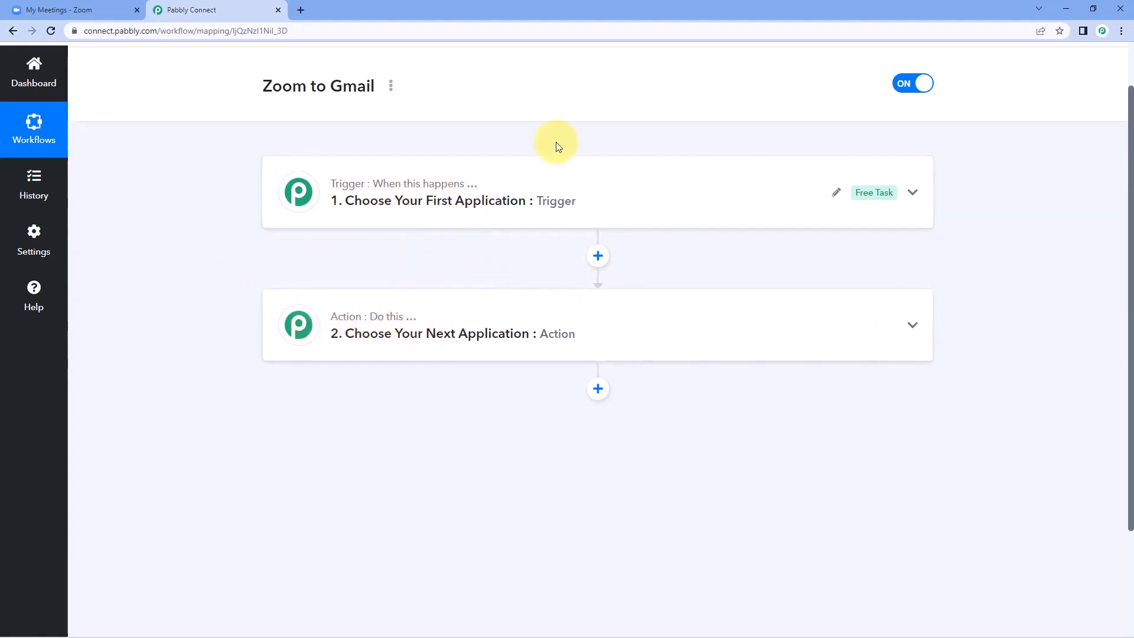
click(522, 218)
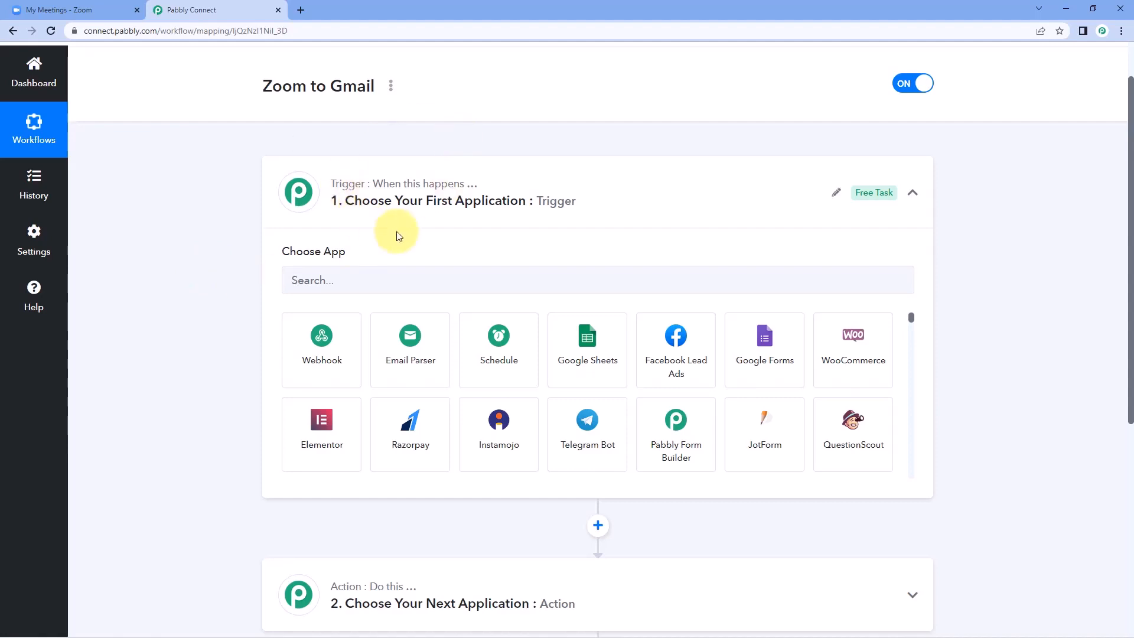
Step: Set the trigger to Zoom's Configure Webhooks event and copy its webhook URL
click(346, 276)
text(Zoom)
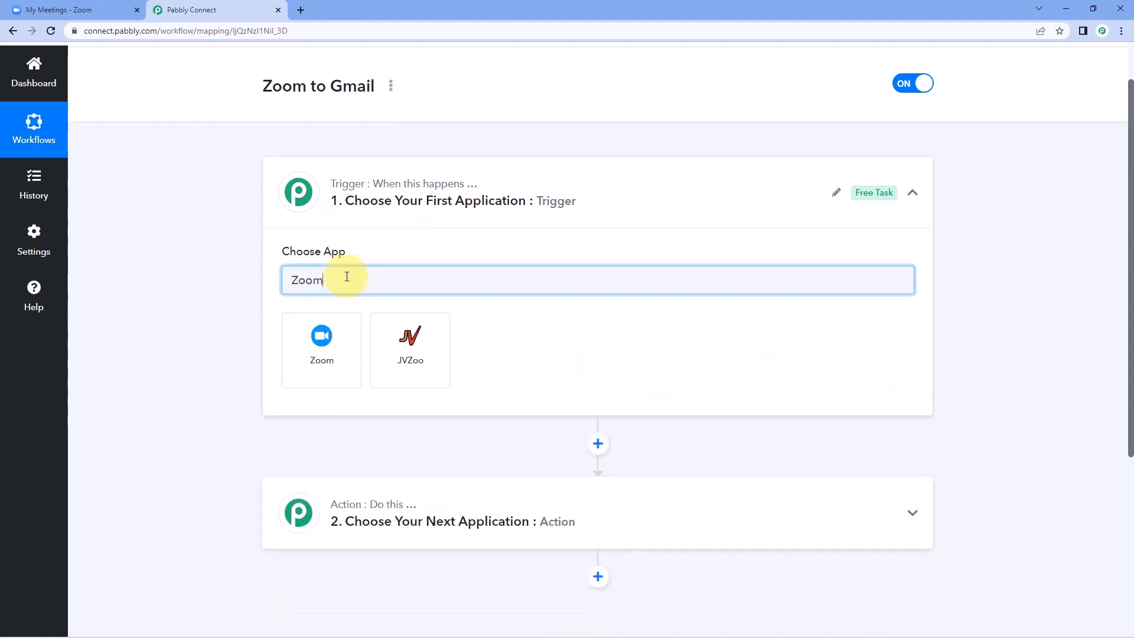
click(341, 348)
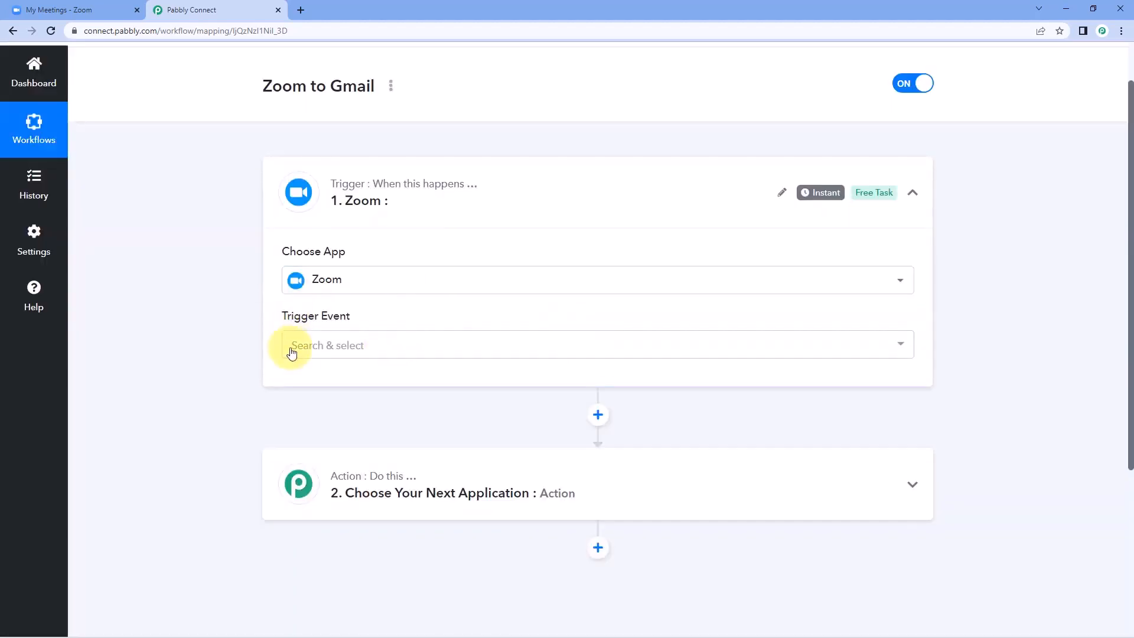
click(338, 345)
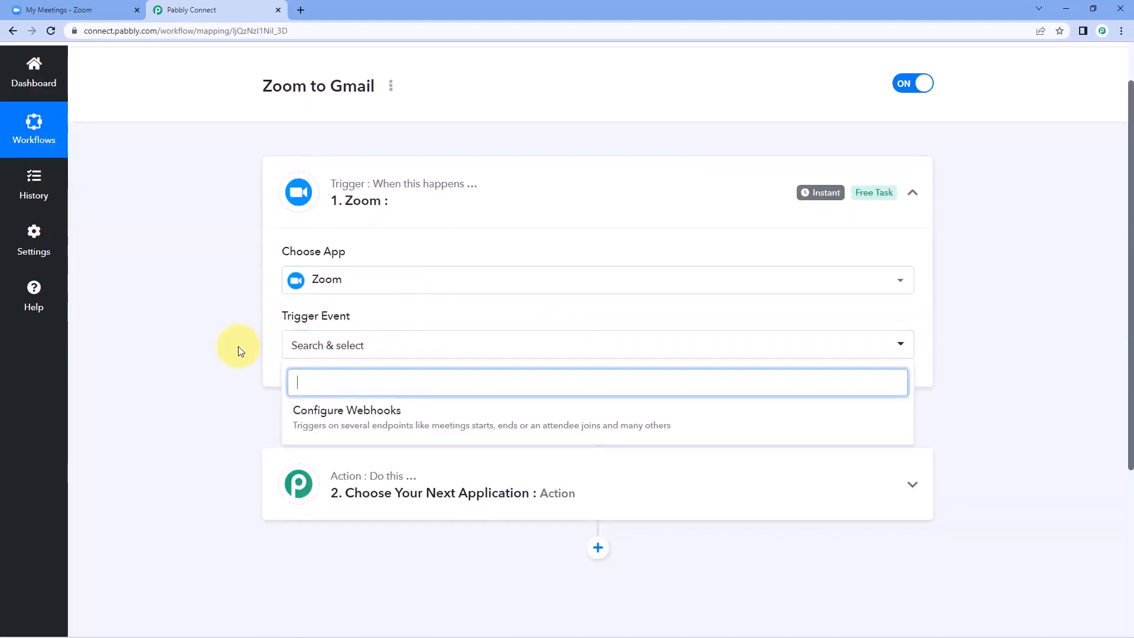
scroll(481, 384, down, 1)
click(405, 357)
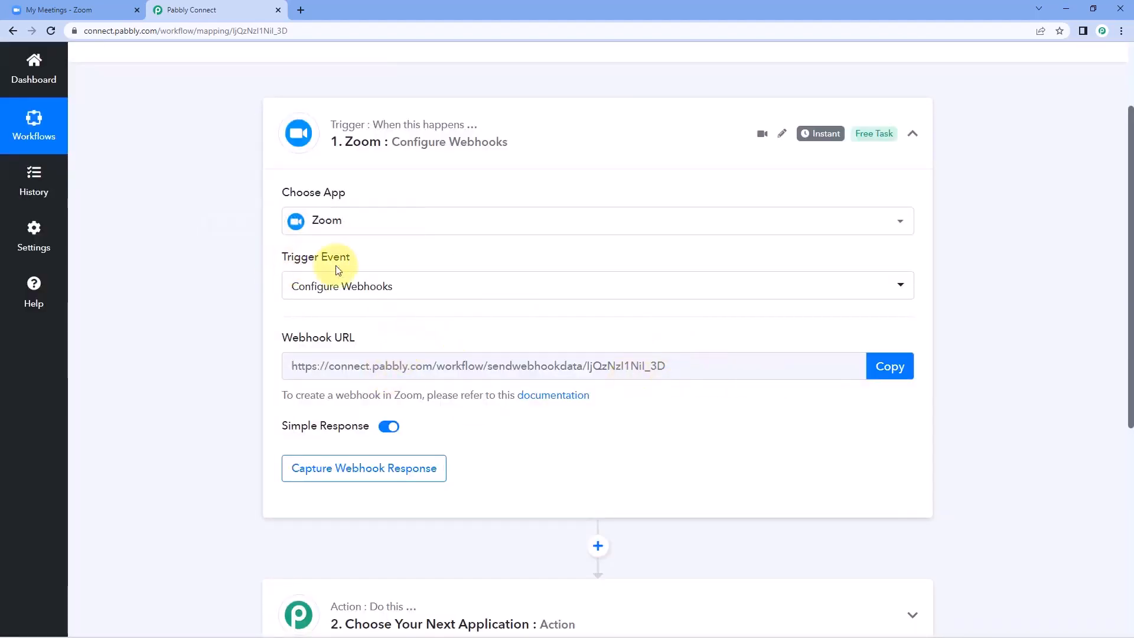
mouse_move(286, 342)
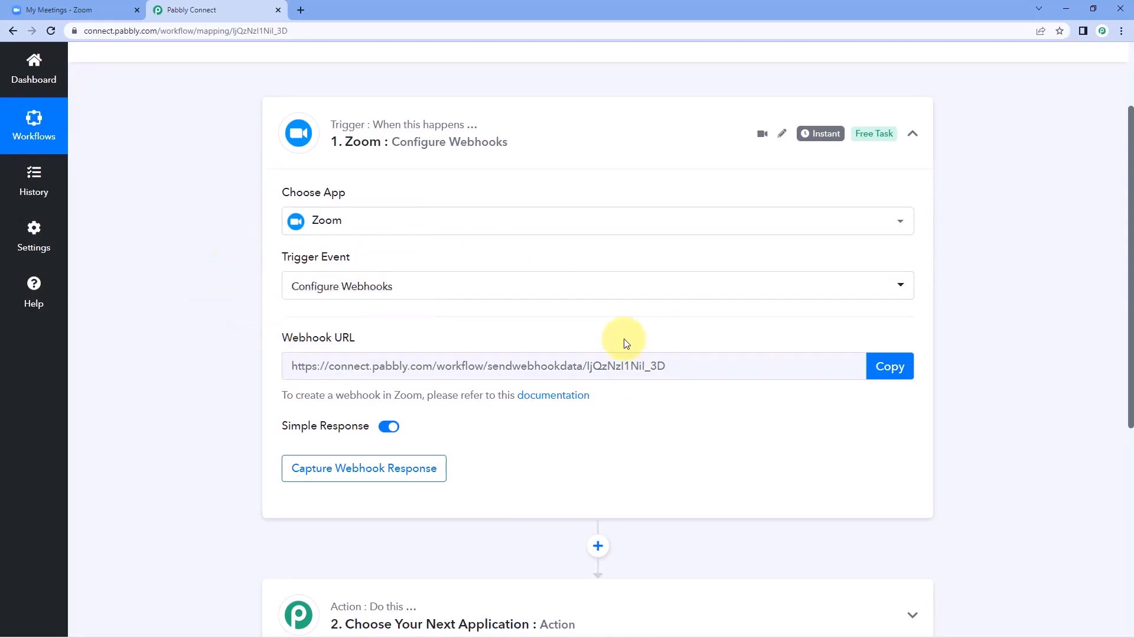
click(910, 379)
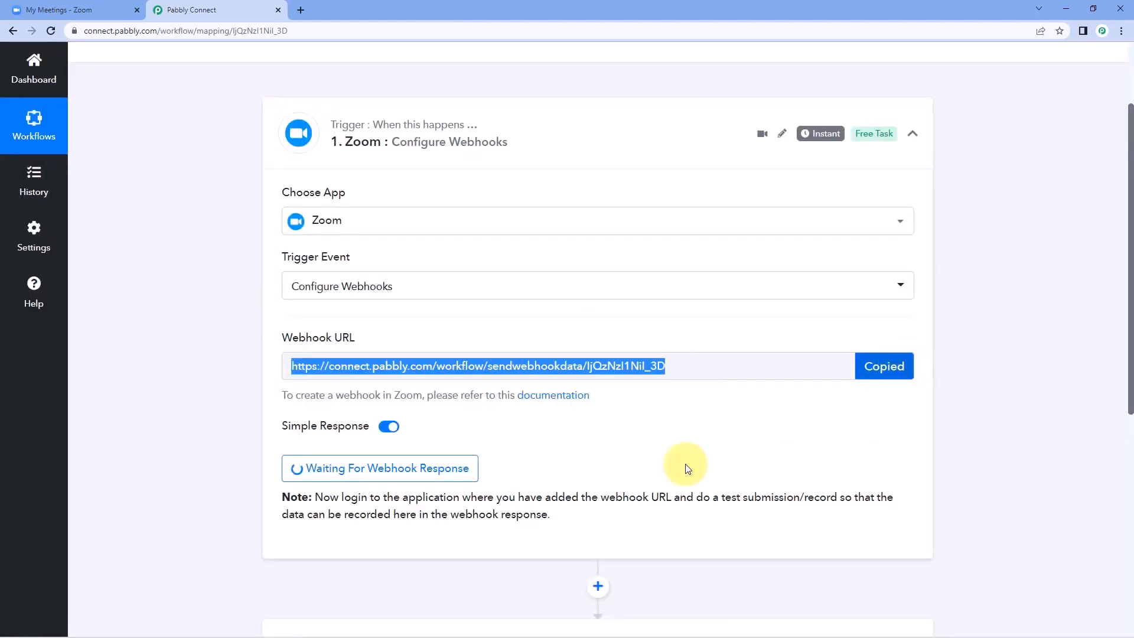
click(76, 9)
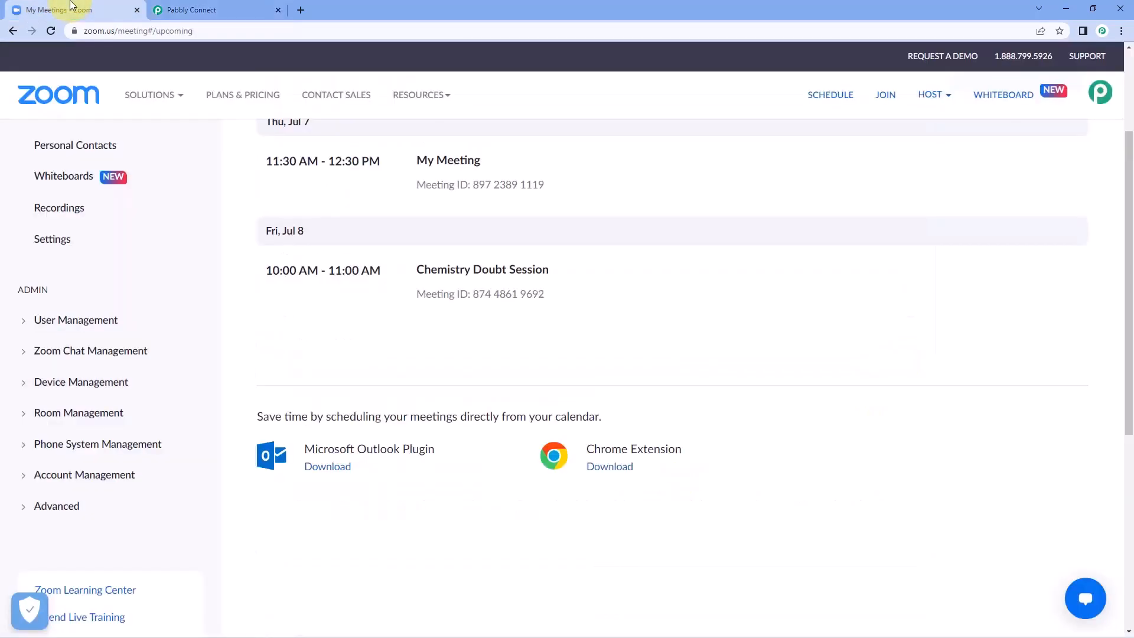
Step: Expand Zoom's Advanced admin settings in the sidebar and open App Marketplace
scroll(317, 321, up, 1)
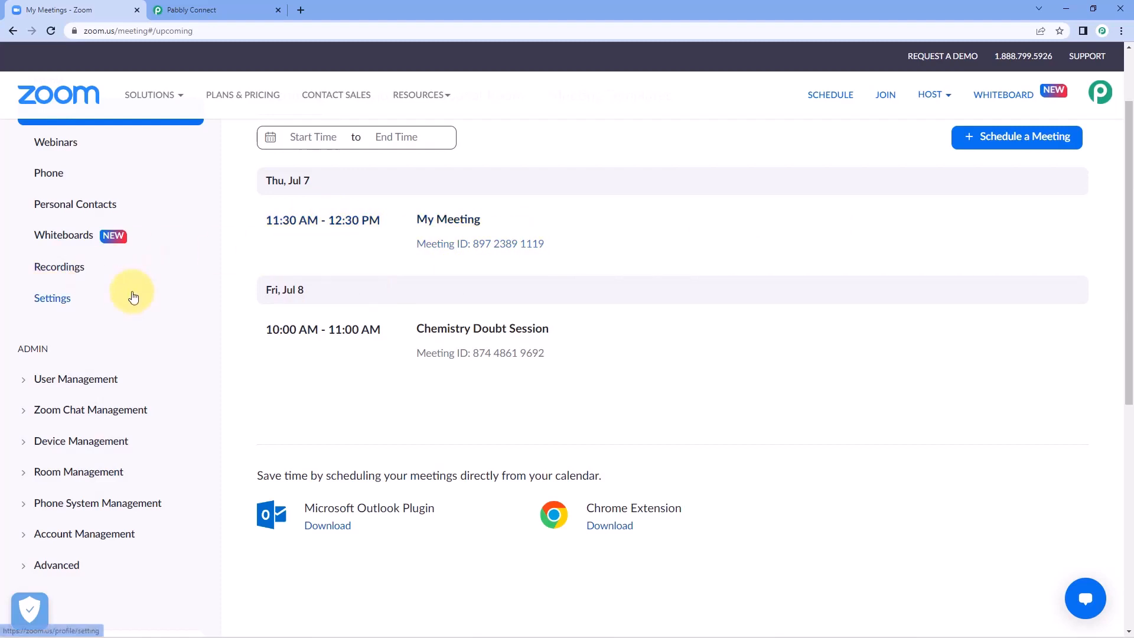
scroll(133, 297, down, 3)
scroll(133, 297, down, 1)
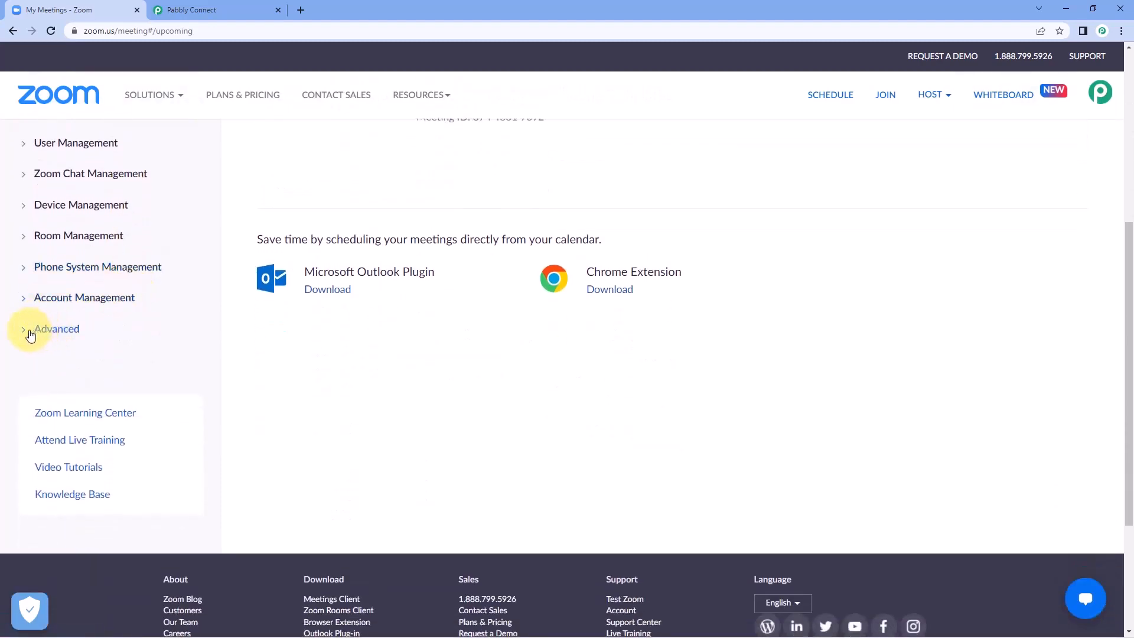
click(30, 335)
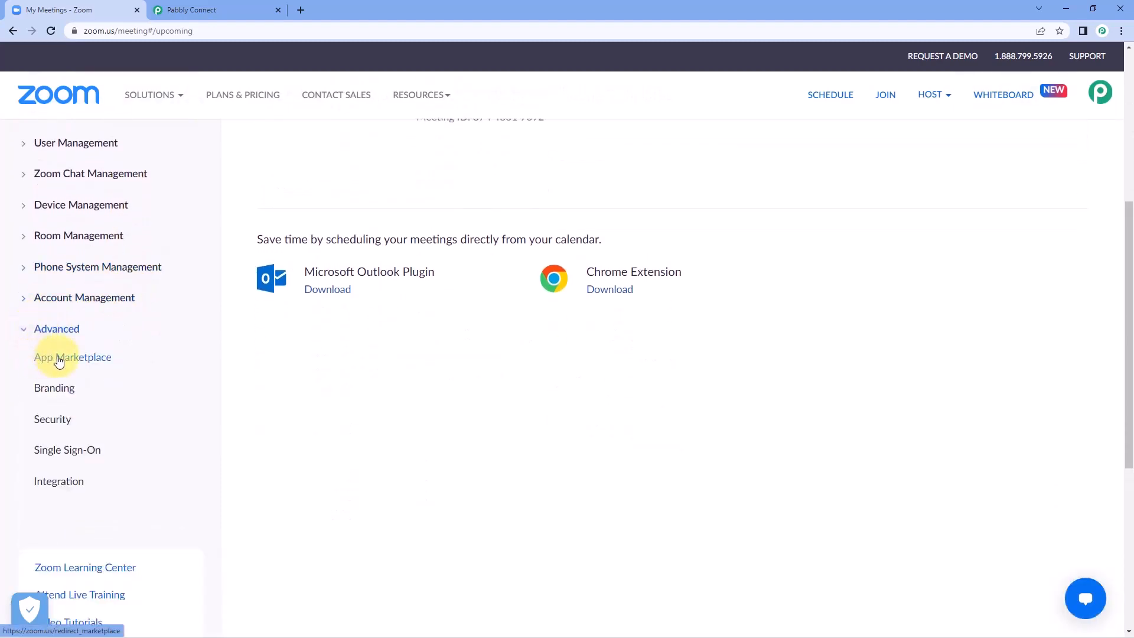
click(59, 361)
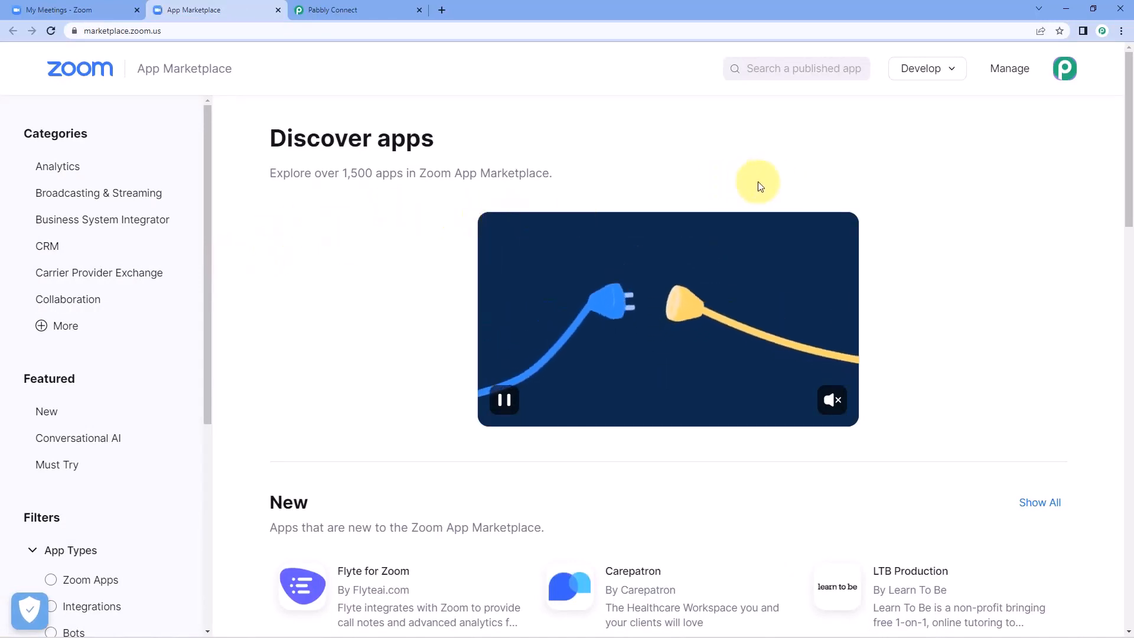
Step: Build a Webhook Only app named 'Pabbly' in the Zoom App Marketplace
click(951, 69)
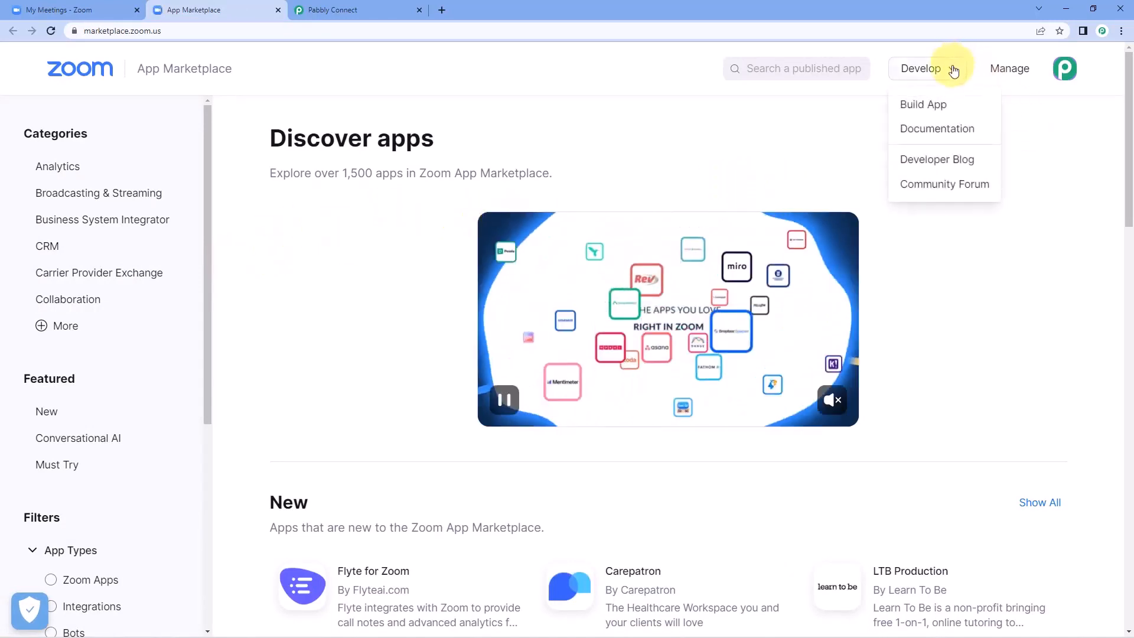
click(951, 104)
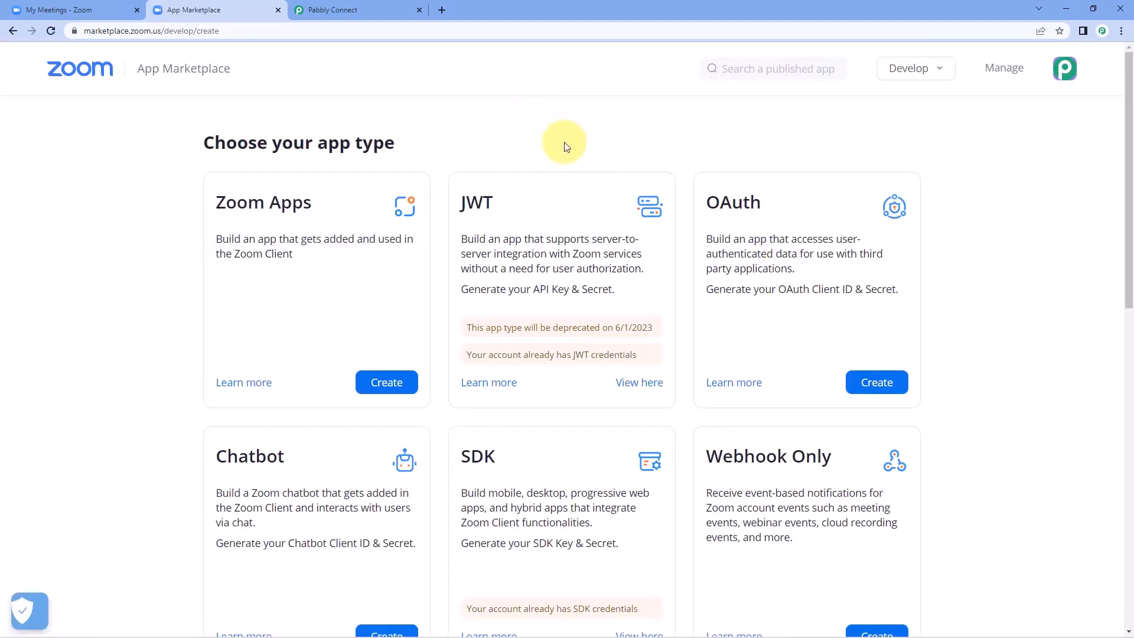
scroll(945, 186, down, 4)
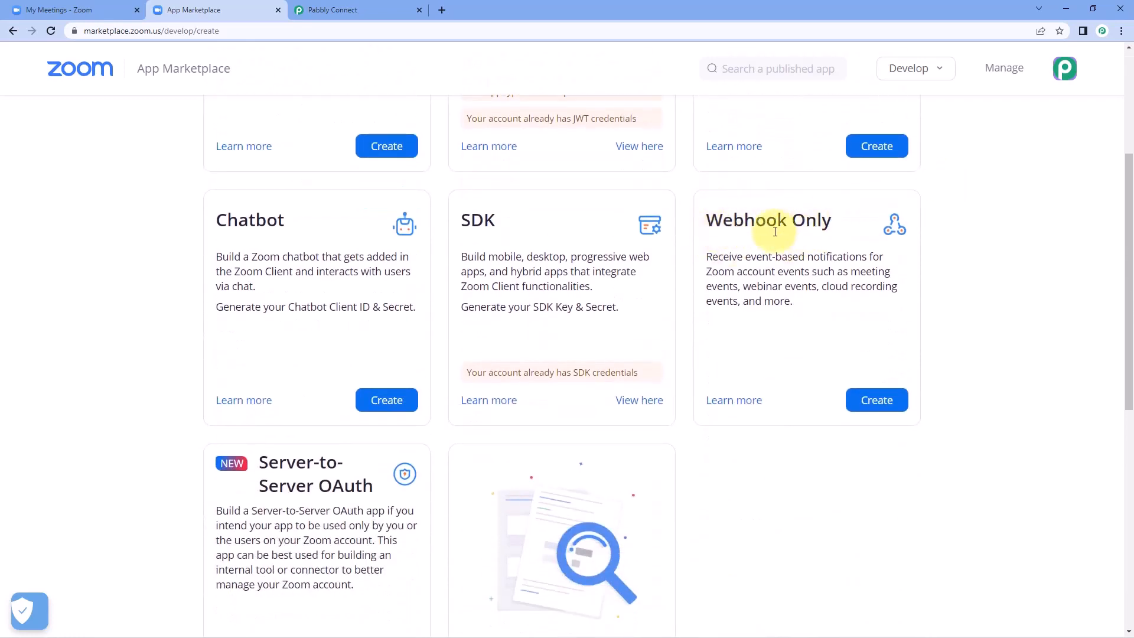
click(879, 402)
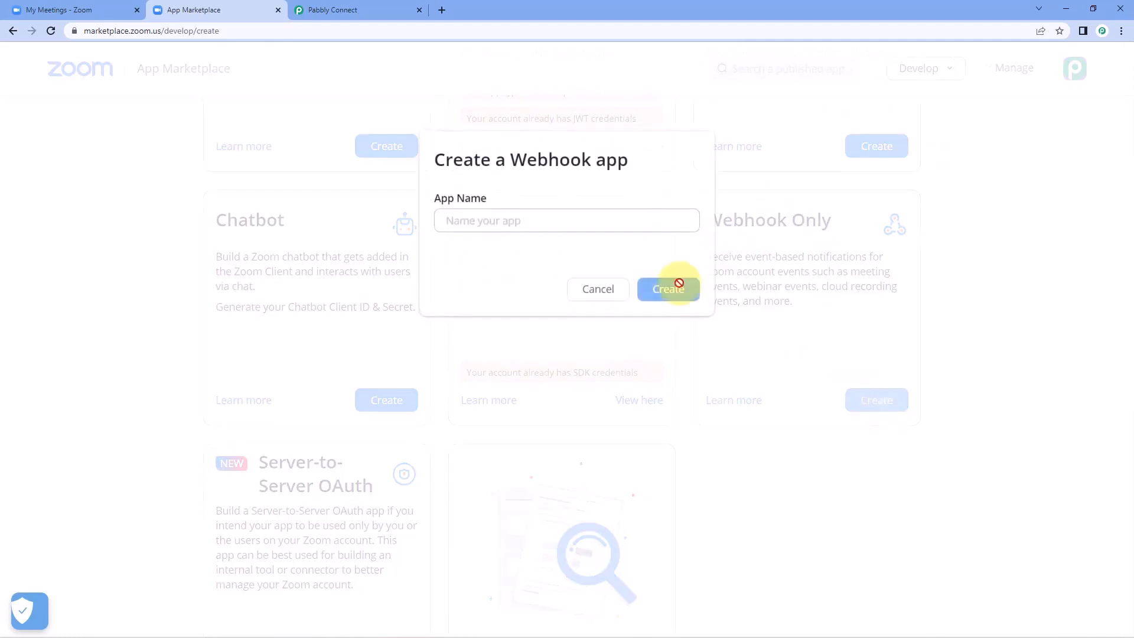
click(541, 222)
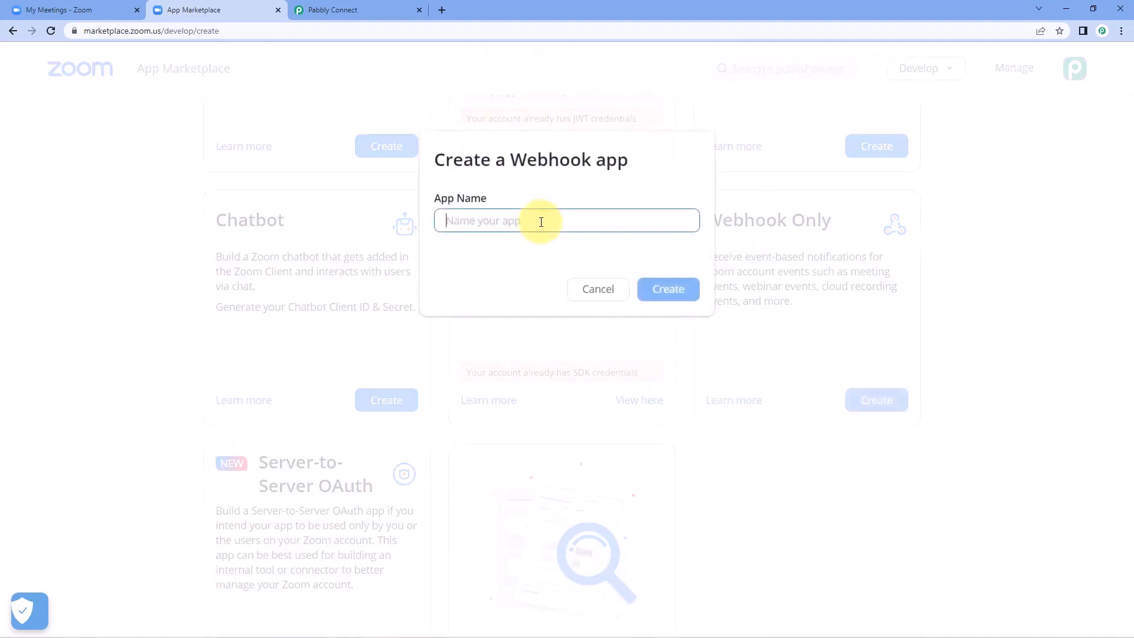
text(pab)
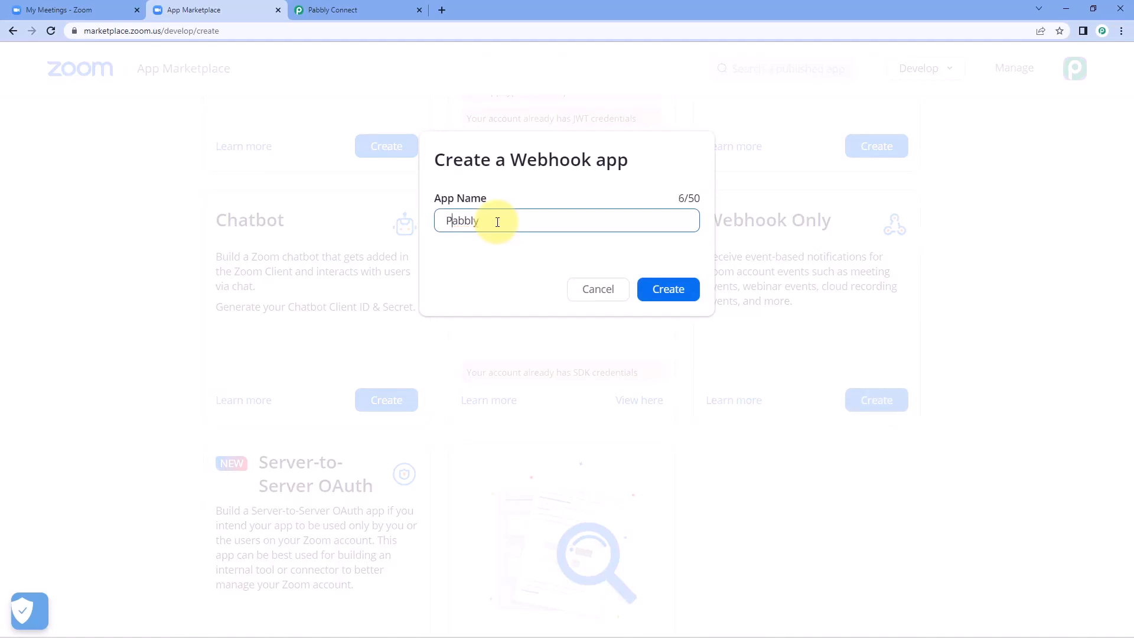
click(652, 289)
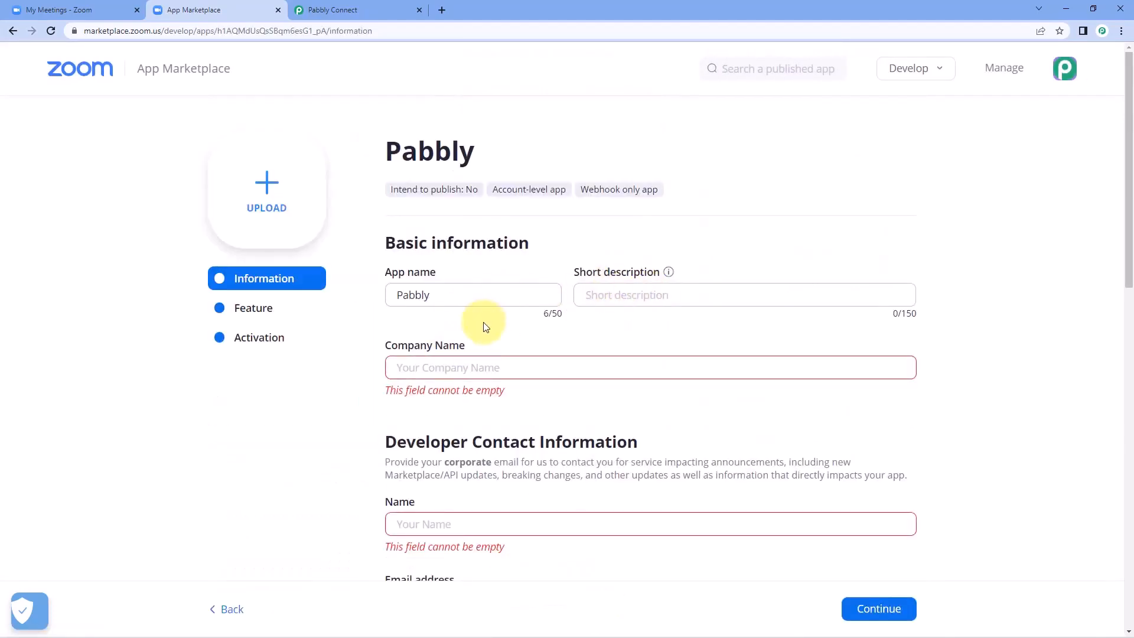
Step: Enter company name 'Pabbly' plus the developer contact's name and email, then continue
scroll(467, 313, down, 1)
click(443, 307)
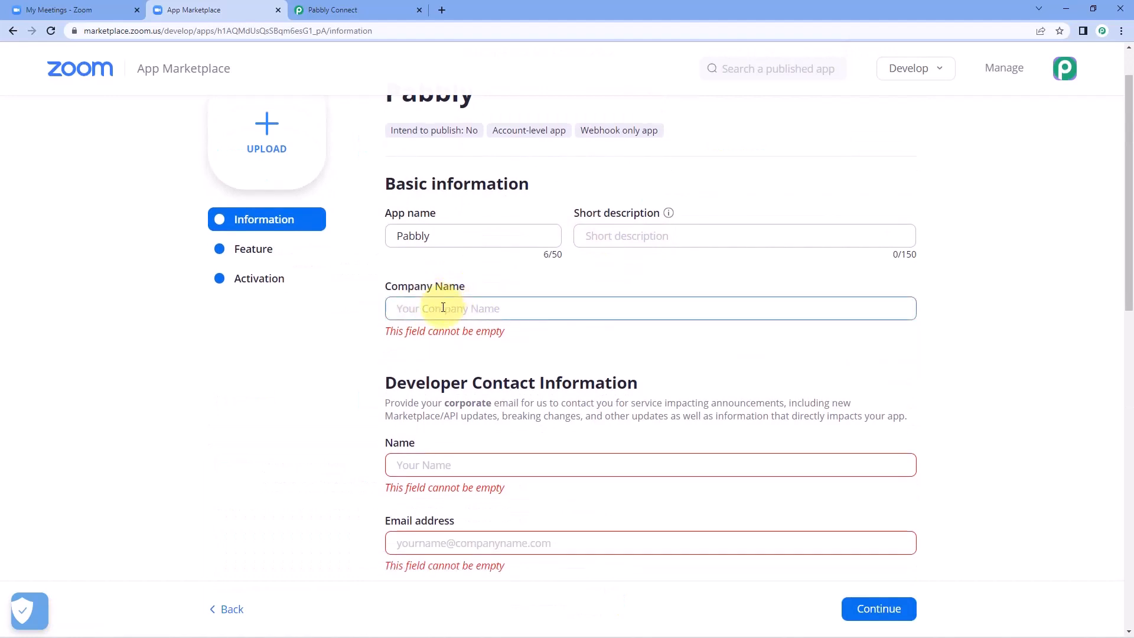
text(Pabbly)
key(Tab)
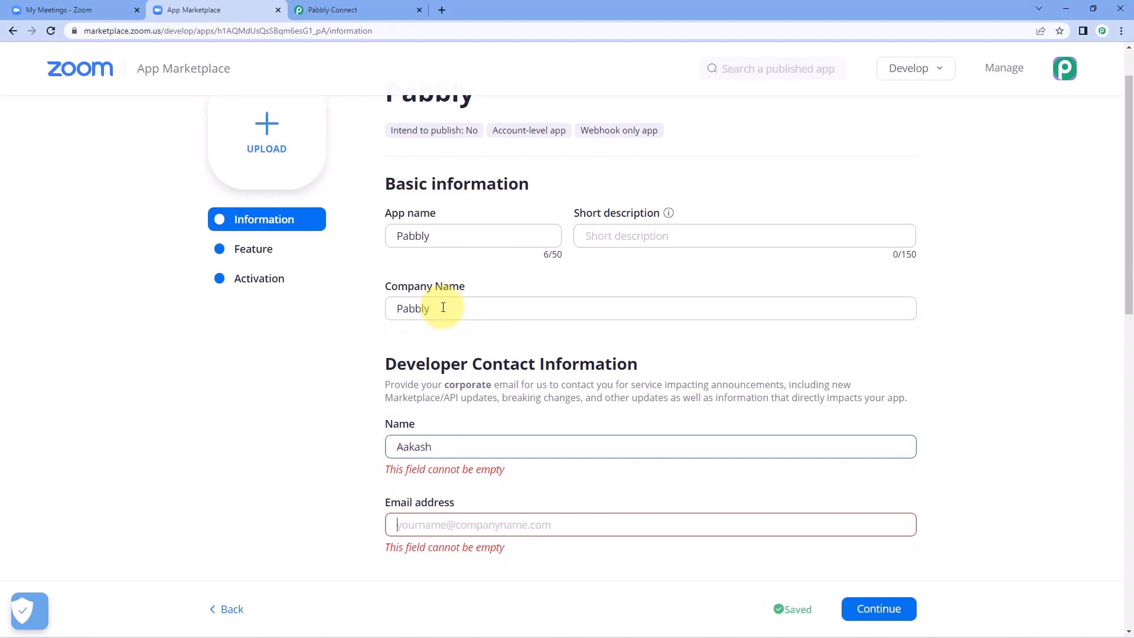
key(Tab)
text(ad)
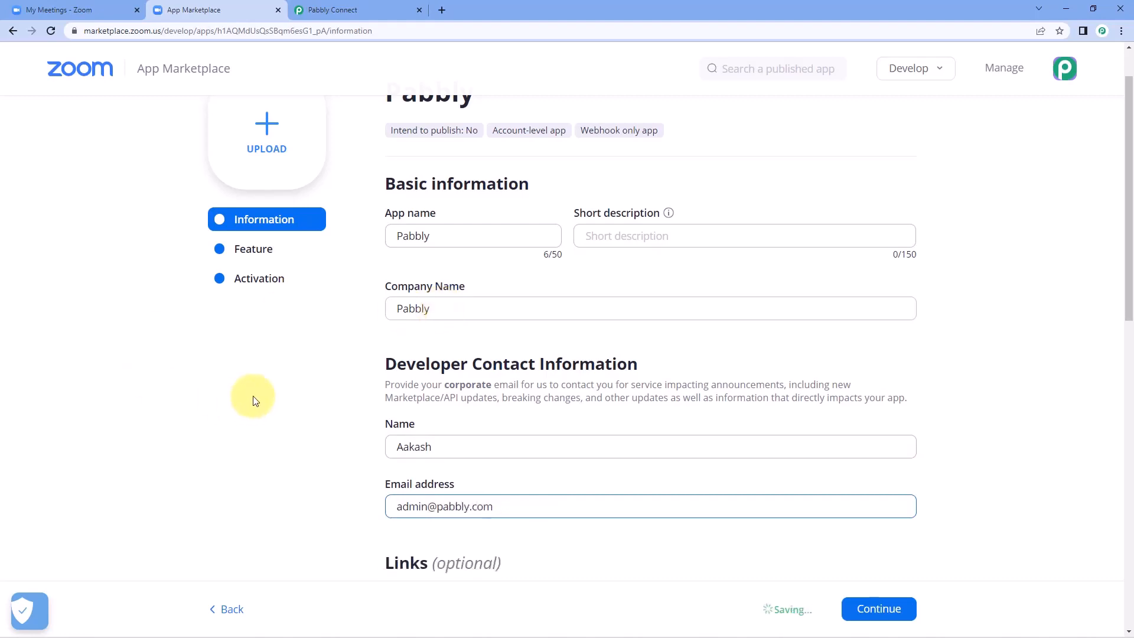
click(294, 382)
scroll(319, 420, down, 3)
click(897, 611)
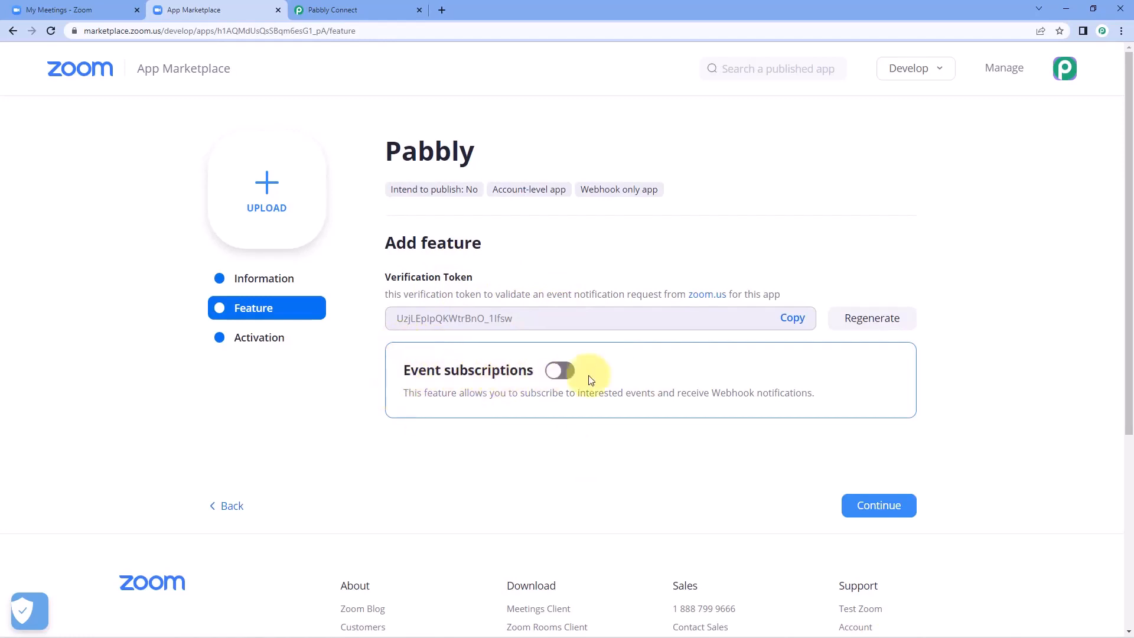
Step: Enable event subscriptions and add a new subscription named PC
click(557, 378)
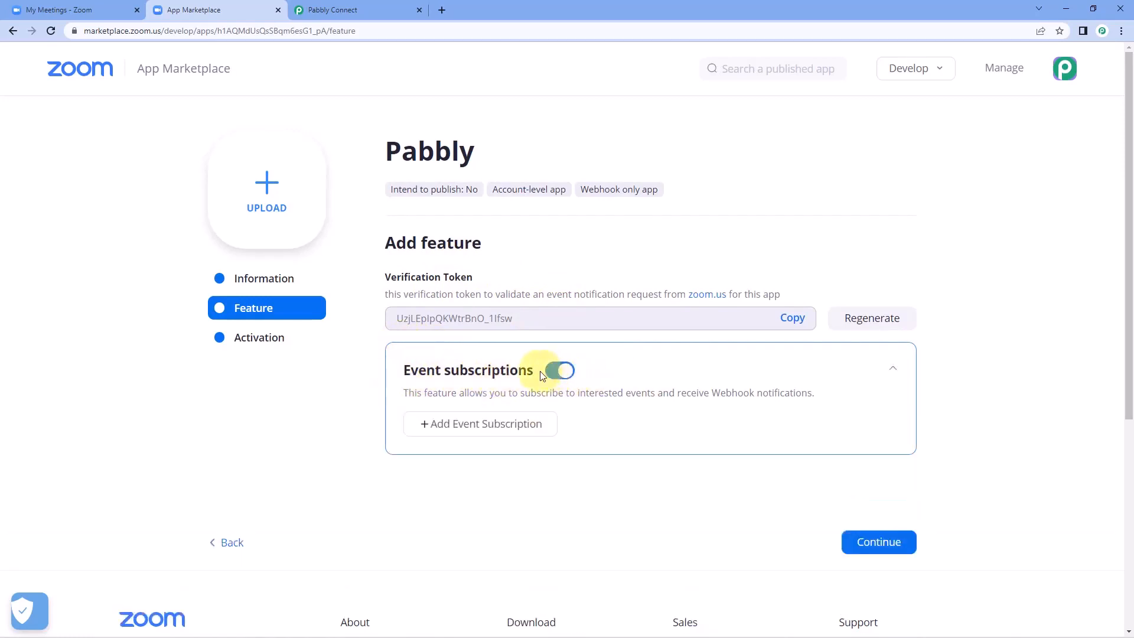
click(482, 434)
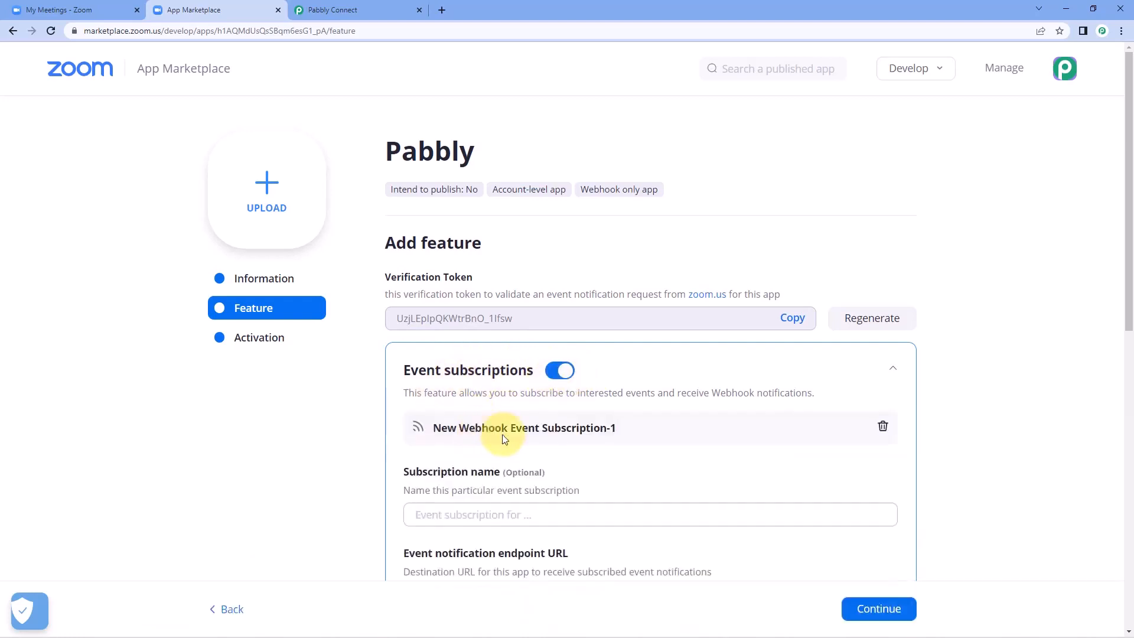
scroll(329, 436, down, 3)
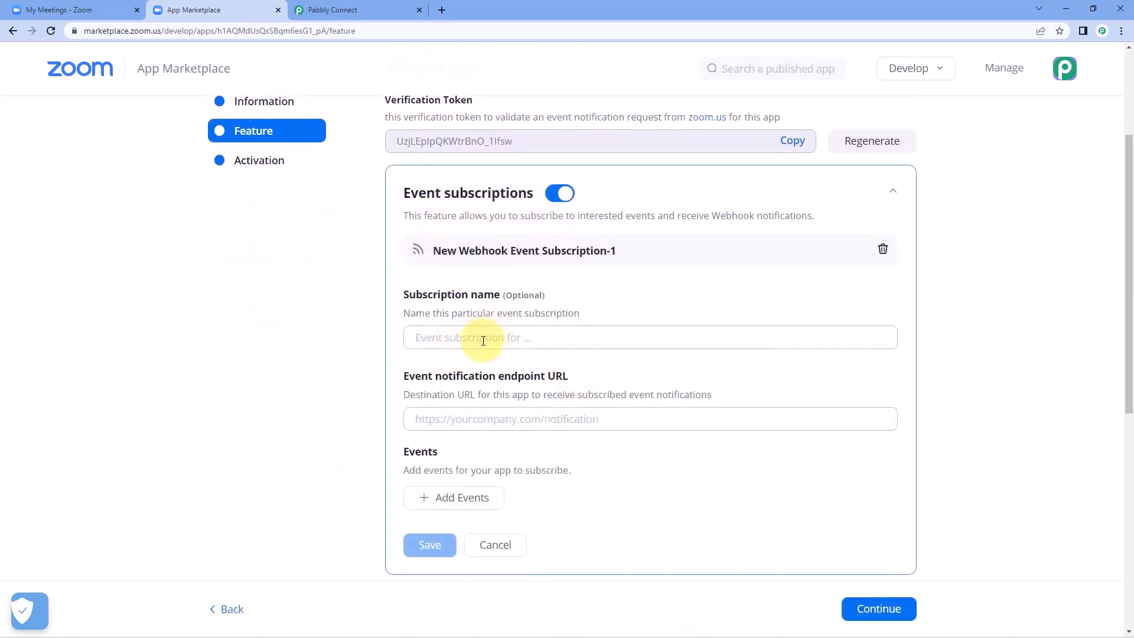
click(483, 341)
text(PC)
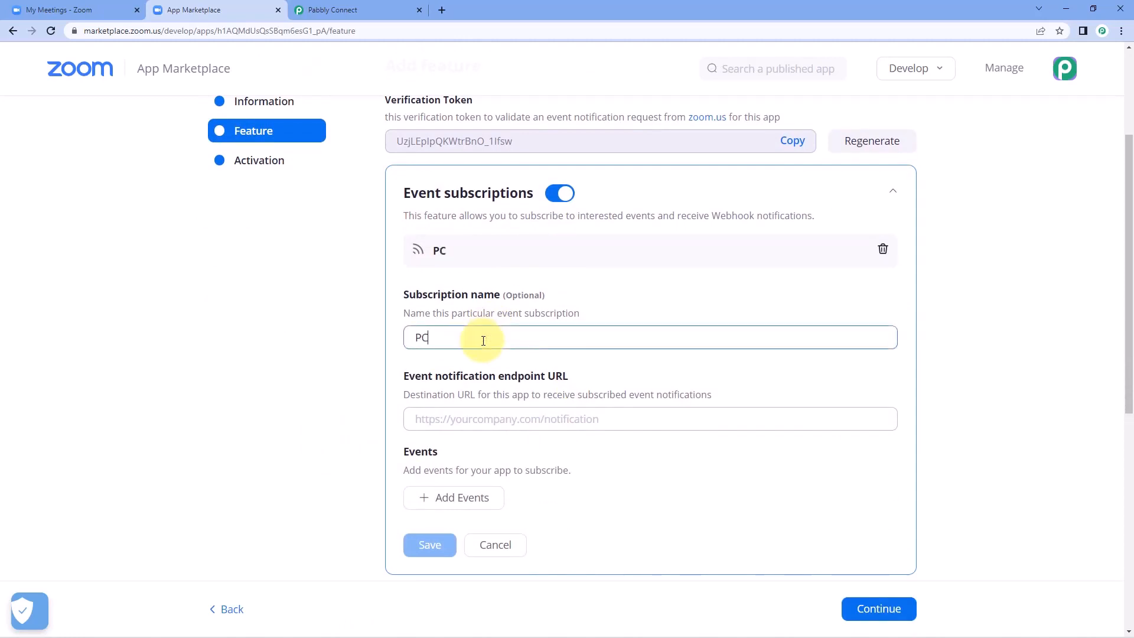
click(484, 423)
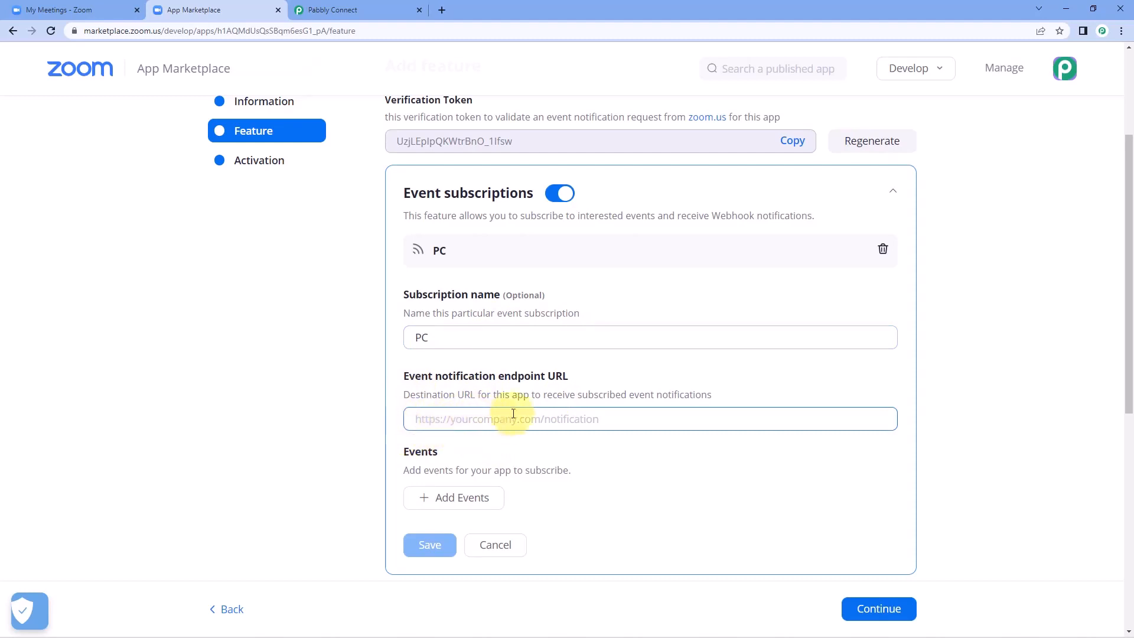
Step: Paste the Pabbly webhook URL as the event notification endpoint URL
click(378, 8)
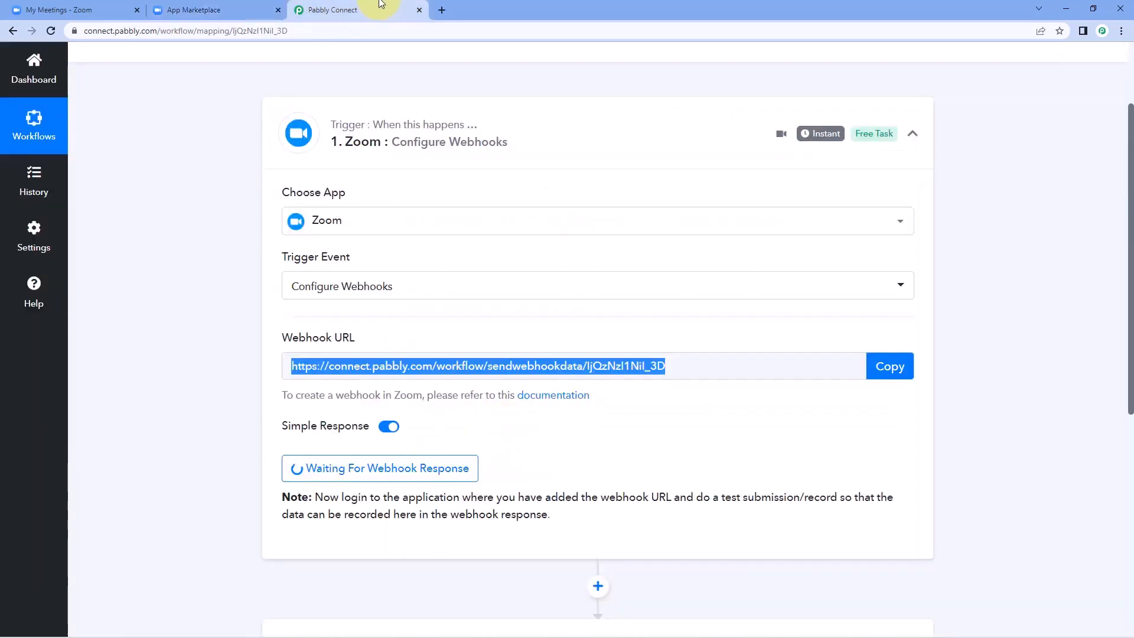
click(885, 372)
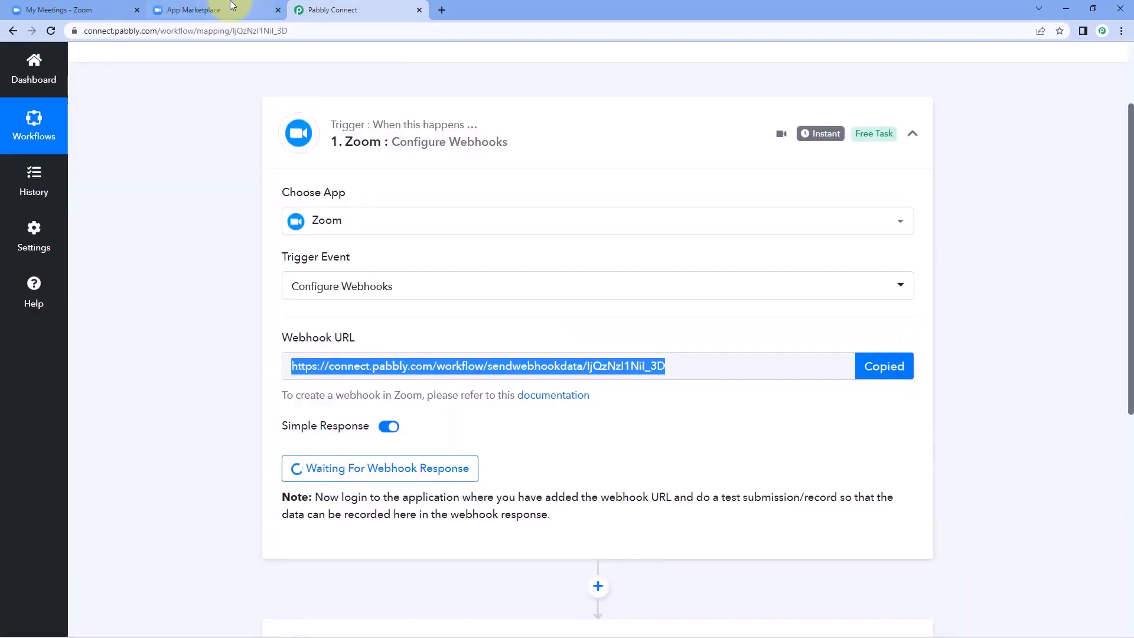
click(222, 10)
right_click(440, 419)
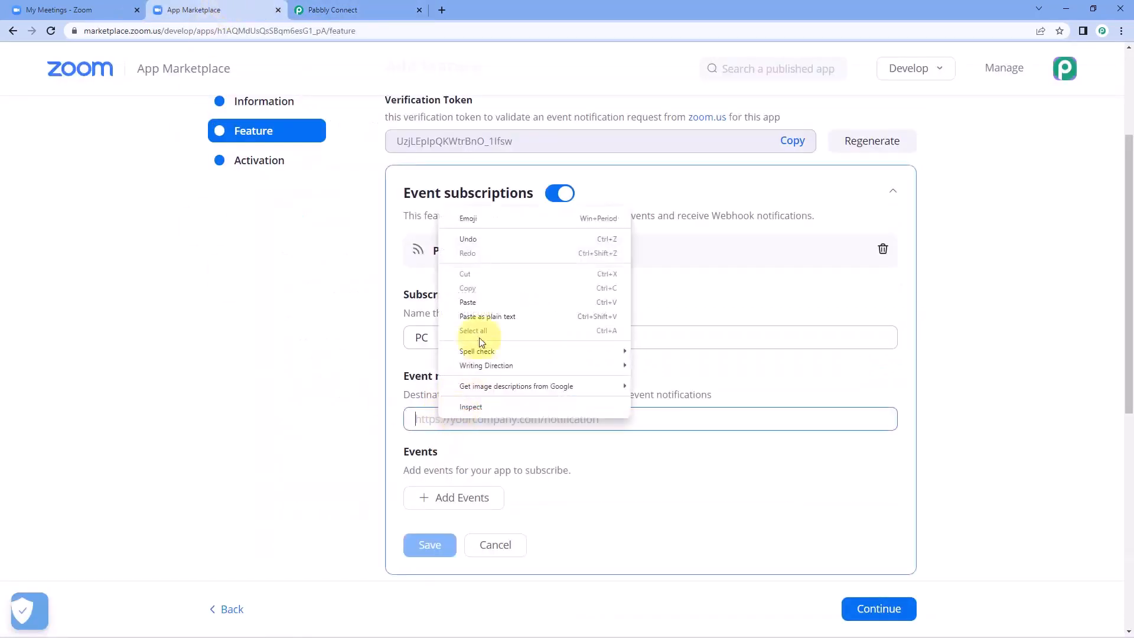
click(472, 298)
click(472, 455)
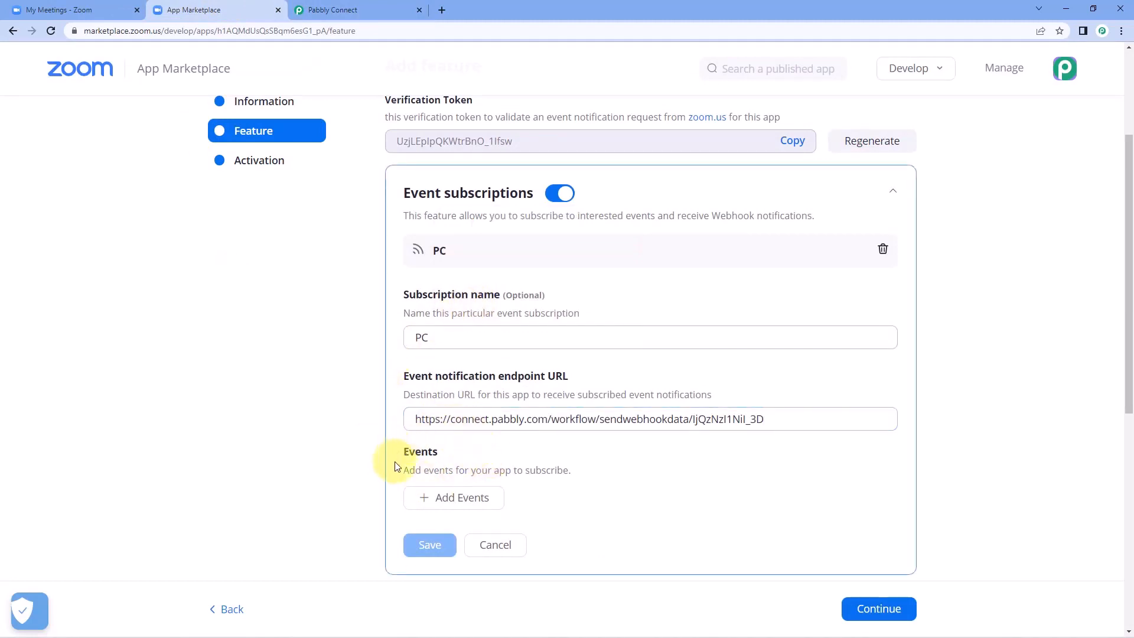
Step: Subscribe to the Meeting Registration has been created event and save the subscription
click(449, 498)
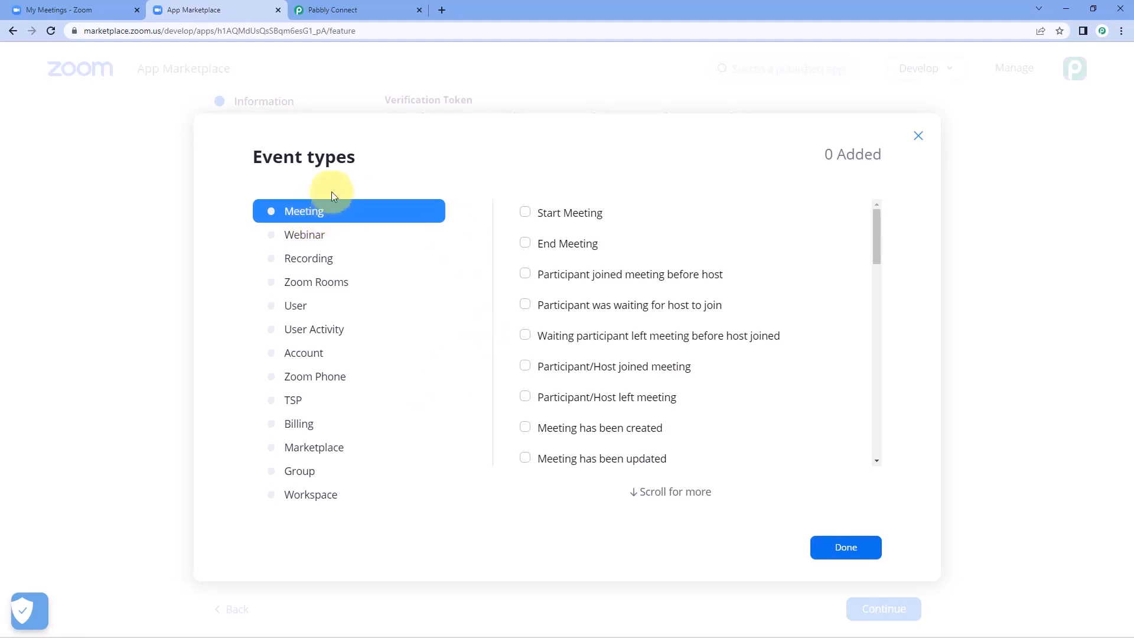
scroll(618, 265, down, 4)
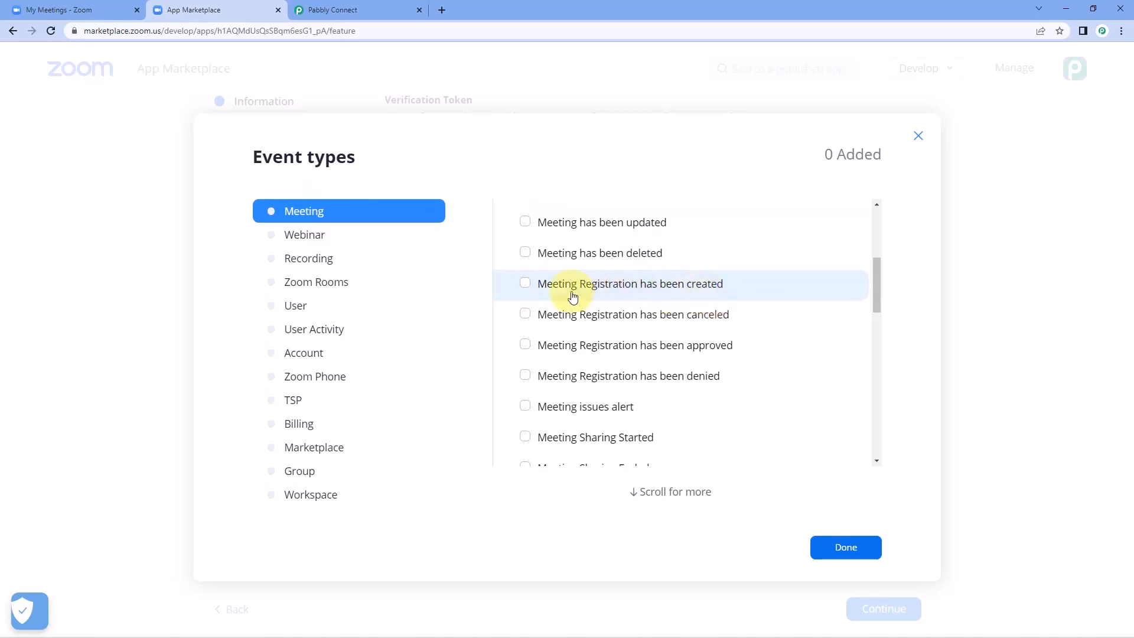
click(525, 283)
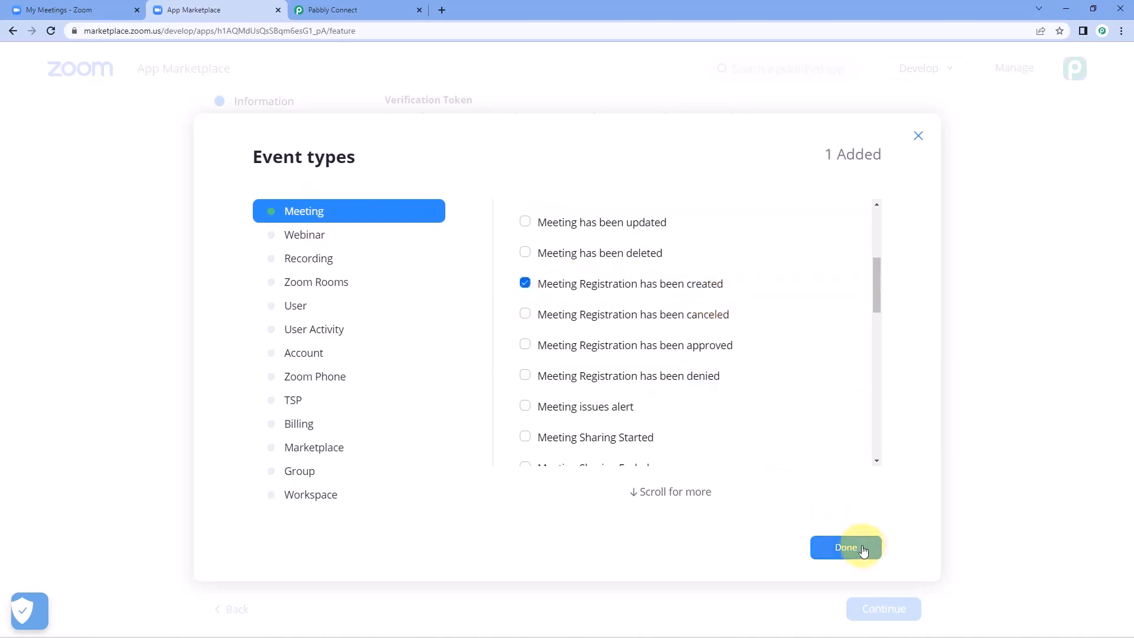
click(863, 544)
click(431, 545)
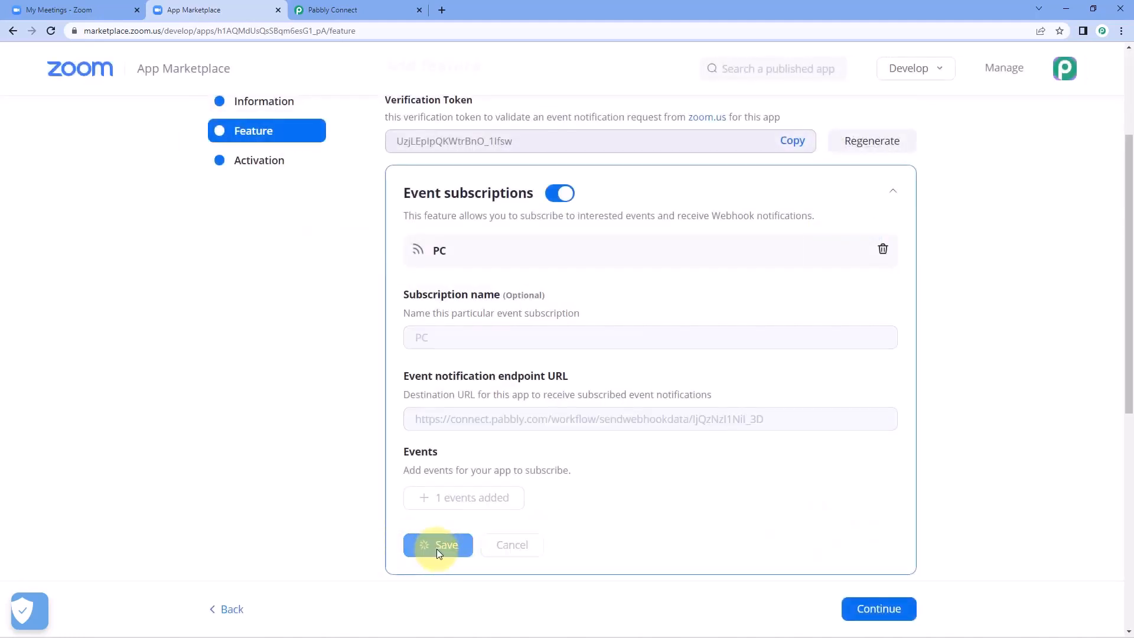
Step: Activate the Pabbly webhook app on the Zoom account, then return to the My Meetings page
click(901, 422)
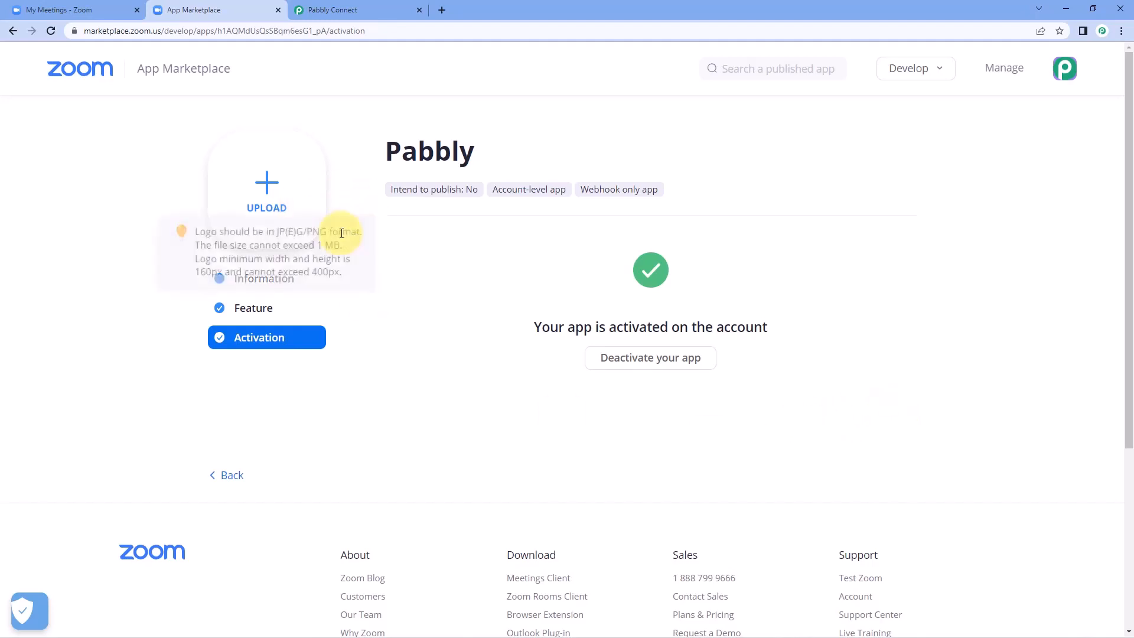
click(62, 5)
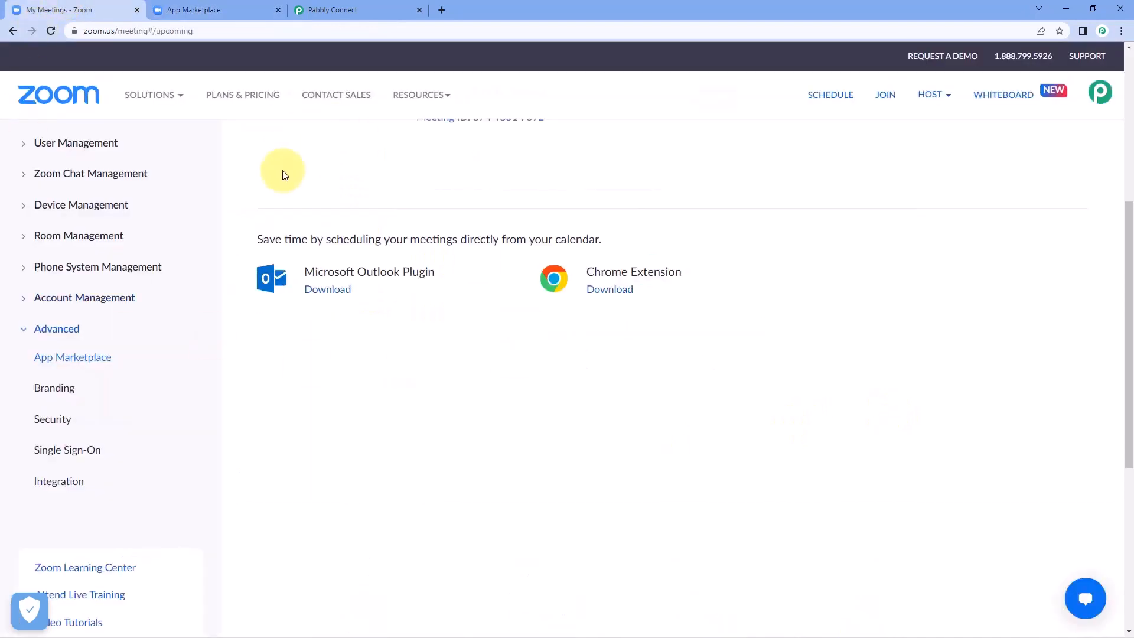
Step: Open My Meeting's details, check its start time, and open its registration link in a new tab
scroll(355, 224, up, 5)
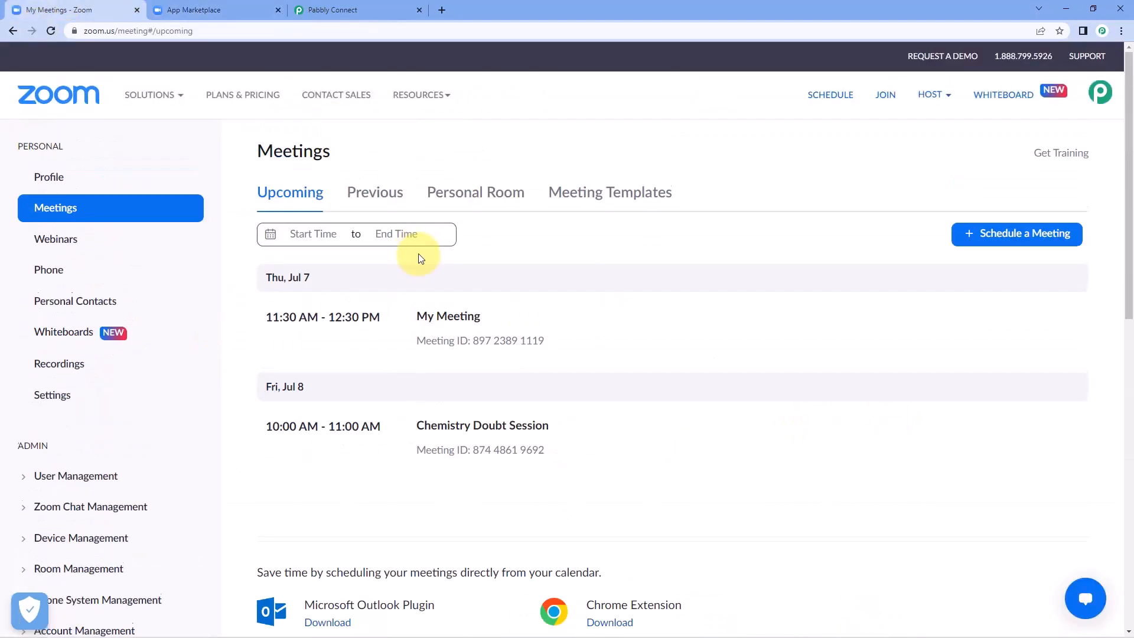
click(460, 322)
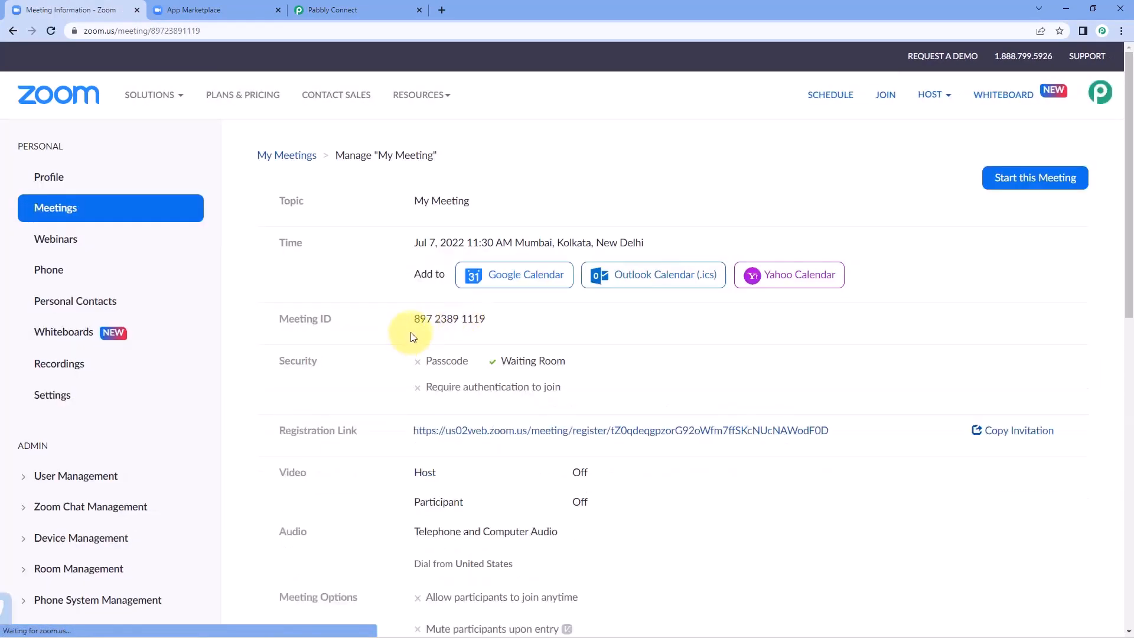
click(360, 9)
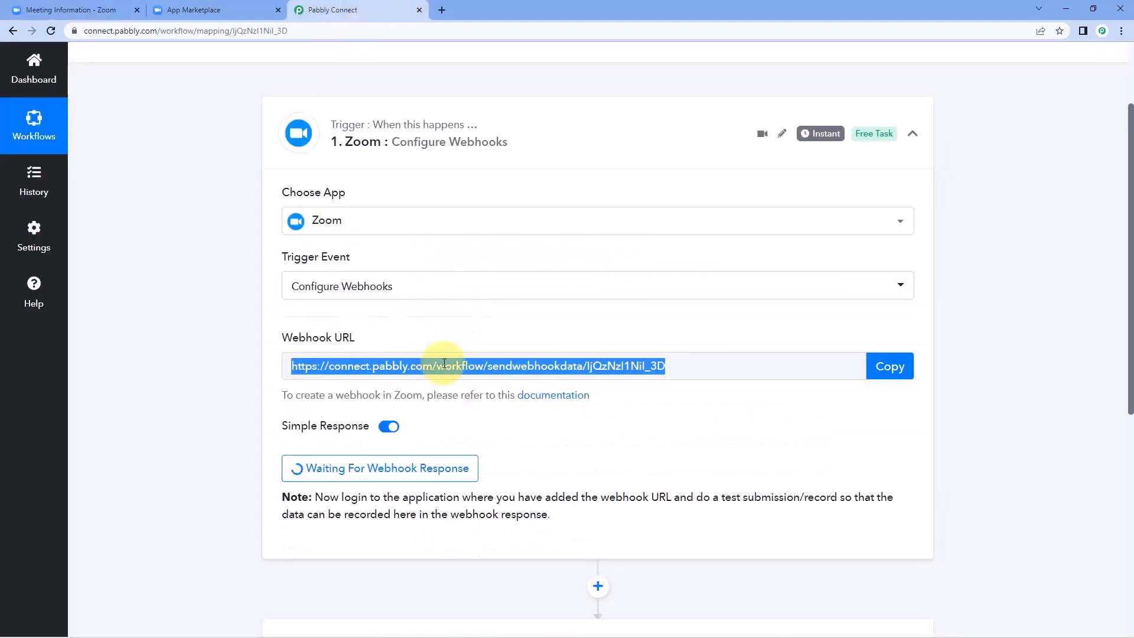
click(57, 10)
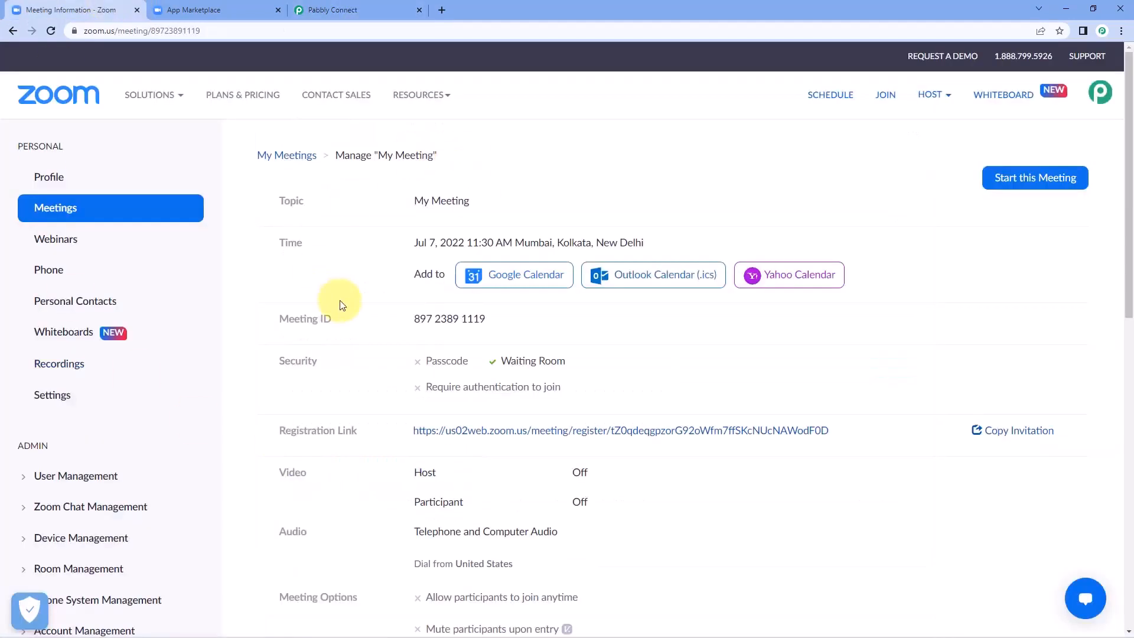
scroll(389, 299, down, 1)
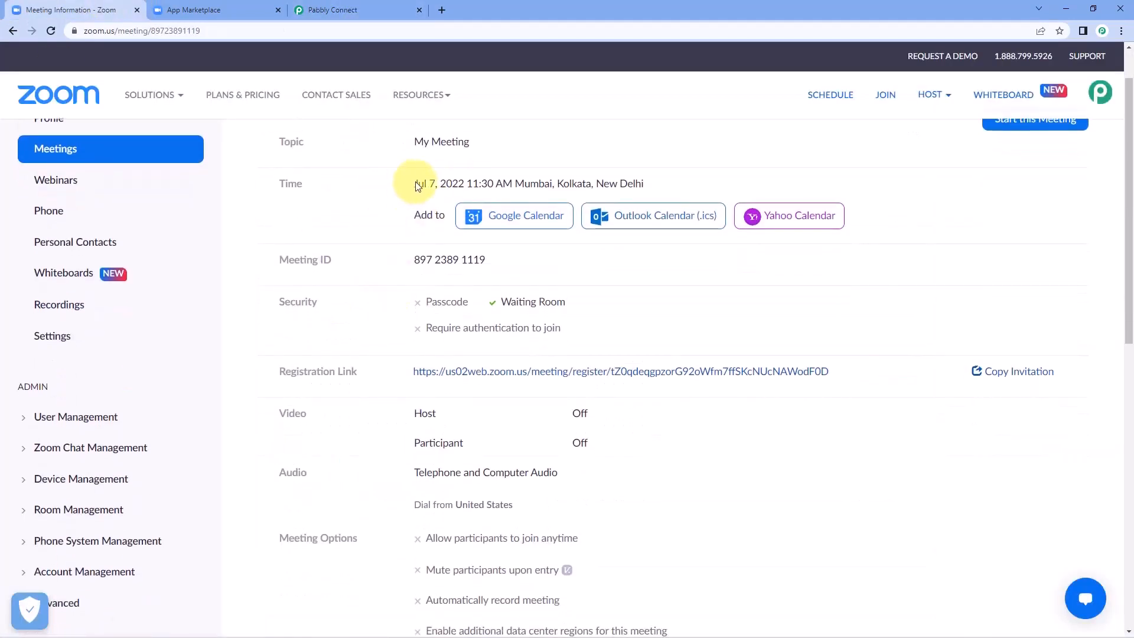
drag(415, 183, 510, 184)
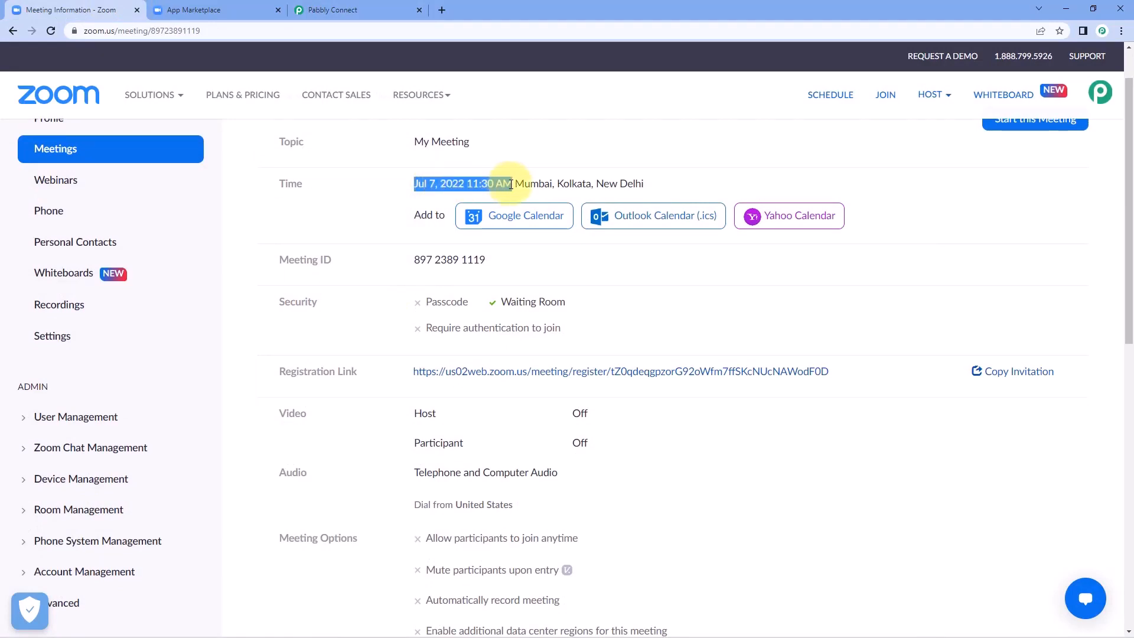
scroll(398, 317, down, 3)
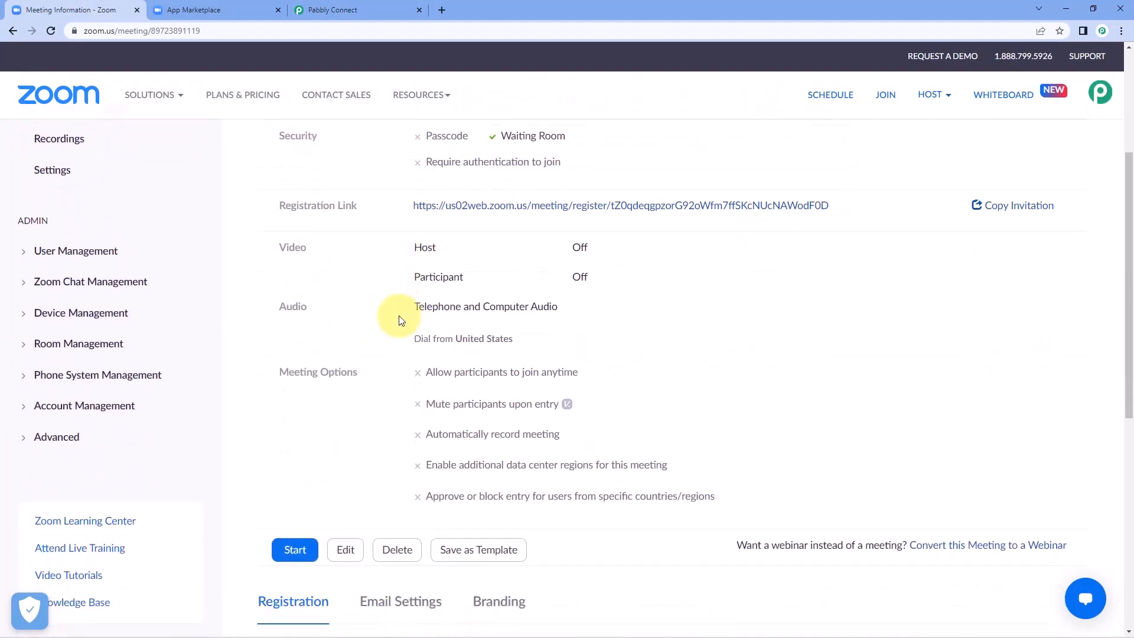
scroll(398, 318, up, 1)
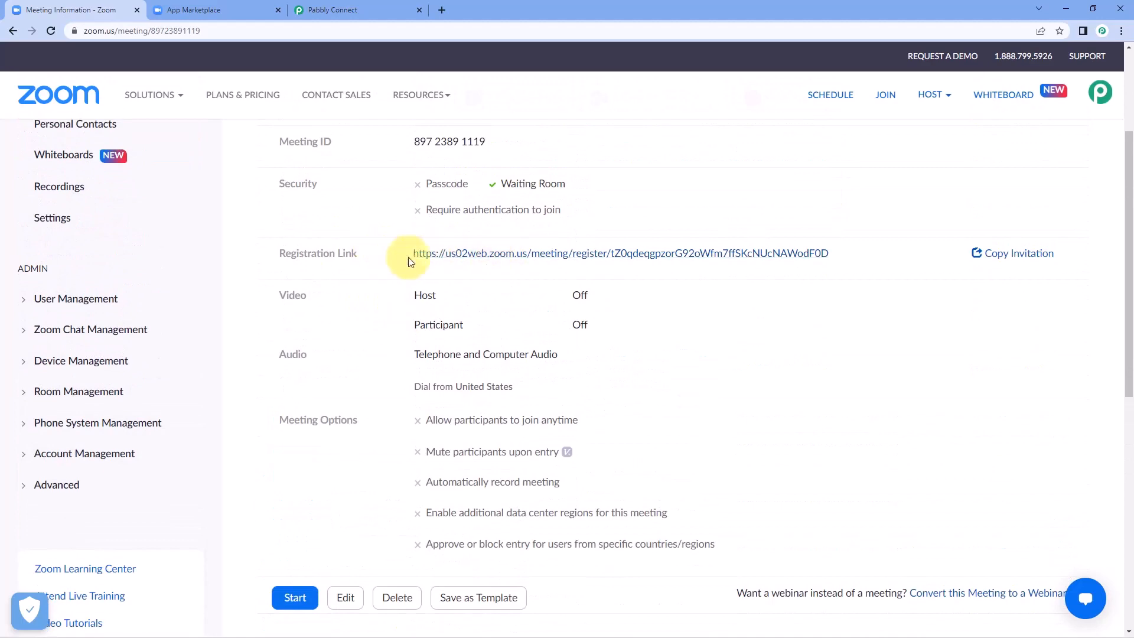
click(556, 255)
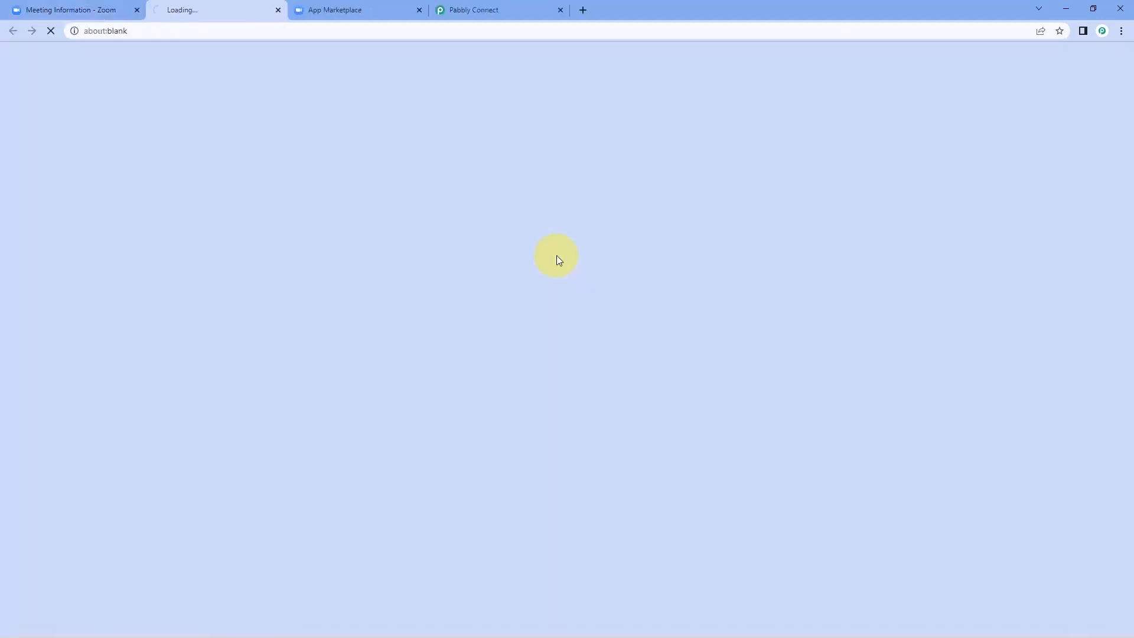
Step: Review My Meeting's single registrant, then go to the meeting registration form
click(77, 9)
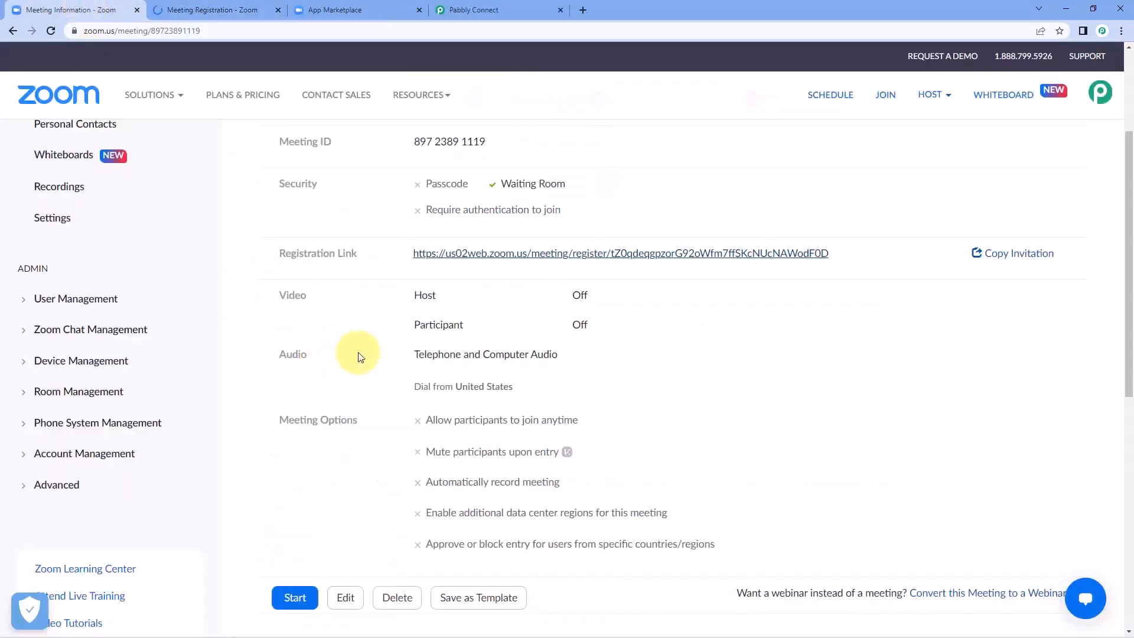
scroll(359, 356, down, 8)
scroll(354, 362, up, 2)
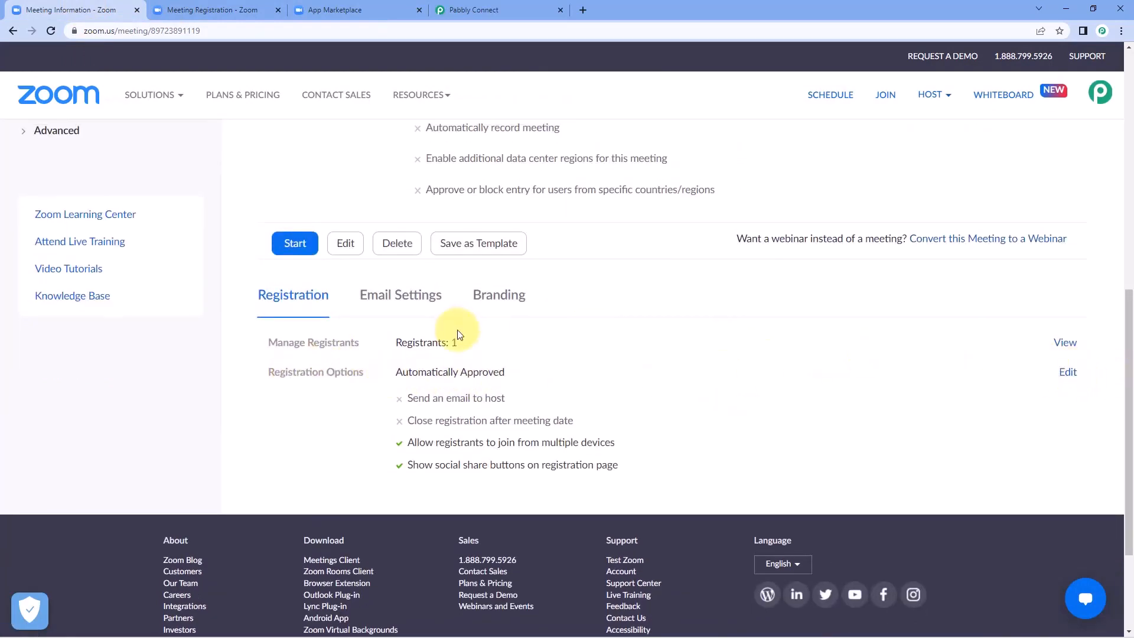
click(1068, 349)
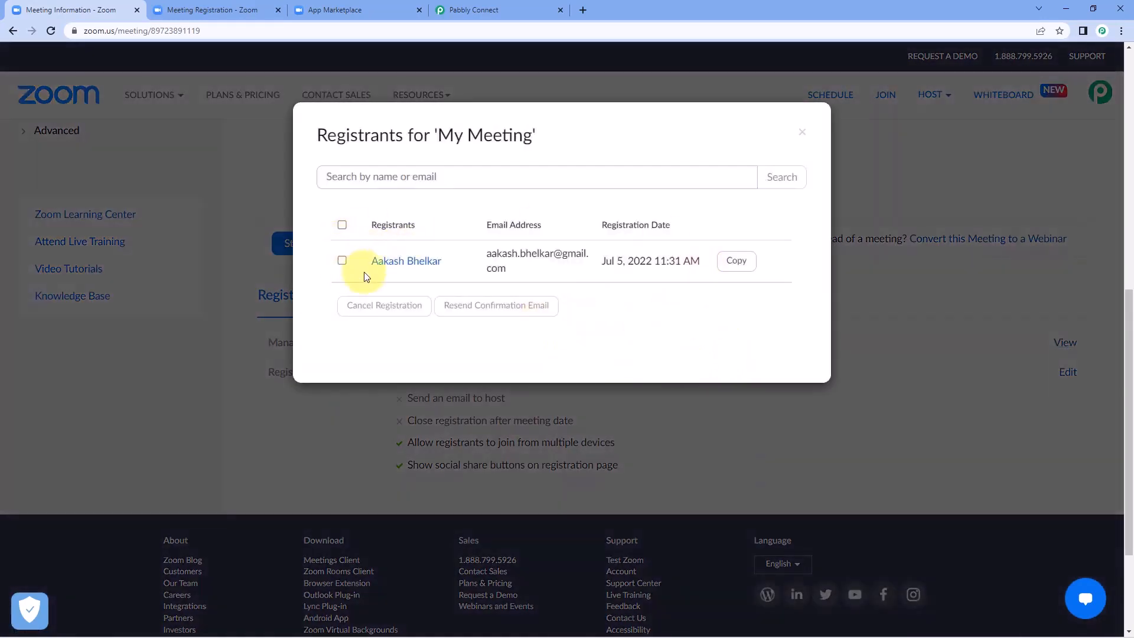
click(802, 135)
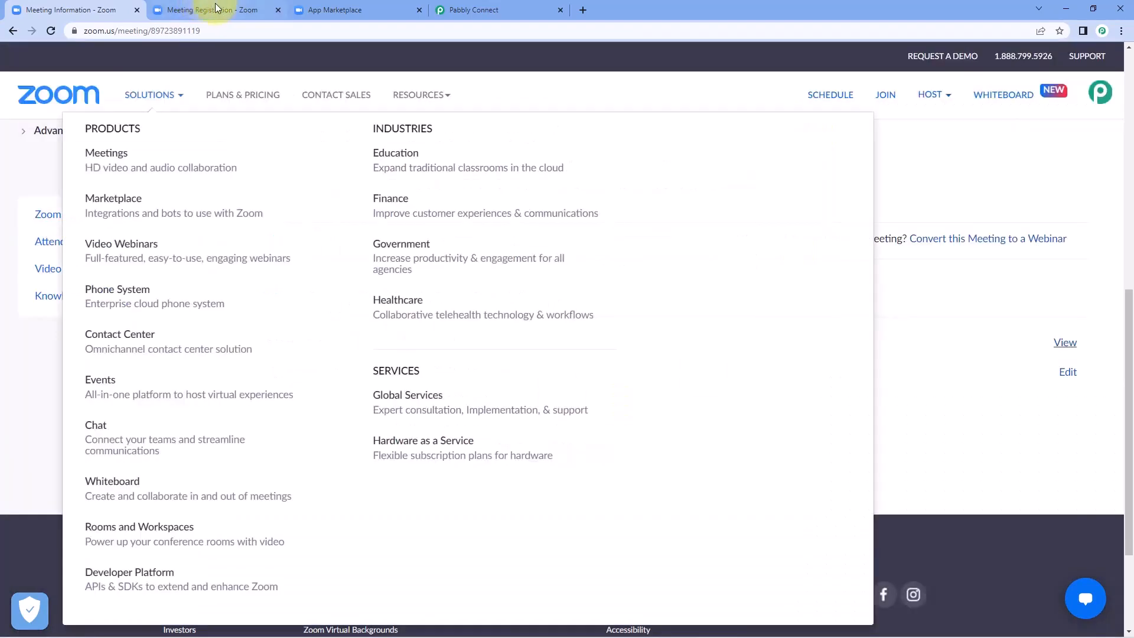
click(214, 10)
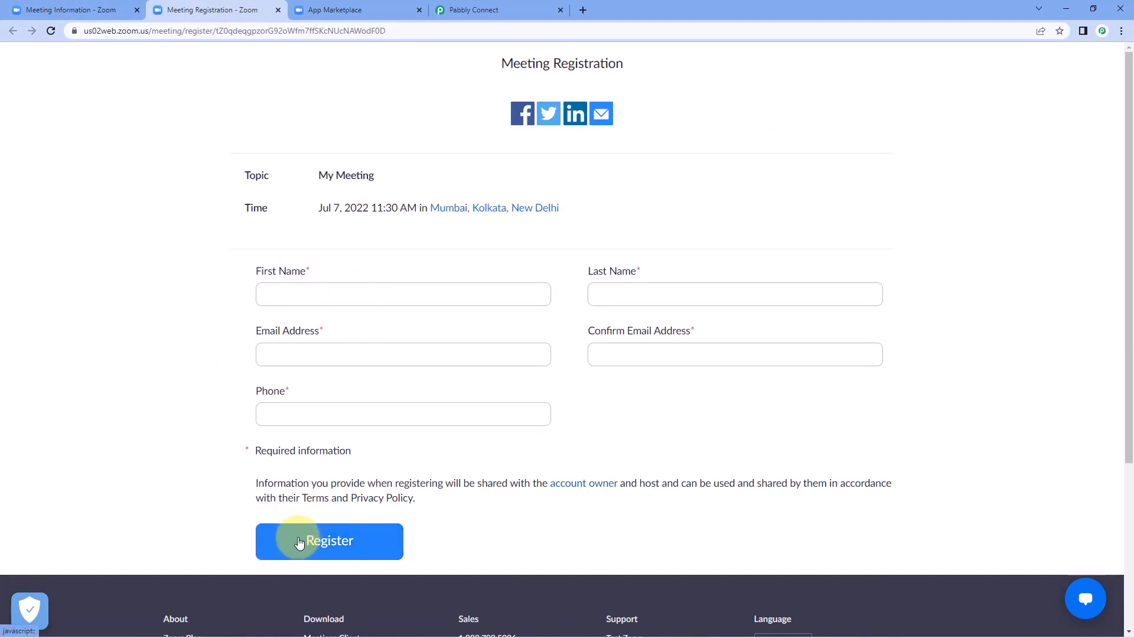
Step: Check the Pabbly Connect Zoom trigger still waiting for a webhook response
click(472, 9)
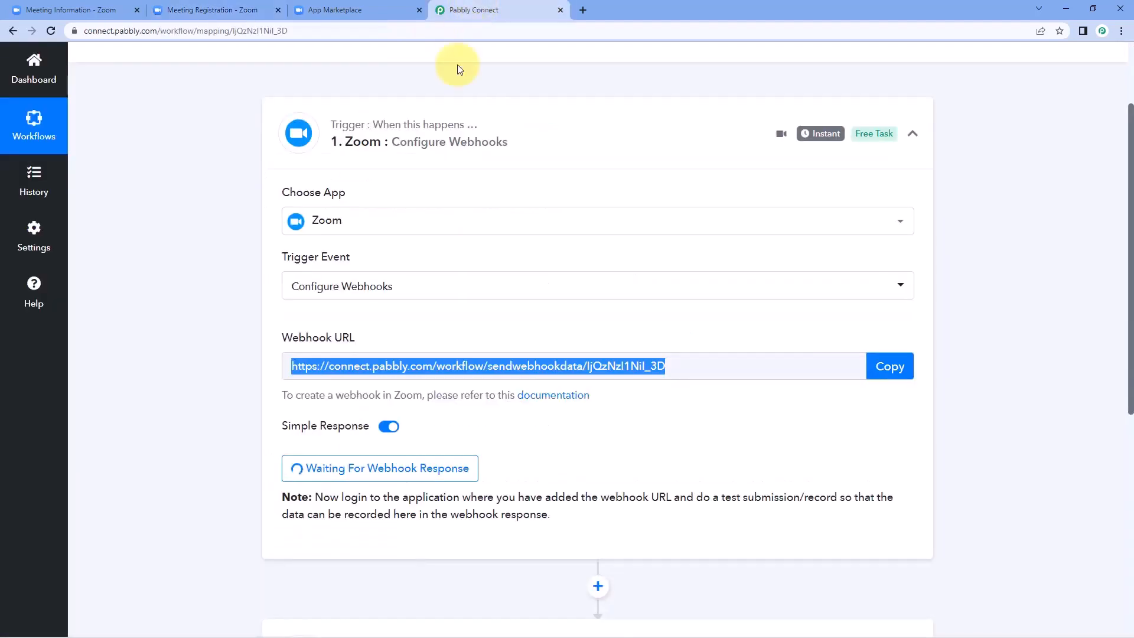
click(573, 429)
scroll(573, 429, down, 2)
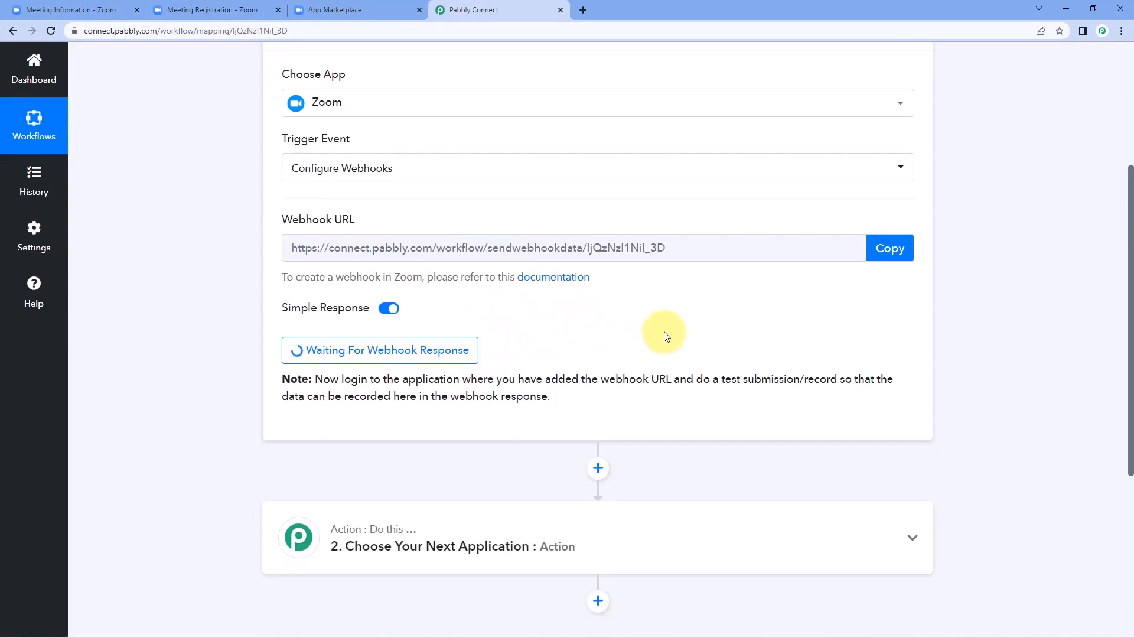
Step: Fill in the registrant's last name, e-mail, confirmation e-mail and phone number, and submit the registration
click(256, 5)
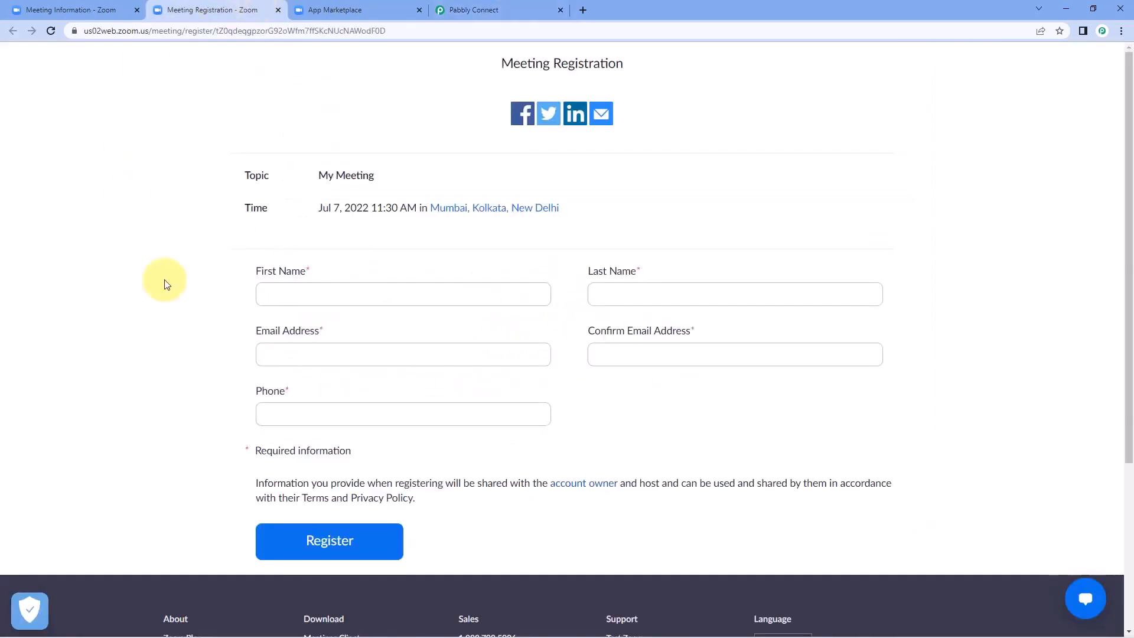
click(318, 297)
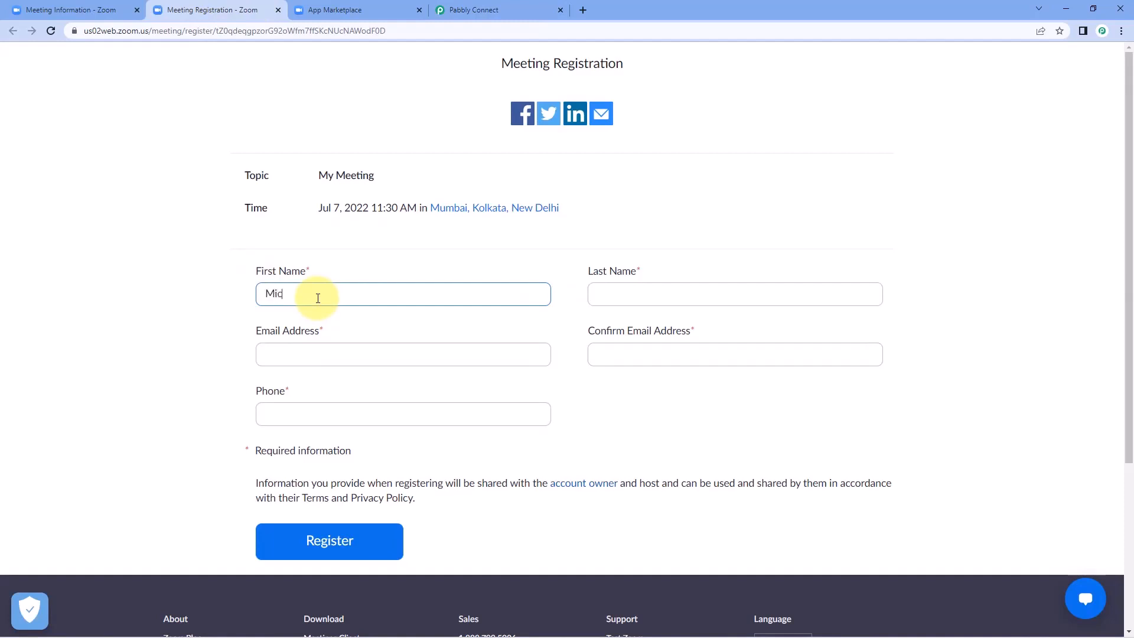
key(Tab)
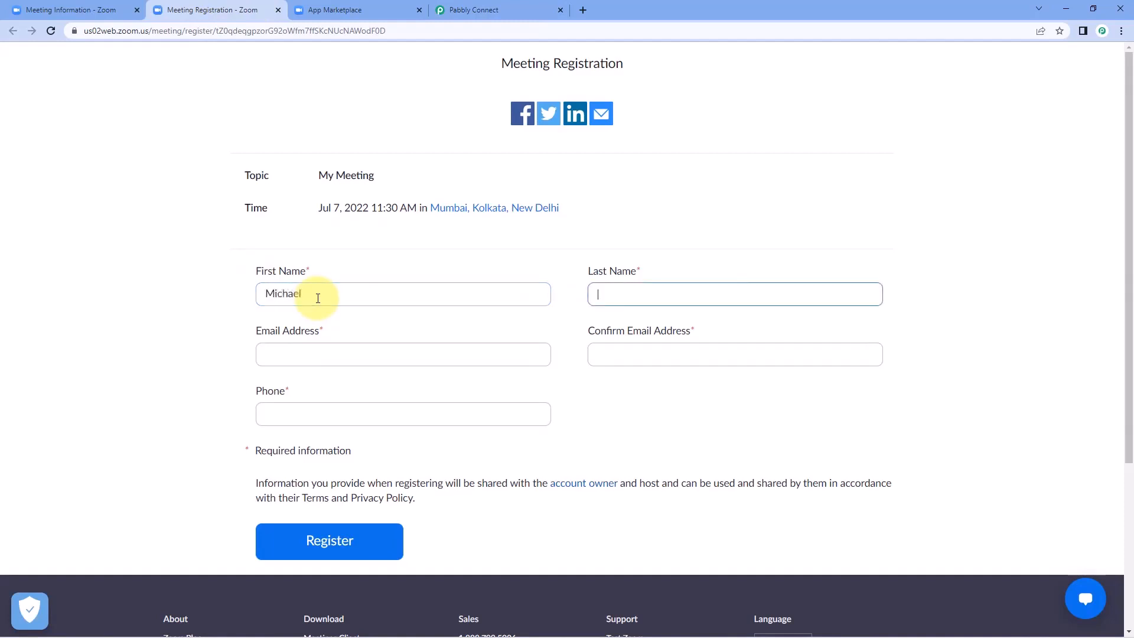
text(Karas)
key(Tab)
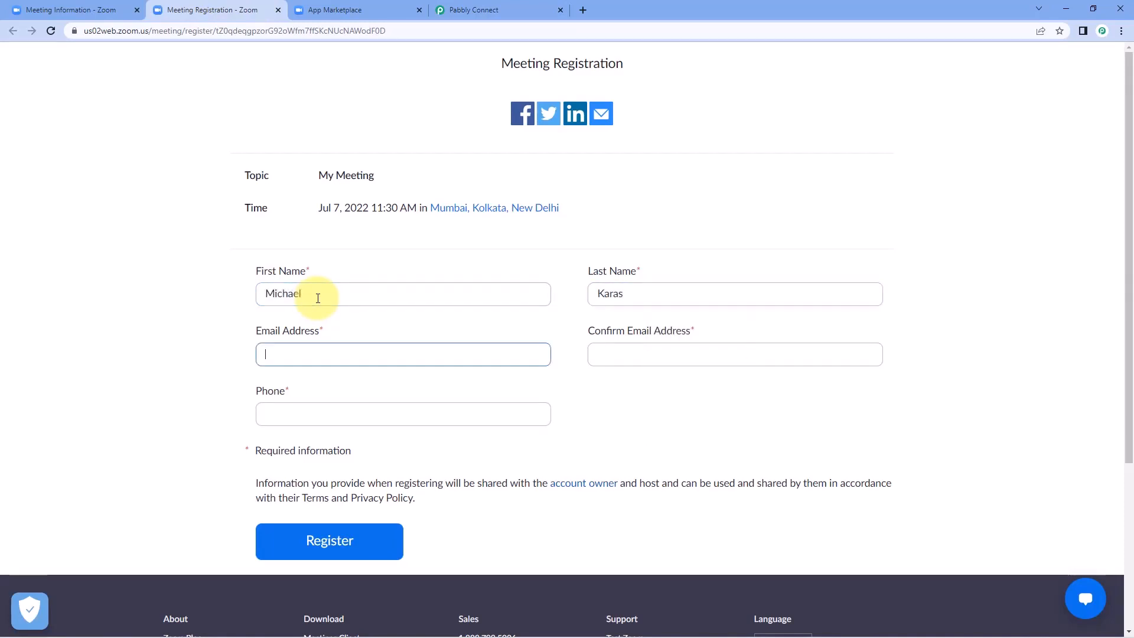
key(ctrl+v)
key(Tab)
key(ctrl+v)
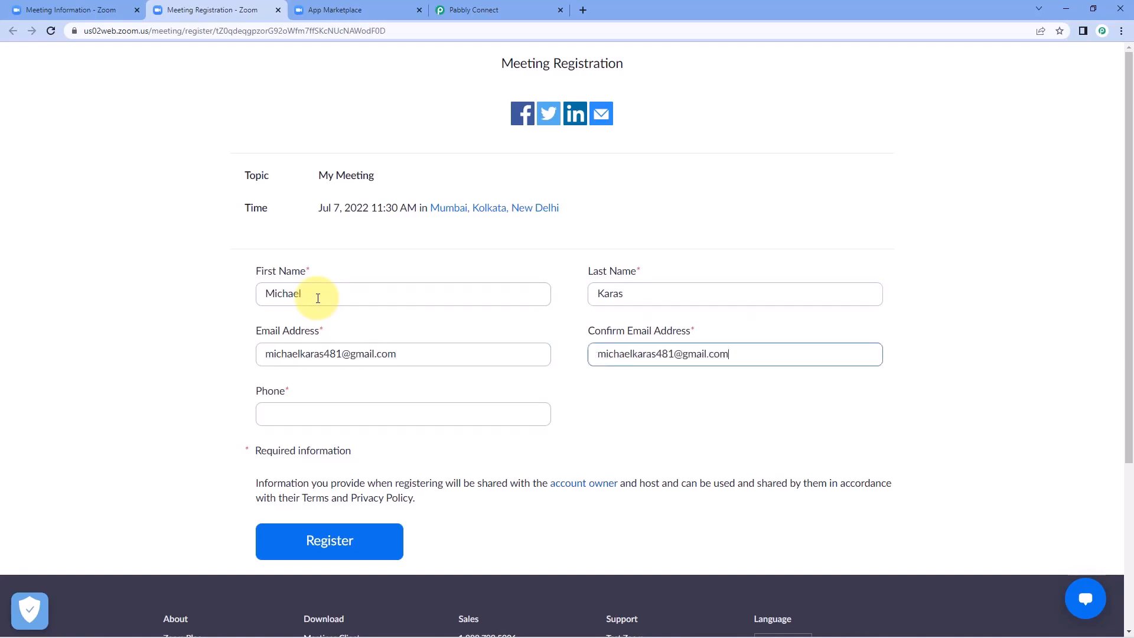
key(Tab)
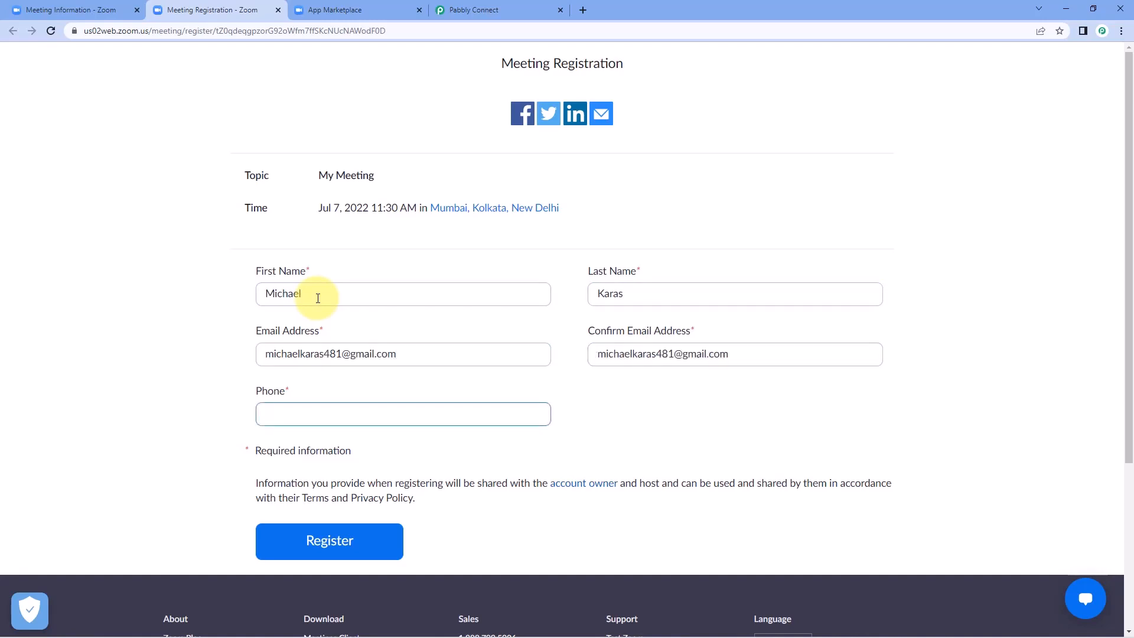
click(183, 373)
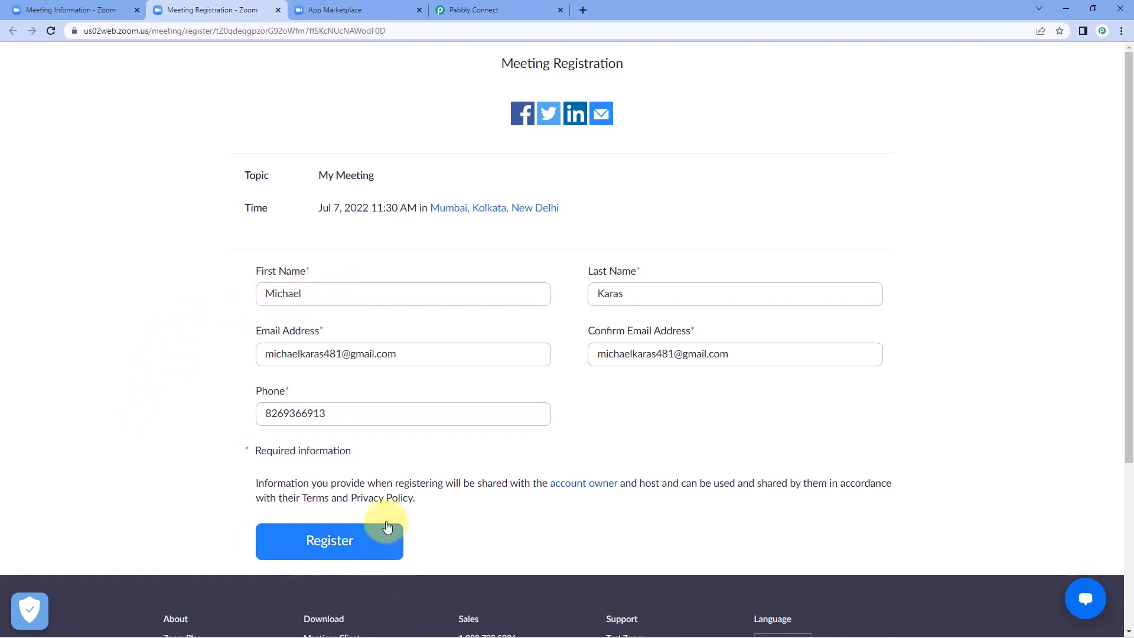
click(370, 542)
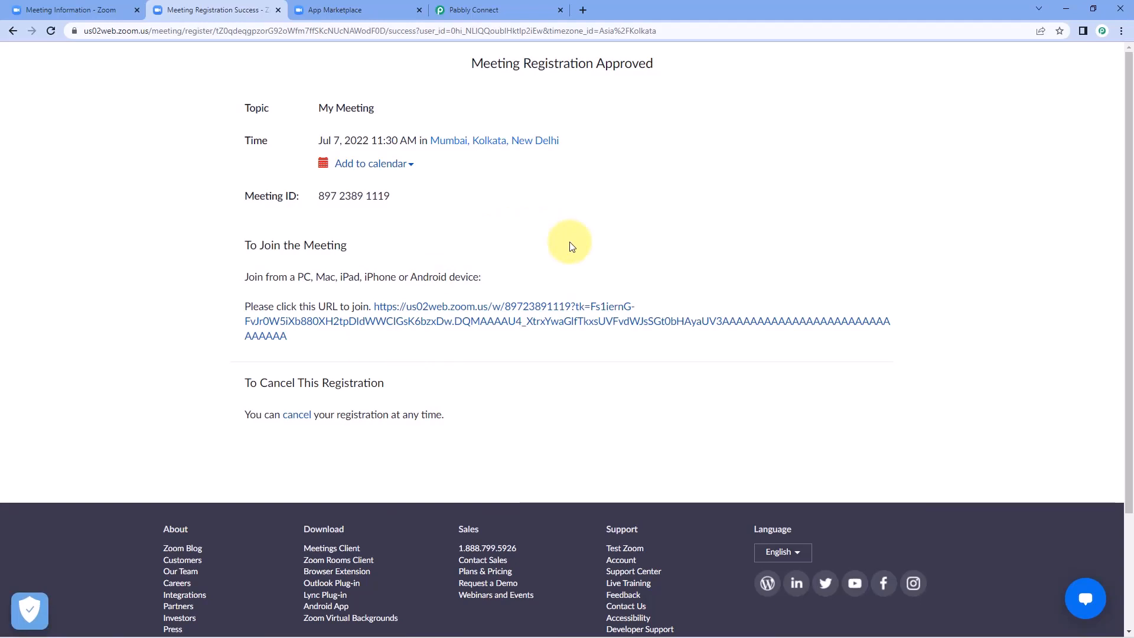
Step: Inspect the received webhook response for the registrant's first name, last name and e-mail
click(518, 7)
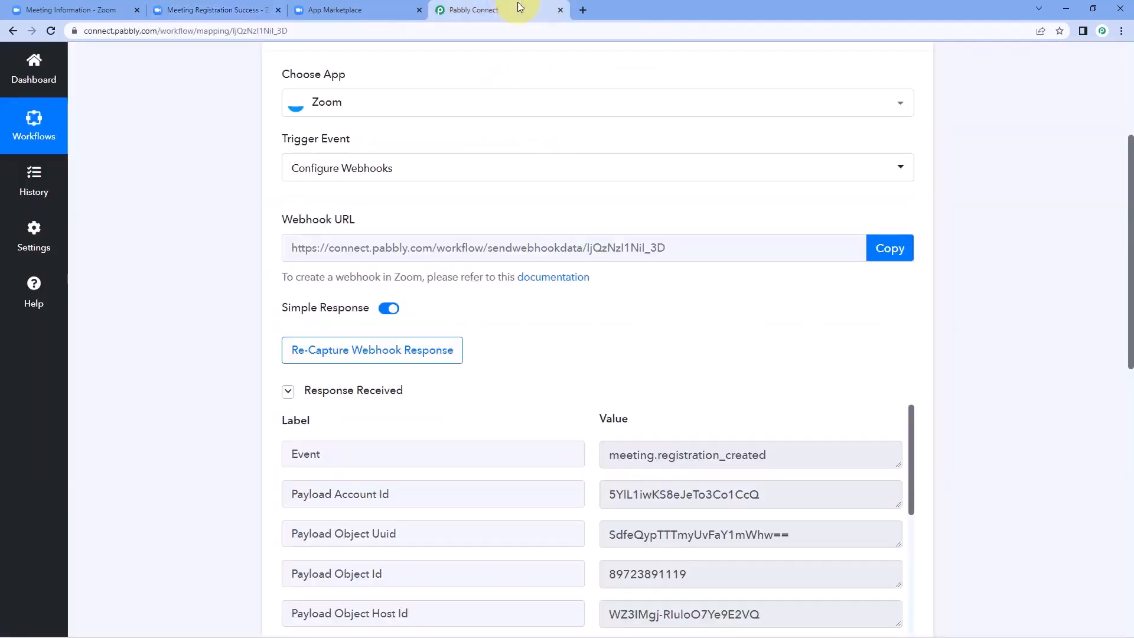
scroll(253, 249, down, 4)
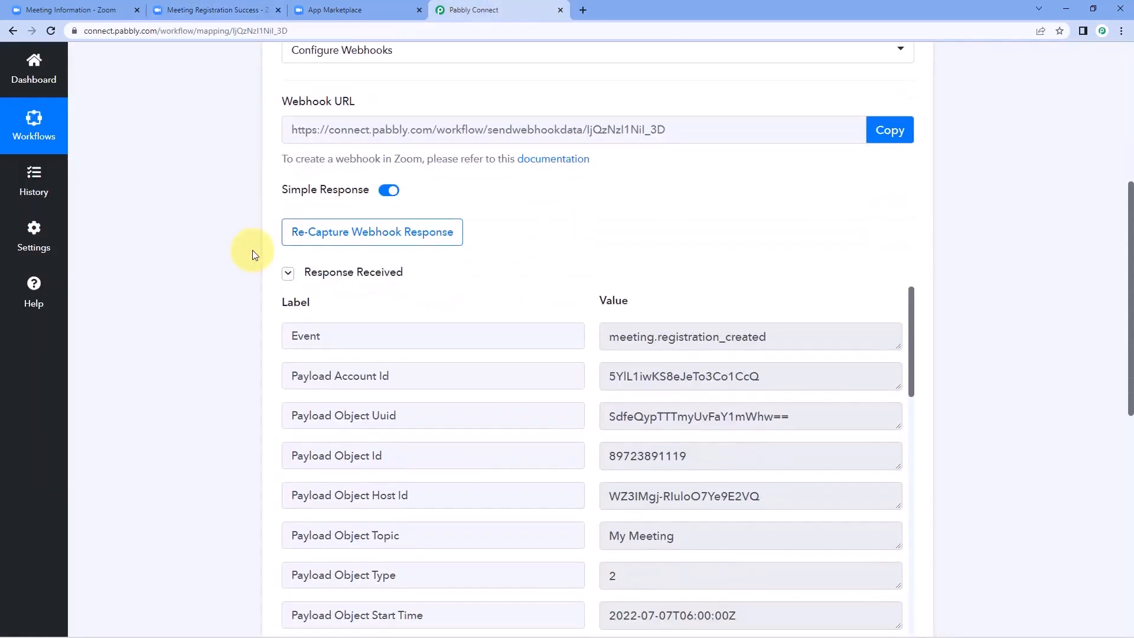
scroll(314, 190, up, 3)
scroll(286, 235, down, 2)
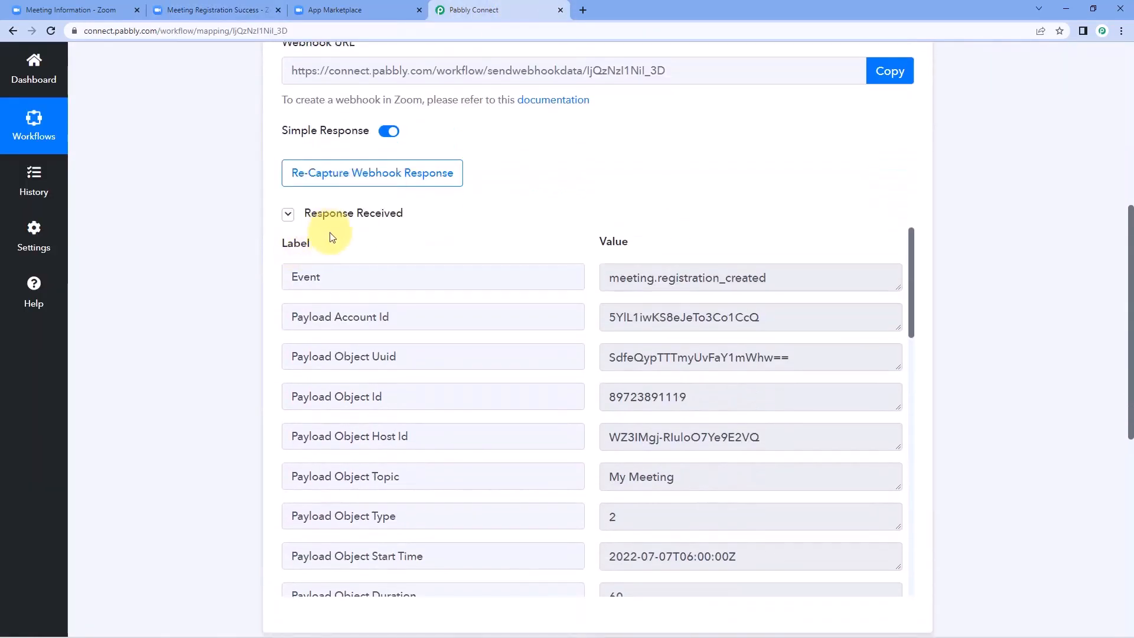
scroll(524, 230, down, 1)
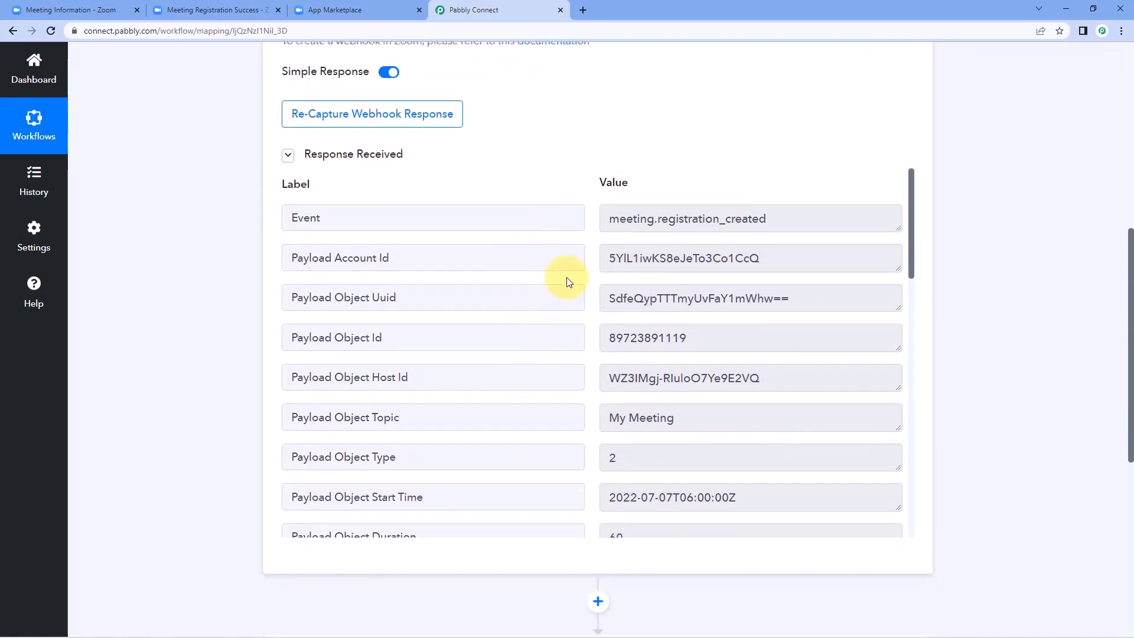
scroll(582, 275, down, 2)
scroll(582, 275, down, 2)
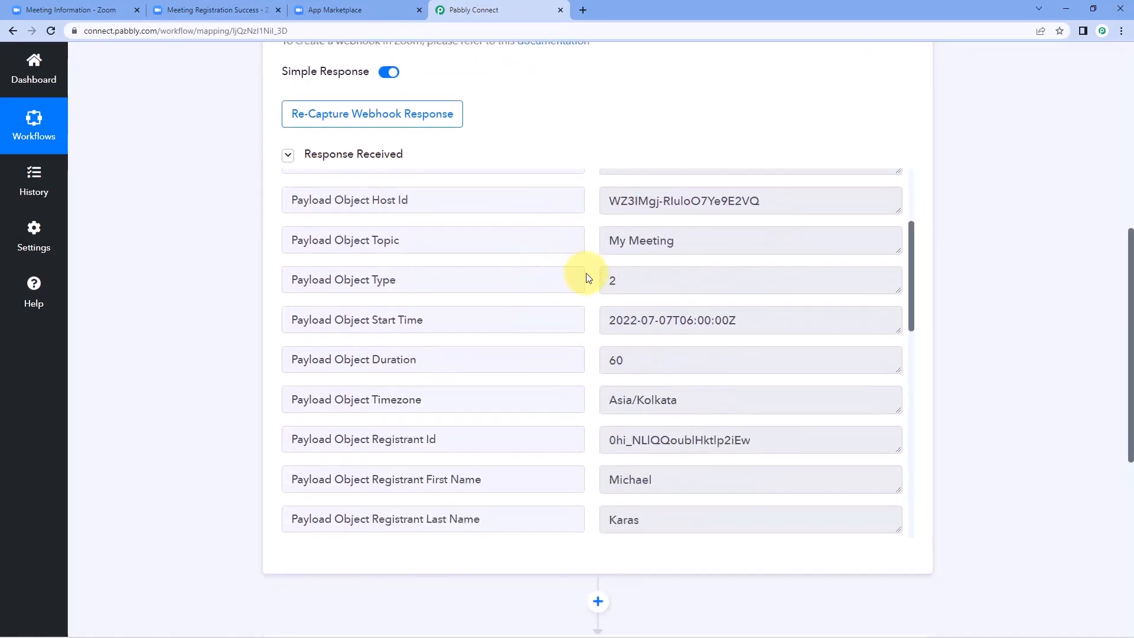
scroll(588, 278, down, 1)
scroll(588, 278, down, 2)
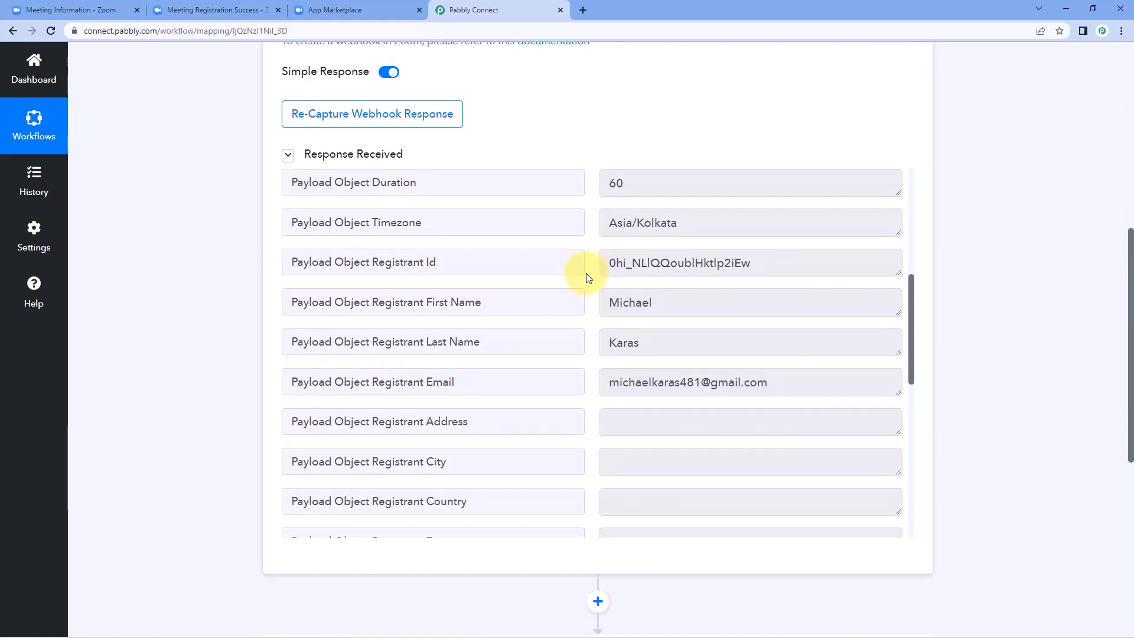
double_click(691, 302)
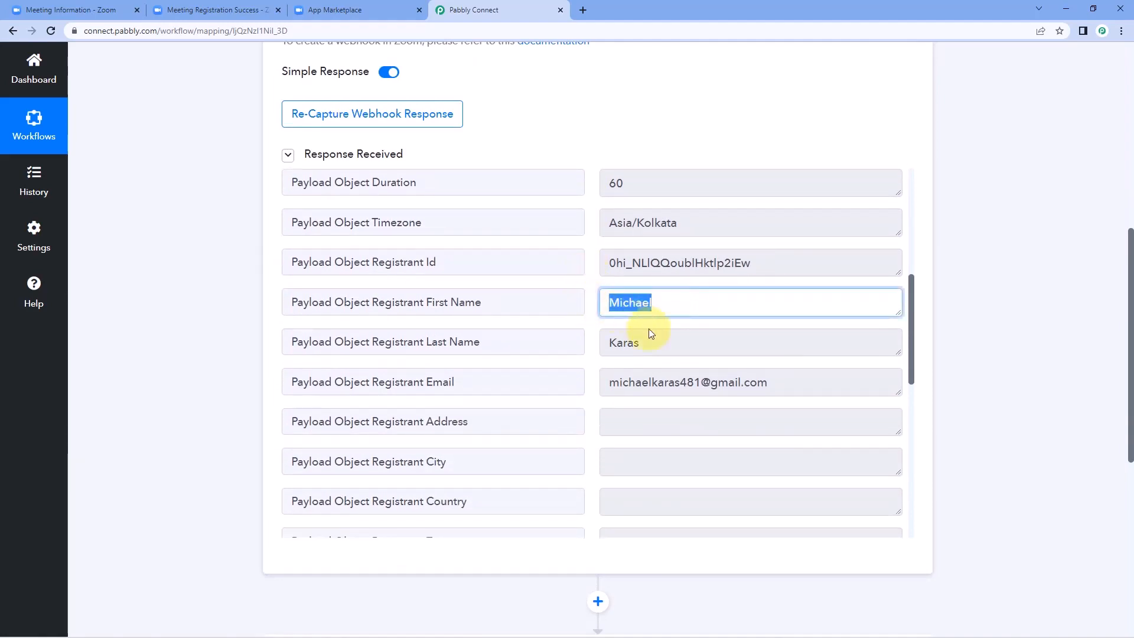
double_click(626, 342)
drag(749, 379, 603, 379)
click(593, 363)
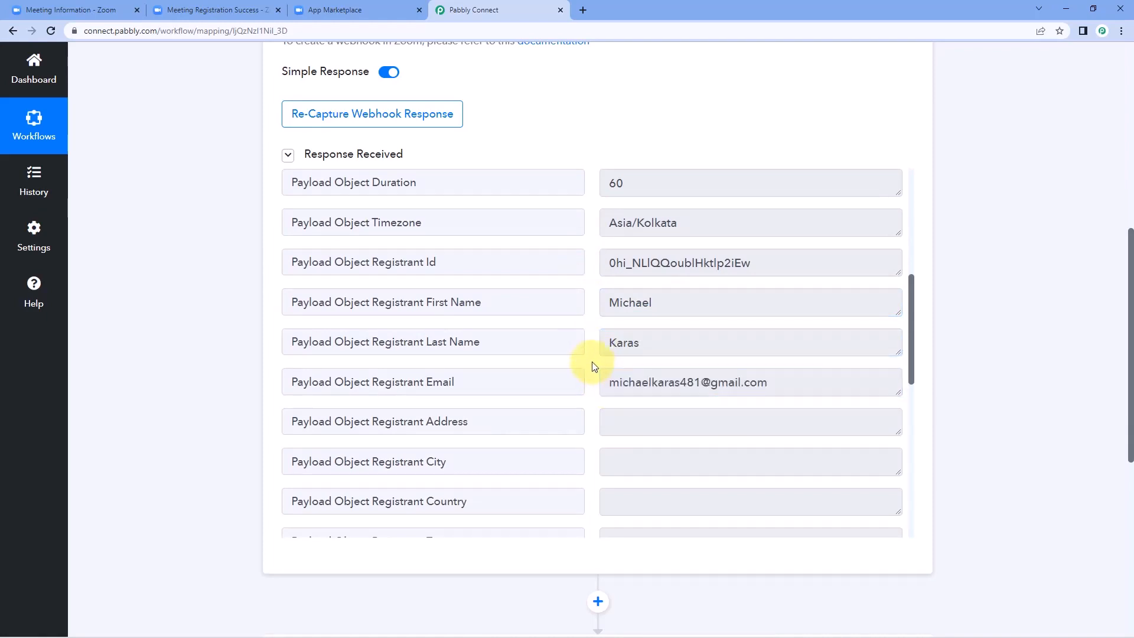
Step: Check the captured phone number and the My Meeting topic in the response
scroll(593, 366, down, 4)
scroll(593, 366, down, 1)
drag(683, 325, 602, 325)
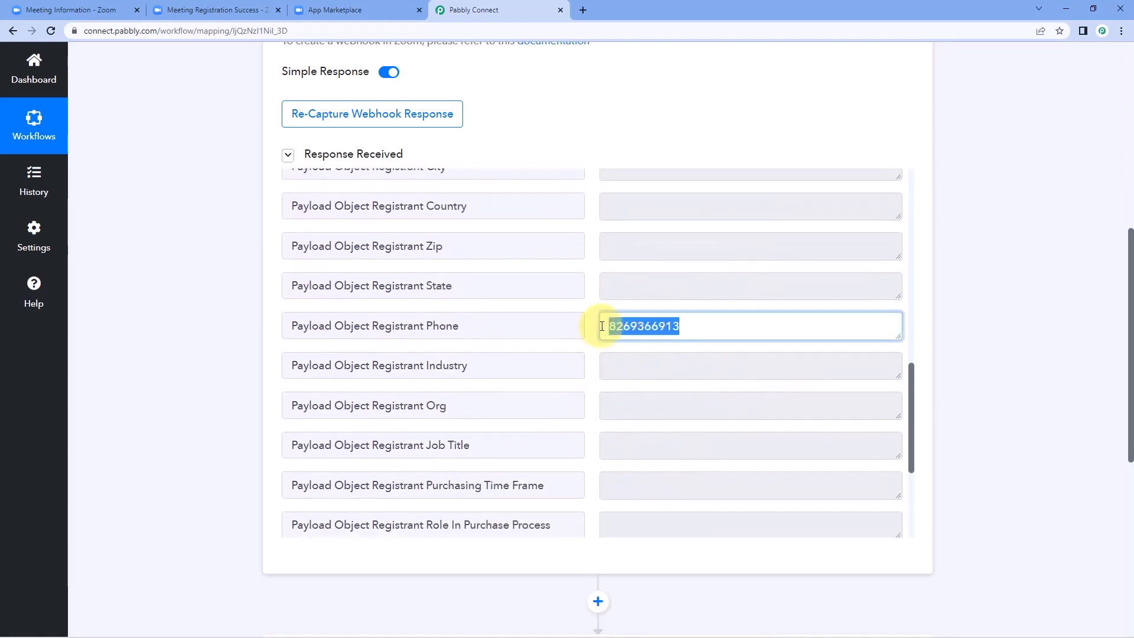
click(592, 288)
scroll(593, 289, up, 10)
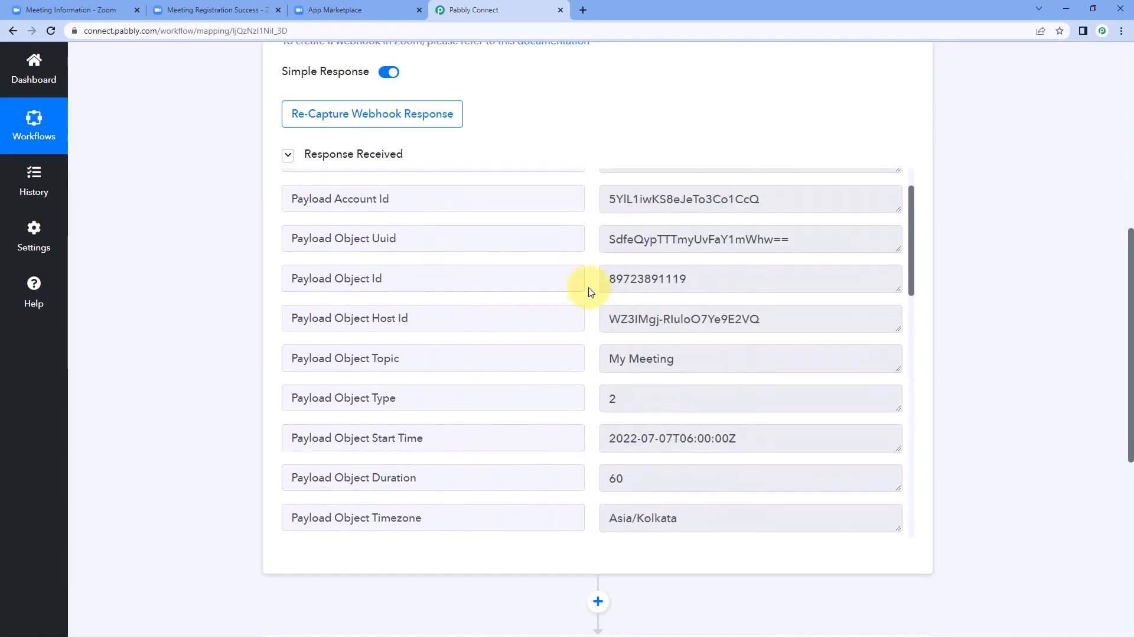
scroll(596, 381, down, 1)
drag(674, 359, 600, 362)
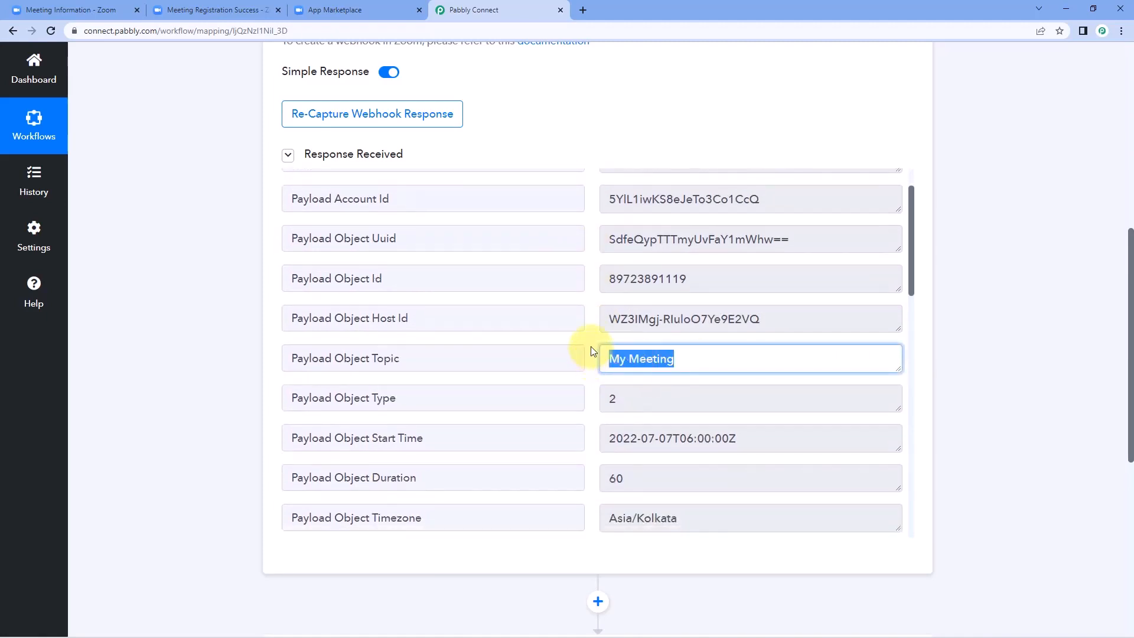
click(593, 351)
scroll(593, 352, down, 2)
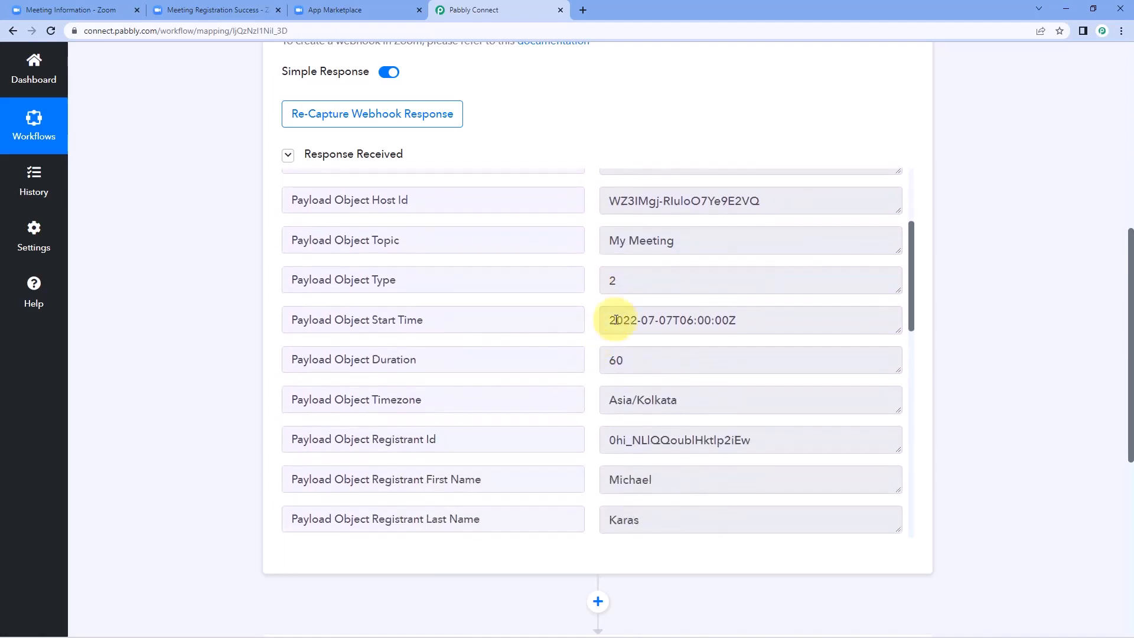
Step: Compare Start Time 2022-07-07T06:00:00Z with the meeting time shown in Zoom
drag(769, 319, 613, 317)
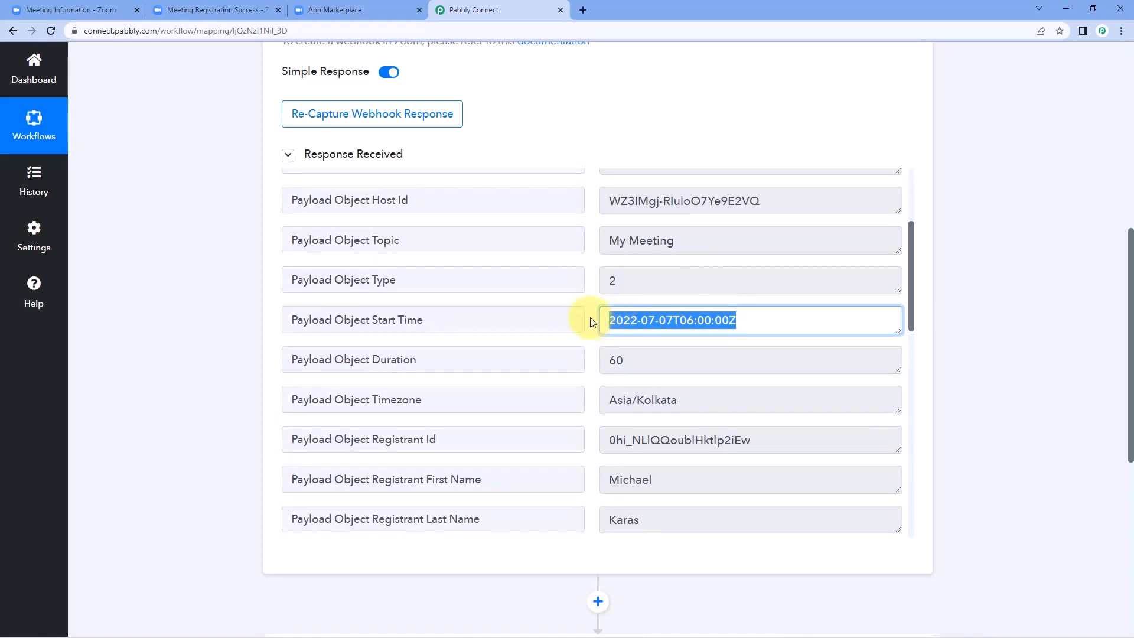
click(593, 322)
drag(673, 321, 600, 320)
click(683, 324)
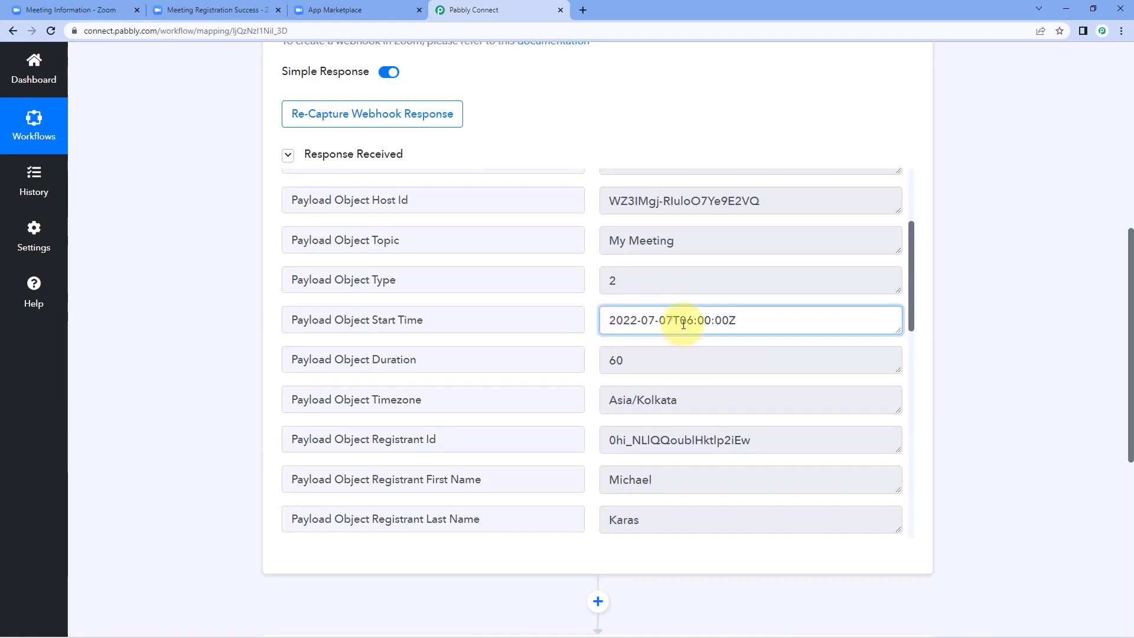
drag(681, 322, 730, 321)
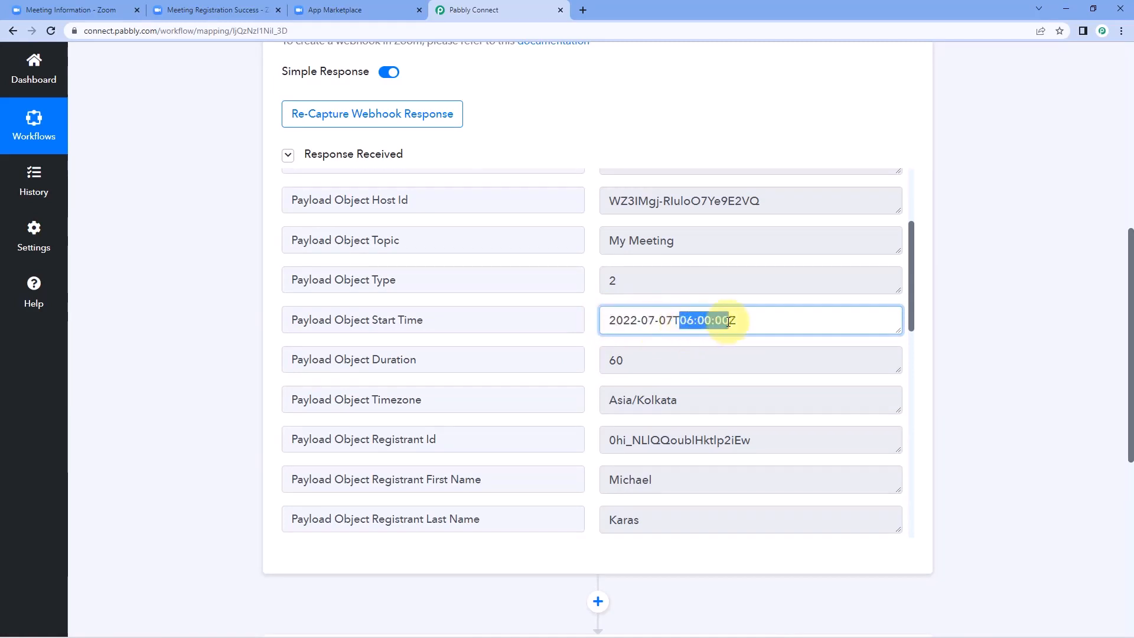
click(103, 6)
scroll(380, 201, up, 10)
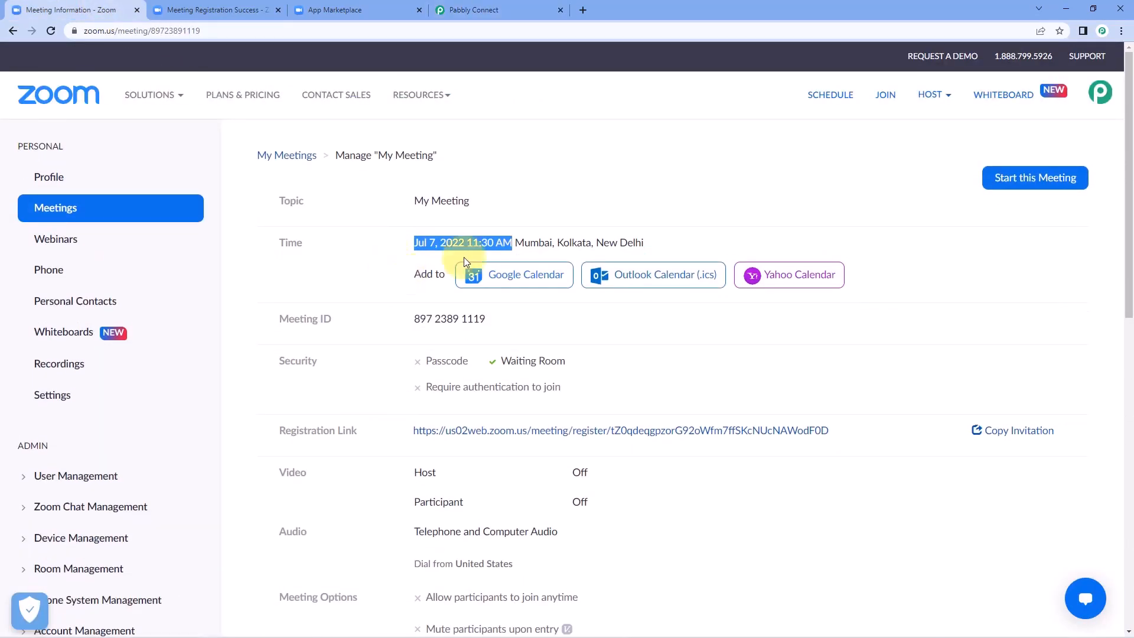
click(527, 219)
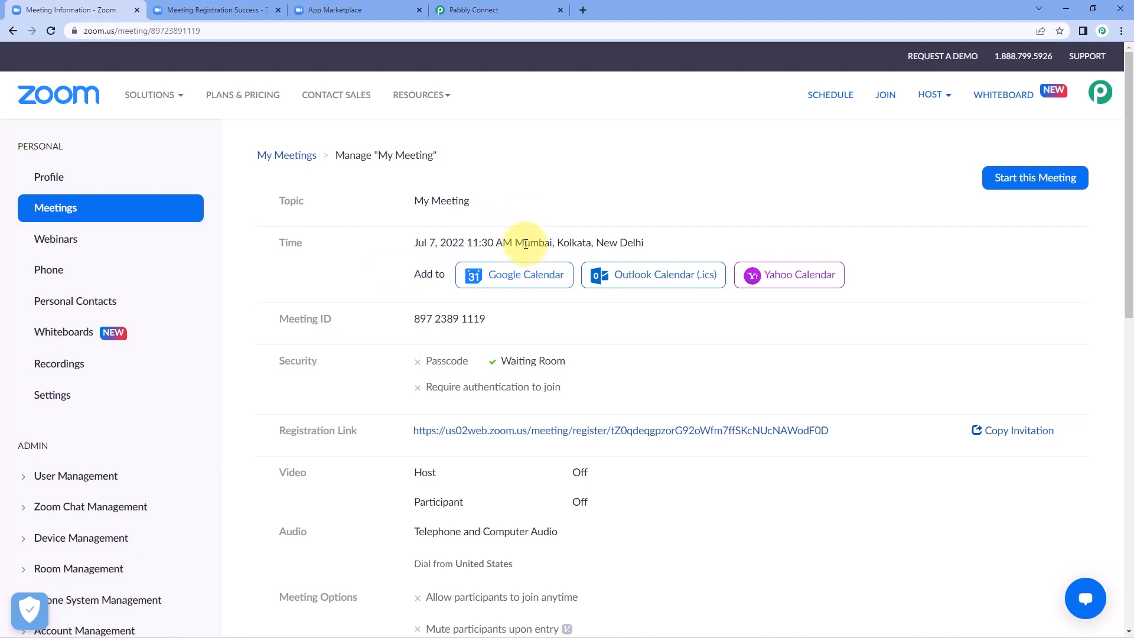
click(513, 11)
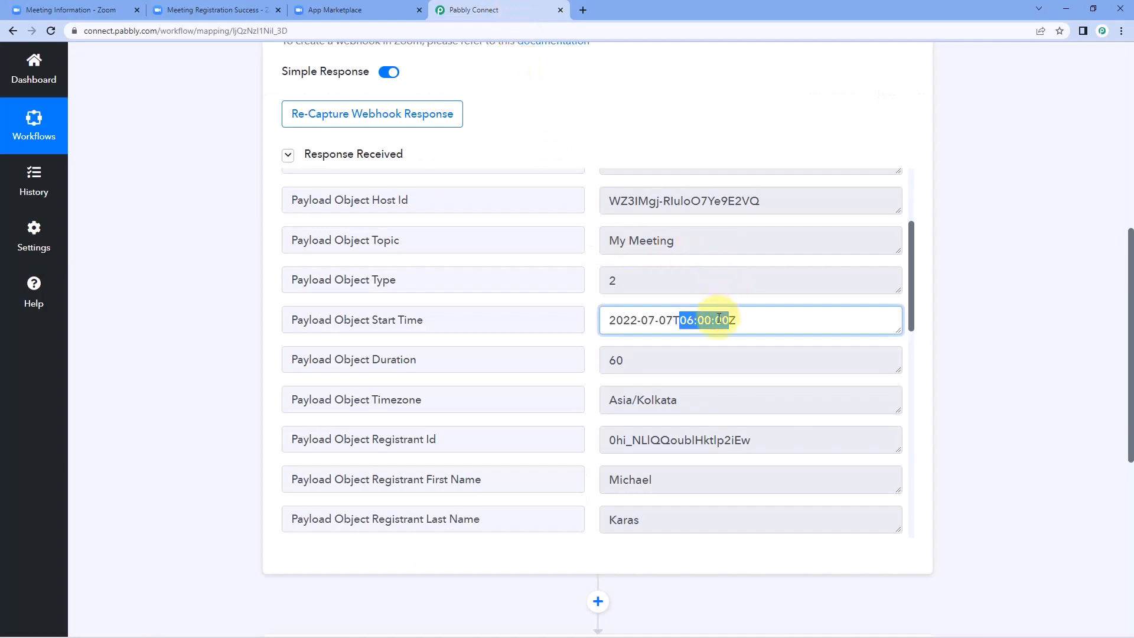
click(746, 325)
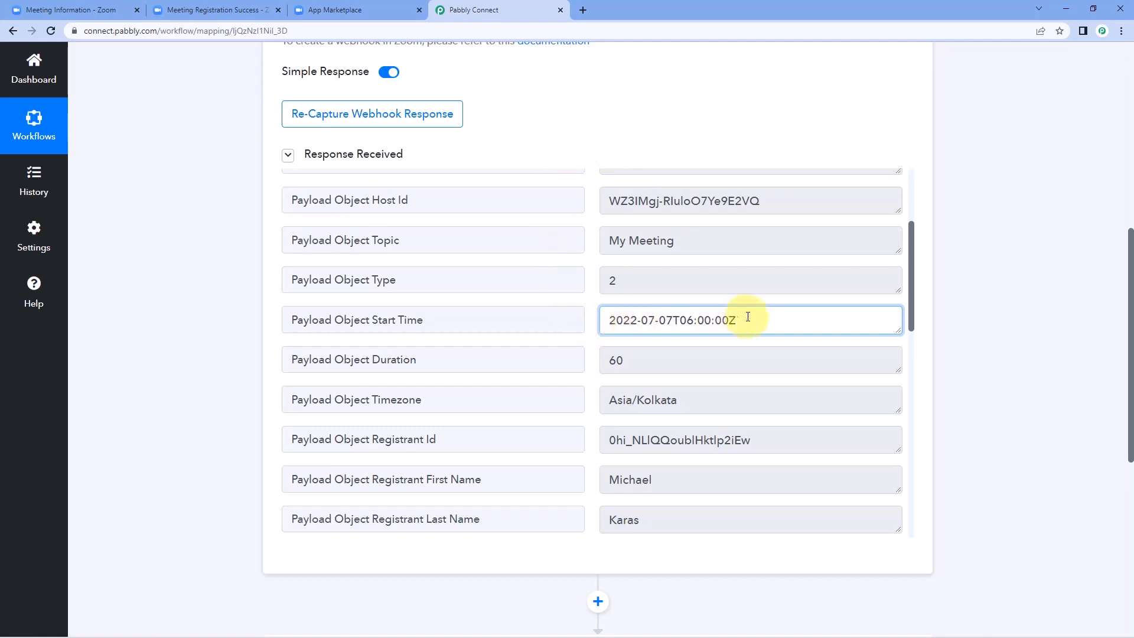
drag(749, 319, 596, 318)
click(593, 318)
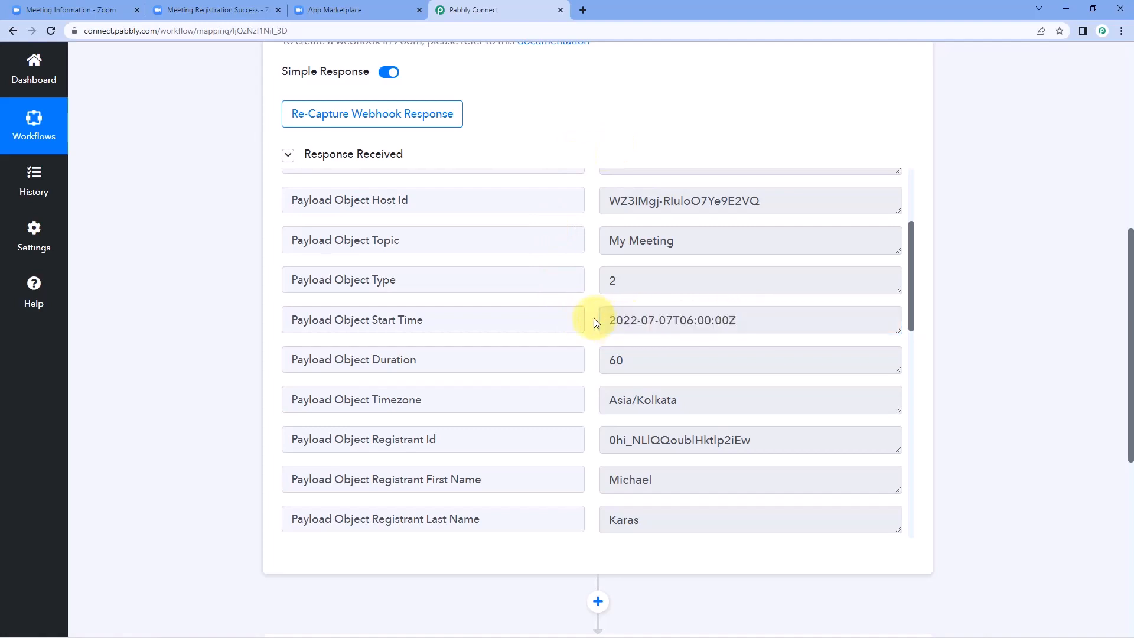
drag(738, 320, 600, 322)
click(590, 320)
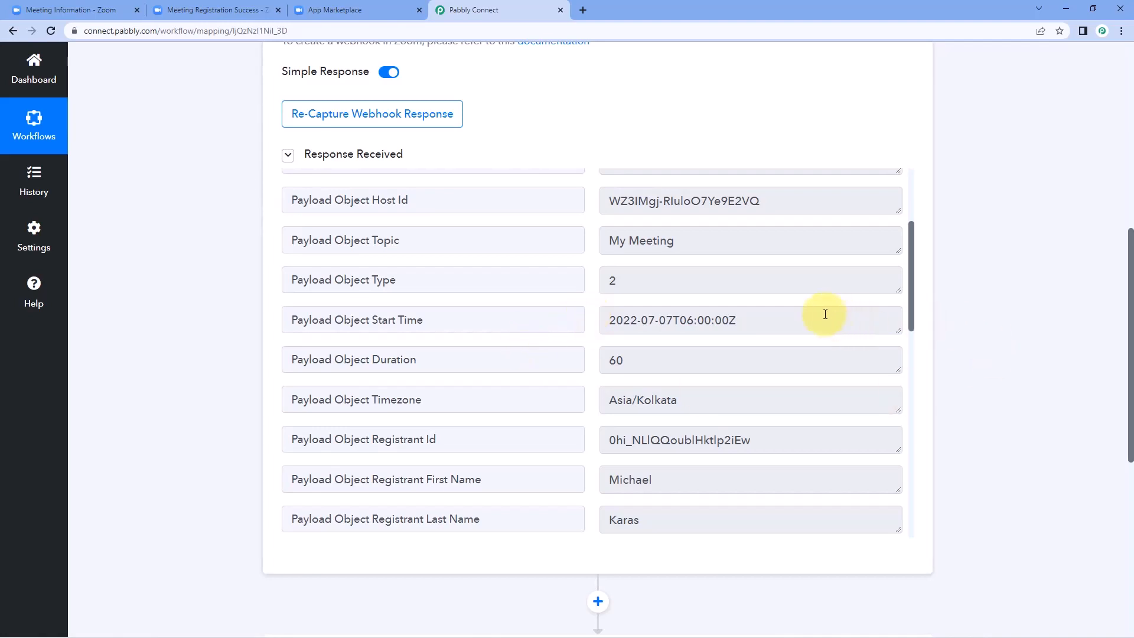
drag(787, 321, 578, 317)
click(591, 319)
scroll(966, 303, down, 4)
scroll(974, 301, down, 3)
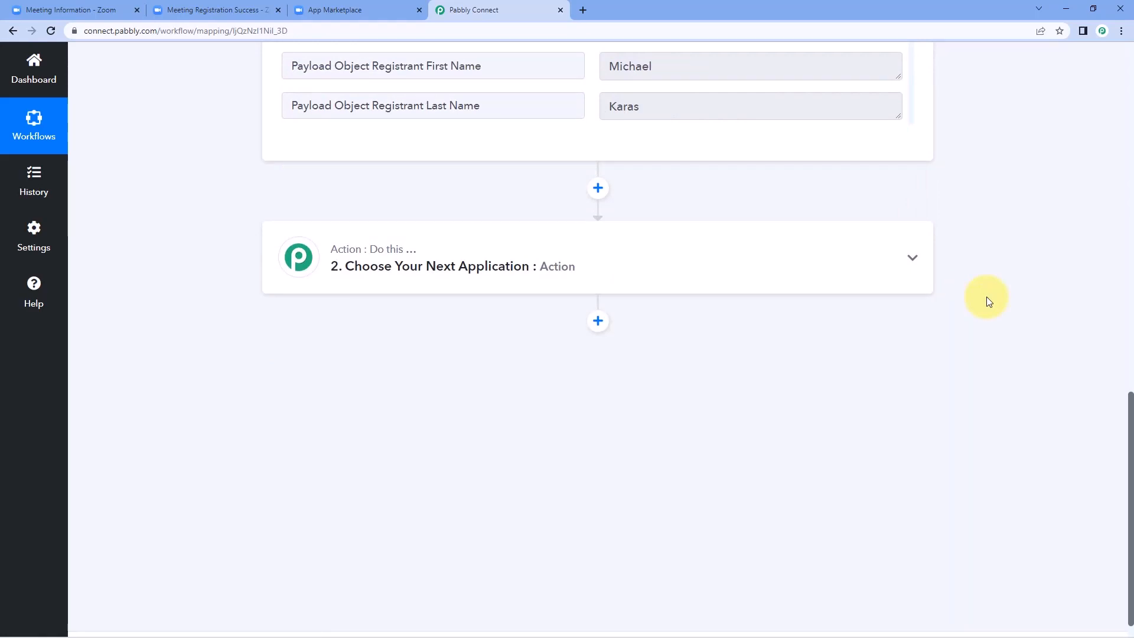
Step: Add Date/Time Formatter by Pabbly as the next action step
click(467, 248)
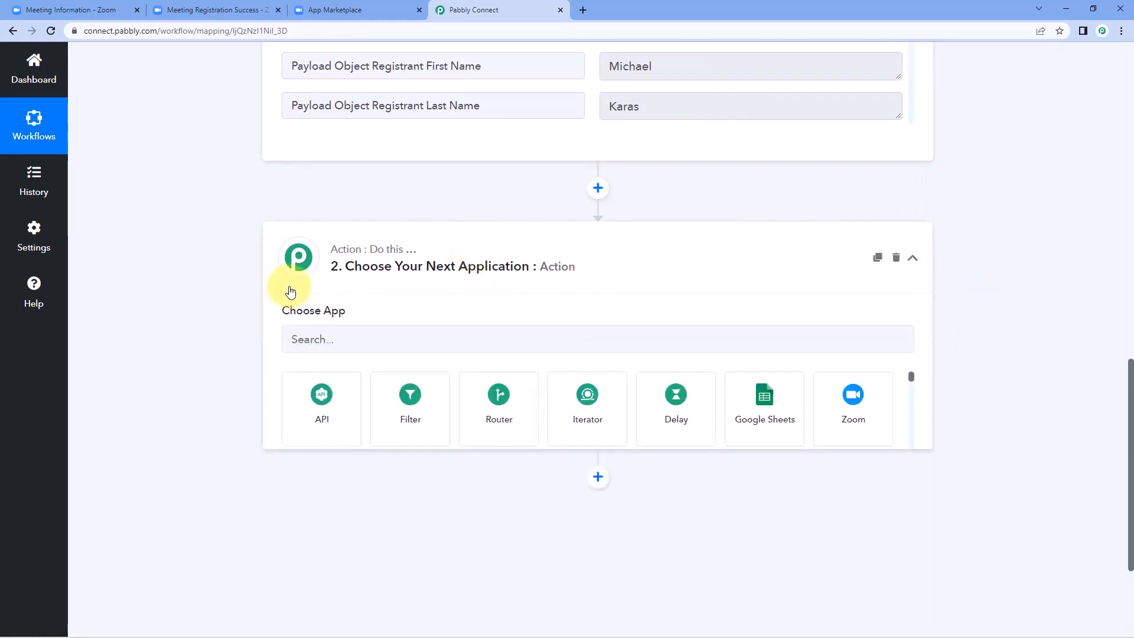
click(352, 353)
text(Date)
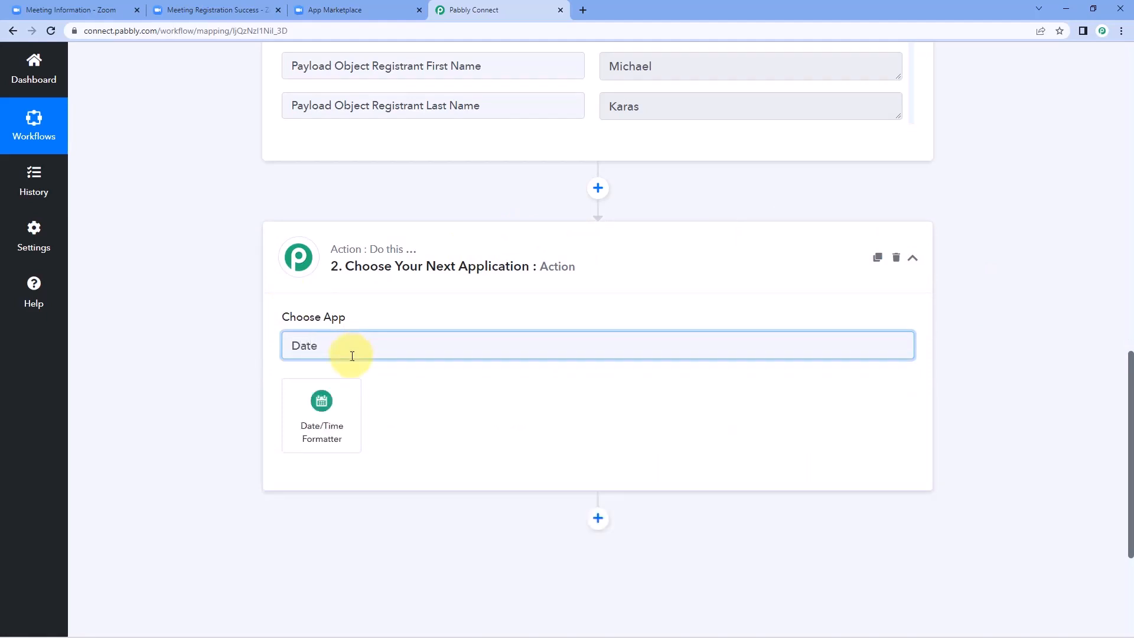
click(344, 405)
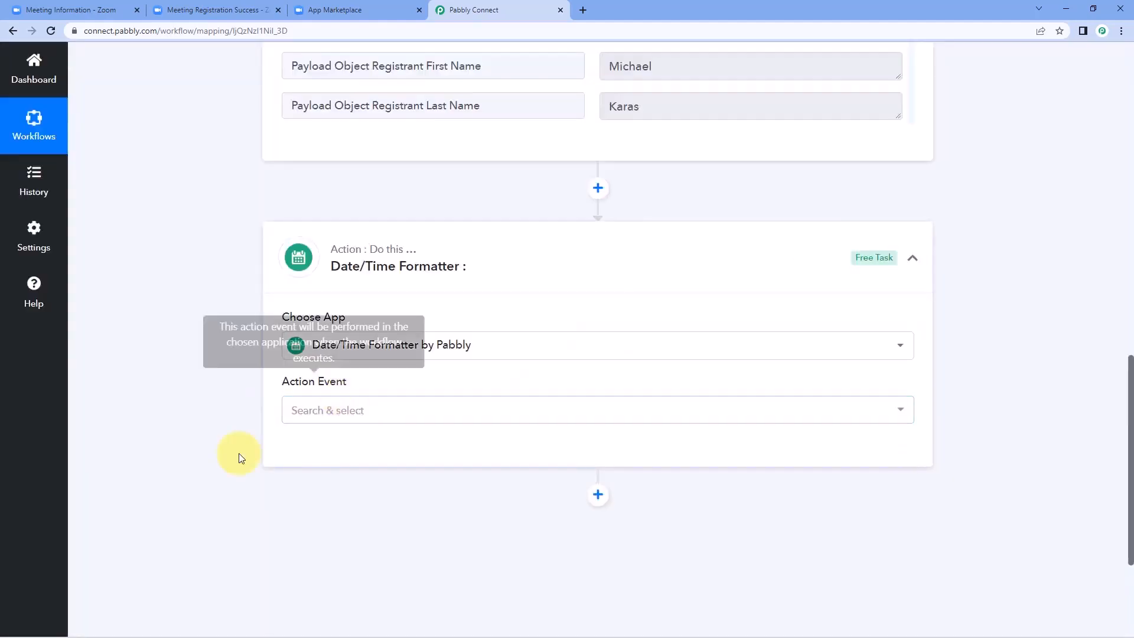
Step: Set the action event to Add/Subtract Time and connect it
click(343, 412)
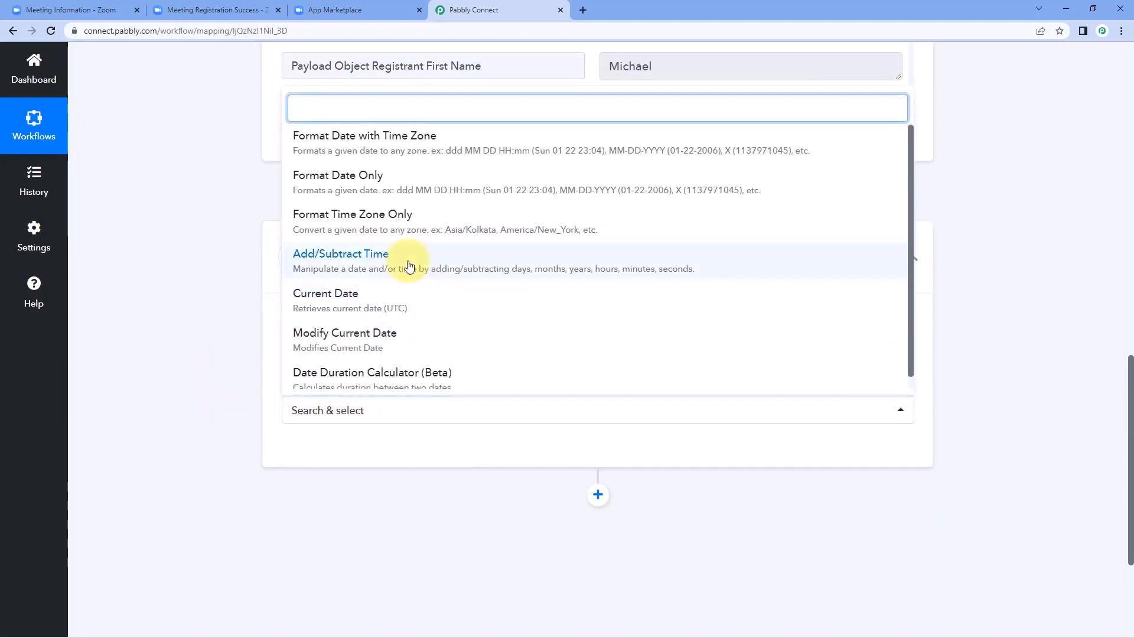
scroll(414, 230, down, 1)
scroll(390, 334, up, 1)
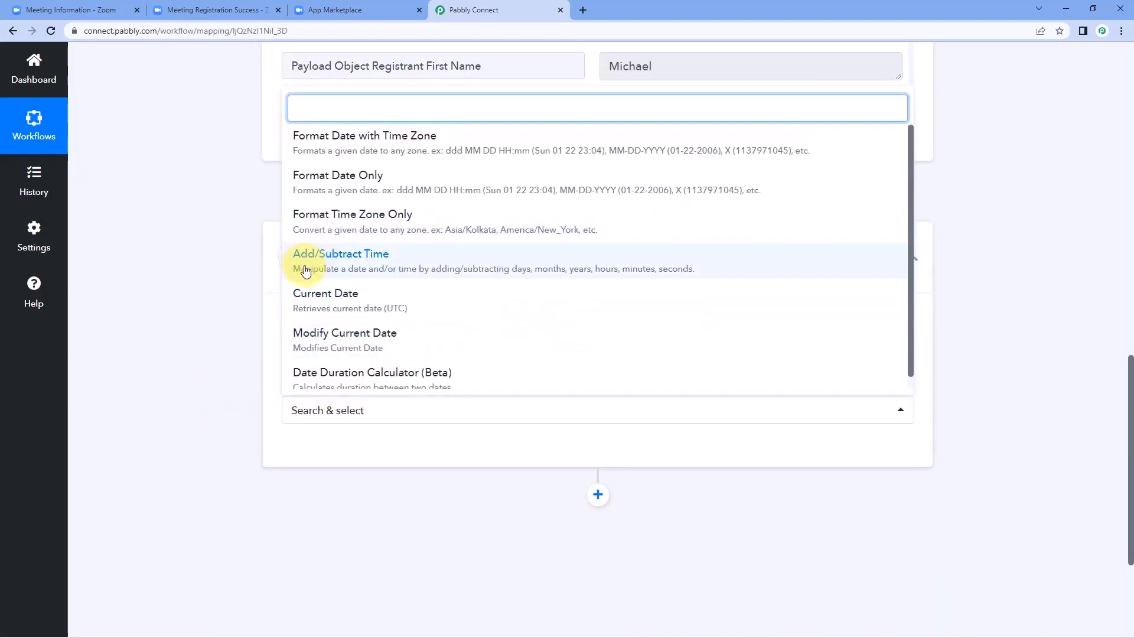
click(371, 261)
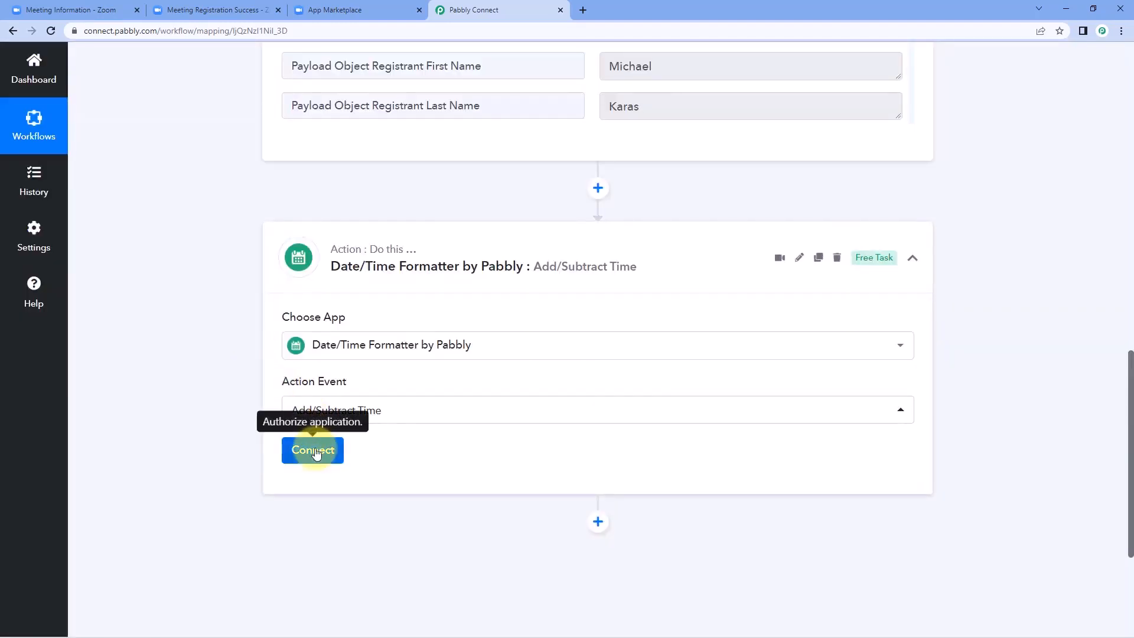
click(310, 450)
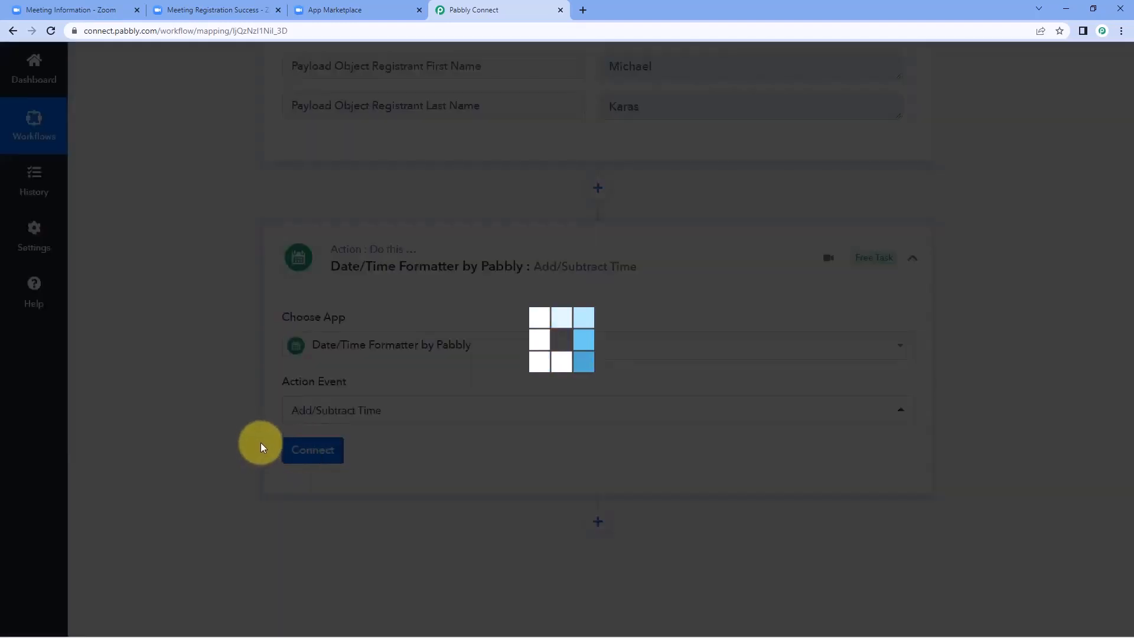
Step: Review the webhook's Start Time value 2022-07-07T06:00:00Z ahead of filling Enter Date
scroll(295, 513, down, 3)
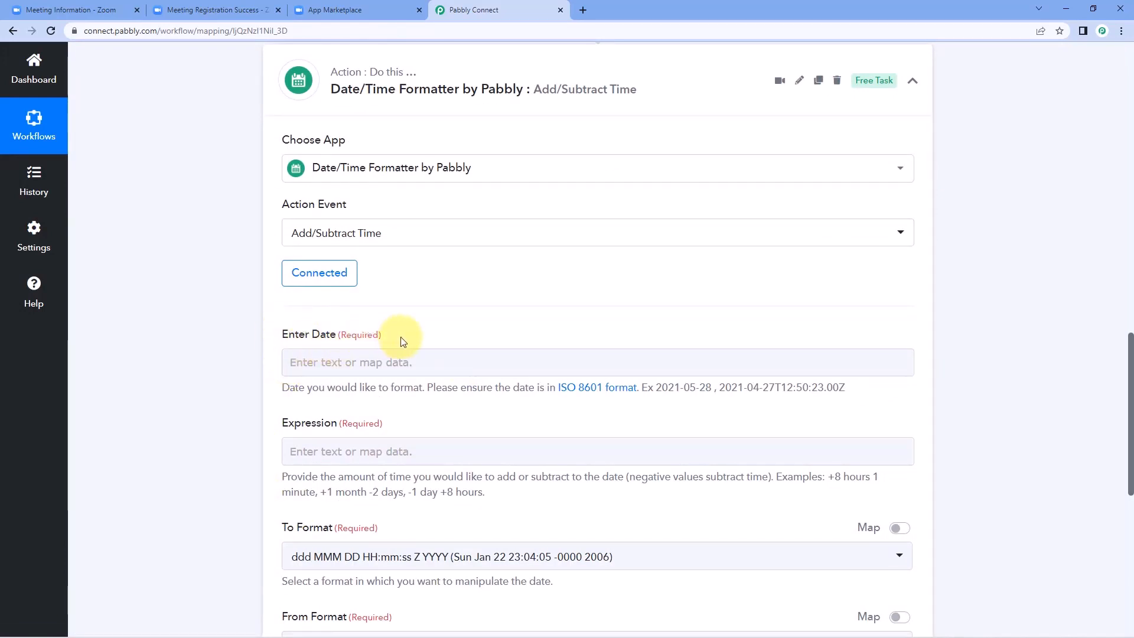
scroll(598, 287, up, 9)
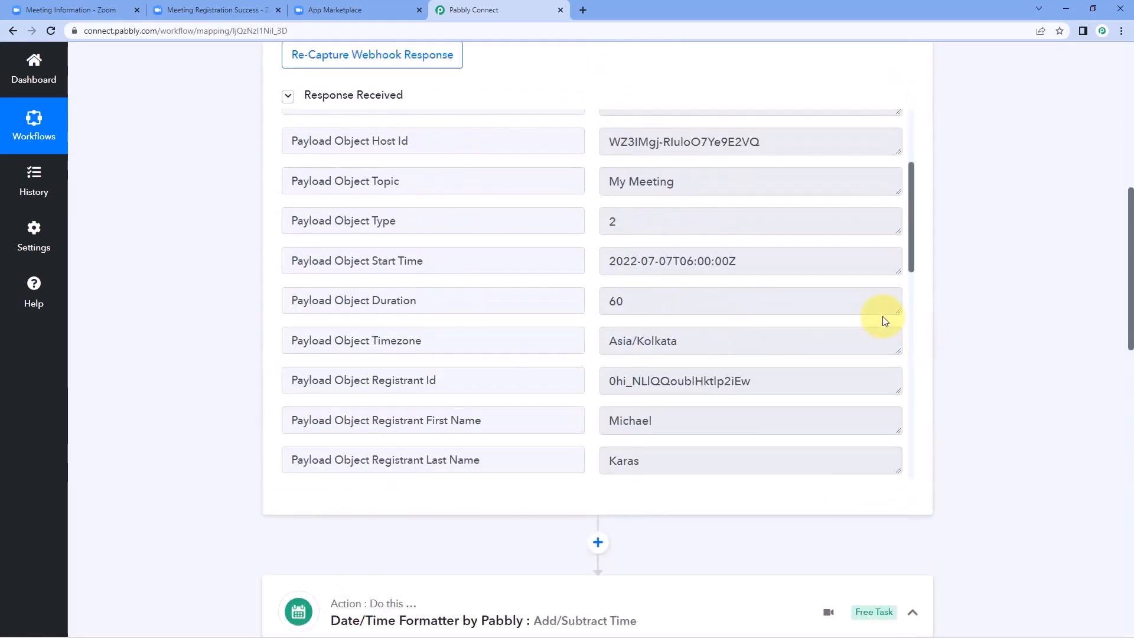
click(763, 260)
drag(769, 259, 602, 260)
drag(738, 260, 600, 260)
scroll(1008, 301, down, 10)
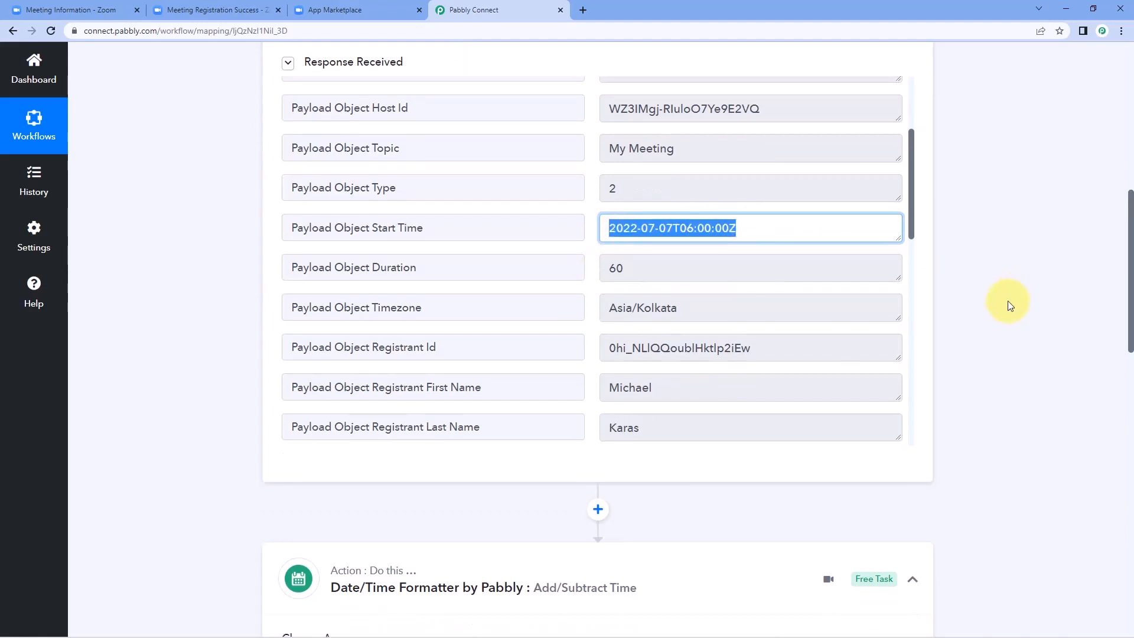
click(292, 306)
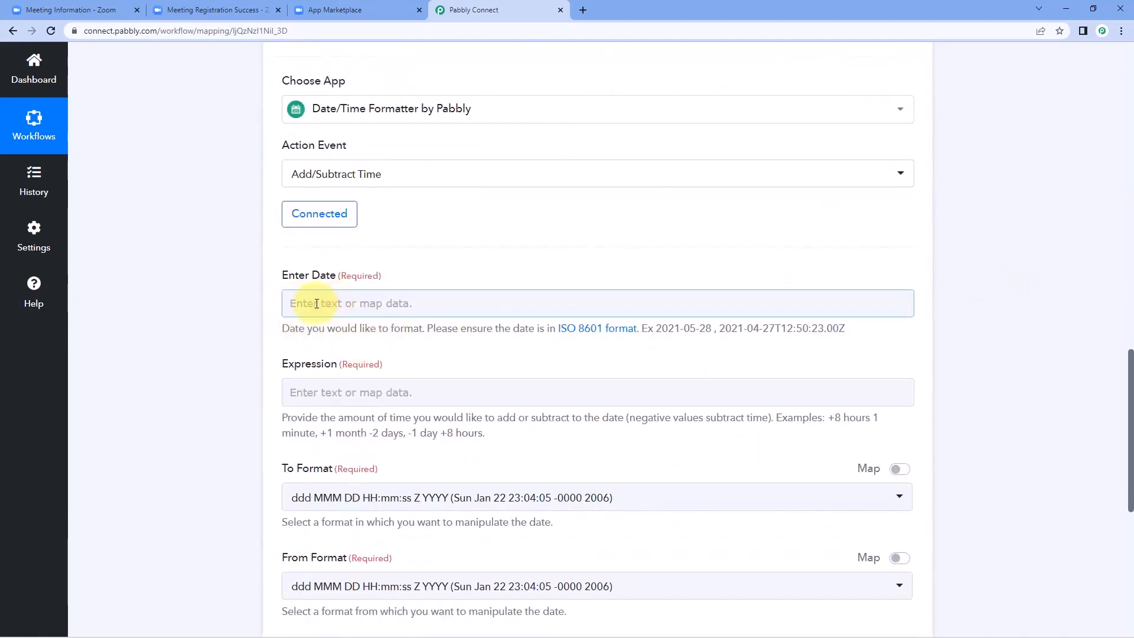
click(257, 303)
scroll(258, 304, down, 1)
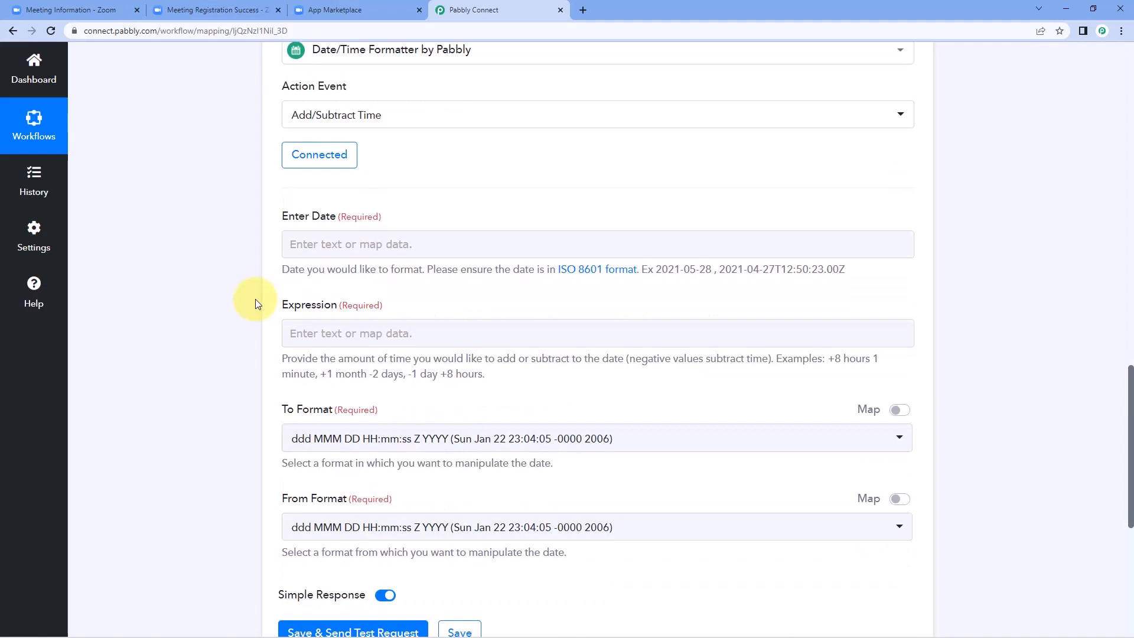
Step: Map Enter Date to the Zoom trigger's Payload Object Start Time (2022-07-07T06:00:00Z)
click(316, 242)
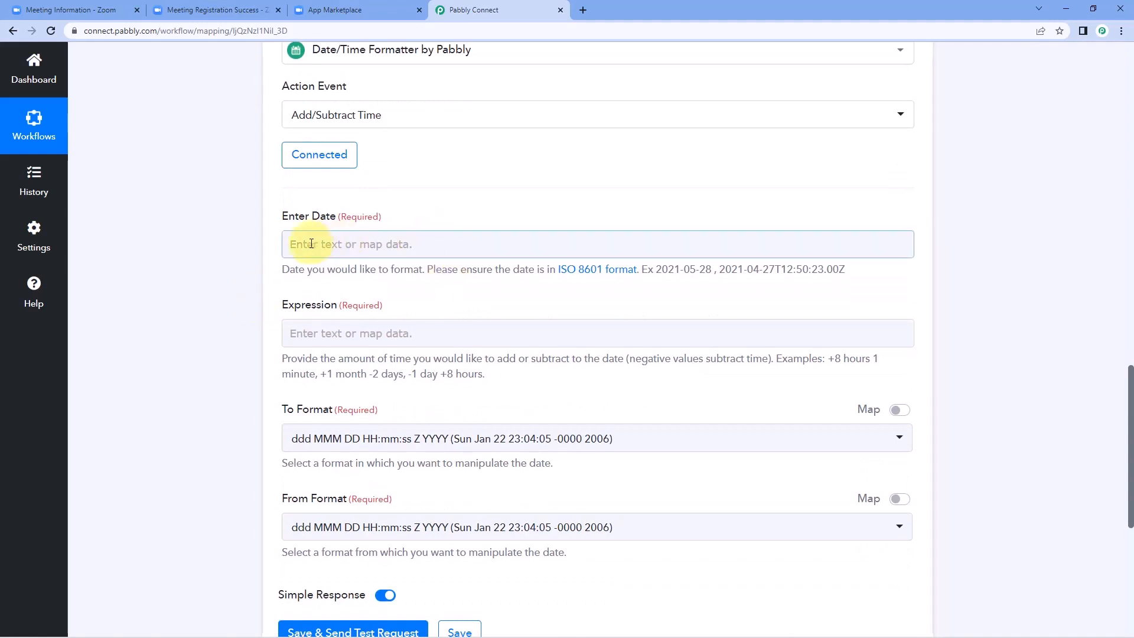
click(311, 244)
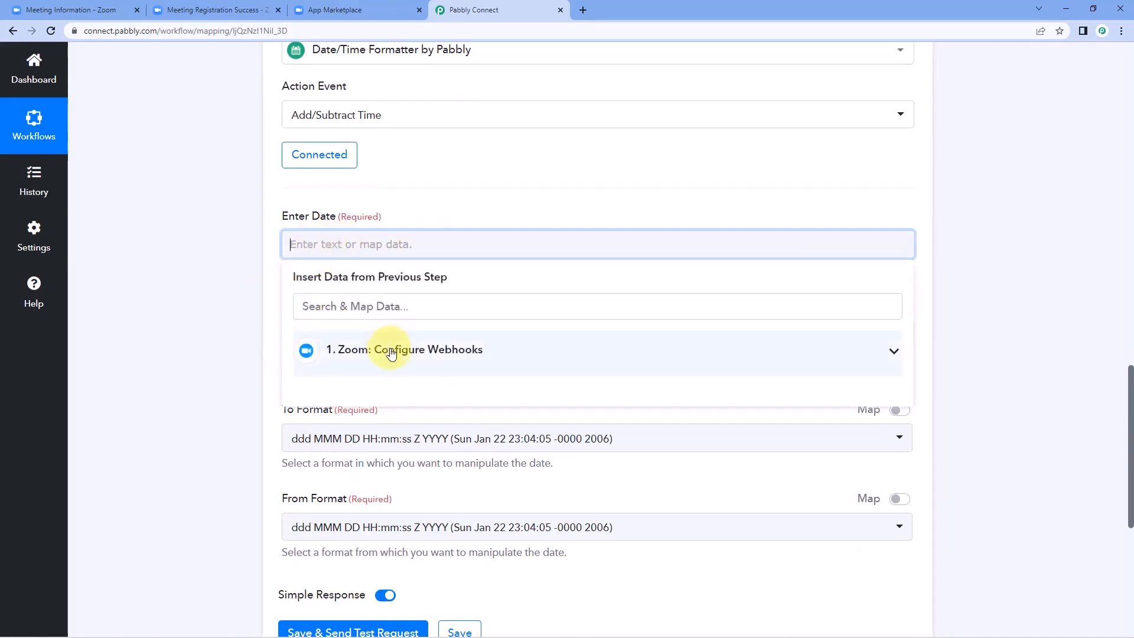
click(391, 352)
scroll(390, 337, down, 2)
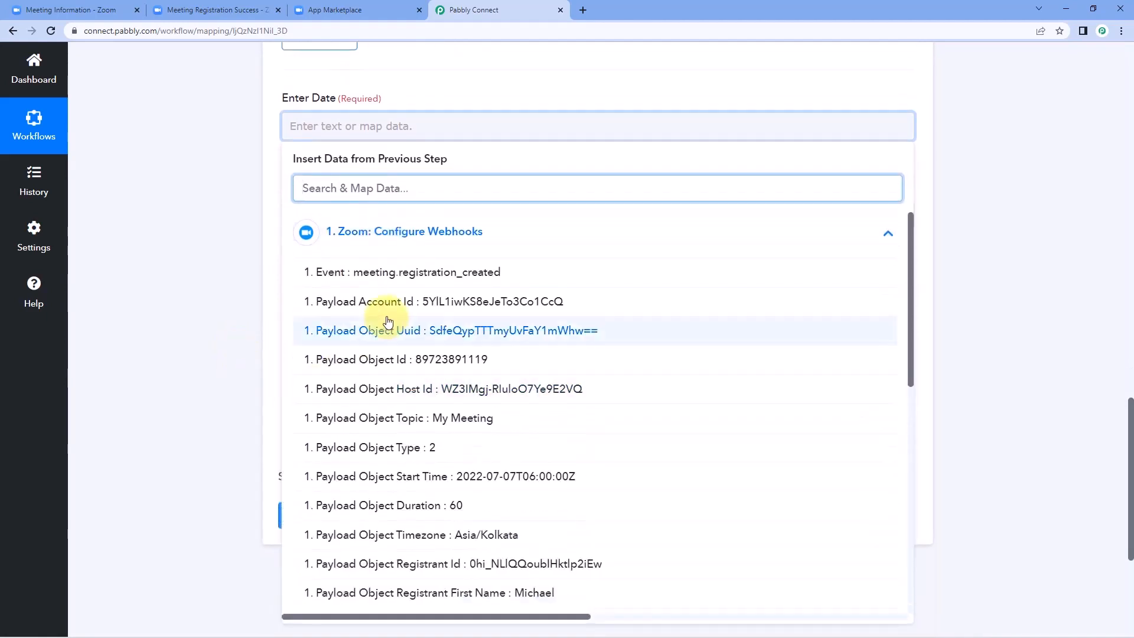
scroll(388, 321, down, 5)
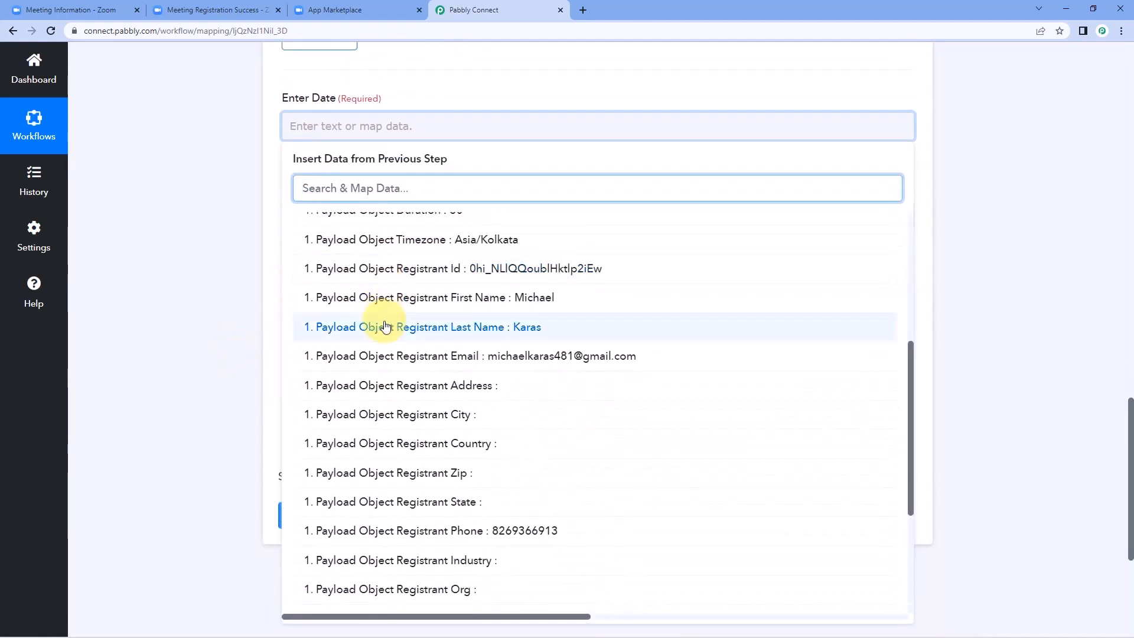
scroll(387, 330, up, 5)
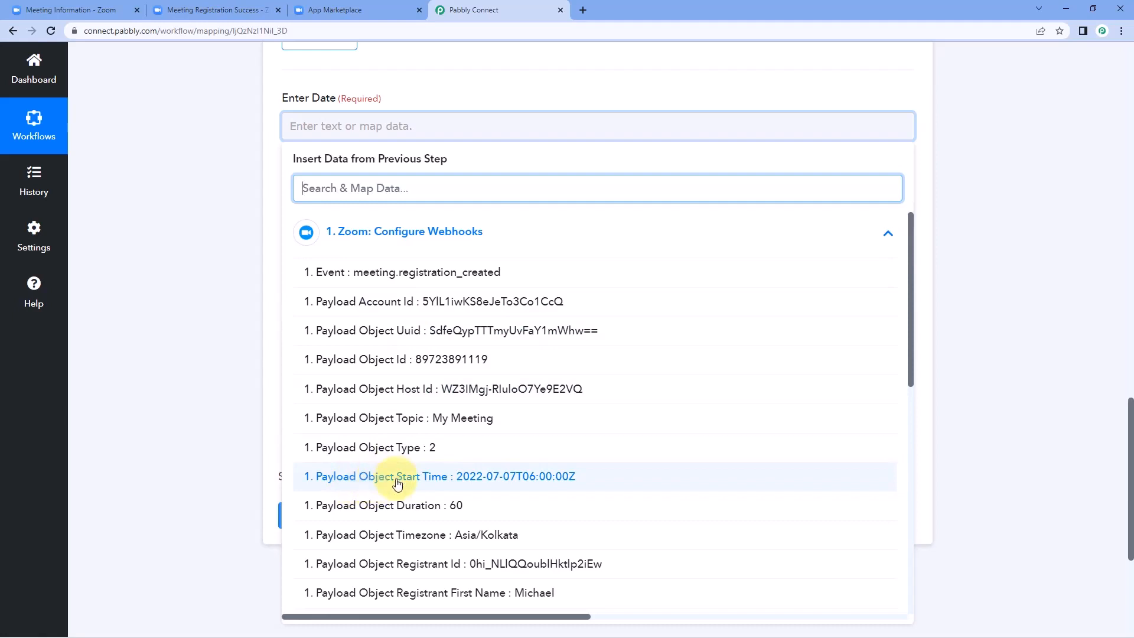
click(458, 477)
click(242, 280)
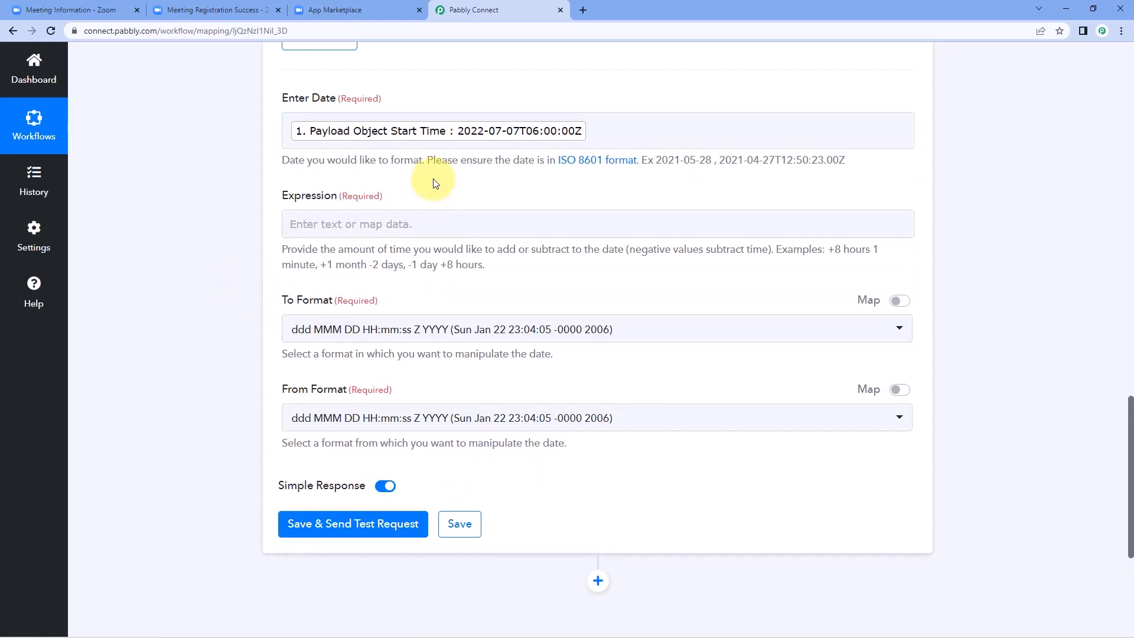
Step: Enter '-3 hours' in the Expression field
click(306, 222)
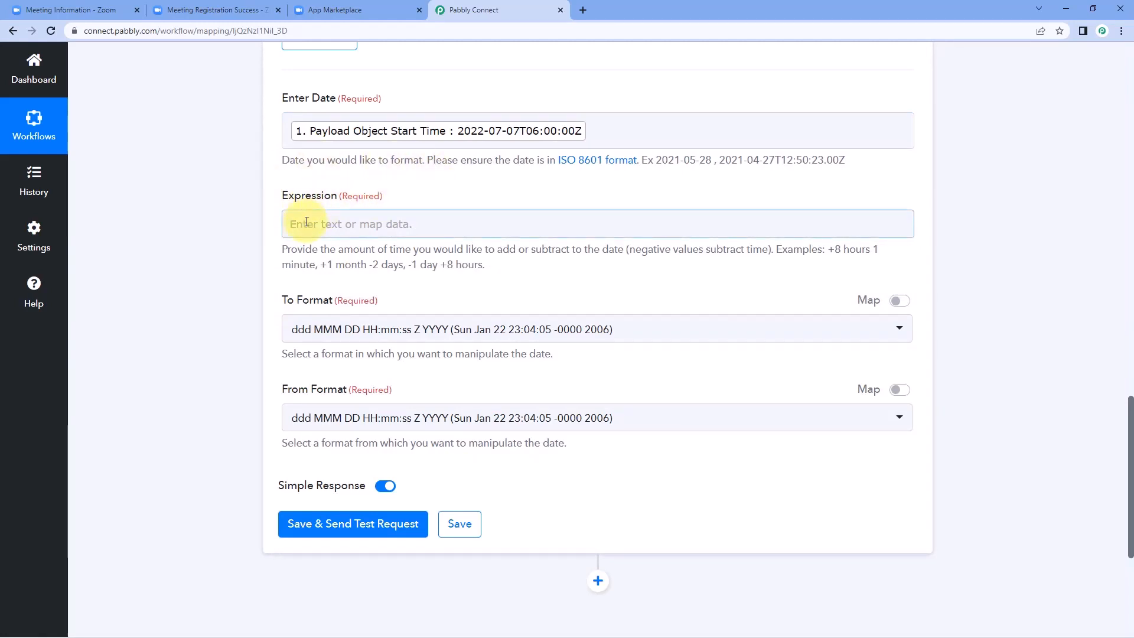
click(335, 220)
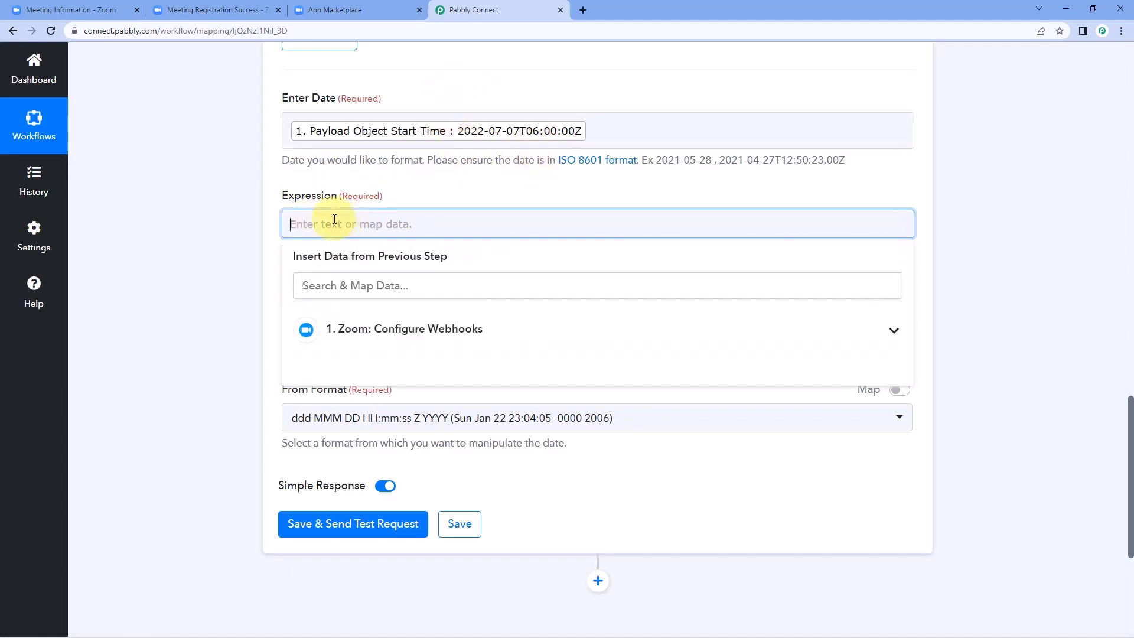
text(-3 hours)
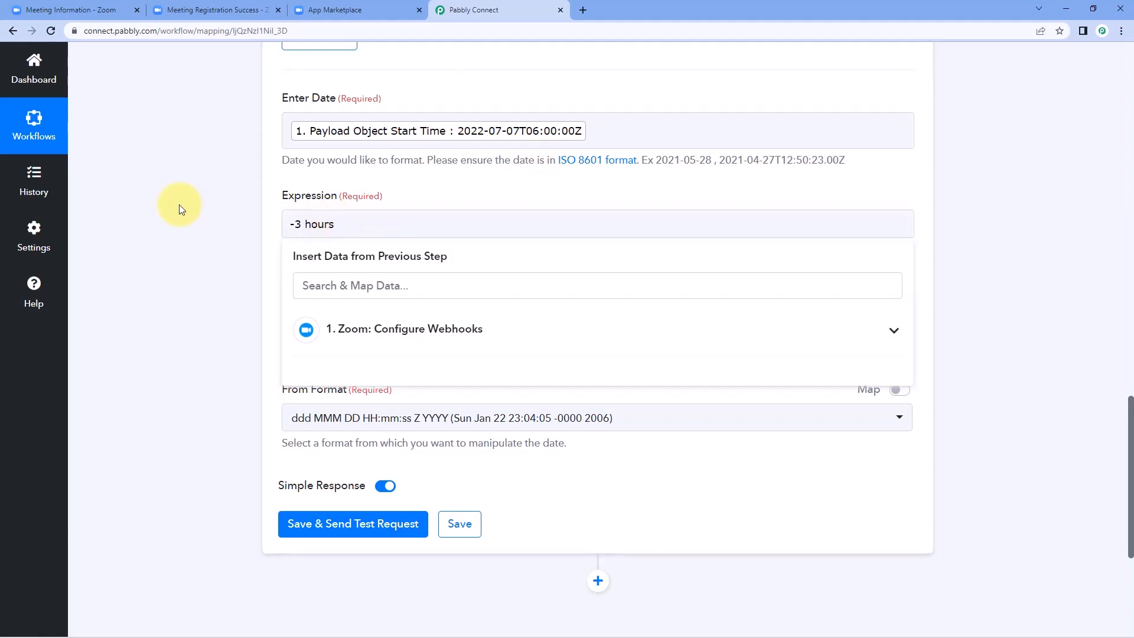
click(179, 204)
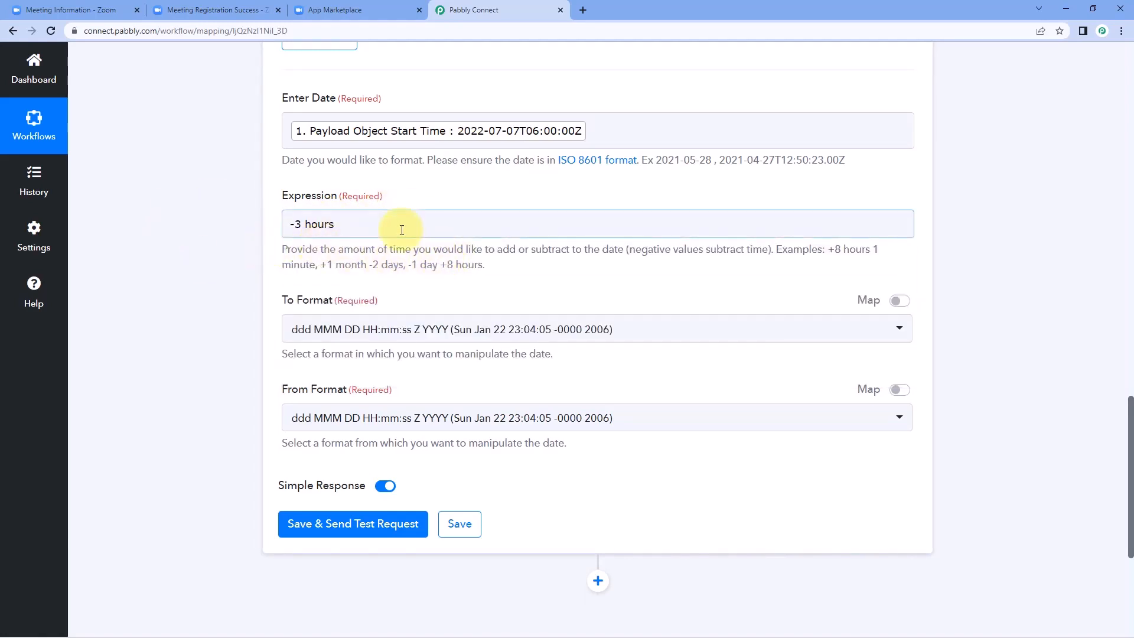
Step: Compare the help-text examples (+1 month, -2 days) against the -3 hours expression
drag(367, 265, 401, 267)
drag(321, 265, 374, 266)
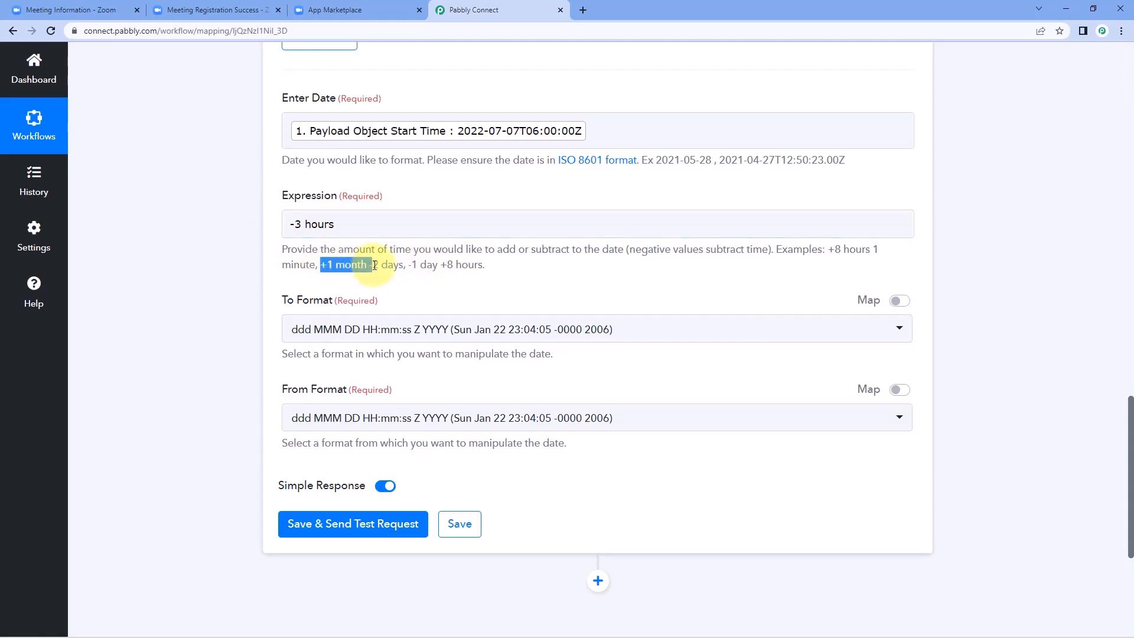
drag(375, 265, 368, 267)
click(427, 200)
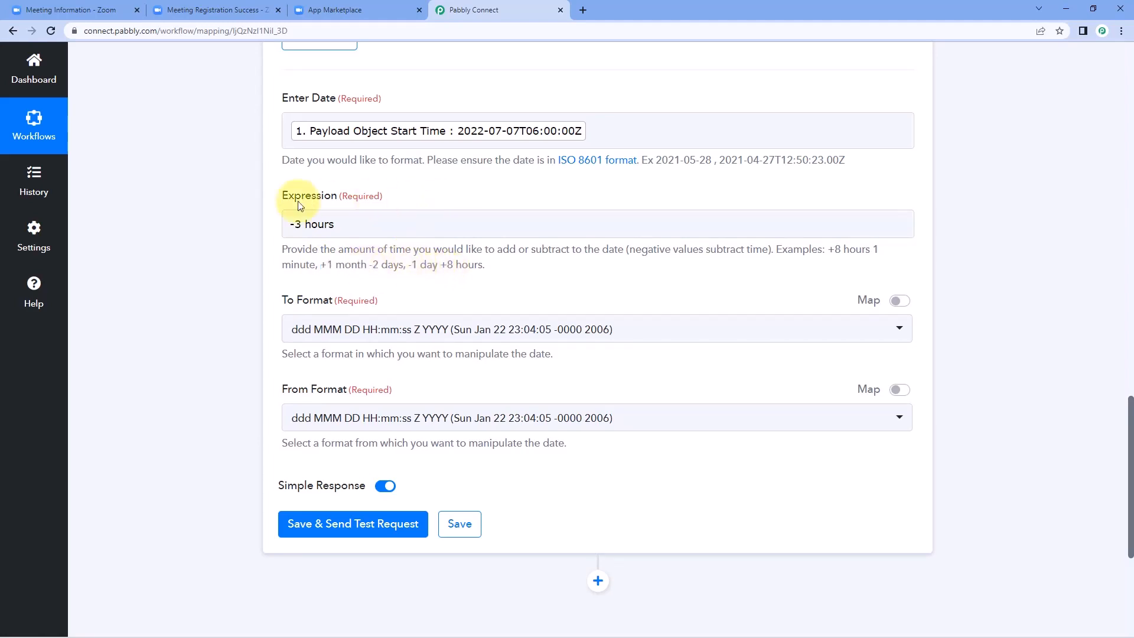
click(301, 225)
click(296, 227)
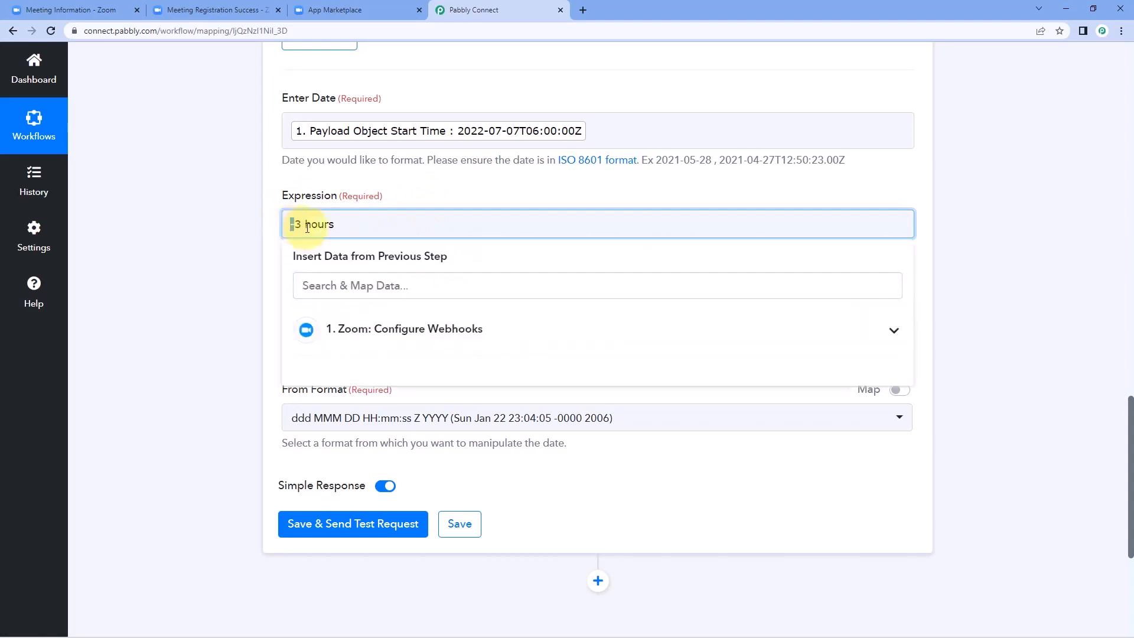
key(shift+End)
click(263, 228)
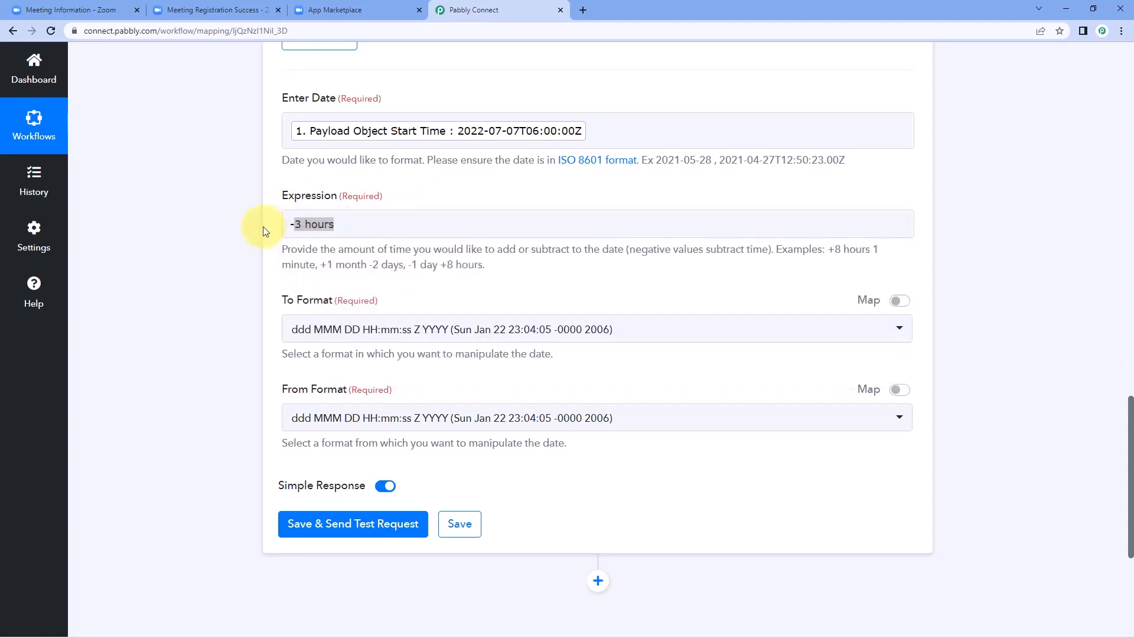
click(379, 226)
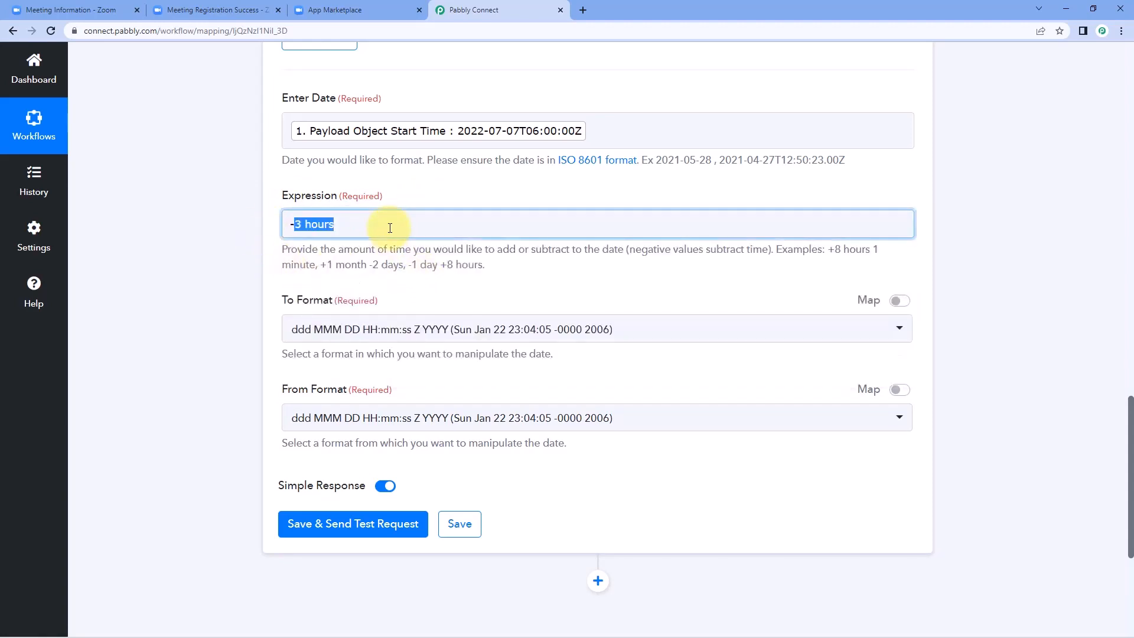
click(411, 201)
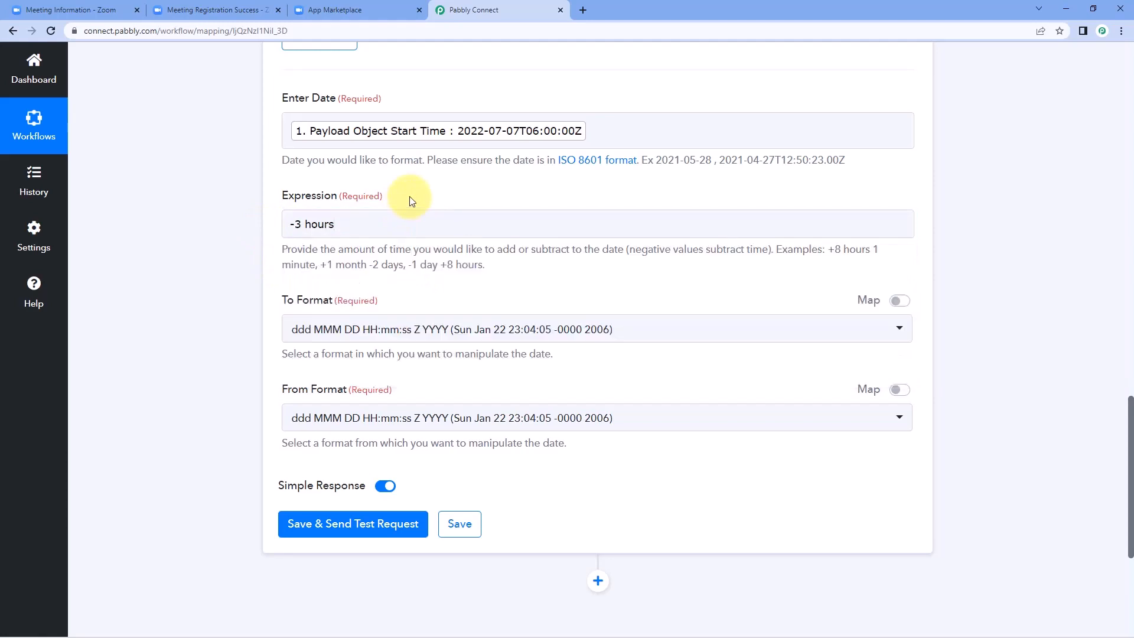
Step: Set To Format to YYYY-MM-DD HH:mm:ss
click(455, 337)
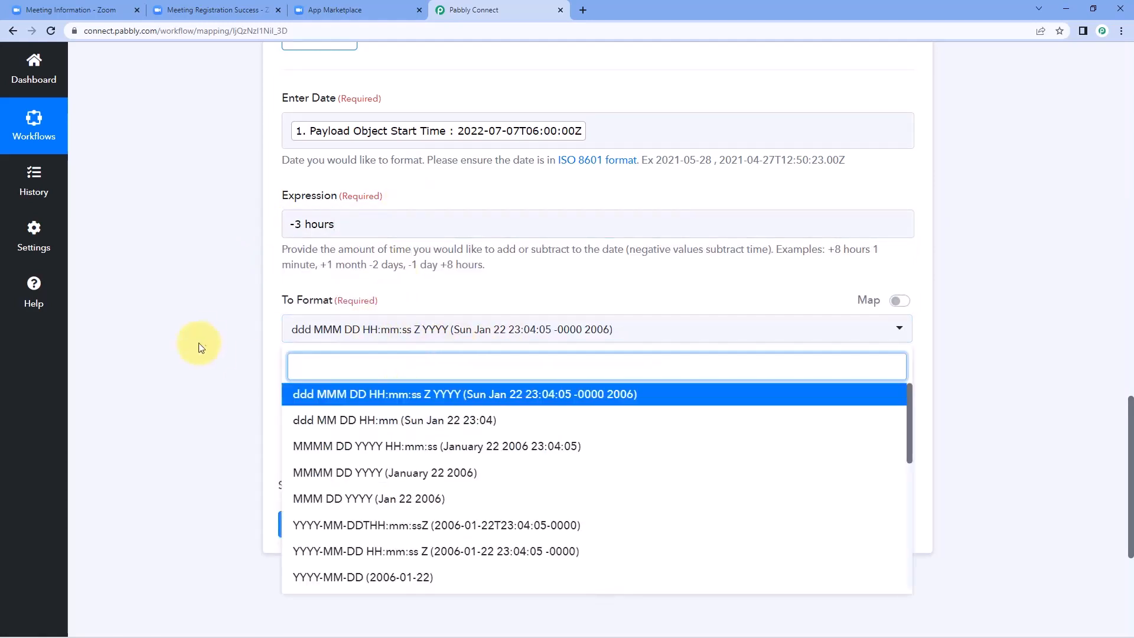
scroll(203, 337, down, 3)
scroll(364, 321, down, 1)
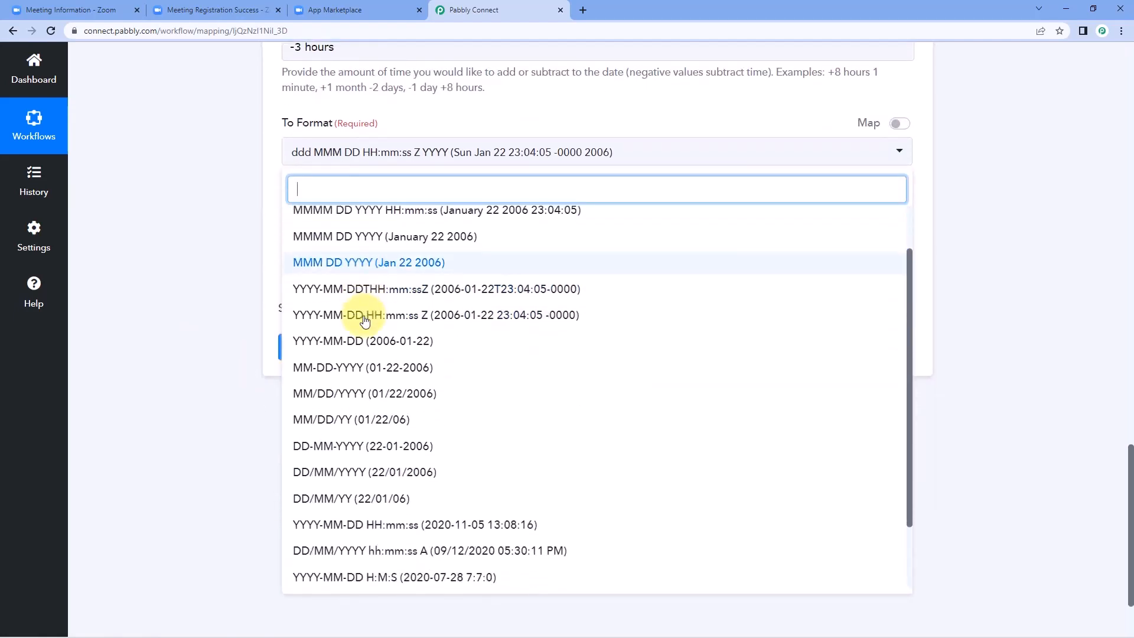
scroll(367, 319, down, 2)
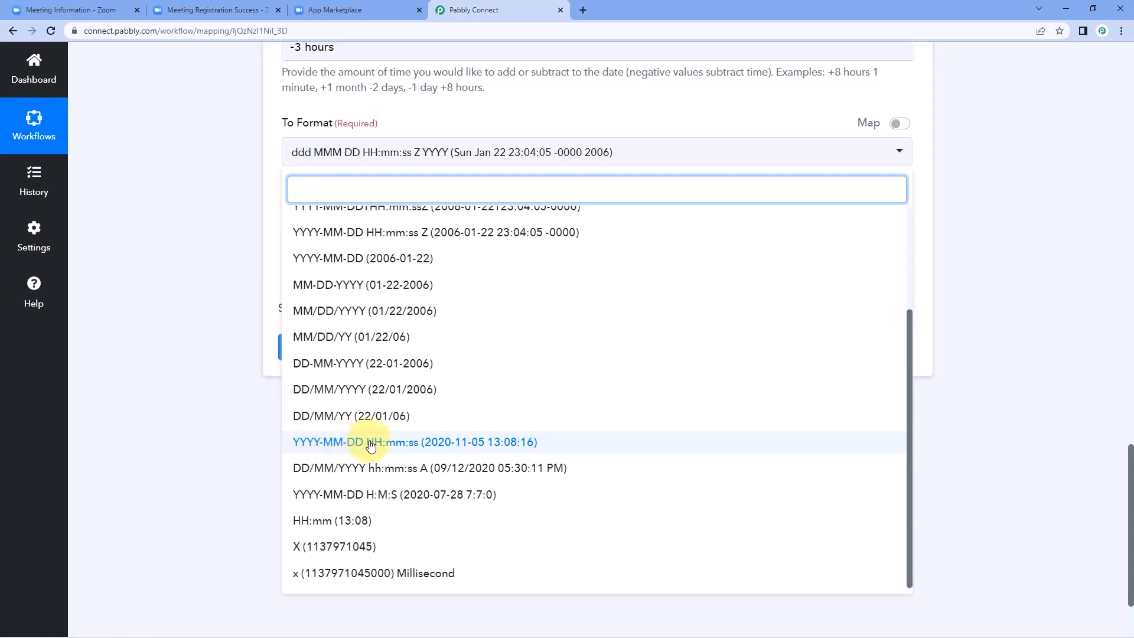
click(421, 449)
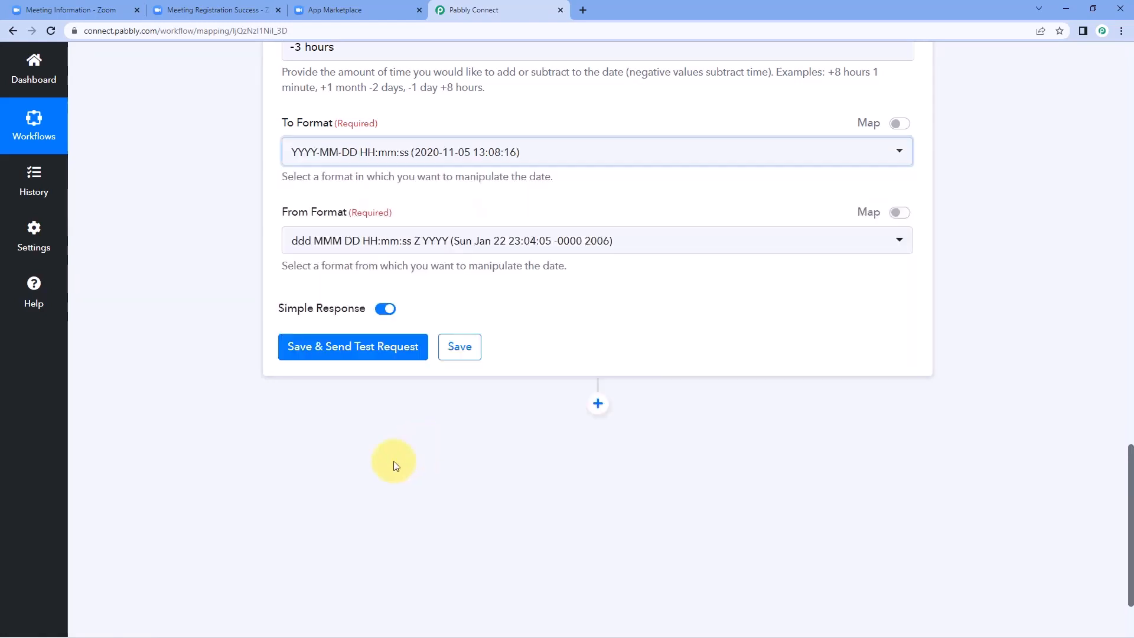
scroll(140, 232, up, 3)
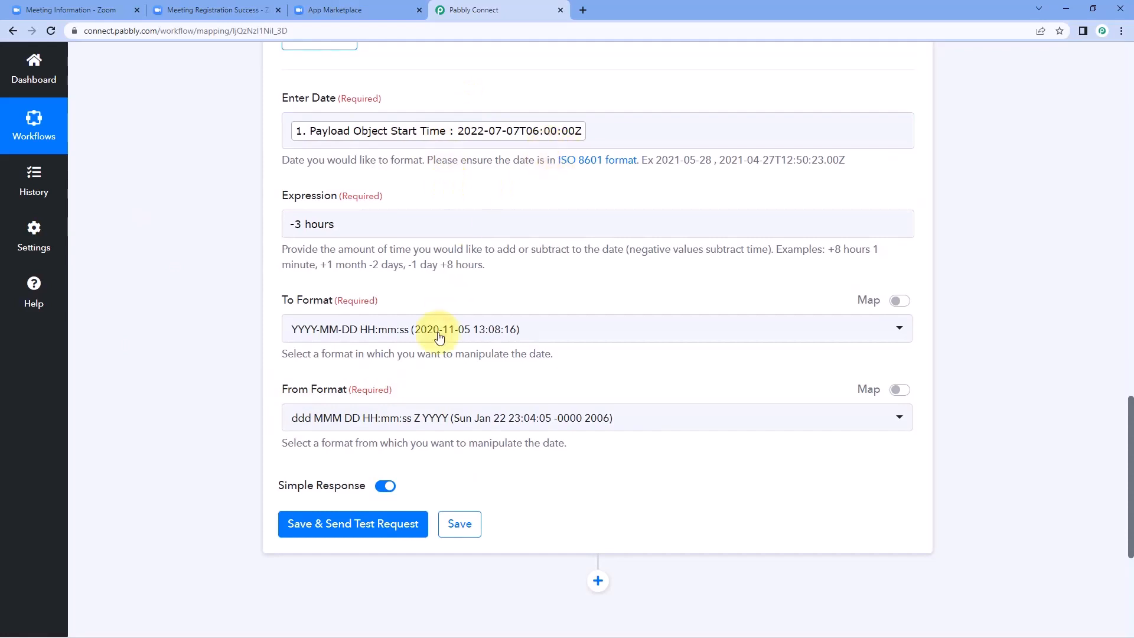
Step: Set From Format to YYYY-MM-DDTHH:mm:ssZ
click(430, 416)
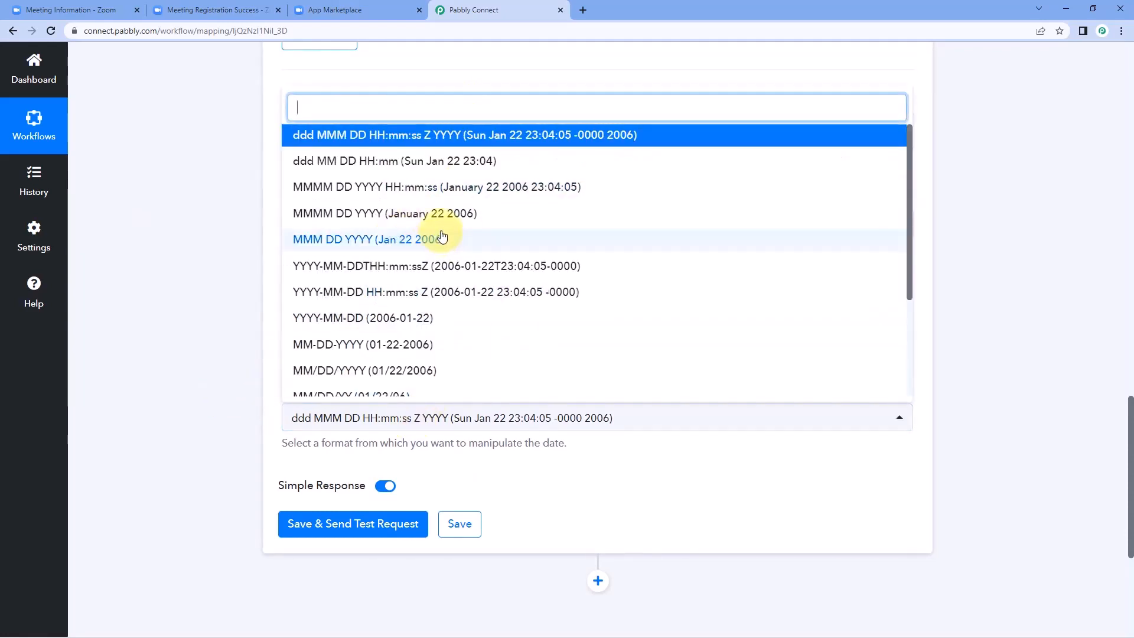
scroll(413, 230, down, 3)
scroll(437, 236, up, 2)
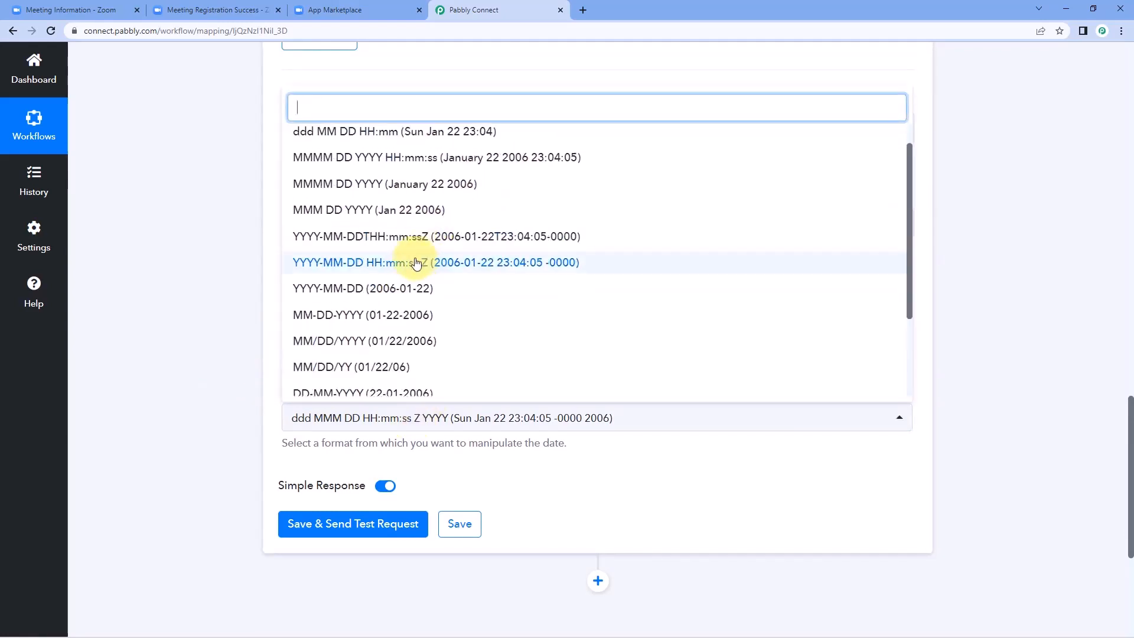
click(341, 264)
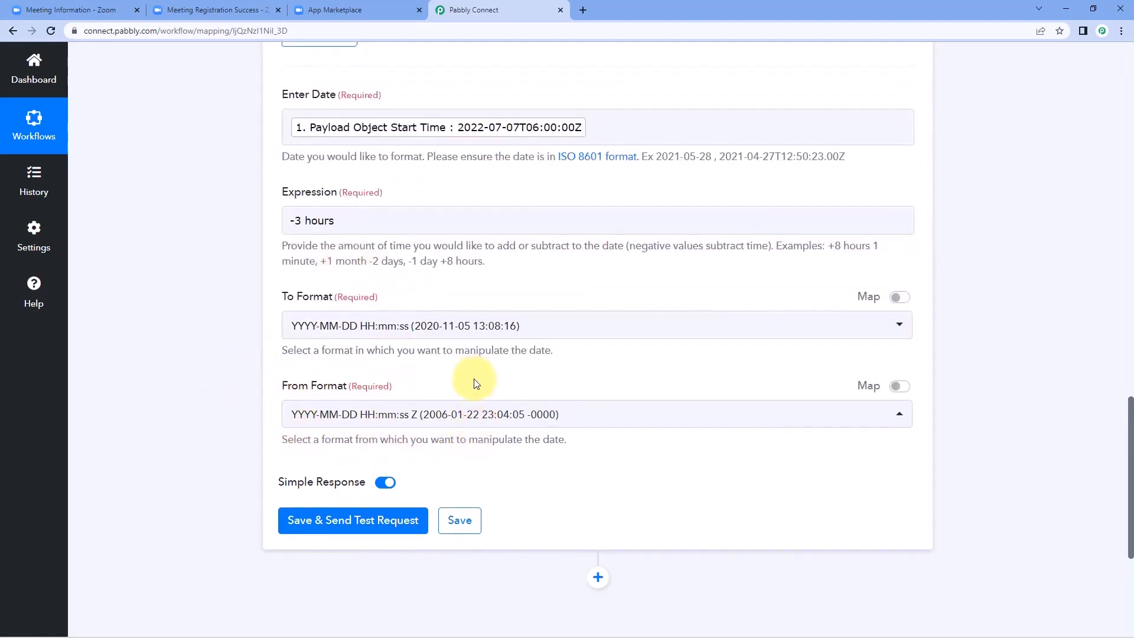
scroll(471, 374, down, 1)
click(470, 358)
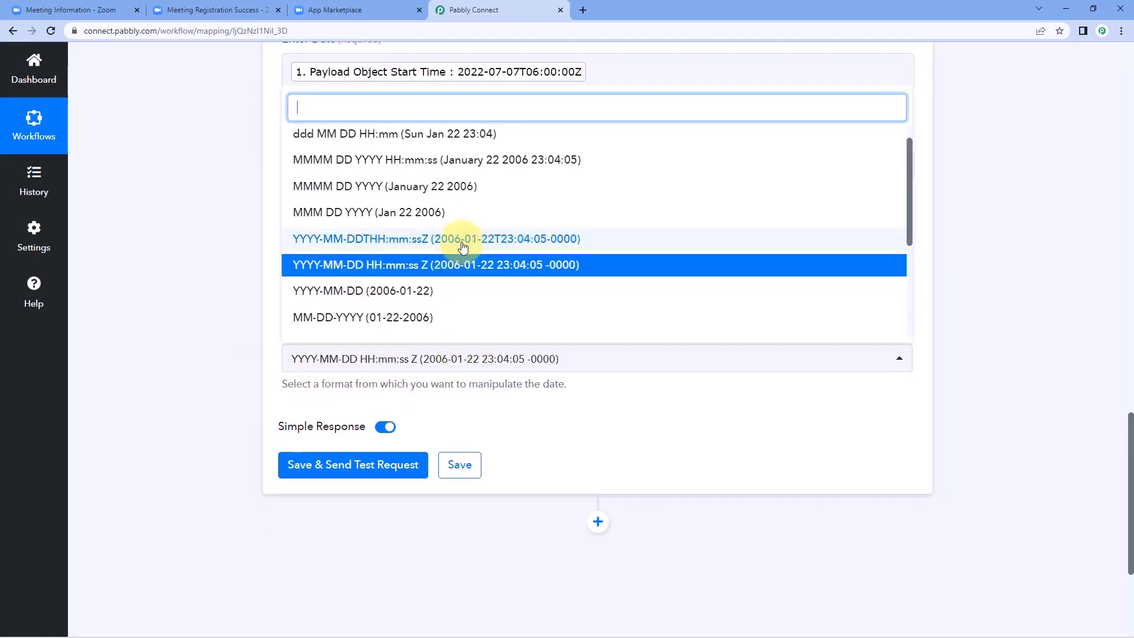
click(462, 243)
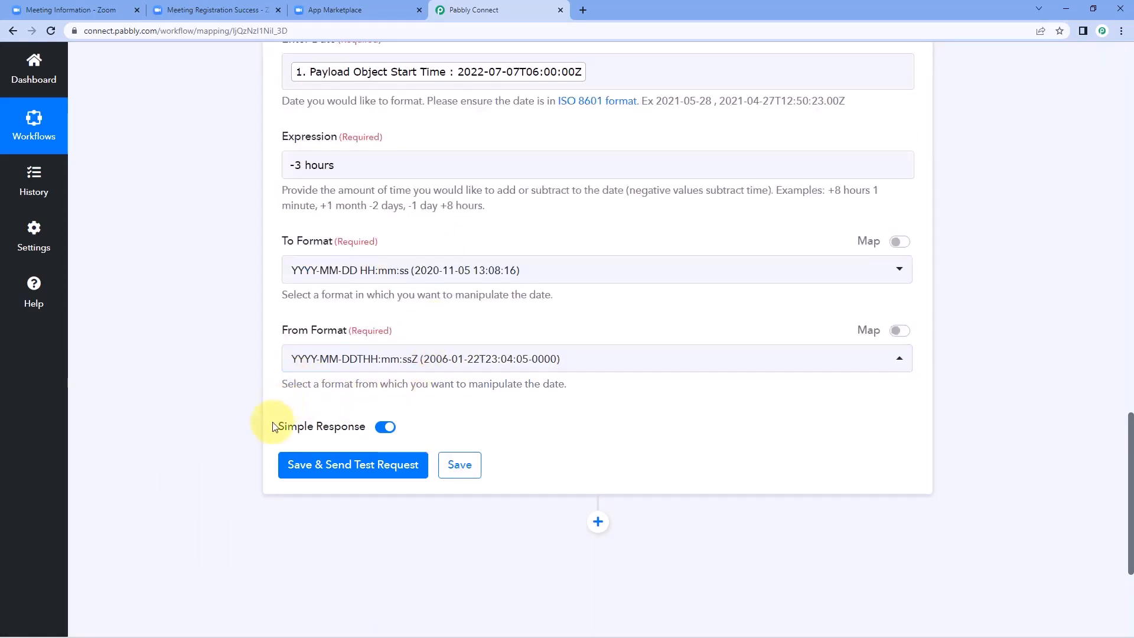
click(338, 465)
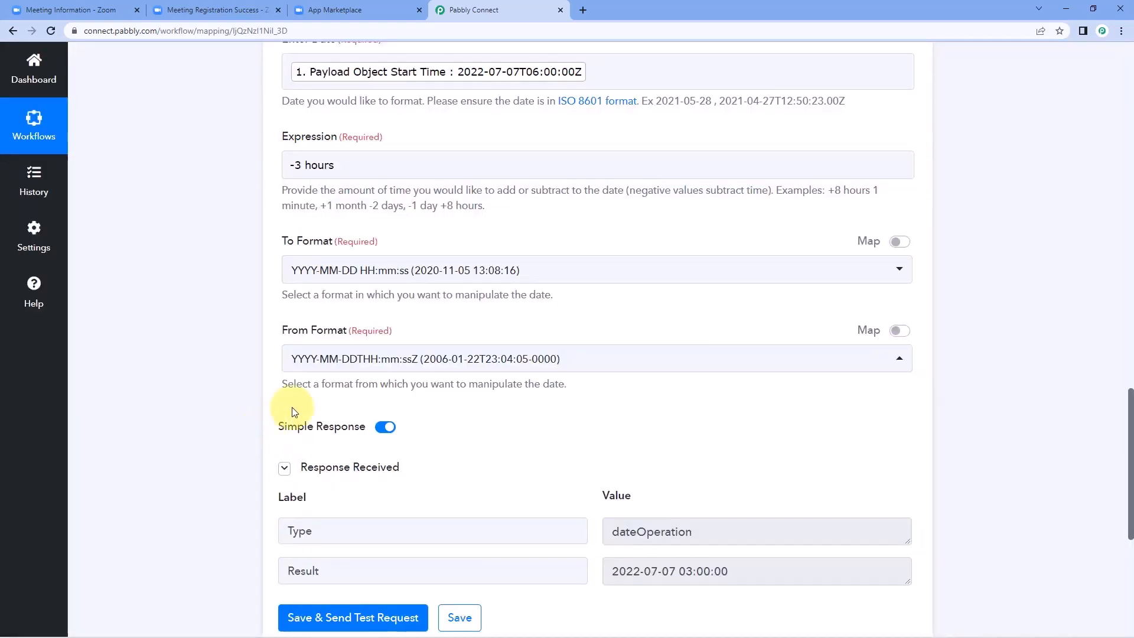
scroll(292, 406, down, 2)
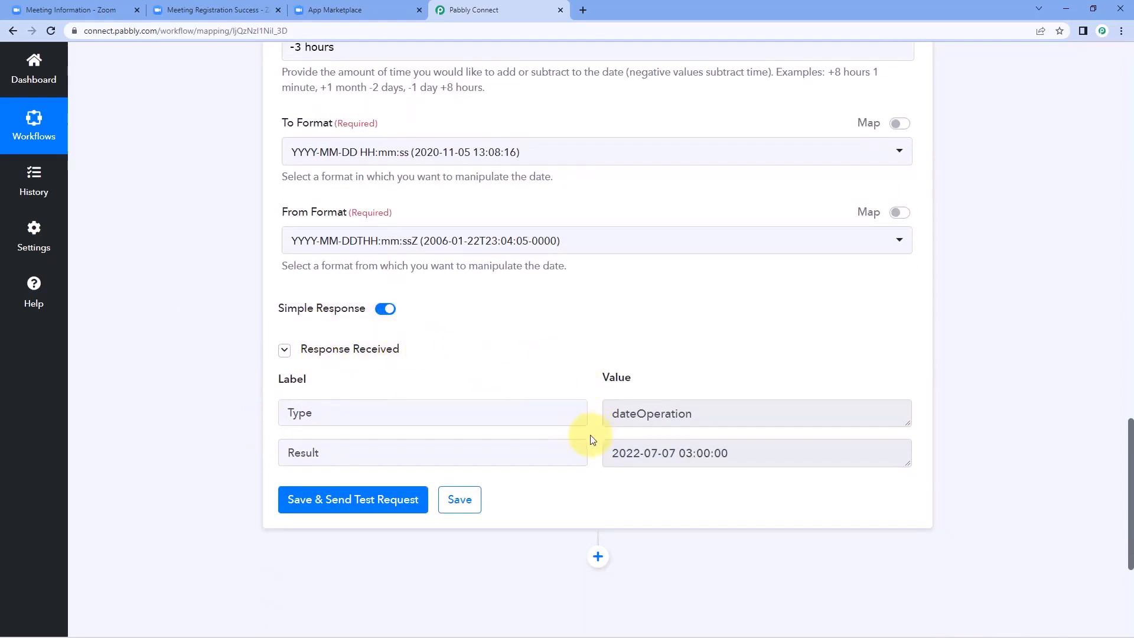
drag(613, 455, 596, 433)
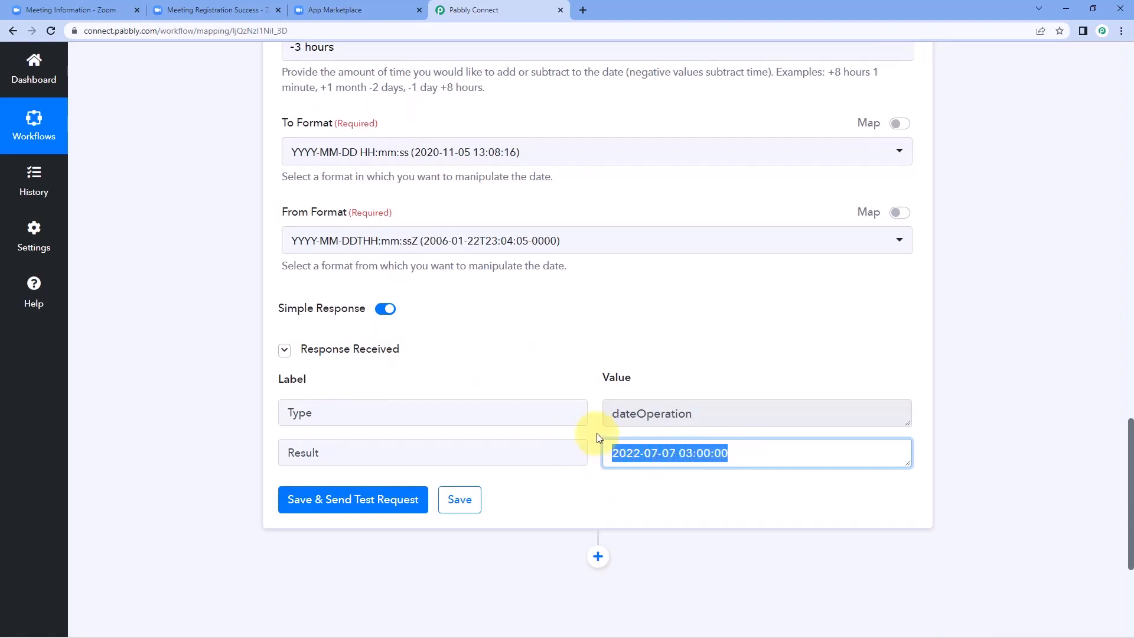
click(597, 434)
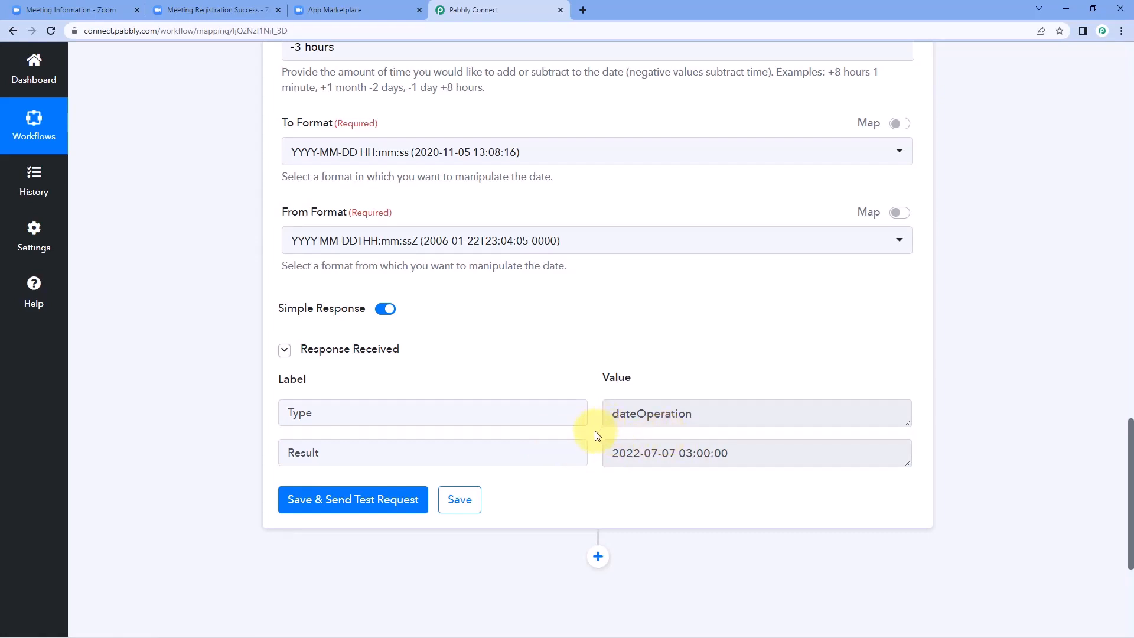
drag(723, 453, 589, 442)
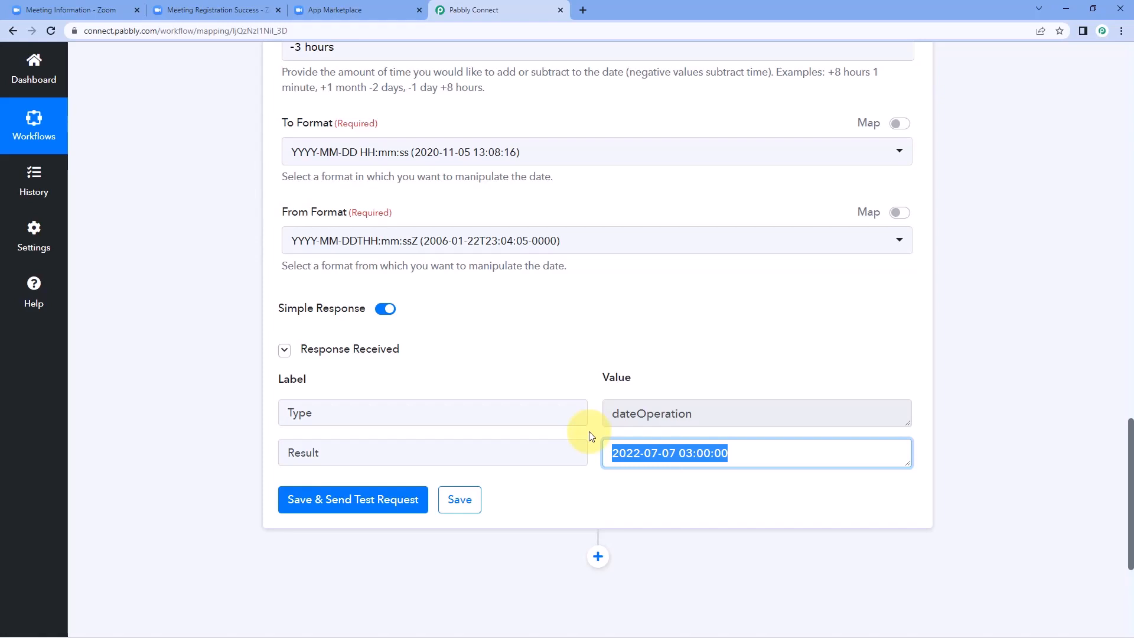
click(671, 453)
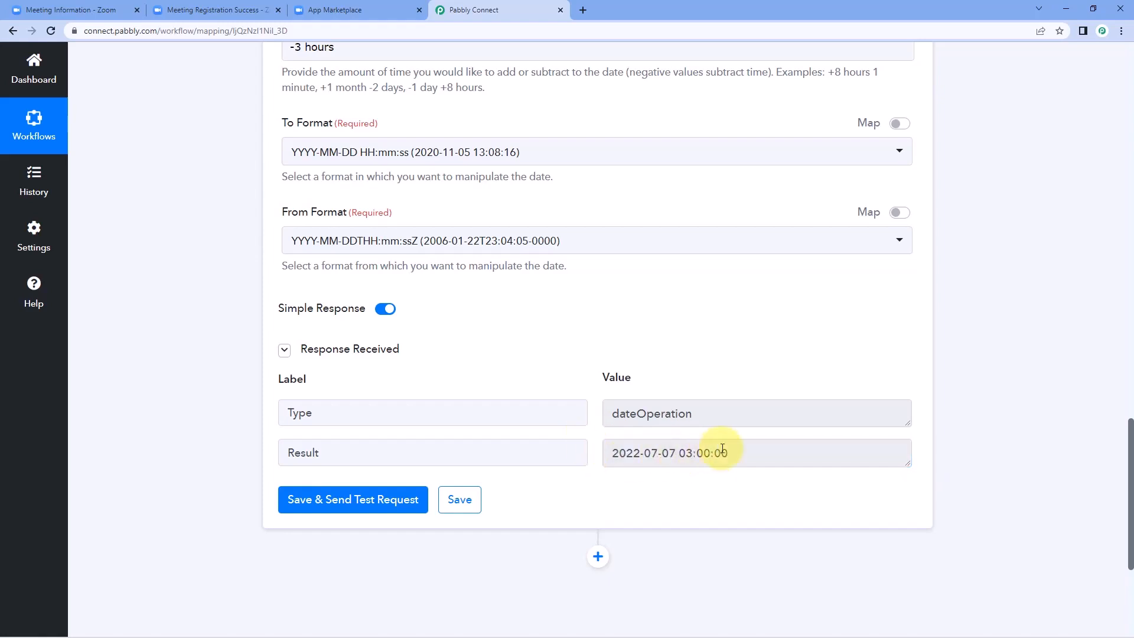
drag(730, 454, 606, 460)
click(590, 427)
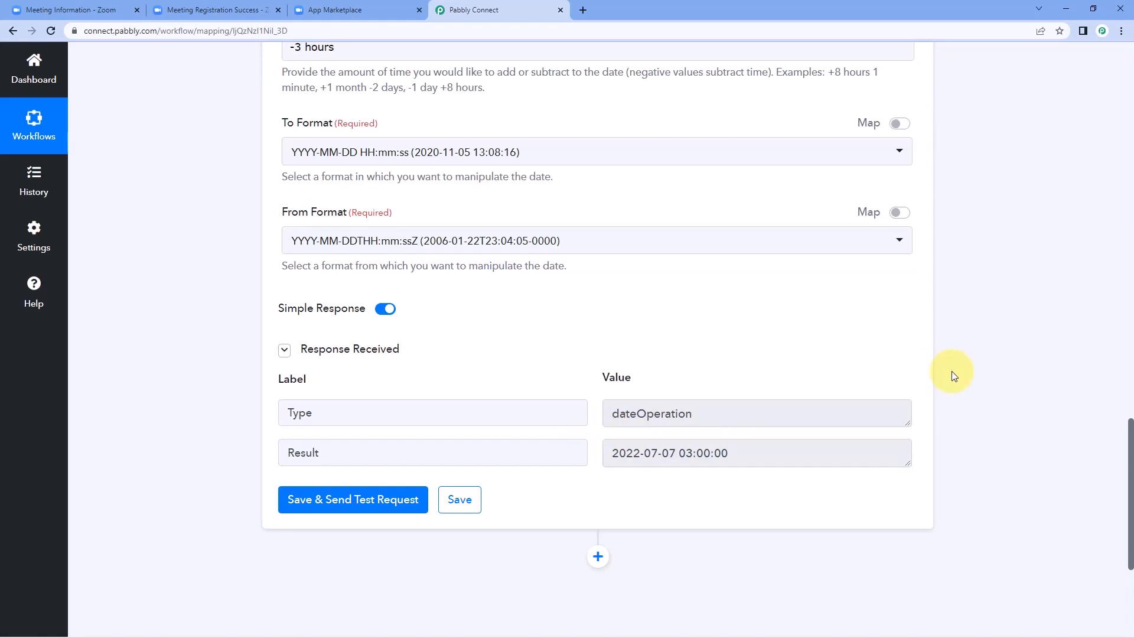
scroll(976, 321, down, 5)
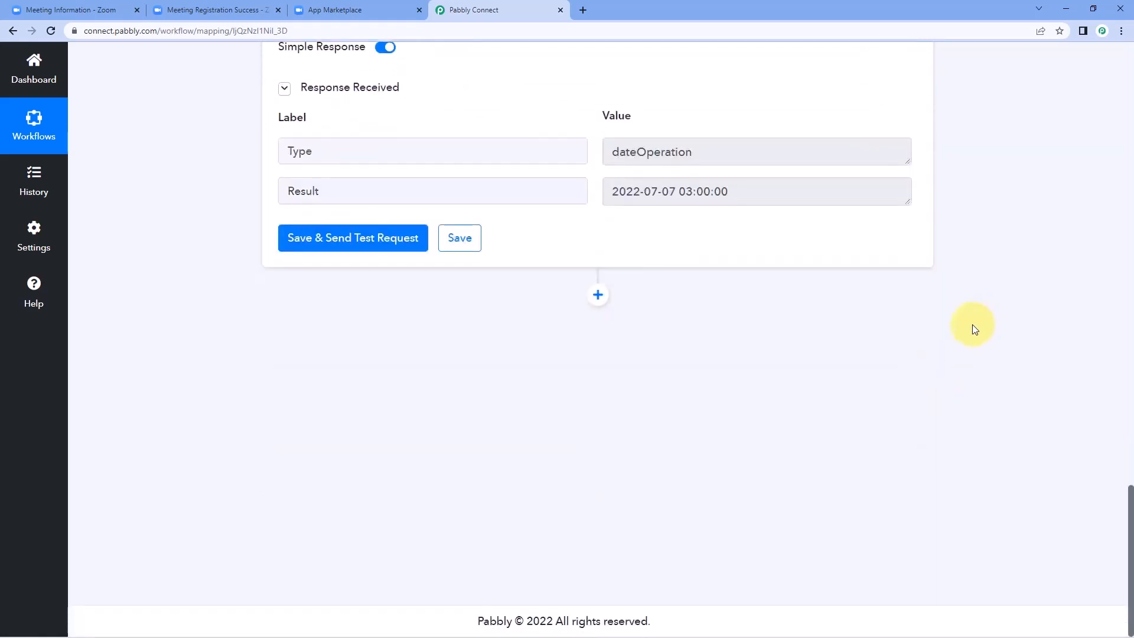
Step: Add a Delay by Pabbly step after the date step and set its type to Delay Until
click(598, 295)
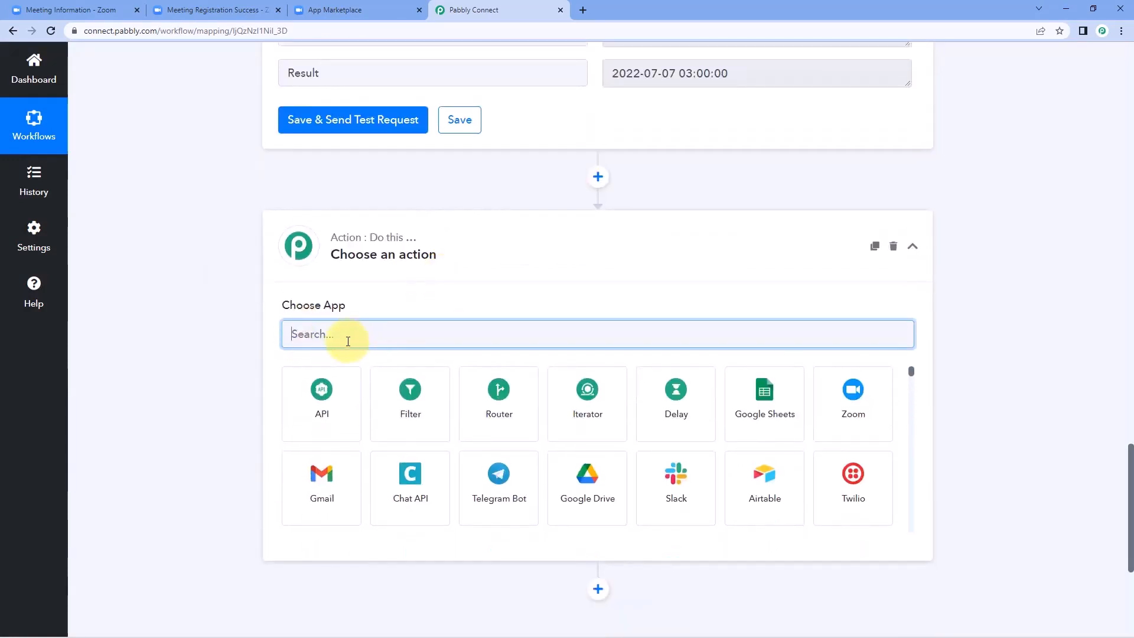
text(Dela)
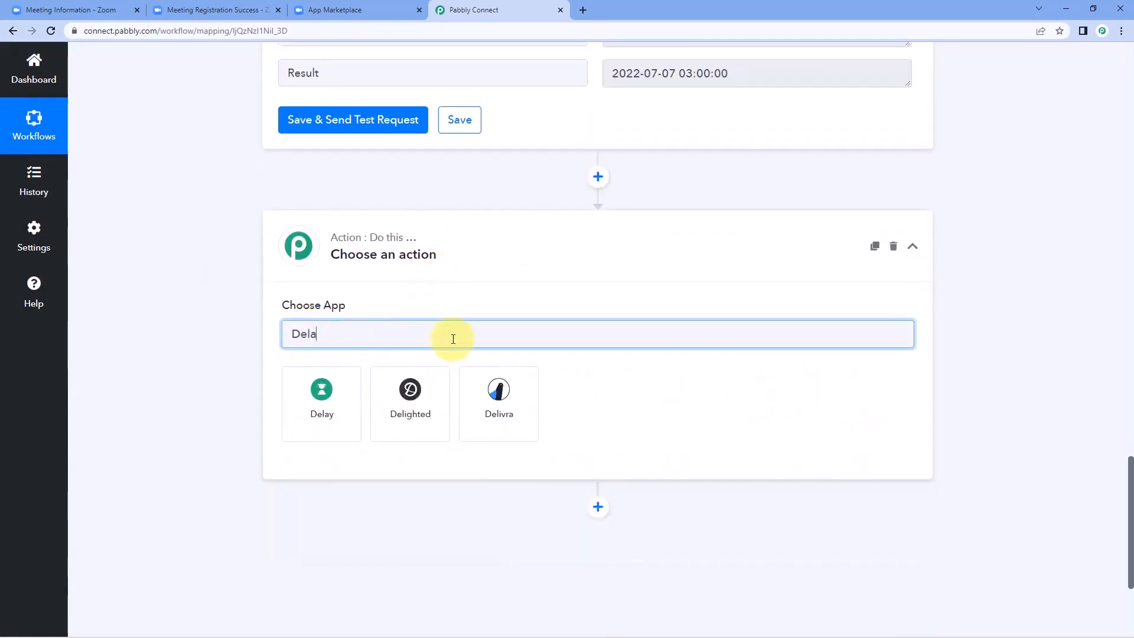
click(348, 391)
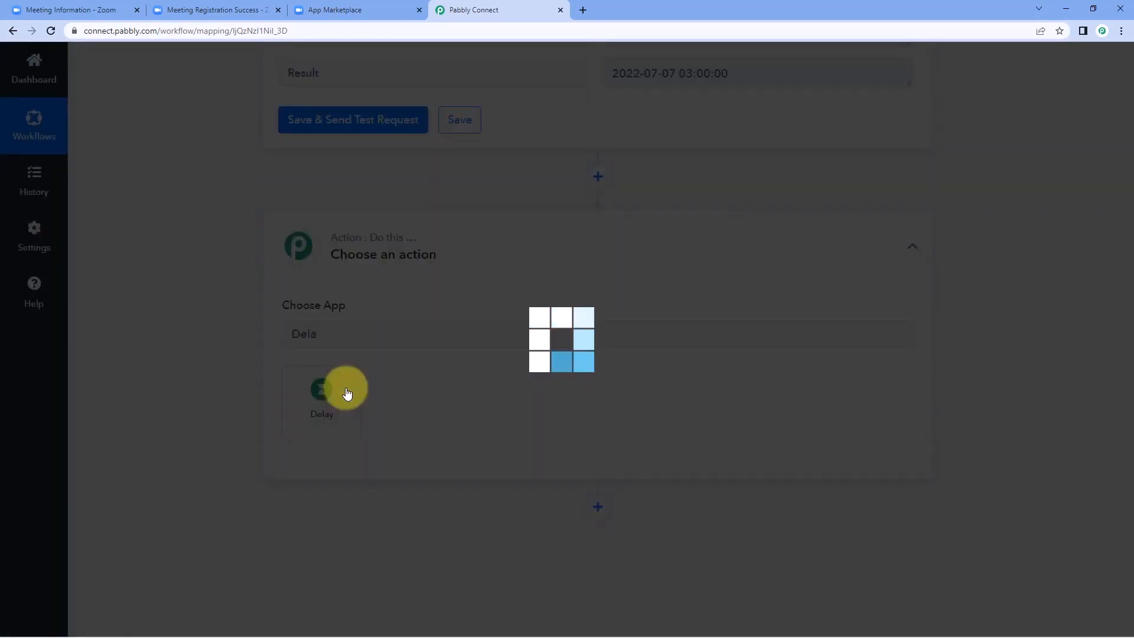
scroll(236, 349, down, 1)
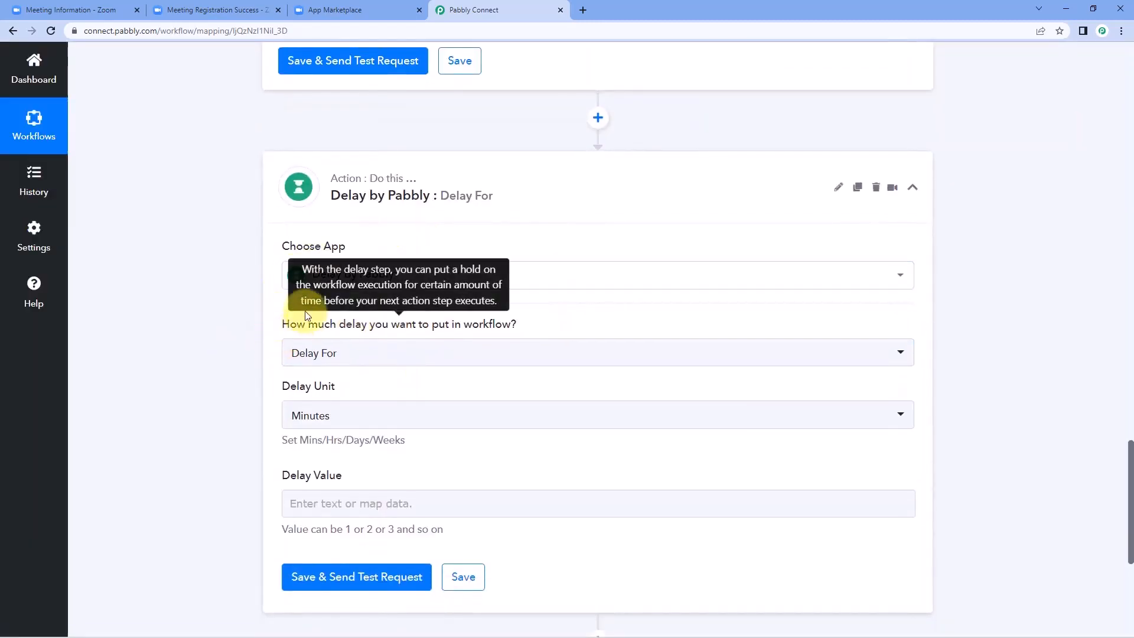
mouse_move(365, 332)
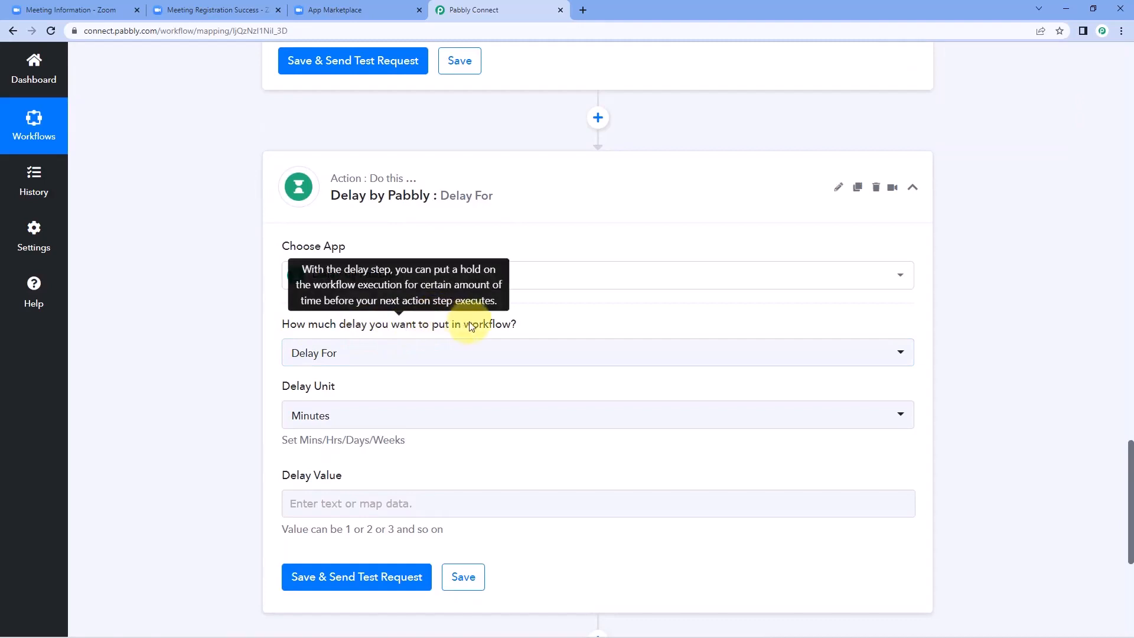
click(409, 357)
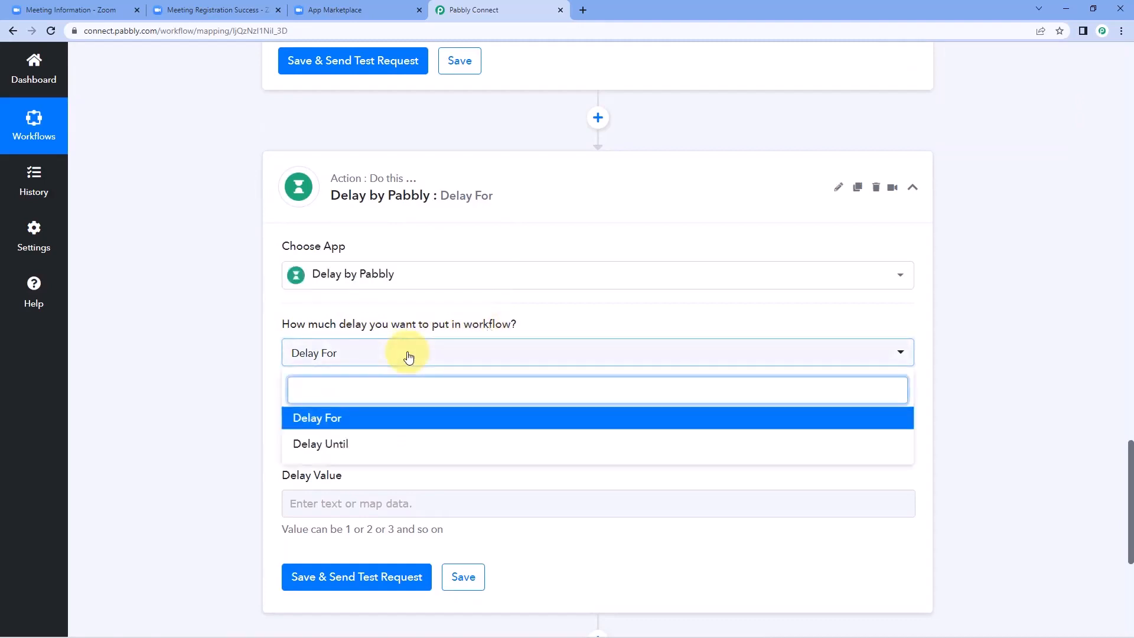
click(347, 449)
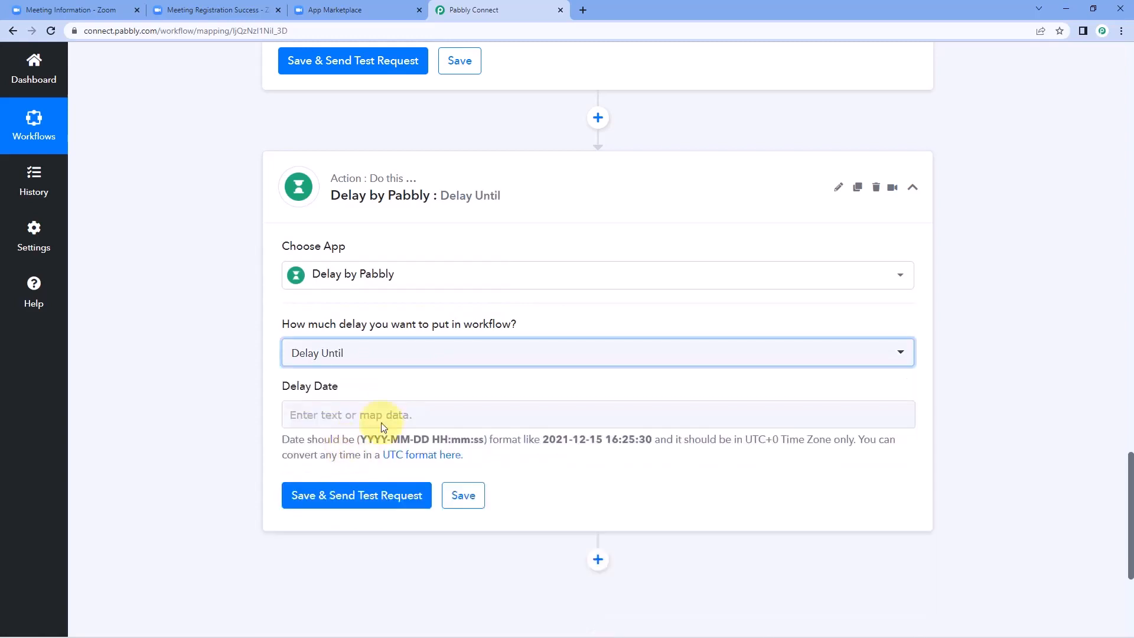
Step: Compare the Delay Date format hint (UTC YYYY-MM-DD HH:mm:ss) with the computed result date
click(333, 413)
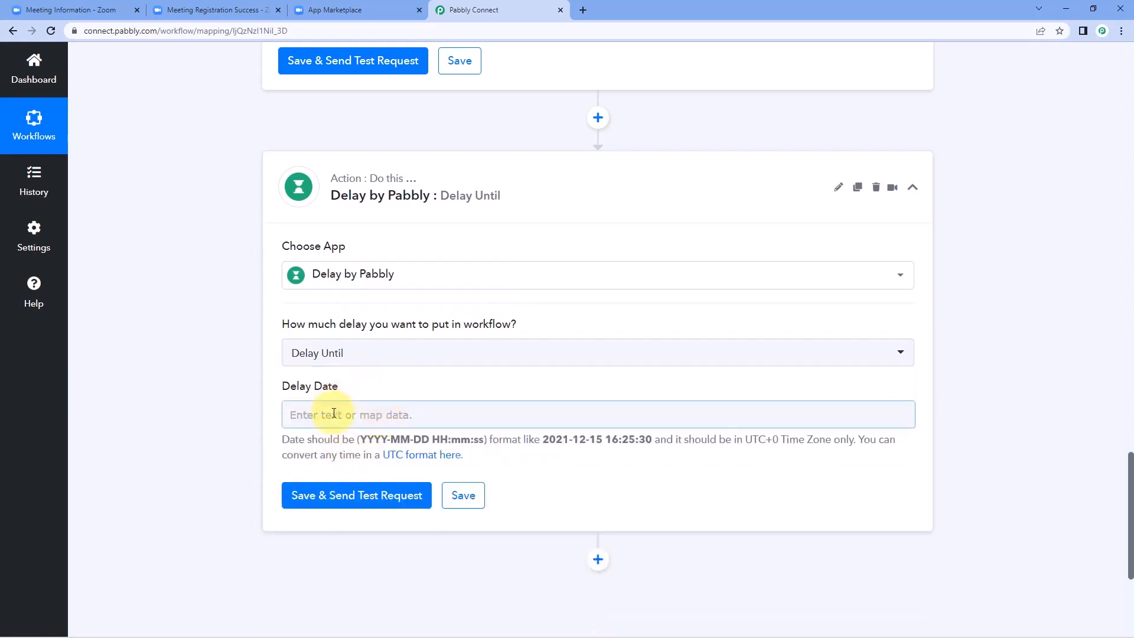
drag(360, 439, 480, 440)
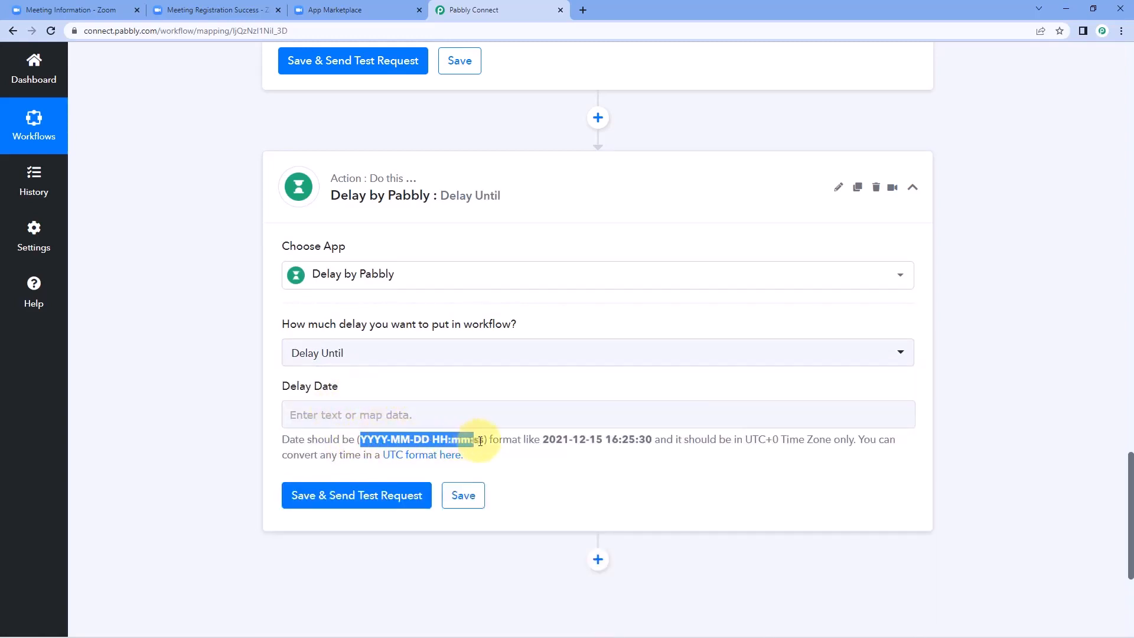
click(427, 391)
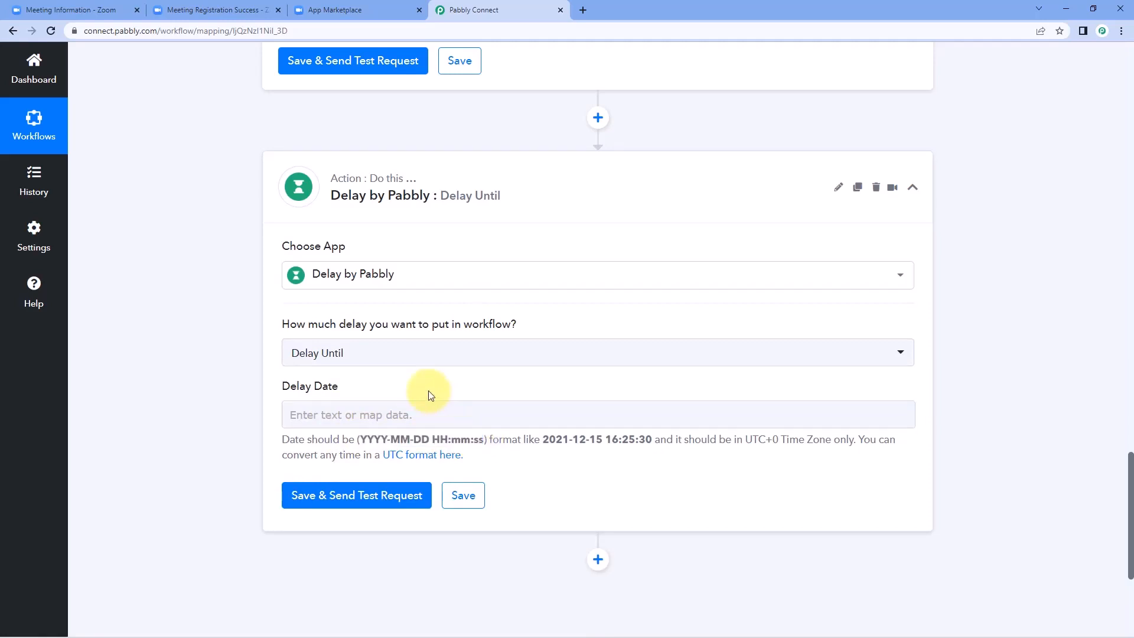
scroll(565, 375, up, 5)
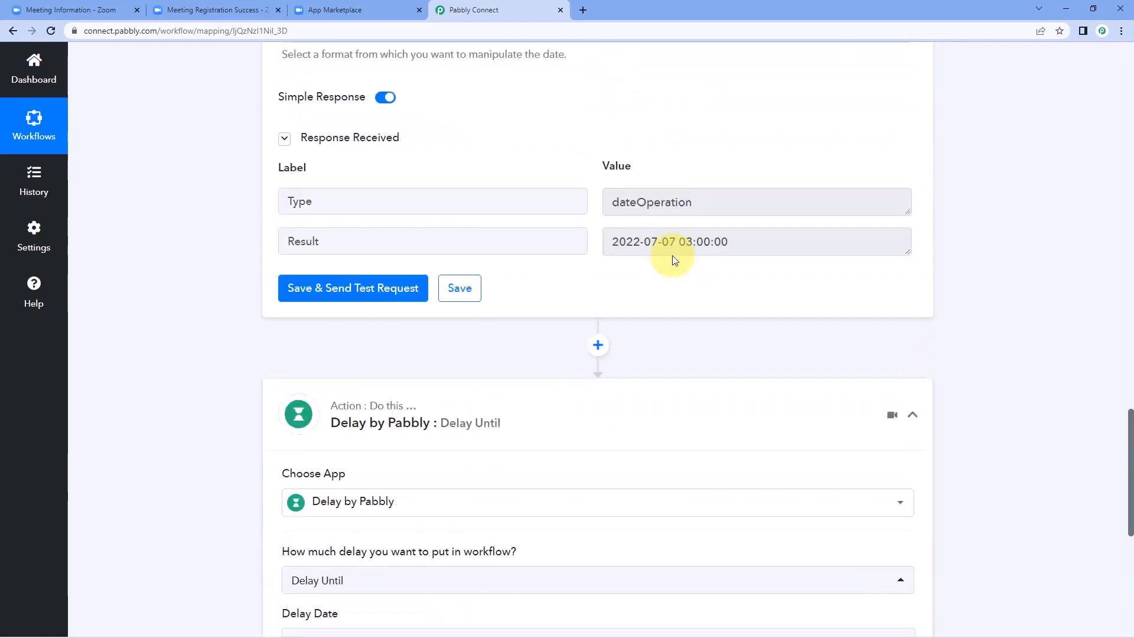
click(676, 311)
drag(750, 308, 609, 320)
click(587, 306)
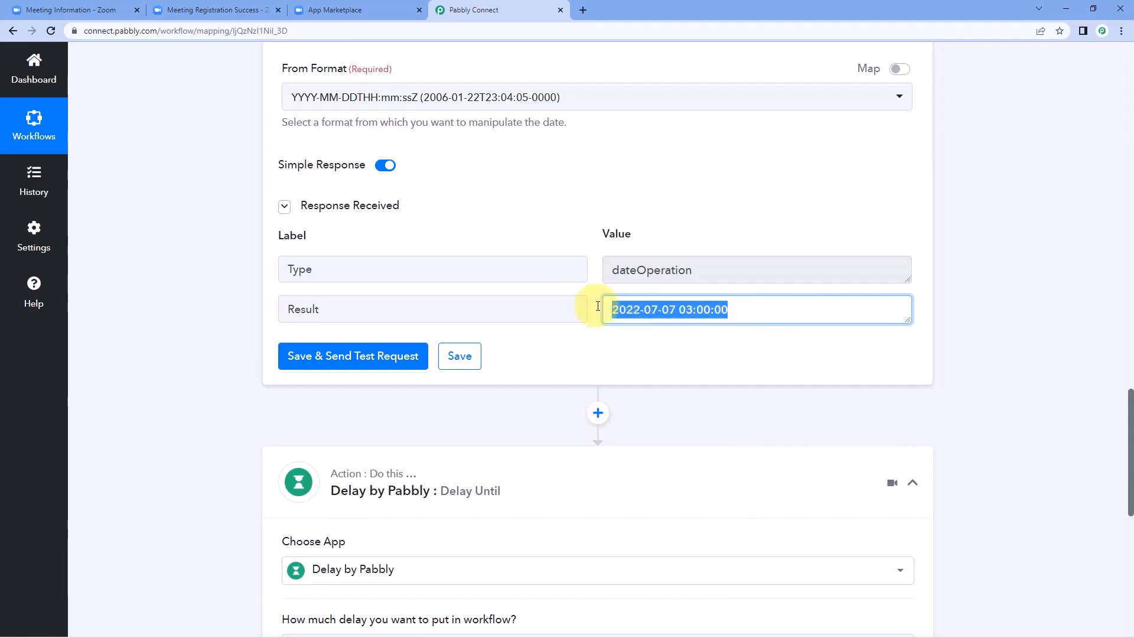
click(580, 346)
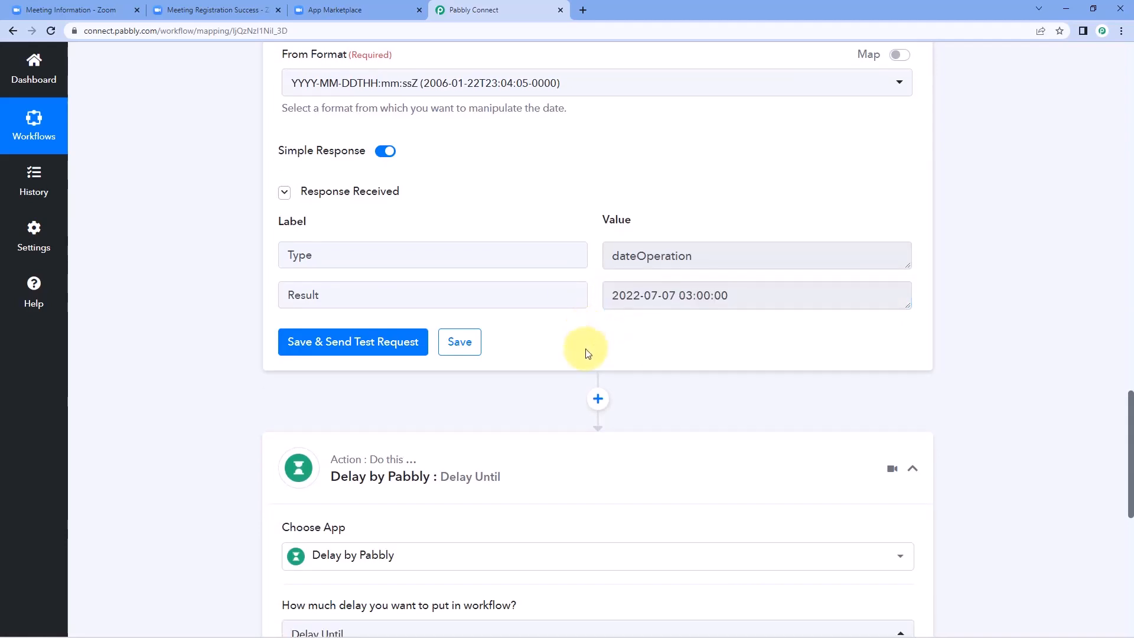
scroll(532, 331, down, 7)
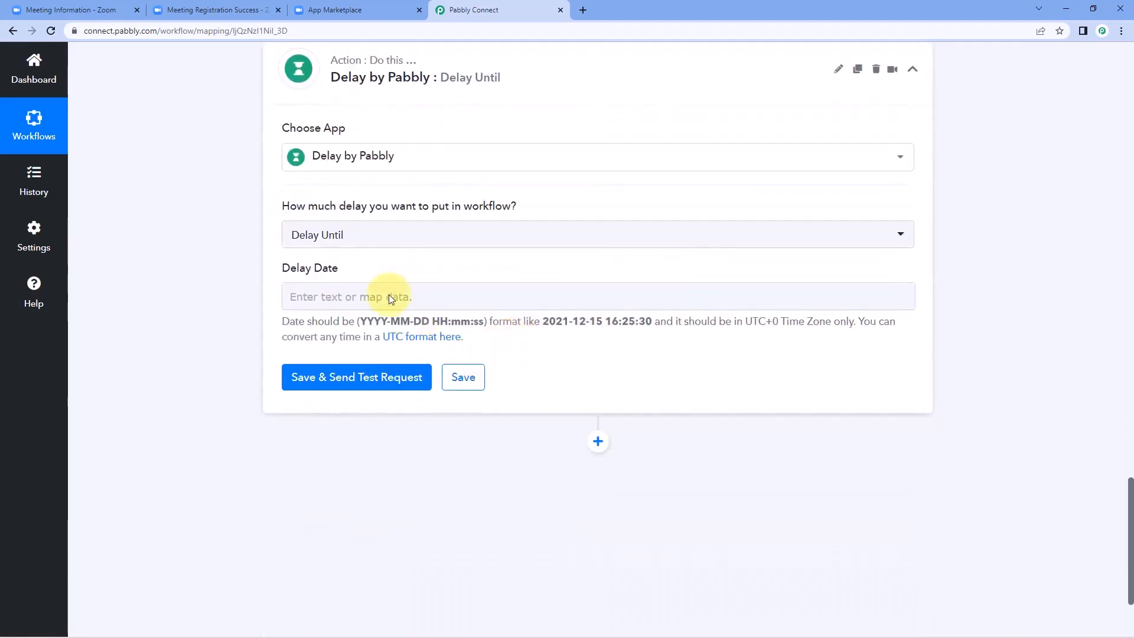
Step: Map step 2's Result into Delay Date, then save and send a test request
click(320, 303)
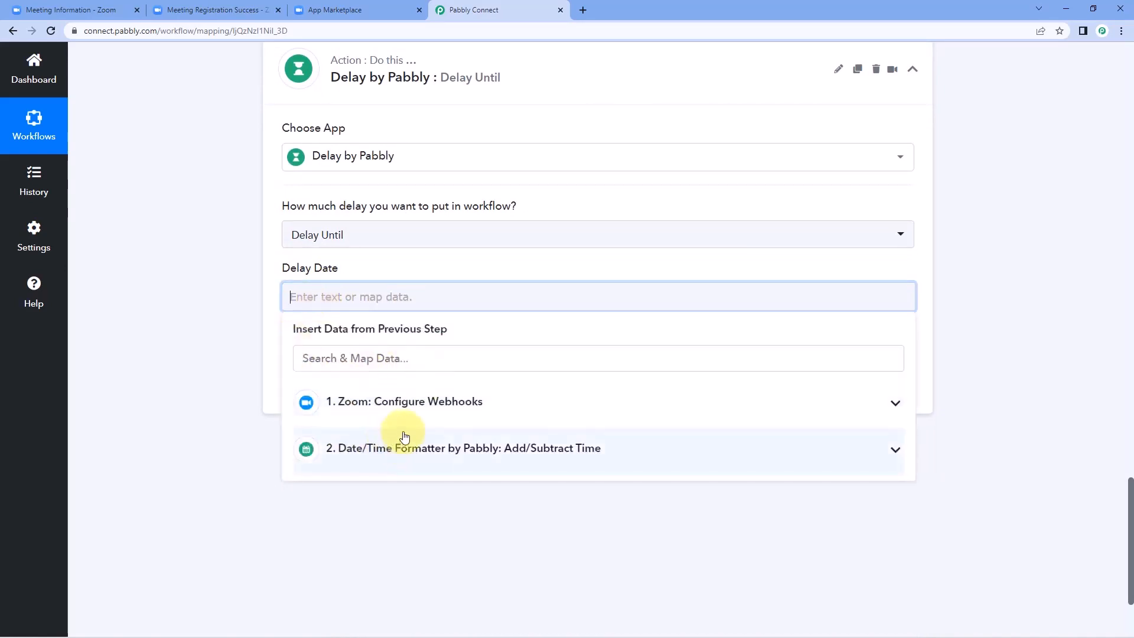
click(416, 444)
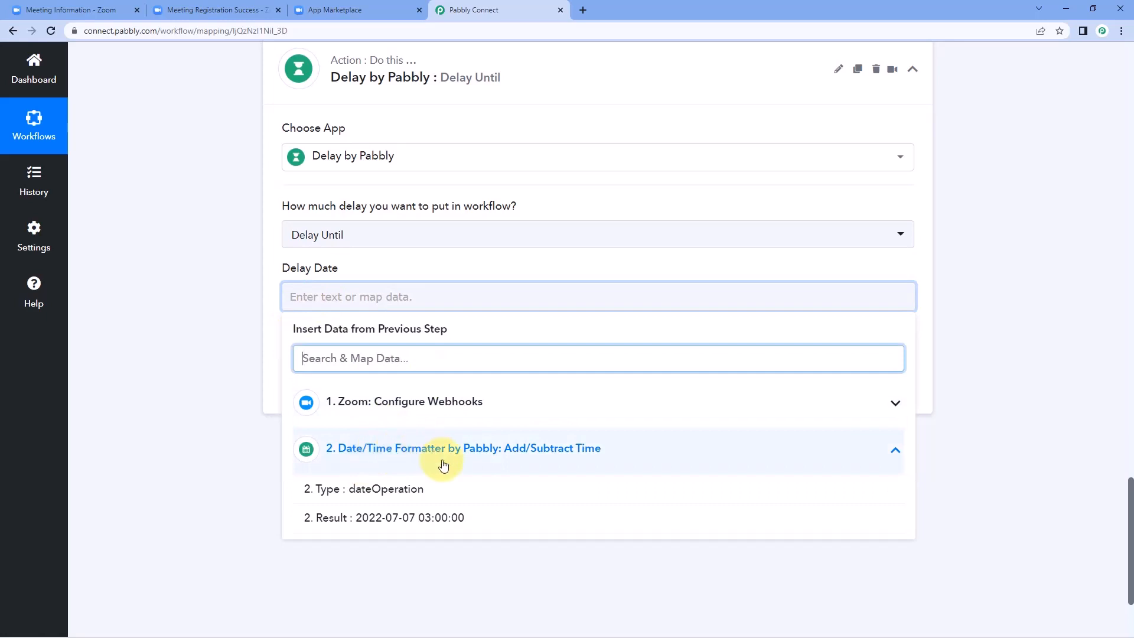
click(425, 518)
click(173, 316)
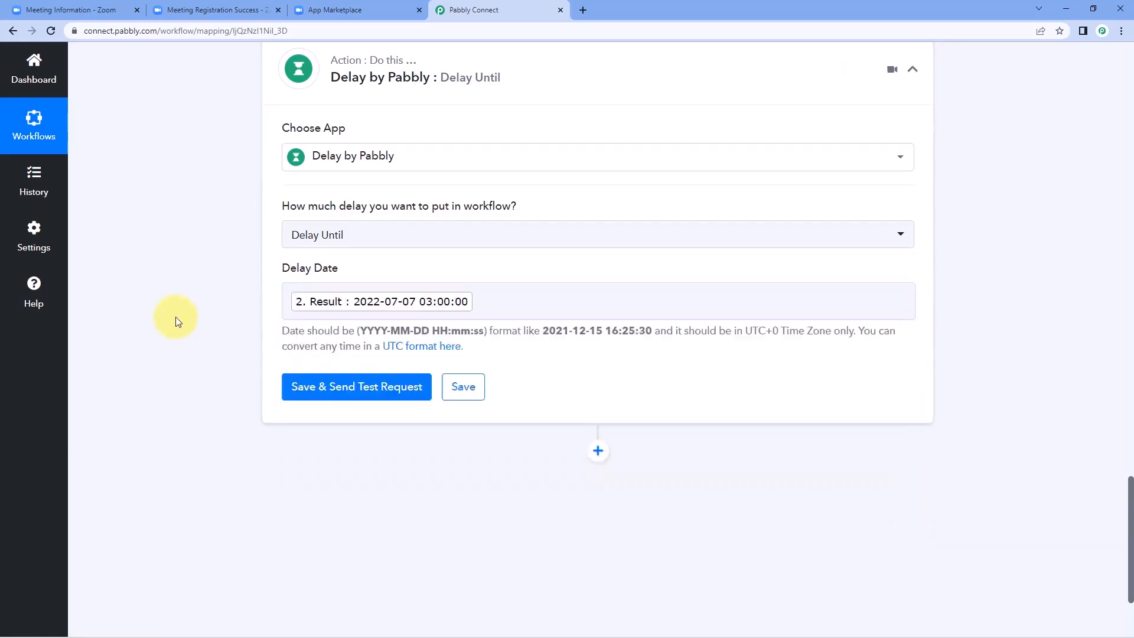
click(394, 393)
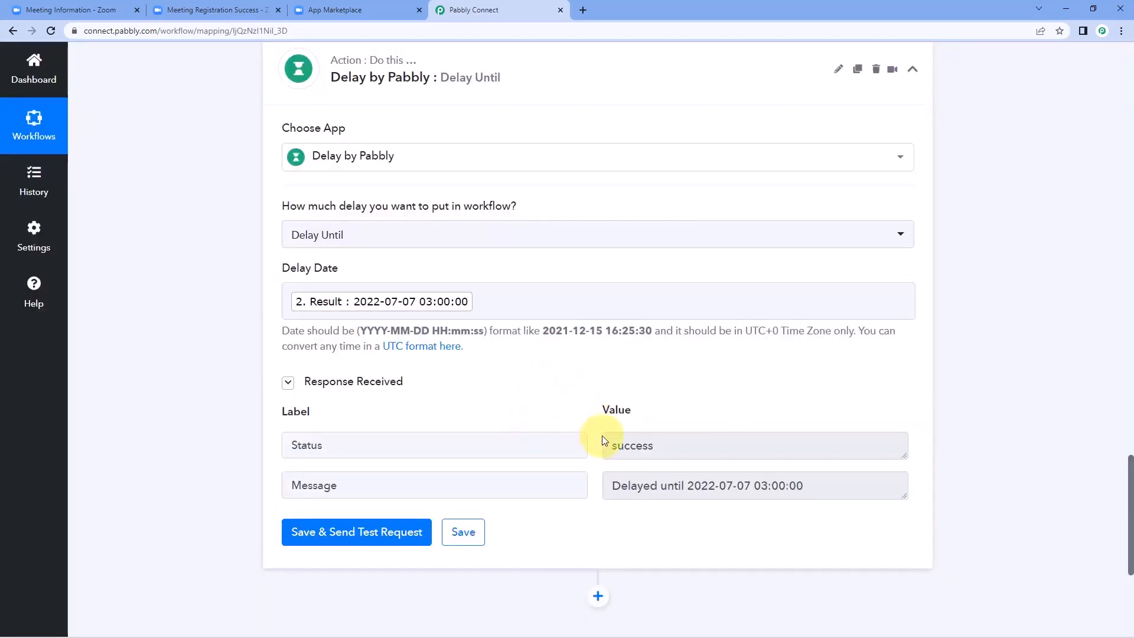
drag(688, 486, 840, 488)
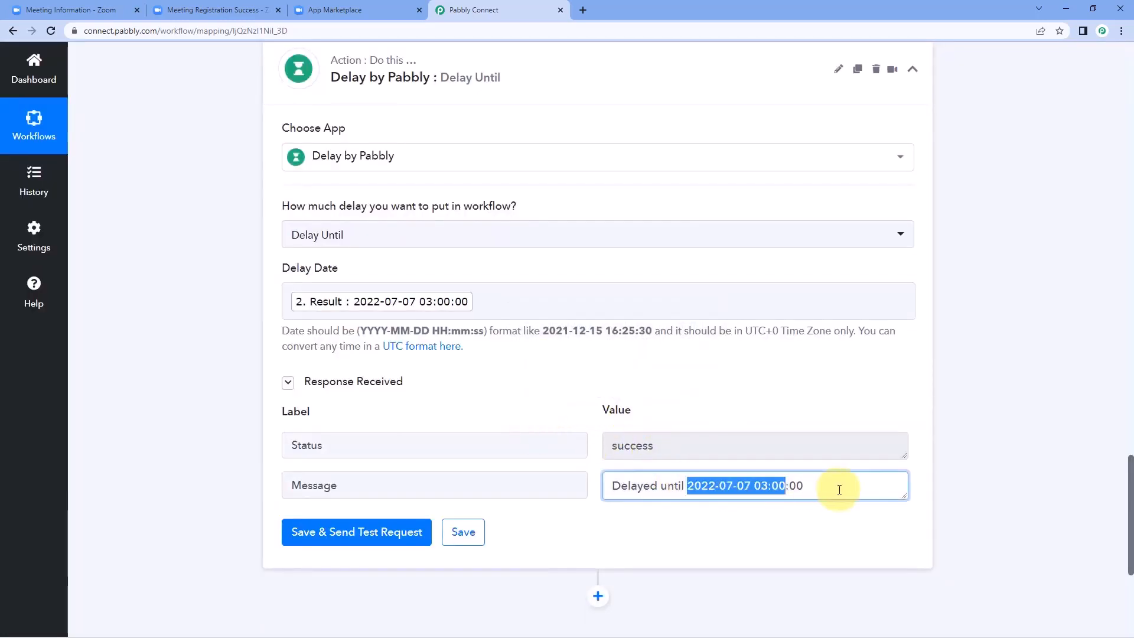
click(728, 410)
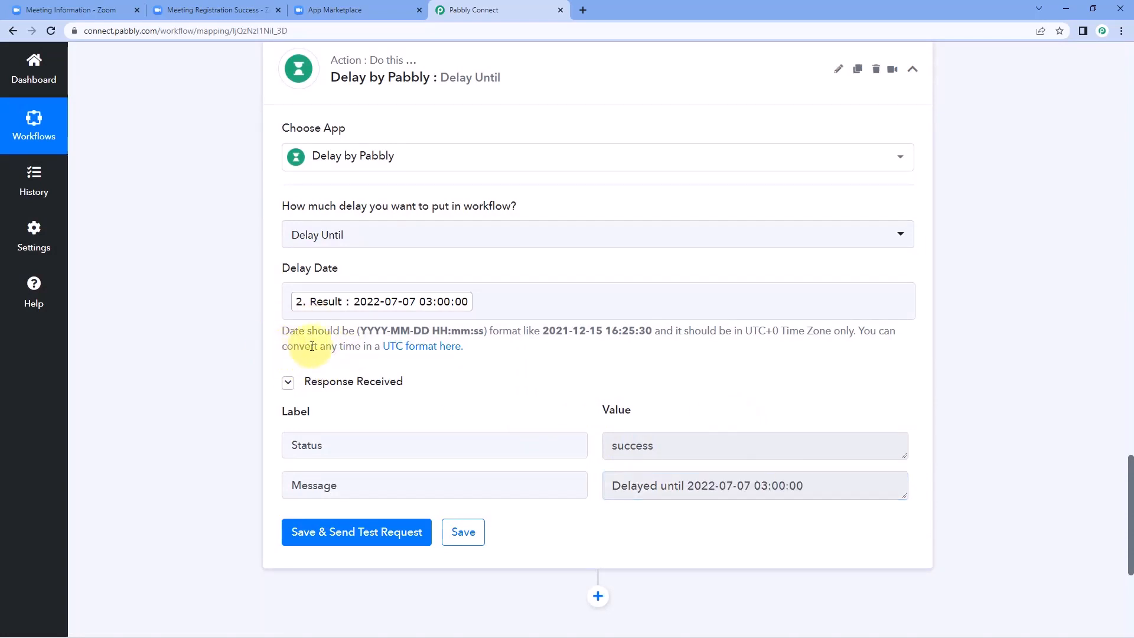
drag(361, 332, 487, 333)
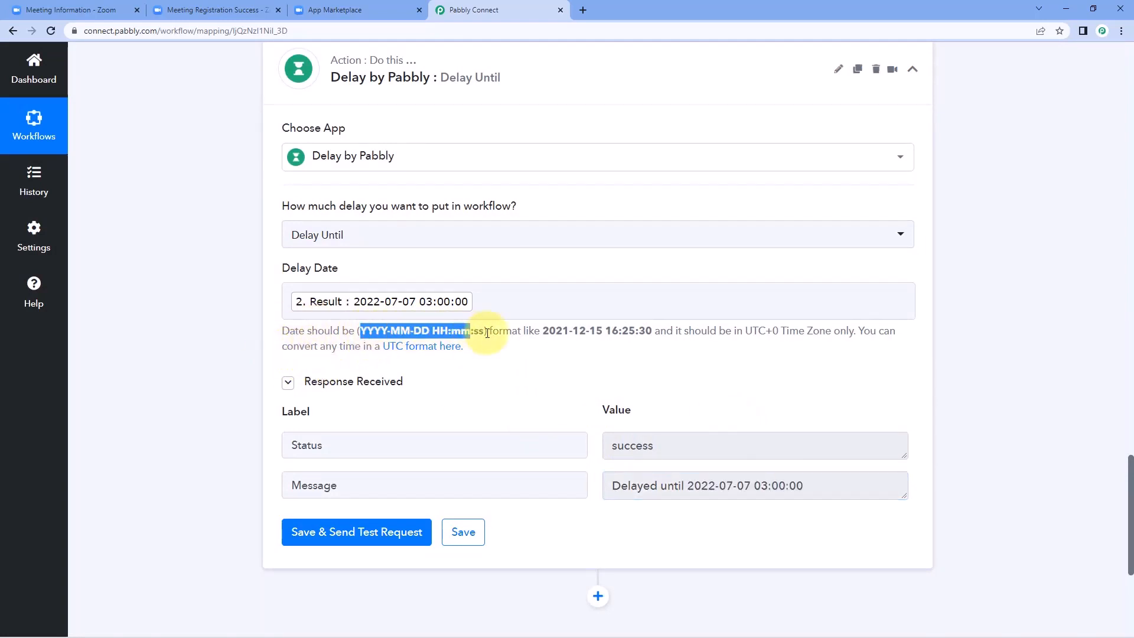
click(494, 266)
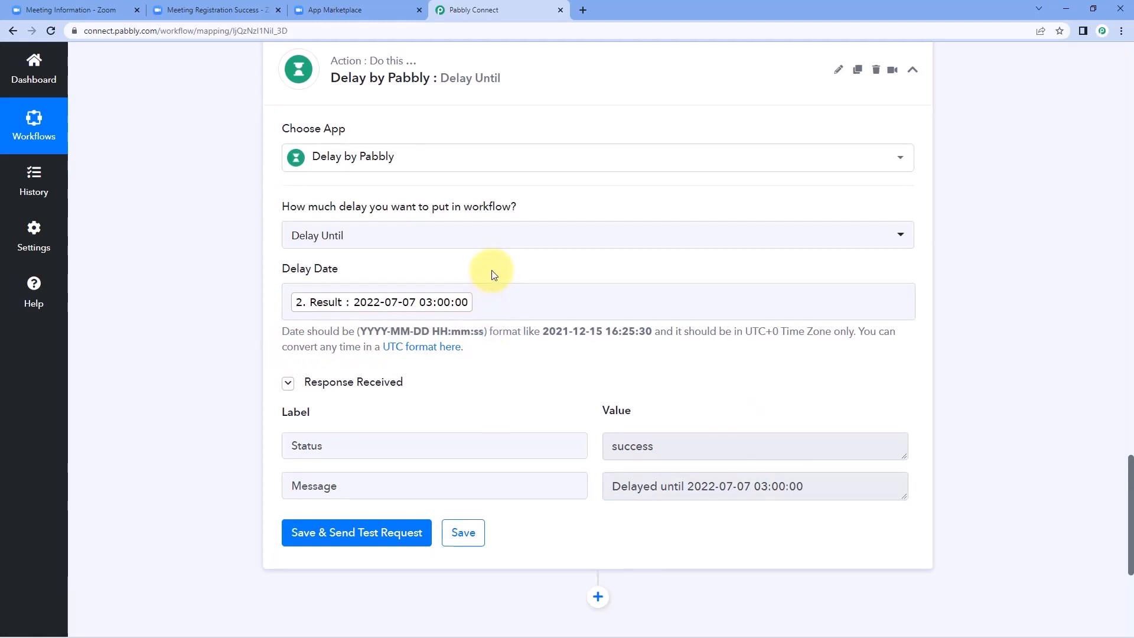
scroll(485, 272, up, 12)
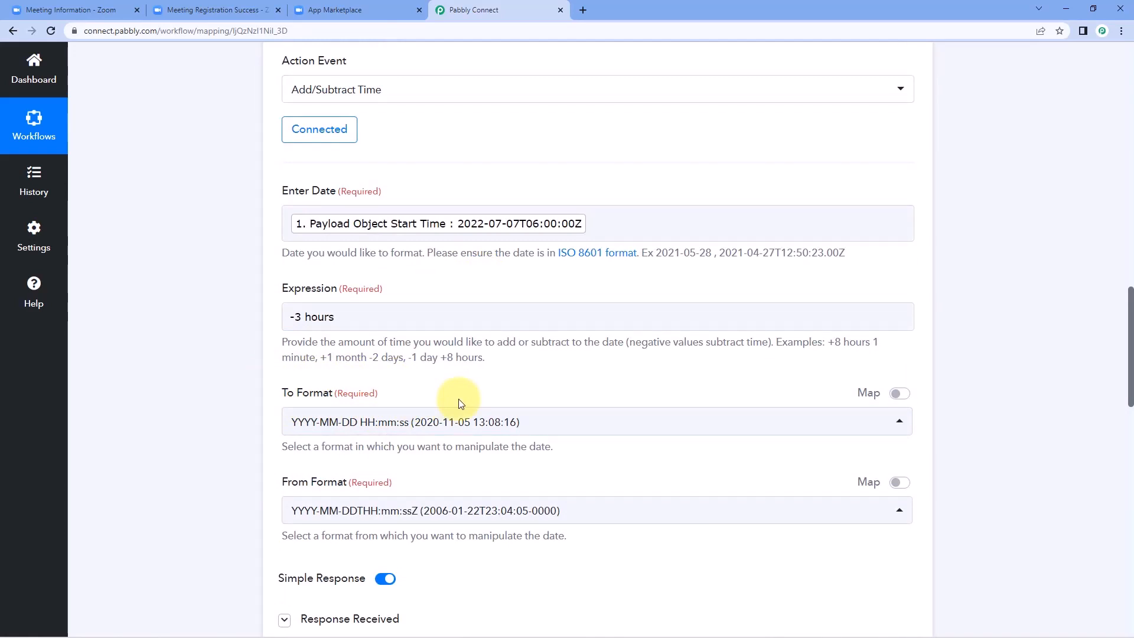
scroll(190, 405, down, 7)
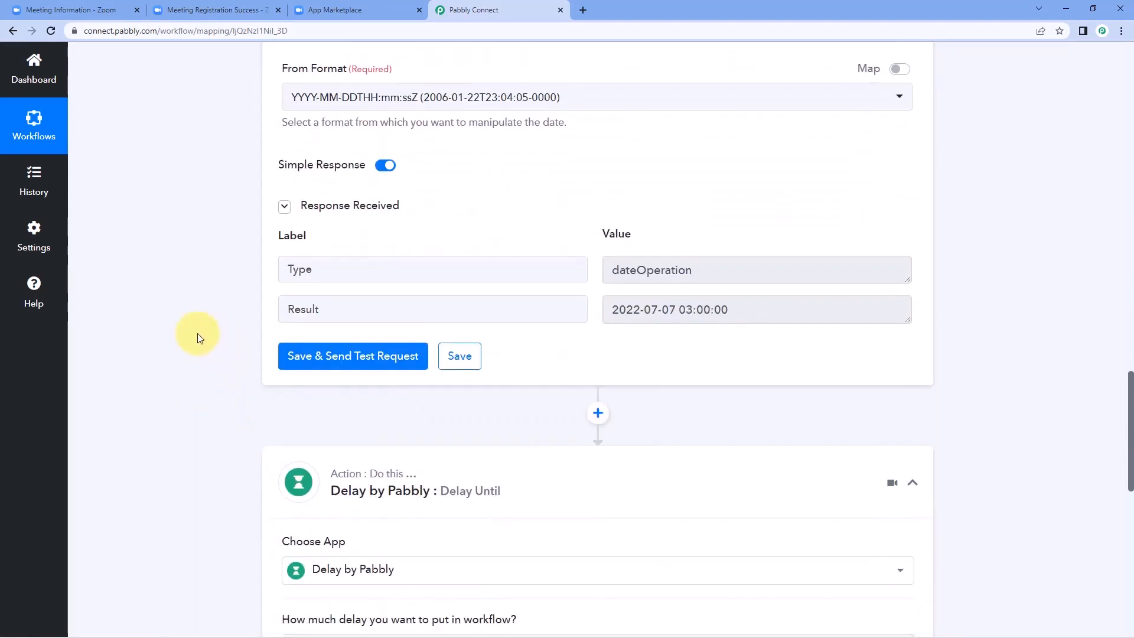
scroll(197, 333, down, 8)
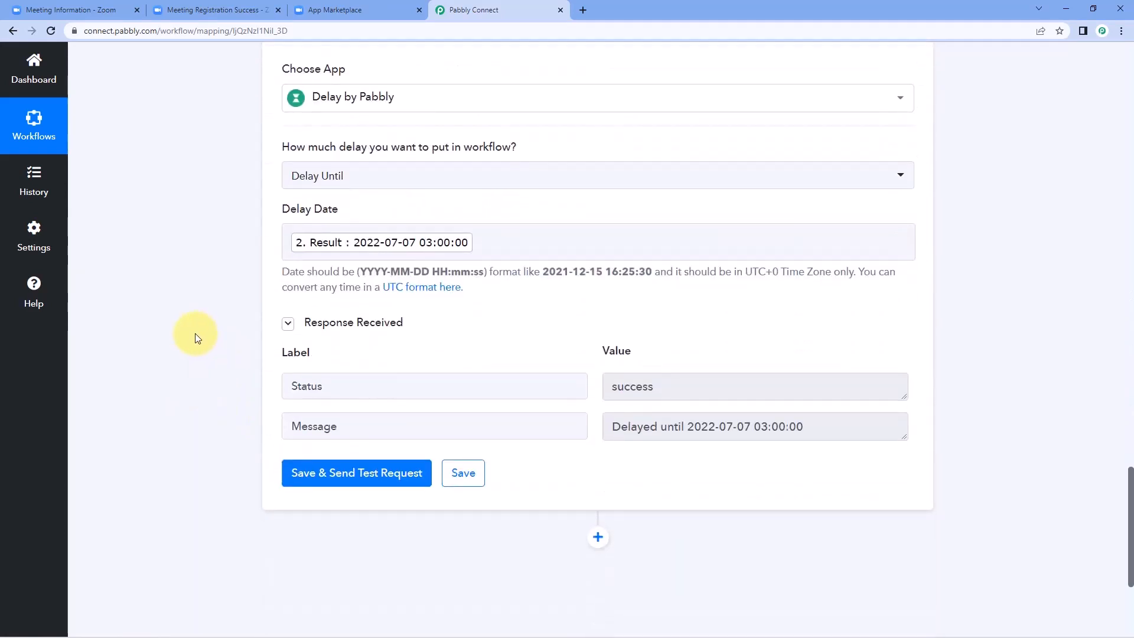
scroll(195, 333, down, 4)
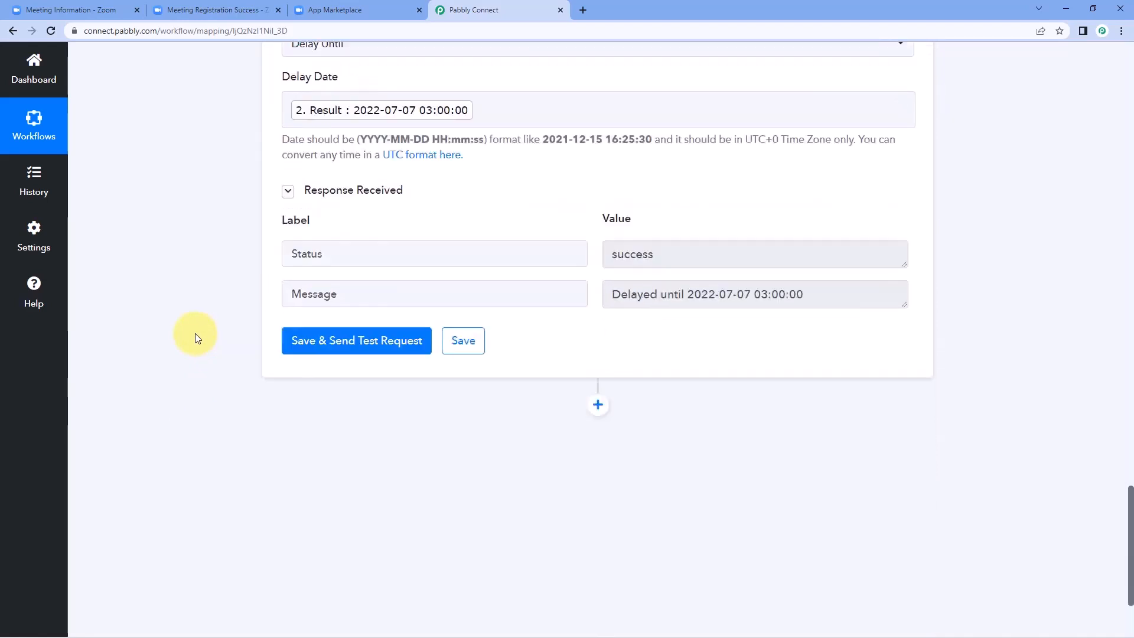
click(597, 295)
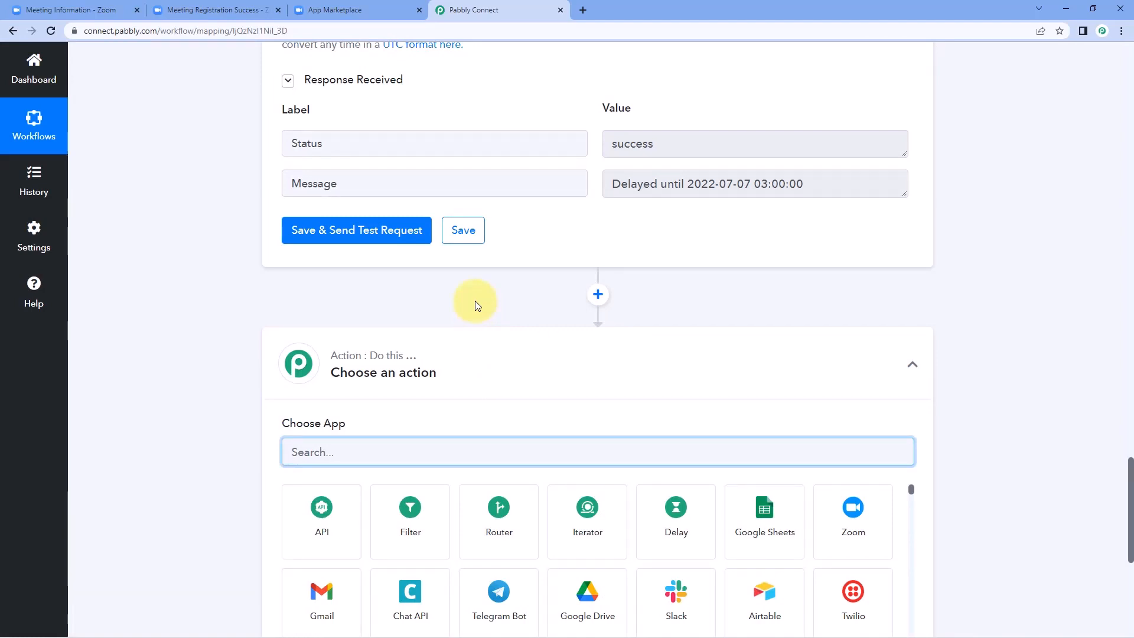
Step: Set the new step to Gmail with the Send Email action event and begin connecting an account
scroll(354, 307, down, 3)
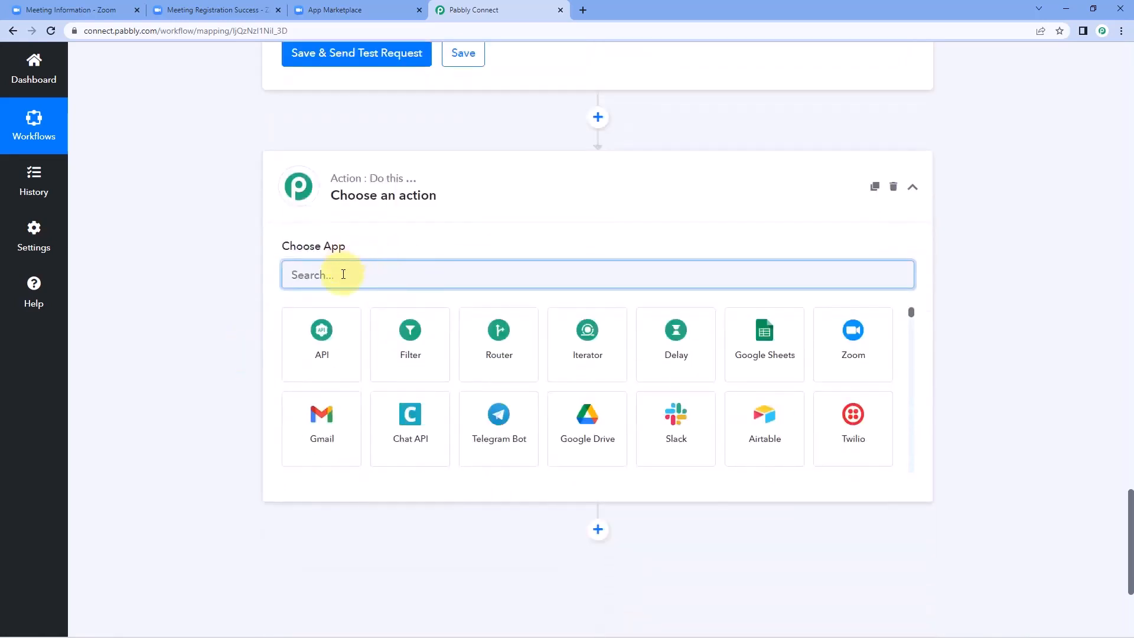
text(Gmail)
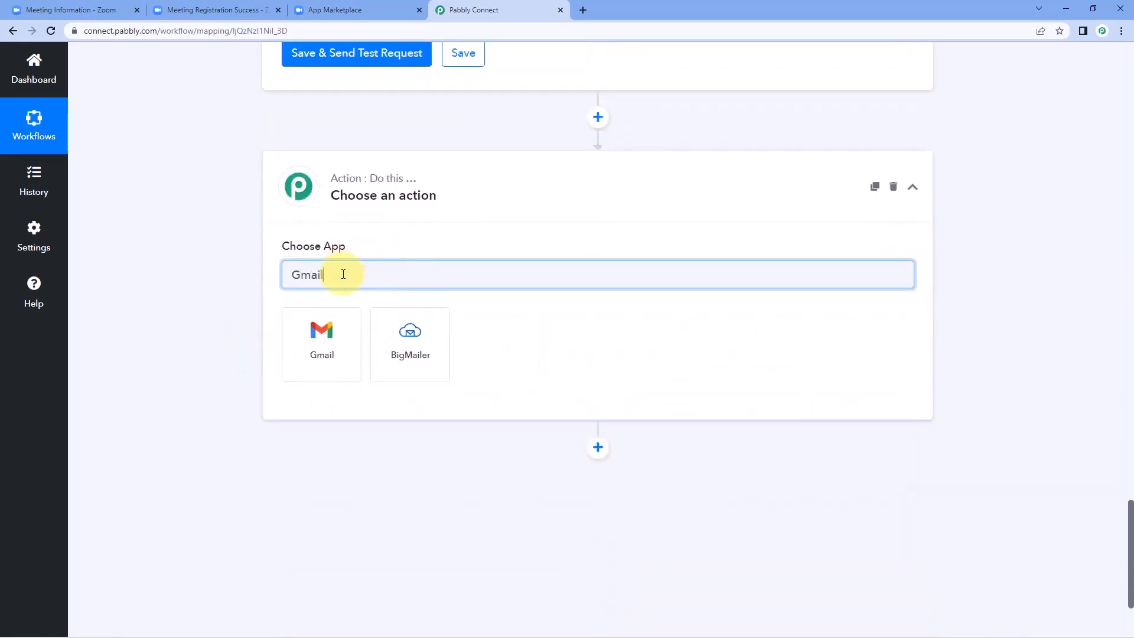
click(336, 329)
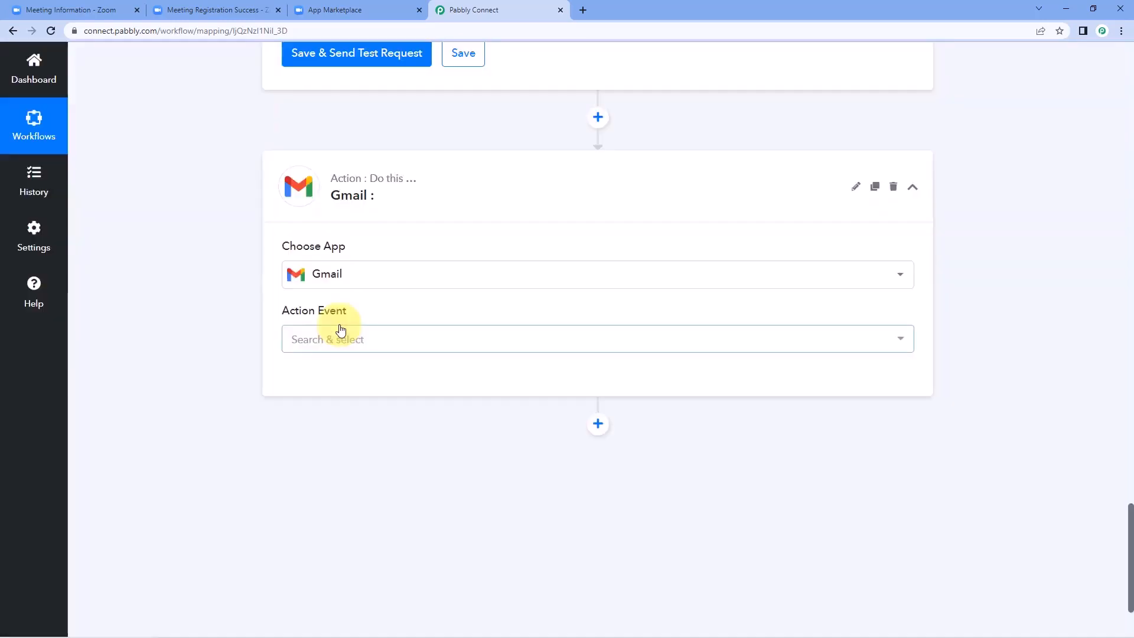
click(392, 337)
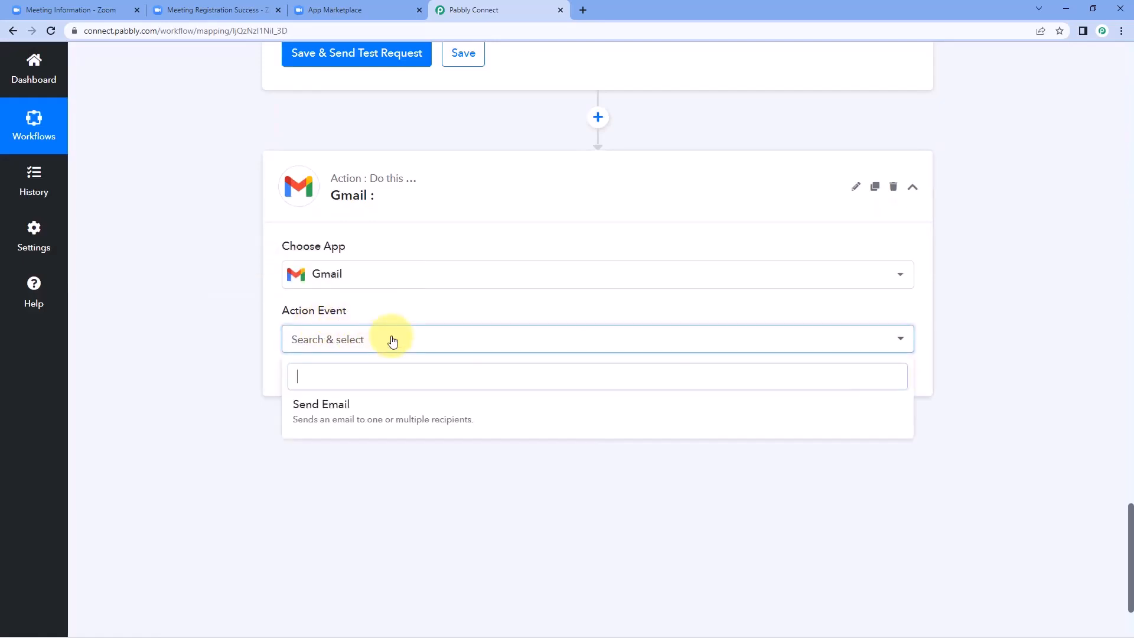
click(361, 411)
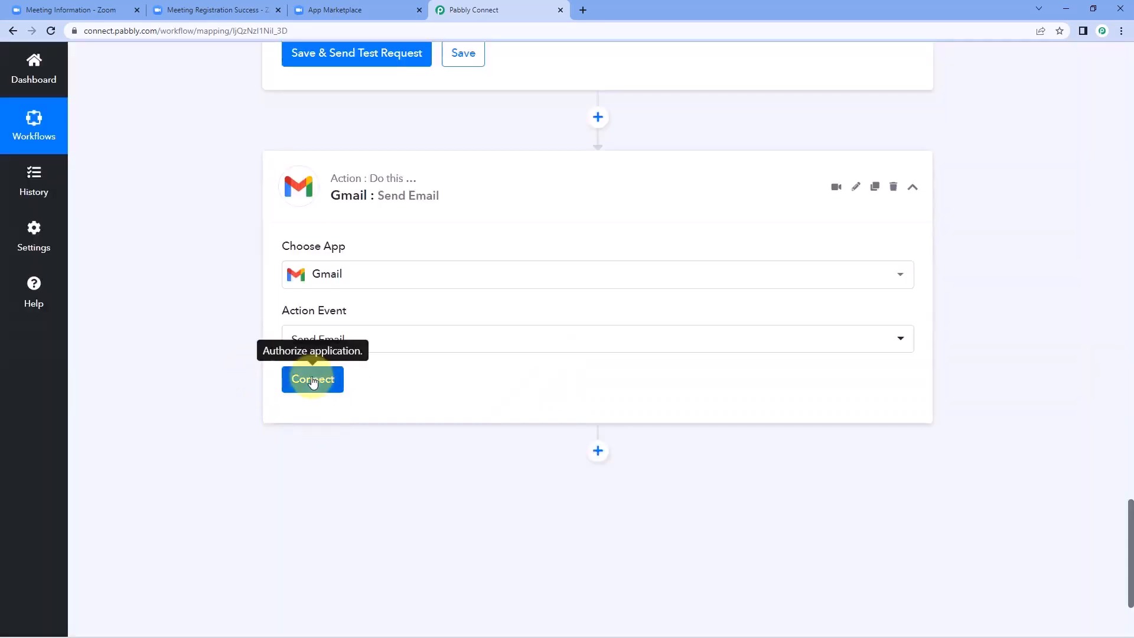
click(312, 380)
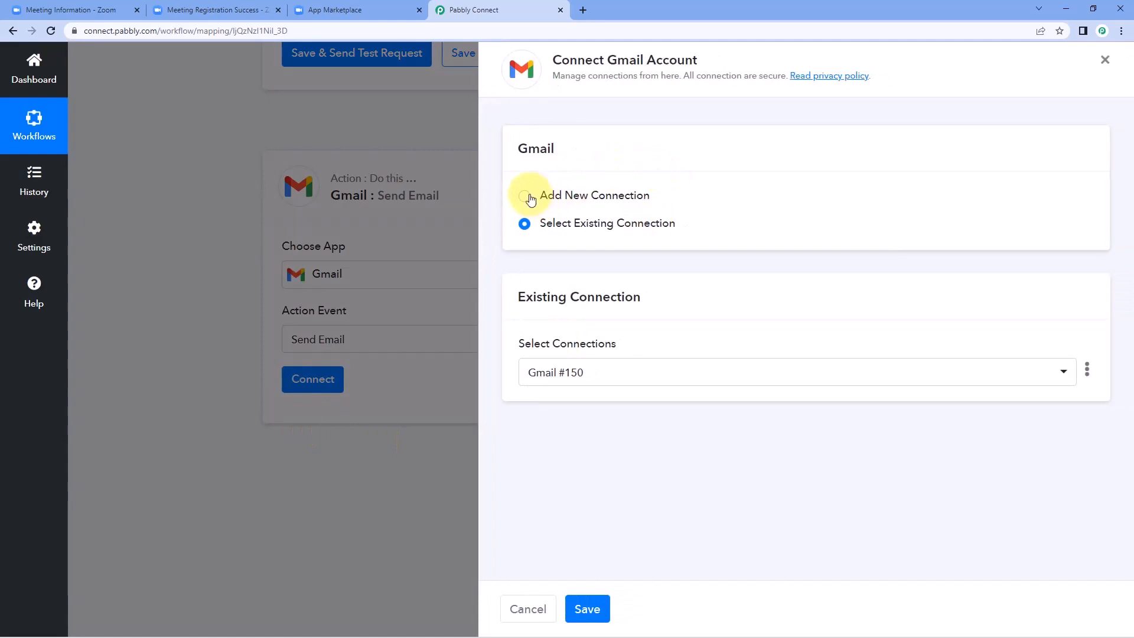
Step: Add a new Gmail connection by signing in with the Google account and granting access
click(530, 199)
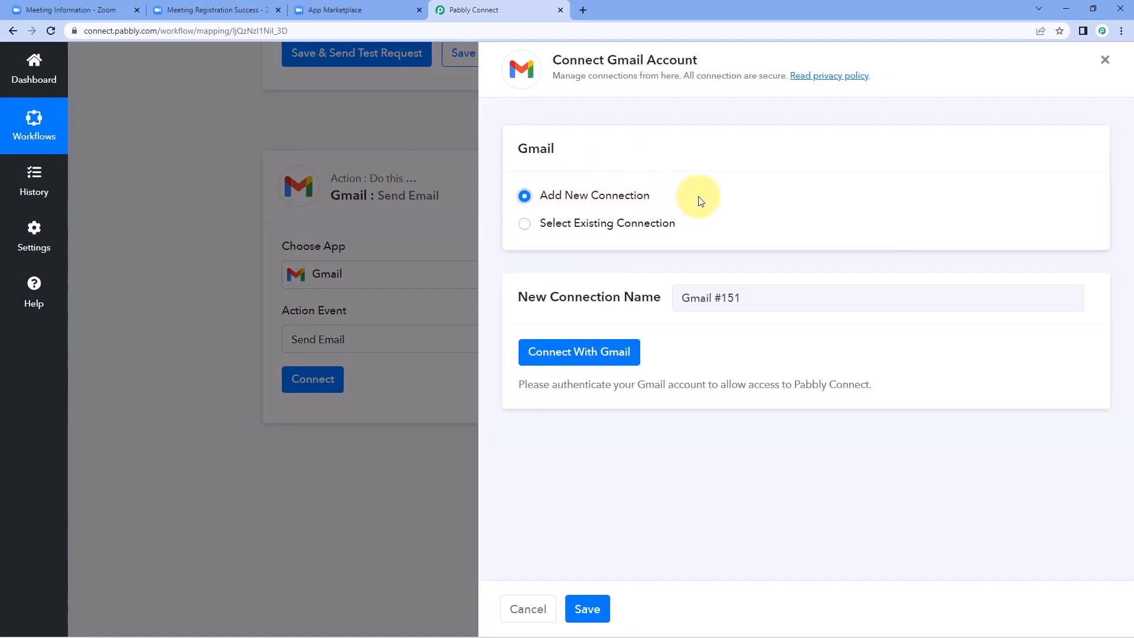
click(571, 353)
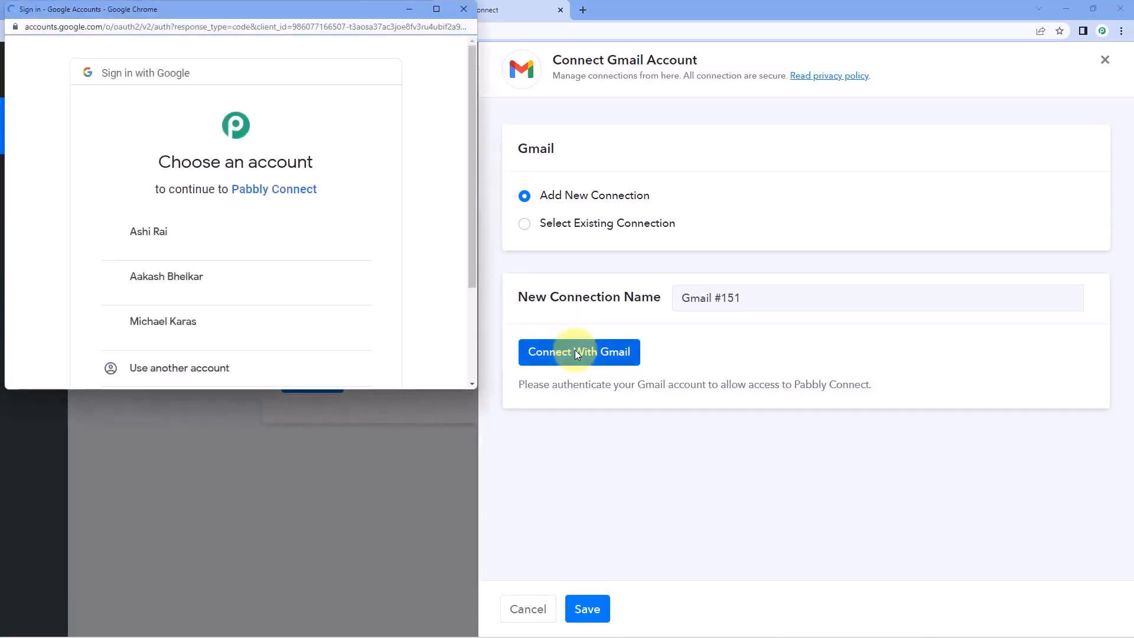
click(231, 246)
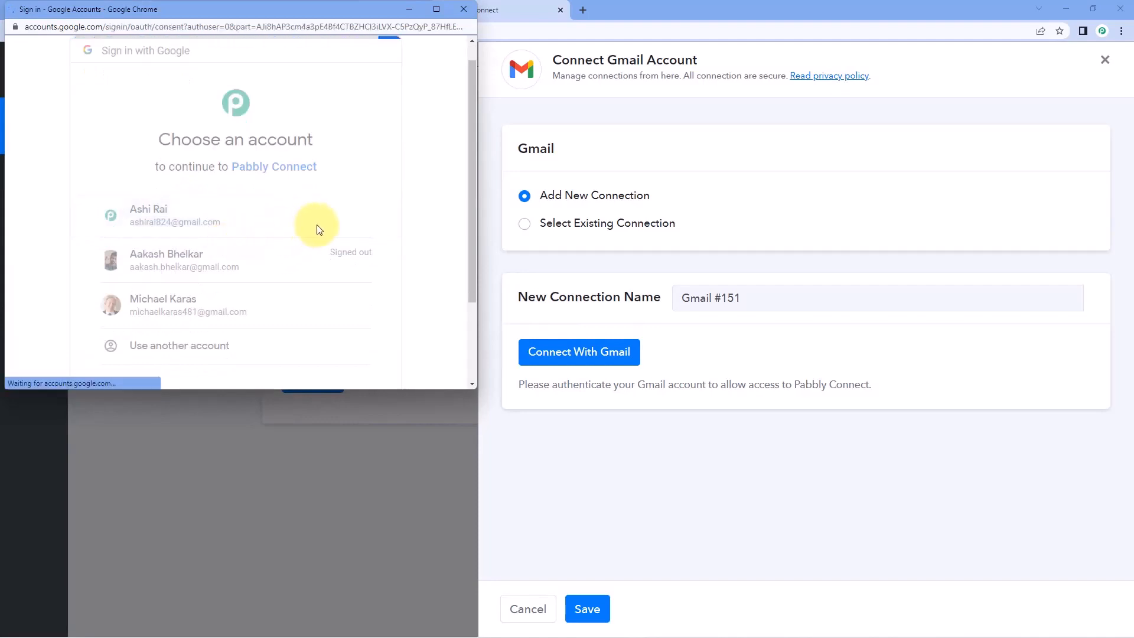
scroll(328, 231, down, 4)
click(334, 280)
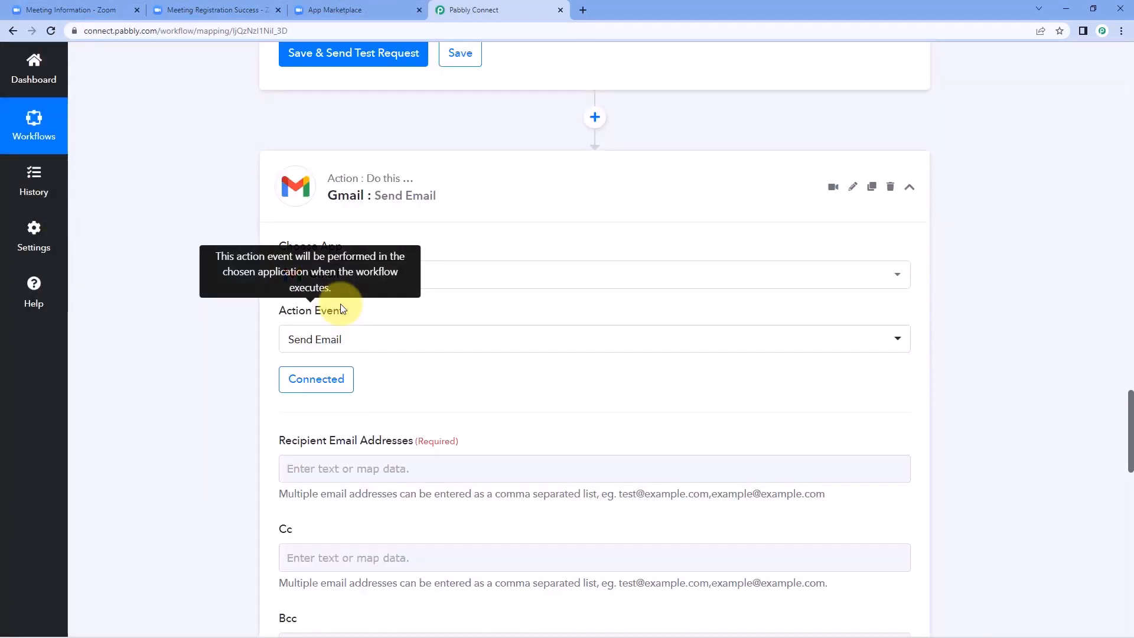
scroll(250, 331, down, 2)
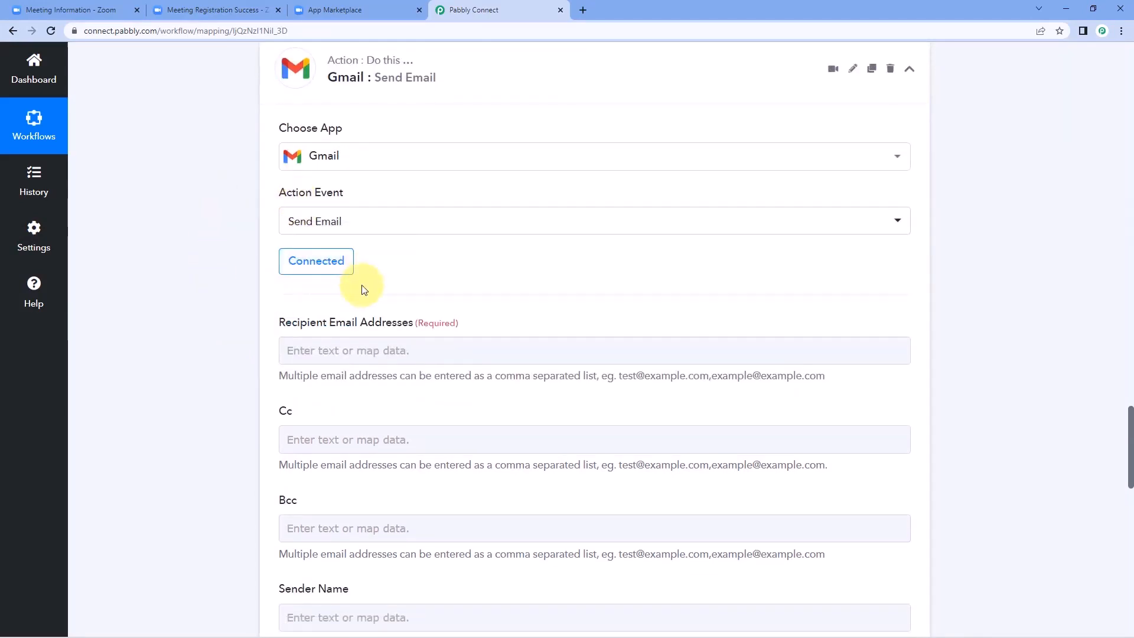
scroll(313, 283, down, 2)
click(319, 224)
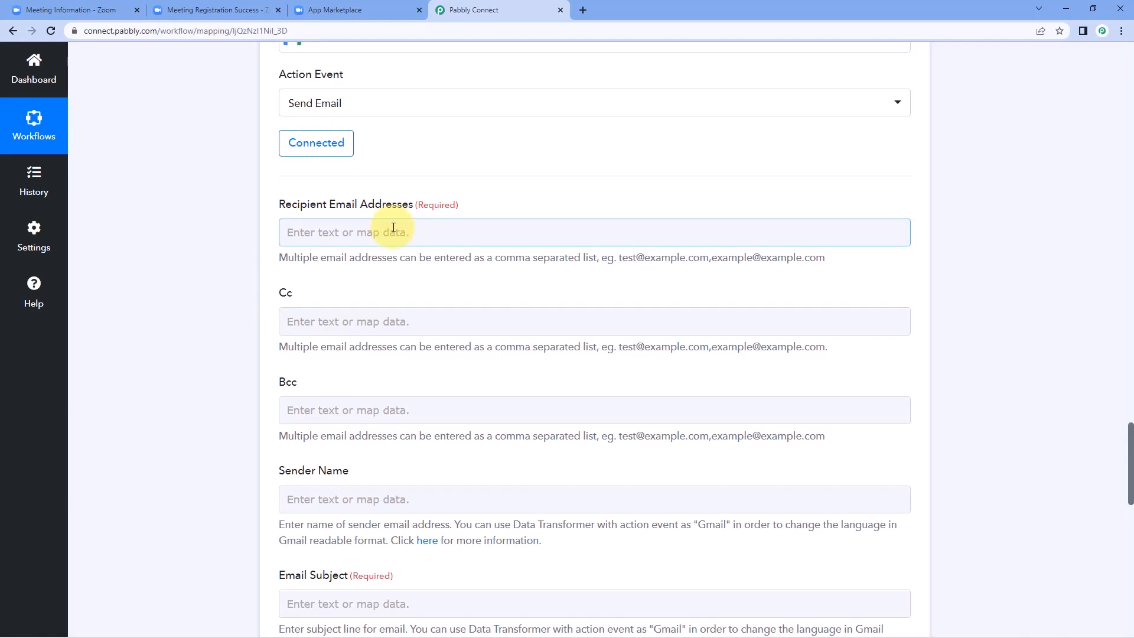
click(393, 229)
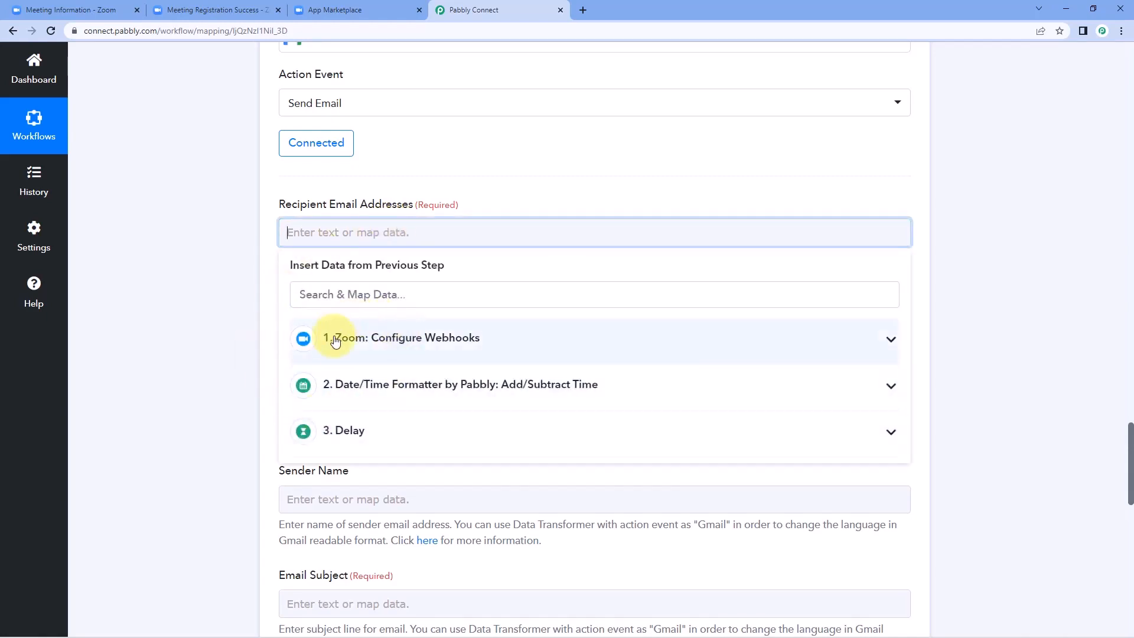
click(470, 344)
scroll(236, 357, down, 2)
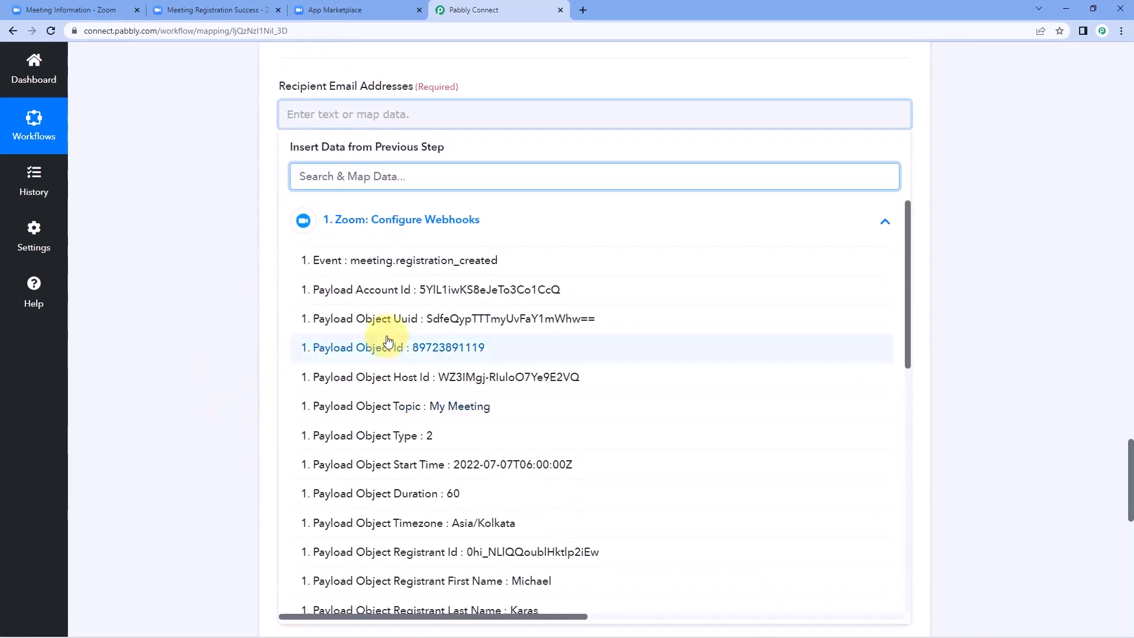
scroll(396, 319, down, 2)
scroll(398, 283, down, 3)
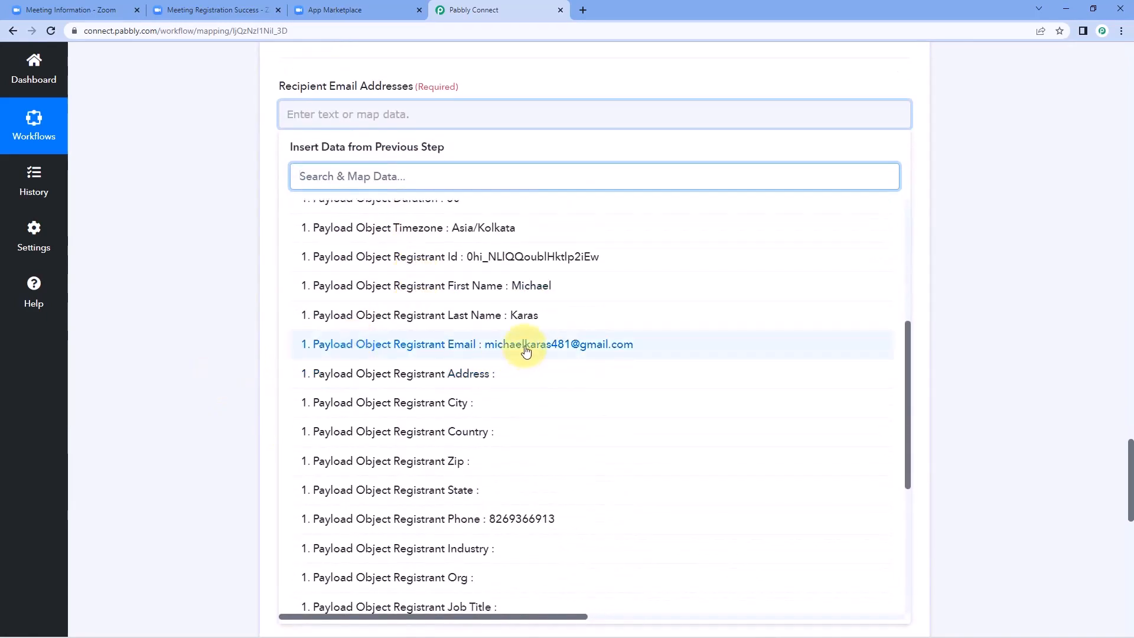
click(436, 345)
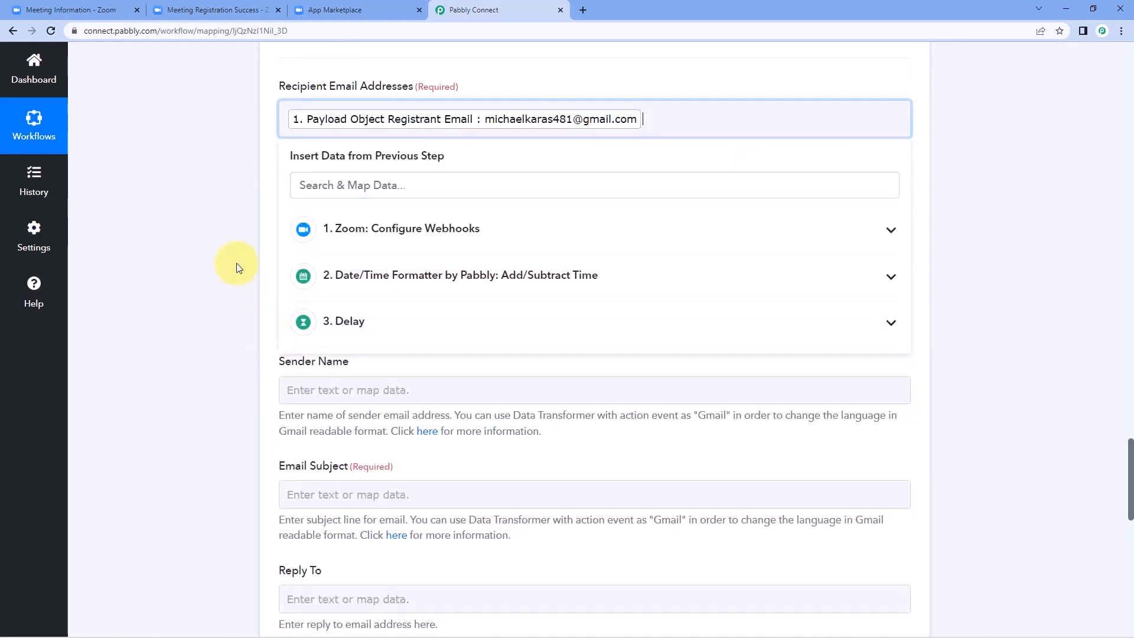
click(228, 267)
scroll(228, 269, down, 2)
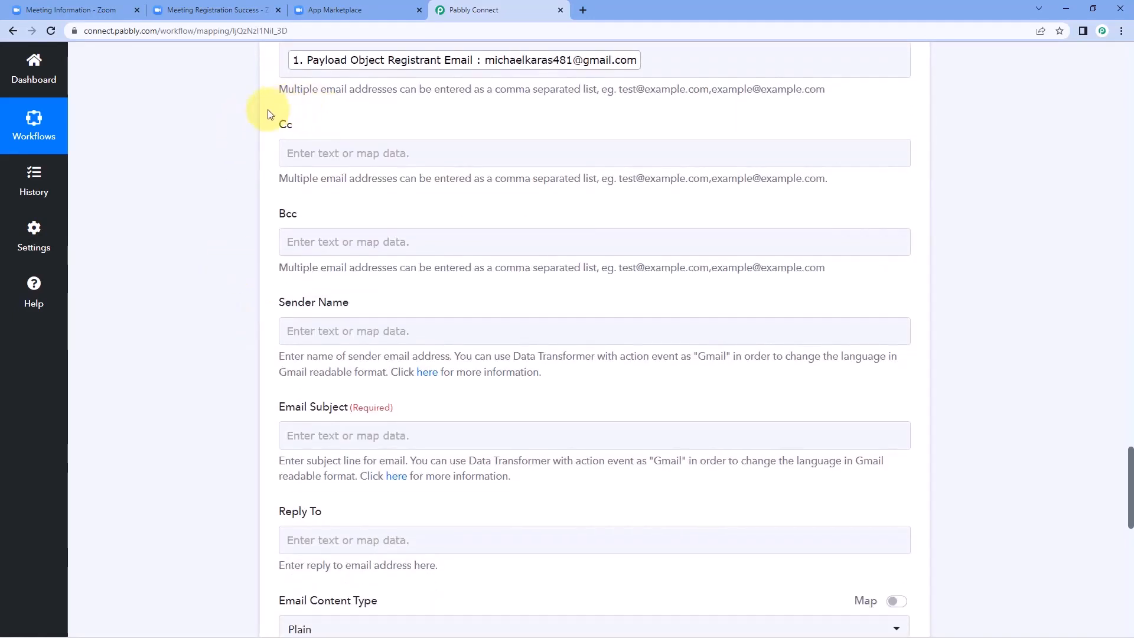
scroll(323, 226, down, 1)
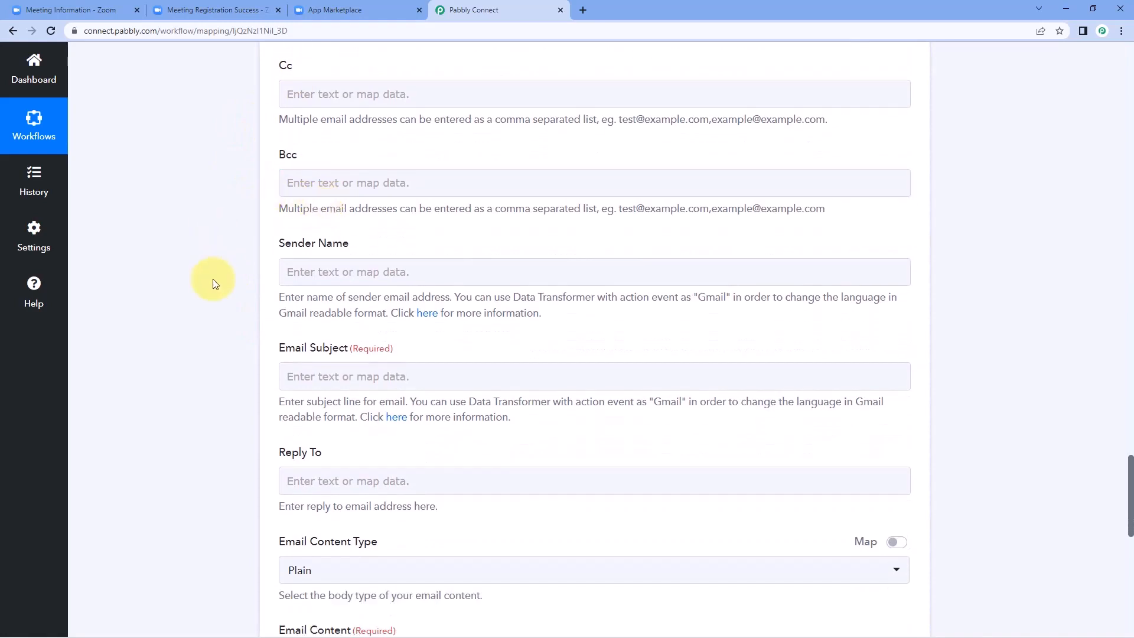
Step: Enter Pabbly as the Gmail step's Sender Name
click(335, 272)
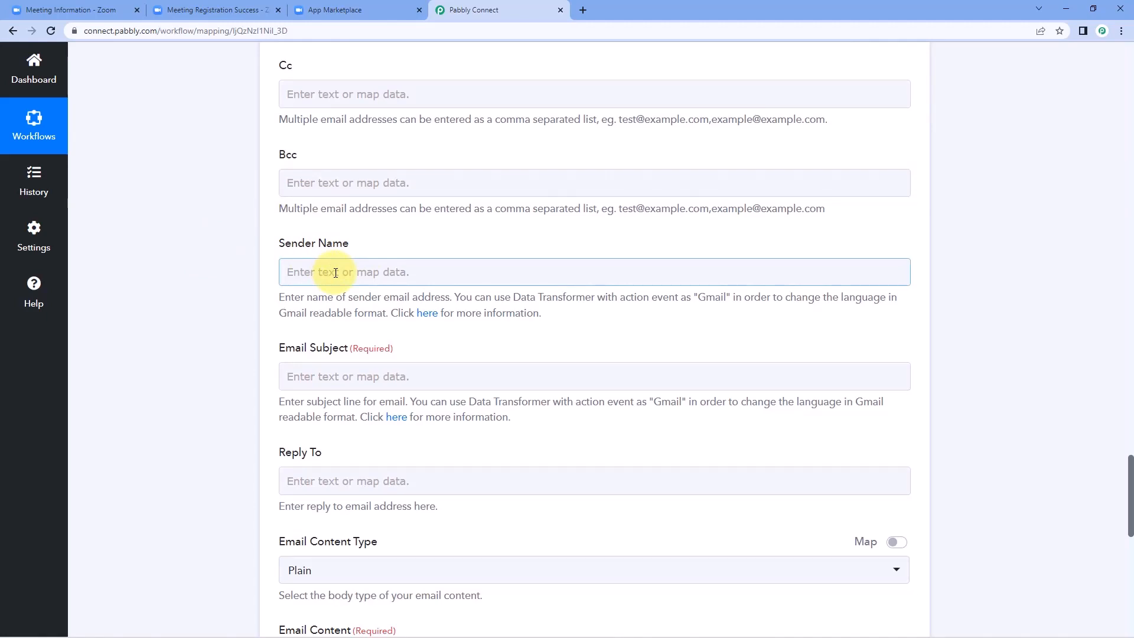
click(336, 273)
text(Pabbly)
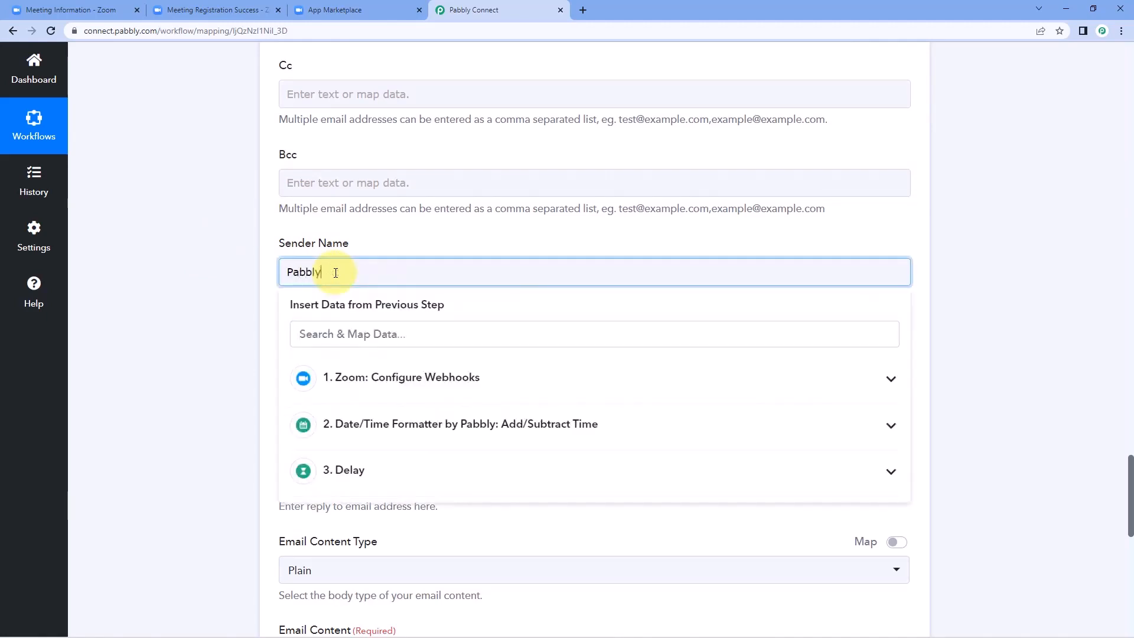
click(148, 354)
scroll(275, 338, down, 1)
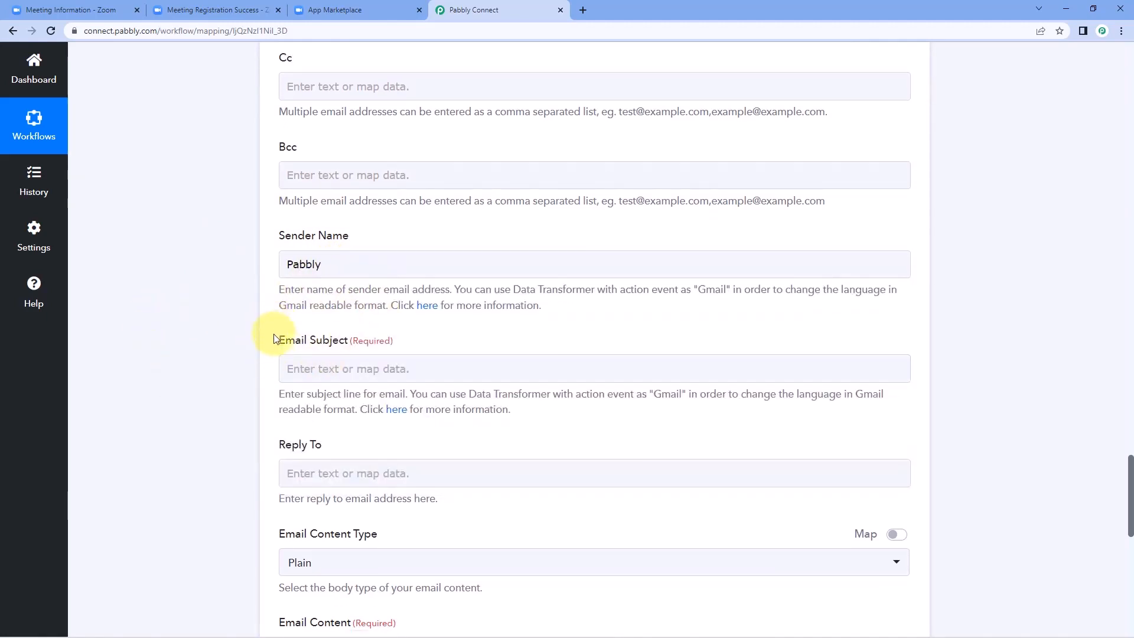
scroll(275, 338, down, 2)
Step: Set the Email Subject to 'Reminder Notification for Meeting' and keep the content type Plain
click(299, 257)
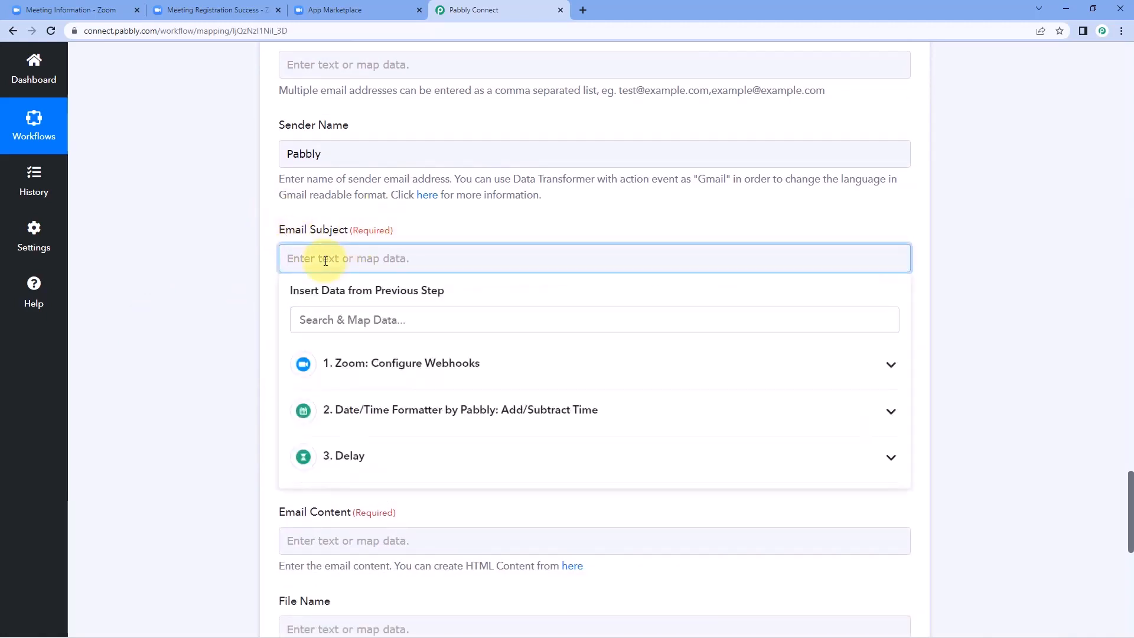
text(R)
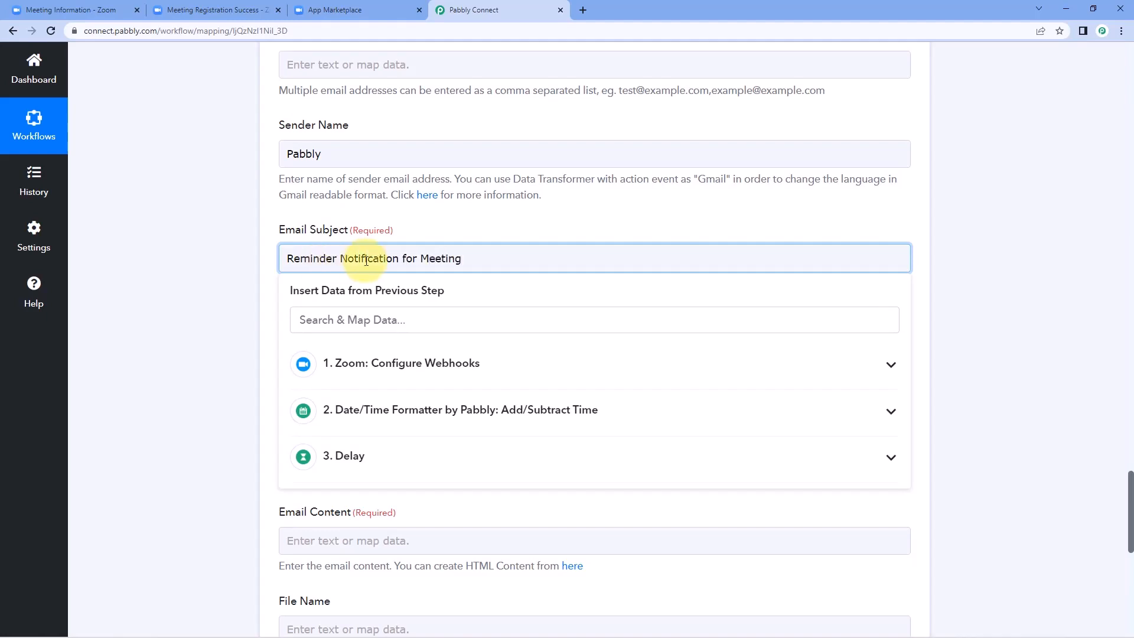
click(190, 283)
scroll(360, 331, down, 1)
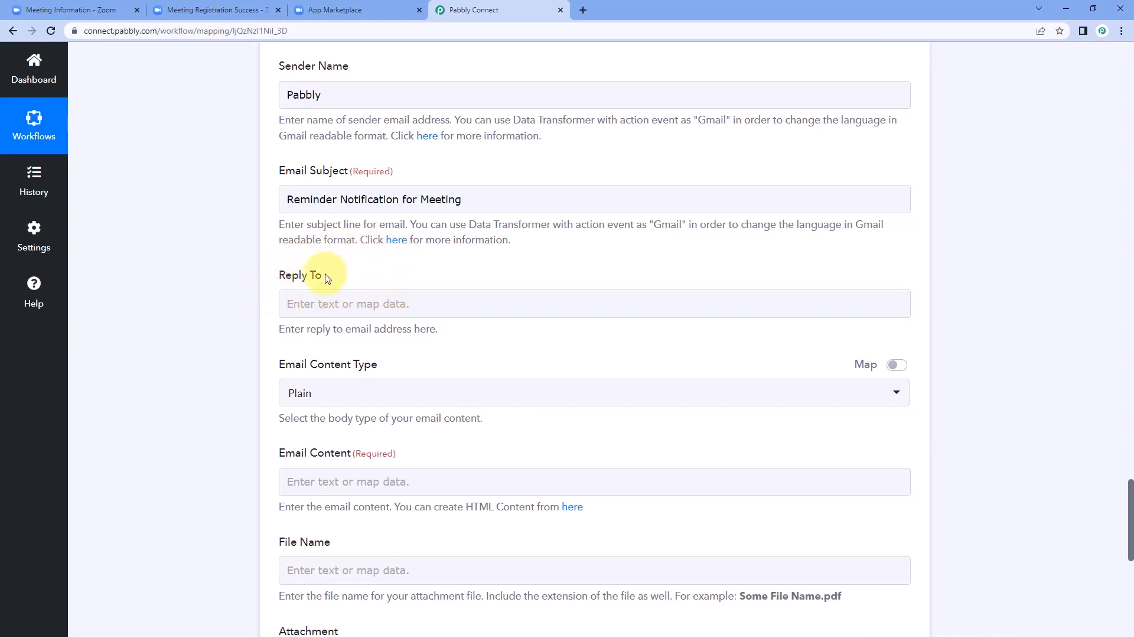
scroll(347, 268, down, 1)
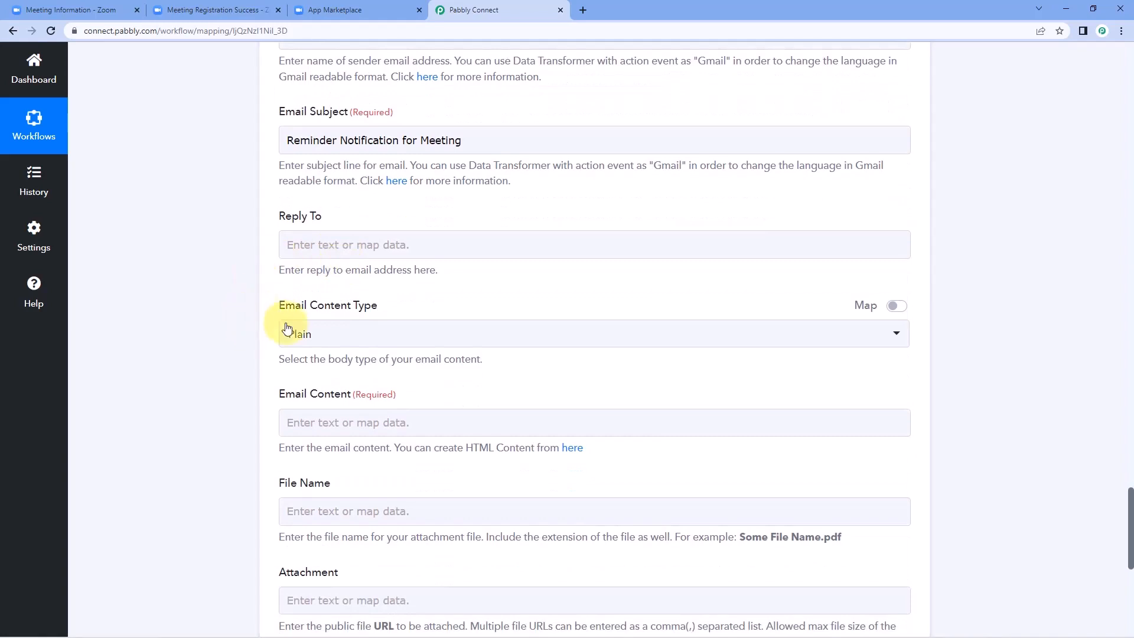
click(362, 332)
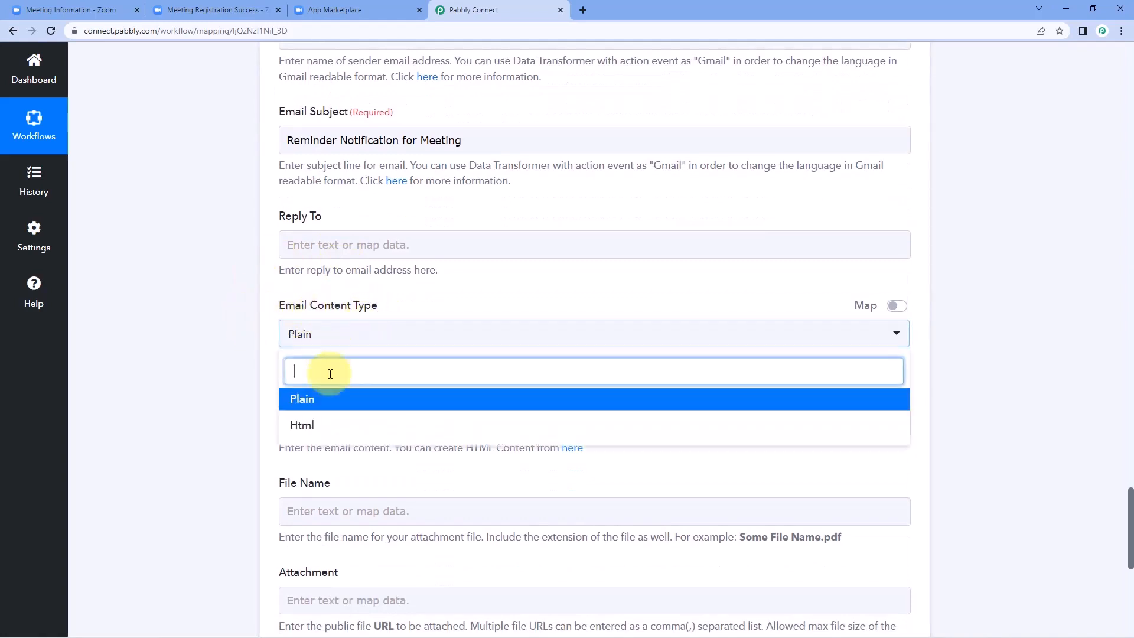
click(320, 404)
scroll(271, 395, down, 2)
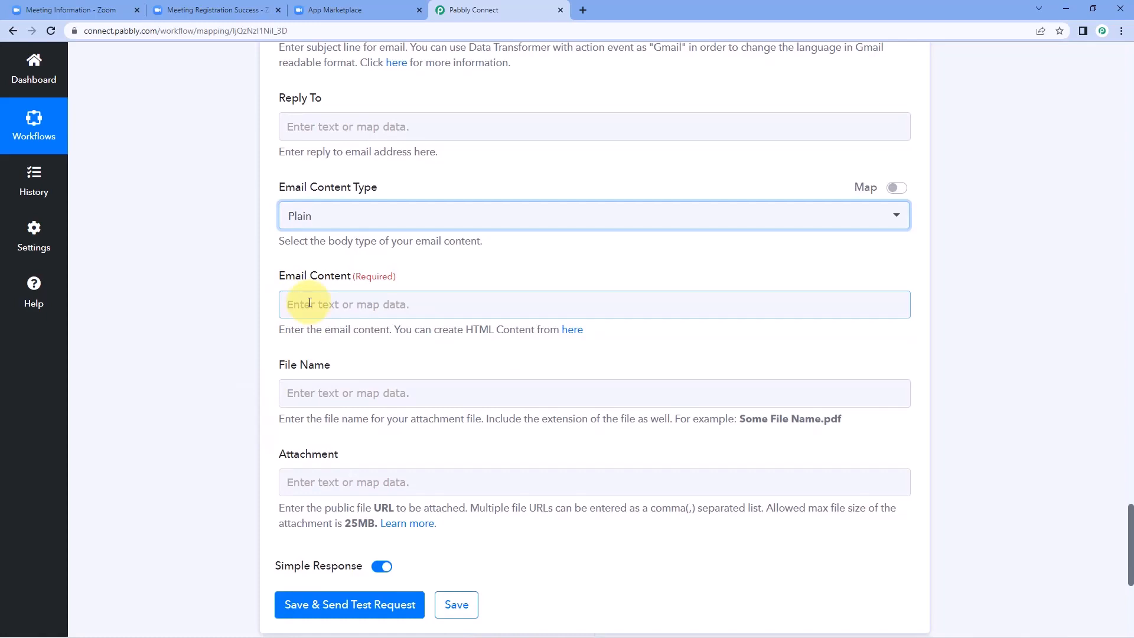
Step: Start the body with 'Hello' plus the registrant's first name and a reminder citing the meeting Start Time
click(292, 303)
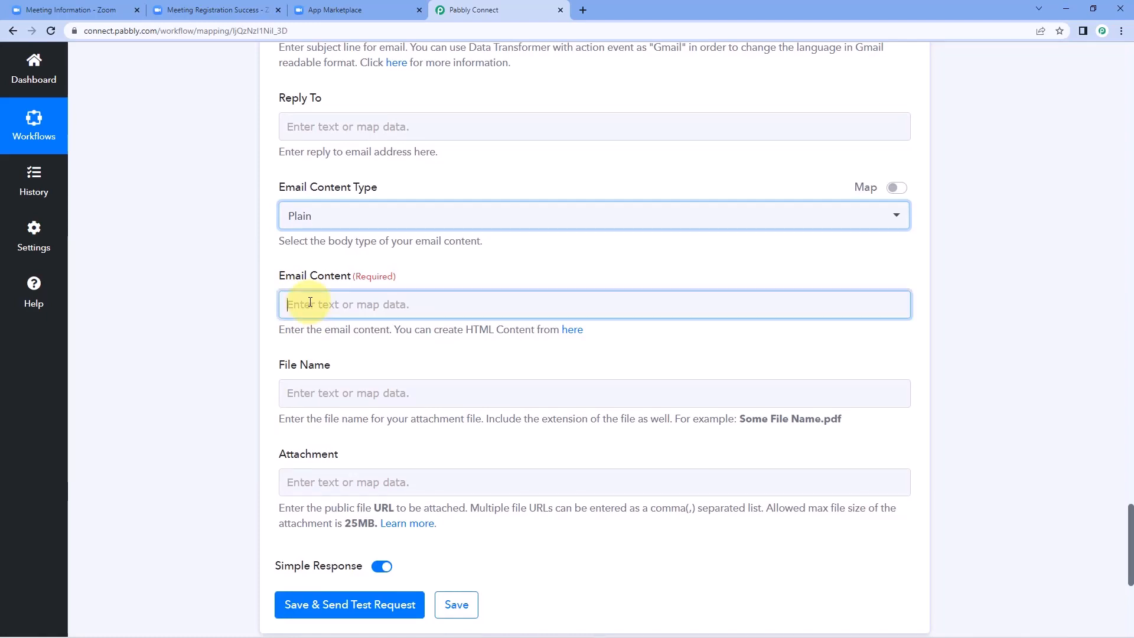
text(Hello)
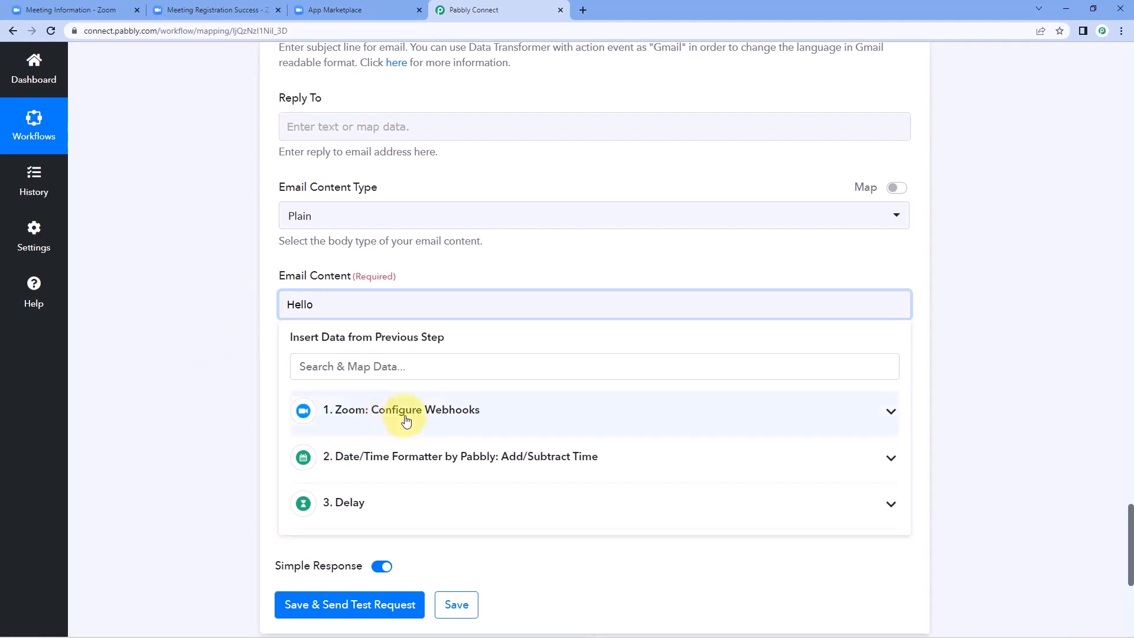
click(452, 416)
scroll(471, 461, down, 5)
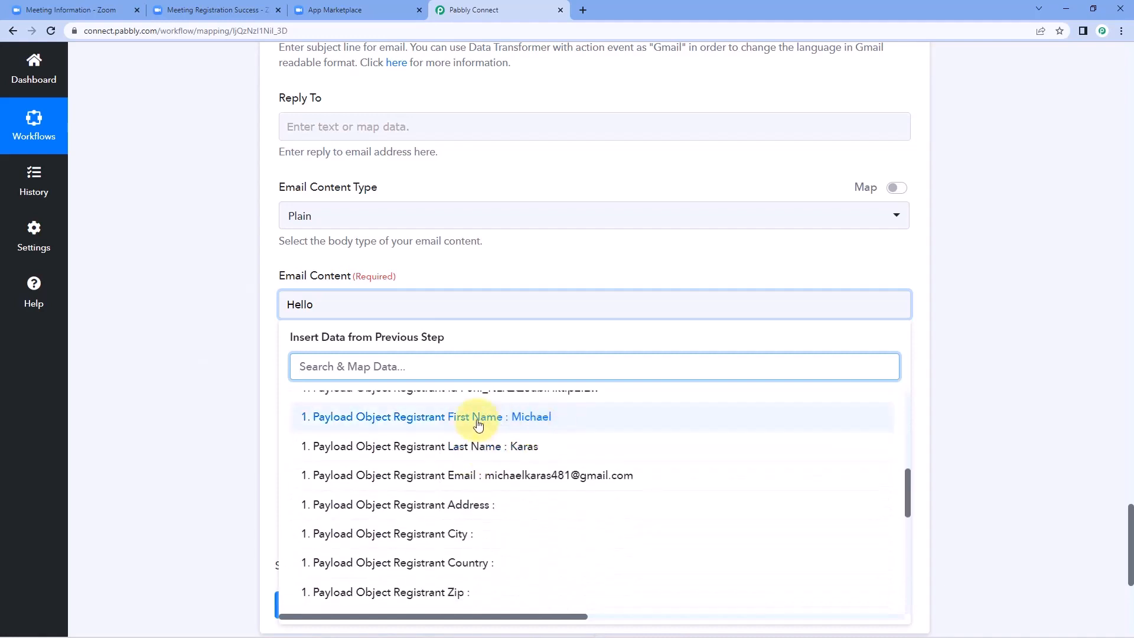
click(524, 416)
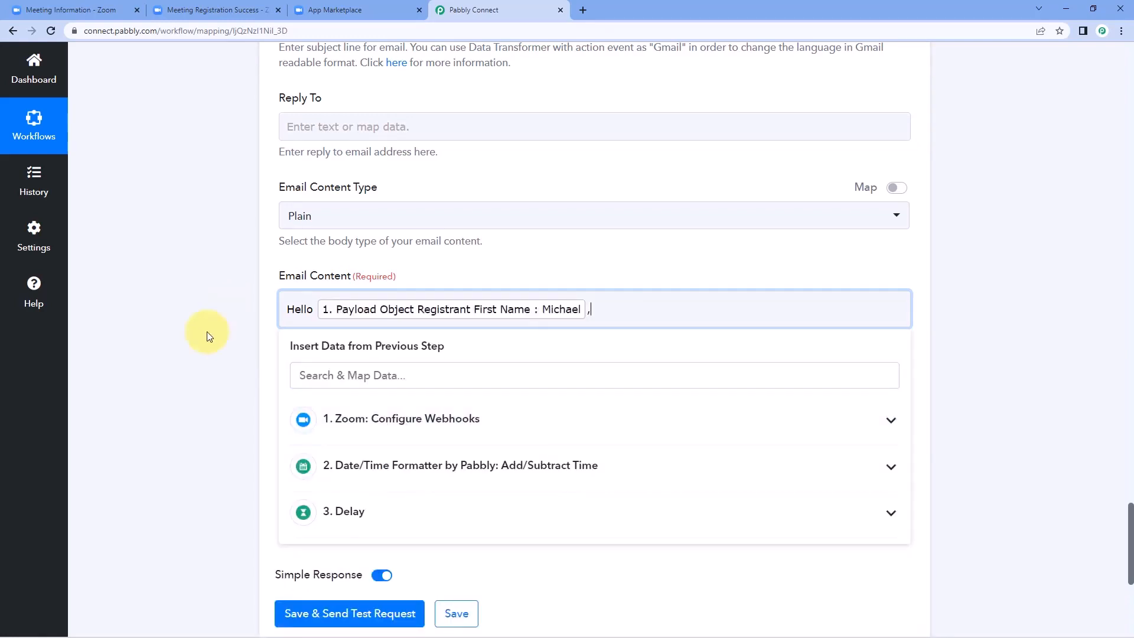
key(Return)
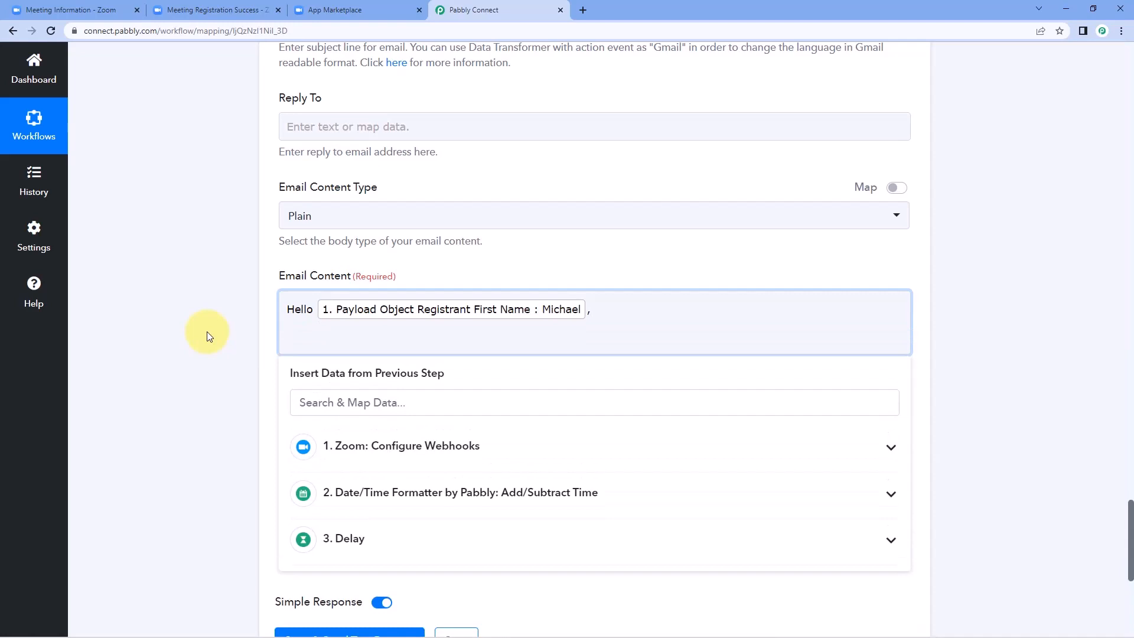
text(This is just a gentel reminder for meeting that you hav)
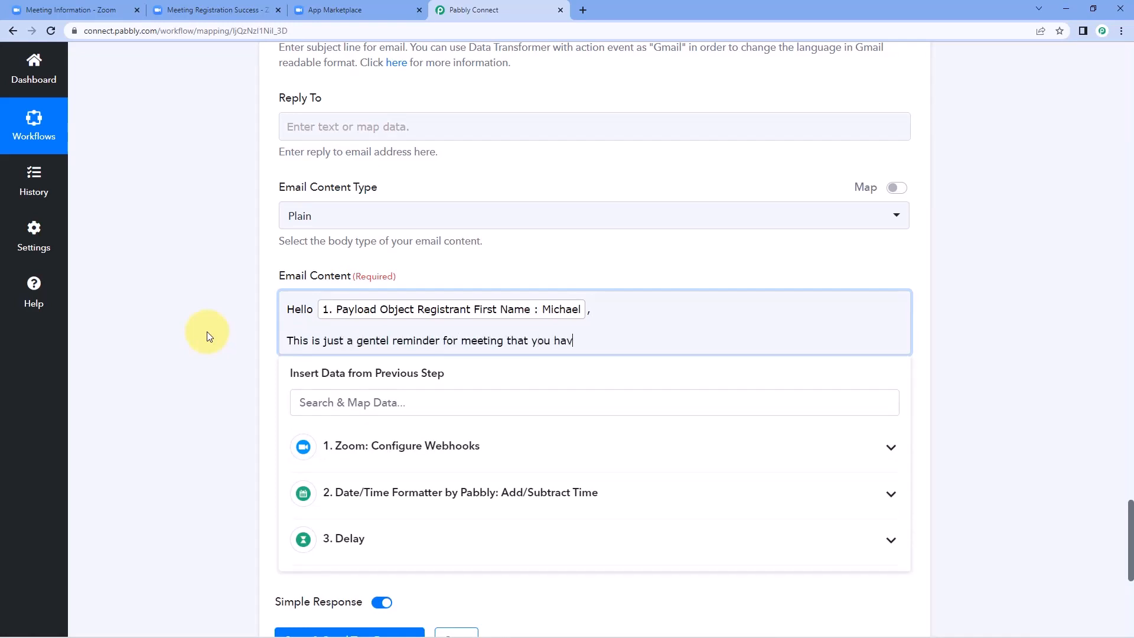
text(e on)
click(469, 455)
scroll(484, 485, down, 4)
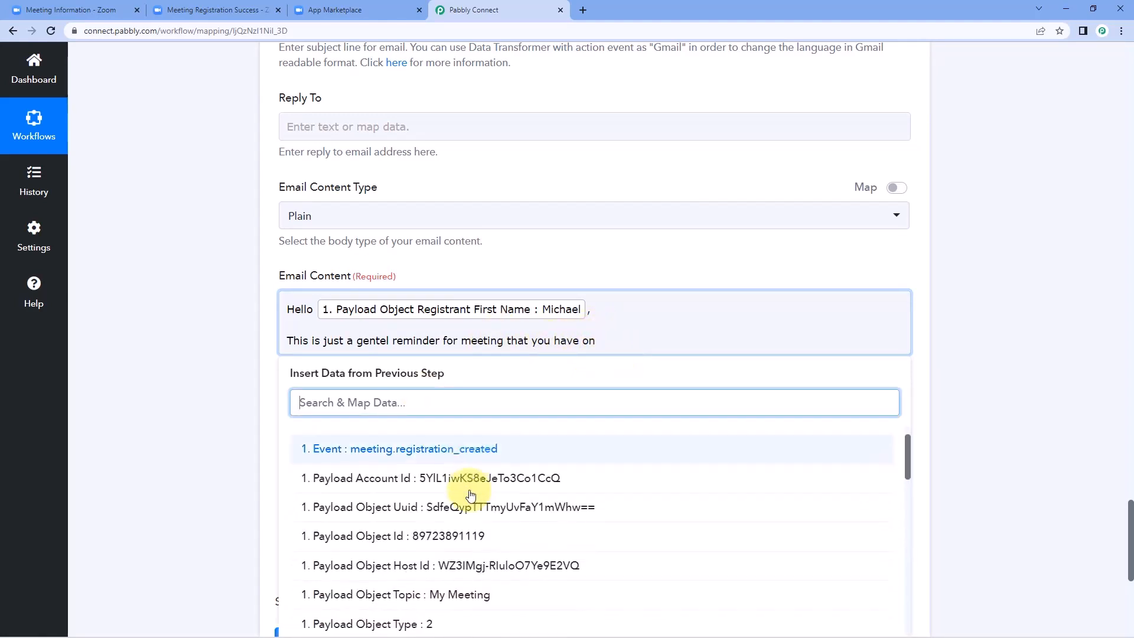
scroll(485, 484, down, 2)
click(460, 458)
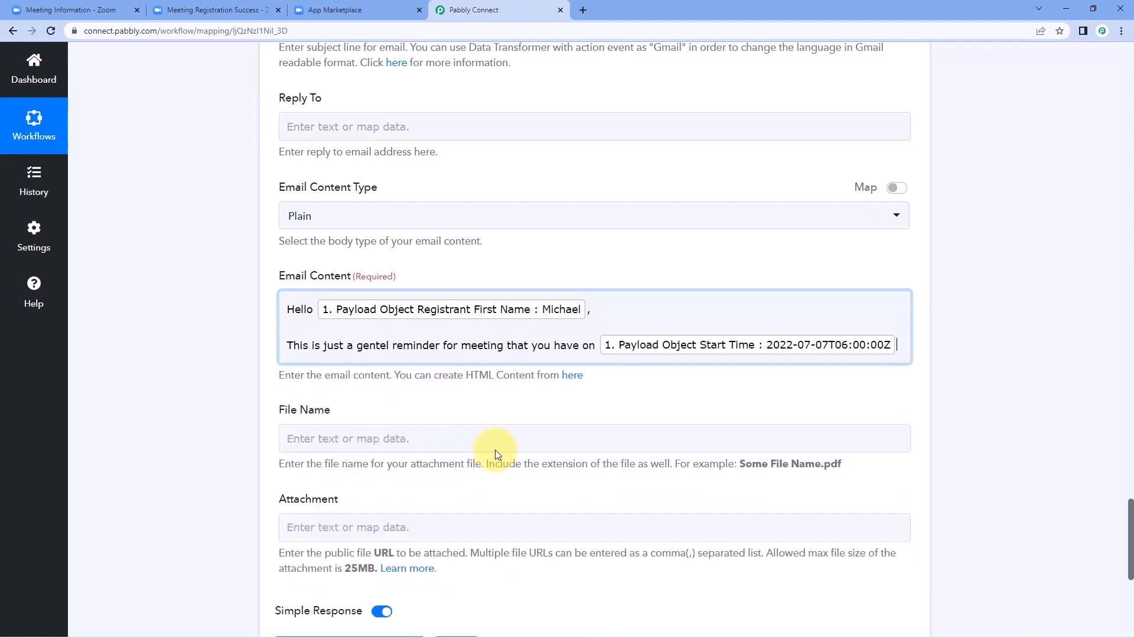
Step: Add 'regarding' with the meeting Topic, 'We expect you to be on time.', and a Thank You / Regards sign-off
click(810, 323)
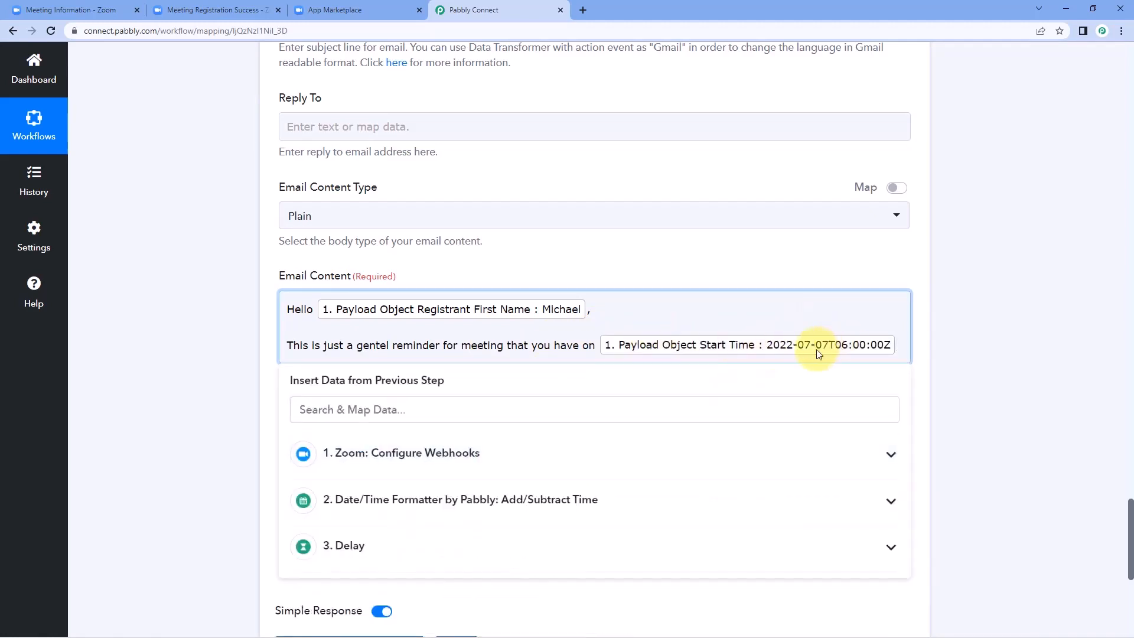
text(regar)
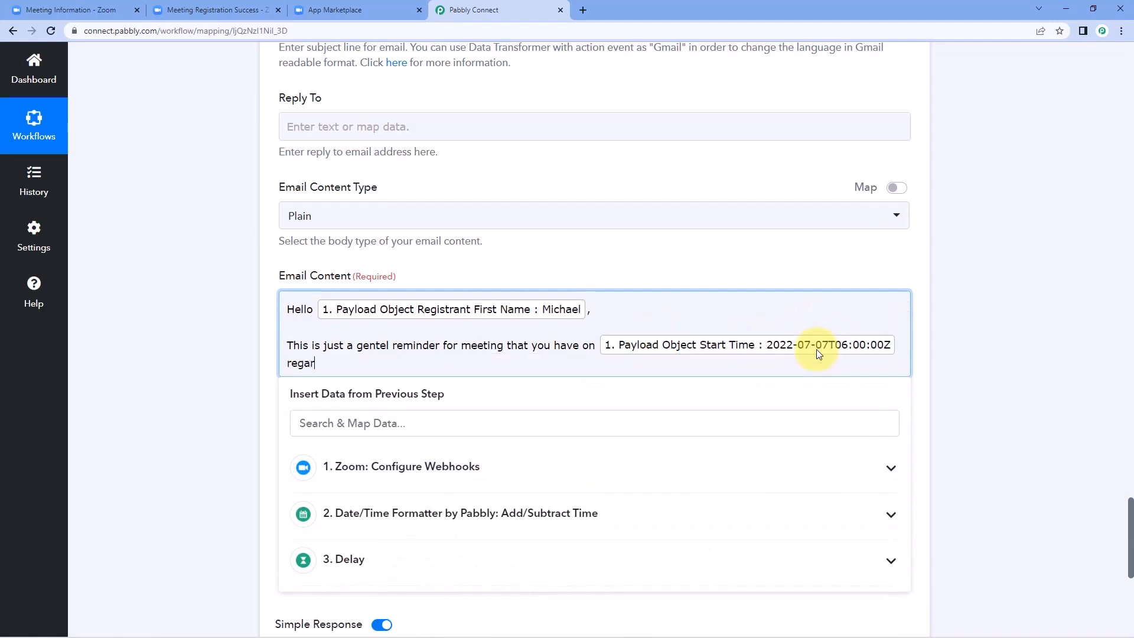
text(ding)
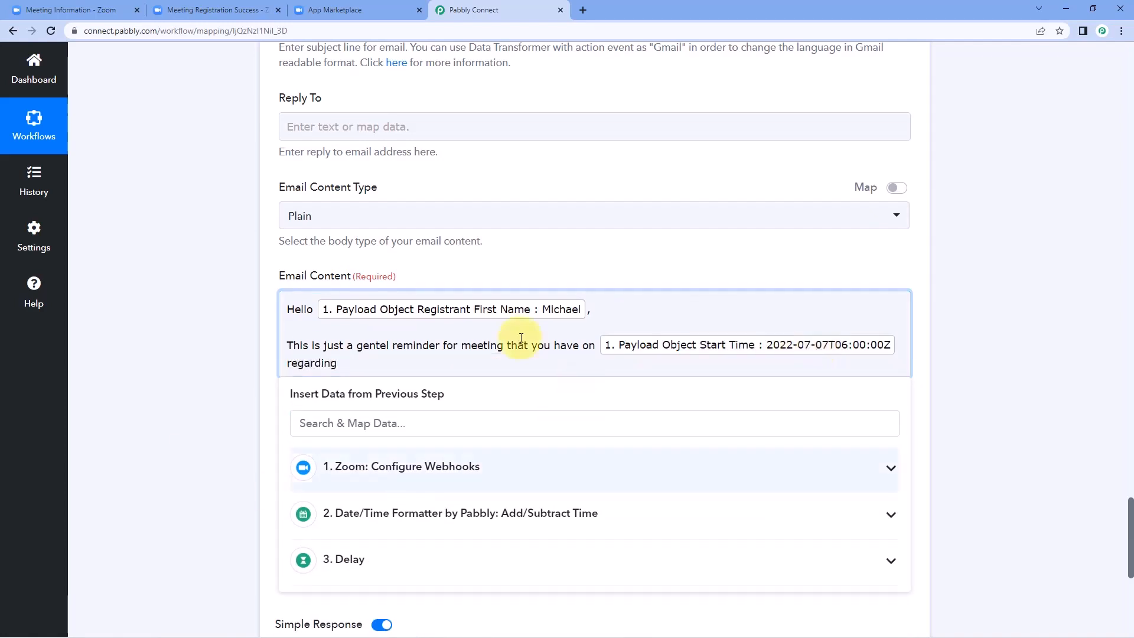
click(489, 463)
scroll(476, 567, down, 3)
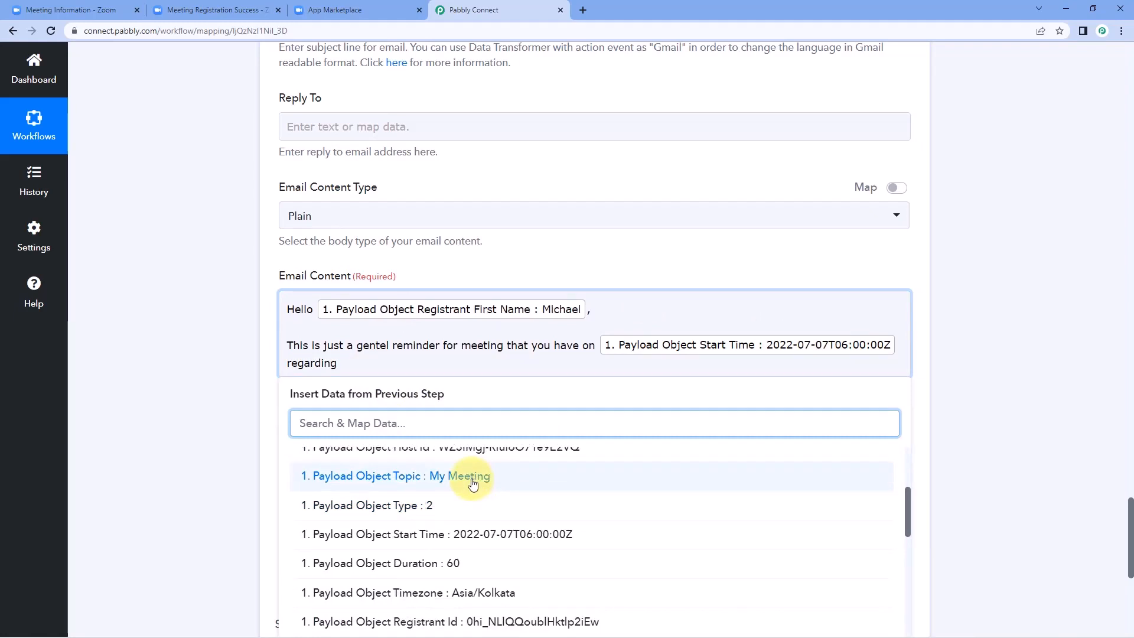
click(470, 480)
click(598, 378)
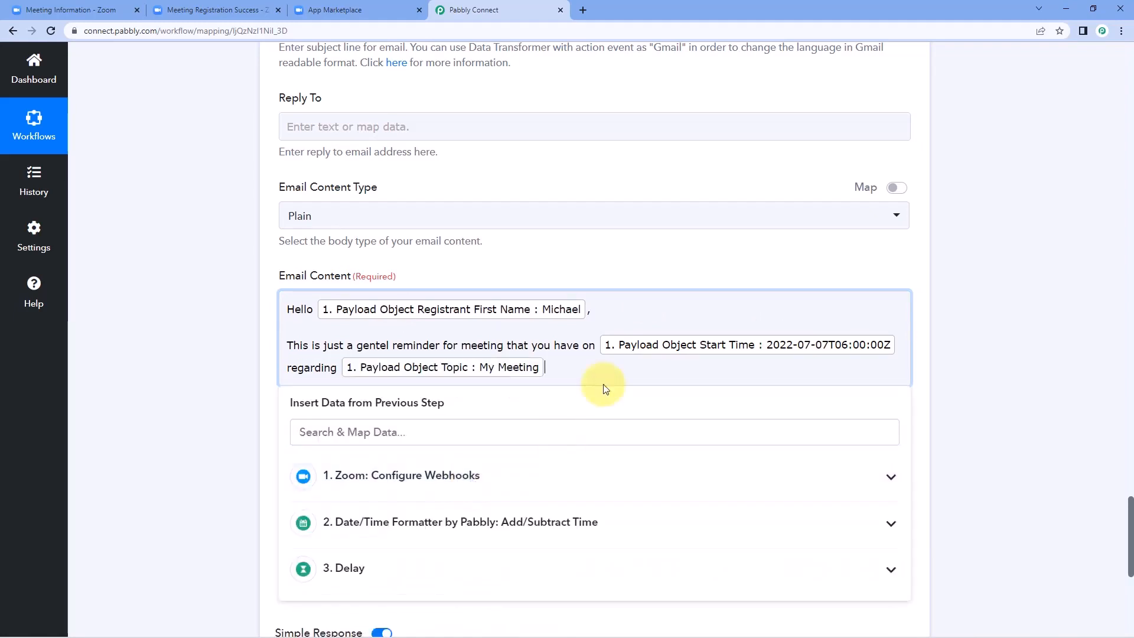
key(Return)
key(Return)
text(We ex)
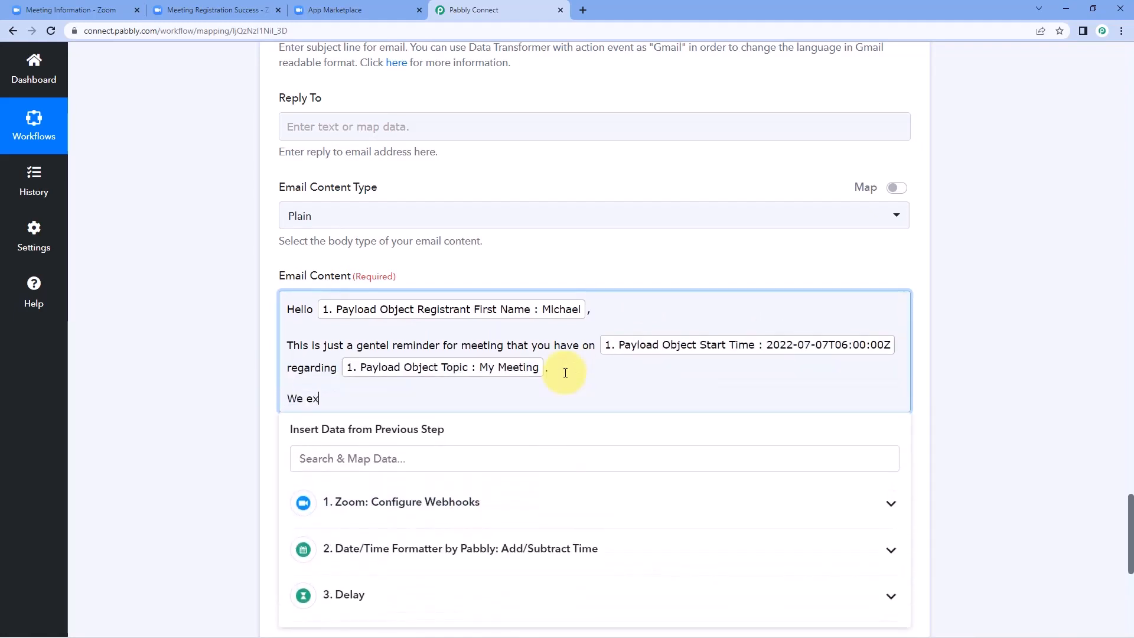
text(pect you to be on time.)
key(Return)
key(Return)
text(Thank You Regards)
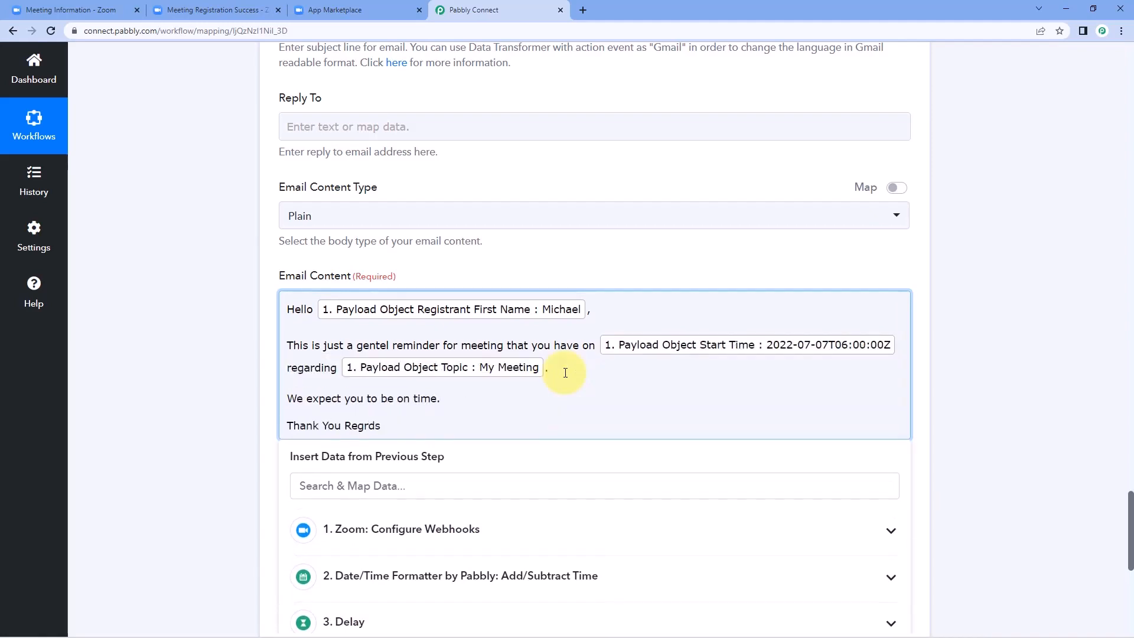
key(BackSpace)
key(BackSpace)
key(BackSpace)
key(BackSpace)
key(BackSpace)
key(BackSpace)
key(BackSpace)
key(BackSpace)
key(Return)
text(Regards)
click(236, 360)
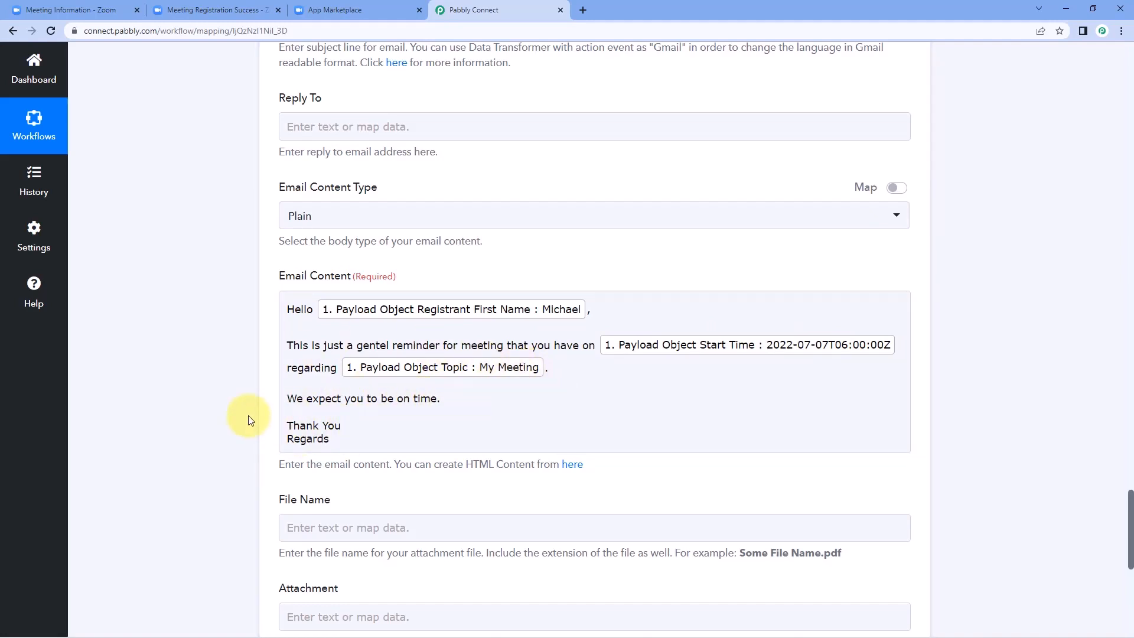
Step: Save the Gmail Send Email step and send a test request
scroll(239, 397, down, 3)
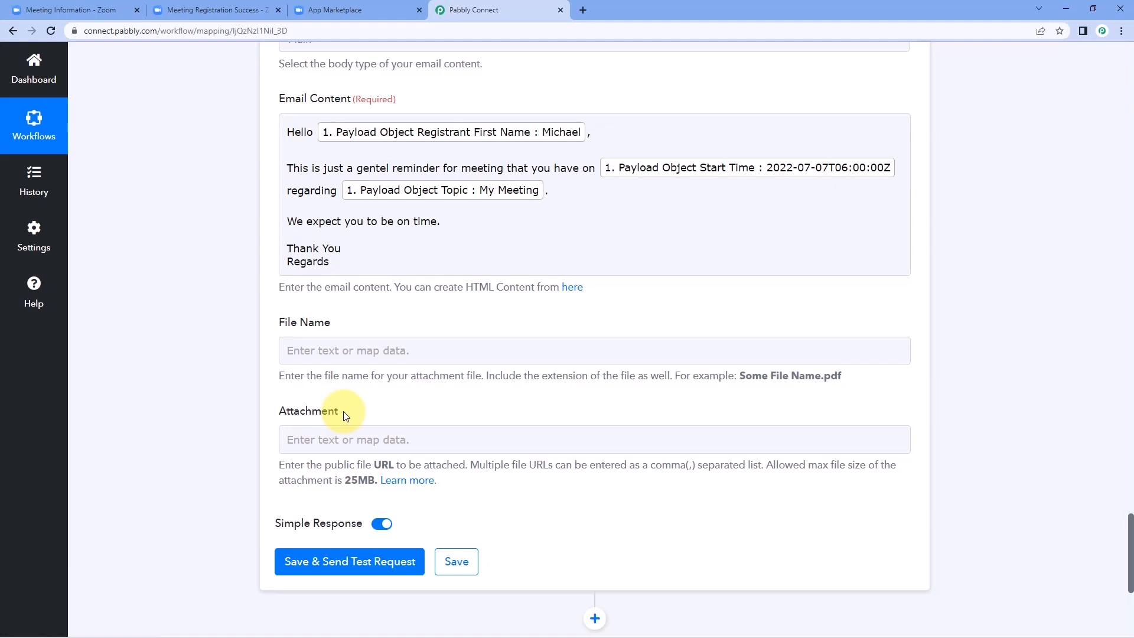
click(341, 564)
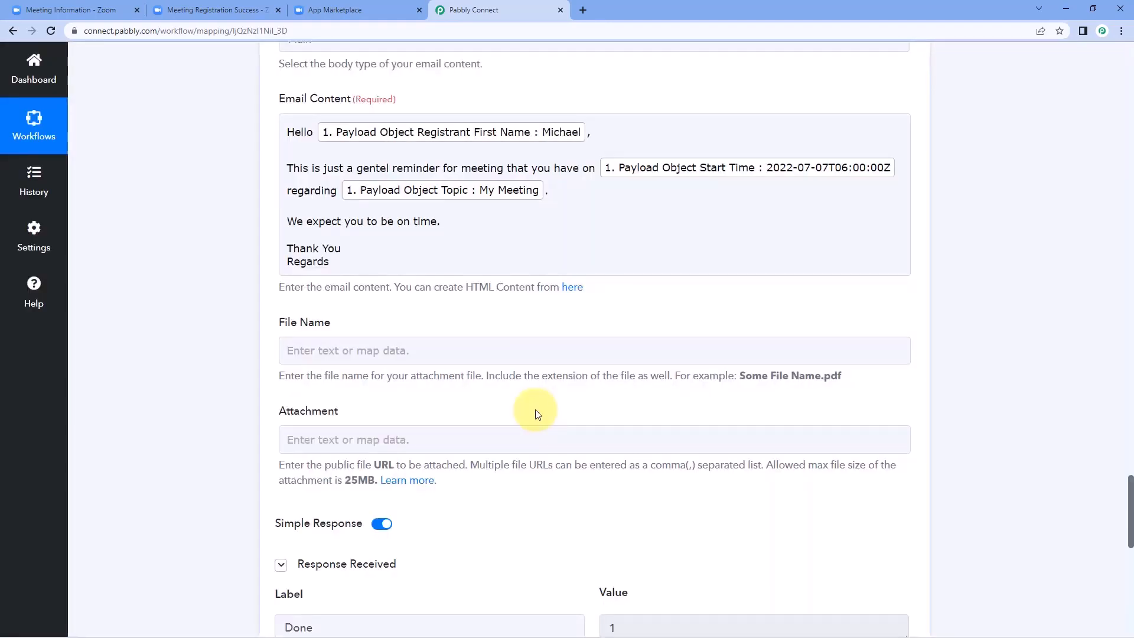
scroll(535, 408, down, 8)
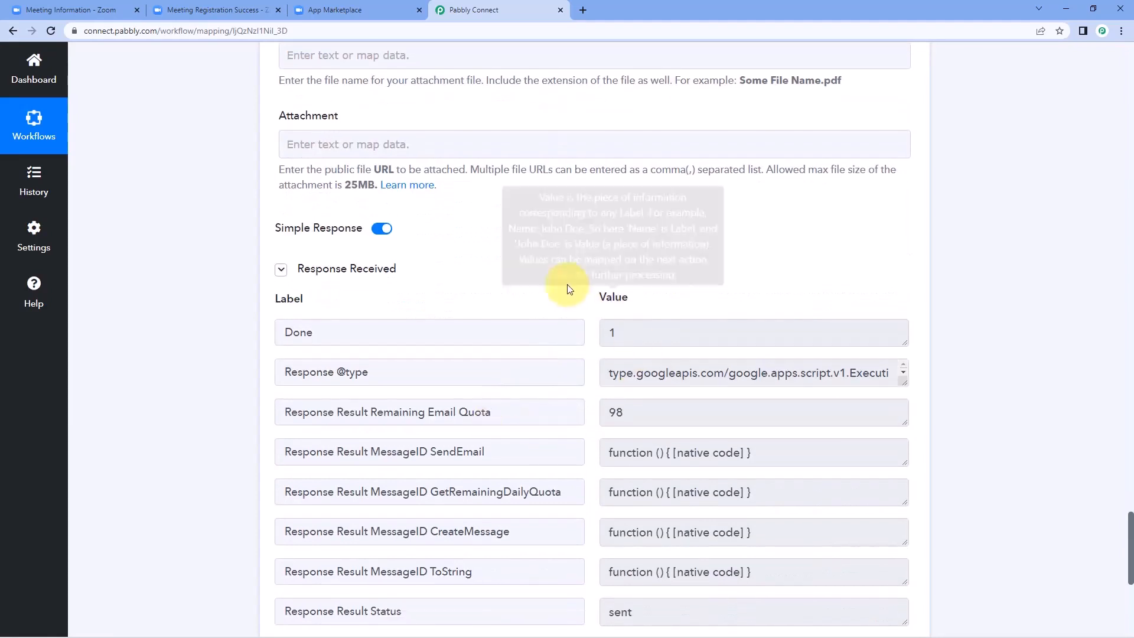
scroll(568, 290, up, 3)
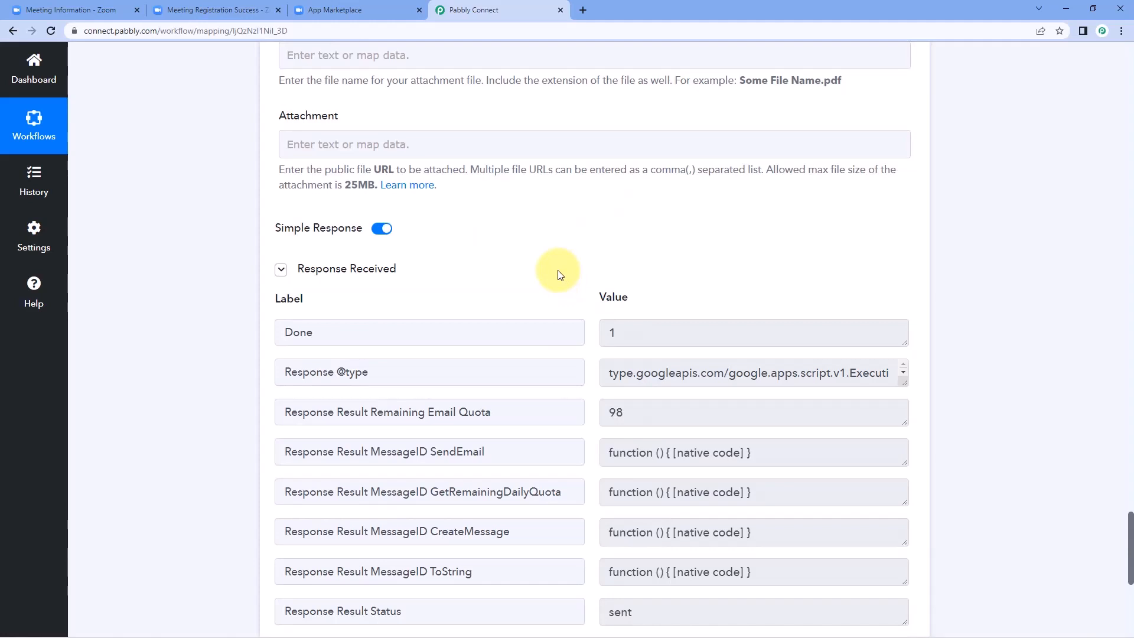
scroll(560, 269, up, 5)
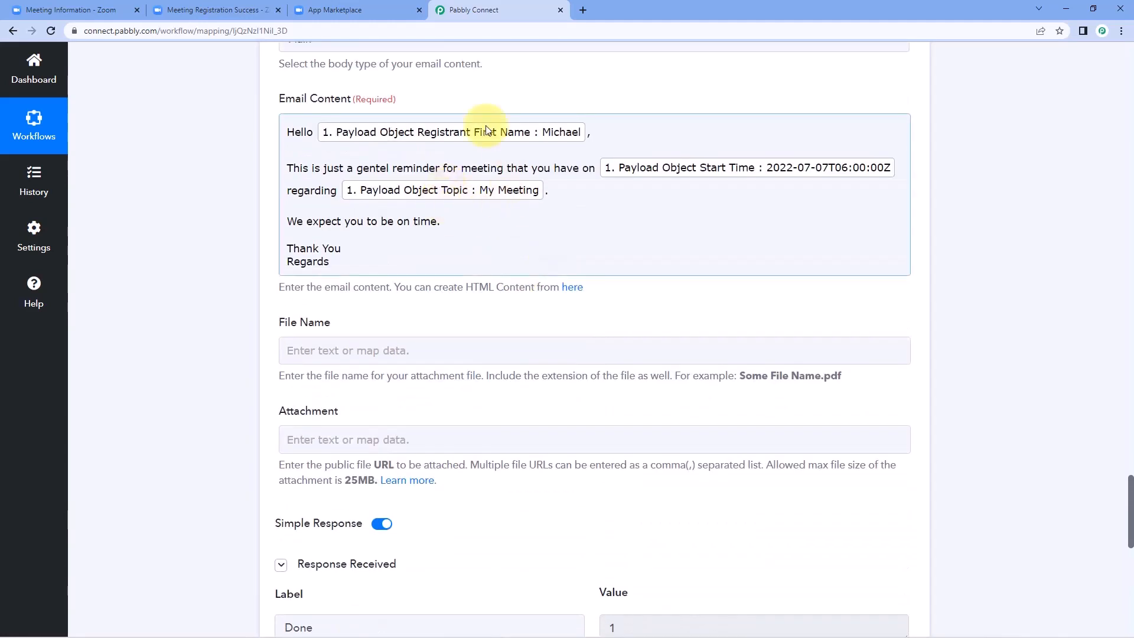
scroll(264, 200, up, 6)
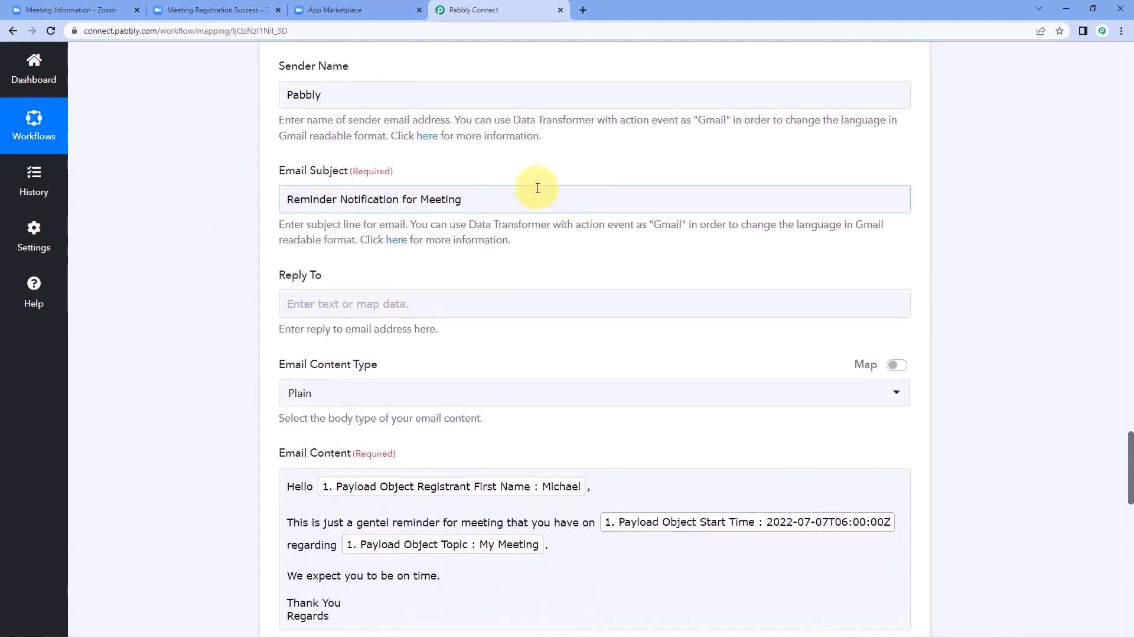
scroll(425, 177, up, 7)
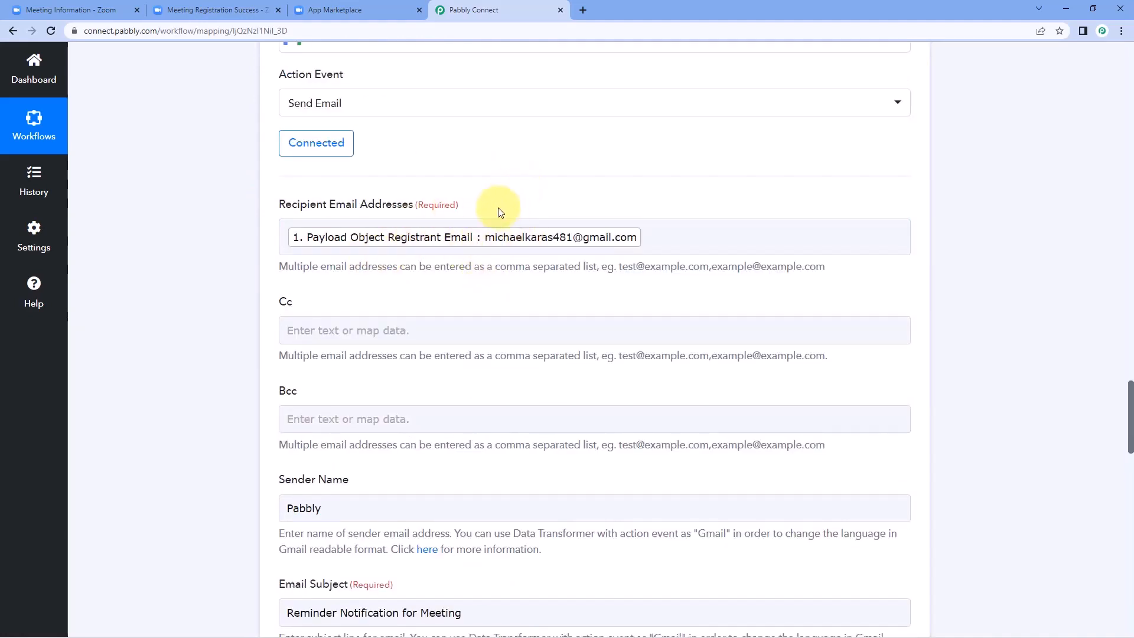
click(260, 8)
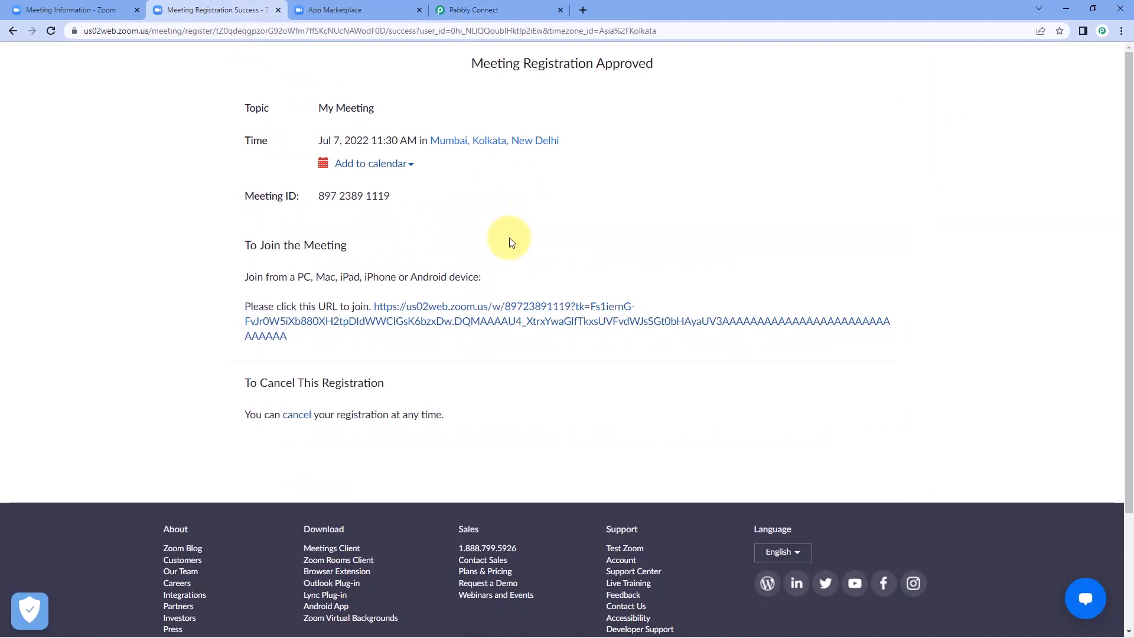
click(501, 8)
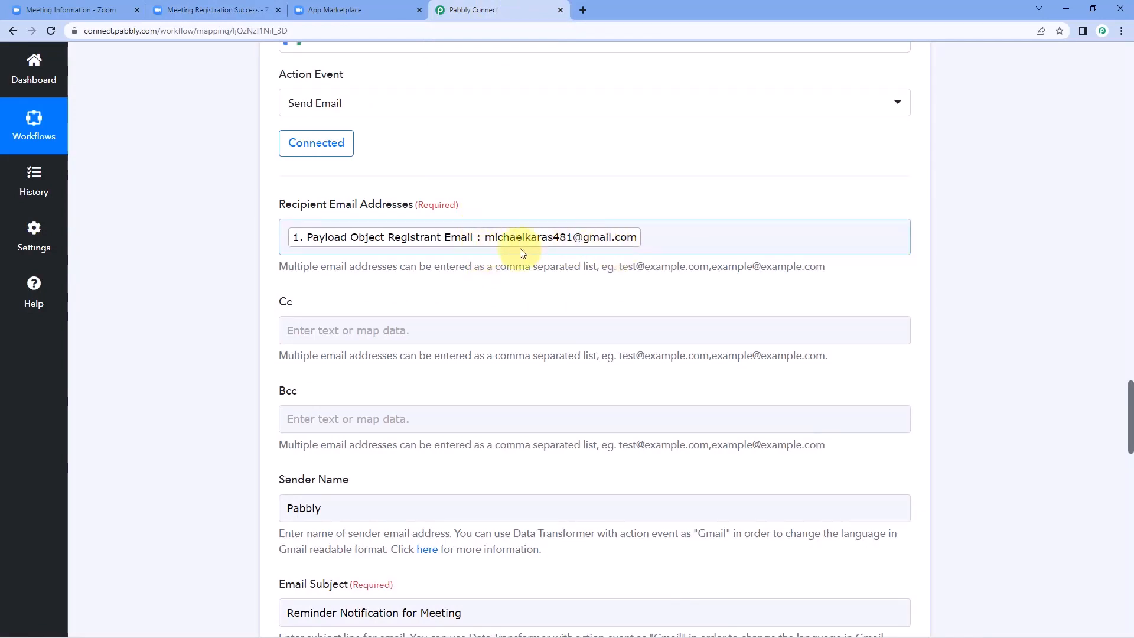
Step: In a new tab, switch to the registrant's Google account and open the Reminder Notification for Meeting email
click(582, 11)
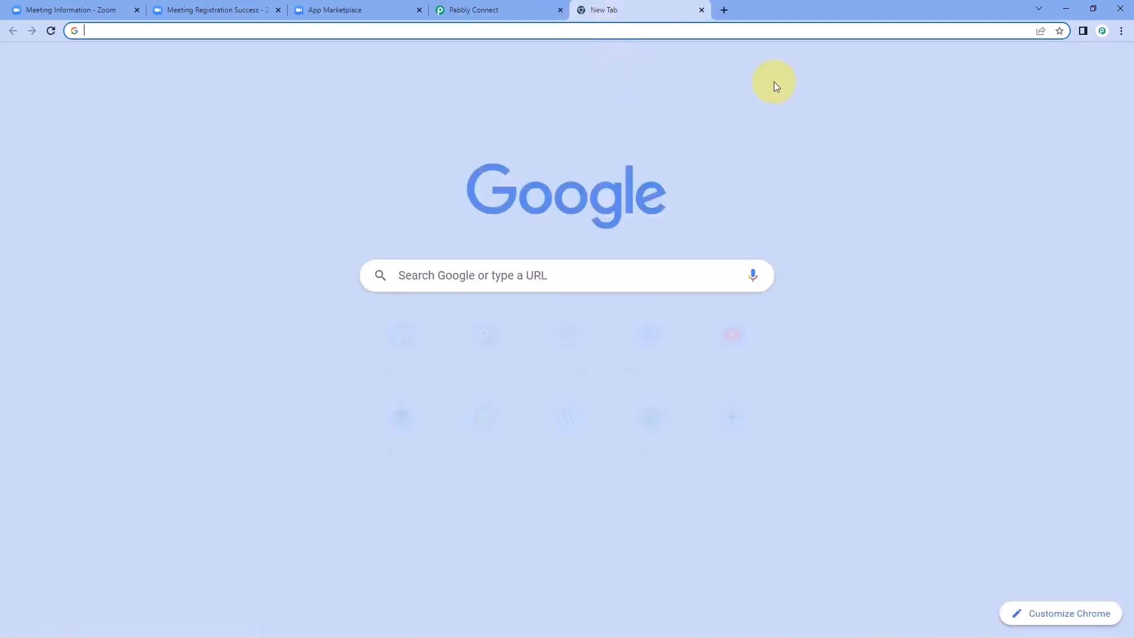
click(1111, 66)
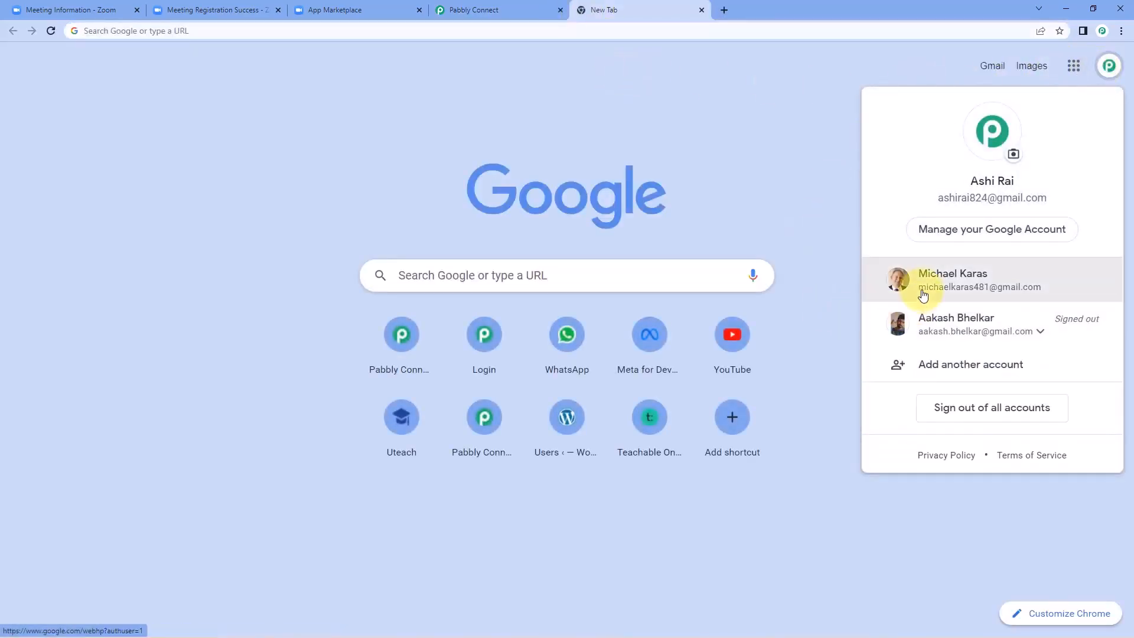
click(919, 291)
click(990, 66)
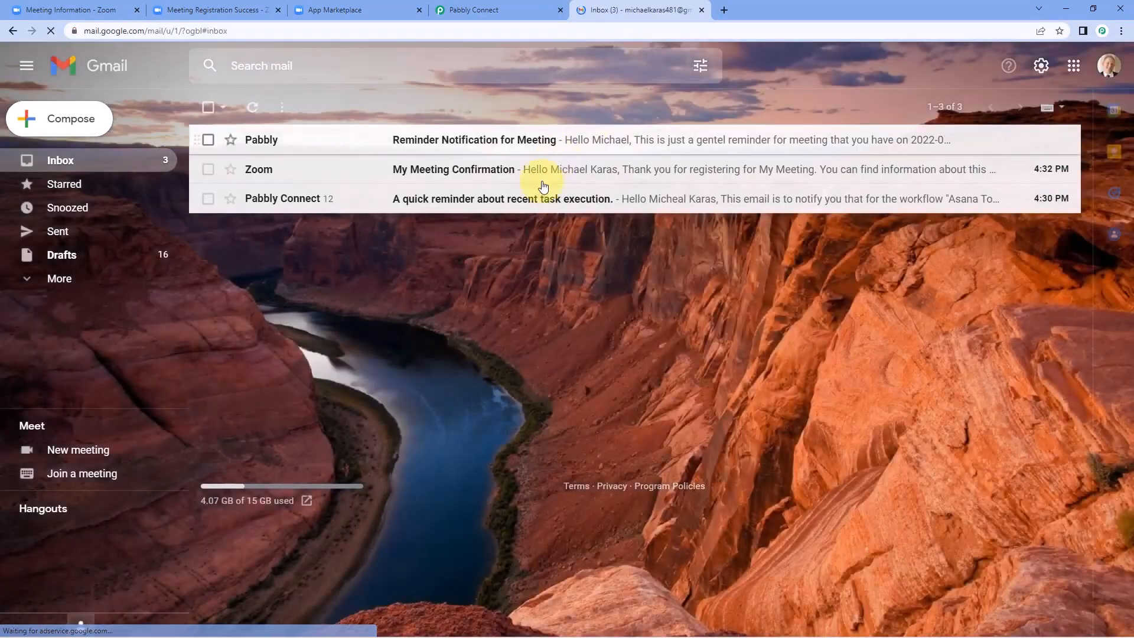
click(339, 147)
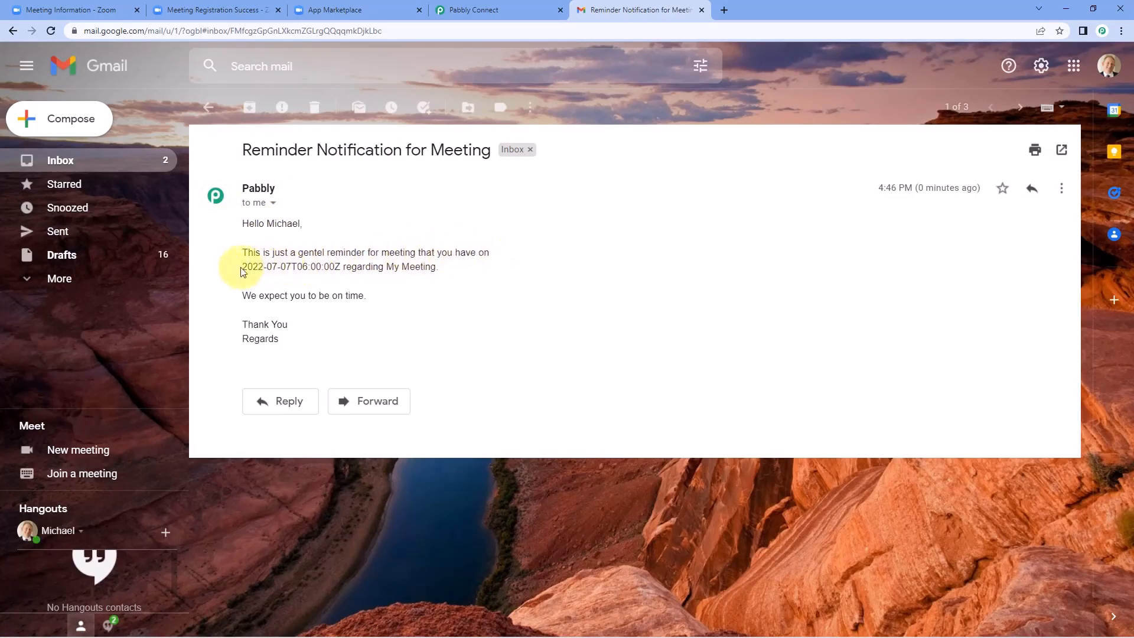
Step: Check the email shows the unformatted start 2022-07-07T06:00:00Z, topic My Meeting and the closing sentence
drag(243, 266, 274, 266)
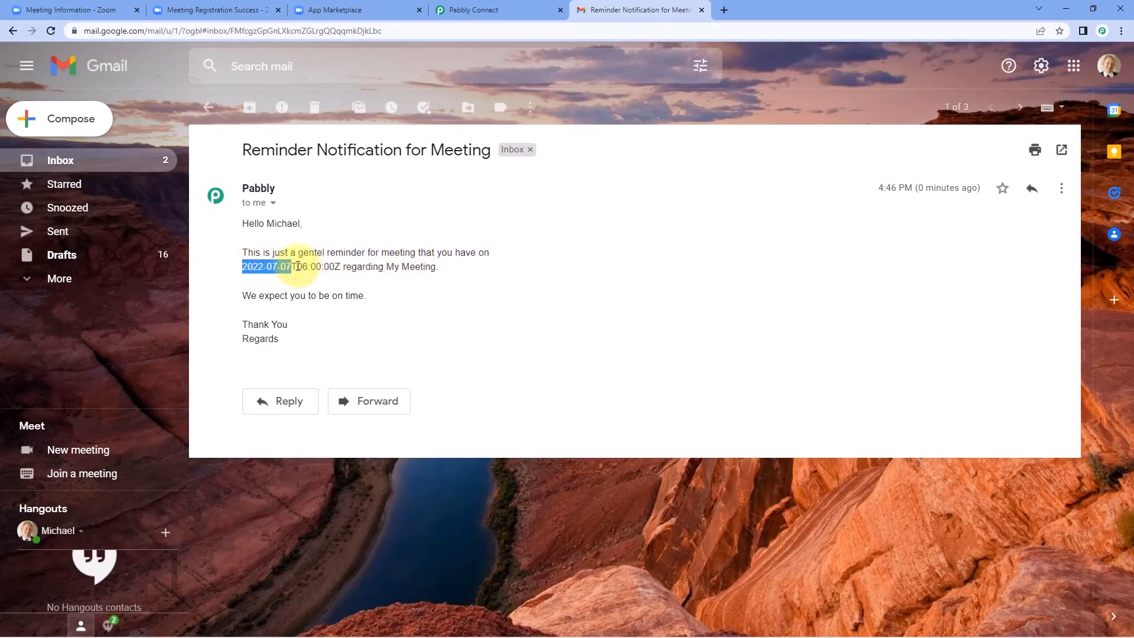
drag(297, 267, 334, 267)
click(314, 268)
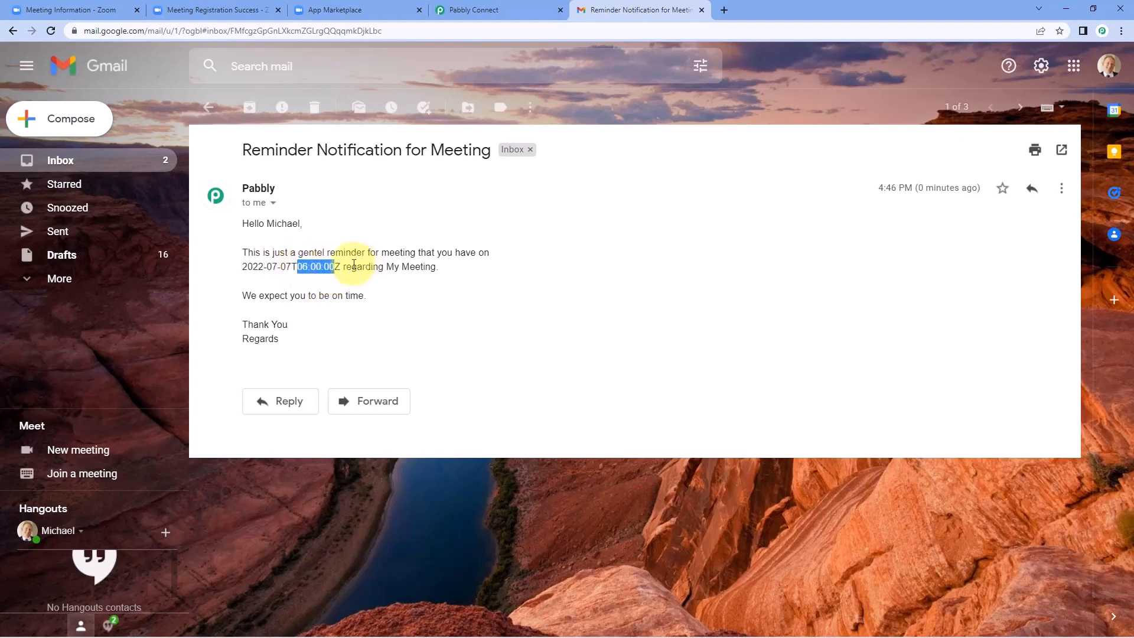
click(334, 267)
drag(434, 268, 380, 269)
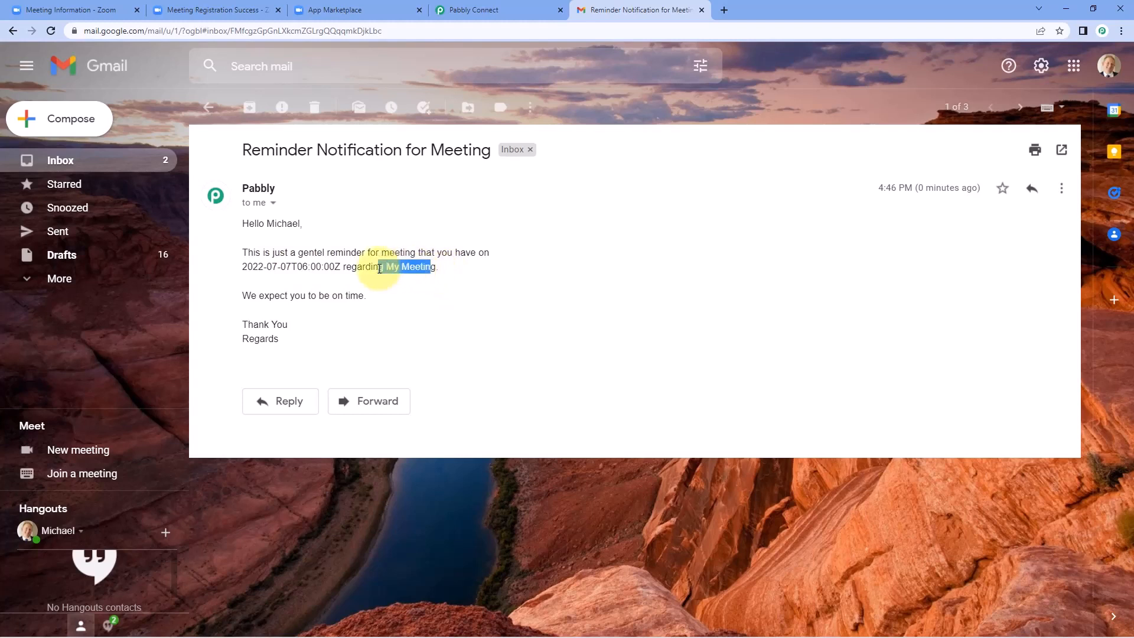
drag(241, 295, 362, 296)
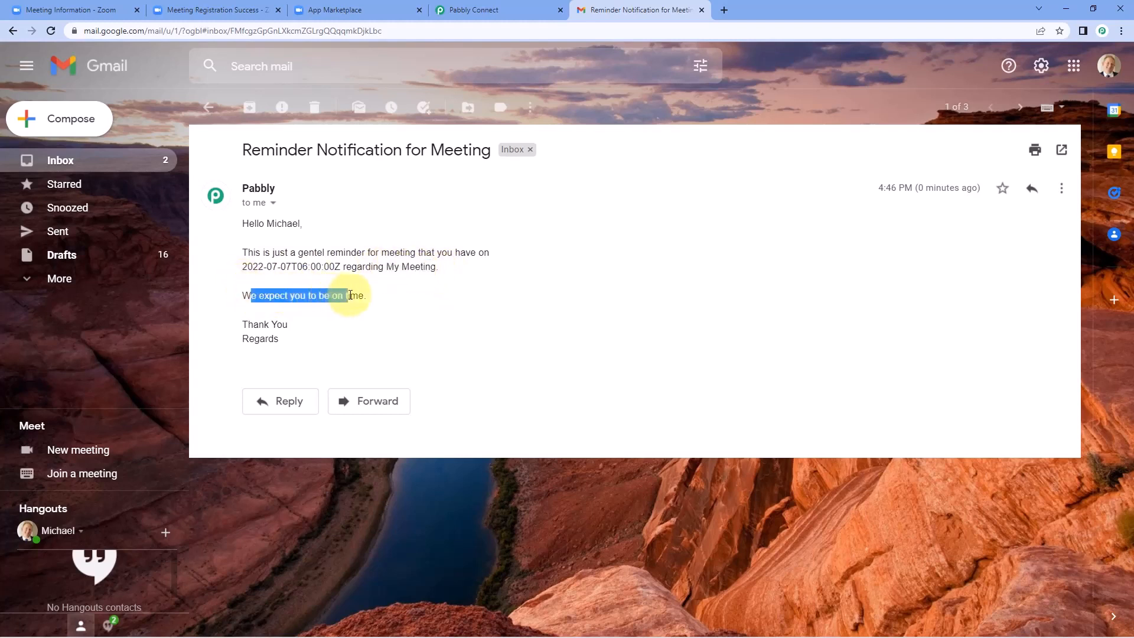
click(300, 320)
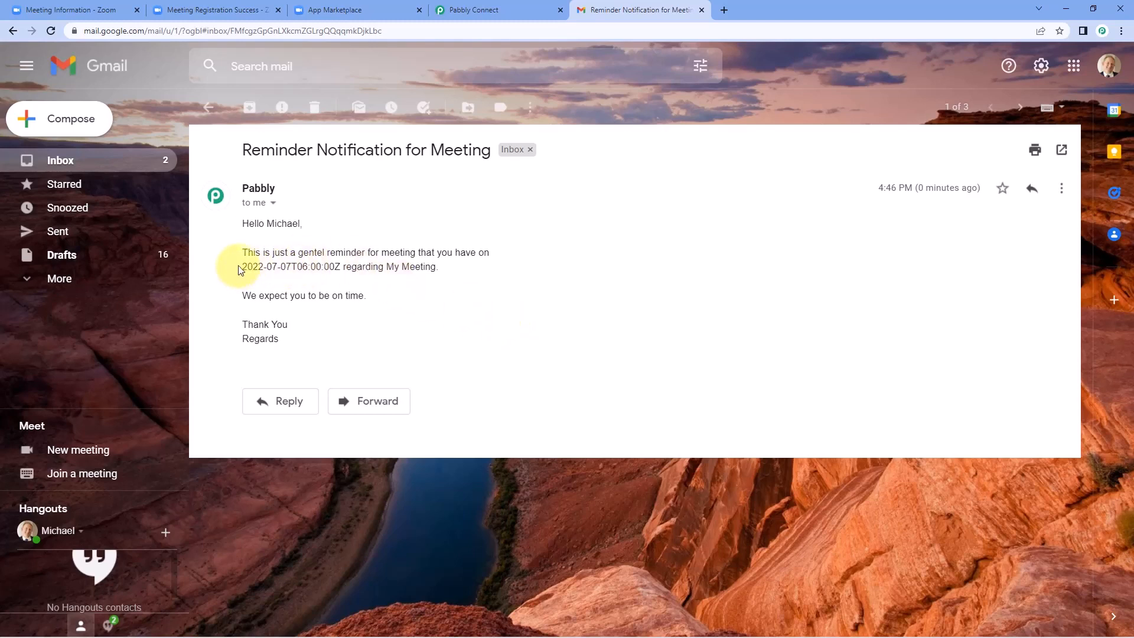
drag(243, 267, 340, 268)
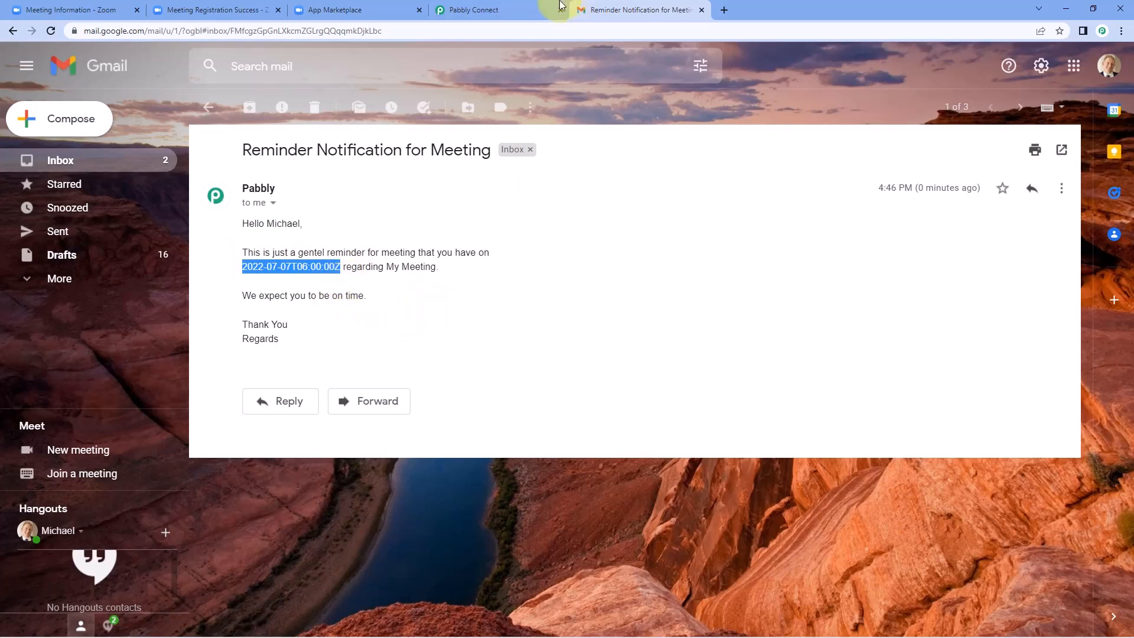
Step: Return to the Pabbly workflow and insert a new action step above the Delay step
click(502, 10)
scroll(471, 248, up, 5)
scroll(502, 265, up, 5)
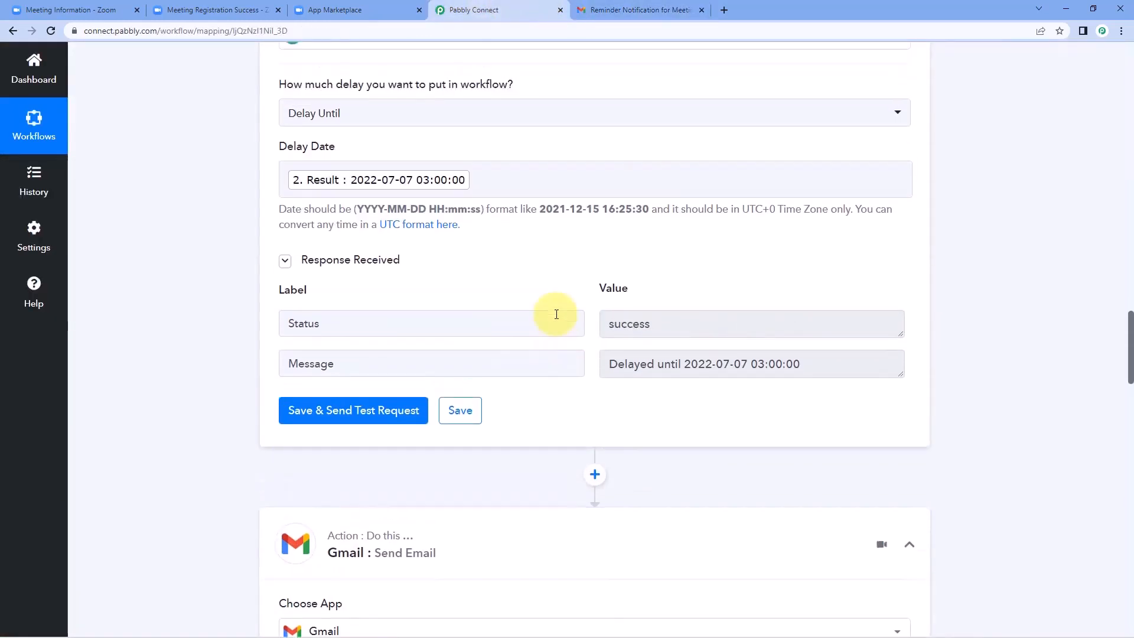
scroll(544, 264, up, 8)
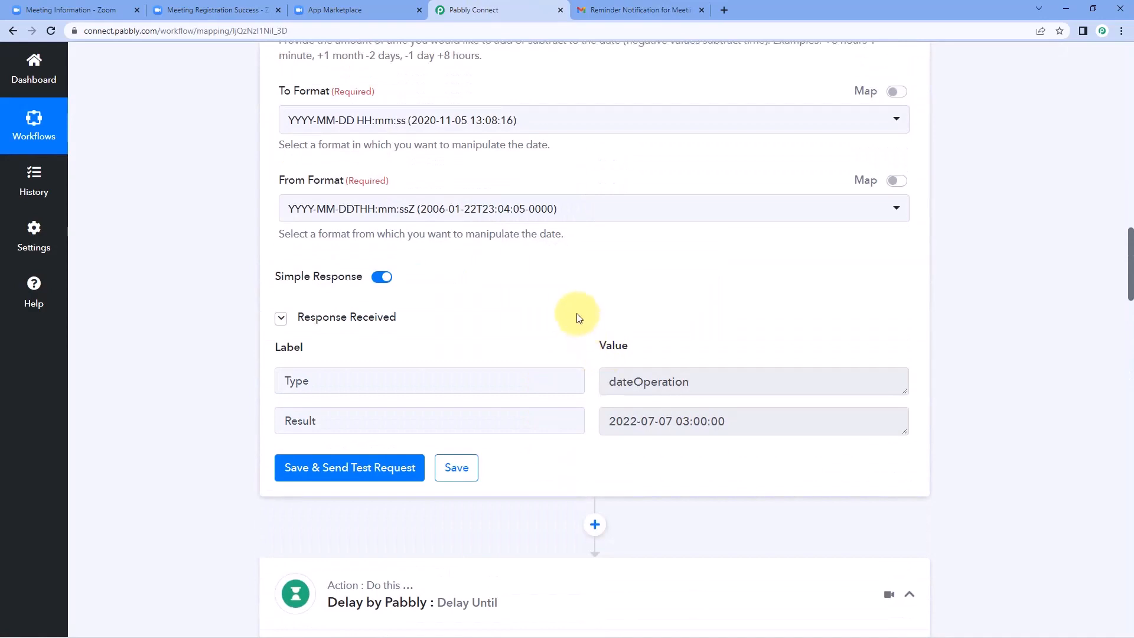
scroll(578, 318, down, 4)
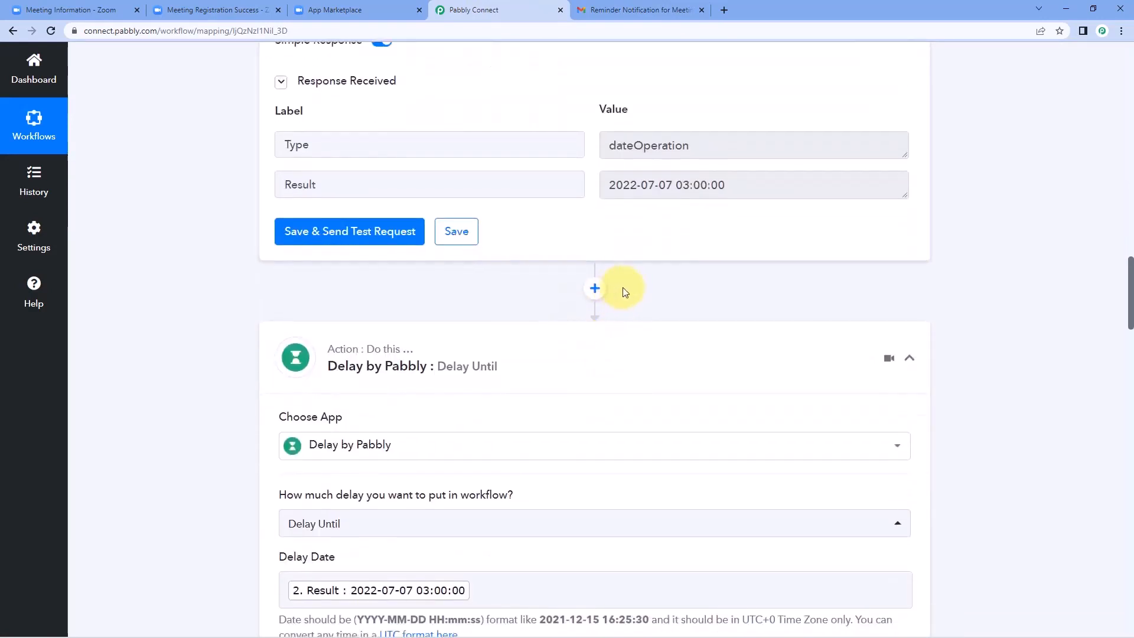
click(593, 288)
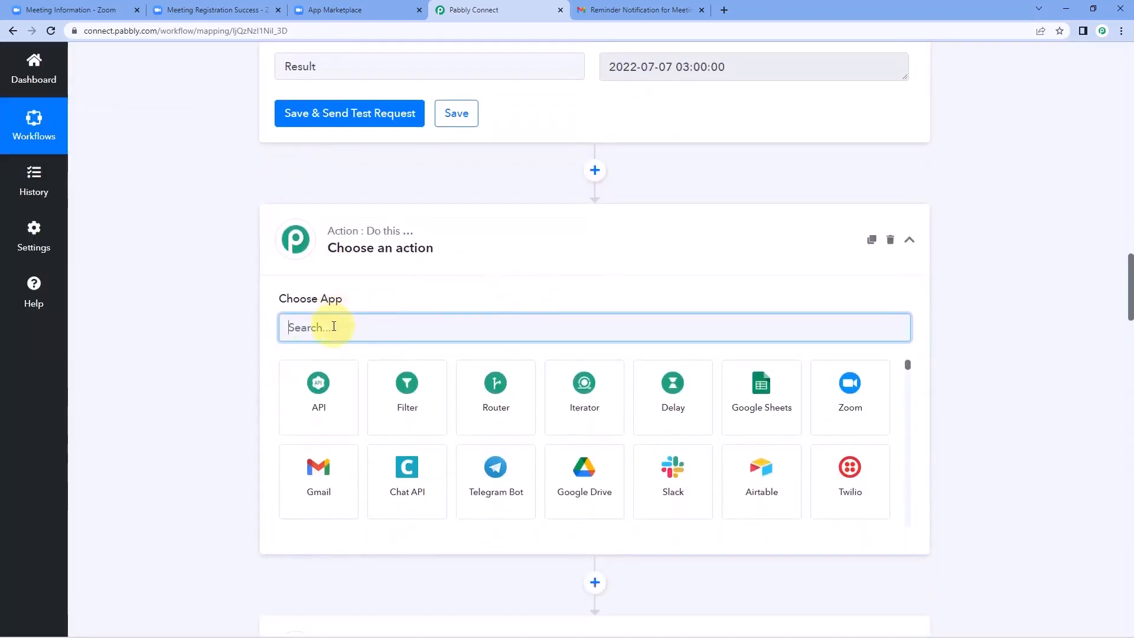
Step: Set the inserted step to Date/Time Formatter with the Format Date with Time Zone event
text(Date)
click(318, 407)
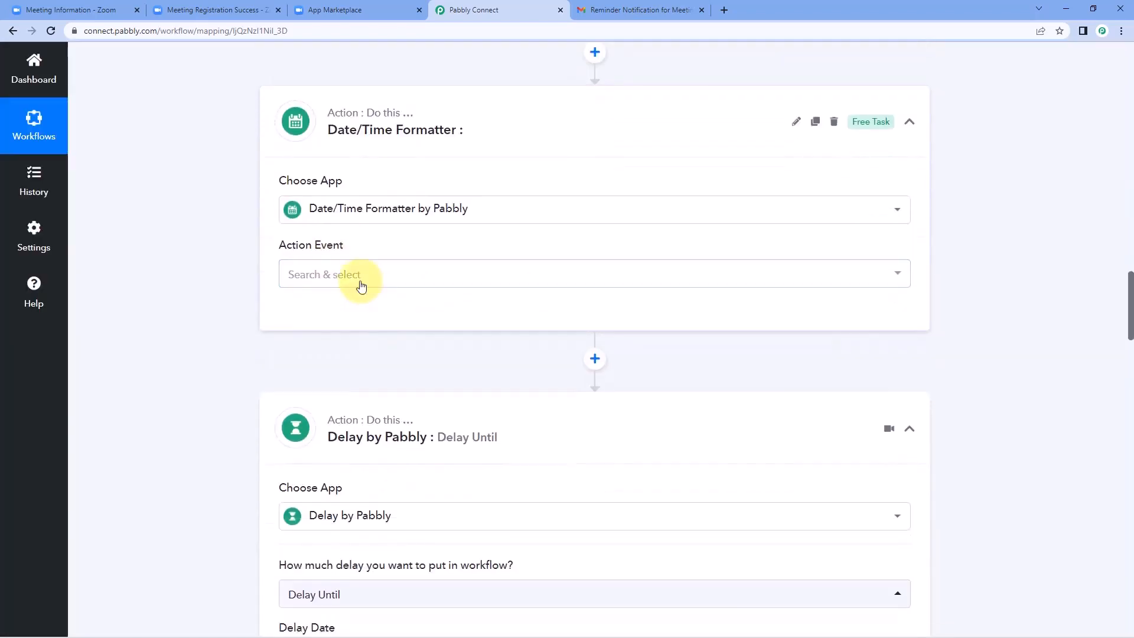
click(361, 286)
scroll(273, 346, down, 1)
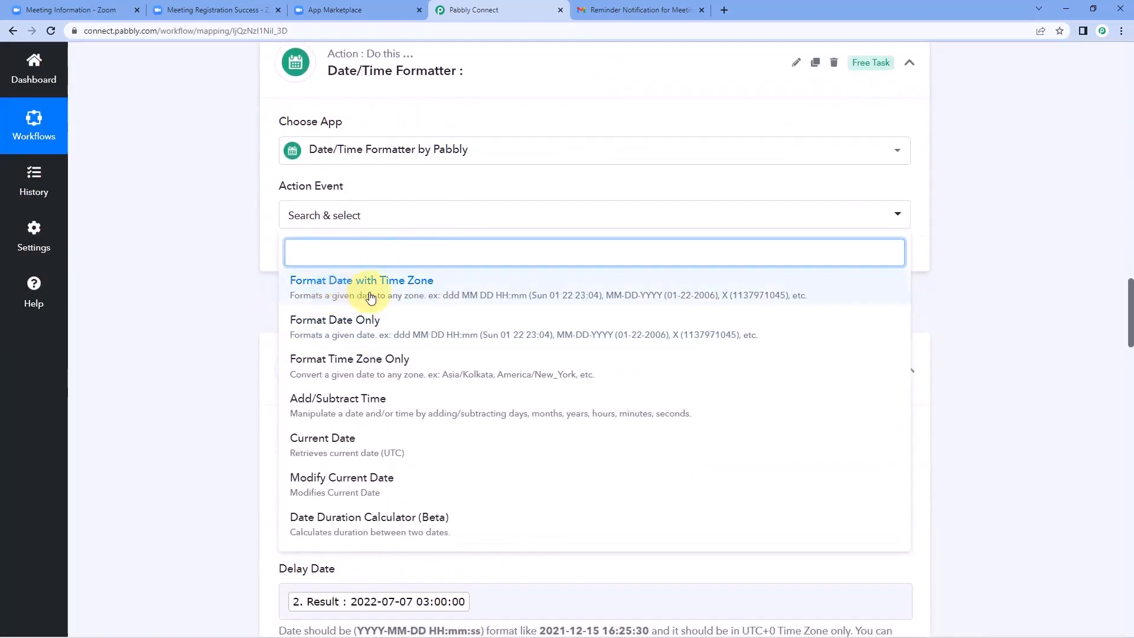
click(371, 297)
click(318, 258)
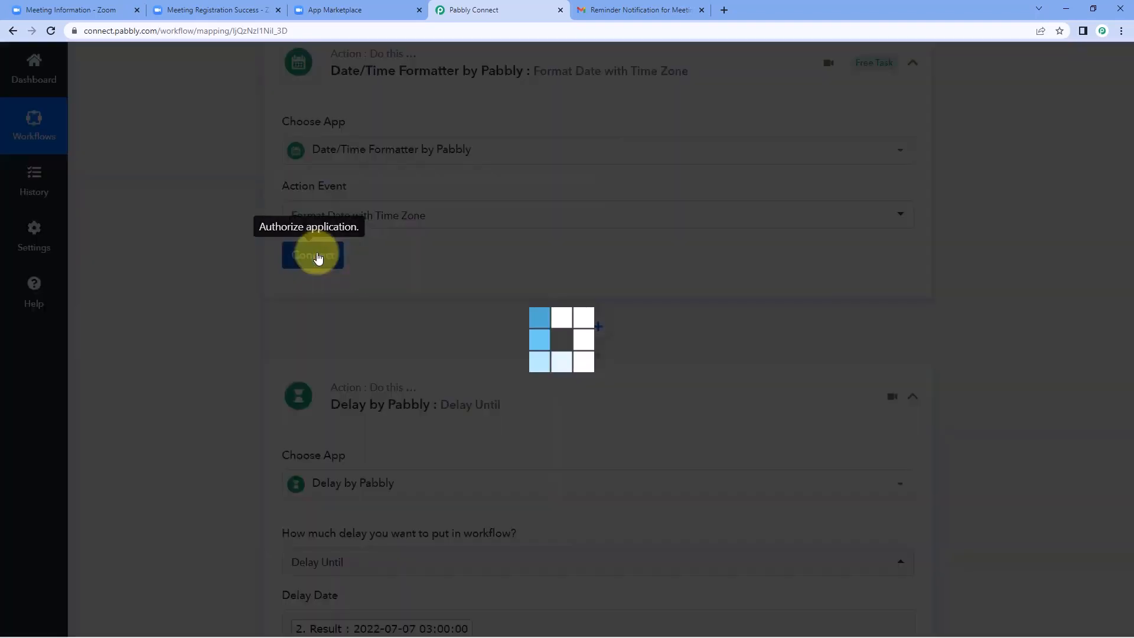
scroll(366, 273, down, 2)
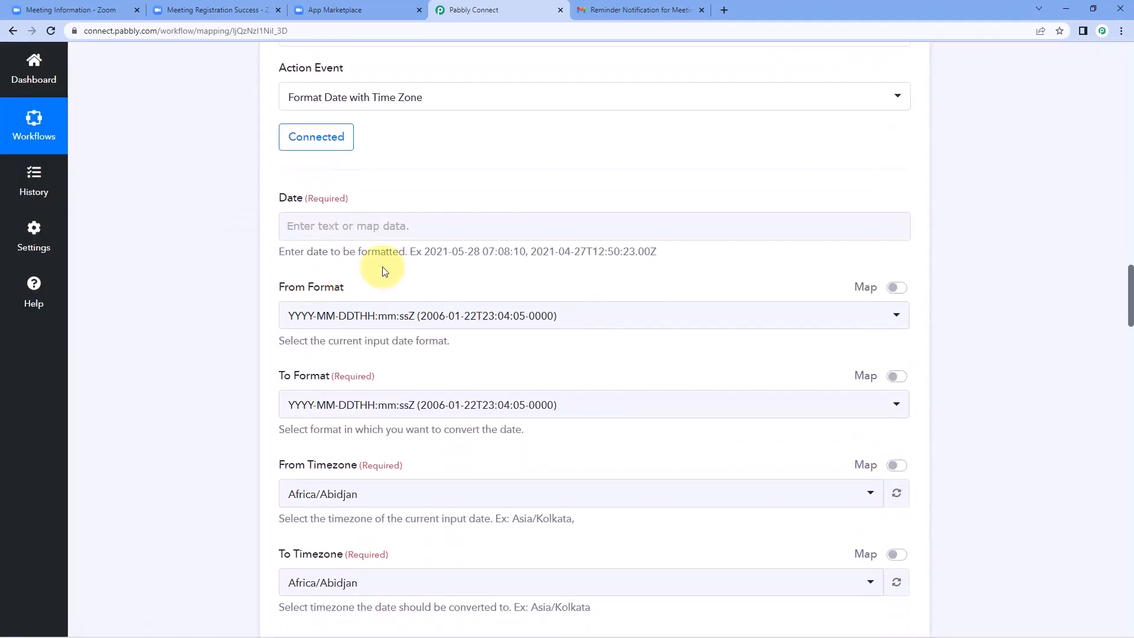
Step: Map the Zoom meeting Start Time into the formatter's Date field
click(366, 231)
click(331, 344)
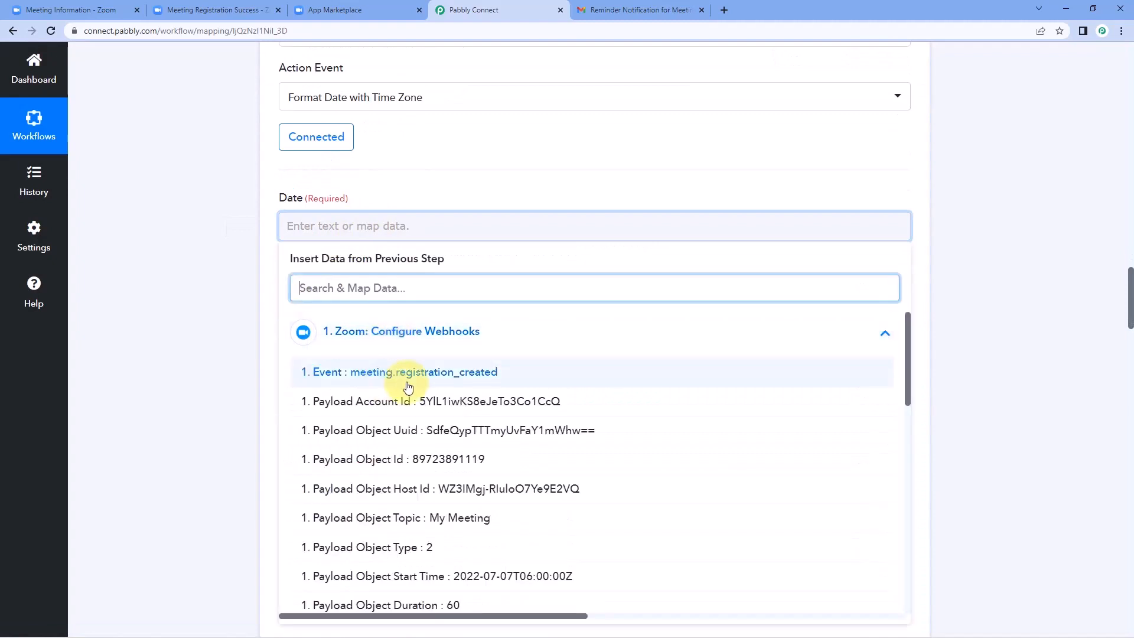
scroll(407, 386, down, 2)
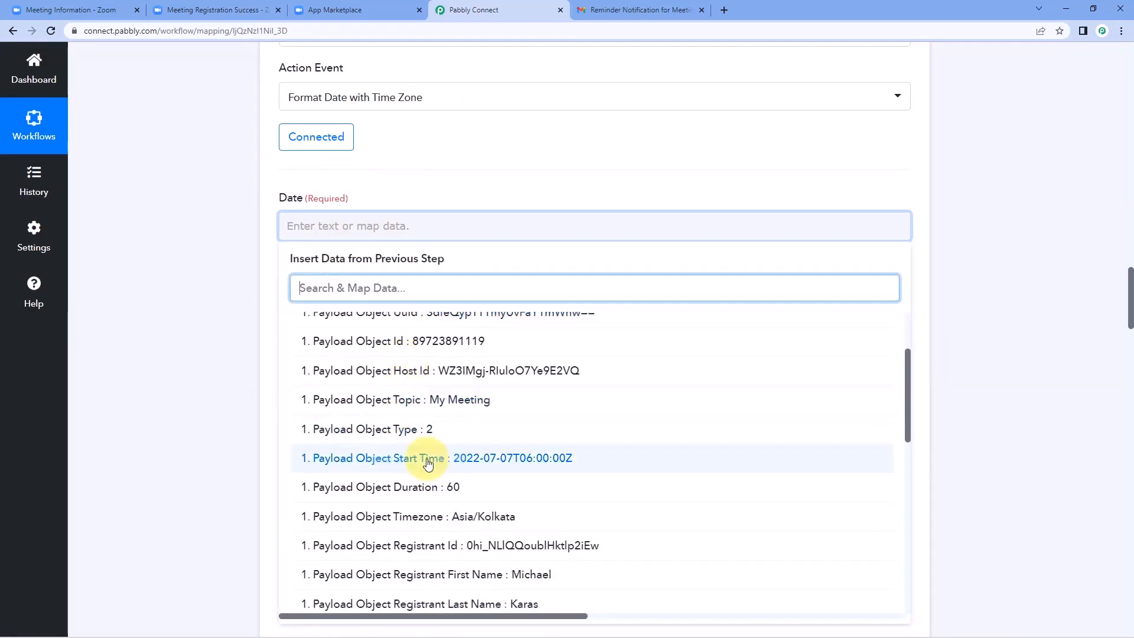
click(429, 463)
click(229, 293)
scroll(208, 324, down, 1)
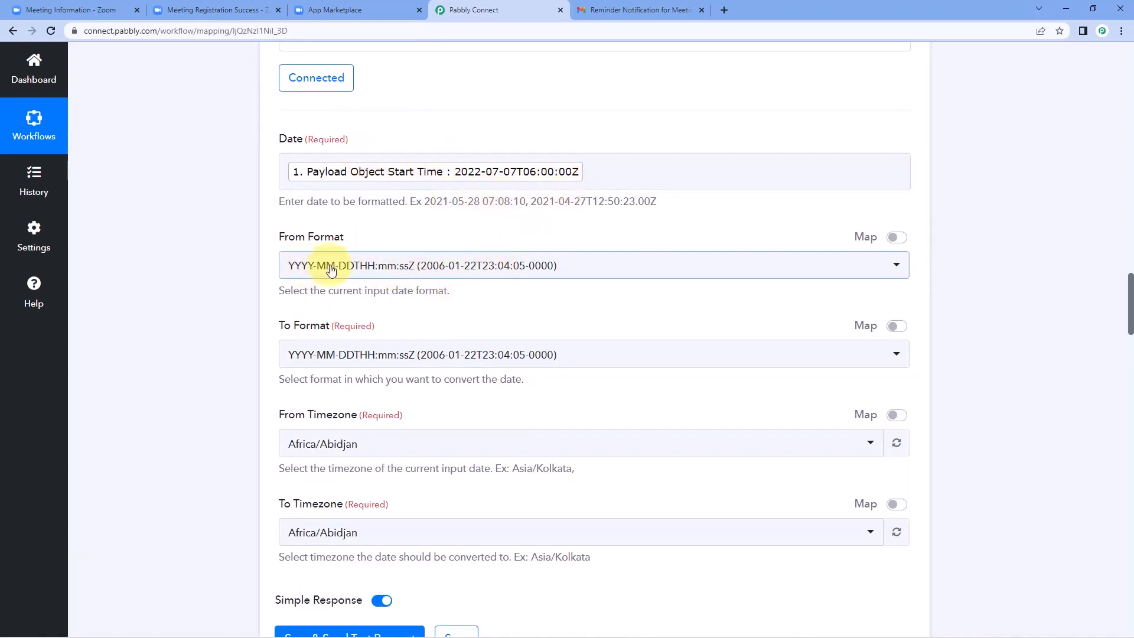
scroll(396, 289, down, 2)
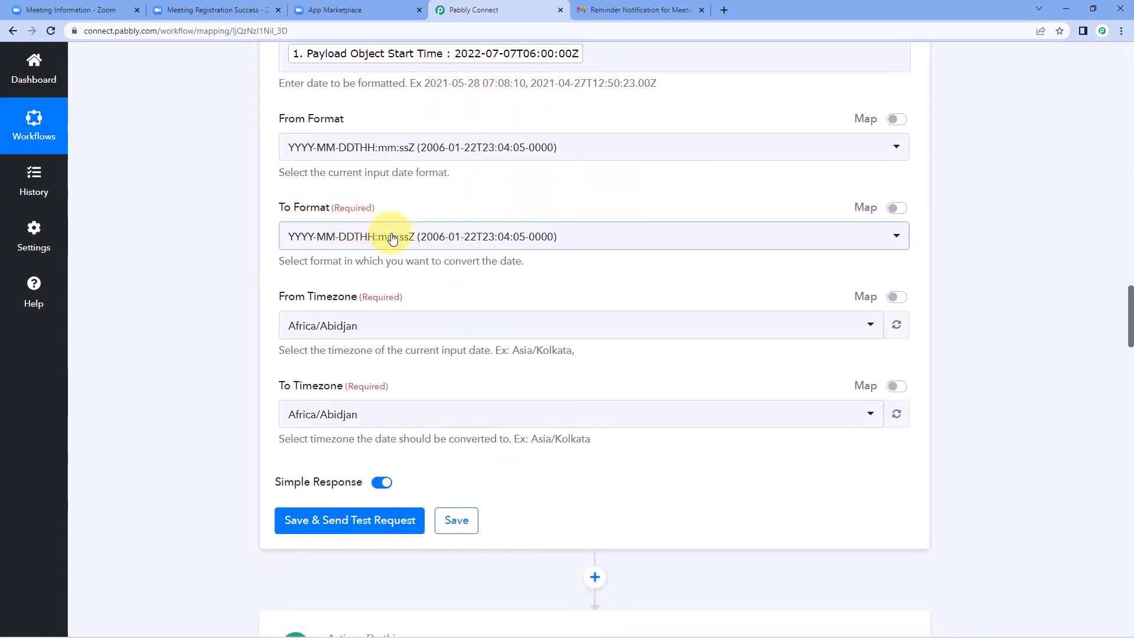
Step: Choose DD.MM.YYYY HH:mm (28.07.2020 07:07) as the output To Format
click(394, 239)
scroll(390, 333, down, 4)
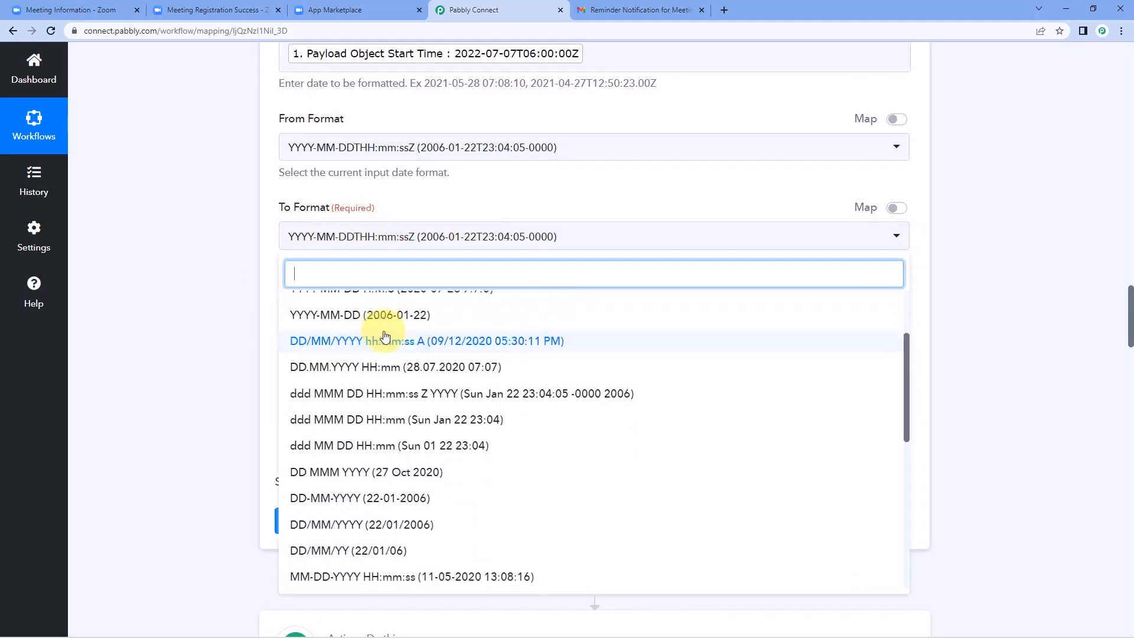
scroll(404, 335, down, 1)
scroll(366, 366, up, 1)
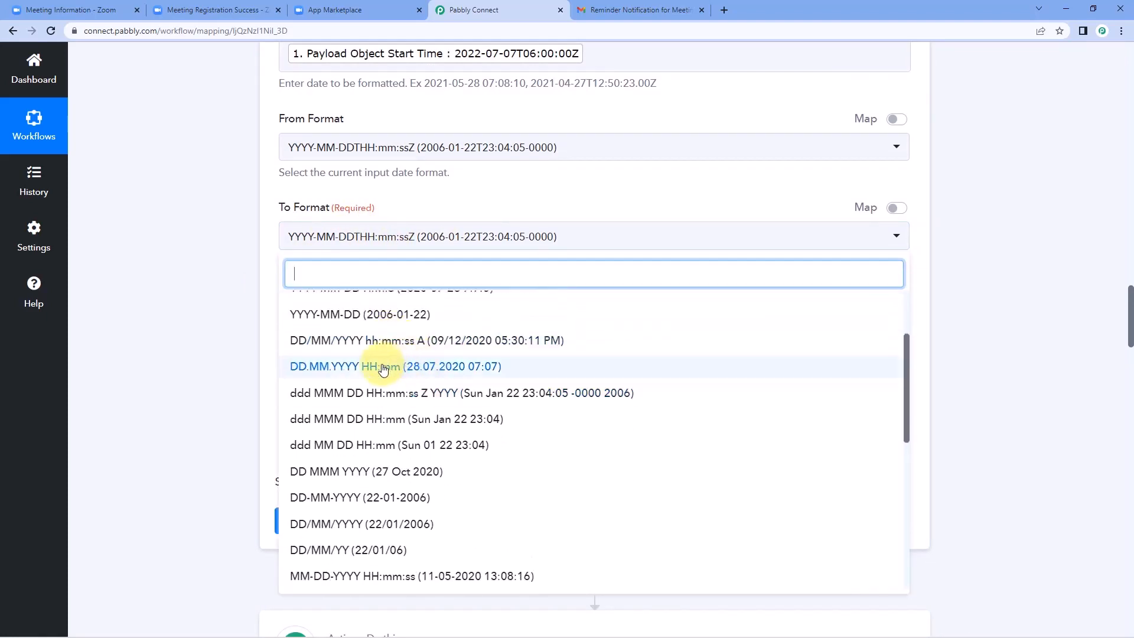
click(313, 371)
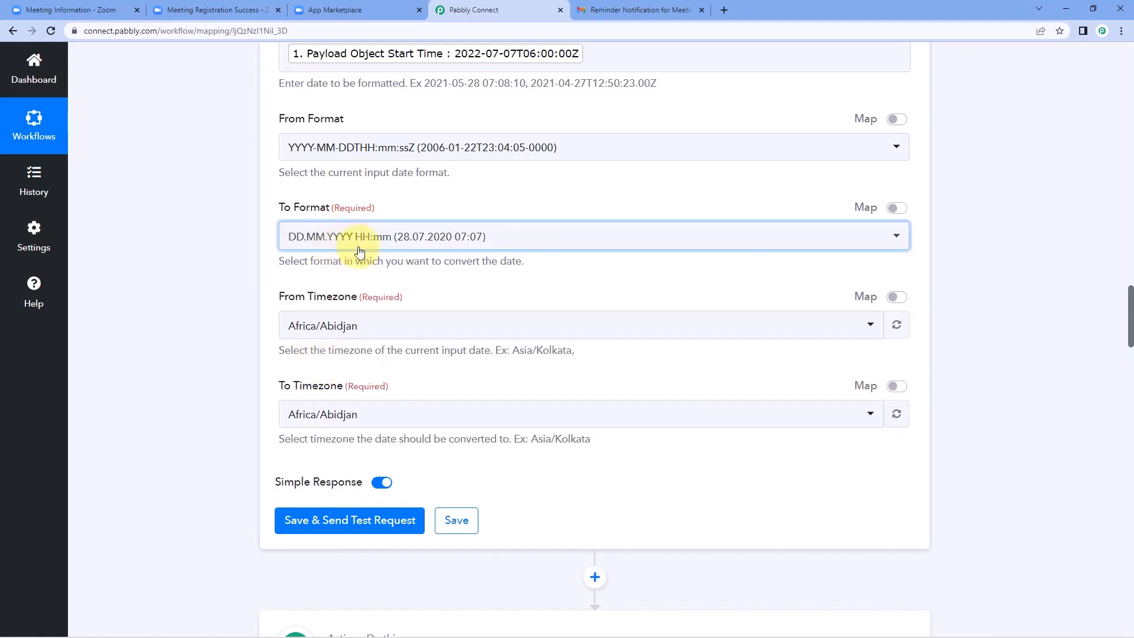
scroll(330, 274, down, 1)
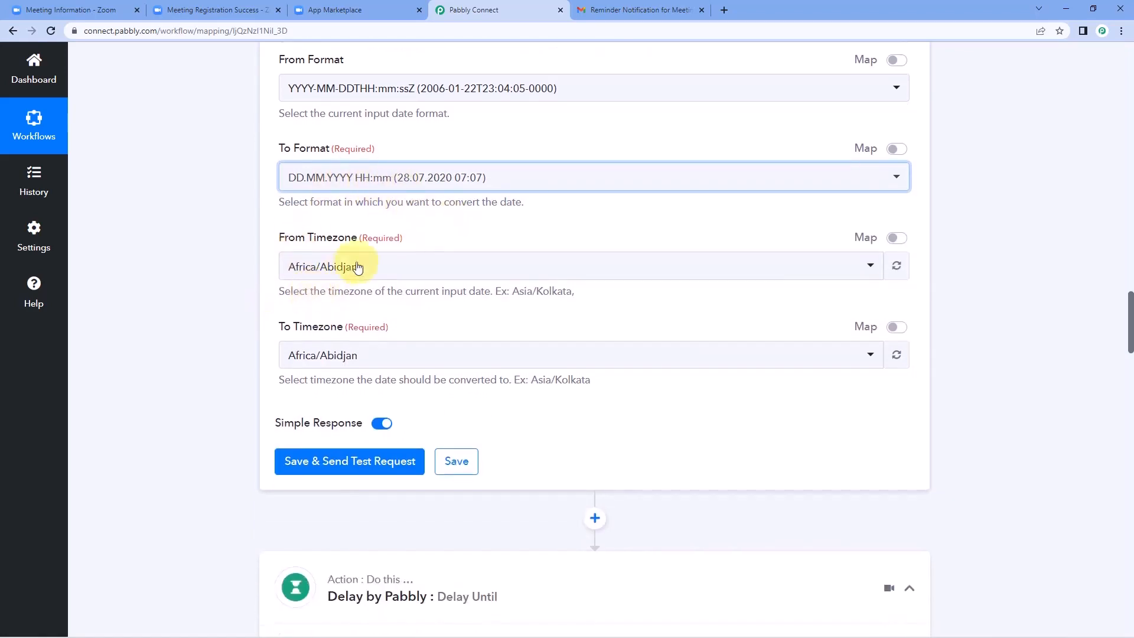
Step: Convert the date from Etc/UTC to Asia/Kolkata, then save and send a test request
click(387, 272)
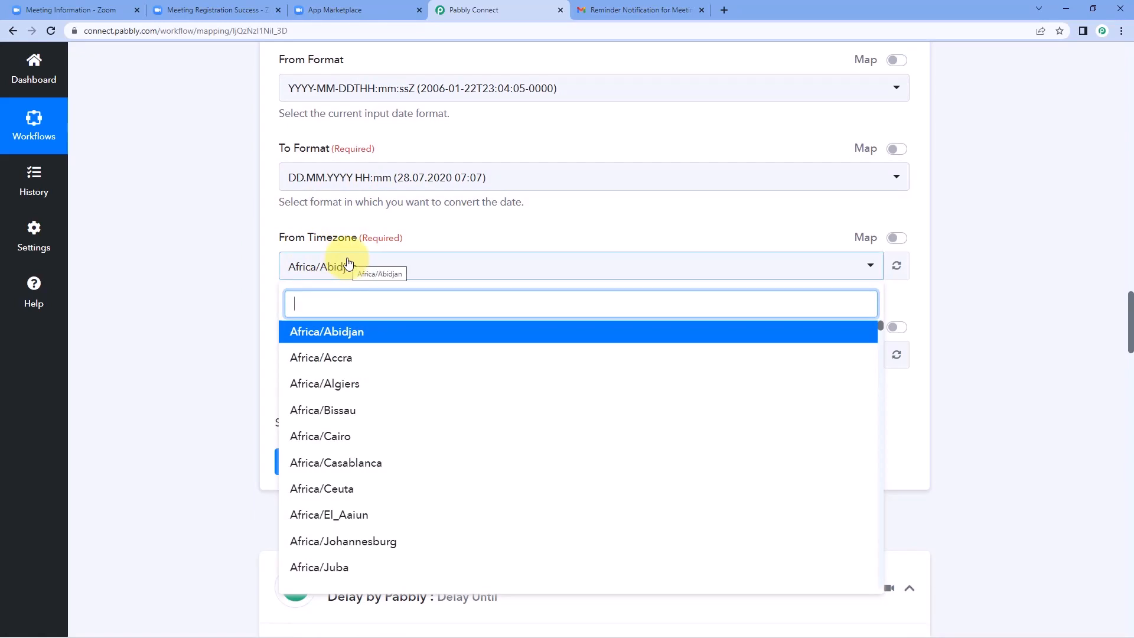
text(u)
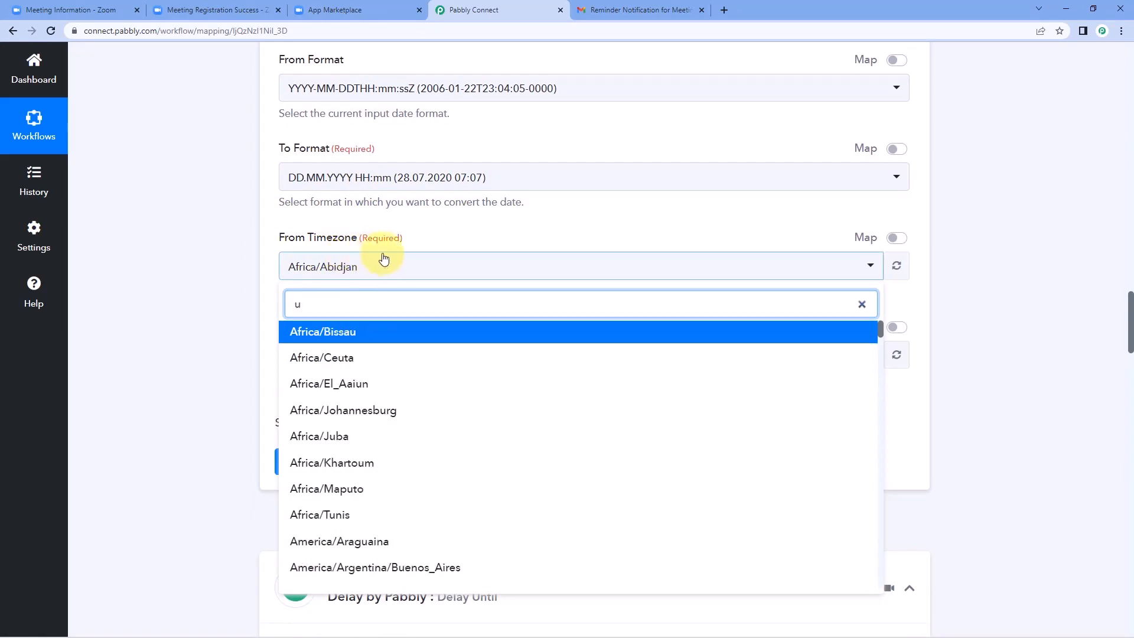
text(tc)
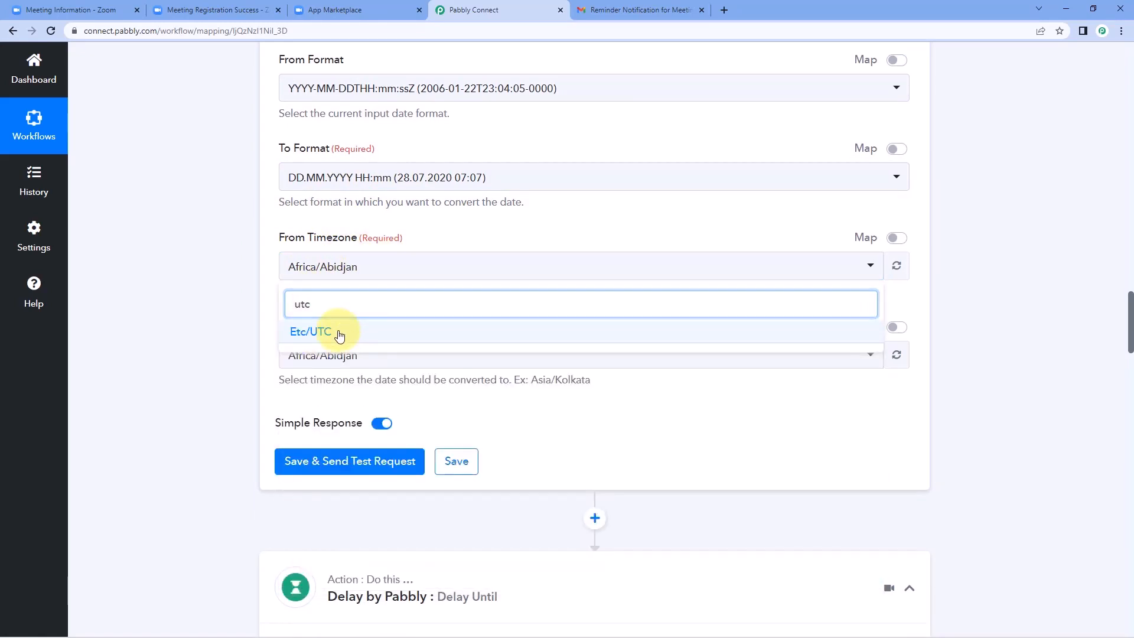
click(338, 334)
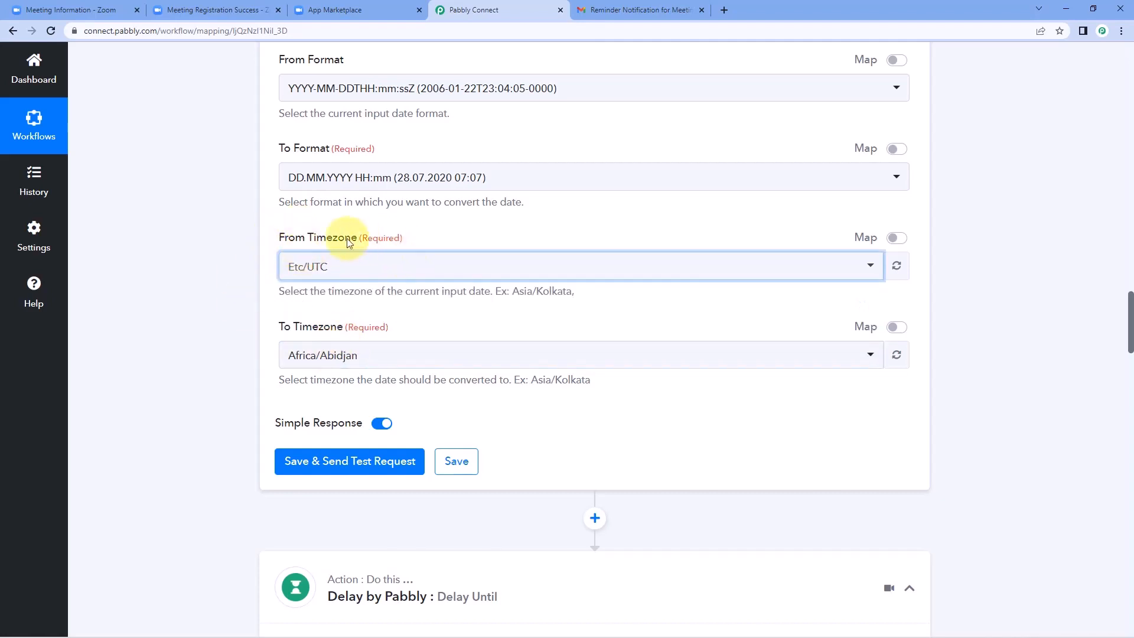
click(370, 356)
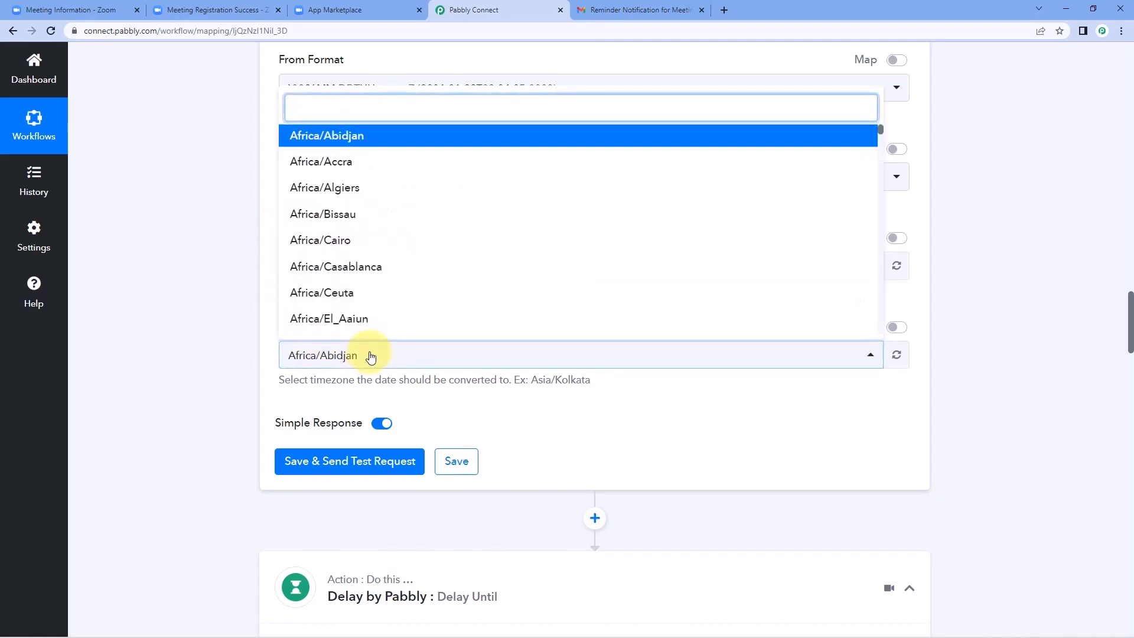
text(kol)
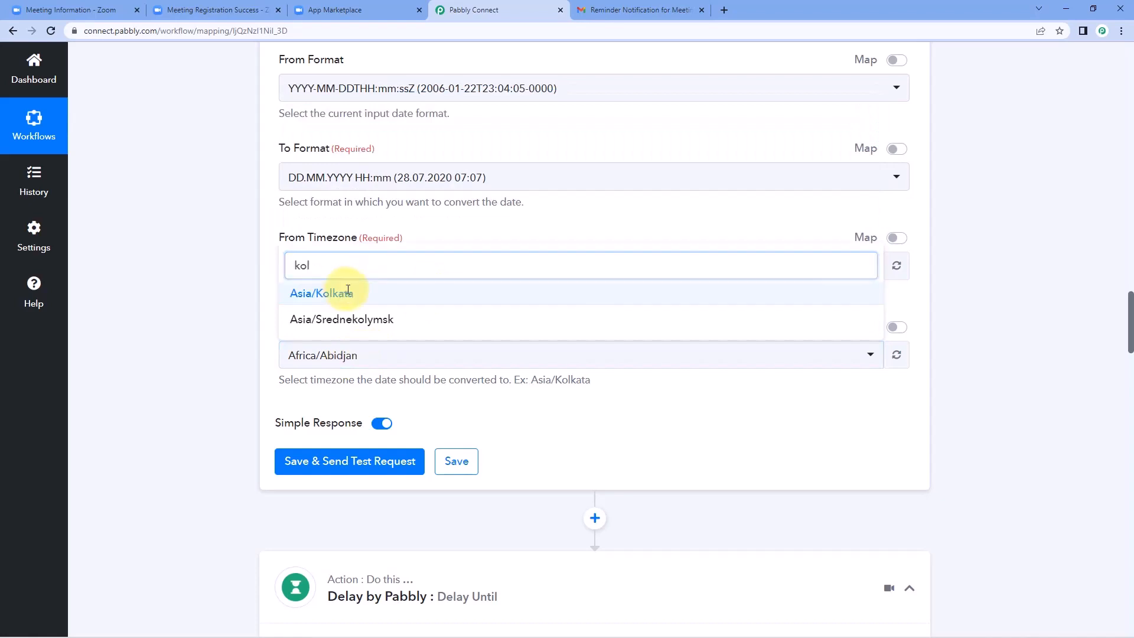
click(359, 291)
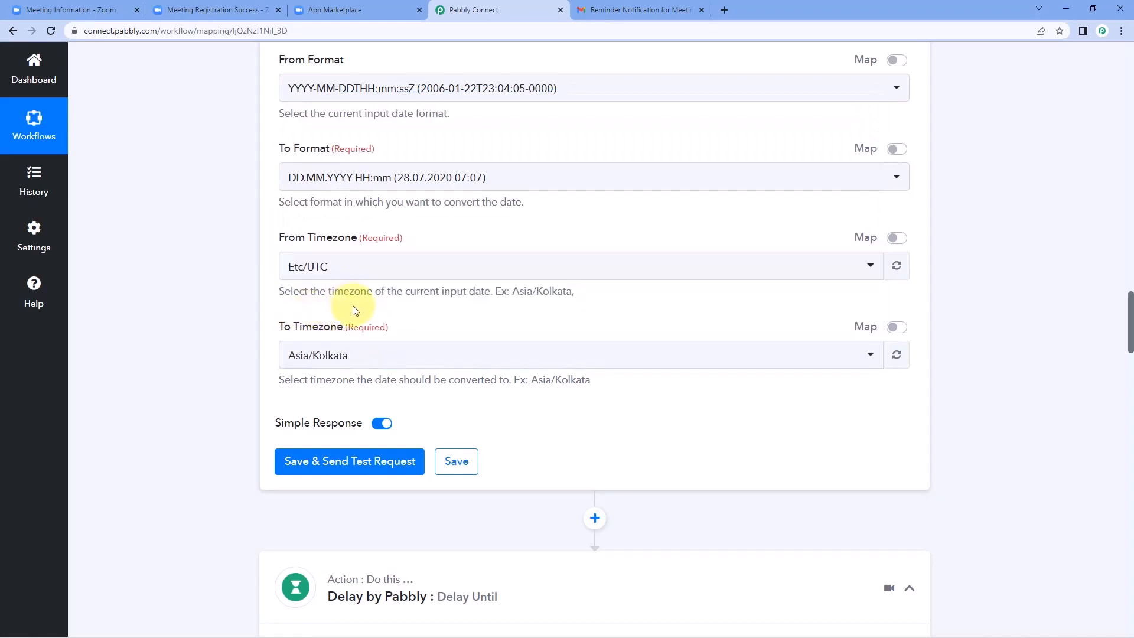
click(380, 466)
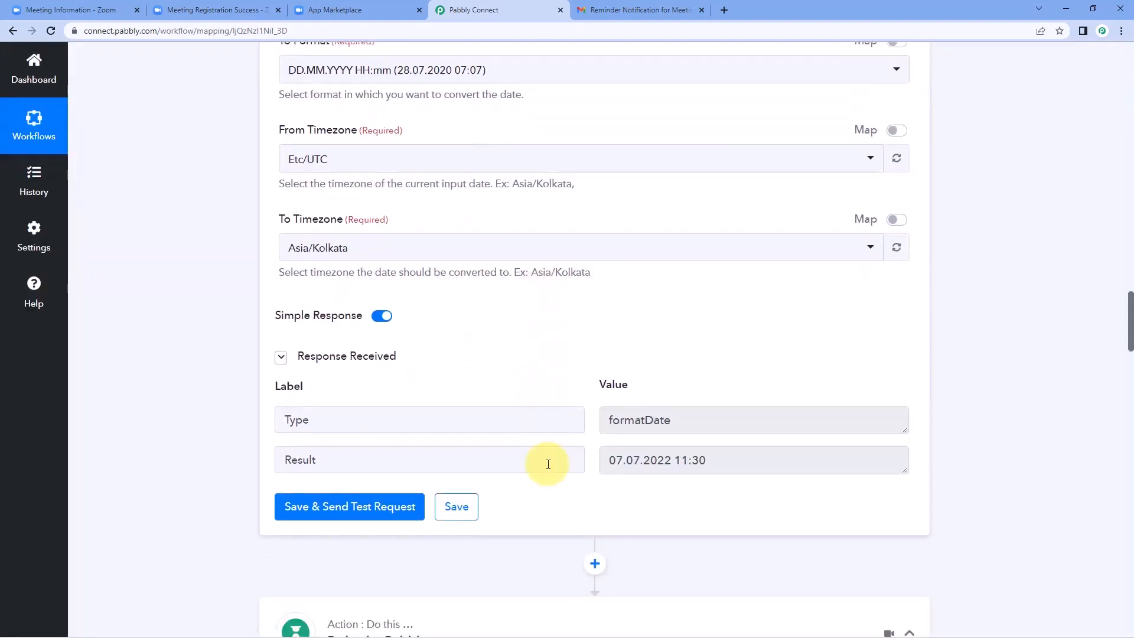
Step: Highlight the converted test result, 07.07.2022 11:30, and its date part
drag(611, 450, 710, 450)
click(709, 450)
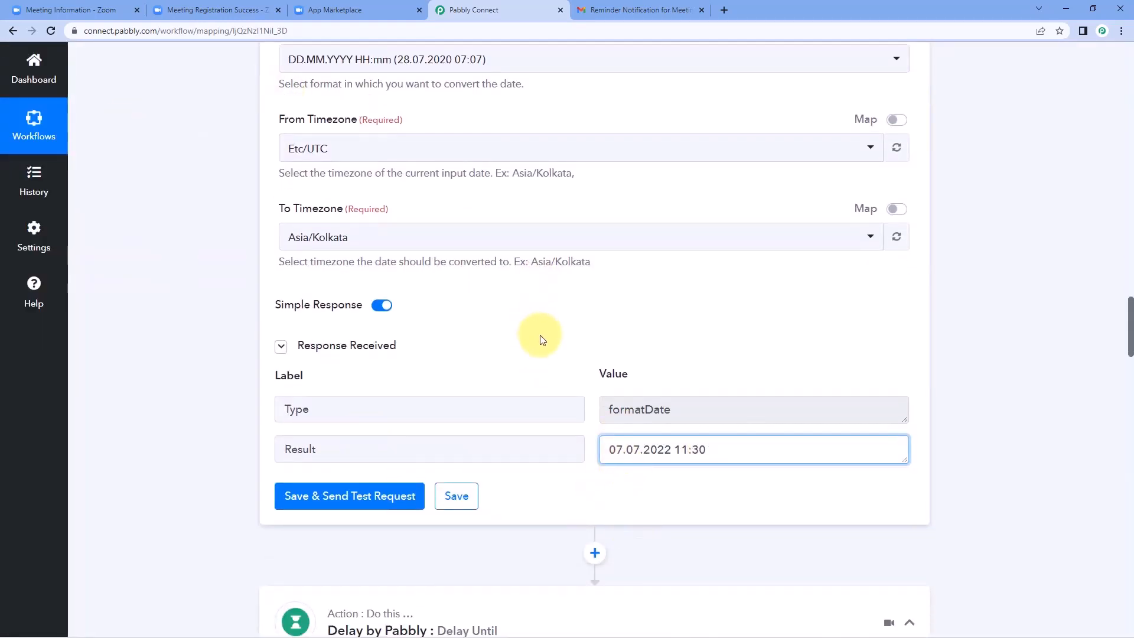
drag(609, 455, 668, 449)
click(688, 368)
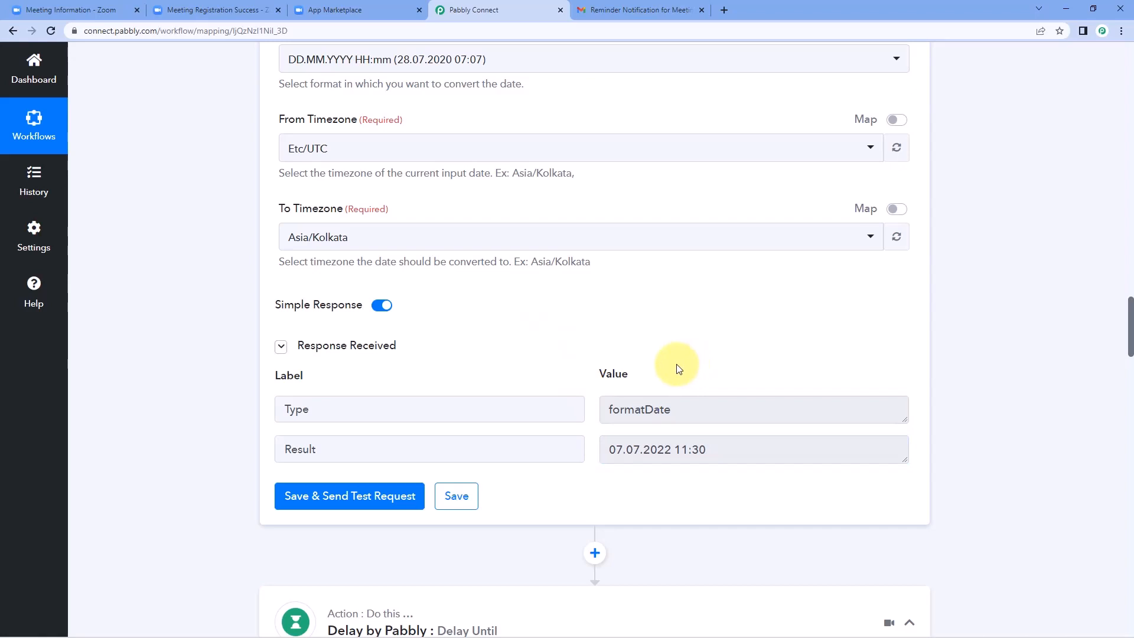
drag(719, 448, 608, 449)
click(582, 368)
scroll(588, 370, down, 8)
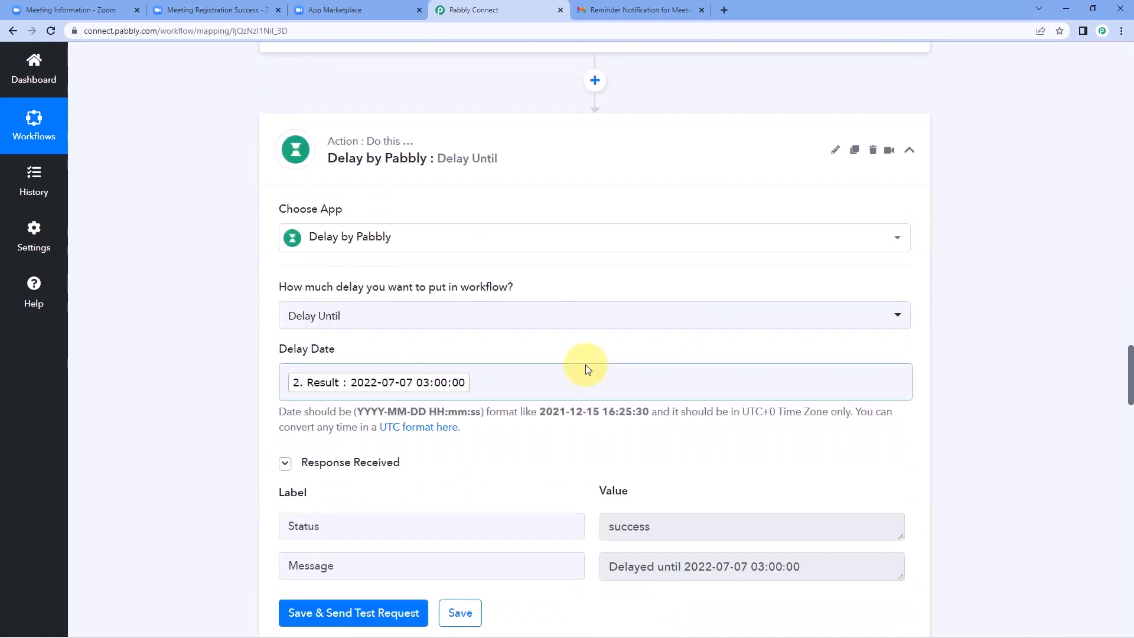
scroll(588, 369, down, 15)
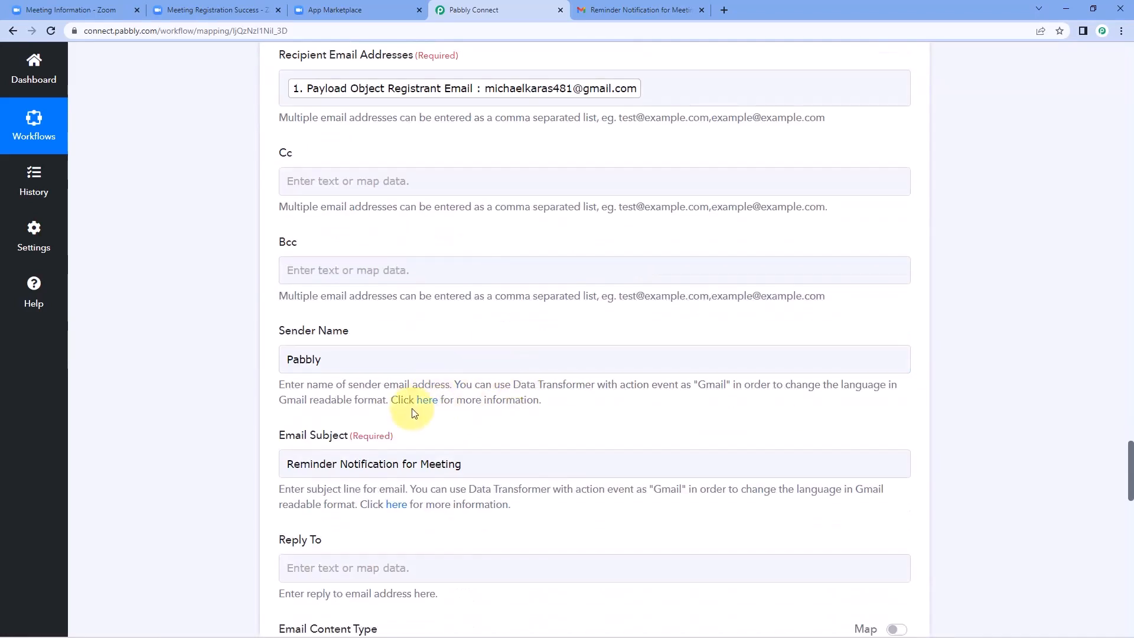
scroll(414, 412, down, 2)
scroll(245, 413, up, 3)
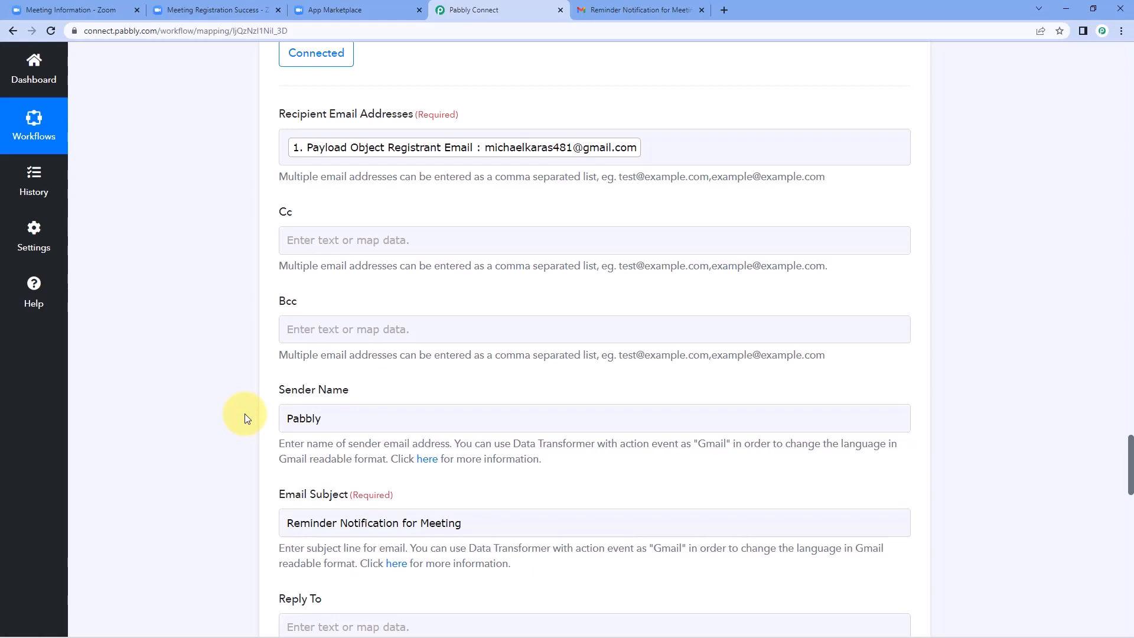
scroll(222, 301, up, 7)
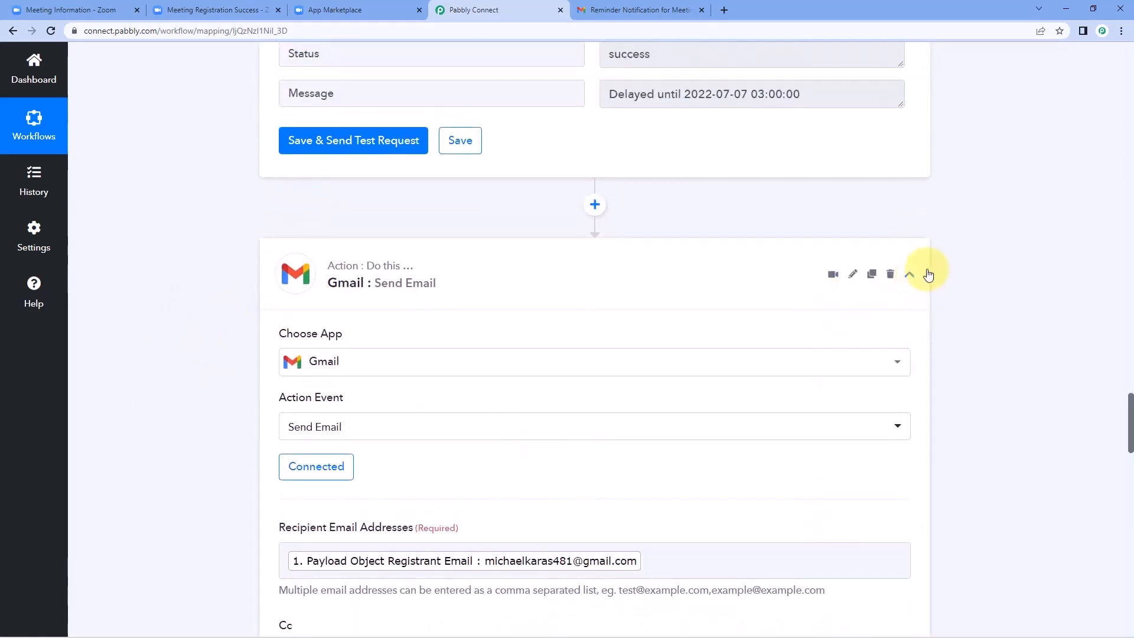
scroll(923, 282, up, 12)
scroll(923, 384, up, 15)
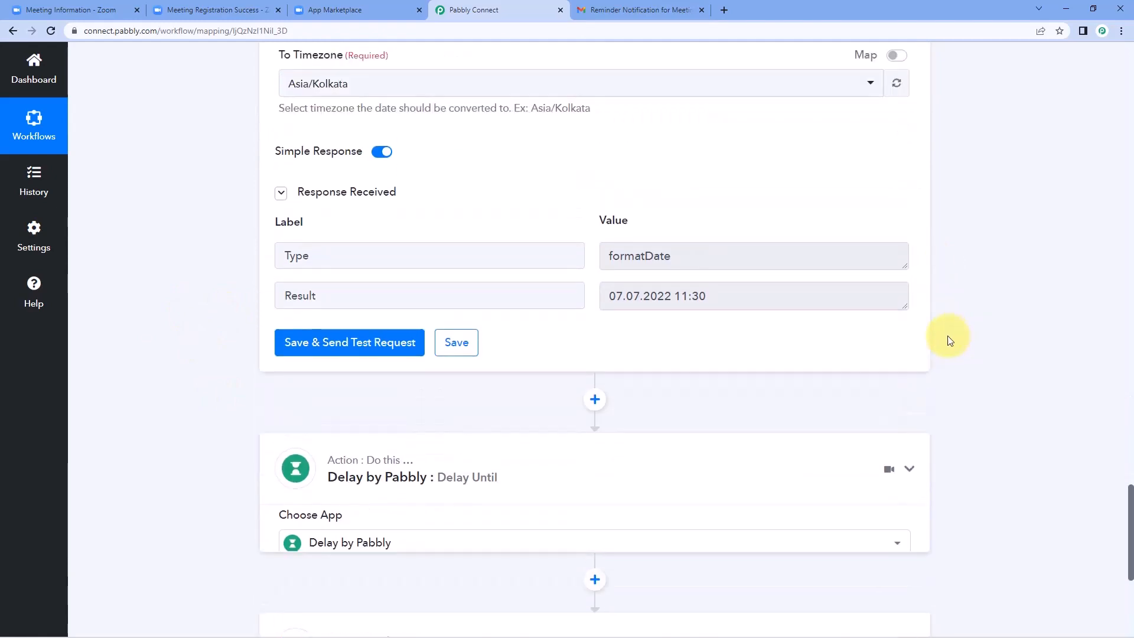
scroll(930, 254, up, 15)
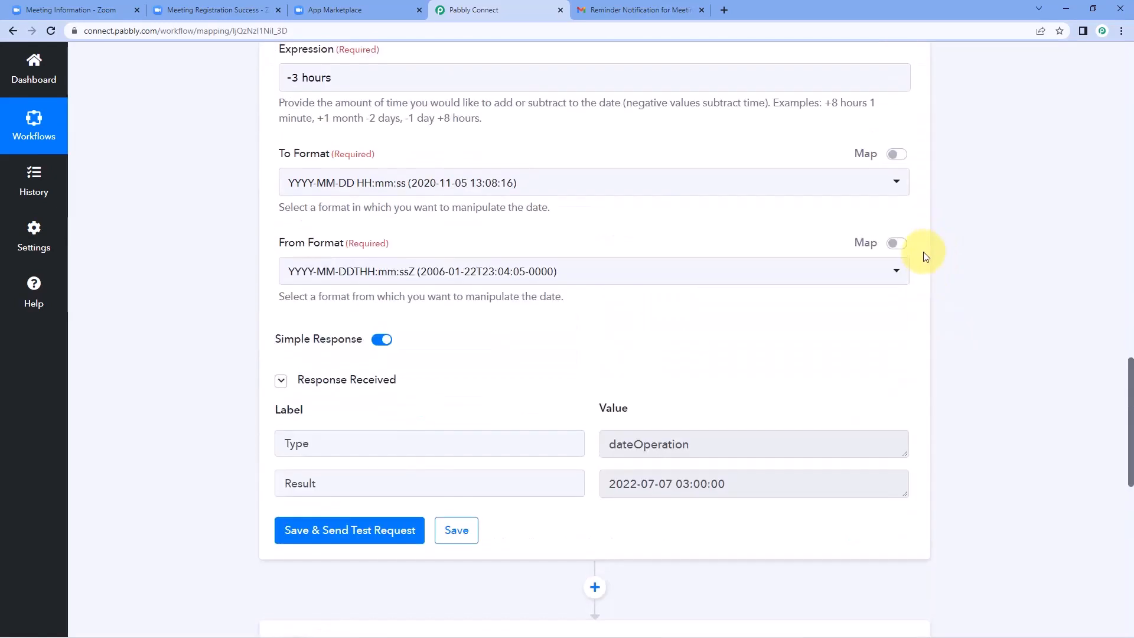
scroll(935, 245, up, 10)
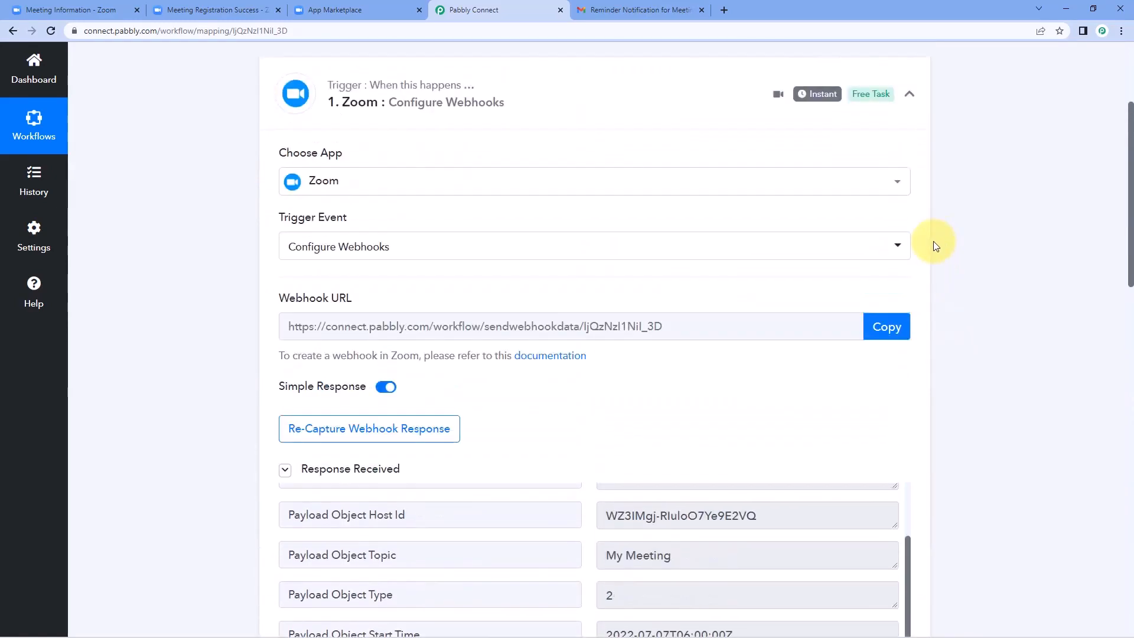
Step: Collapse the Zoom trigger step
click(910, 220)
scroll(213, 236, up, 1)
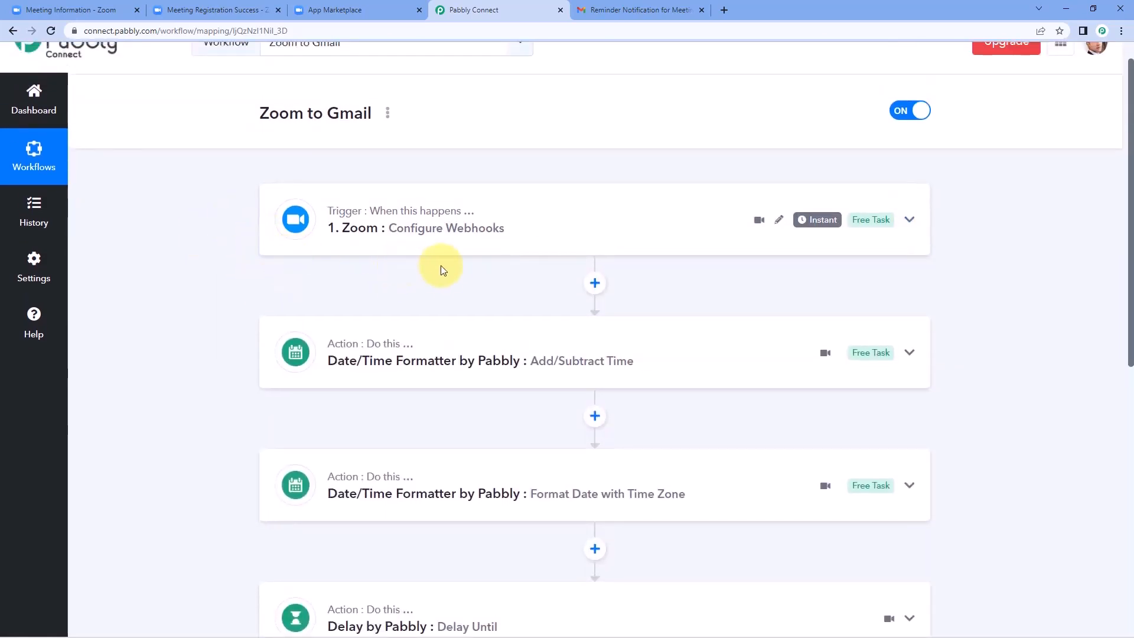
scroll(380, 287, down, 5)
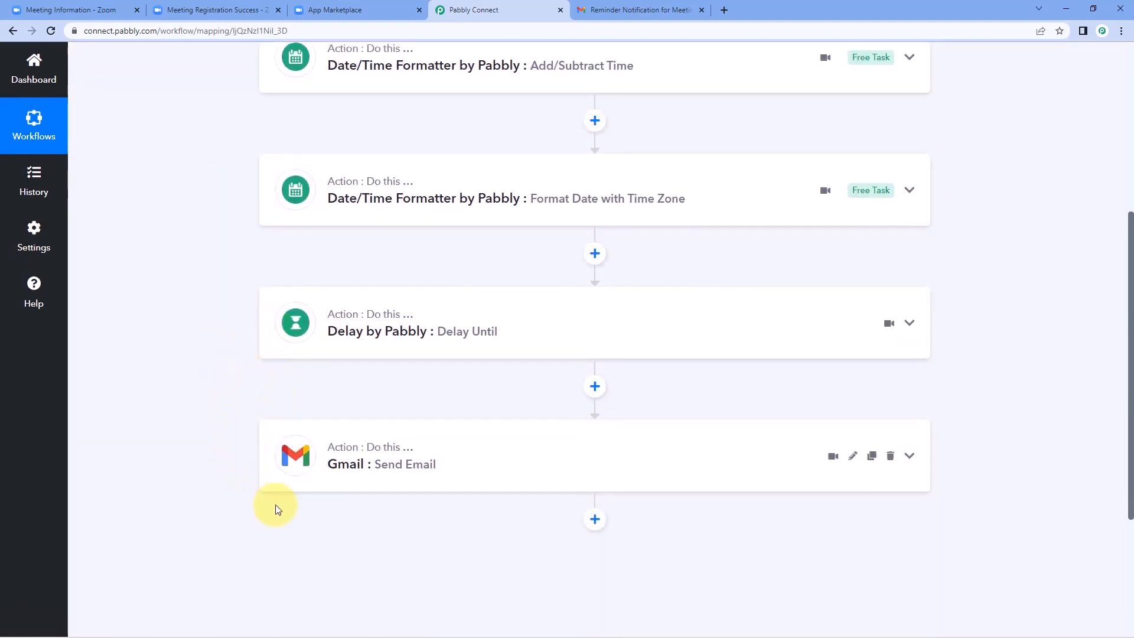
scroll(293, 378, up, 3)
Step: Check the Add/Subtract Time step's -3 hours expression, leave it unchanged, and collapse the step
click(438, 255)
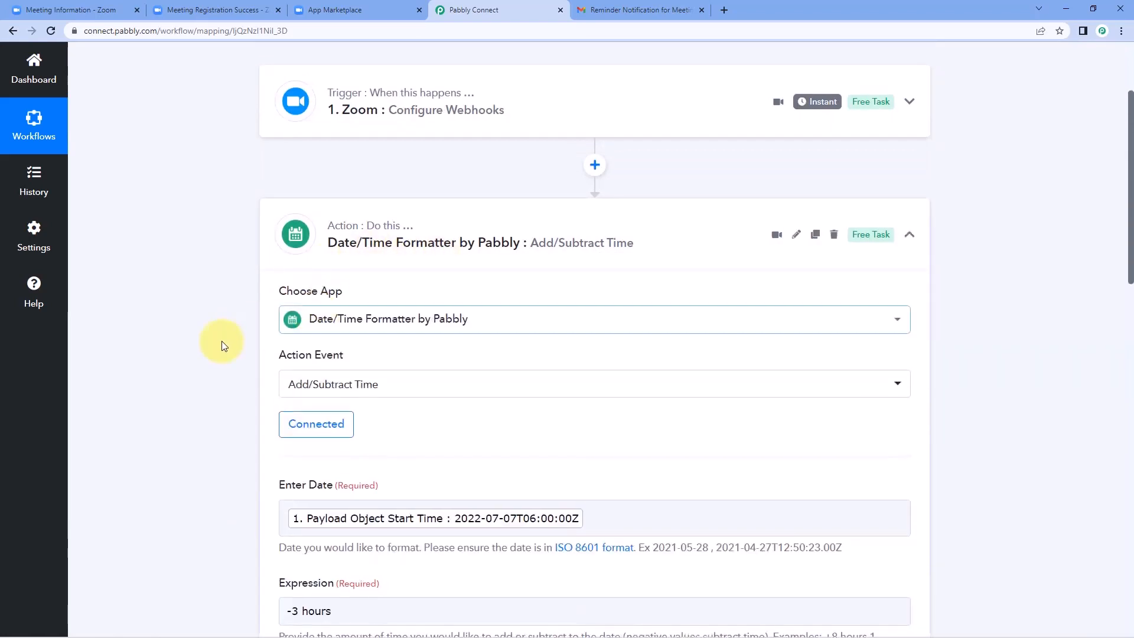
scroll(212, 342, down, 4)
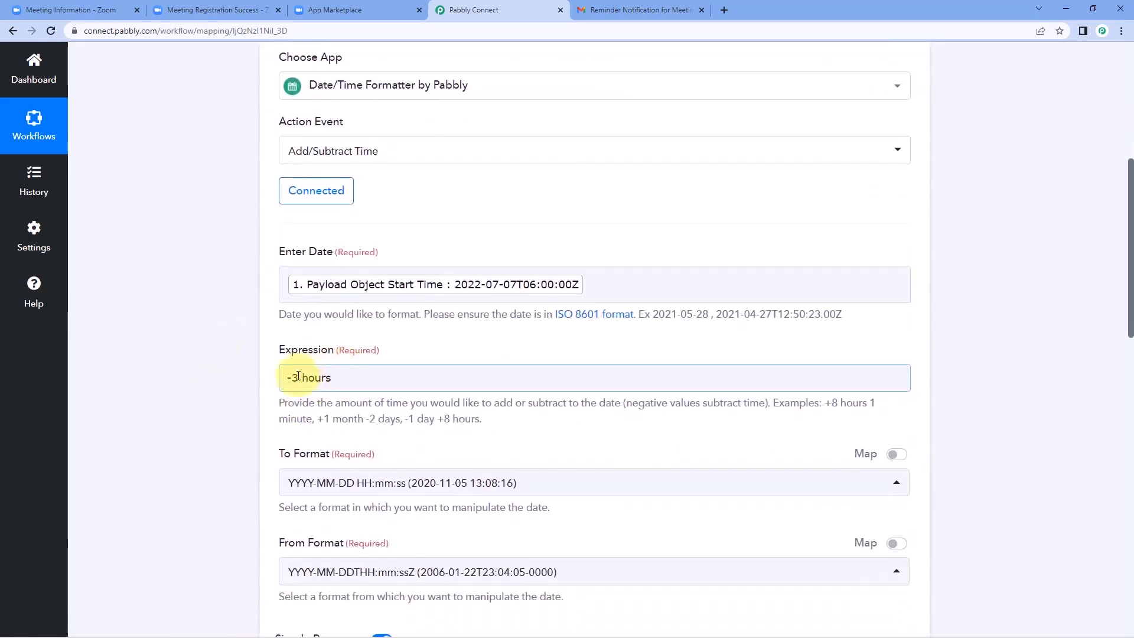
double_click(291, 378)
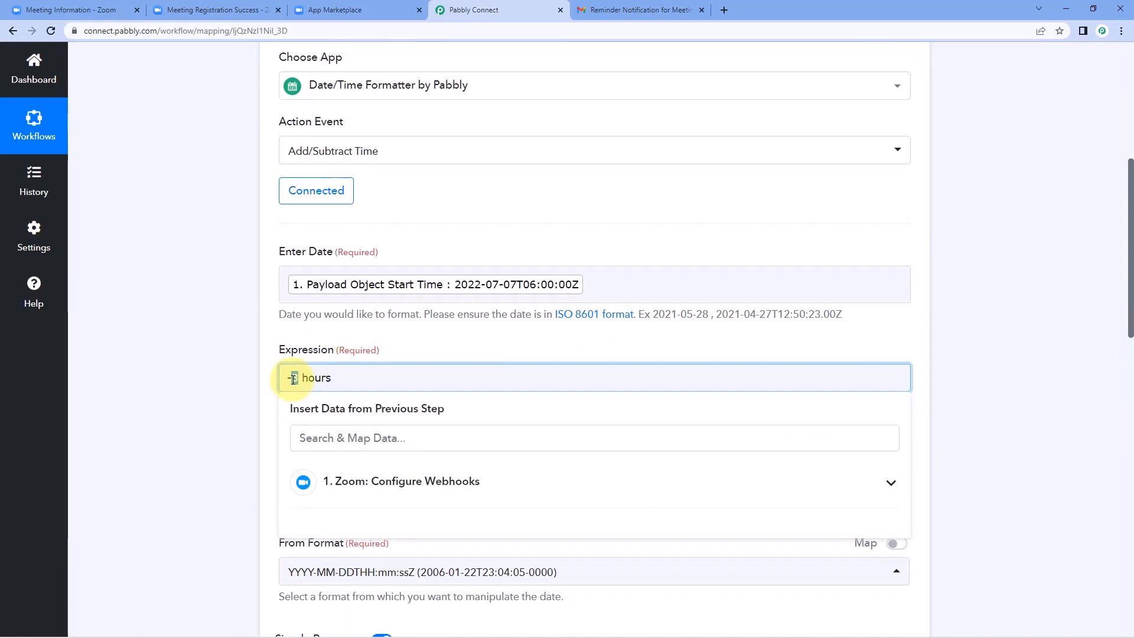
click(198, 369)
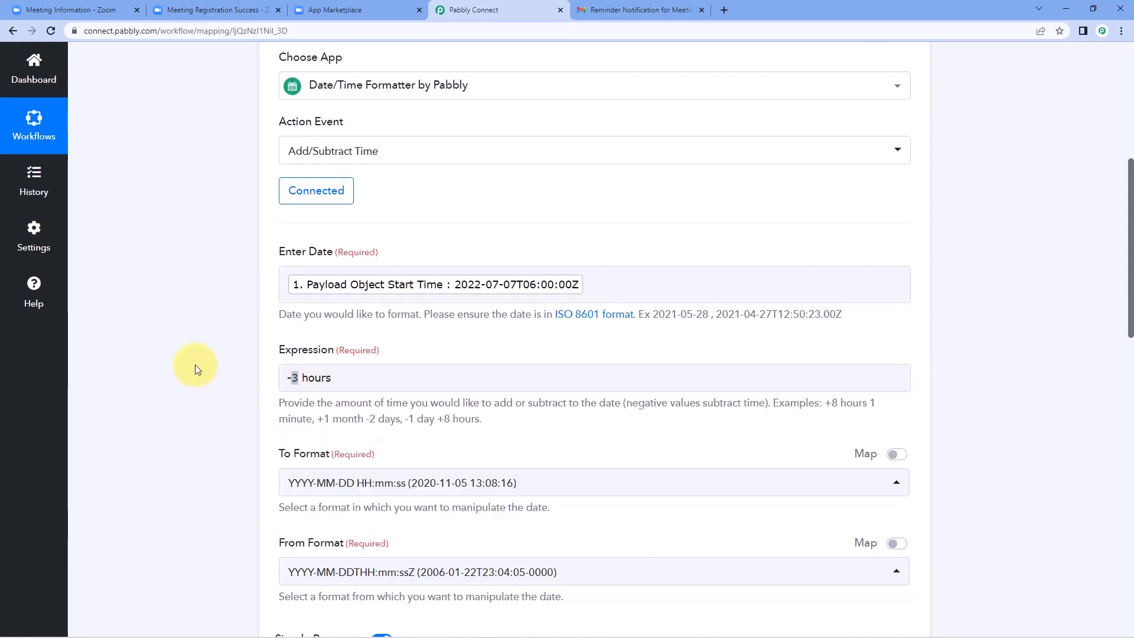
scroll(590, 223, up, 3)
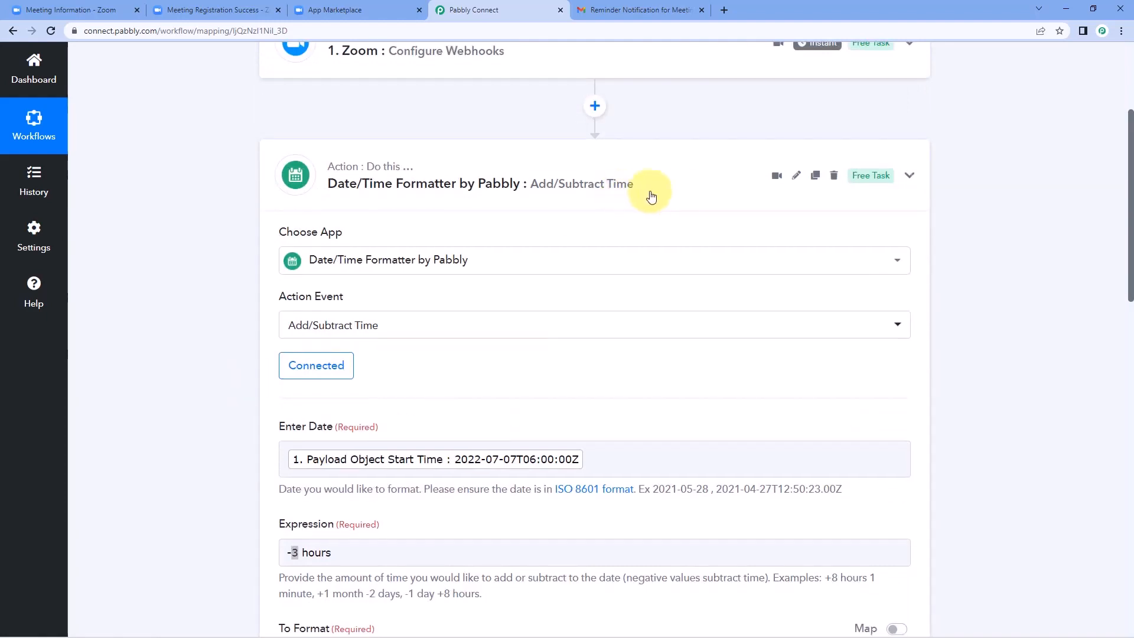
click(653, 195)
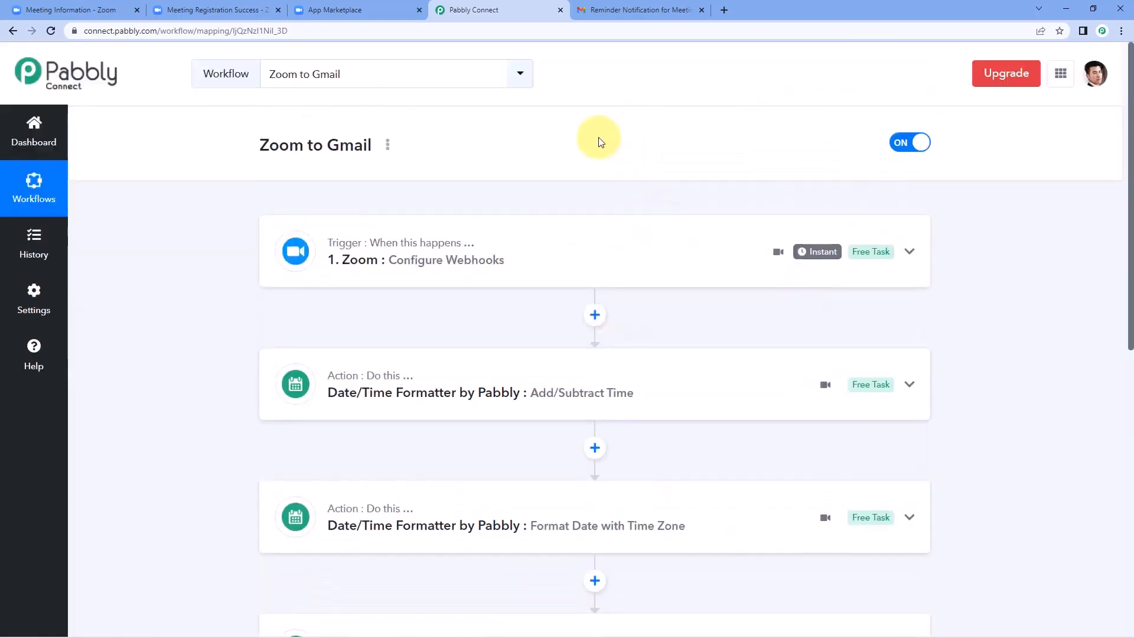
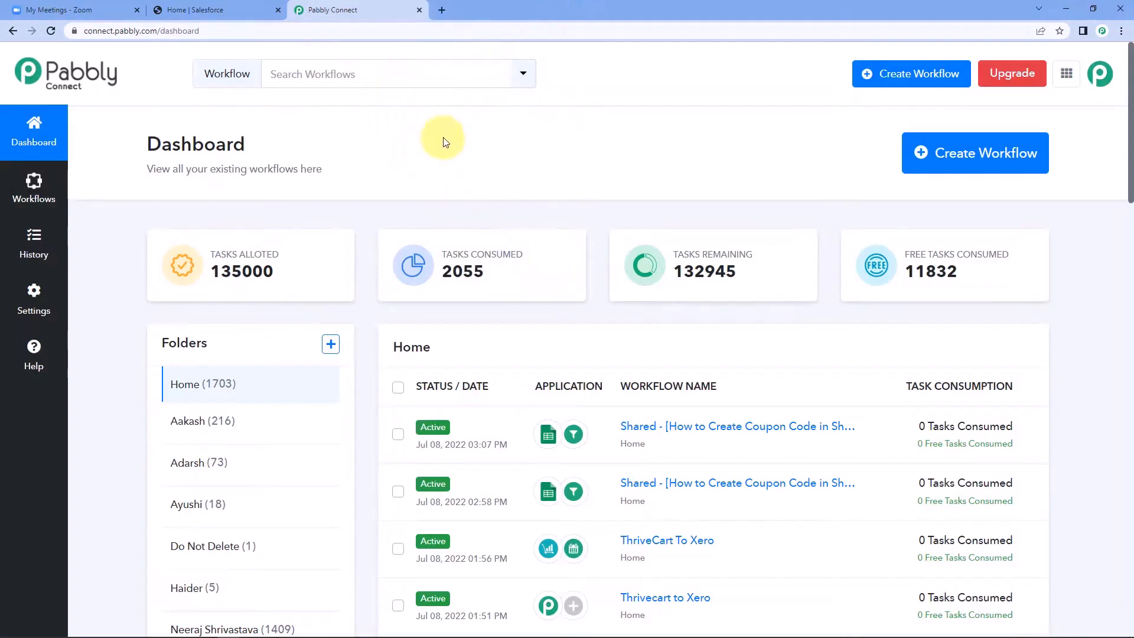
Step: Create a new workflow named 'Zoom to Salesforce' and collapse its trigger step
click(992, 152)
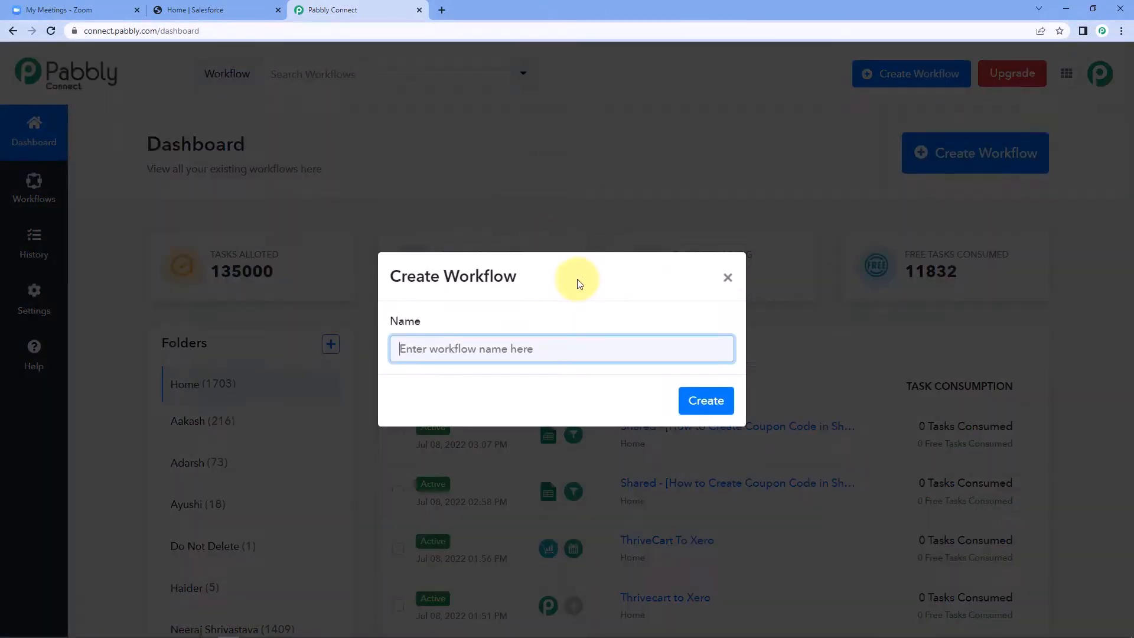
text(zoo)
key(BackSpace)
key(BackSpace)
key(BackSpace)
text(Zoom to Salesforce)
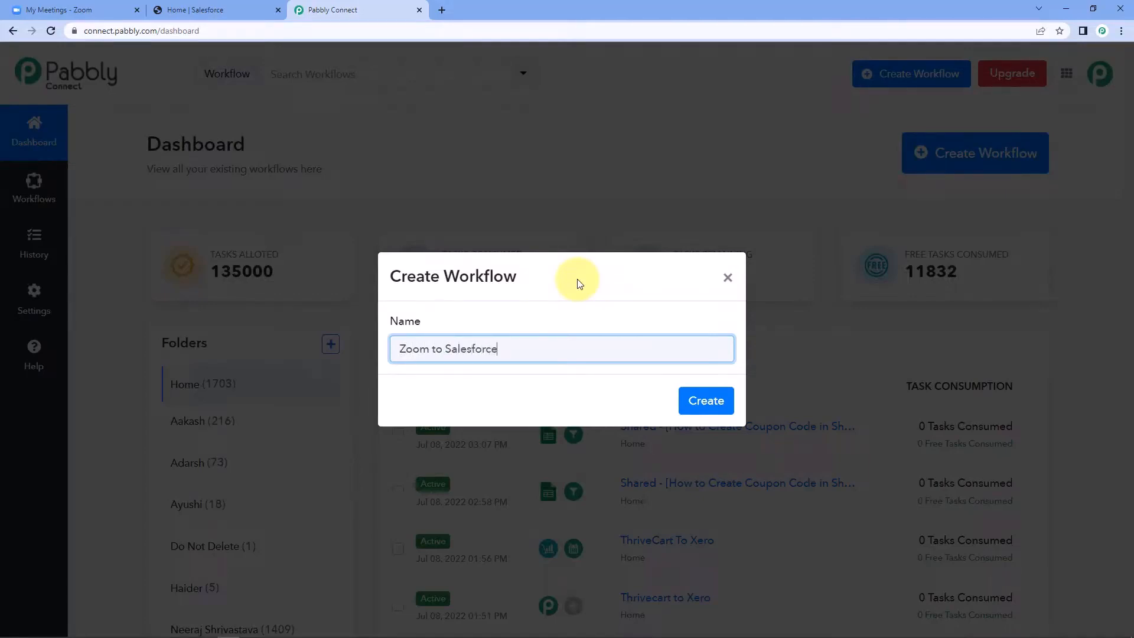
click(705, 400)
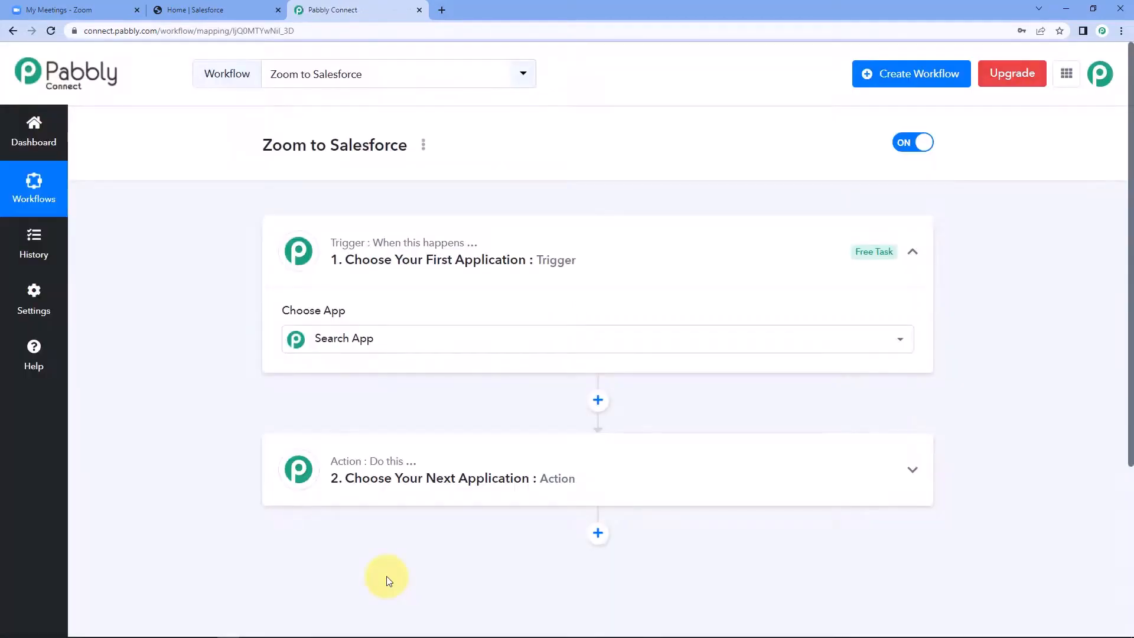
click(583, 264)
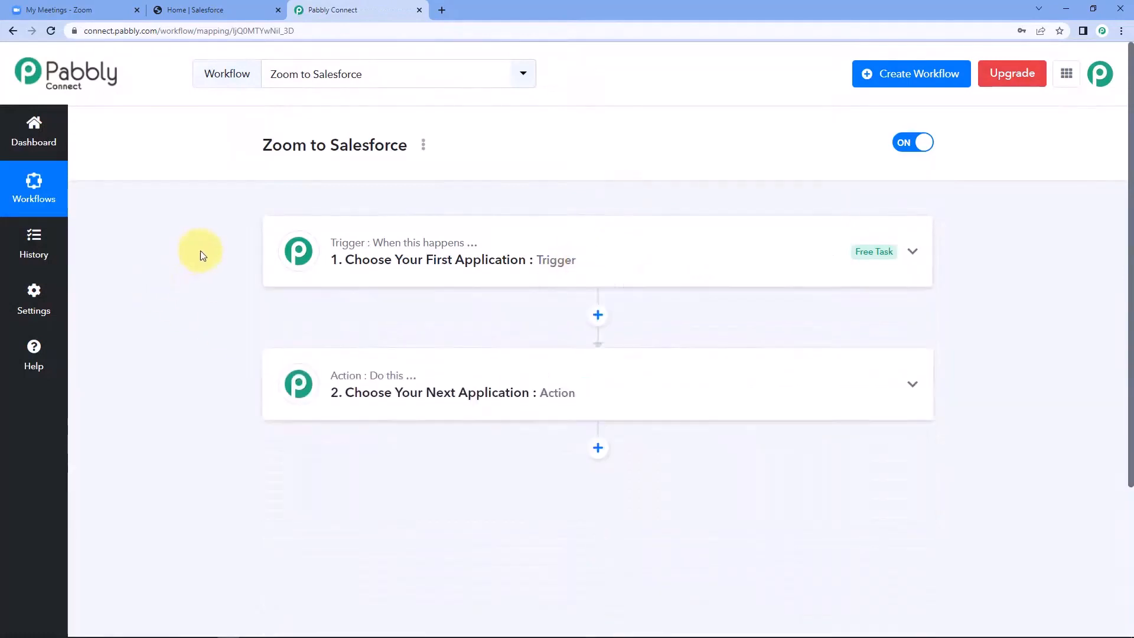
Step: Search for Zoom and choose it as the trigger app
scroll(201, 251, down, 1)
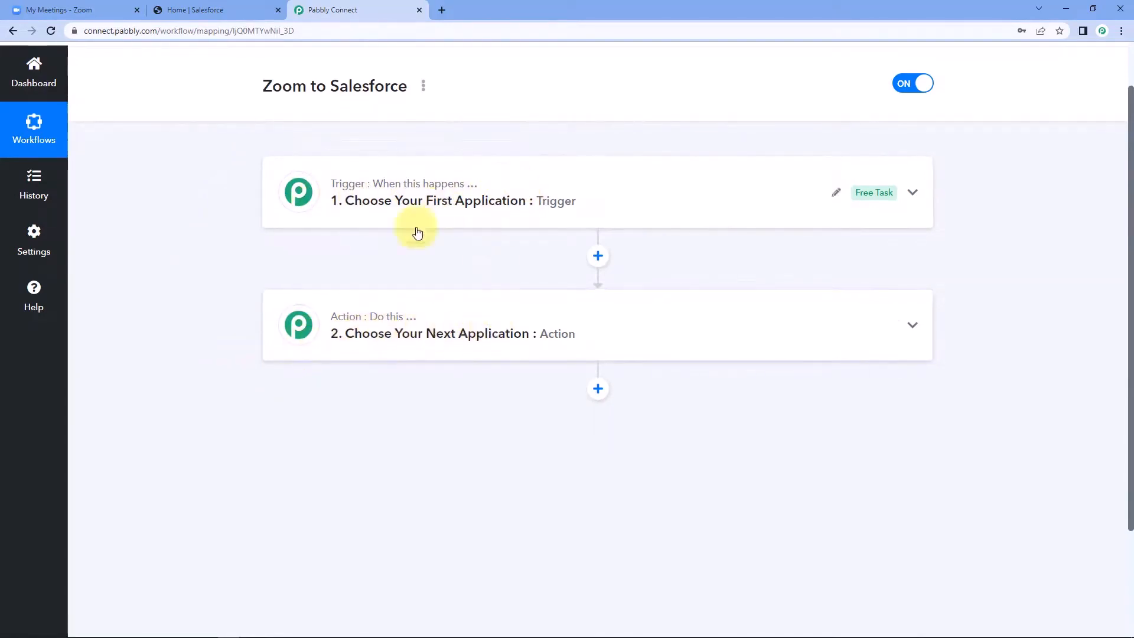
click(485, 194)
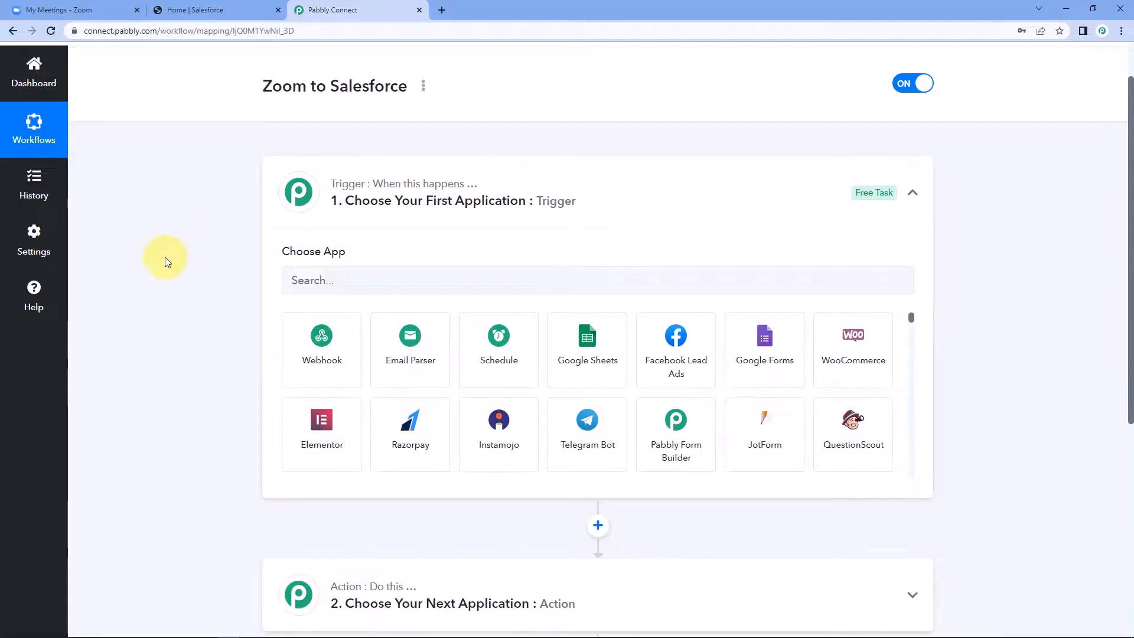
click(350, 284)
text(Zoom)
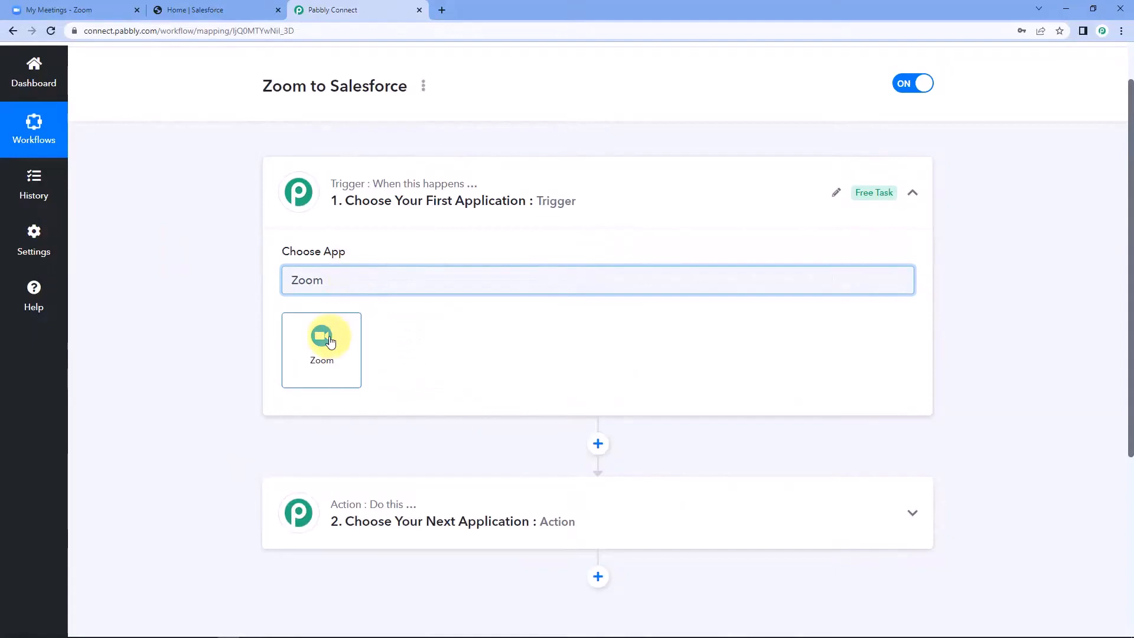
click(330, 342)
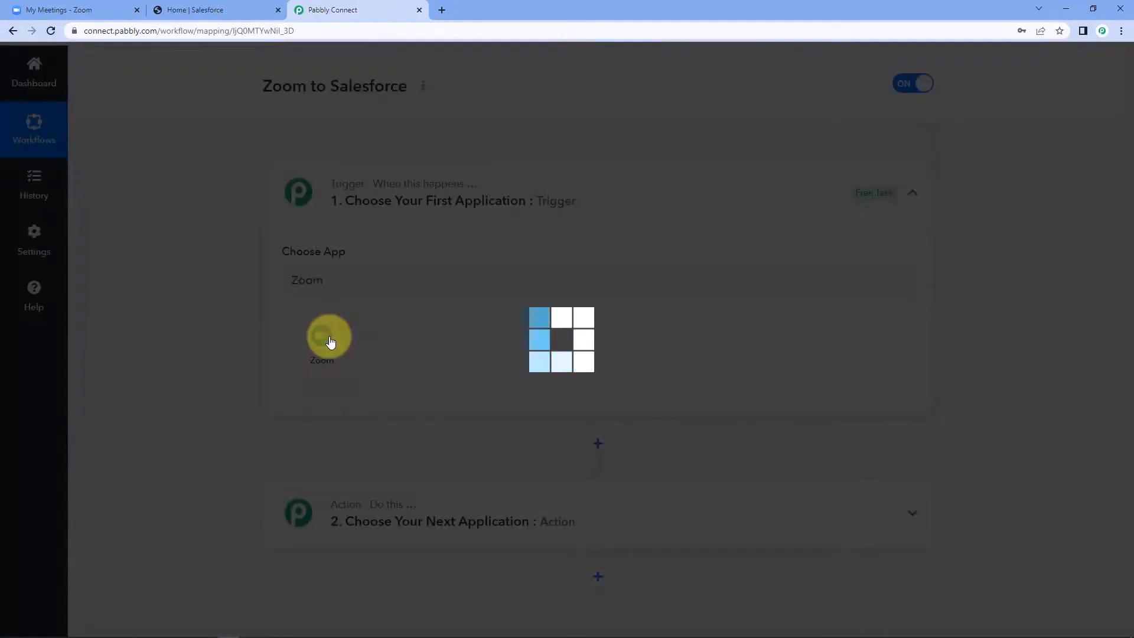
Step: Select Configure Webhooks as the trigger event and copy its webhook URL
scroll(188, 290, down, 2)
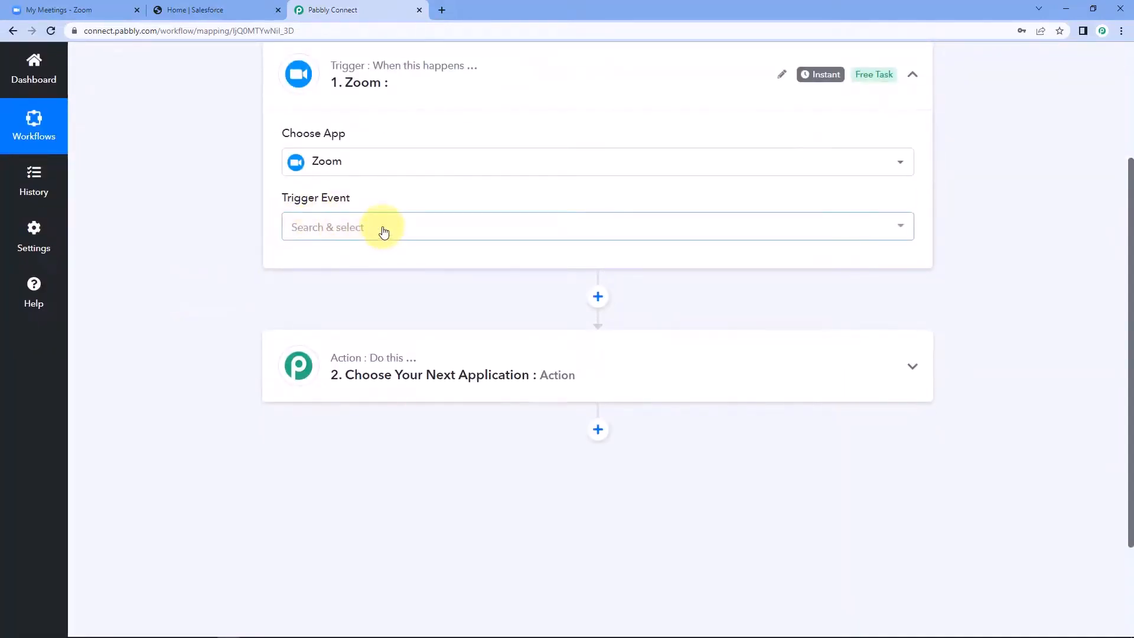
click(379, 228)
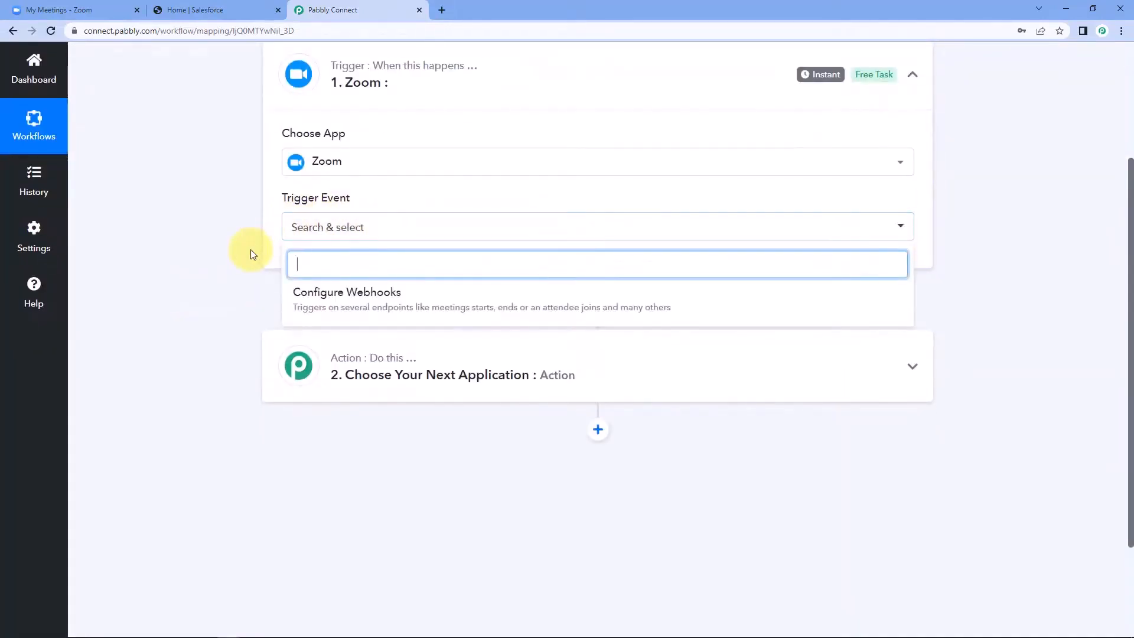
click(371, 293)
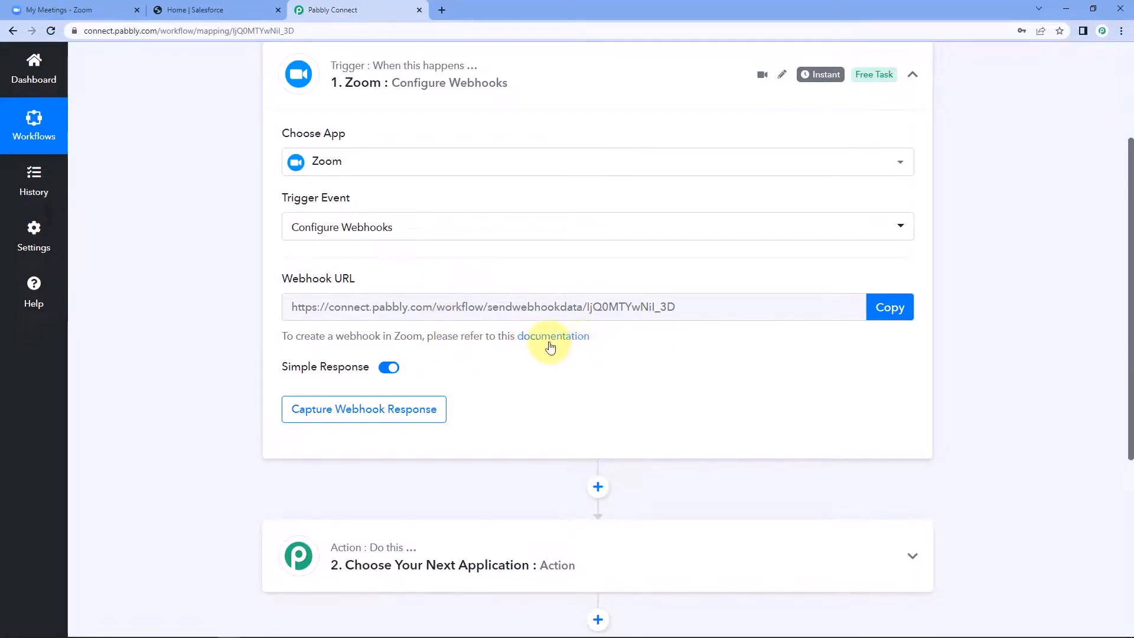
click(890, 306)
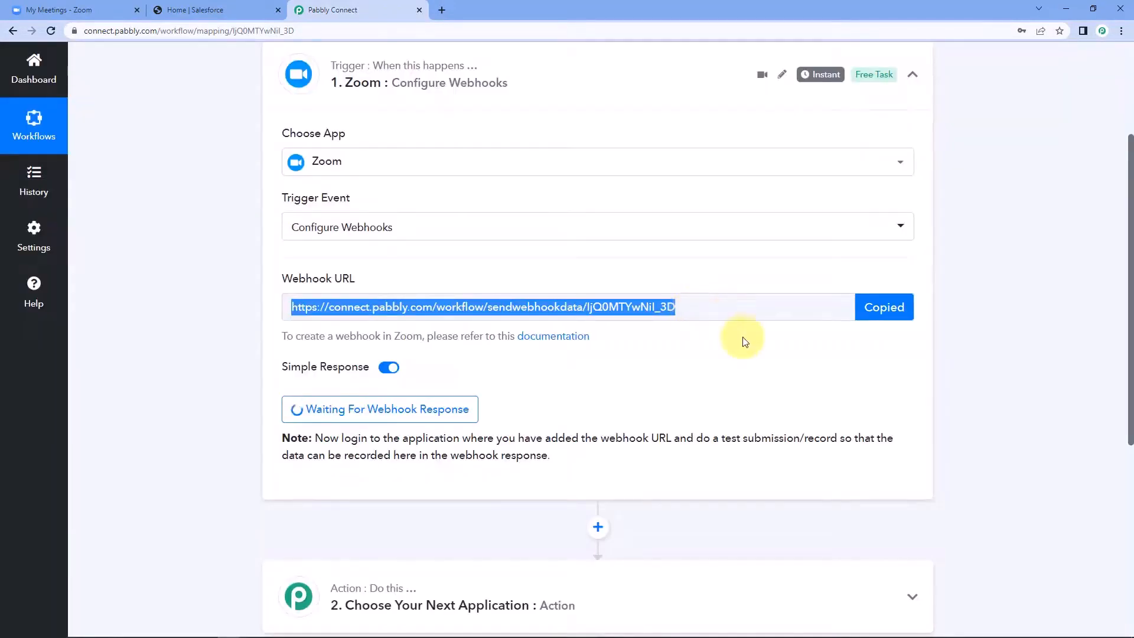
click(100, 3)
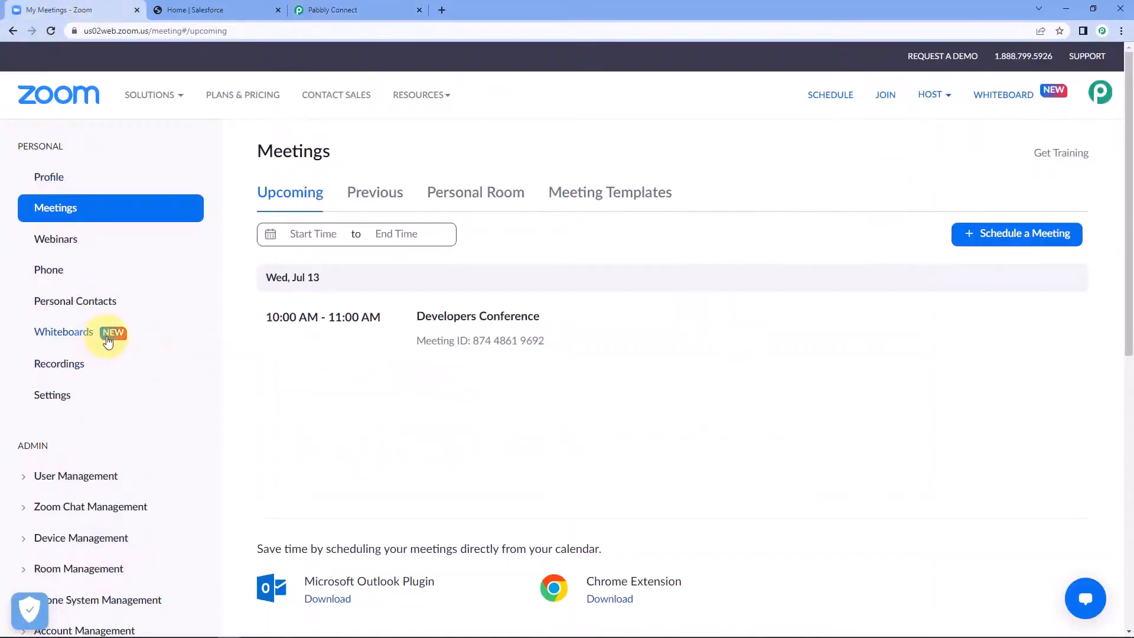
Step: Go from Advanced to App Marketplace, then Develop > Build App to reach the app types
scroll(203, 309, down, 3)
scroll(196, 319, down, 3)
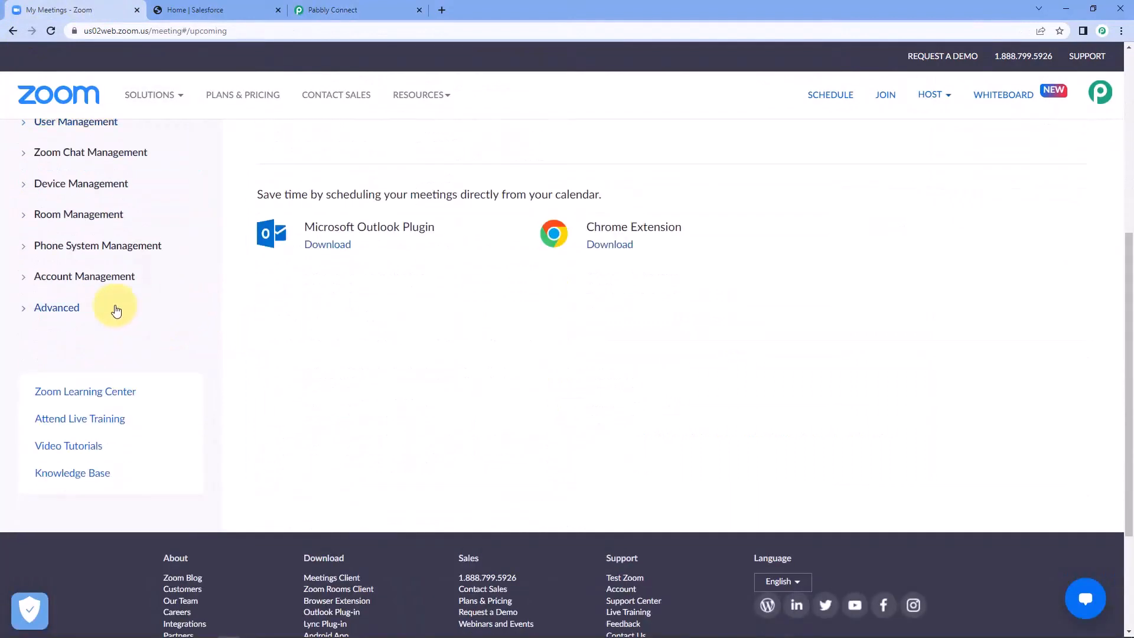
click(27, 313)
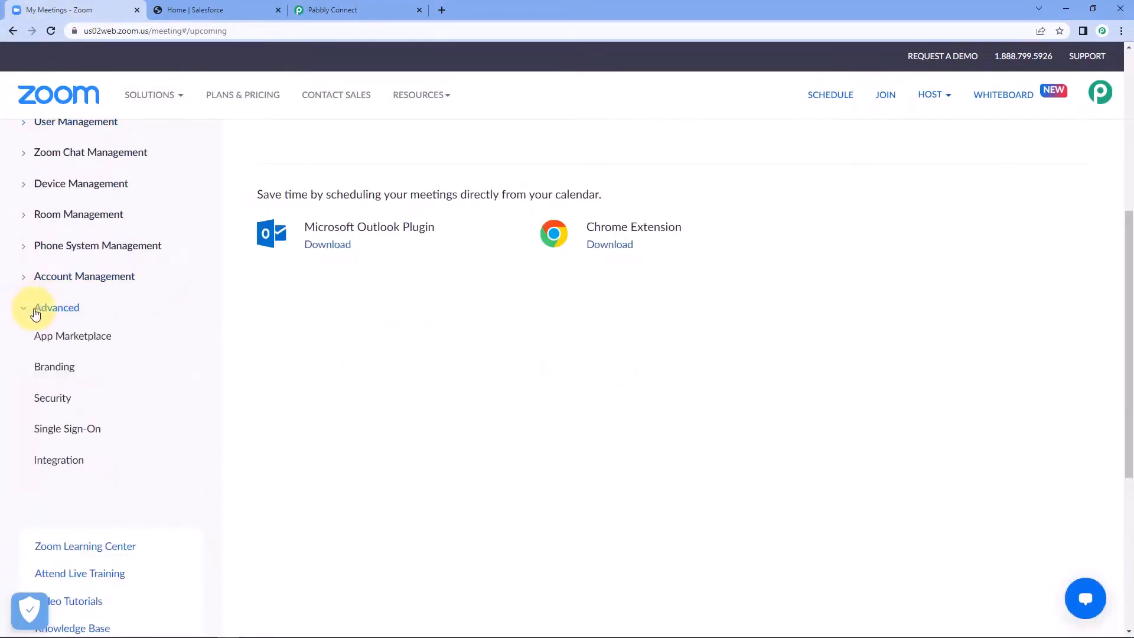
click(84, 336)
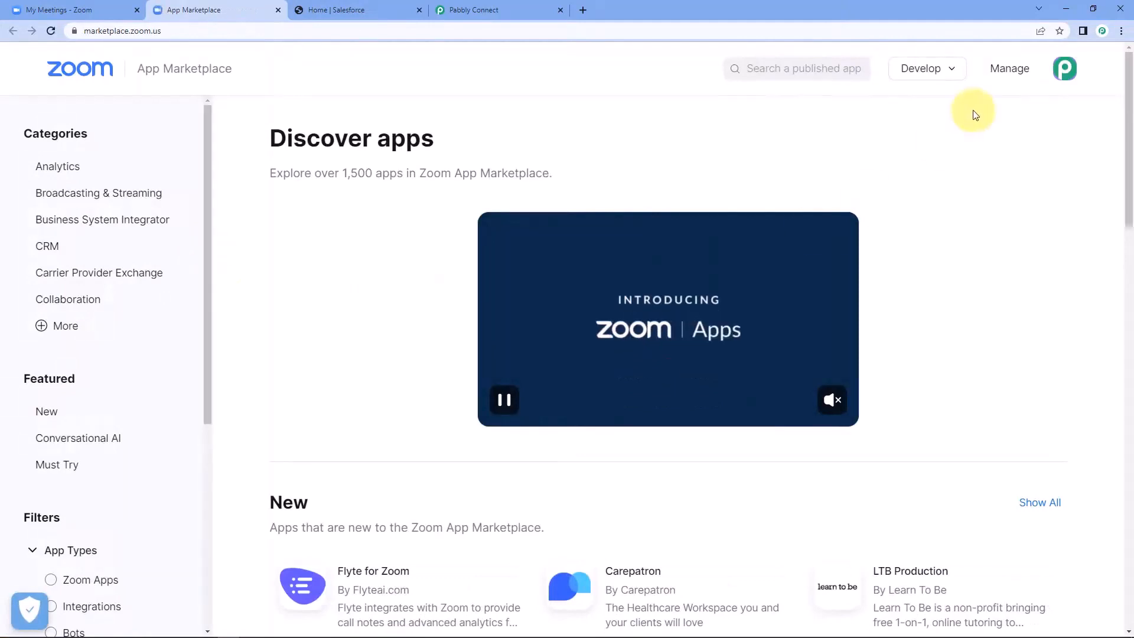
click(944, 75)
click(945, 73)
click(945, 76)
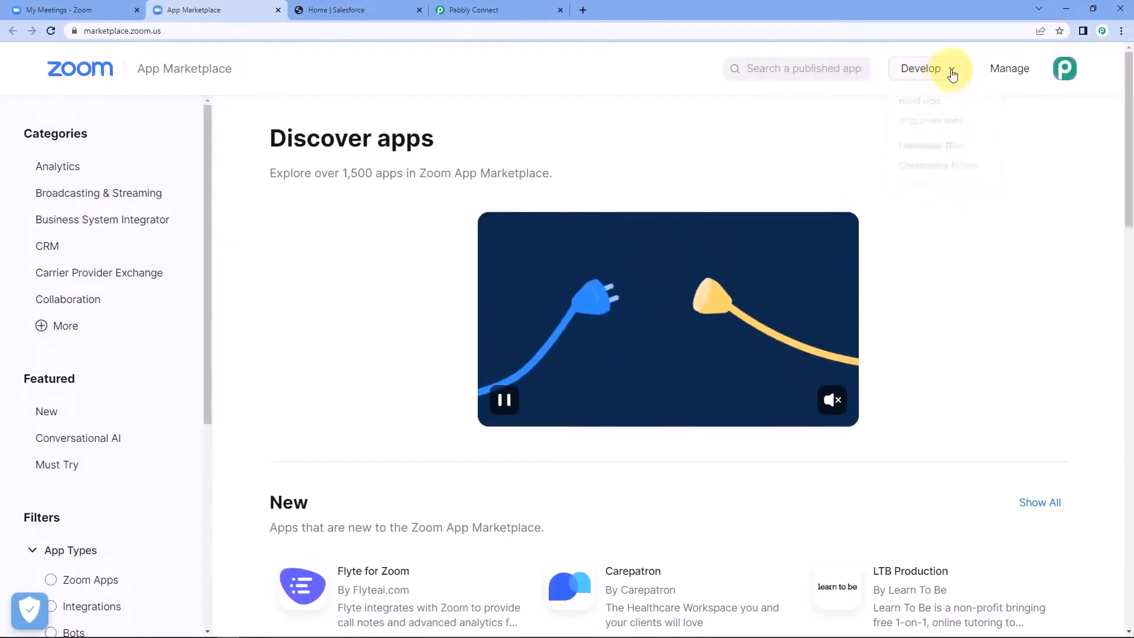
click(946, 105)
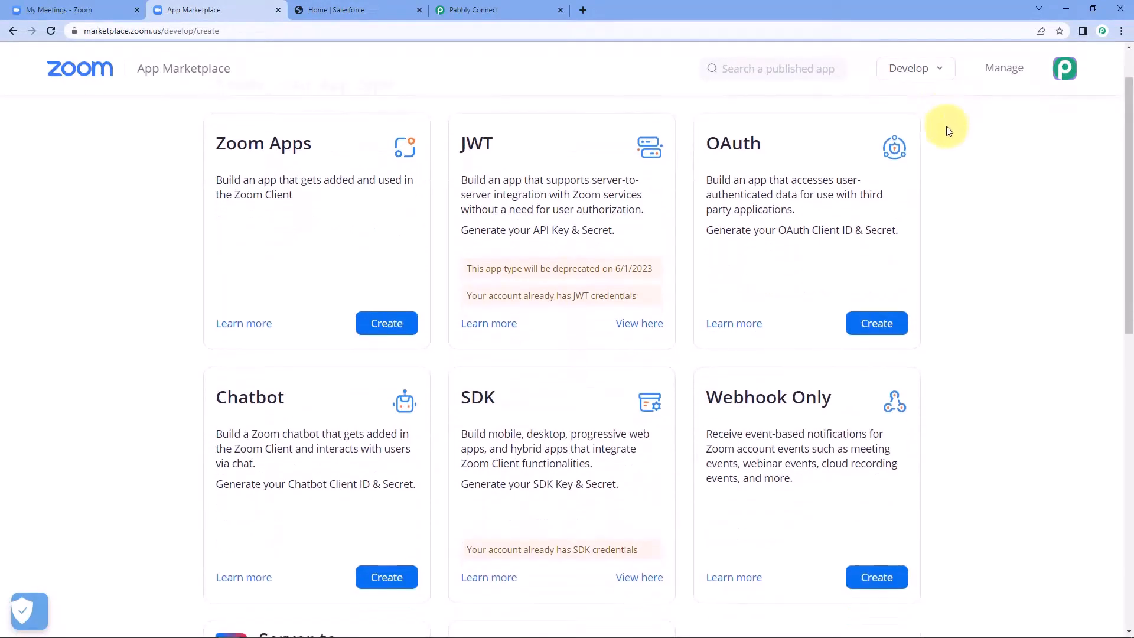
scroll(962, 157, down, 3)
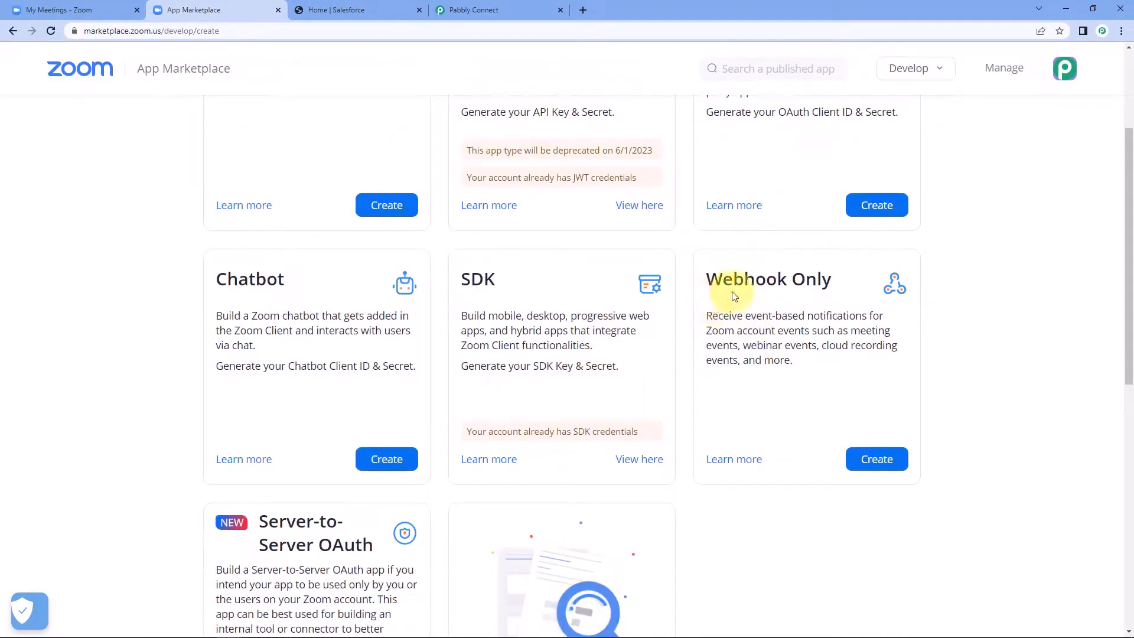
Step: Create a Webhook Only app named 'Pabbly Connect'
click(877, 460)
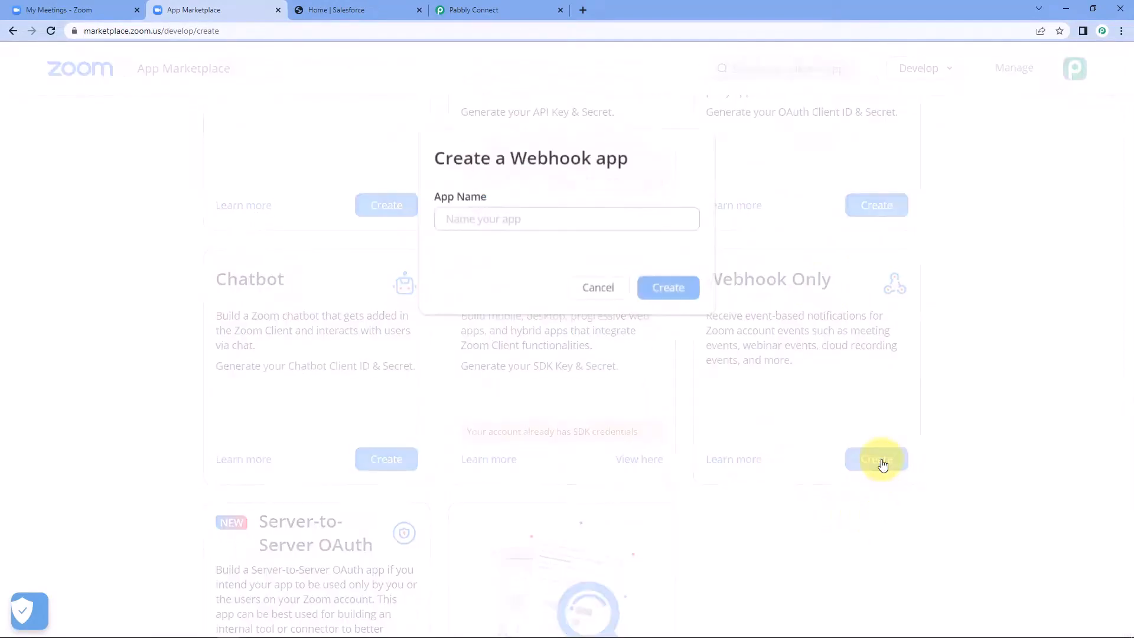
click(515, 216)
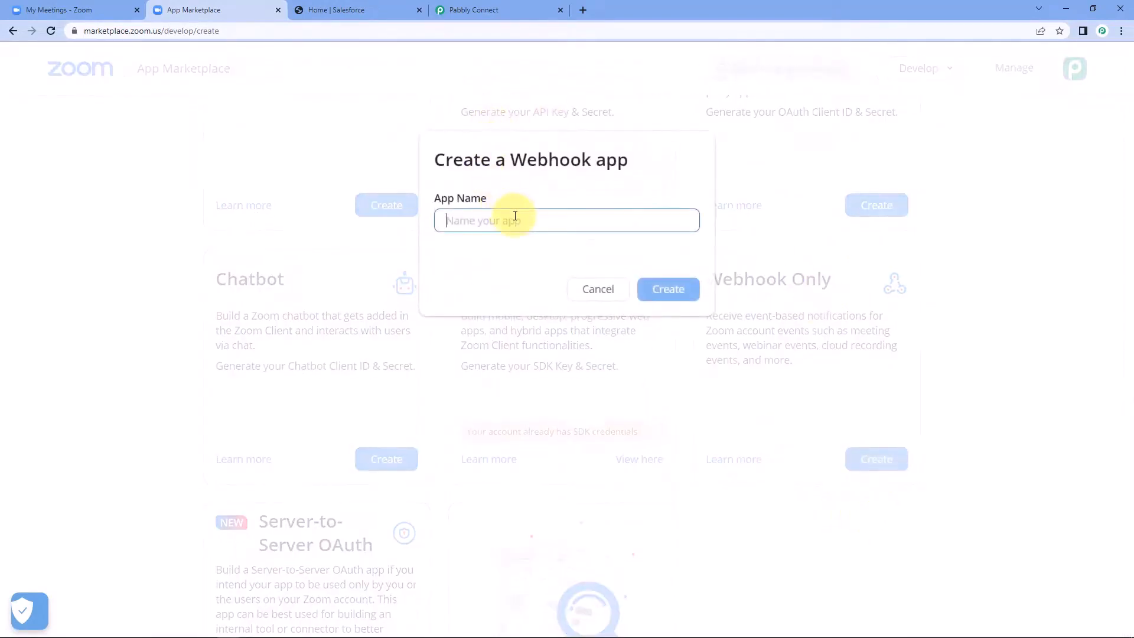
text(Pabbly Connect)
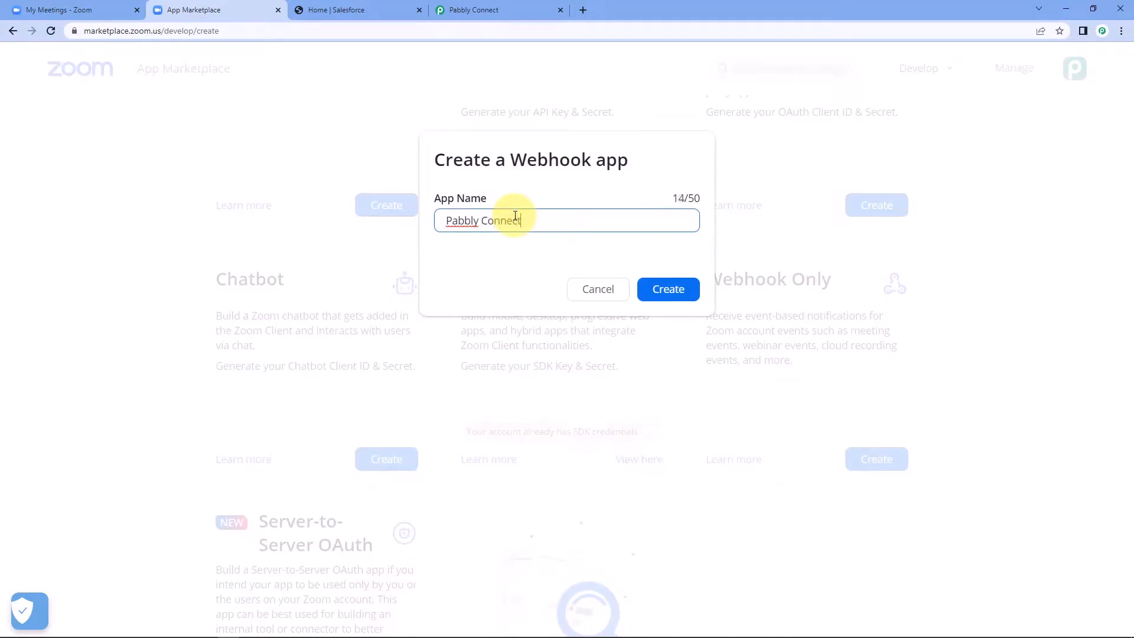
click(673, 289)
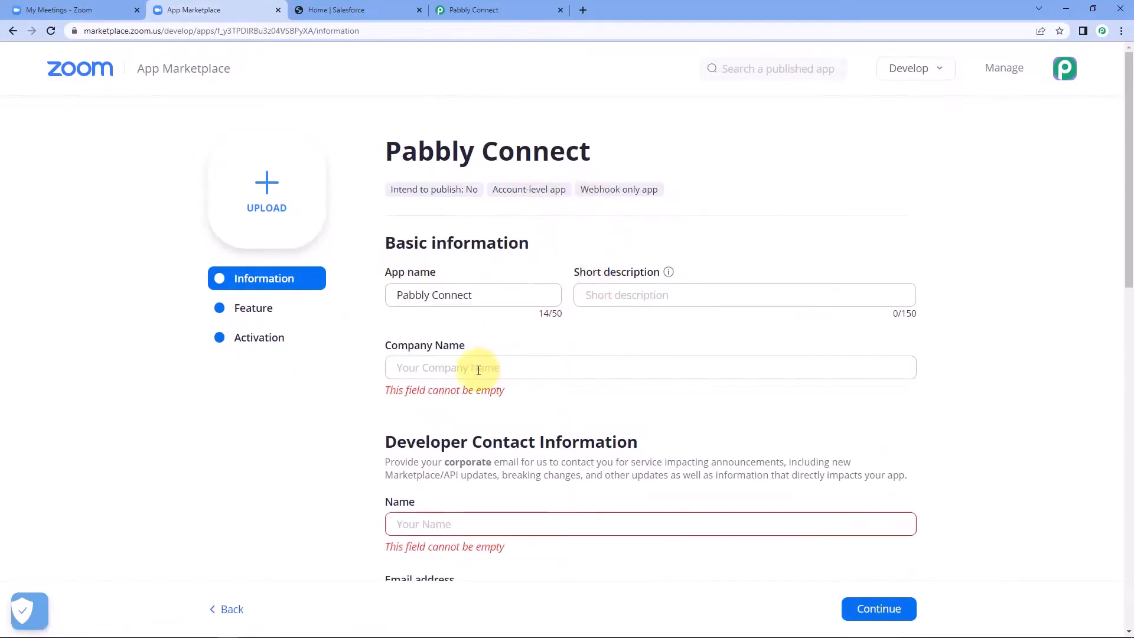
Step: Enter company name Pabbly plus the developer's name and e-mail, then continue
click(479, 369)
text(Pabbly)
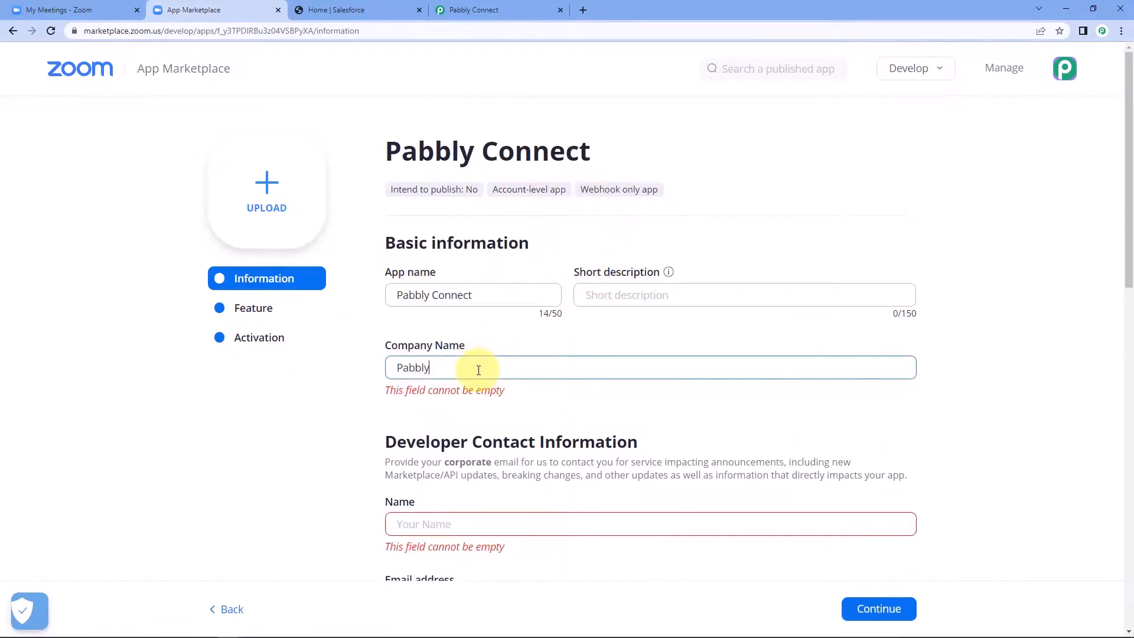
scroll(470, 435, down, 3)
click(464, 329)
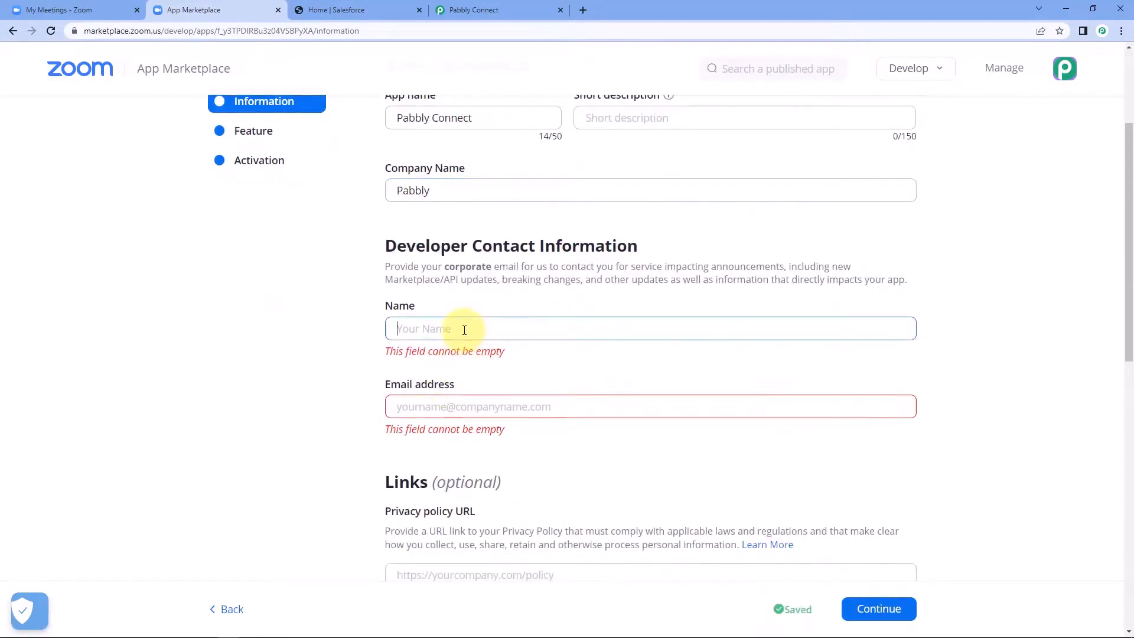
text(Aakash)
key(Tab)
text(a)
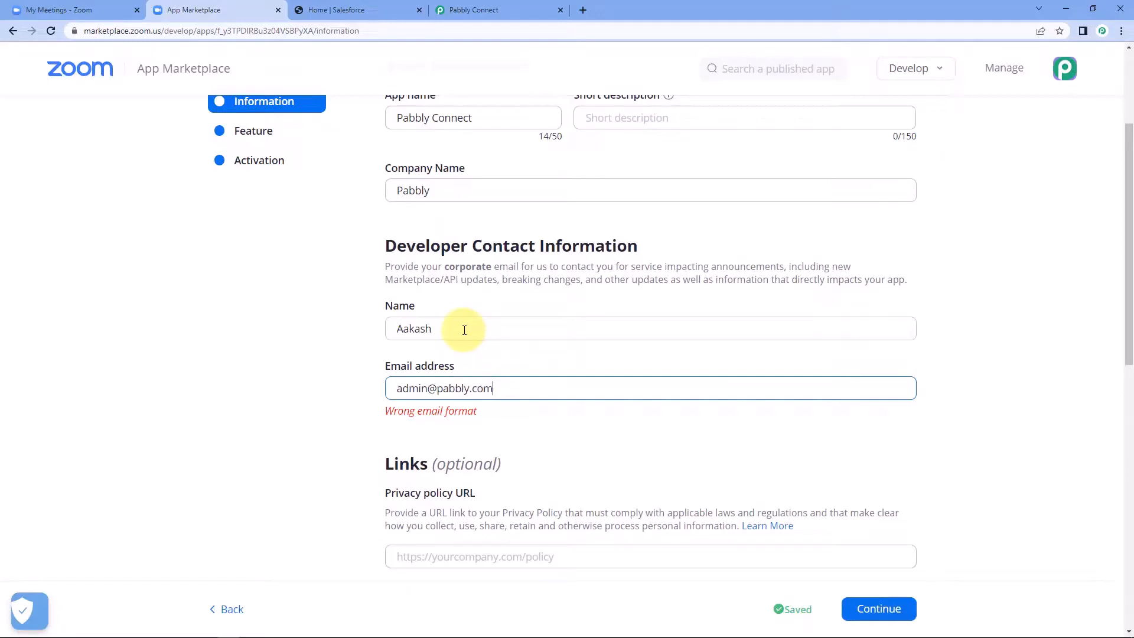
scroll(469, 347, down, 2)
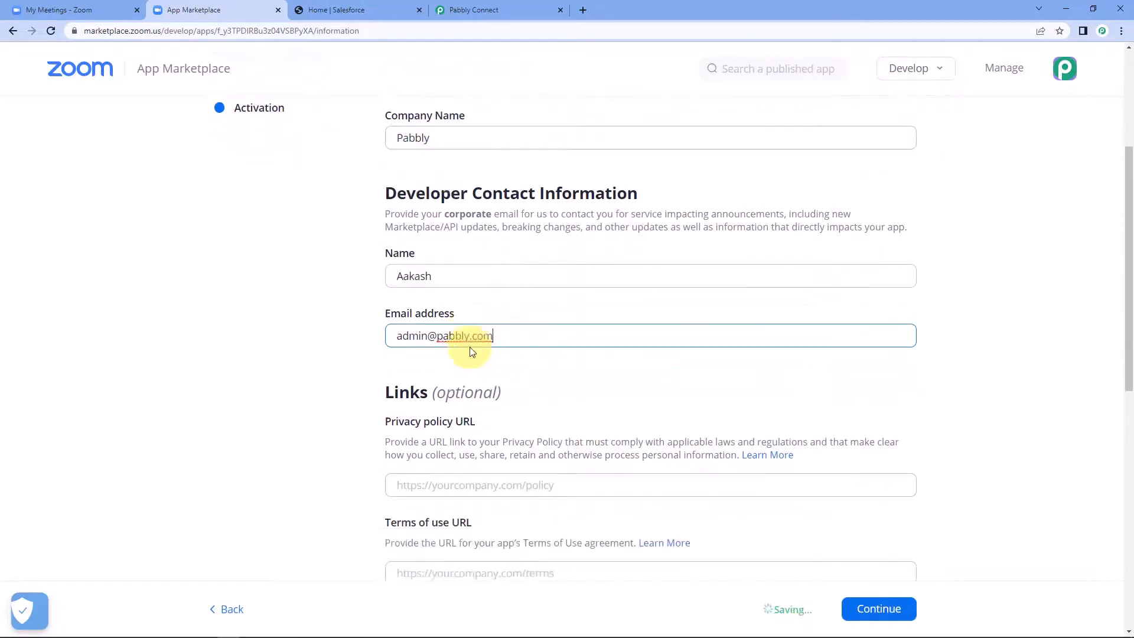
click(882, 613)
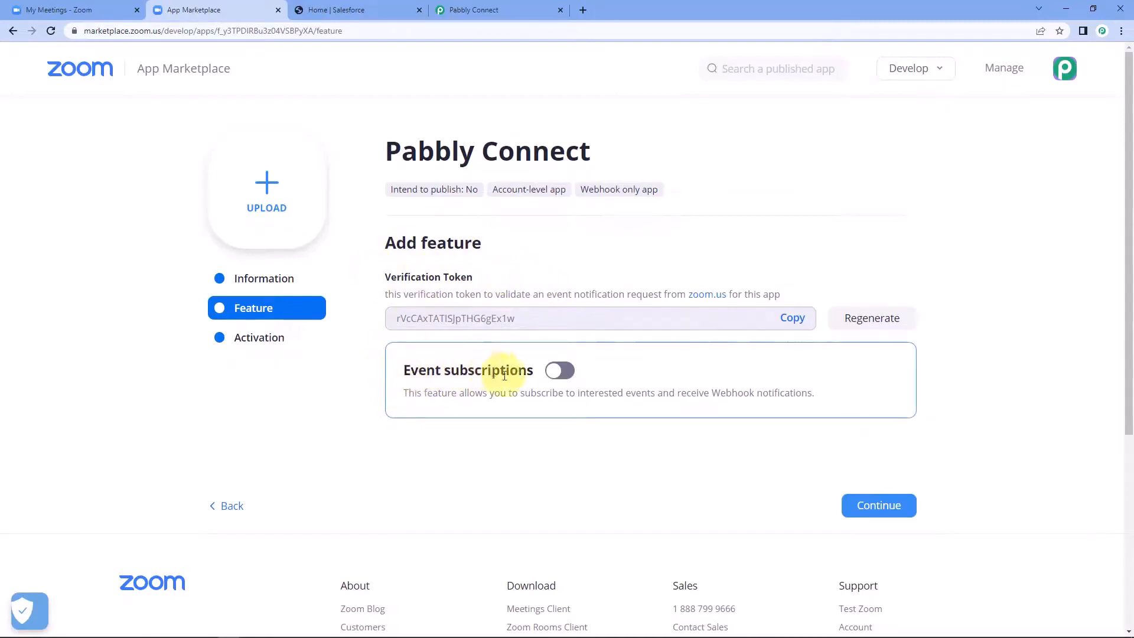
Step: Enable event subscriptions and add a subscription named Salesforce
click(555, 374)
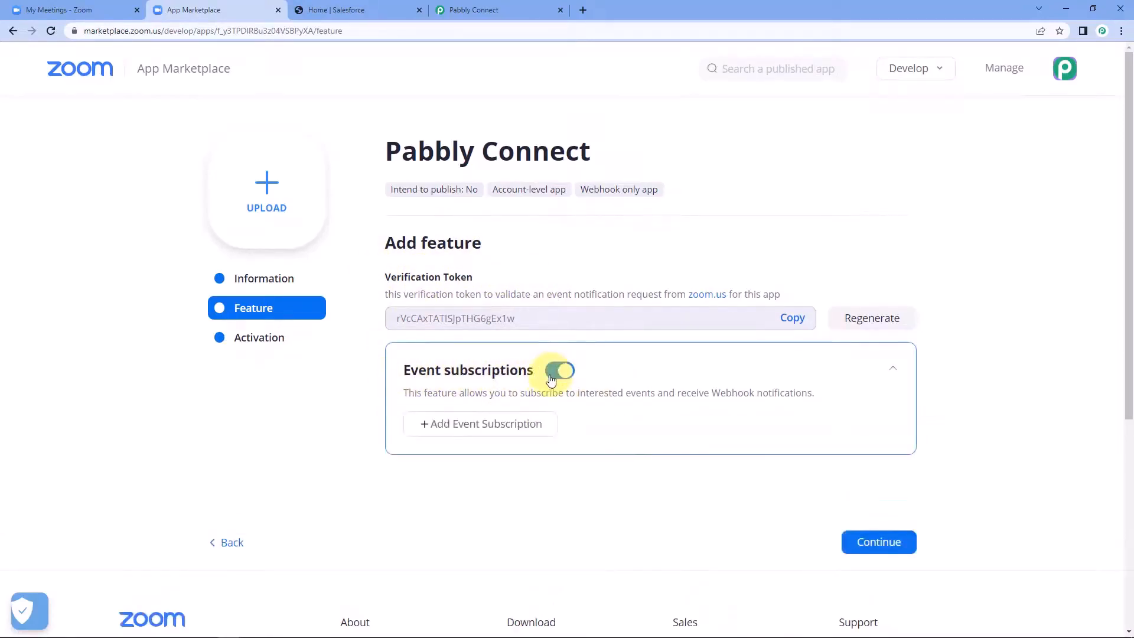
click(482, 427)
scroll(353, 434, down, 1)
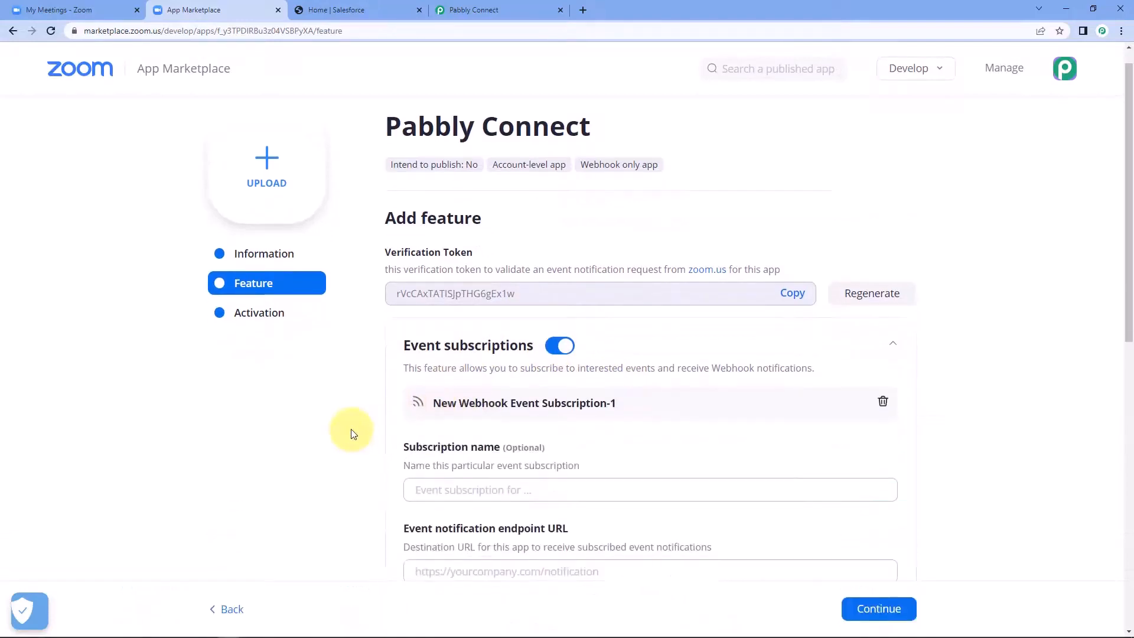
scroll(354, 434, down, 3)
click(467, 342)
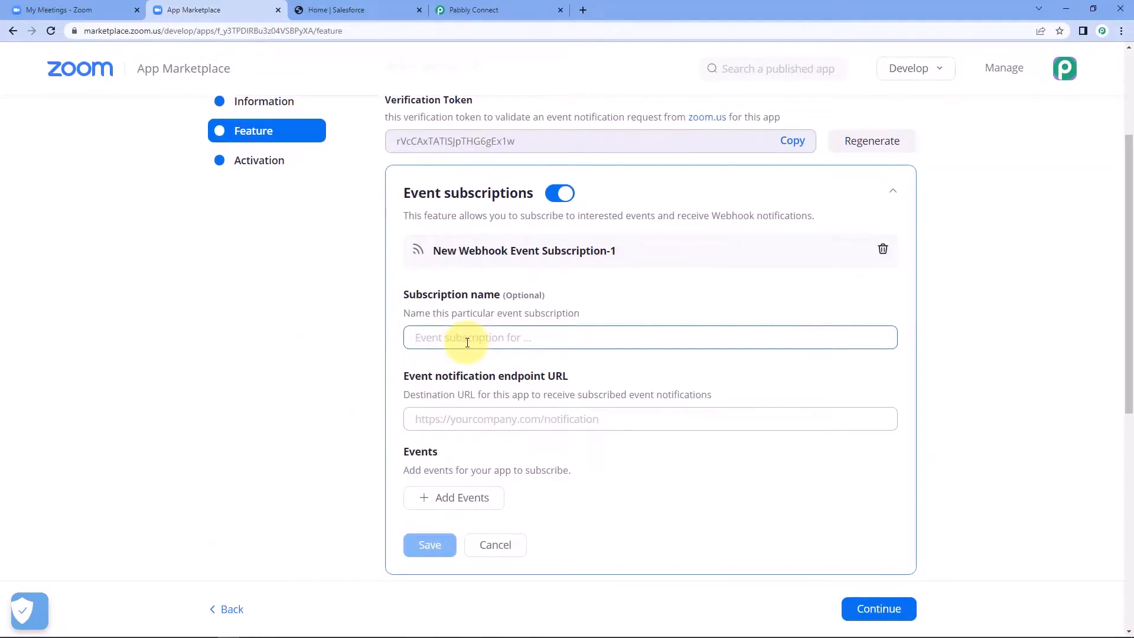
text(Sales)
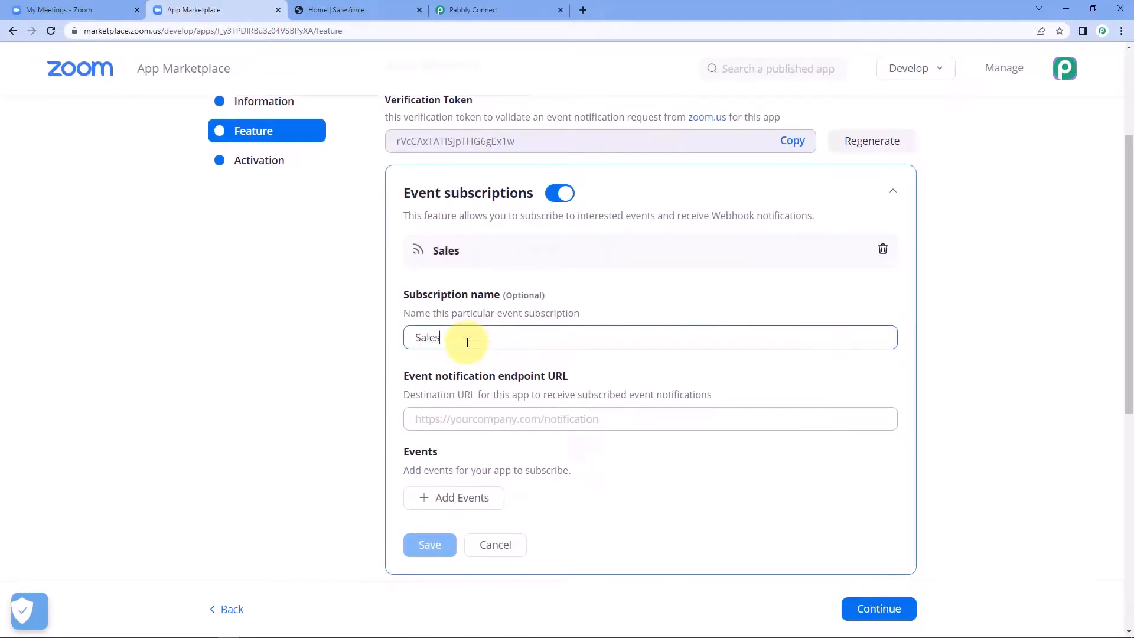
text(force)
click(343, 367)
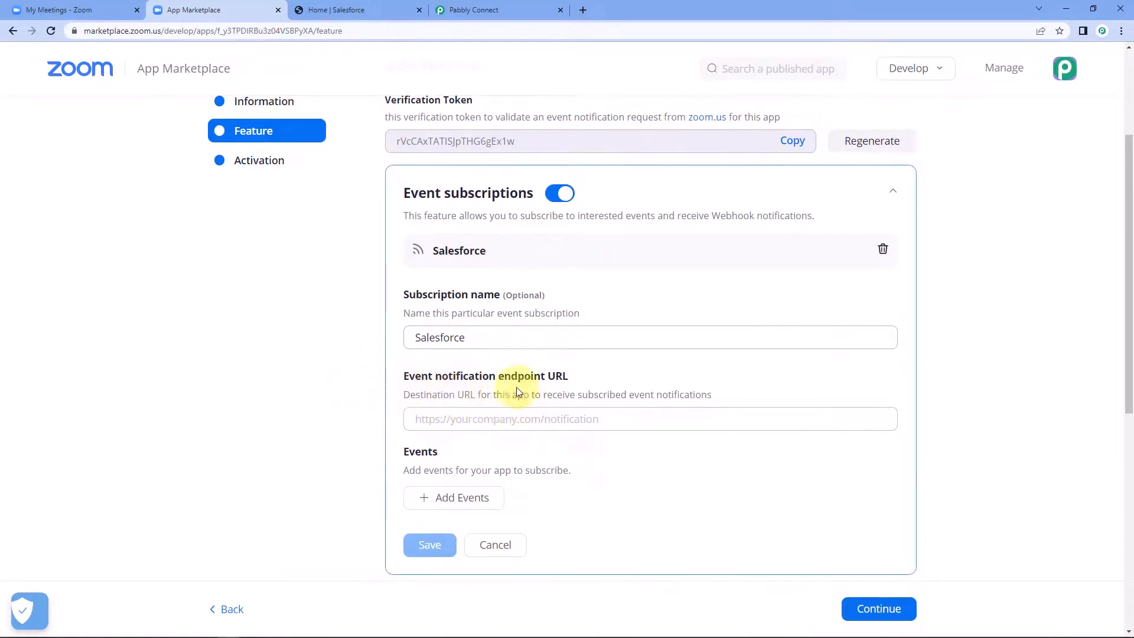
Step: Paste the Pabbly webhook URL as the endpoint and bring up the event types list
right_click(527, 416)
click(555, 509)
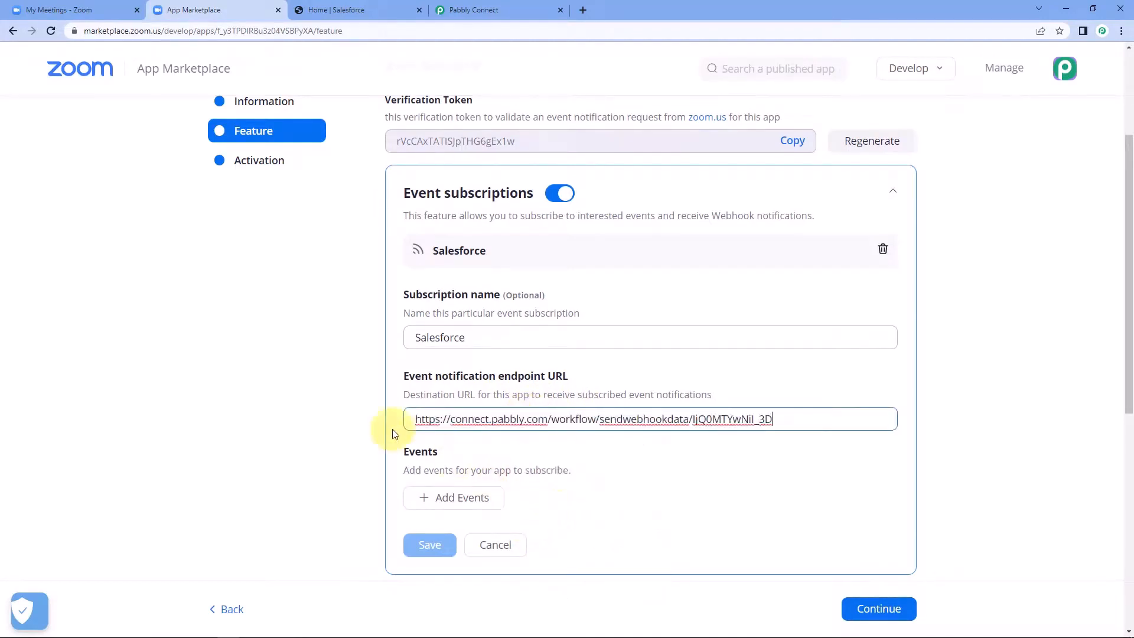
click(381, 431)
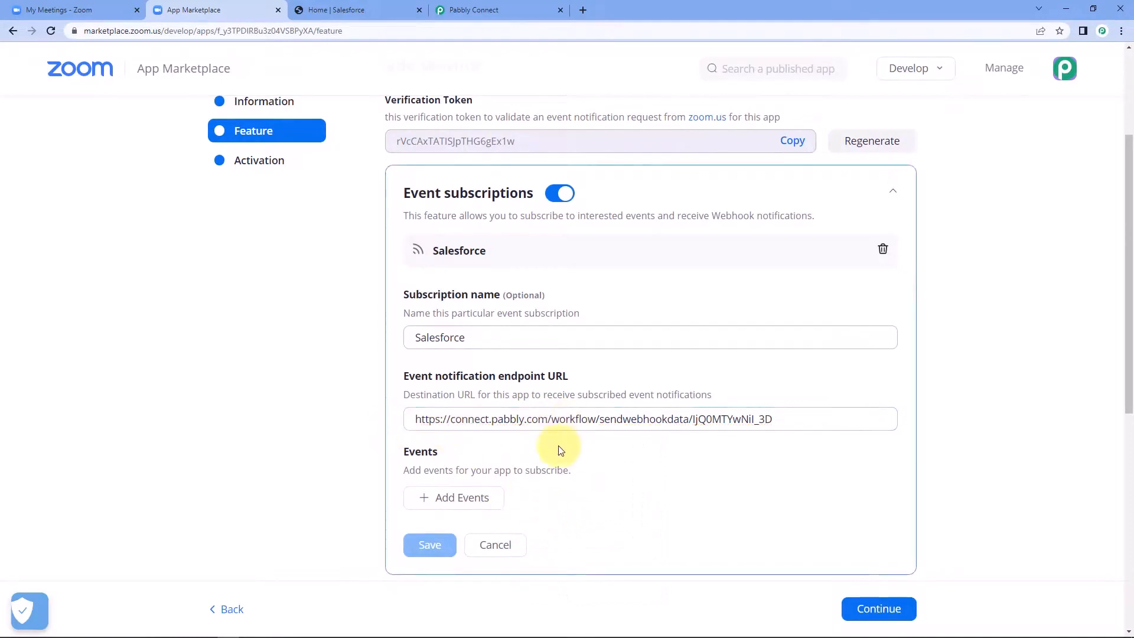
scroll(560, 450, down, 2)
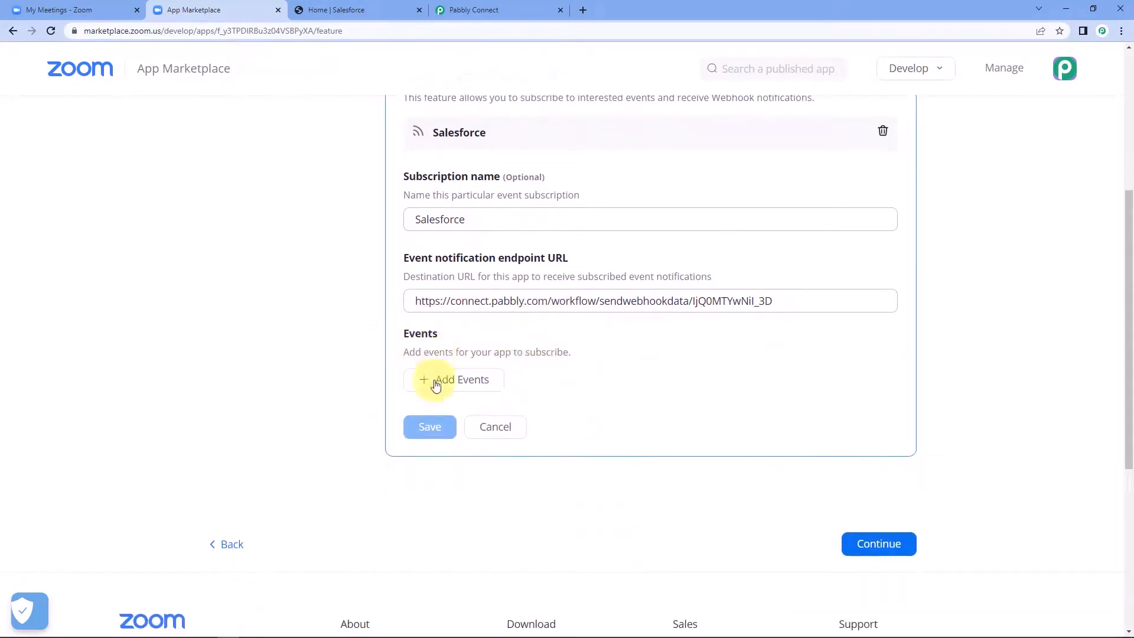
click(438, 379)
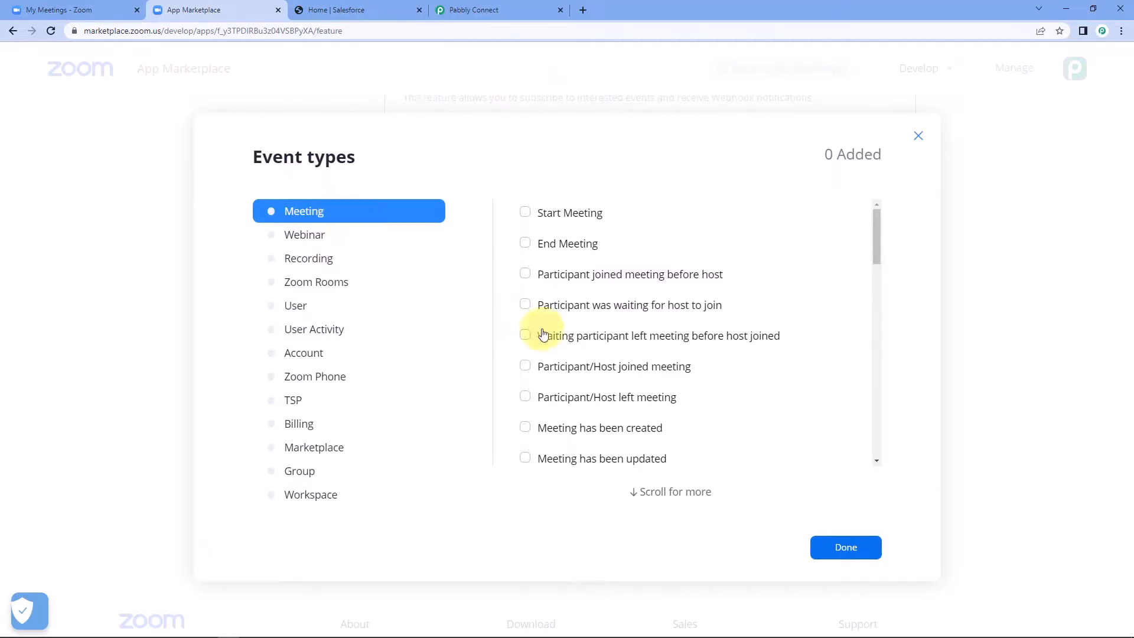
Step: Tick Meeting Registration and Webinar Registration has been created, then save the subscription
scroll(636, 284, down, 3)
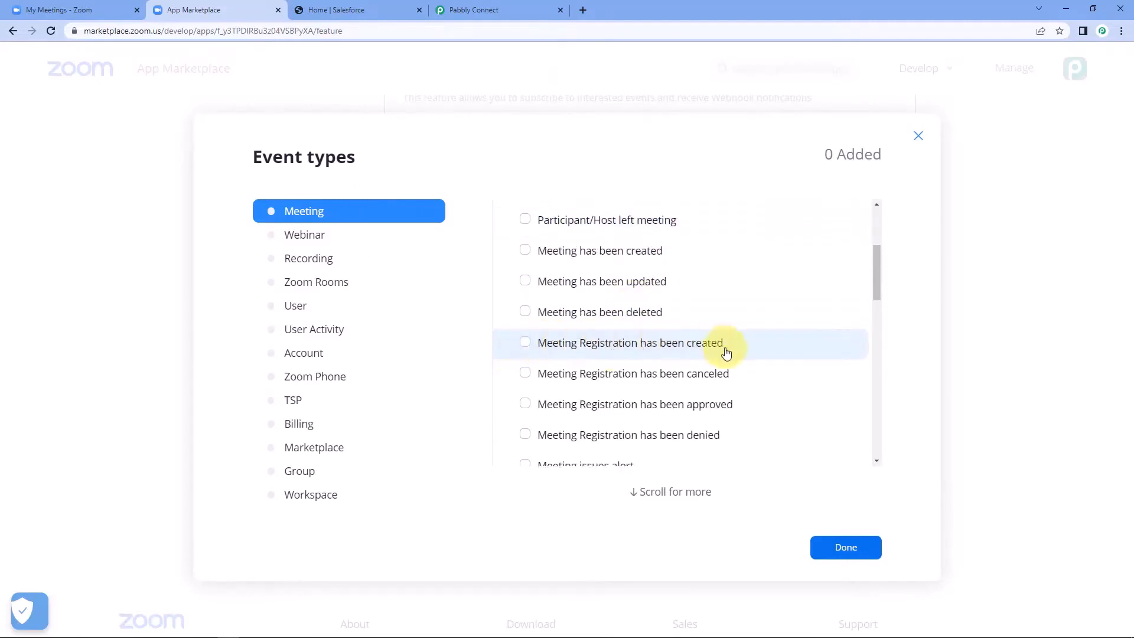
click(526, 343)
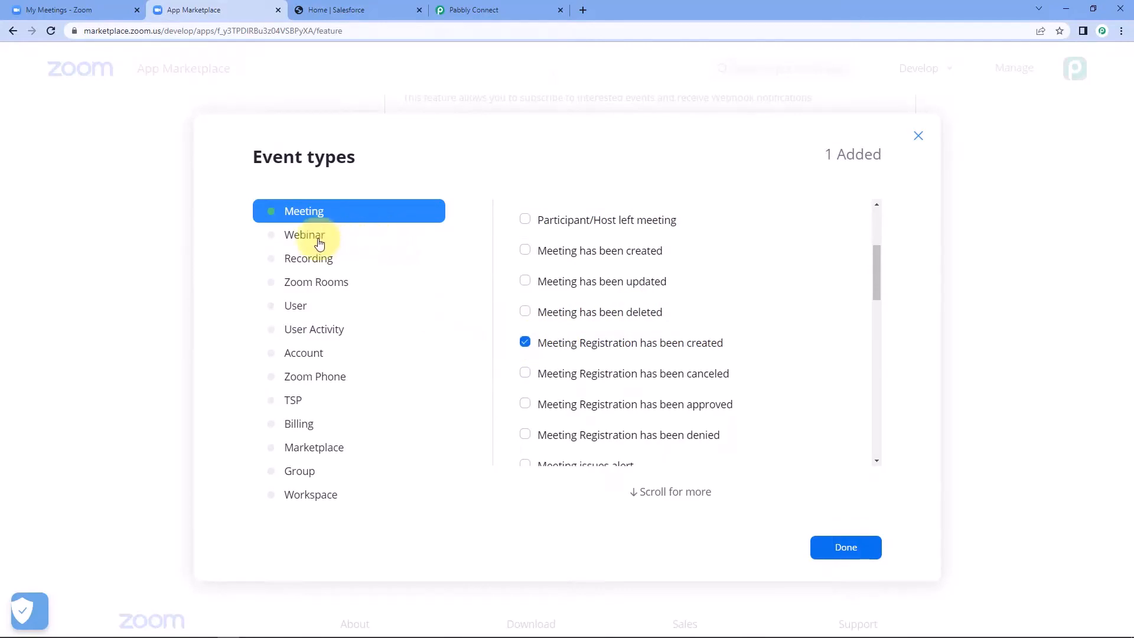
click(314, 235)
scroll(626, 319, down, 1)
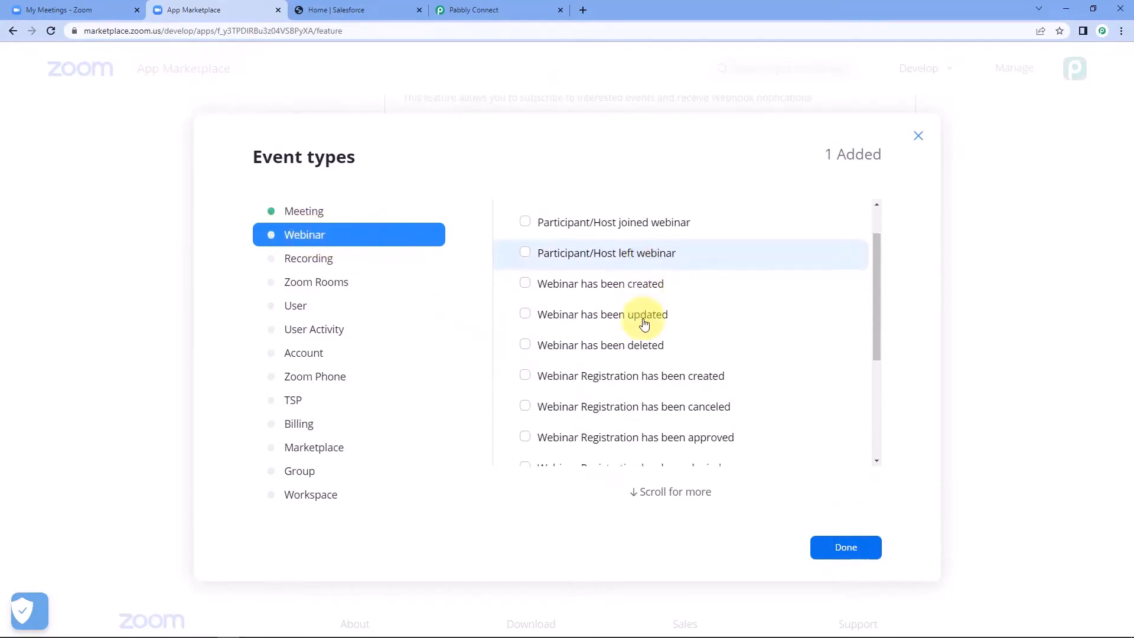
scroll(645, 324, down, 2)
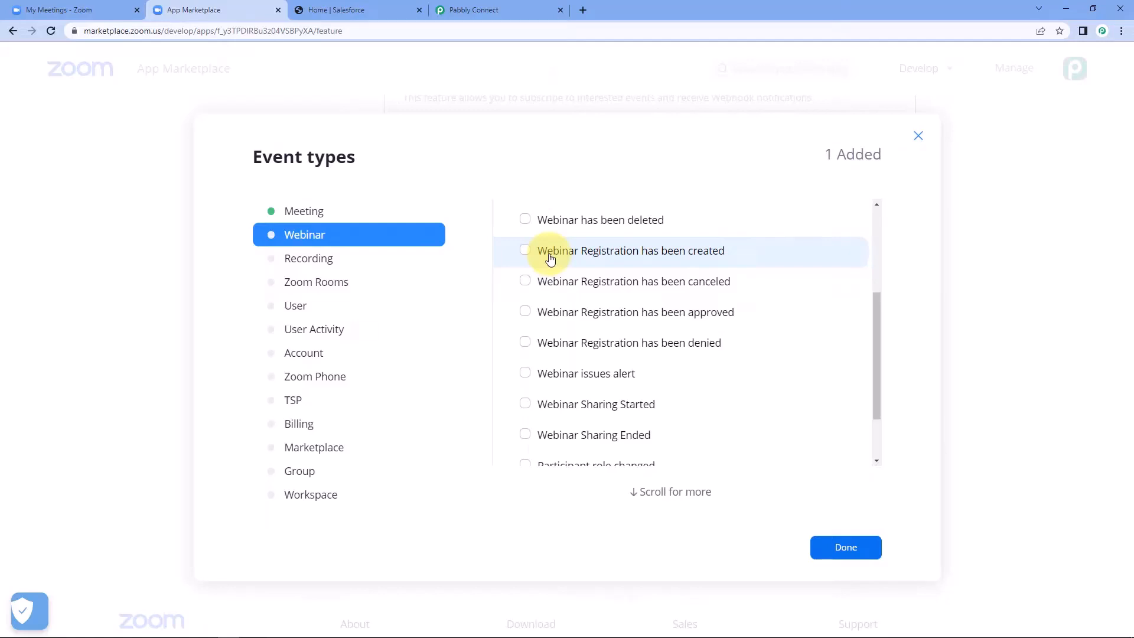
click(525, 251)
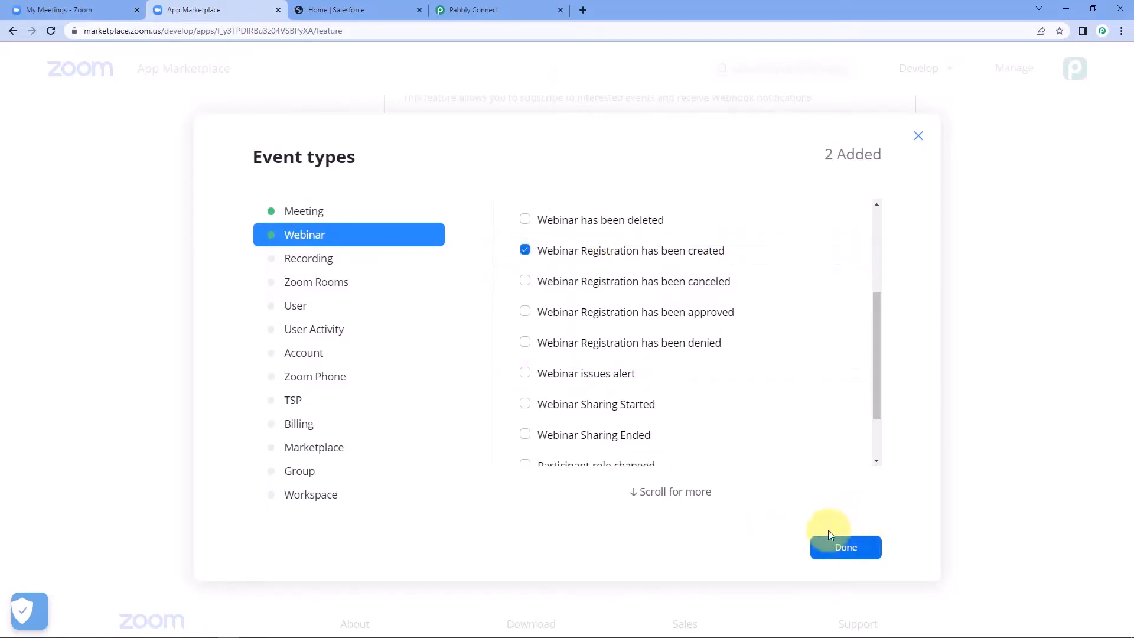
click(847, 549)
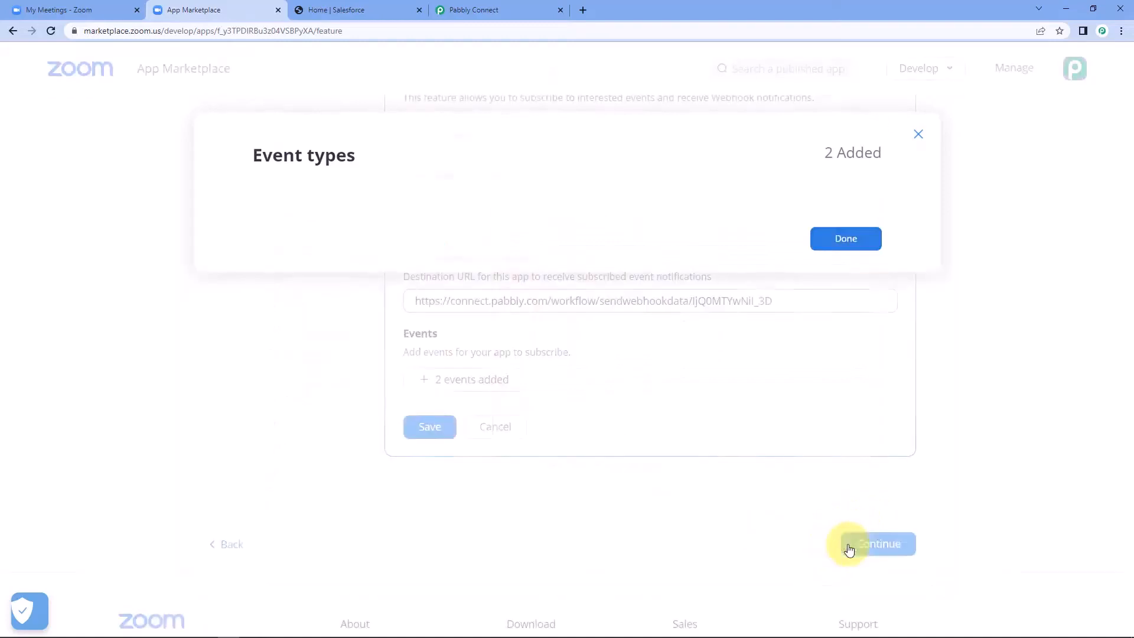
click(431, 427)
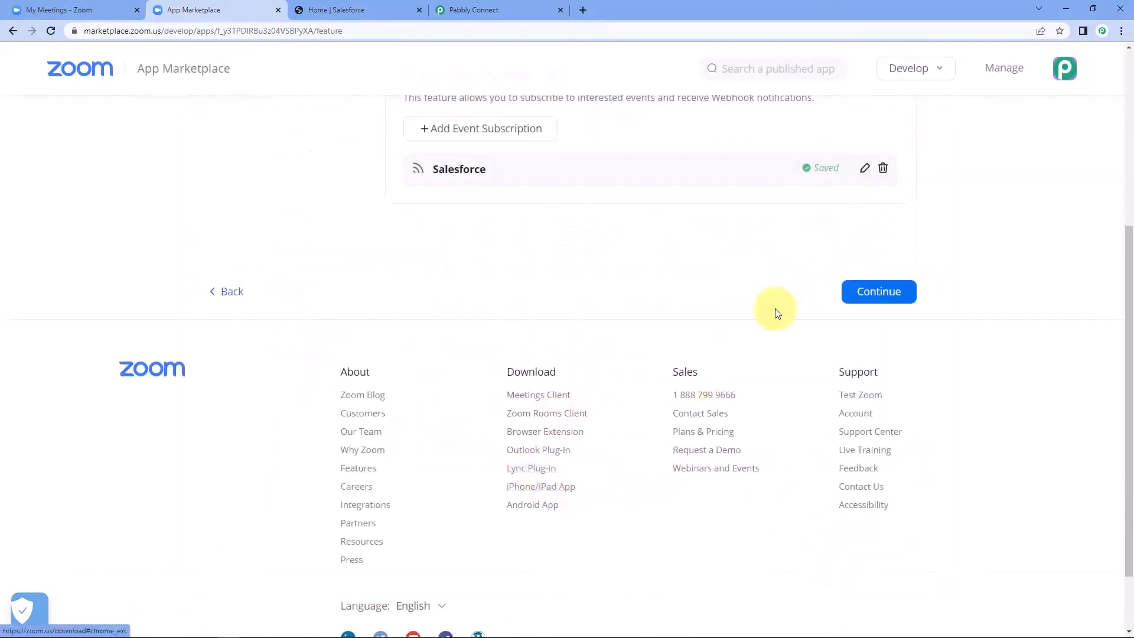
Step: Continue to Activation so the Pabbly Connect app is activated, then return to Zoom meetings
scroll(695, 338, up, 5)
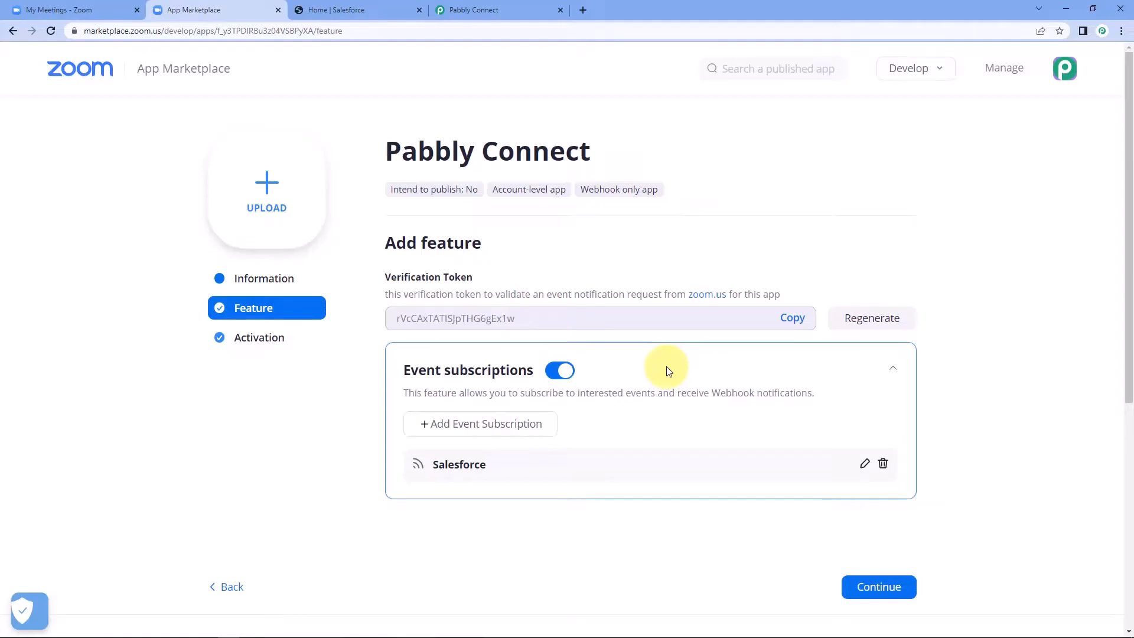
scroll(668, 370, down, 1)
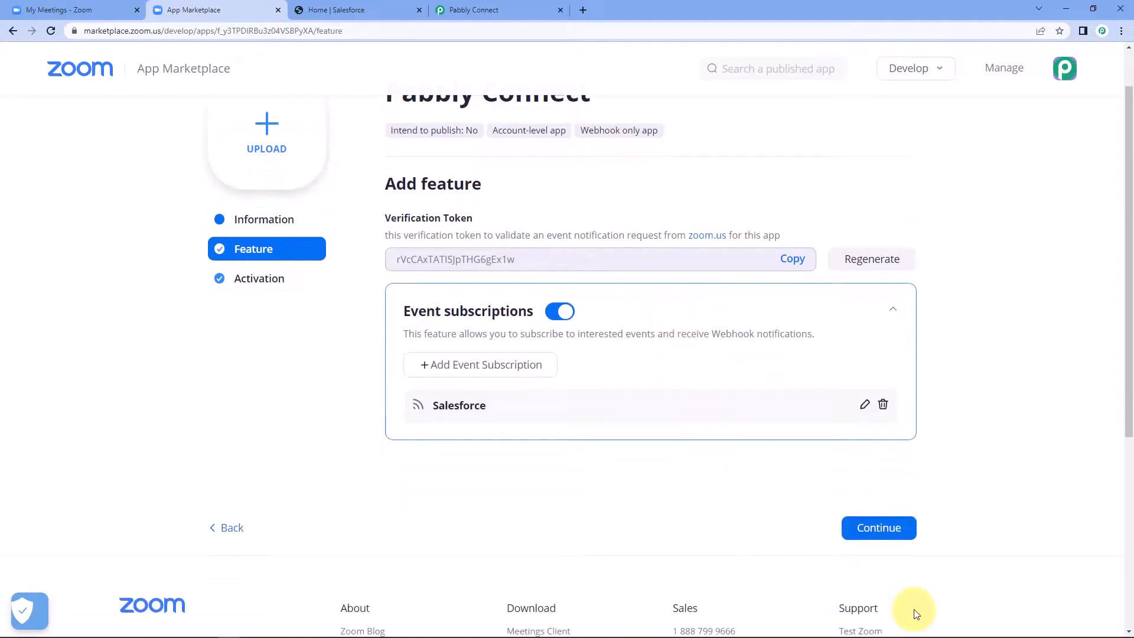
click(874, 526)
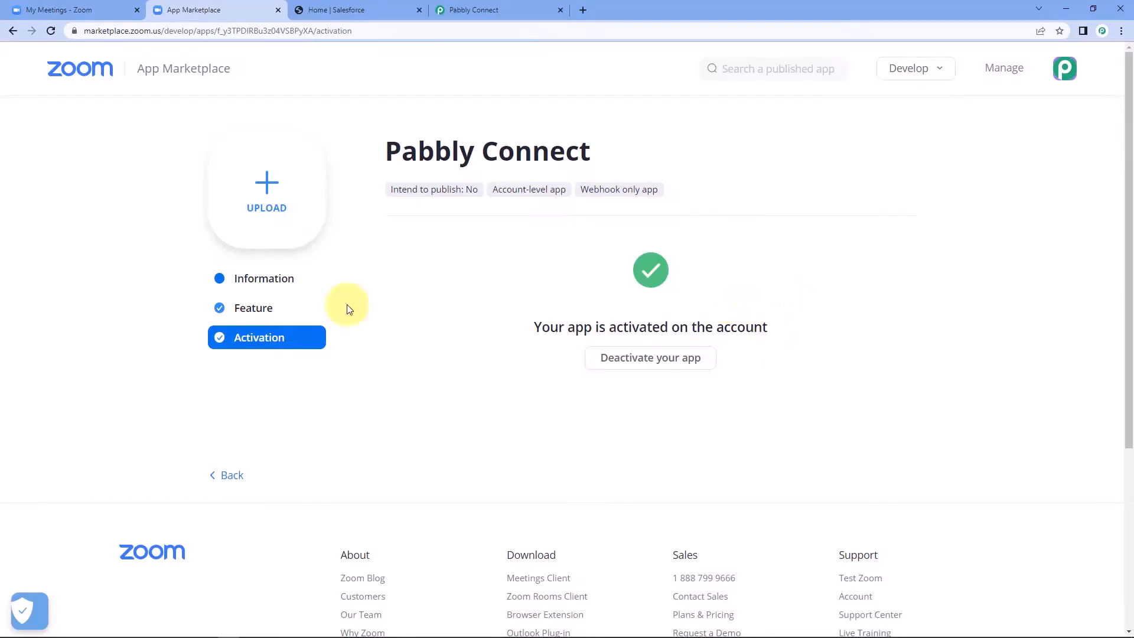
click(59, 10)
scroll(313, 161, up, 6)
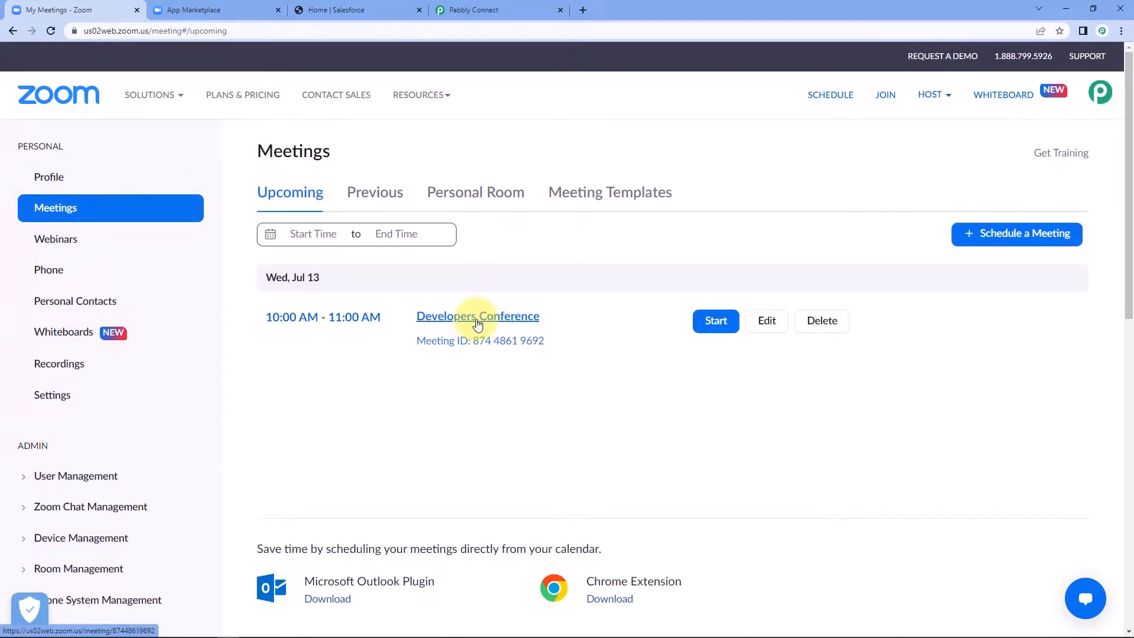
Step: Open the Developers Conference registration link in a new tab
click(423, 321)
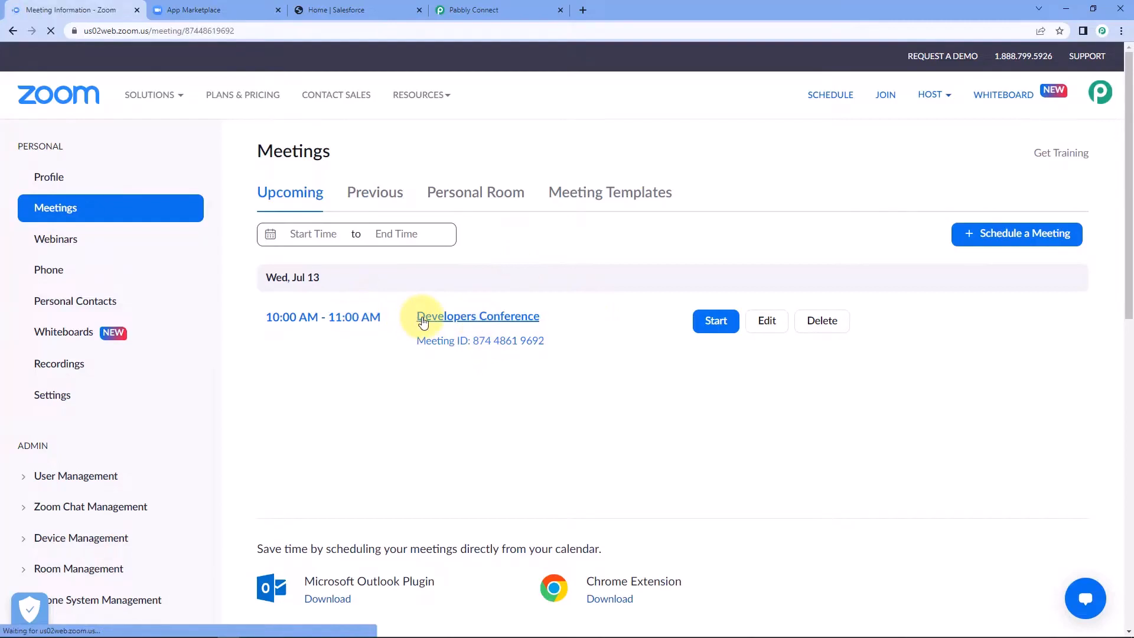
scroll(484, 317, down, 1)
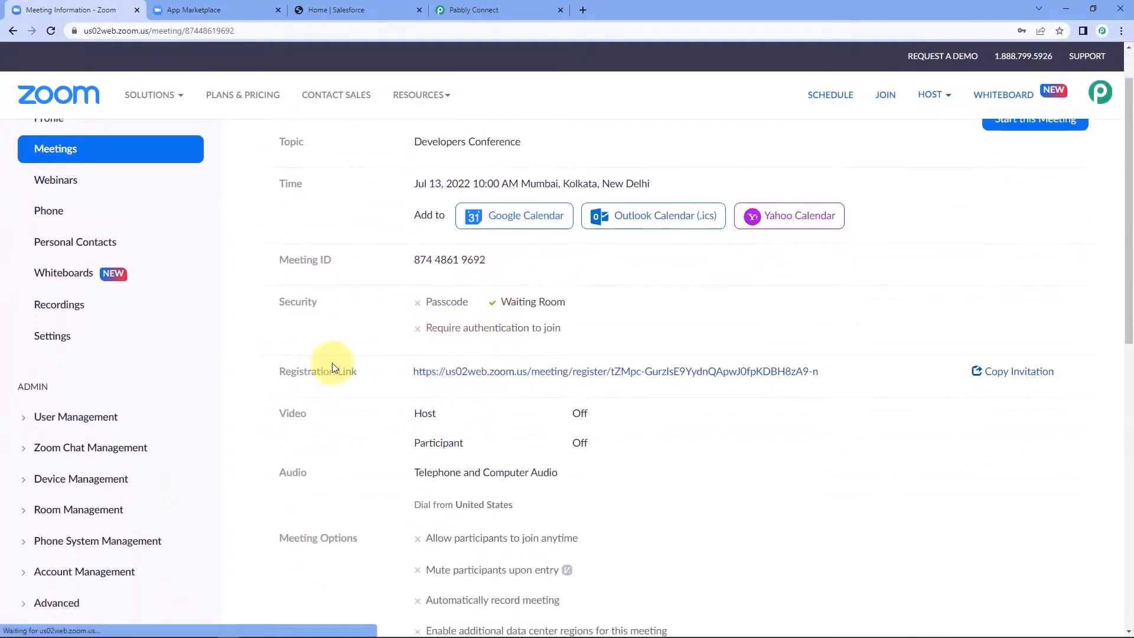
right_click(552, 372)
click(590, 375)
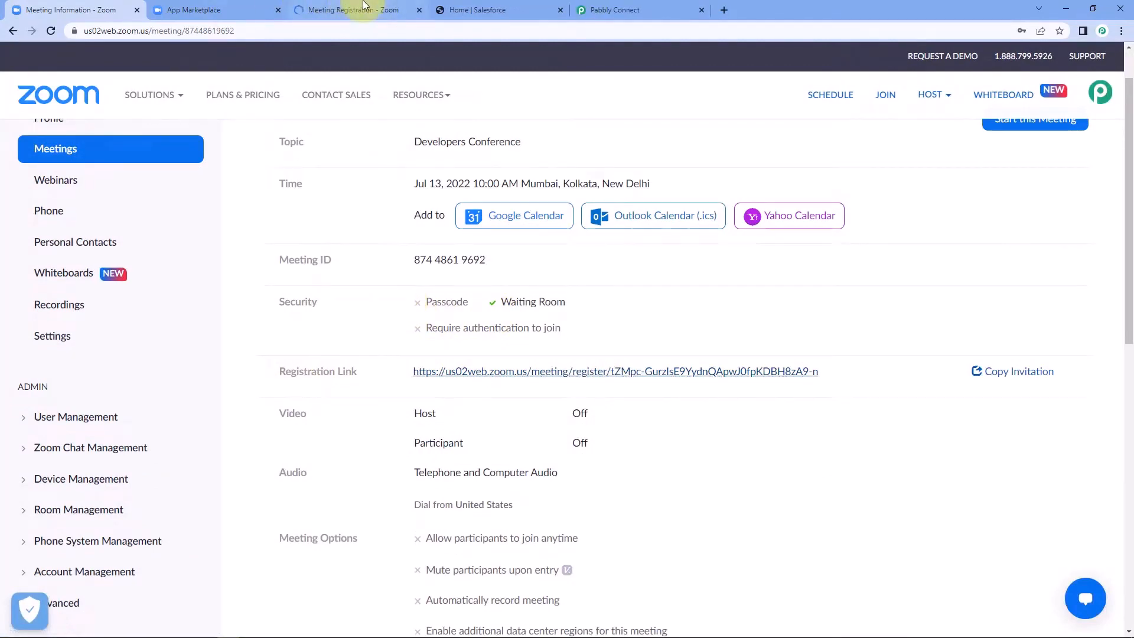
click(354, 10)
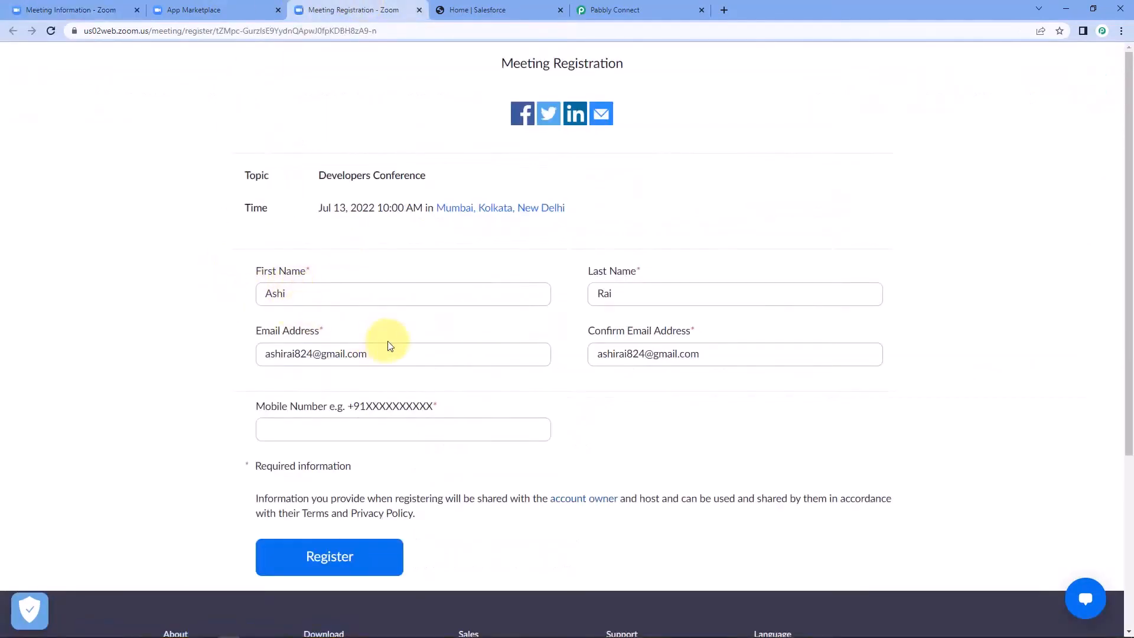
Step: Clear the pre-filled email and confirmation email fields
drag(381, 354, 142, 363)
key(BackSpace)
drag(719, 352, 430, 375)
key(BackSpace)
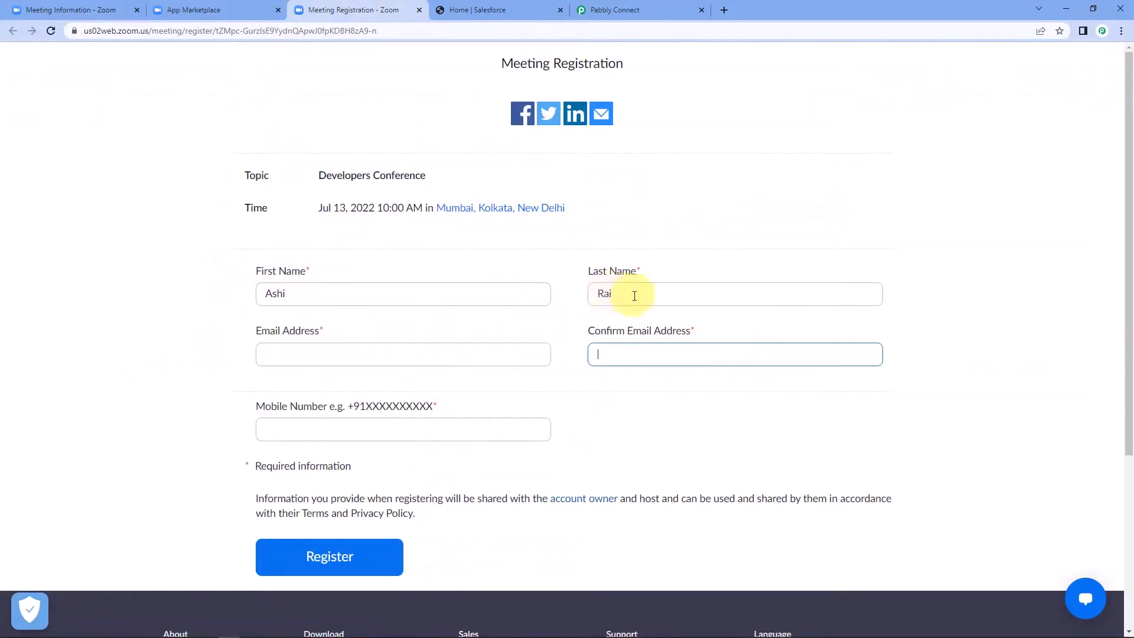
drag(632, 296, 587, 319)
click(566, 321)
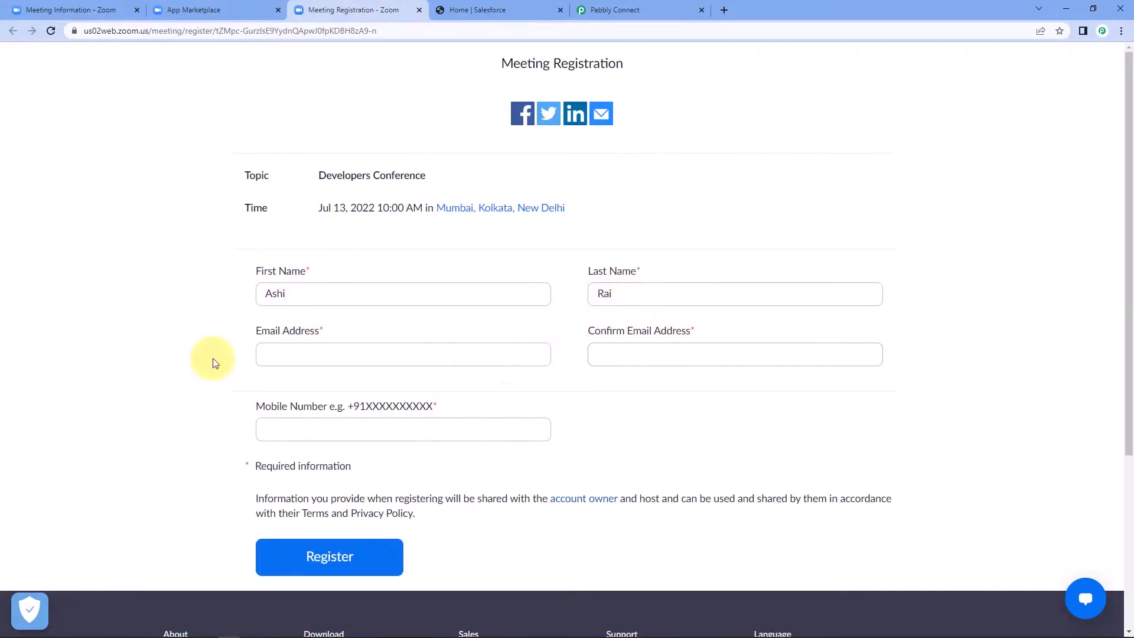
click(297, 356)
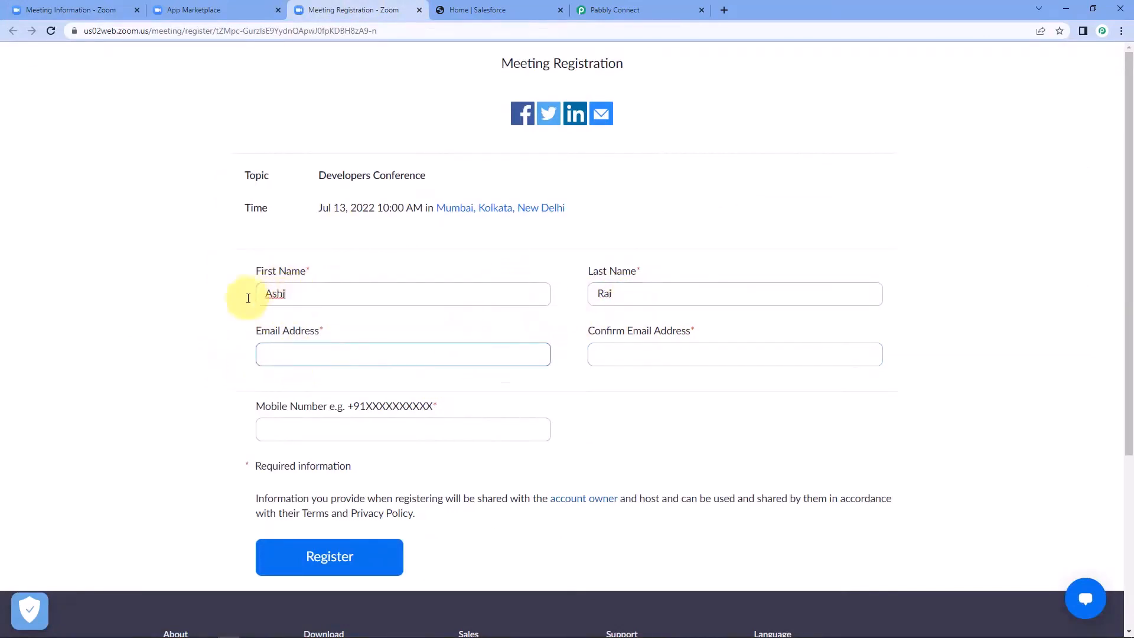
drag(261, 299, 532, 304)
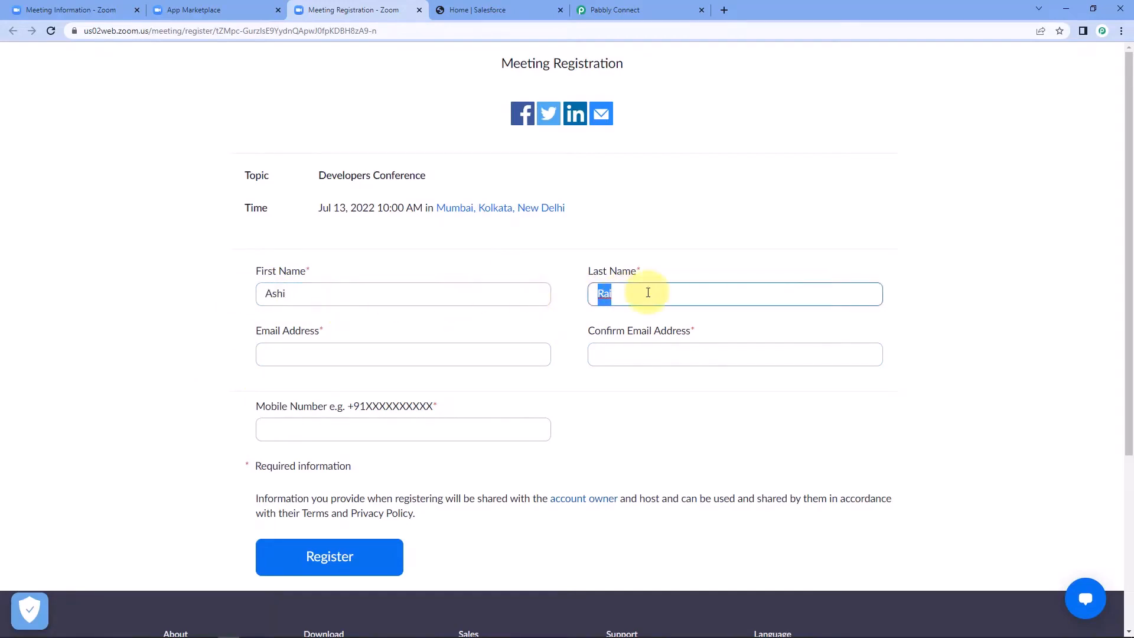
Step: Enter the registrant's e-mail in both fields, fixing the typo so they match
click(351, 324)
click(286, 348)
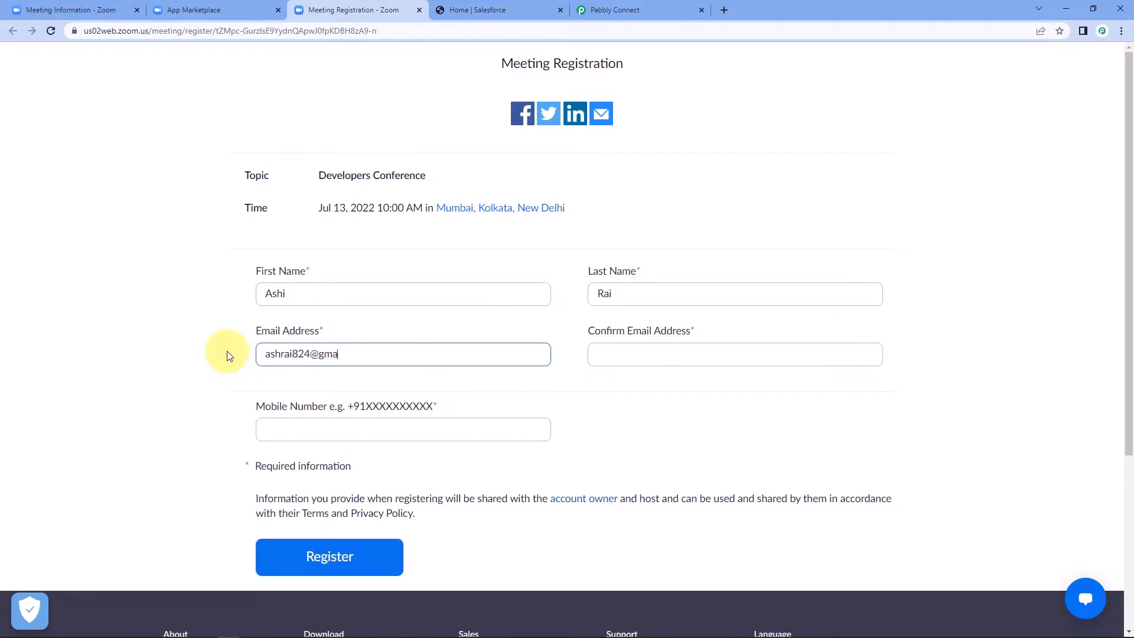
key(Tab)
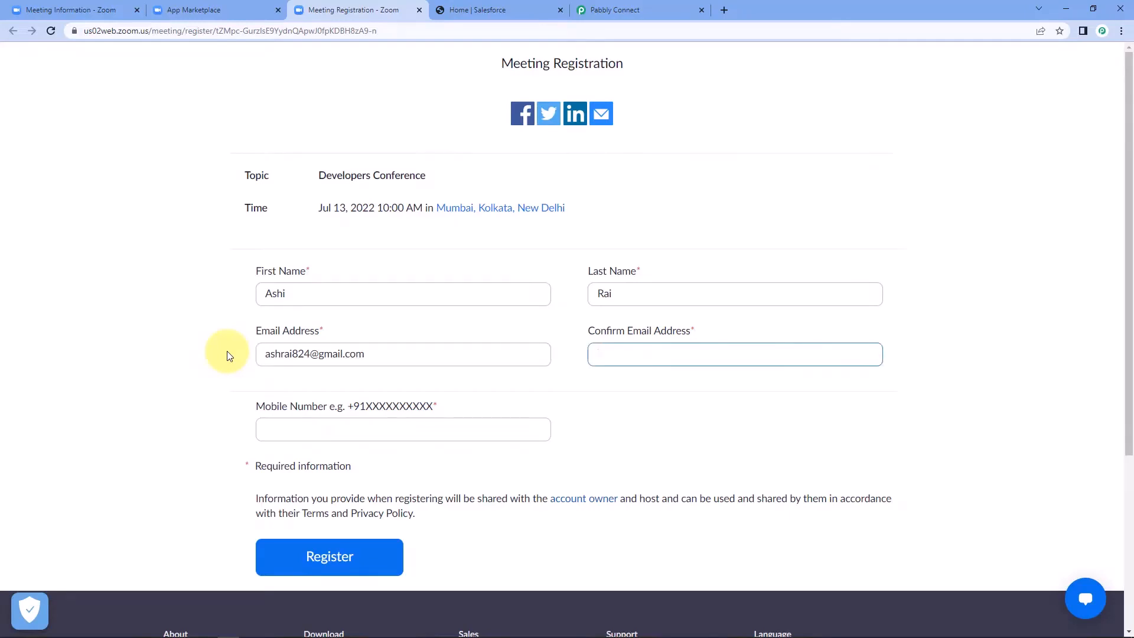
click(227, 351)
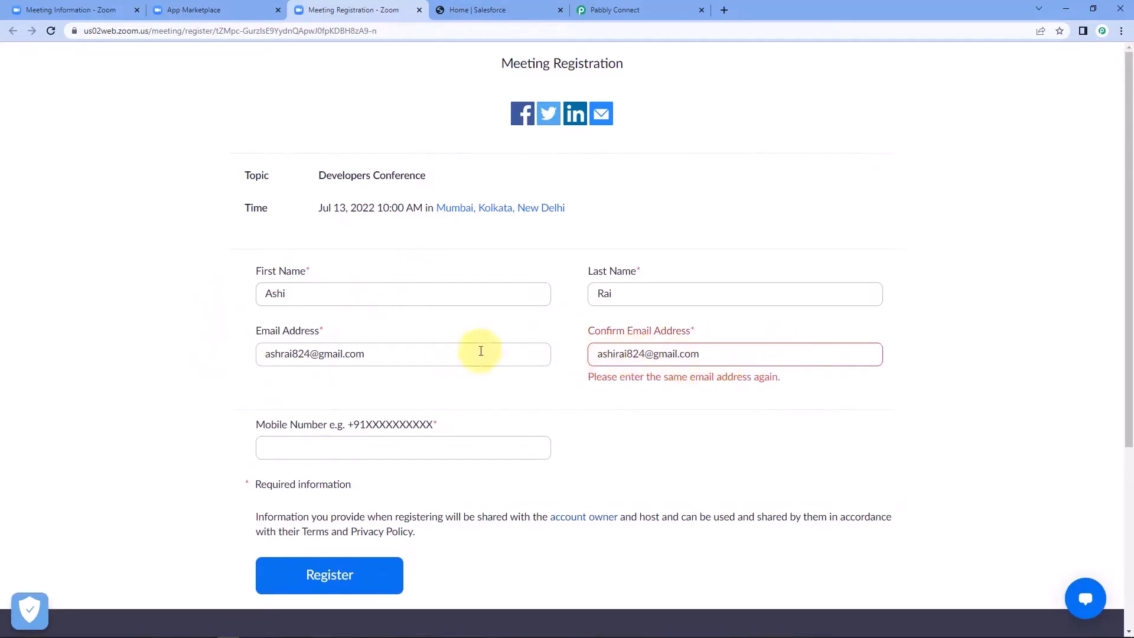
click(279, 353)
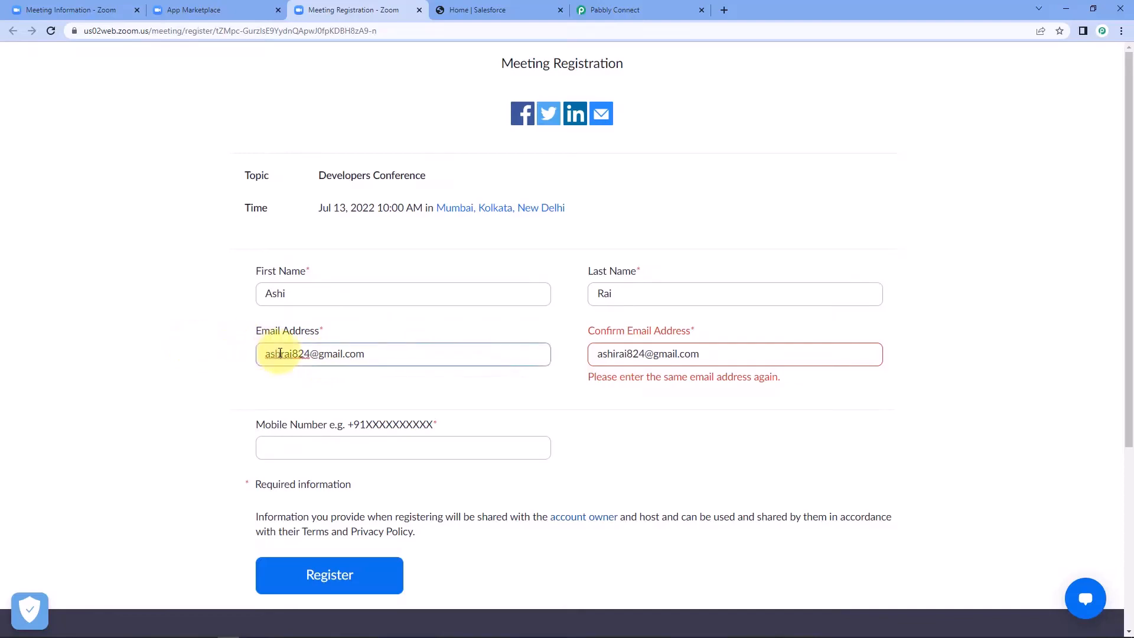
text(i)
click(234, 382)
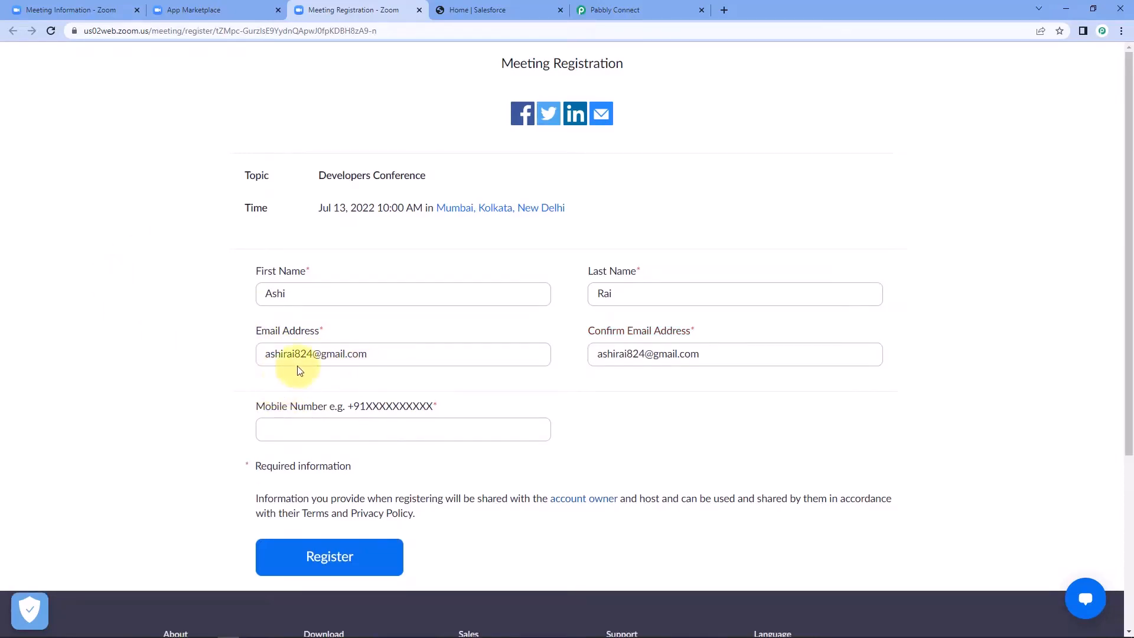
Step: Add the mobile number, submit the registration, and return to Pabbly Connect
scroll(697, 365, down, 2)
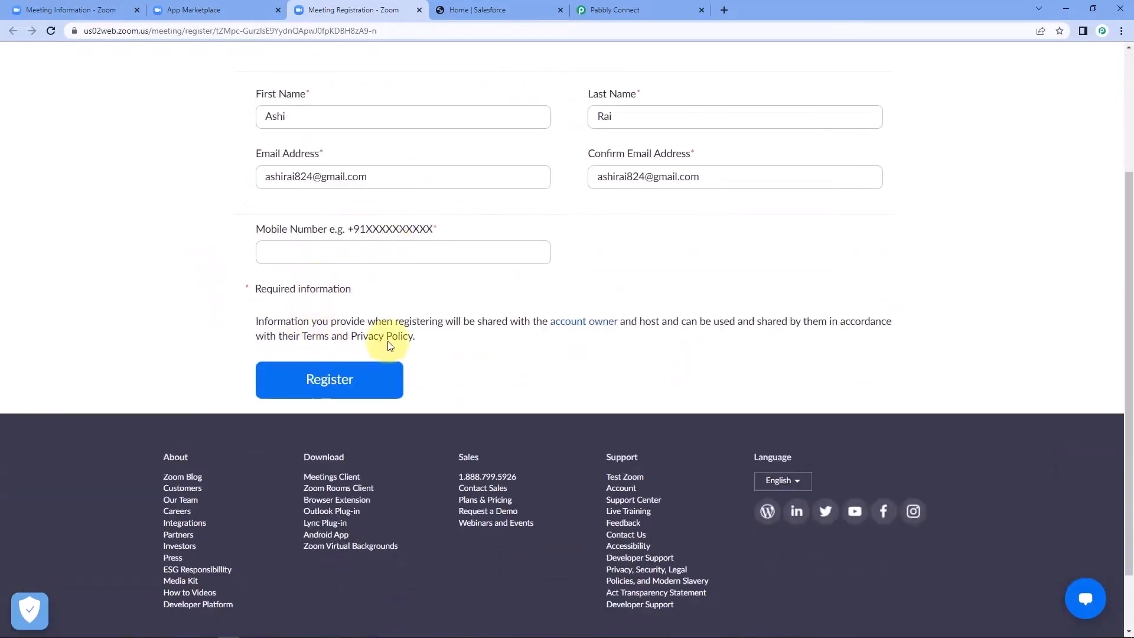
scroll(398, 296, up, 1)
click(337, 312)
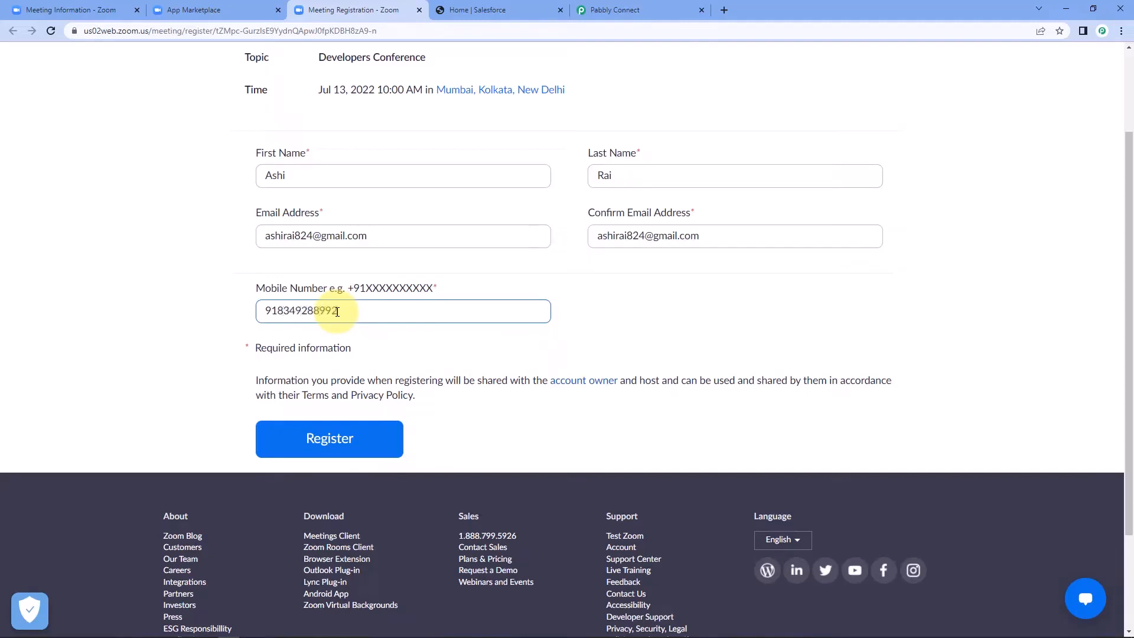
scroll(497, 160, up, 1)
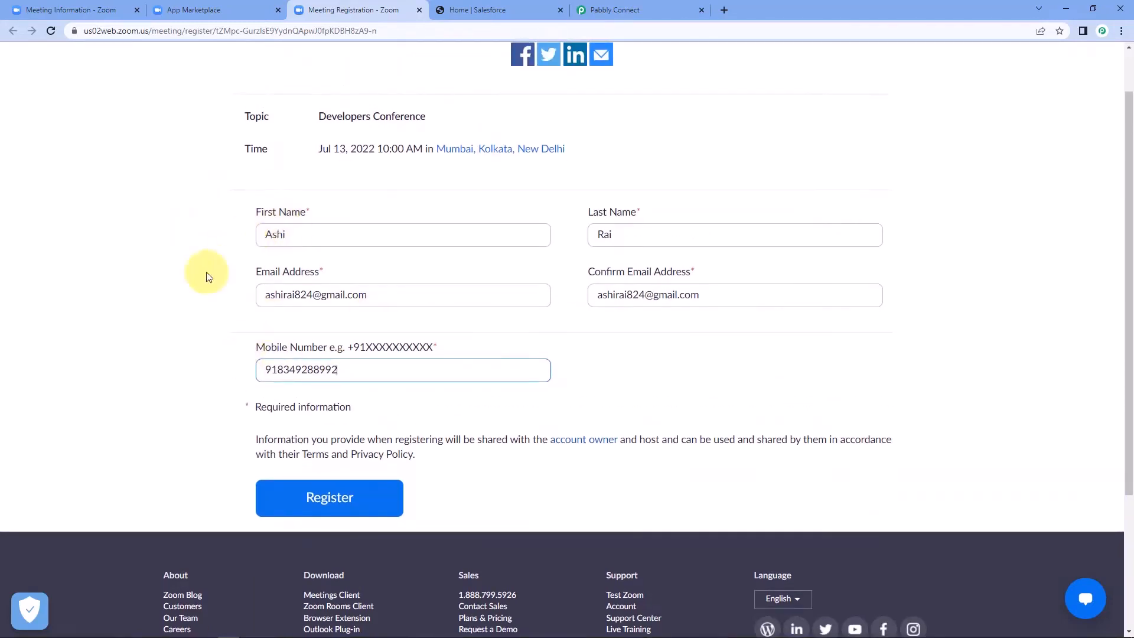
click(200, 318)
click(355, 498)
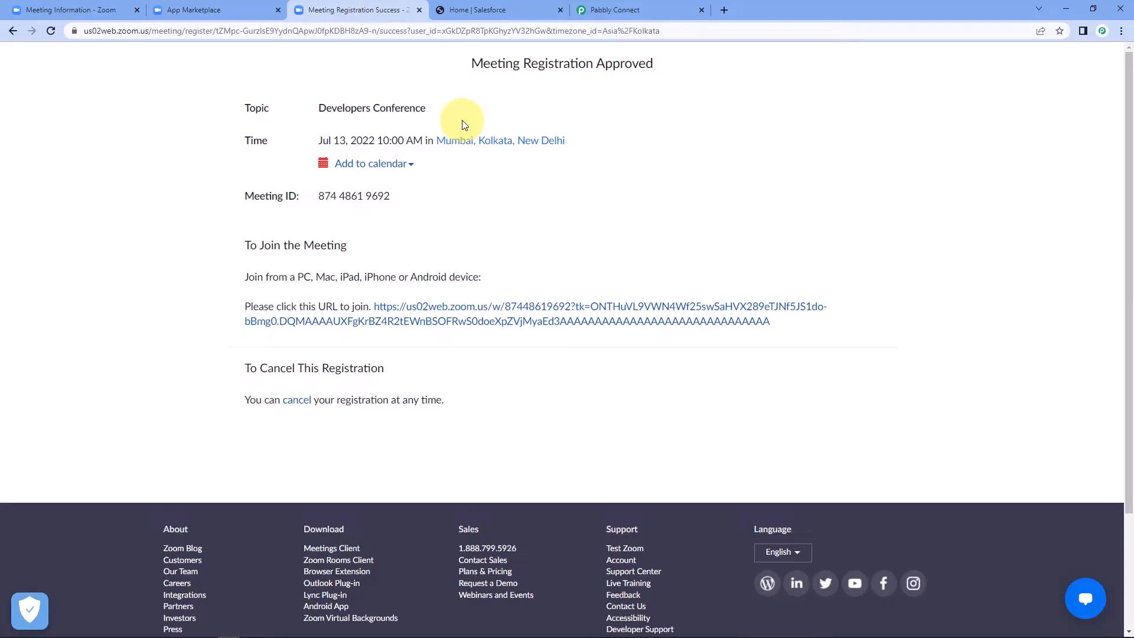
click(611, 10)
click(218, 228)
scroll(223, 227, down, 2)
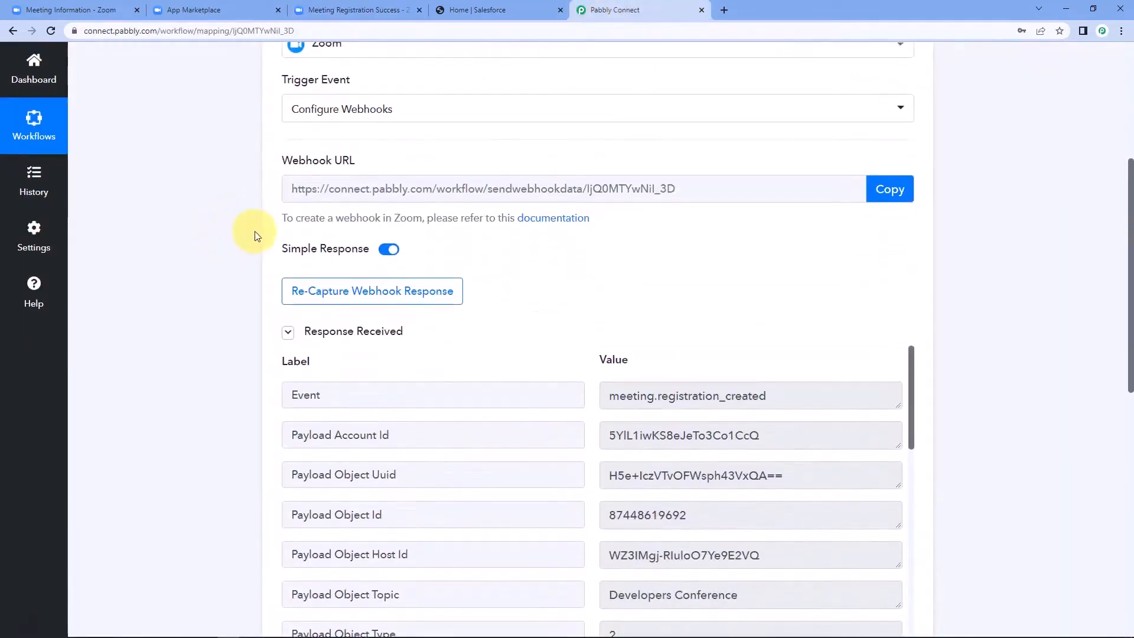
scroll(248, 240, down, 2)
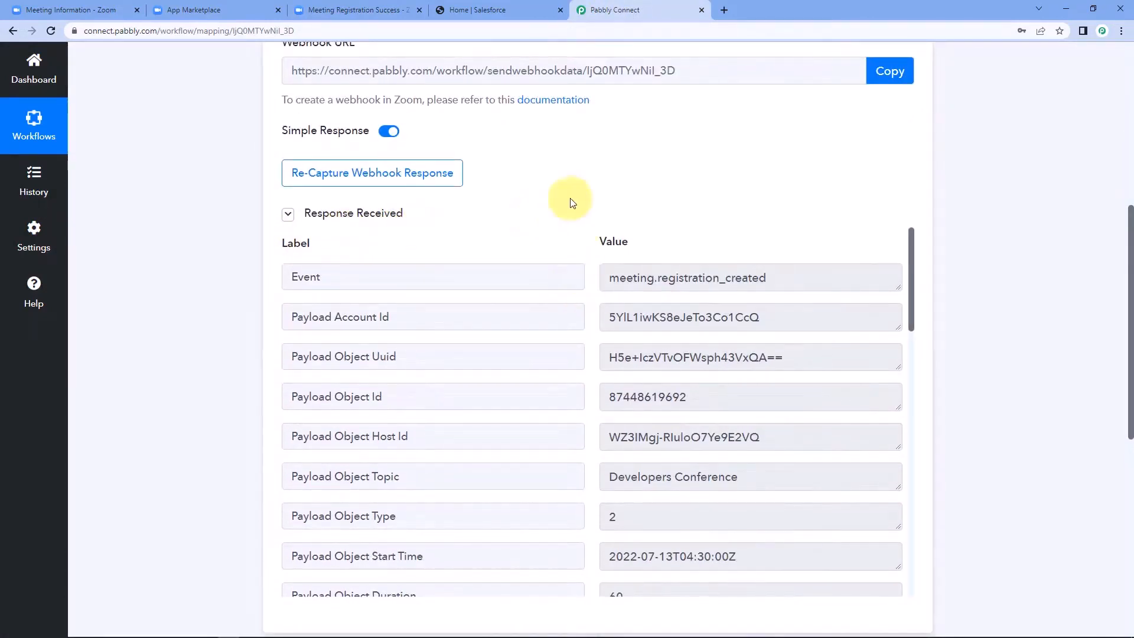
scroll(567, 195, down, 2)
scroll(577, 187, down, 1)
scroll(577, 186, down, 2)
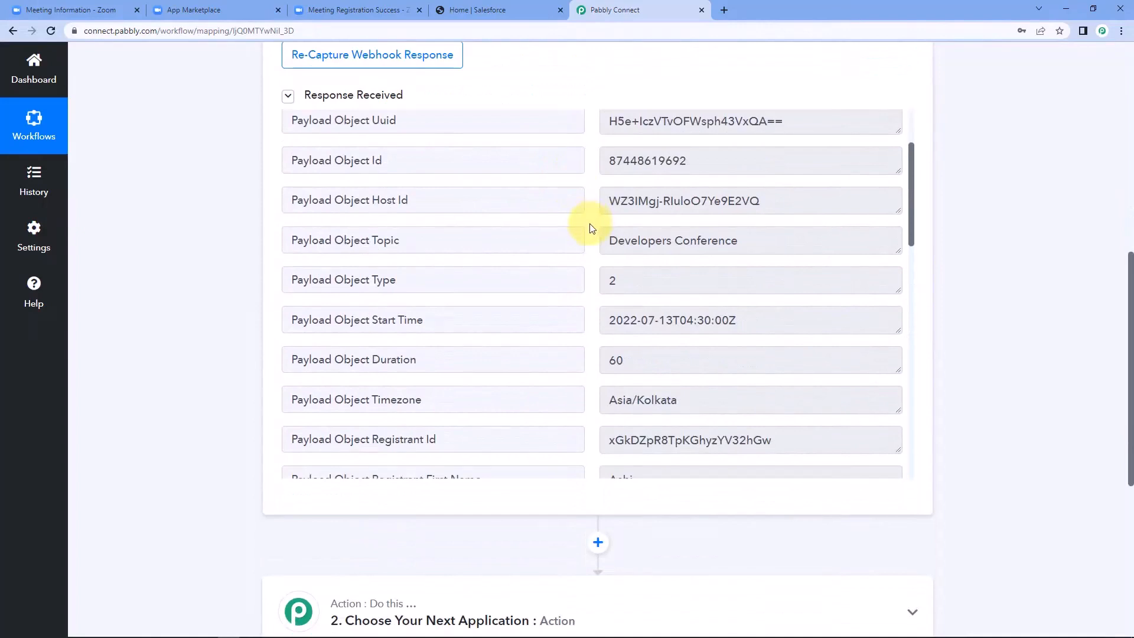
mouse_move(608, 240)
mouse_down()
mouse_move(795, 243)
mouse_move(590, 240)
mouse_up()
click(798, 244)
click(590, 240)
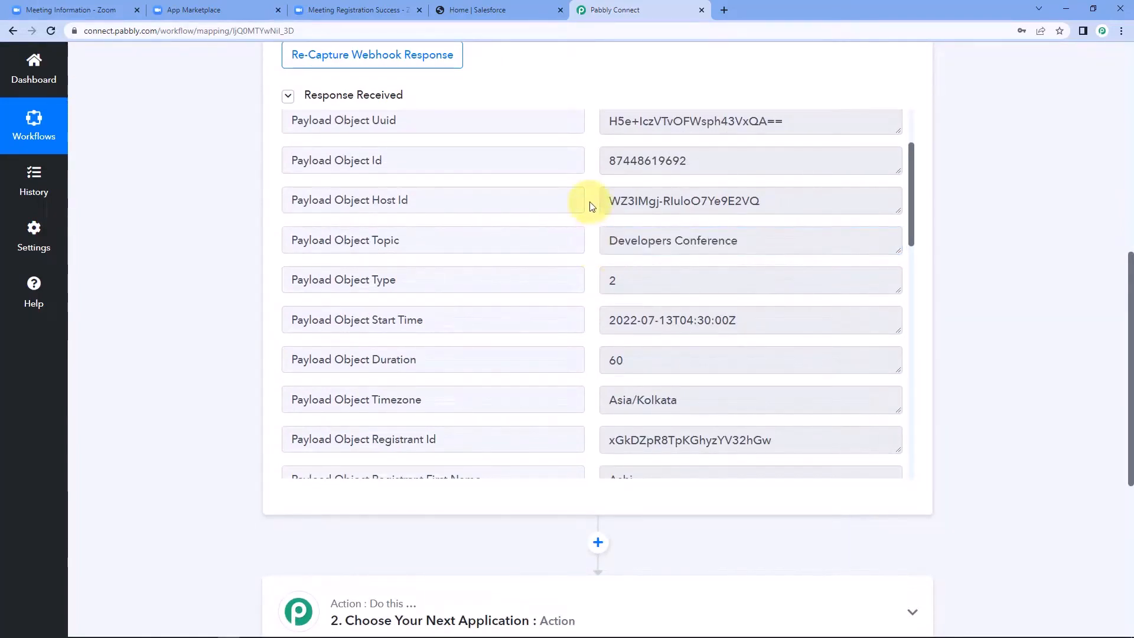
scroll(591, 205, down, 5)
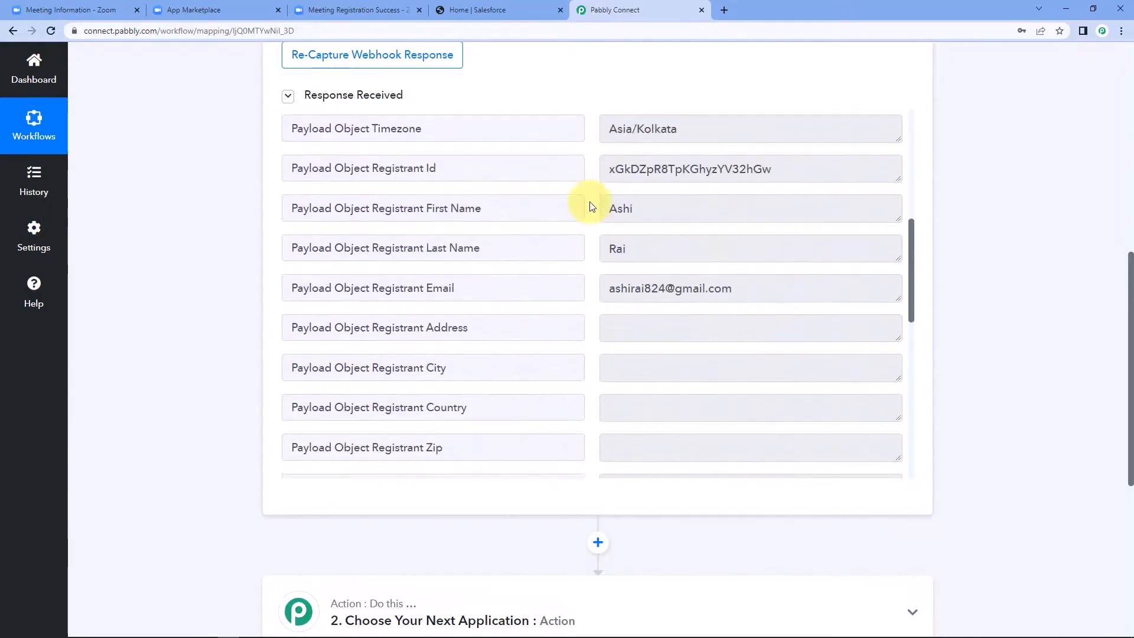
scroll(591, 205, down, 1)
drag(632, 189, 601, 188)
drag(650, 232, 589, 236)
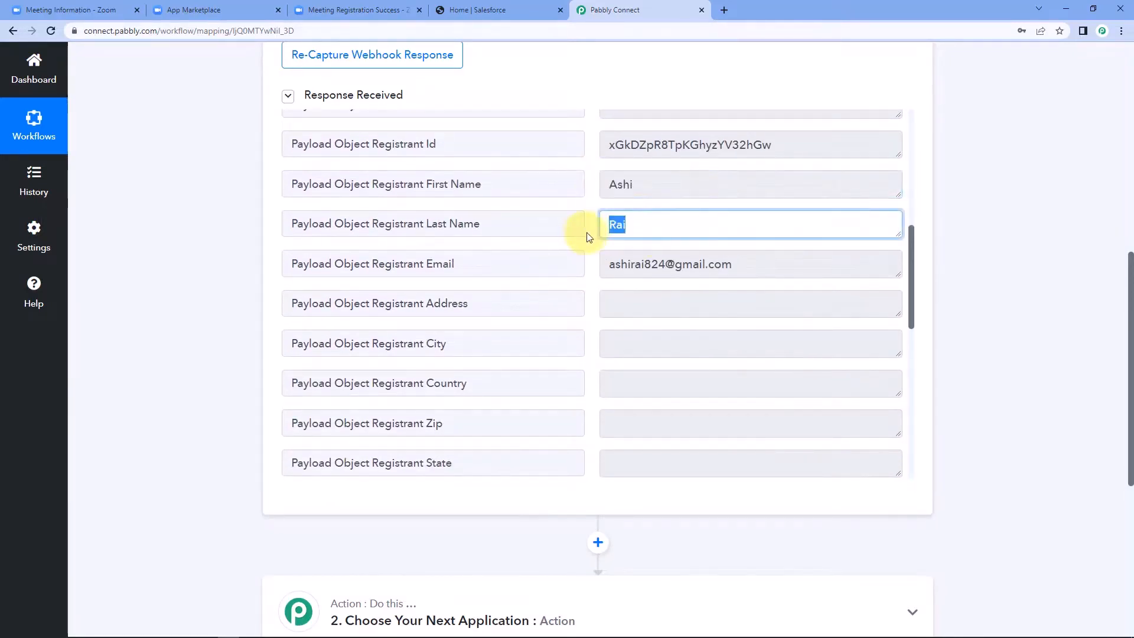
click(589, 235)
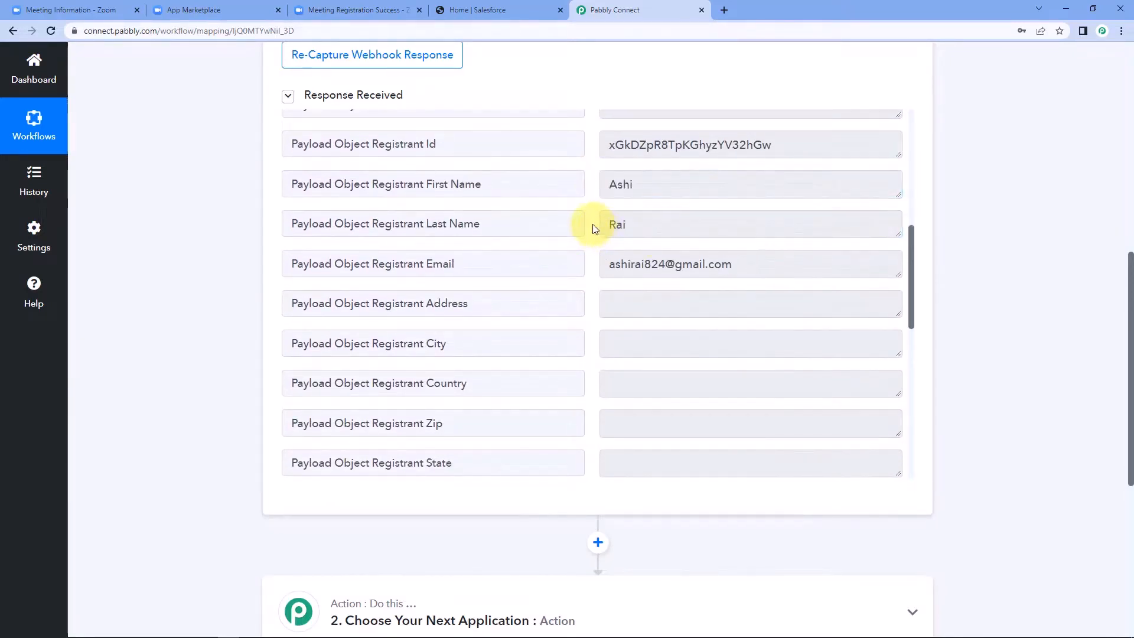
drag(752, 261, 597, 264)
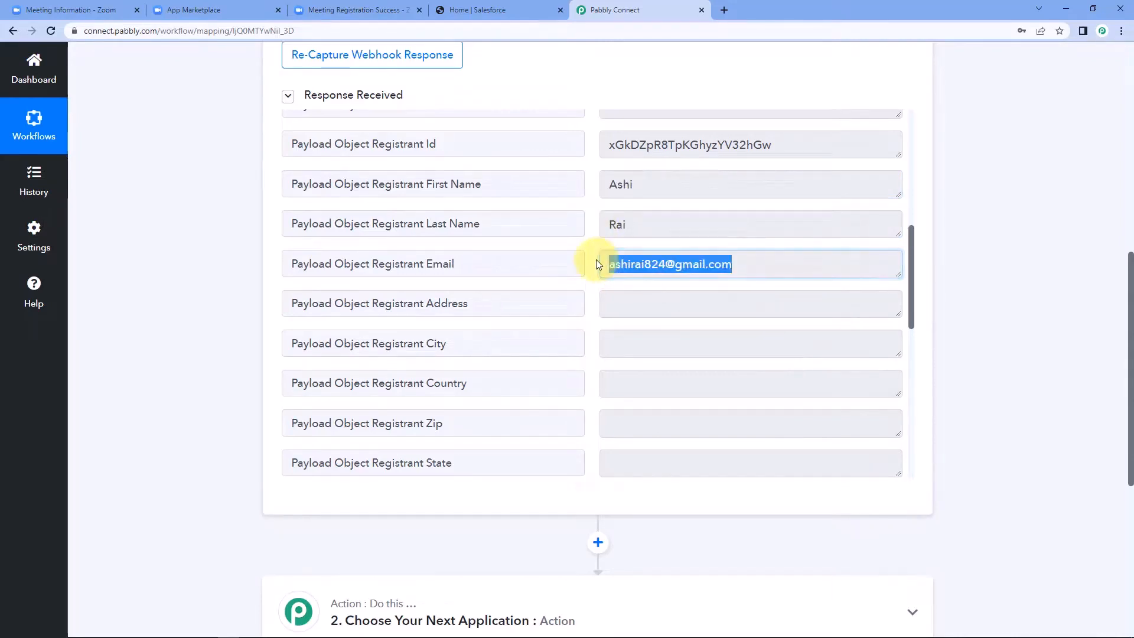
scroll(597, 264, down, 8)
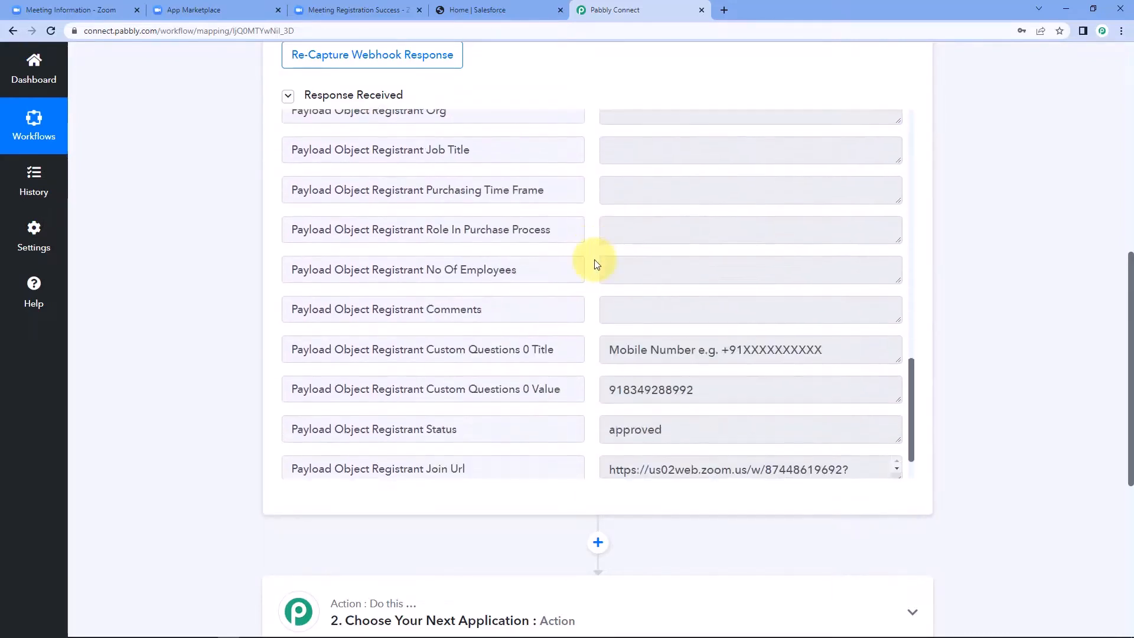
drag(718, 392, 572, 392)
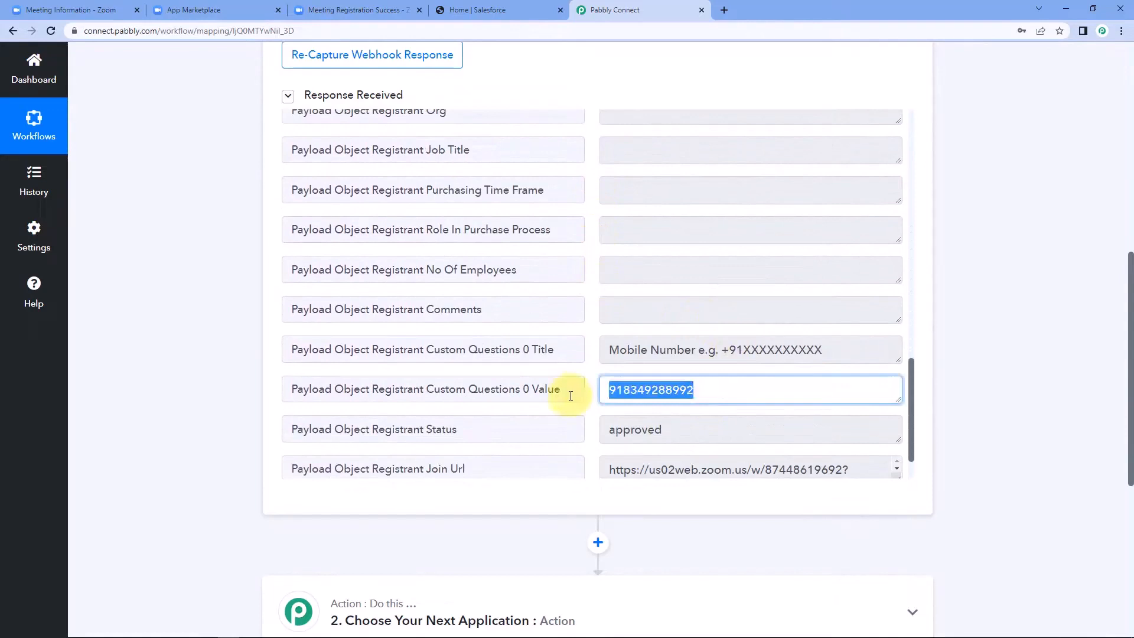
click(590, 267)
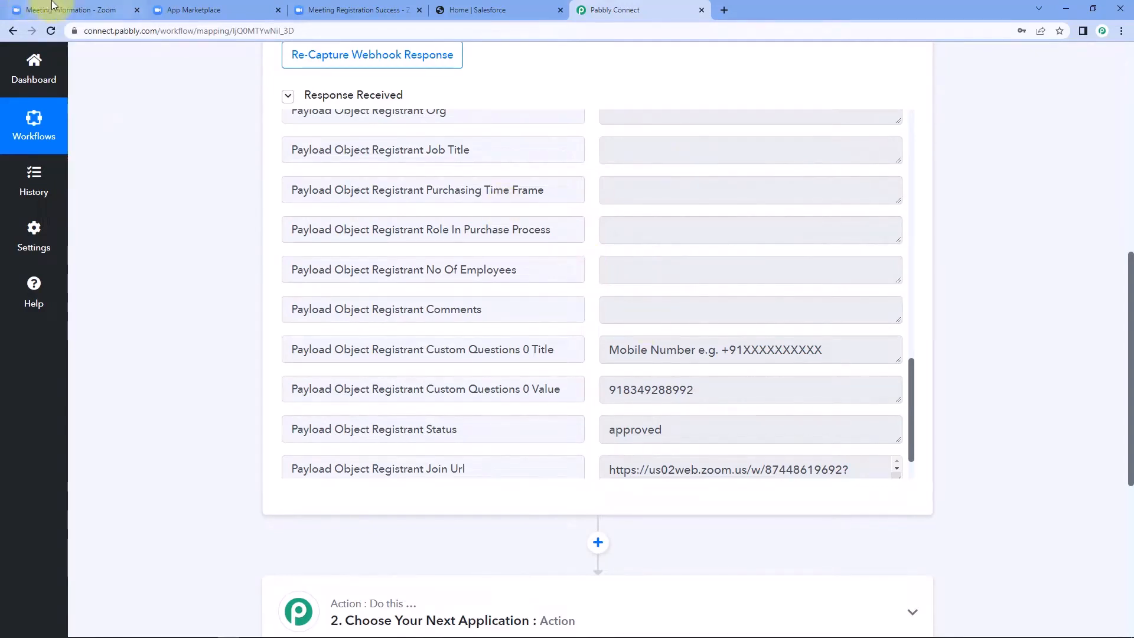
Step: View Developers Conference's registrants to confirm 1 registrant, then return to Pabbly Connect
click(92, 10)
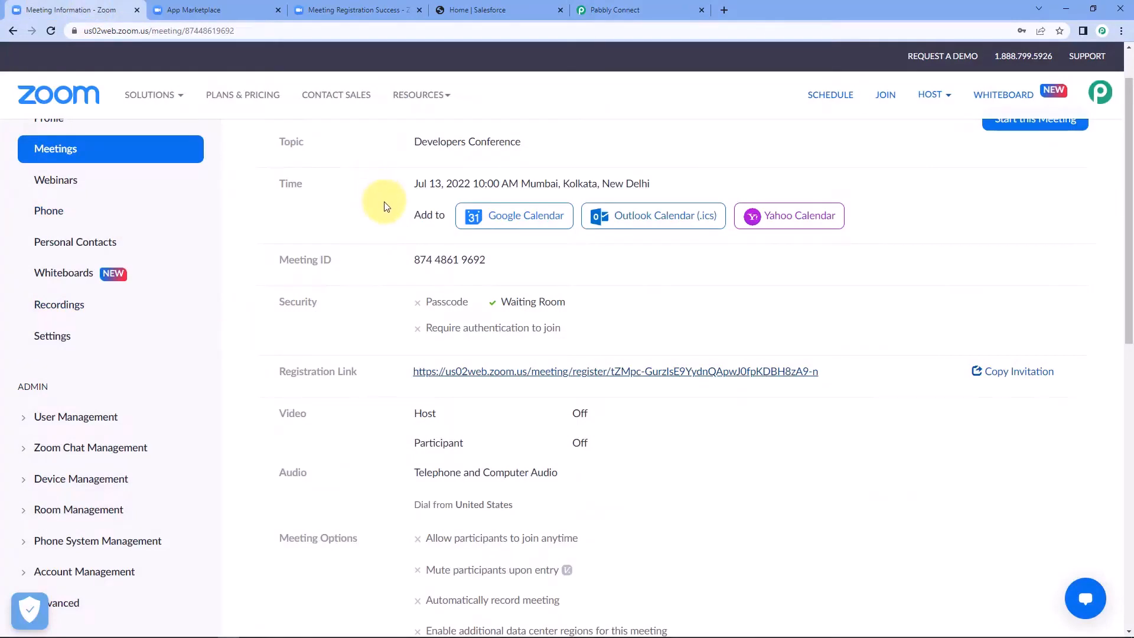
scroll(383, 219, down, 8)
scroll(382, 220, down, 1)
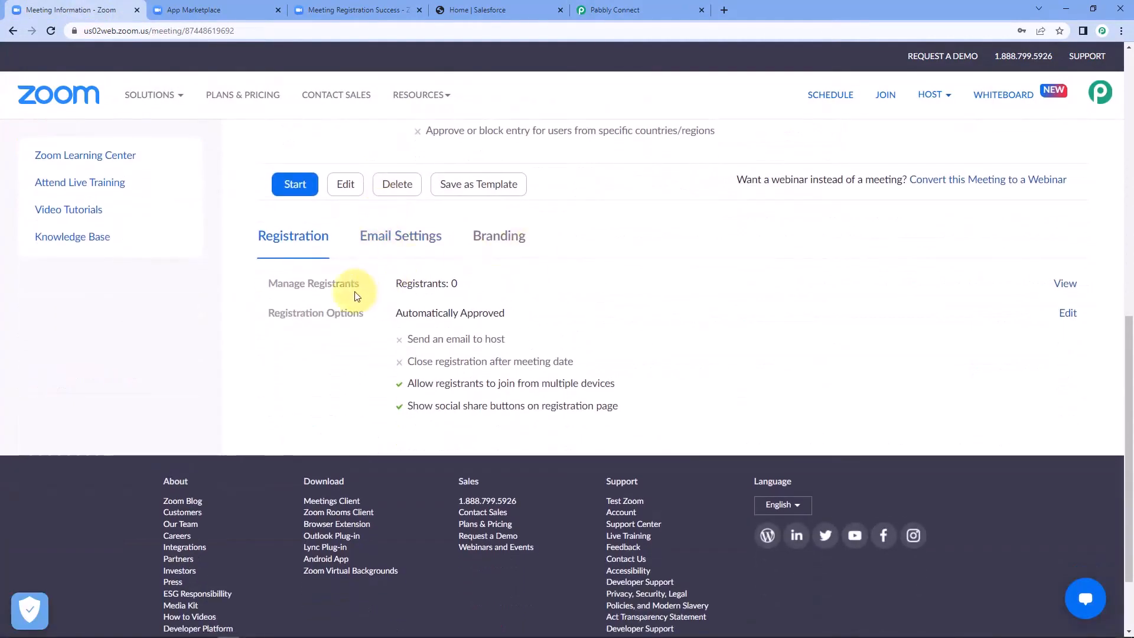
click(1067, 285)
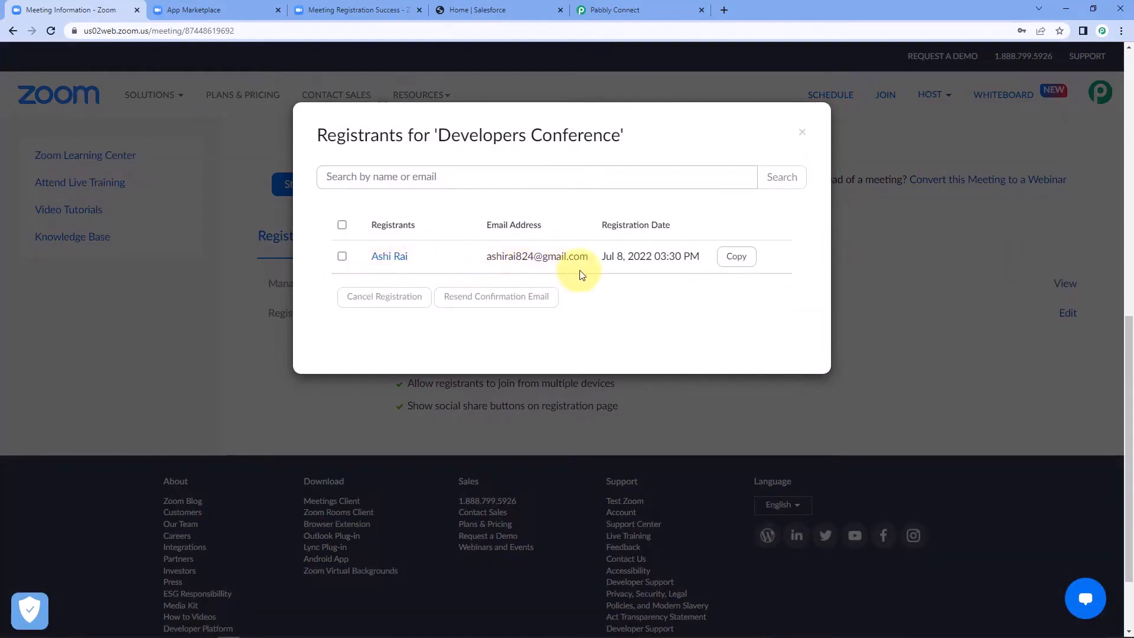
click(802, 132)
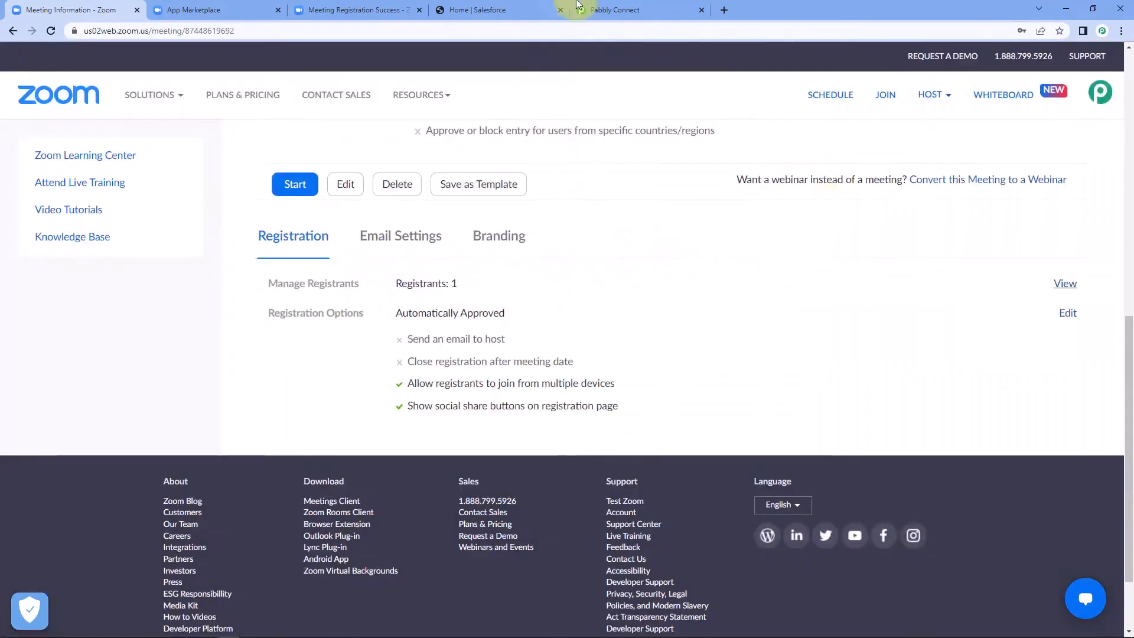
click(644, 6)
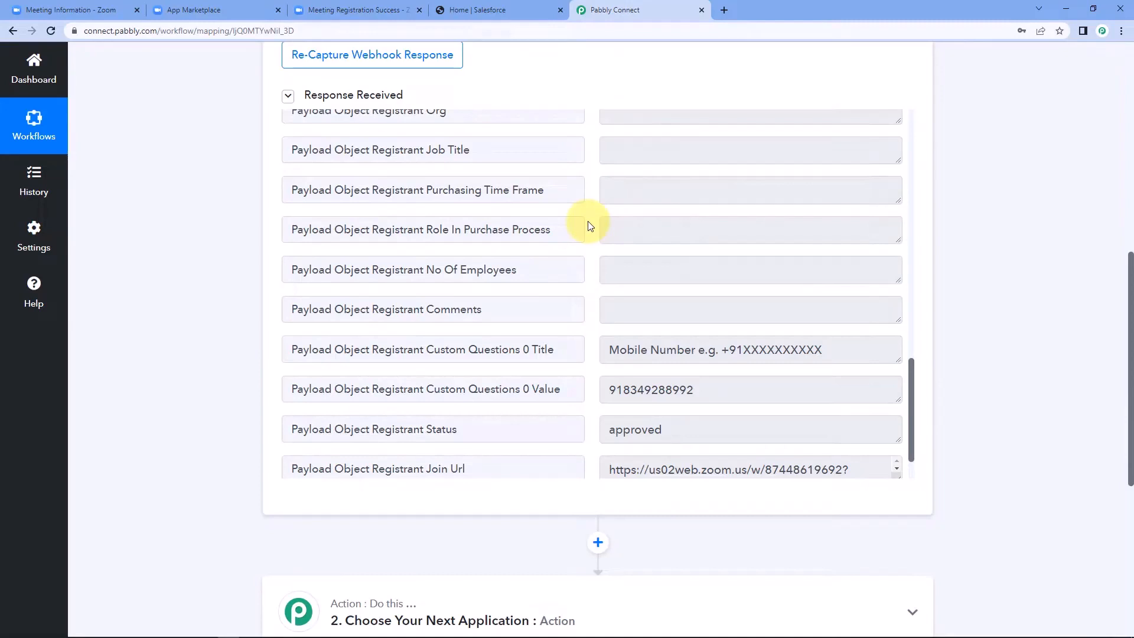
Step: Set the second step's app to Salesforce with Create Contact as the action event
scroll(982, 248, down, 6)
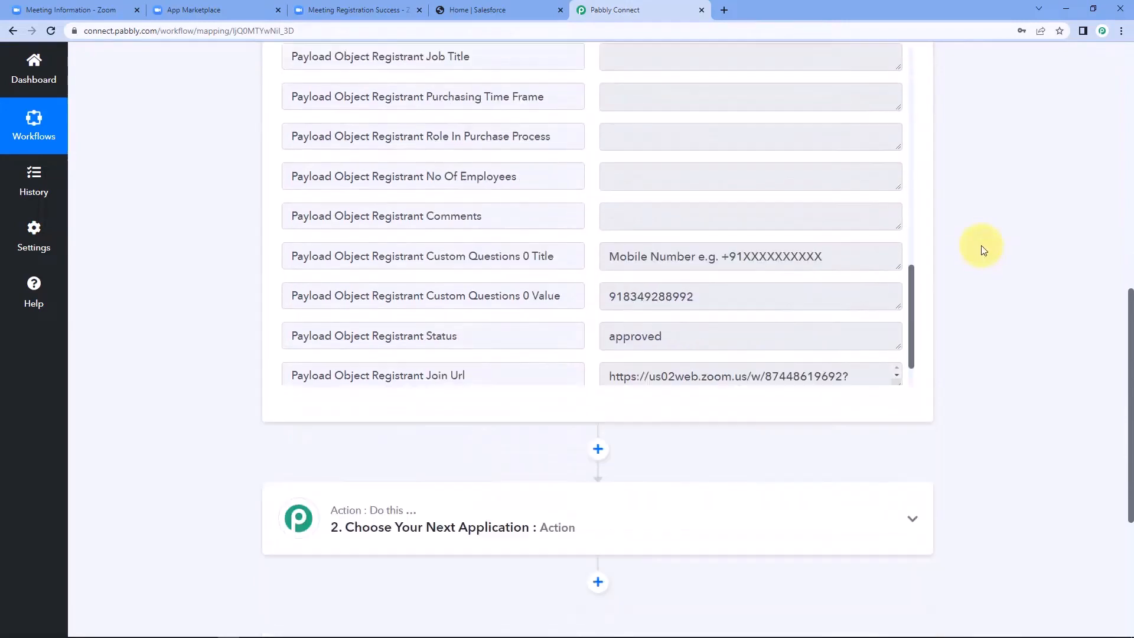
click(463, 247)
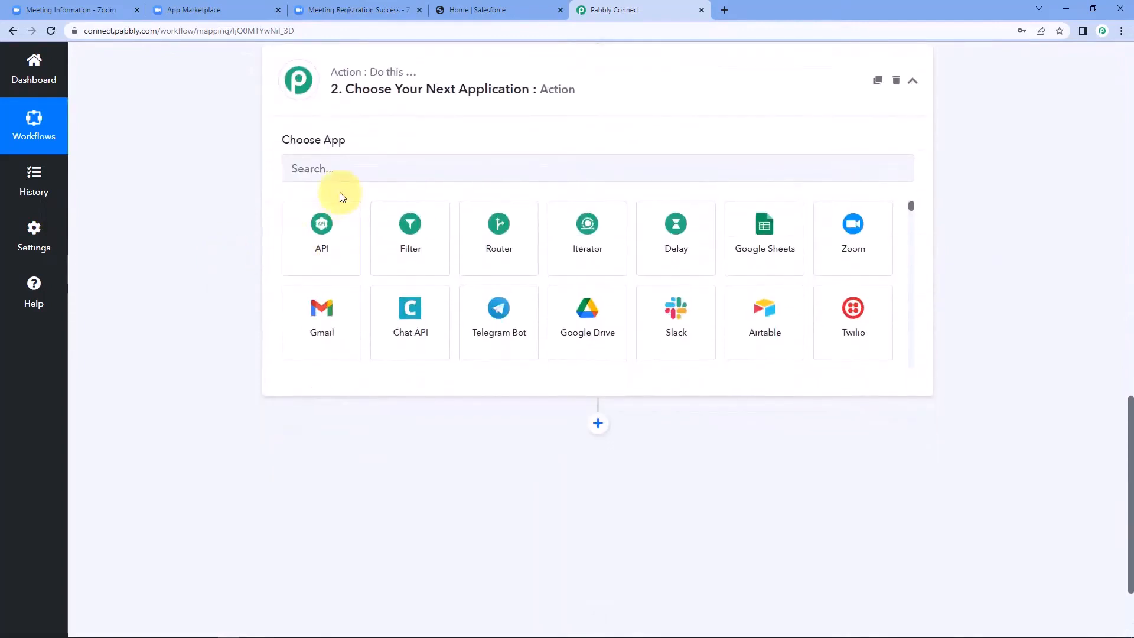
click(361, 172)
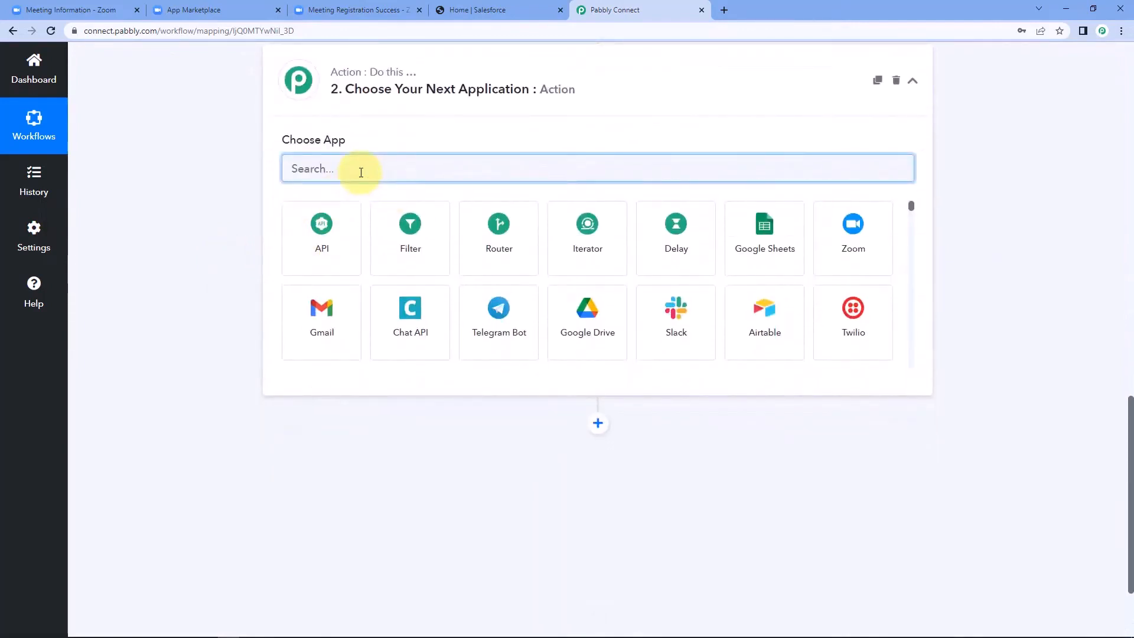
text(SAlesforc)
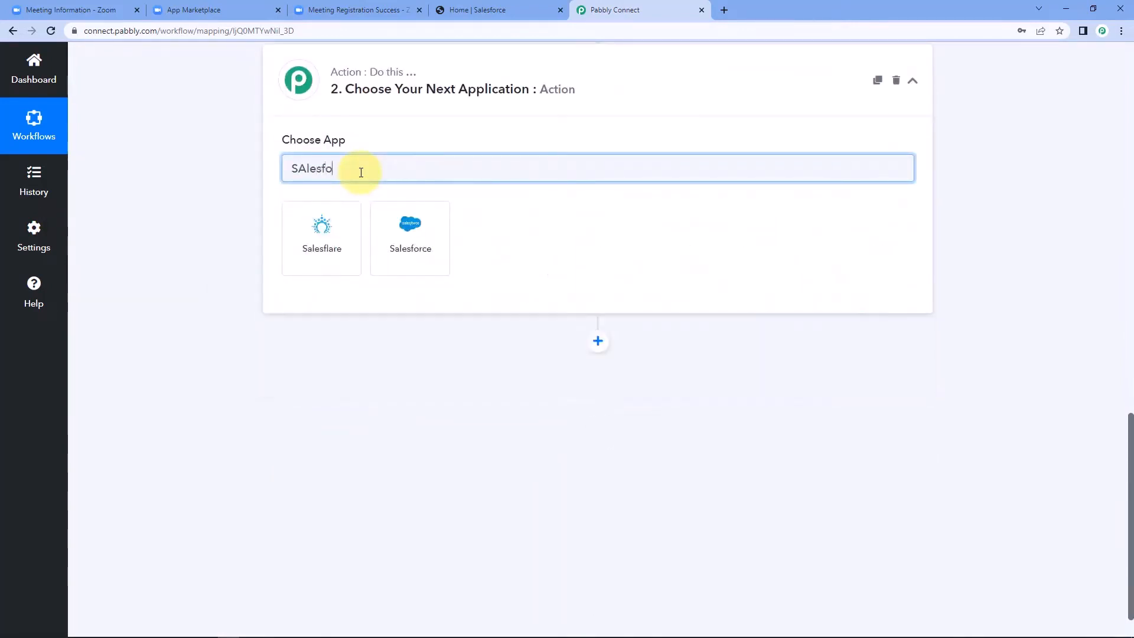
text(e)
click(328, 237)
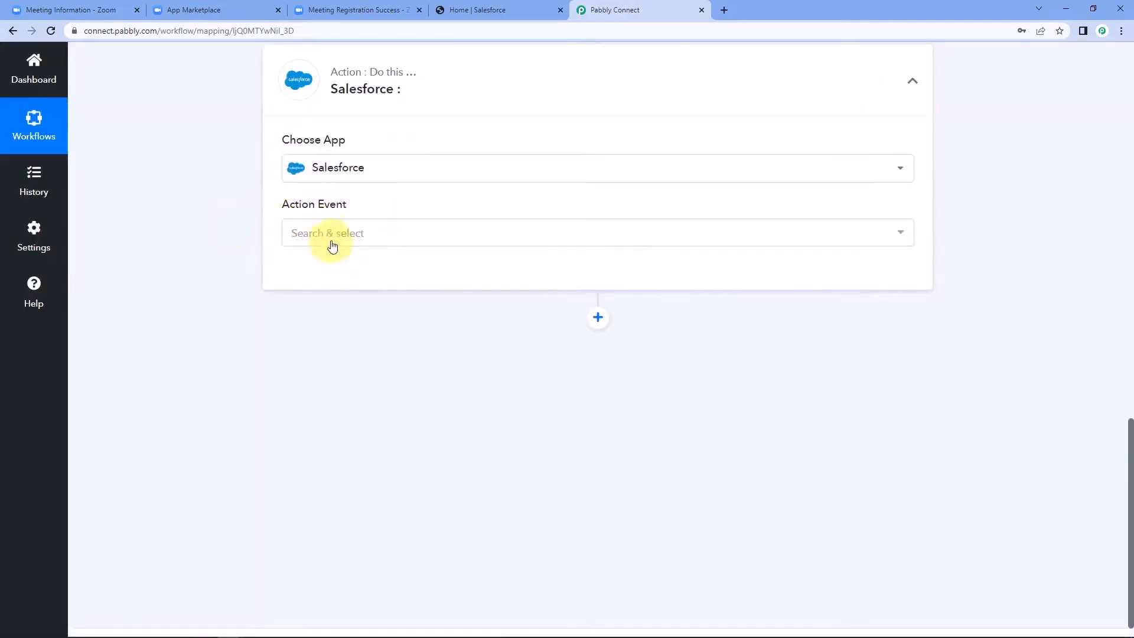
click(357, 237)
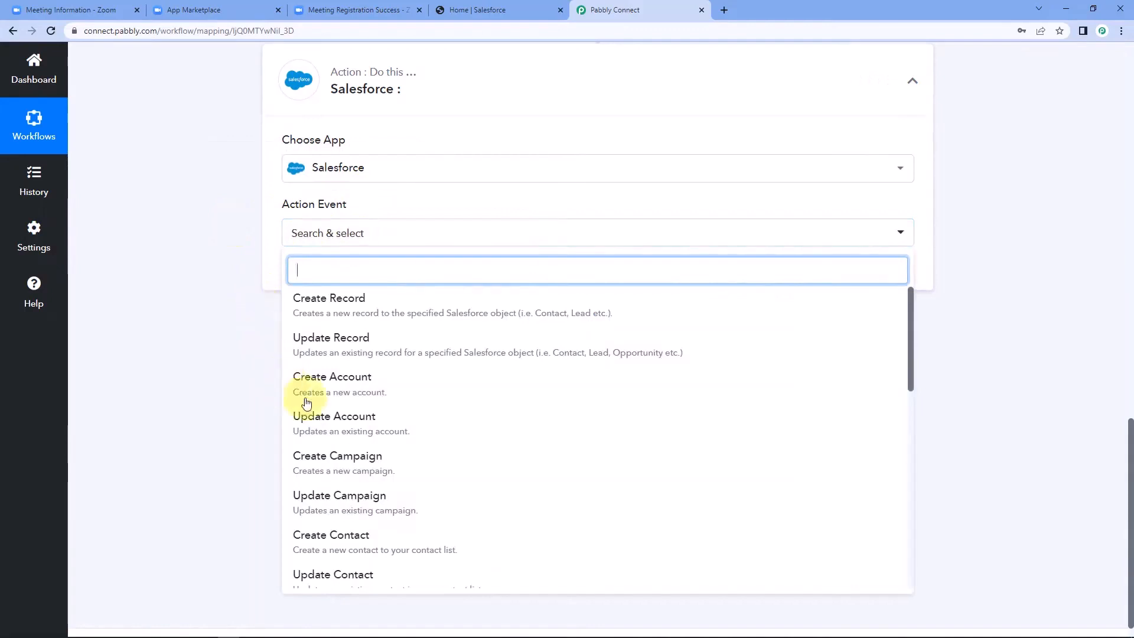
scroll(336, 407, down, 1)
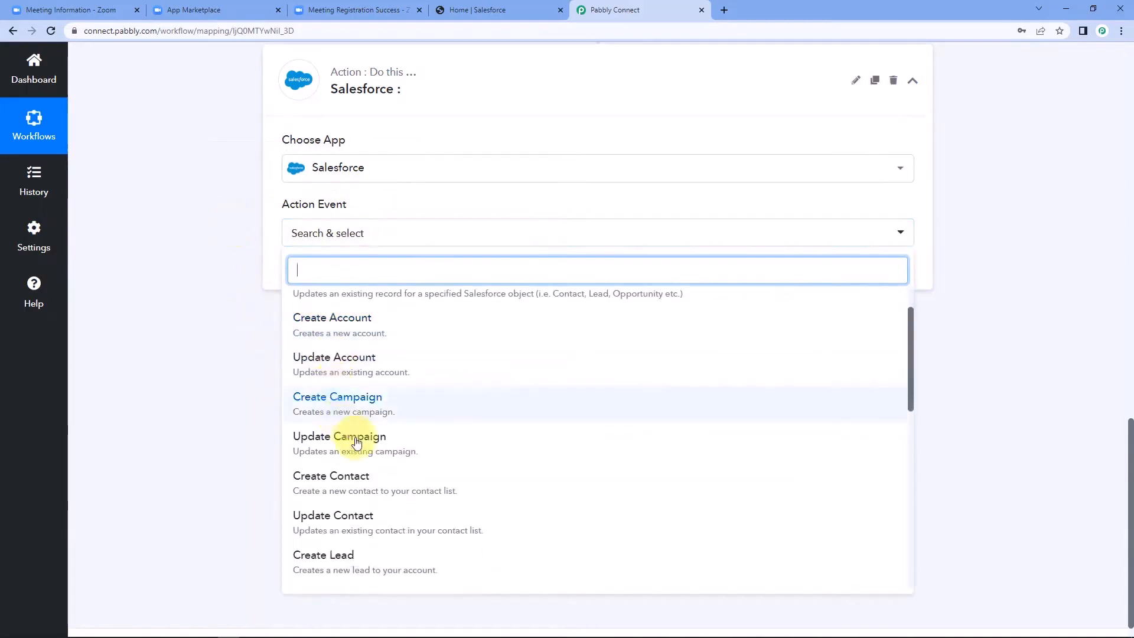
click(357, 486)
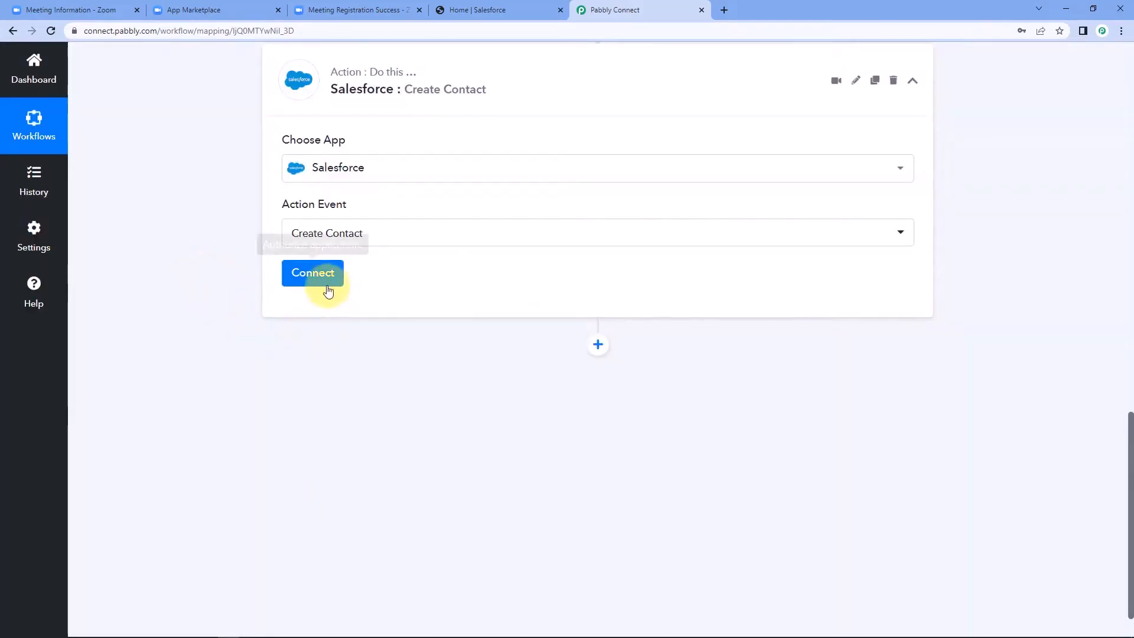
Step: Add a new Salesforce connection to Create Contact and allow Pabbly Connect access in the Salesforce popup
click(322, 283)
click(592, 194)
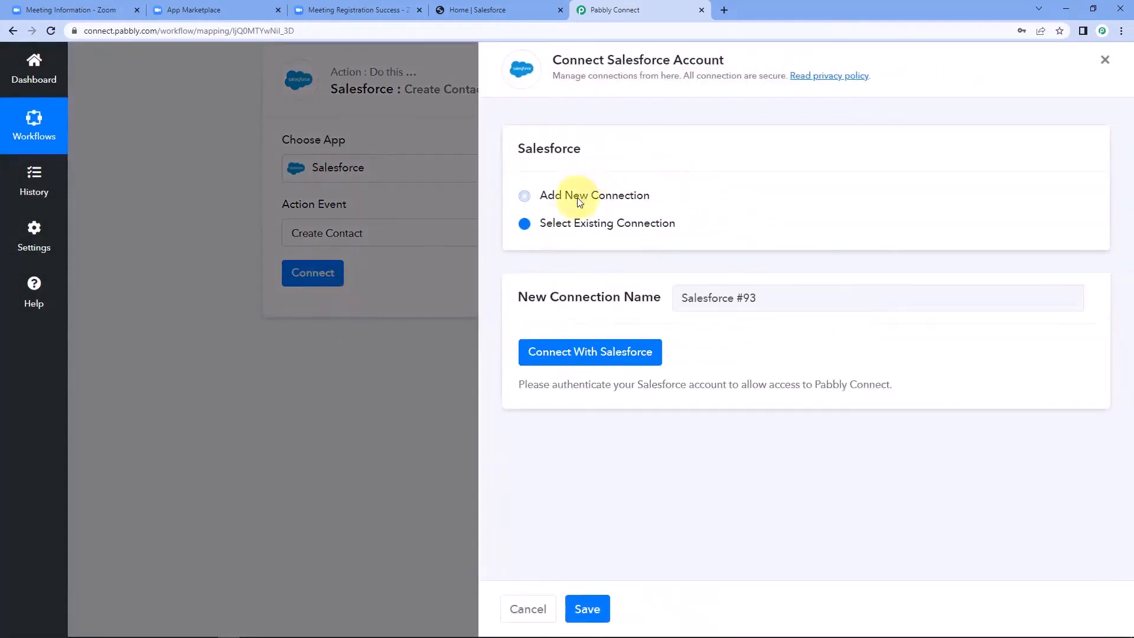
click(598, 364)
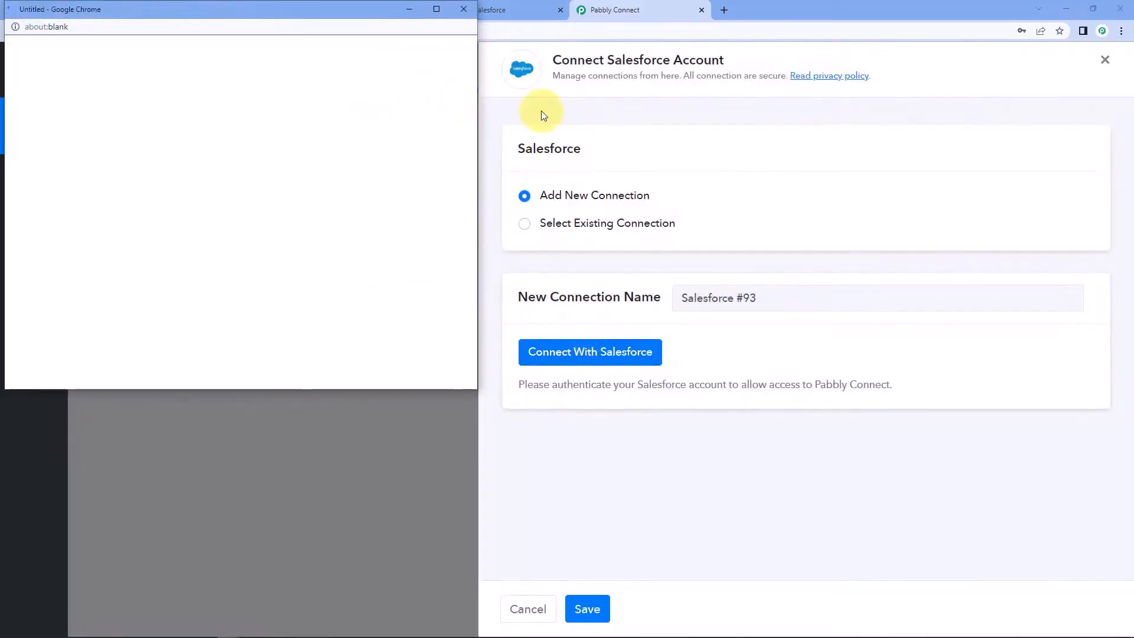
drag(370, 9, 372, 27)
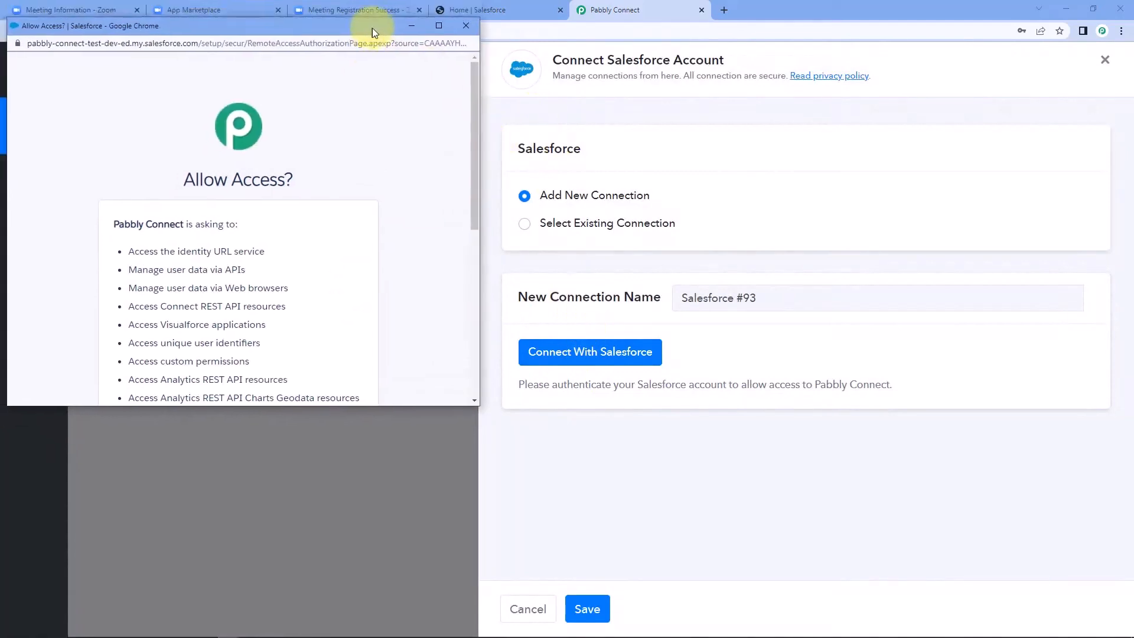
click(484, 9)
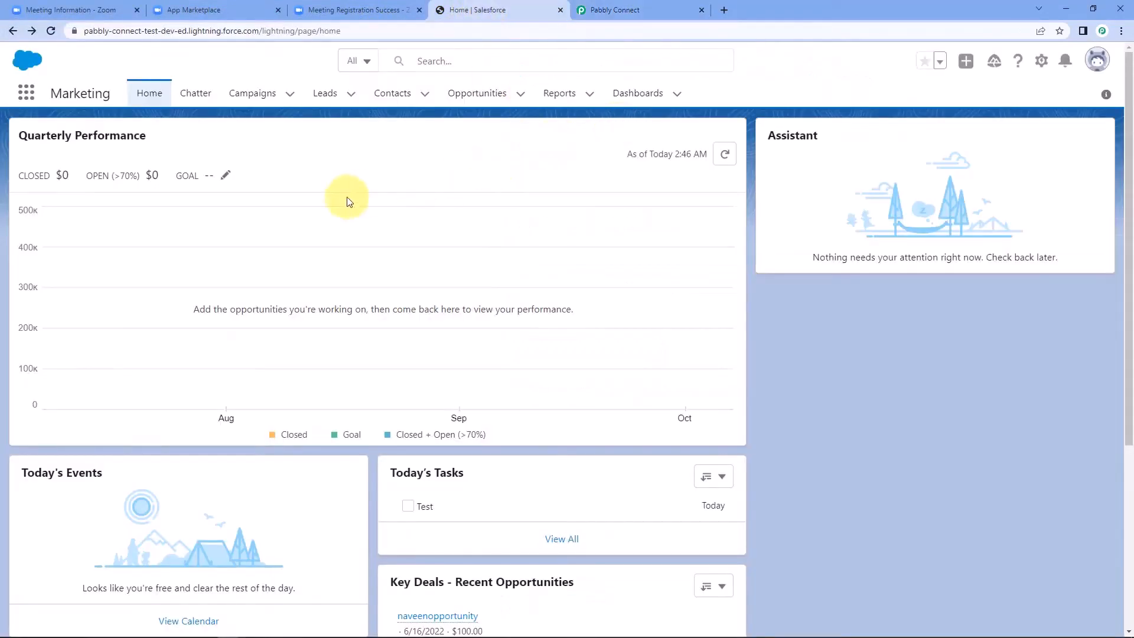
click(600, 9)
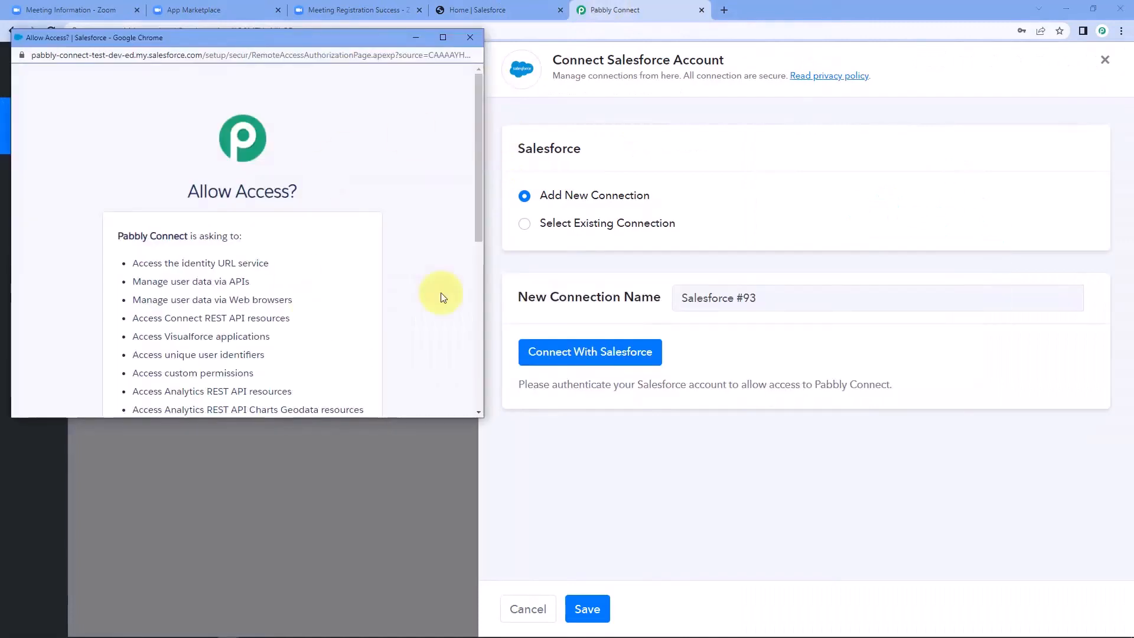
scroll(264, 234, down, 5)
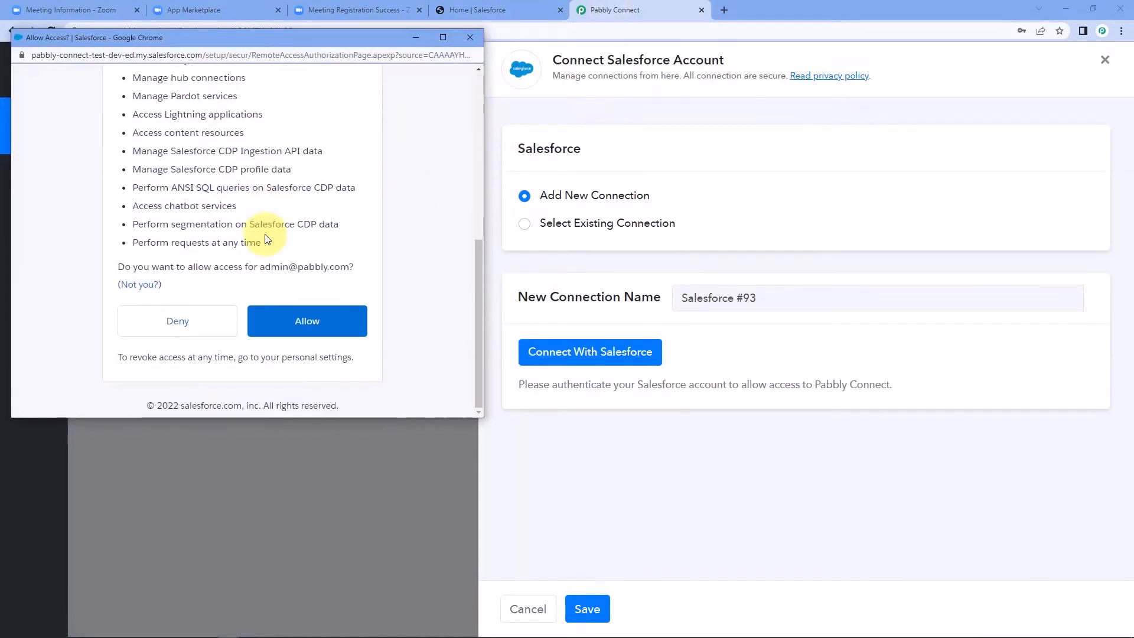
click(346, 316)
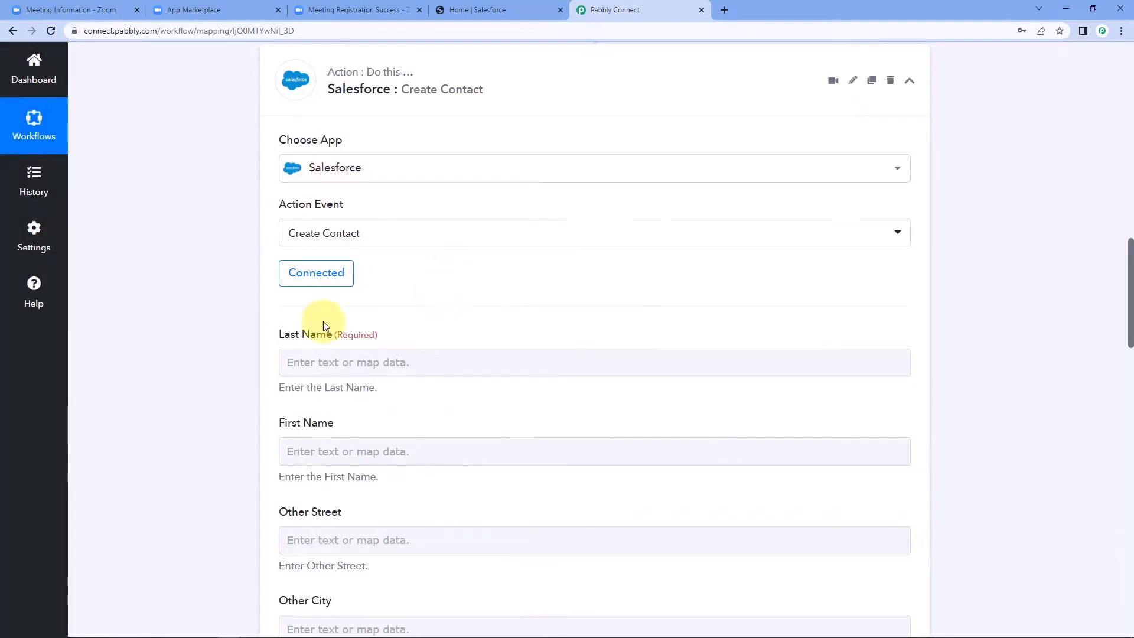
scroll(261, 264, down, 3)
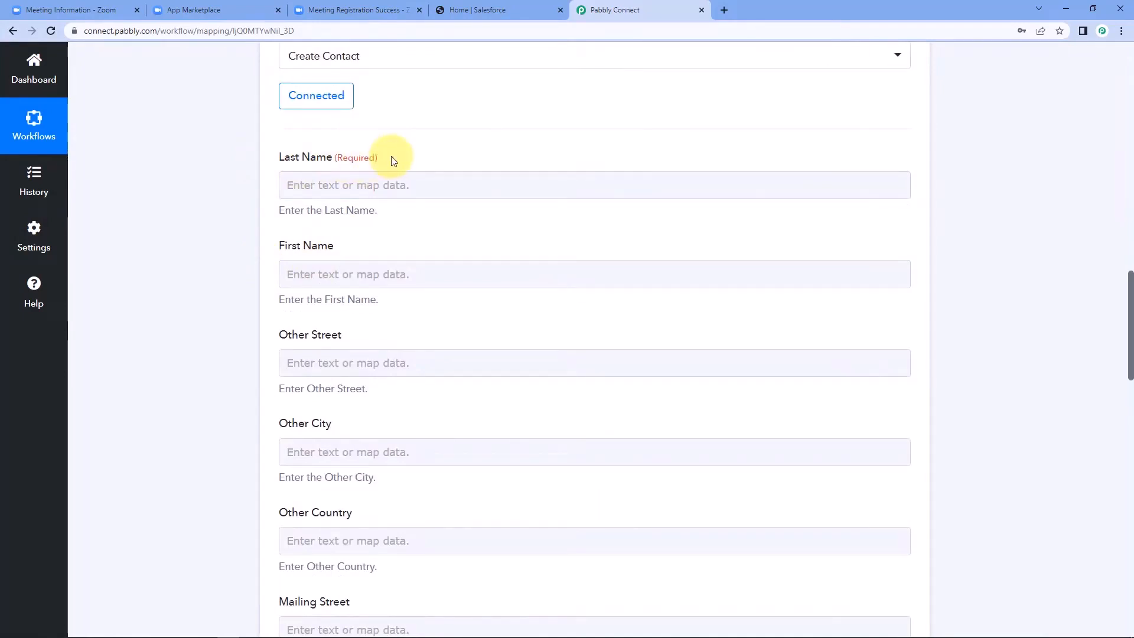
scroll(395, 165, up, 6)
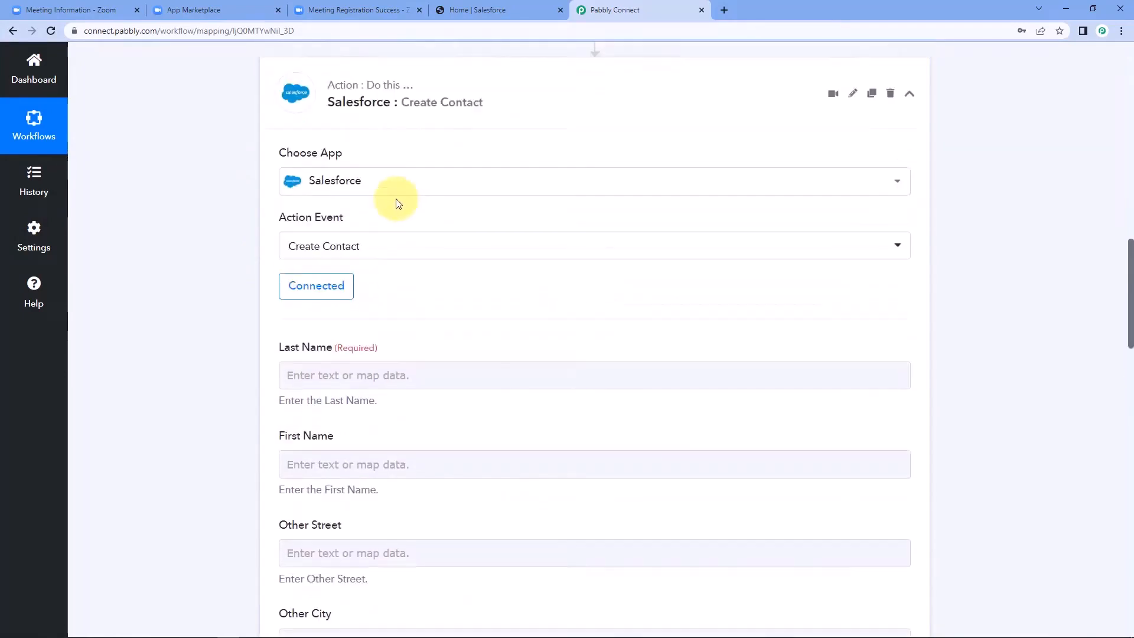
scroll(223, 211, up, 6)
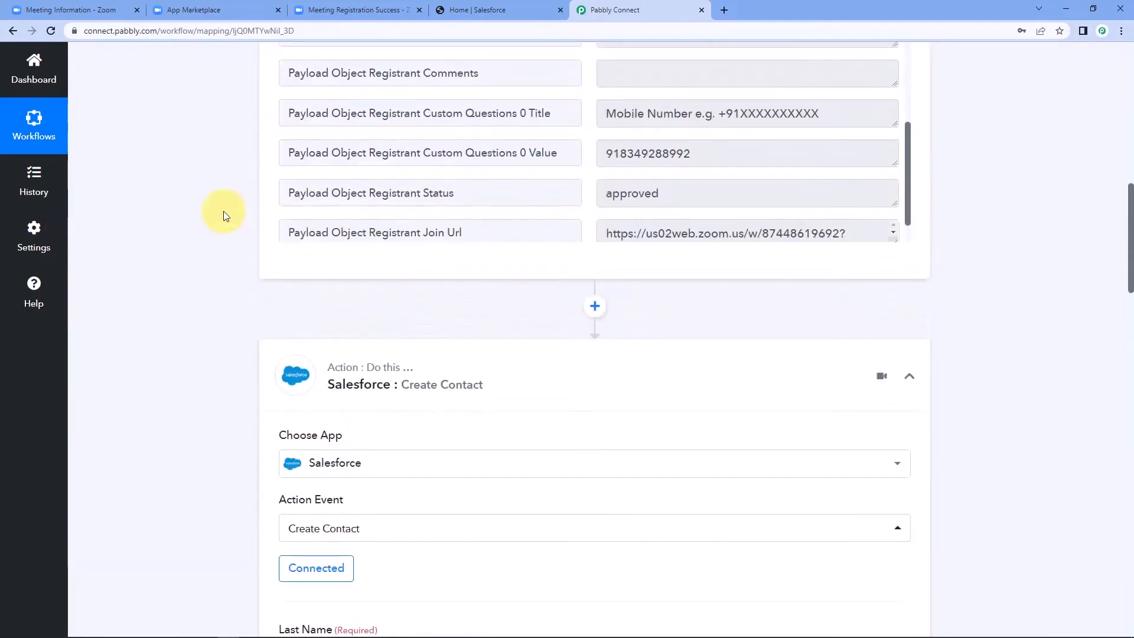
scroll(620, 189, up, 9)
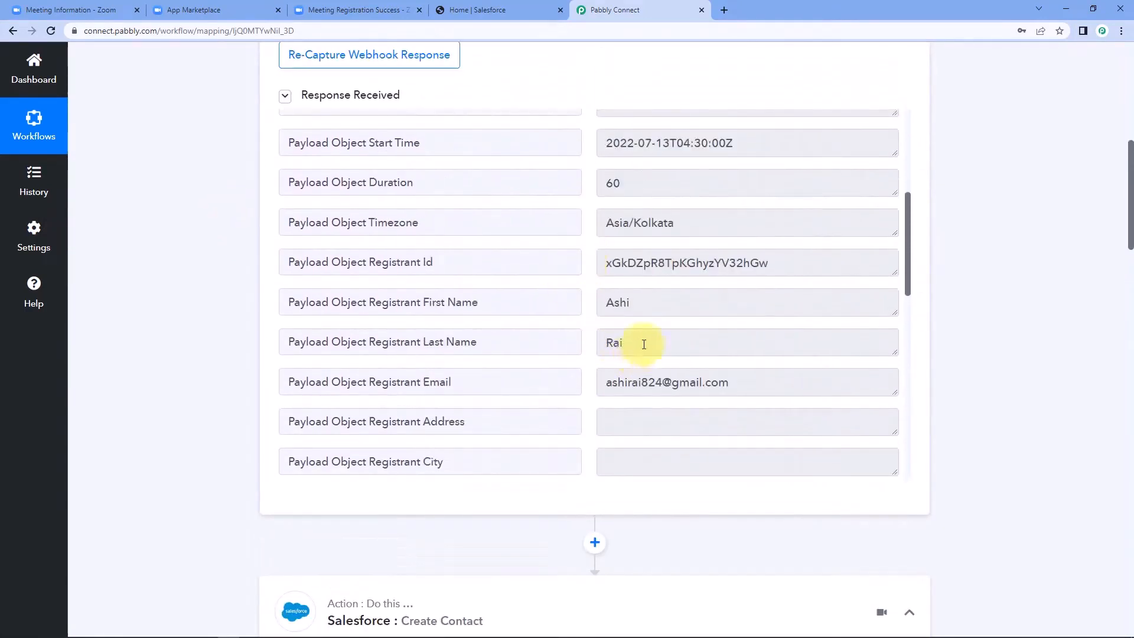
double_click(644, 342)
drag(671, 341, 577, 349)
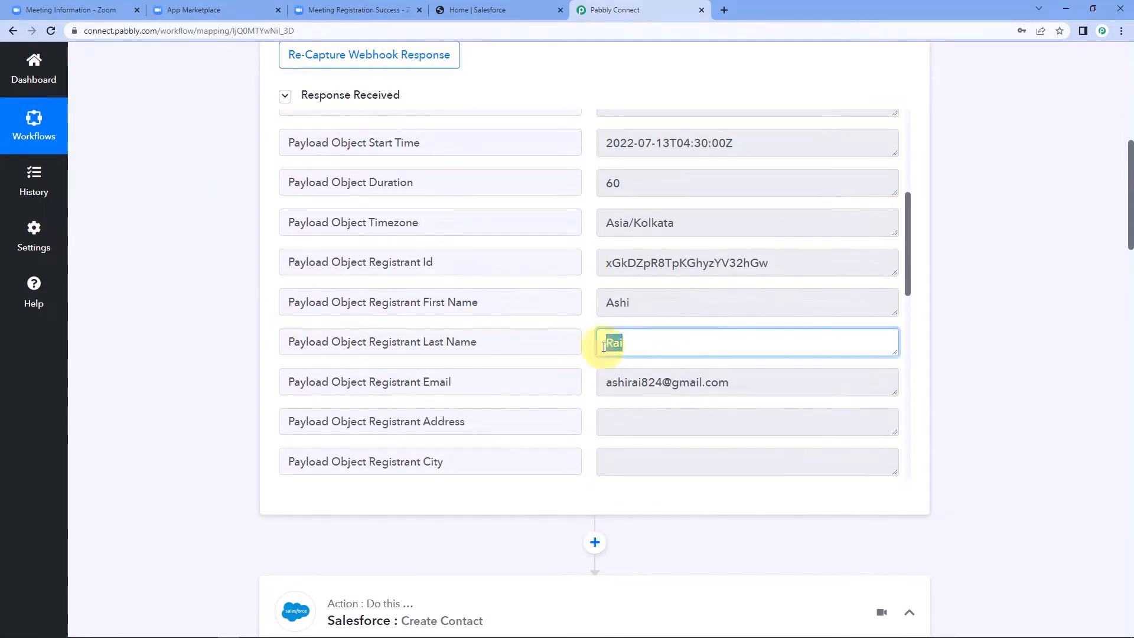
click(668, 339)
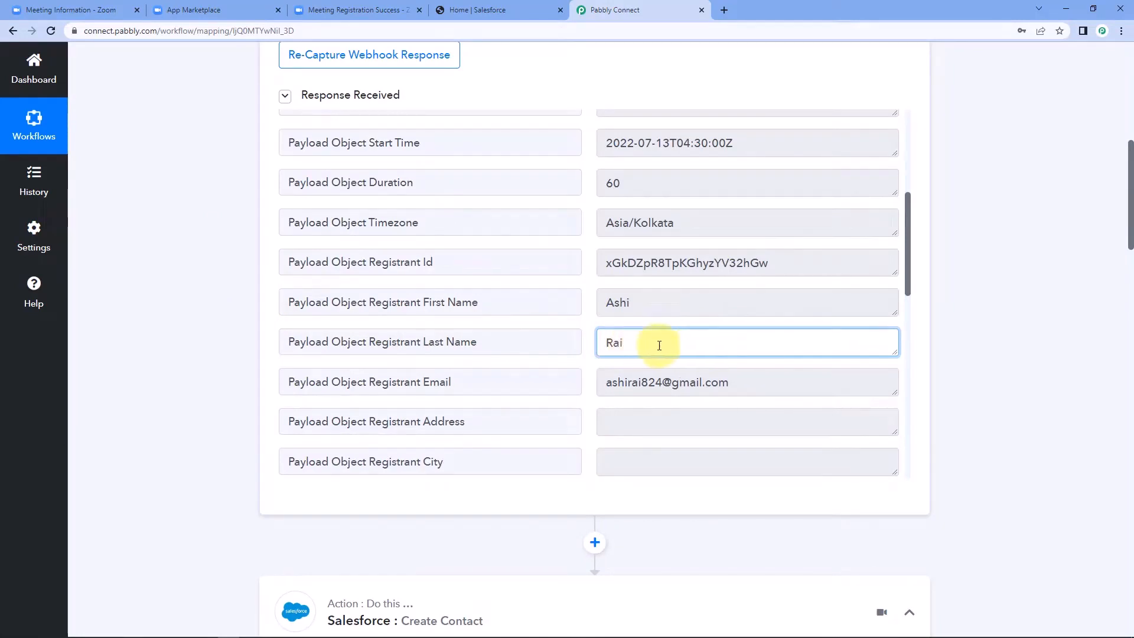
scroll(238, 338, down, 7)
scroll(236, 338, down, 4)
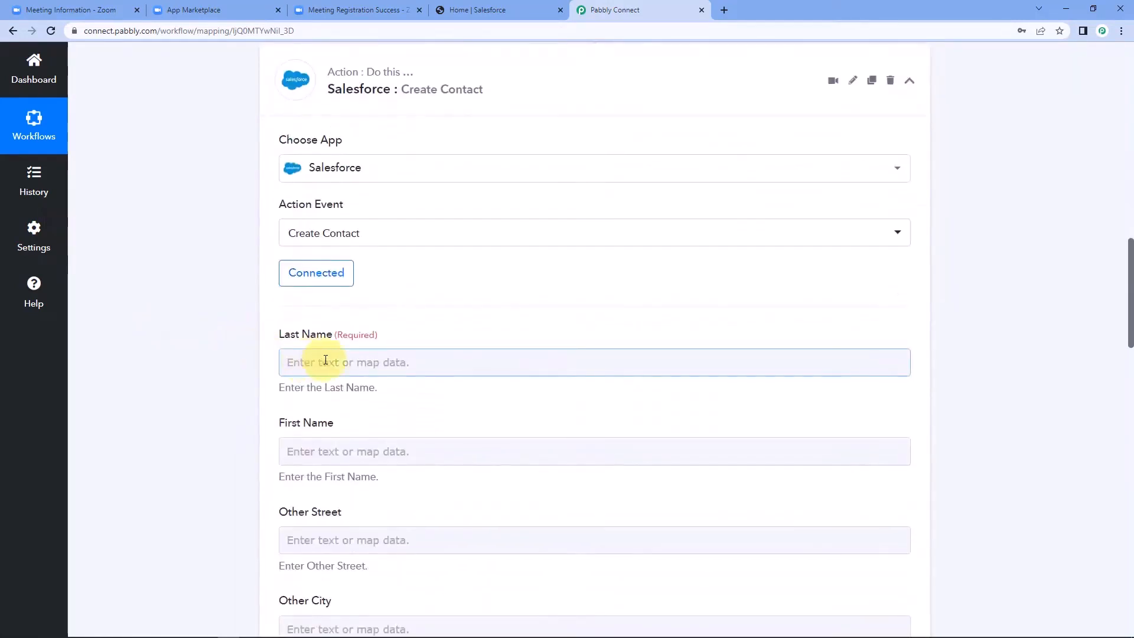
Step: Map the Zoom registrant's last name and first name into the Last Name and First Name fields
scroll(225, 337, down, 1)
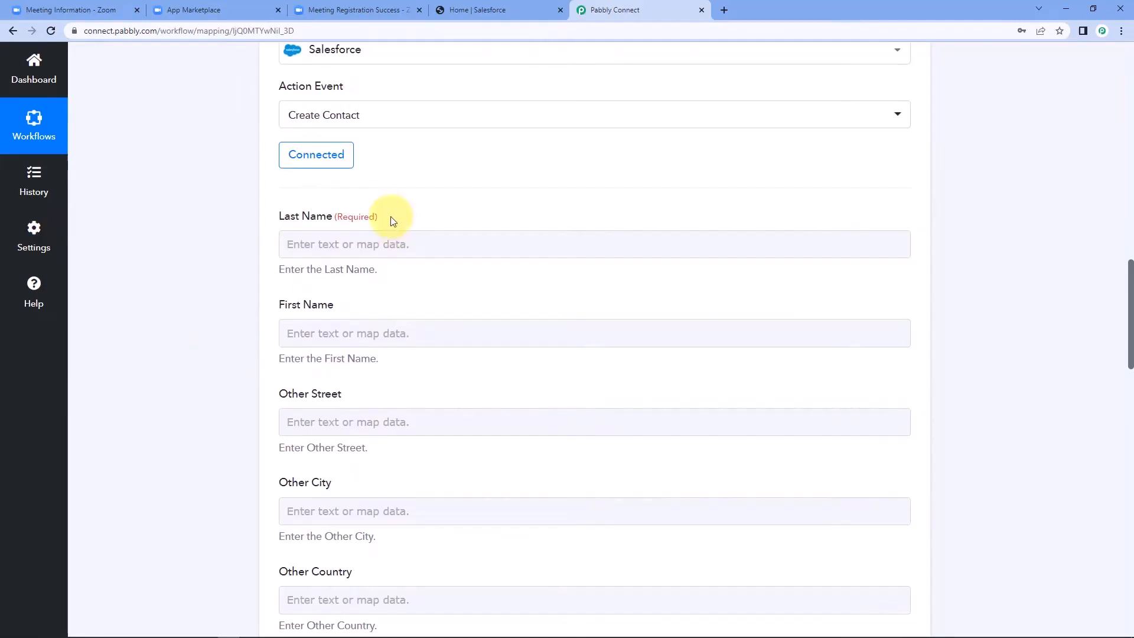
click(349, 244)
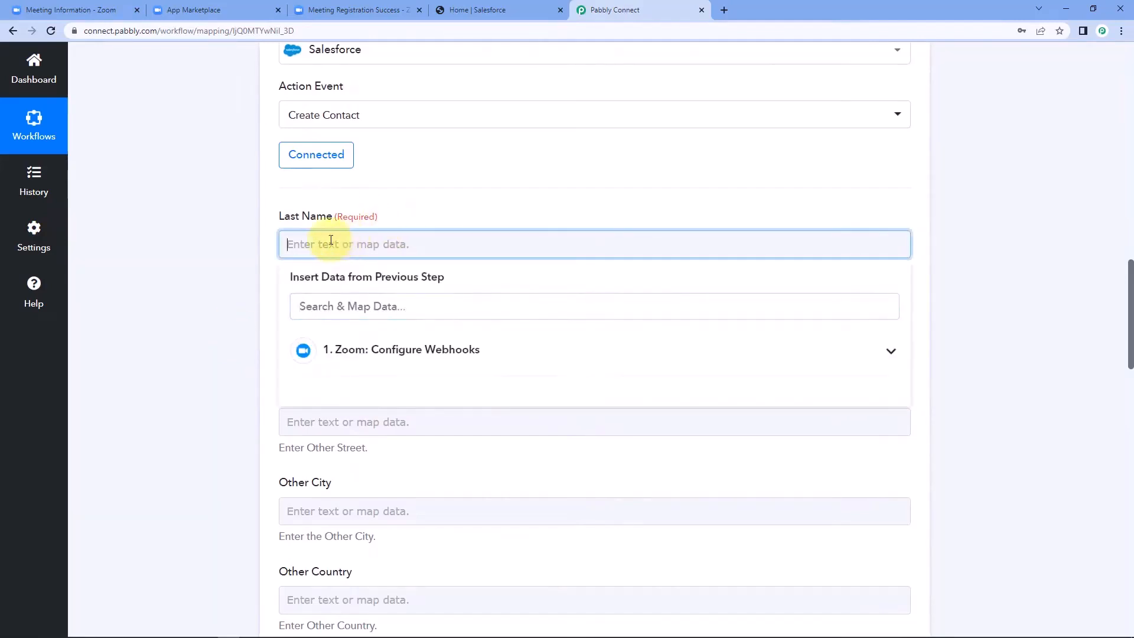
click(406, 351)
scroll(401, 435, down, 1)
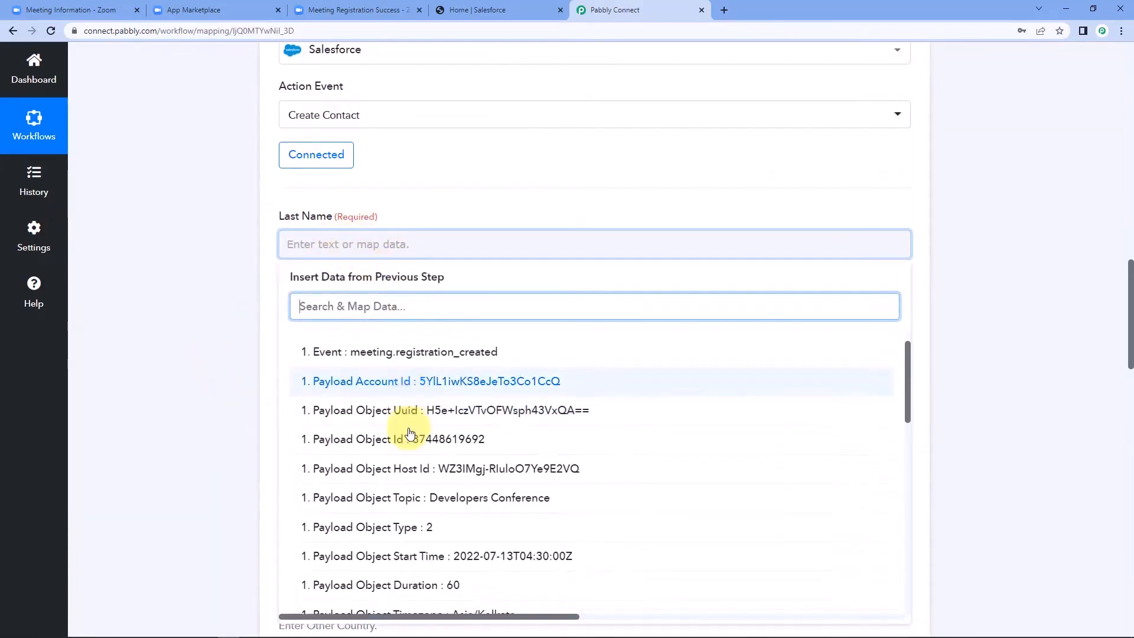
scroll(411, 434, down, 3)
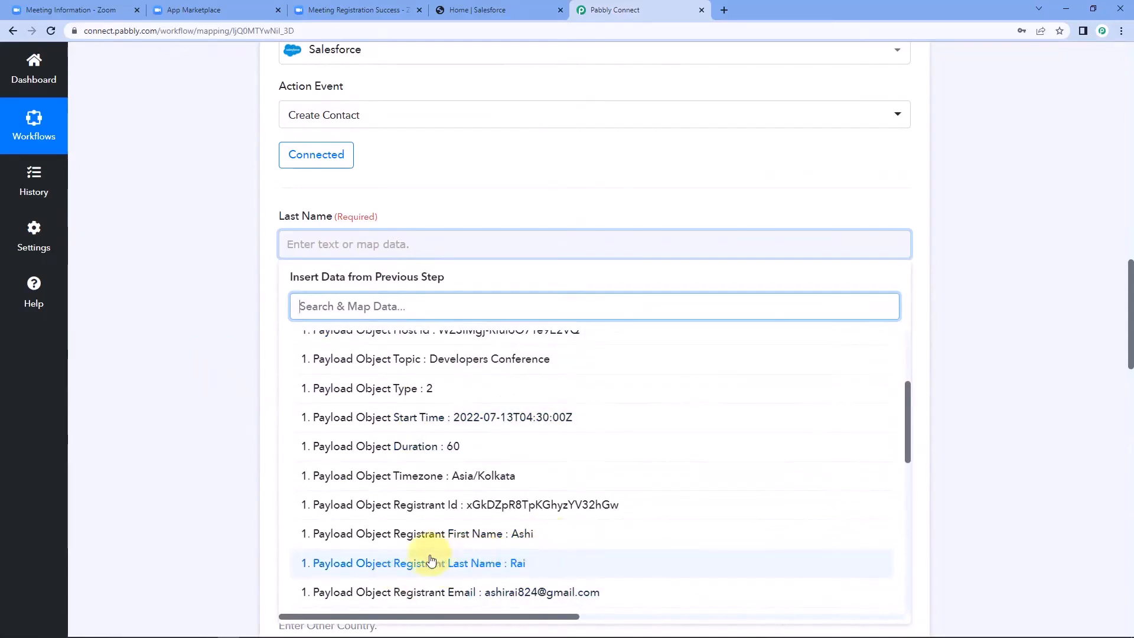
click(428, 564)
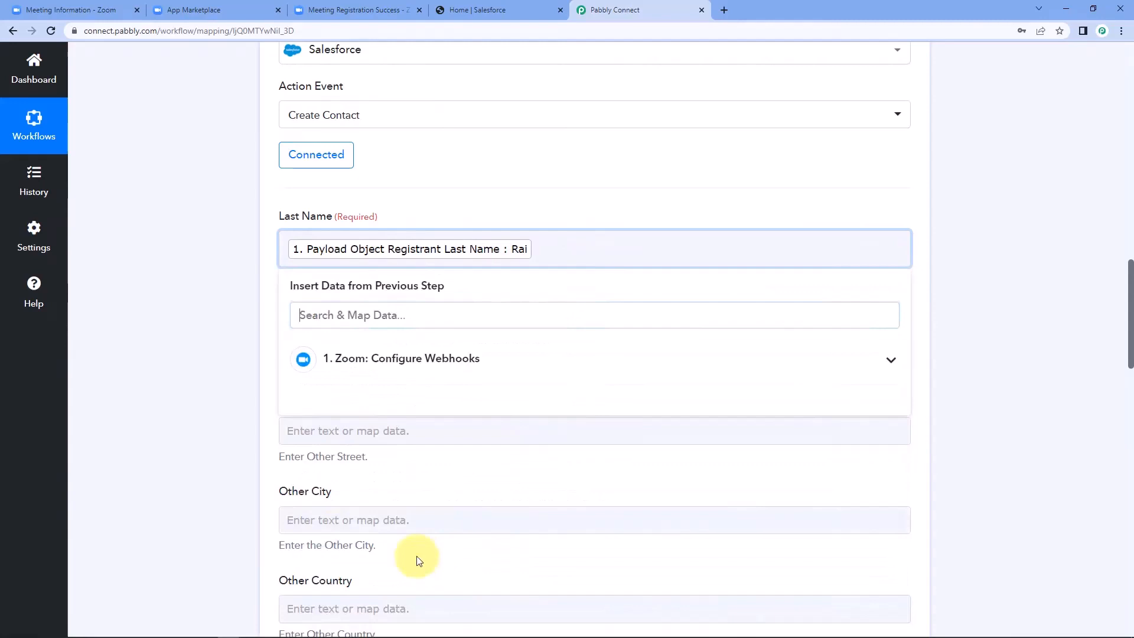
click(247, 348)
scroll(249, 353, down, 1)
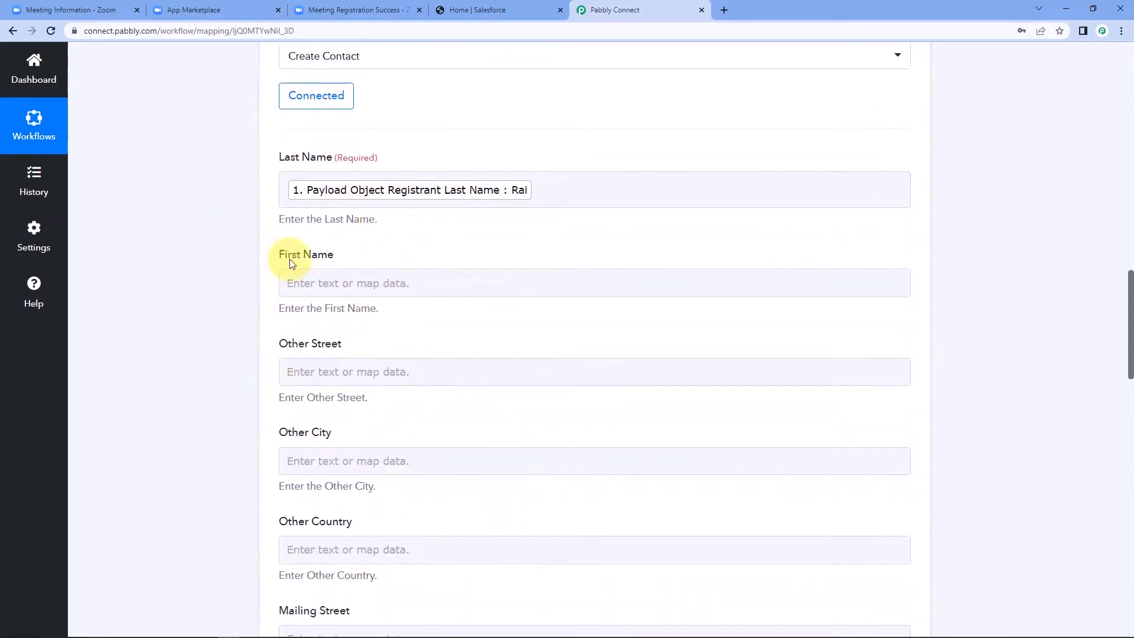
click(316, 282)
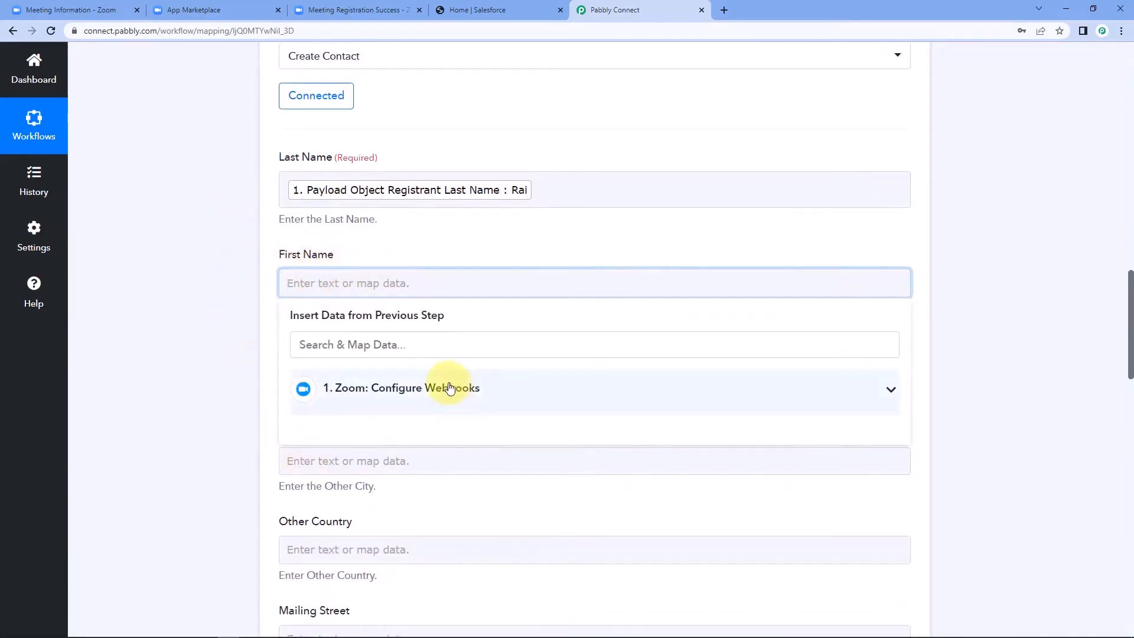
click(466, 388)
scroll(408, 491, down, 10)
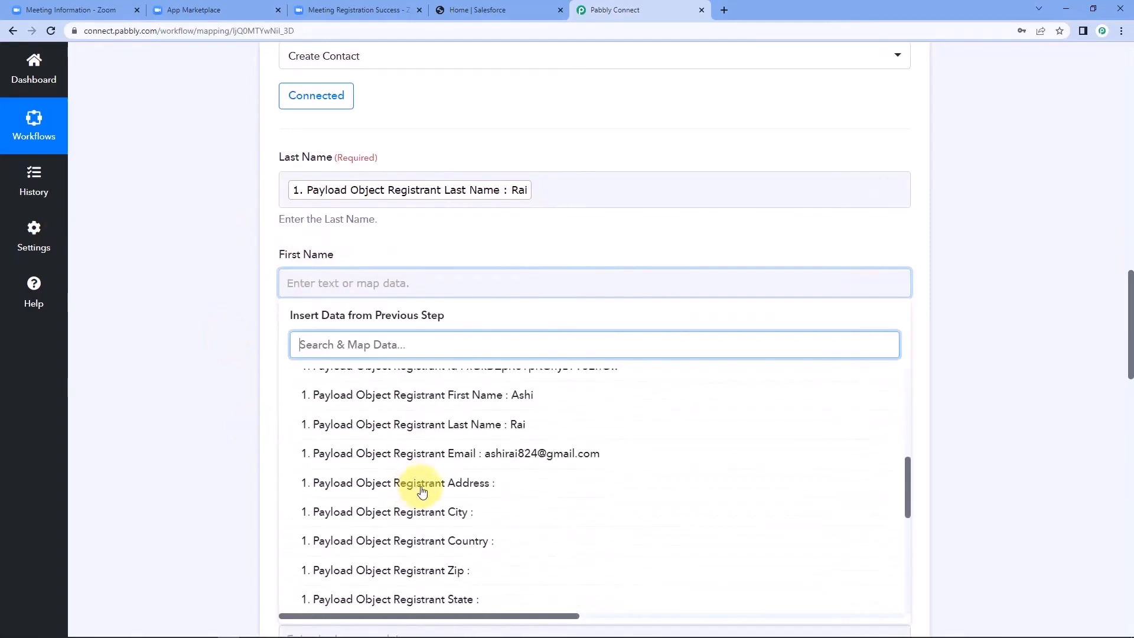
click(481, 395)
click(233, 344)
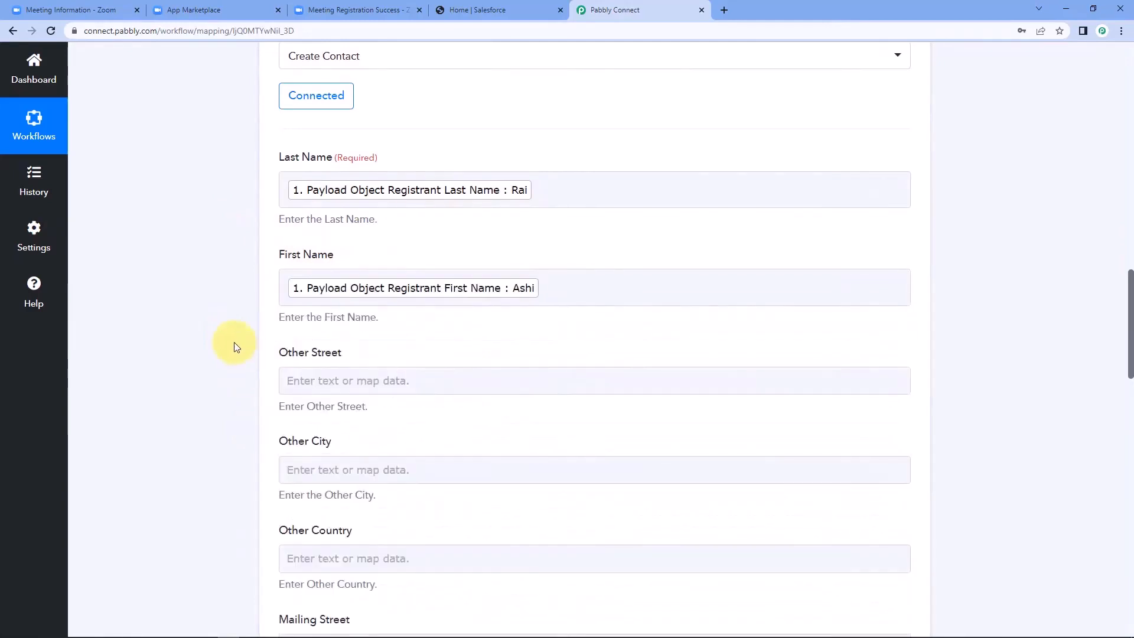
scroll(233, 337, down, 3)
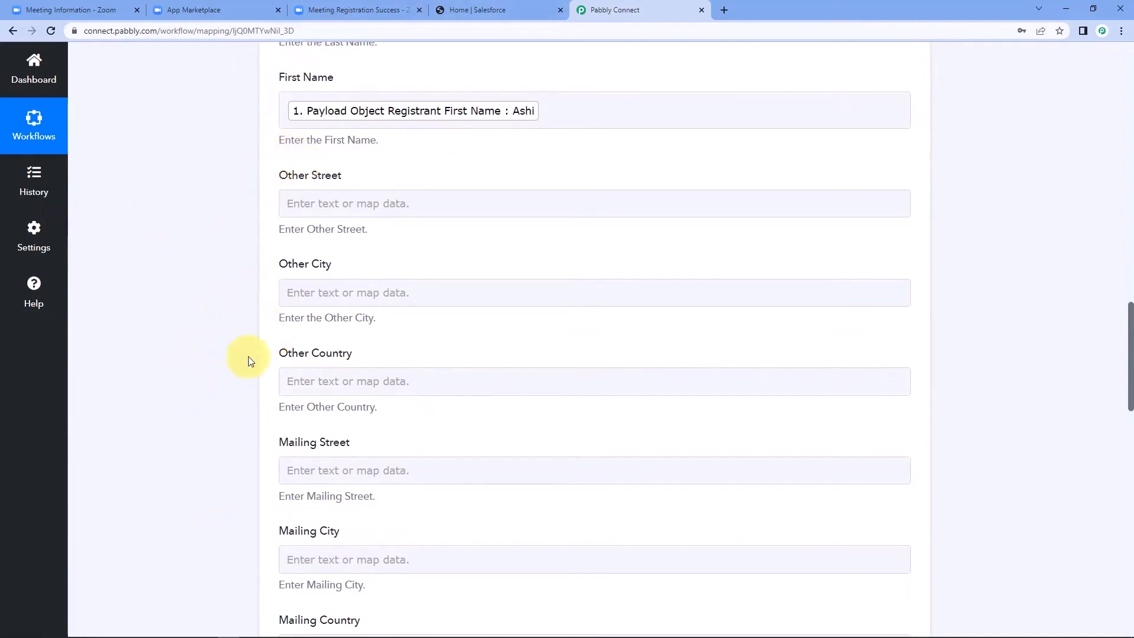
Step: Map the custom-question answer into Mobile Phone and the Payload Object Registrant Email into Email
scroll(243, 328, down, 4)
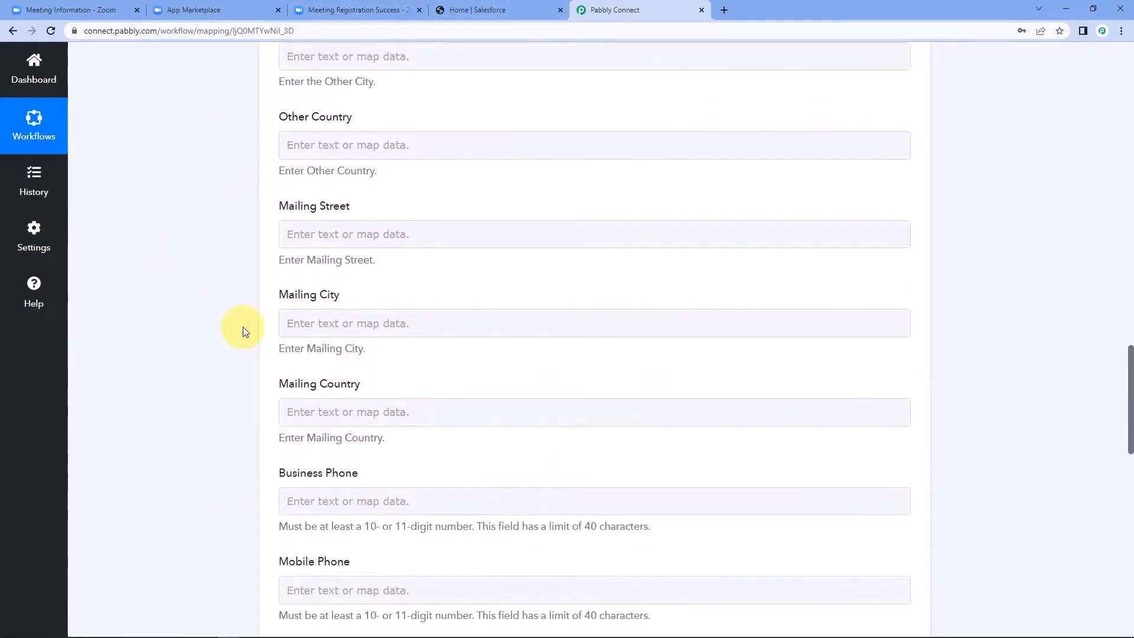
scroll(242, 327, down, 5)
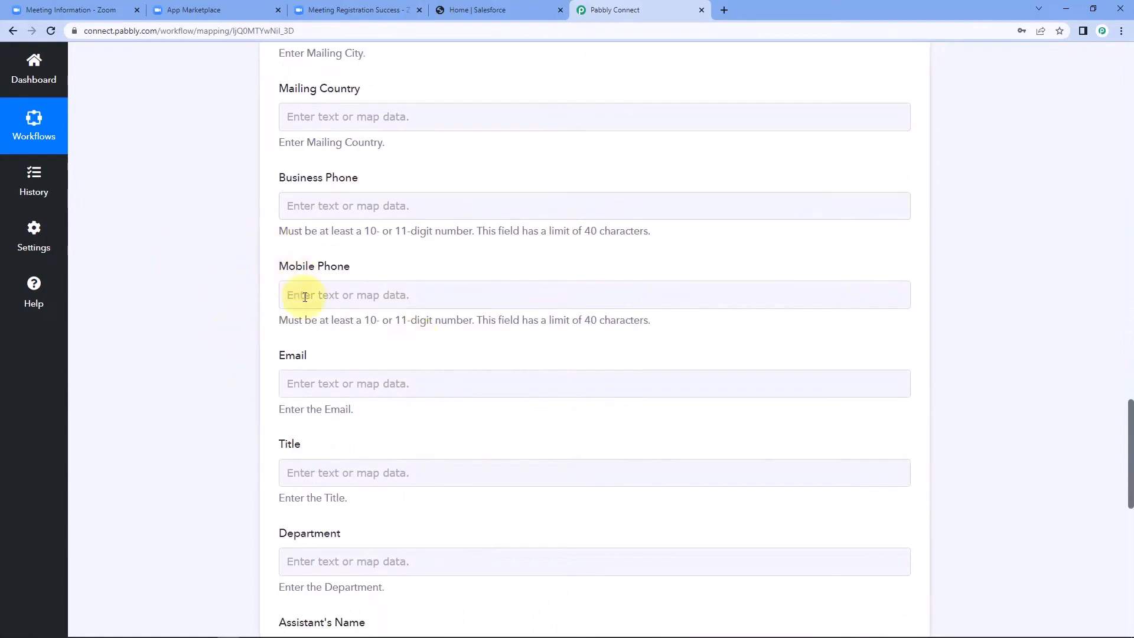
click(301, 295)
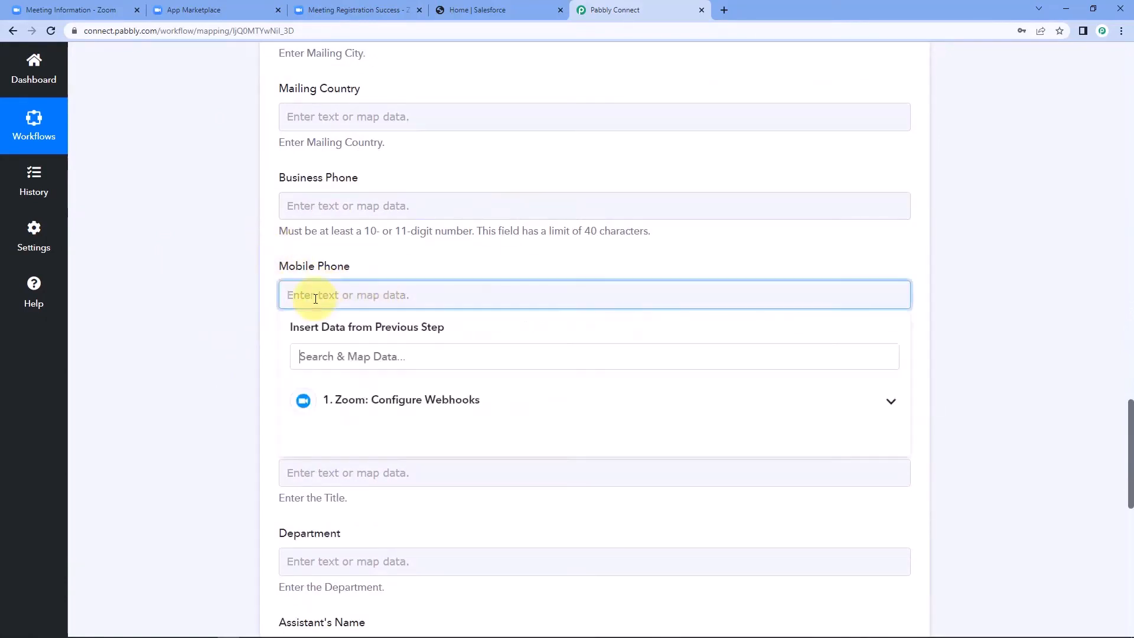
click(381, 402)
scroll(422, 492, down, 15)
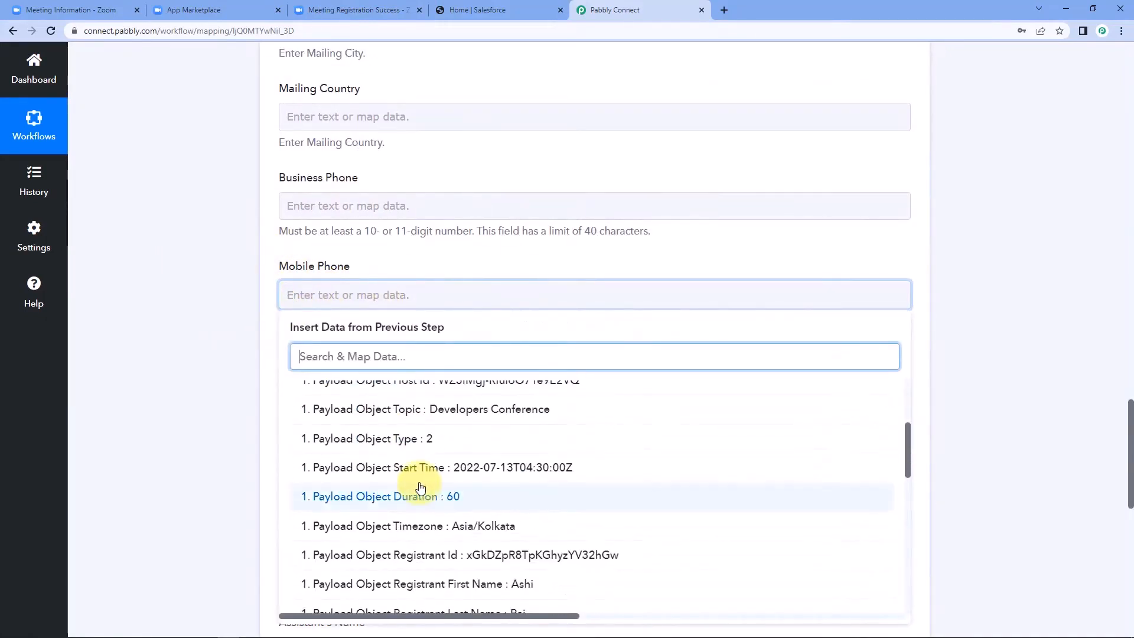
scroll(430, 484, down, 2)
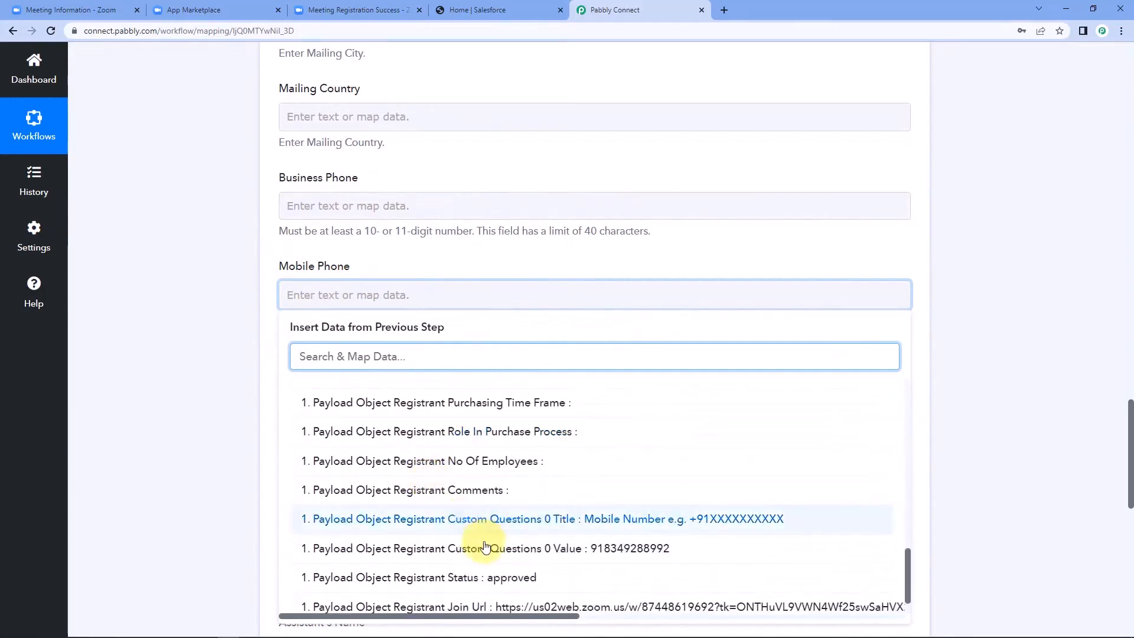
click(431, 476)
click(212, 396)
scroll(209, 395, down, 3)
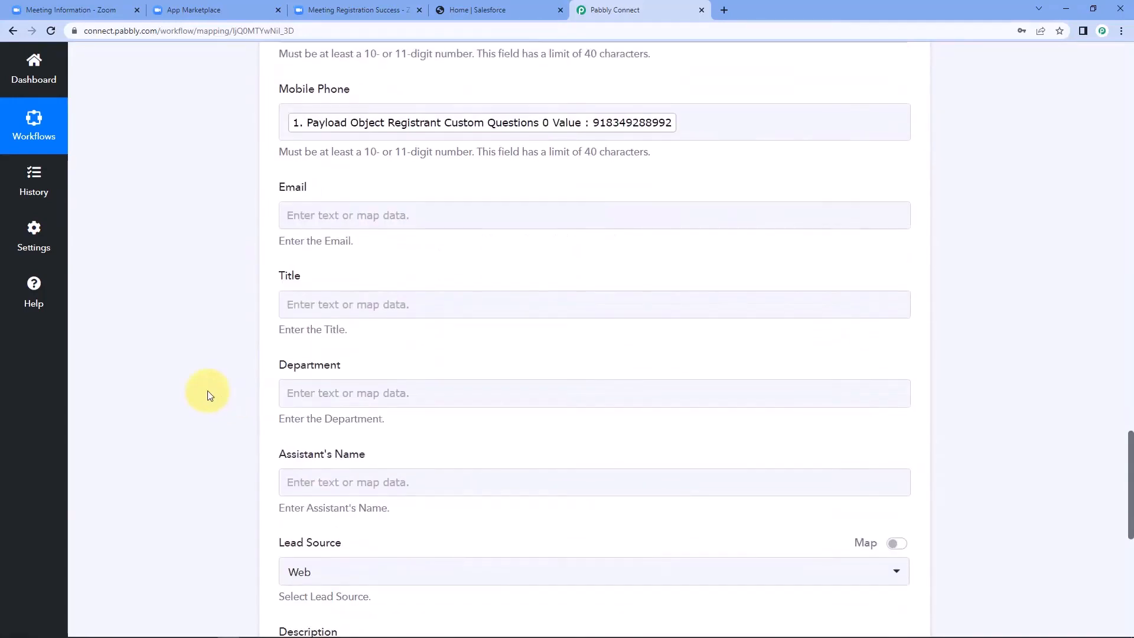
click(289, 219)
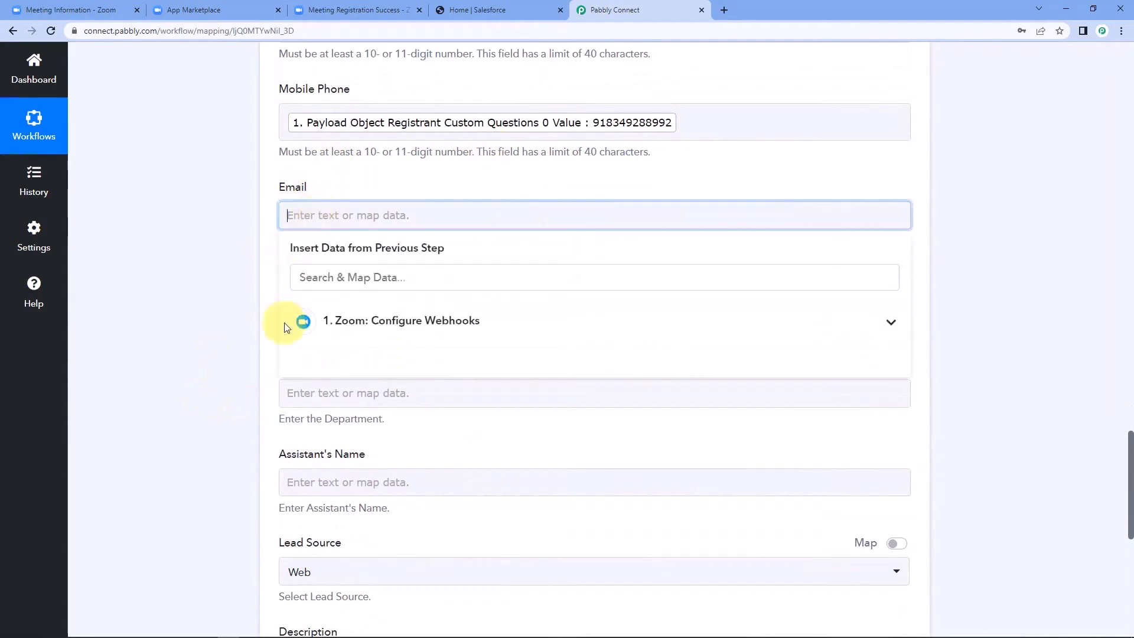
click(430, 324)
scroll(435, 354, down, 4)
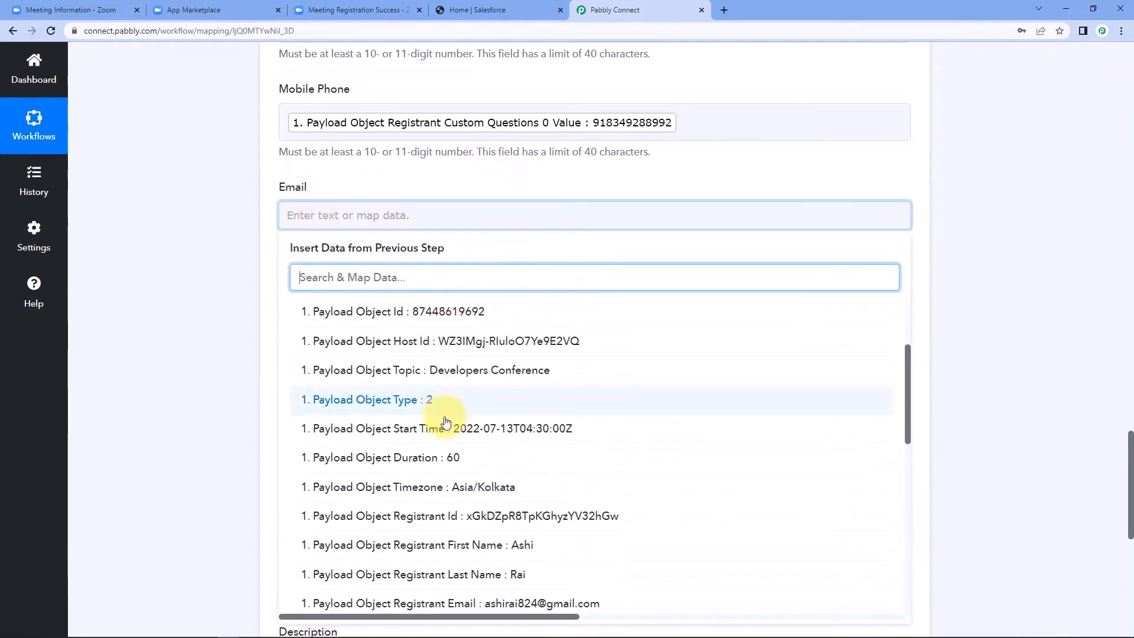
scroll(446, 420, down, 2)
click(456, 369)
click(192, 328)
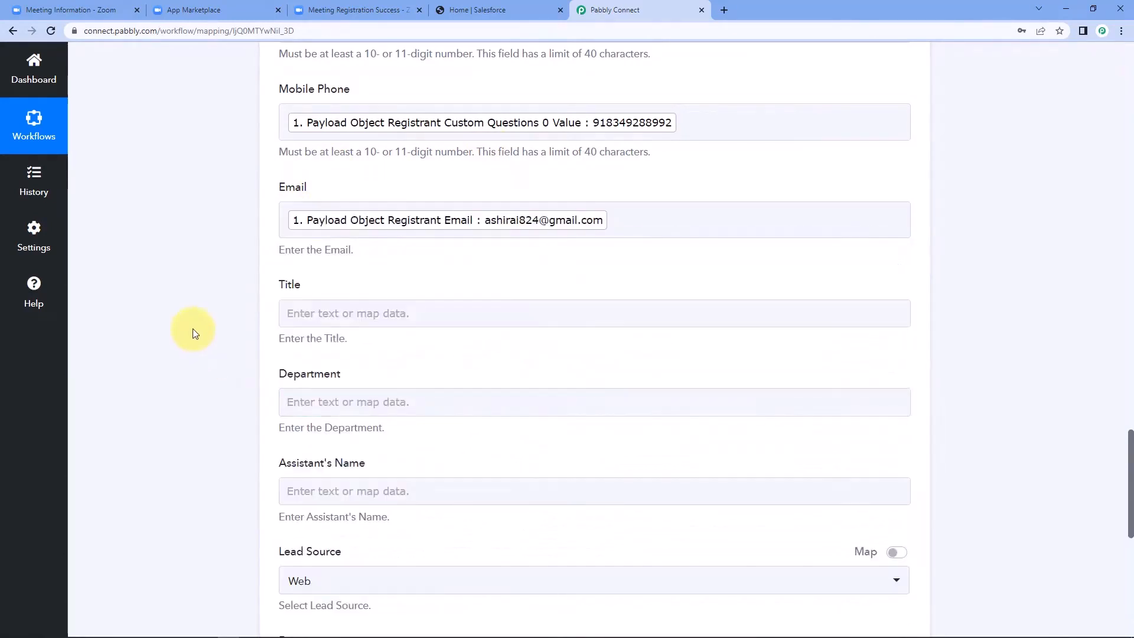
scroll(192, 329, down, 5)
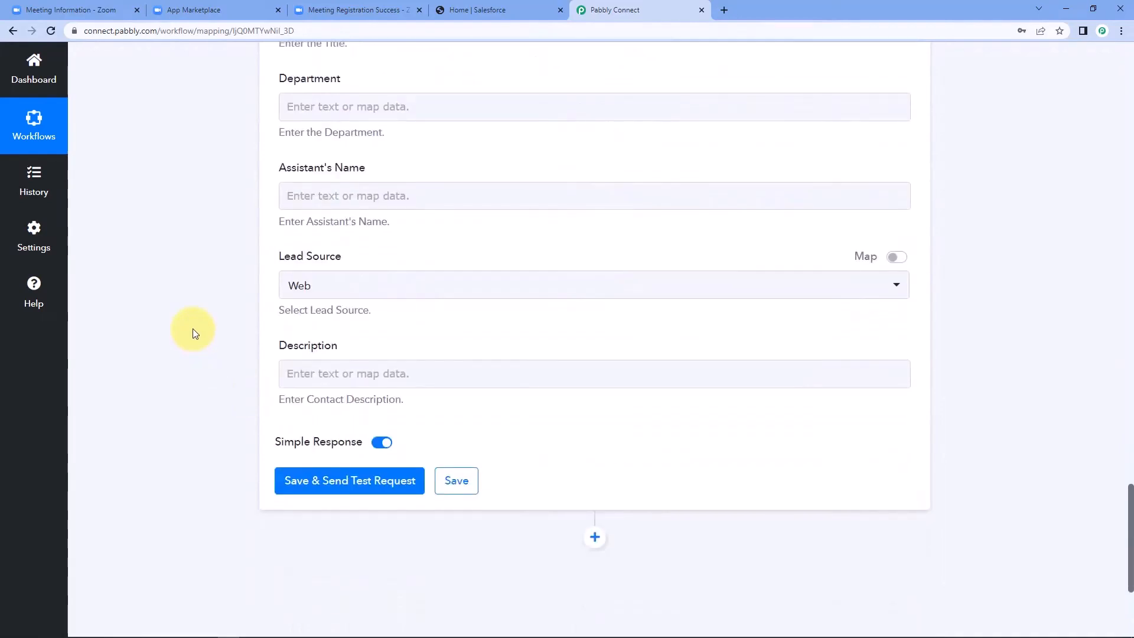
Step: Run Save & Send Test Request and review the response showing the new contact Id and Success 1
click(328, 483)
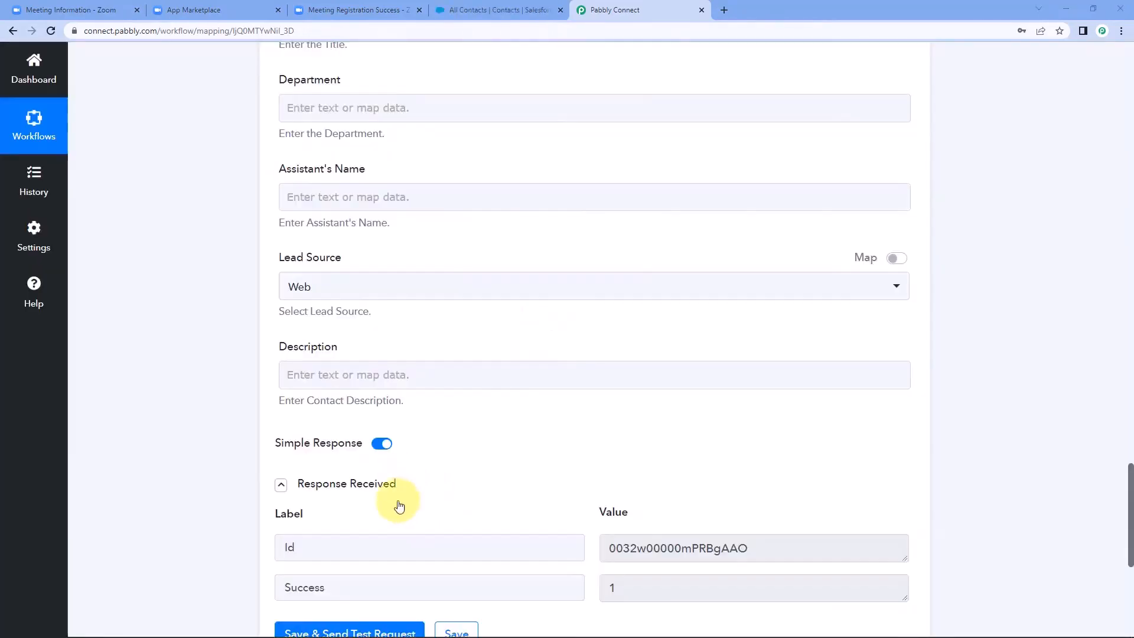
scroll(319, 384, down, 1)
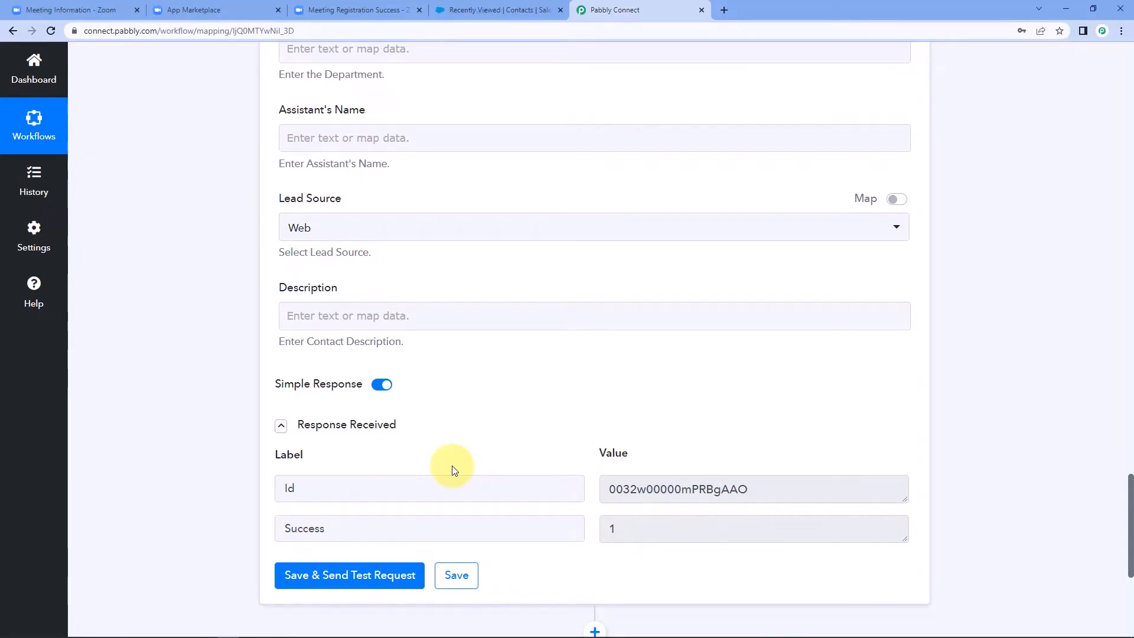
Step: View the Salesforce Contacts list to confirm the test registrant, then go back to the Zoom registration confirmation
click(498, 6)
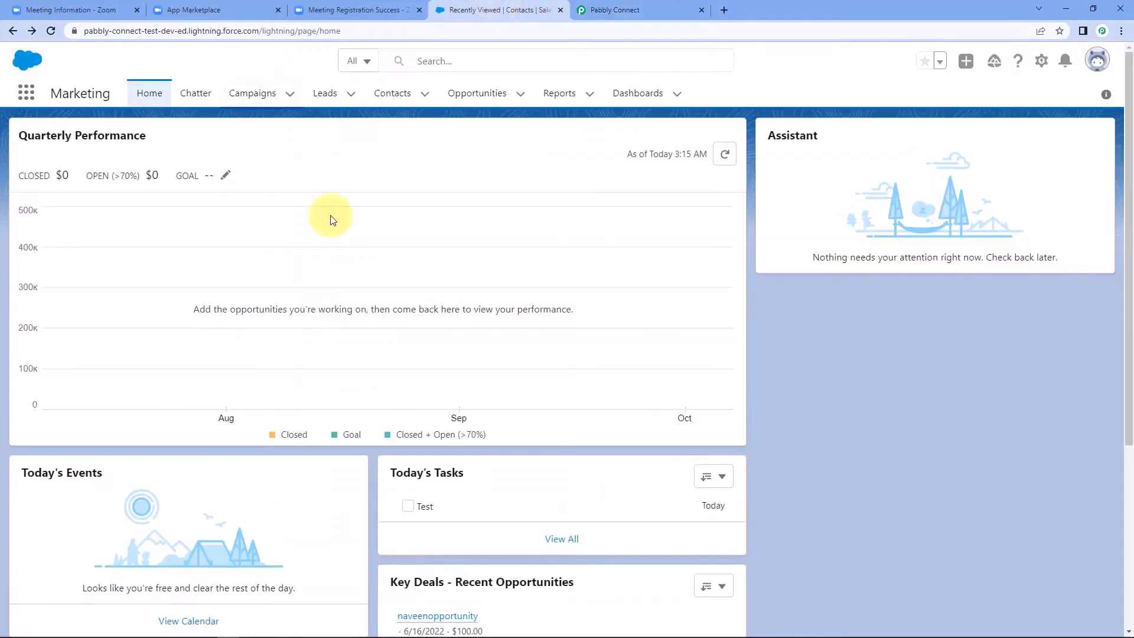
click(384, 99)
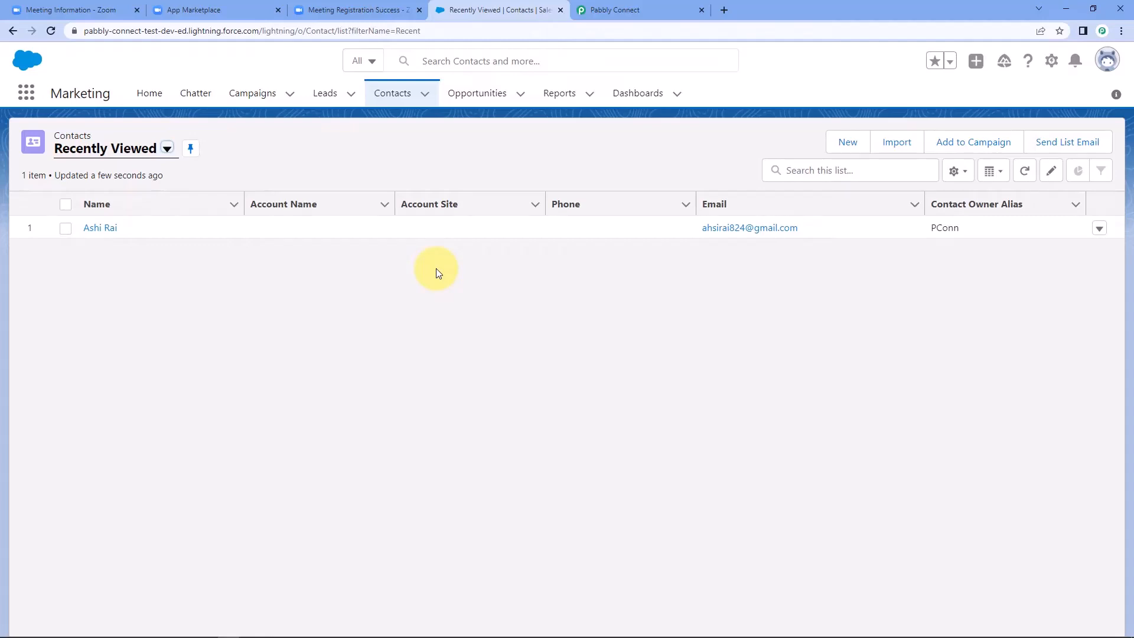
click(354, 10)
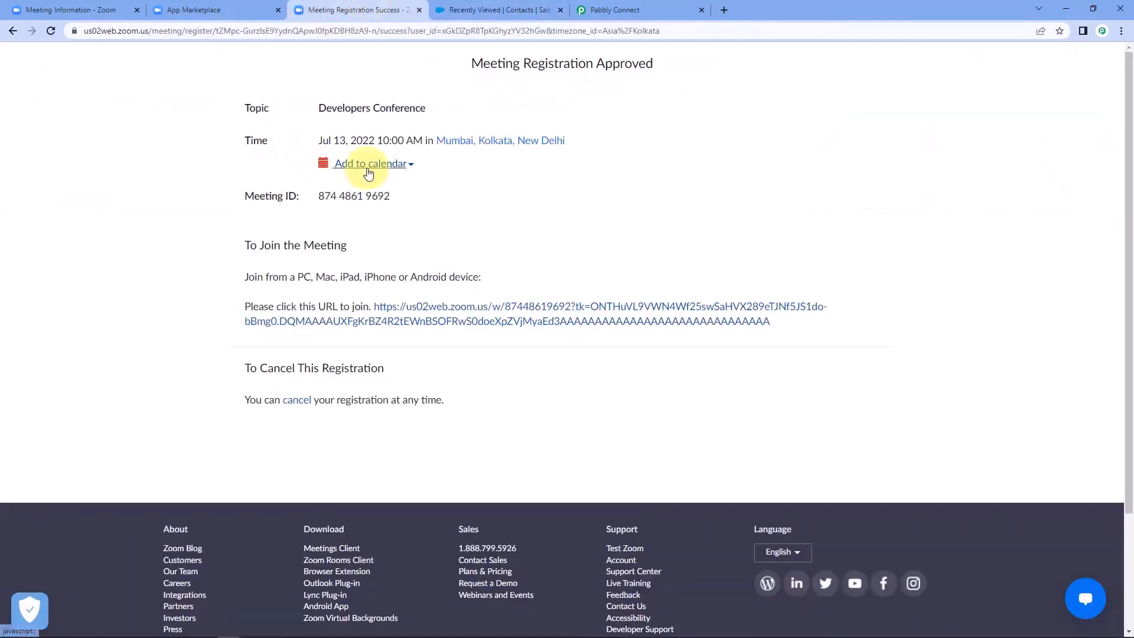
Step: Go back to the Developers Conference registration form and clear the old name and email fields
click(11, 32)
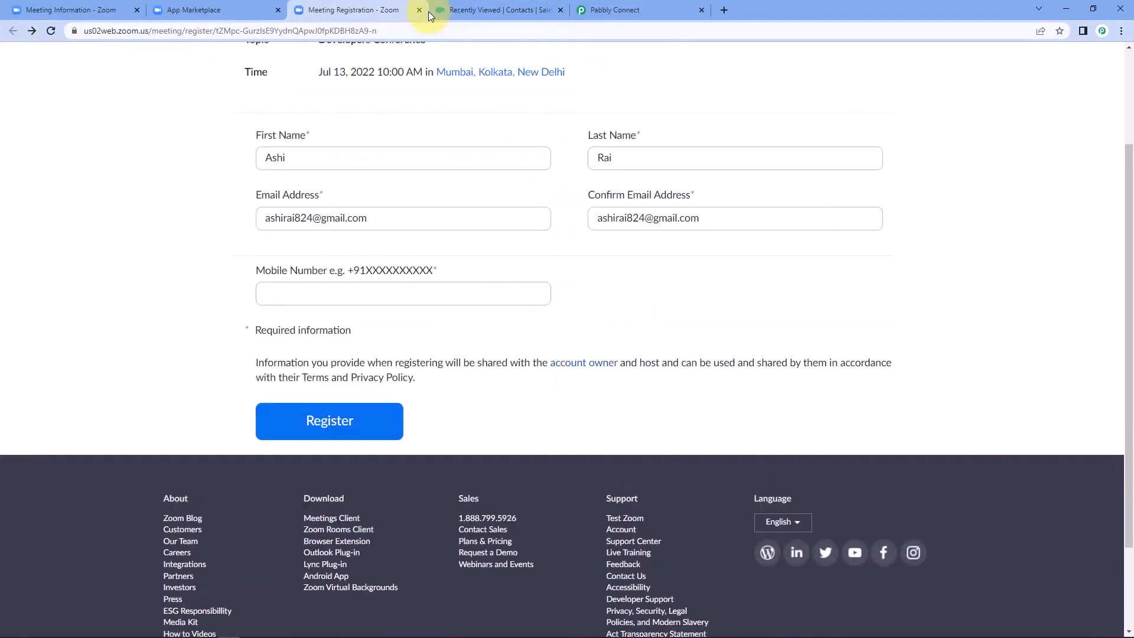
scroll(189, 274, up, 2)
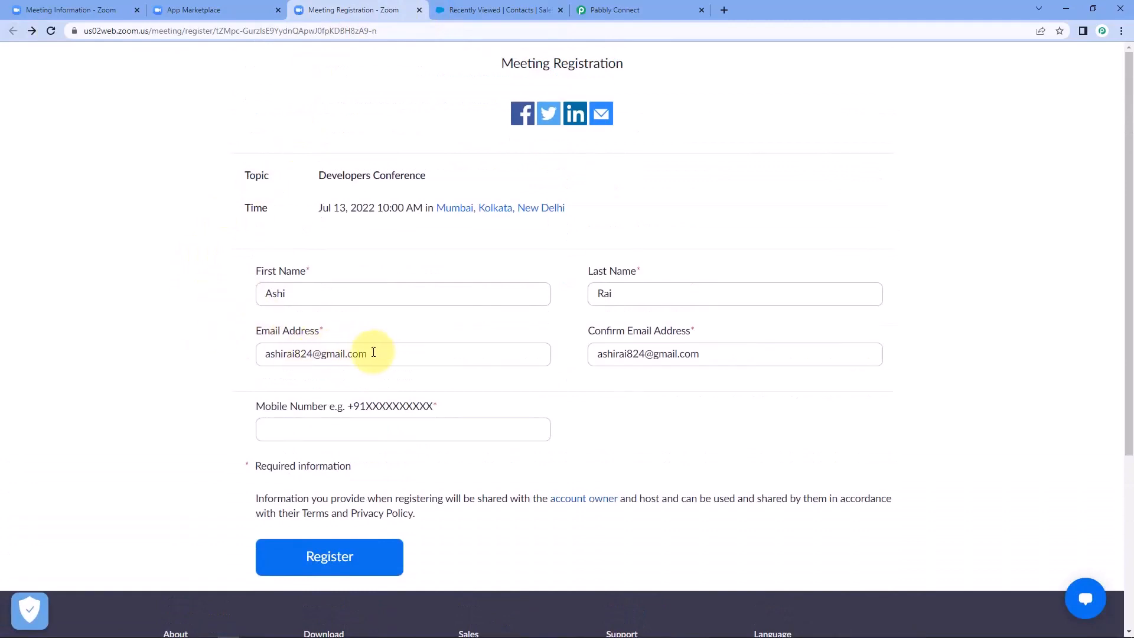
triple_click(395, 353)
key(BackSpace)
drag(758, 362, 493, 361)
key(BackSpace)
drag(638, 294, 439, 303)
key(BackSpace)
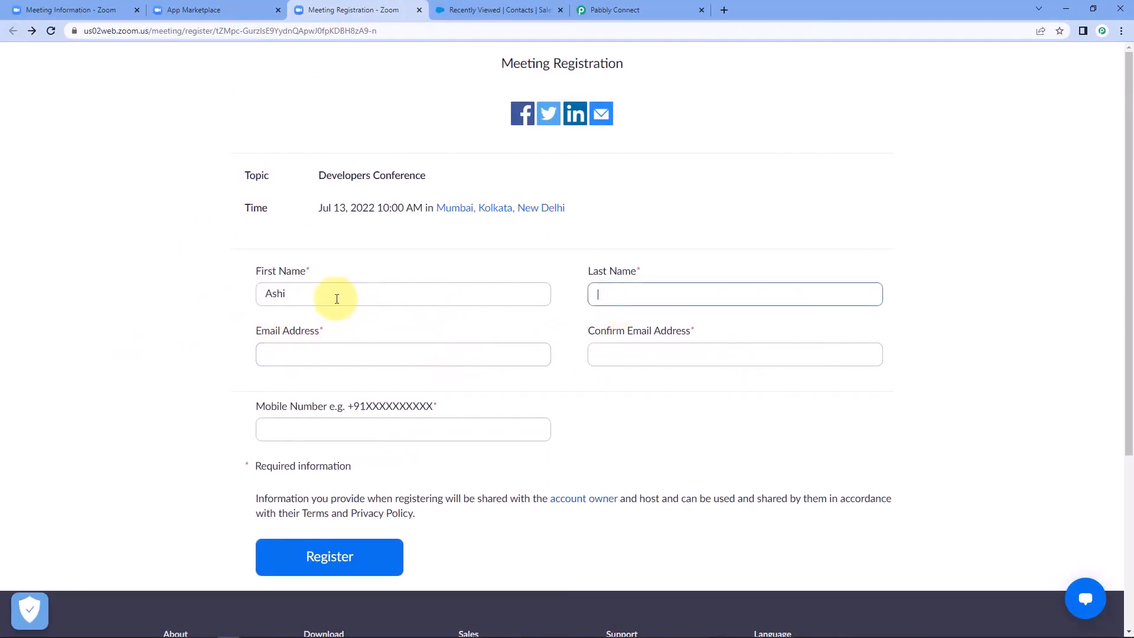
drag(337, 298, 104, 313)
key(BackSpace)
Step: Enter the new attendee's first and last name, email address, confirmation email and mobile number
text(Aakas)
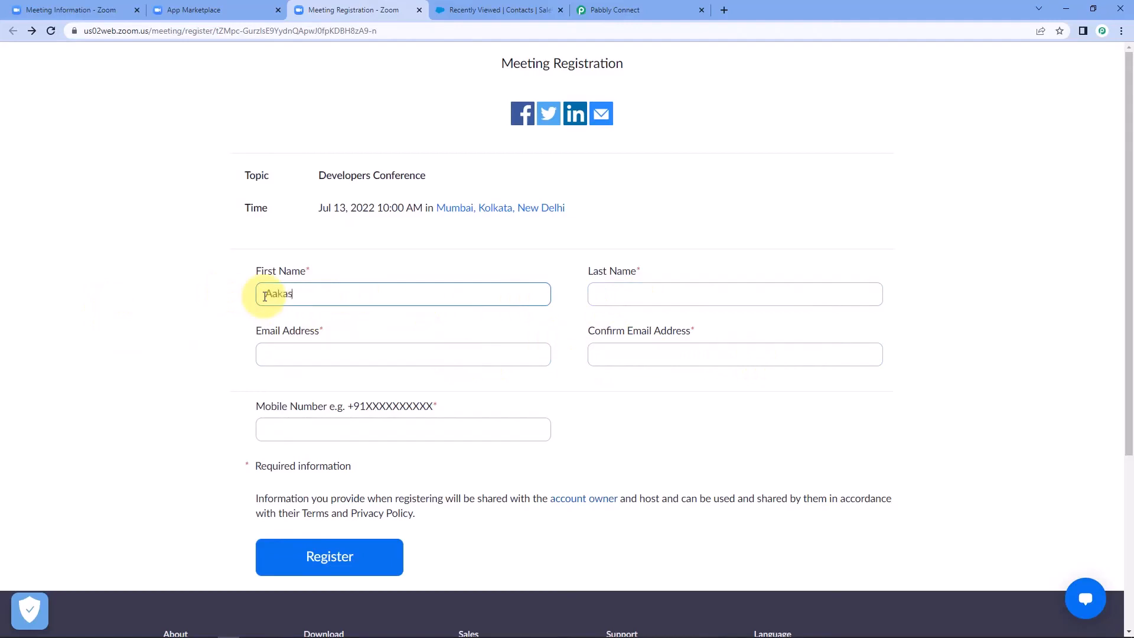
text(h)
key(Tab)
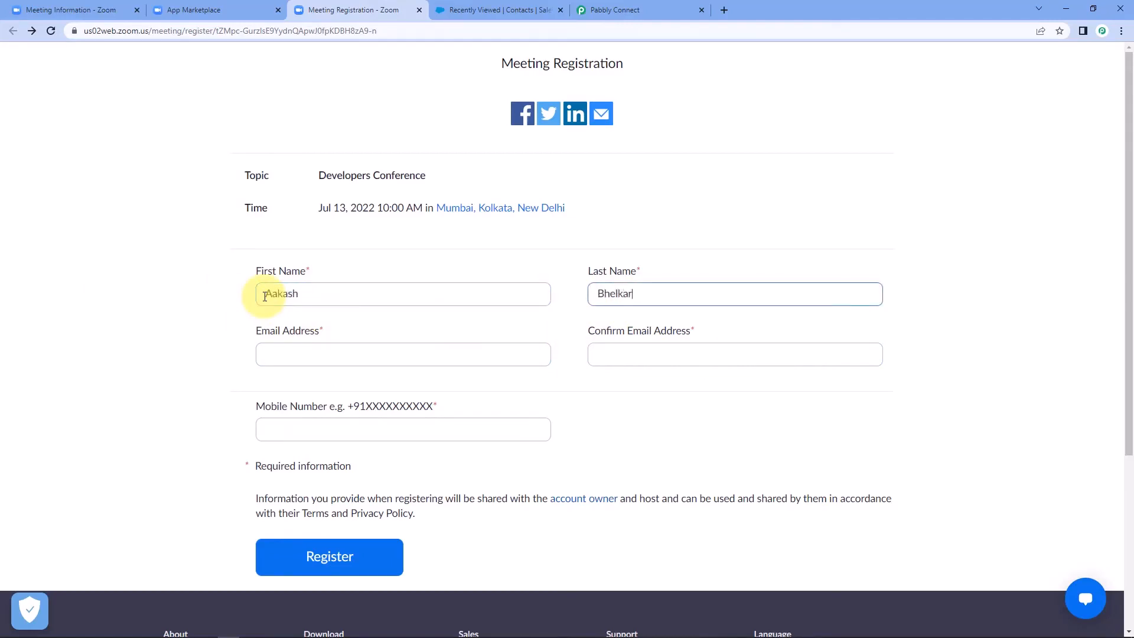
key(Tab)
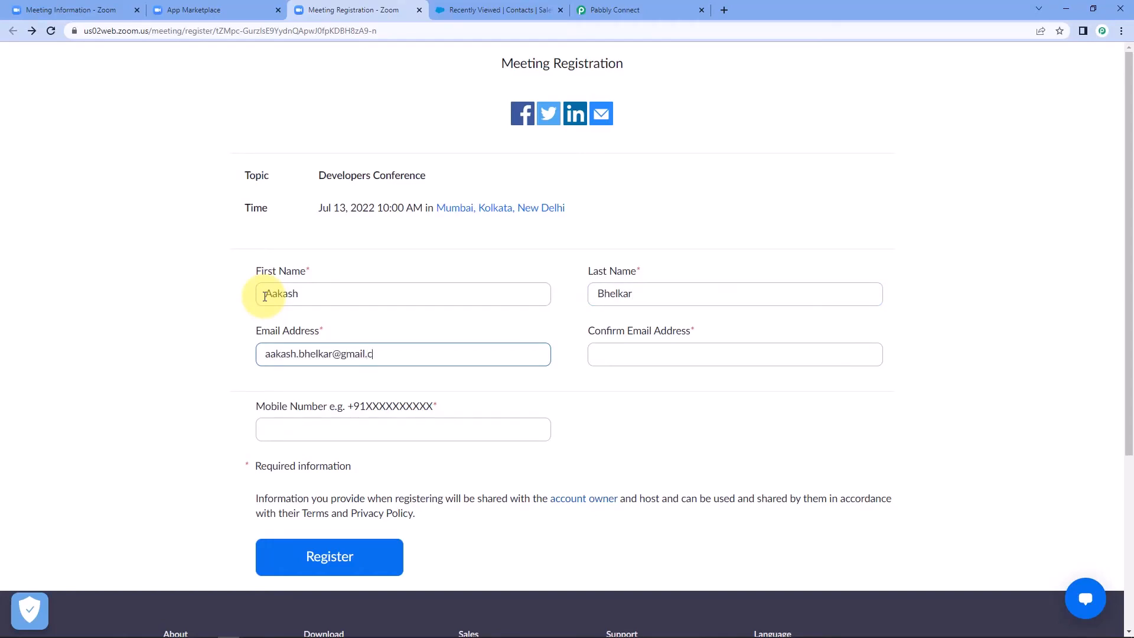
key(Tab)
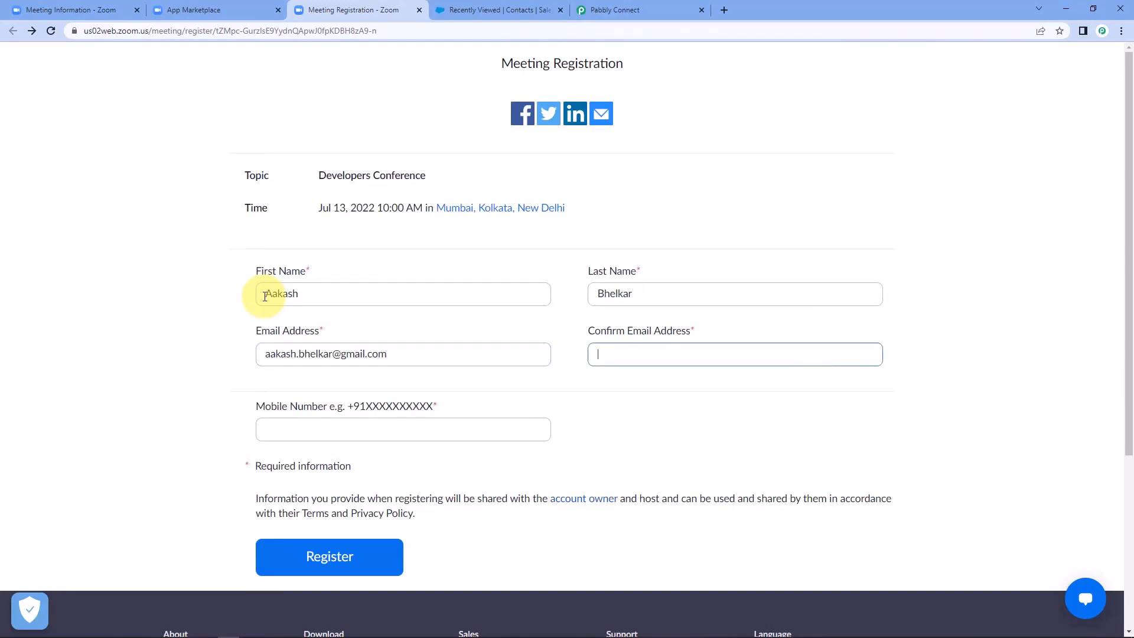
double_click(324, 355)
shift+click(461, 362)
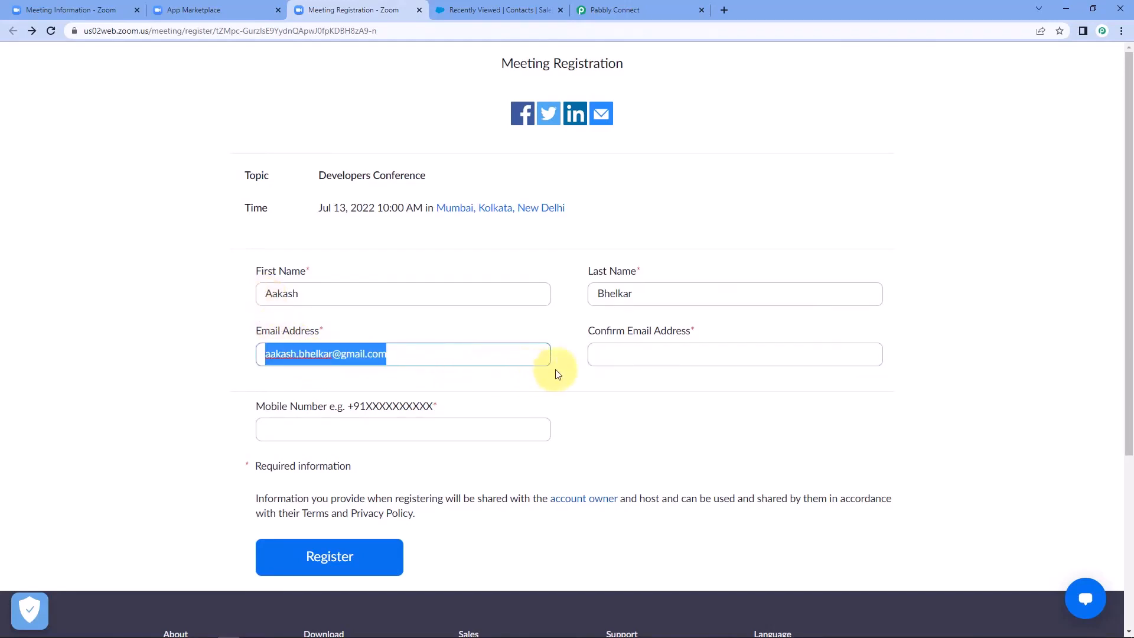
key(ctrl+c)
click(619, 353)
key(ctrl+v)
click(323, 426)
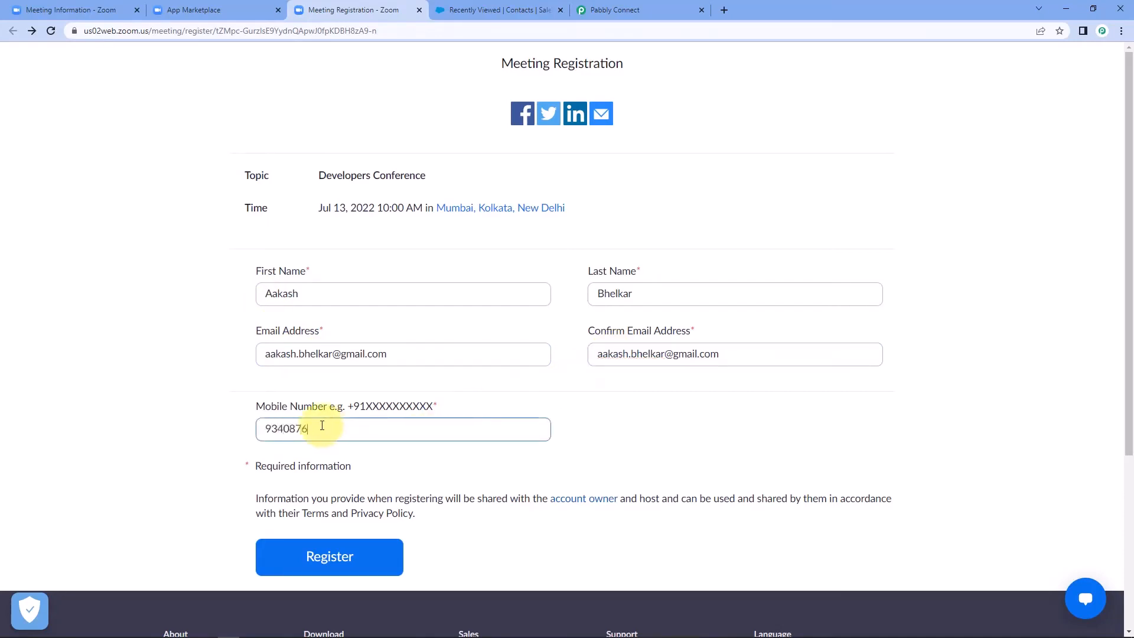
click(229, 391)
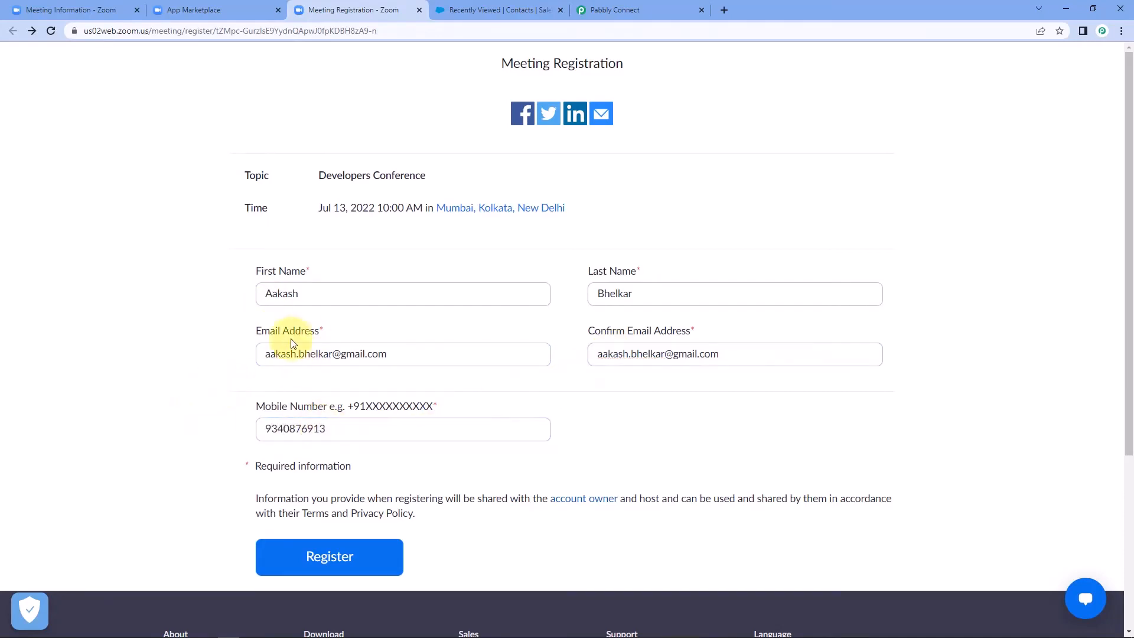
Step: Pass the reCAPTCHA check and submit the registration form
click(364, 560)
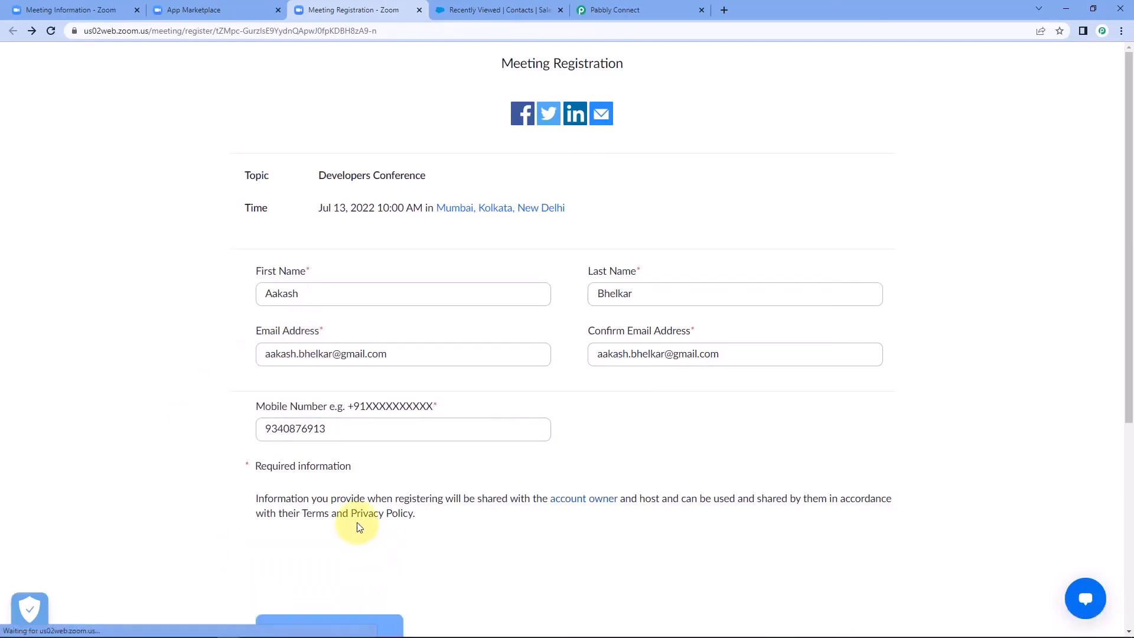
click(276, 567)
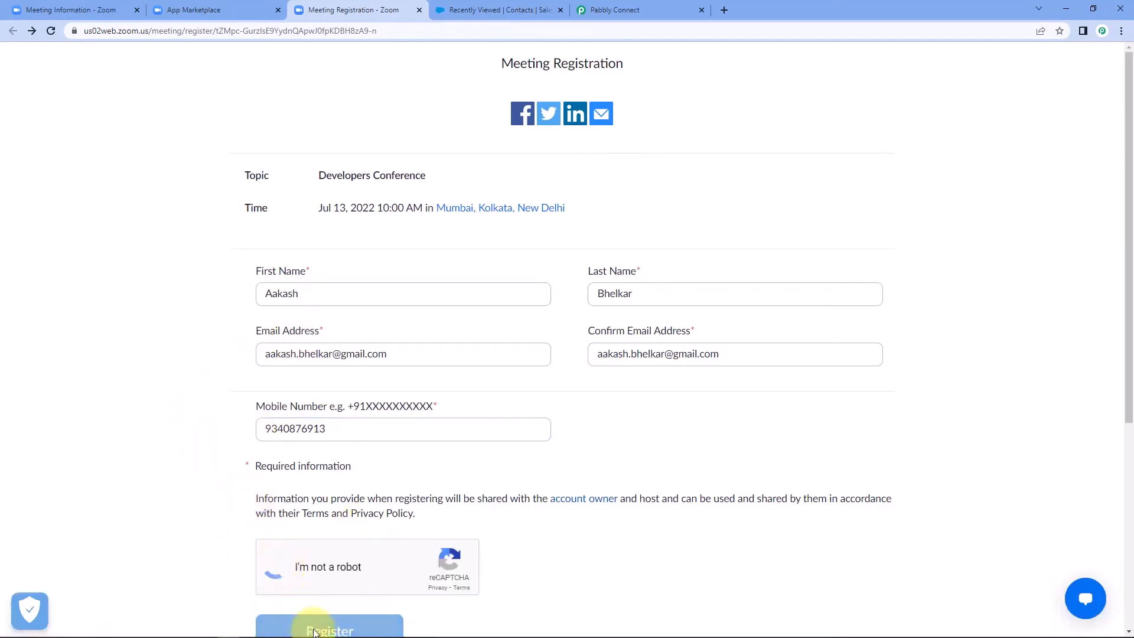
scroll(295, 590, down, 1)
click(324, 572)
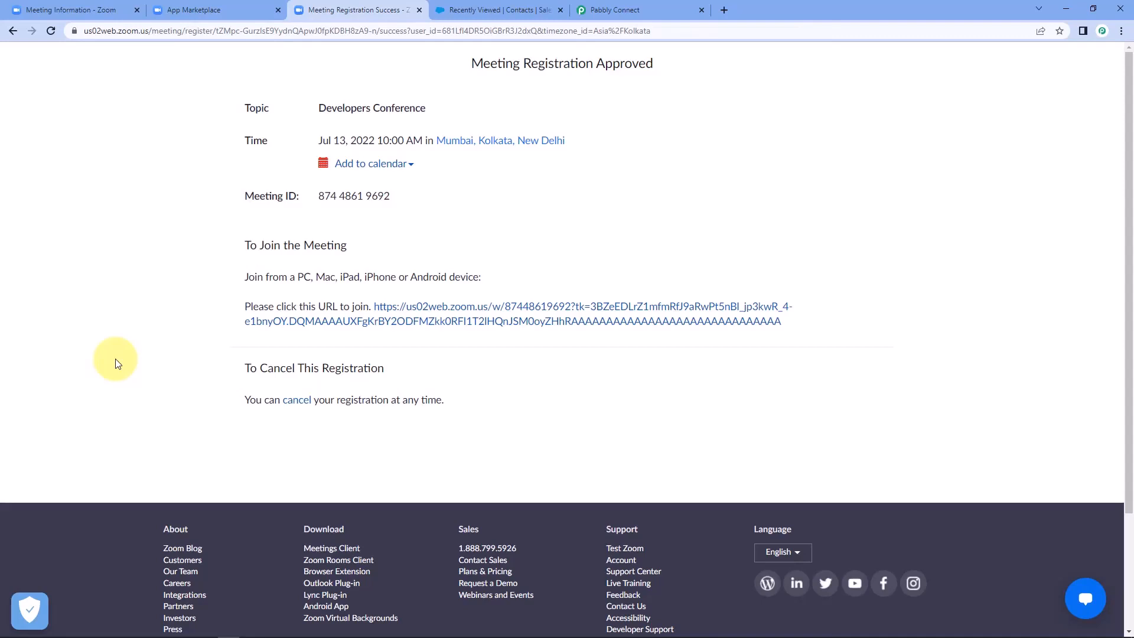
Step: Reload the Salesforce Contacts list to show the second contact, then switch back to the Pabbly Connect workflow
click(476, 12)
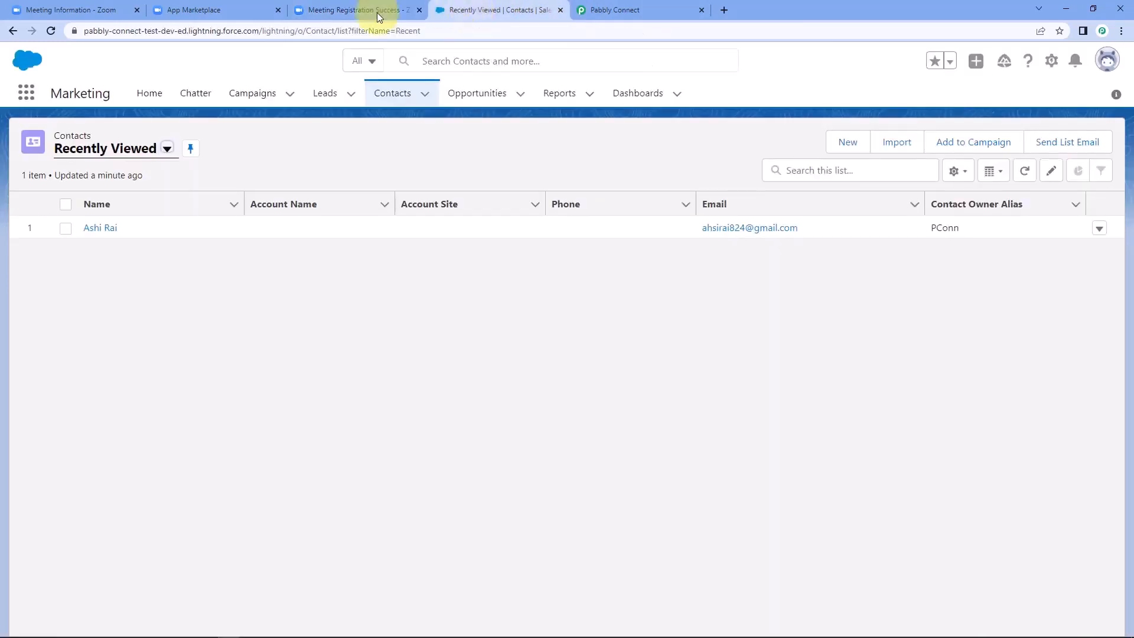
click(51, 31)
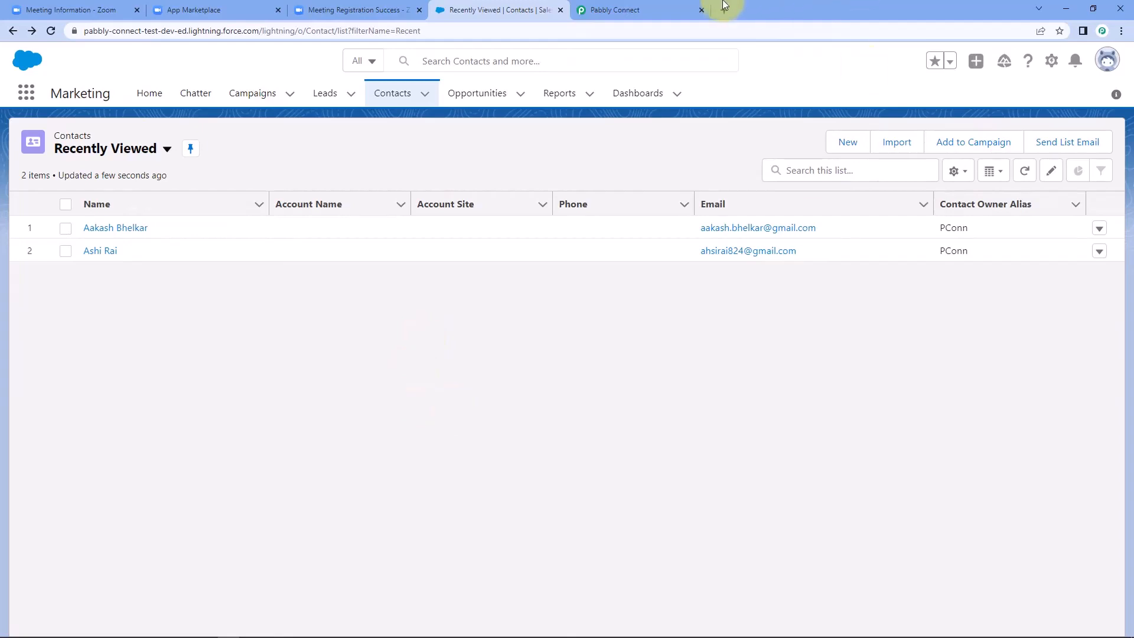
click(638, 10)
scroll(995, 248, up, 15)
Step: Collapse the Zoom Configure Webhooks trigger card so only the trigger and Create Contact action show
scroll(995, 272, up, 7)
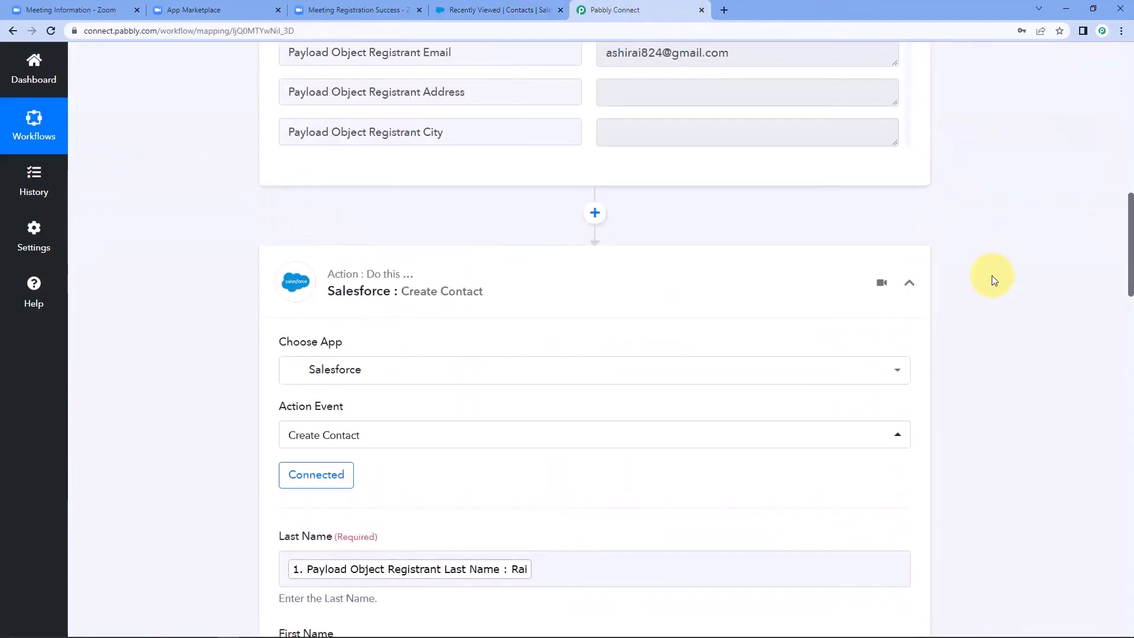
scroll(944, 354, up, 5)
scroll(976, 317, up, 5)
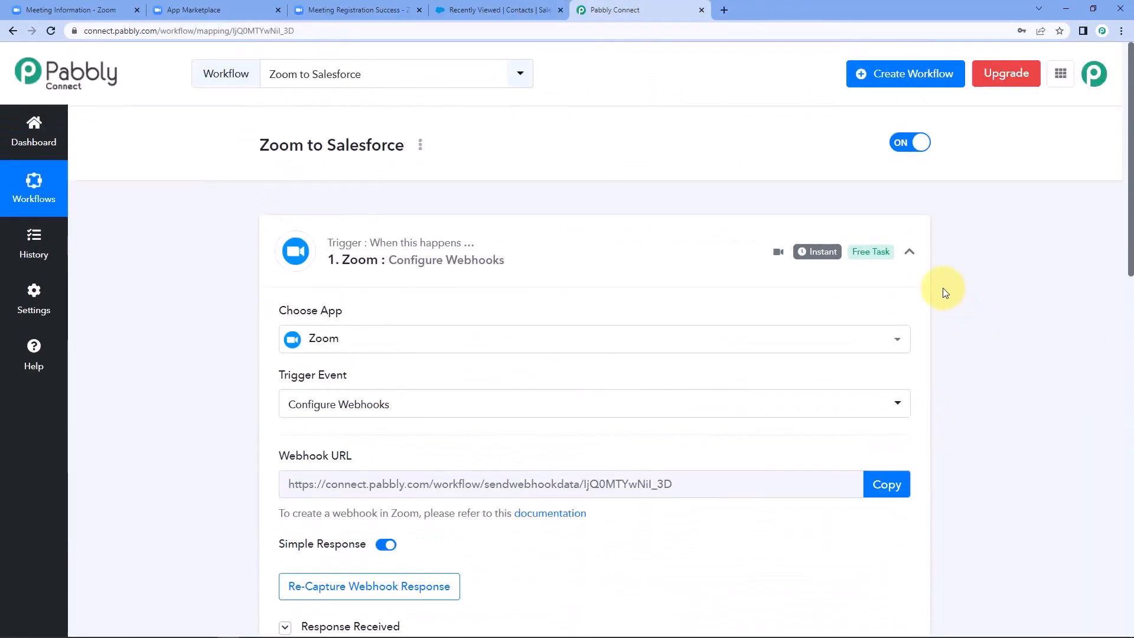
click(907, 258)
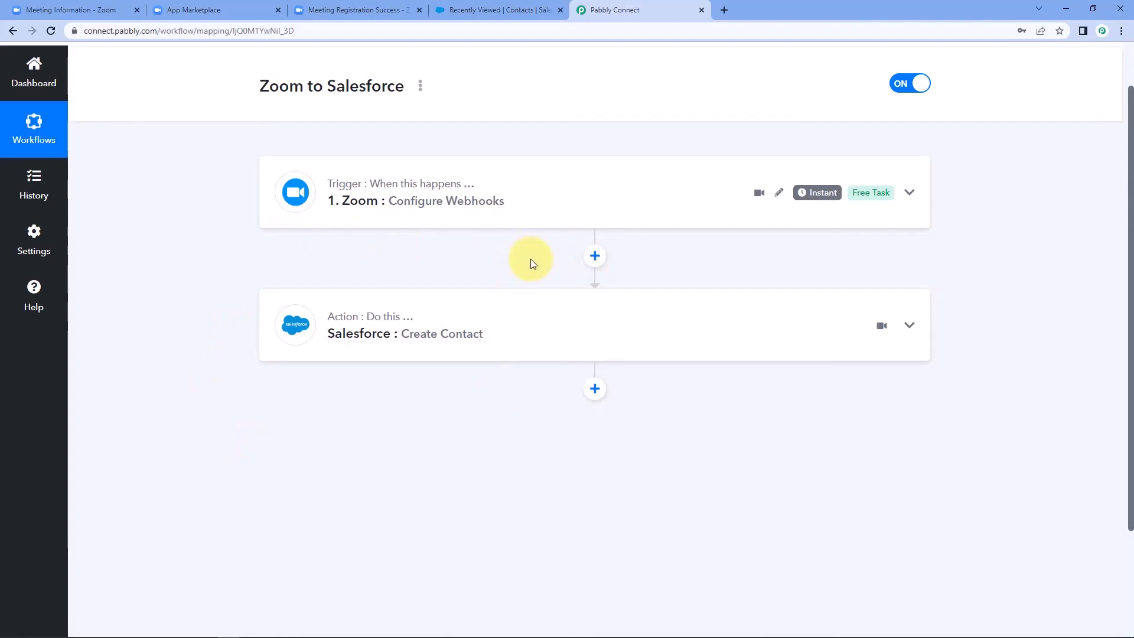
scroll(577, 273, up, 1)
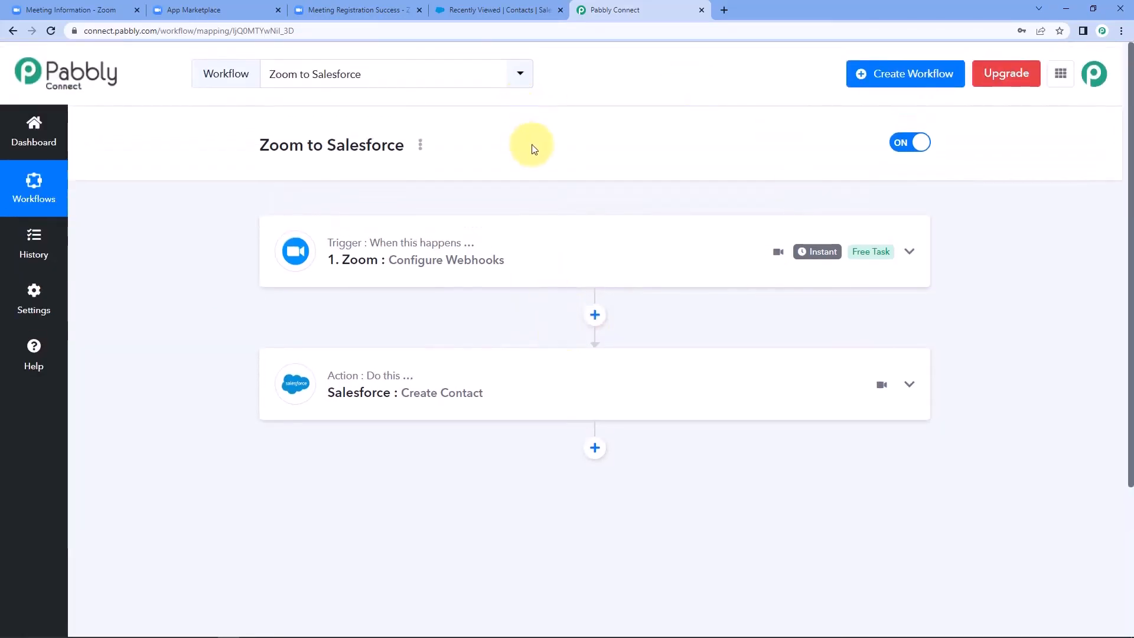